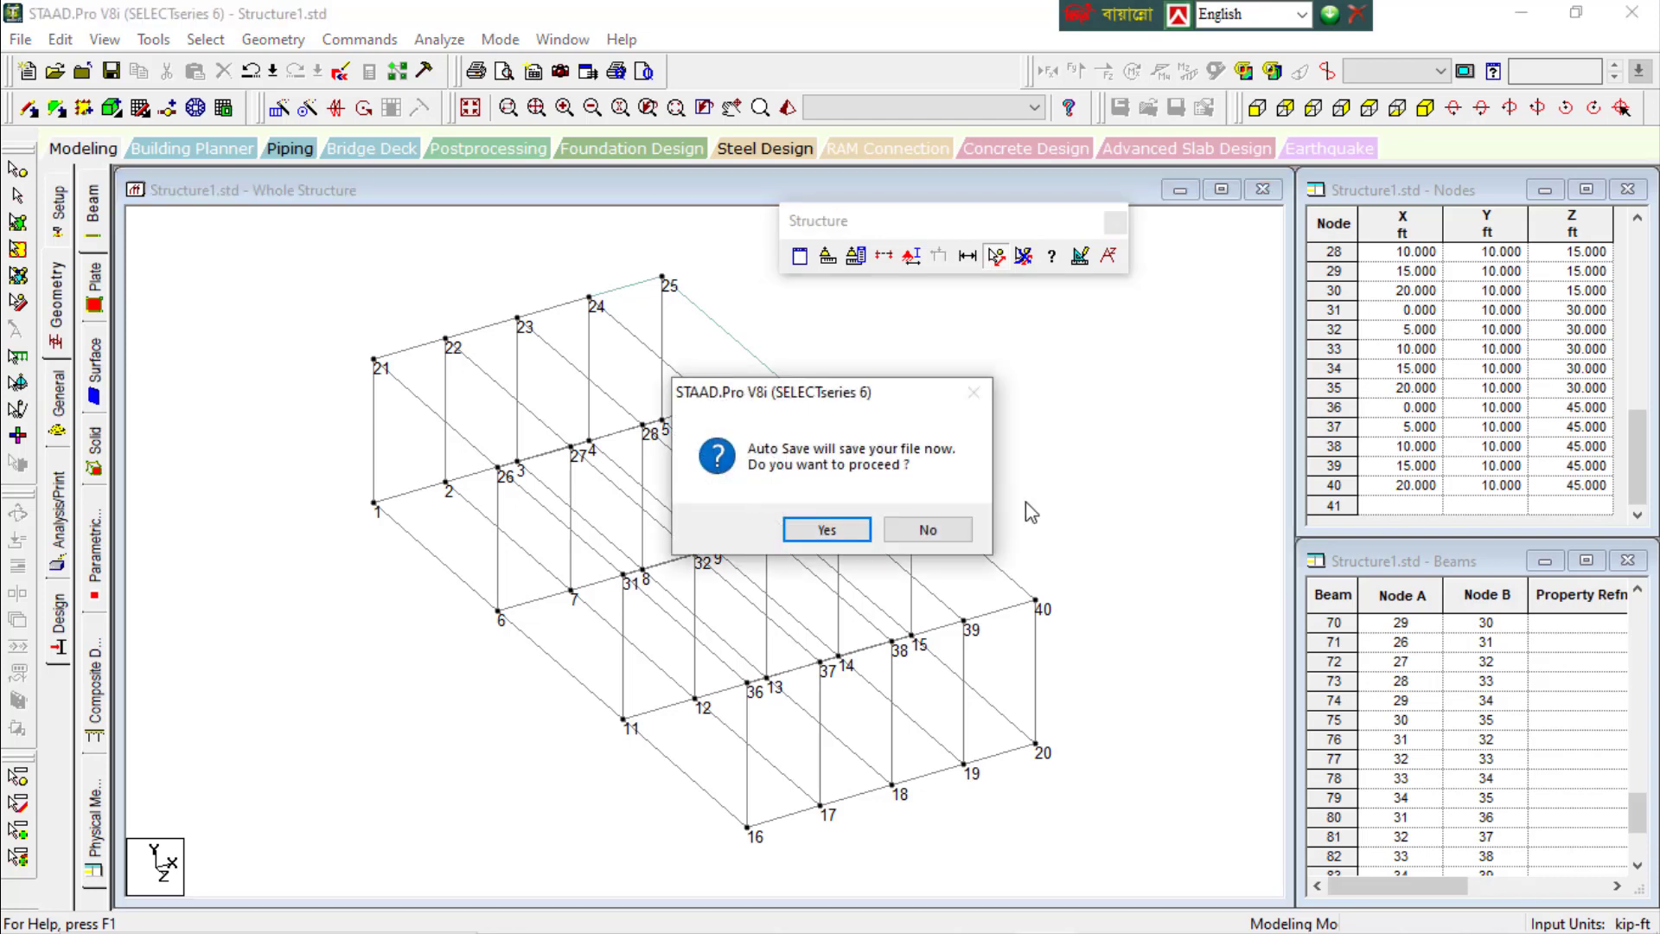
Decline the automatic save and switch to Word to review the Lecture no. 05 outline on the Tools menu and Structure toolbar
{"action": "left_click", "coordinate": [946, 534]}
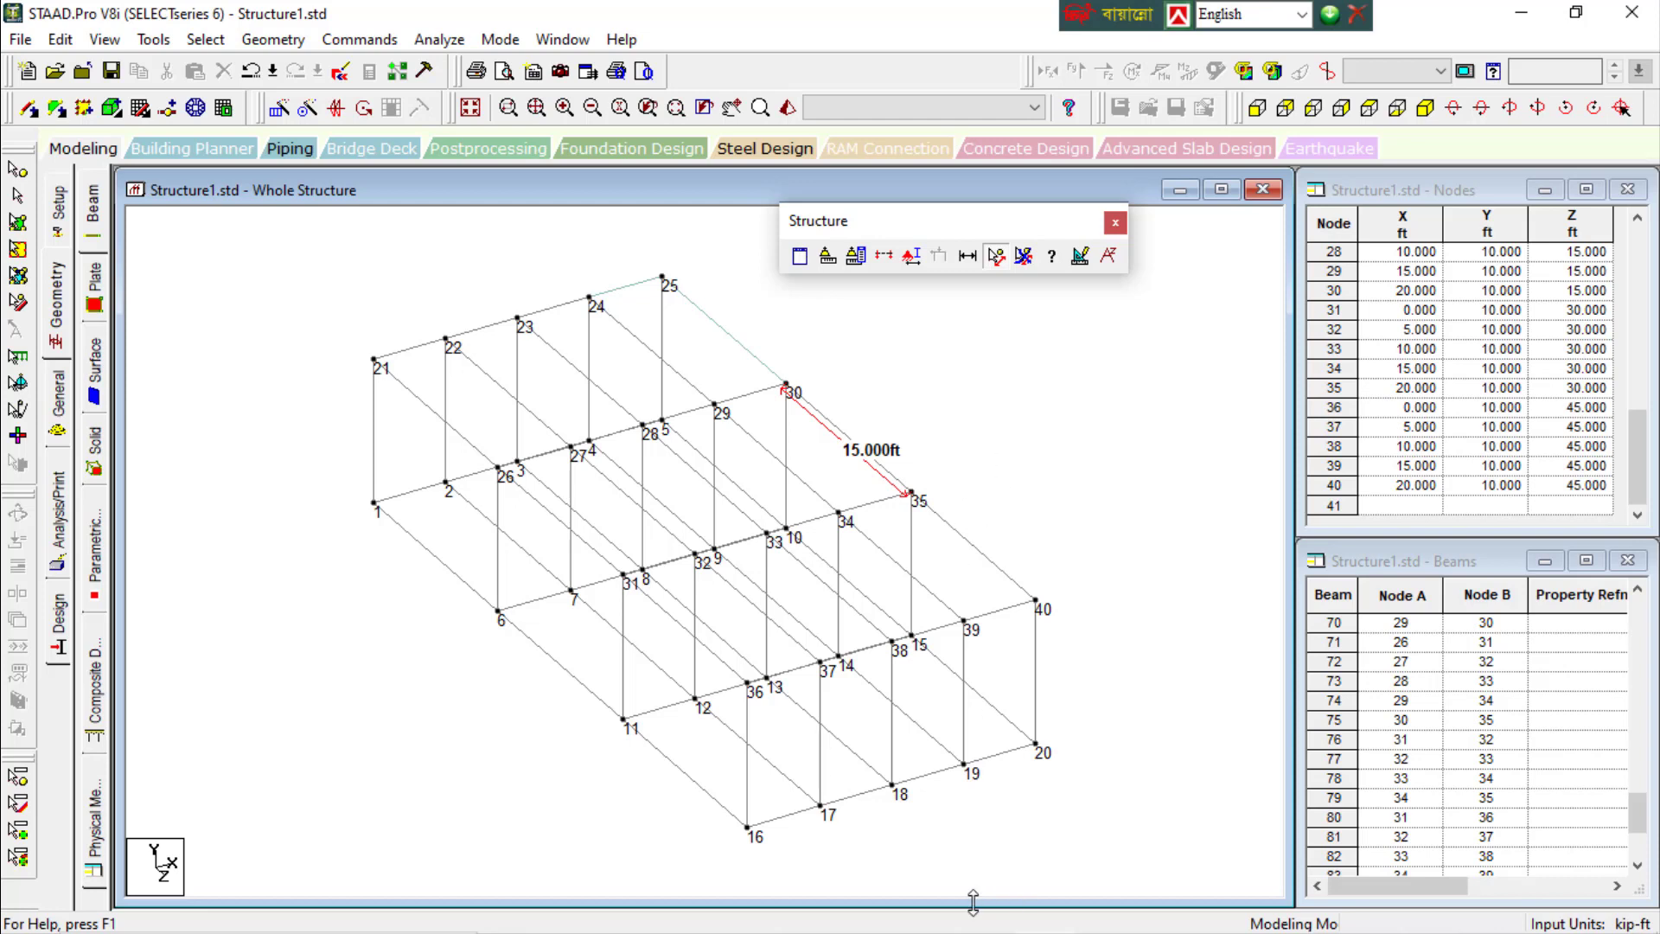
{"action": "mouse_move", "coordinate": [1124, 903]}
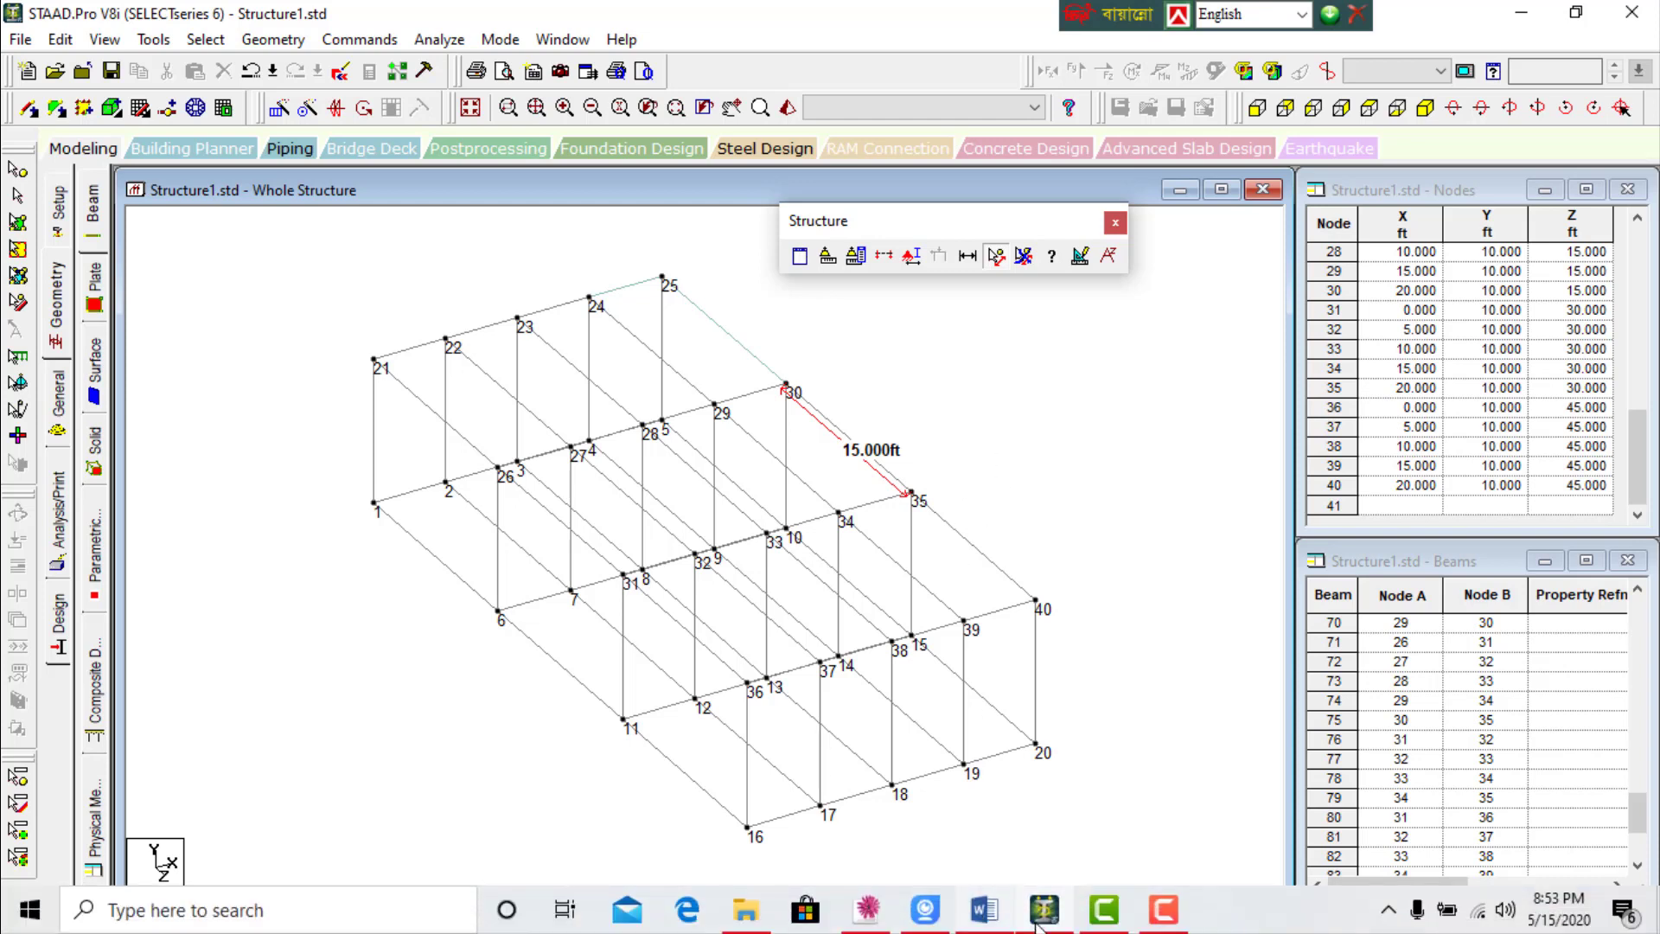
{"action": "left_click", "coordinate": [984, 910]}
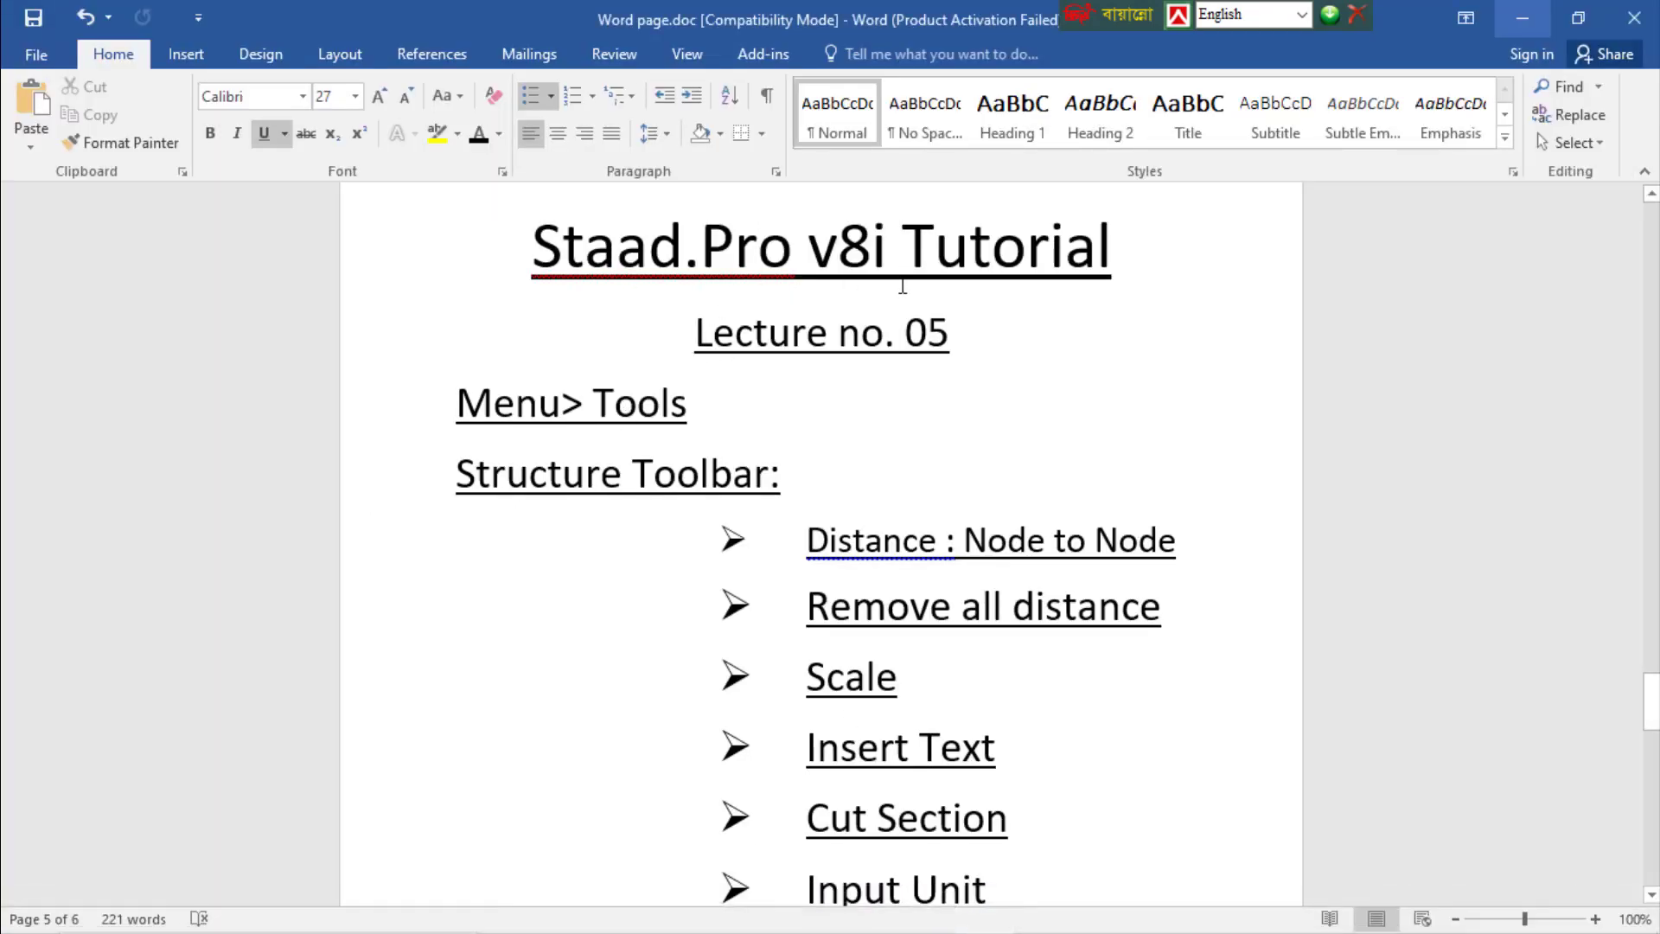
{"action": "left_click", "coordinate": [598, 401]}
{"action": "left_click", "coordinate": [688, 404]}
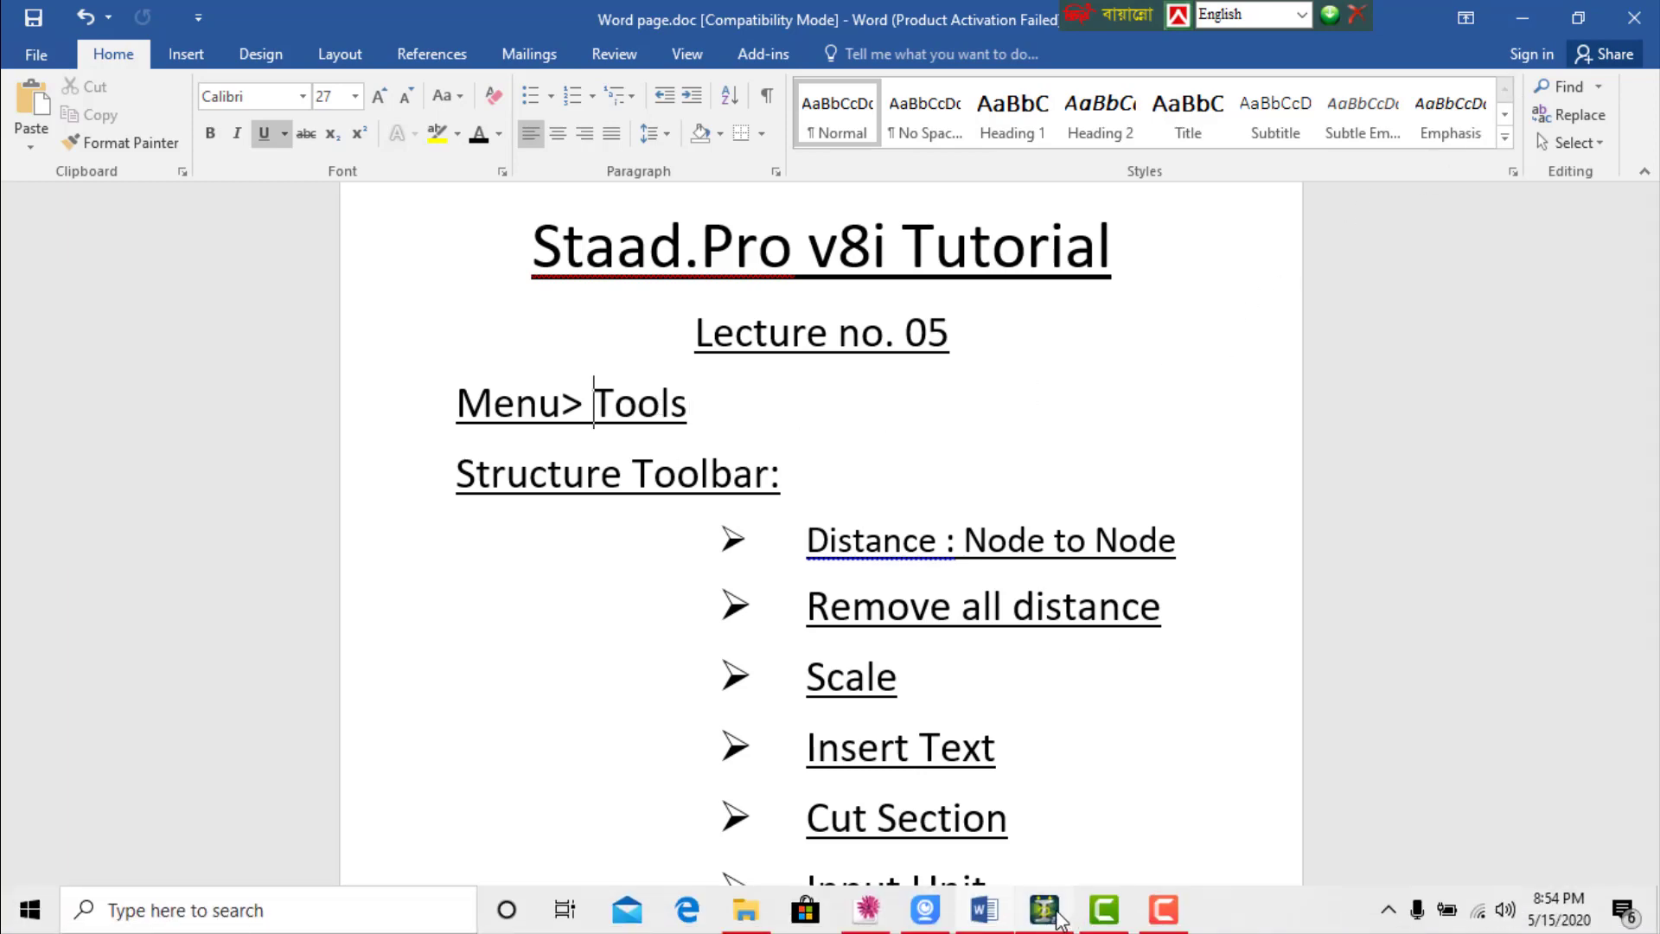
Switch back to STAAD.Pro and dock the floating Structure toolbar among the standard toolbars
{"action": "left_click", "coordinate": [1044, 915]}
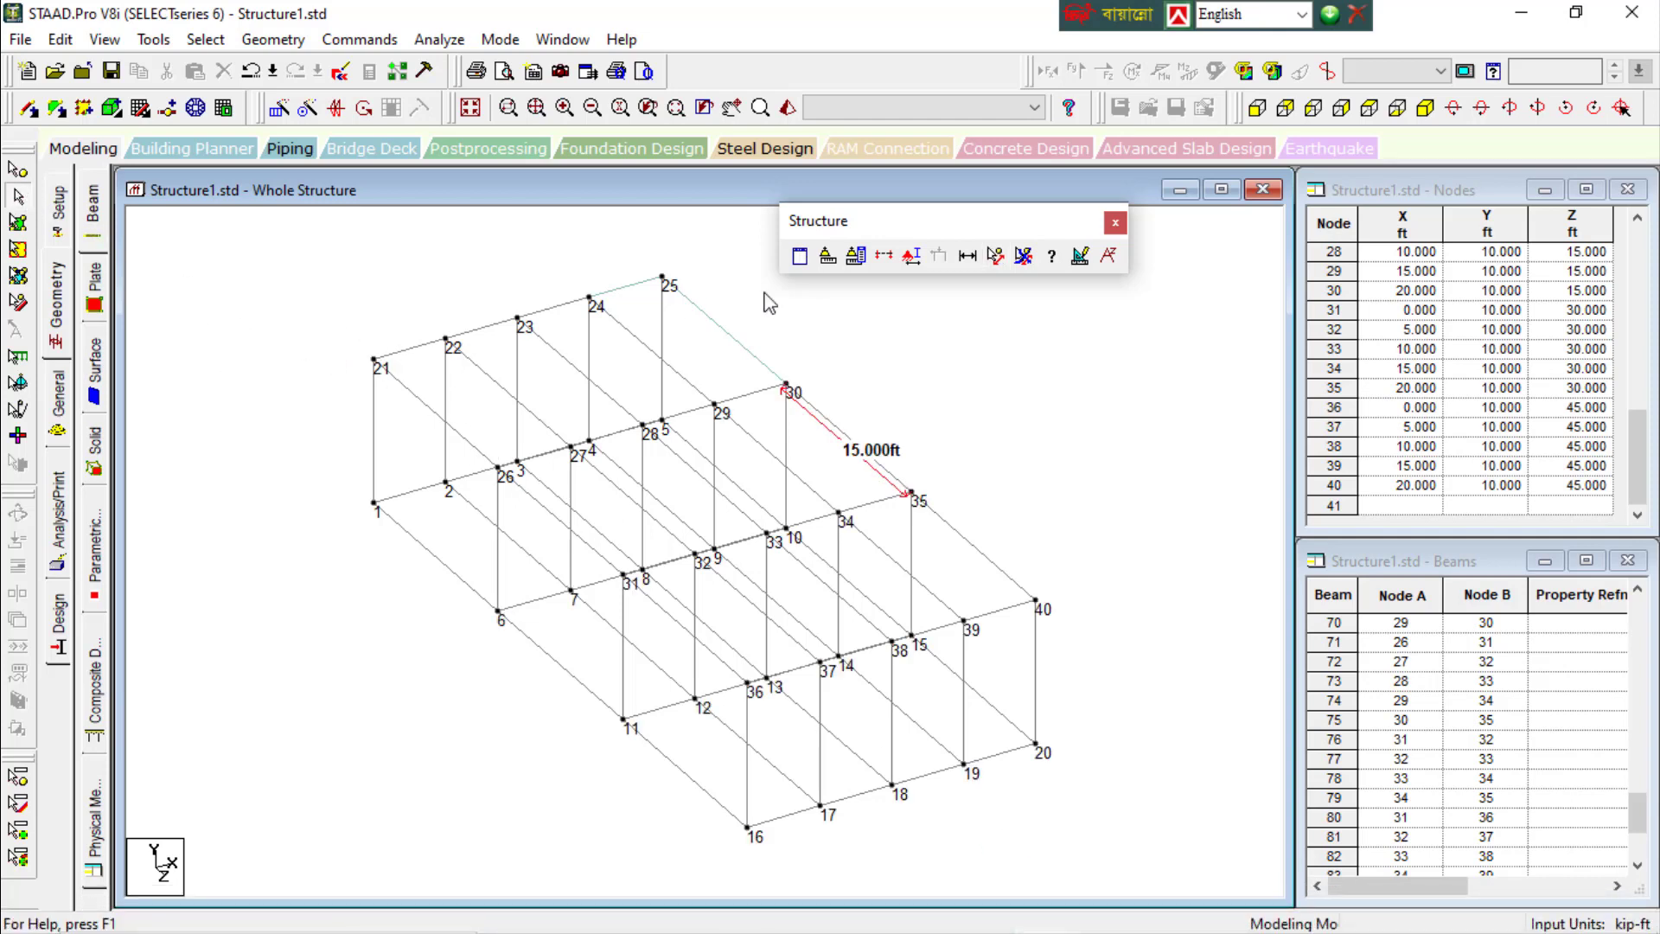
{"action": "left_click_drag", "start_coordinate": [881, 242], "coordinate": [802, 151]}
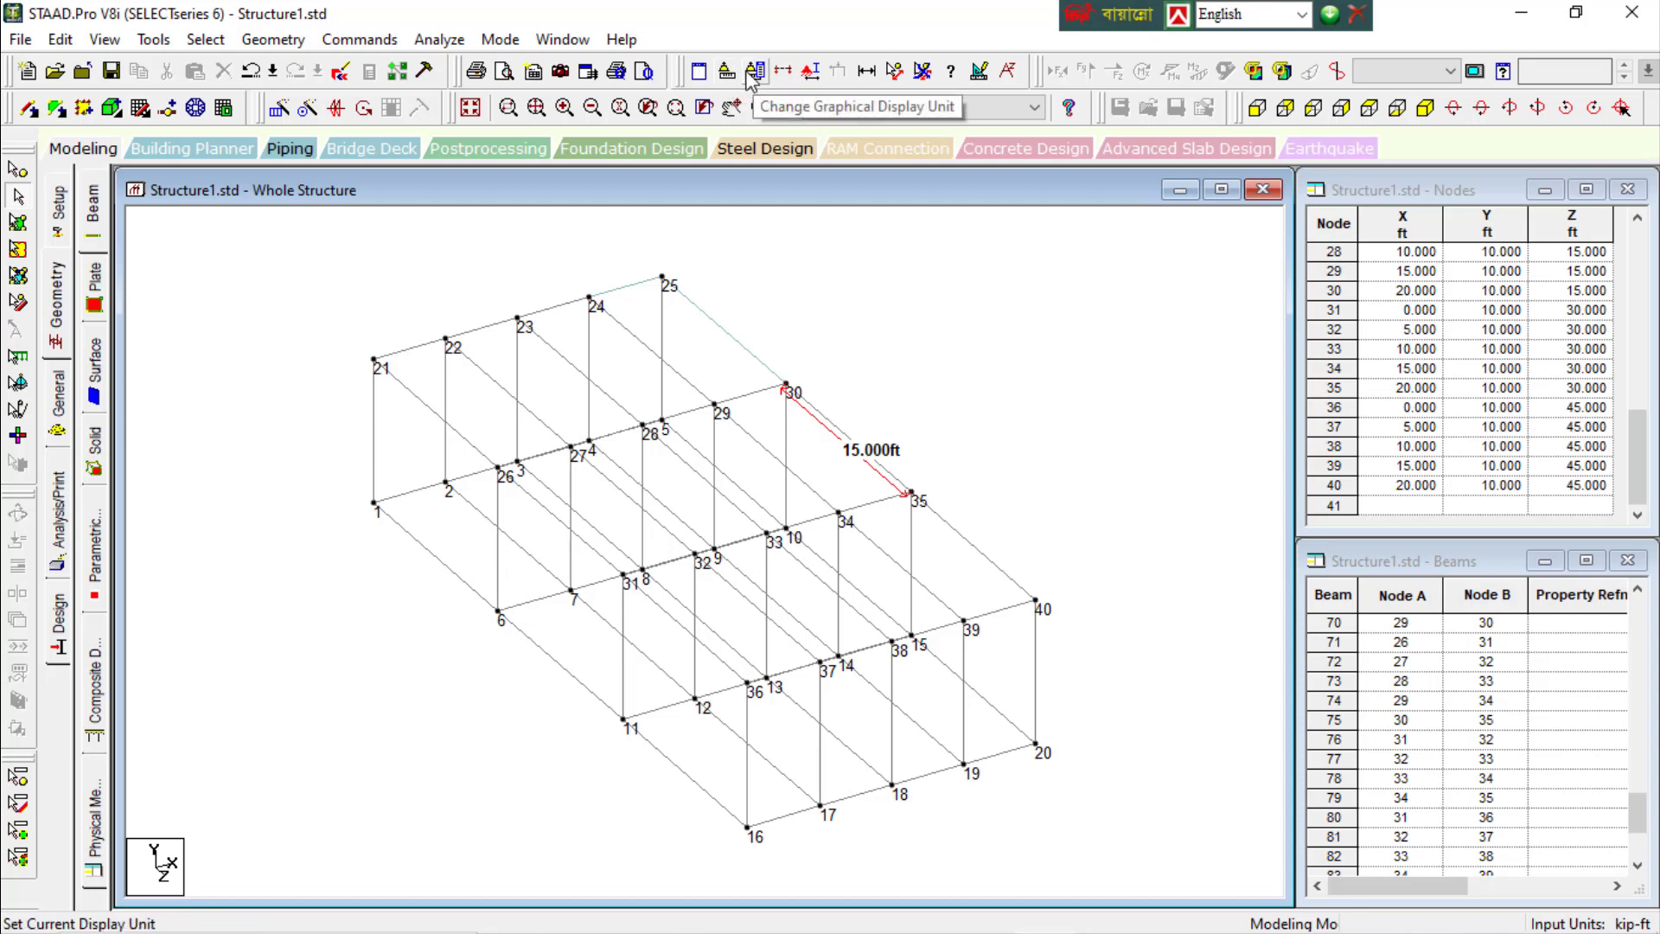
{"action": "left_click", "coordinate": [153, 39]}
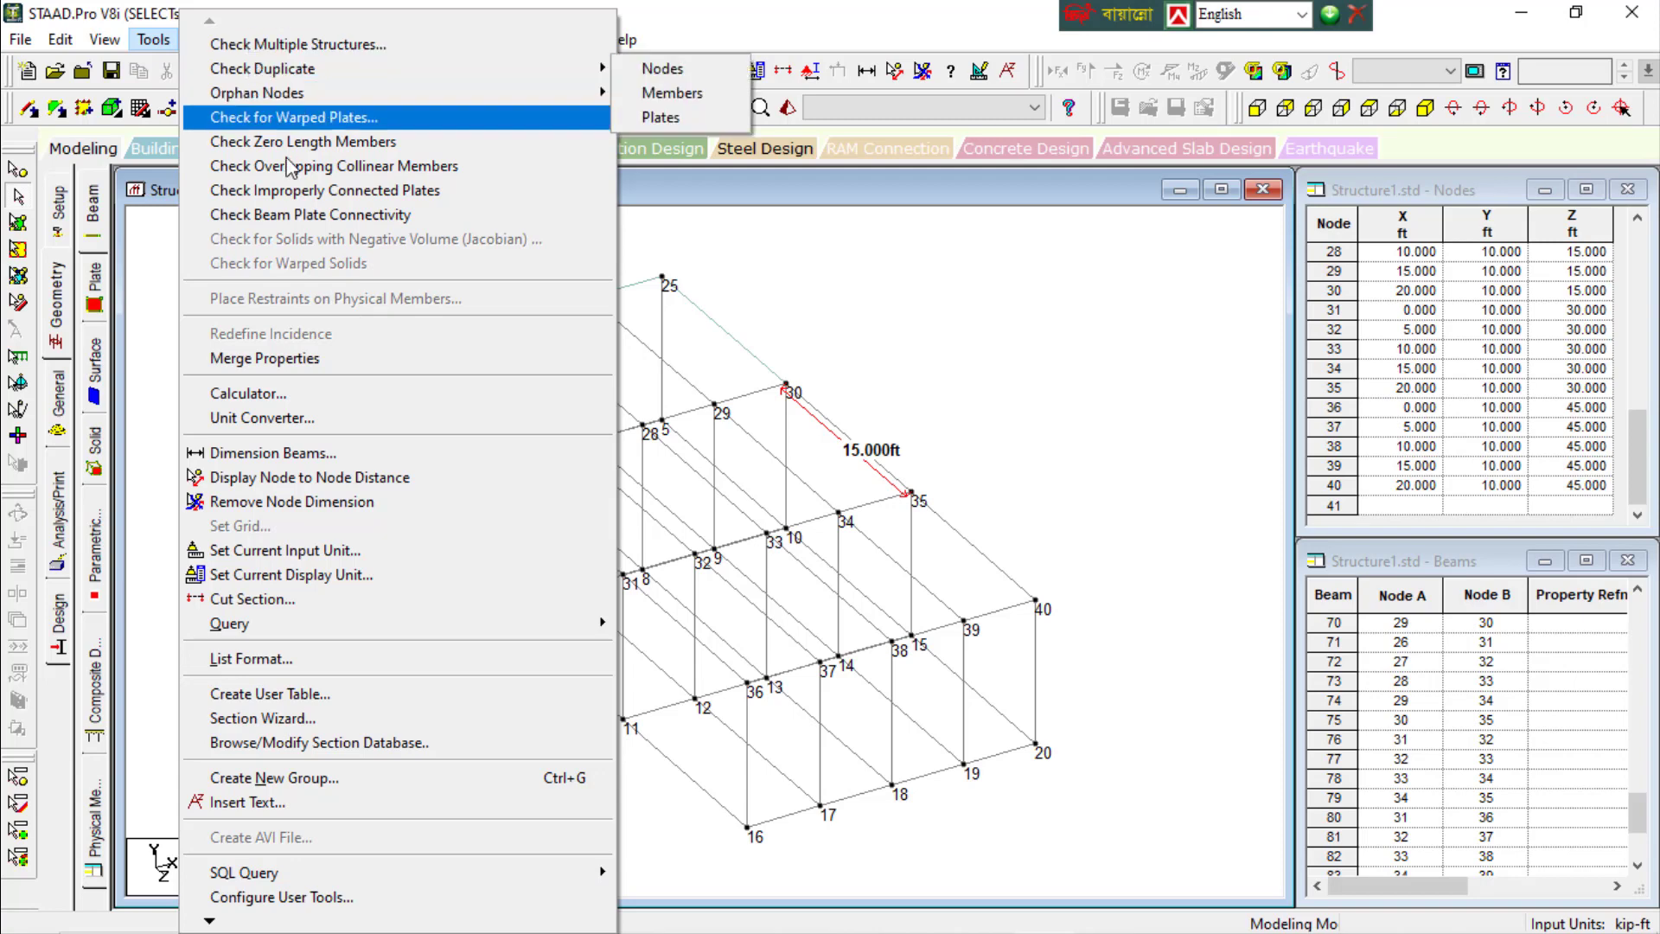
{"action": "left_click", "coordinate": [806, 275]}
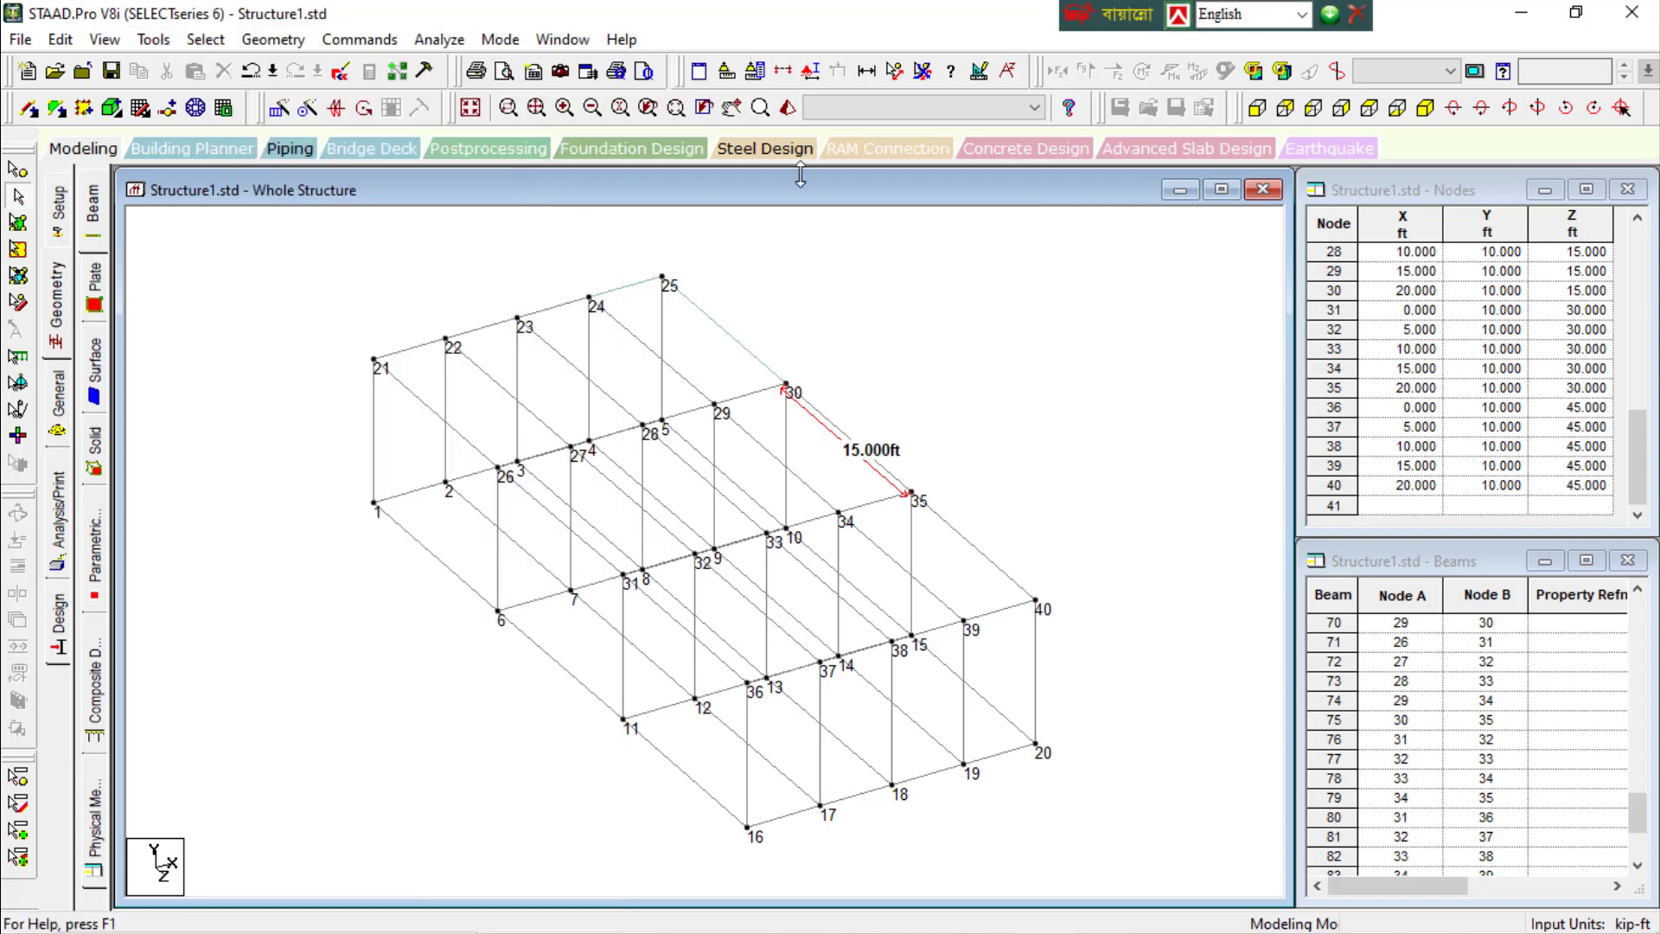
{"action": "mouse_move", "coordinate": [680, 72]}
{"action": "left_mouse_down"}
{"action": "mouse_move", "coordinate": [787, 308]}
{"action": "mouse_move", "coordinate": [767, 303]}
{"action": "left_mouse_up"}
{"action": "left_click_drag", "start_coordinate": [867, 269], "coordinate": [727, 84]}
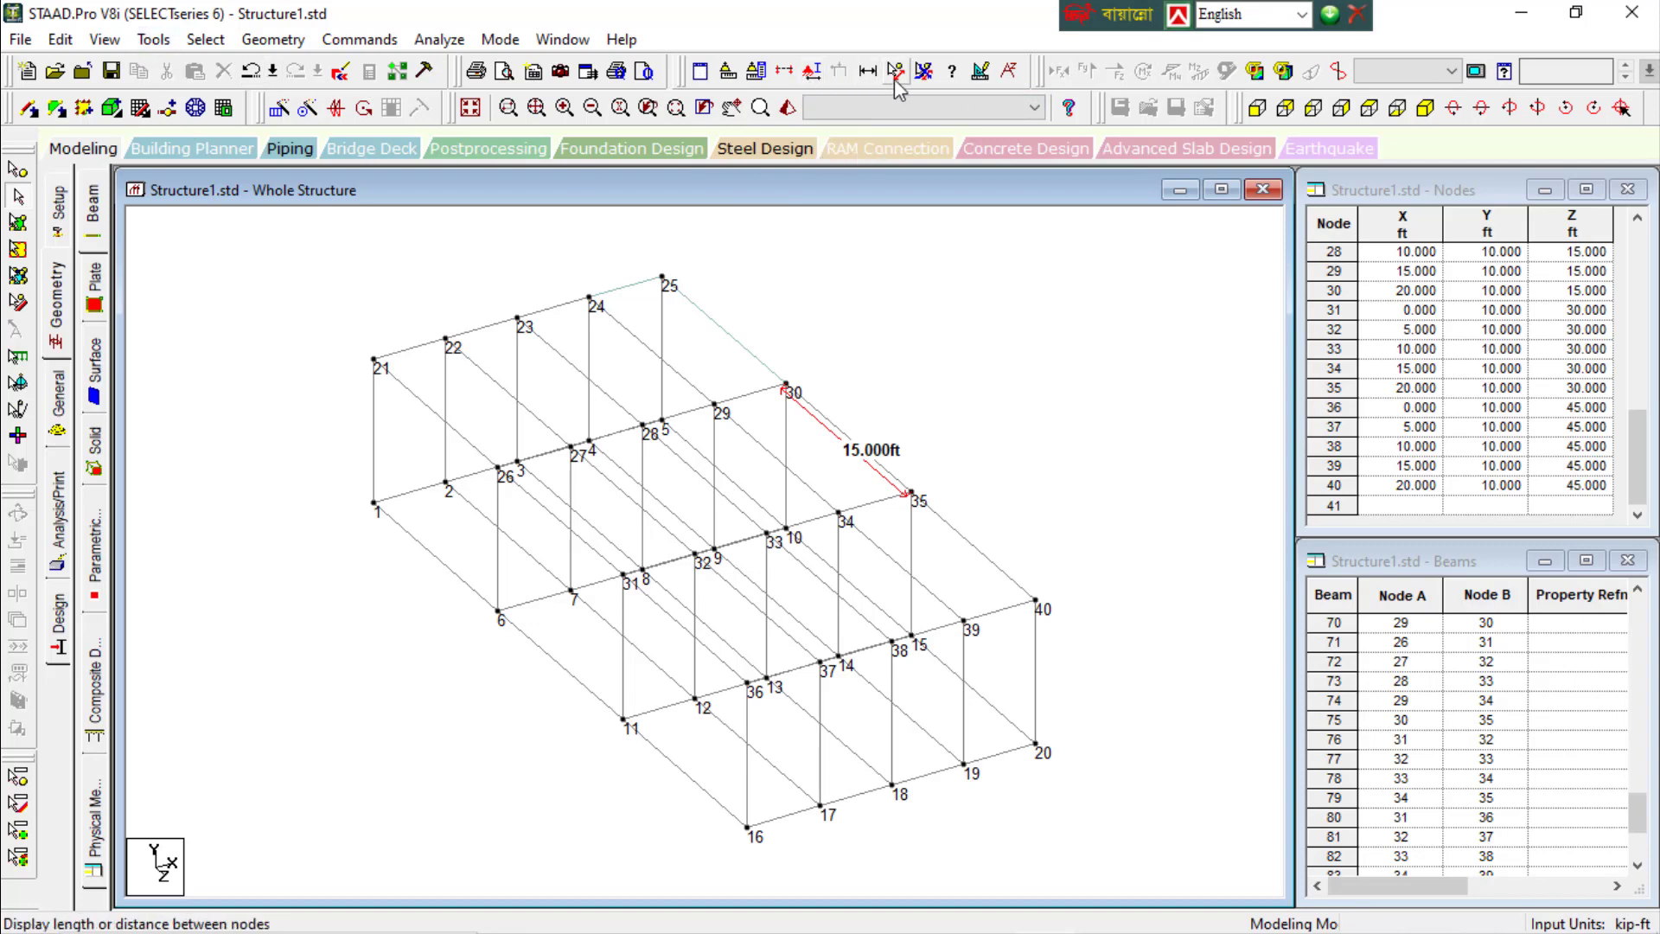
{"action": "left_click", "coordinate": [291, 41]}
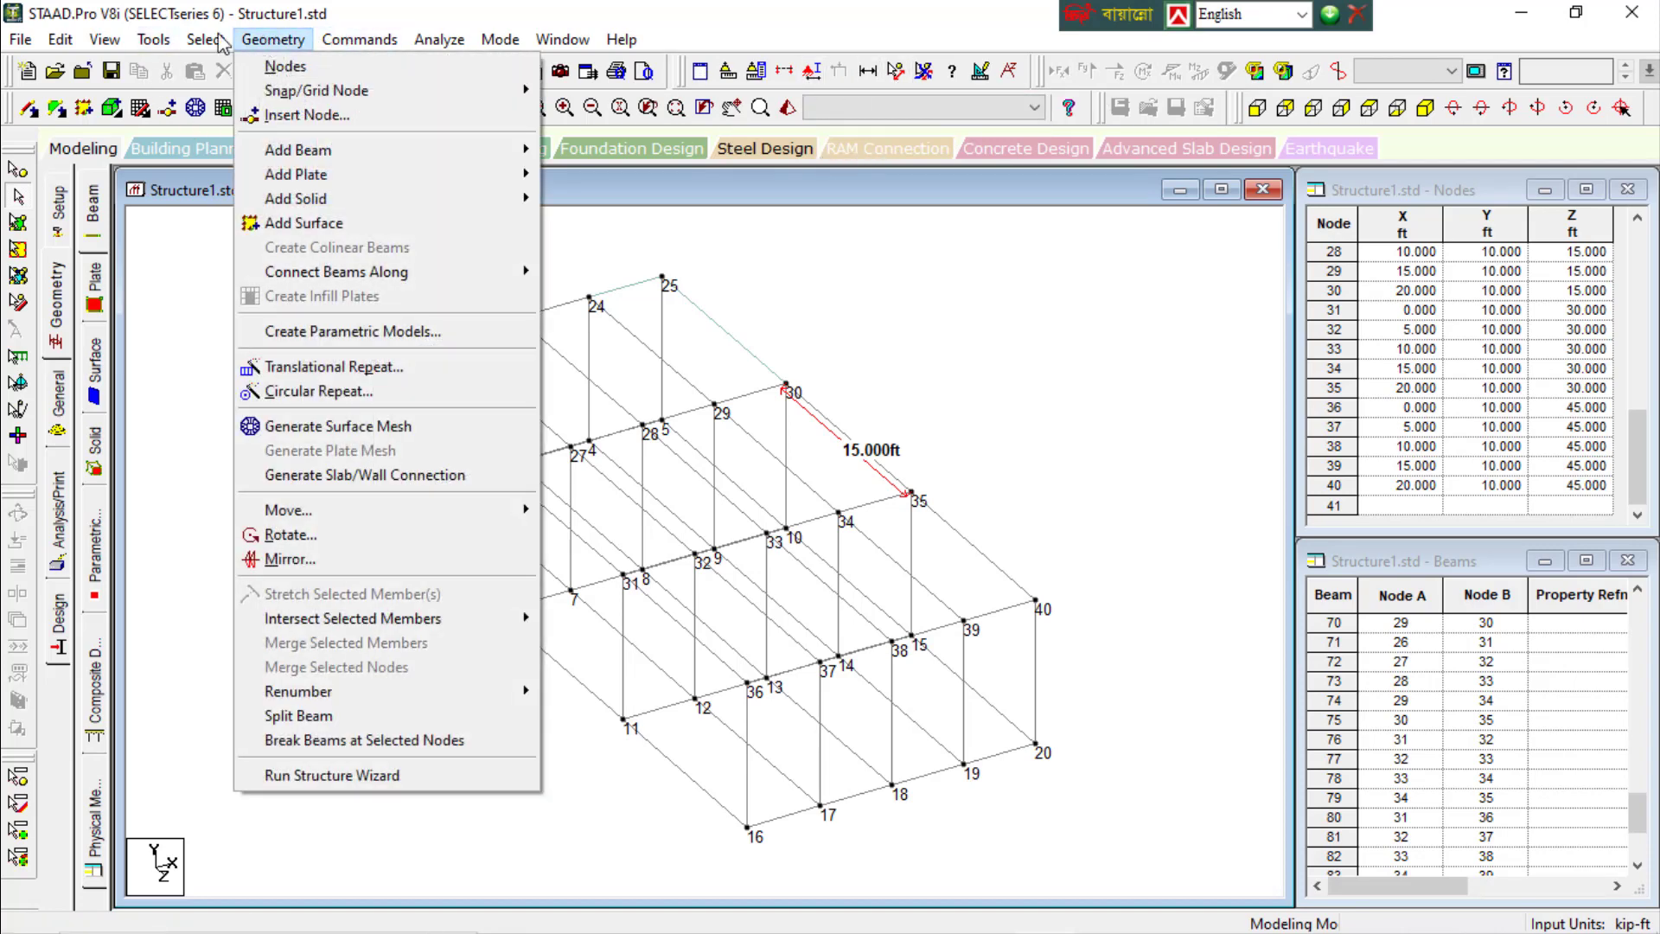
{"action": "mouse_move", "coordinate": [153, 39]}
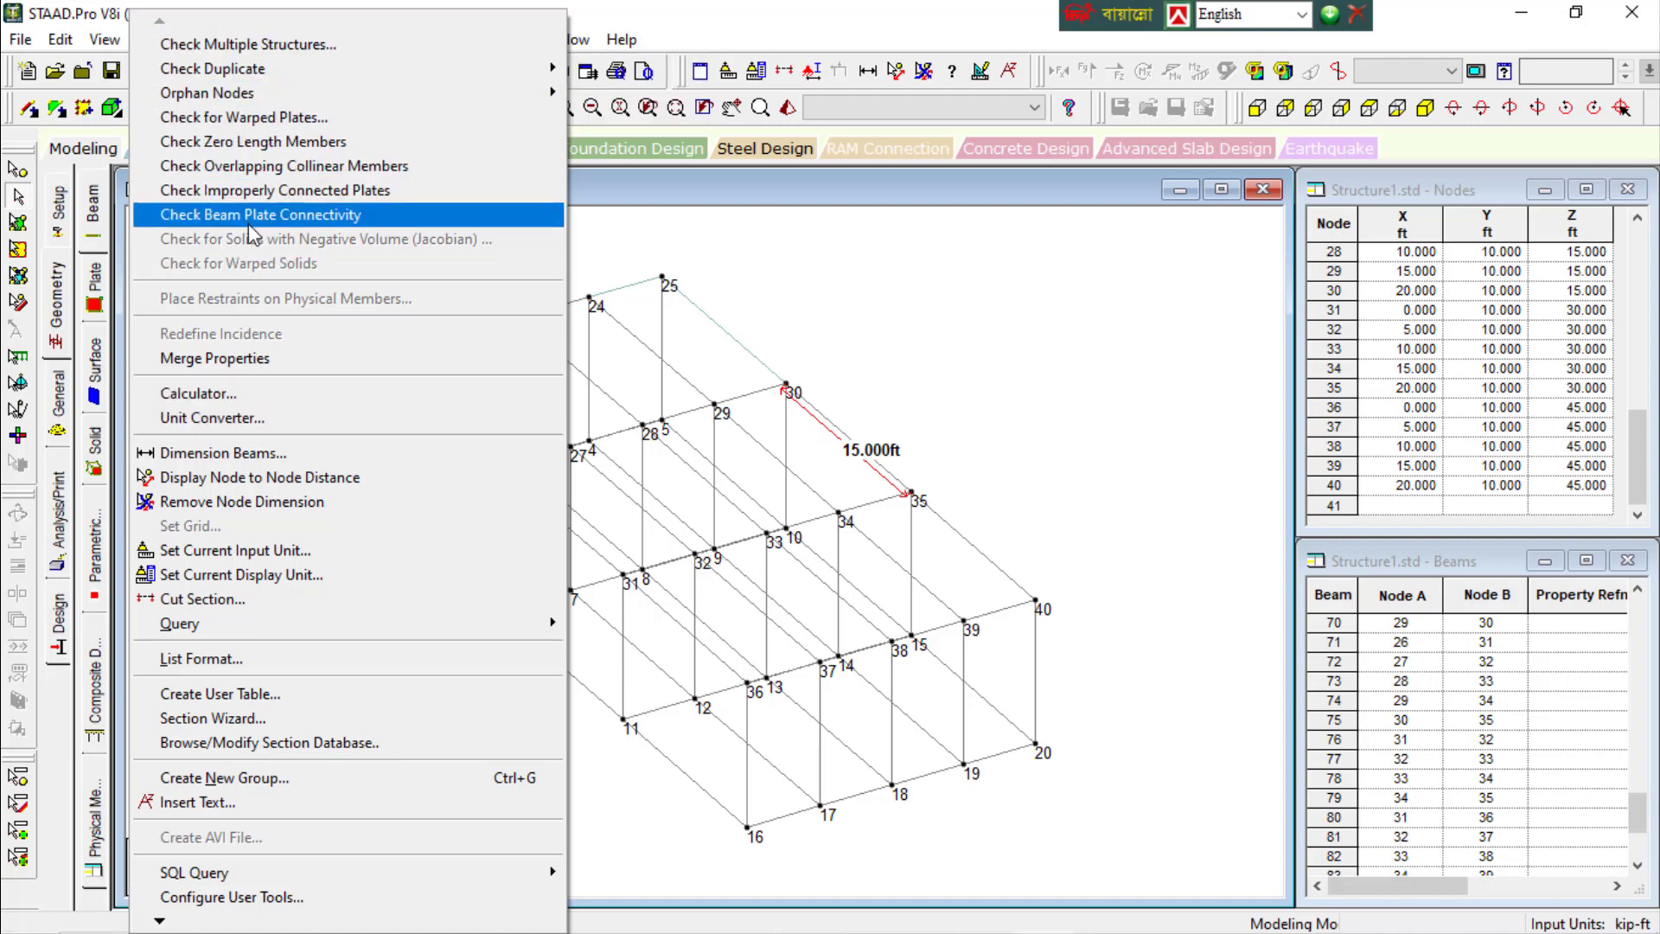
{"action": "mouse_move", "coordinate": [255, 77]}
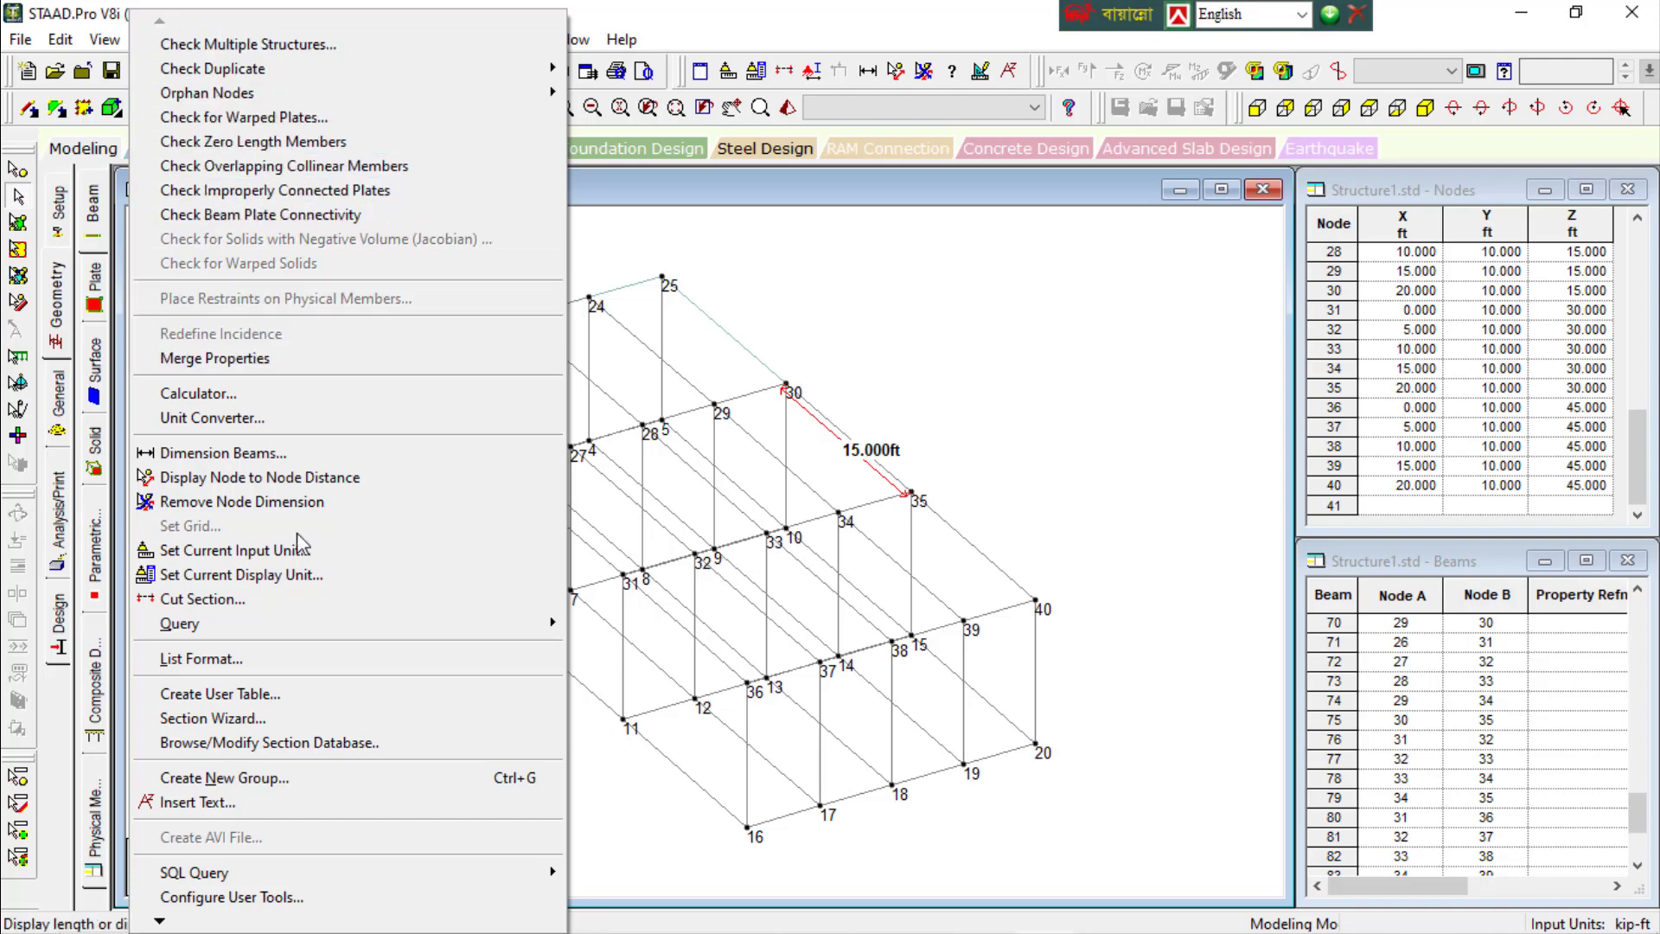
{"action": "left_click", "coordinate": [977, 417]}
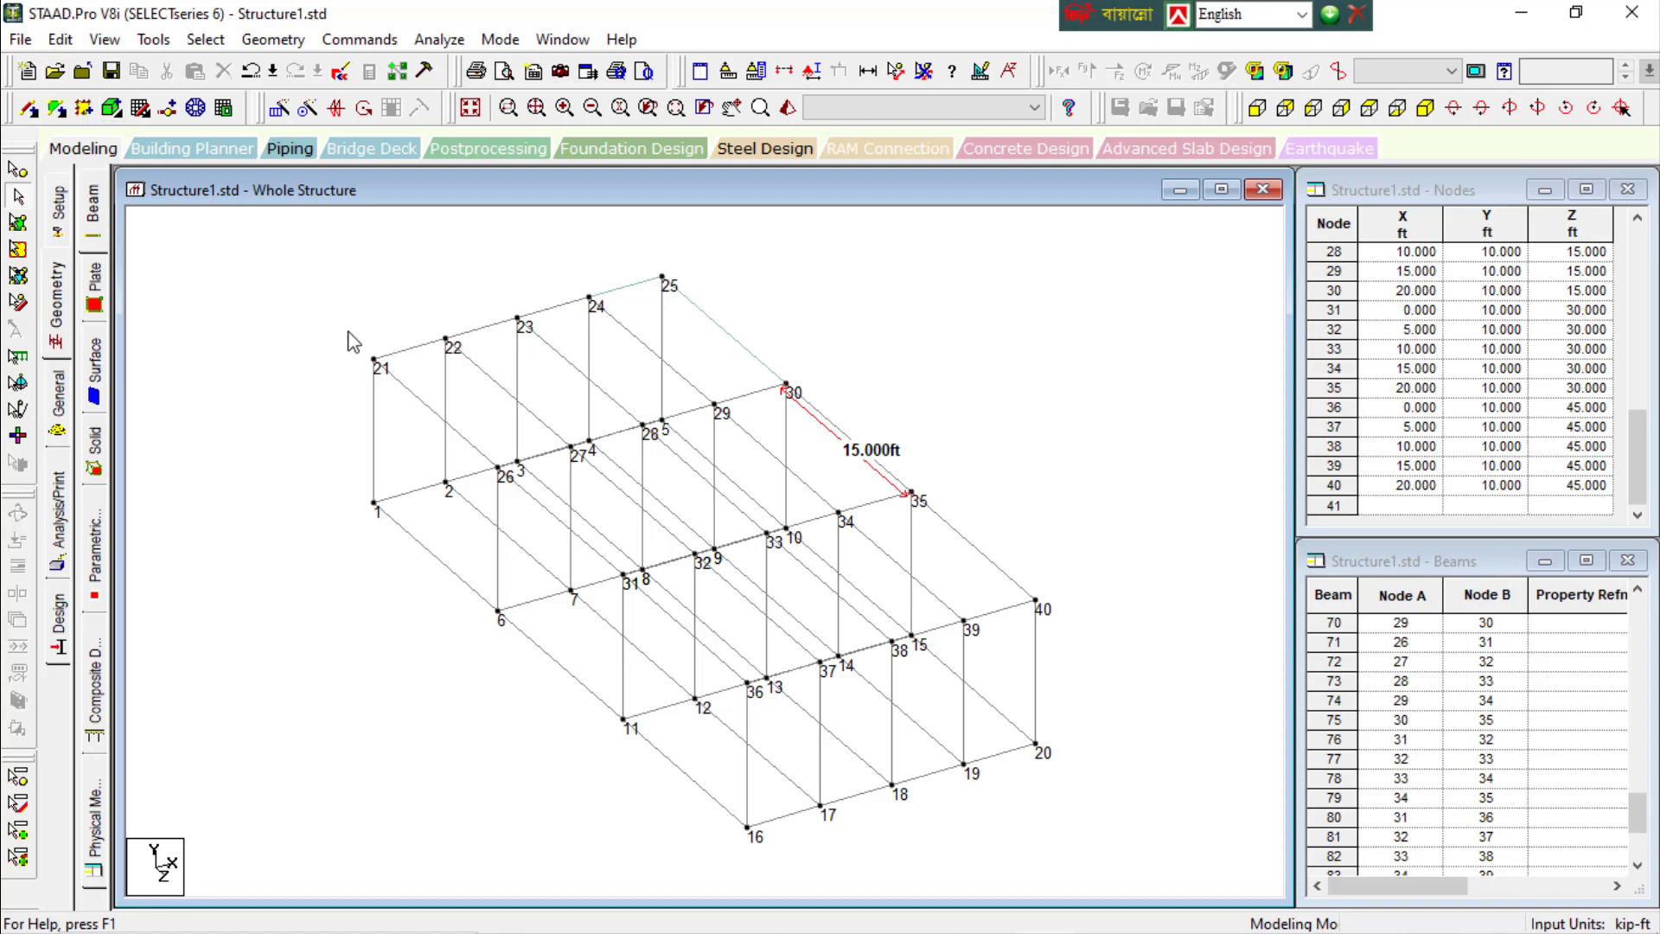
Delete all beams of the frame together with the nodes left without a structural element
{"action": "key", "text": "ctrl+a"}
{"action": "key", "text": "Delete"}
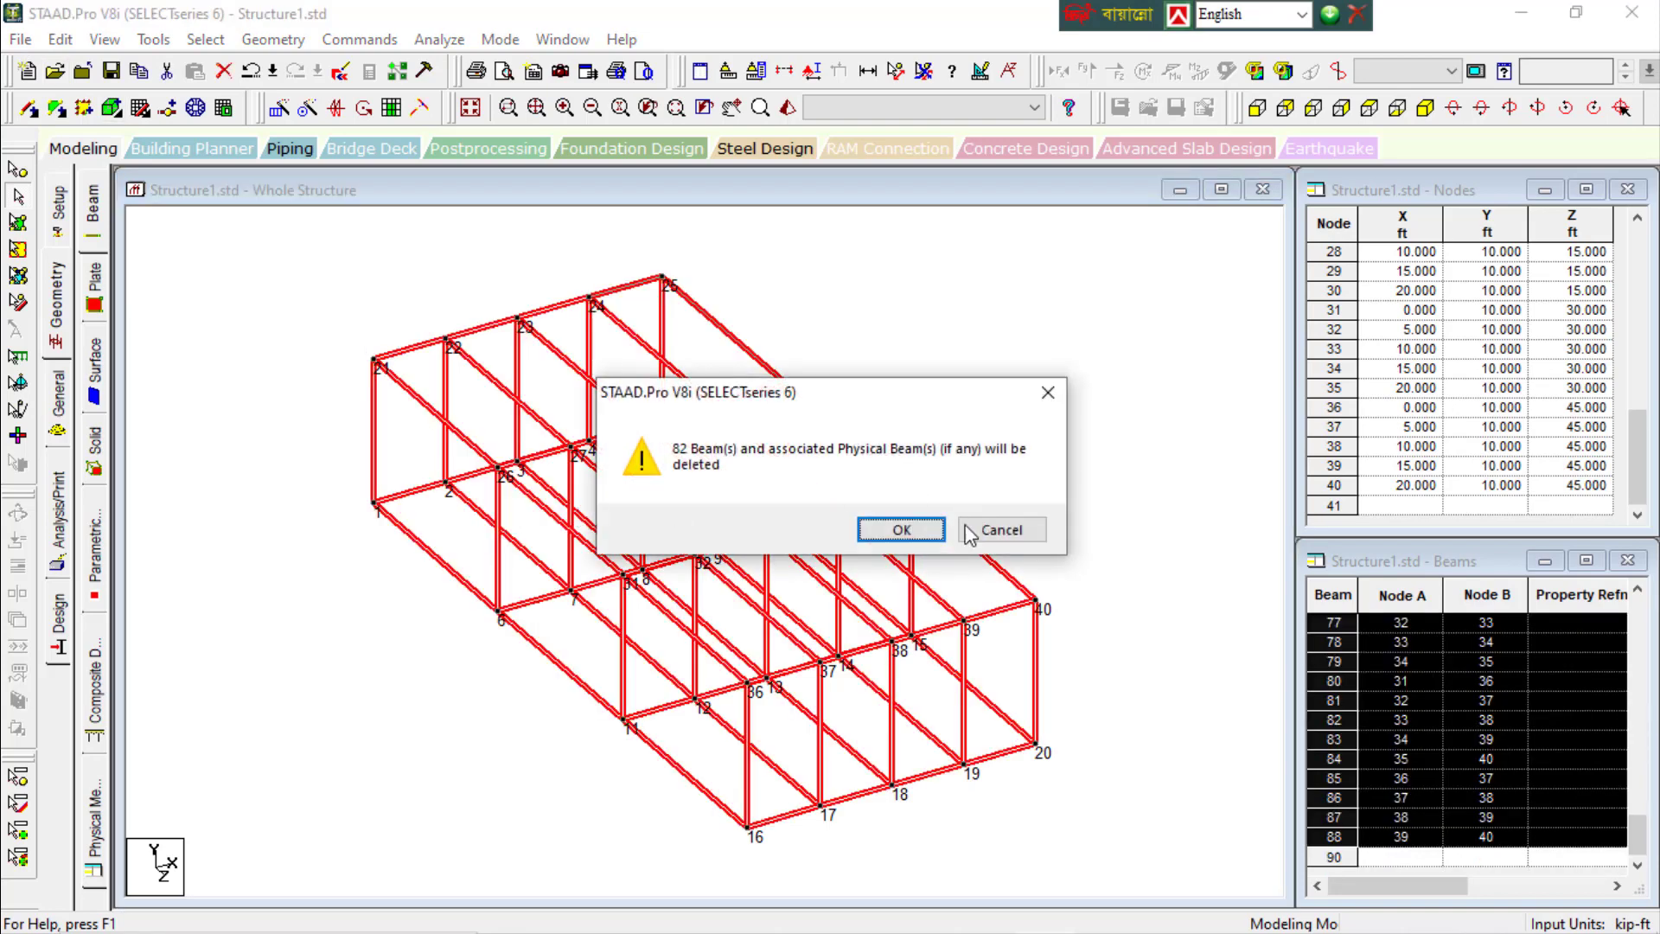
{"action": "left_click", "coordinate": [906, 529]}
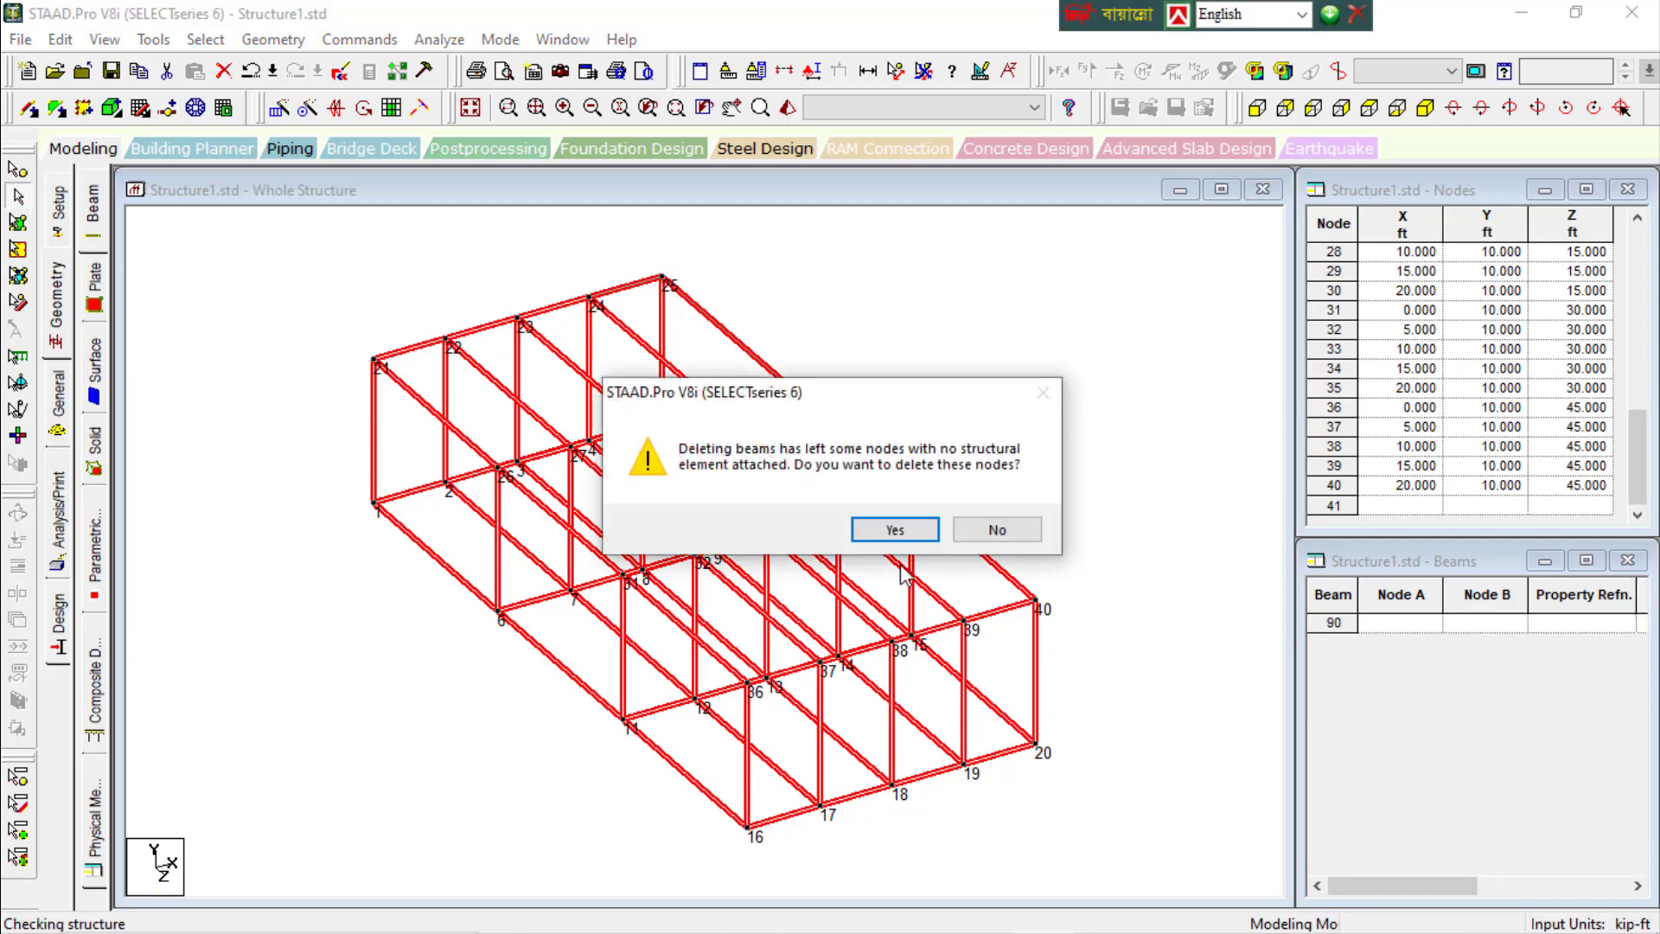
{"action": "left_click", "coordinate": [894, 530]}
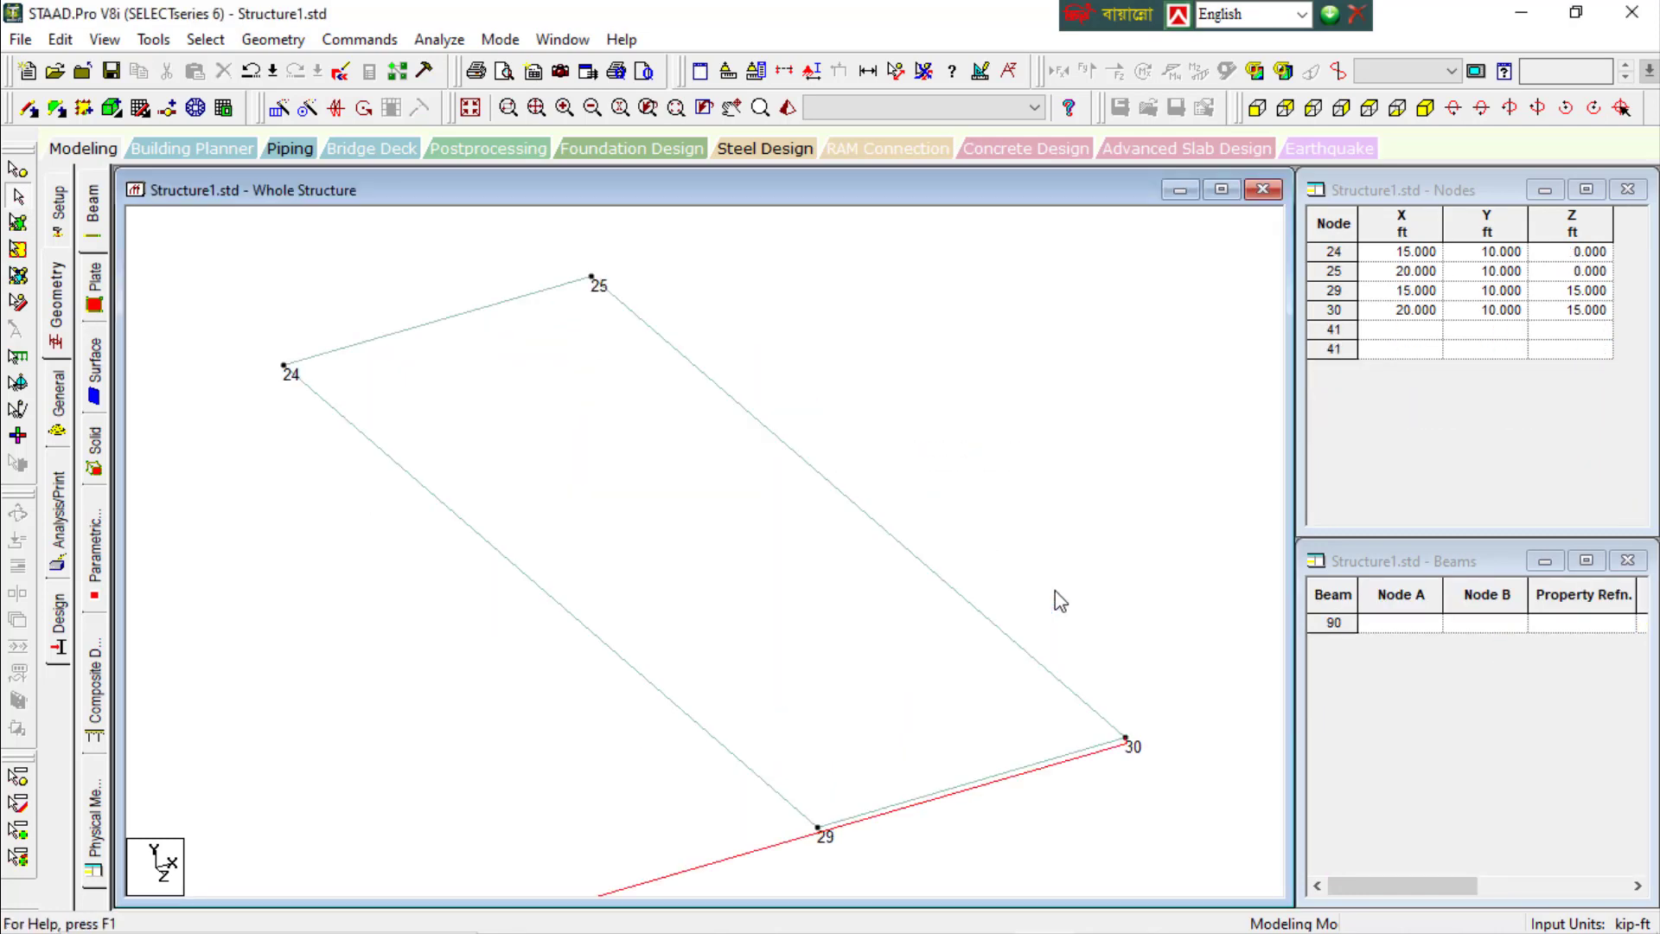
Delete the remaining plate between nodes 24, 25, 29 and 30 together with its unattached nodes
{"action": "scroll", "coordinate": [899, 575], "scroll_direction": "down", "scroll_amount": 4}
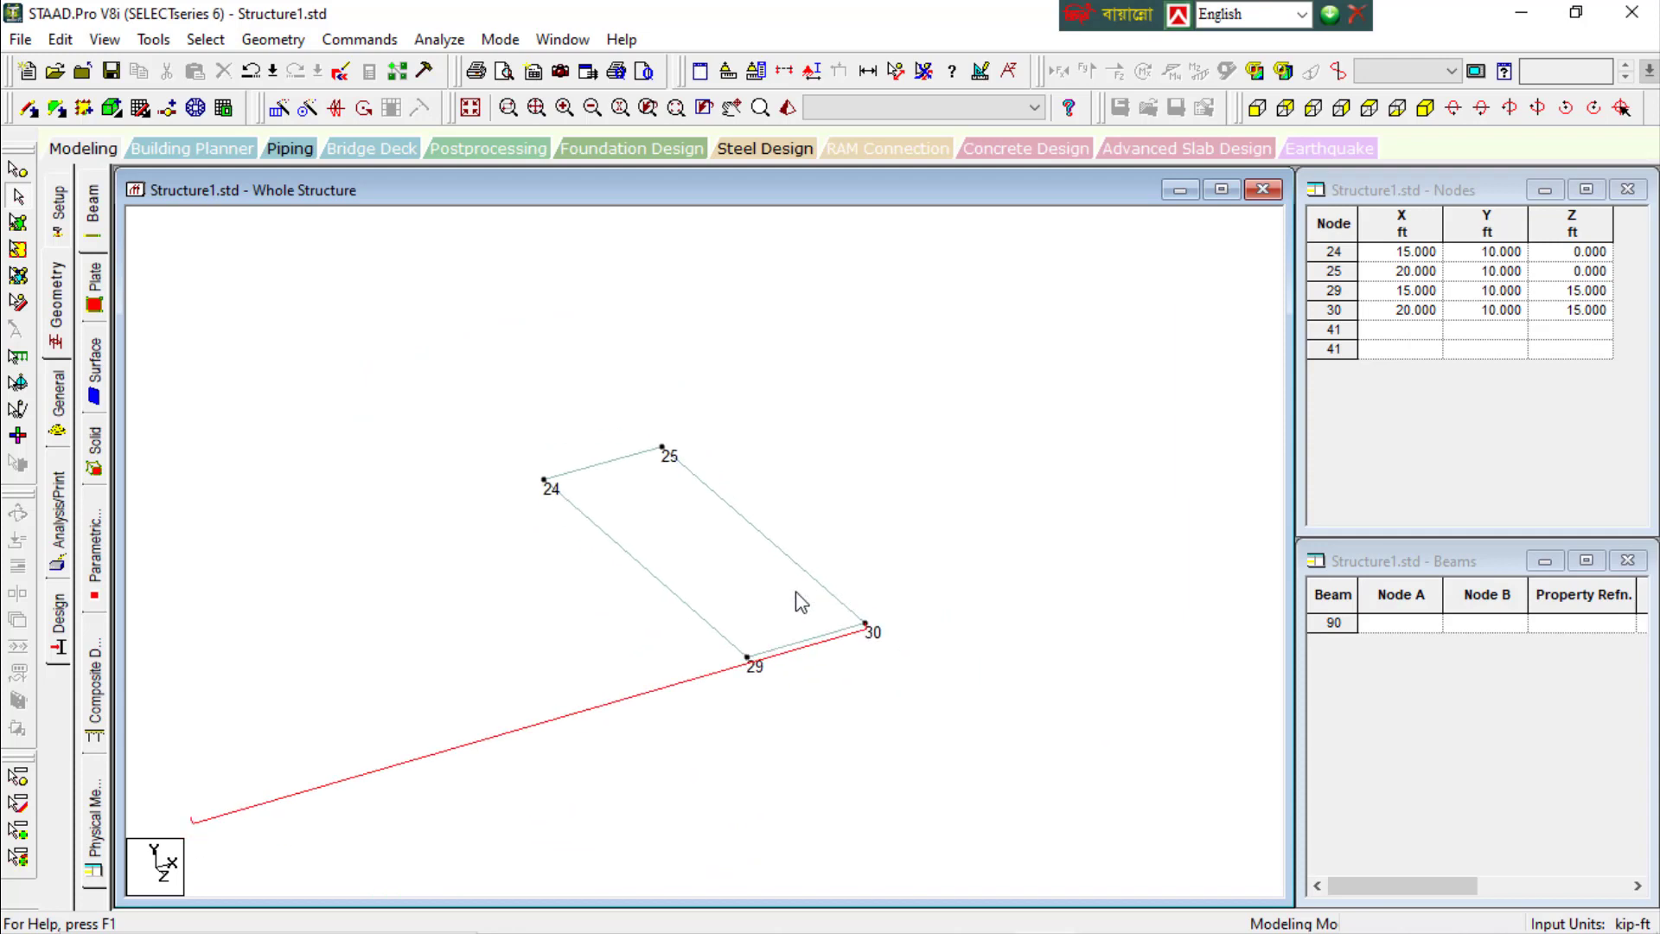
{"action": "left_click", "coordinate": [19, 304]}
{"action": "key", "text": "ctrl+a"}
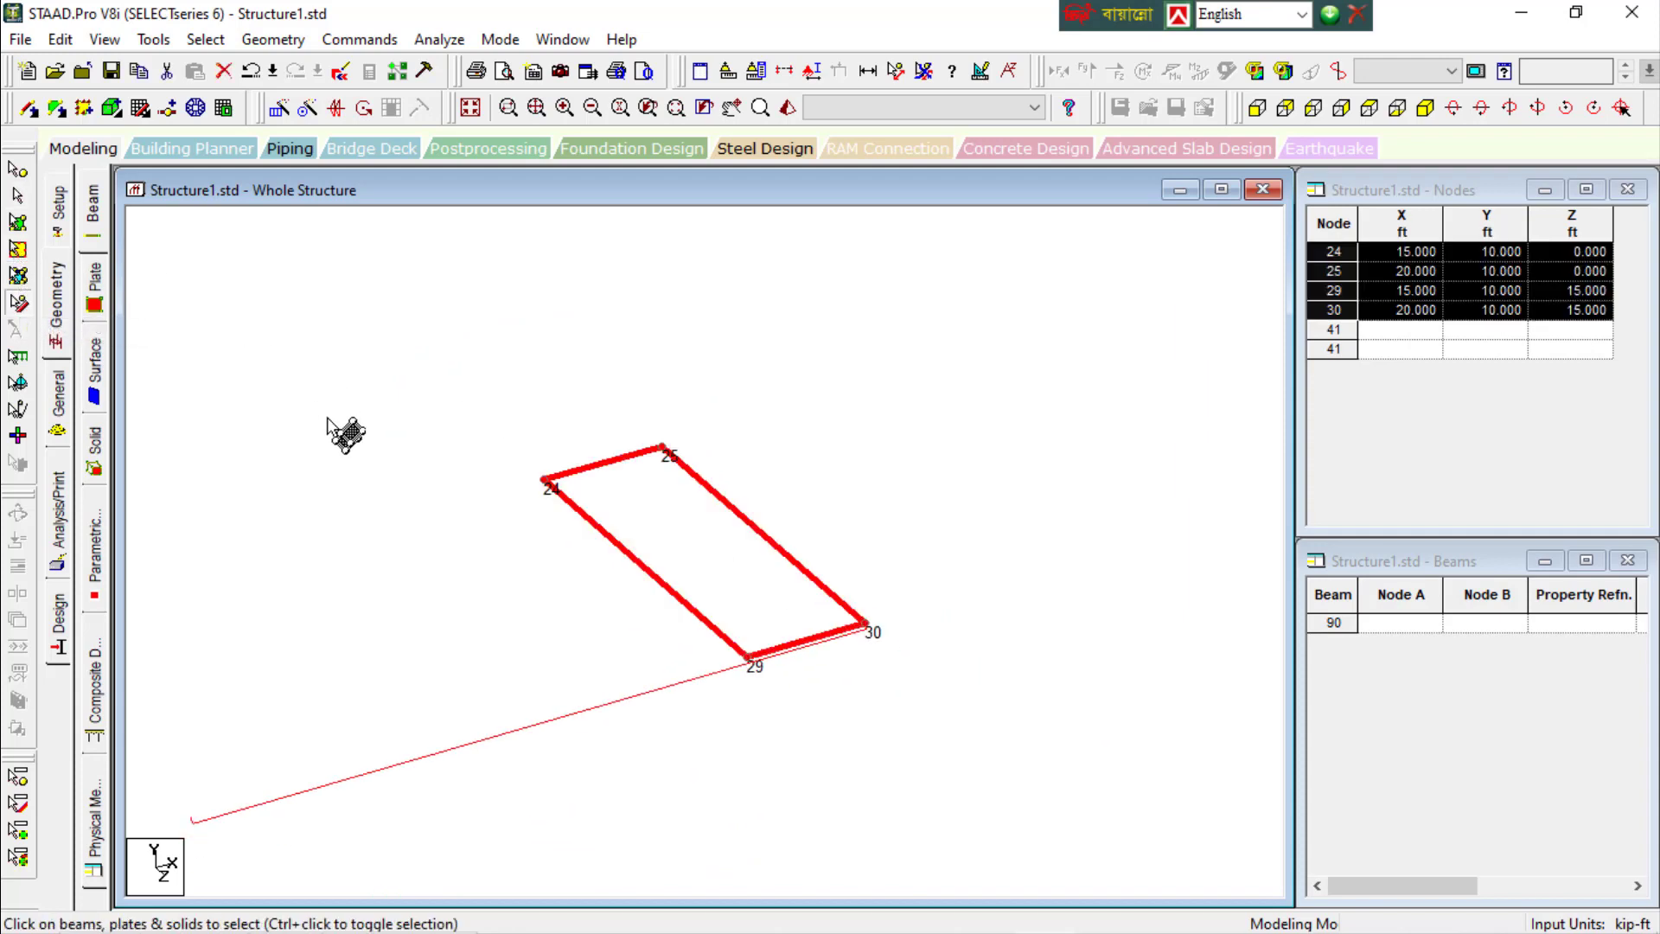
{"action": "key", "text": "Delete"}
{"action": "left_click", "coordinate": [802, 529]}
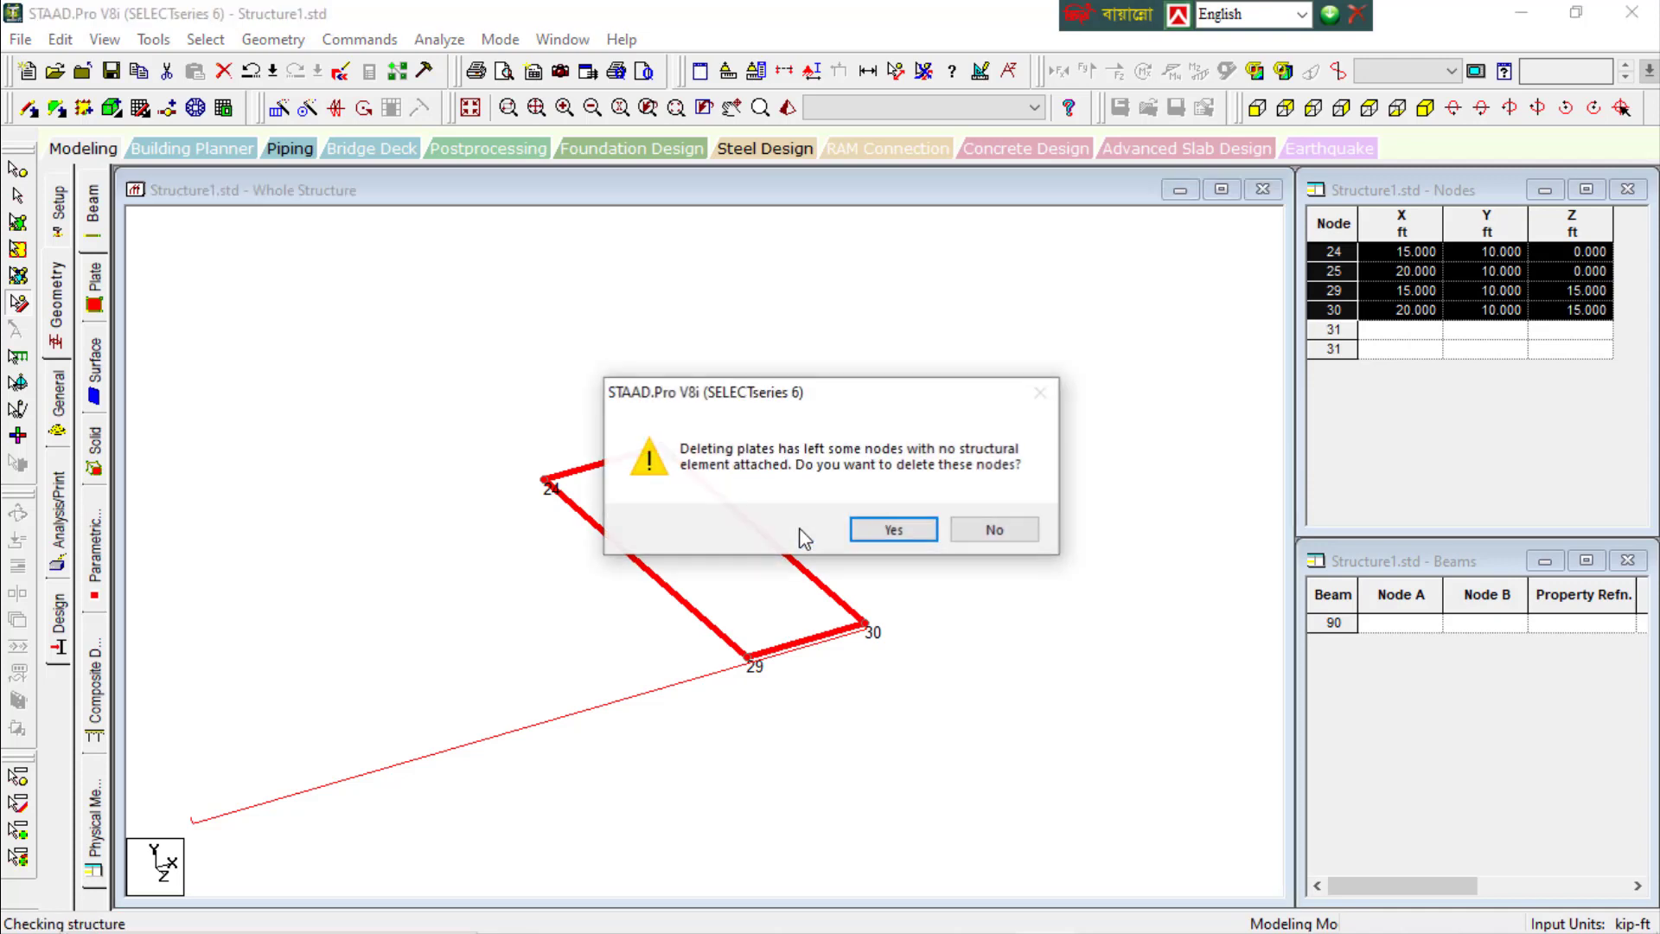
{"action": "left_click", "coordinate": [890, 529]}
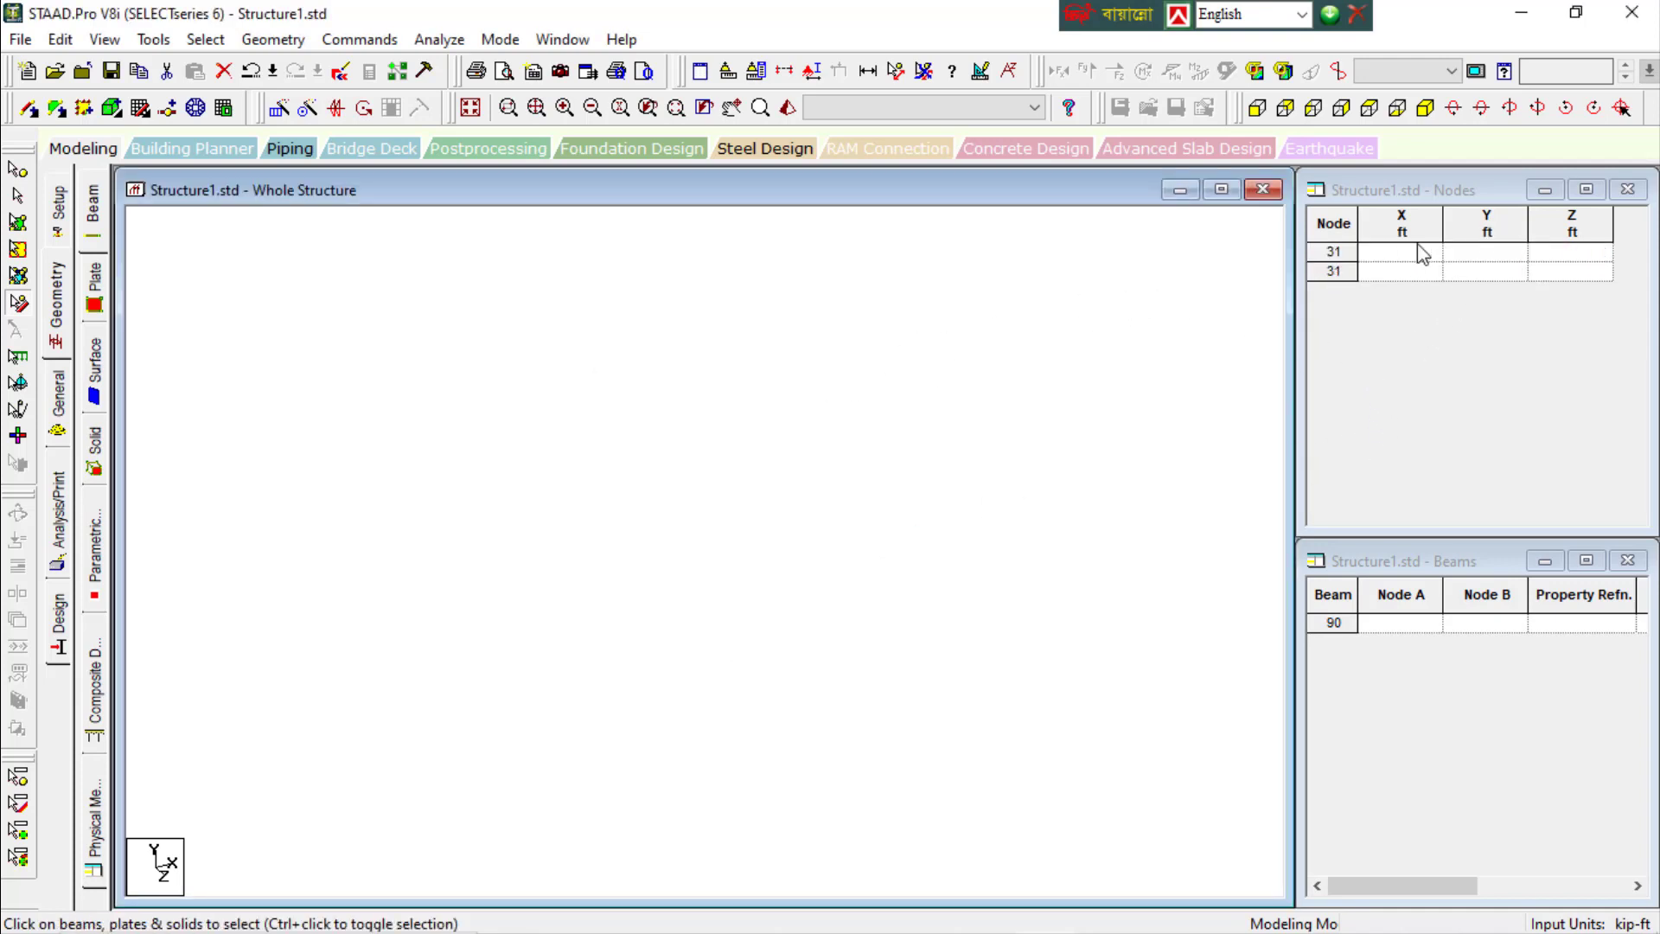
Add a node at the origin (0, 0, 0) in the empty node table
{"action": "left_click", "coordinate": [1398, 259]}
{"action": "type", "text": "0"}
{"action": "key", "text": "Tab"}
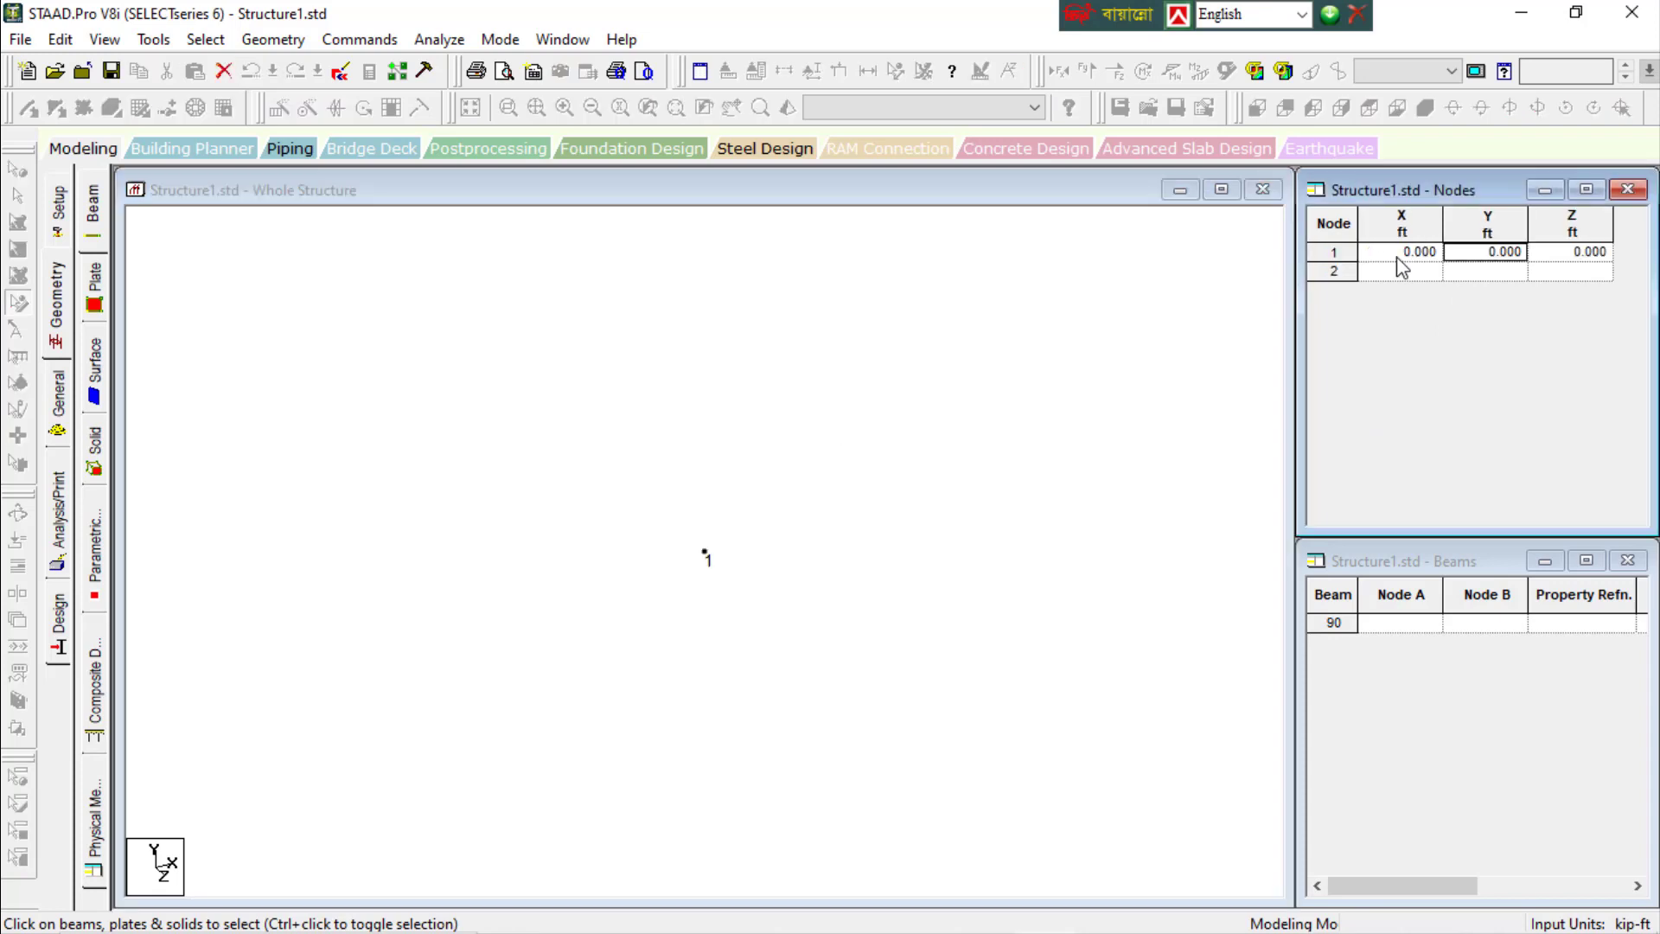
{"action": "left_click", "coordinate": [331, 436]}
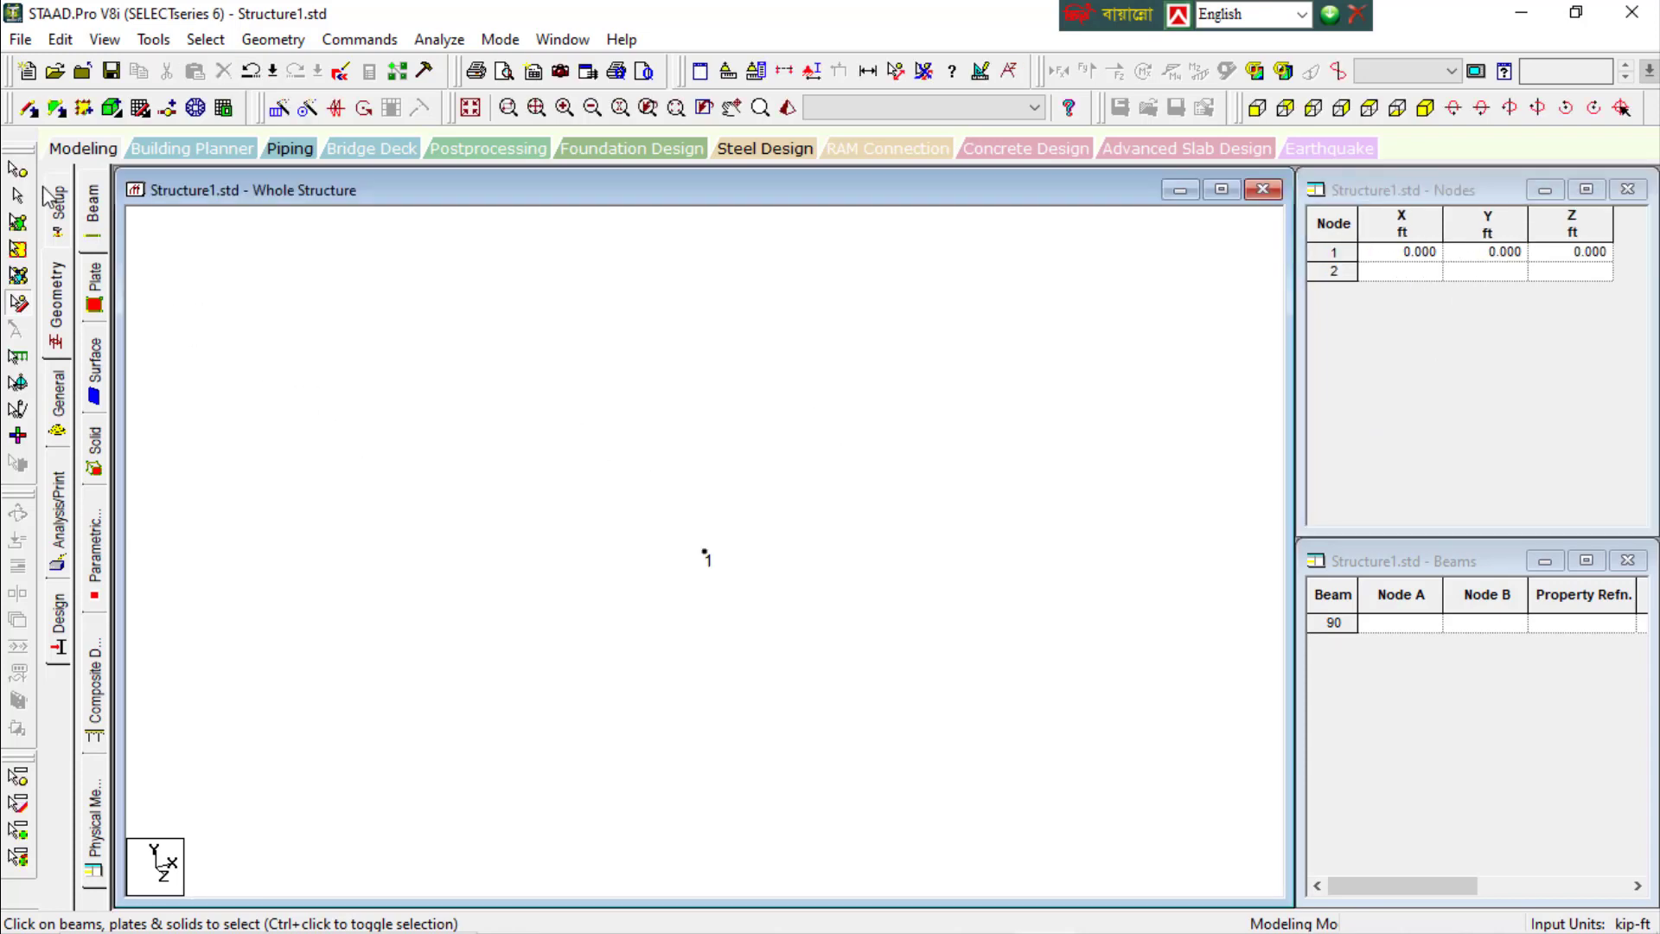
Repeat the origin node along X with Translational Repeat in 6 linked steps at 18 ft spacing
{"action": "left_click", "coordinate": [17, 170]}
{"action": "left_click_drag", "start_coordinate": [409, 434], "coordinate": [814, 621]}
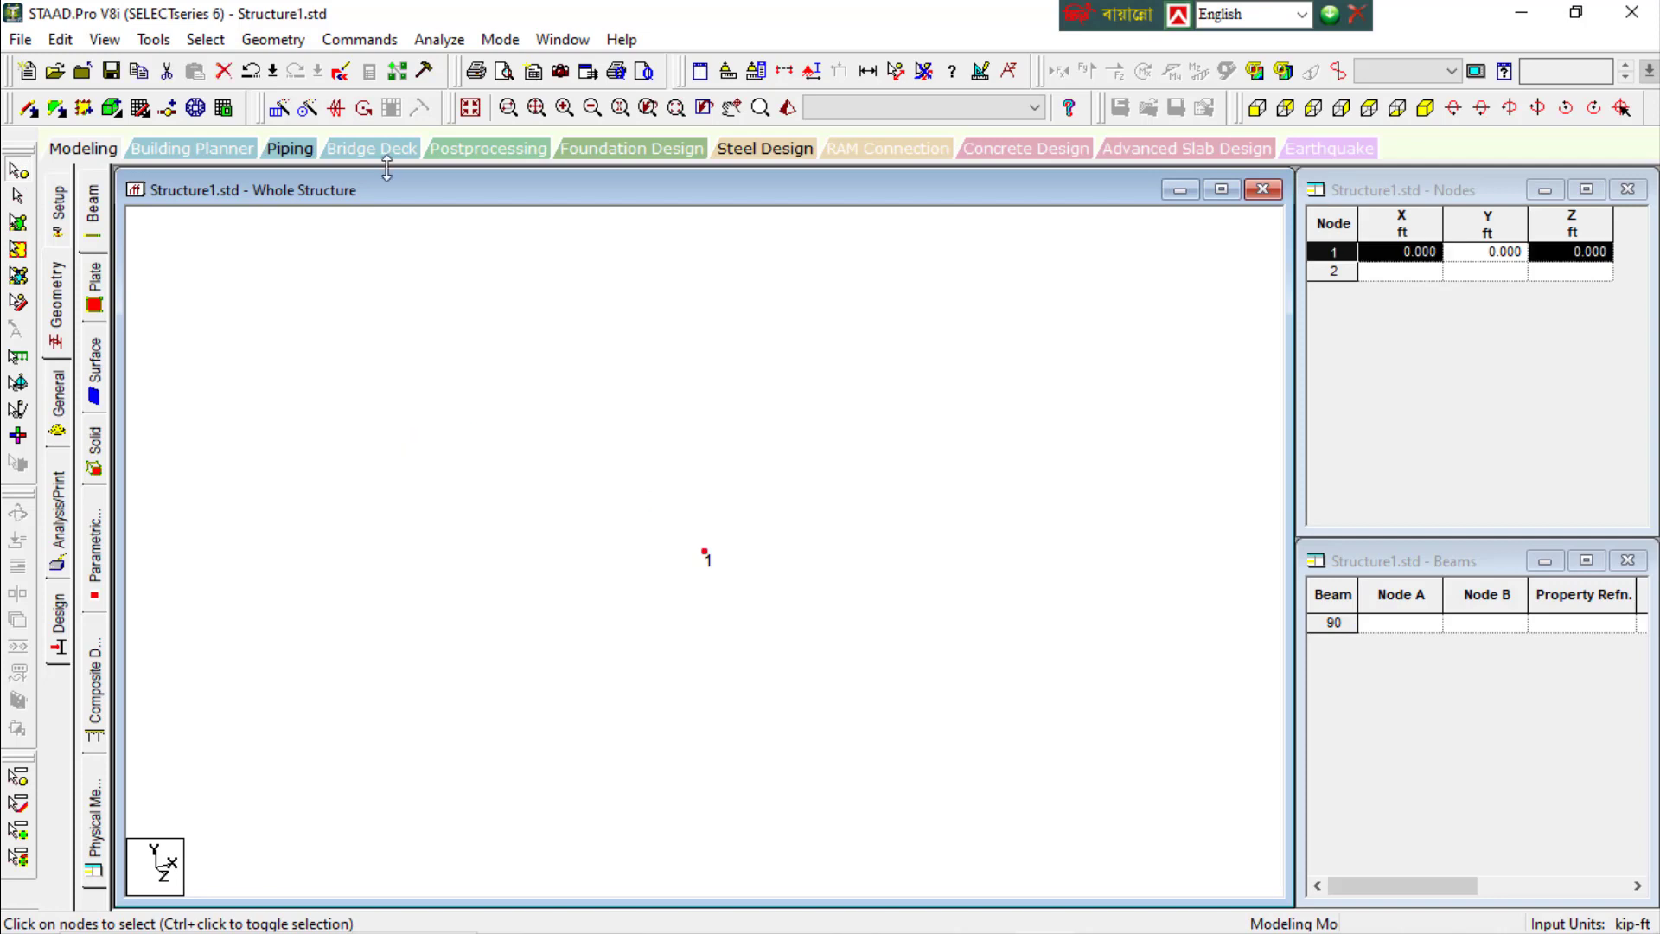
{"action": "left_click", "coordinate": [281, 111]}
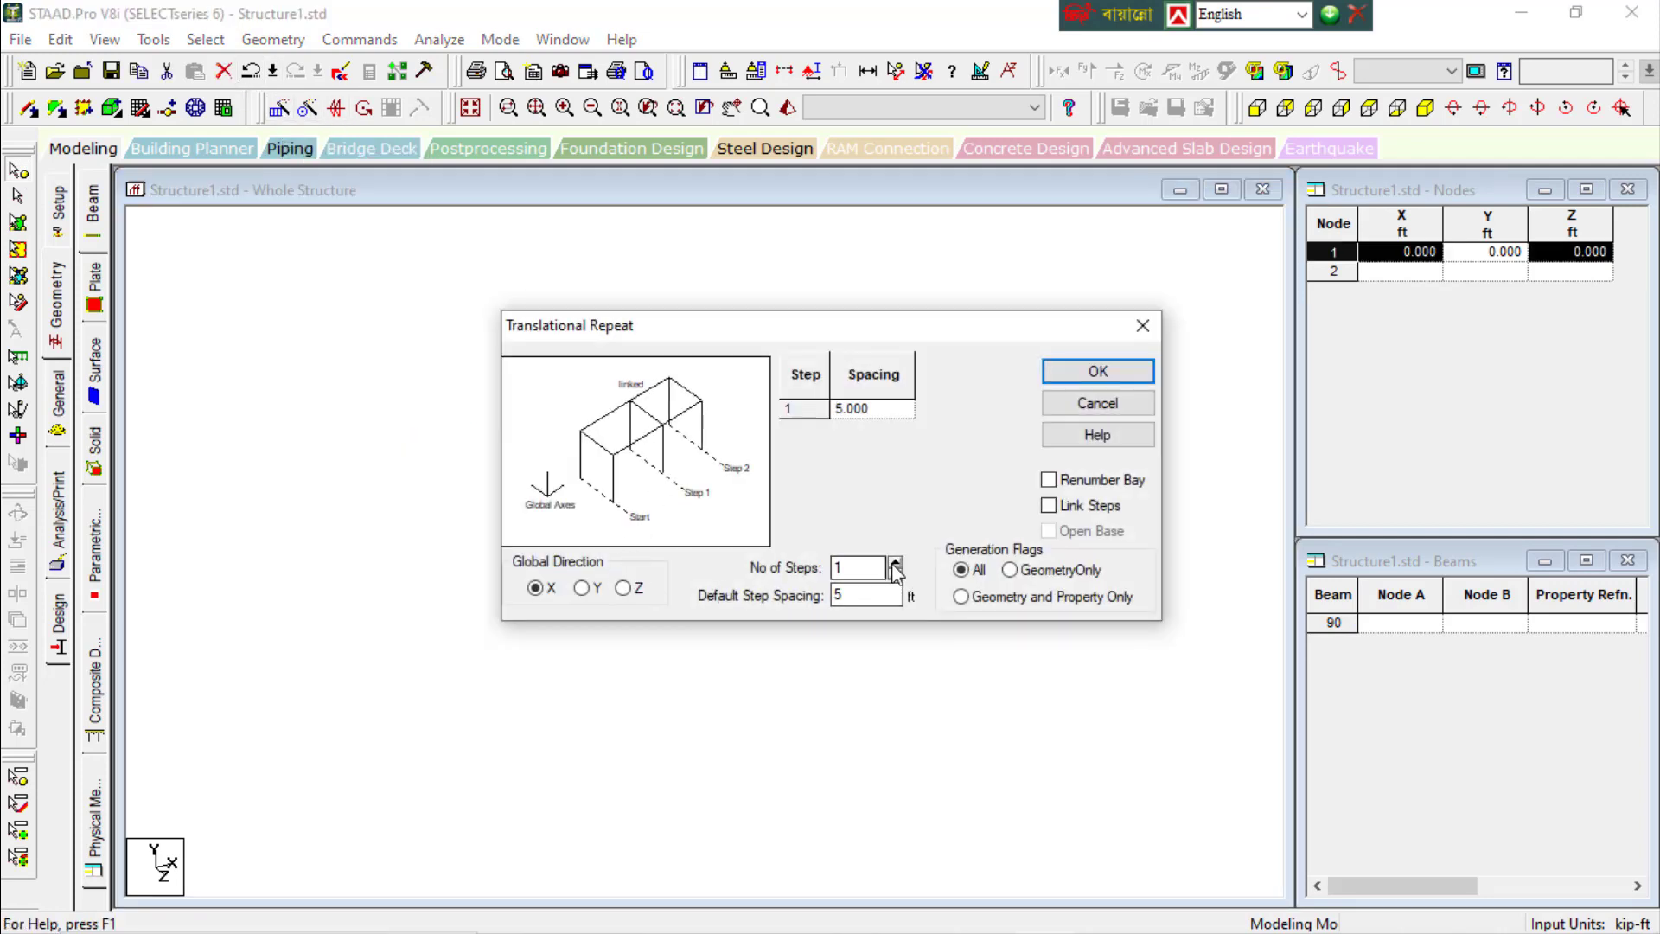
{"action": "left_click", "coordinate": [895, 562]}
{"action": "left_click", "coordinate": [895, 562]}
{"action": "left_click", "coordinate": [895, 562]}
{"action": "left_click", "coordinate": [895, 562]}
{"action": "left_click", "coordinate": [895, 562]}
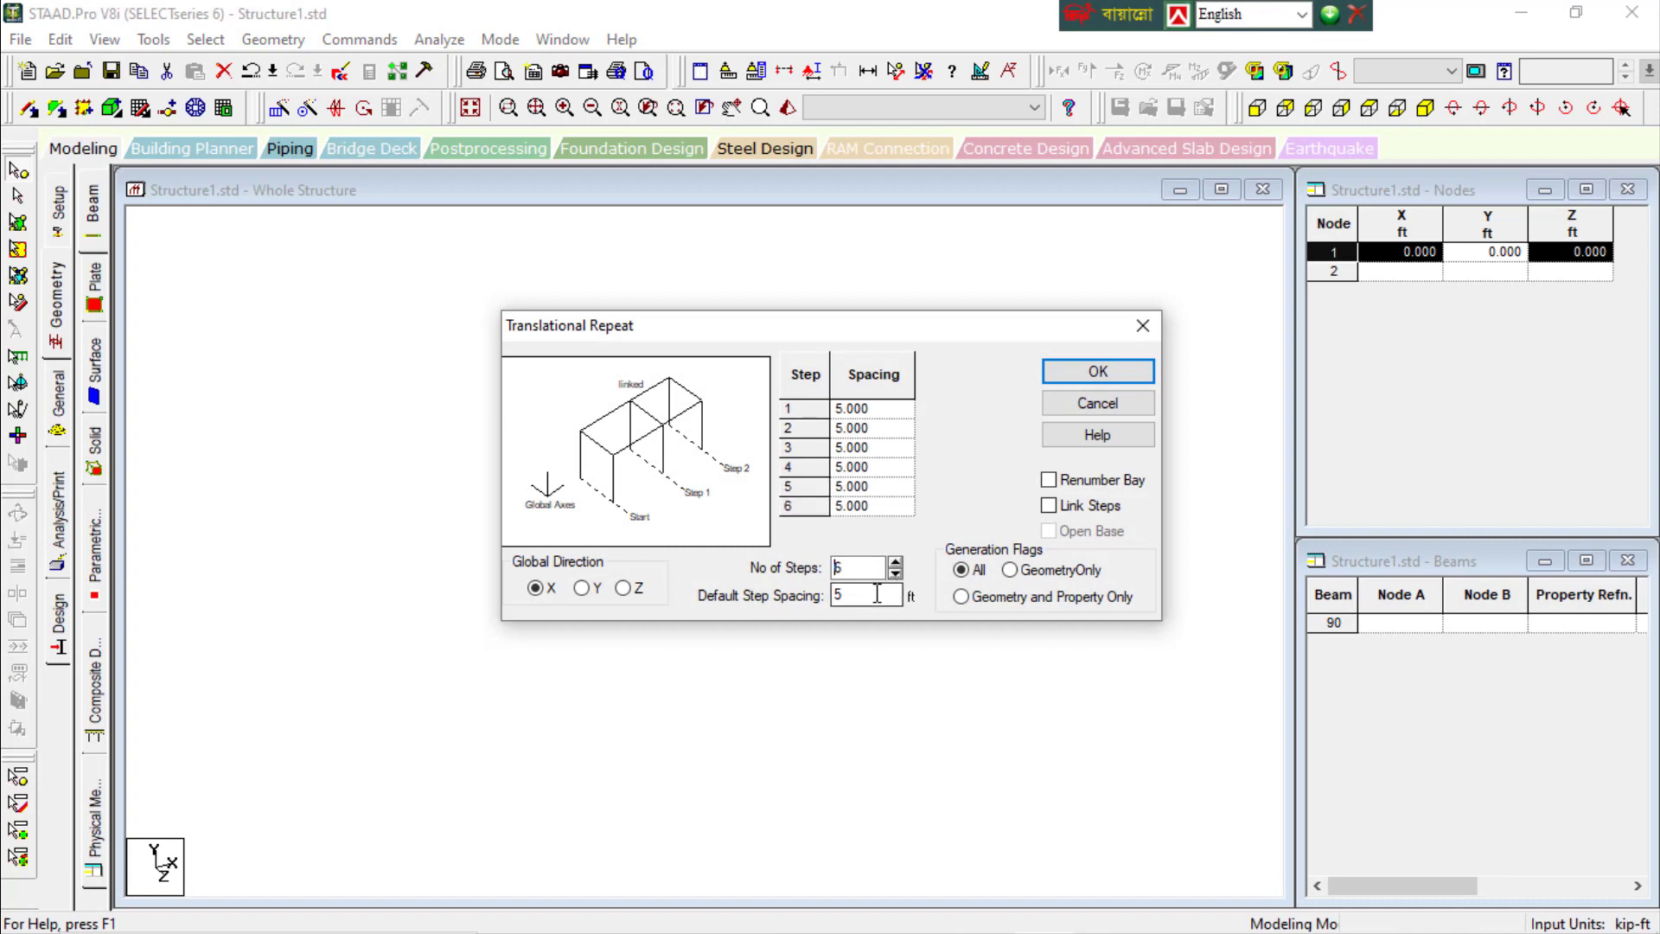
{"action": "left_click_drag", "start_coordinate": [876, 594], "coordinate": [812, 598]}
{"action": "type", "text": "8"}
{"action": "left_click", "coordinate": [1071, 515]}
{"action": "left_click", "coordinate": [1097, 381]}
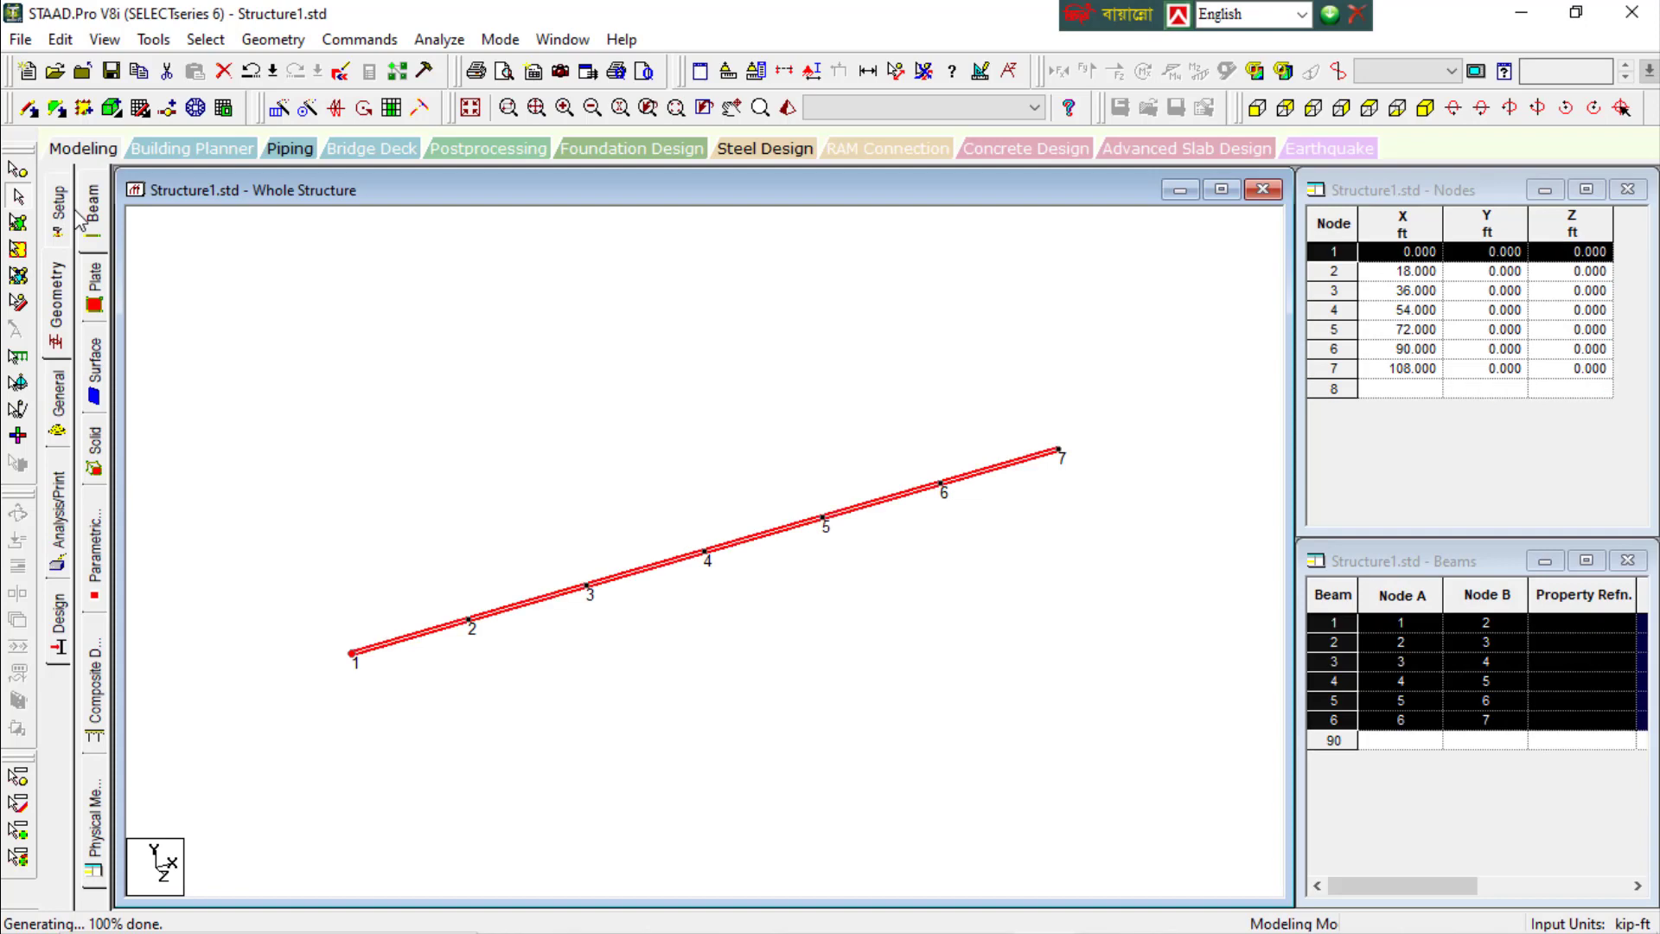
Repeat the beam line along Z with Translational Repeat in 3 linked steps at 20 ft spacing
{"action": "left_click", "coordinate": [275, 111]}
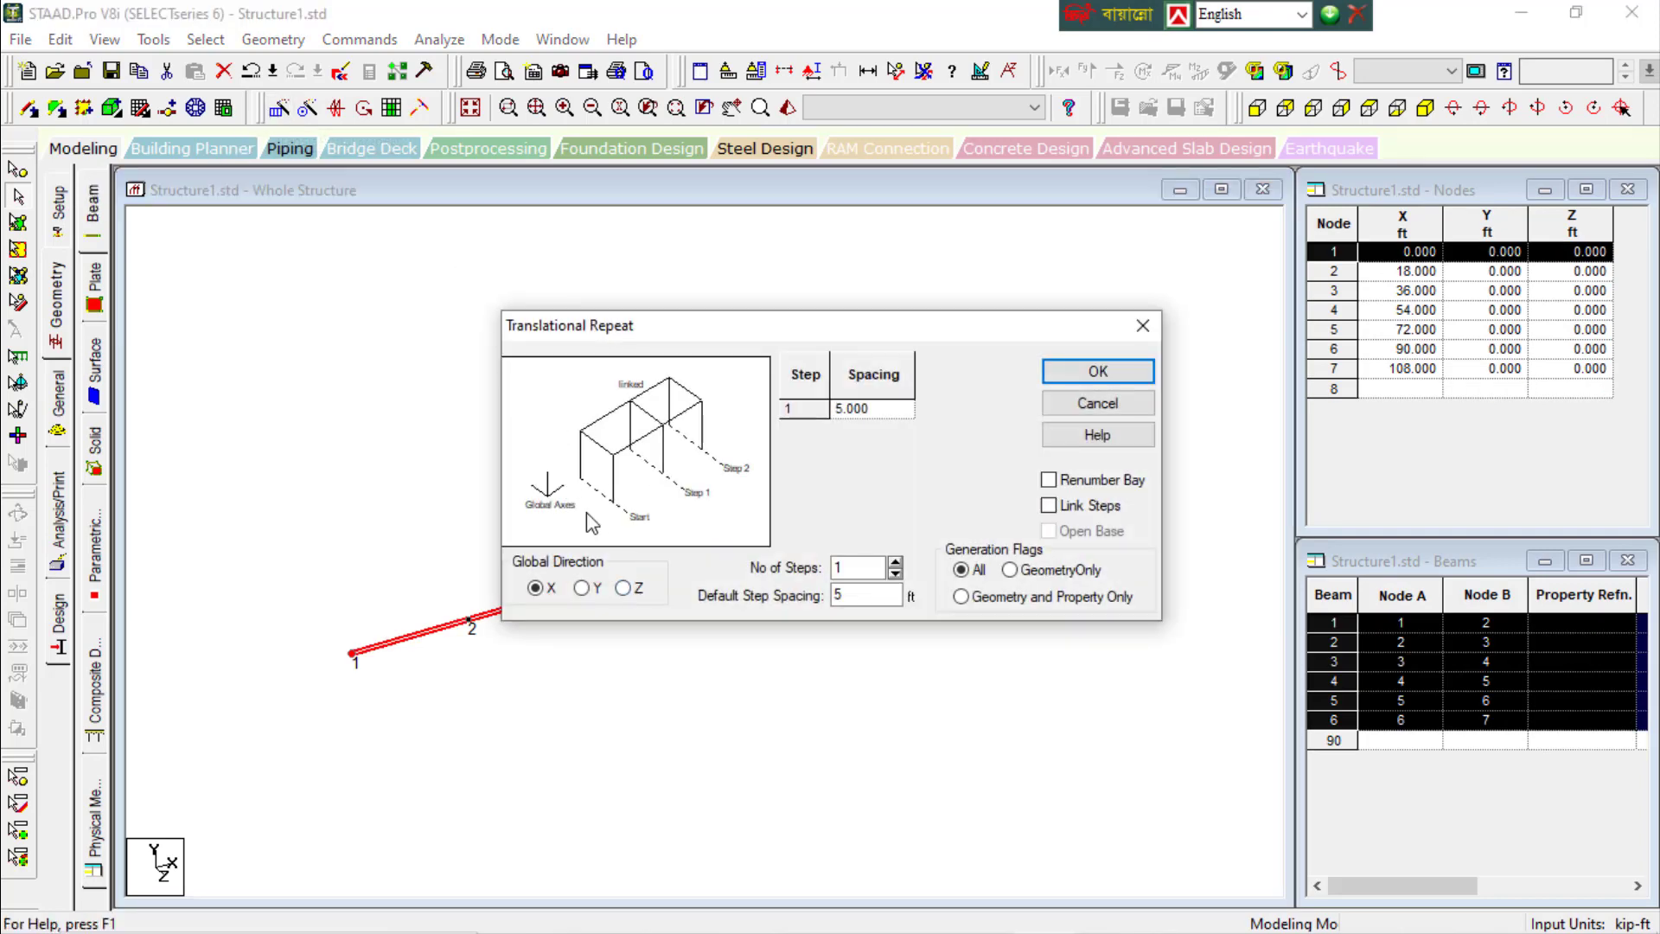
{"action": "left_click", "coordinate": [623, 588]}
{"action": "double_click", "coordinate": [828, 596]}
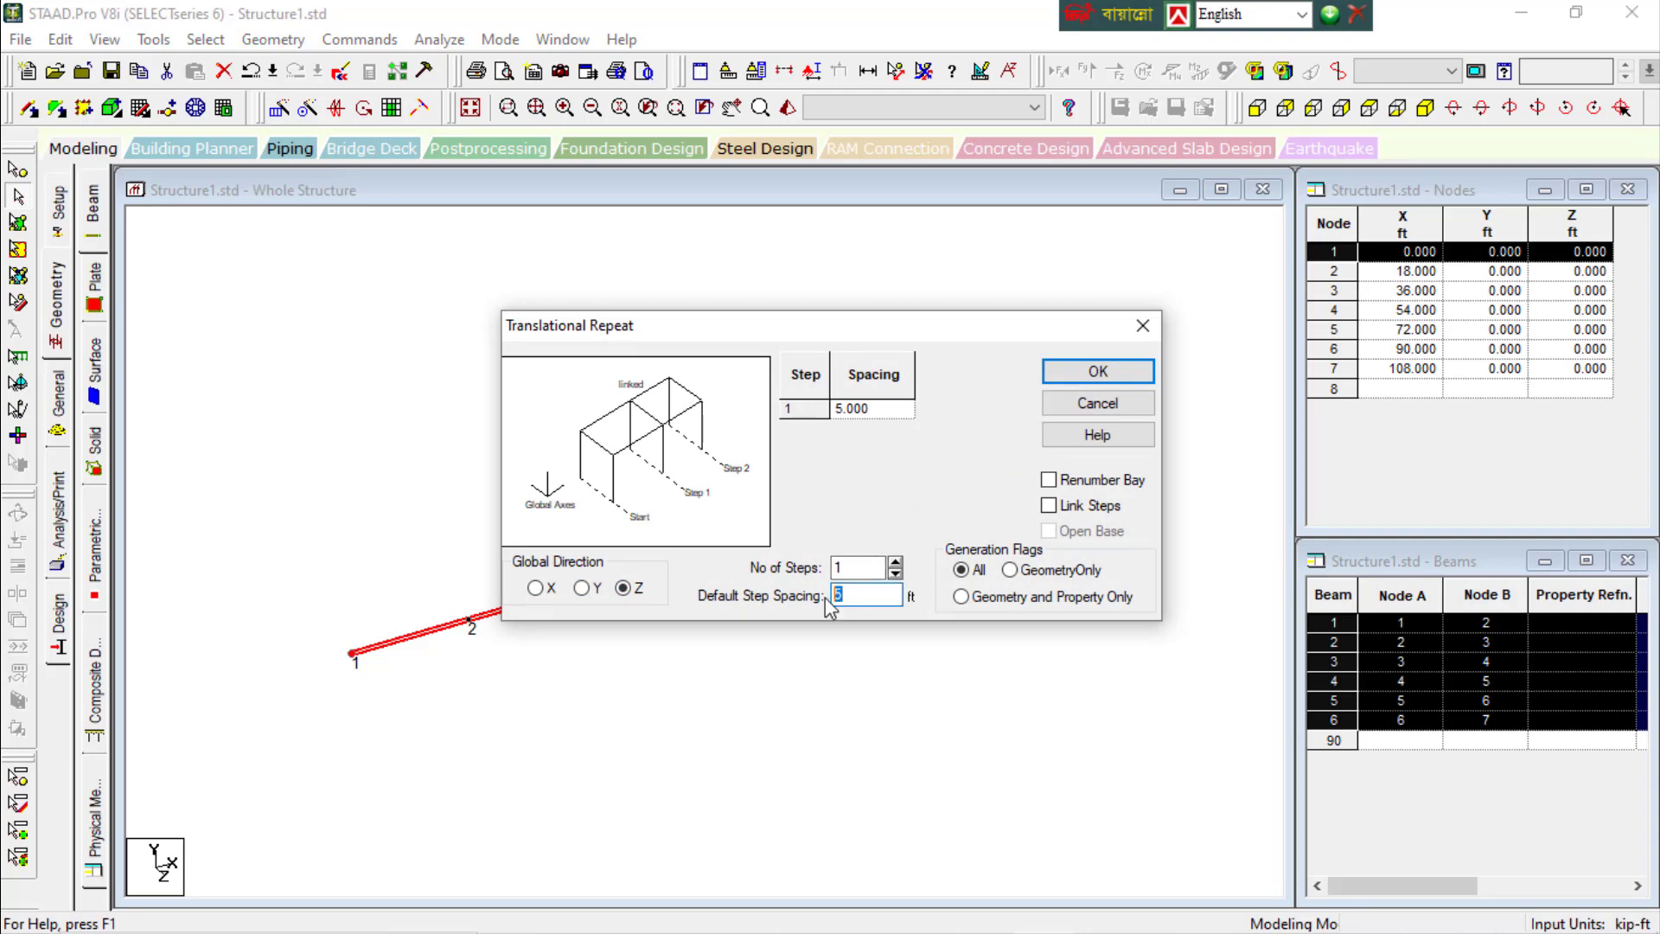
{"action": "type", "text": "20"}
{"action": "left_click", "coordinate": [896, 562]}
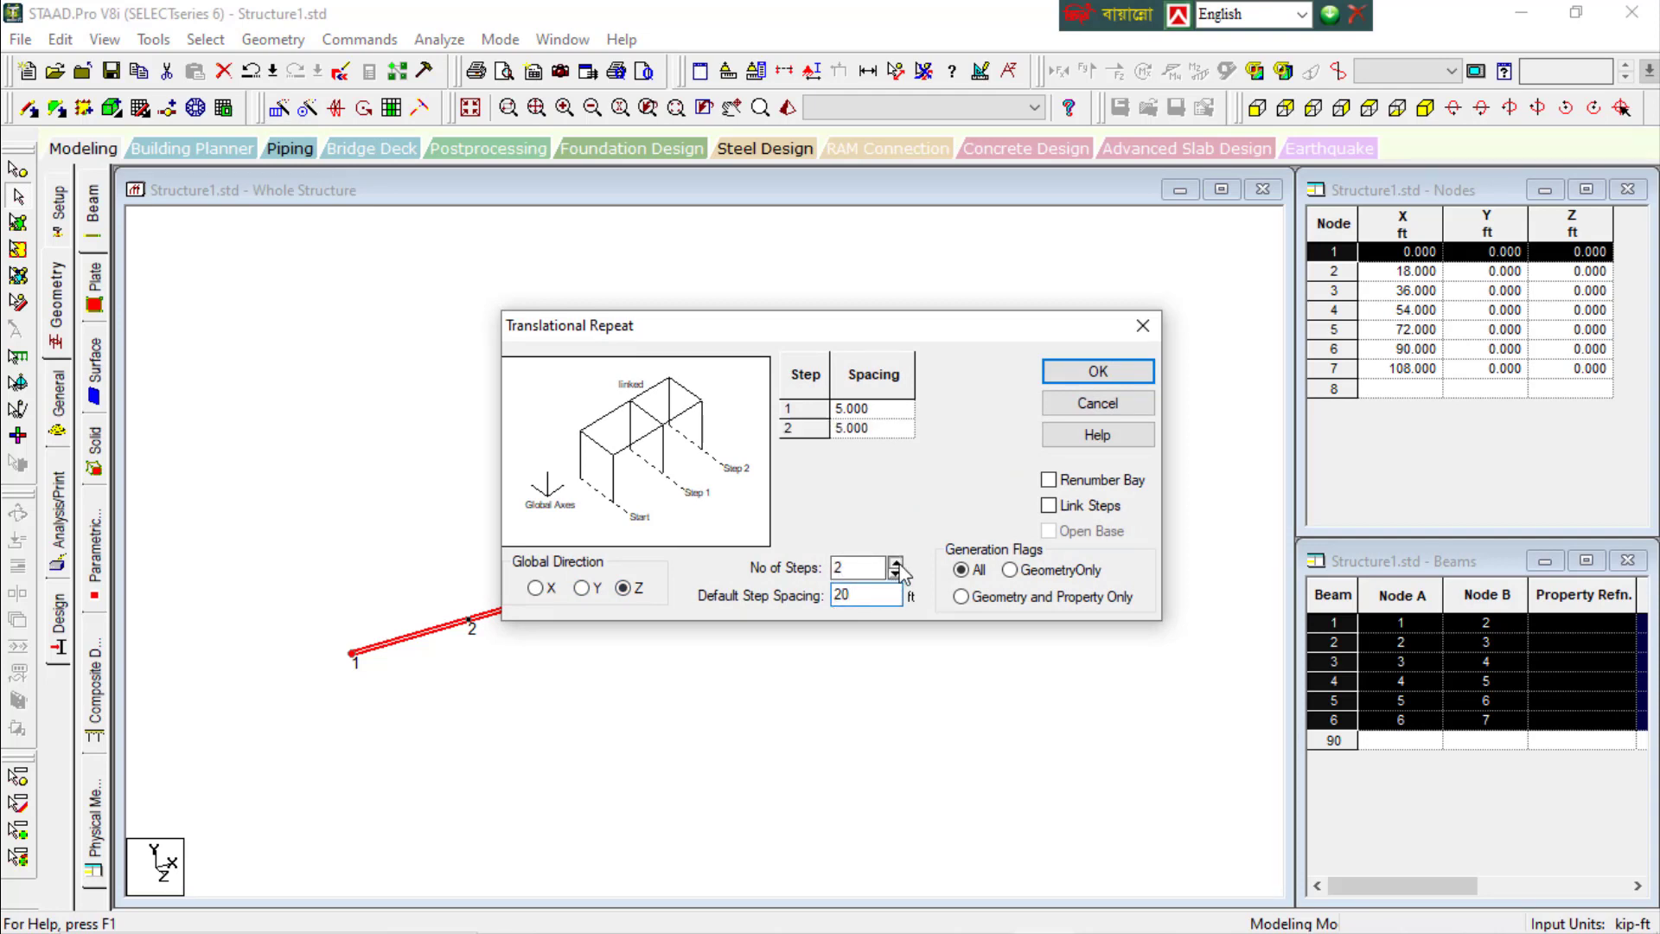
{"action": "left_click", "coordinate": [896, 562]}
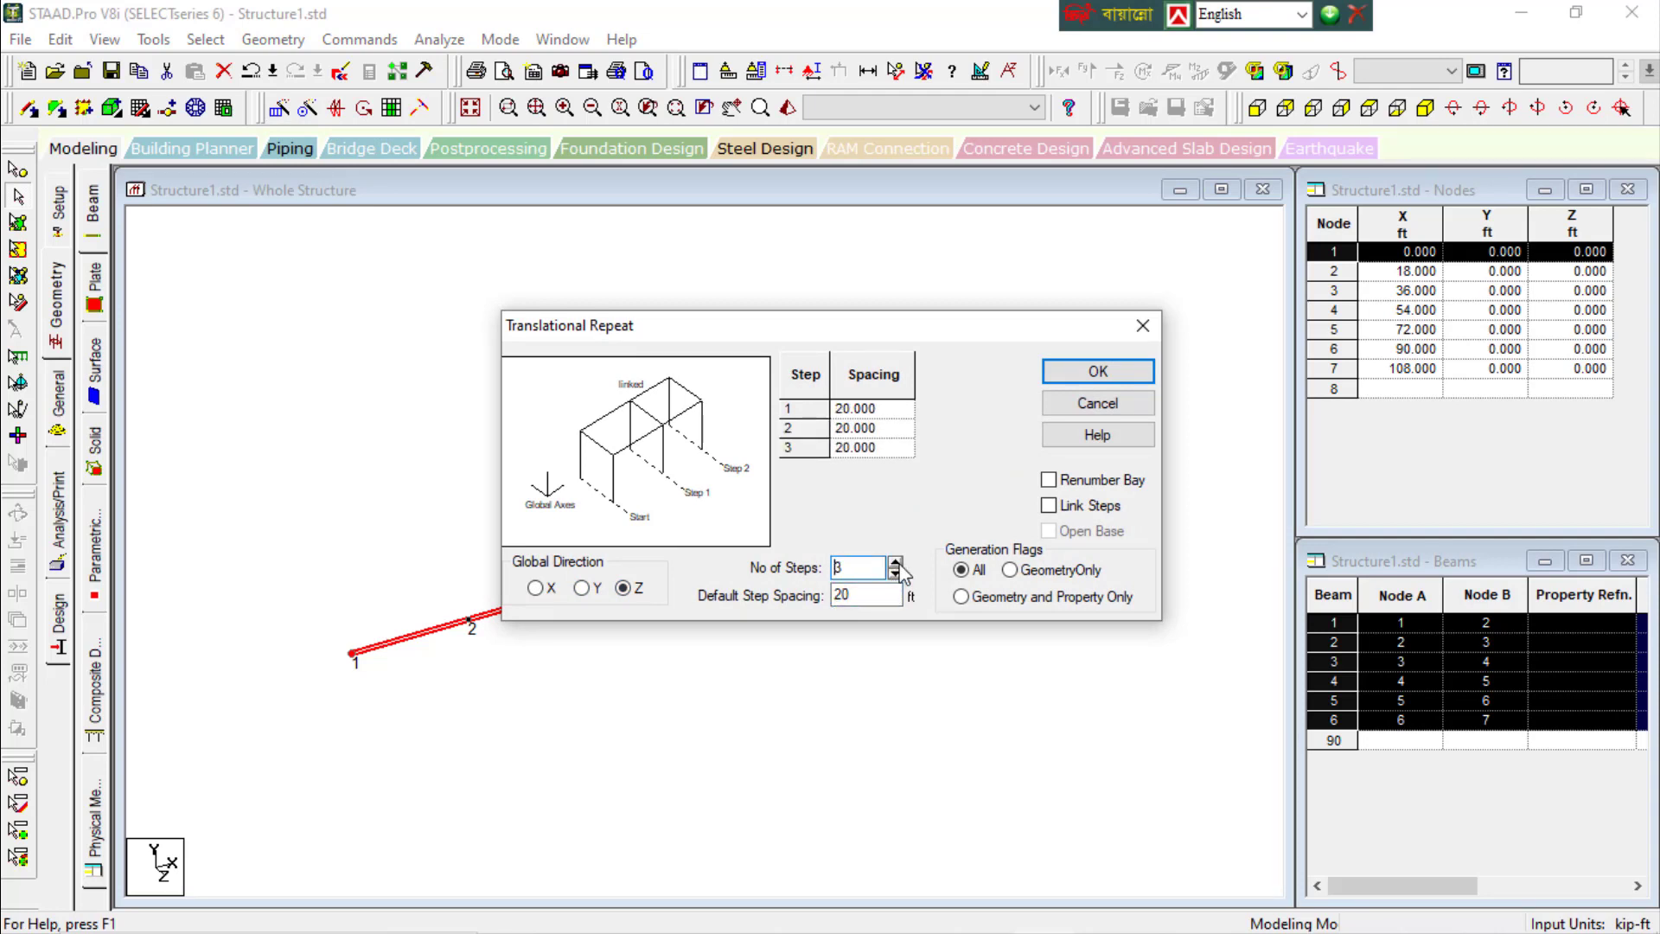
{"action": "left_click", "coordinate": [1089, 505]}
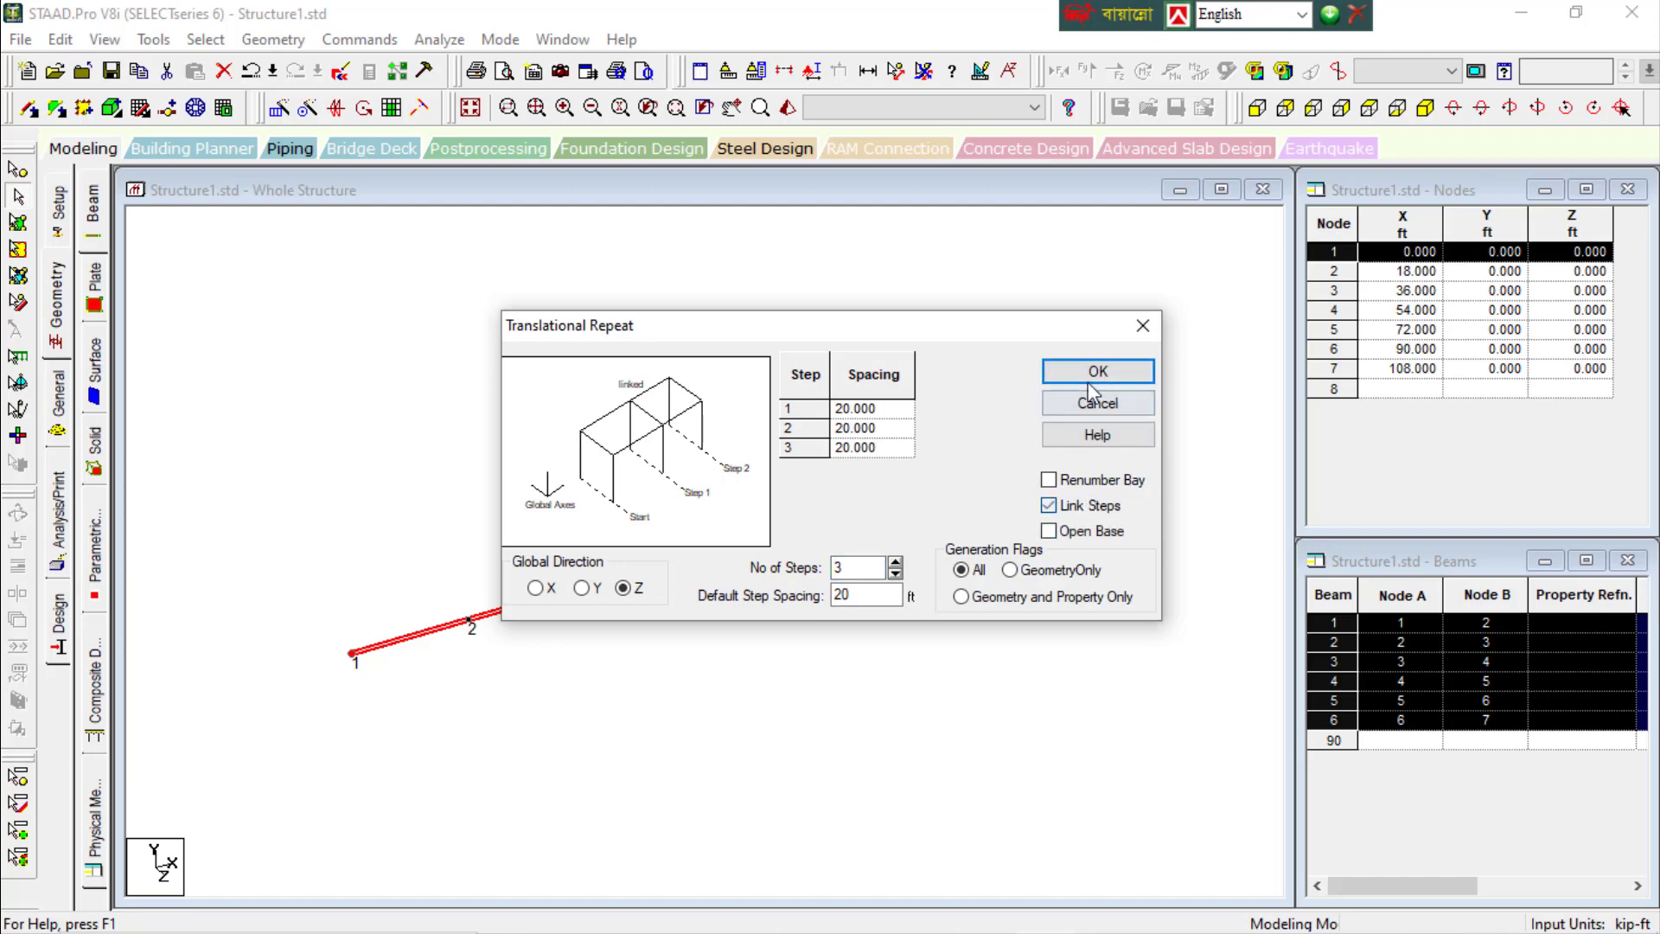
{"action": "left_click", "coordinate": [1096, 369]}
{"action": "left_click", "coordinate": [1018, 430]}
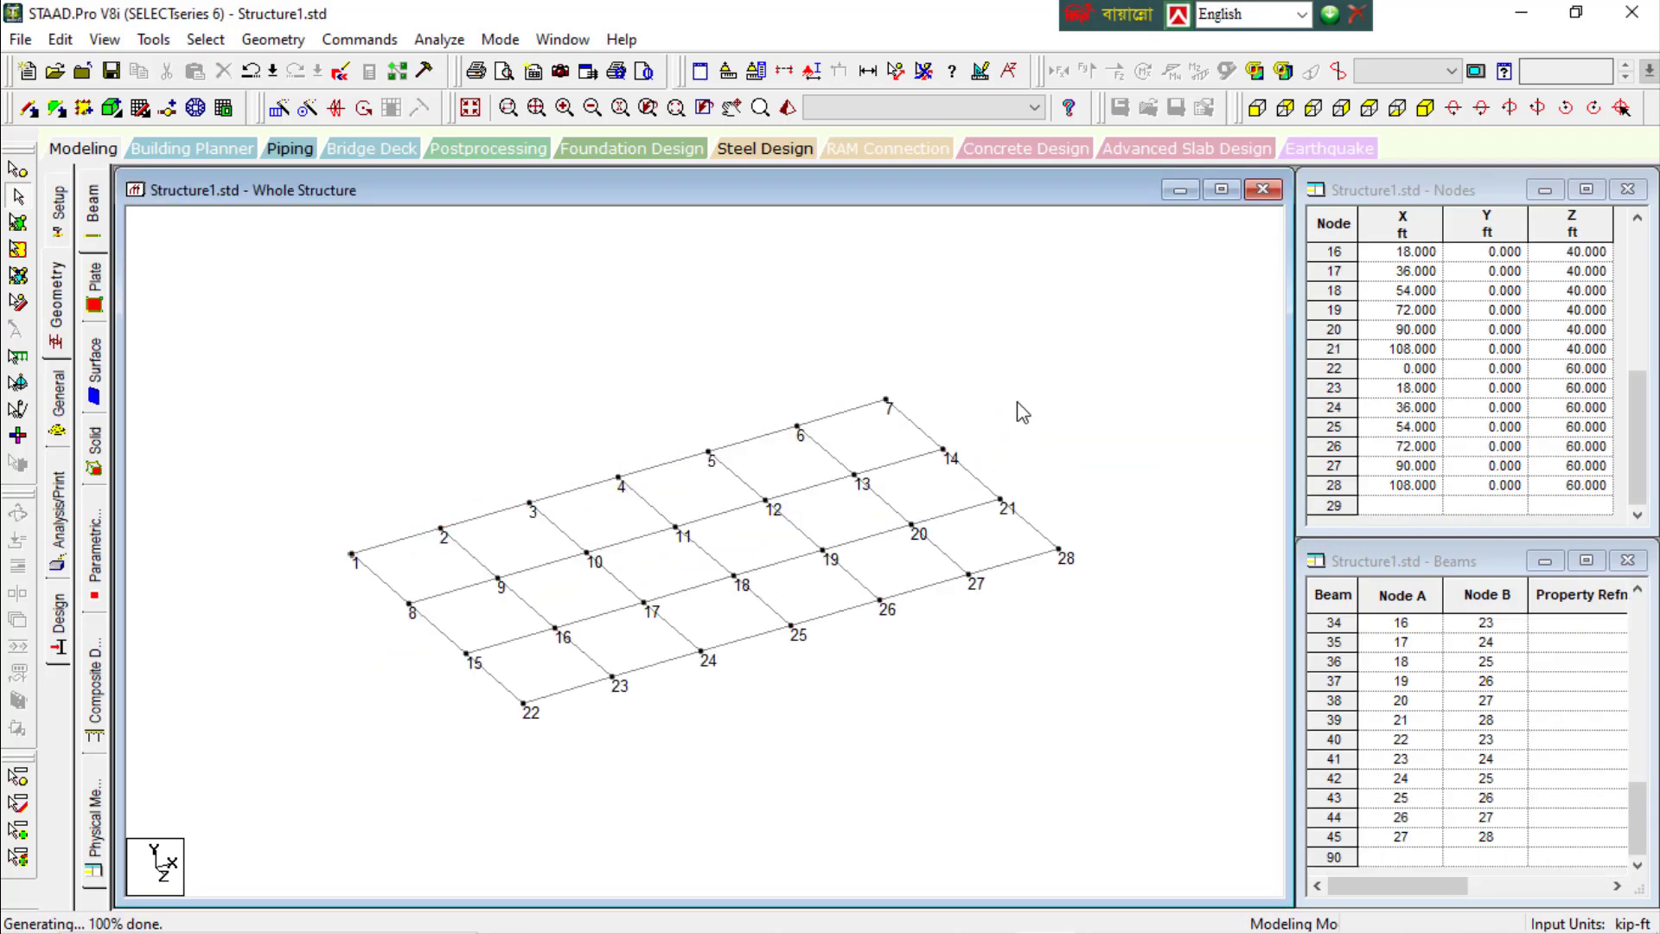
Repeat the entire floor grid along Y with Translational Repeat in 10 linked steps at 10 ft spacing
{"action": "key", "text": "ctrl+a"}
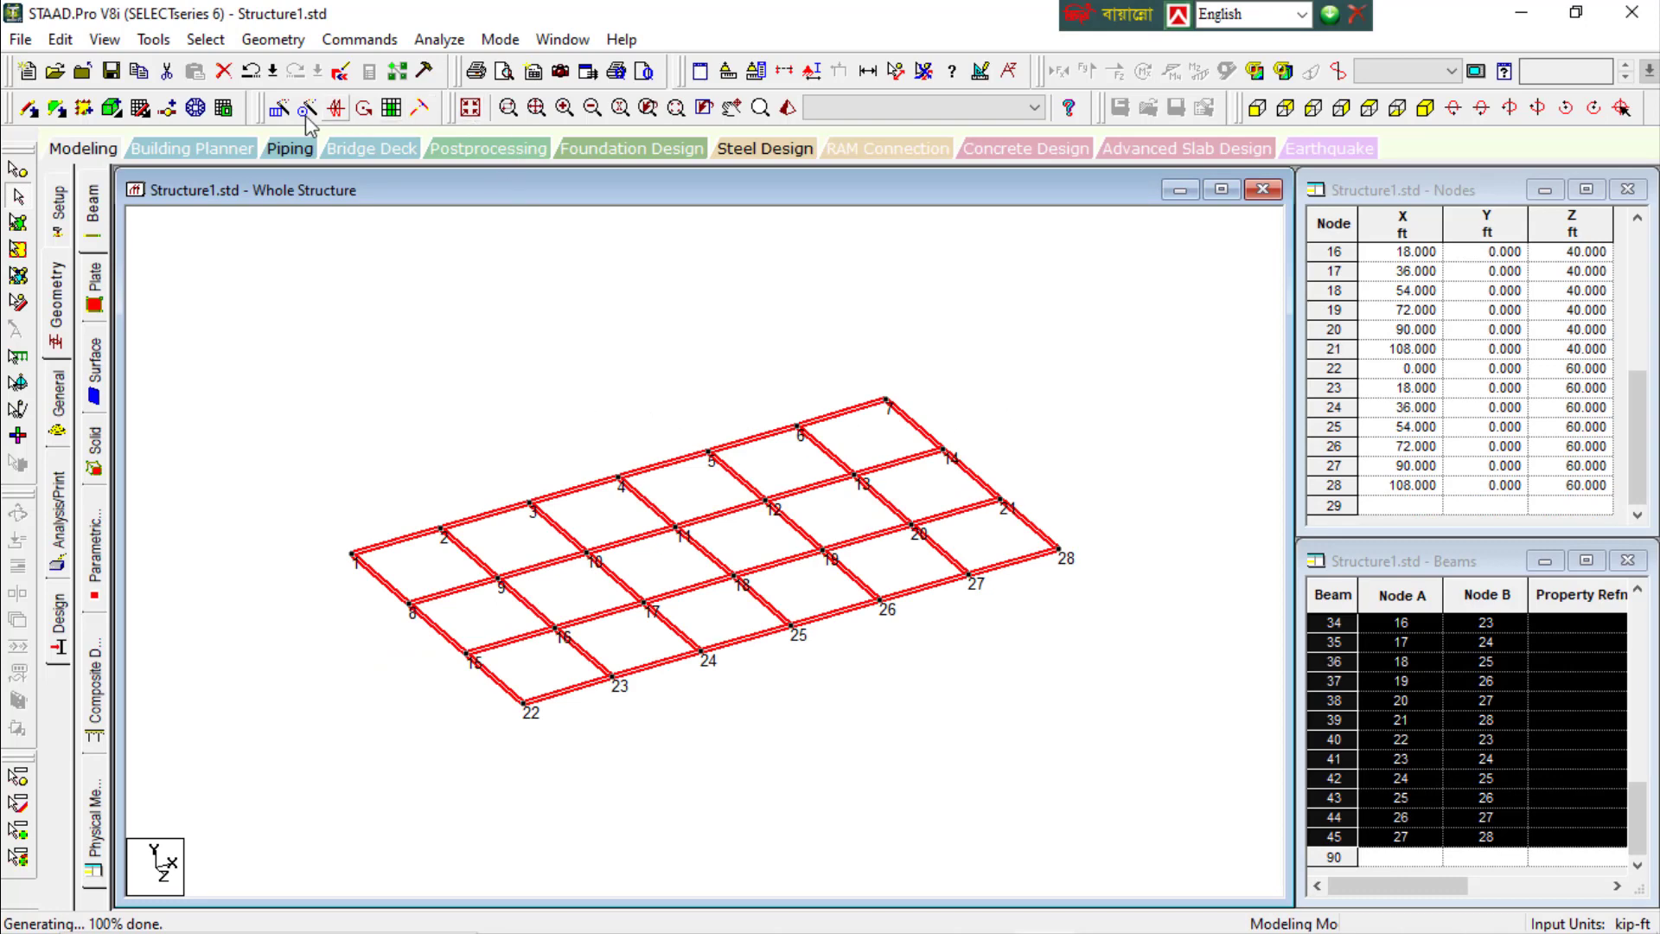
{"action": "left_click", "coordinate": [282, 110]}
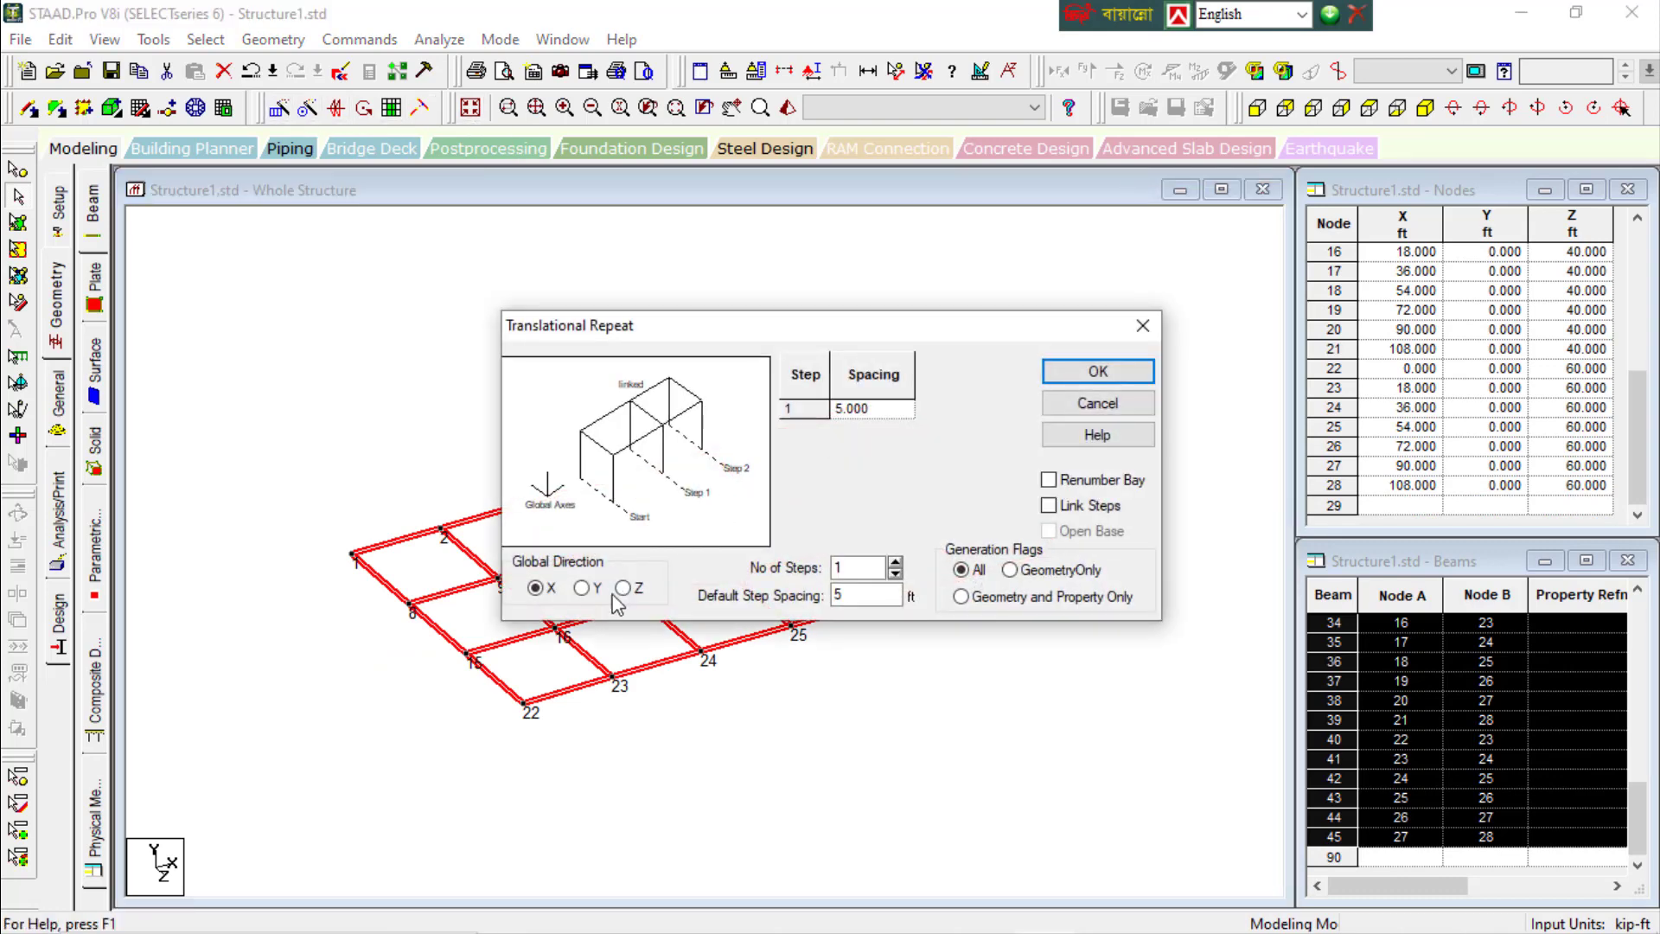
{"action": "left_click", "coordinate": [582, 588]}
{"action": "left_click_drag", "start_coordinate": [885, 567], "coordinate": [751, 571]}
{"action": "type", "text": "0"}
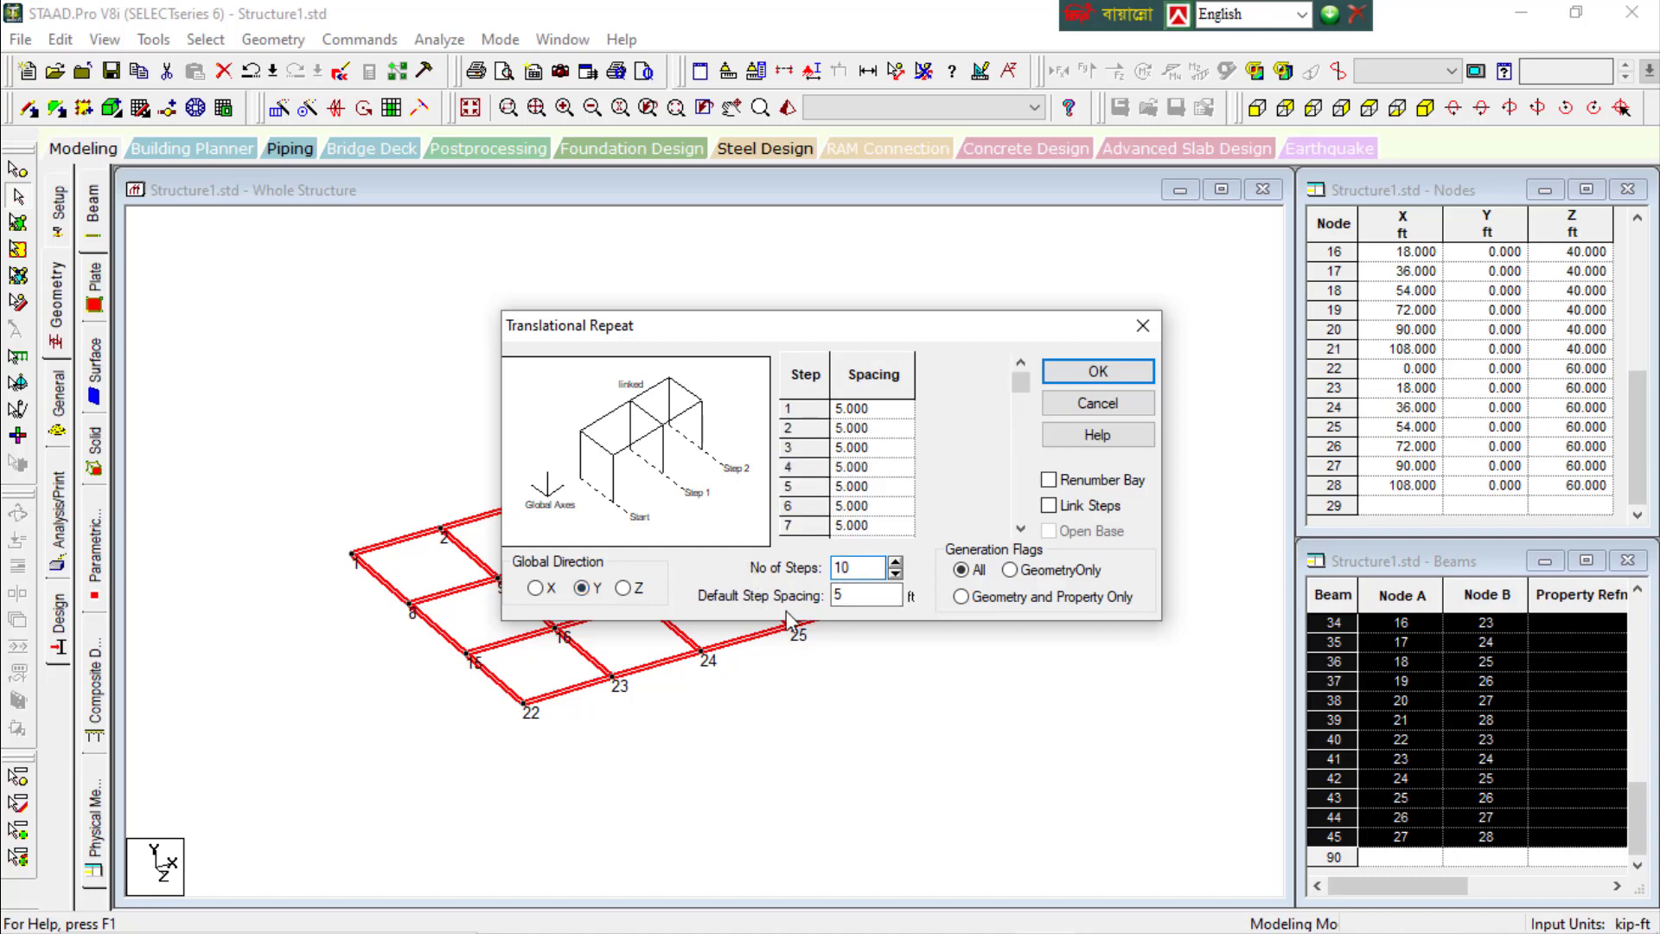
{"action": "left_click_drag", "start_coordinate": [897, 595], "coordinate": [824, 596]}
{"action": "left_click", "coordinate": [945, 494]}
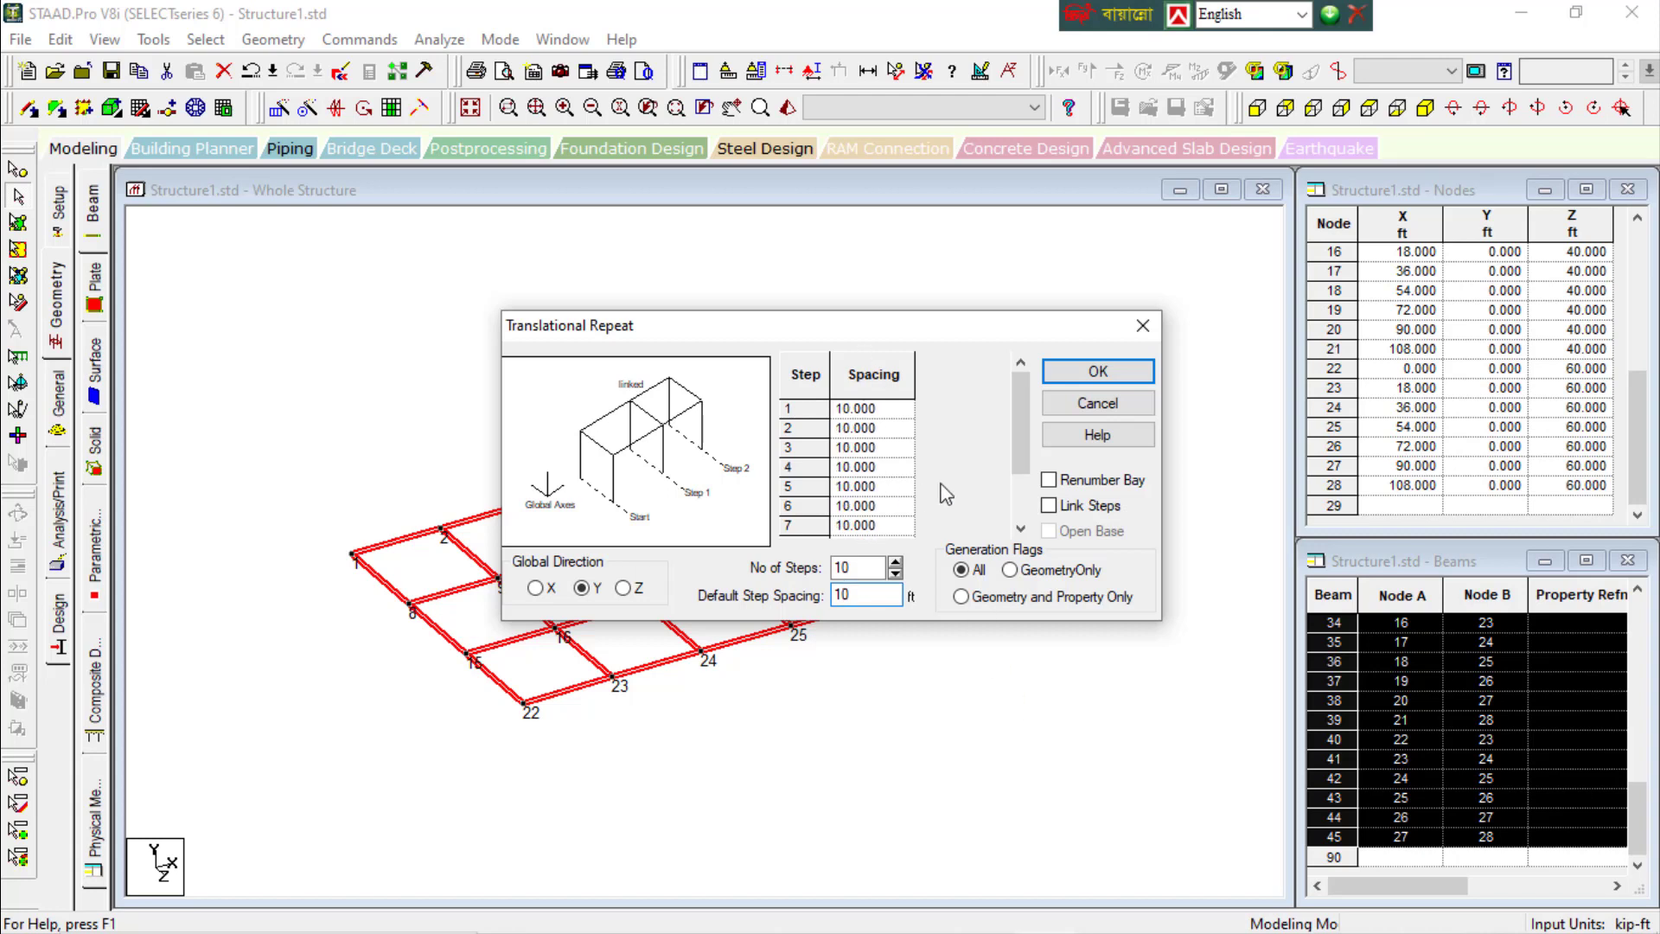
{"action": "left_click", "coordinate": [1048, 505]}
{"action": "left_click", "coordinate": [1064, 382]}
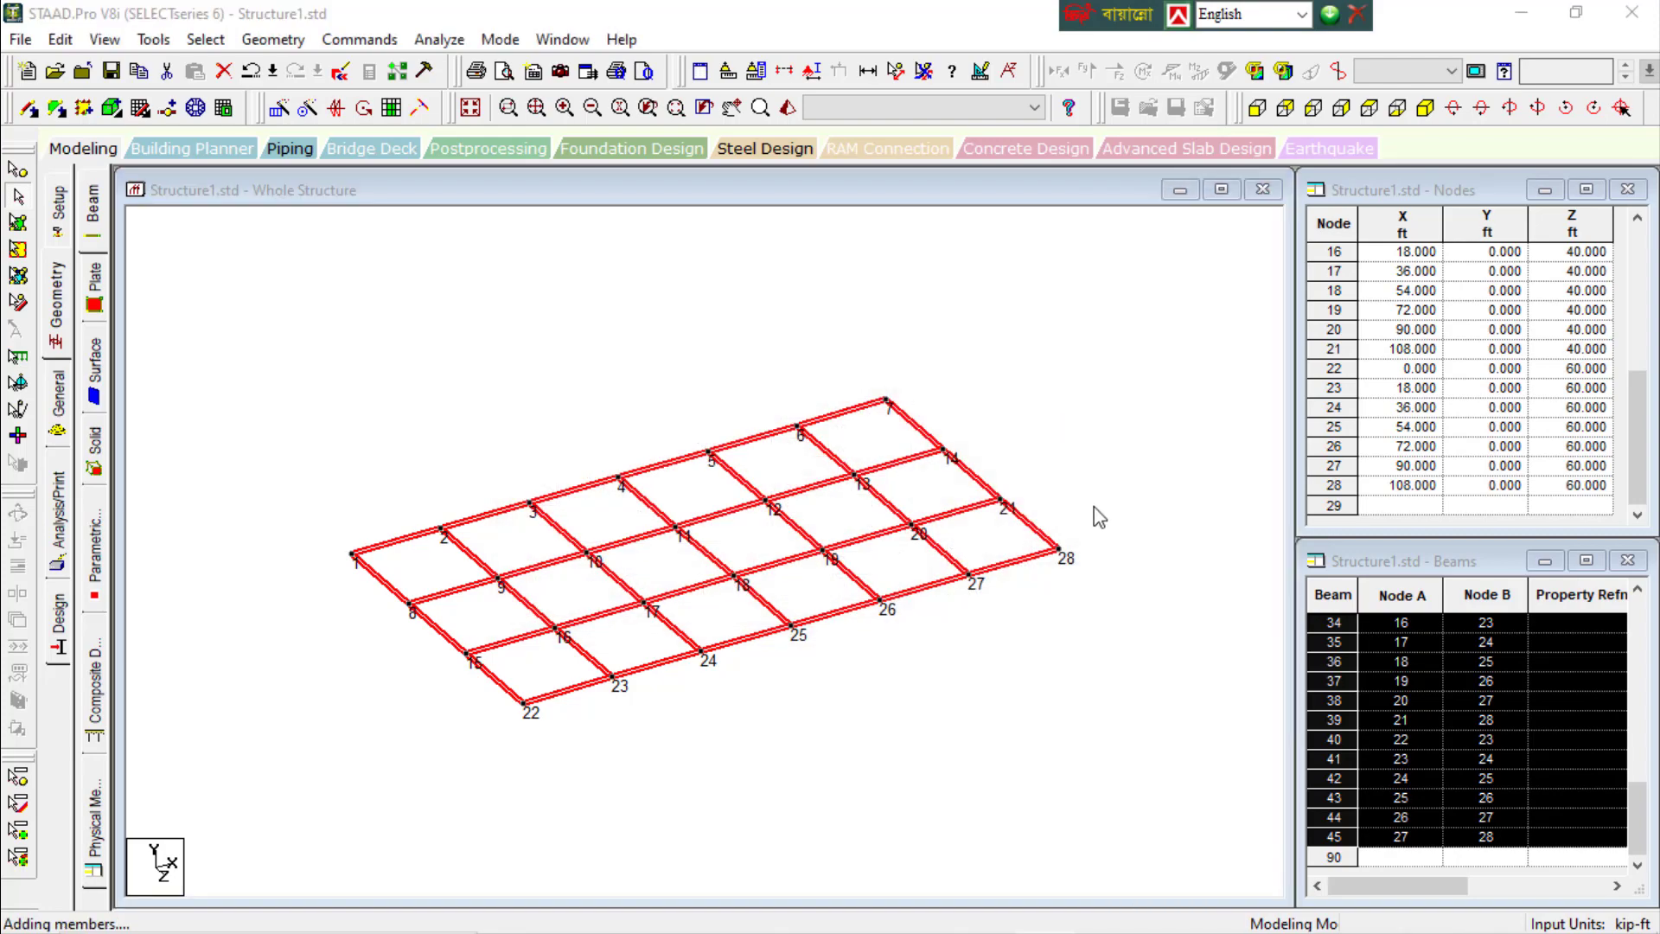
Delete the selected base-level grid beams and turn off the node number labels
{"action": "scroll", "coordinate": [873, 716], "scroll_direction": "up", "scroll_amount": 3}
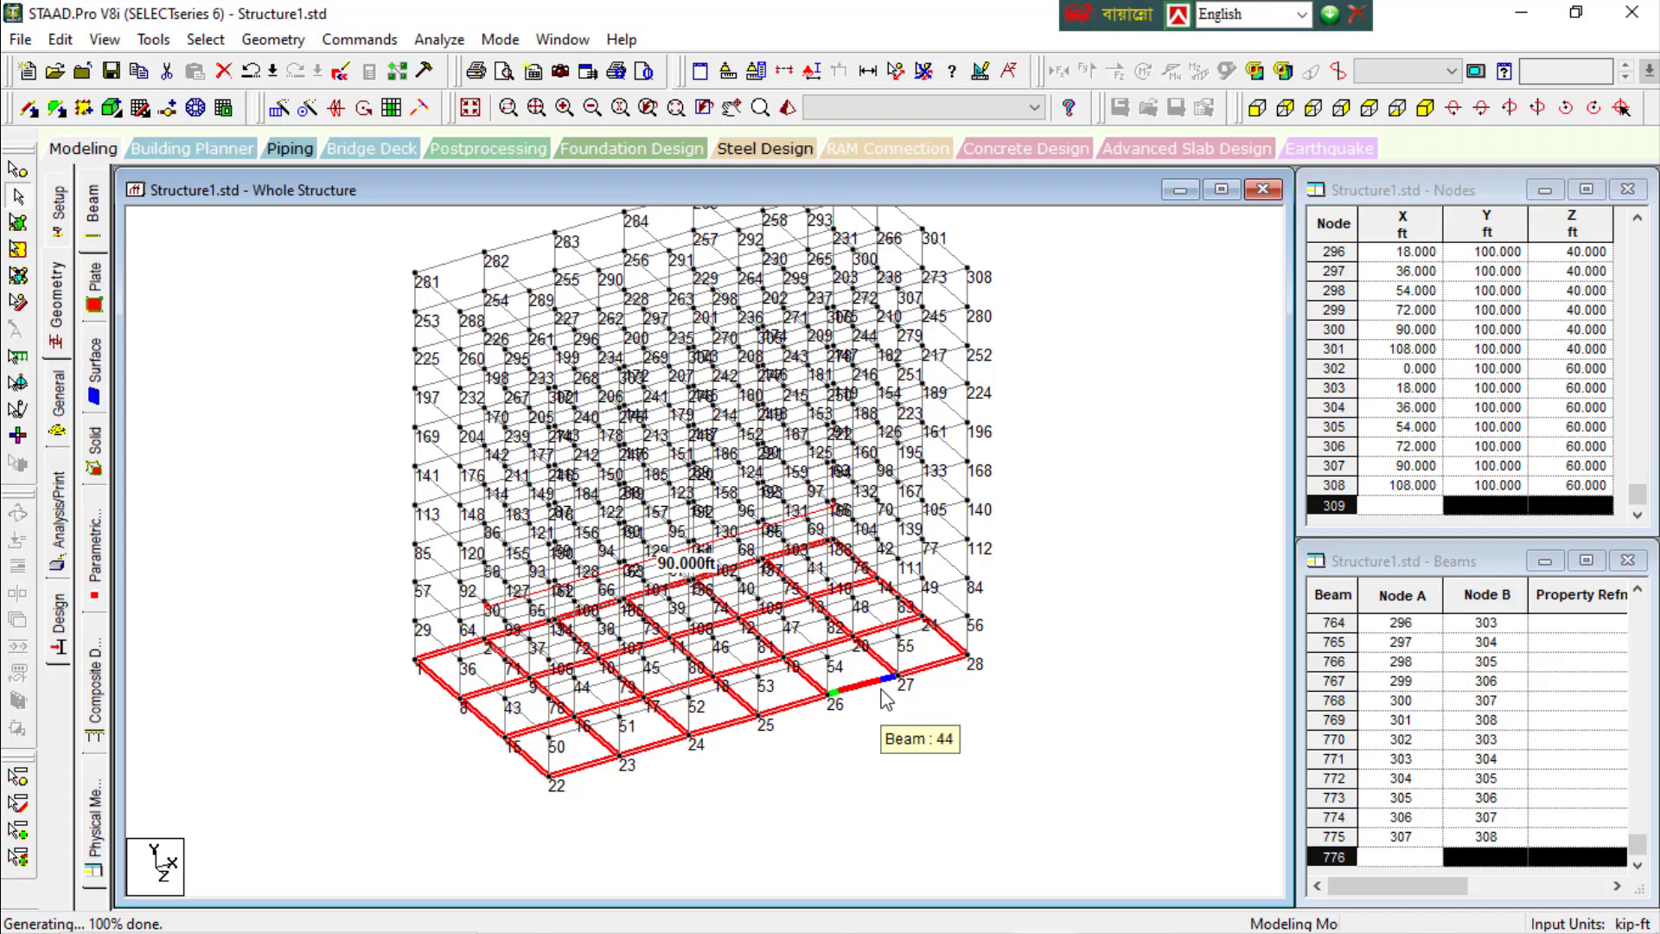
{"action": "key", "text": "Delete"}
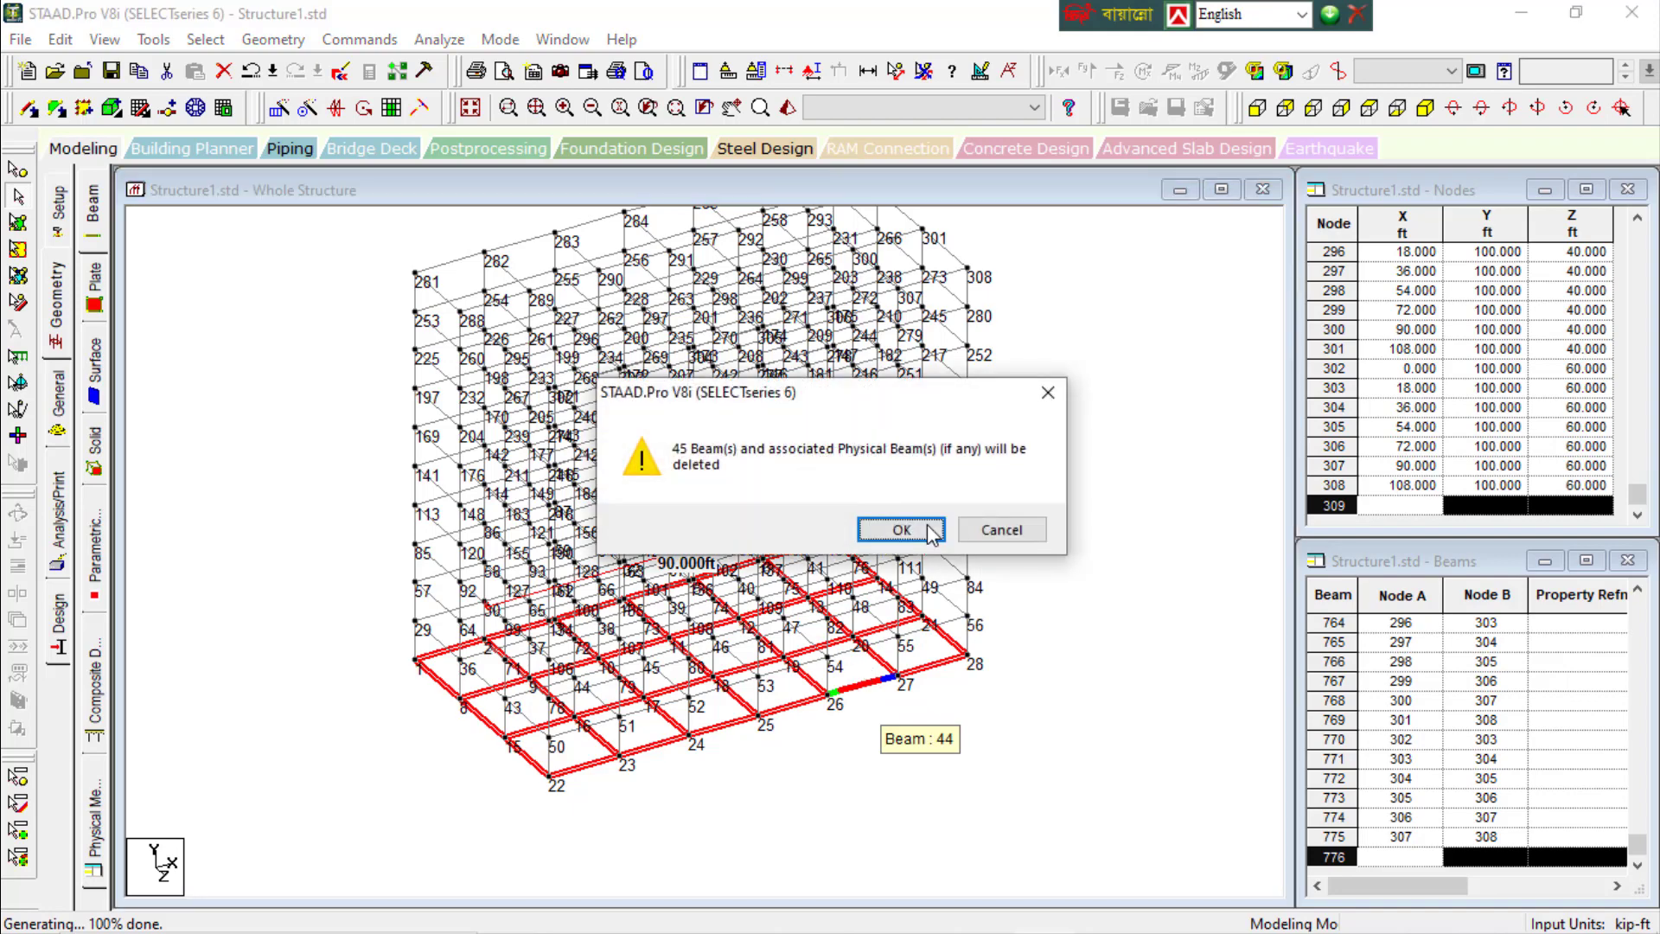
{"action": "left_click", "coordinate": [901, 530]}
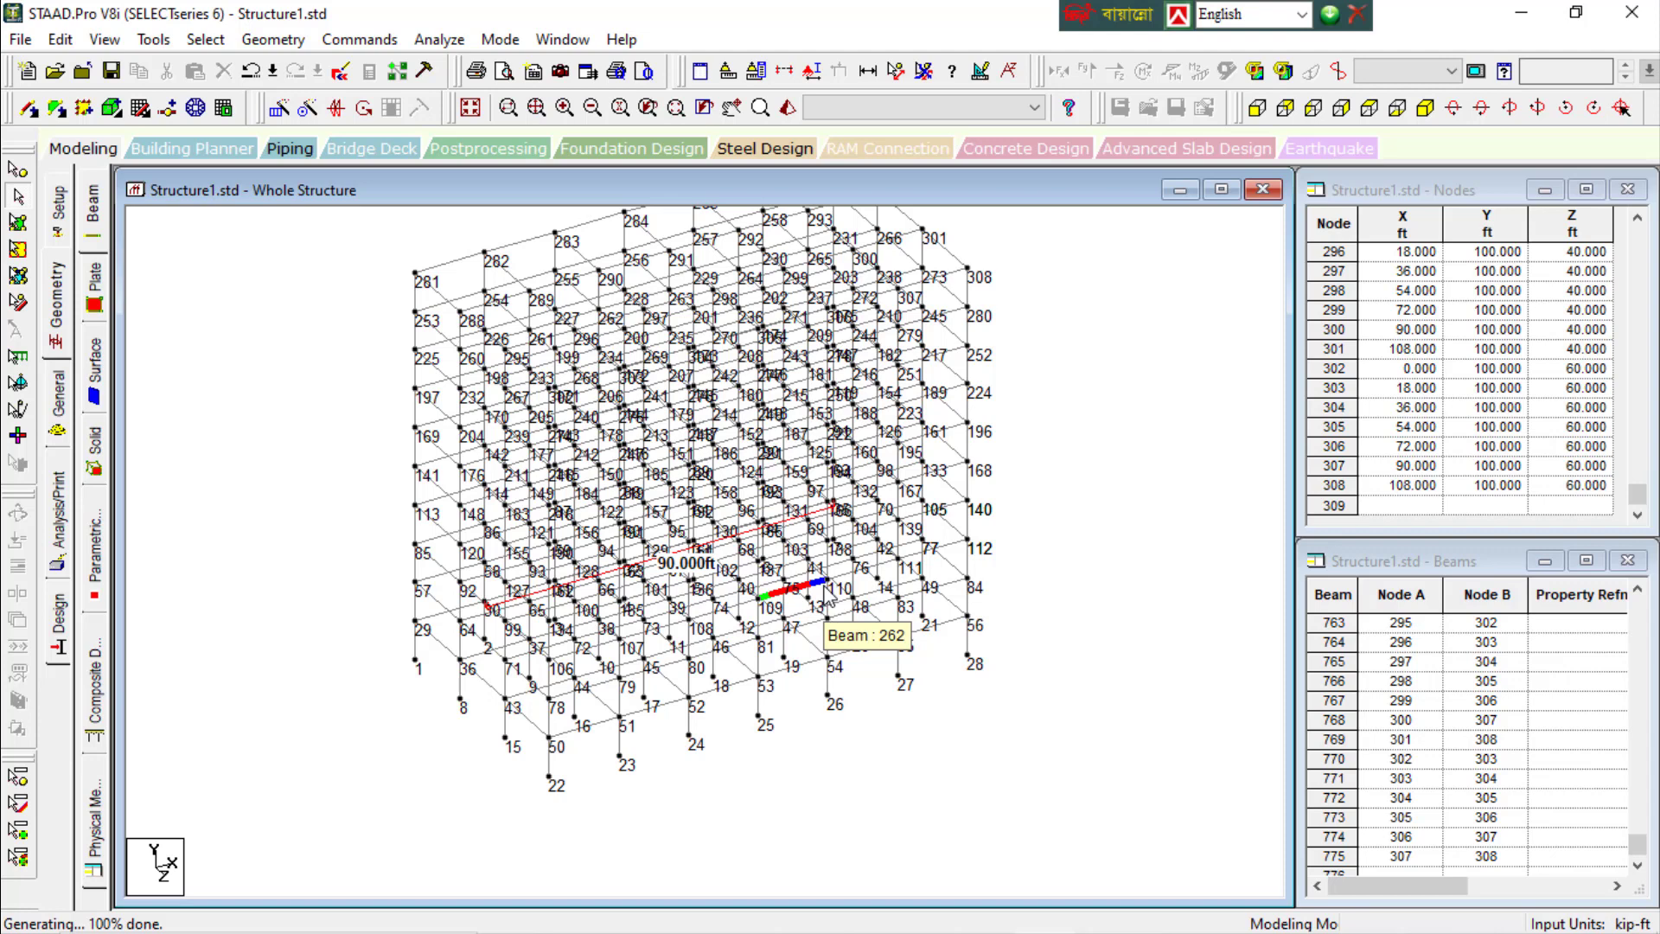
{"action": "key", "text": "shift+n"}
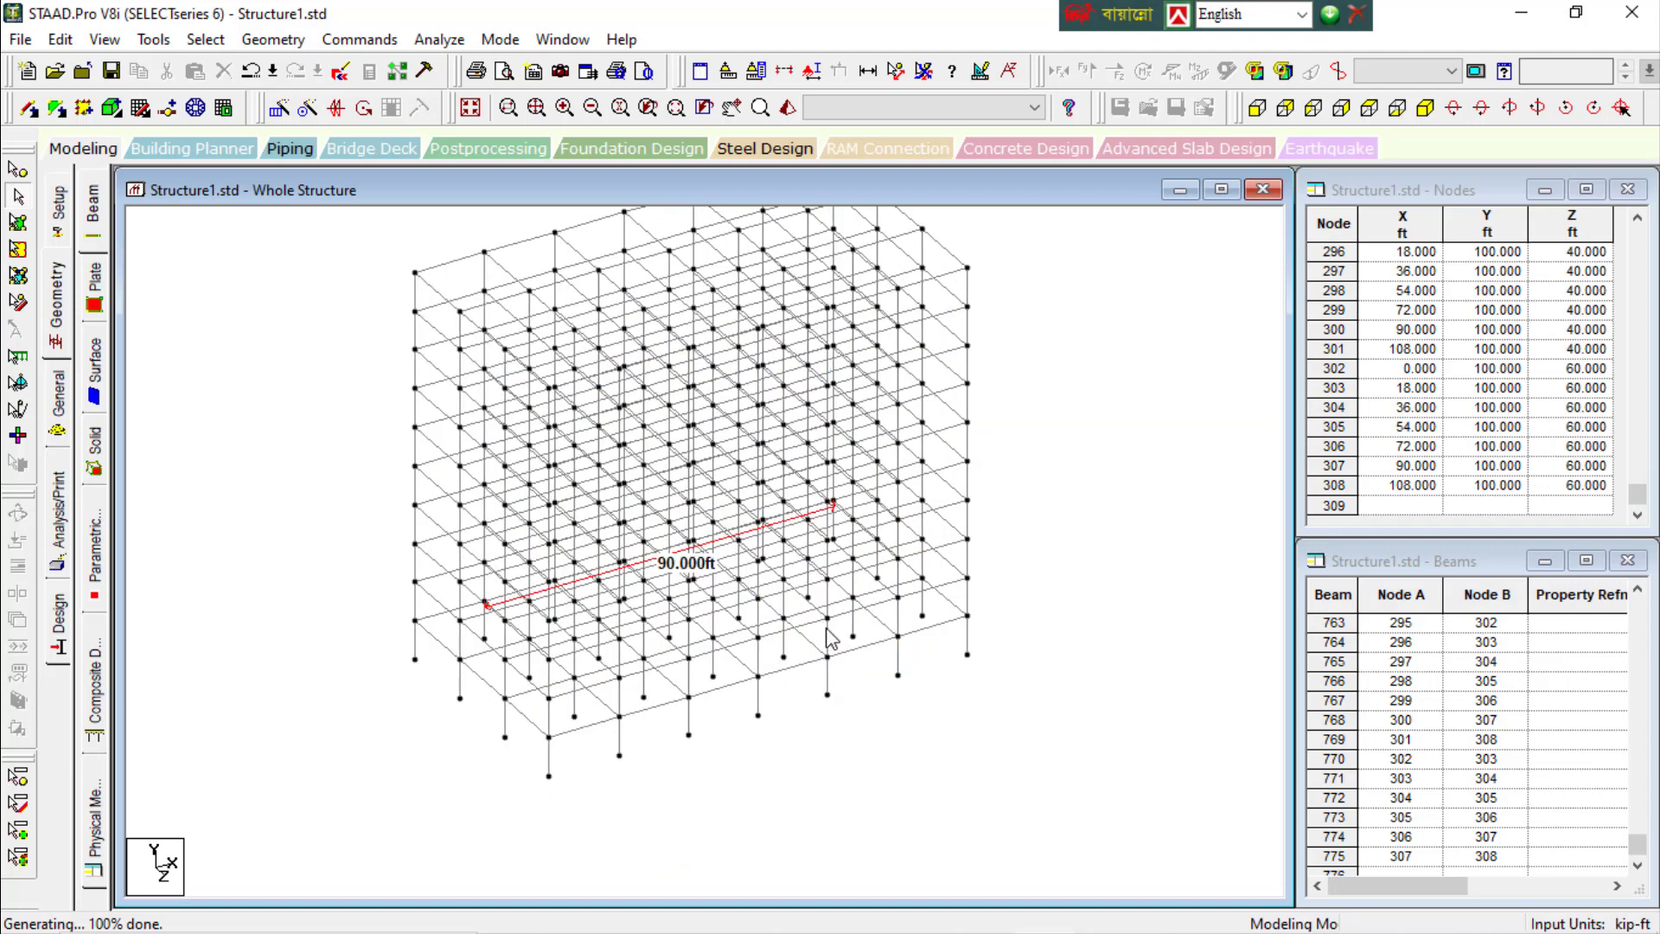
{"action": "middle_click_drag", "start_coordinate": [827, 596], "coordinate": [837, 767]}
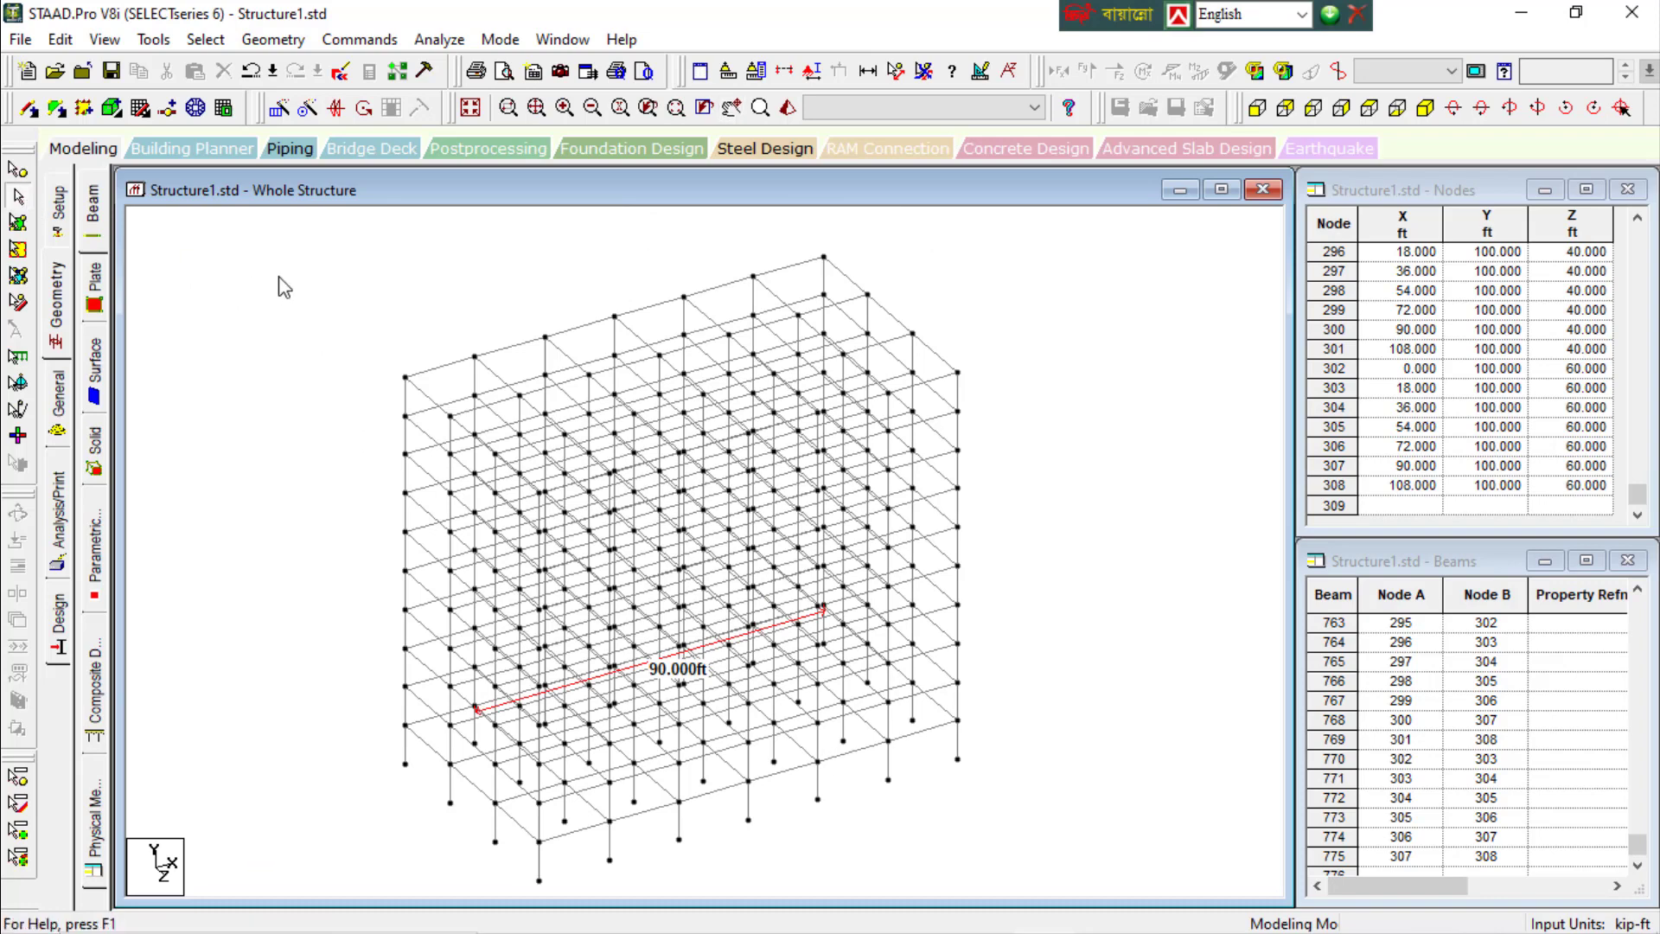
{"action": "left_click", "coordinate": [153, 40]}
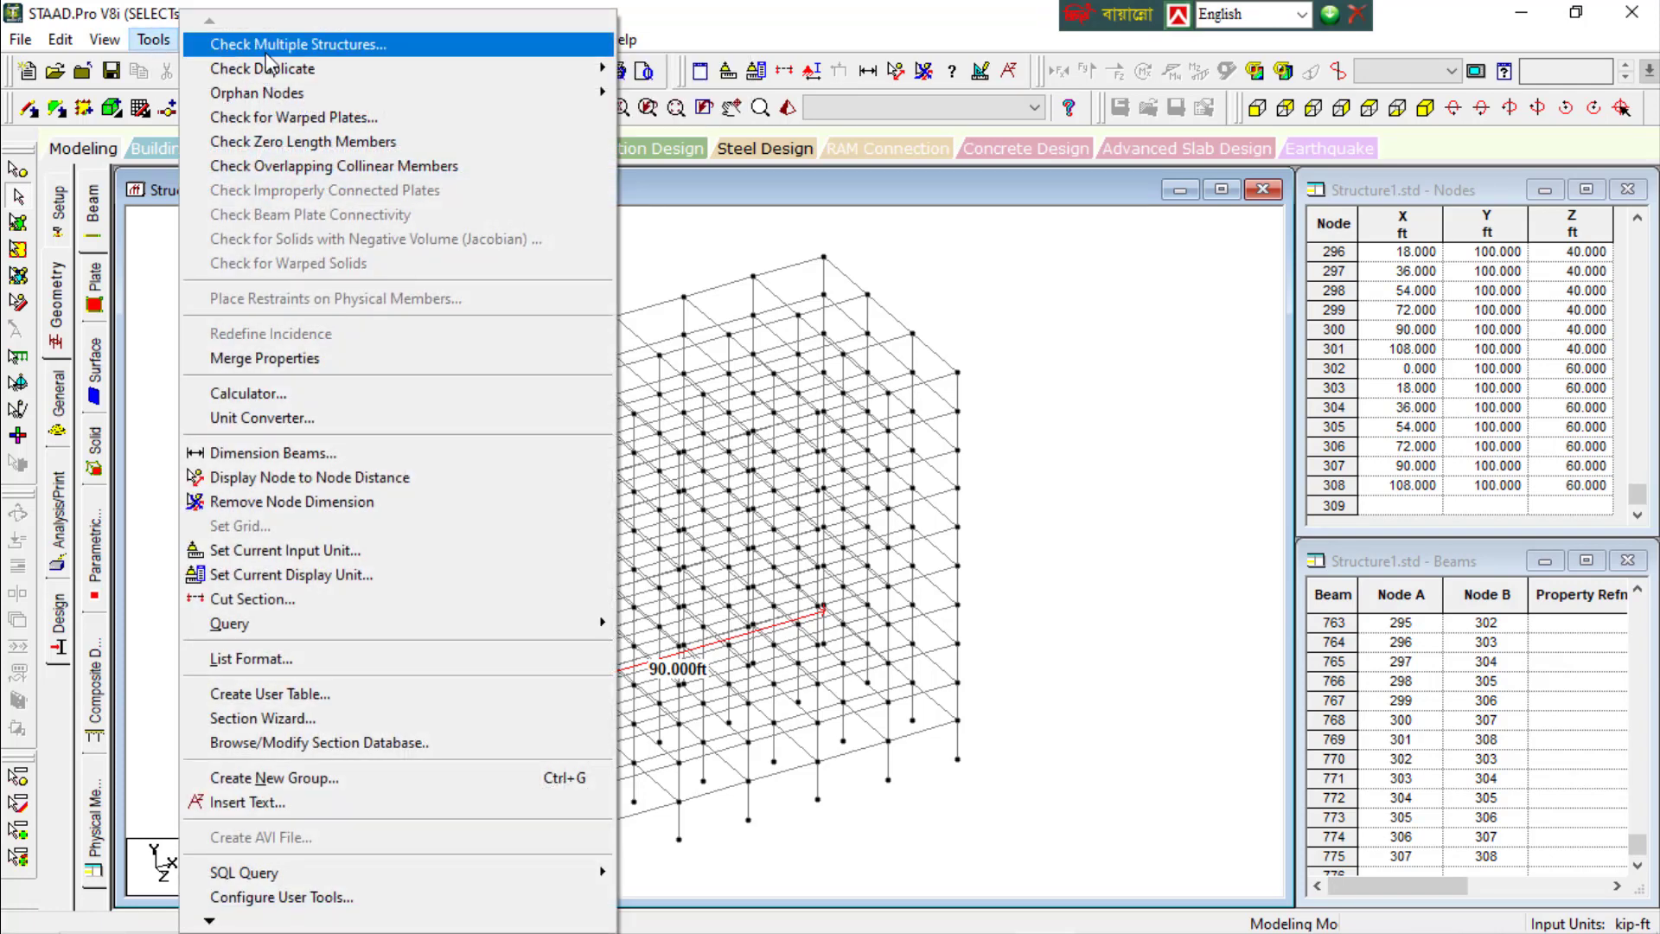
{"action": "mouse_move", "coordinate": [291, 80]}
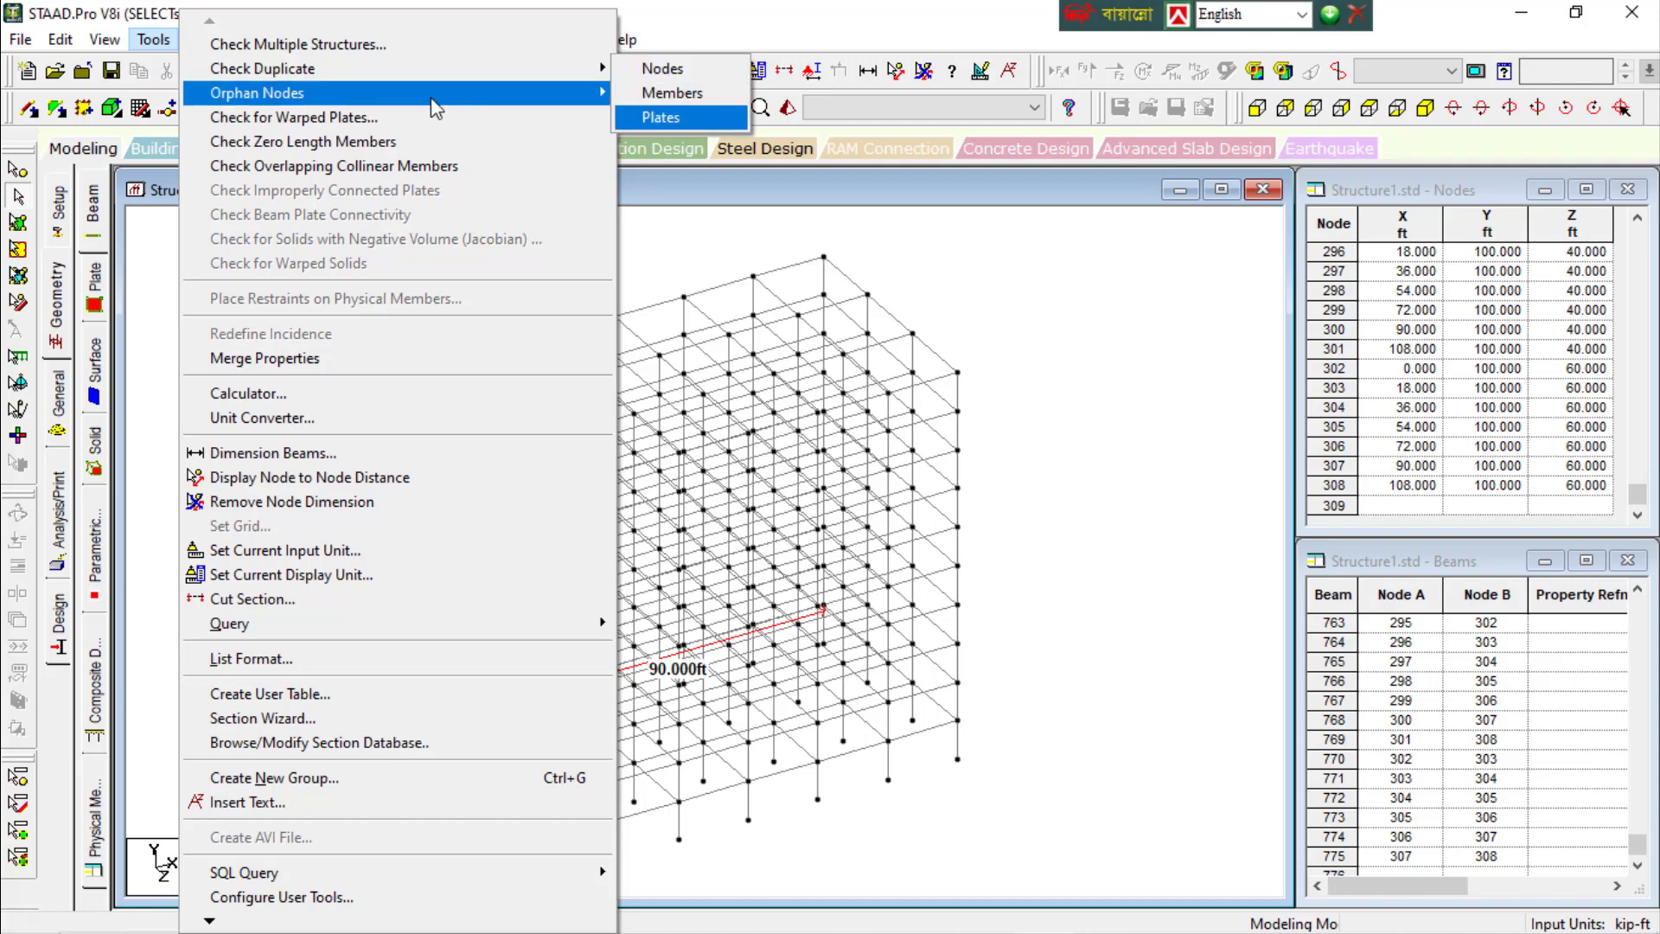
{"action": "mouse_move", "coordinate": [359, 100]}
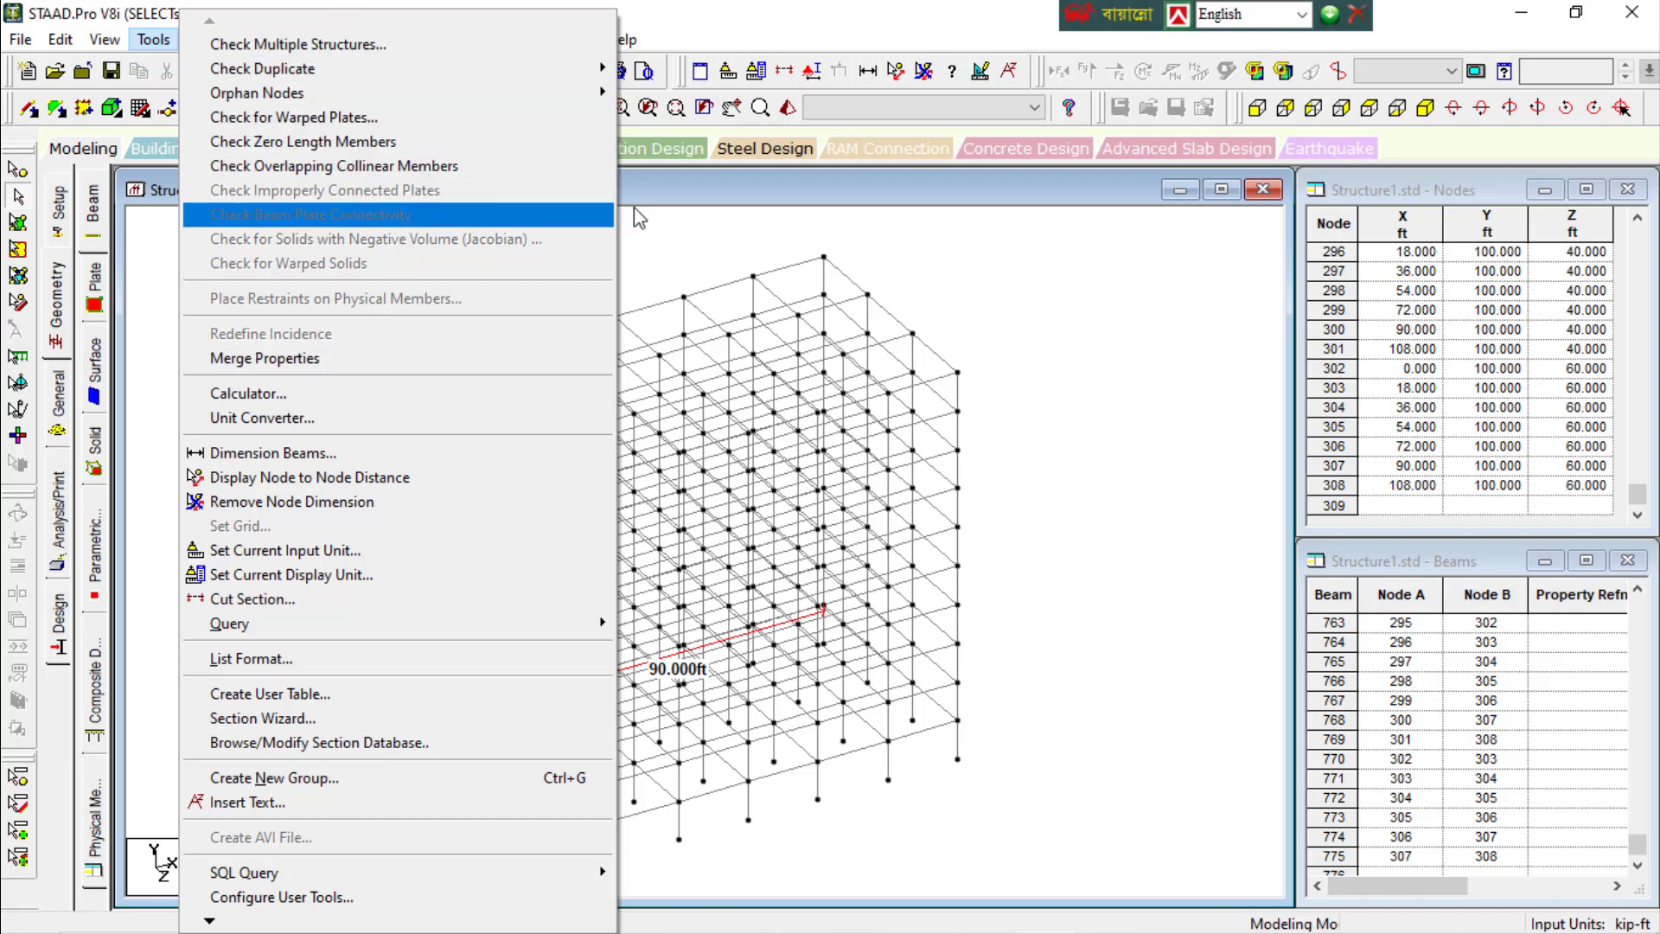
{"action": "left_click", "coordinate": [638, 272]}
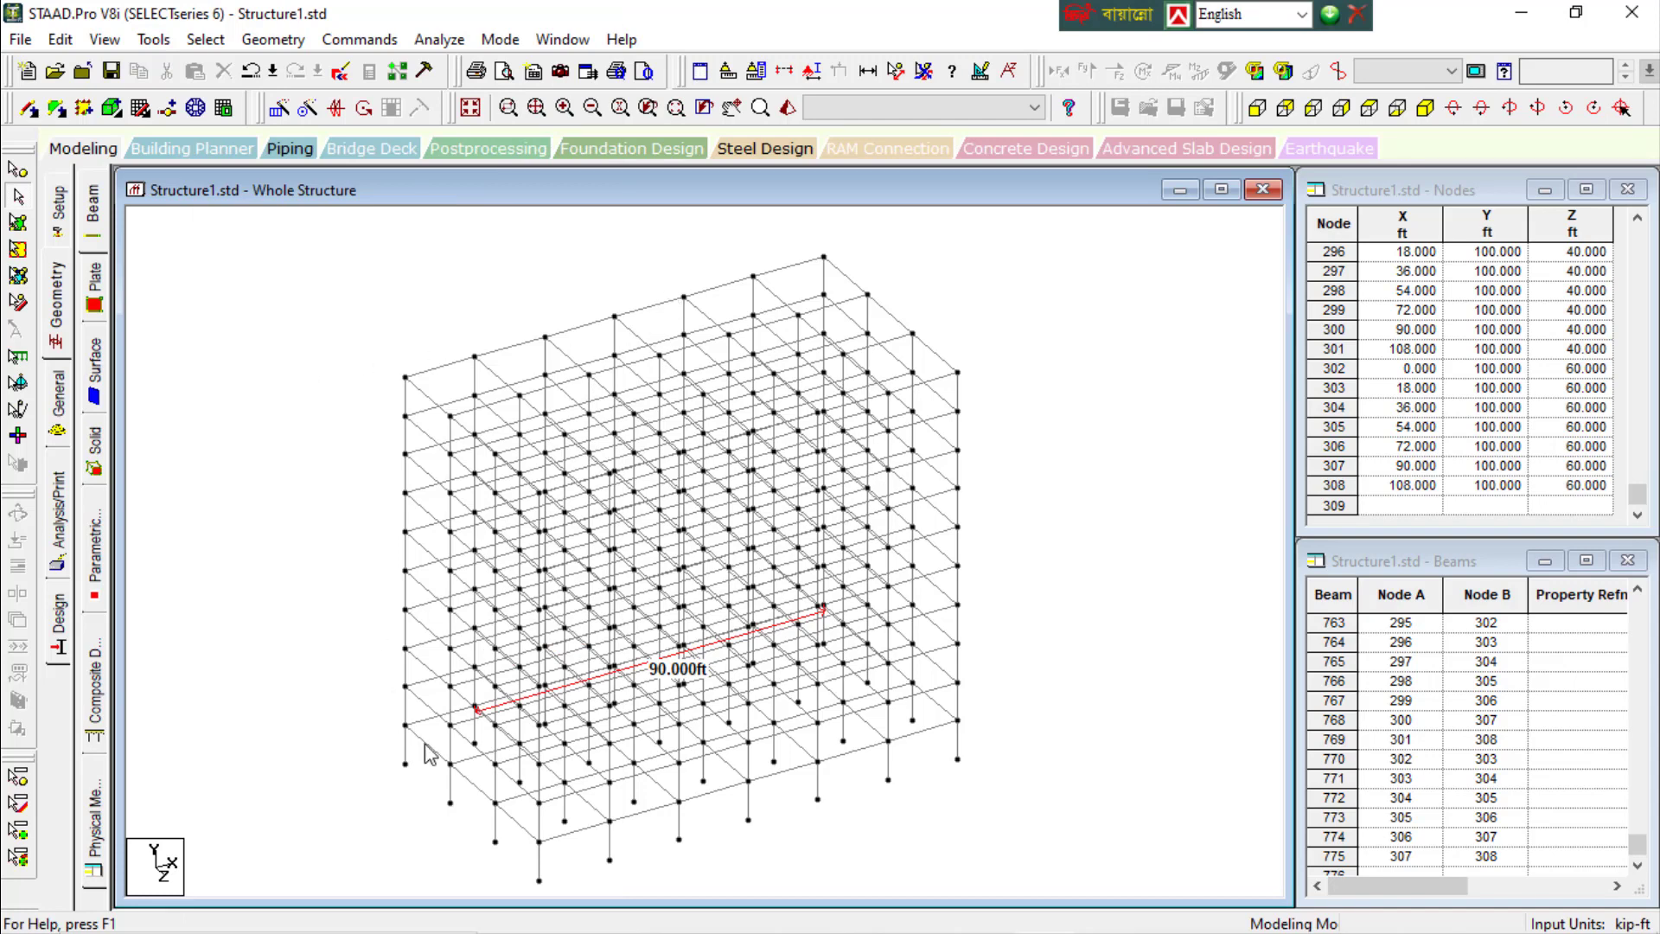
Copy the frame's top corner node 308 and paste it with a 5 ft offset in X, declining the auto save
{"action": "middle_click_drag", "start_coordinate": [864, 499], "coordinate": [881, 481]}
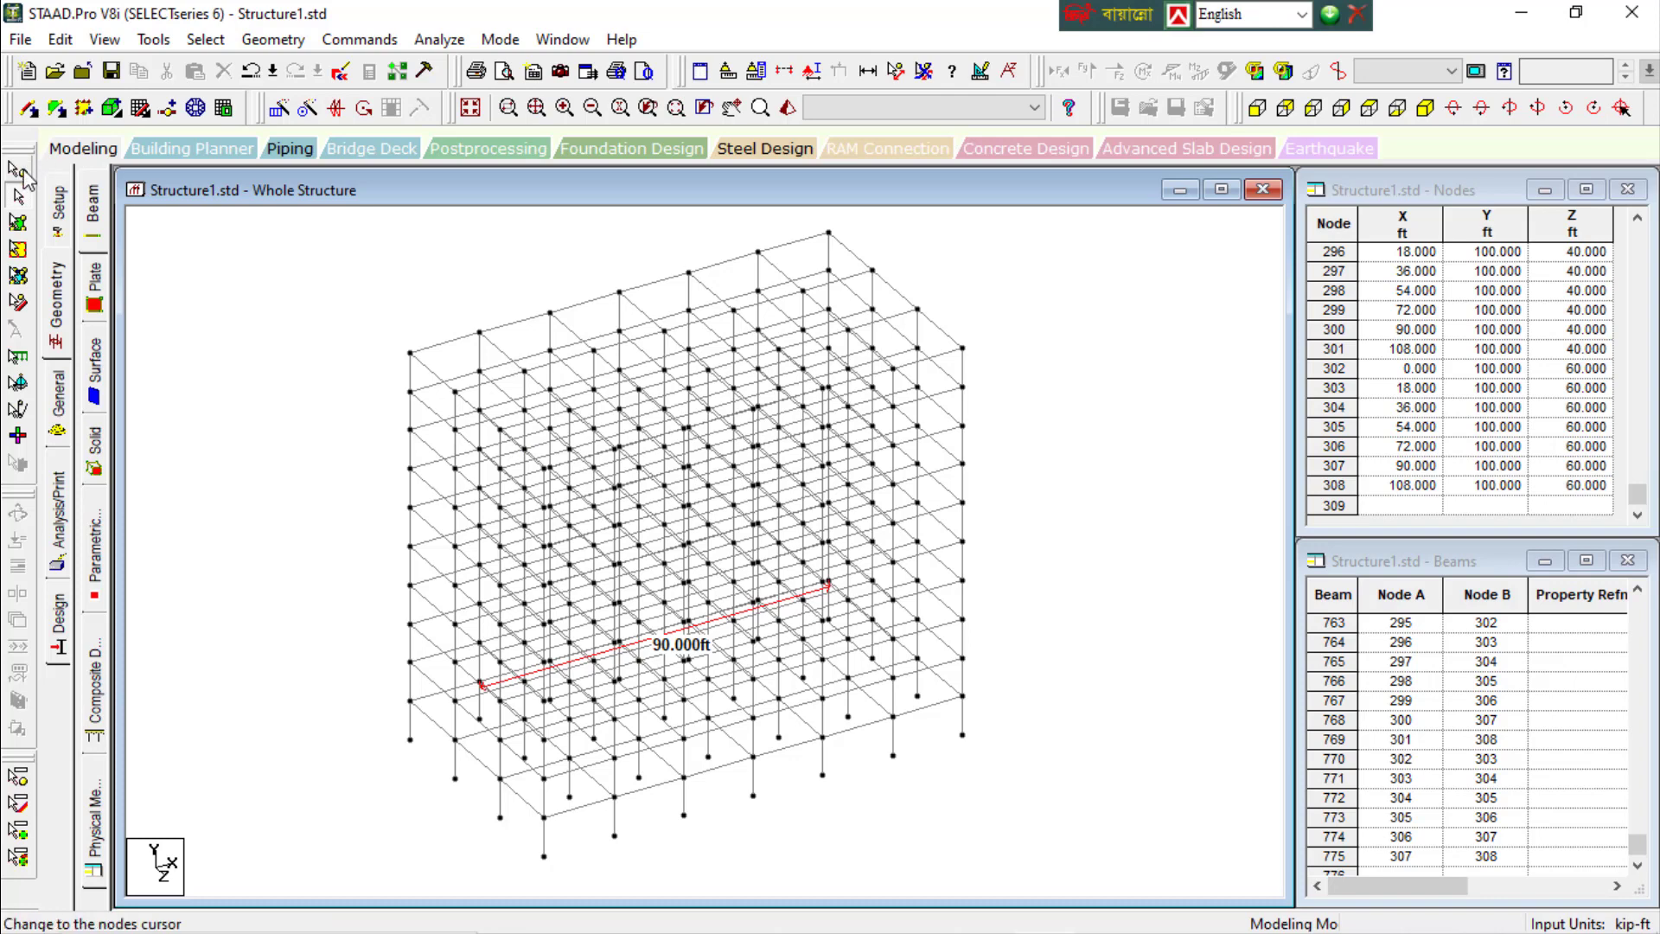
{"action": "left_click", "coordinate": [17, 169]}
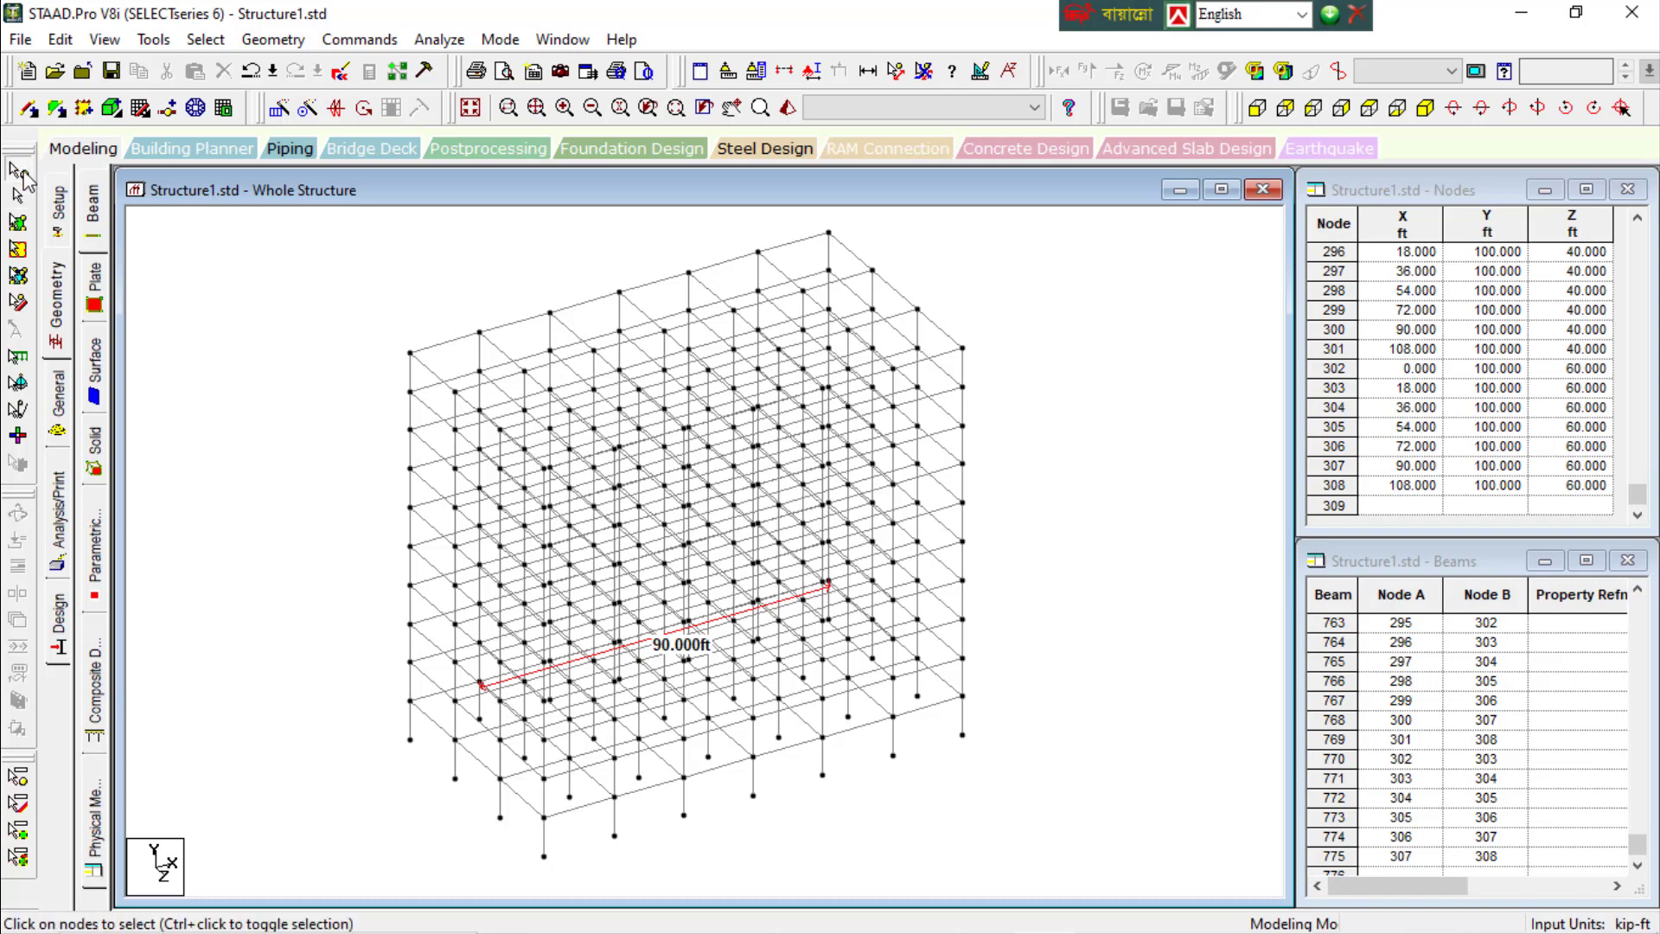
{"action": "left_click", "coordinate": [962, 348]}
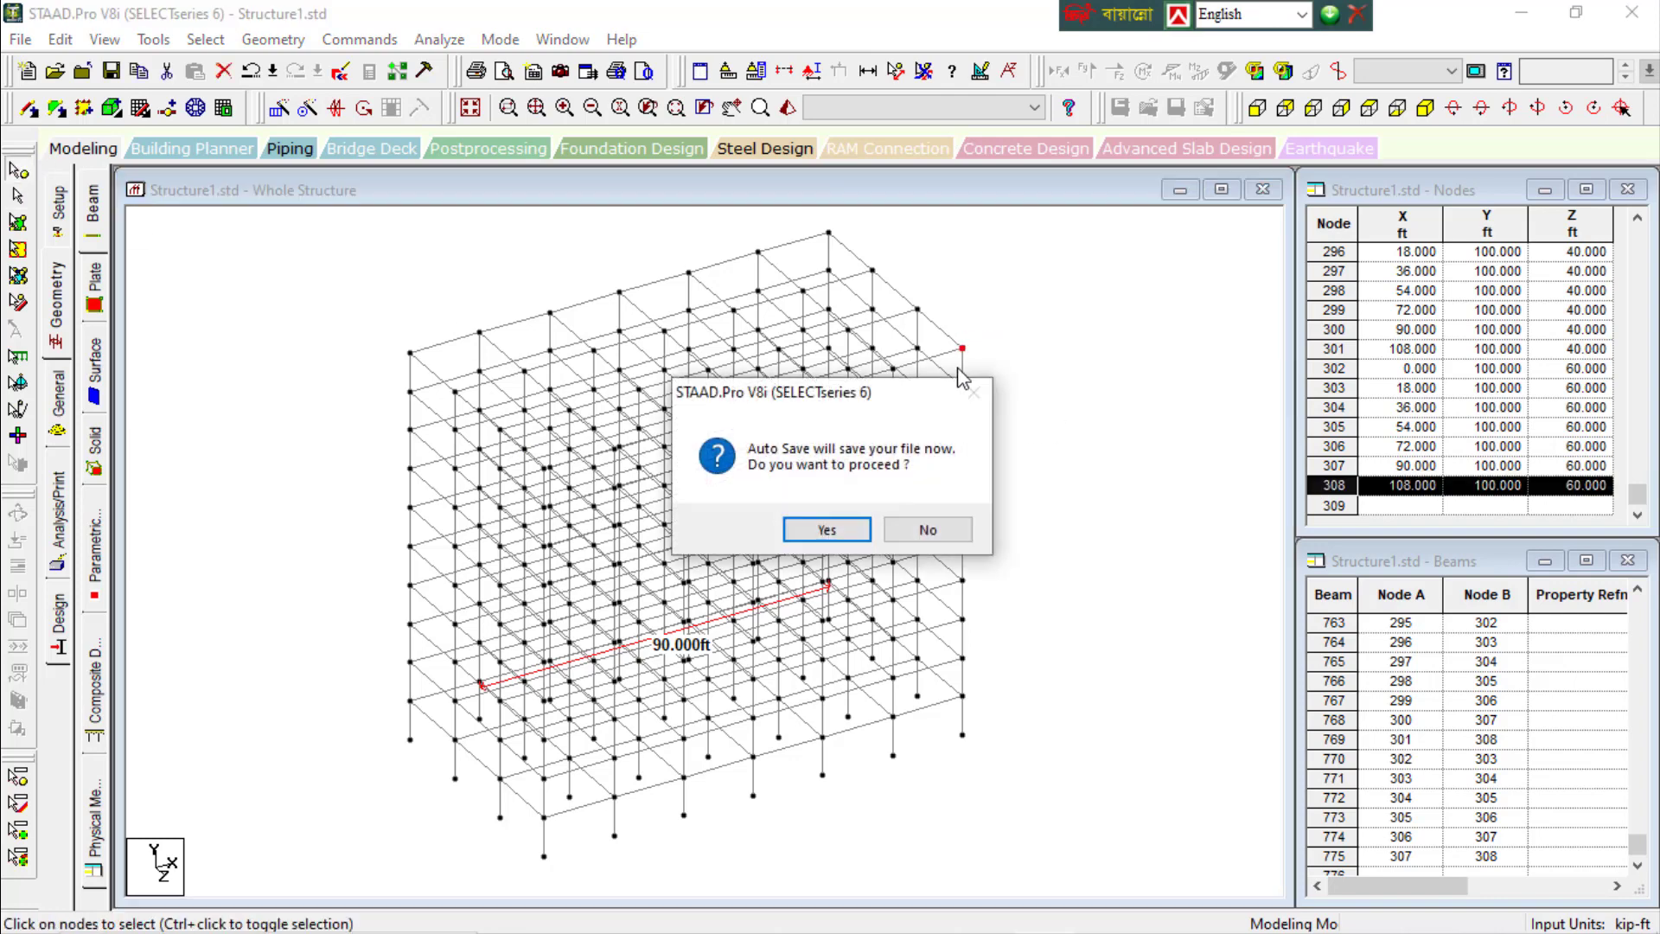
{"action": "left_click", "coordinate": [928, 529]}
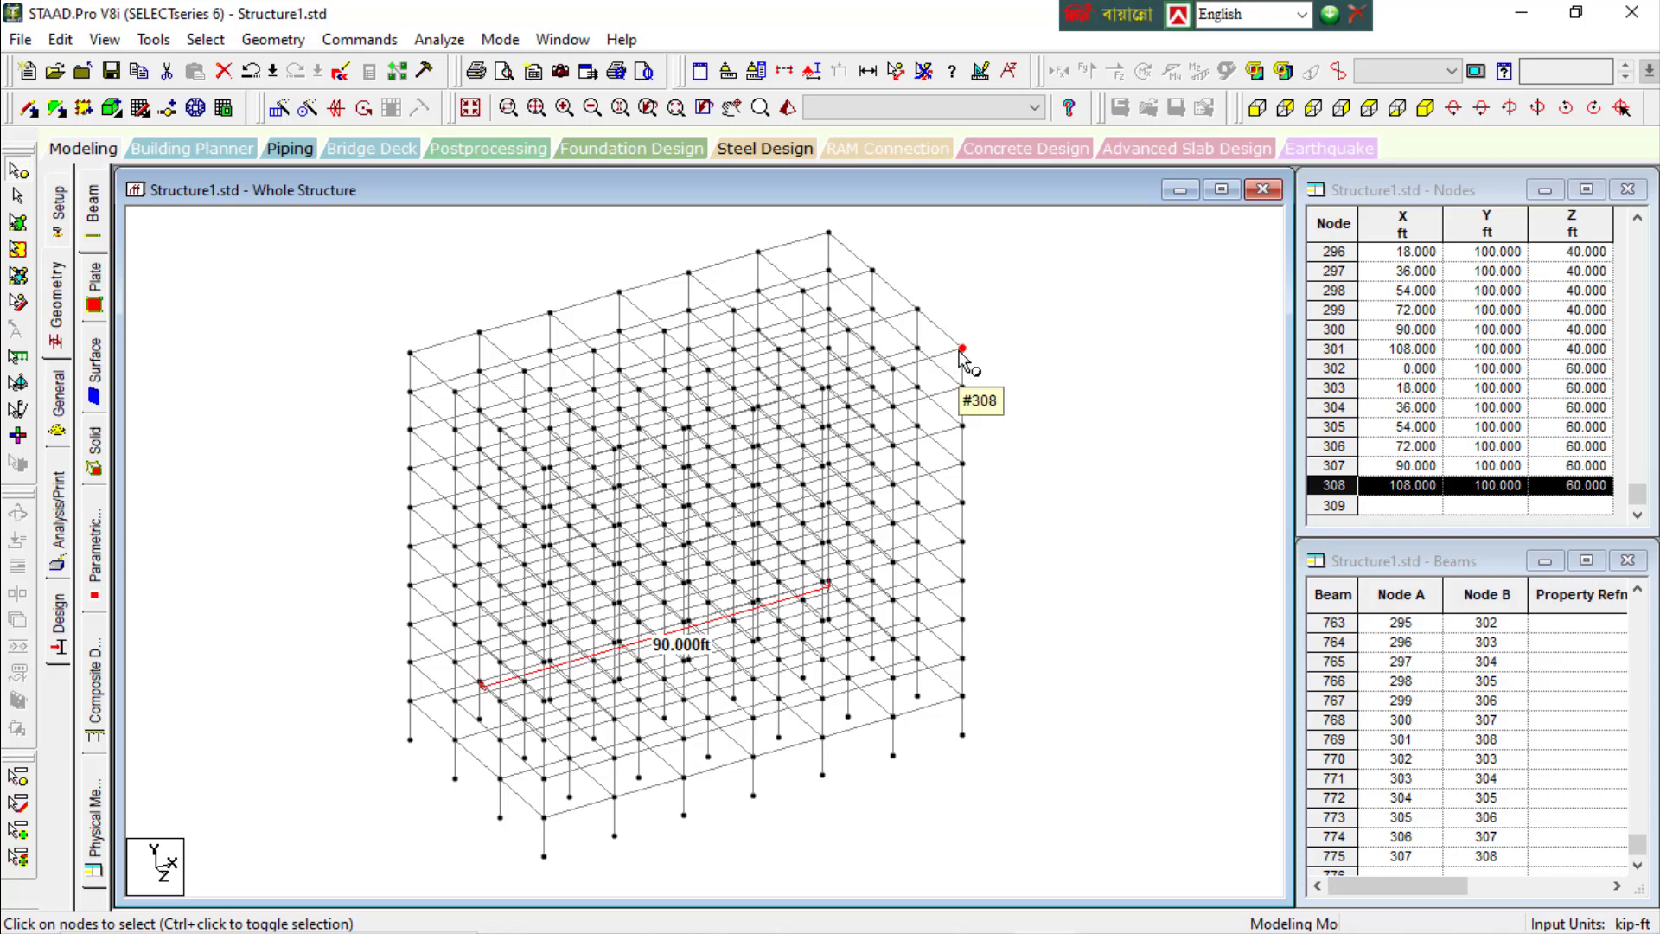
{"action": "key", "text": "ctrl+v"}
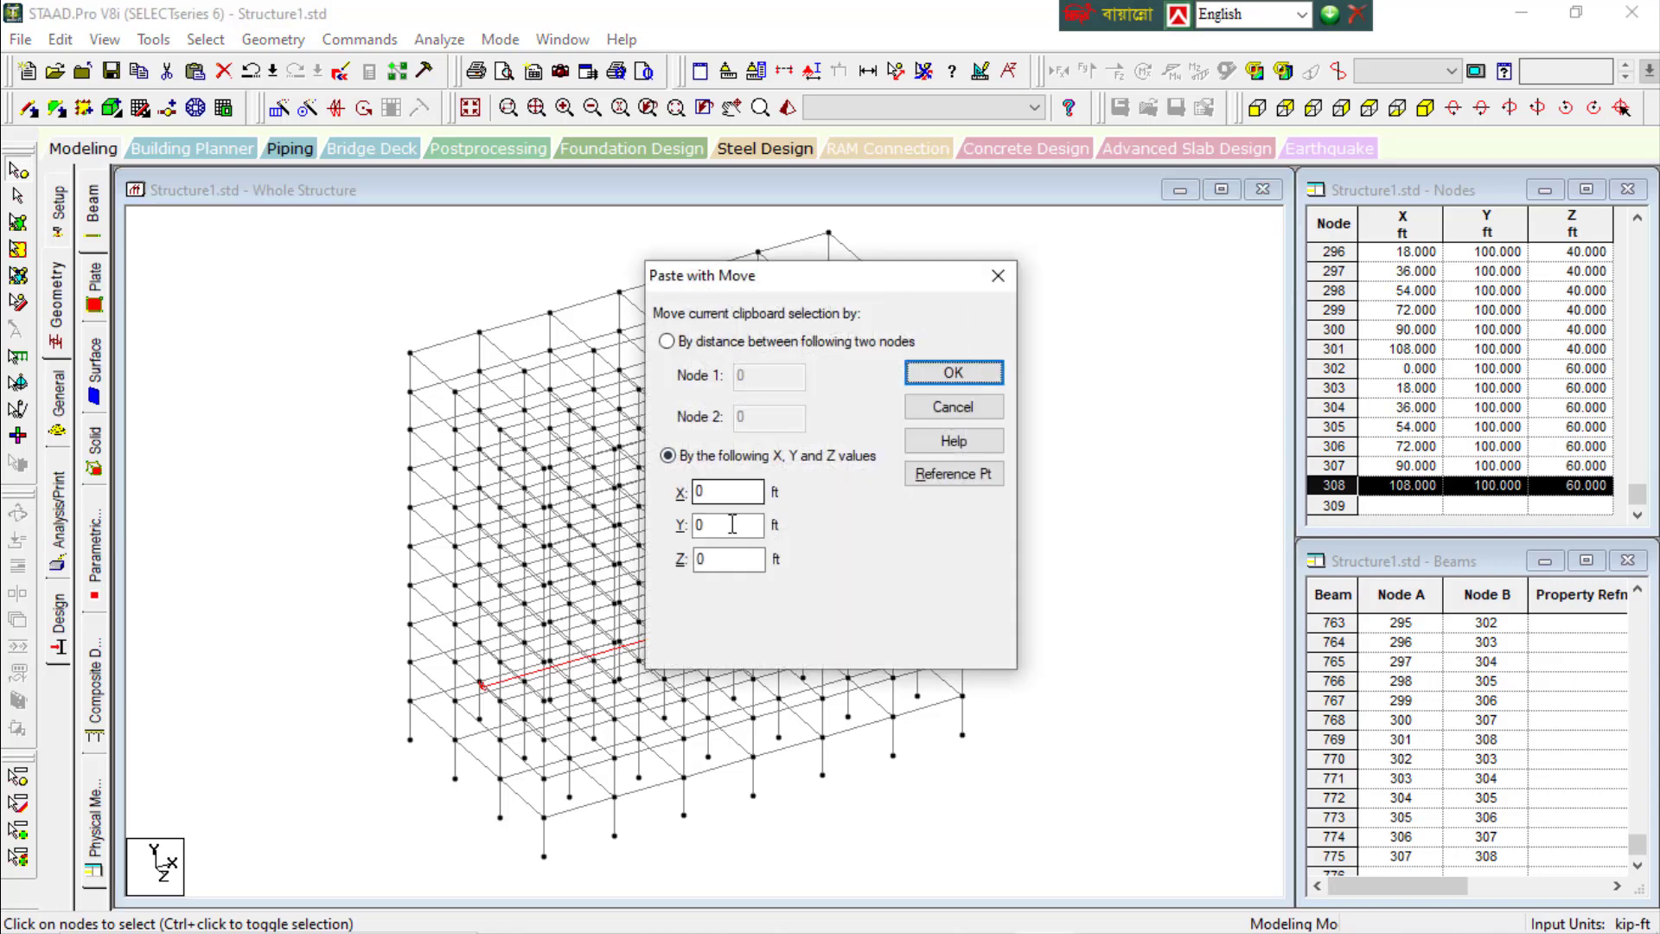
{"action": "left_click_drag", "start_coordinate": [724, 500], "coordinate": [692, 487]}
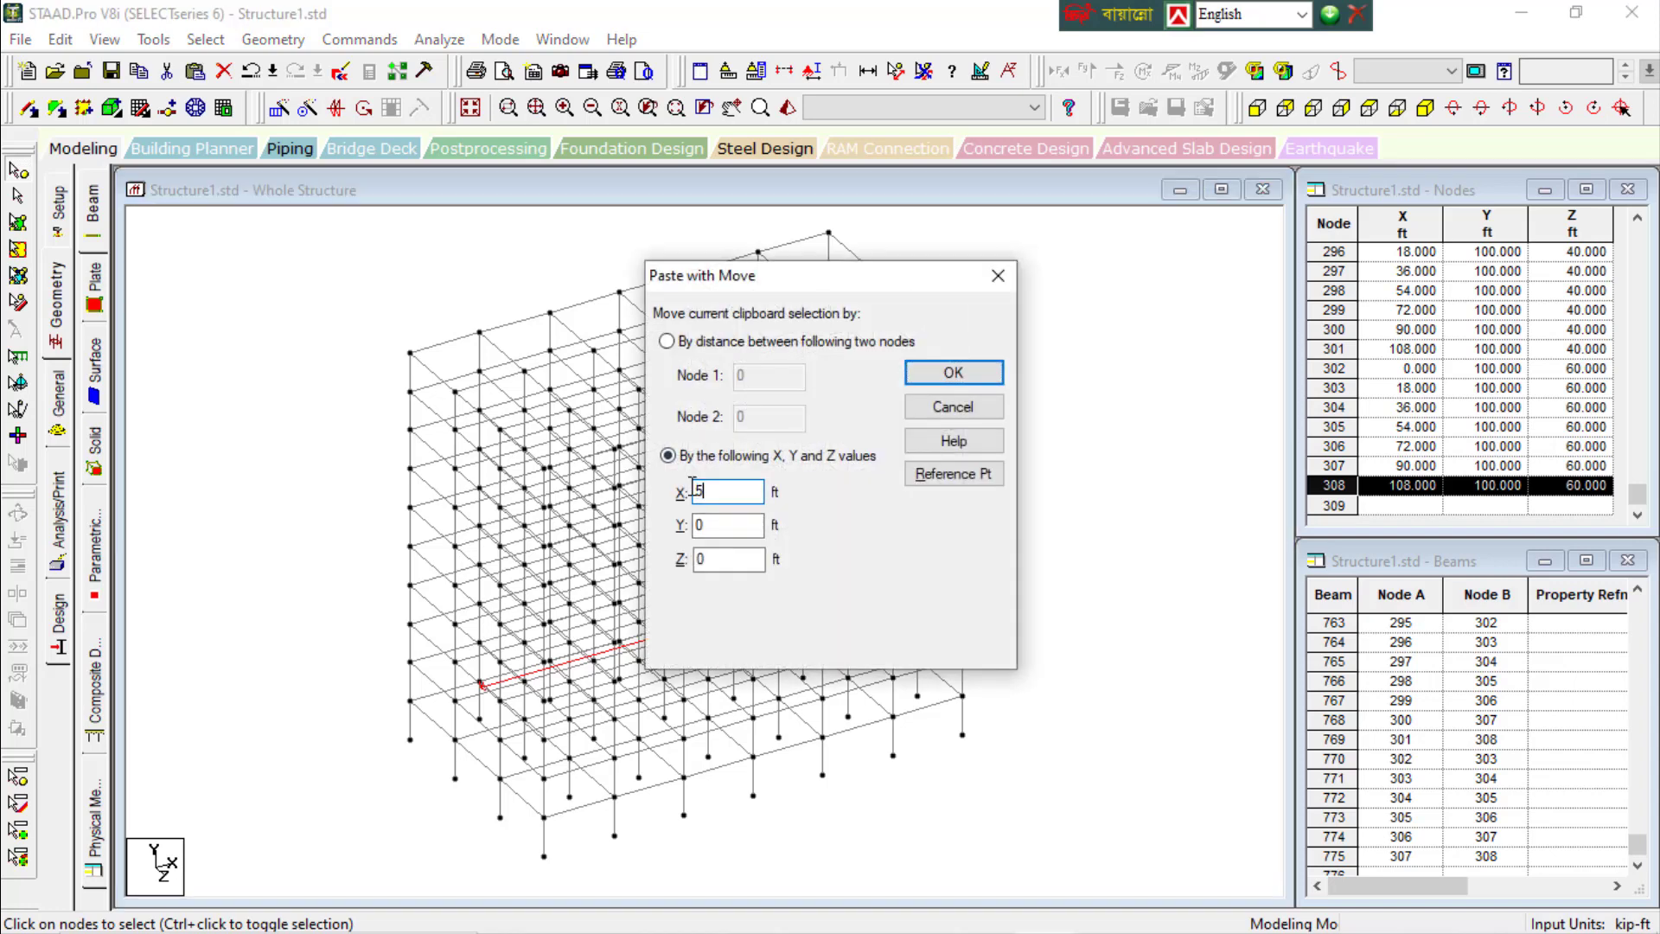
{"action": "type", "text": "5"}
{"action": "left_click", "coordinate": [954, 373]}
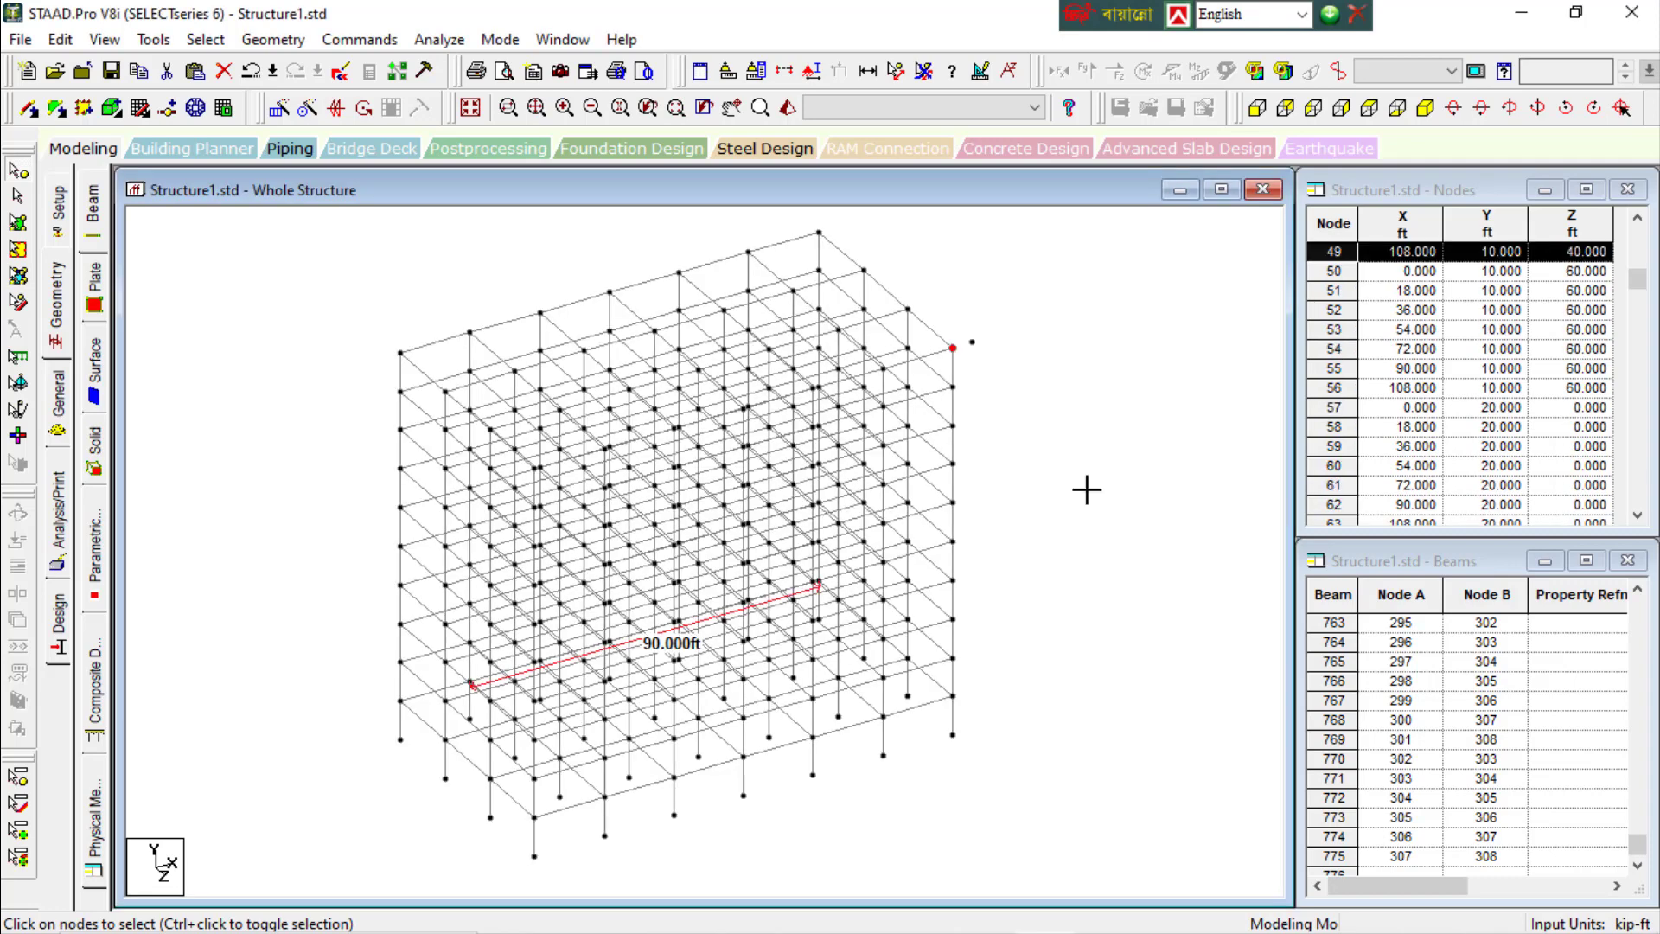
Save the model under the new name "Test model" in the Staad.Pro Tutorial folder
{"action": "left_click", "coordinate": [20, 39]}
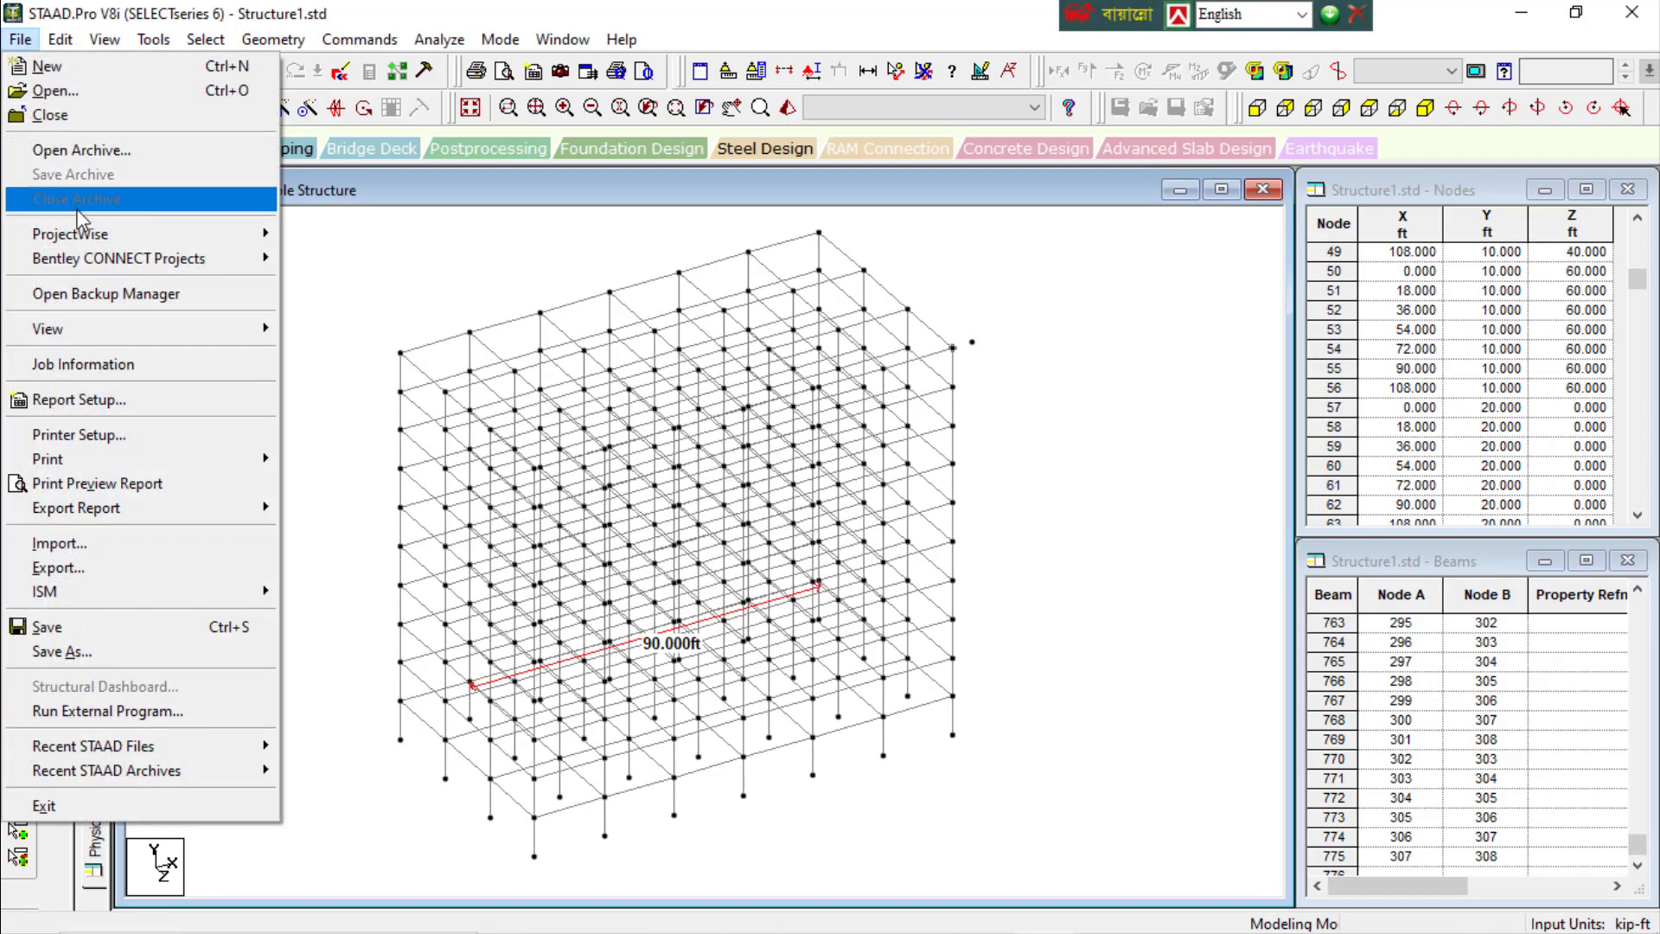
{"action": "left_click", "coordinate": [93, 653]}
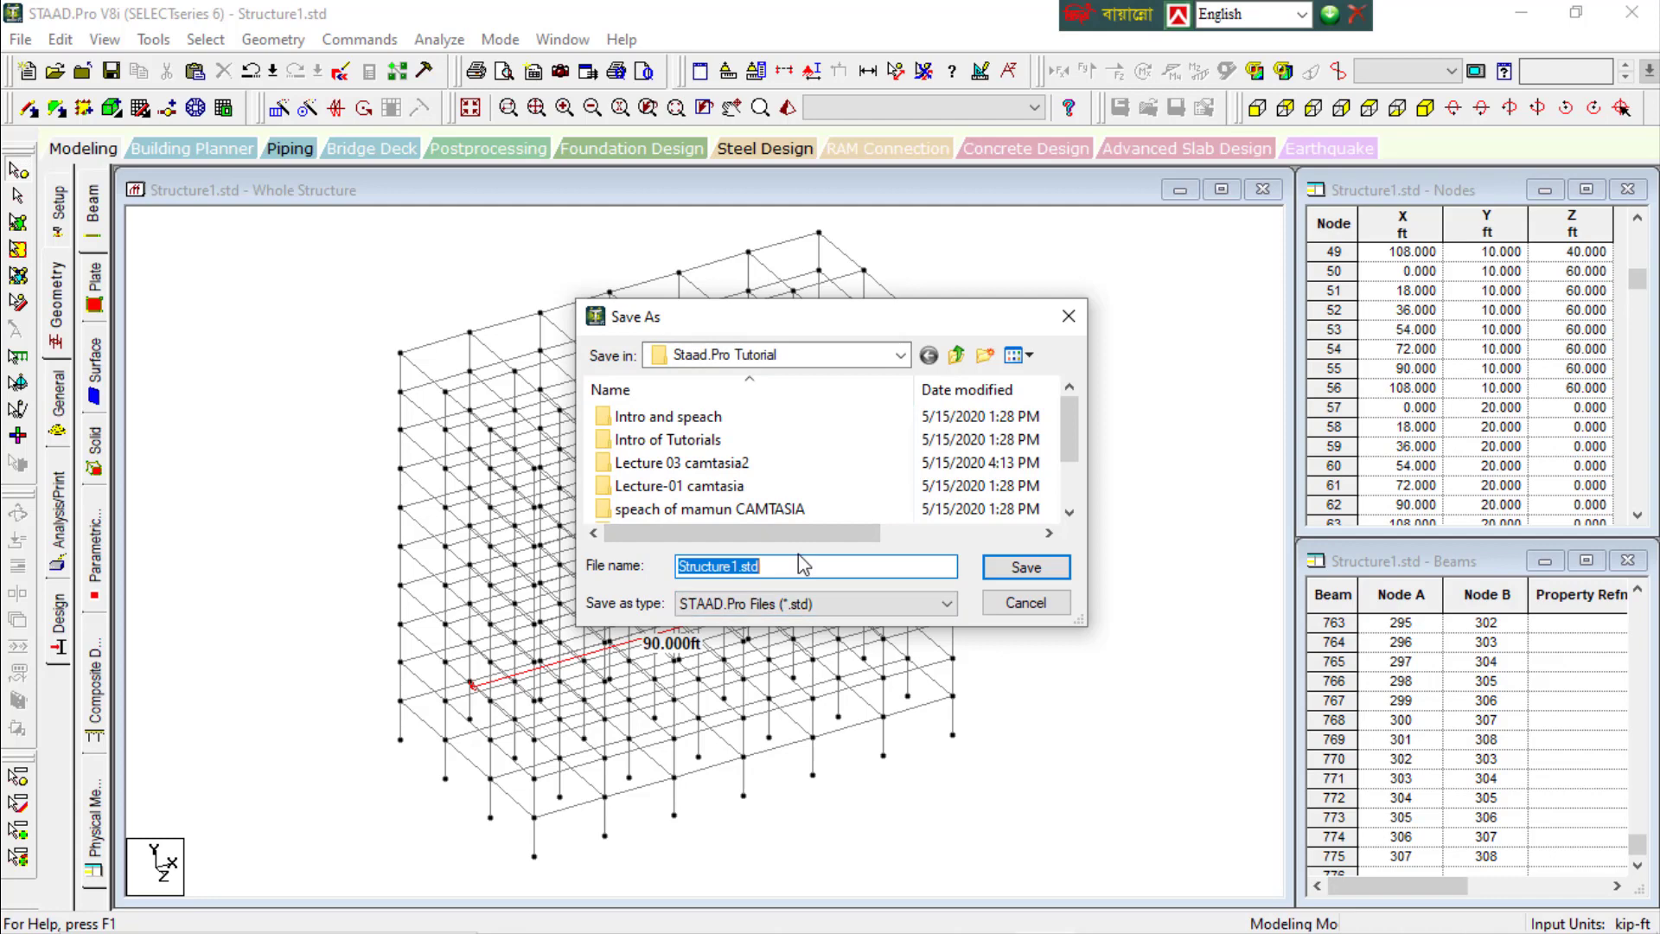
{"action": "type", "text": "Test model"}
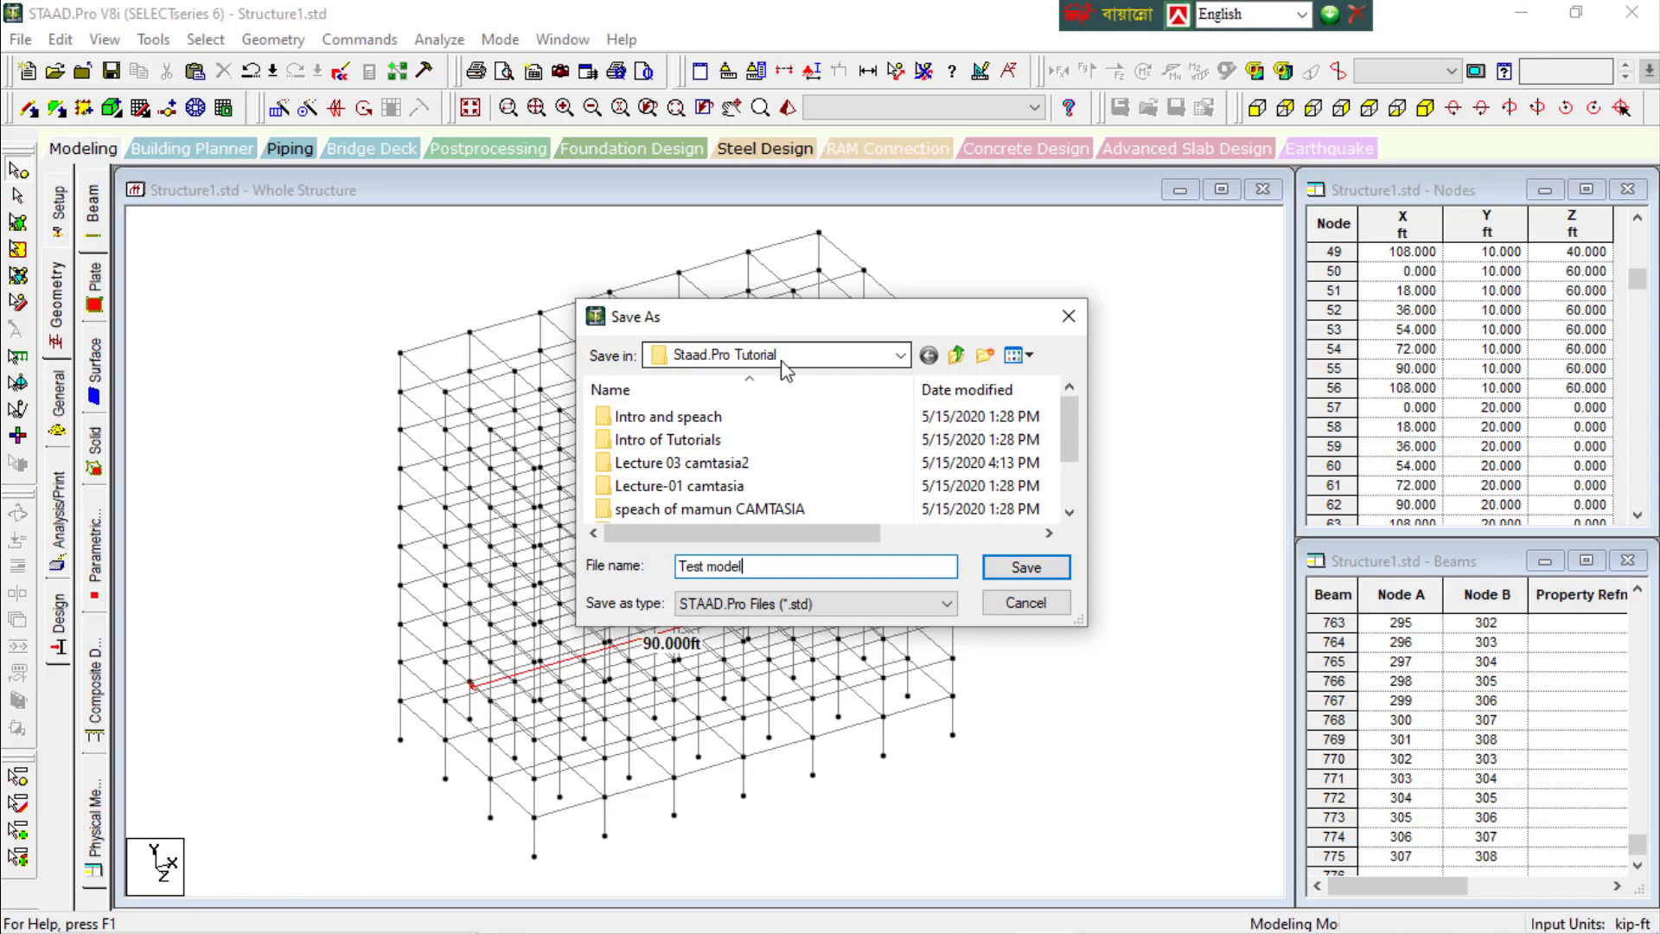
{"action": "left_click", "coordinate": [1026, 567]}
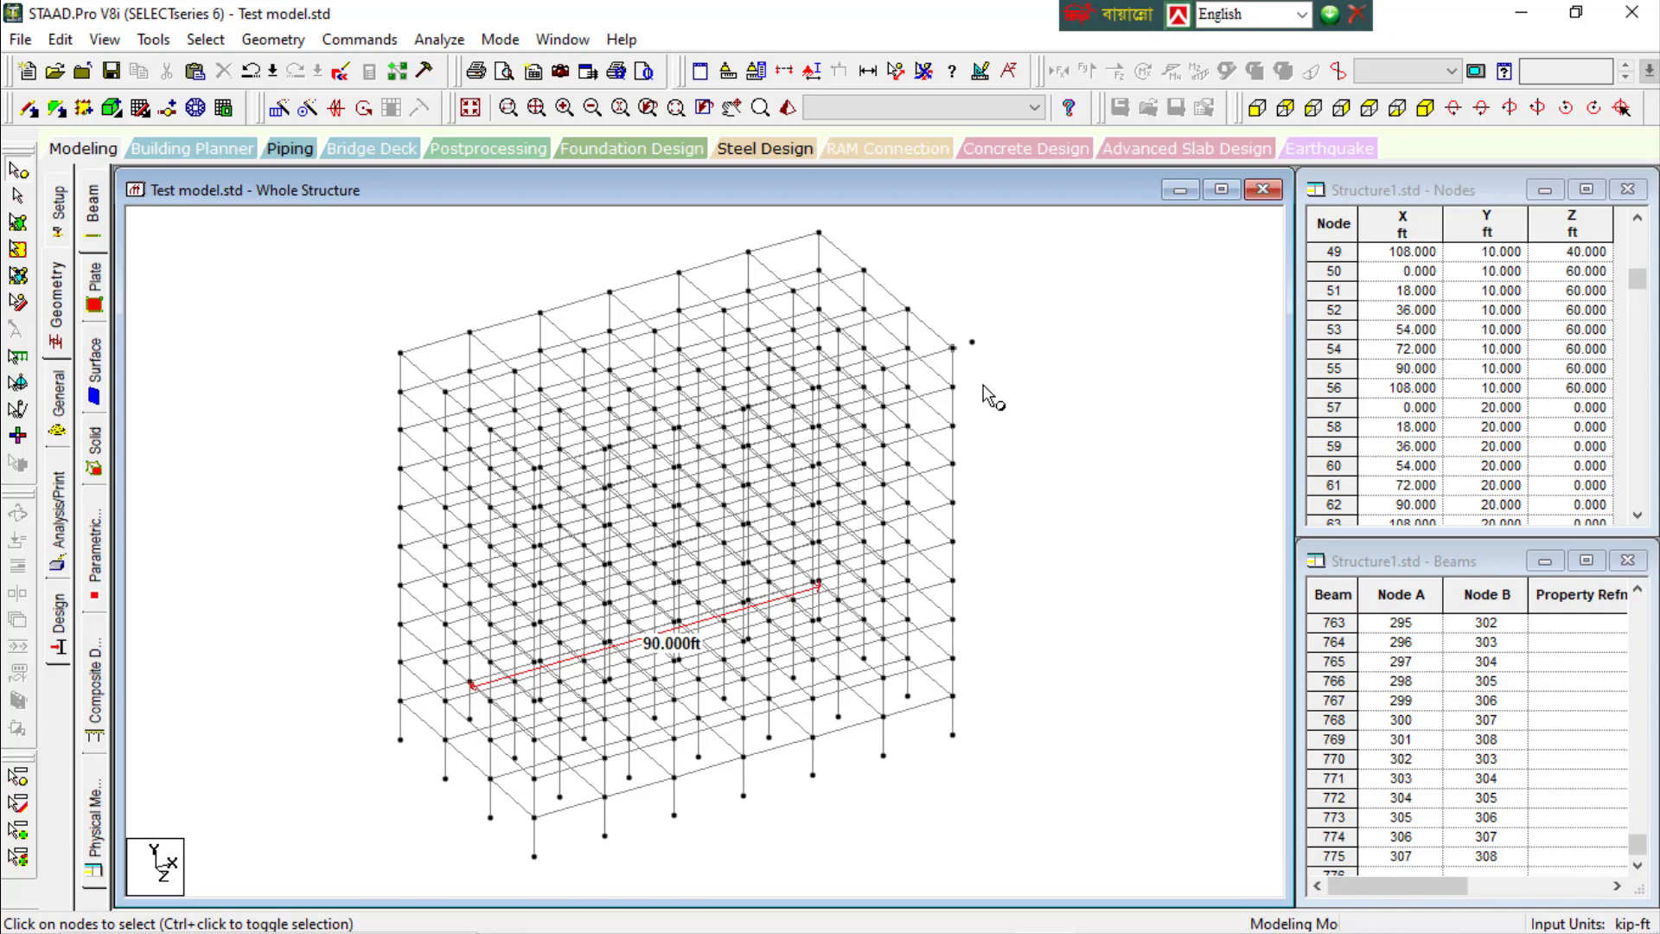
Select the detached node beside the top corner to inspect it in the node table, and clear the selection
{"action": "scroll", "coordinate": [973, 350], "scroll_direction": "up", "scroll_amount": 3}
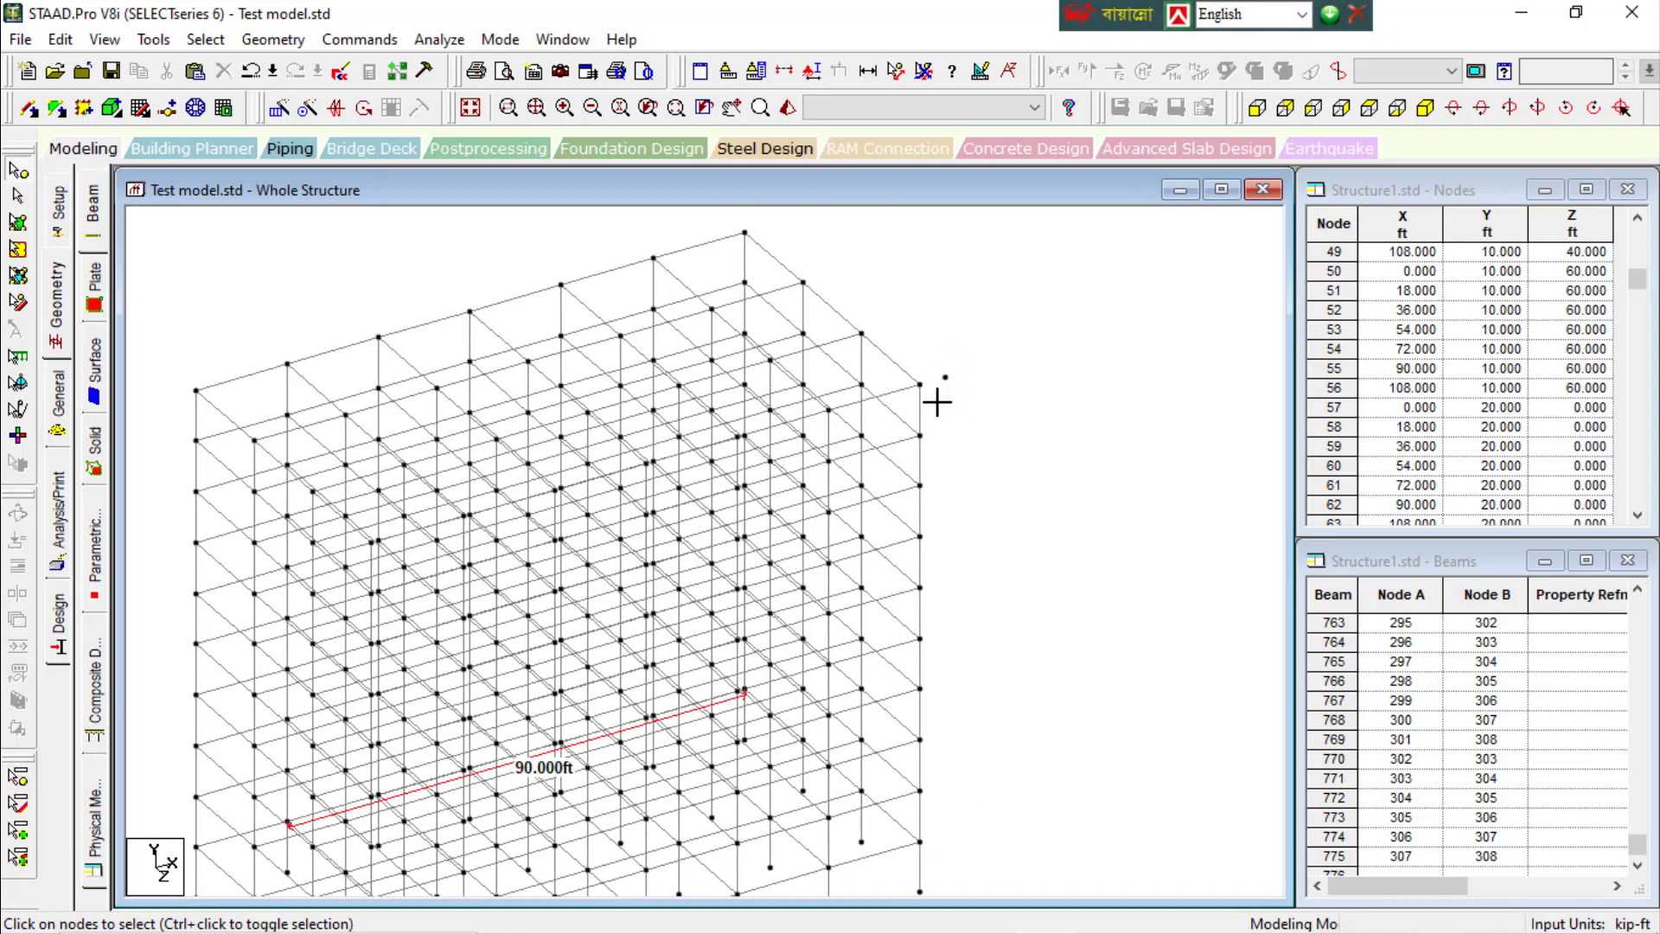
{"action": "left_click", "coordinate": [936, 403]}
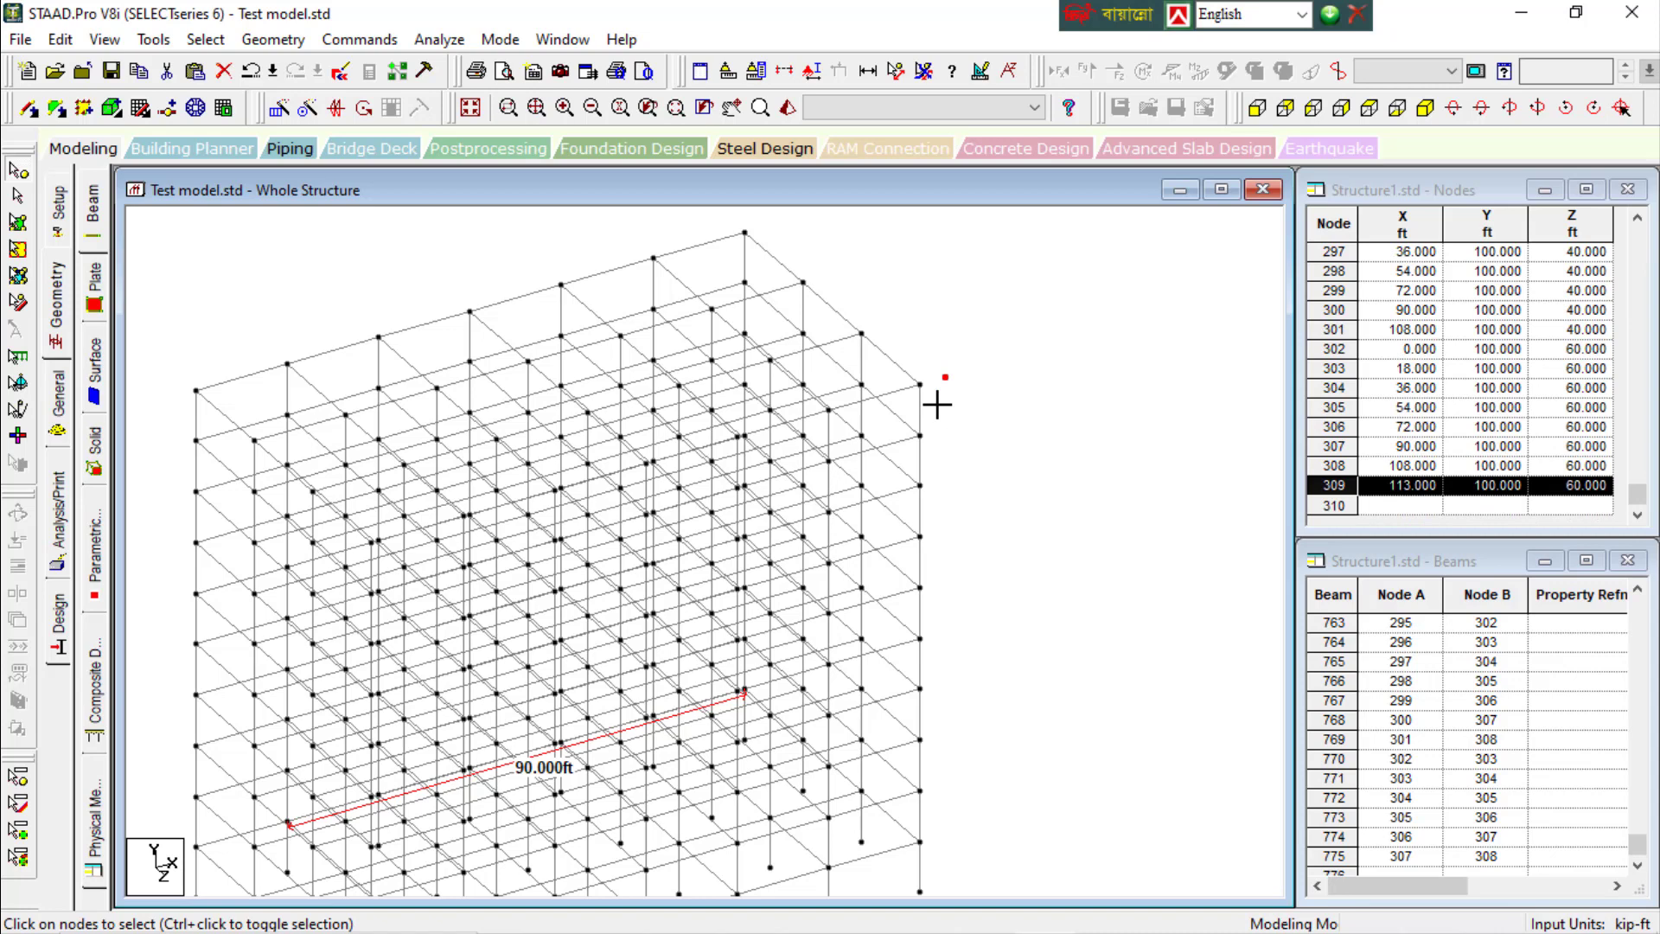
{"action": "left_click", "coordinate": [963, 386]}
{"action": "scroll", "coordinate": [1107, 465], "scroll_direction": "down", "scroll_amount": 3}
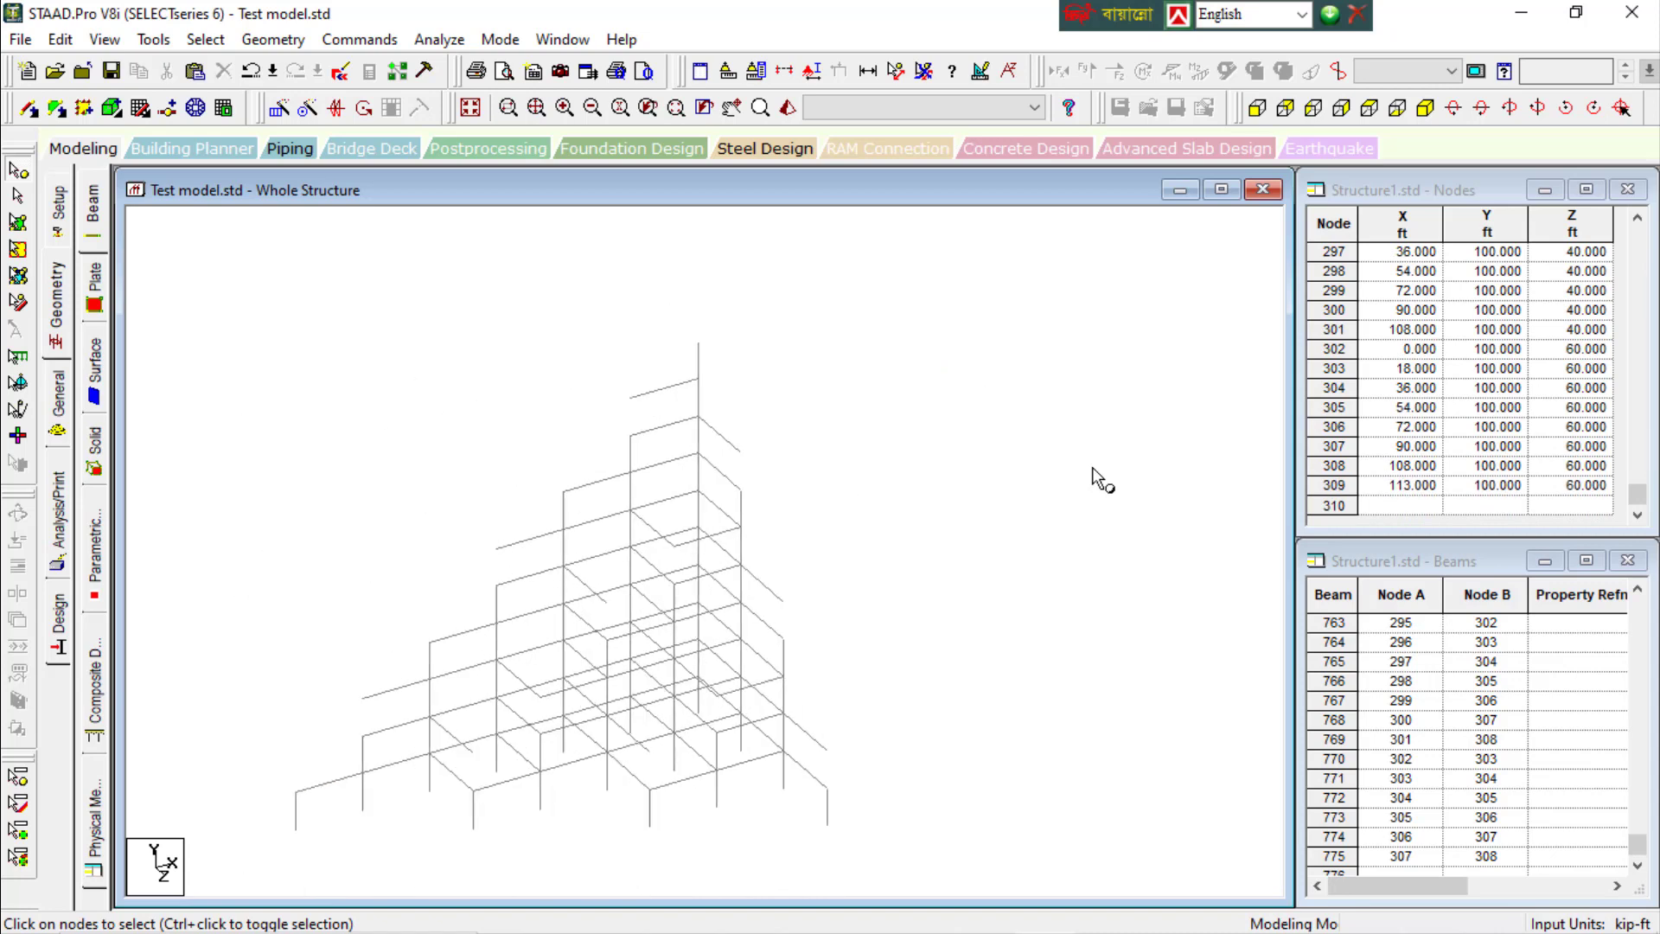
{"action": "mouse_move", "coordinate": [1089, 467]}
{"action": "middle_mouse_down"}
{"action": "mouse_move", "coordinate": [1122, 437]}
{"action": "mouse_move", "coordinate": [1091, 469]}
{"action": "mouse_move", "coordinate": [1109, 467]}
{"action": "middle_mouse_up"}
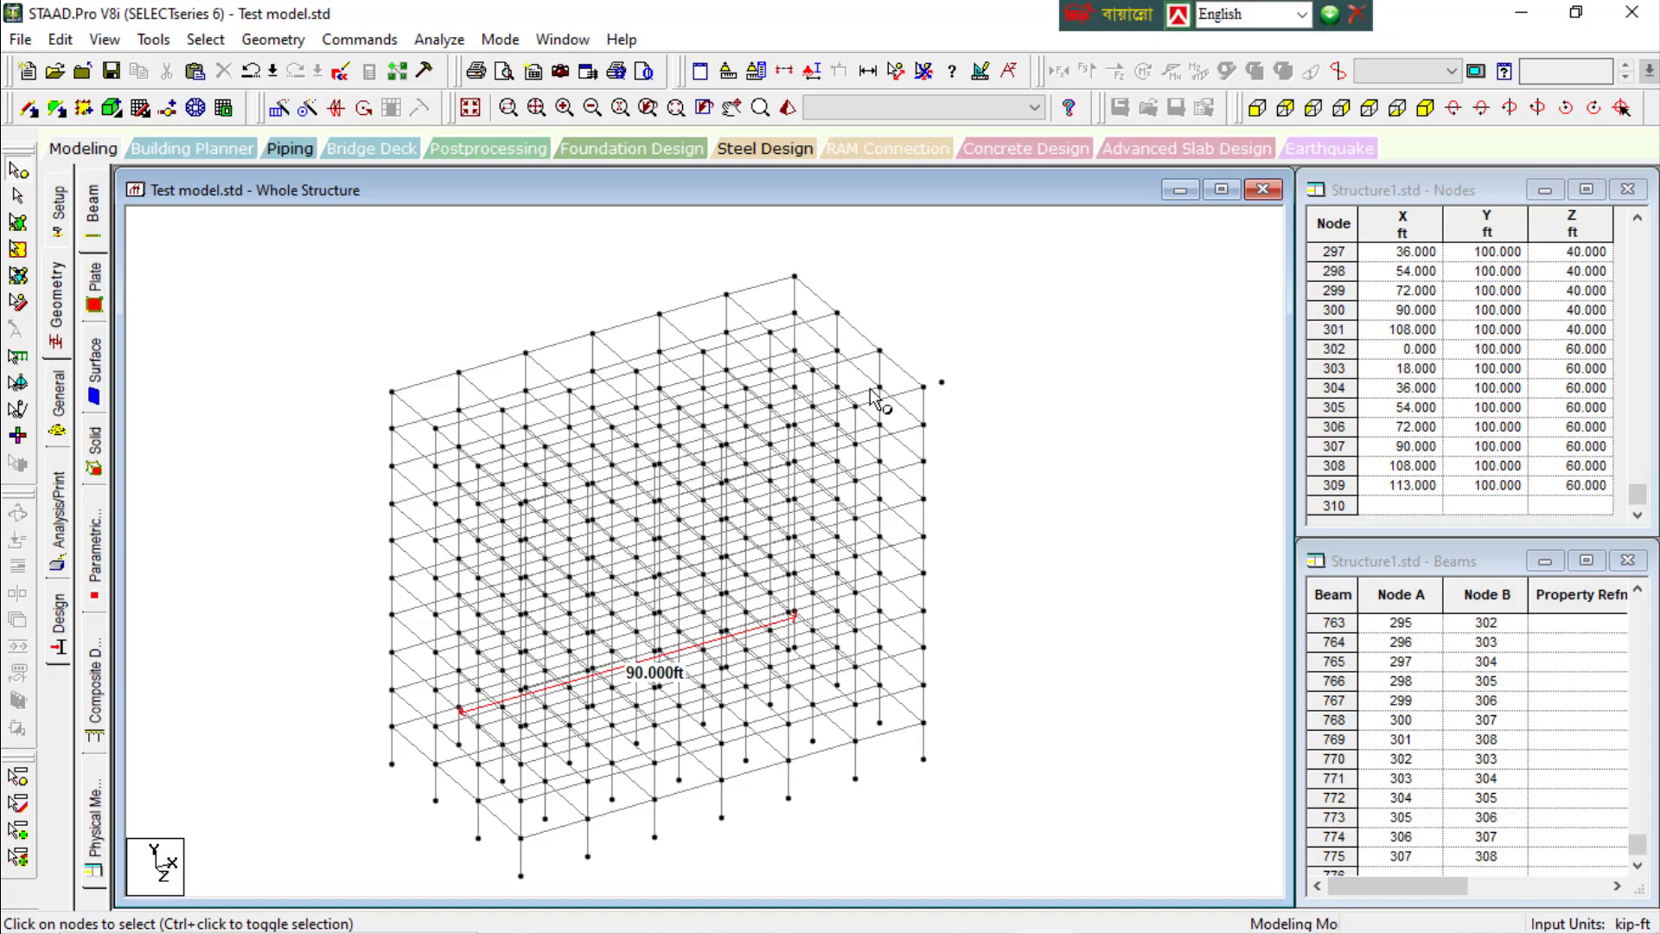
Highlight the orphan nodes in the model and clear the resulting selection
{"action": "left_click", "coordinate": [154, 40]}
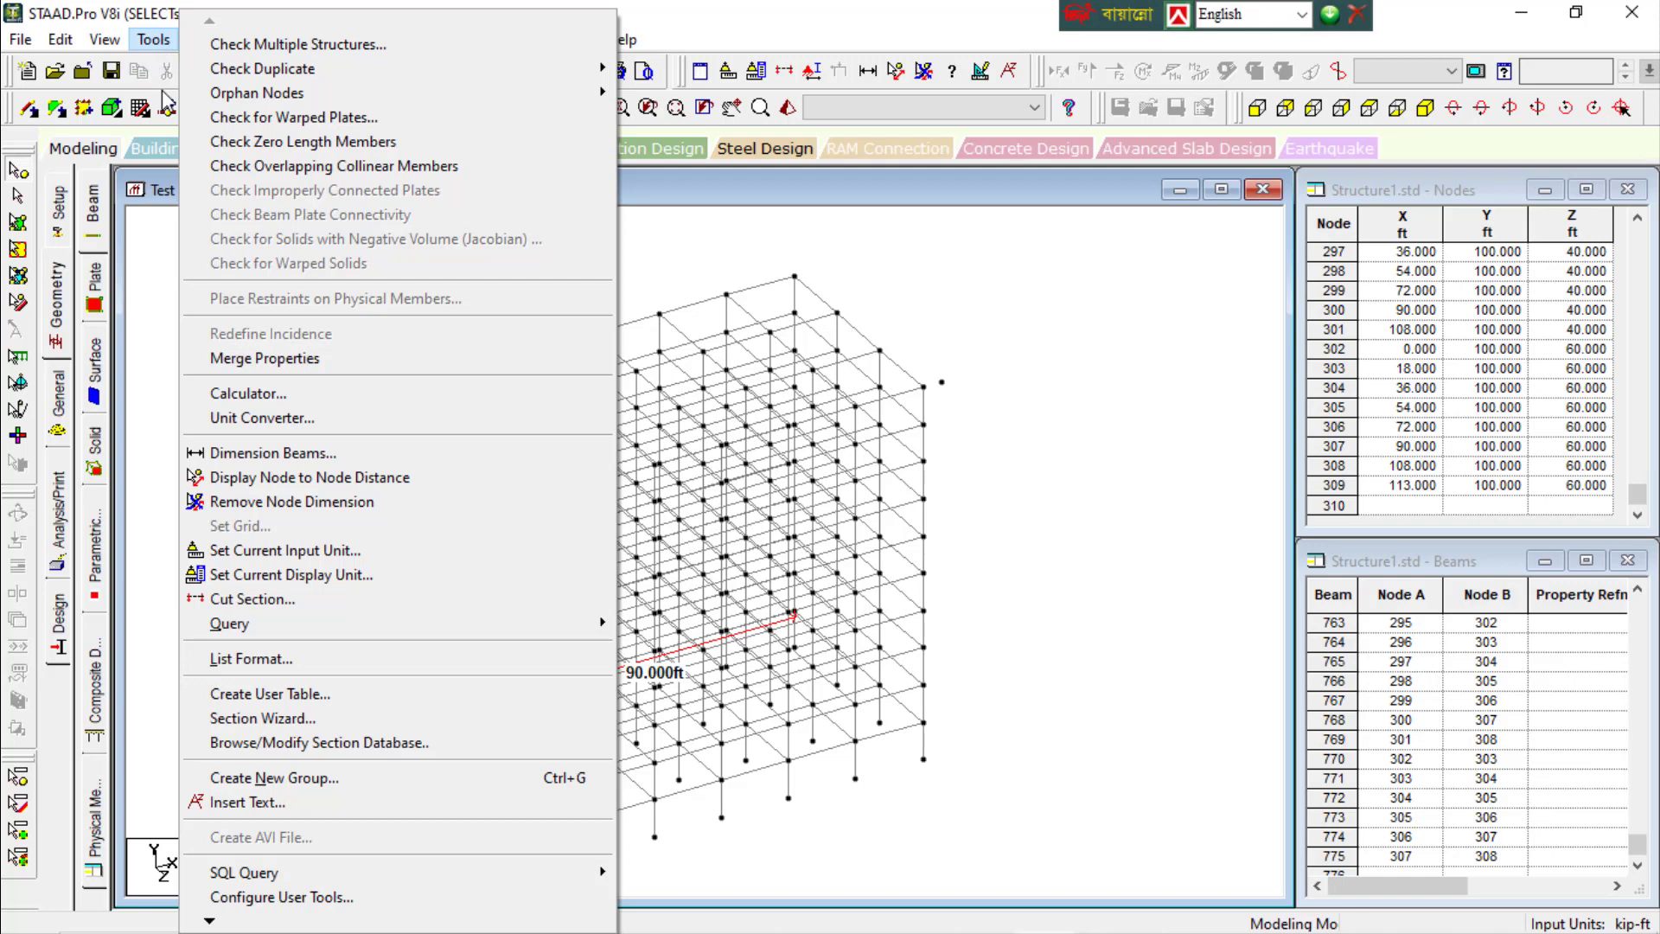
{"action": "mouse_move", "coordinate": [208, 94]}
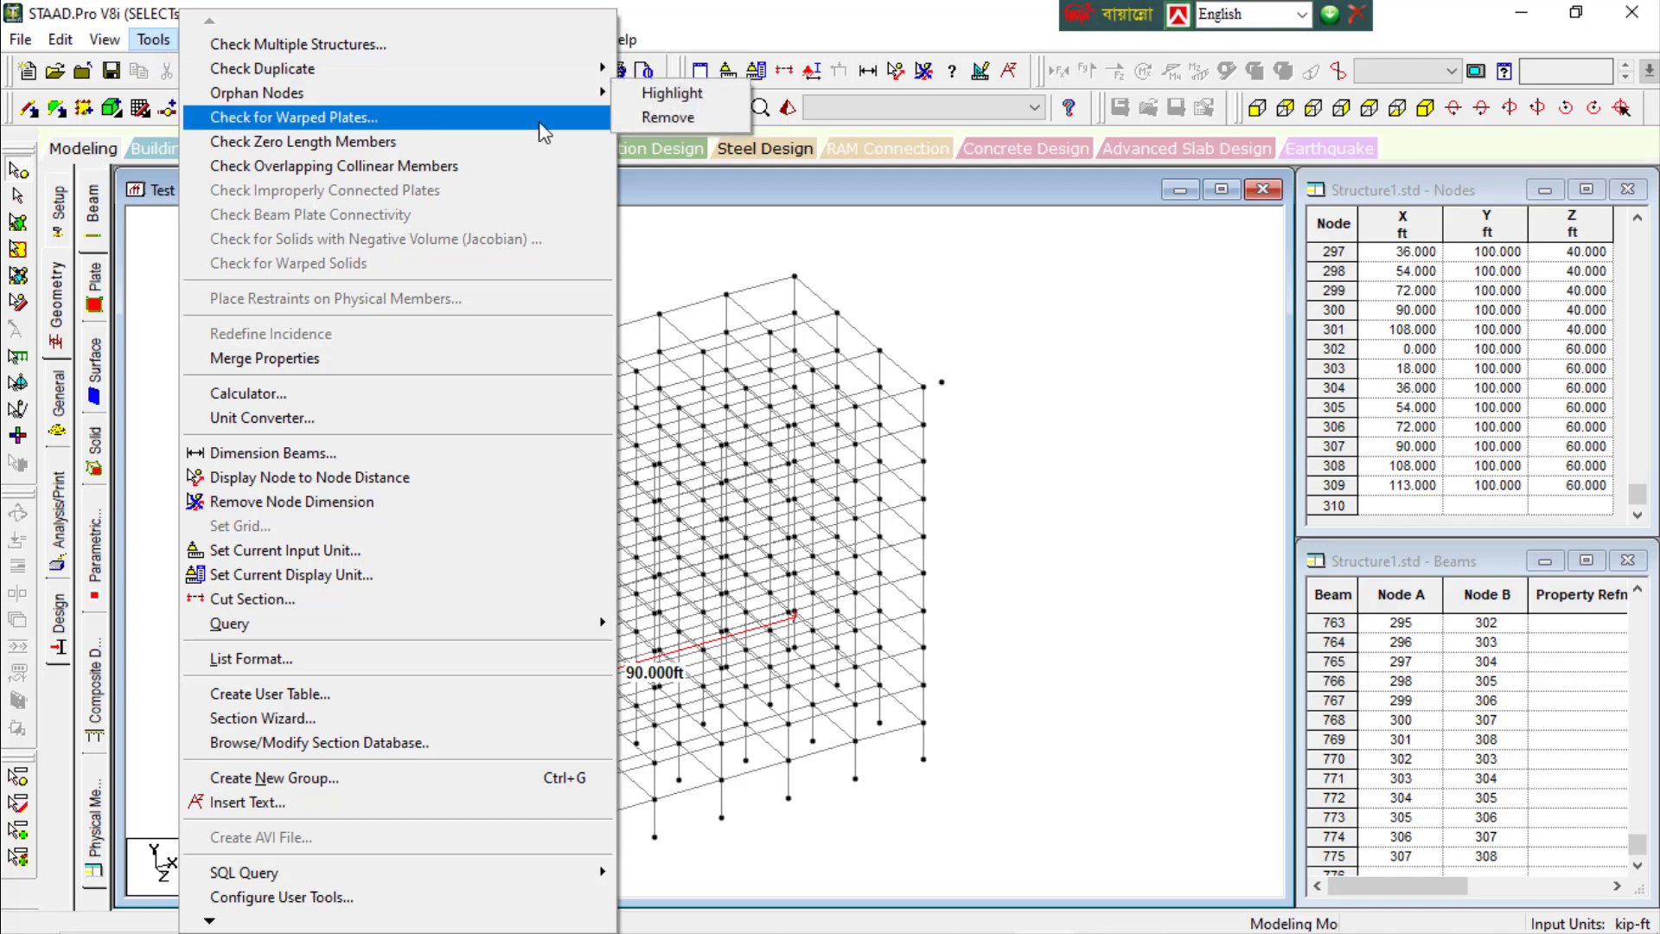
{"action": "mouse_move", "coordinate": [421, 103]}
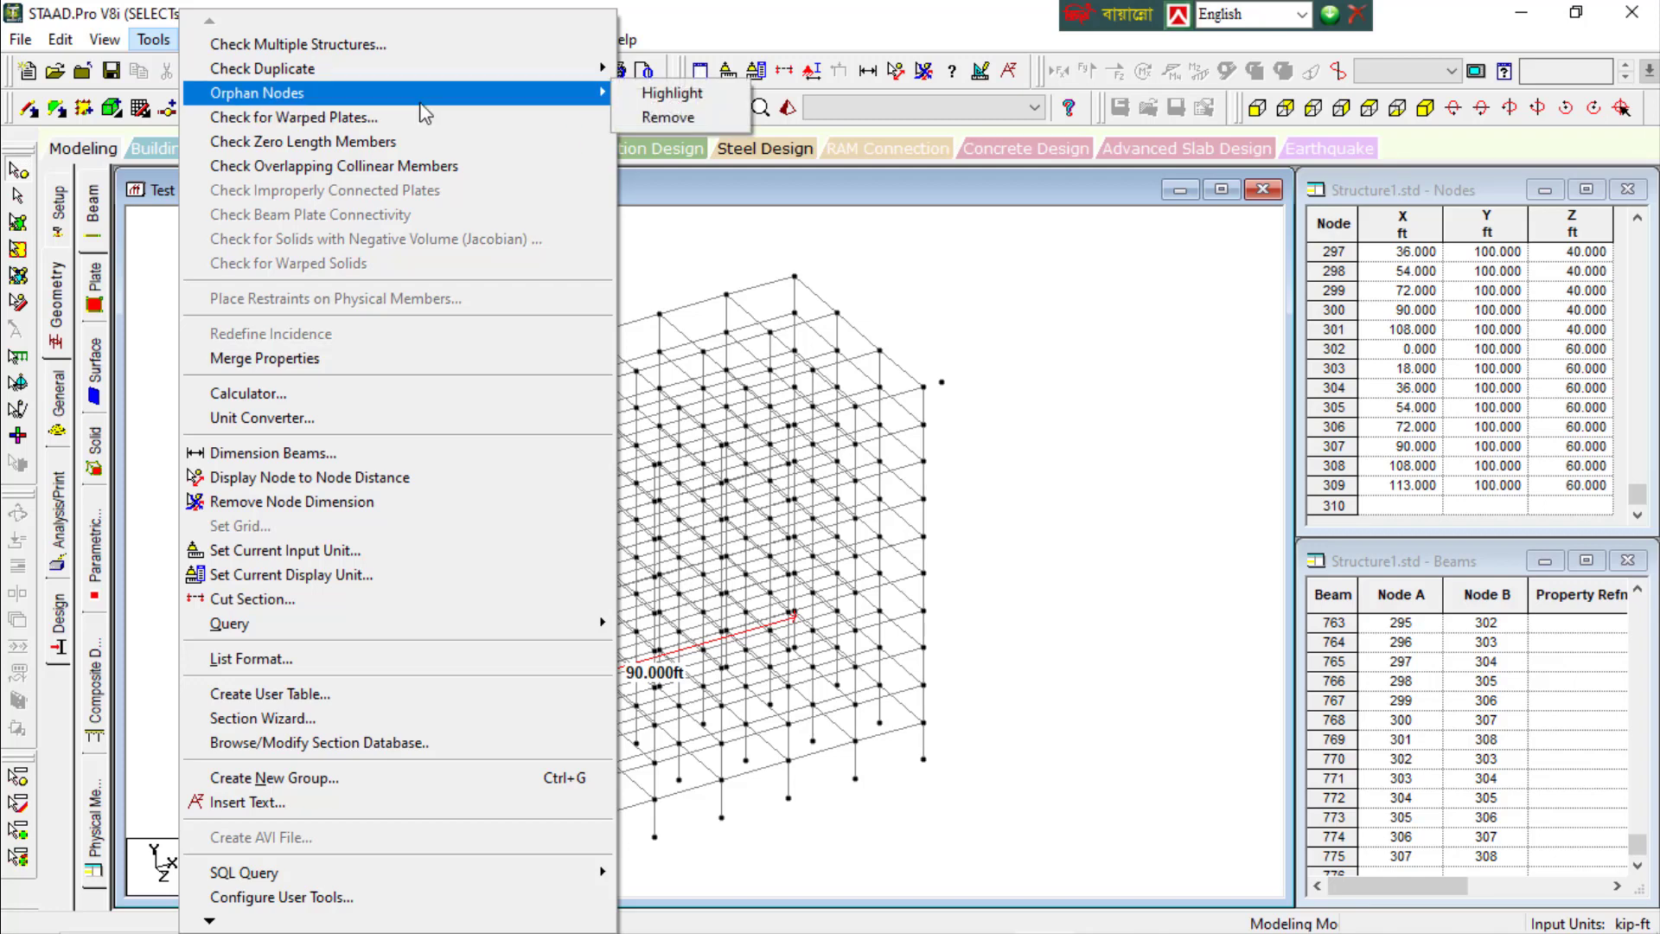
{"action": "left_click", "coordinate": [671, 94]}
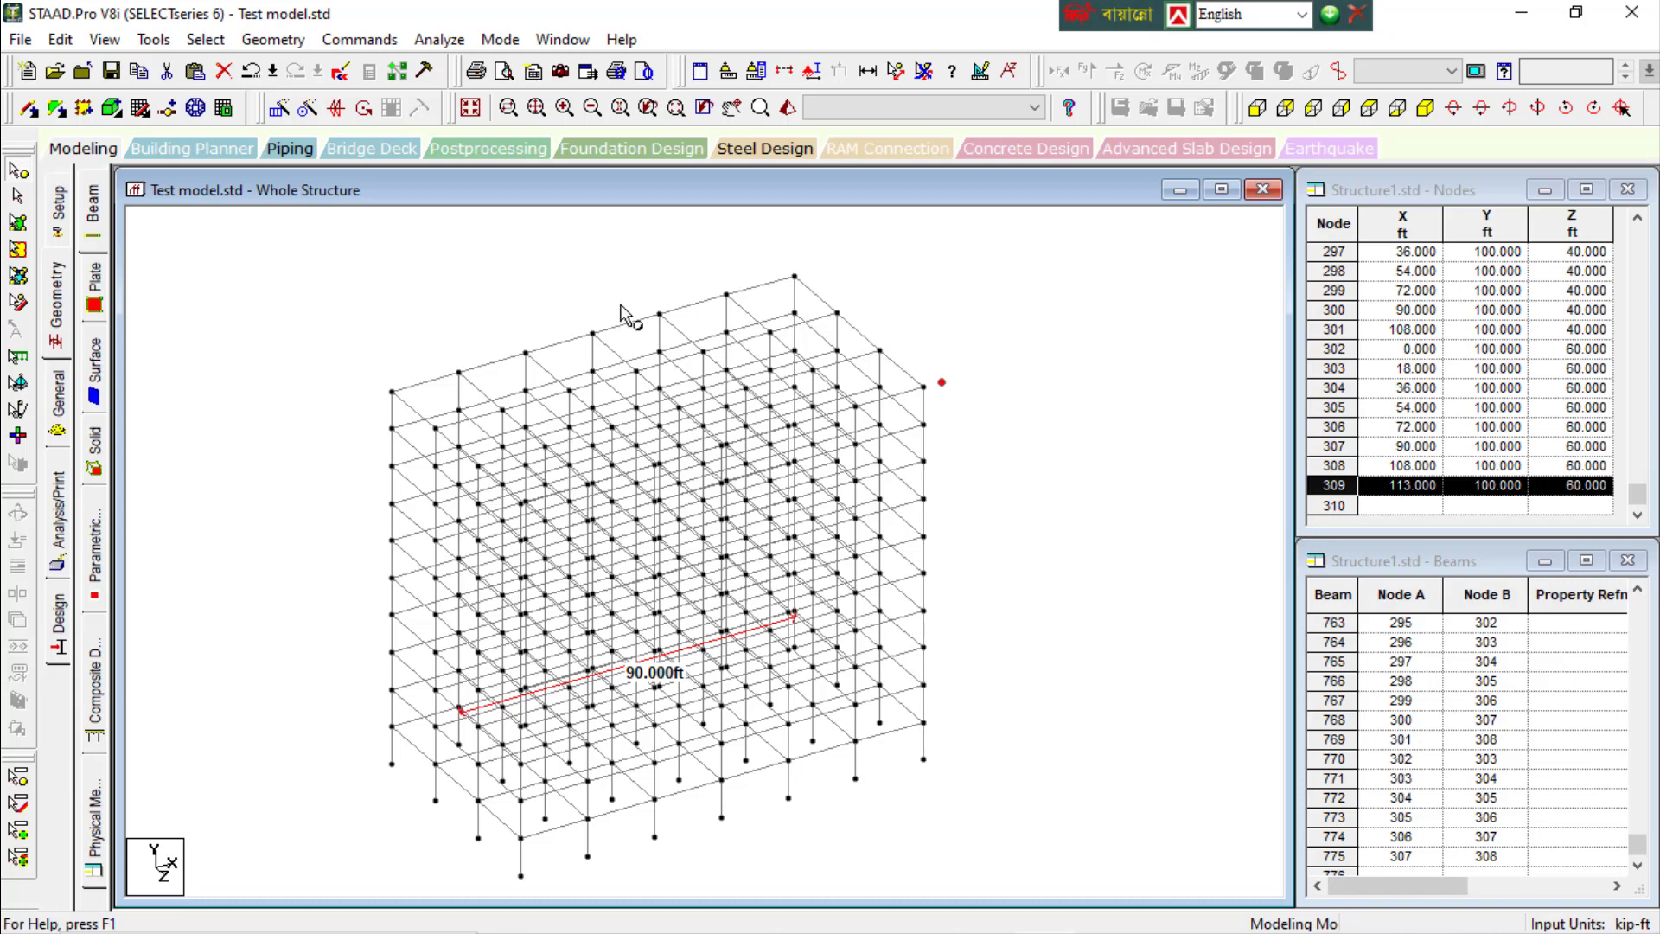
{"action": "left_click", "coordinate": [278, 108]}
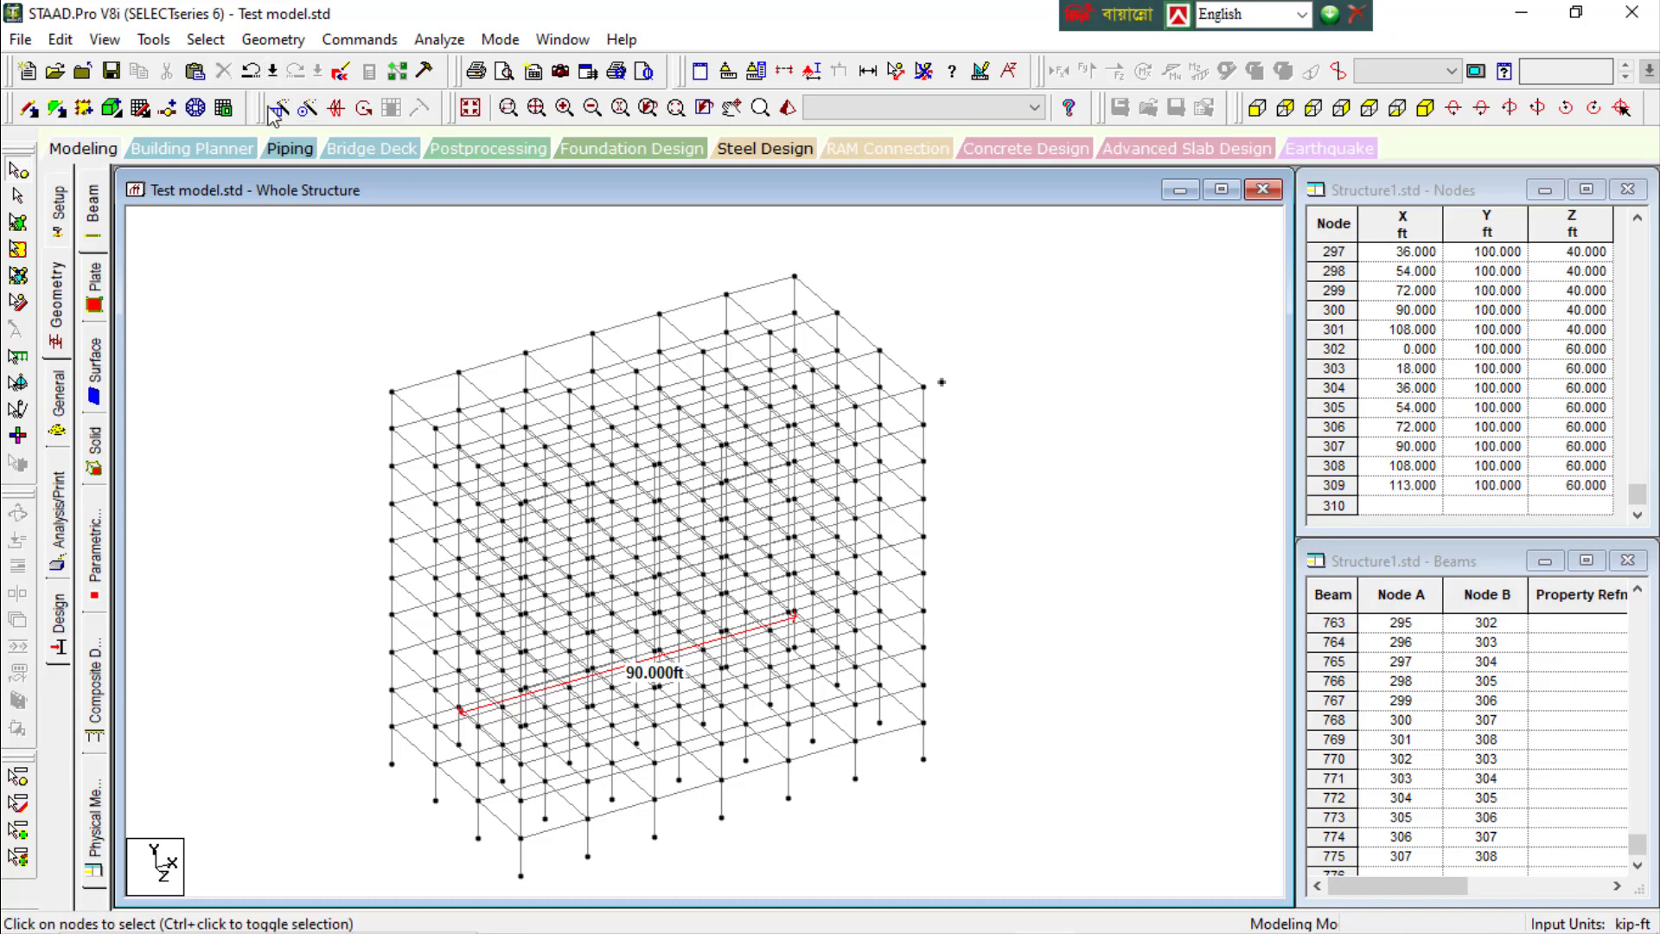
Check the model for zero-length members and close the result message
{"action": "left_click", "coordinate": [153, 39]}
{"action": "mouse_move", "coordinate": [249, 95]}
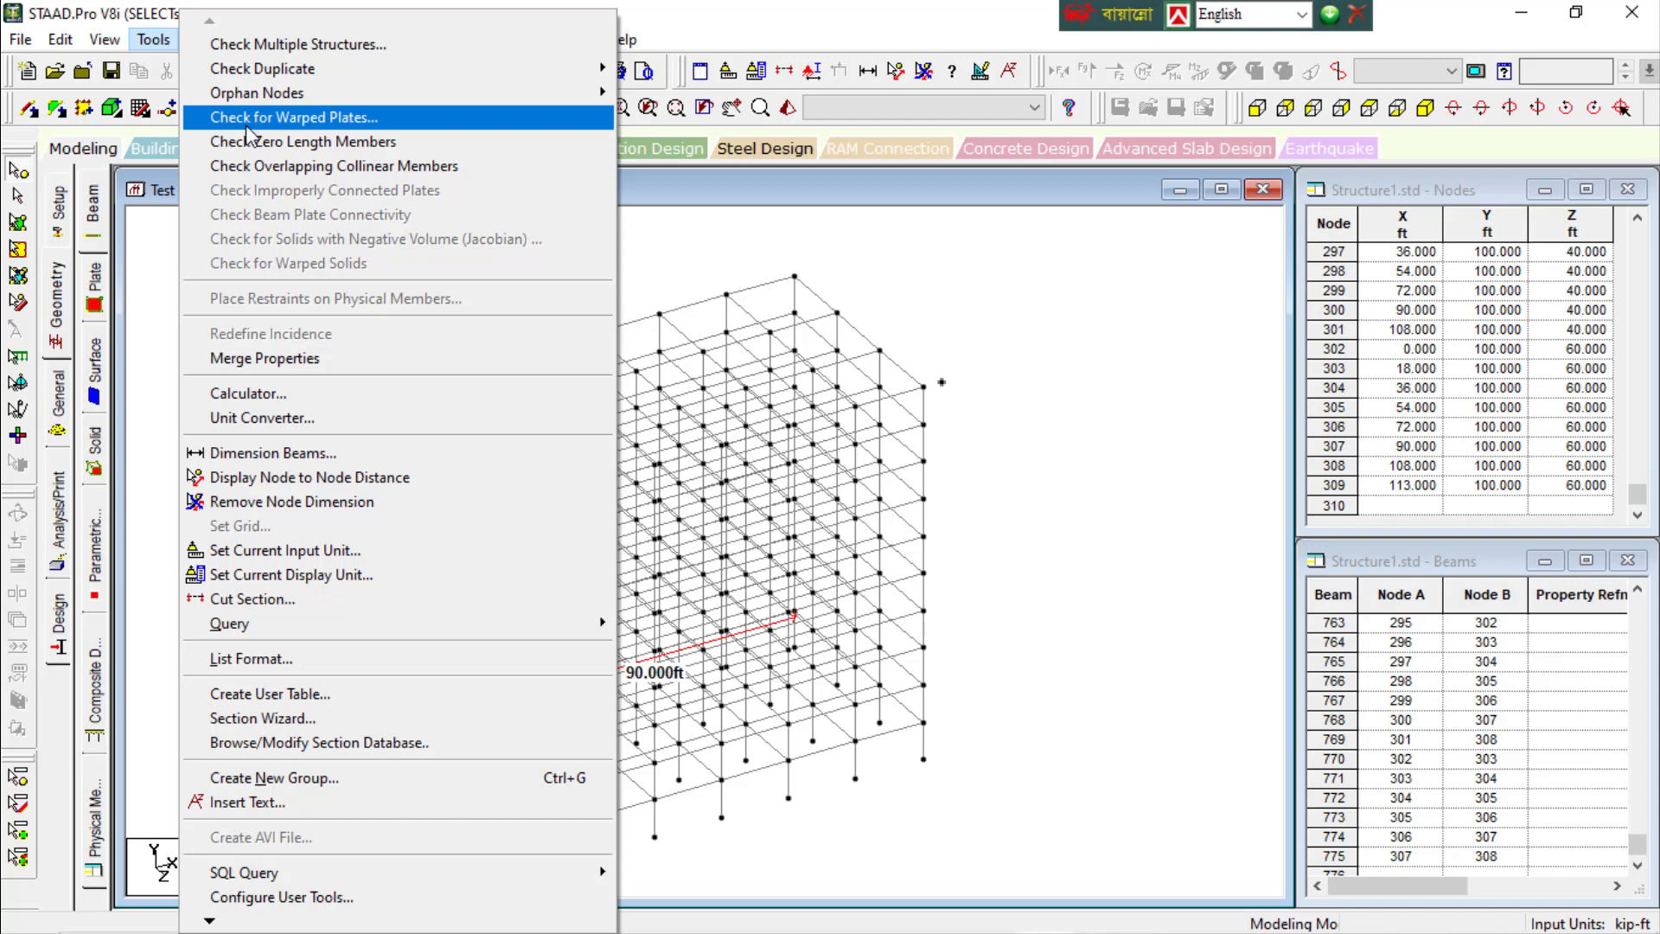
{"action": "left_click", "coordinate": [305, 143]}
{"action": "left_click", "coordinate": [729, 520]}
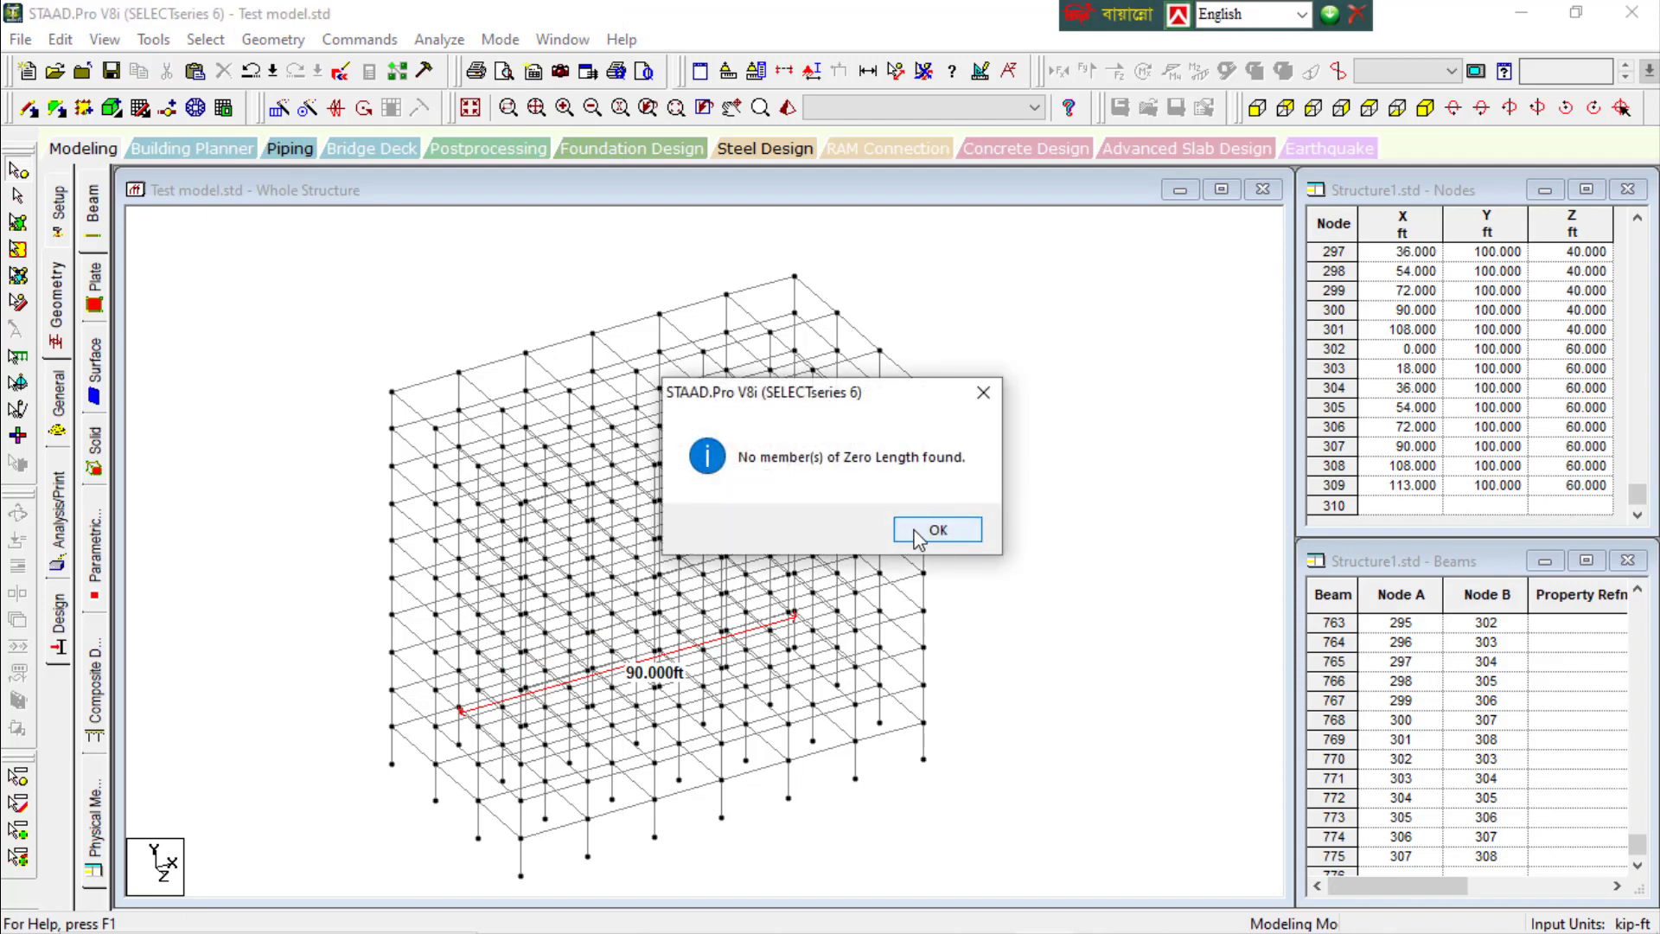
{"action": "left_click", "coordinate": [918, 532]}
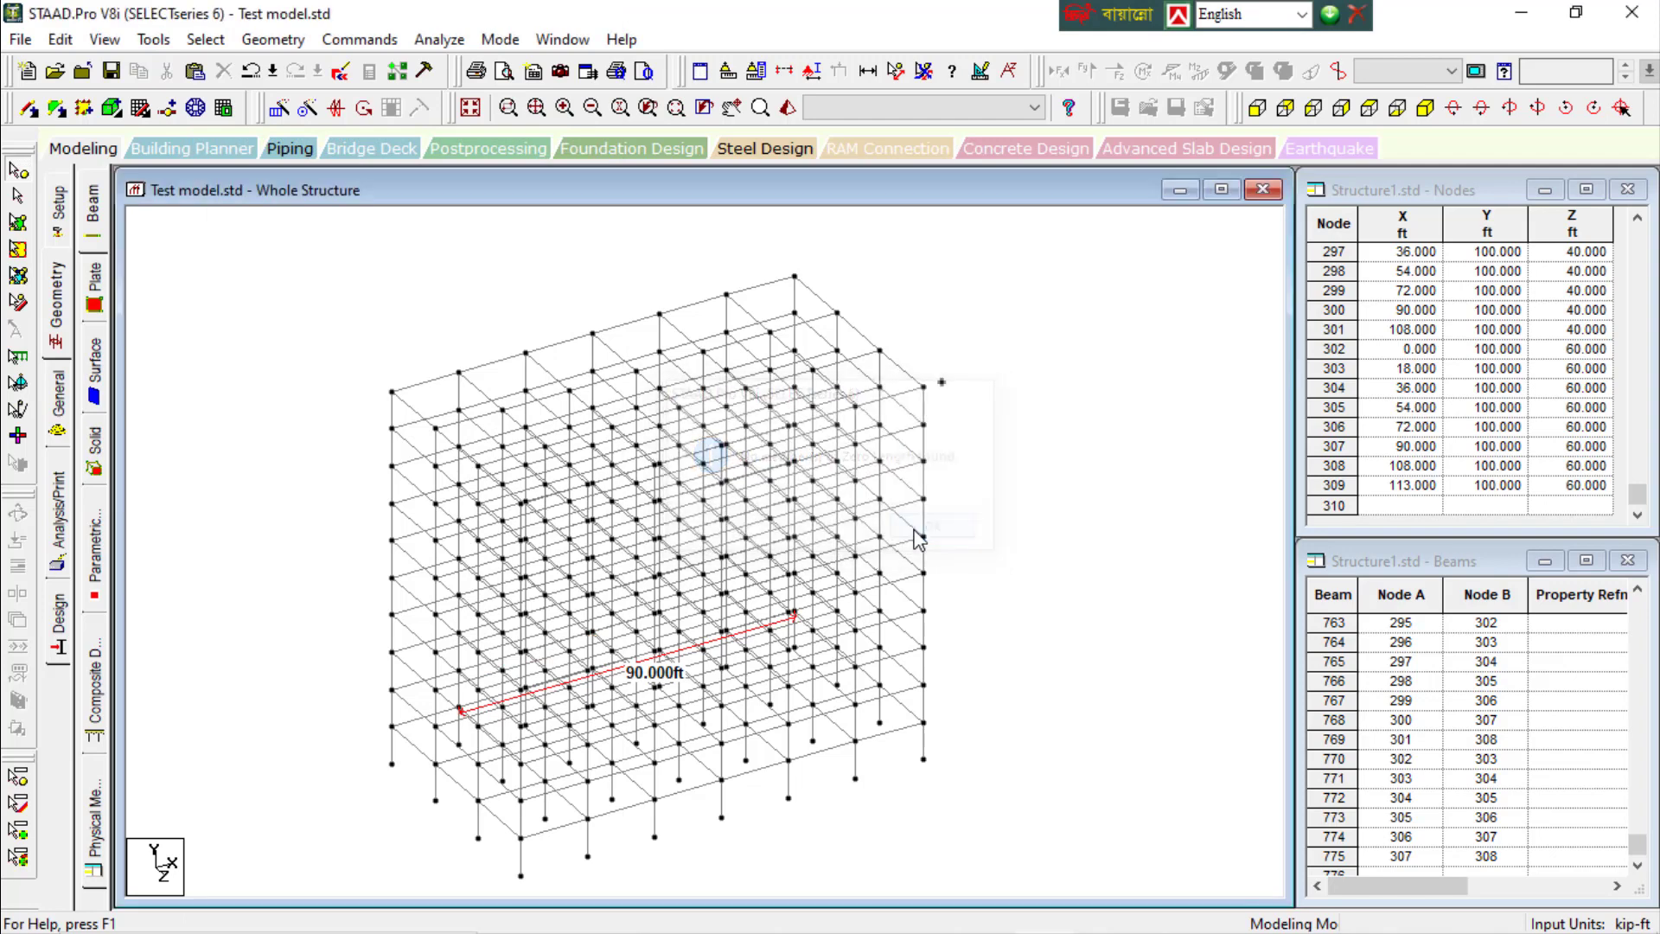
Select the detached node beside the frame's top corner to locate it in the node table, and clear the selection
{"action": "left_click", "coordinate": [944, 385]}
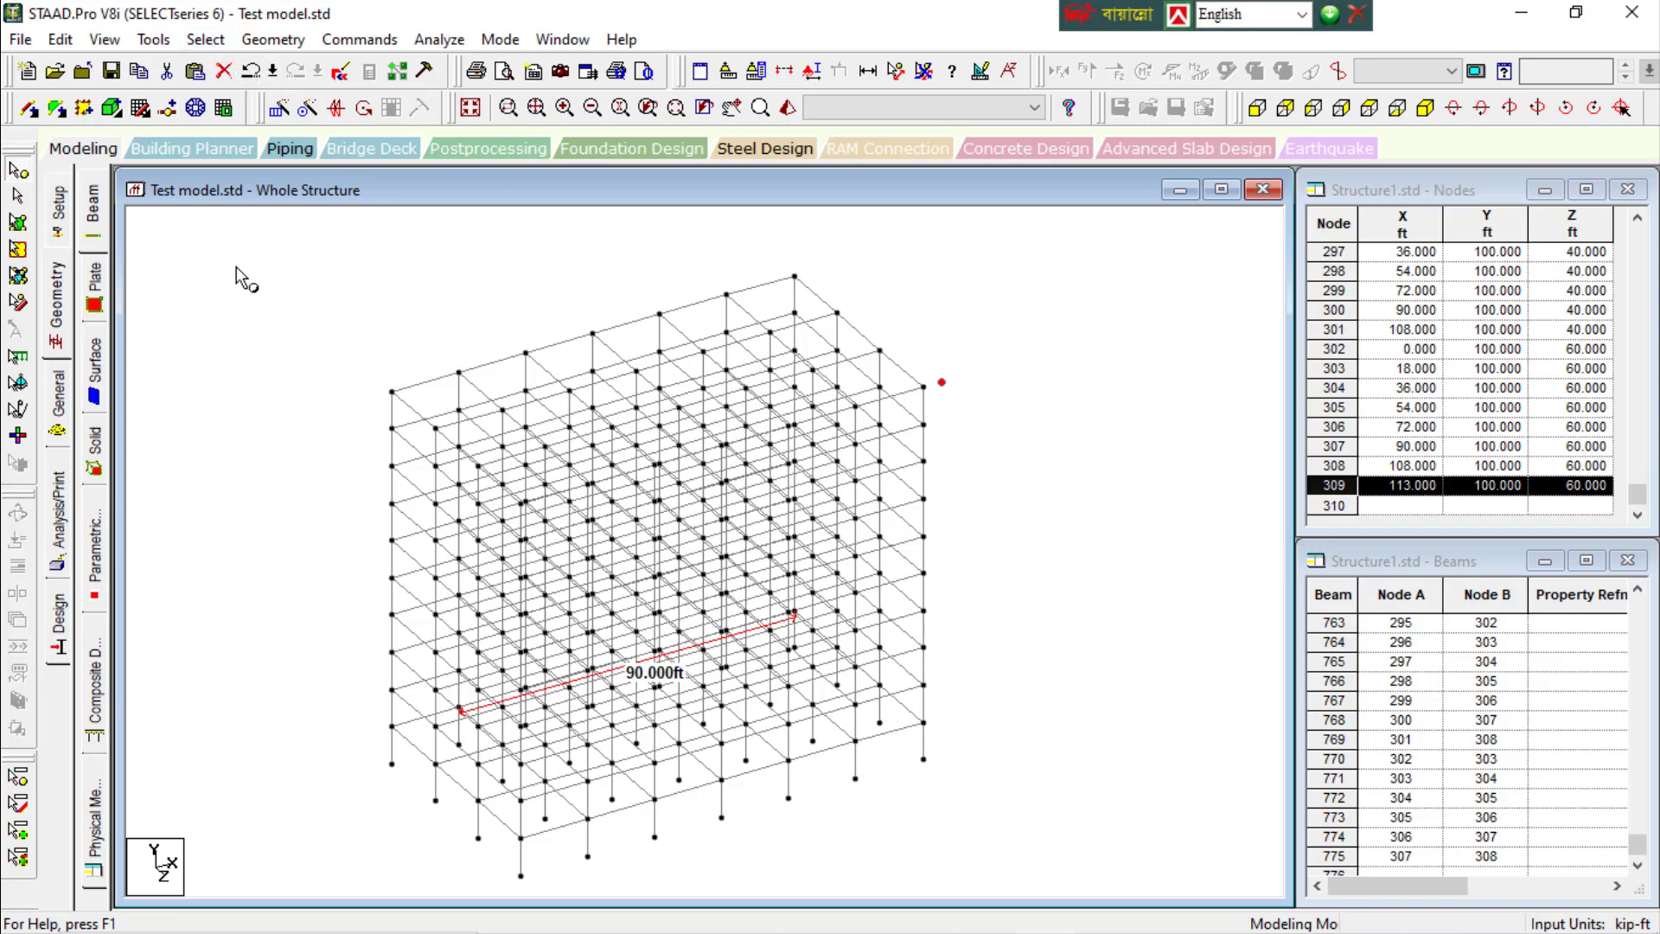
{"action": "left_click", "coordinate": [231, 223]}
{"action": "left_click", "coordinate": [154, 39]}
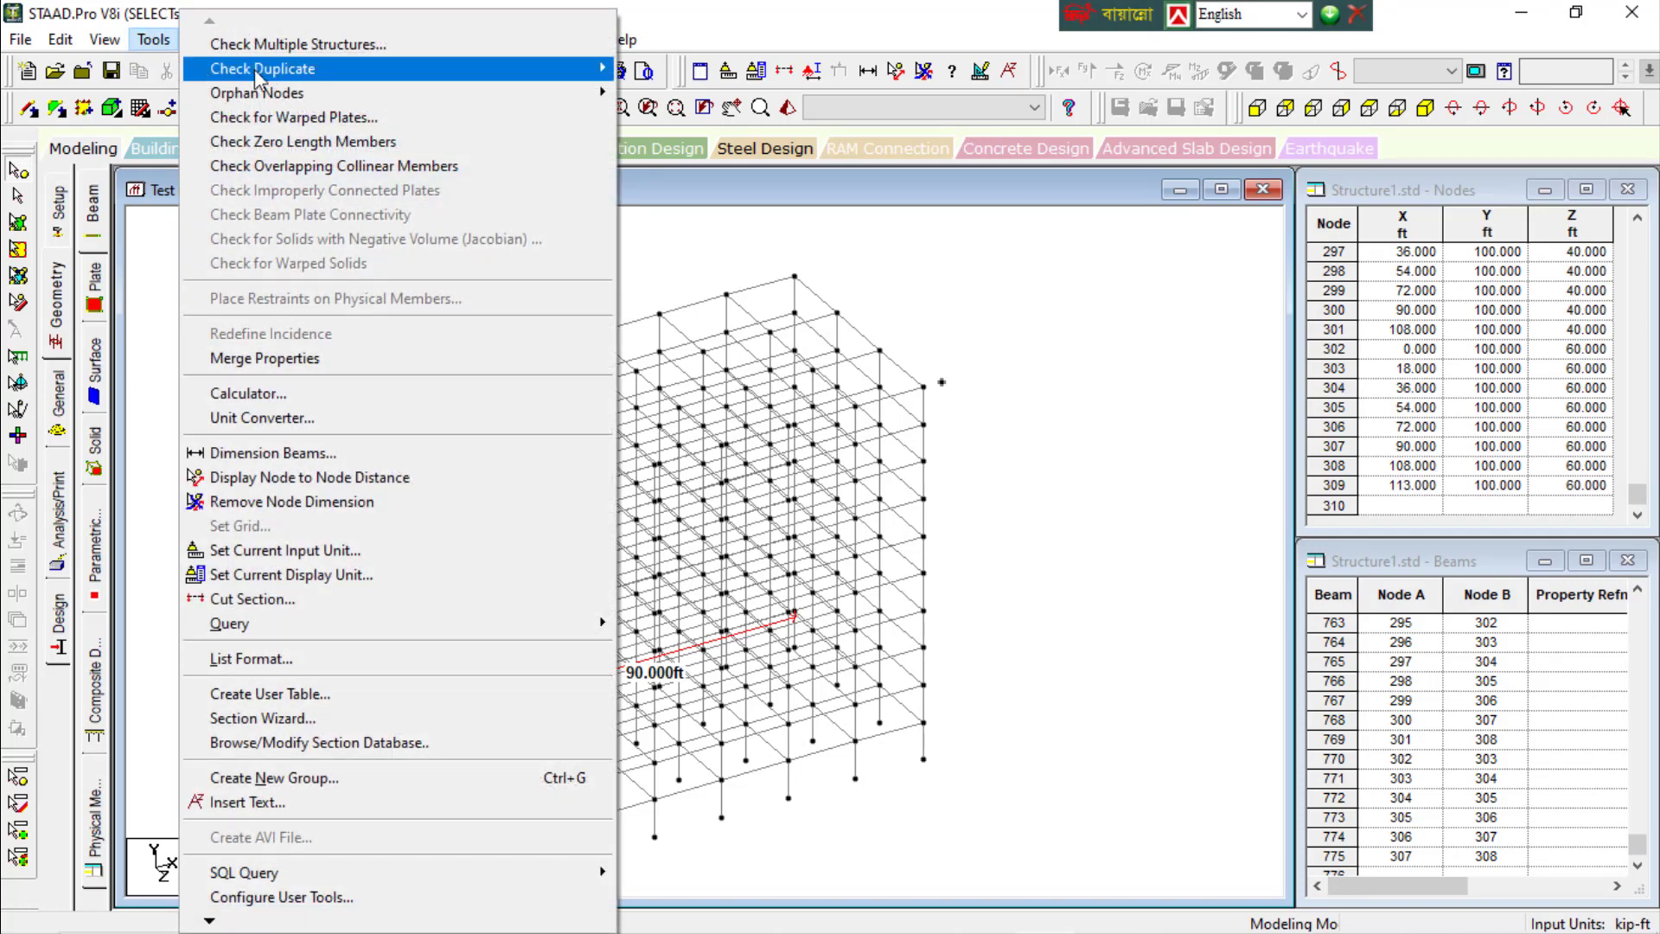
{"action": "mouse_move", "coordinate": [303, 76]}
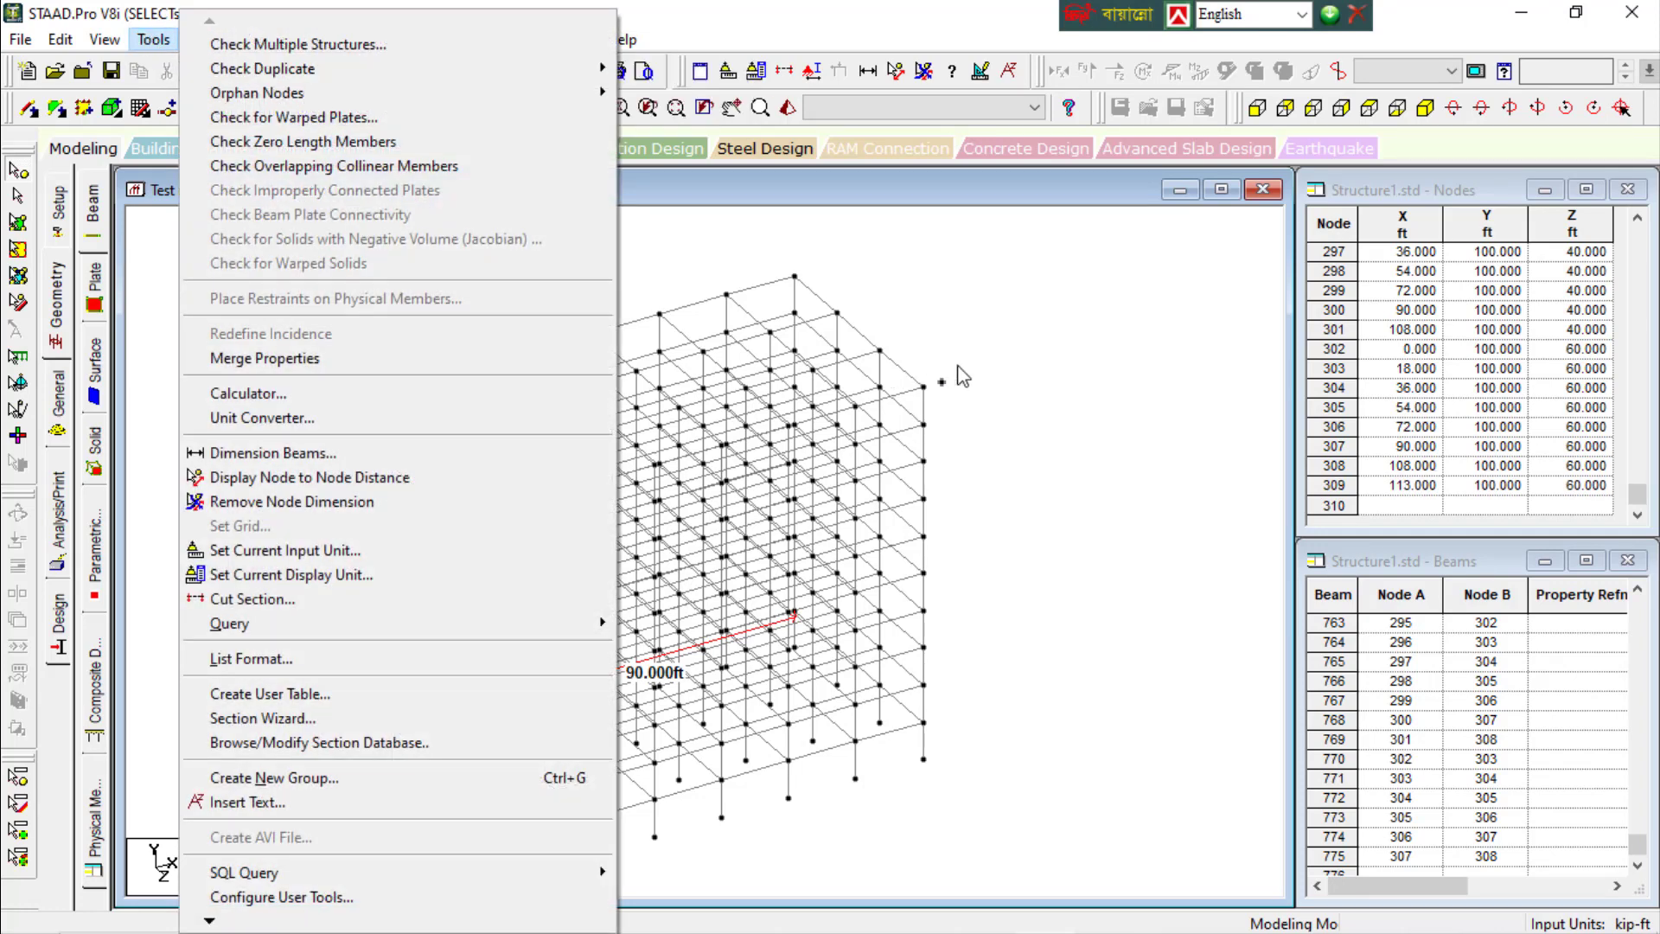
{"action": "left_click", "coordinate": [989, 376]}
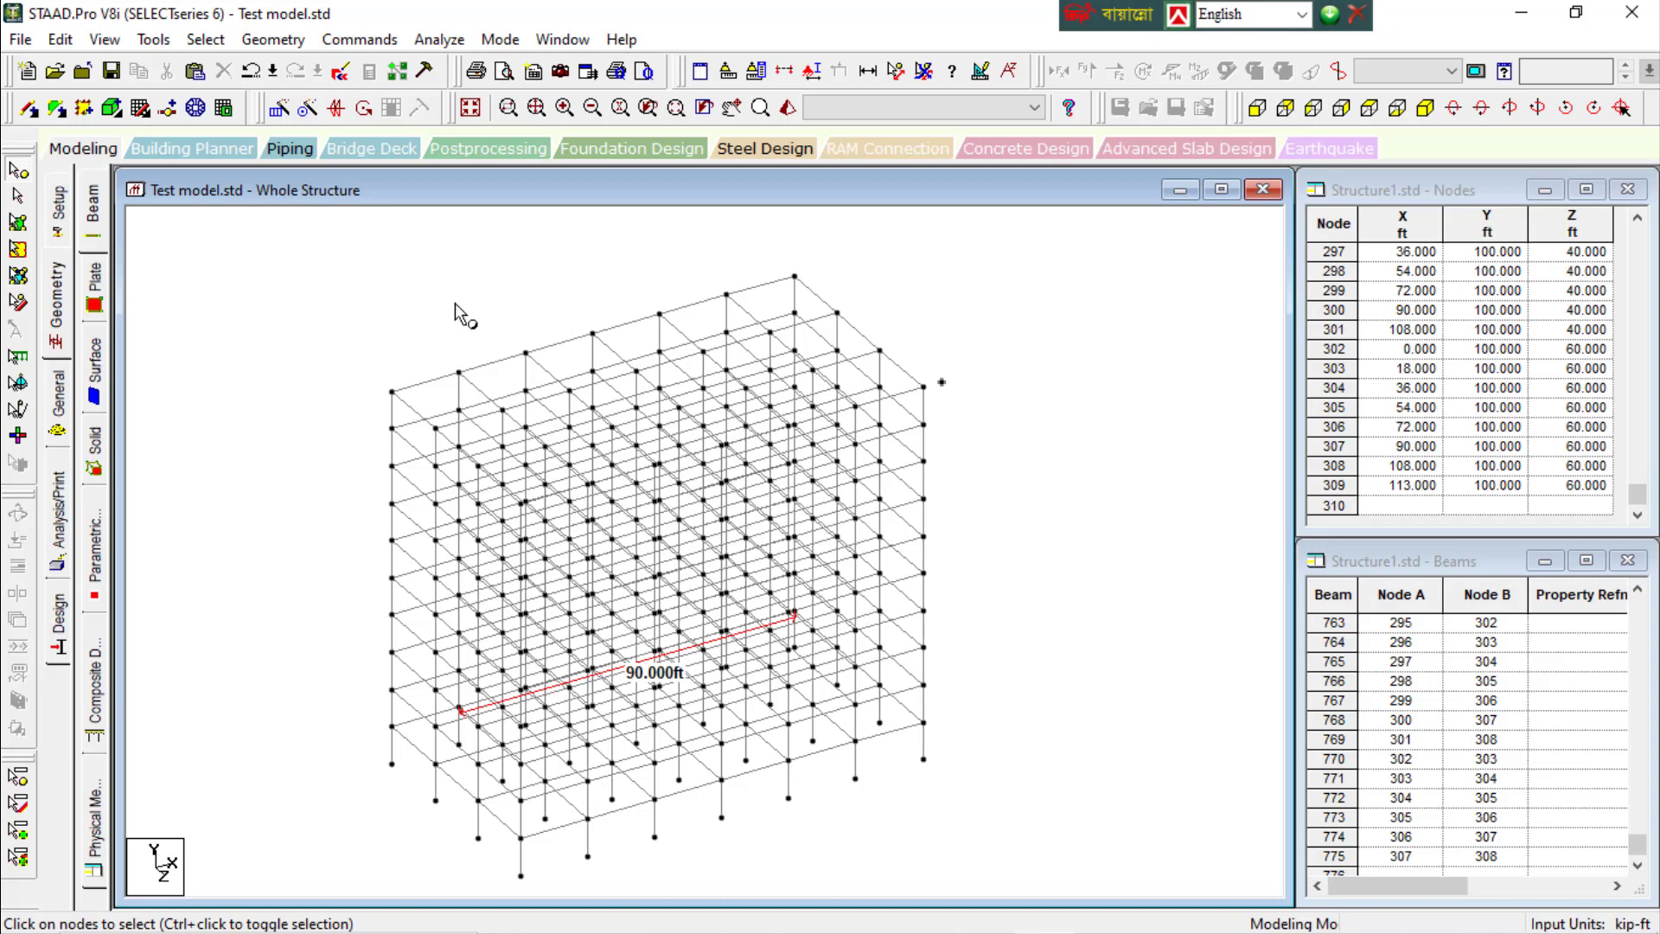
{"action": "left_click", "coordinate": [152, 39]}
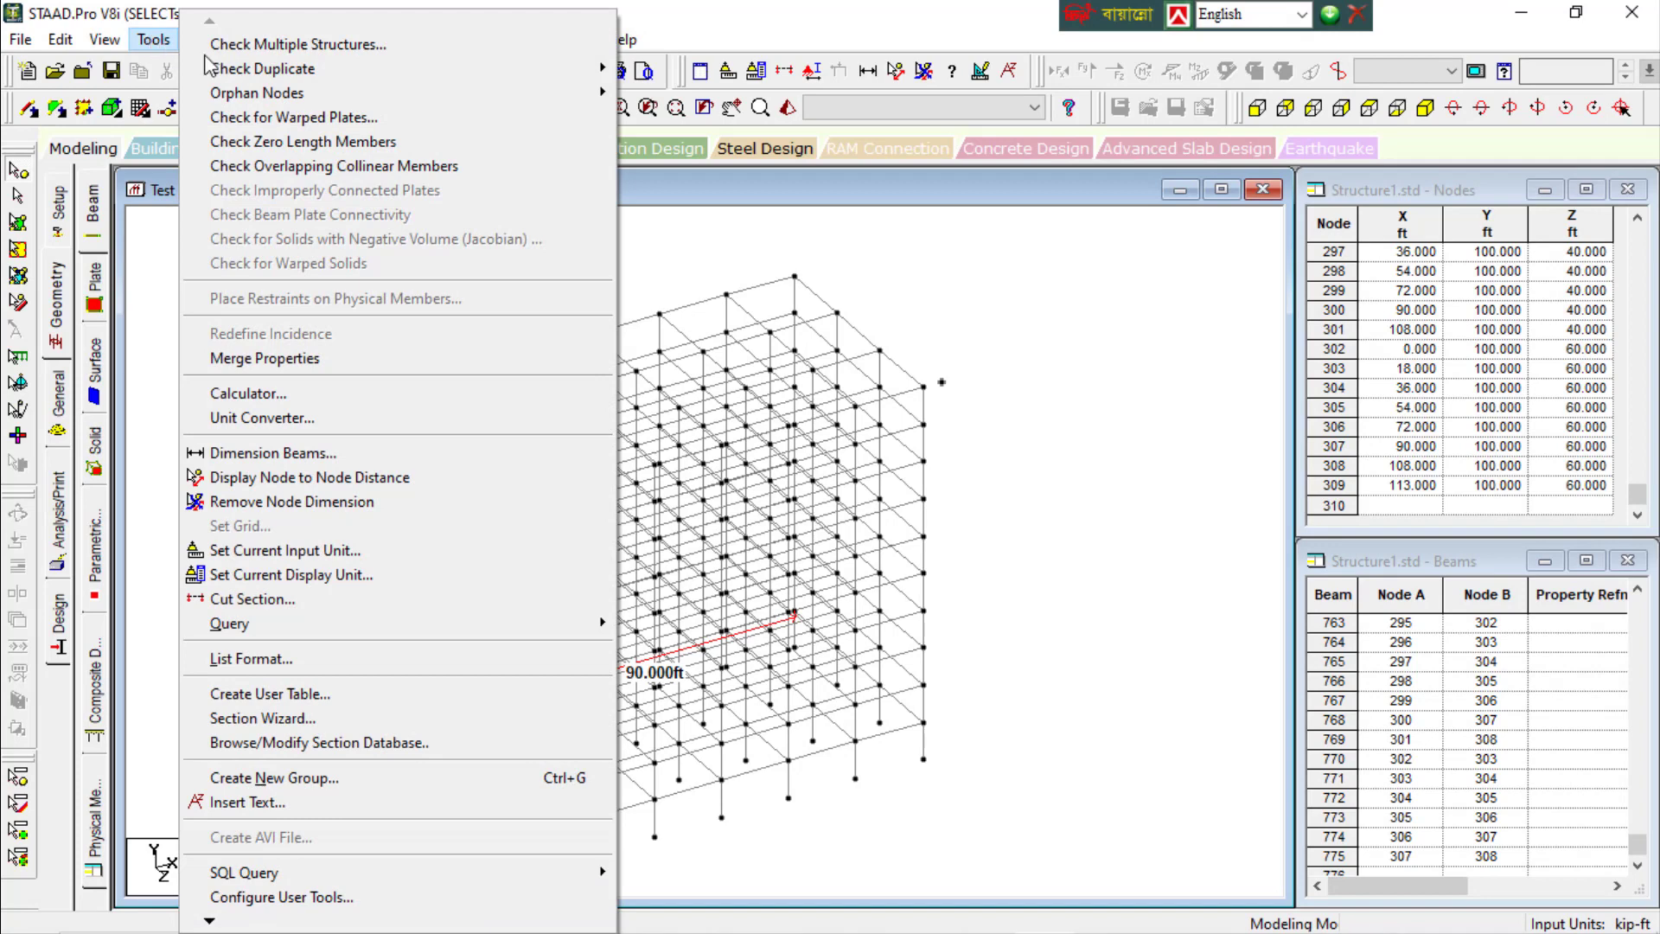
{"action": "mouse_move", "coordinate": [268, 94]}
{"action": "mouse_move", "coordinate": [485, 69]}
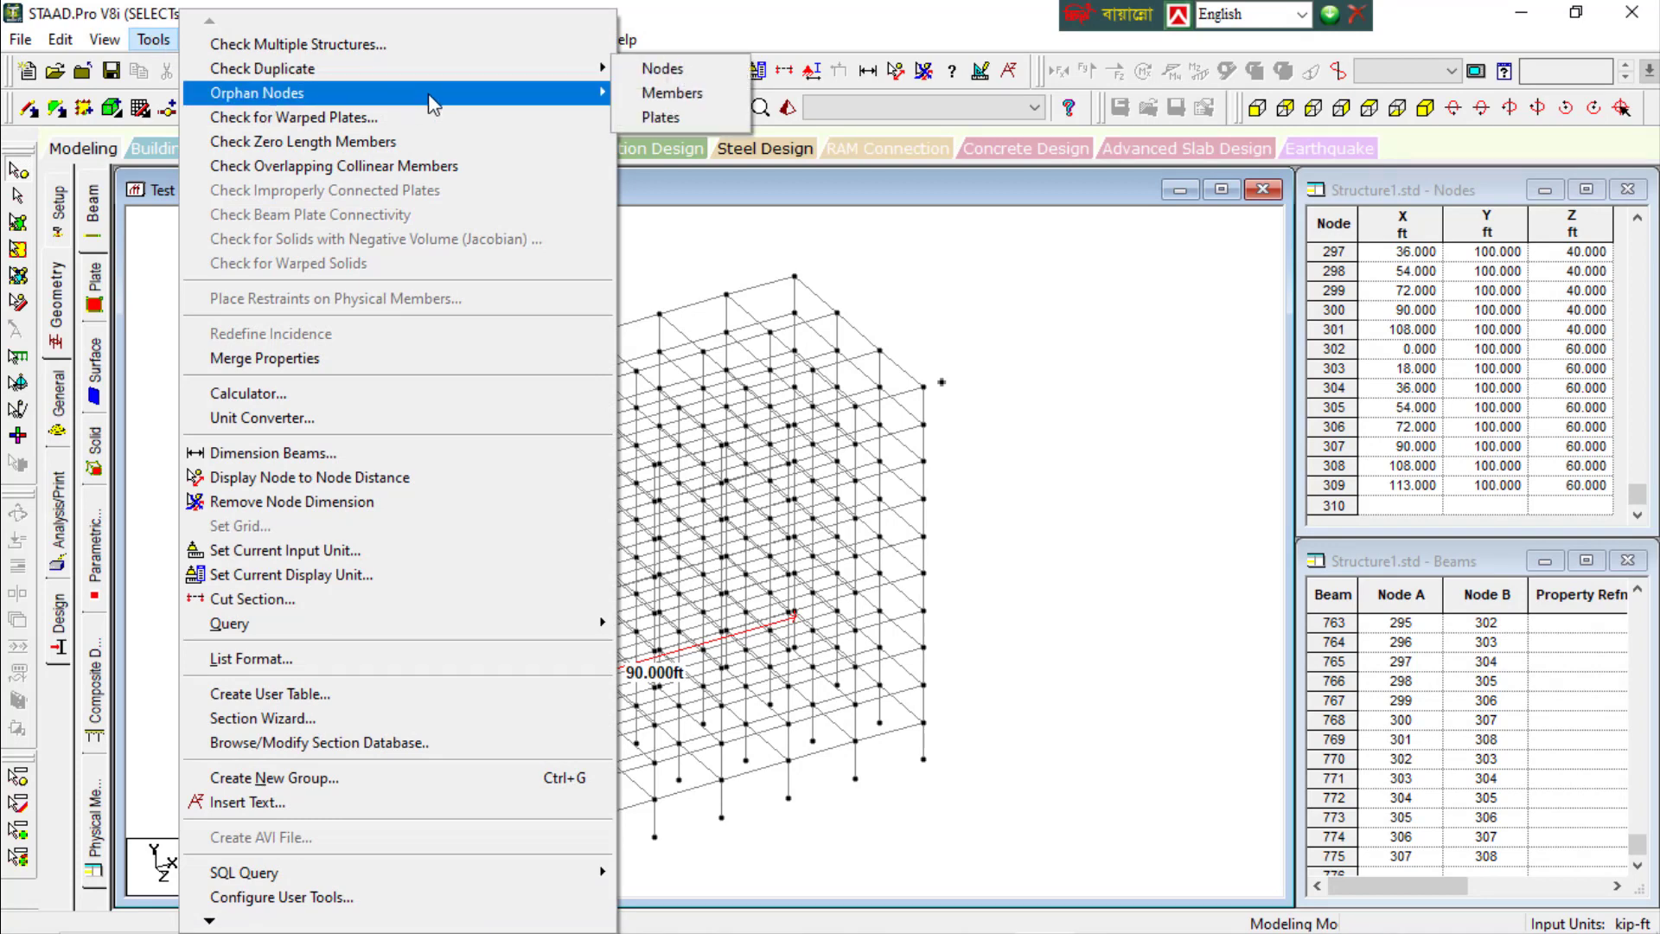
{"action": "left_click", "coordinate": [659, 76]}
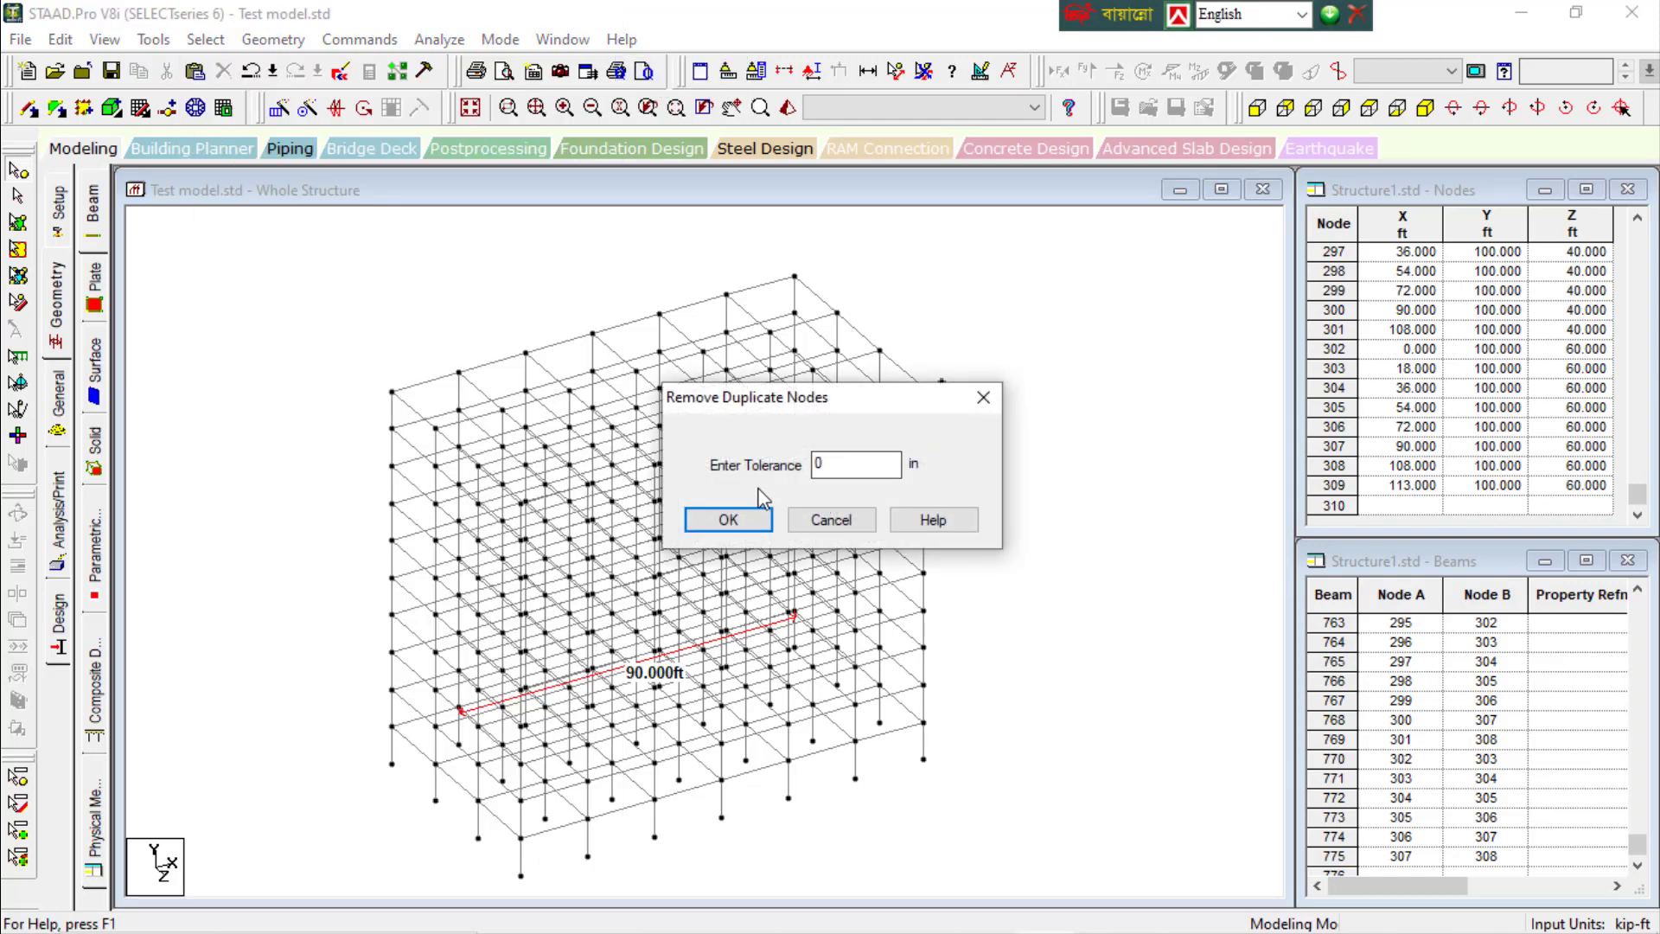
{"action": "left_click", "coordinate": [822, 465]}
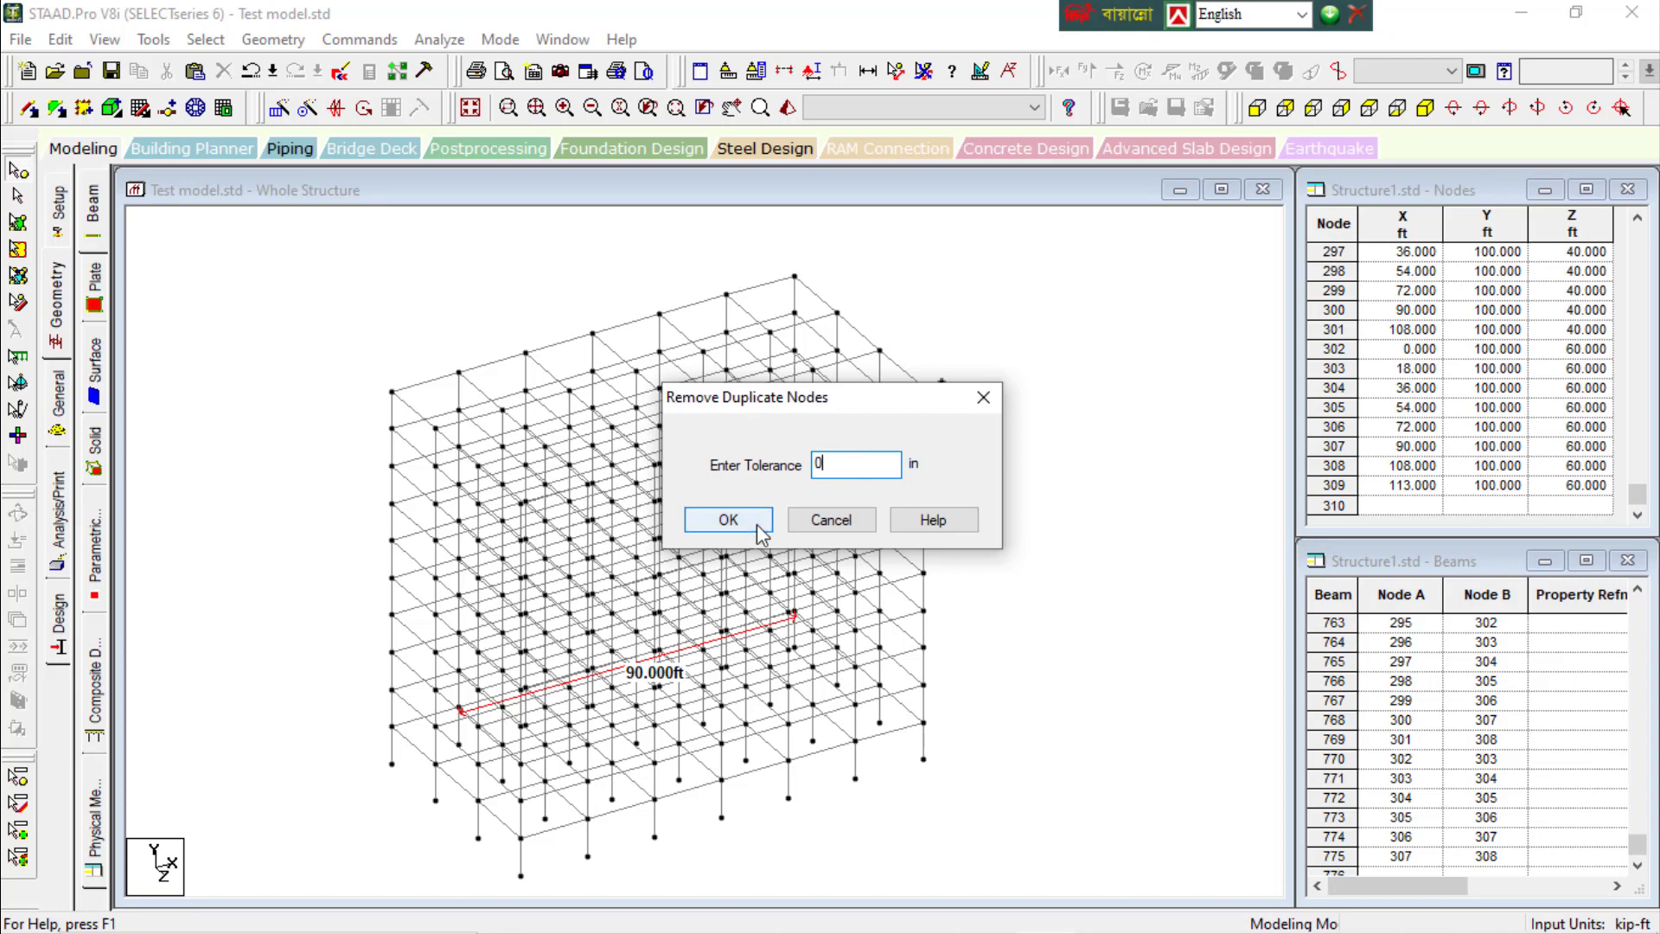
{"action": "left_click_drag", "start_coordinate": [837, 465], "coordinate": [813, 464]}
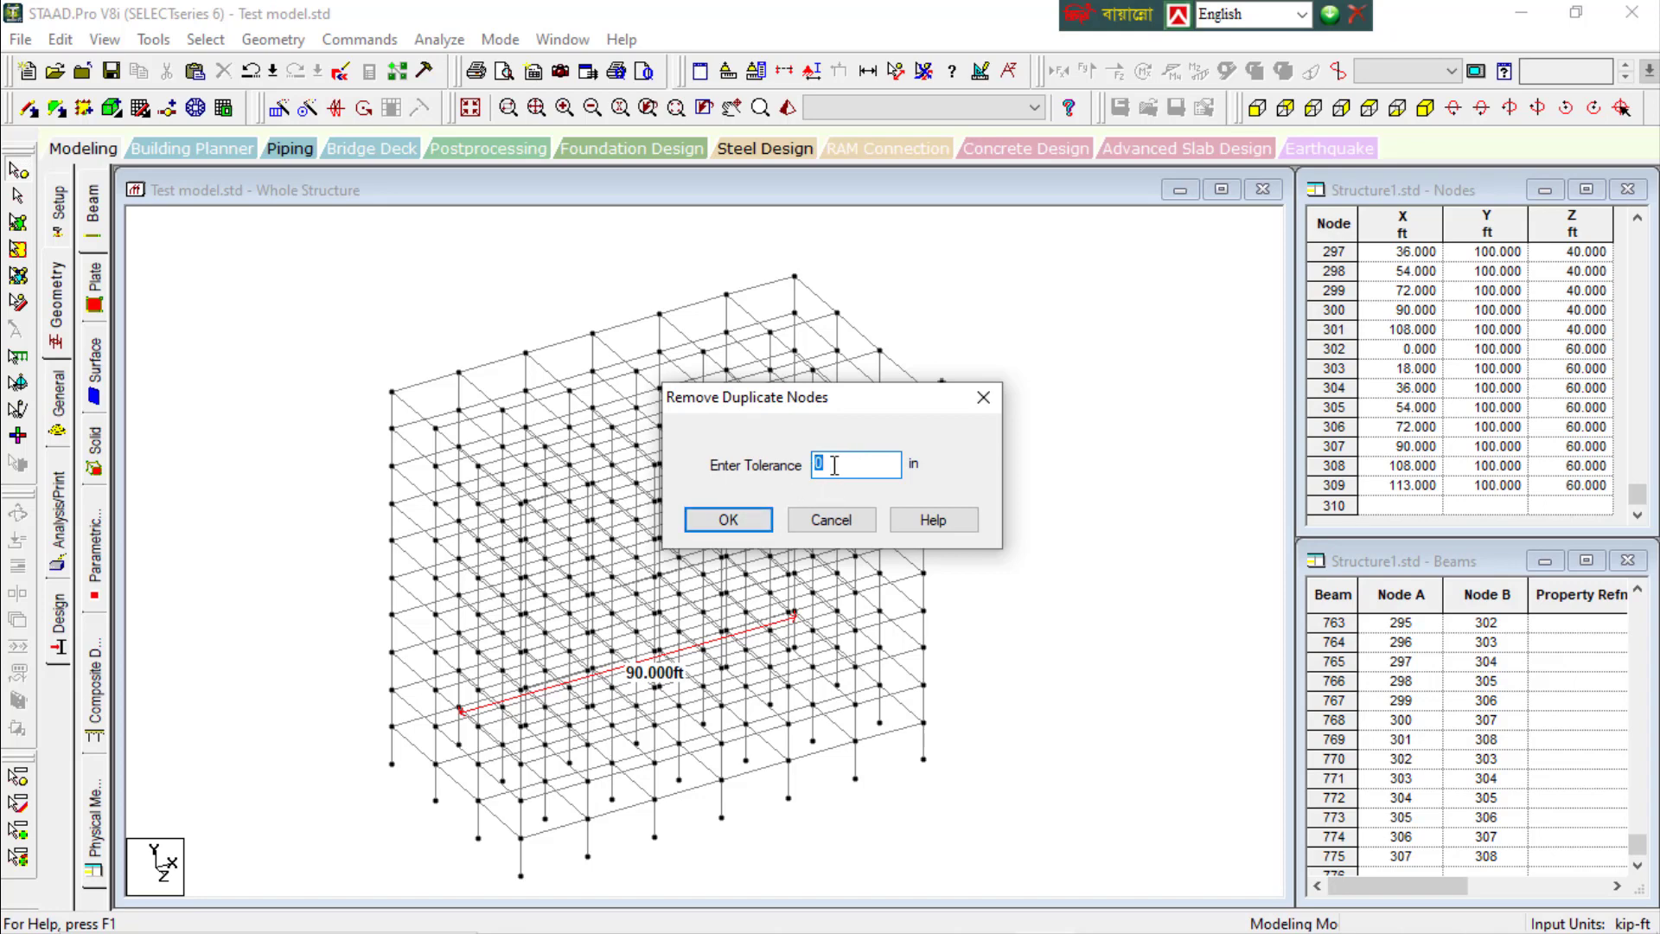
{"action": "left_click", "coordinate": [830, 519]}
Check the model for duplicate members and duplicate plates, closing each result message
{"action": "left_click", "coordinate": [153, 39]}
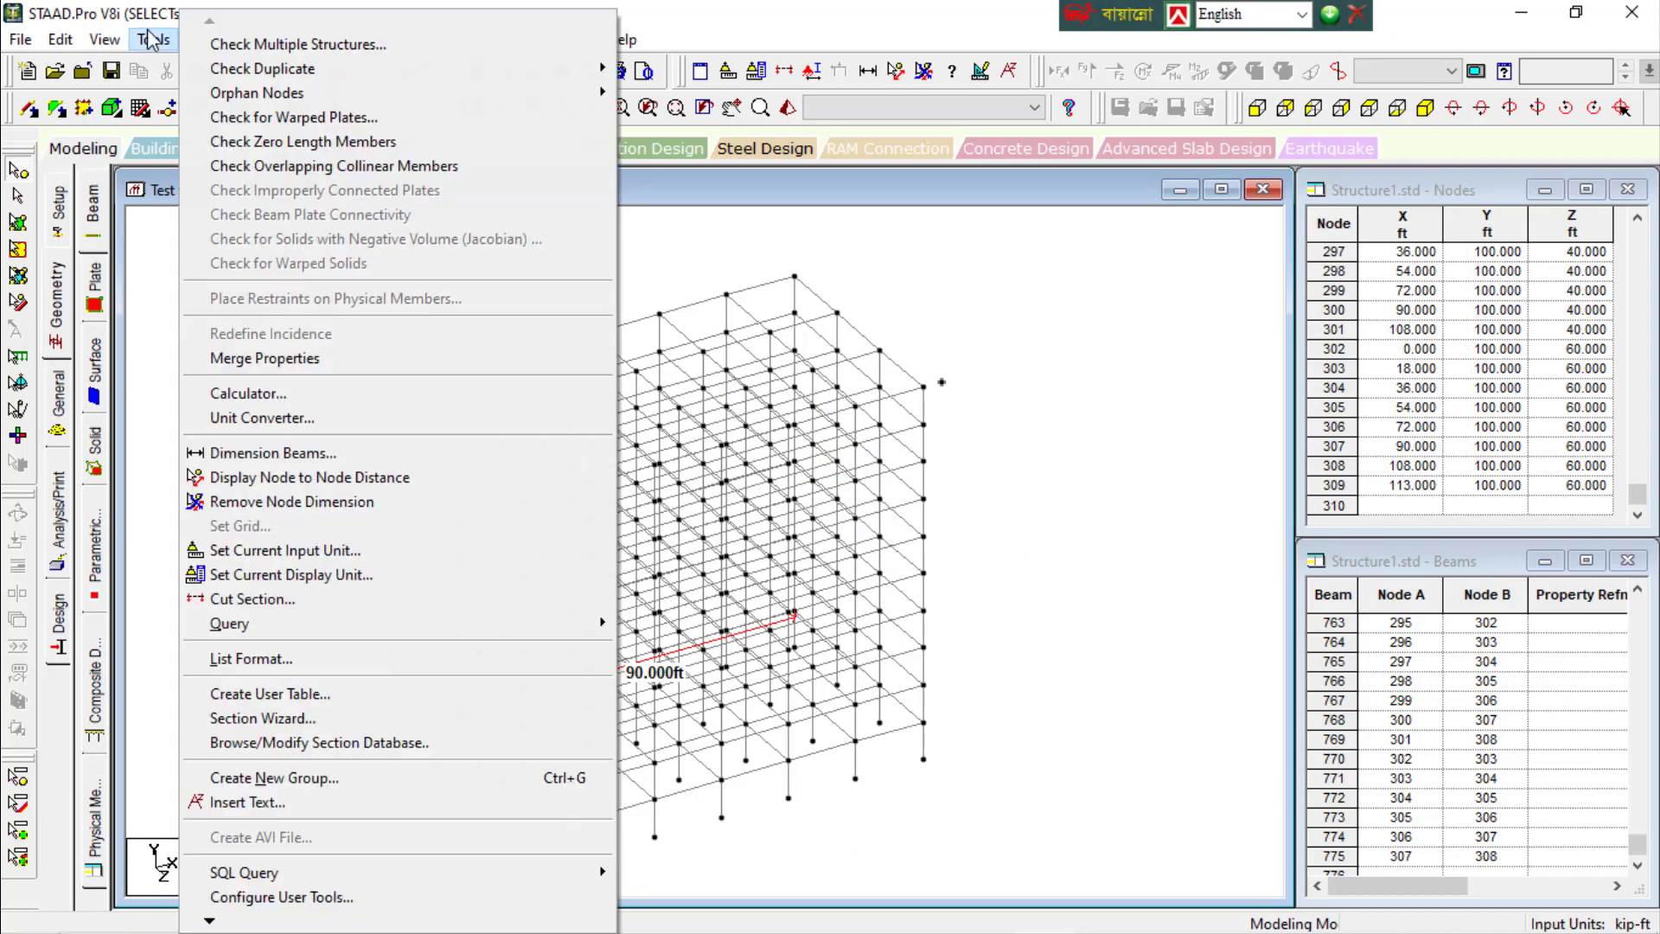
{"action": "mouse_move", "coordinate": [368, 101]}
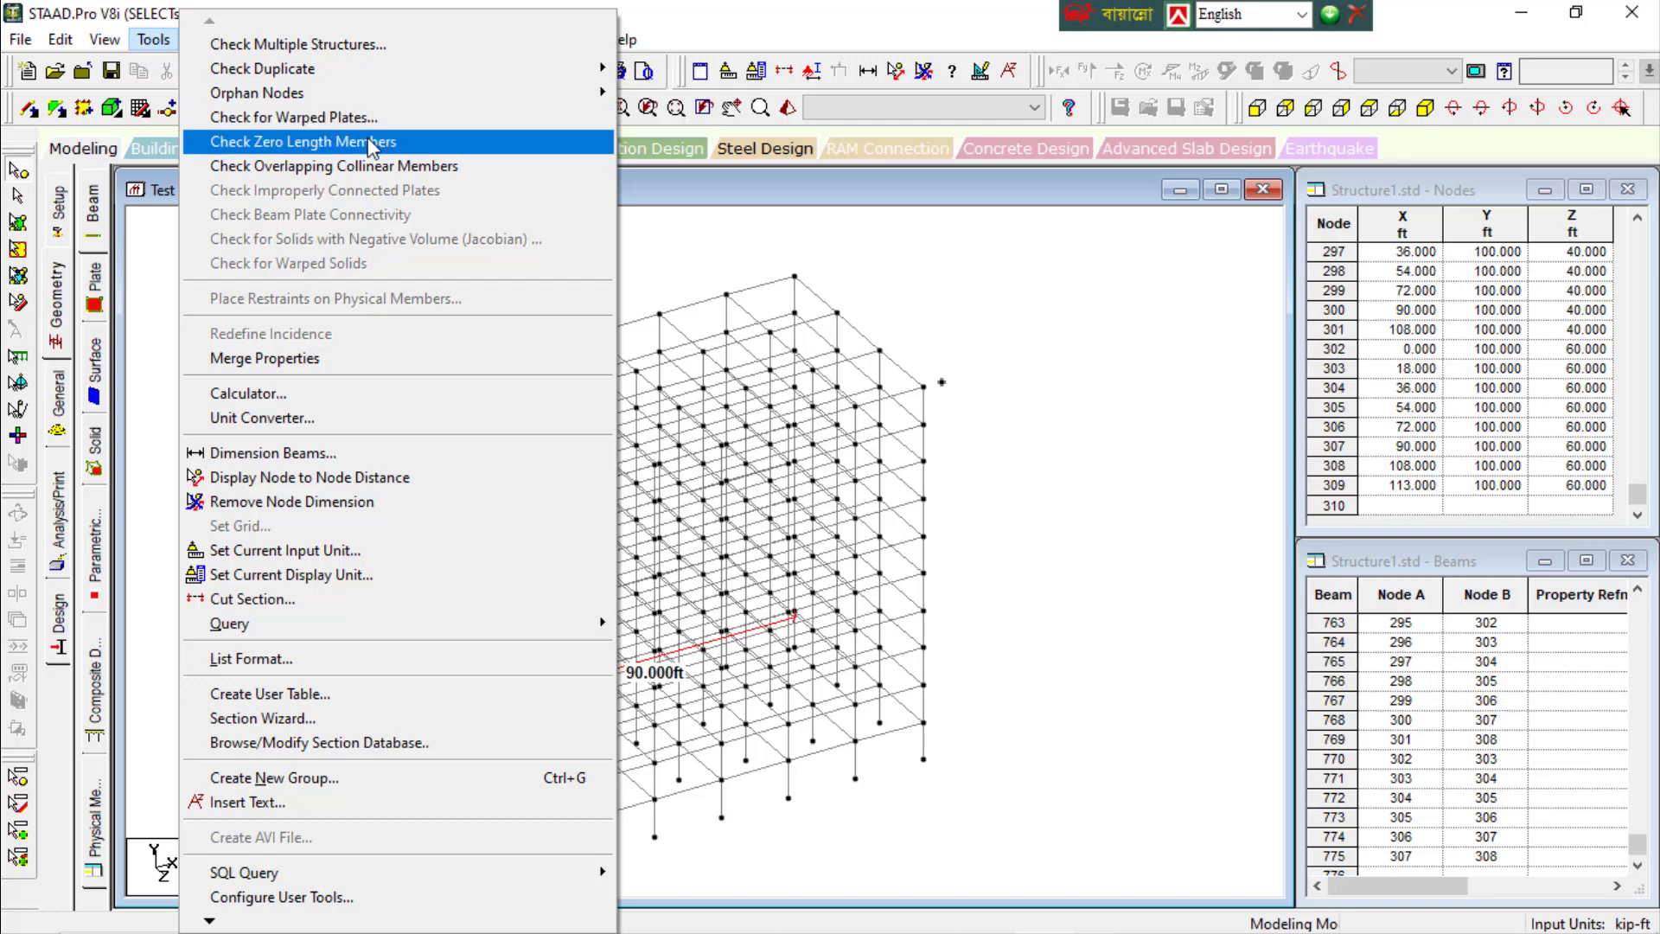
{"action": "mouse_move", "coordinate": [363, 71]}
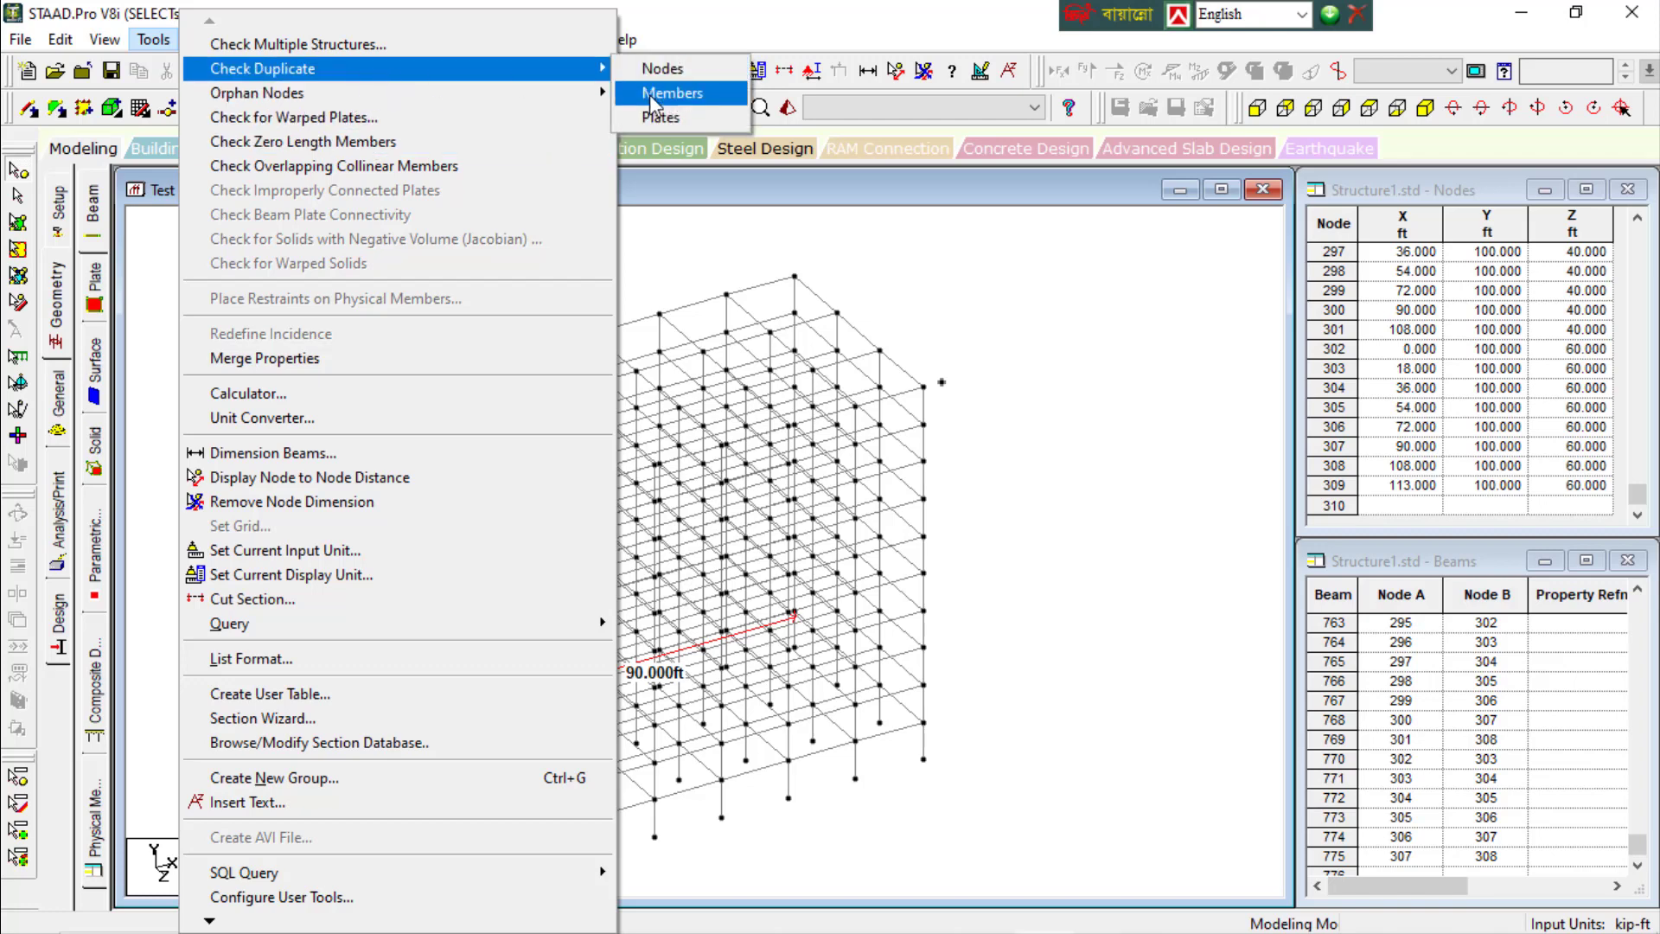
{"action": "left_click", "coordinate": [655, 94]}
{"action": "left_click", "coordinate": [909, 529]}
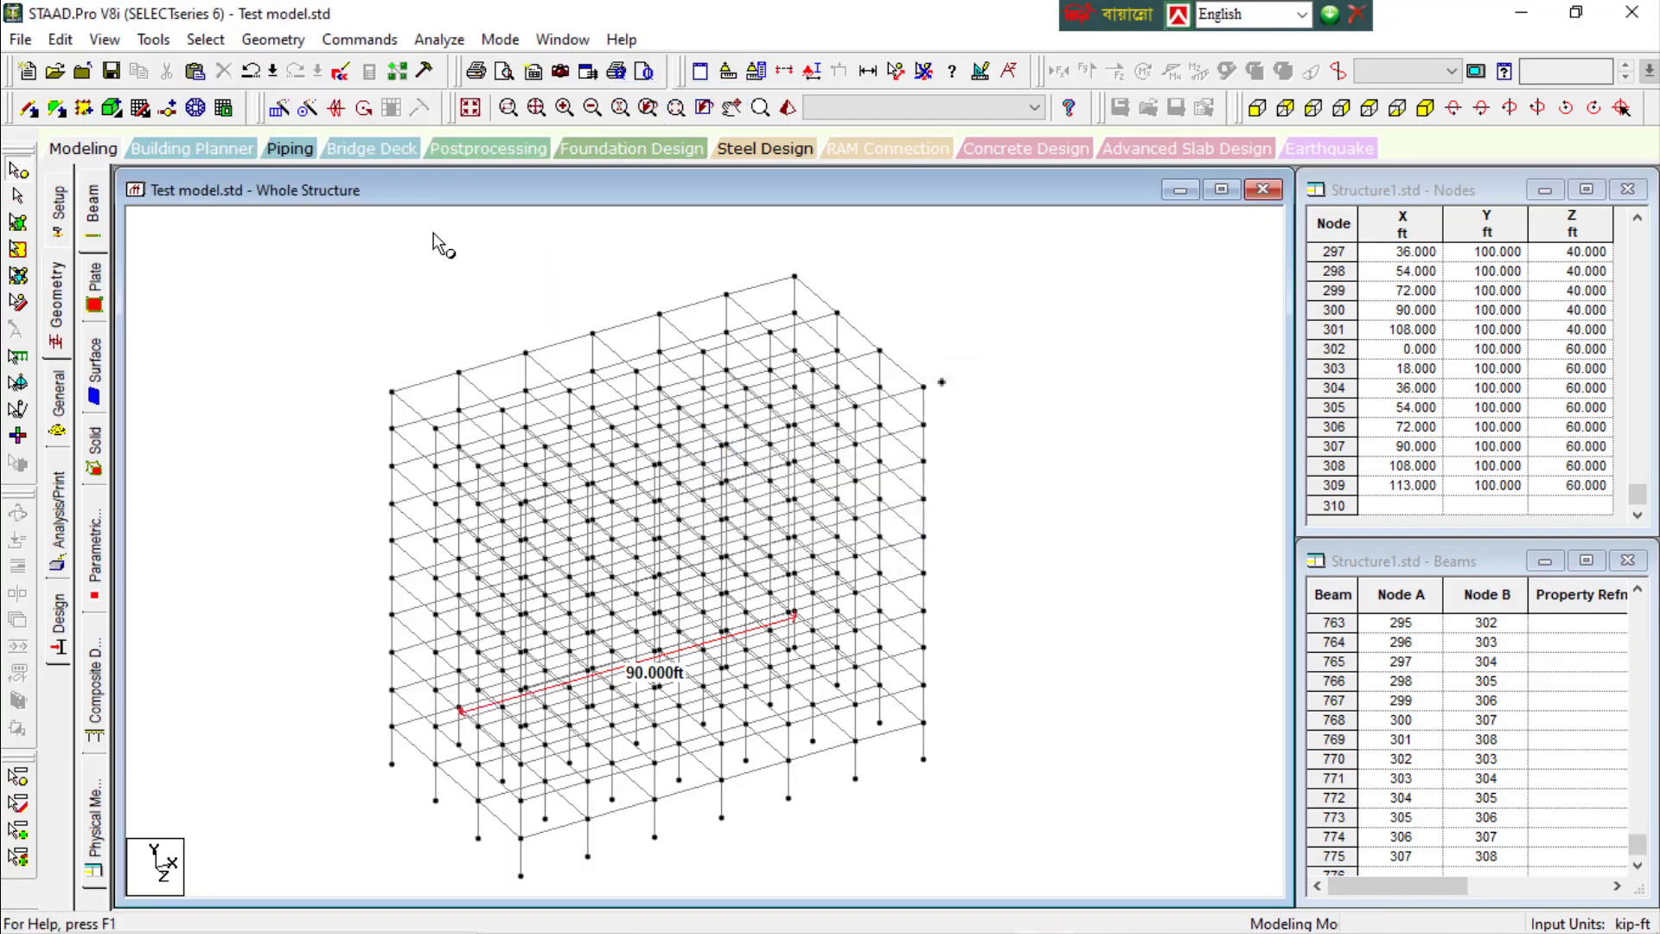
{"action": "left_click", "coordinate": [165, 48]}
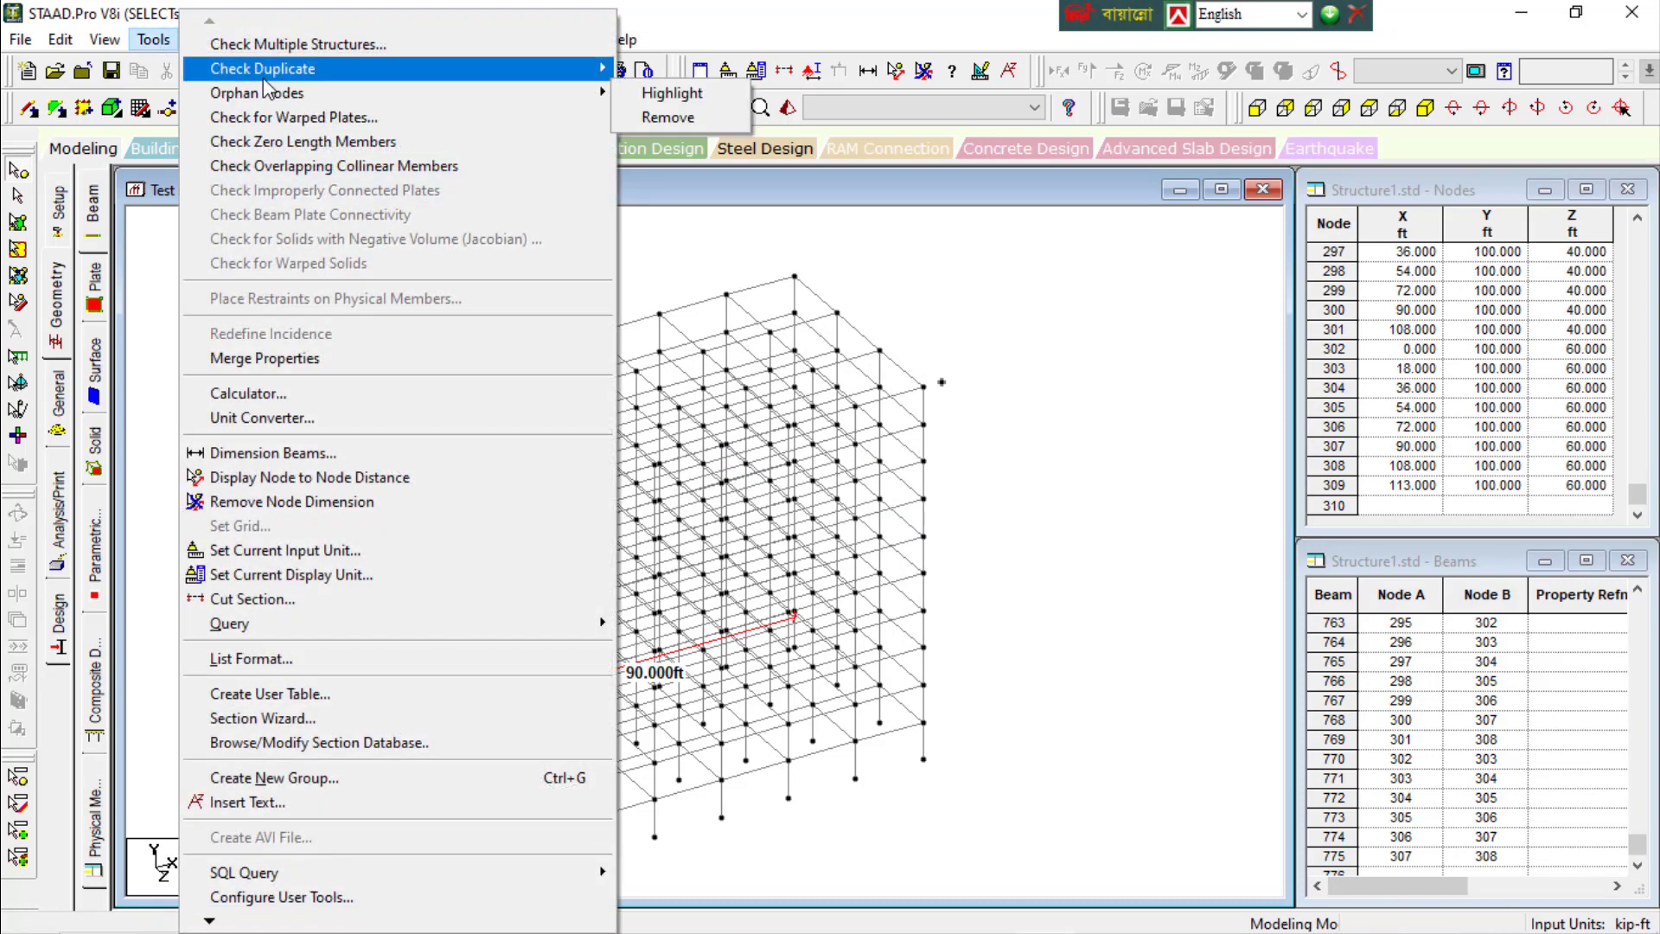
{"action": "left_click", "coordinate": [661, 116]}
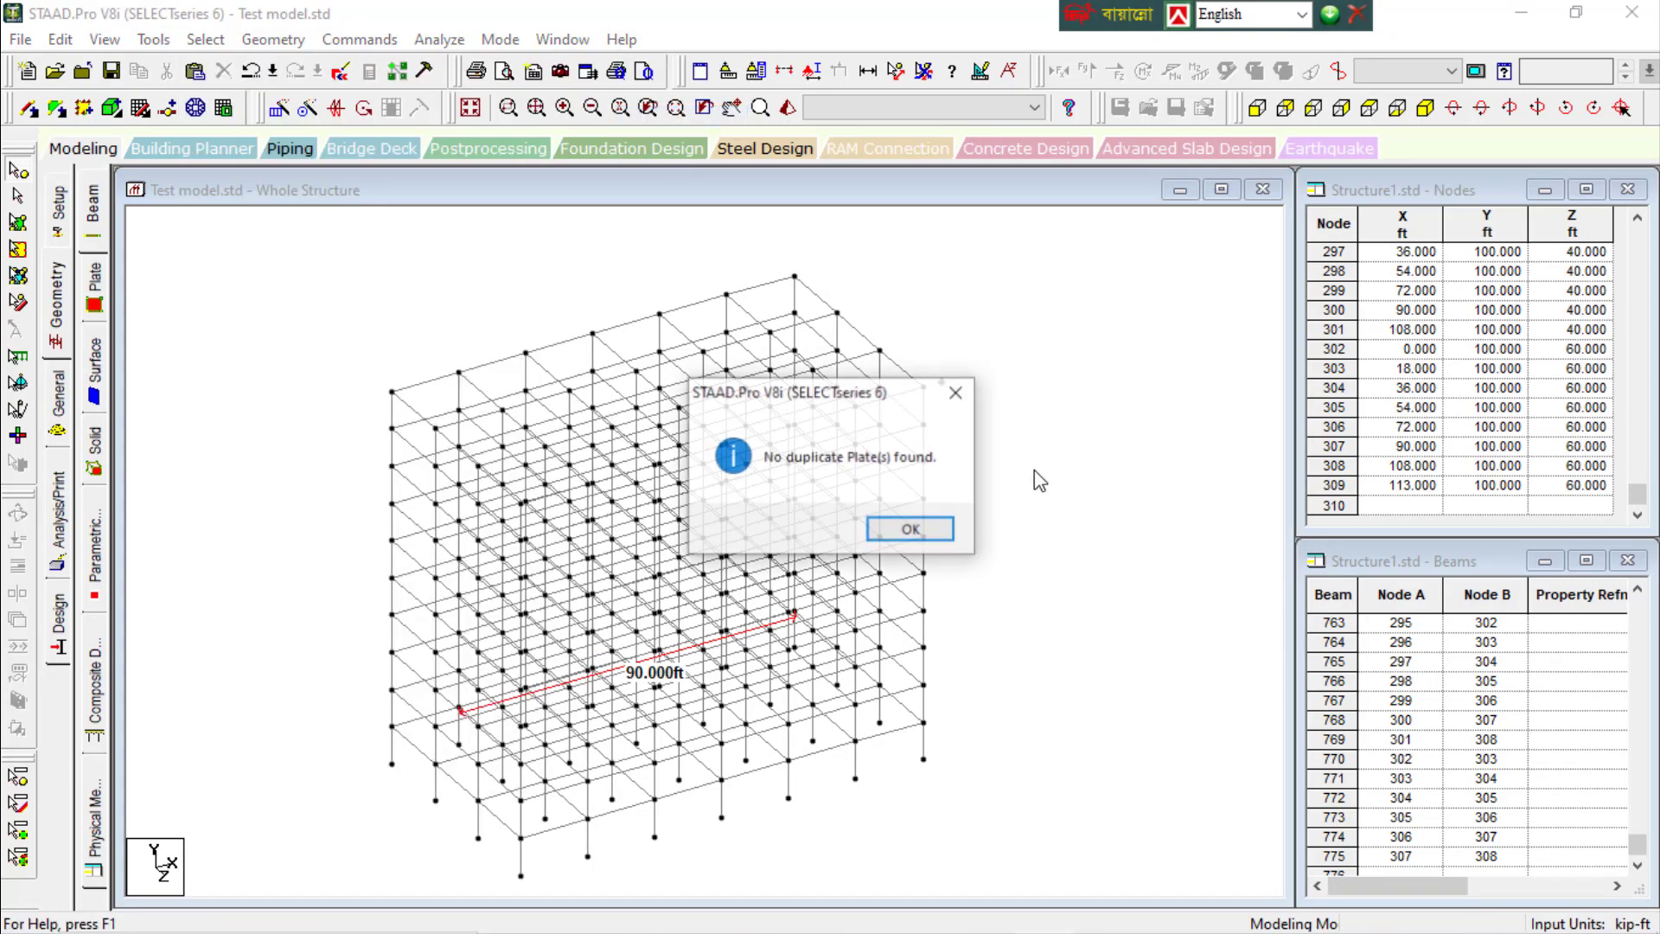
{"action": "left_click", "coordinate": [910, 529]}
Remove the orphan nodes from the model and window-select the empty area beside the frame
{"action": "left_click", "coordinate": [153, 39]}
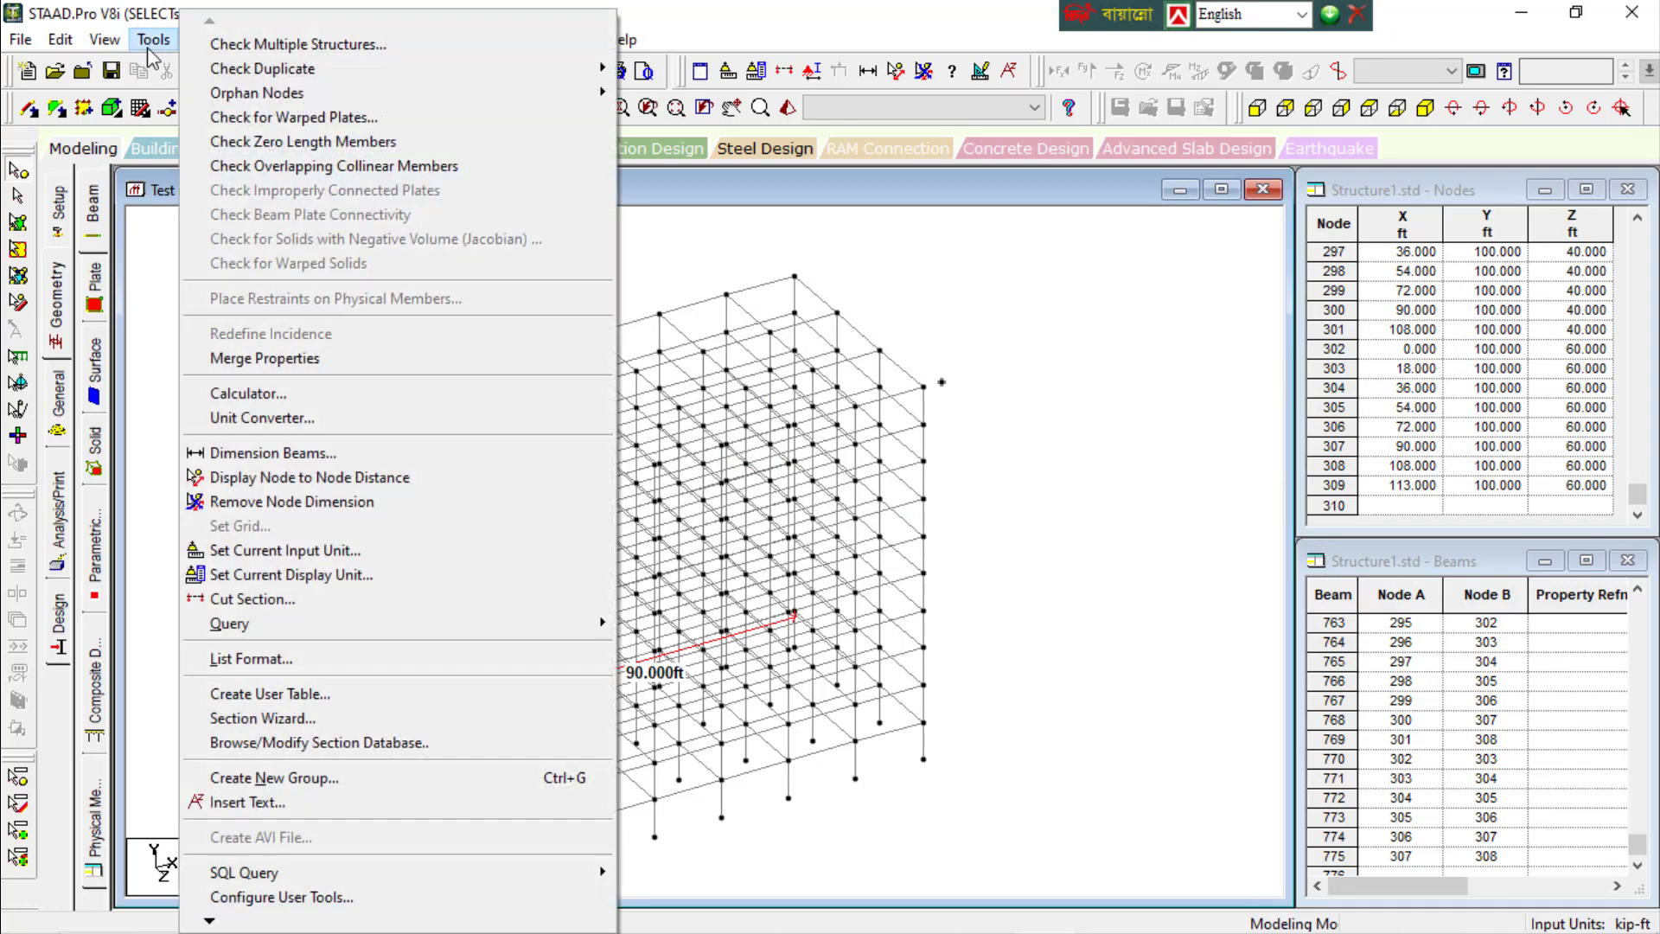
{"action": "mouse_move", "coordinate": [415, 68]}
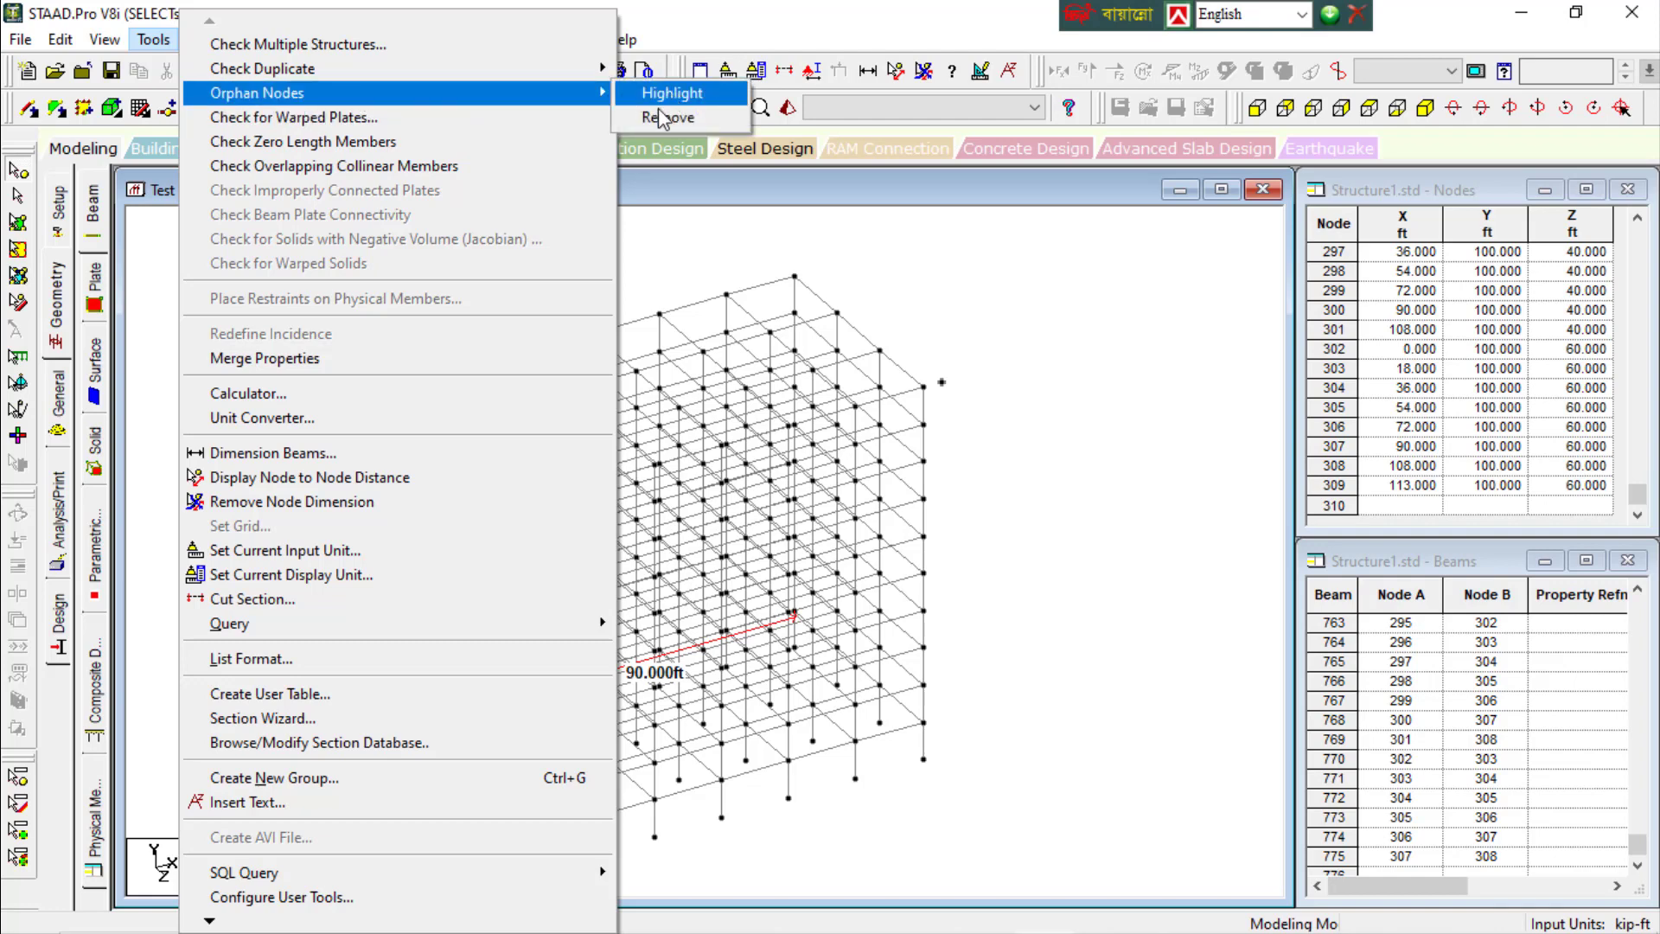
{"action": "left_click", "coordinate": [657, 116]}
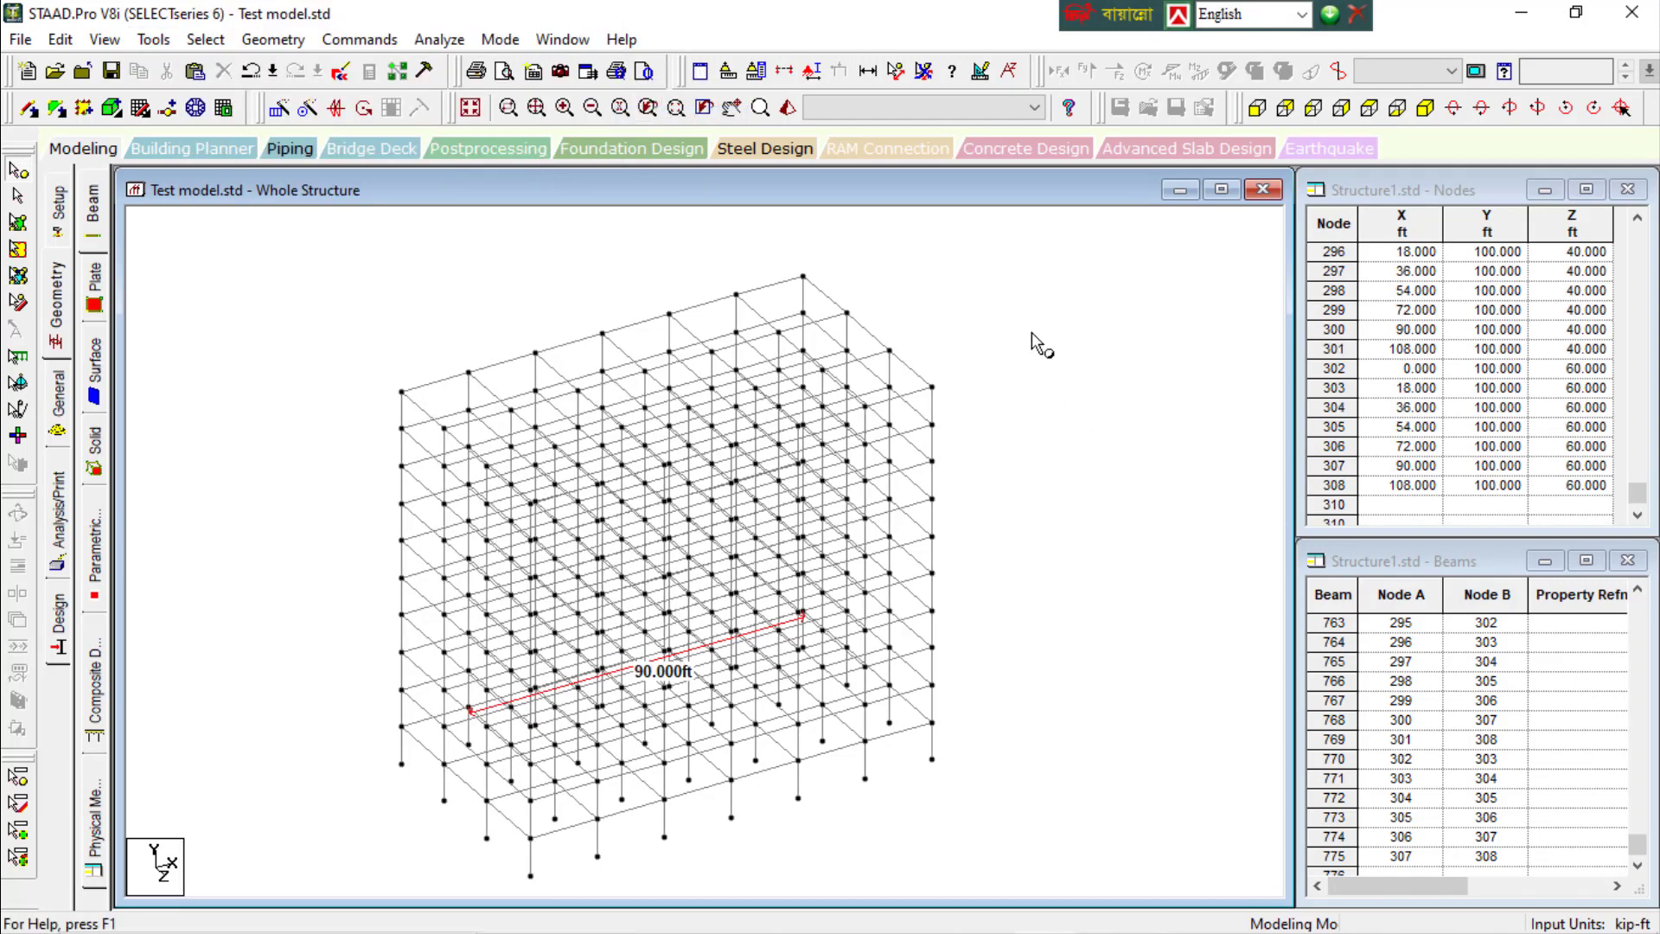
{"action": "left_click_drag", "start_coordinate": [1114, 275], "coordinate": [974, 653]}
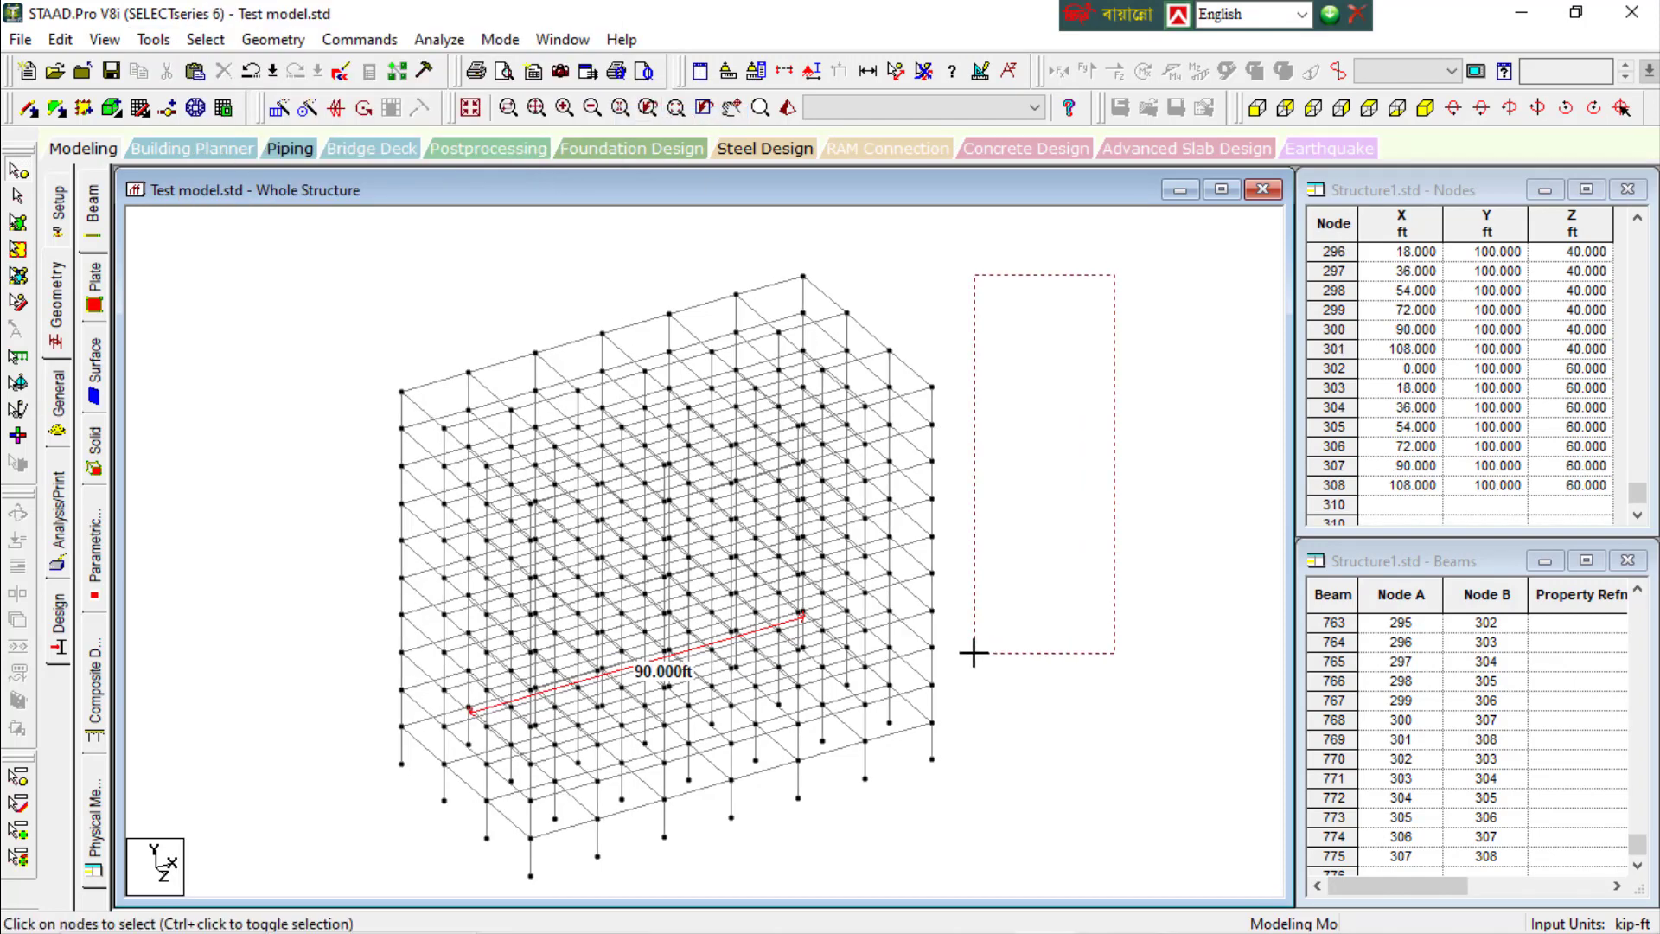
Check the frame for overlapping collinear members and close the result message
{"action": "left_click", "coordinate": [153, 39]}
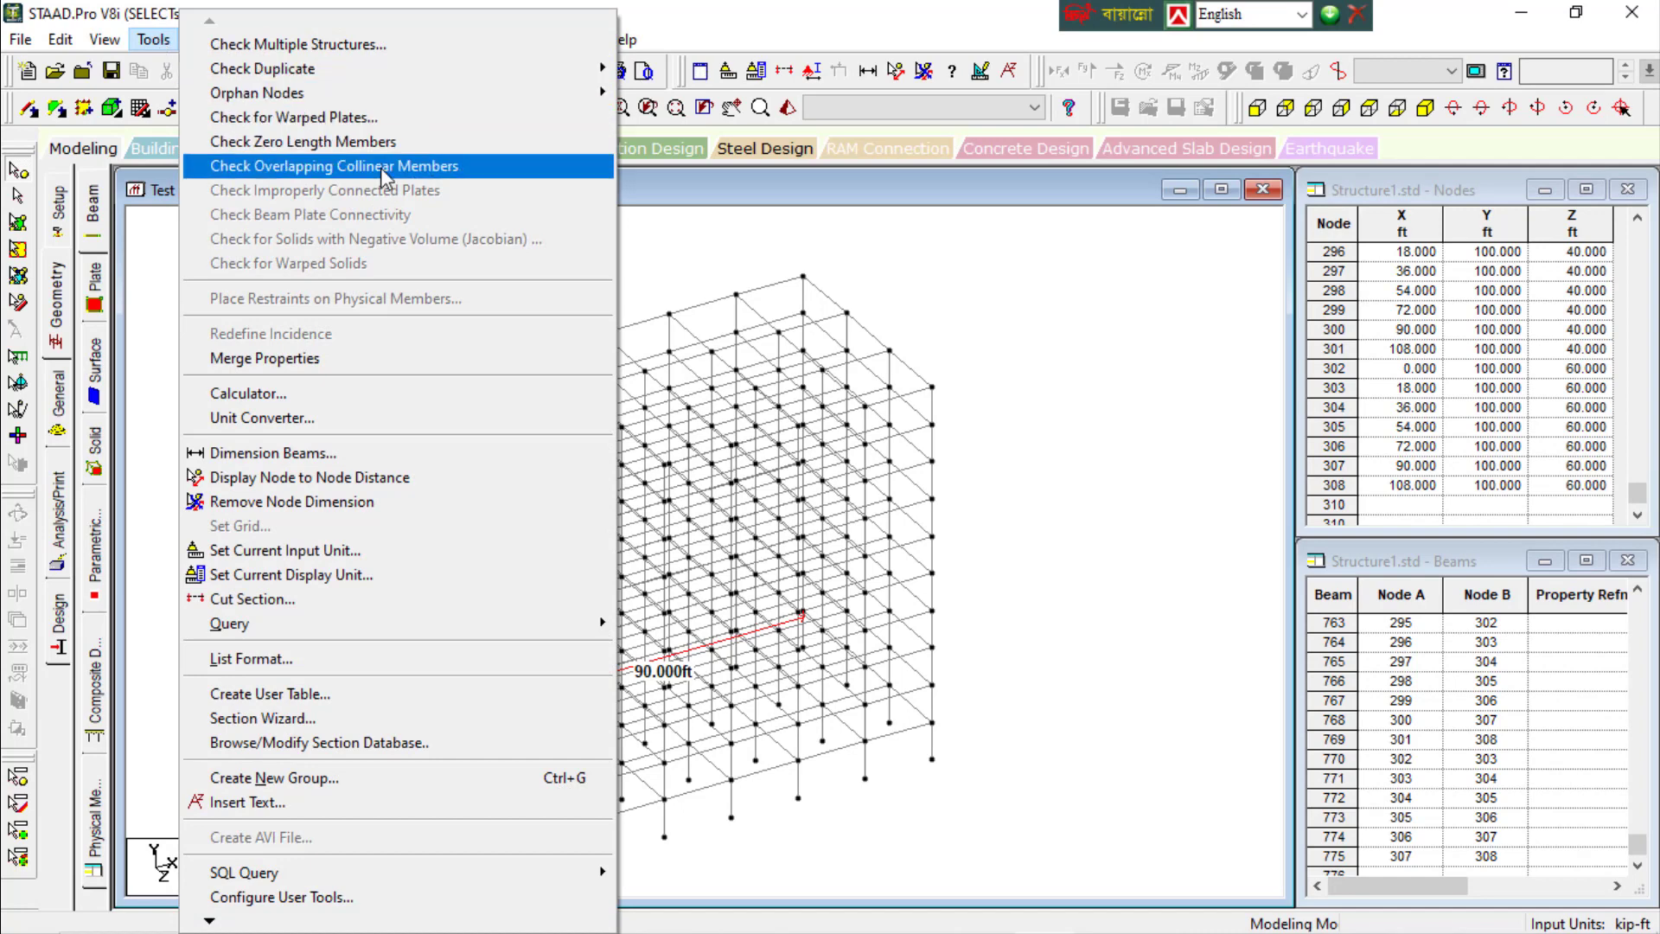
{"action": "left_click", "coordinate": [481, 167]}
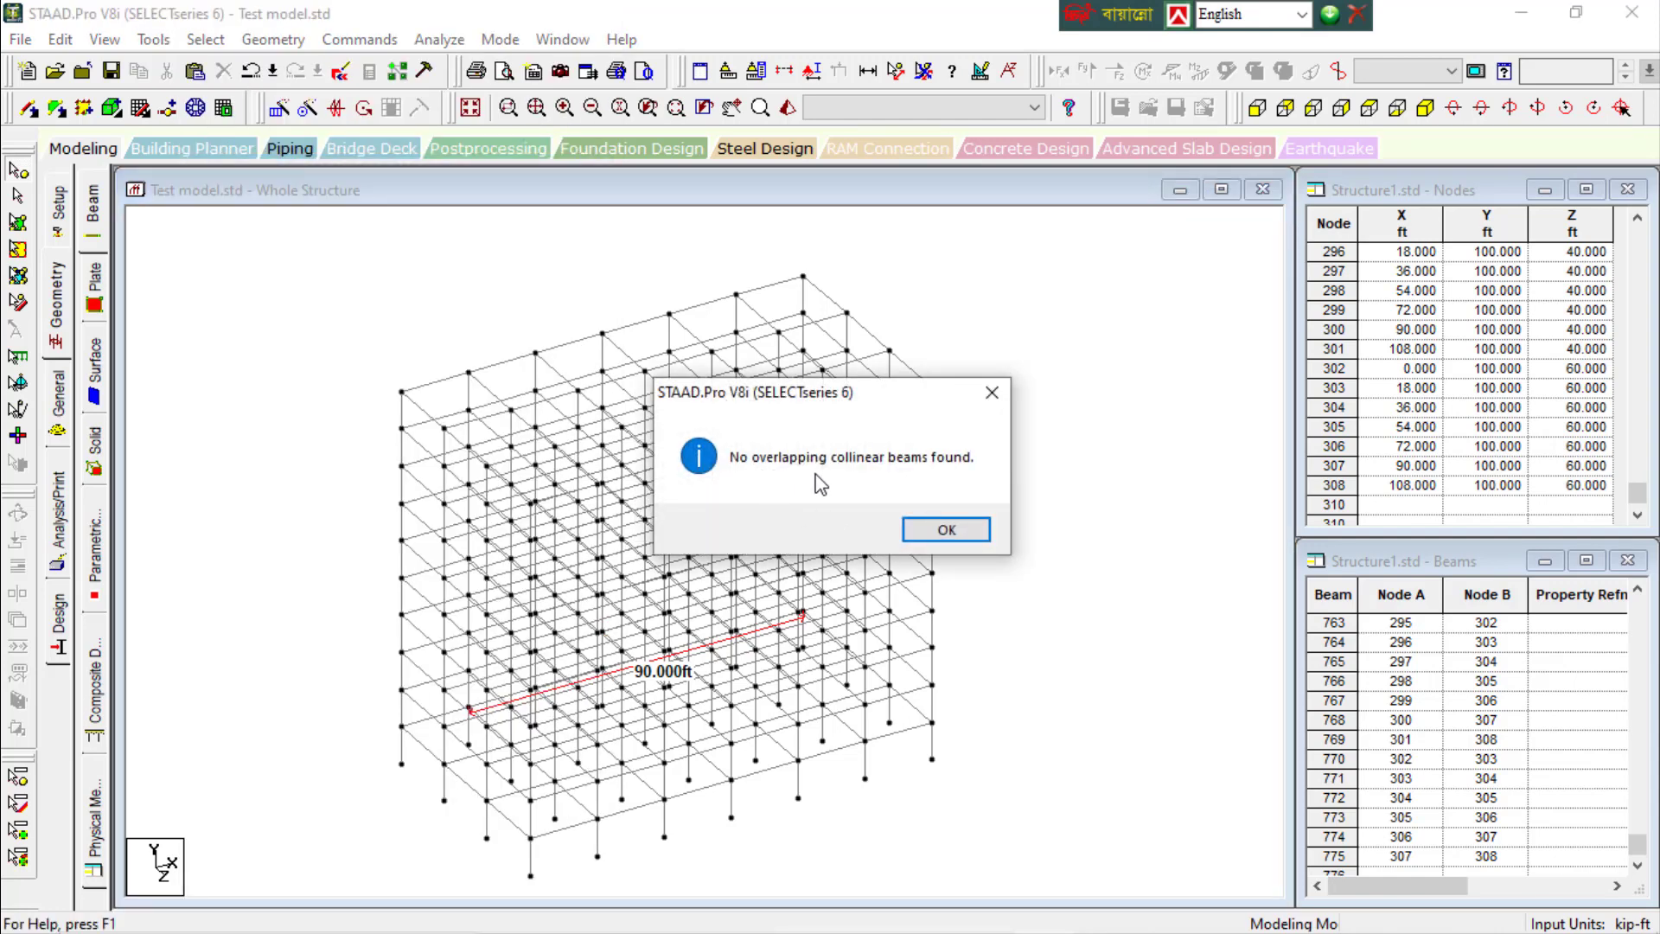
{"action": "left_click", "coordinate": [960, 529]}
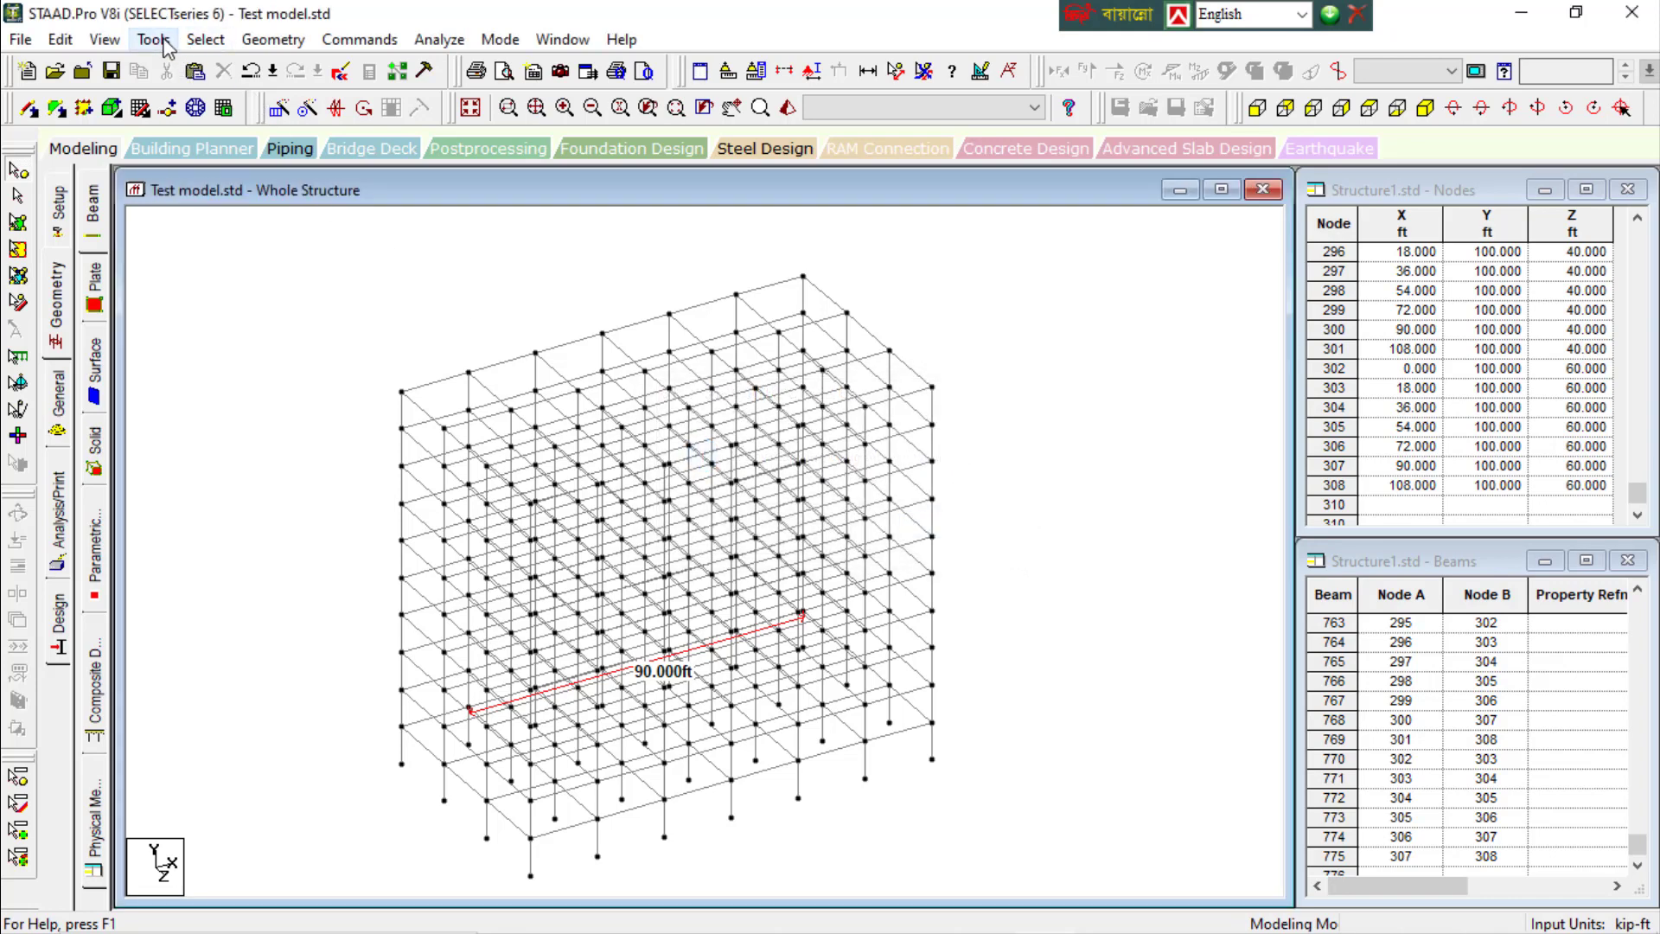
Switch to the Word notes and add a new line reading "Check menber" directly below "Structure Toolbar:"
{"action": "left_click", "coordinate": [156, 39]}
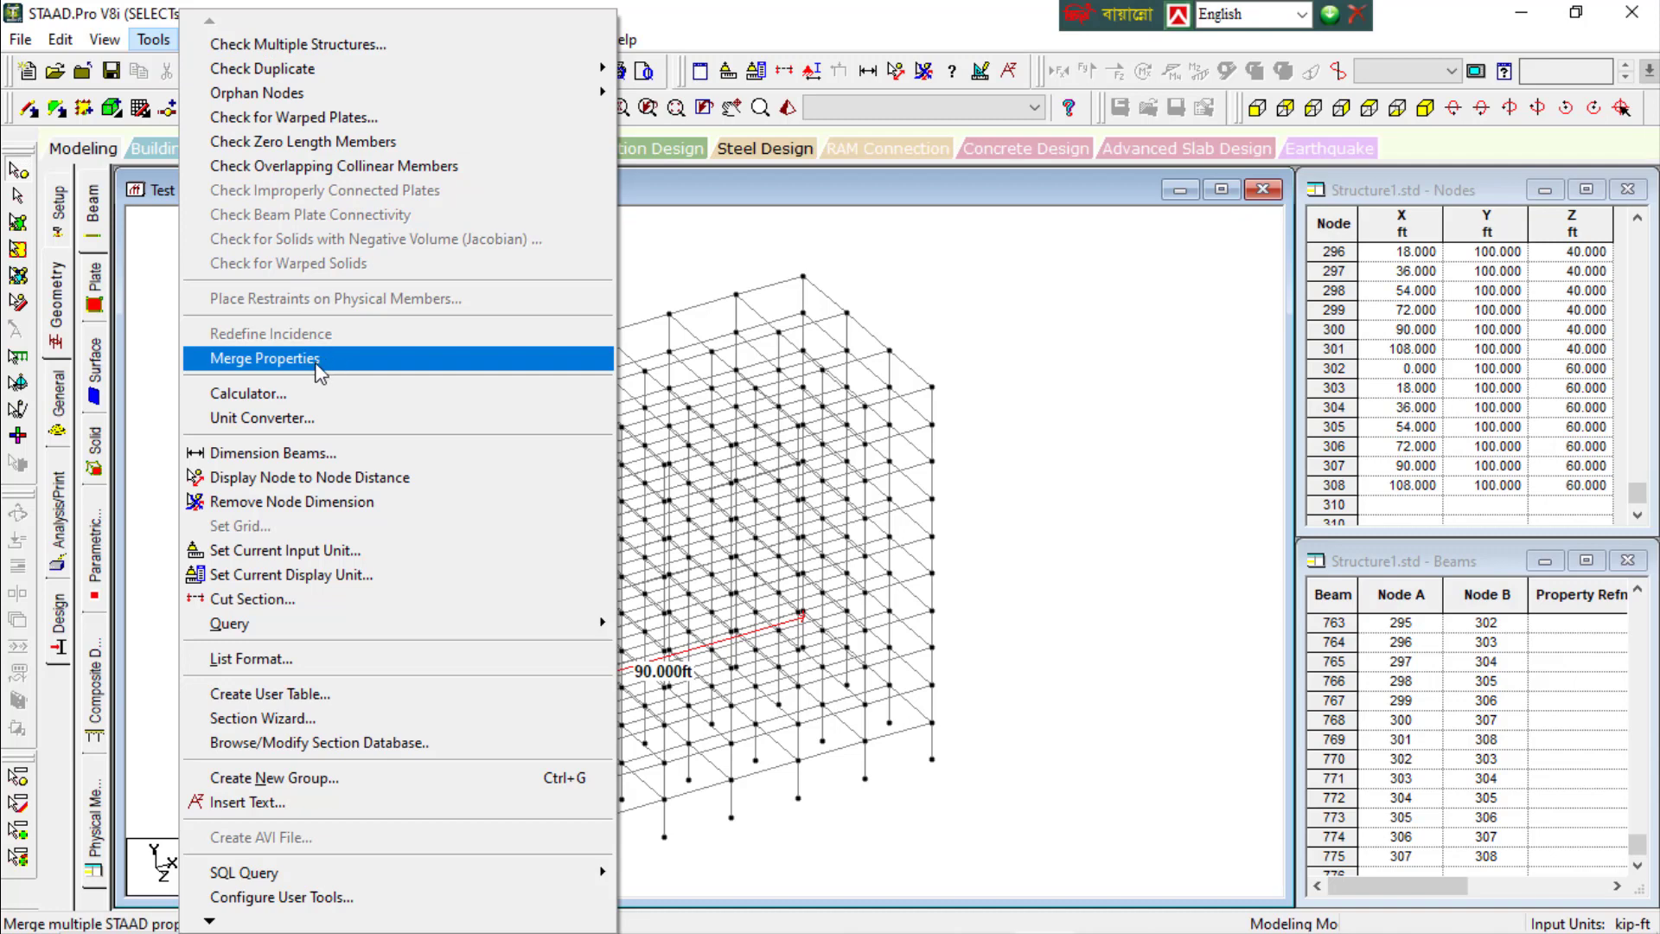
{"action": "mouse_move", "coordinate": [791, 927]}
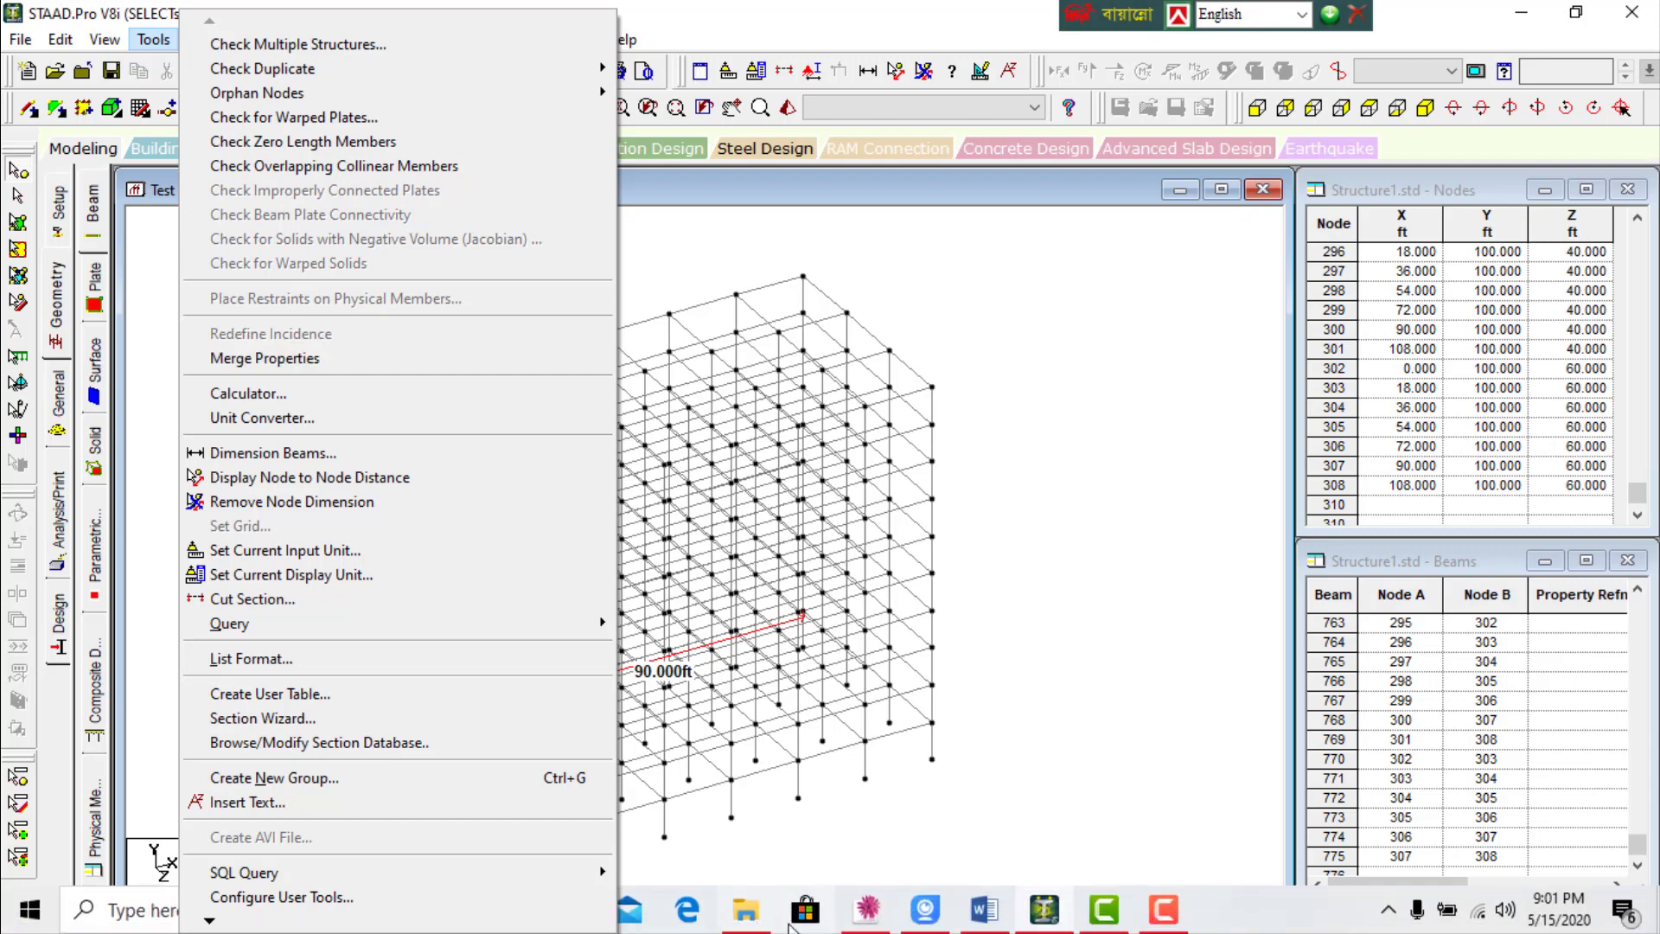
{"action": "left_click", "coordinate": [981, 909]}
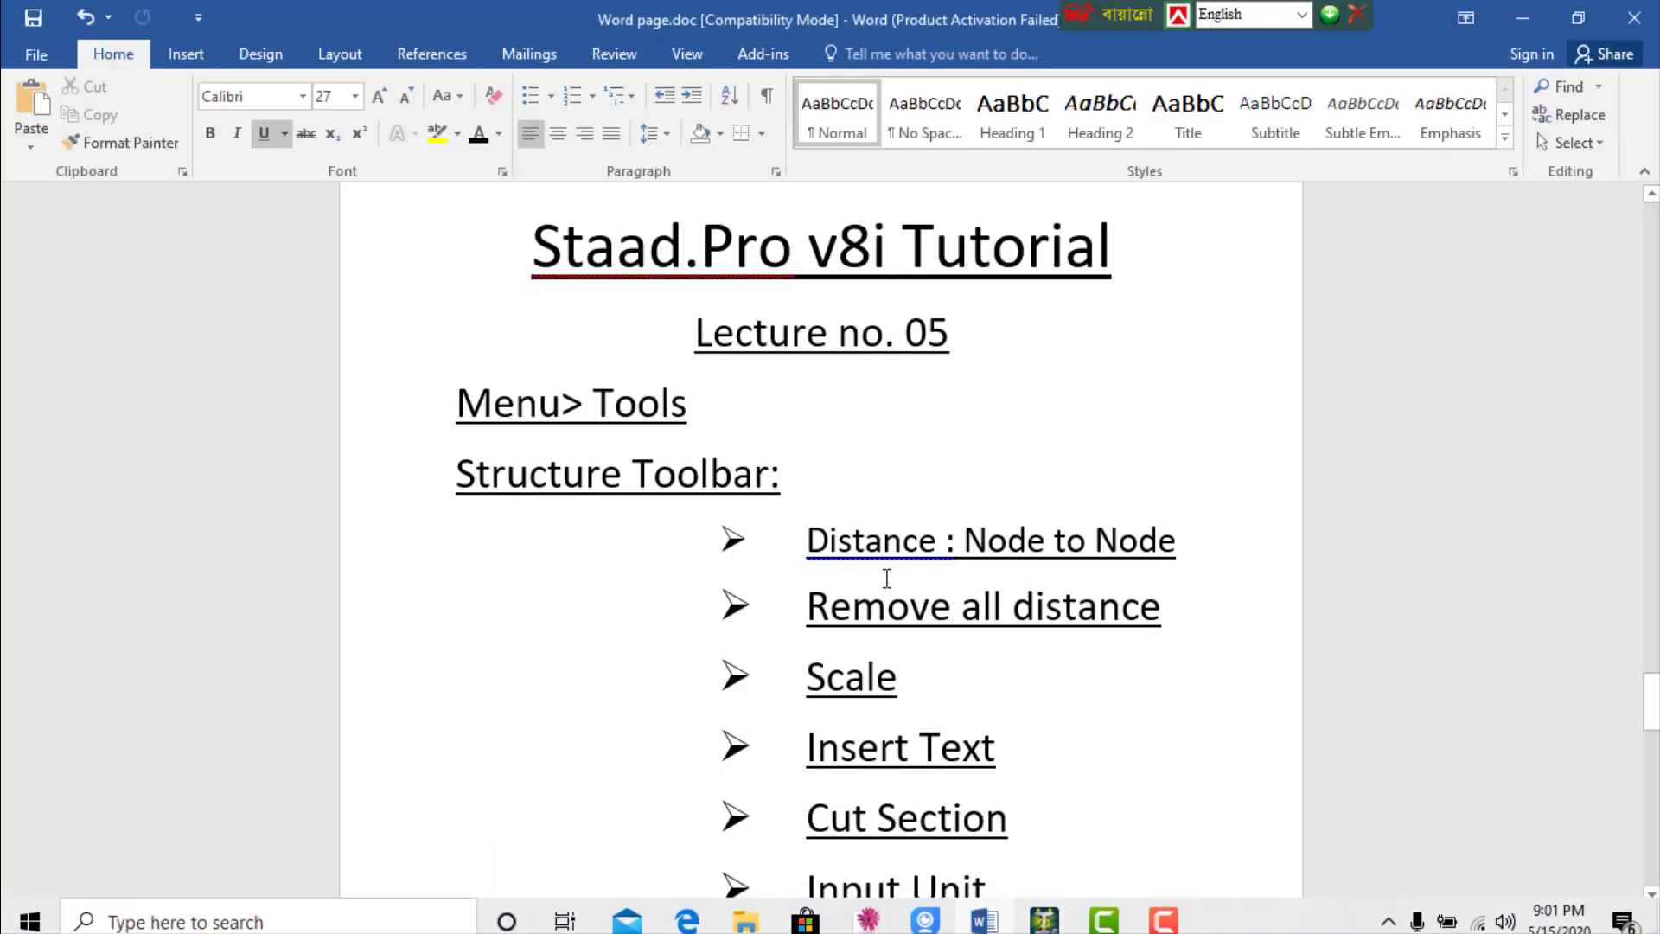
{"action": "scroll", "coordinate": [878, 577], "scroll_direction": "down", "scroll_amount": 5}
{"action": "scroll", "coordinate": [832, 569], "scroll_direction": "up", "scroll_amount": 1}
{"action": "scroll", "coordinate": [832, 569], "scroll_direction": "up", "scroll_amount": 3}
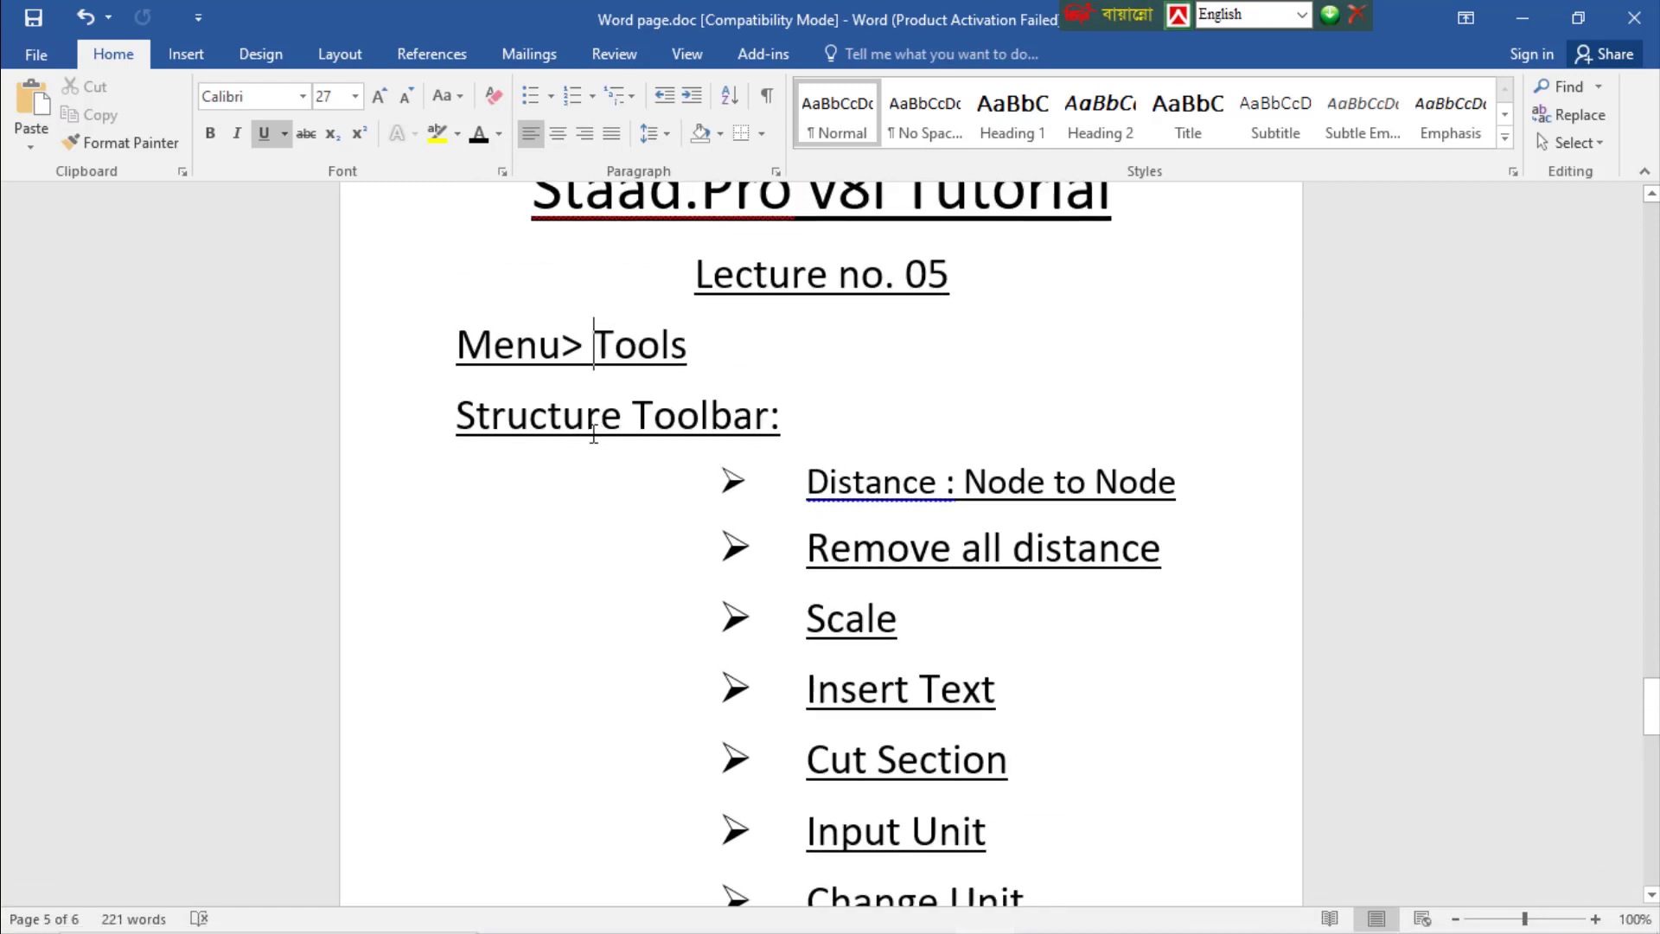
{"action": "left_click", "coordinate": [817, 420]}
{"action": "key", "text": "Return"}
{"action": "type", "text": "C"}
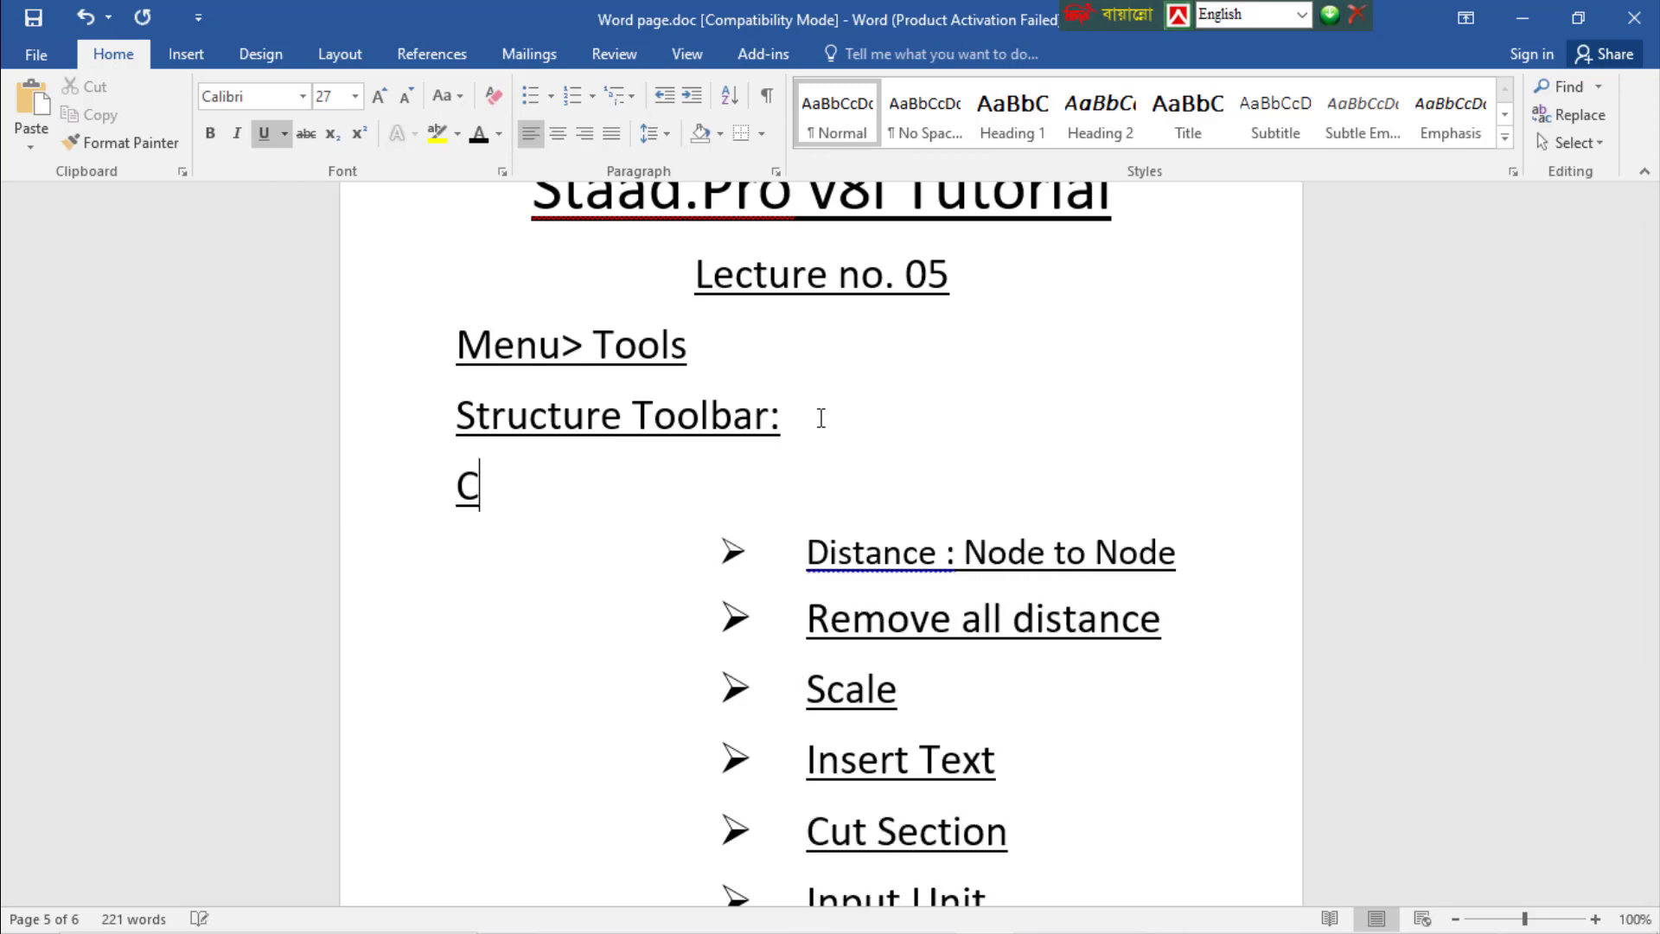
{"action": "type", "text": "hec"}
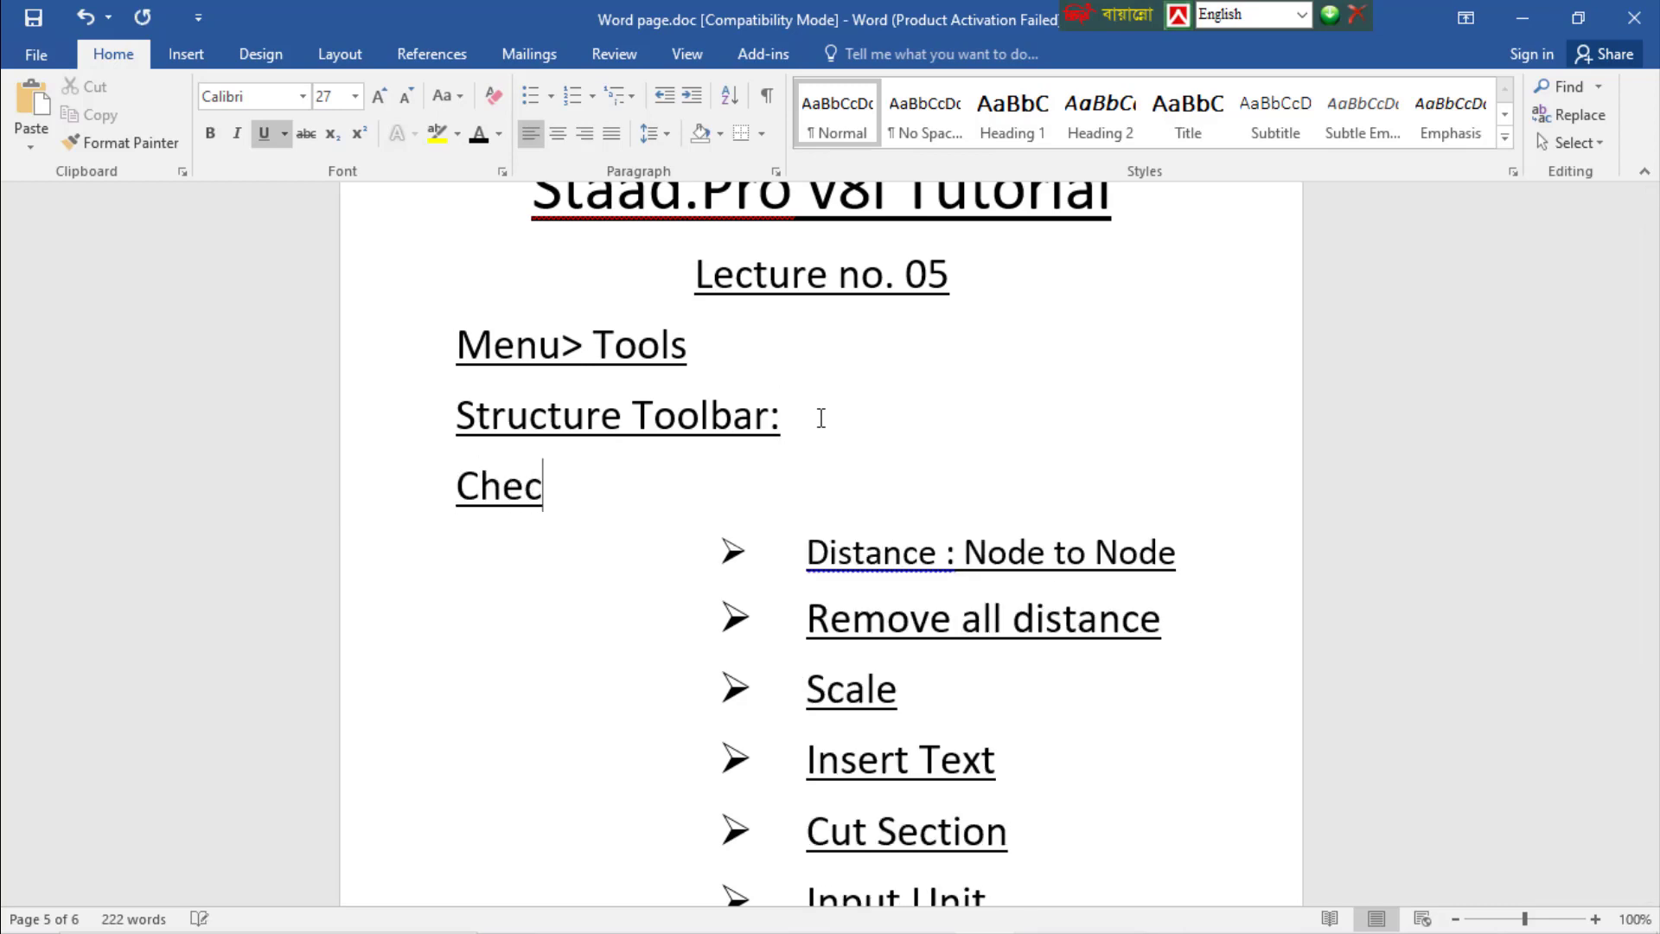
{"action": "type", "text": "k me"}
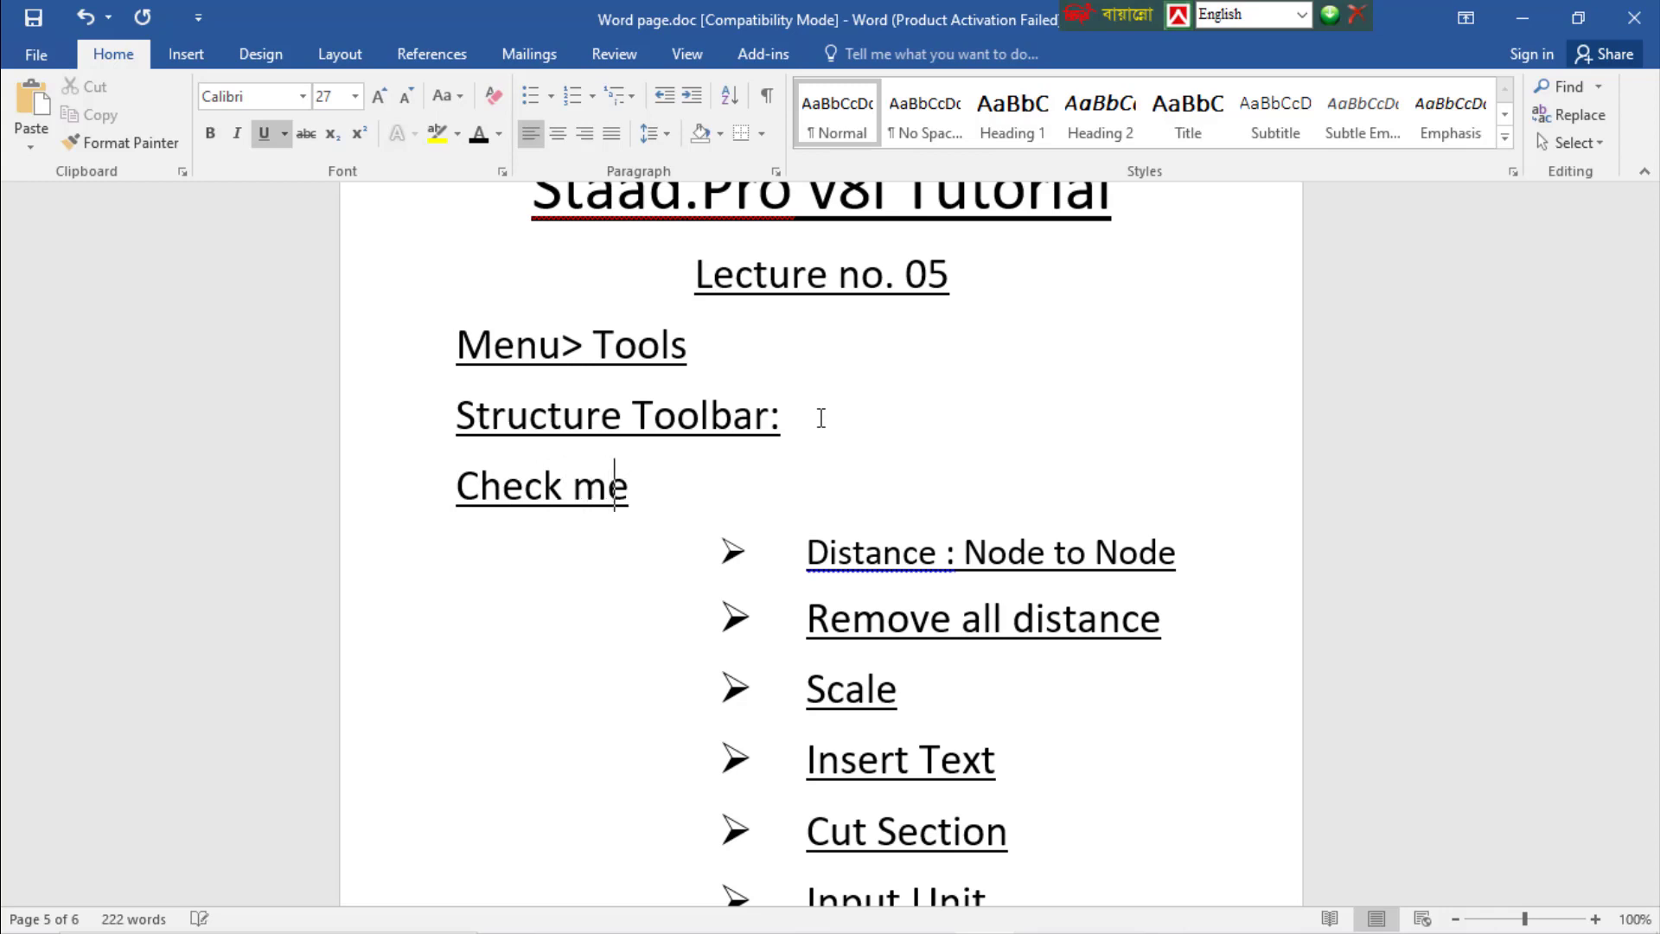
{"action": "type", "text": "nmer"}
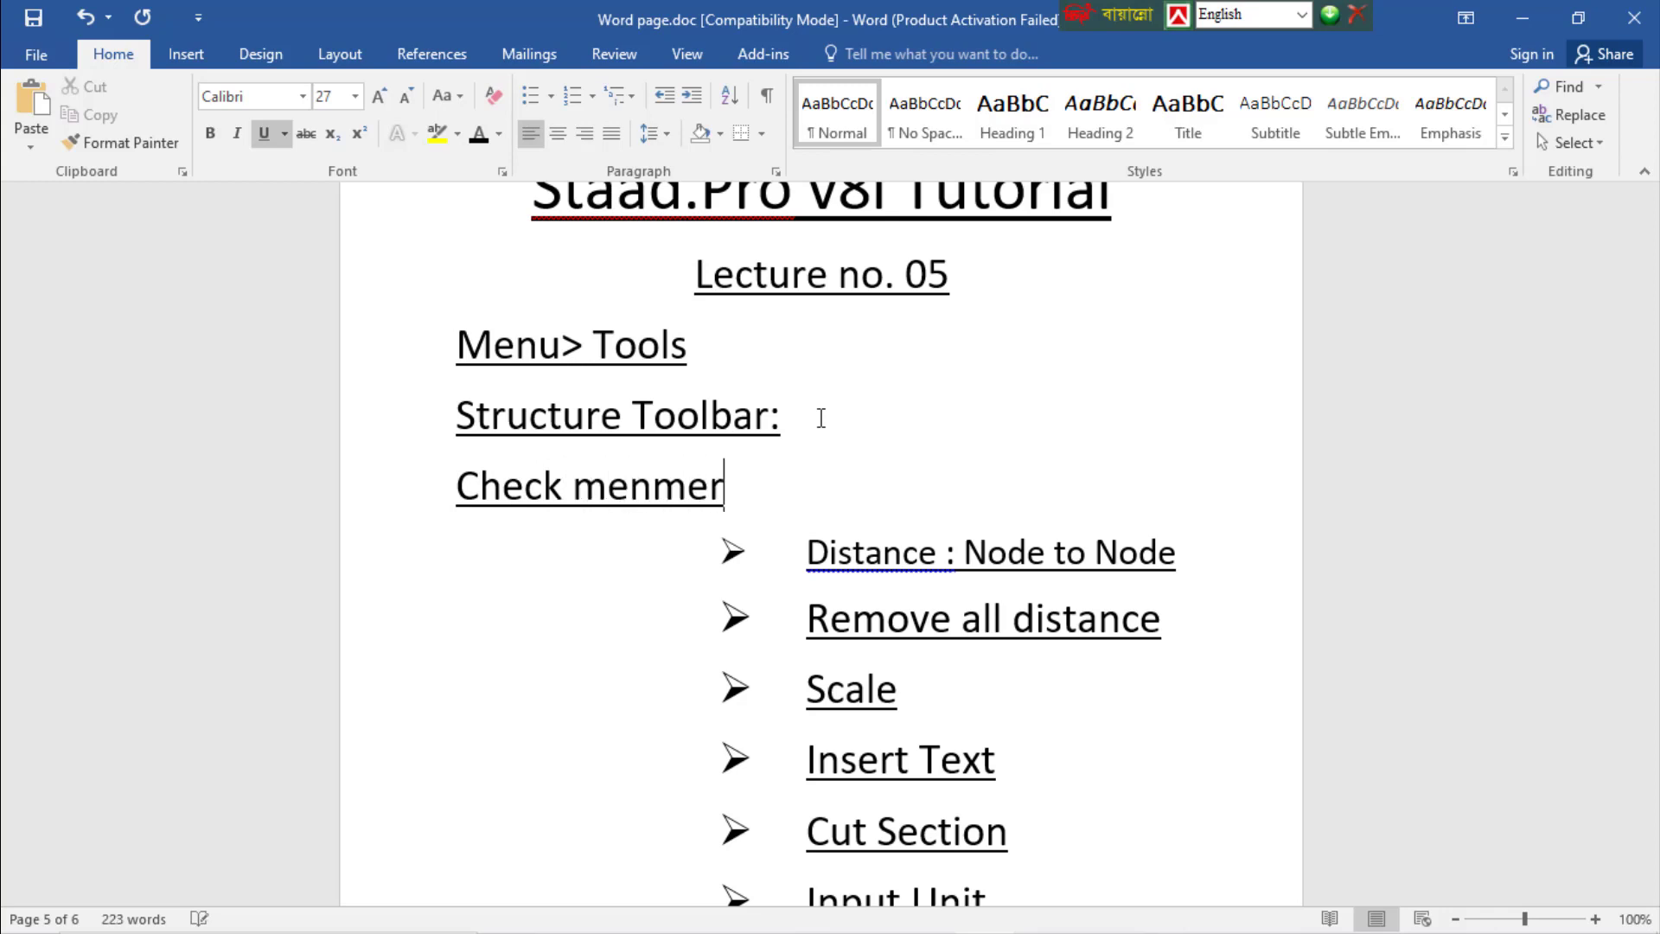
{"action": "key", "text": "BackSpace"}
{"action": "key", "text": "BackSpace"}
{"action": "key", "text": "BackSpace"}
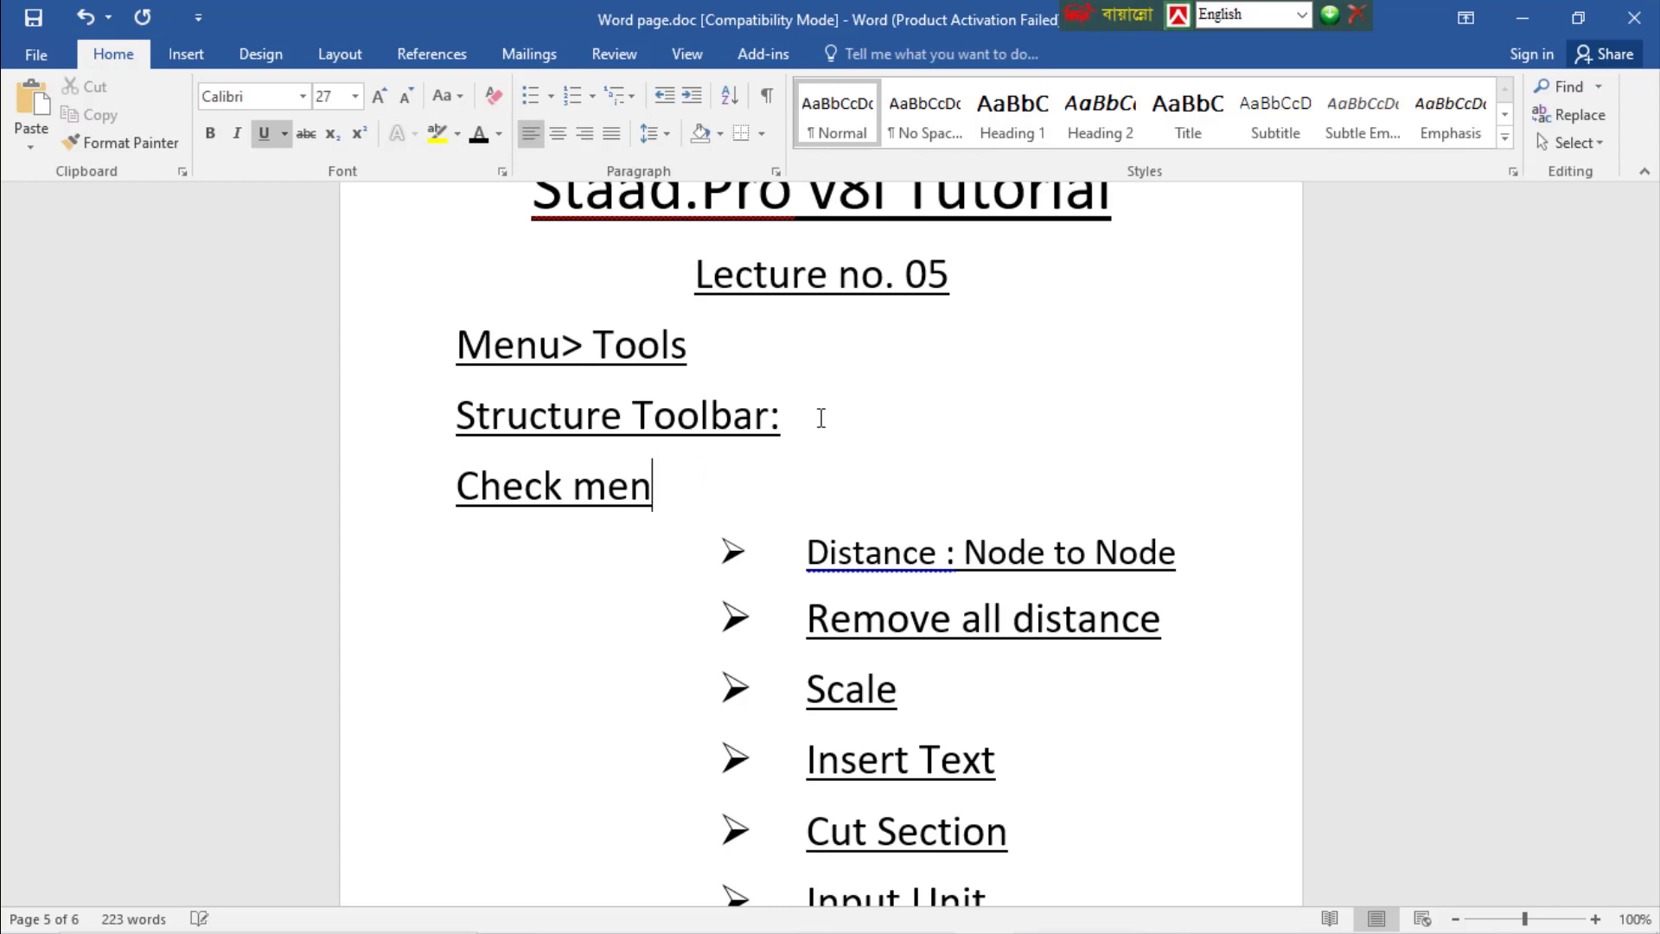
{"action": "type", "text": "ber"}
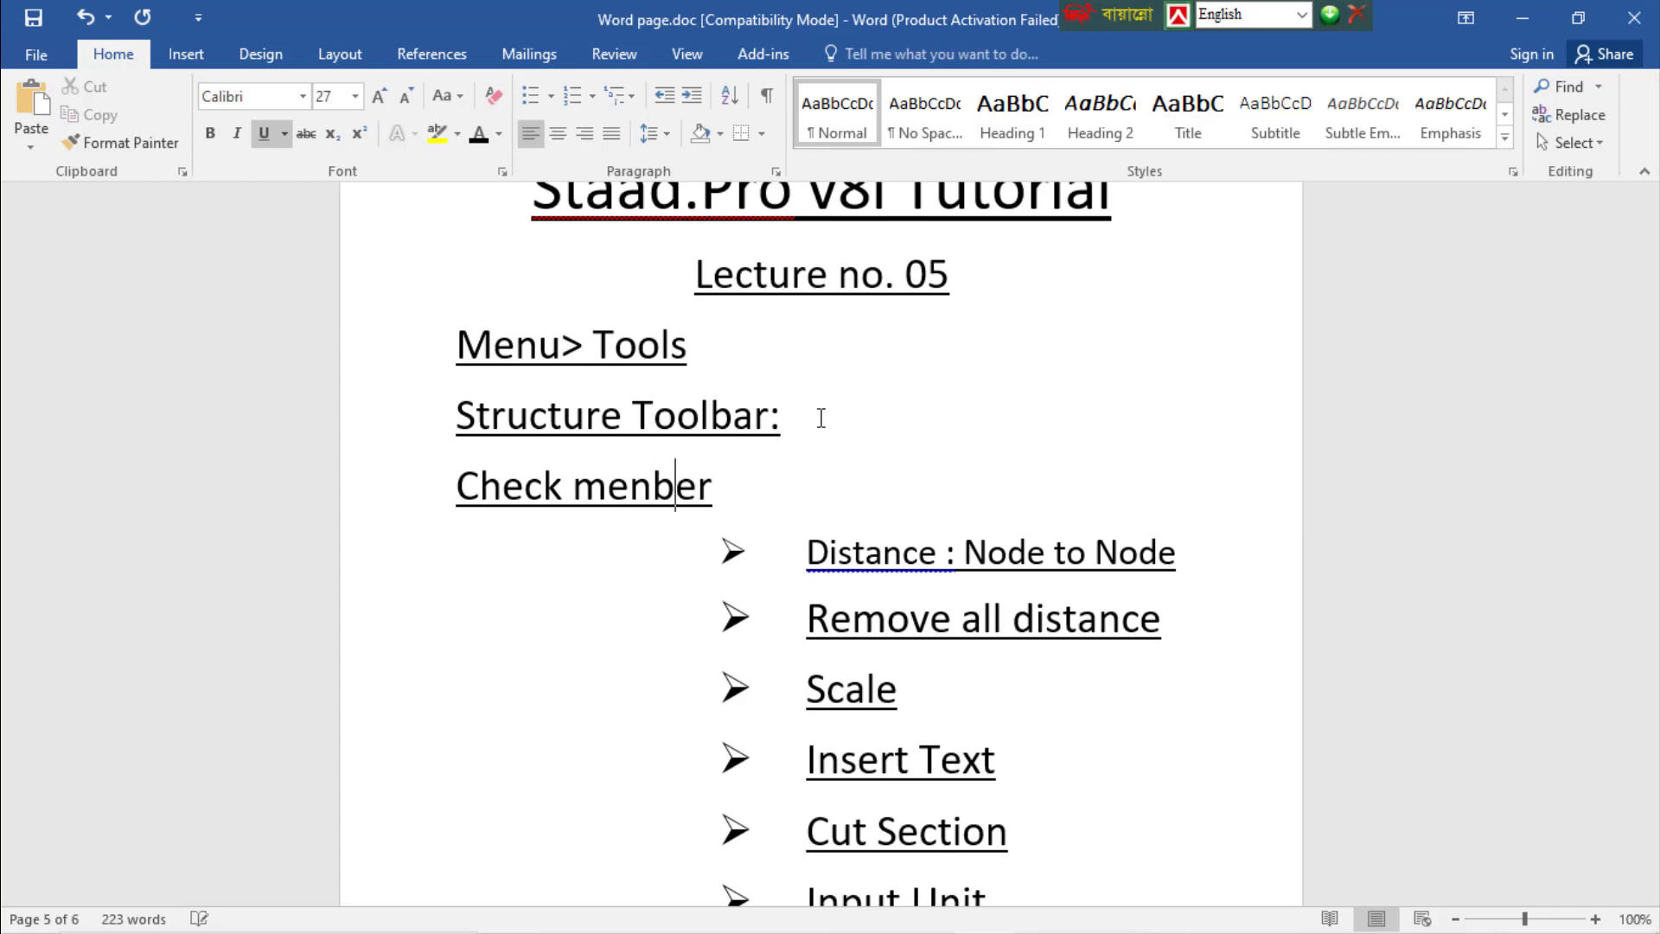
Insert "duplicate Node," after "Check" in the new line of the notes
{"action": "key", "text": "Left"}
{"action": "key", "text": "Left"}
{"action": "type", "text": "d"}
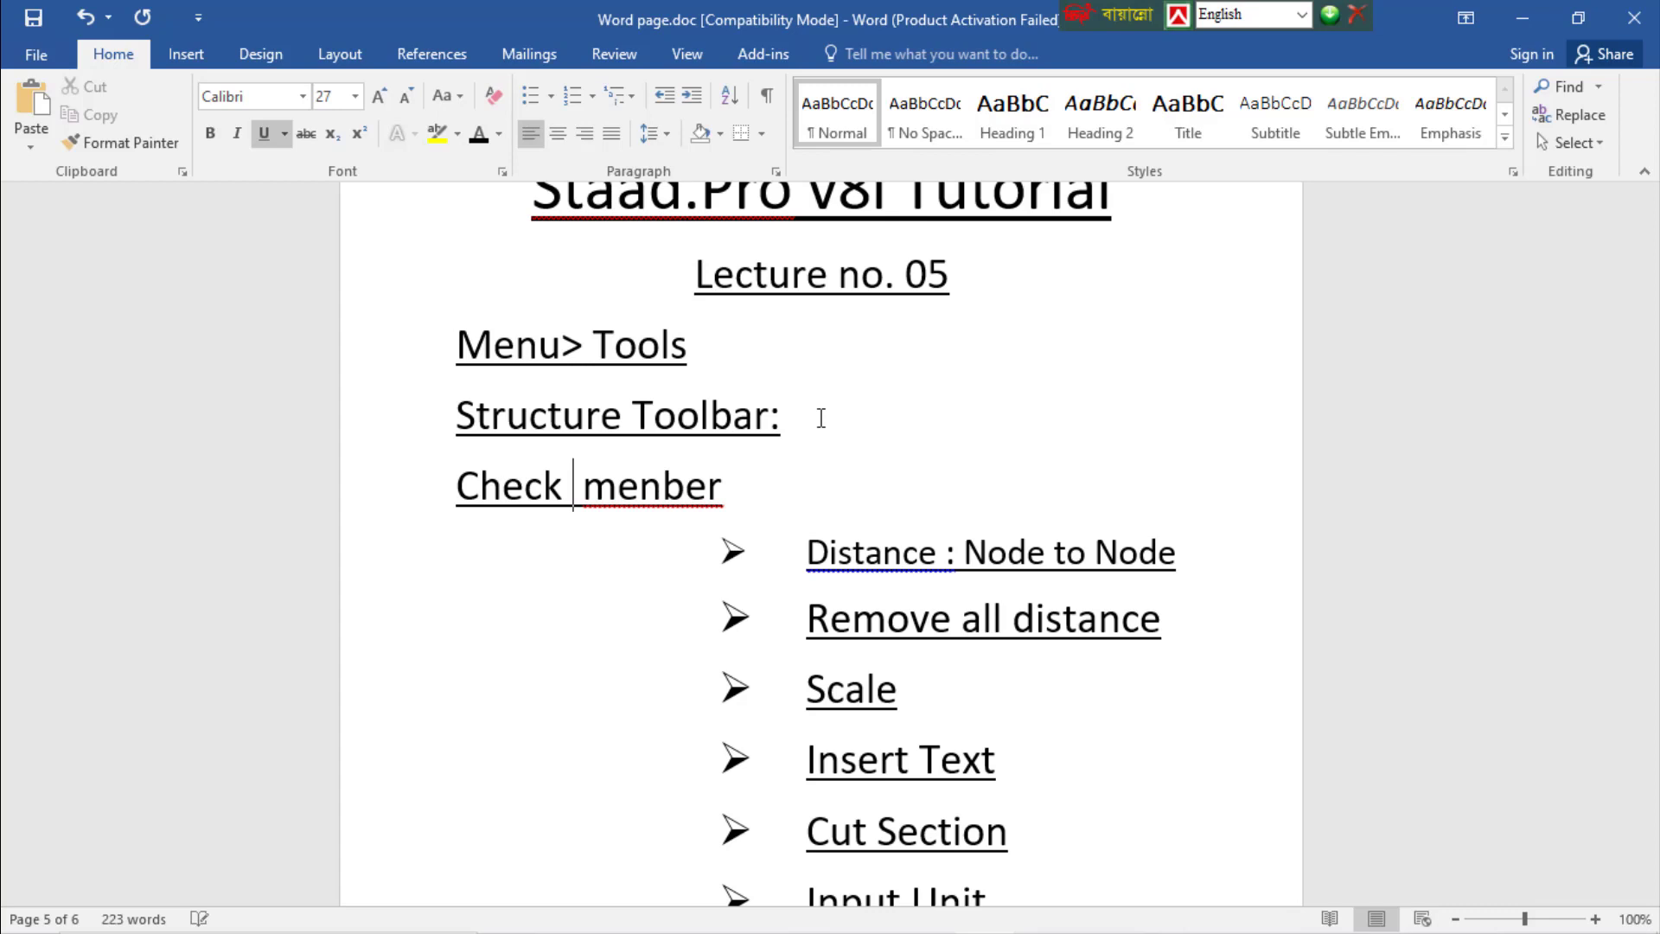
{"action": "type", "text": "upli"}
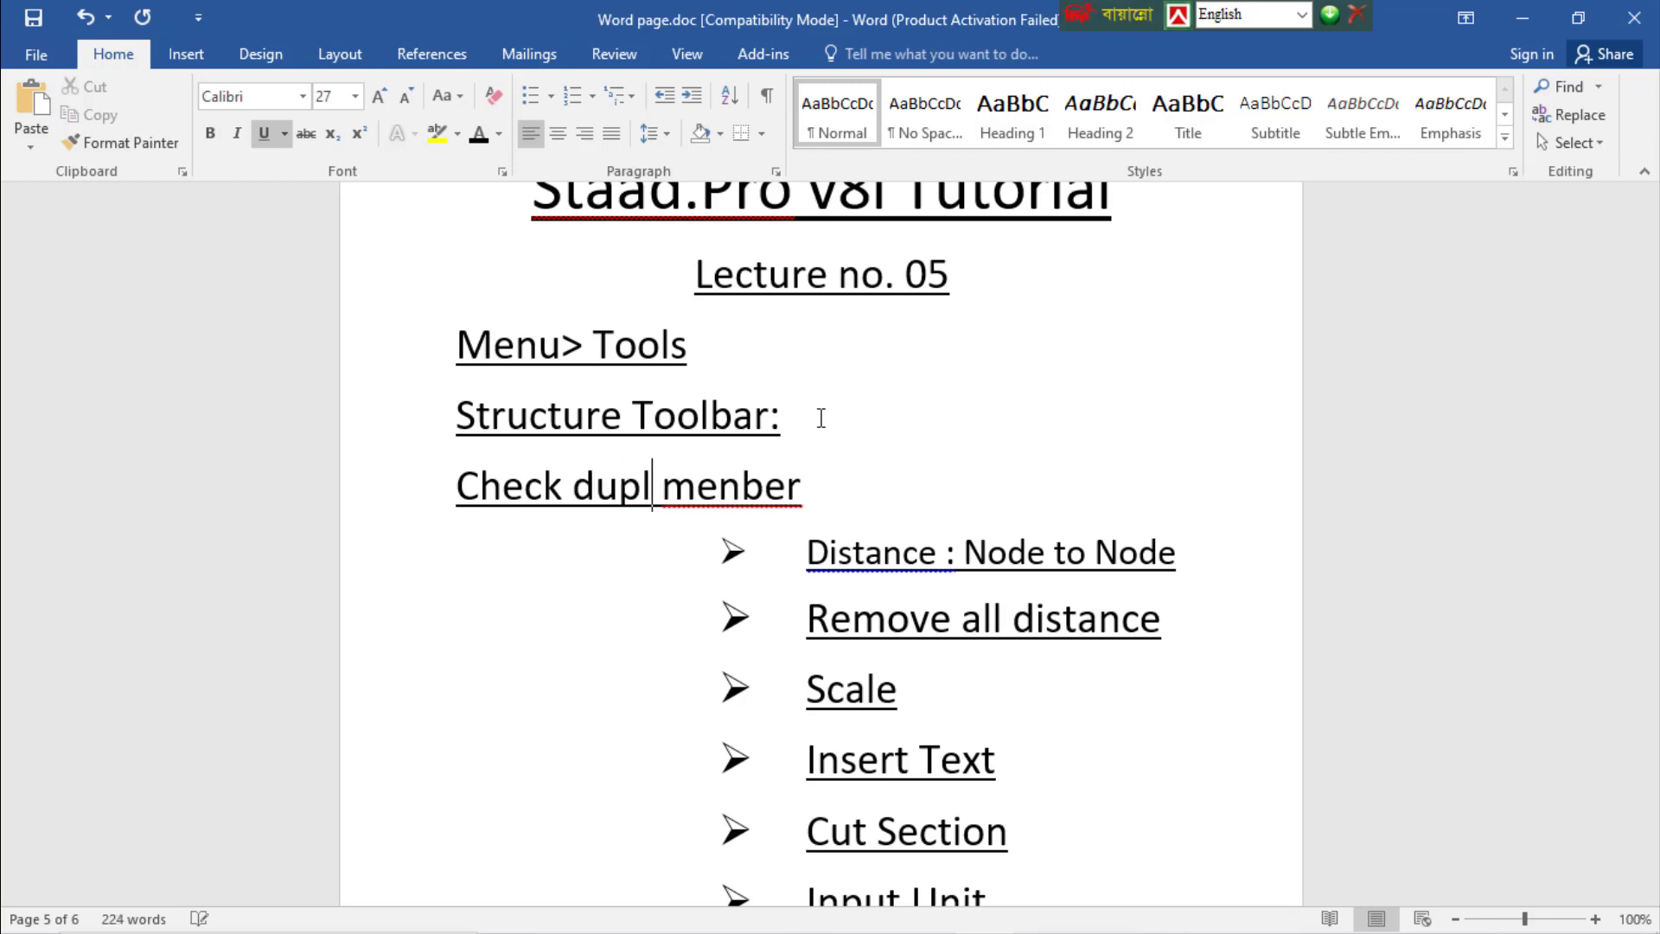
{"action": "type", "text": "cate"}
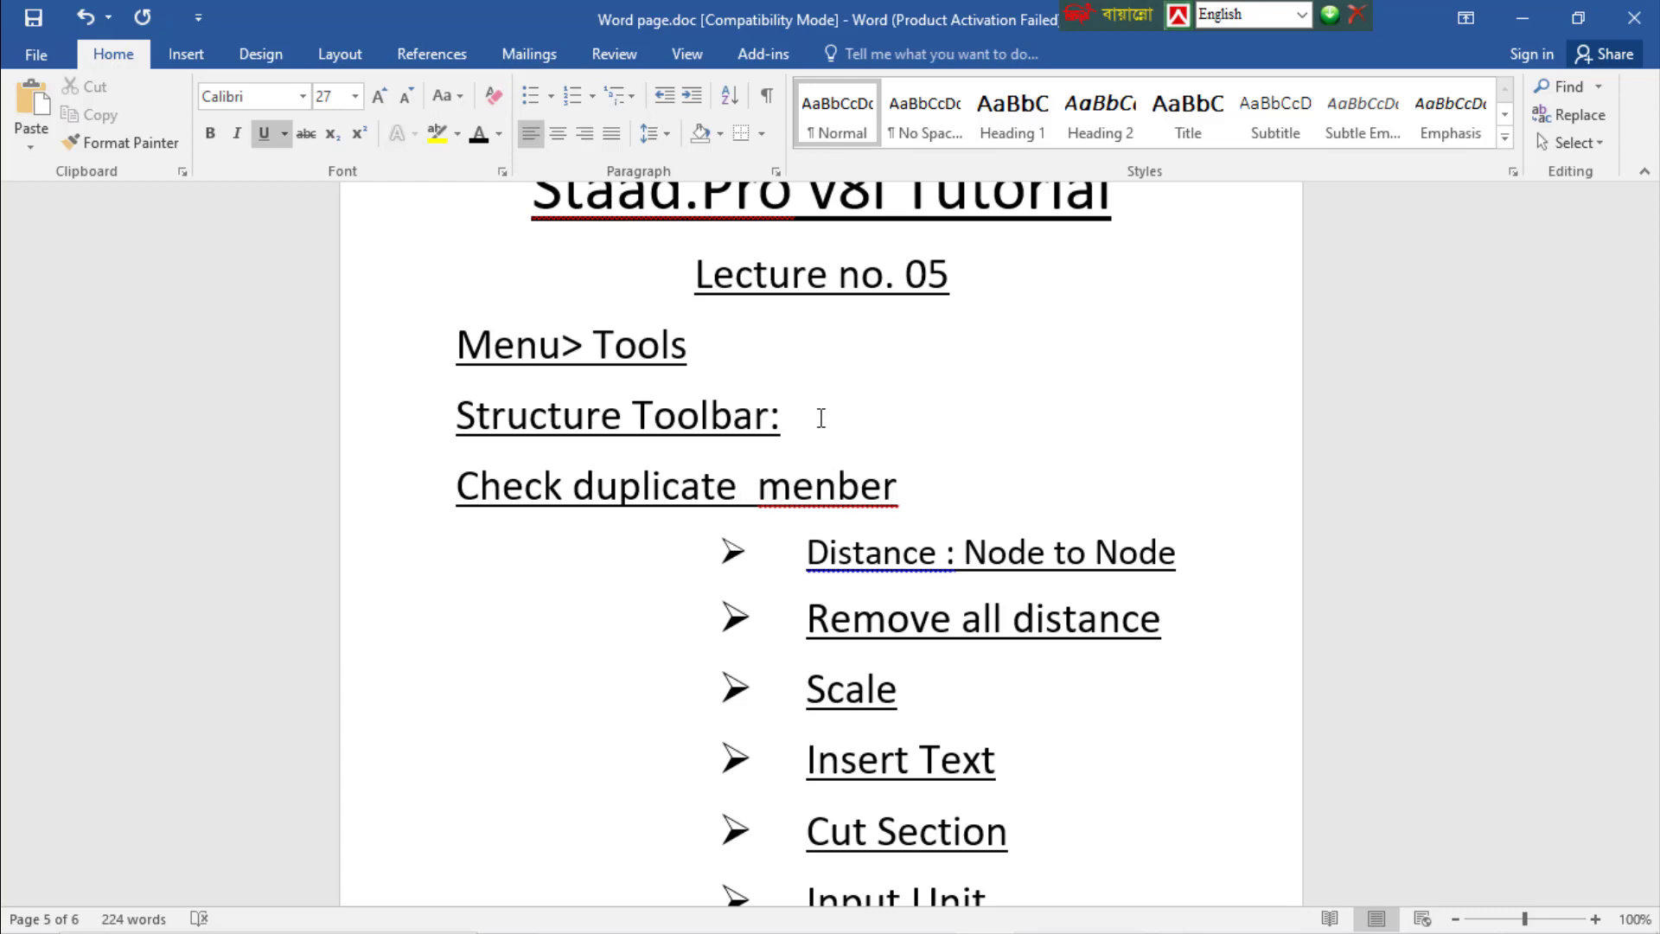
{"action": "type", "text": " Node"}
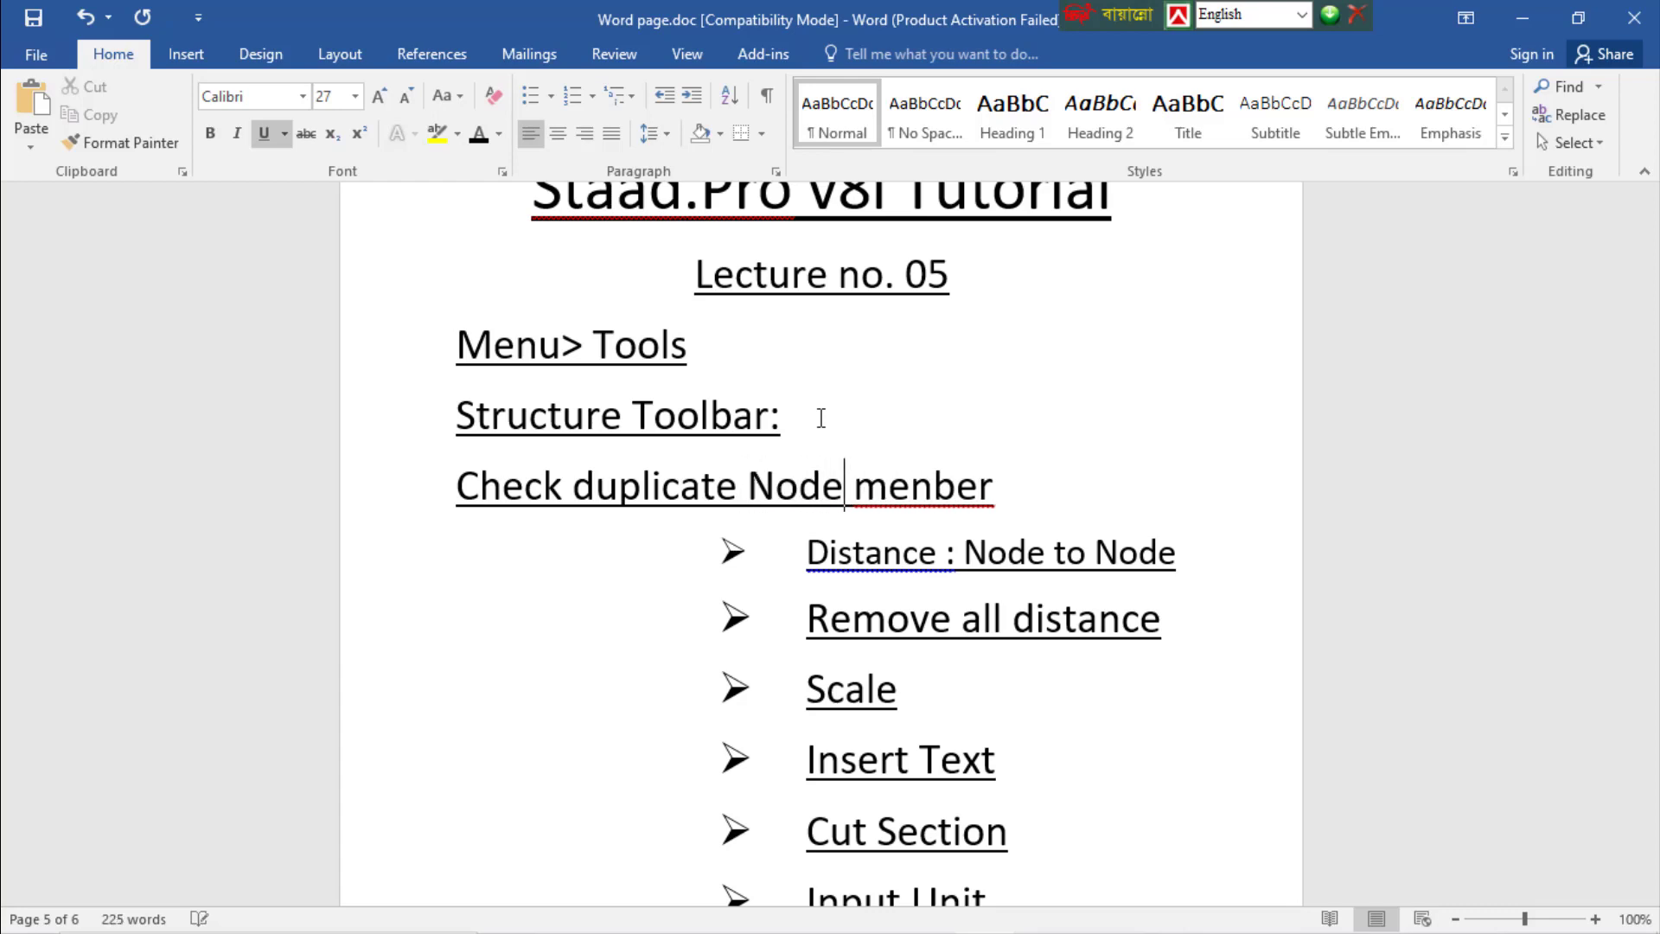
{"action": "type", "text": ","}
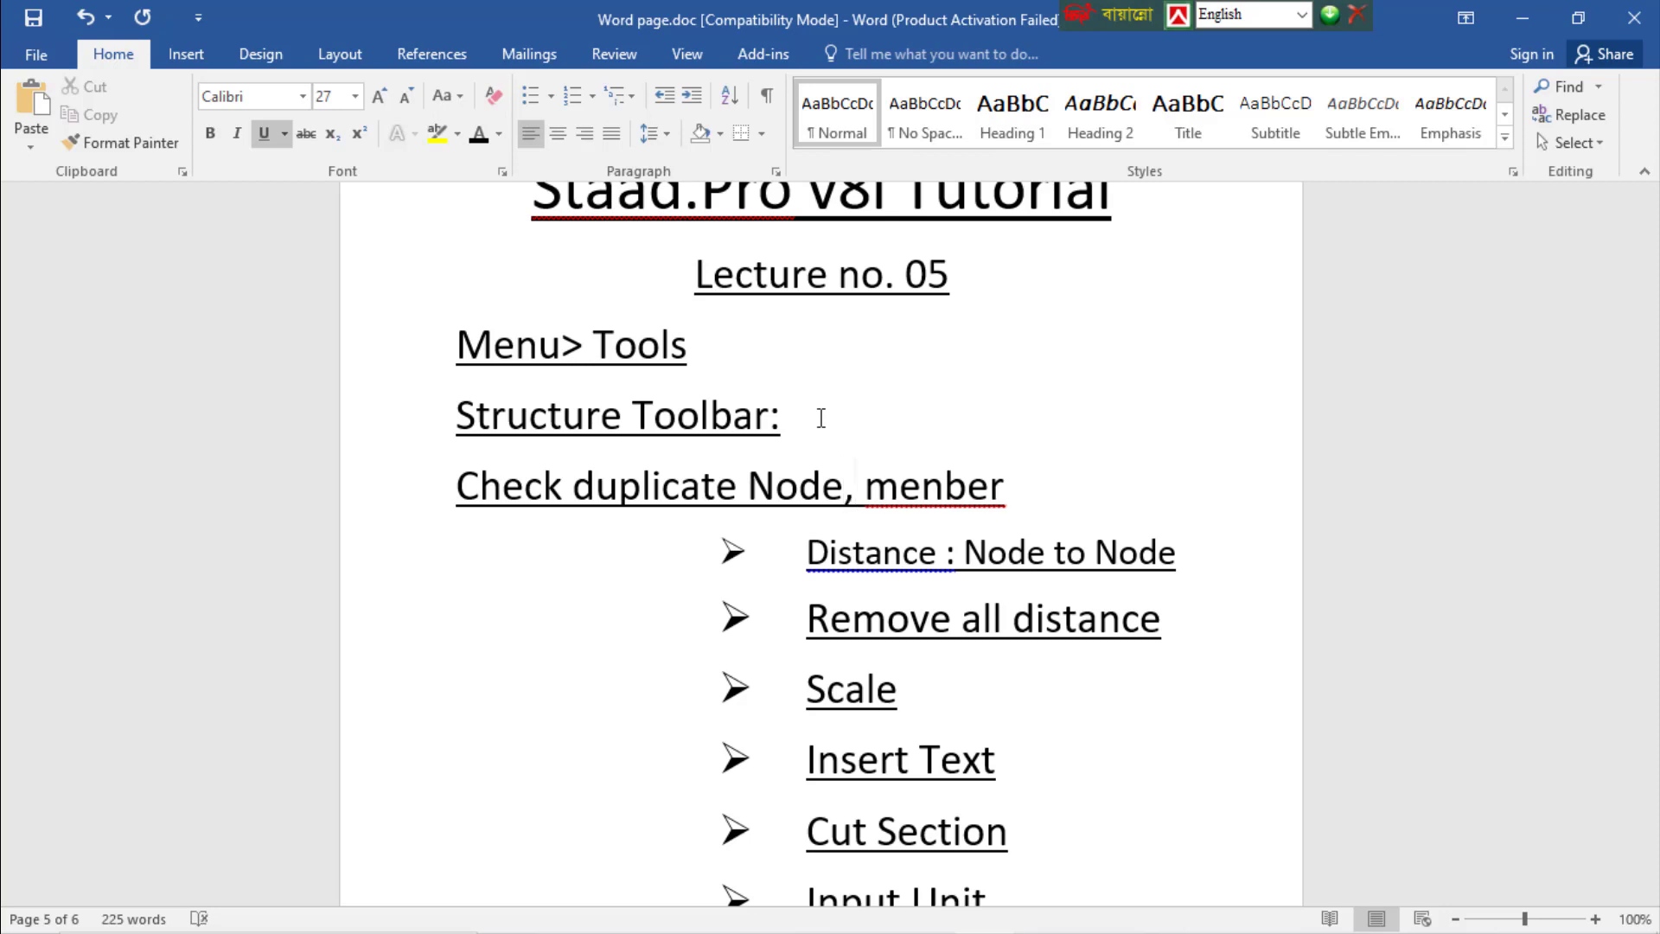
Correct the misspelled "menber" to "member" and extend the line with ", Plate"
{"action": "key", "text": "Right"}
{"action": "key", "text": "Right"}
{"action": "key", "text": "Right"}
{"action": "key", "text": "Right"}
{"action": "key", "text": "BackSpace"}
{"action": "type", "text": "mber"}
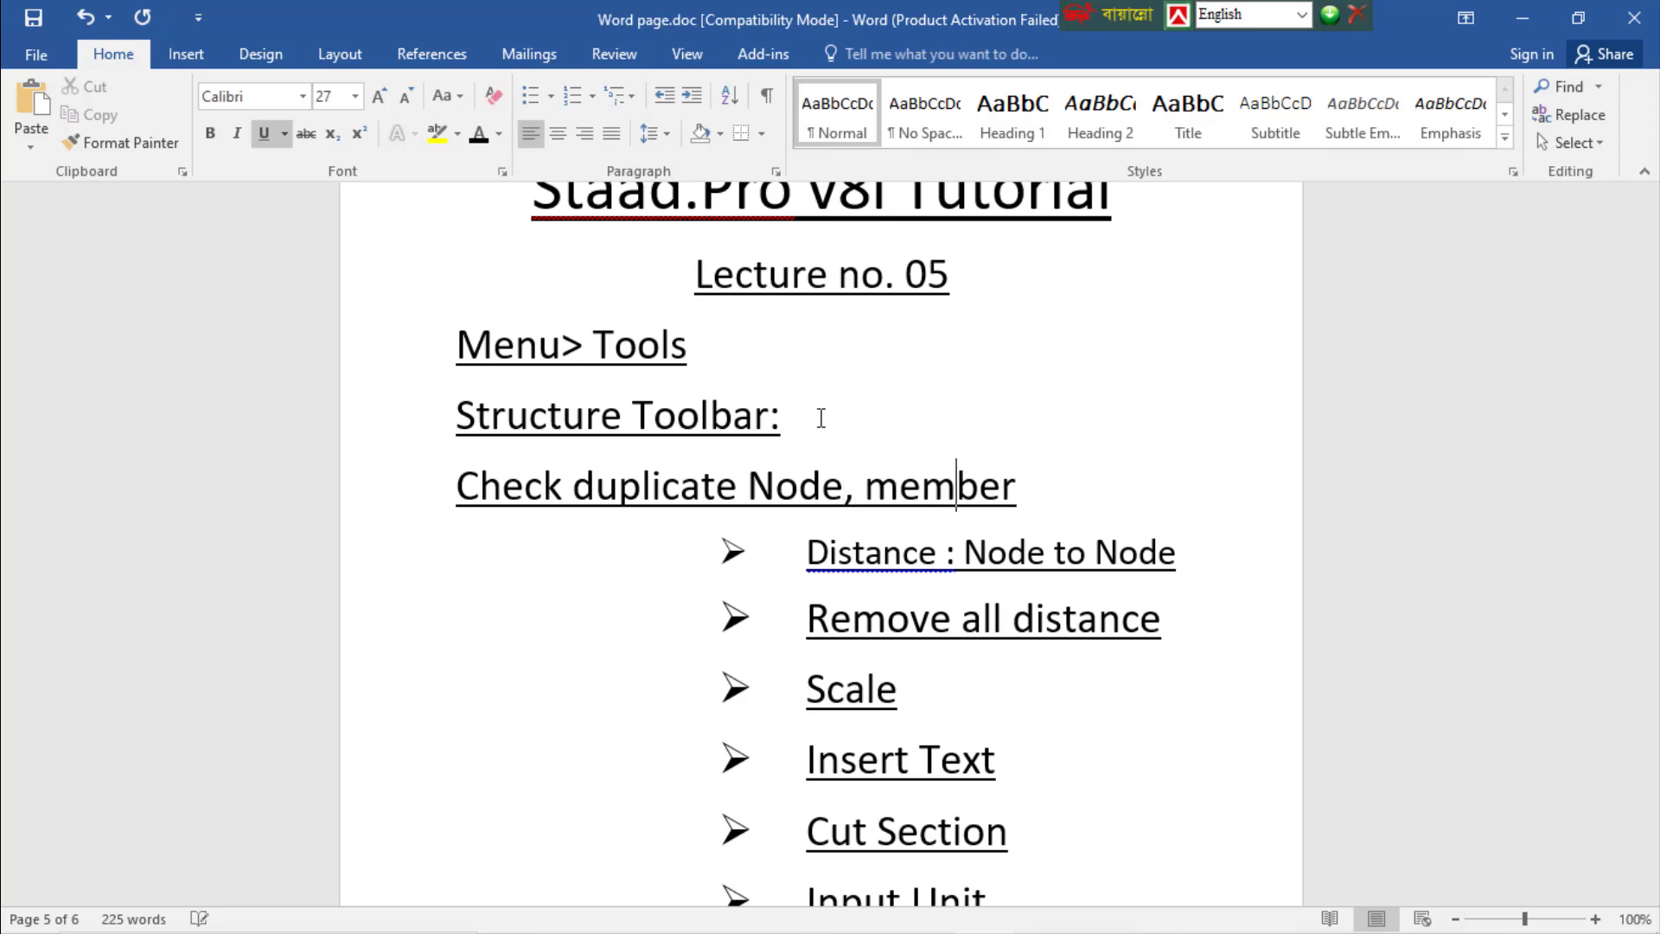
{"action": "type", "text": ", Plate"}
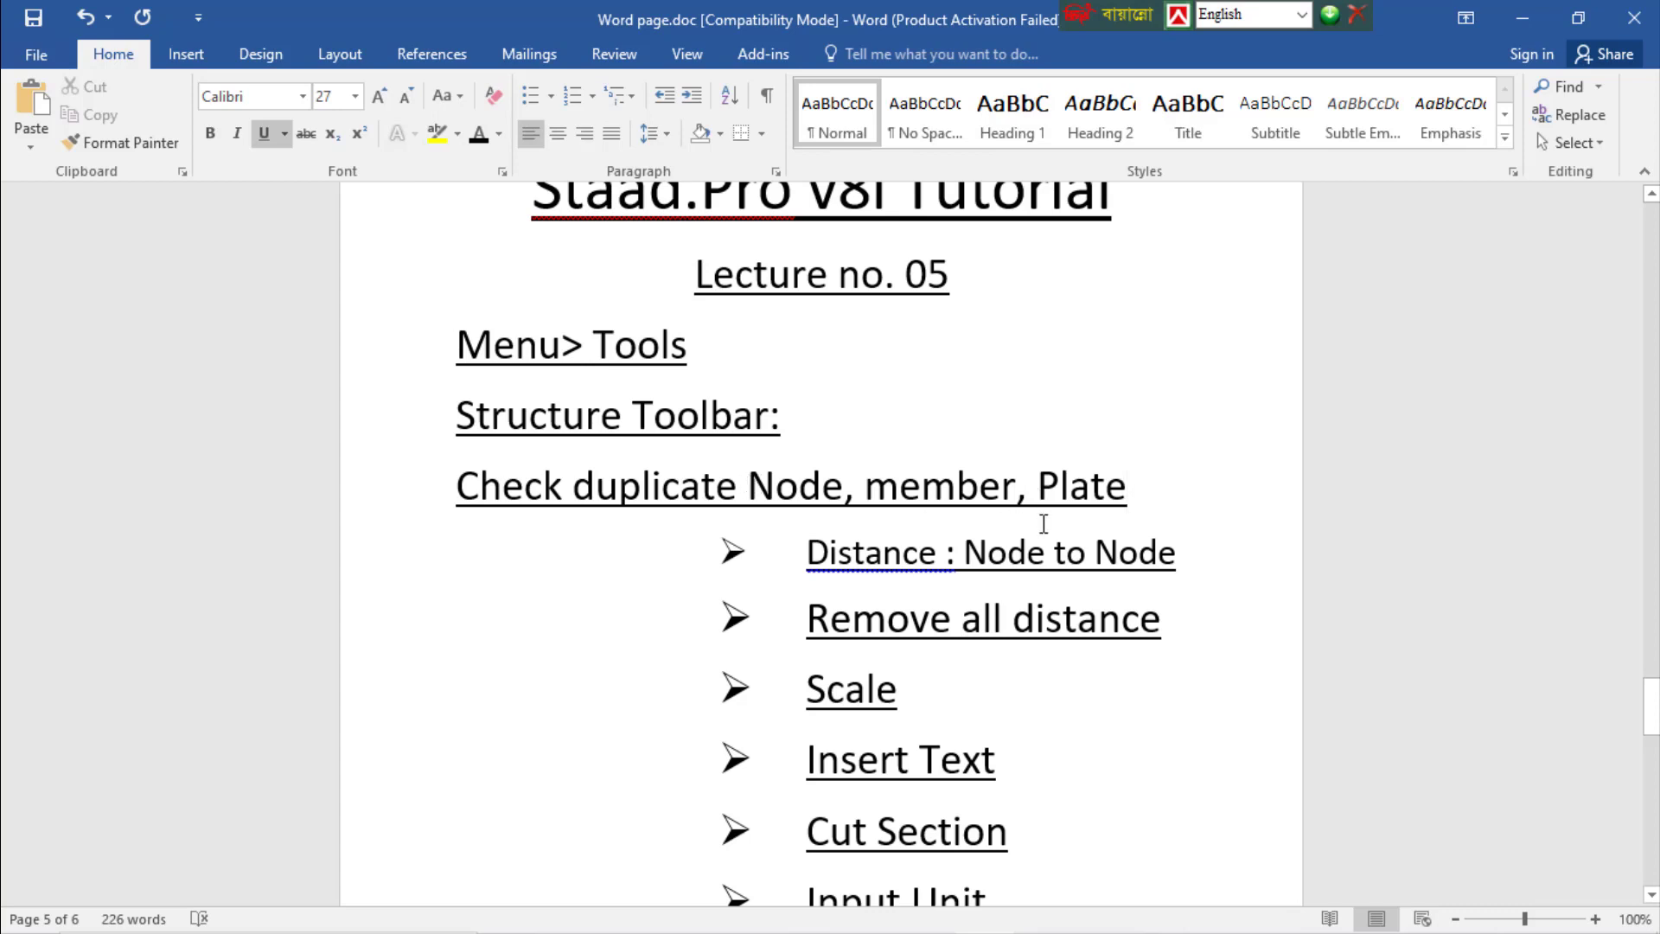
Add a line reading "Orphan Node" below the duplicate check line
{"action": "key", "text": "Return"}
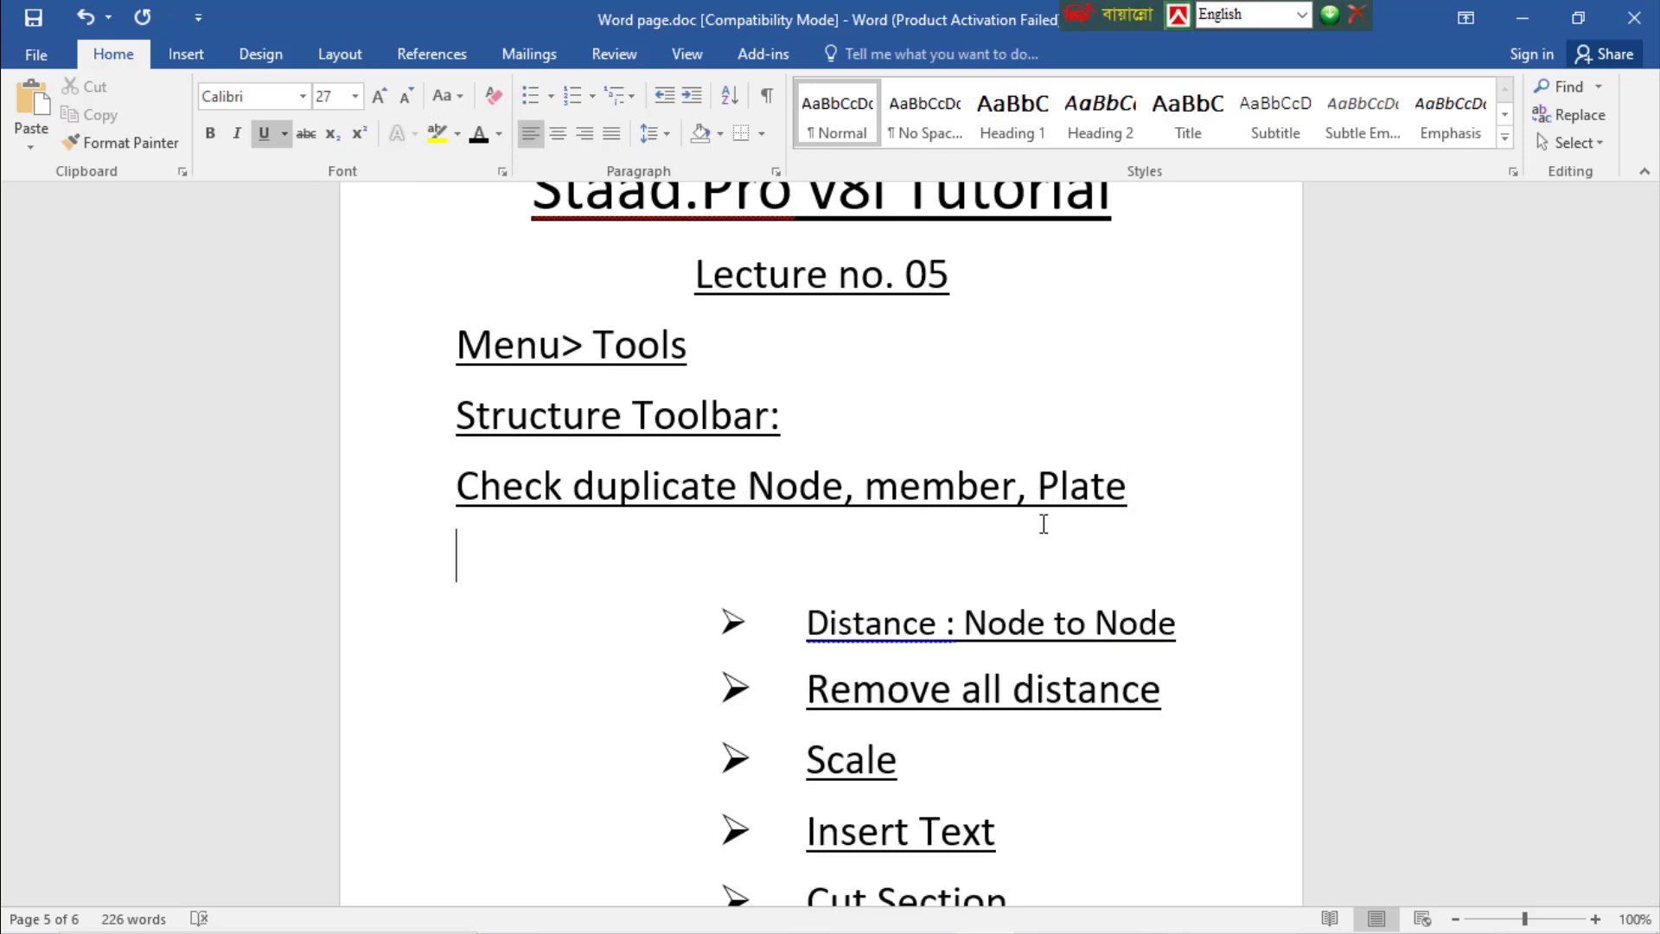
{"action": "key", "text": "Tab"}
{"action": "key", "text": "Tab"}
{"action": "key", "text": "BackSpace"}
{"action": "key", "text": "BackSpace"}
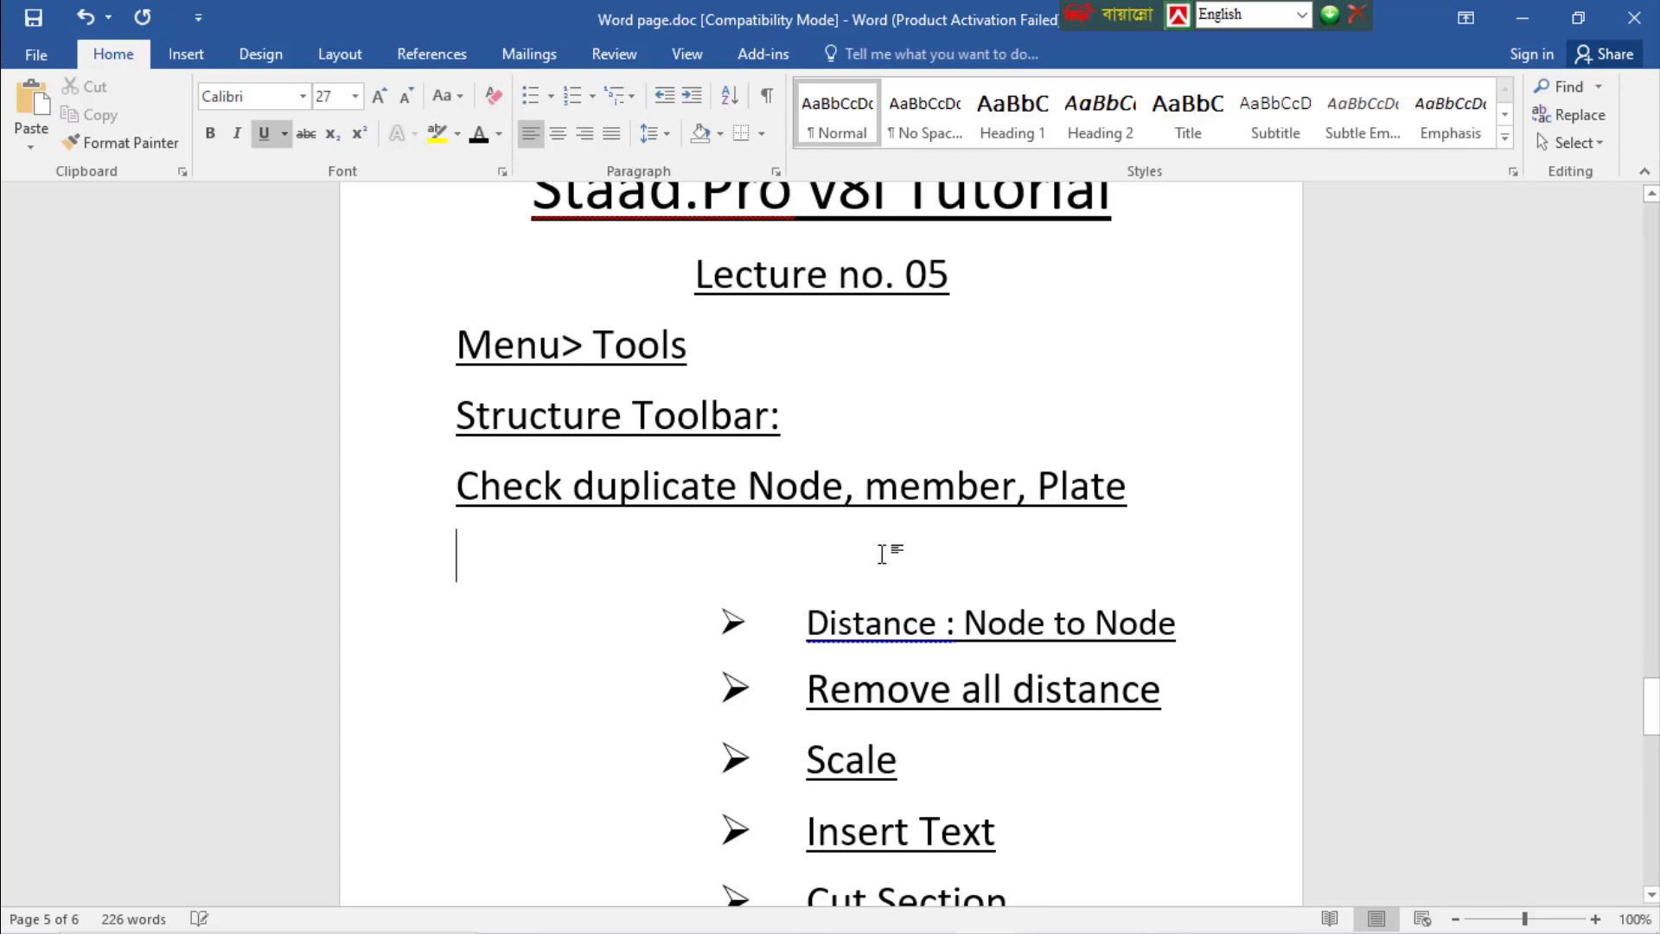
{"action": "type", "text": "O"}
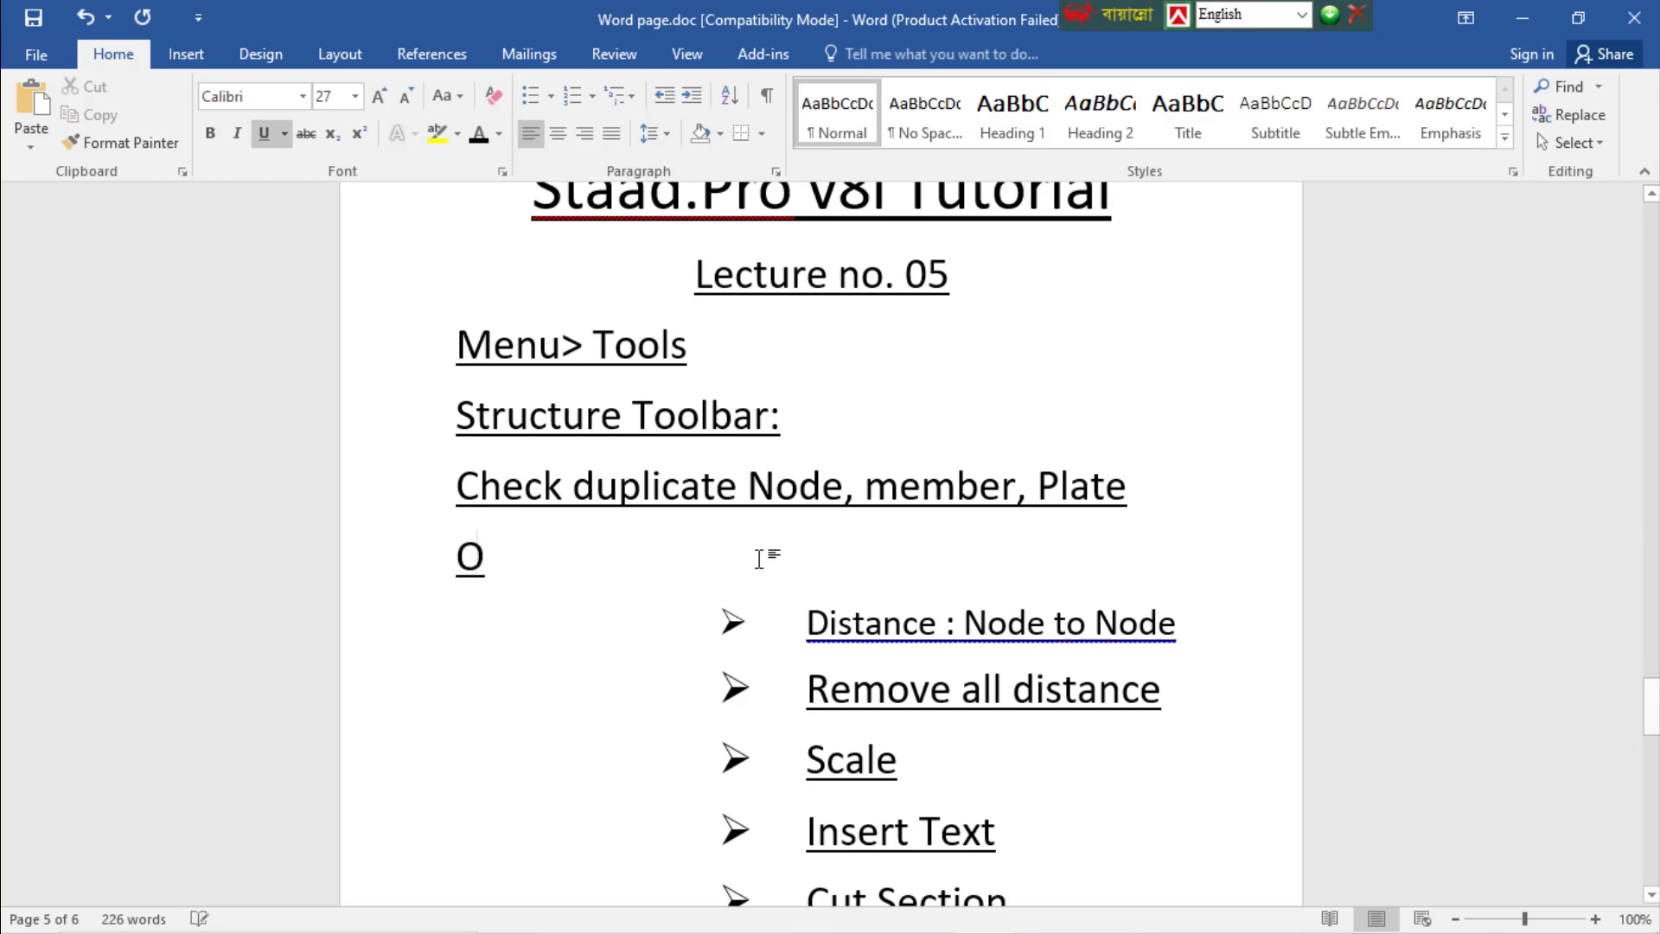
{"action": "type", "text": "rphan "}
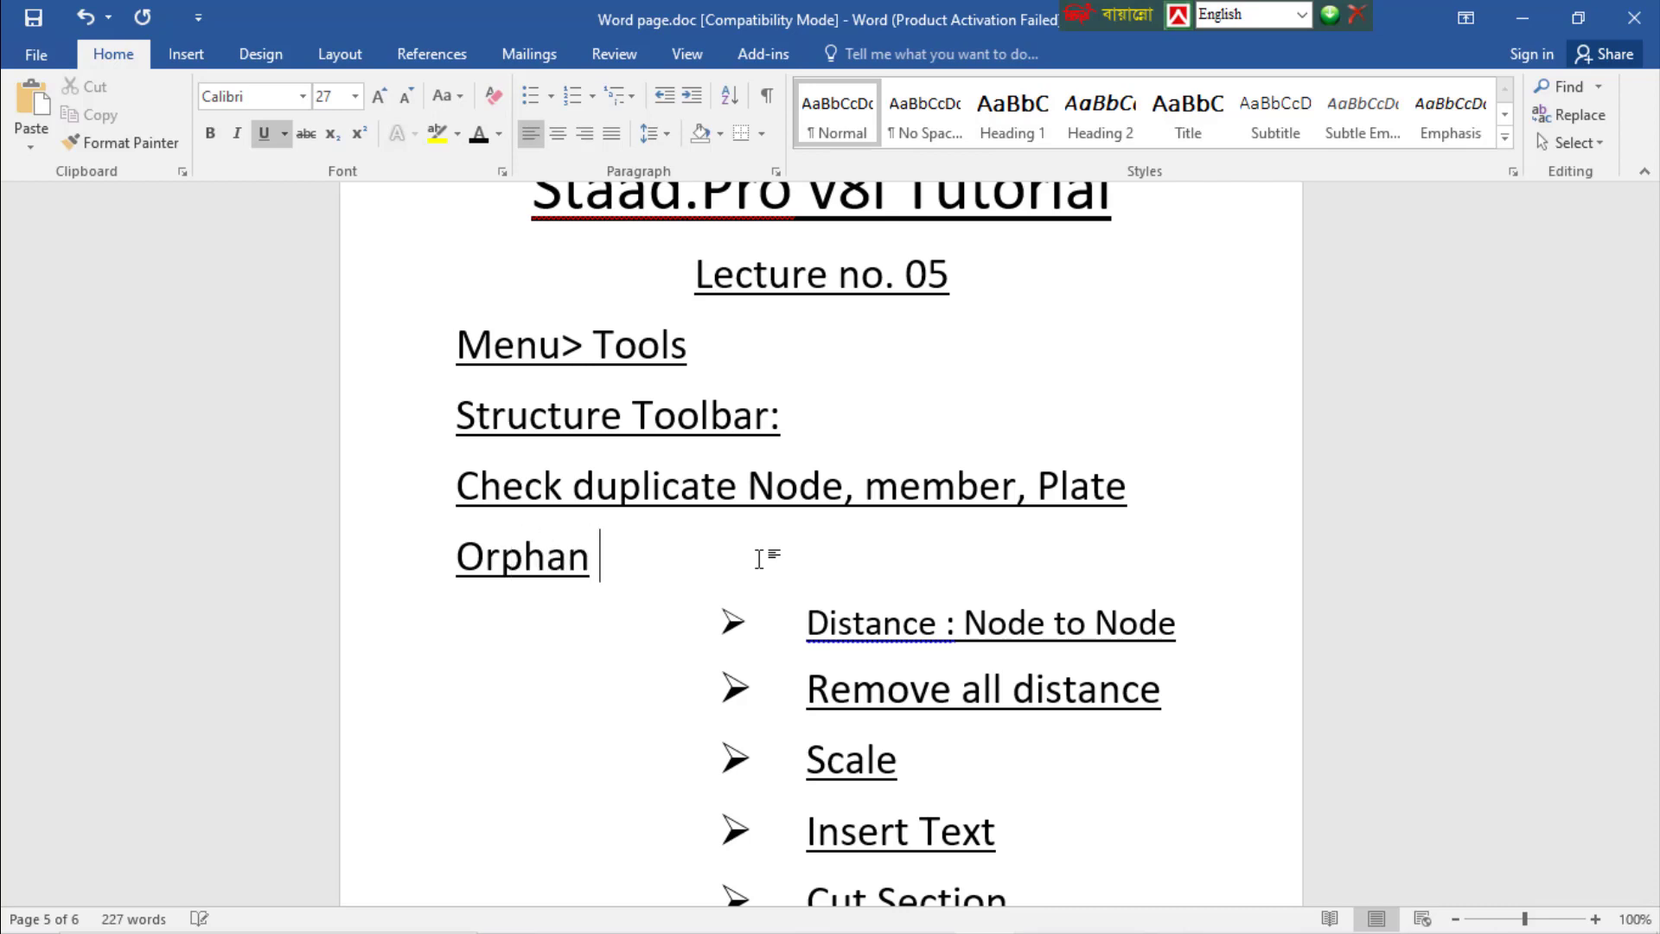
{"action": "type", "text": "Node"}
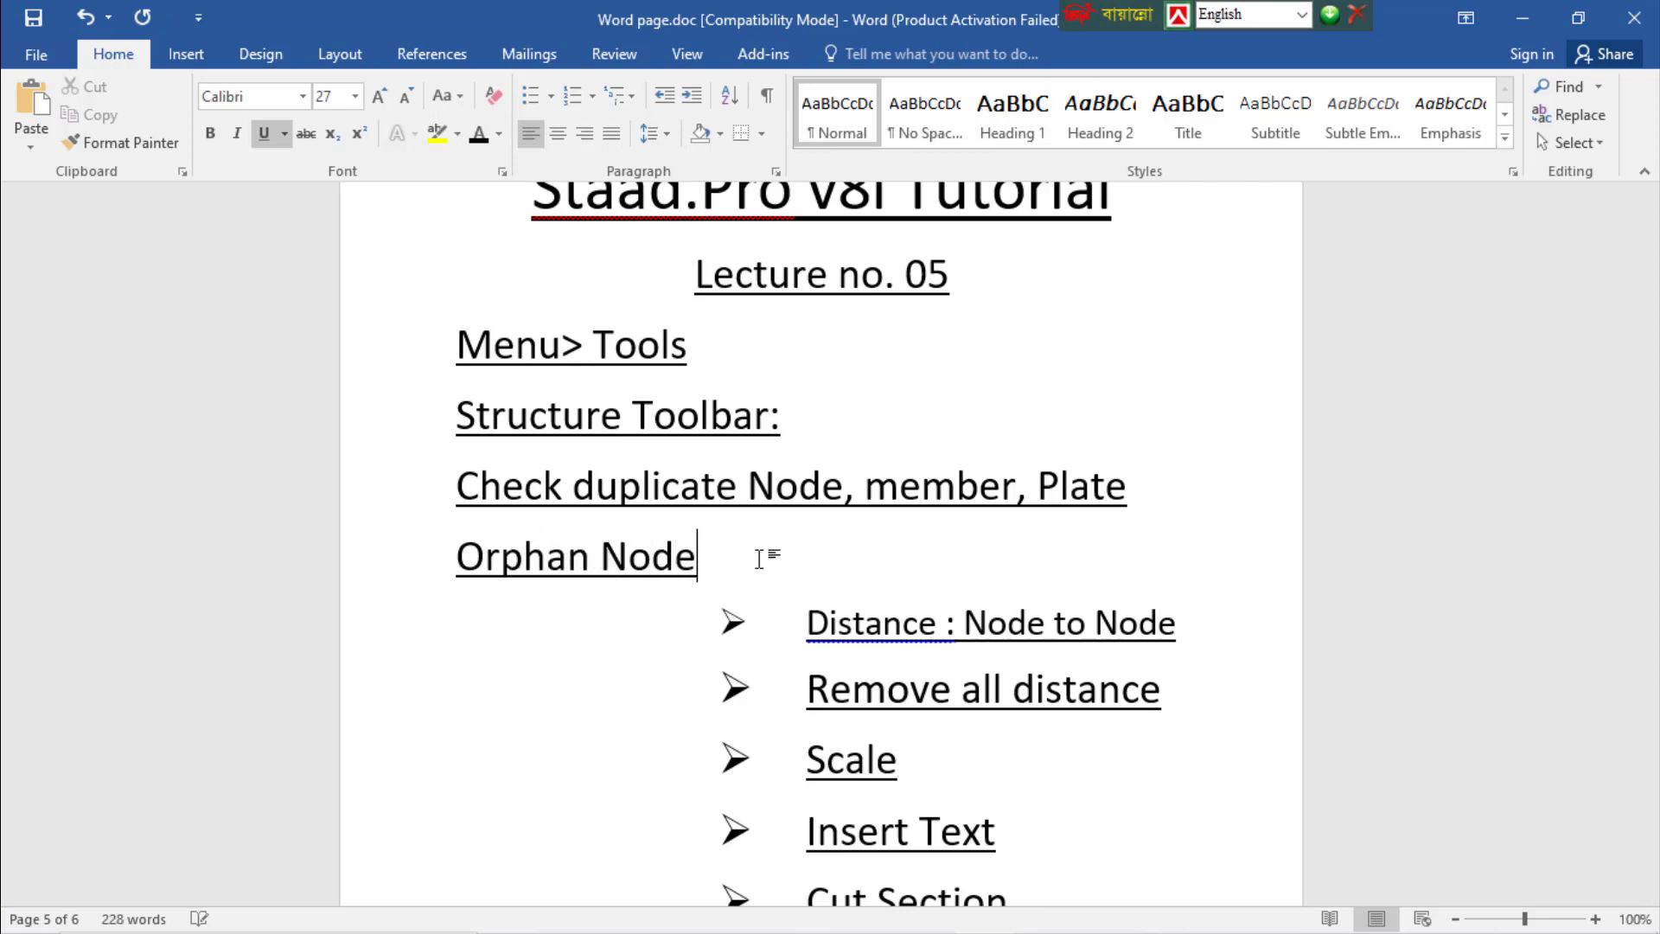
Indent the "Orphan Node" line, remove its underline, and make it an arrow bullet aligned with the list below
{"action": "left_click", "coordinate": [457, 558]}
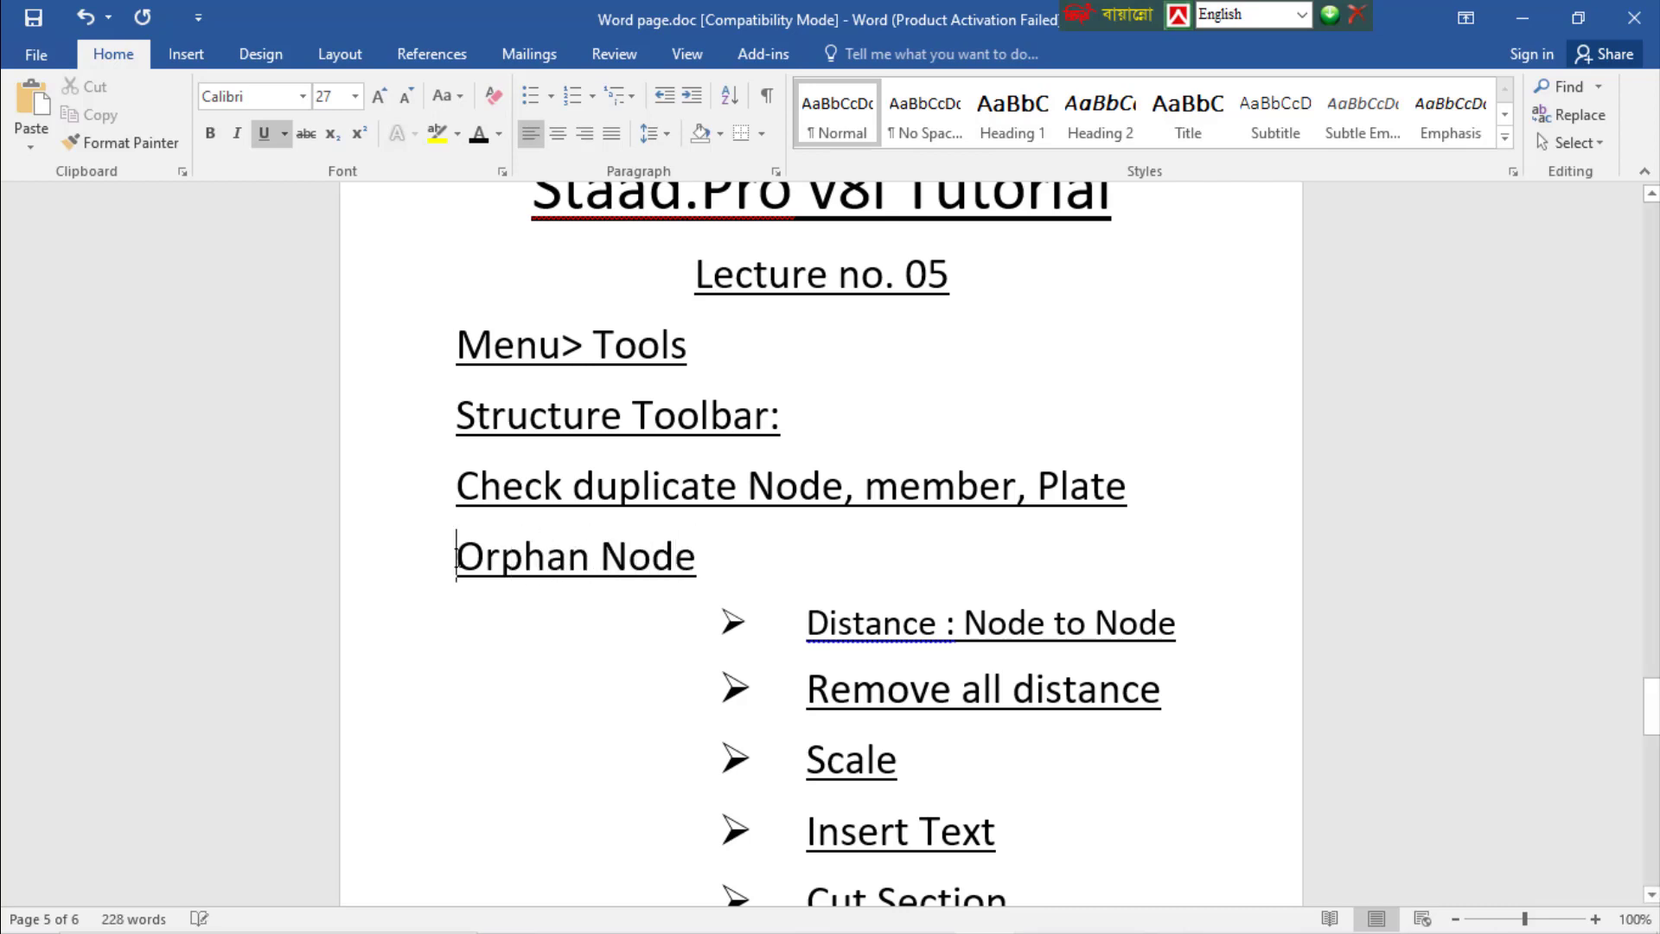
{"action": "key", "text": "Tab"}
{"action": "key", "text": "Tab"}
{"action": "key", "text": "Tab"}
{"action": "key", "text": "Tab"}
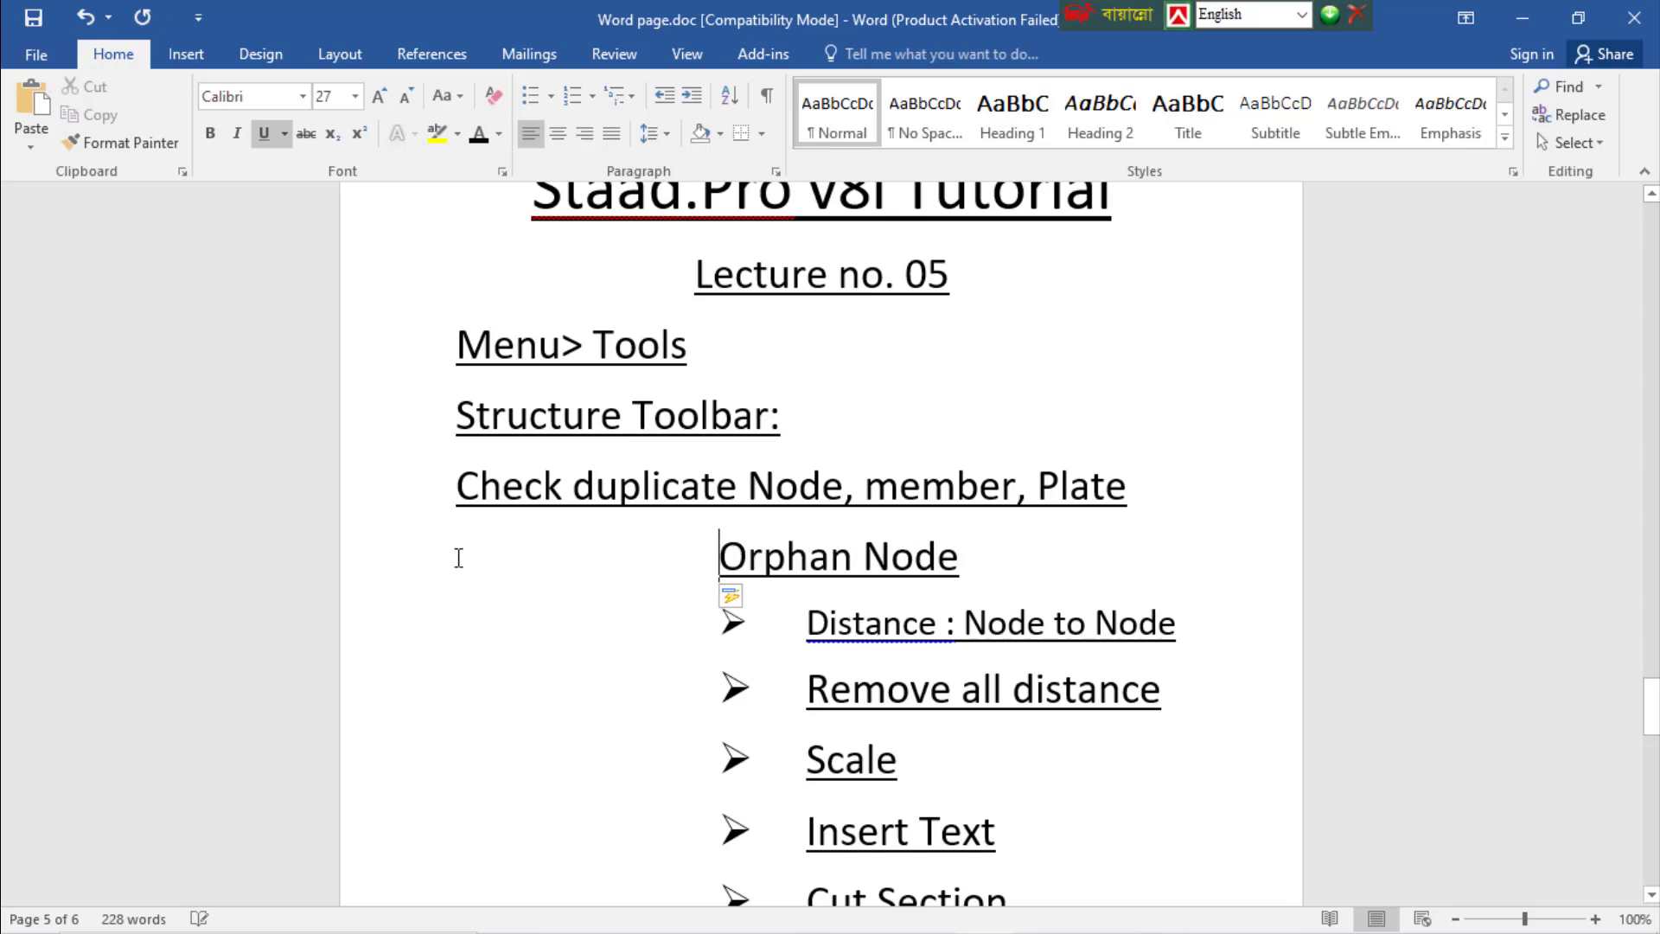
{"action": "left_click", "coordinate": [396, 564]}
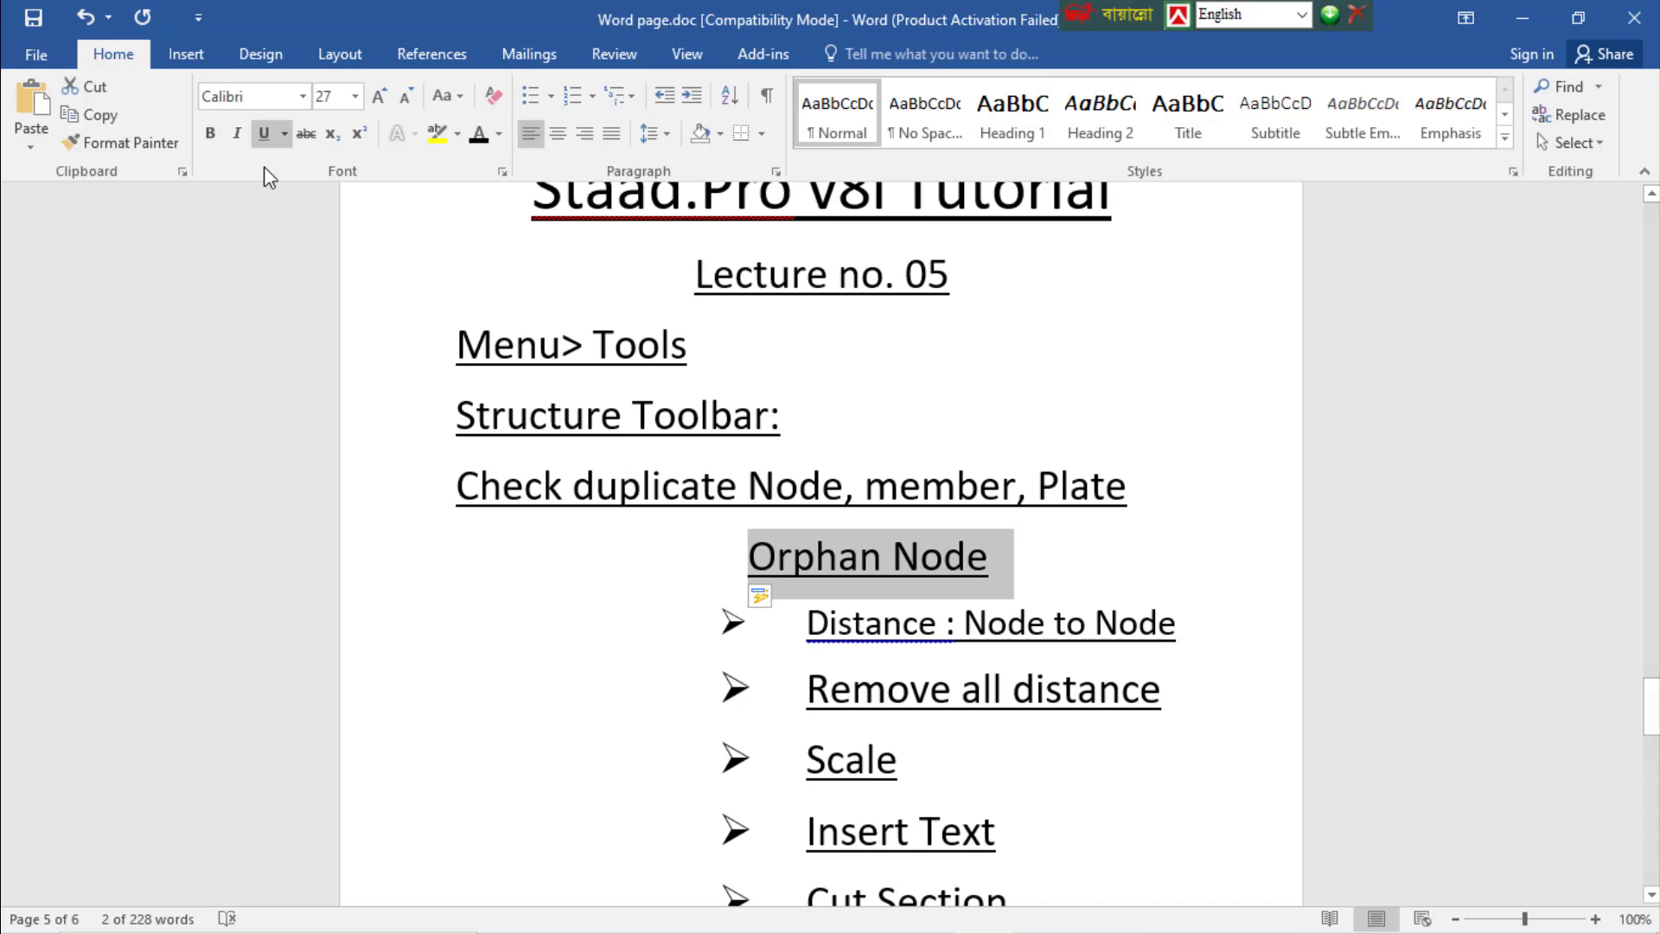
{"action": "key", "text": "ctrl+u"}
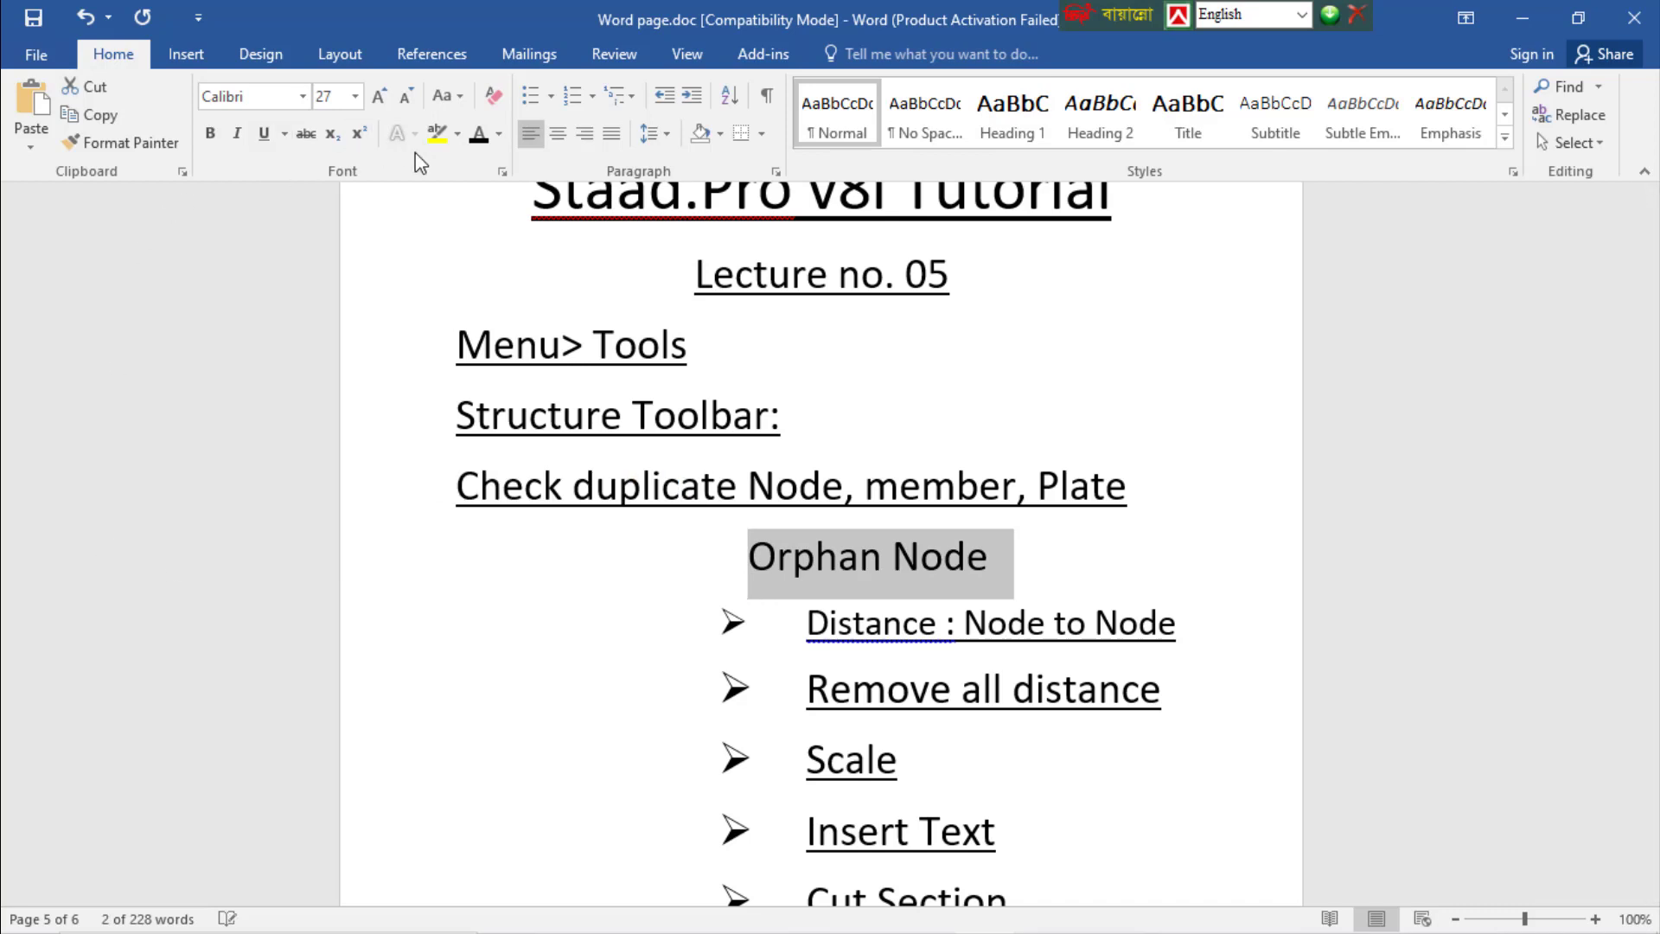
{"action": "left_click", "coordinate": [528, 97]}
{"action": "left_click", "coordinate": [1172, 545]}
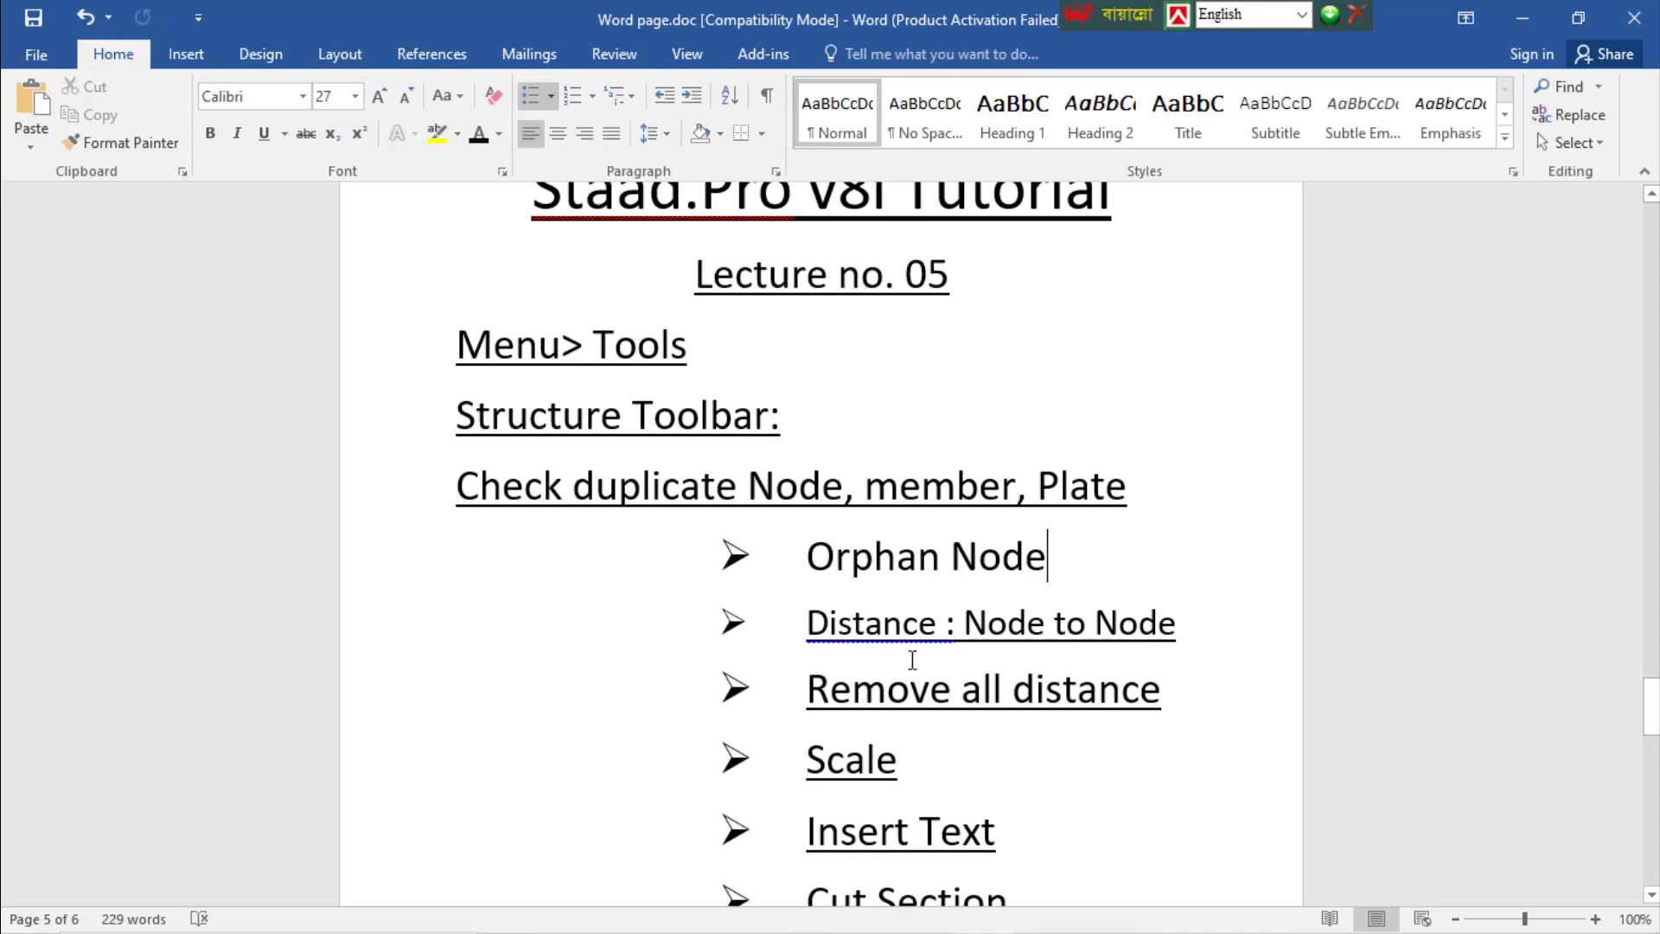
Switch to STAAD.Pro and display node-to-node distances along the frame's full rear top edge and across the first adjoining bay at its far corner
{"action": "left_click", "coordinate": [1042, 912]}
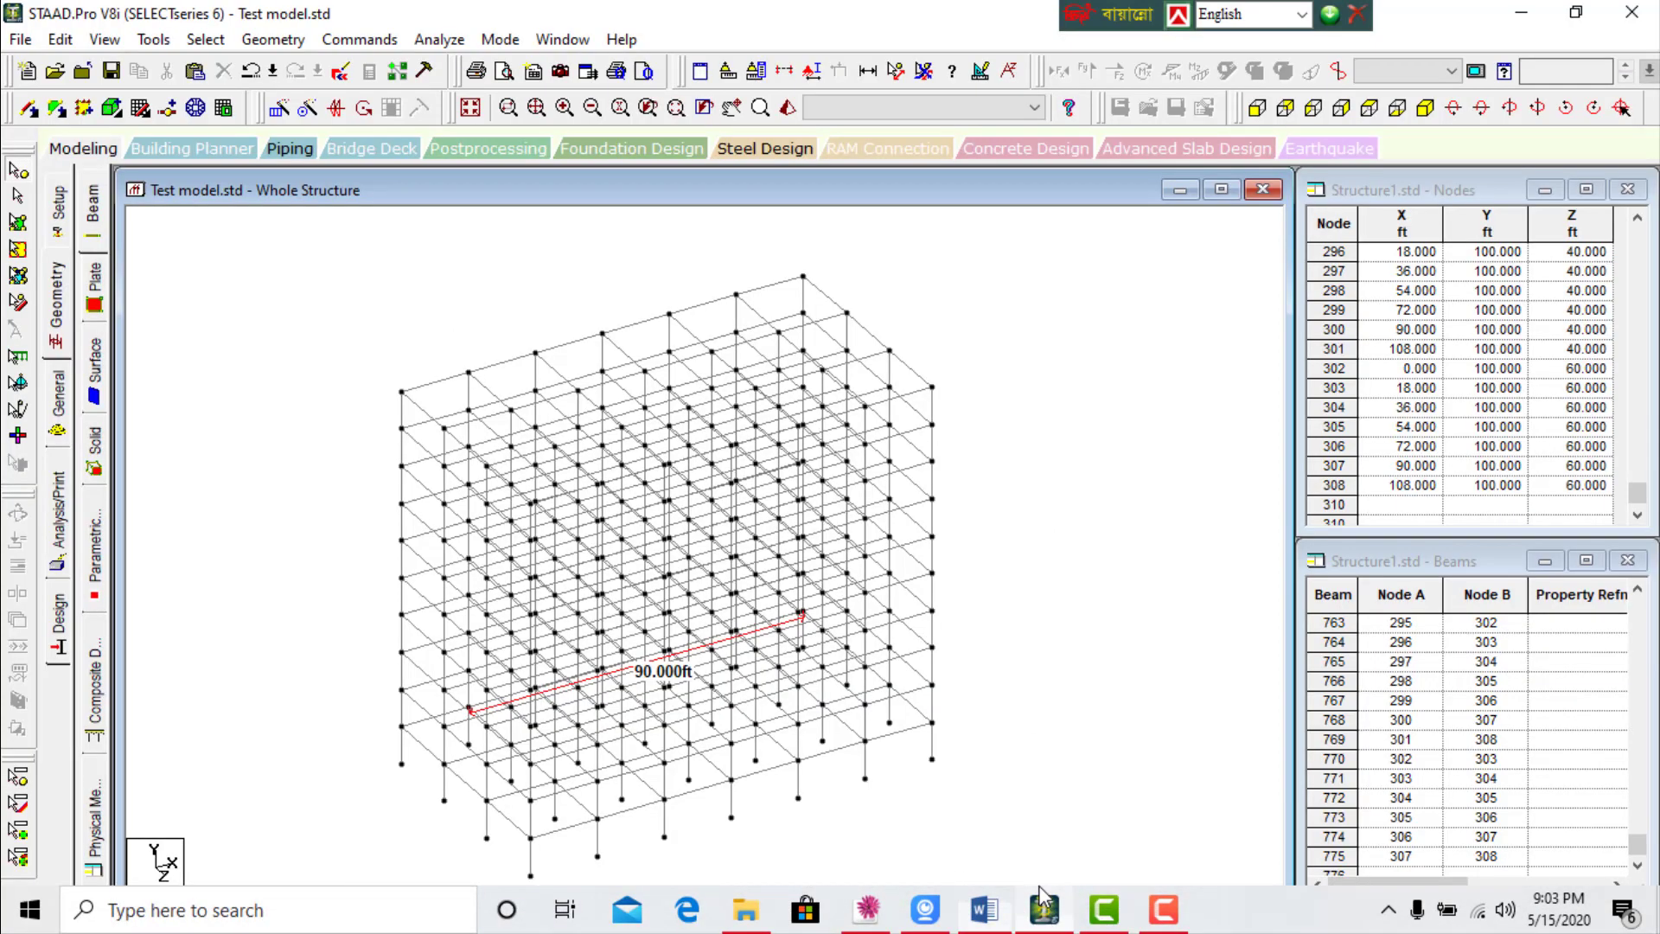
{"action": "scroll", "coordinate": [904, 462], "scroll_direction": "up", "scroll_amount": 3}
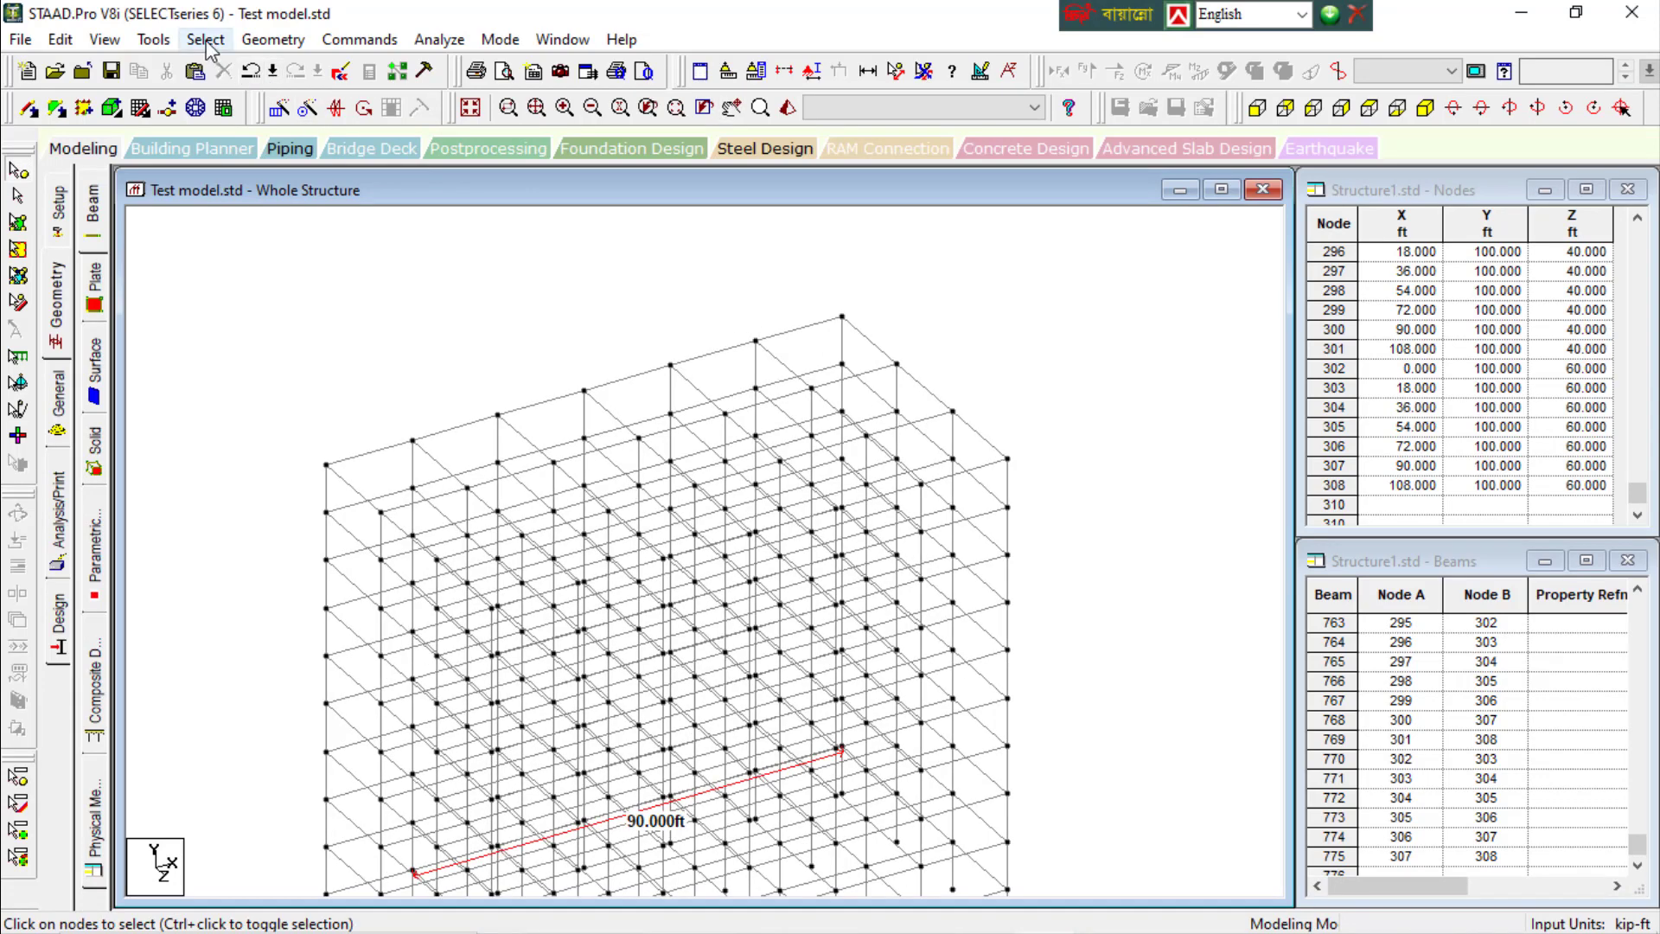
{"action": "left_click", "coordinate": [153, 39]}
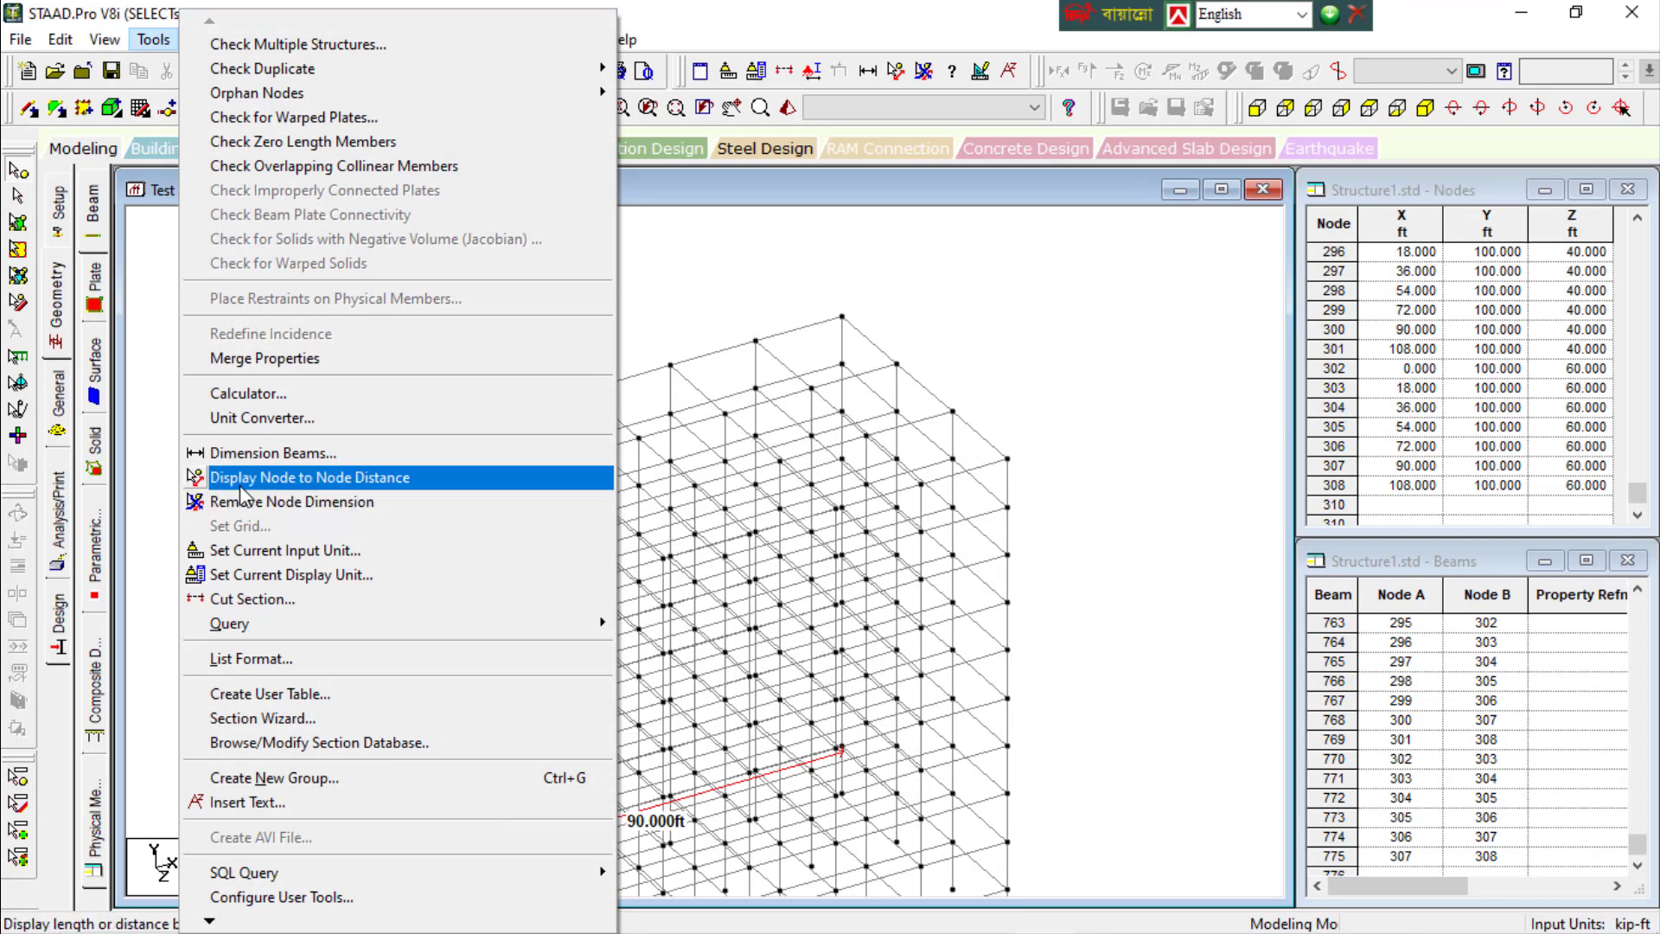
{"action": "left_click", "coordinate": [331, 483]}
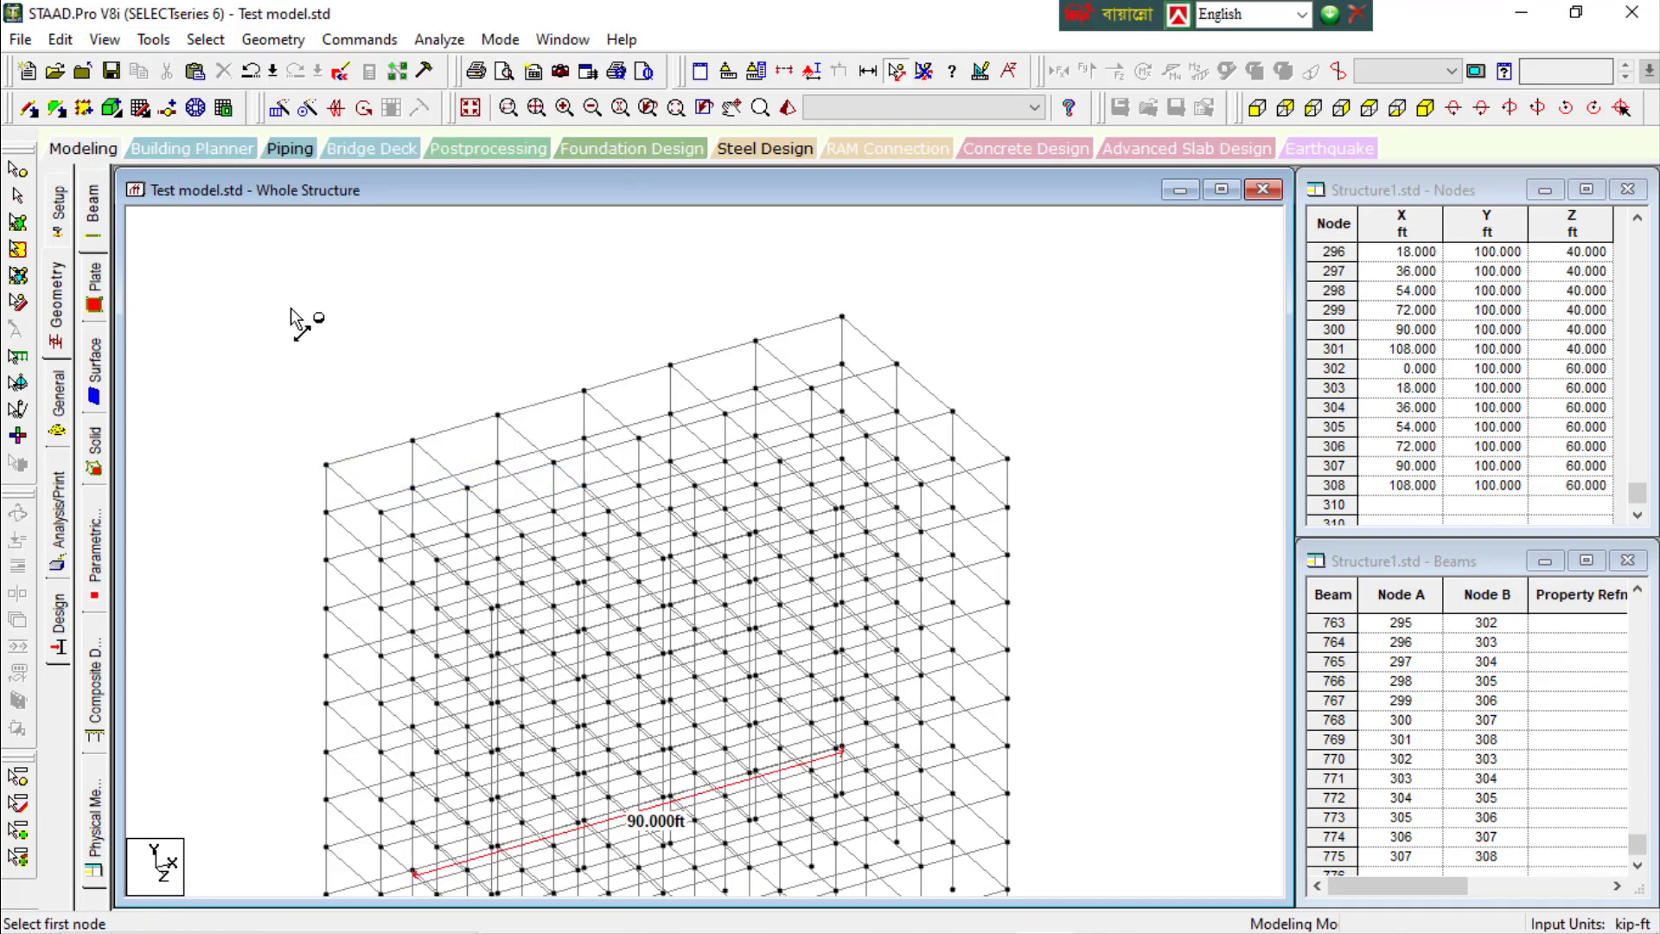
{"action": "left_click", "coordinate": [326, 465]}
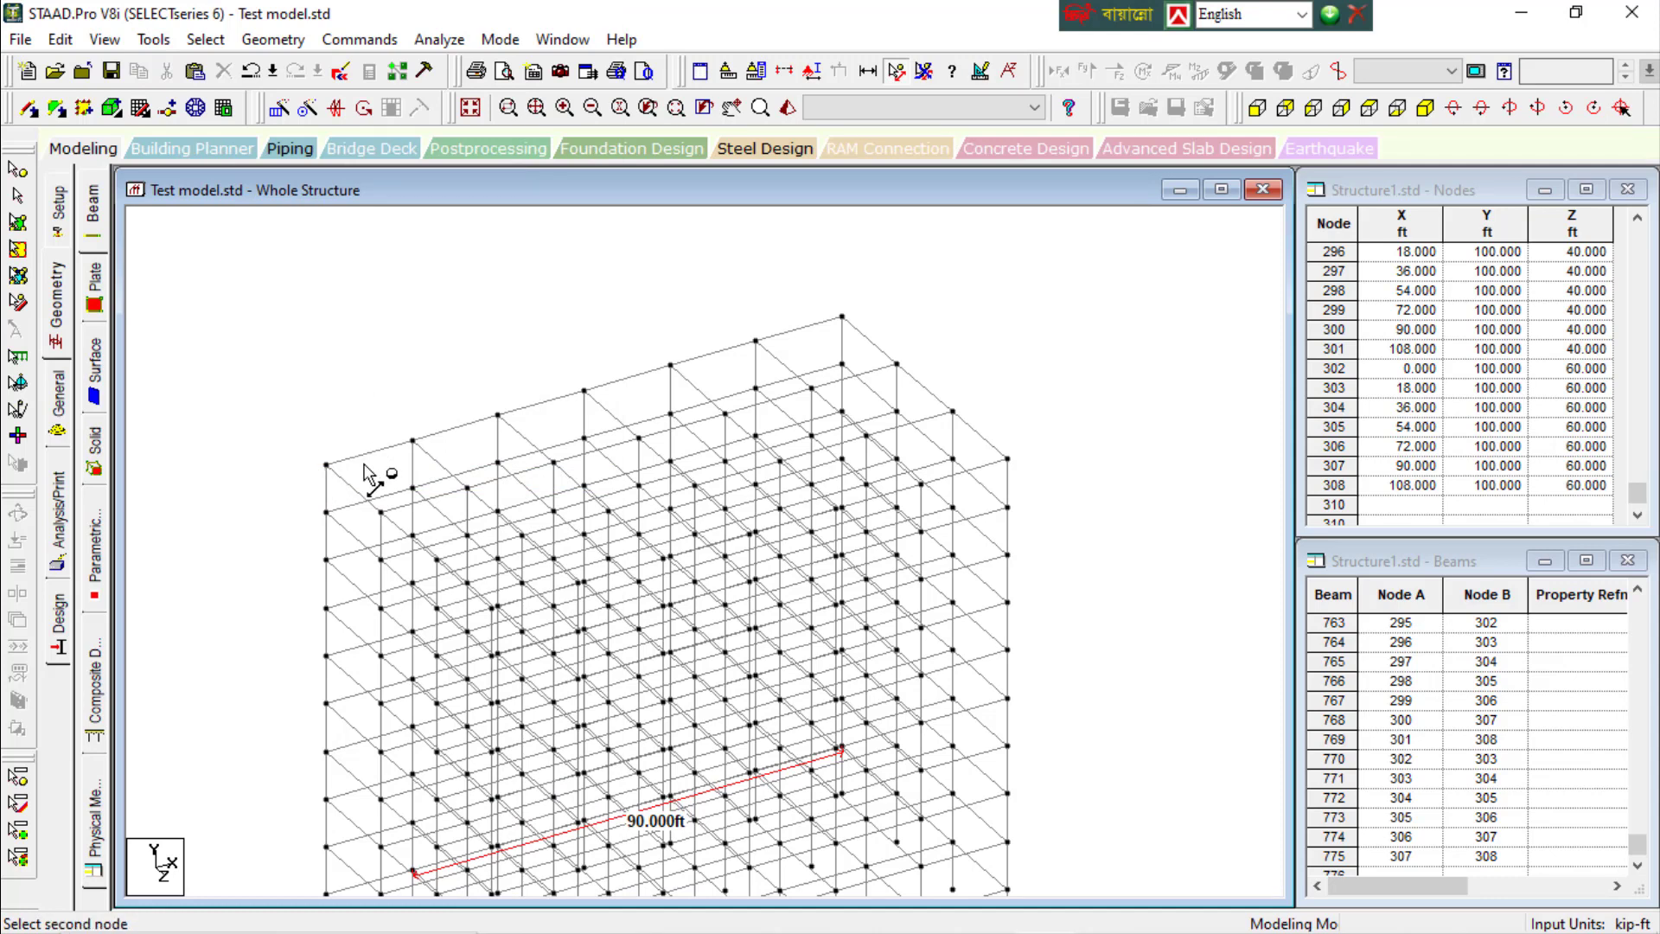
{"action": "left_click", "coordinate": [843, 318]}
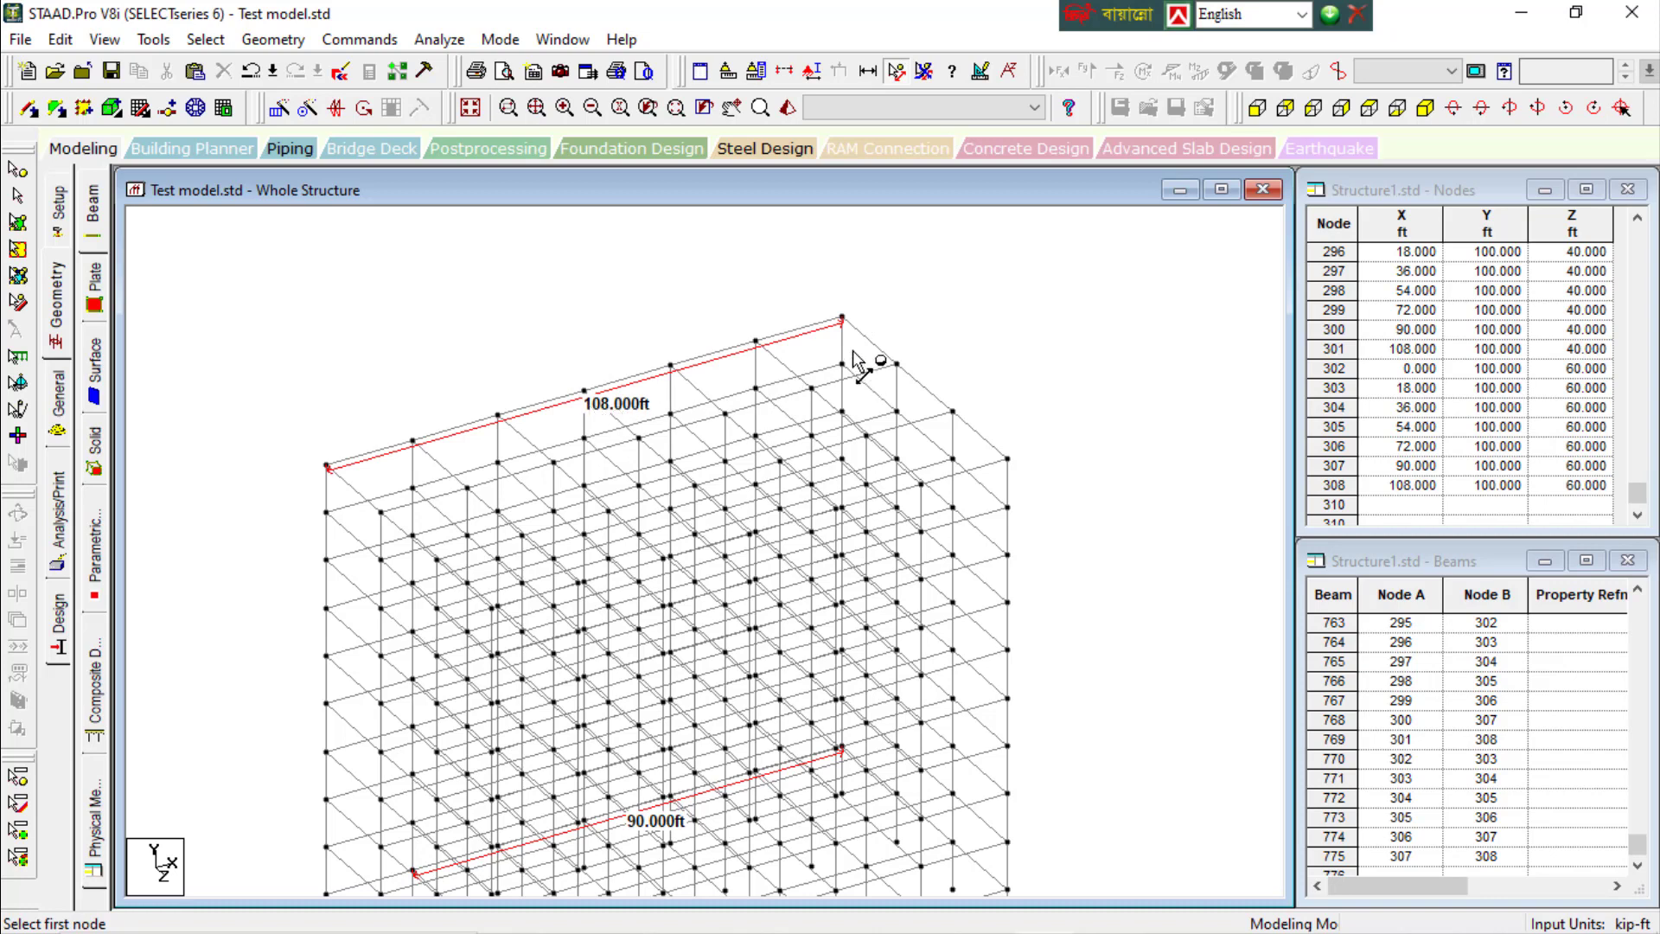
{"action": "left_click", "coordinate": [843, 318]}
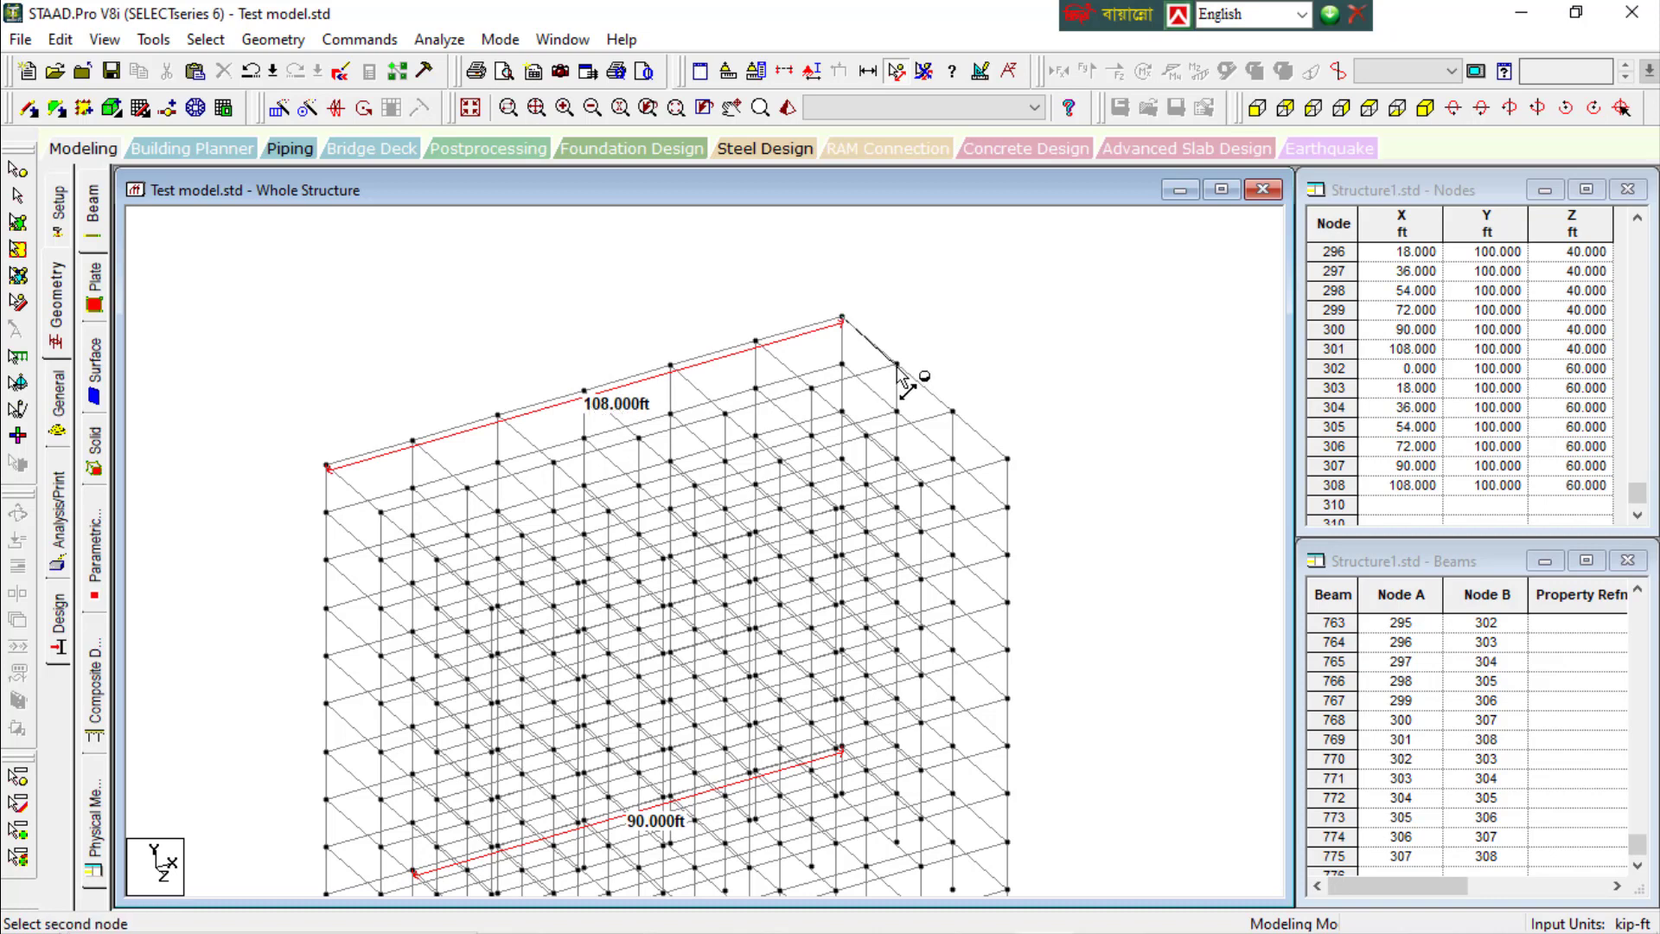
{"action": "left_click", "coordinate": [897, 366]}
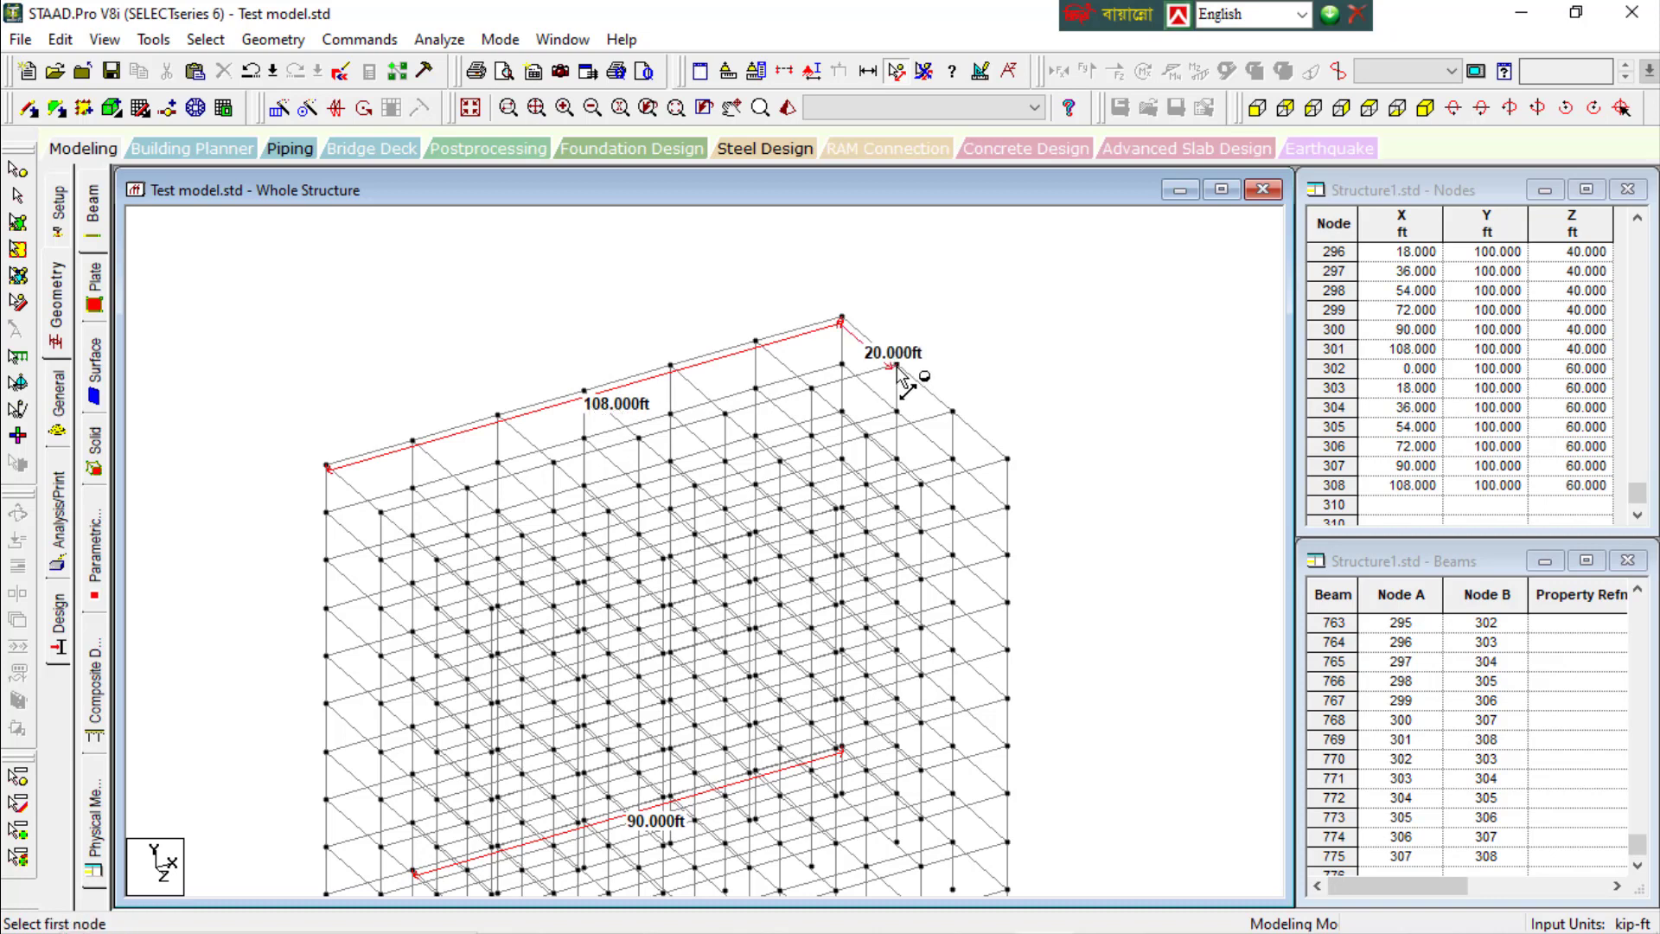
Display node-to-node distances down the frame's near vertical corner edge and diagonally across its rear face between the outer columns
{"action": "left_click", "coordinate": [1008, 460]}
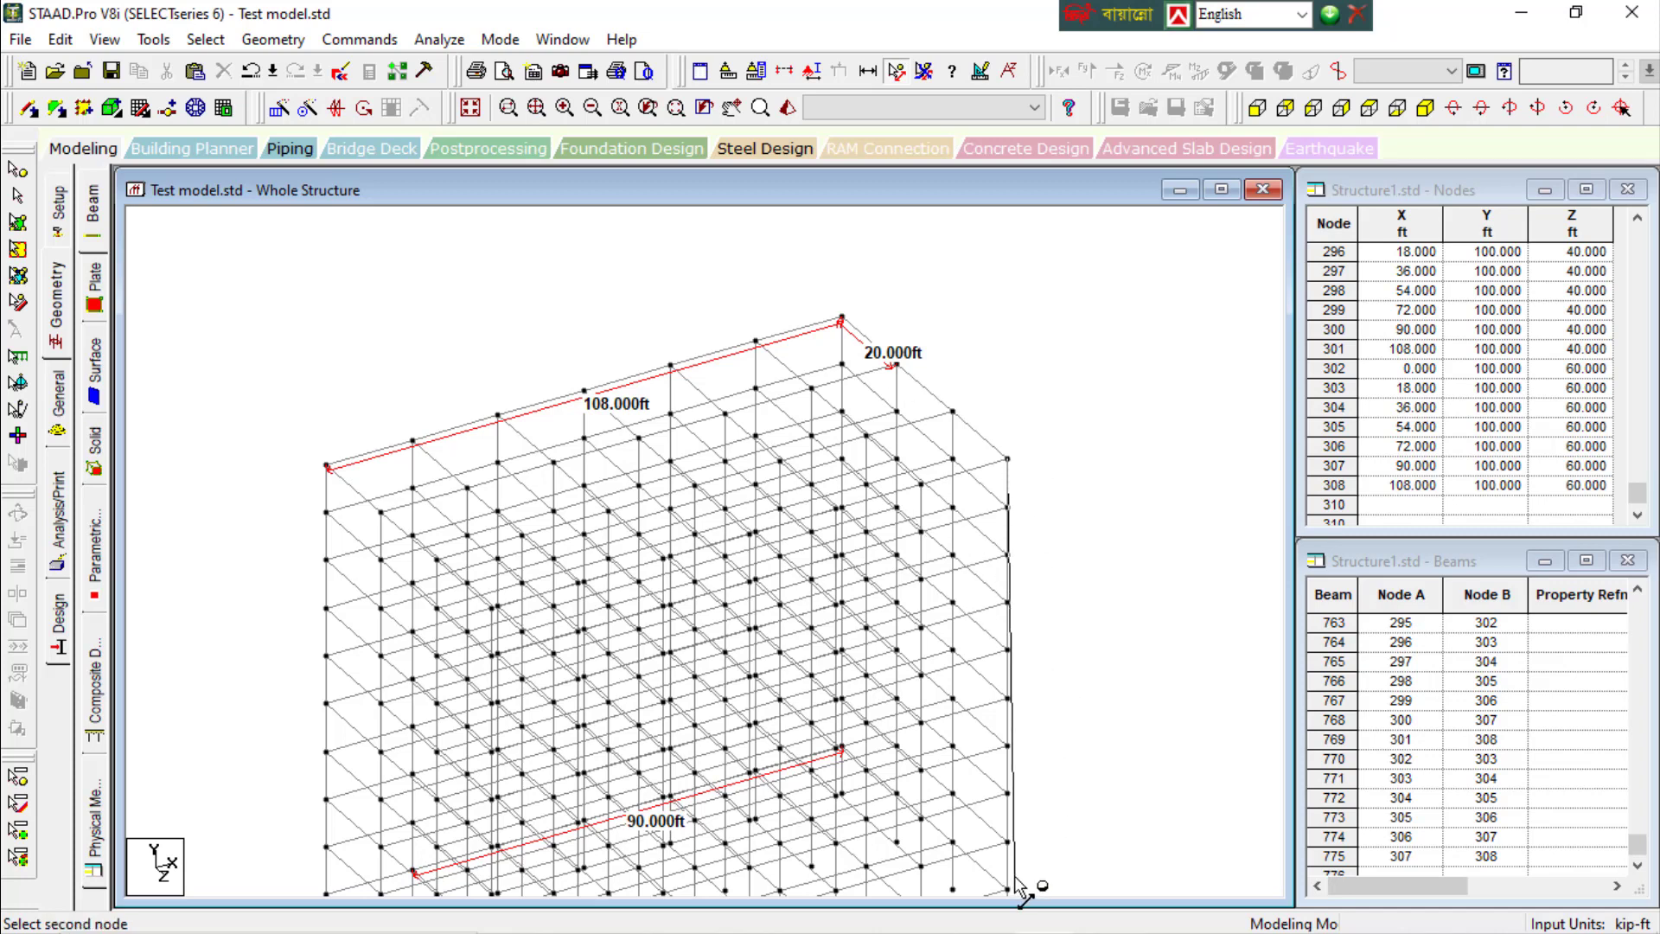
{"action": "left_click", "coordinate": [1010, 843]}
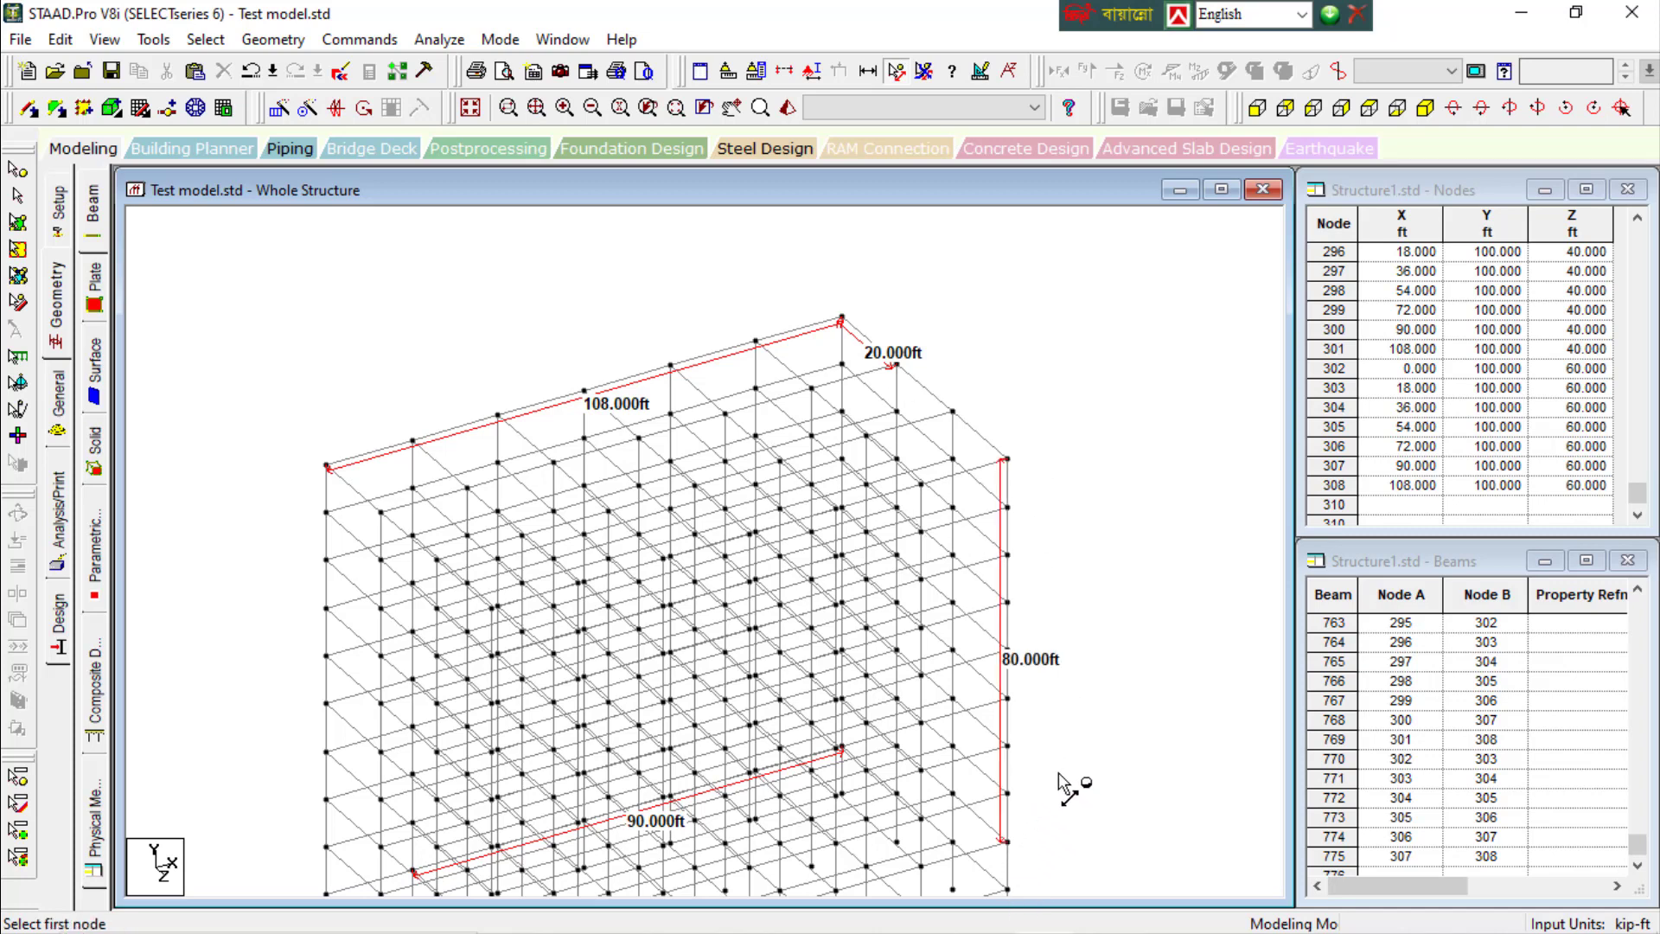
{"action": "scroll", "coordinate": [1026, 446], "scroll_direction": "down", "scroll_amount": 2}
{"action": "scroll", "coordinate": [538, 630], "scroll_direction": "up", "scroll_amount": 1}
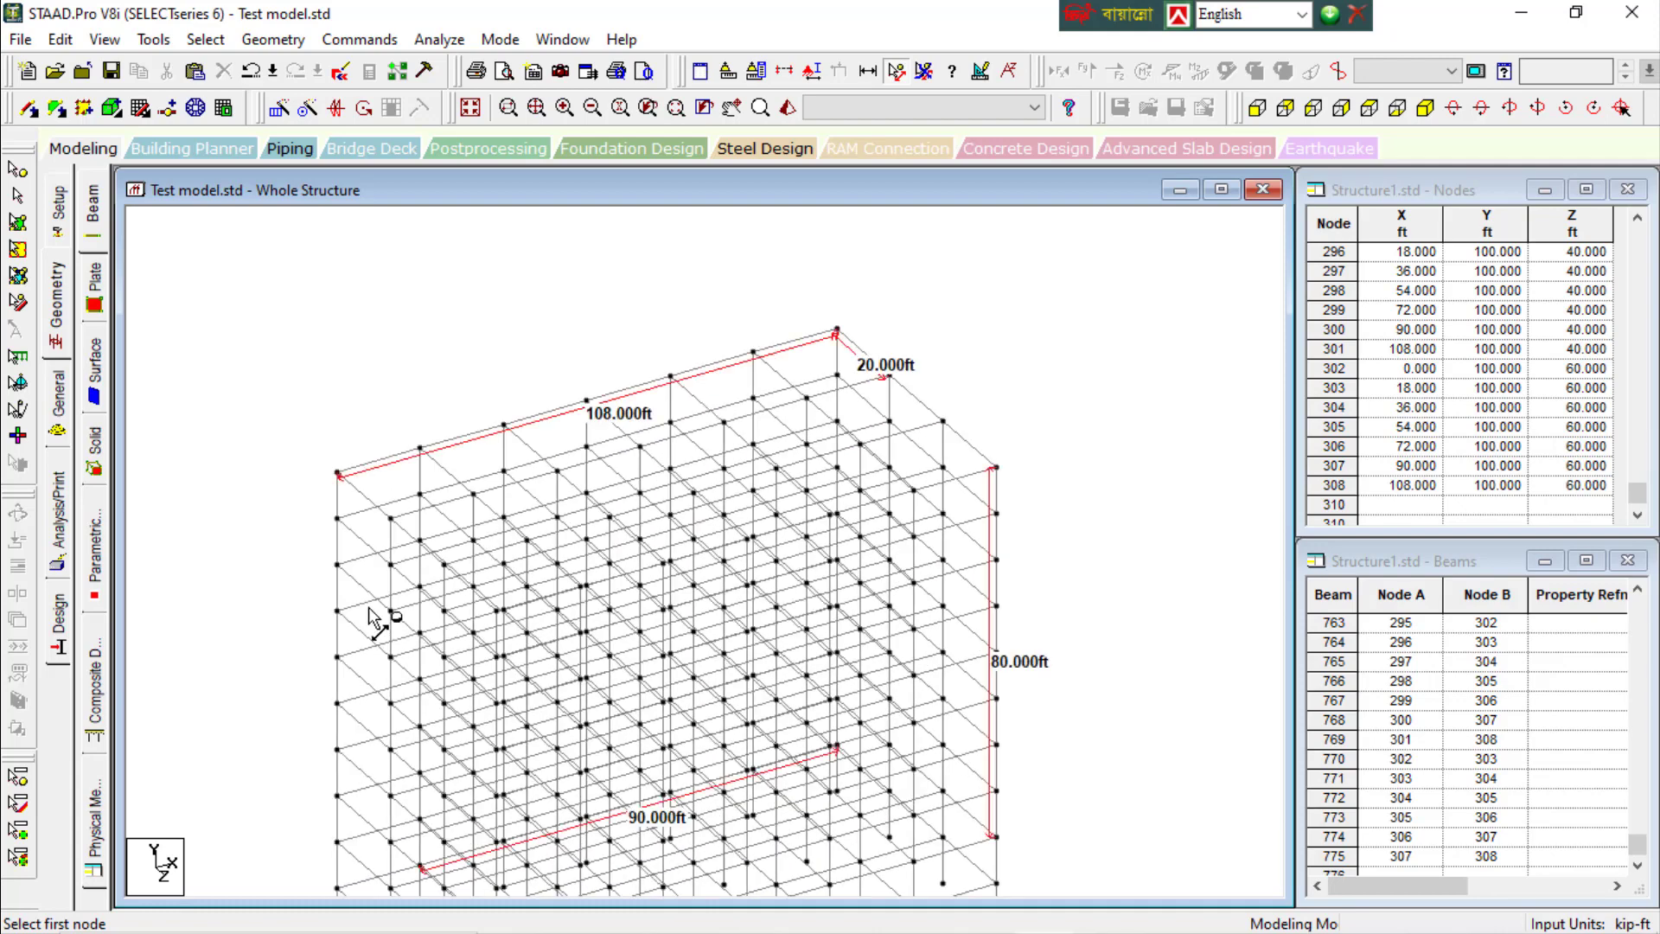
{"action": "scroll", "coordinate": [363, 610], "scroll_direction": "up", "scroll_amount": 1}
{"action": "left_click", "coordinate": [306, 552]}
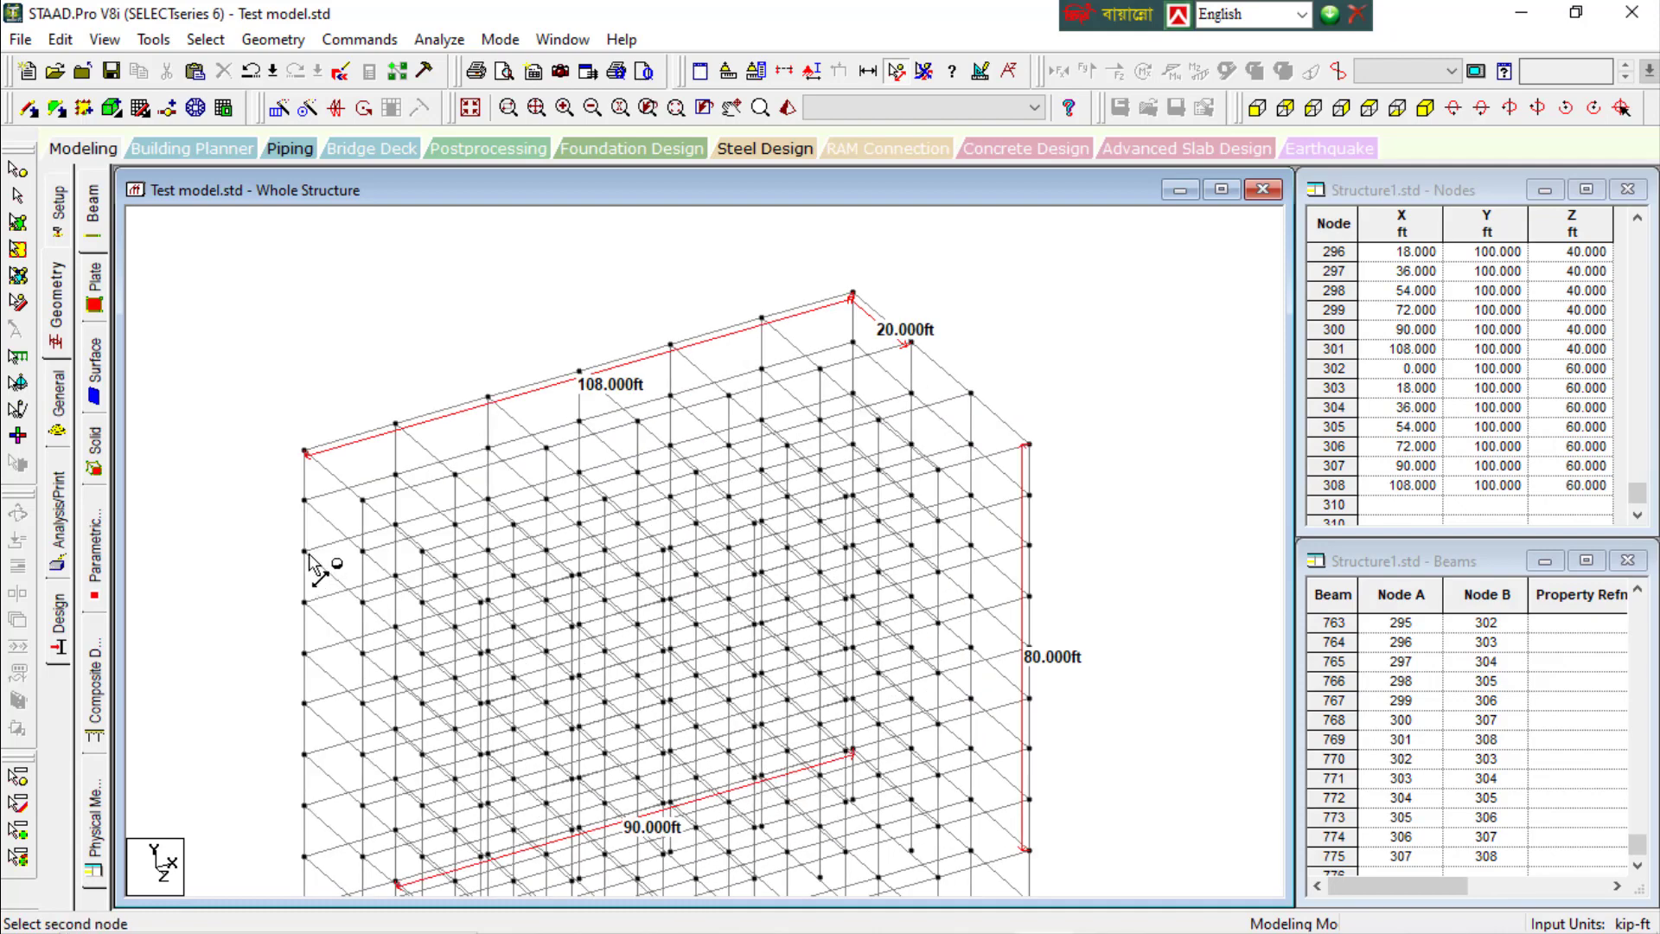
{"action": "left_click", "coordinate": [852, 599]}
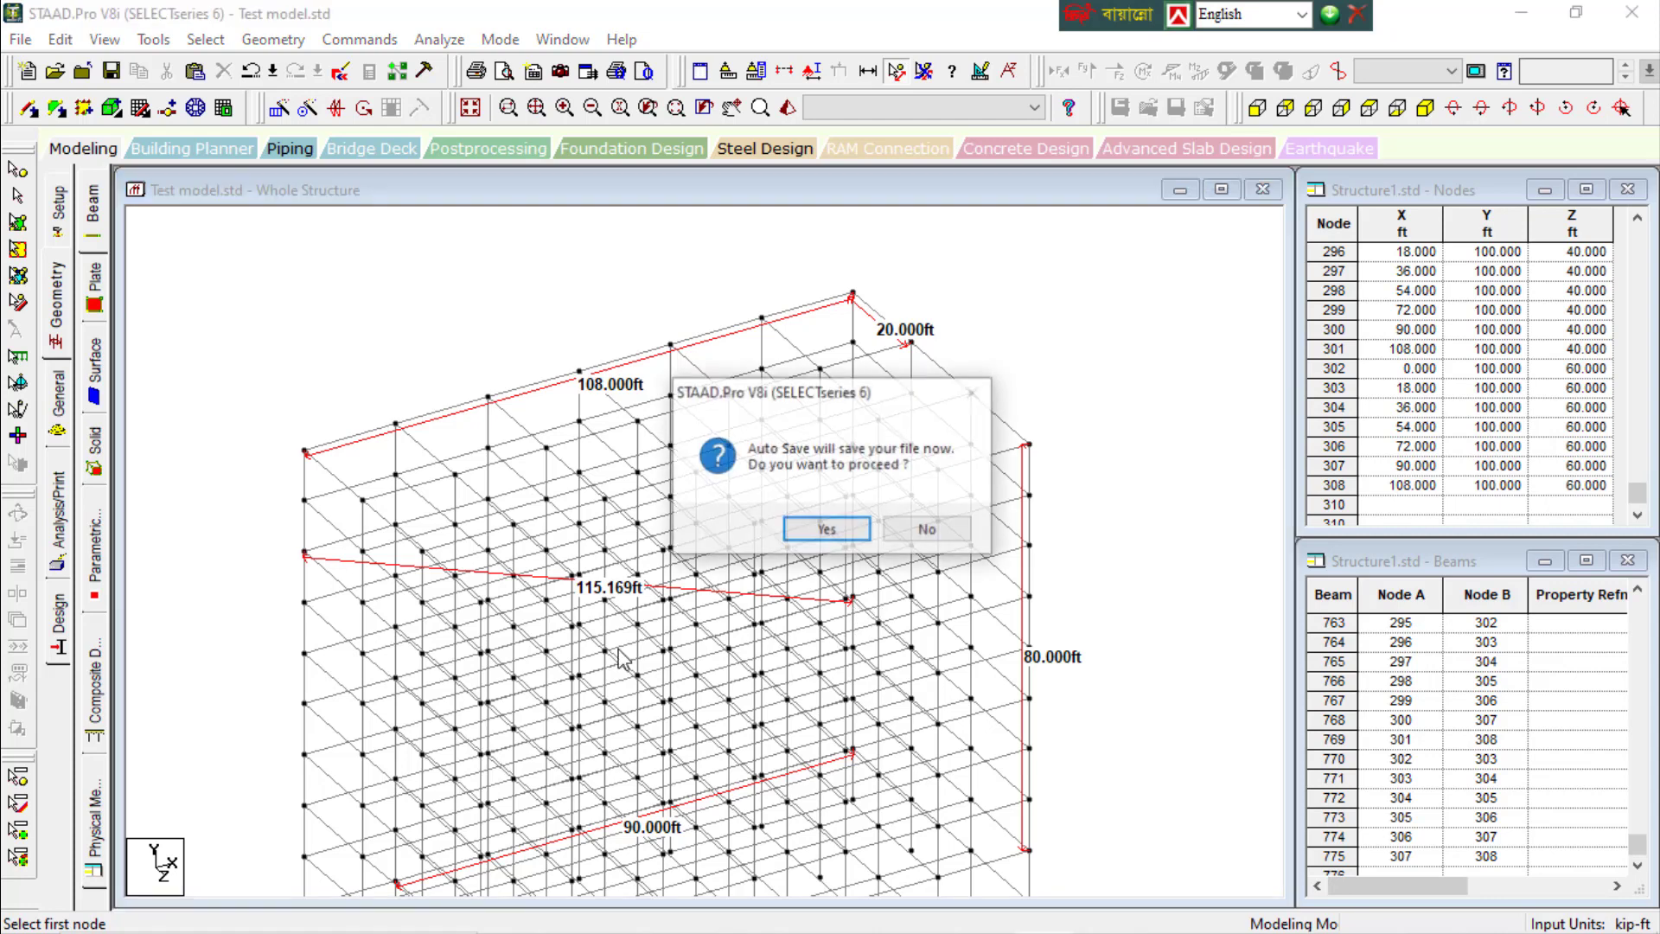
Decline the auto save and remove all node-to-node dimensions from the frame
{"action": "left_click", "coordinate": [932, 533]}
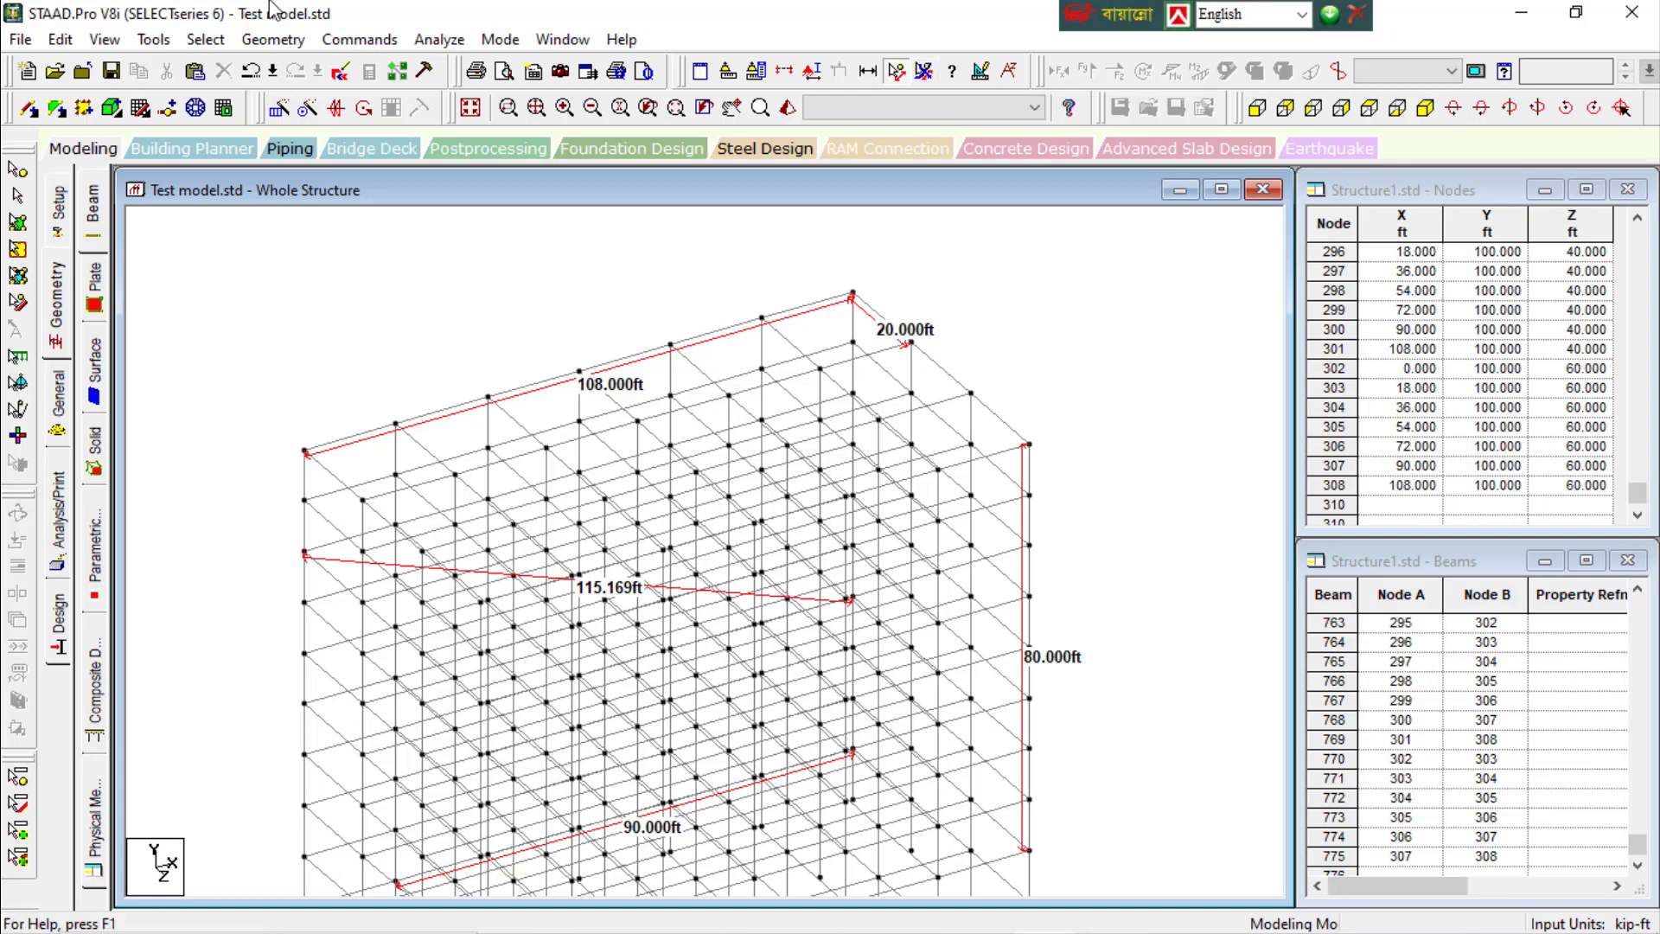
{"action": "left_click", "coordinate": [153, 40]}
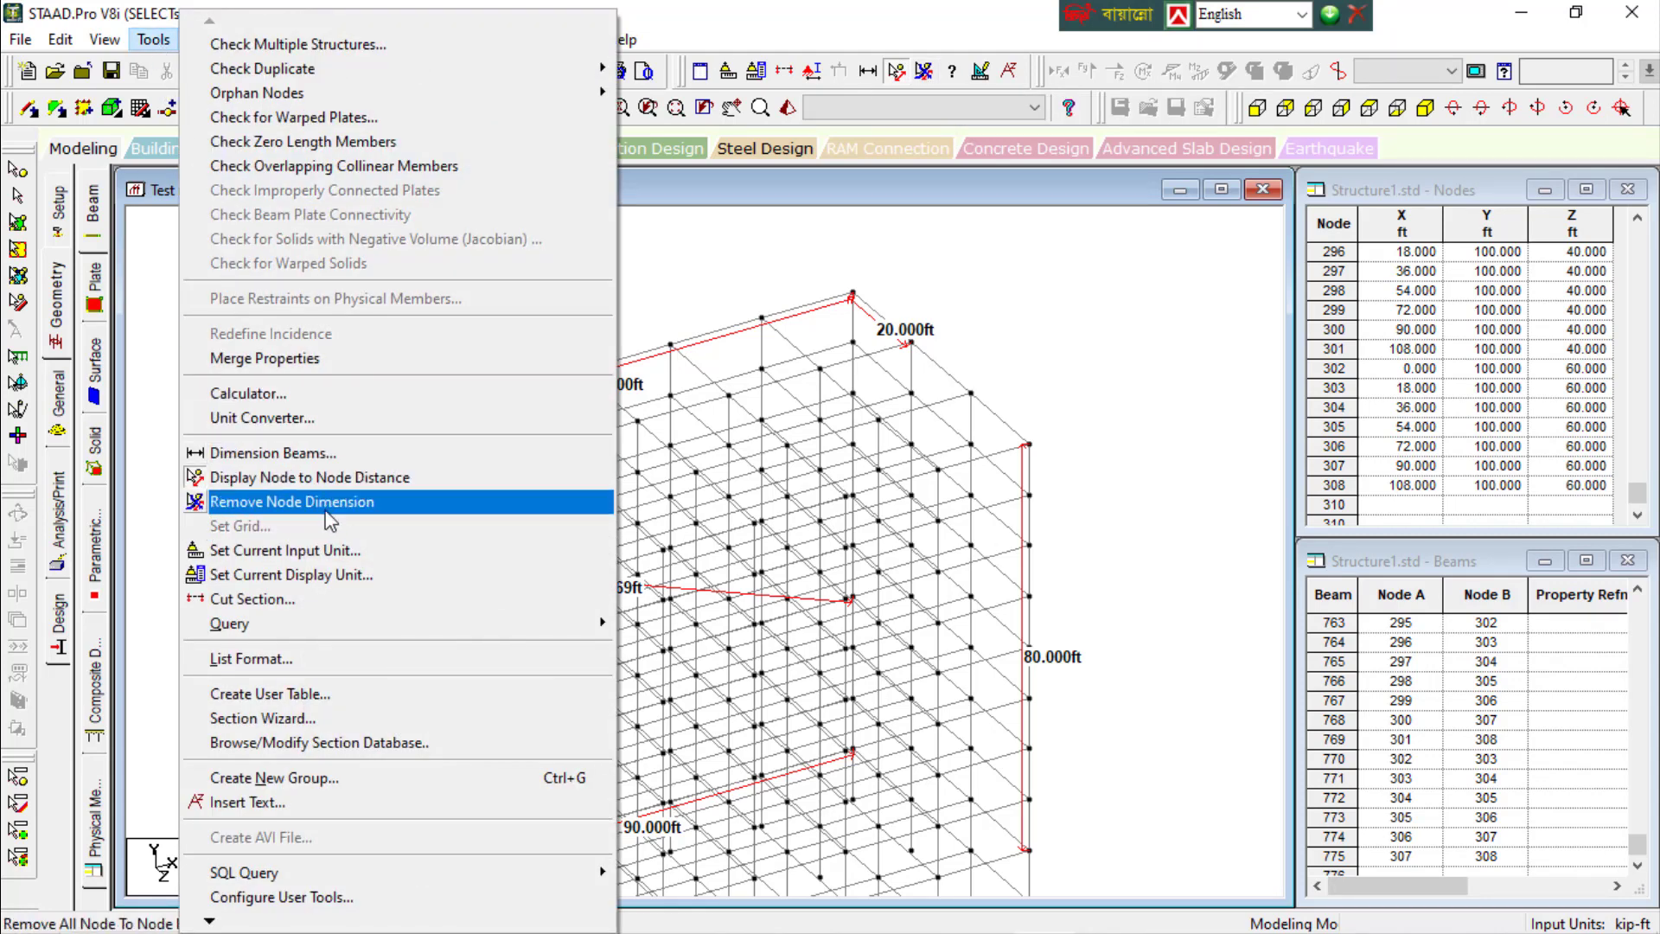
{"action": "left_click", "coordinate": [313, 509]}
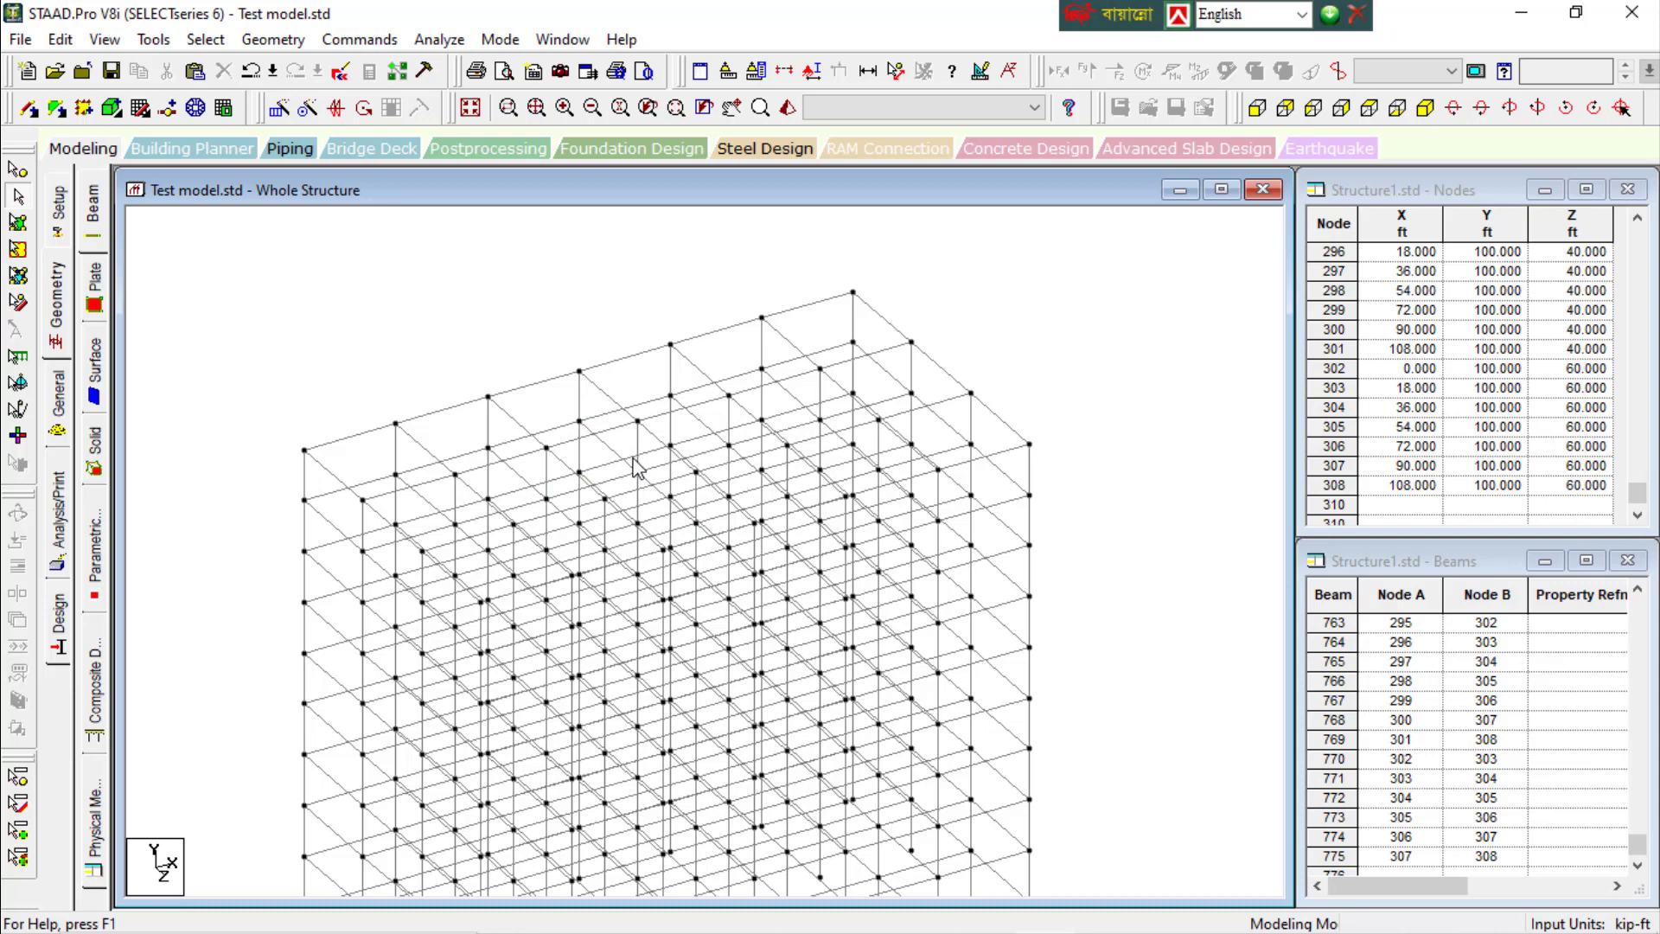
View the built-in calculator and close it
{"action": "left_click", "coordinate": [153, 40]}
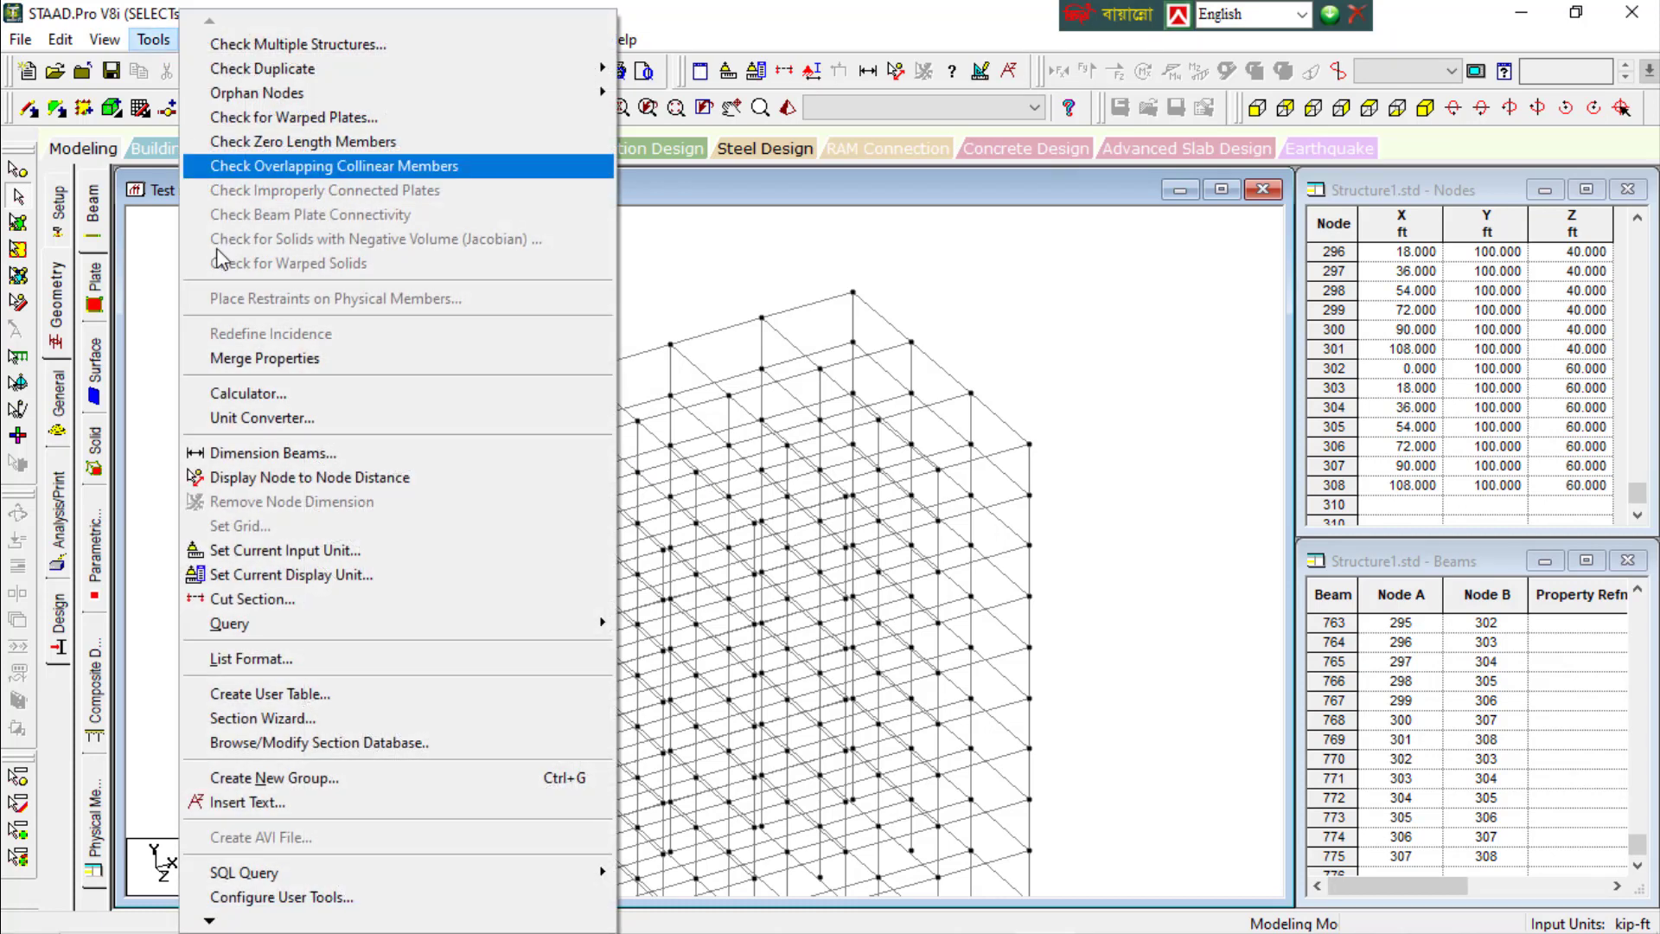
{"action": "left_click", "coordinate": [302, 402]}
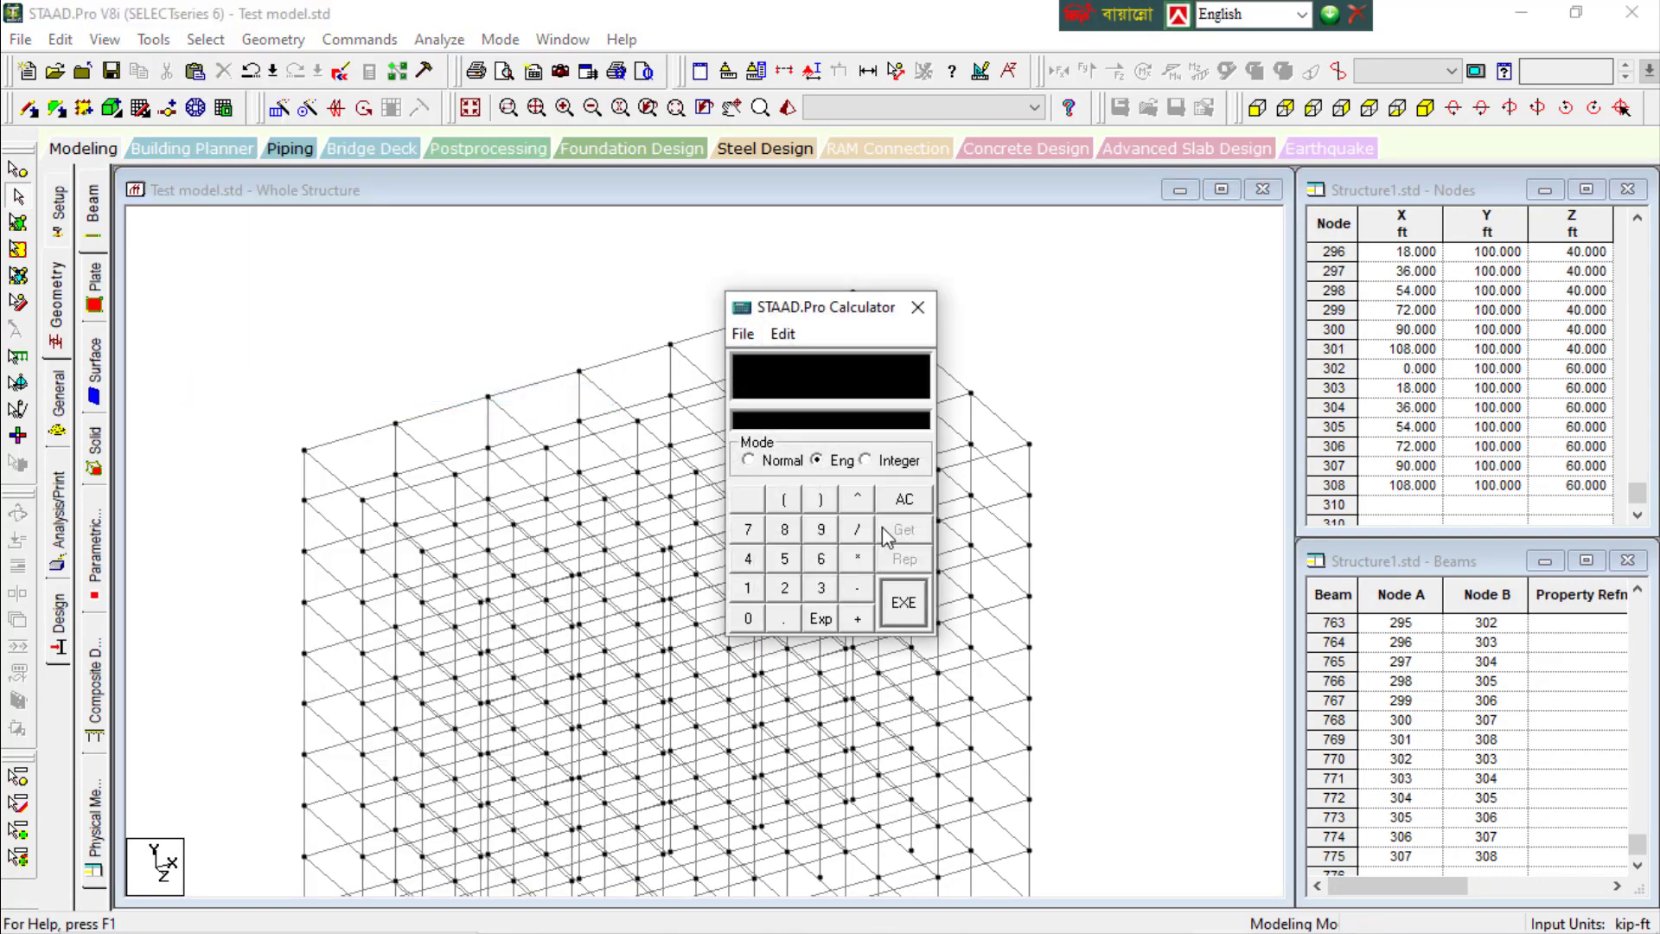
{"action": "left_click", "coordinate": [928, 307]}
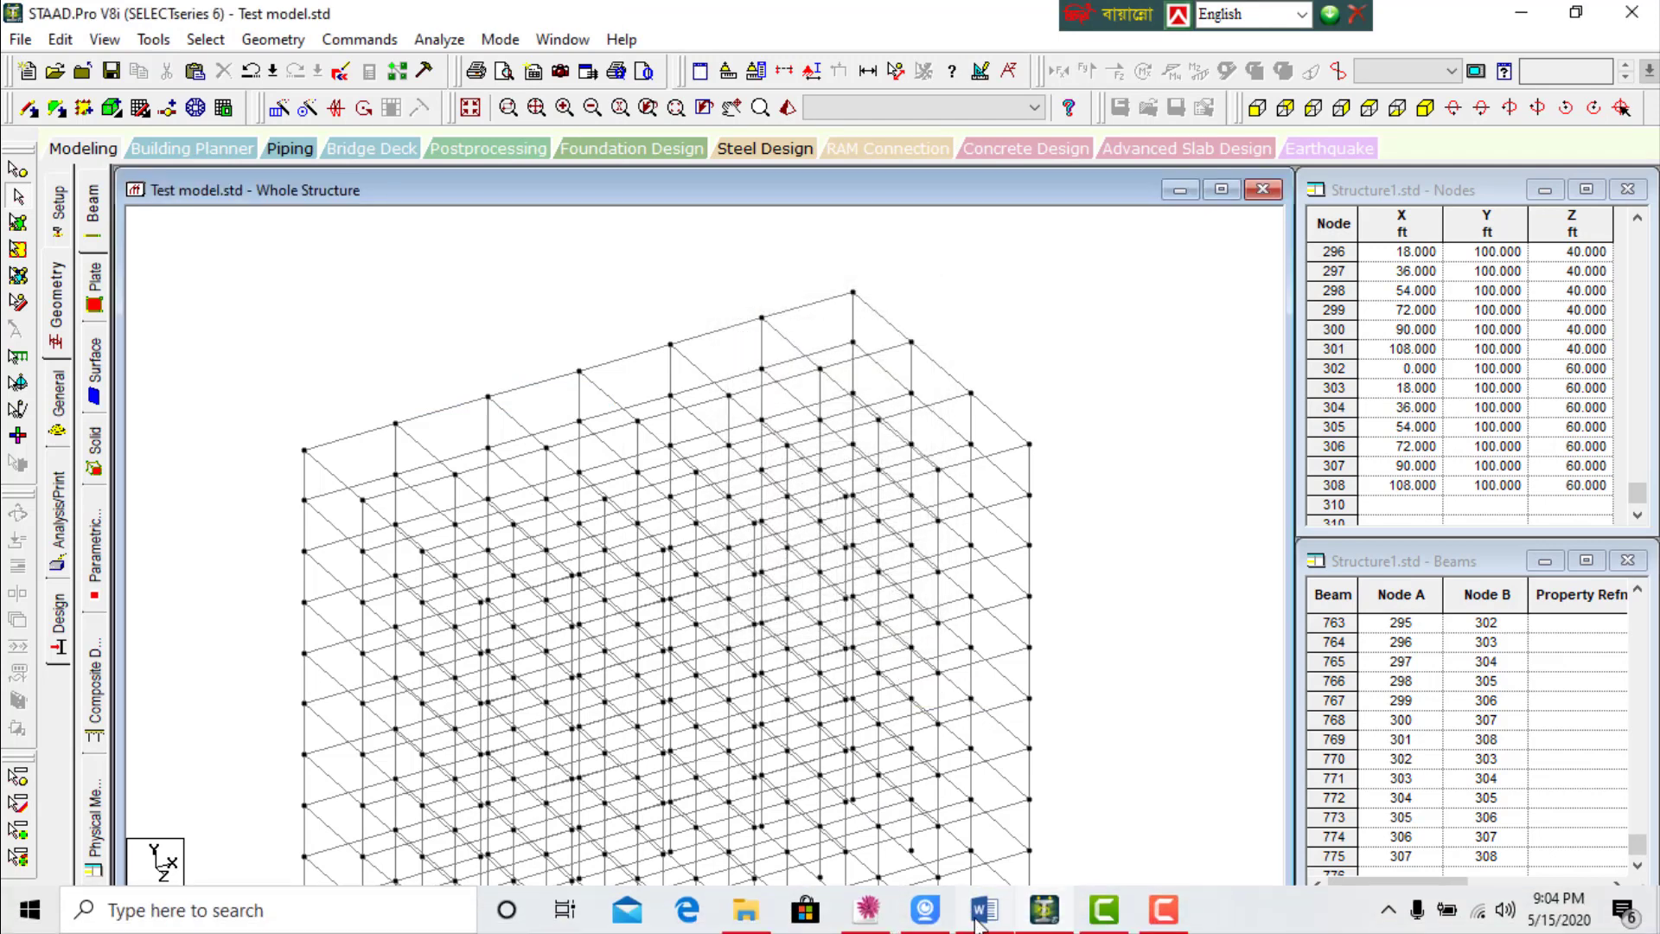
Switch to Word, add a "Calculator" bullet below "Remove all distance", and save the document
{"action": "left_click", "coordinate": [982, 916]}
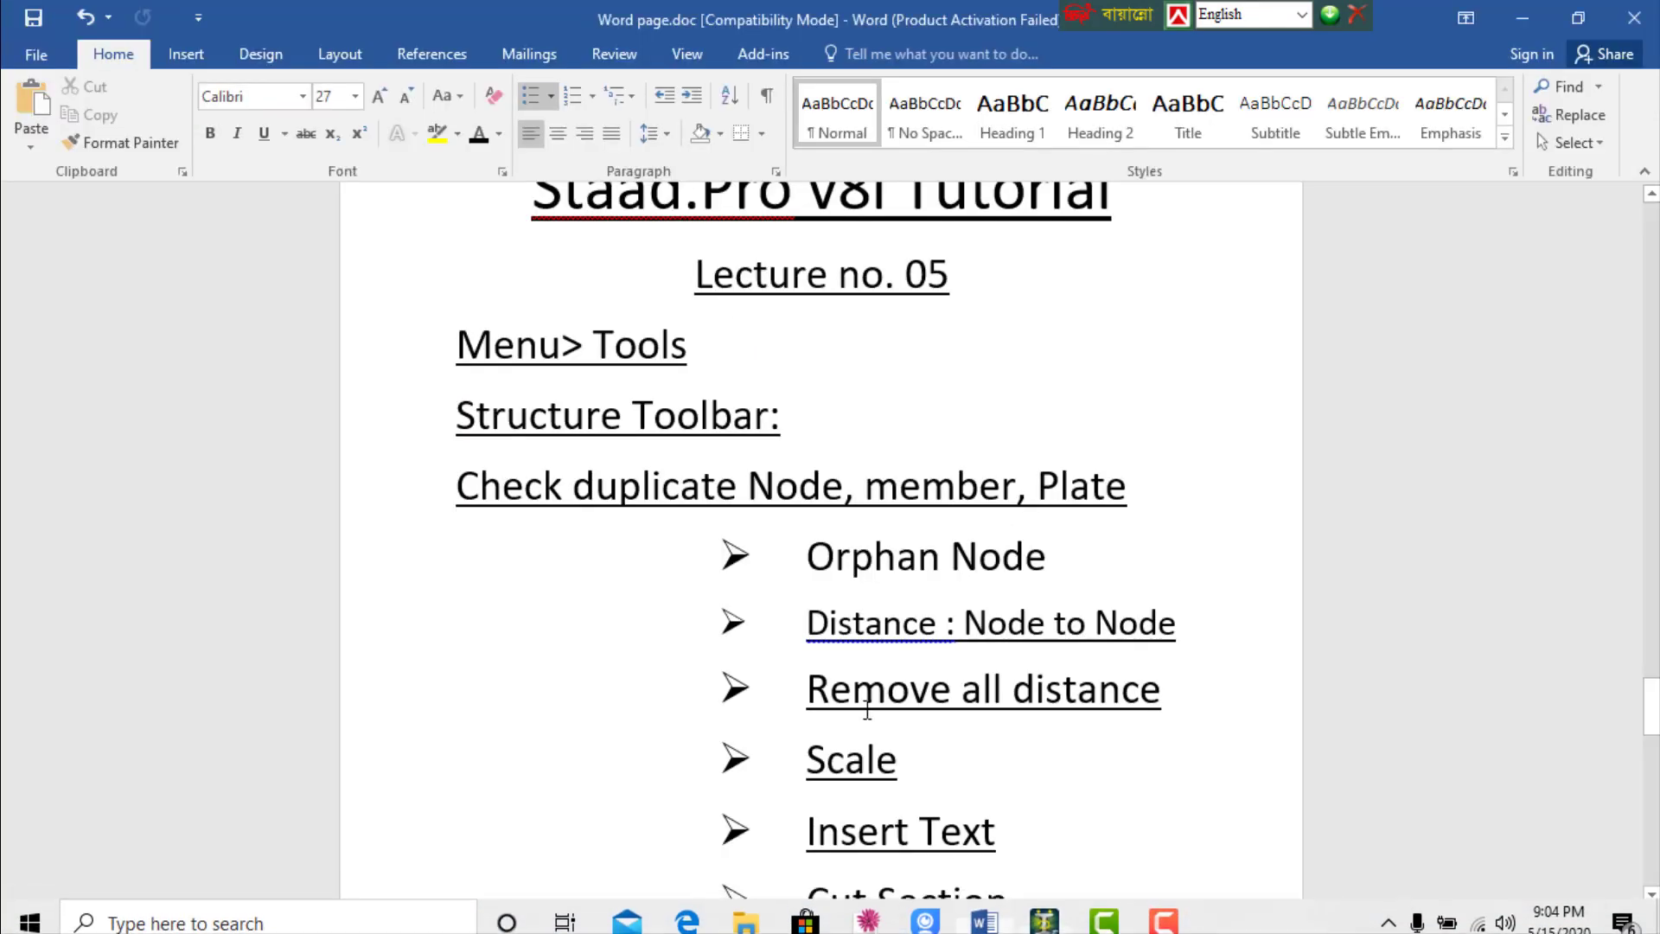
{"action": "left_click", "coordinate": [1182, 622]}
{"action": "left_click", "coordinate": [1188, 689]}
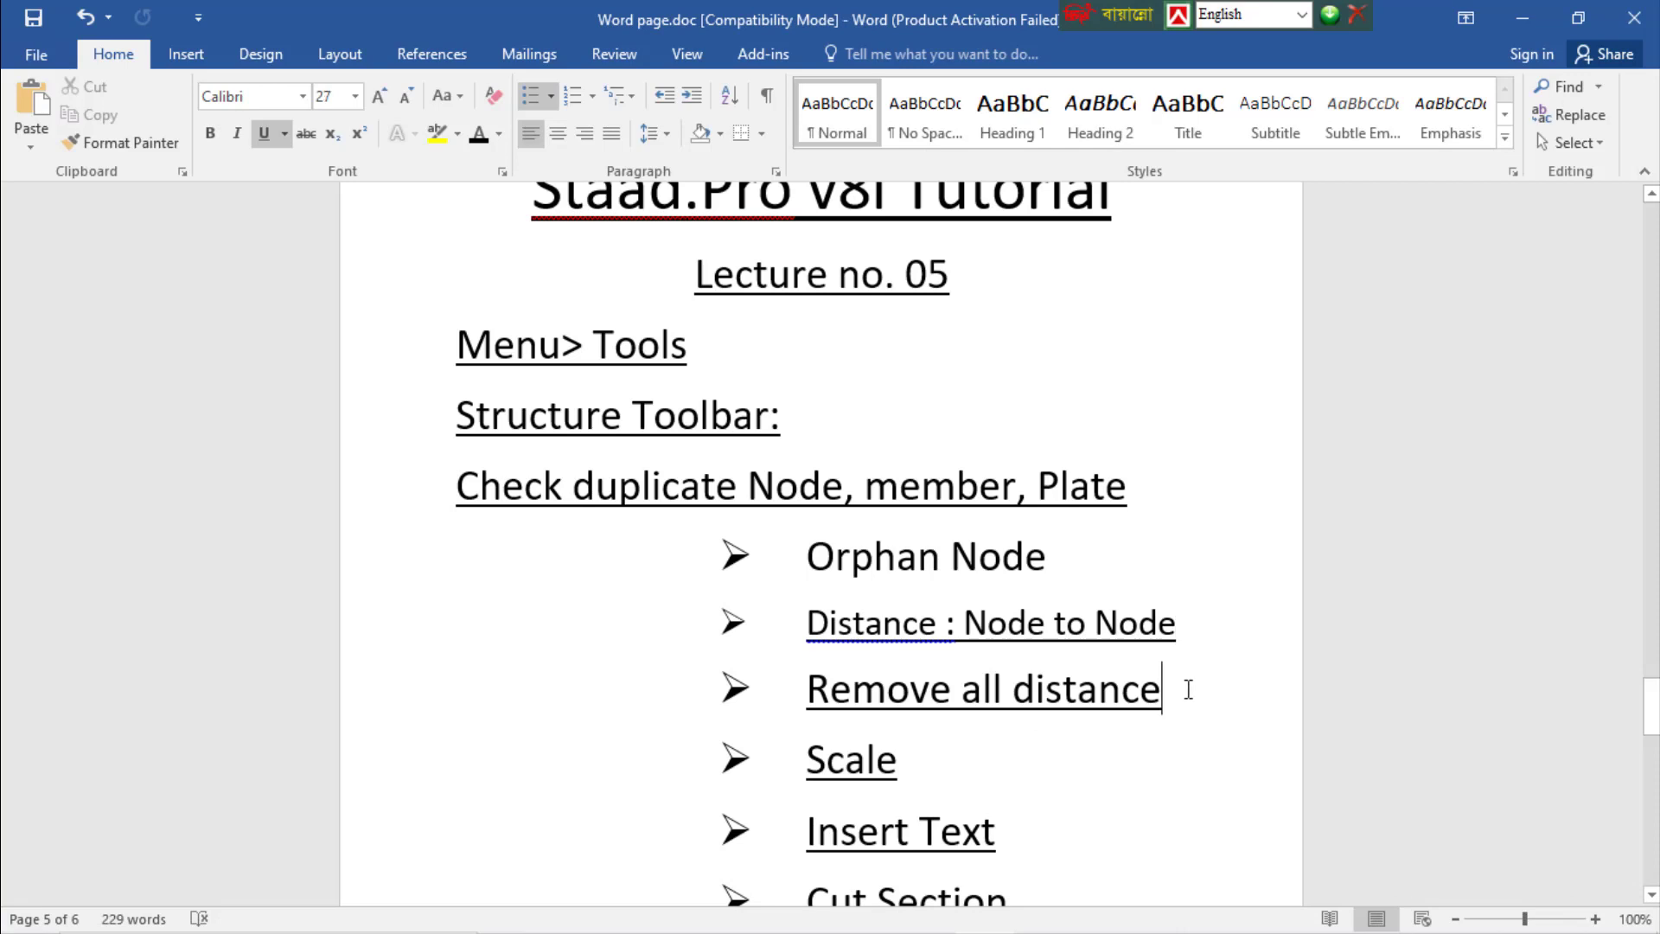
{"action": "key", "text": "Return"}
{"action": "type", "text": "Ca"}
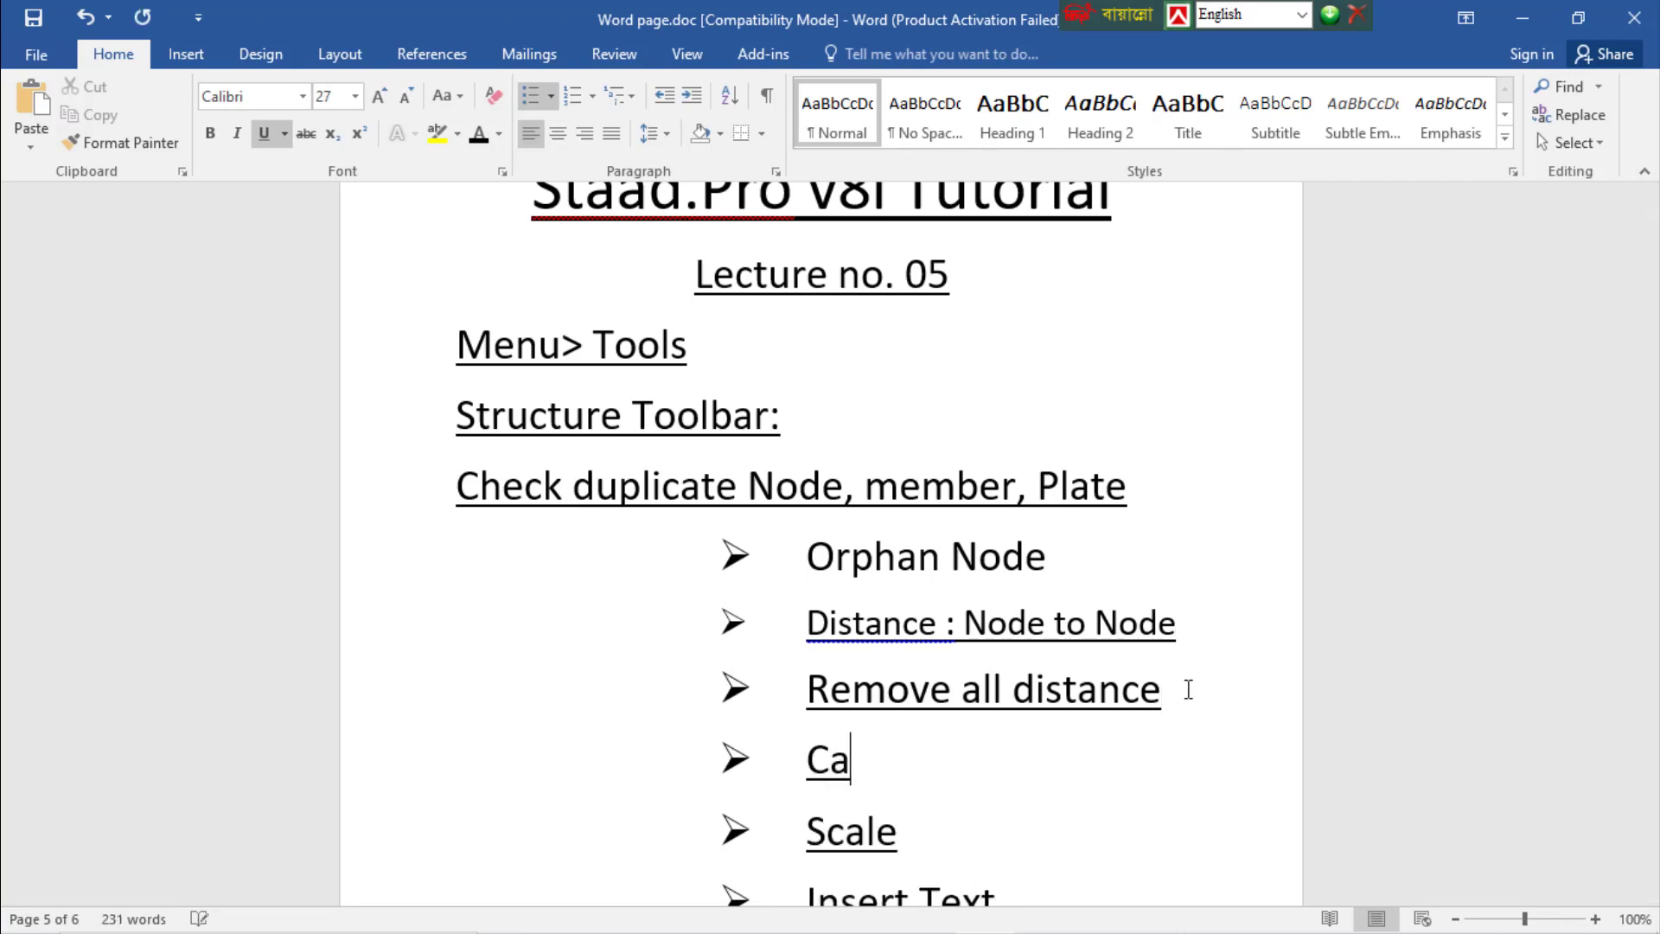
{"action": "type", "text": "lcula"}
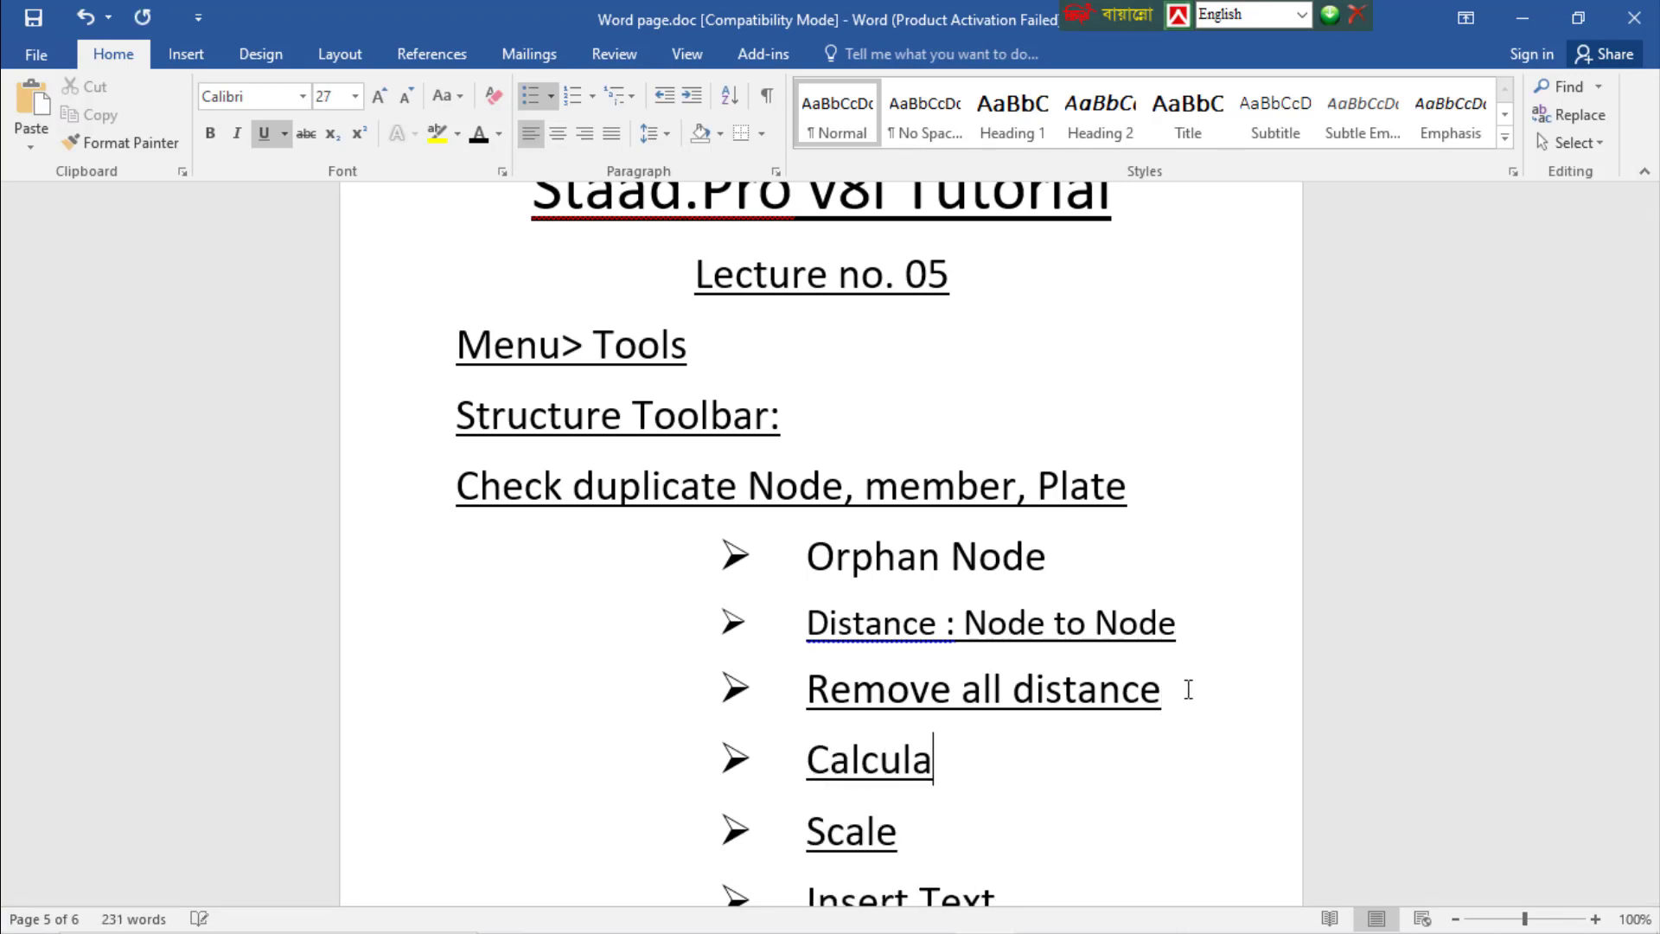
{"action": "type", "text": "tor"}
{"action": "key", "text": "ctrl+s"}
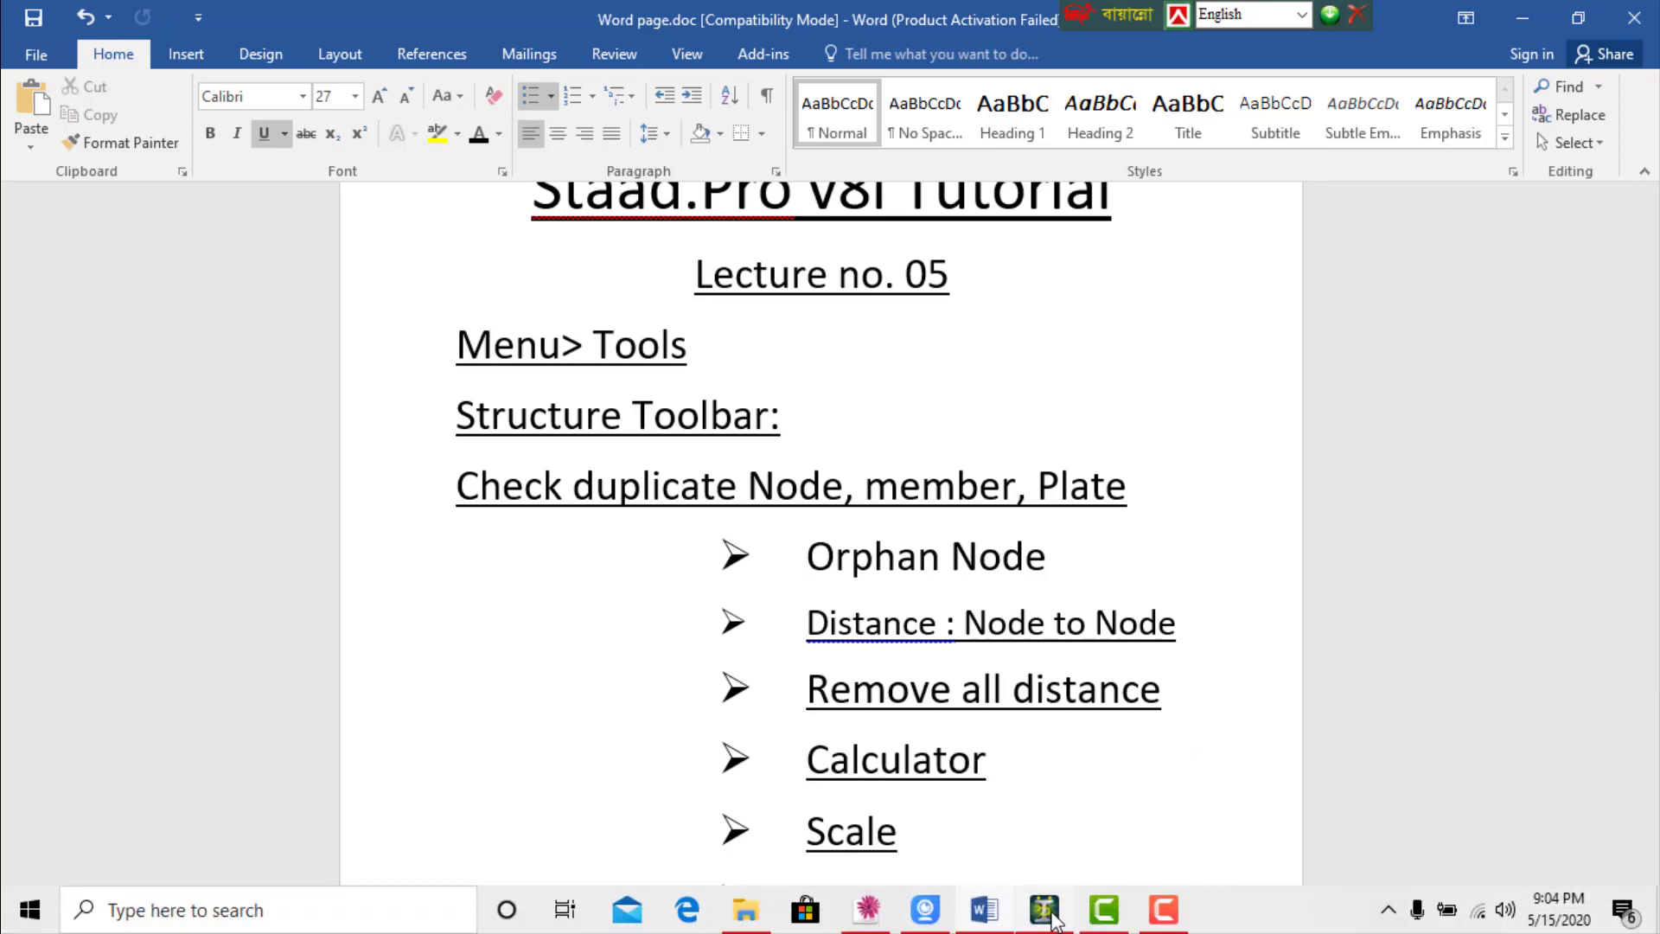
Switch to STAAD.Pro, evaluate 8*152 in the built-in calculator using Eng mode, and close it
{"action": "left_click", "coordinate": [1051, 921]}
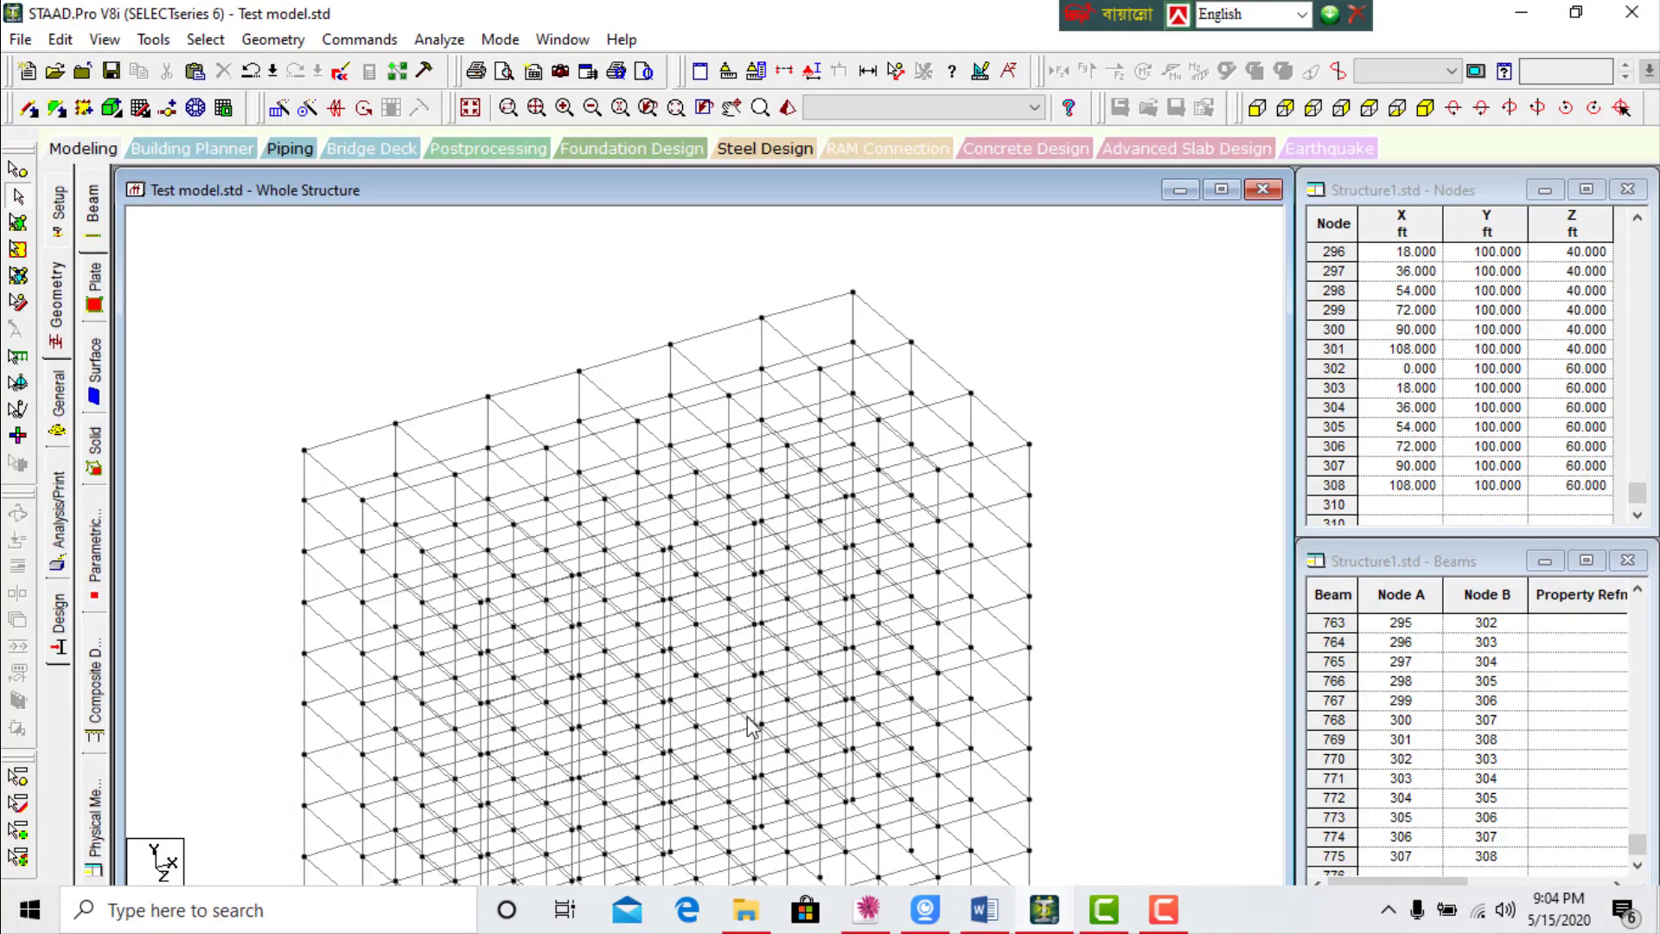
{"action": "left_click", "coordinate": [153, 40]}
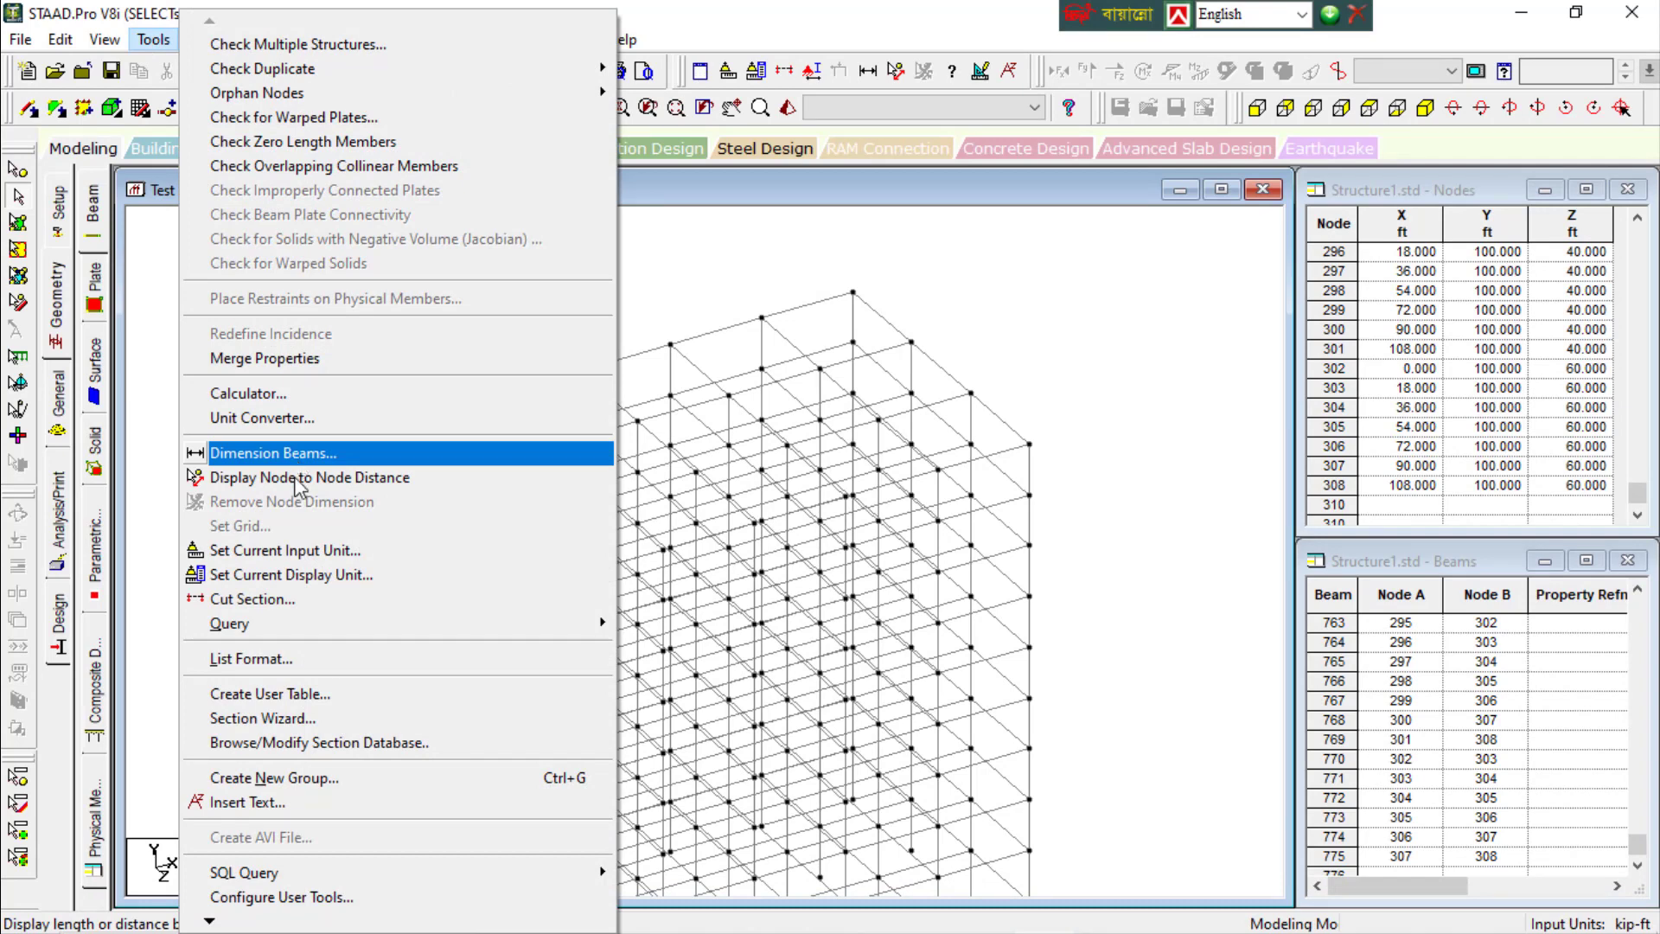
{"action": "left_click", "coordinate": [249, 395]}
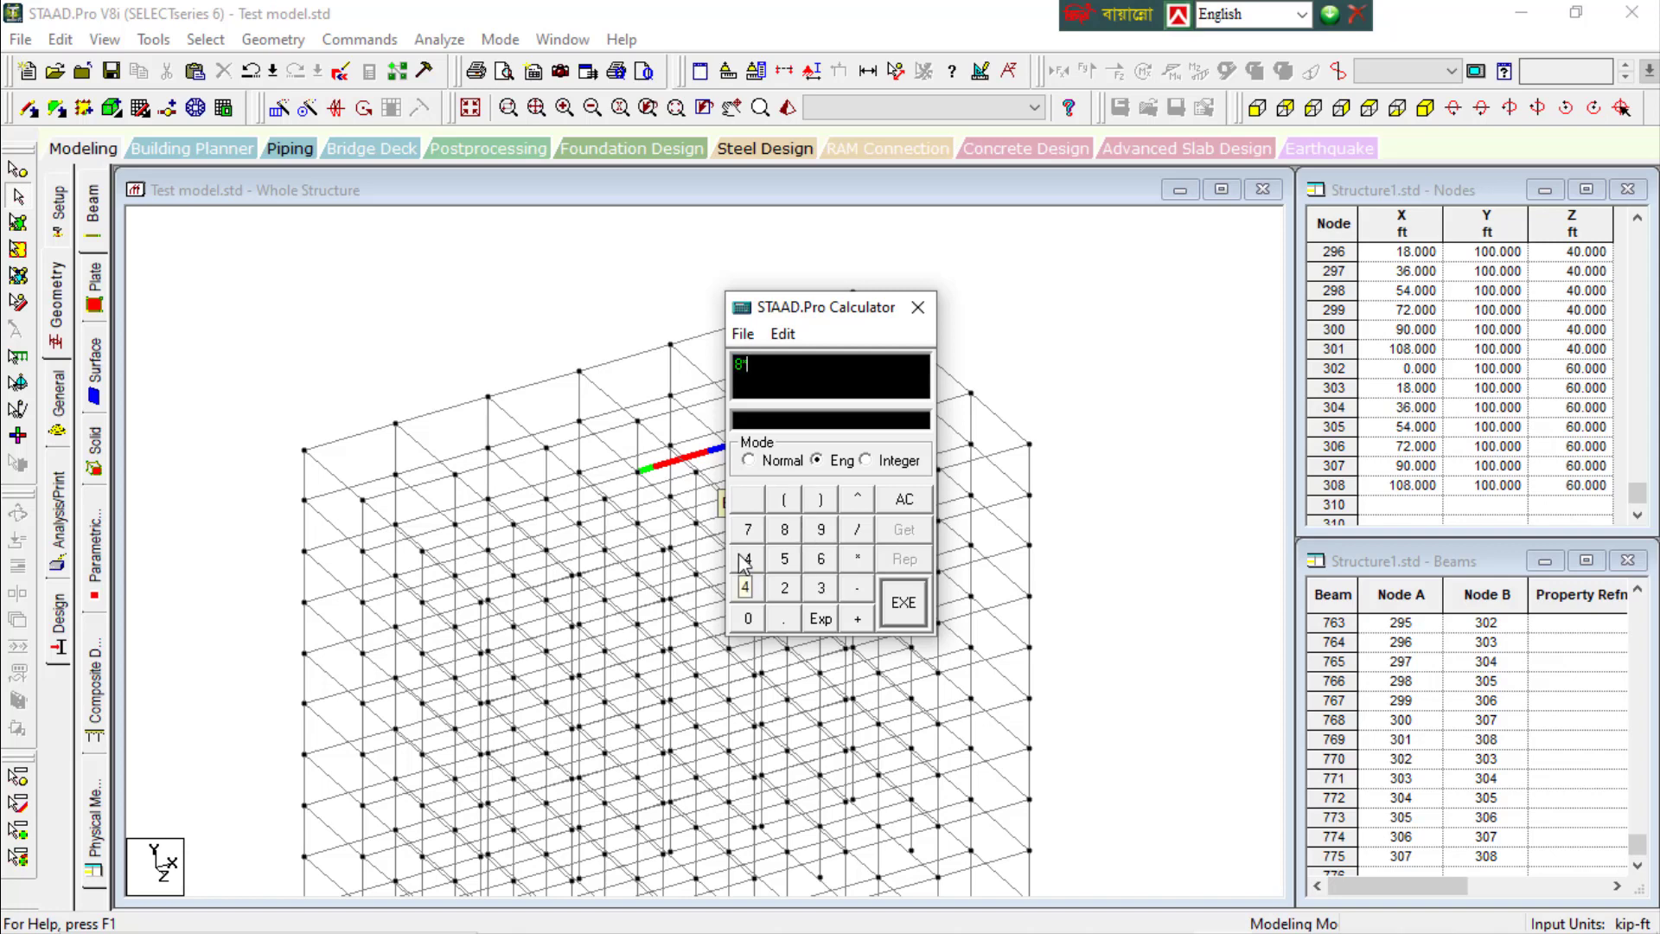
{"action": "type", "text": "*152"}
{"action": "key", "text": "Return"}
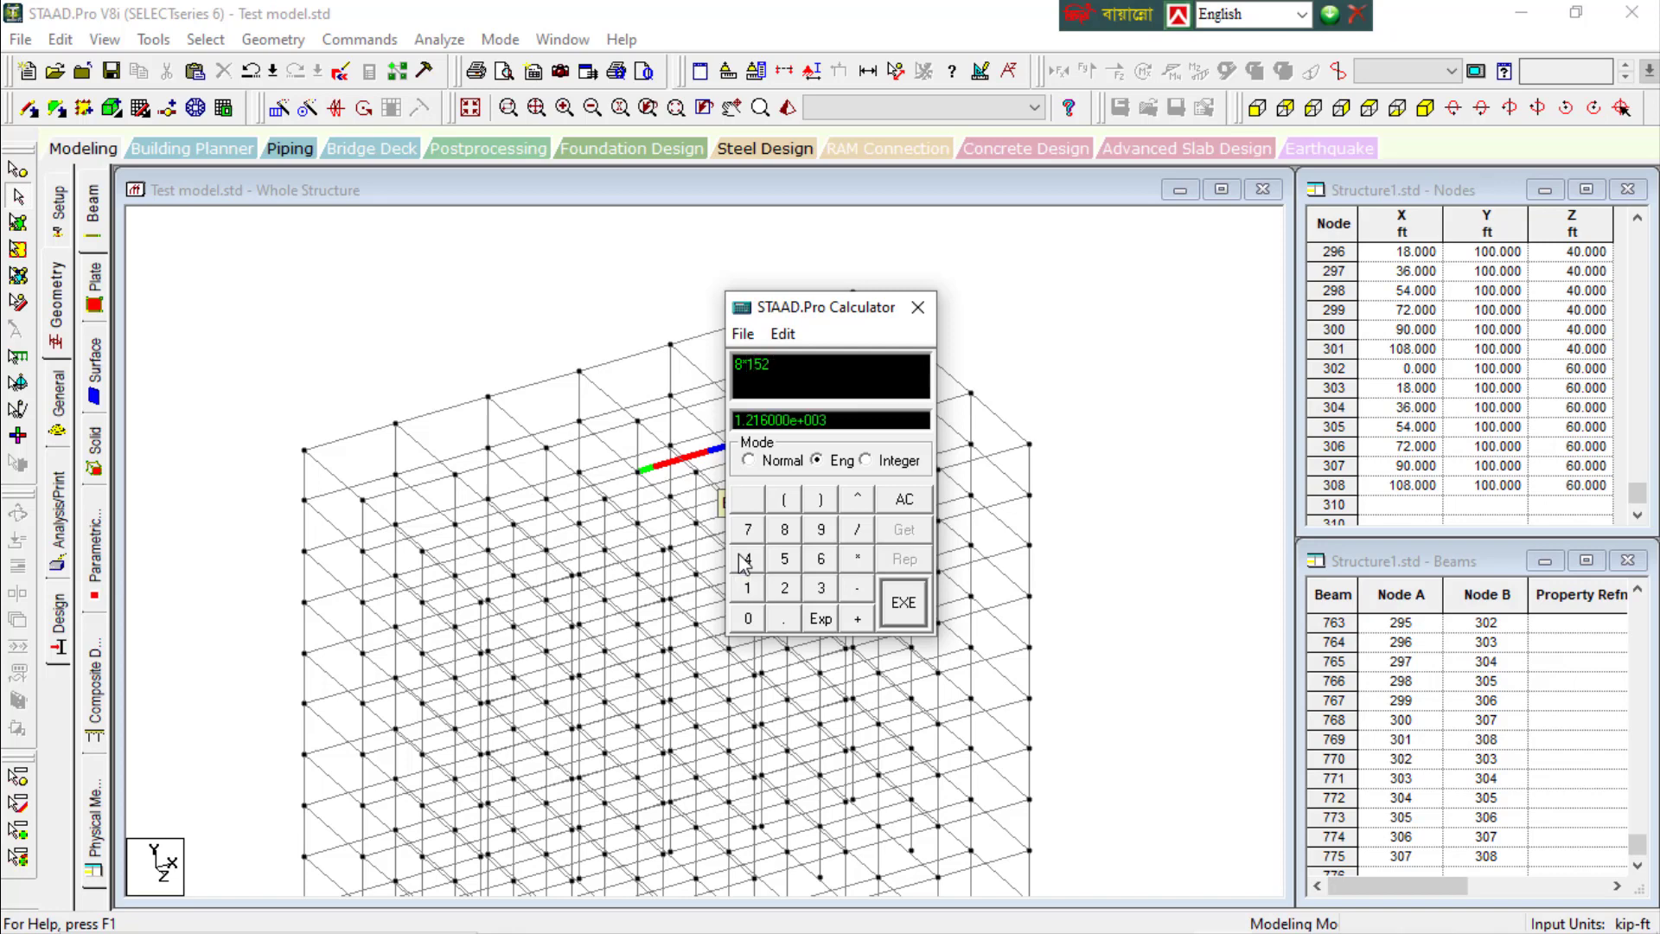
{"action": "left_click", "coordinate": [750, 463]}
{"action": "left_click", "coordinate": [836, 460]}
{"action": "left_click", "coordinate": [899, 596]}
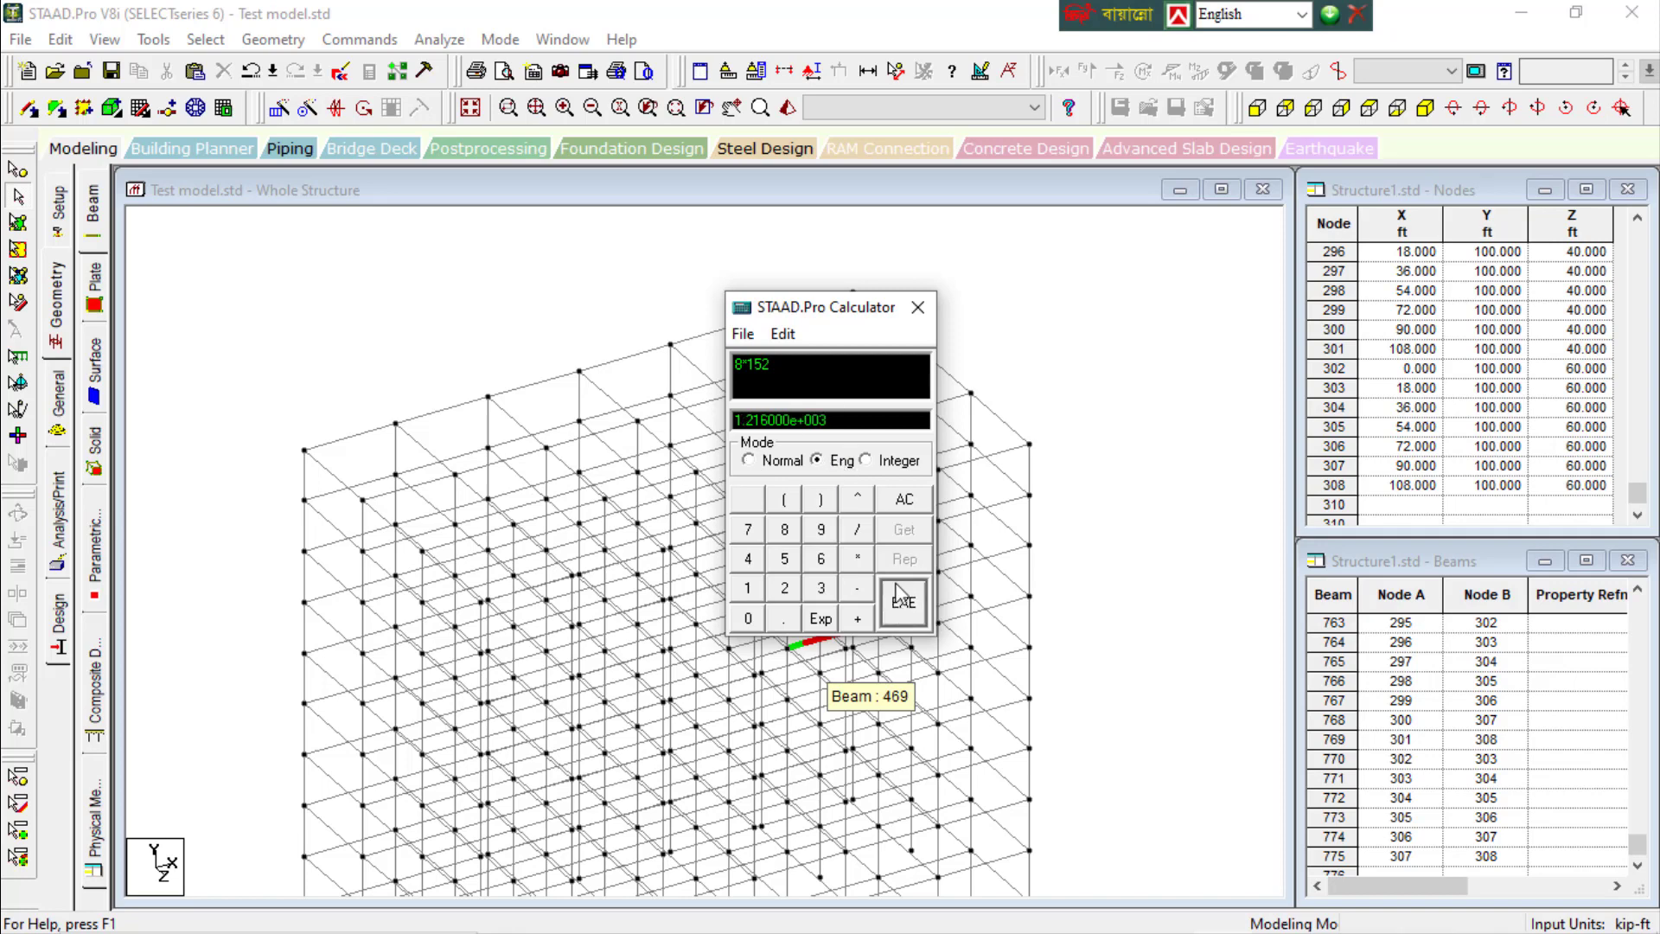
{"action": "left_click", "coordinate": [919, 308]}
{"action": "left_click", "coordinate": [154, 39]}
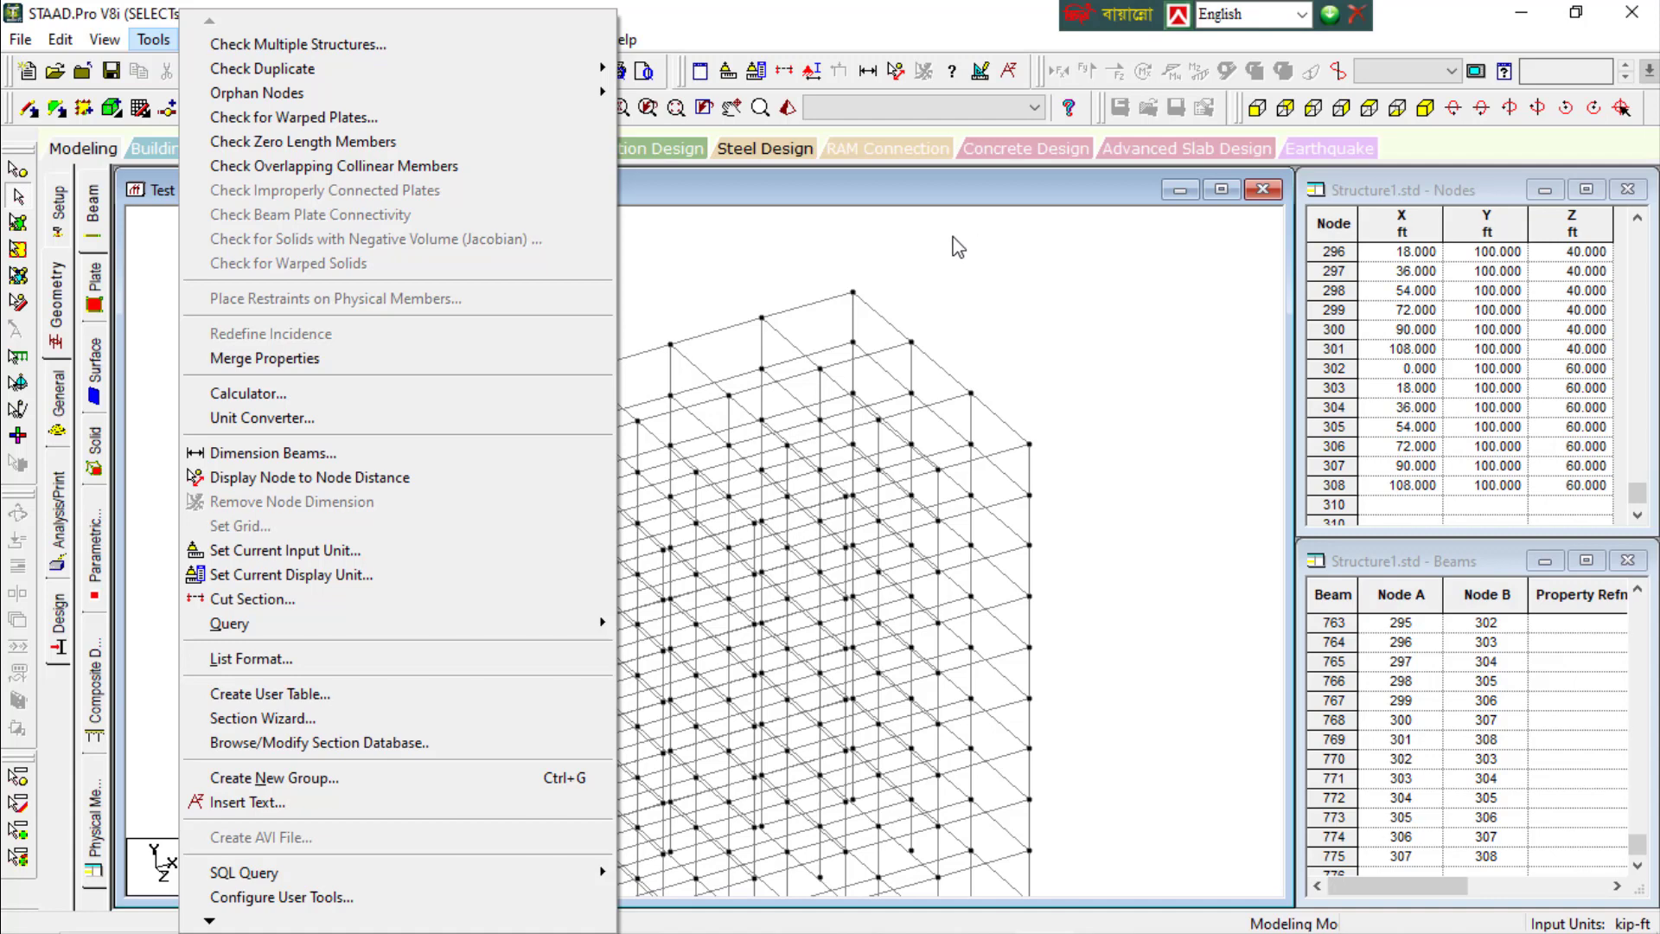
{"action": "left_click", "coordinate": [288, 358]}
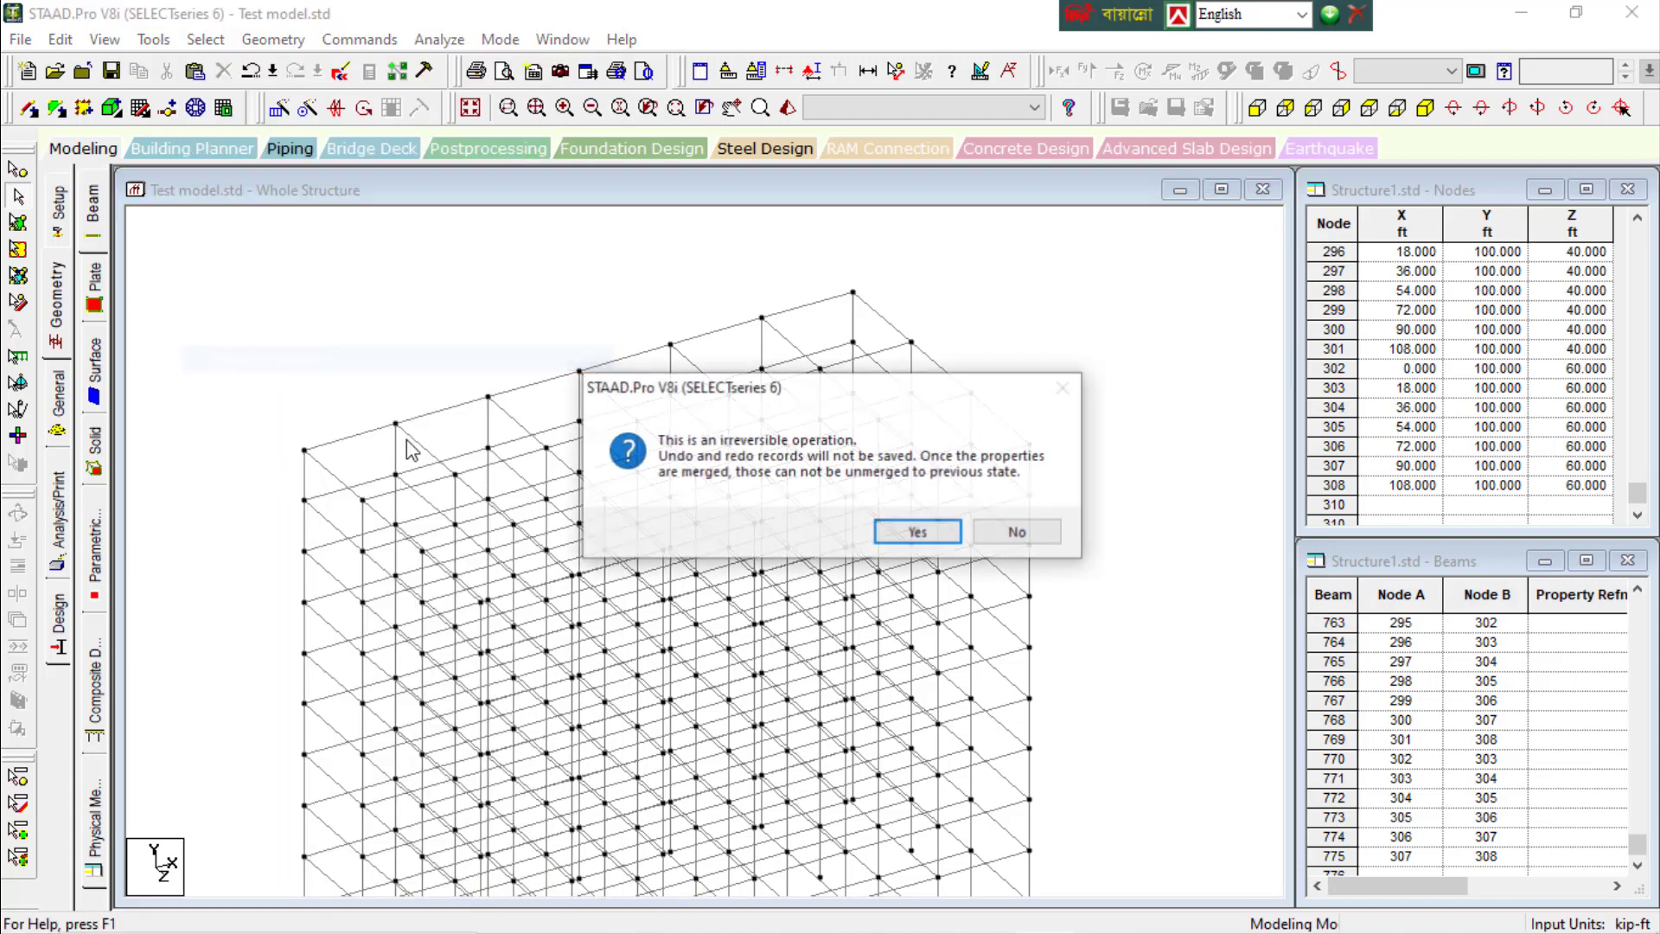
{"action": "left_click", "coordinate": [1029, 537]}
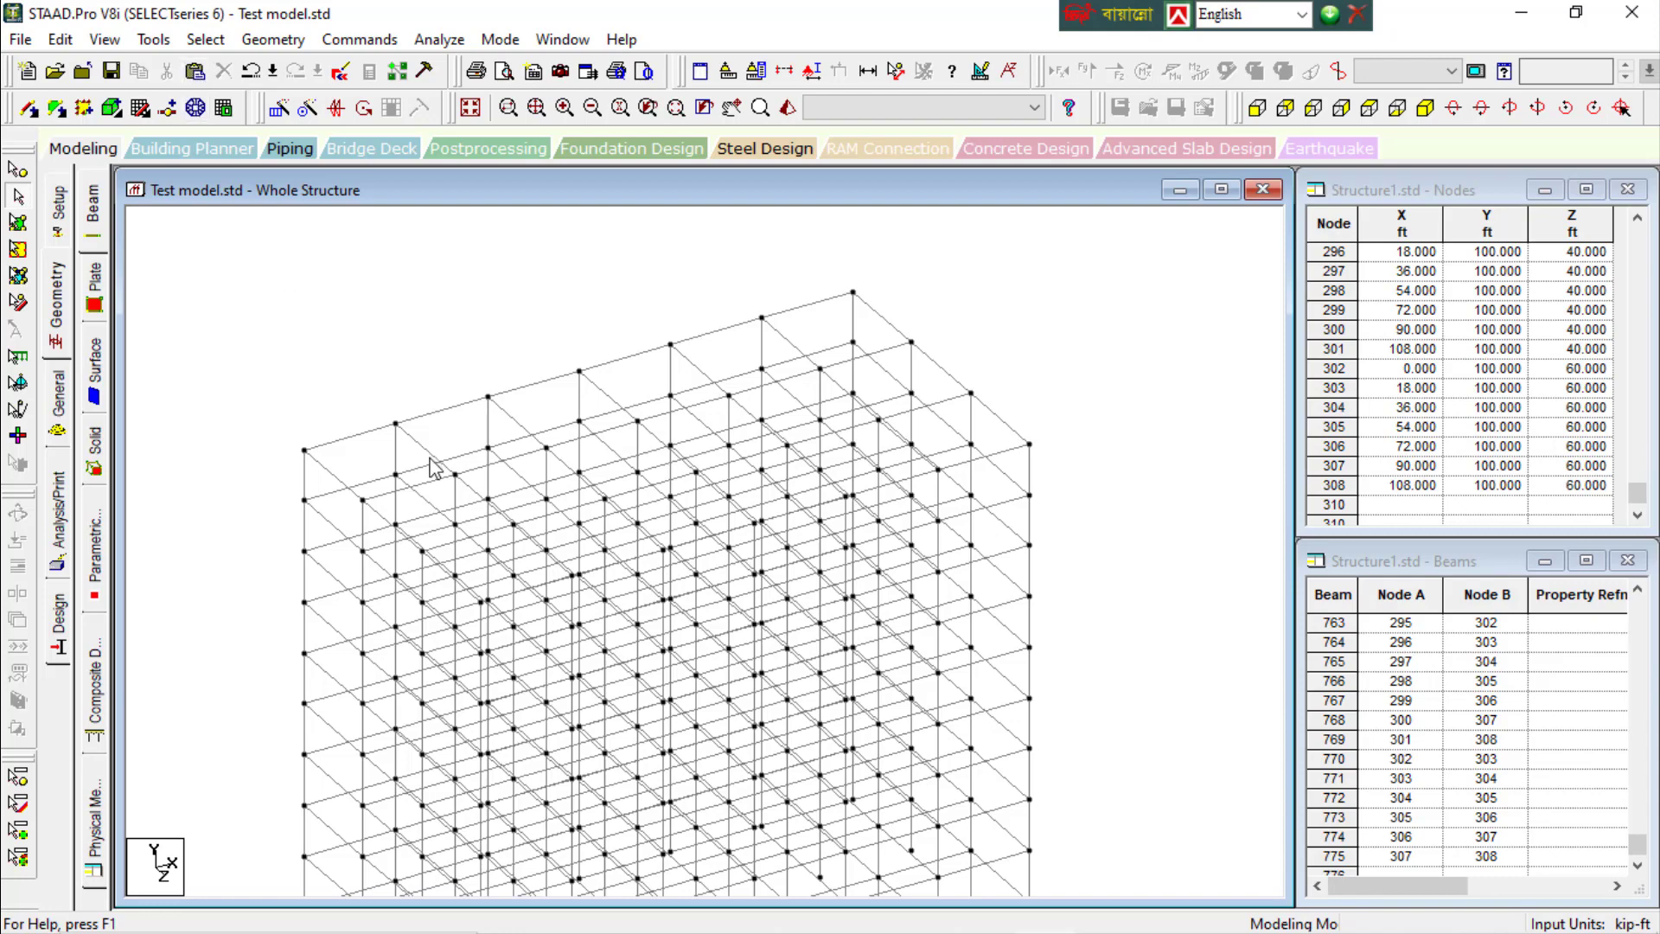
Try to merge the properties of a selected block of beams in the frame's upper storeys, and clear the selection
{"action": "left_click_drag", "start_coordinate": [304, 393], "coordinate": [743, 648]}
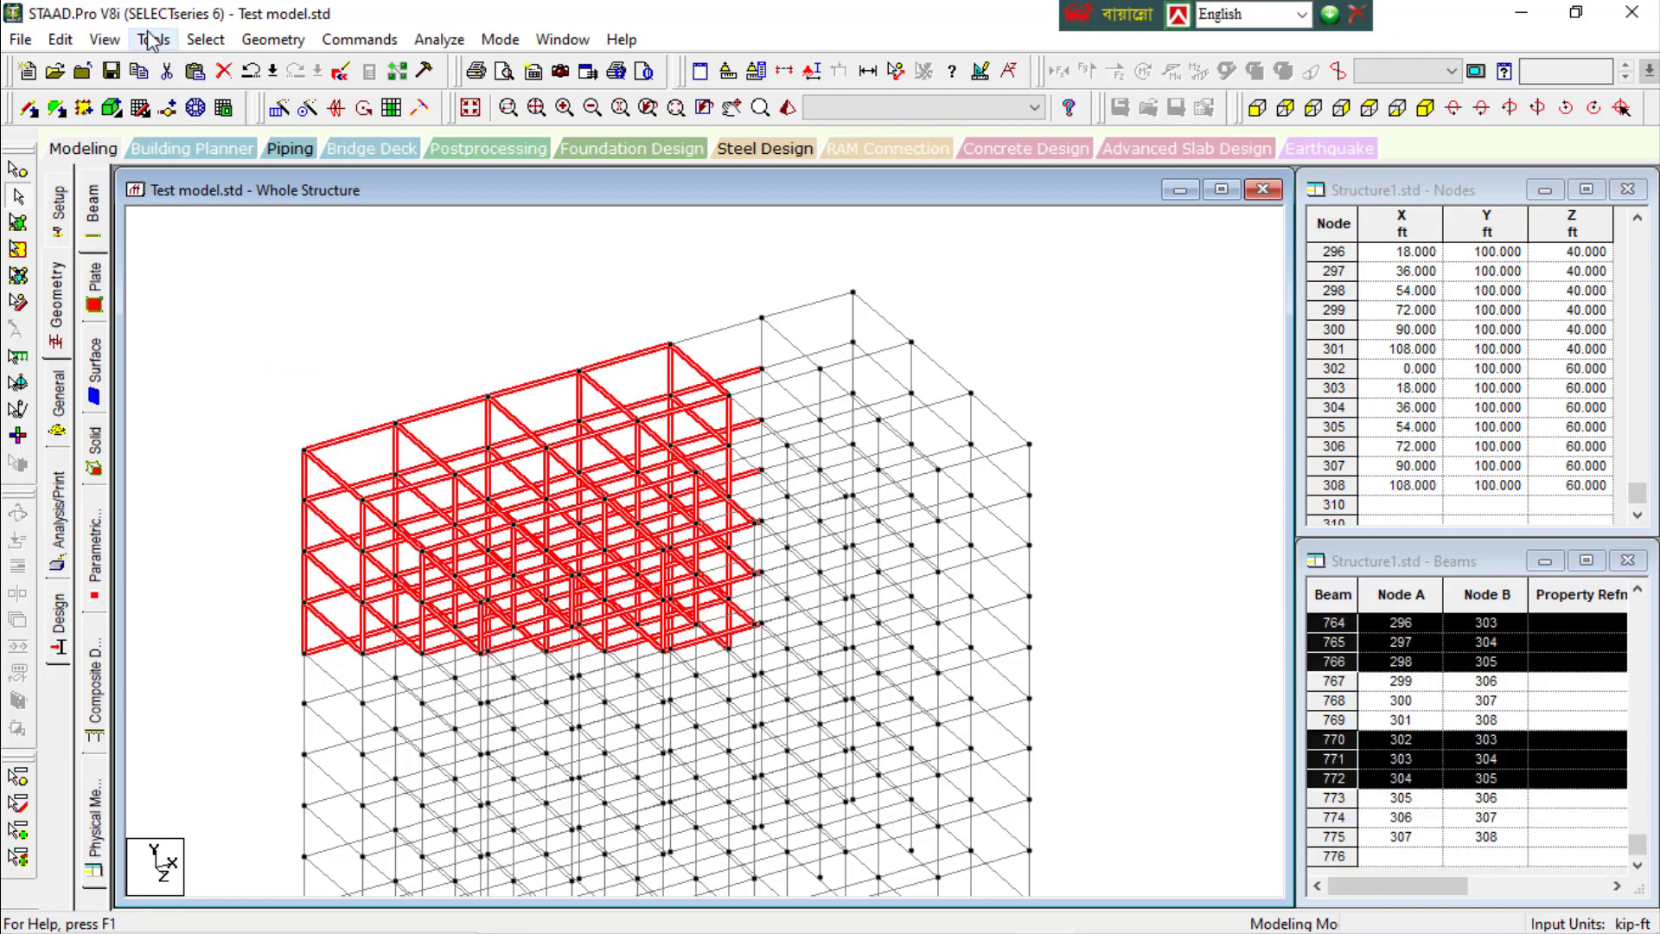
{"action": "left_click", "coordinate": [153, 39]}
{"action": "left_click", "coordinate": [302, 358]}
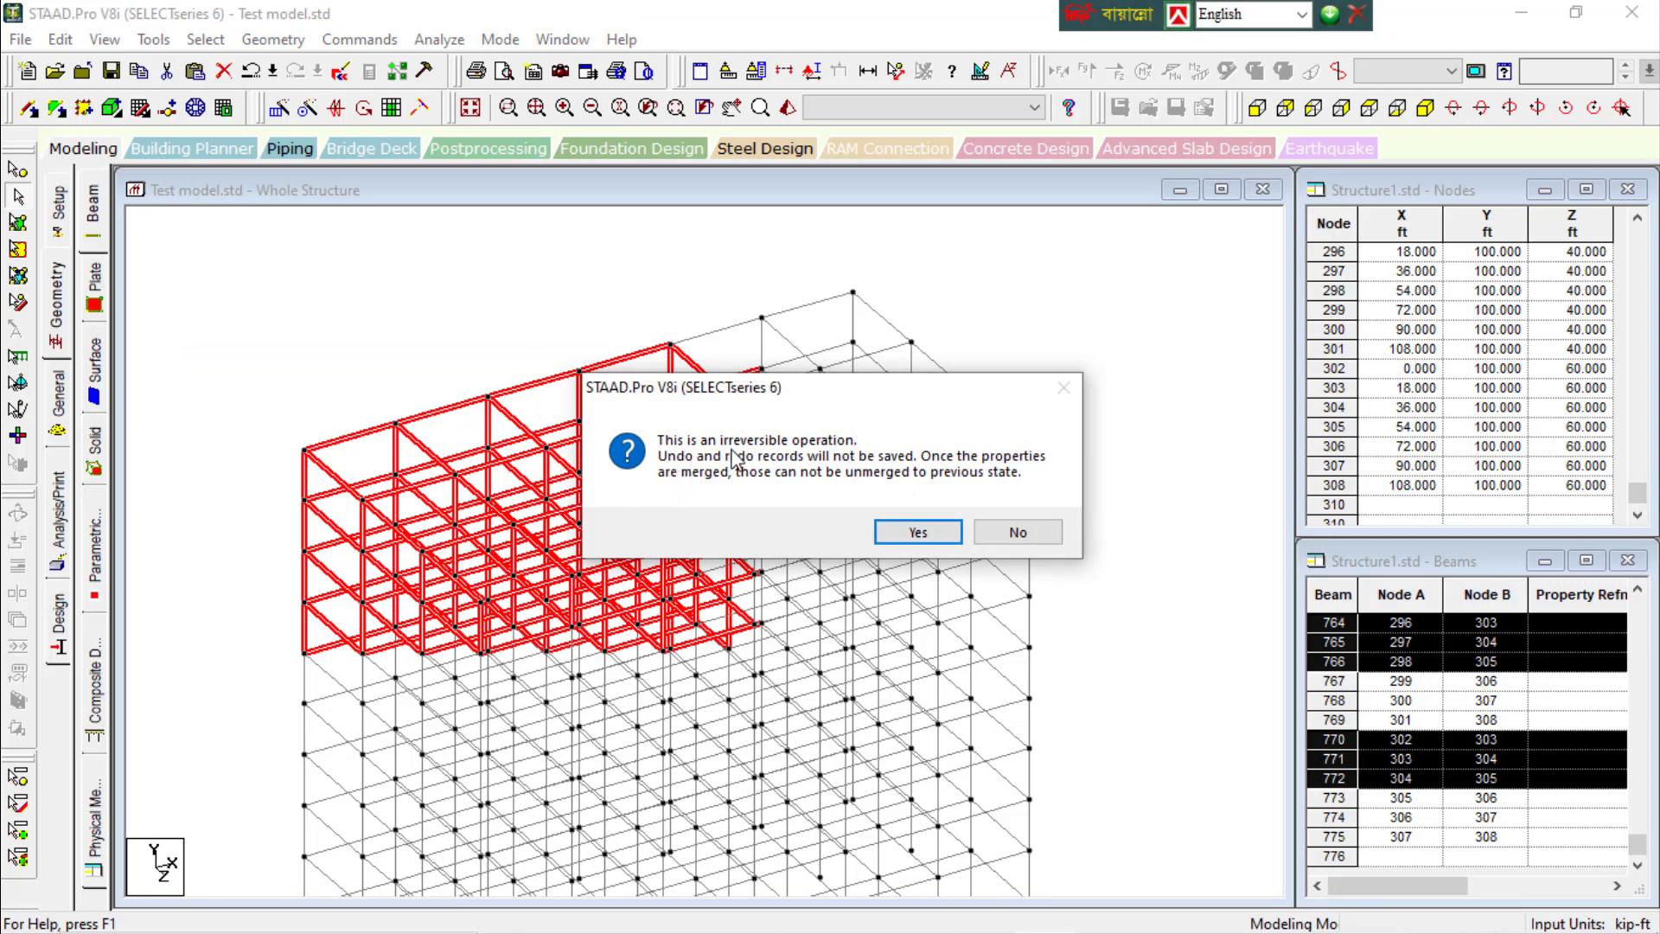
{"action": "left_click", "coordinate": [940, 535]}
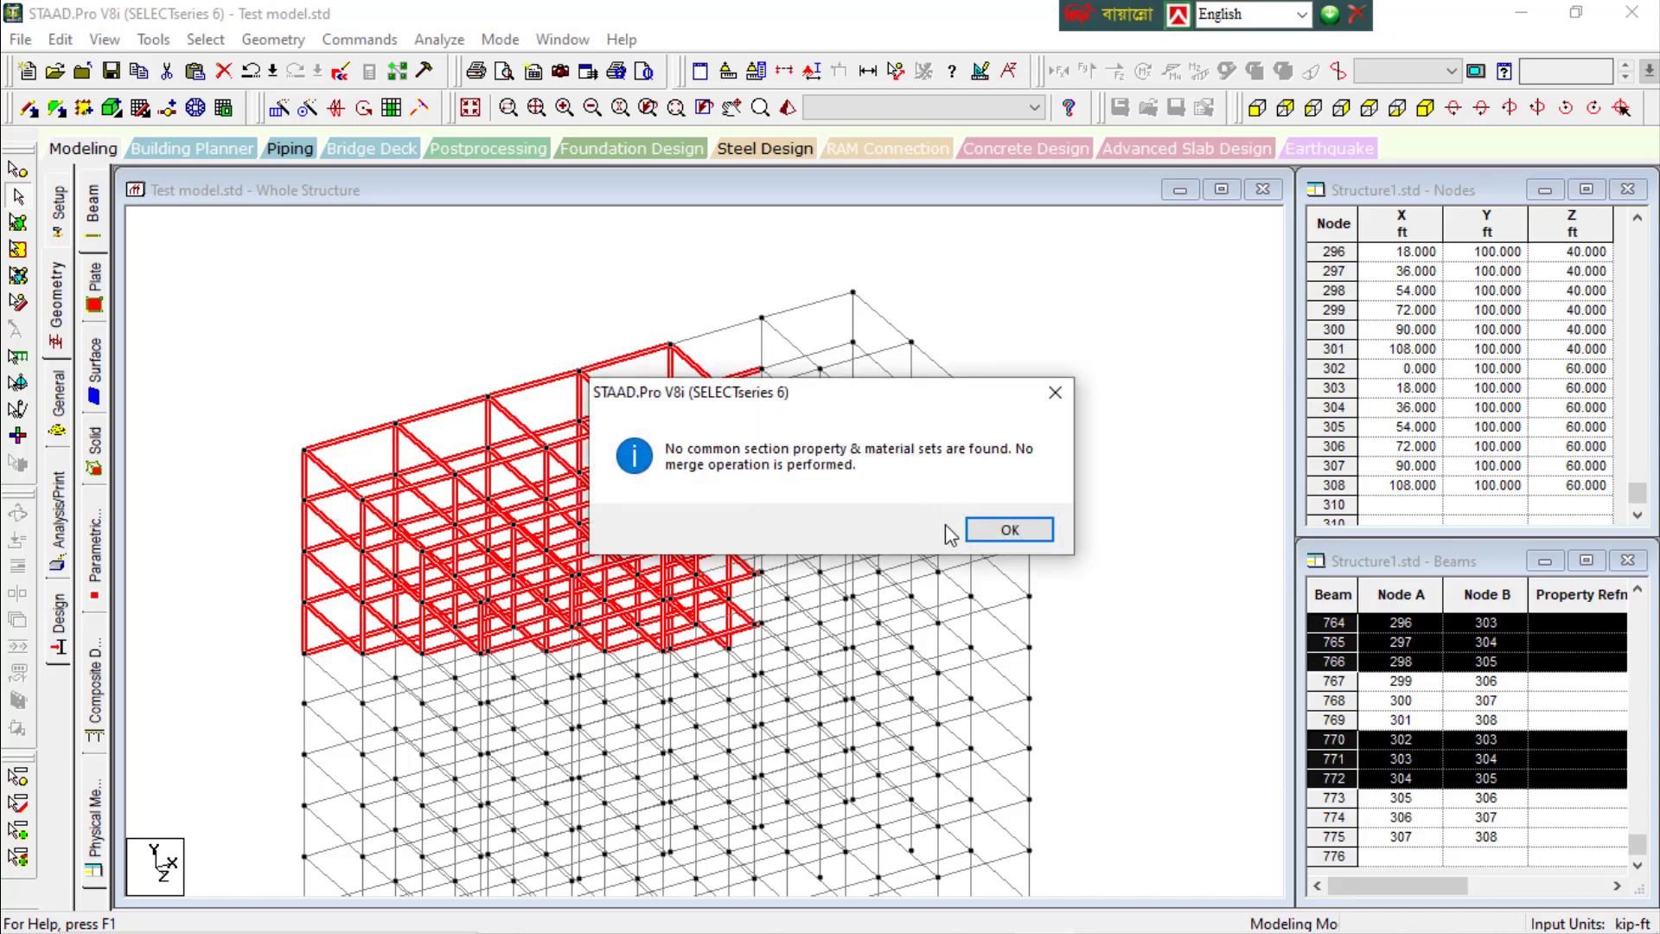
{"action": "left_click", "coordinate": [1009, 529]}
{"action": "left_click", "coordinate": [1124, 356]}
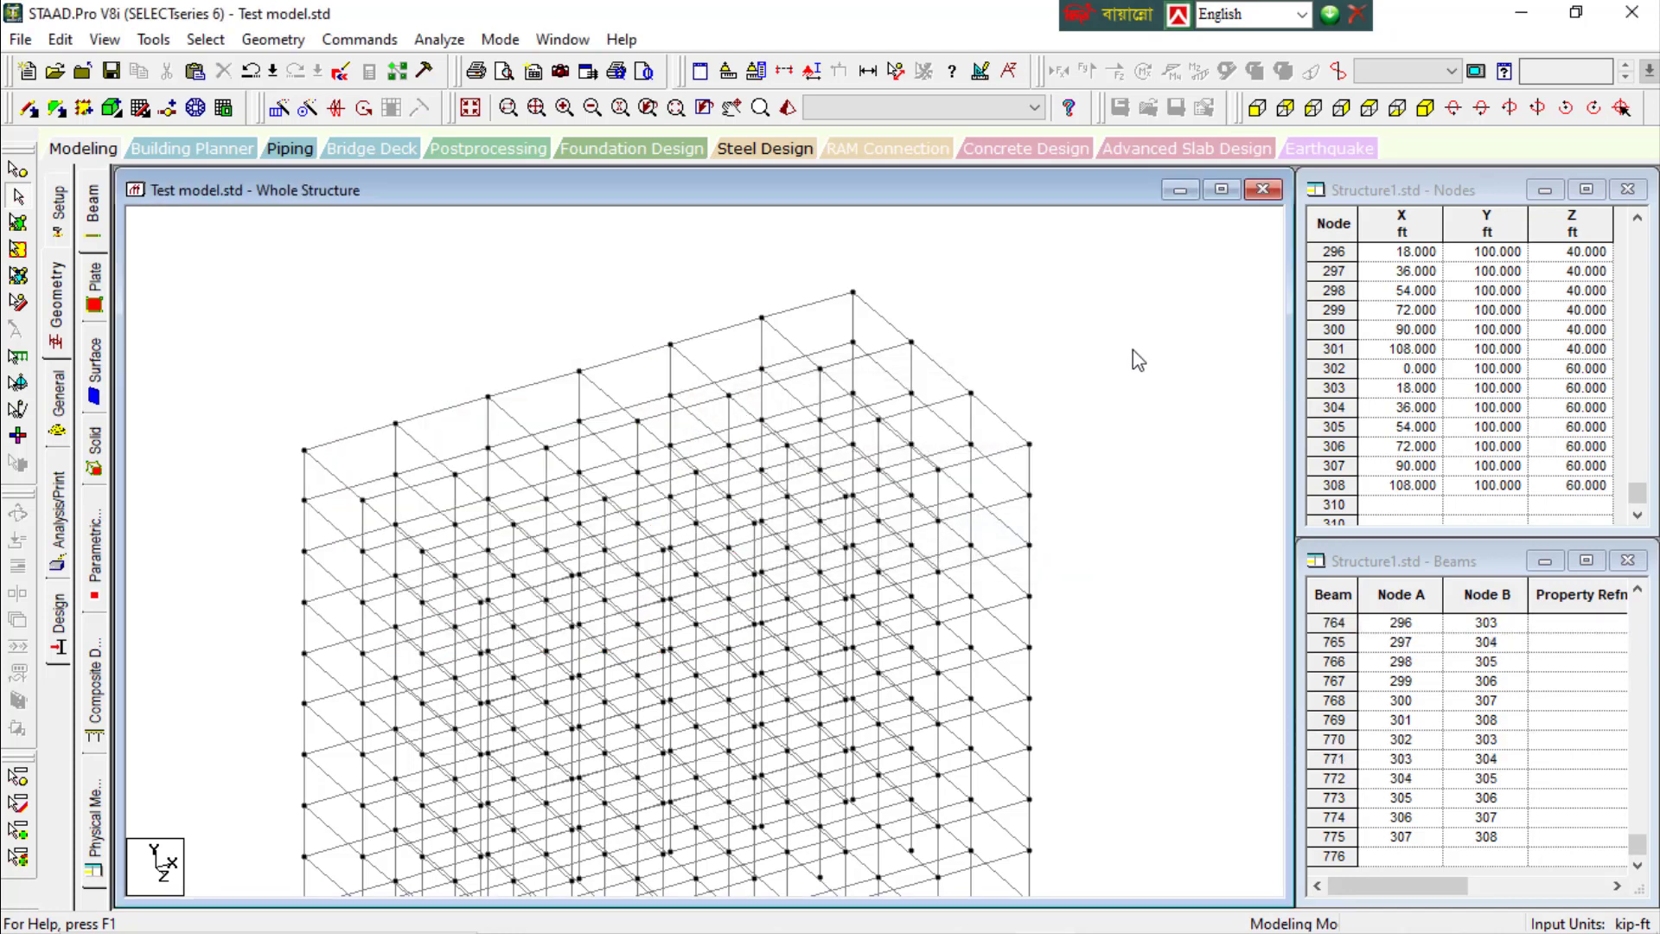
Open the Unit Converter and convert a length of 500 feet to millimeters
{"action": "left_click", "coordinate": [205, 39]}
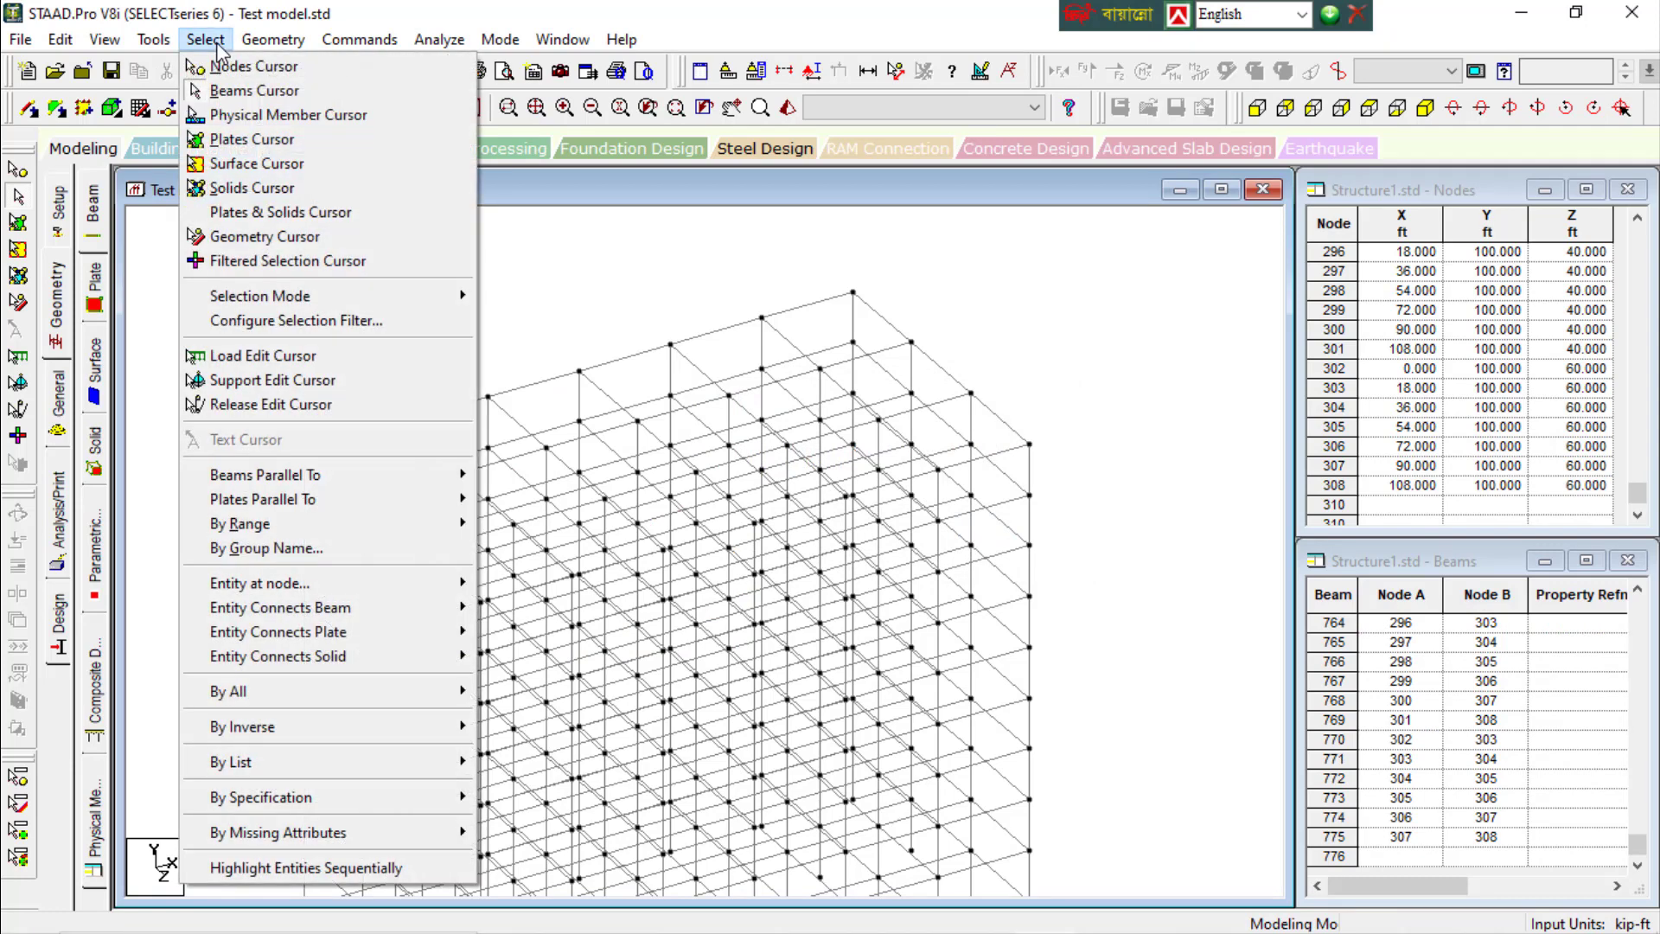
{"action": "mouse_move", "coordinate": [153, 39]}
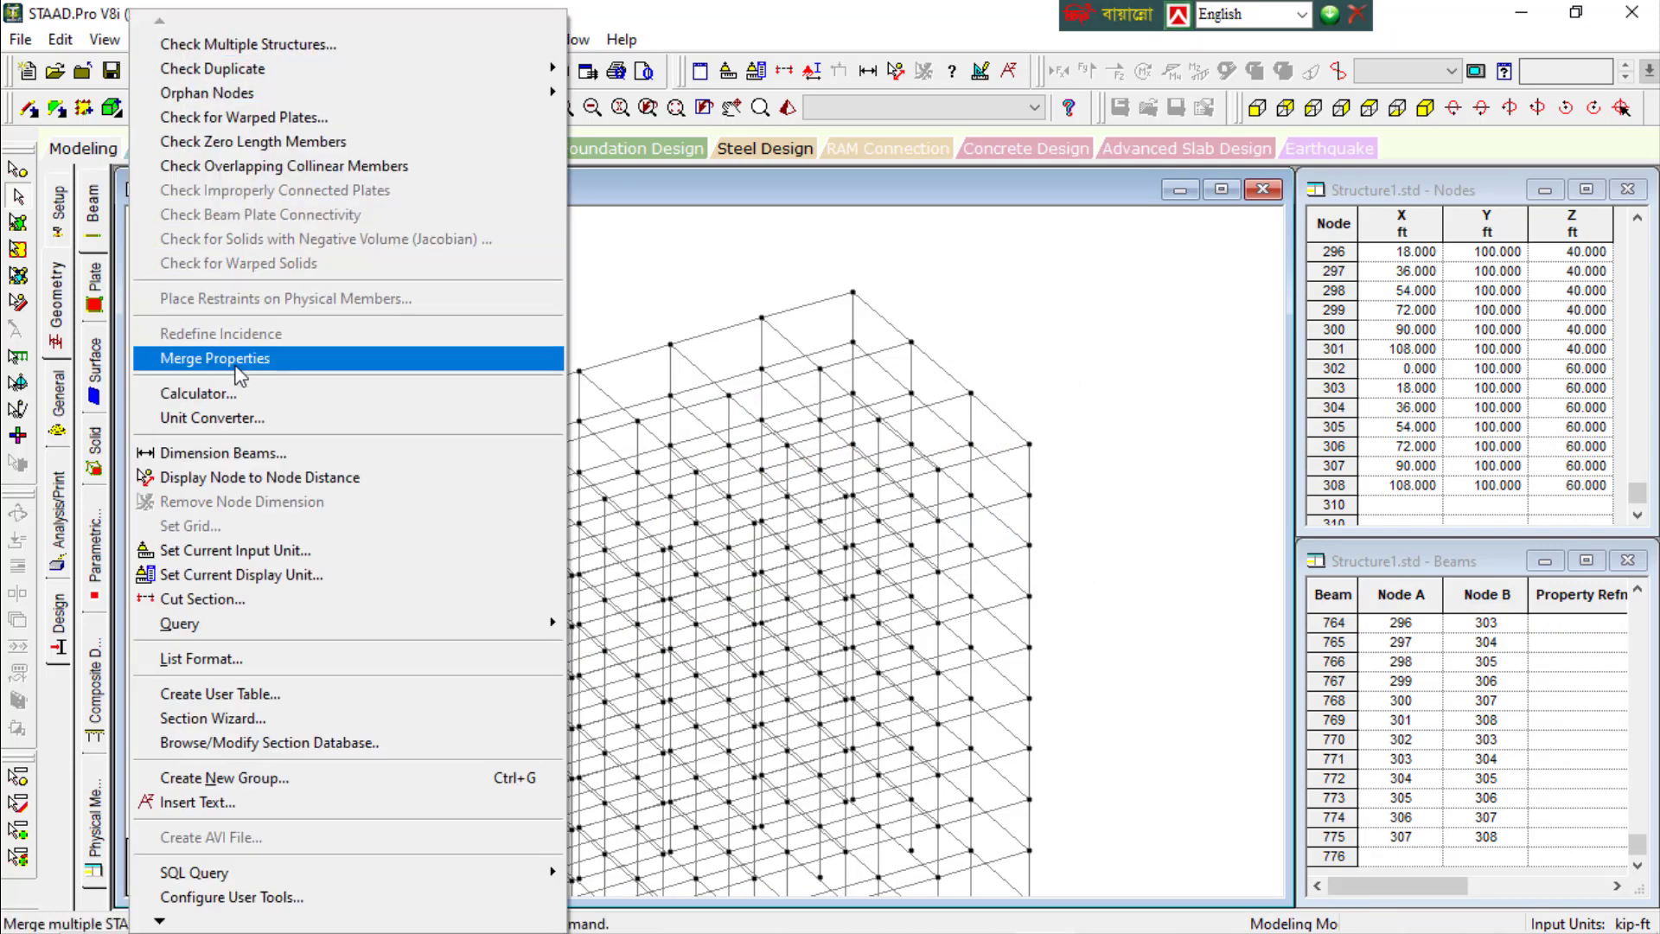
{"action": "left_click", "coordinate": [224, 418]}
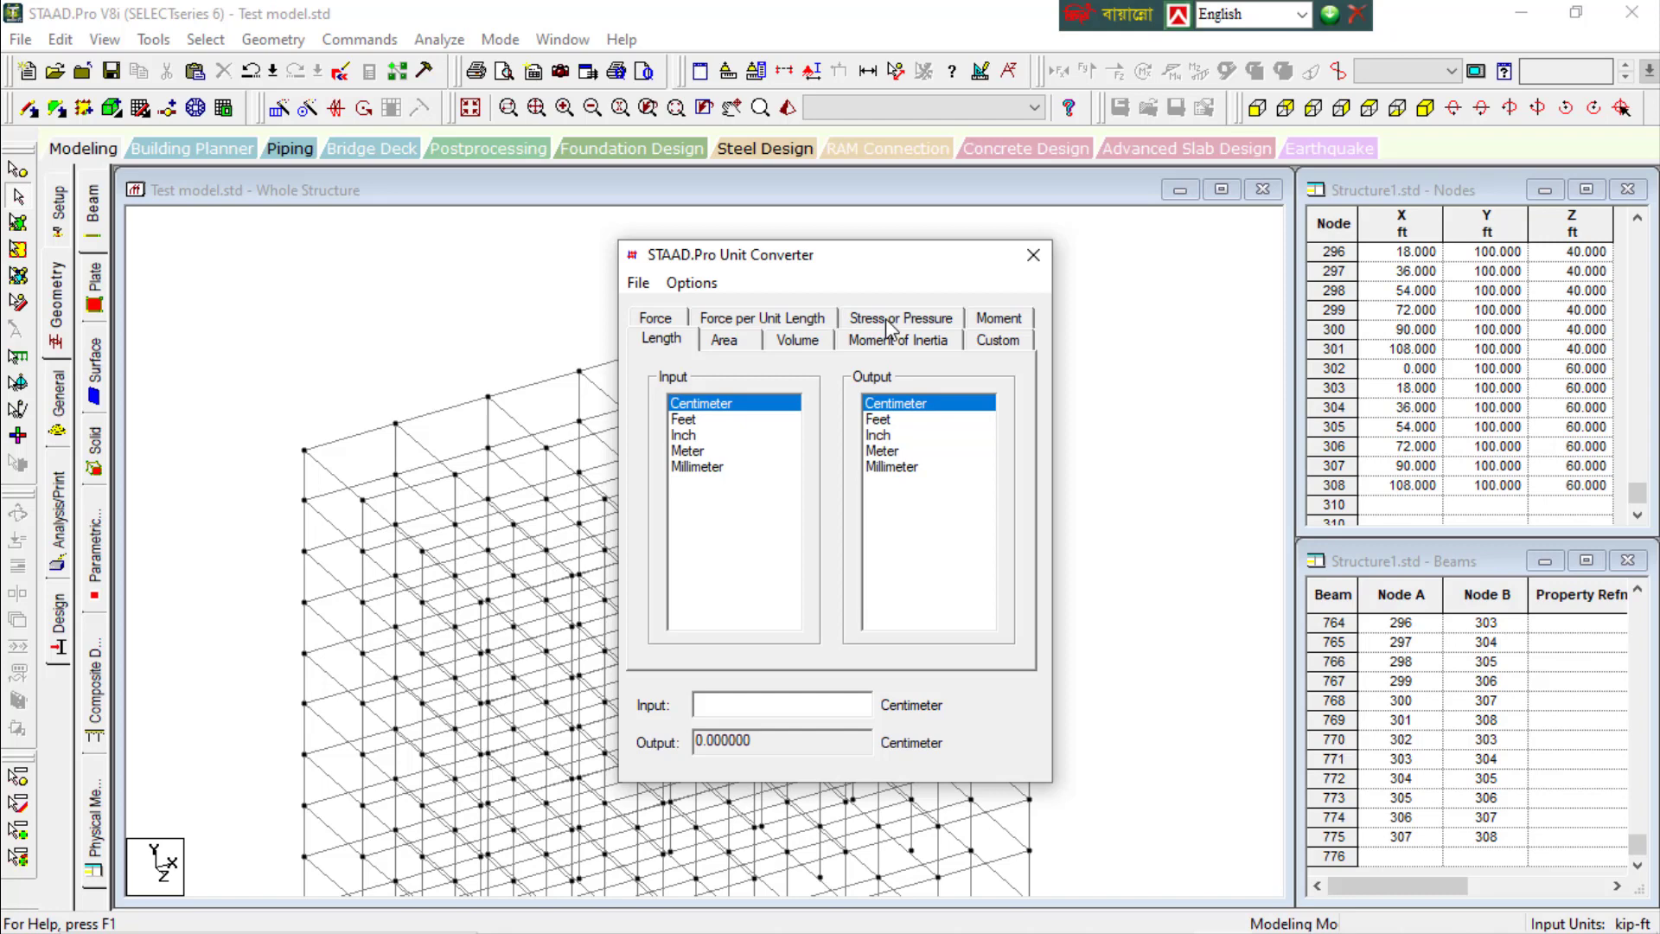
{"action": "left_click", "coordinate": [659, 320]}
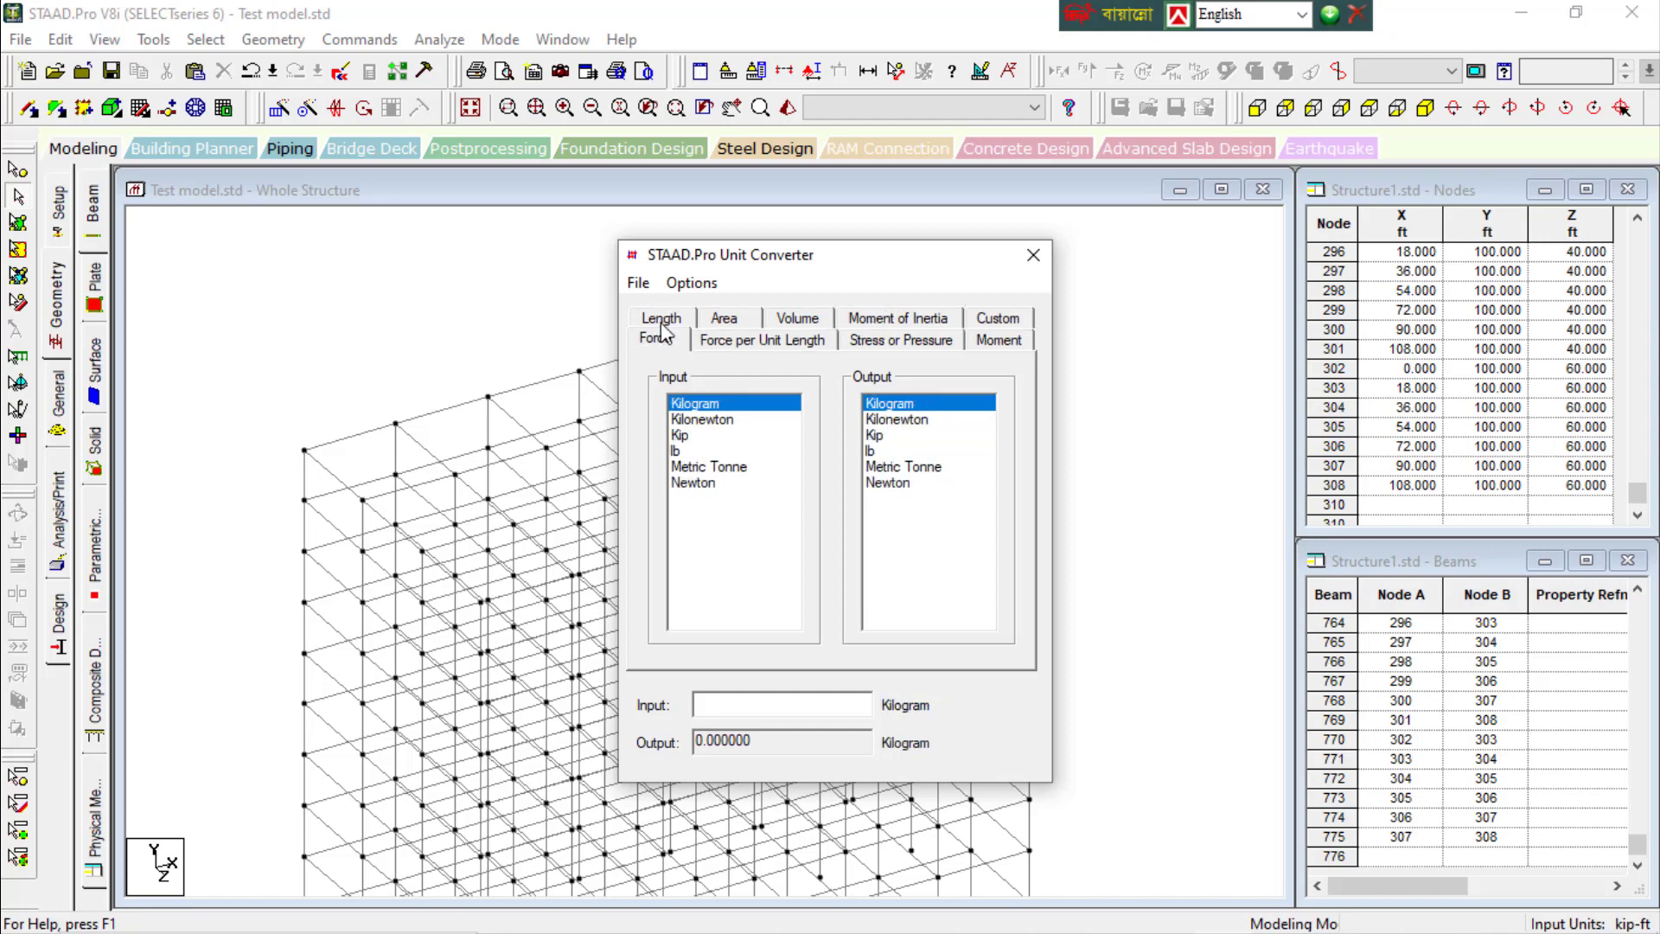
{"action": "left_click", "coordinate": [672, 325]}
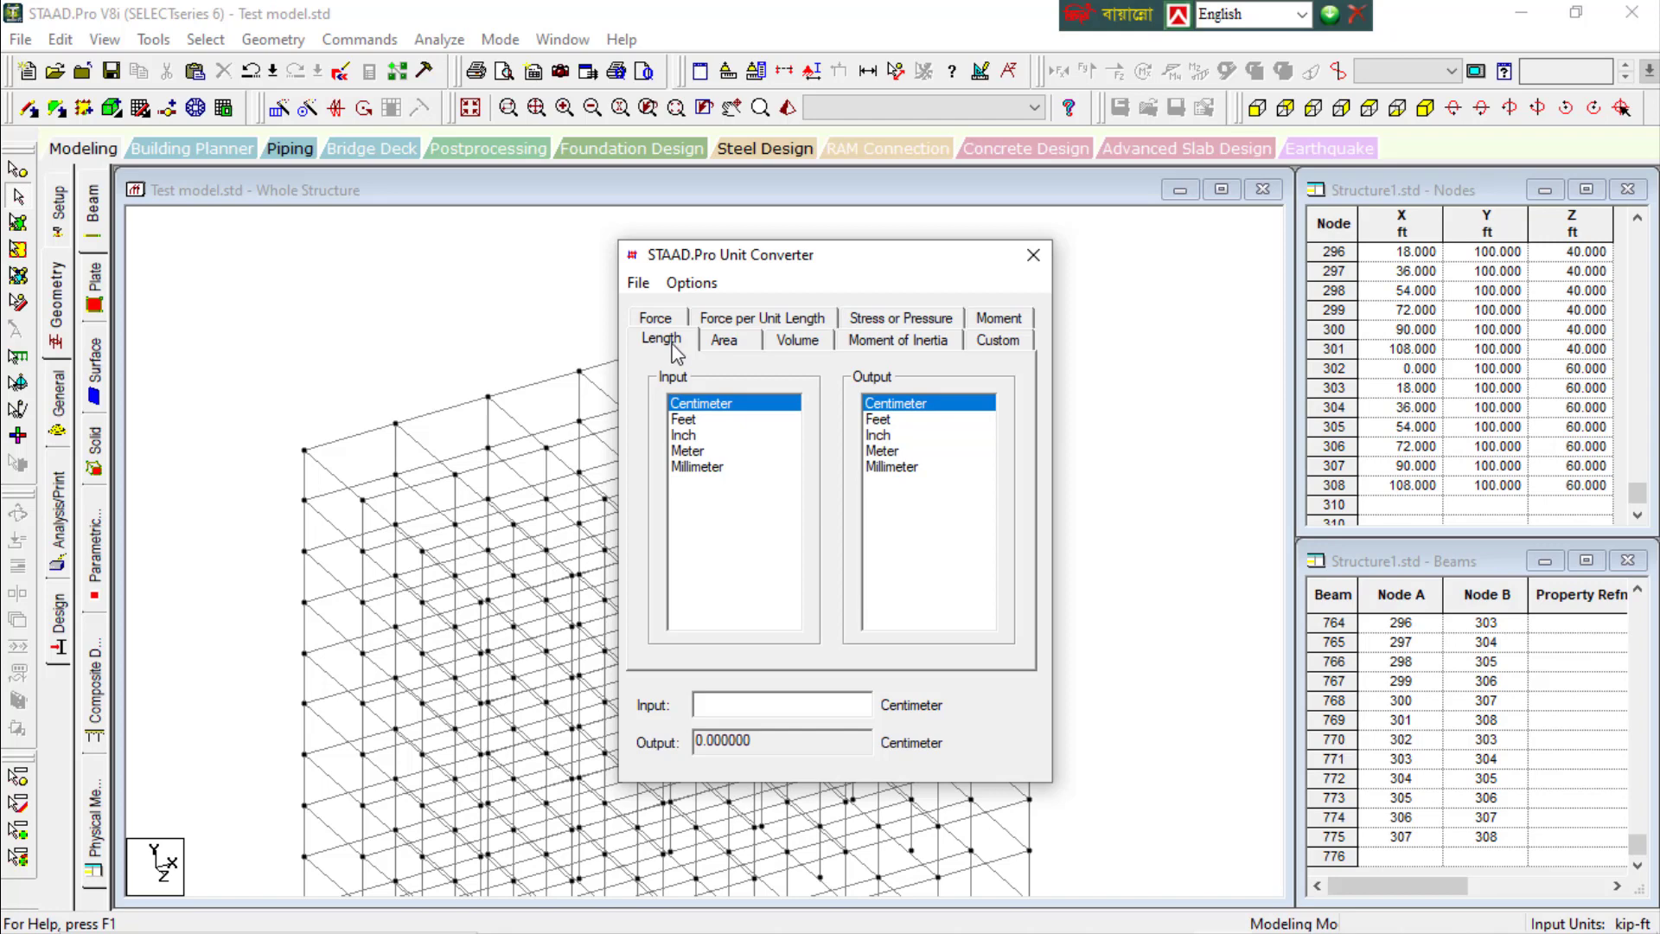
{"action": "left_click", "coordinate": [684, 421]}
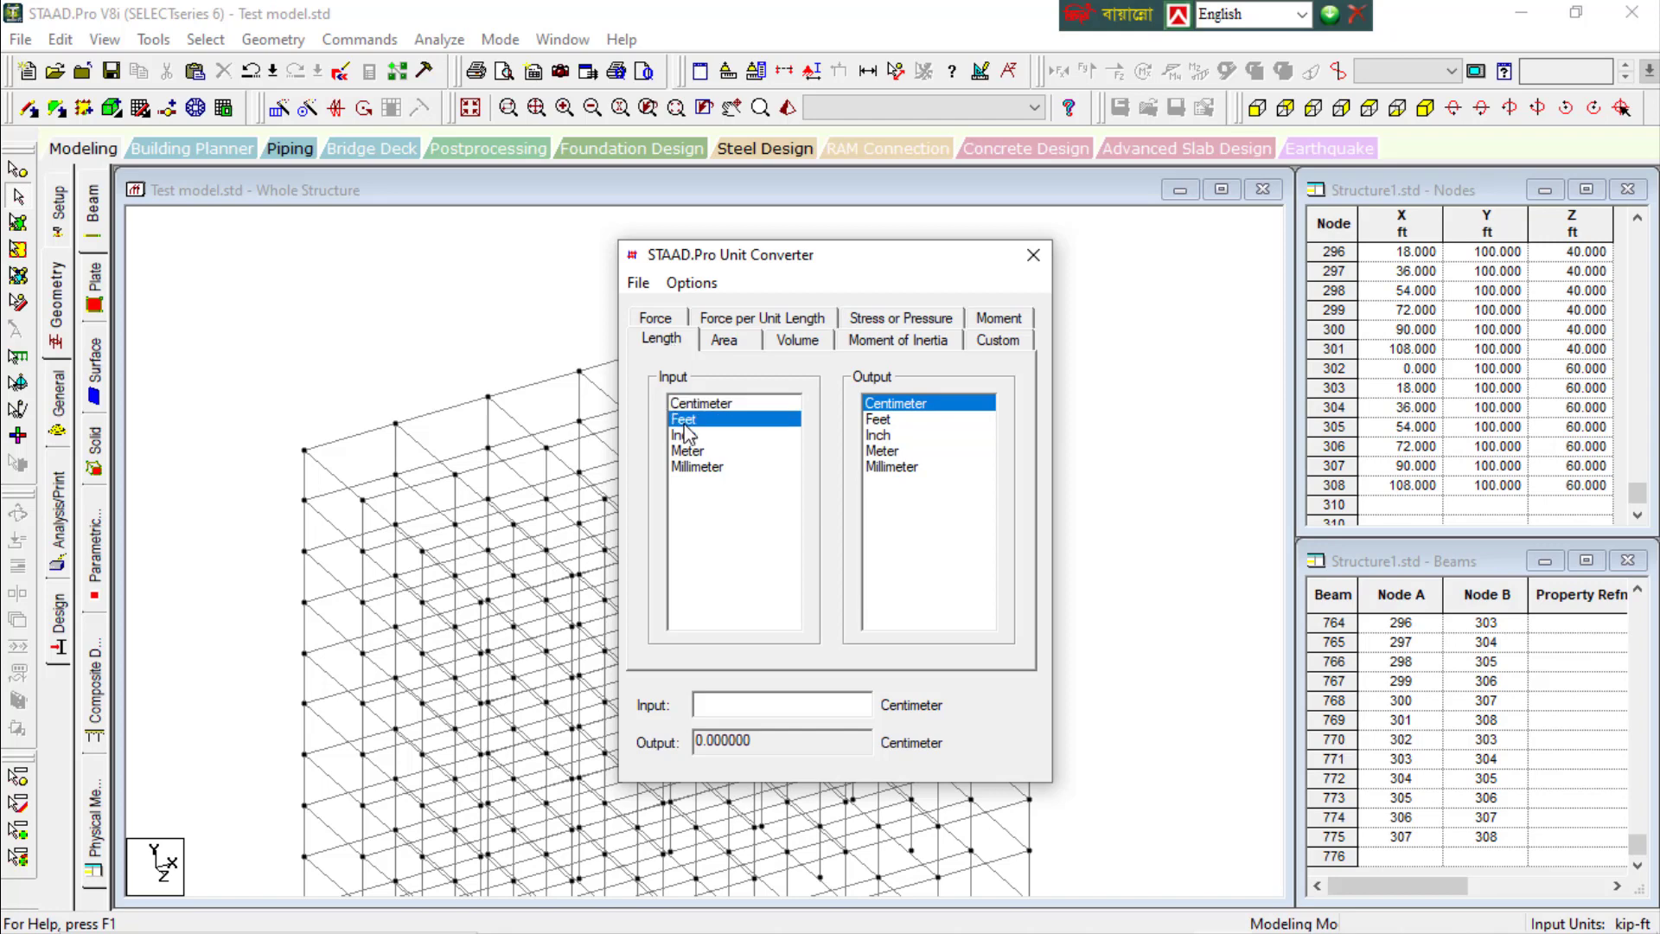
{"action": "left_click", "coordinate": [882, 467]}
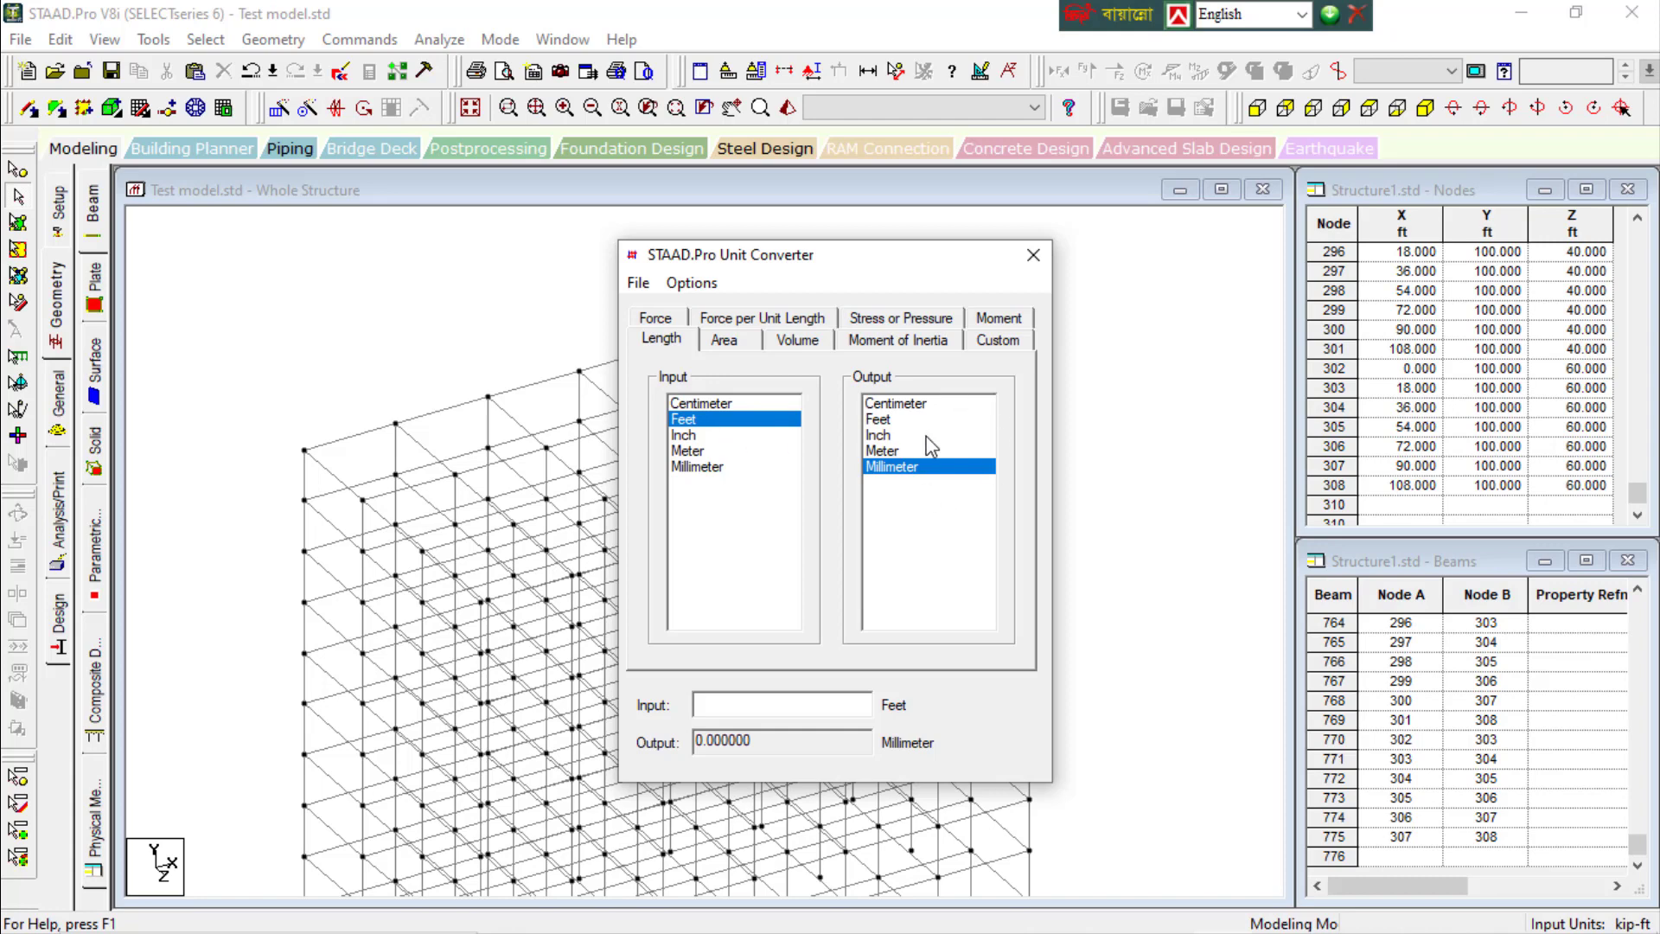
{"action": "left_click", "coordinate": [748, 714]}
{"action": "type", "text": "500"}
Convert areas of 500 and 1400 square feet to square meters in the Unit Converter
{"action": "left_click", "coordinate": [724, 341]}
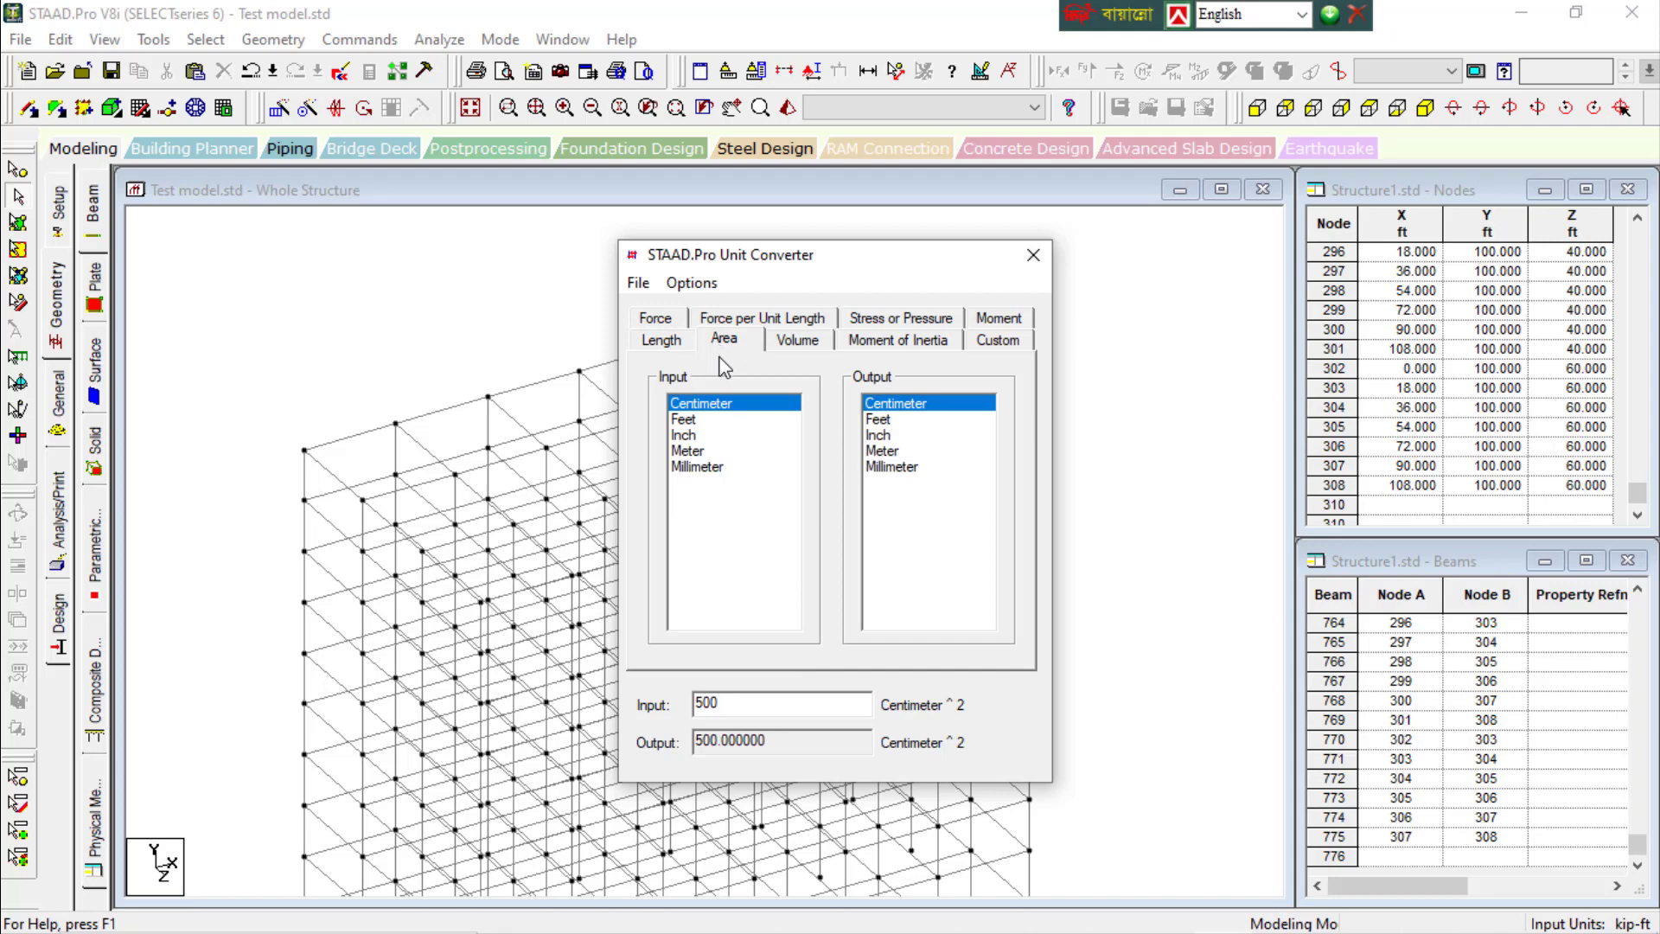
{"action": "left_click", "coordinate": [694, 423]}
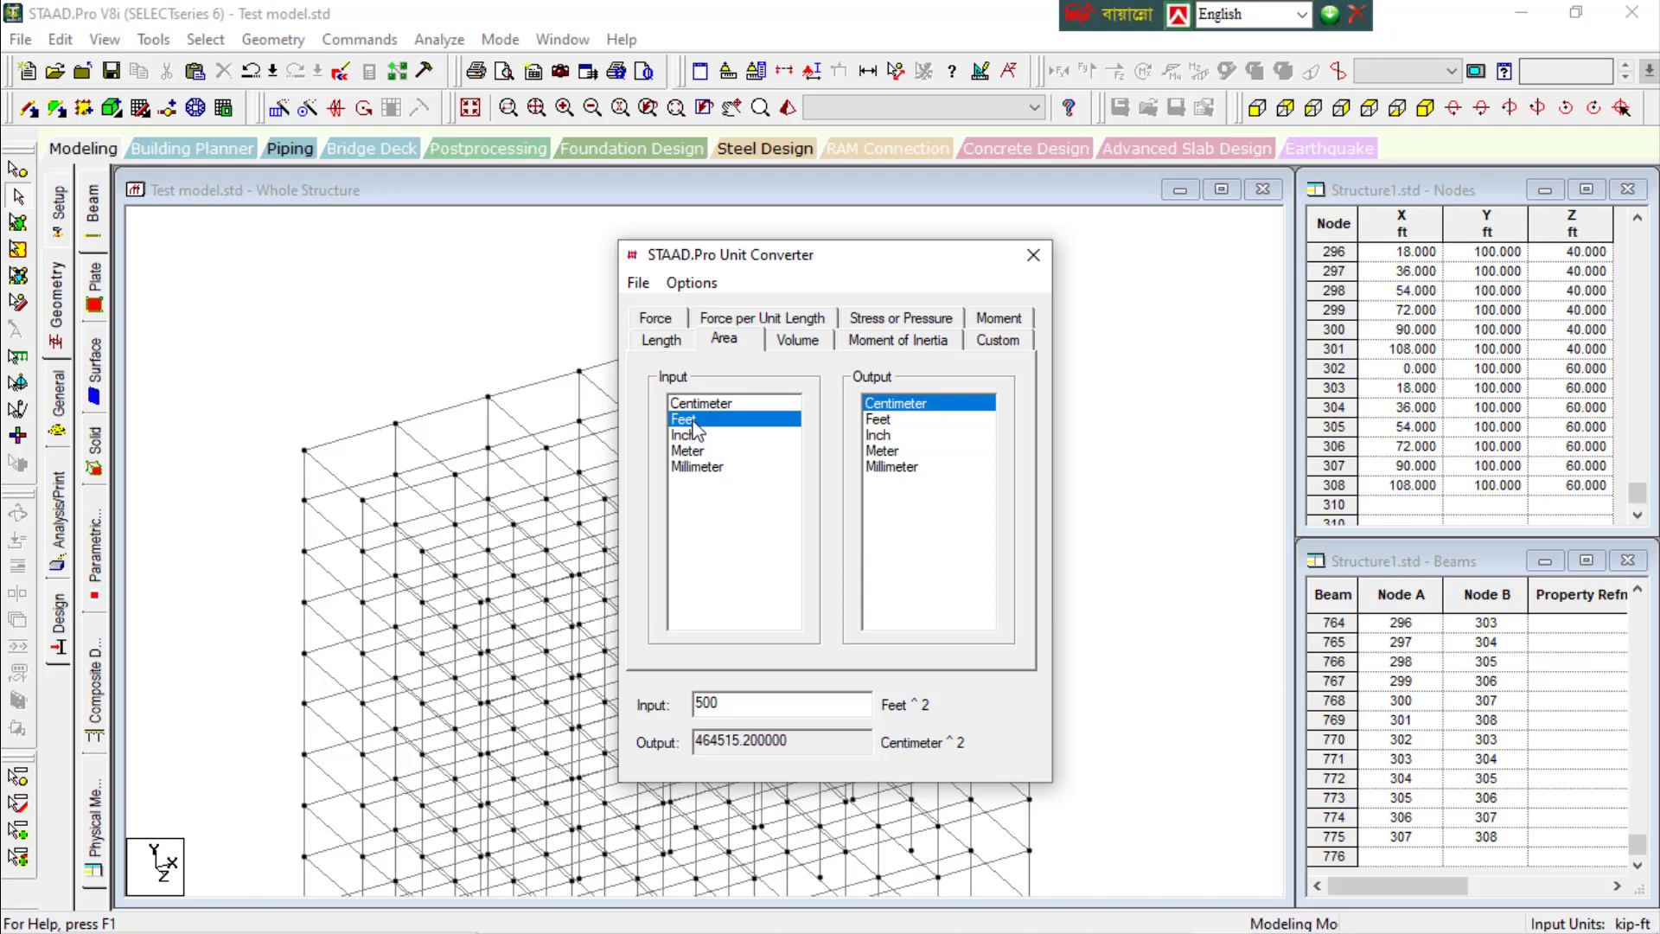
{"action": "left_click", "coordinate": [893, 455]}
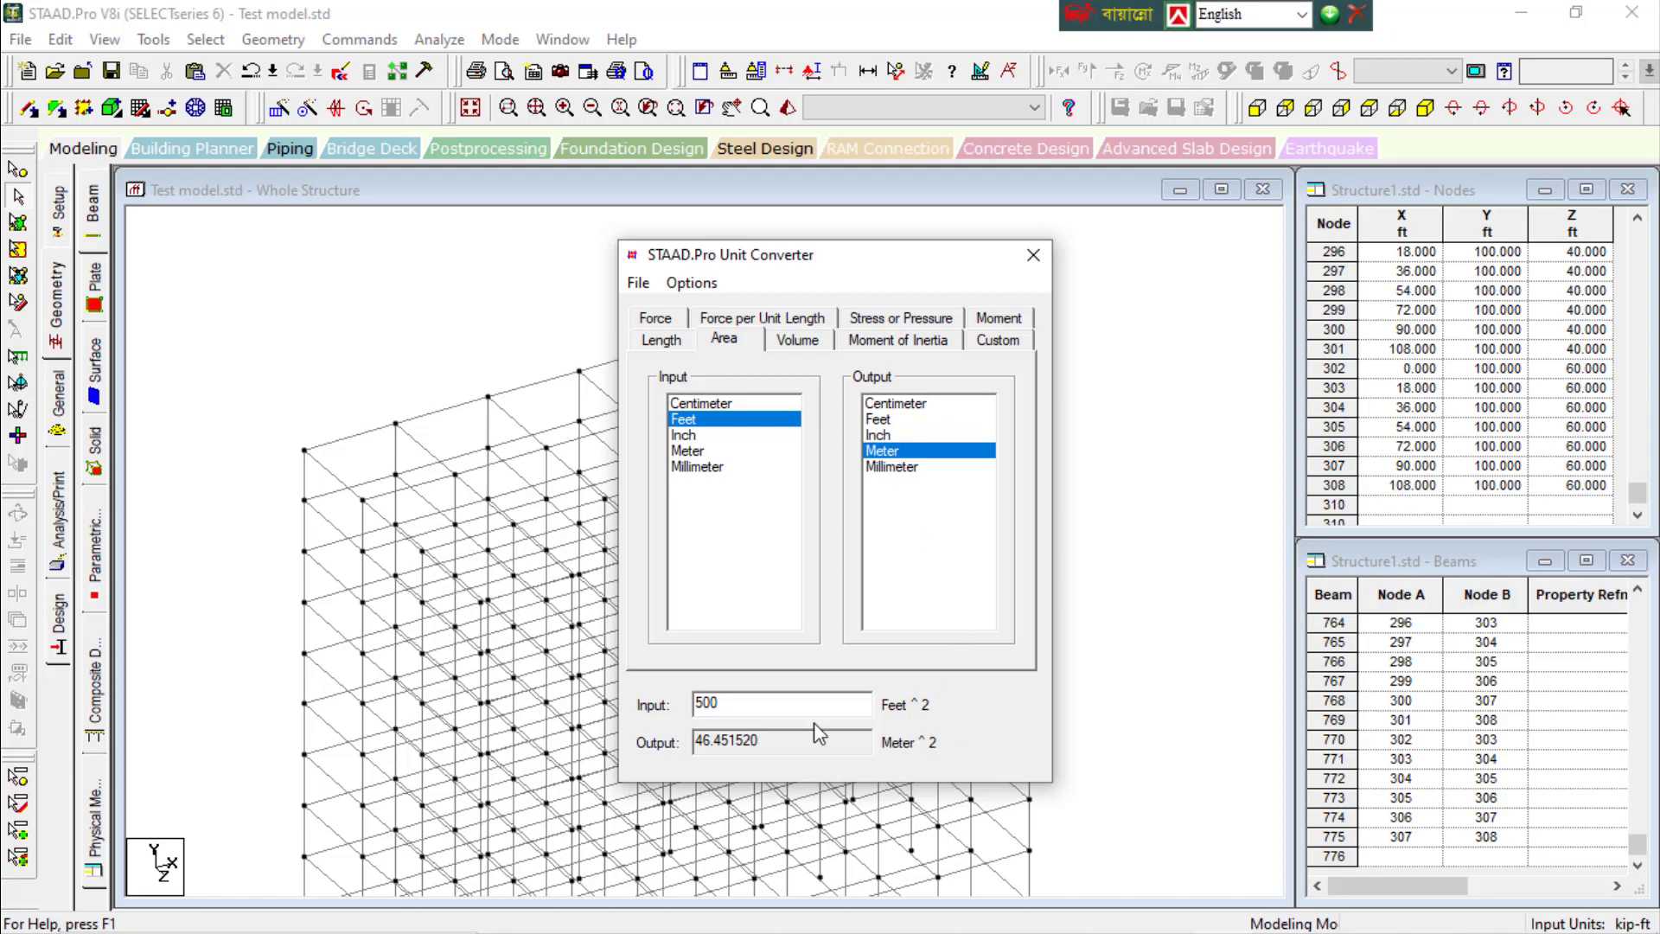
{"action": "left_click", "coordinate": [755, 707]}
{"action": "left_click_drag", "start_coordinate": [755, 706], "coordinate": [664, 709]}
{"action": "type", "text": "1400"}
{"action": "left_click_drag", "start_coordinate": [793, 740], "coordinate": [605, 717]}
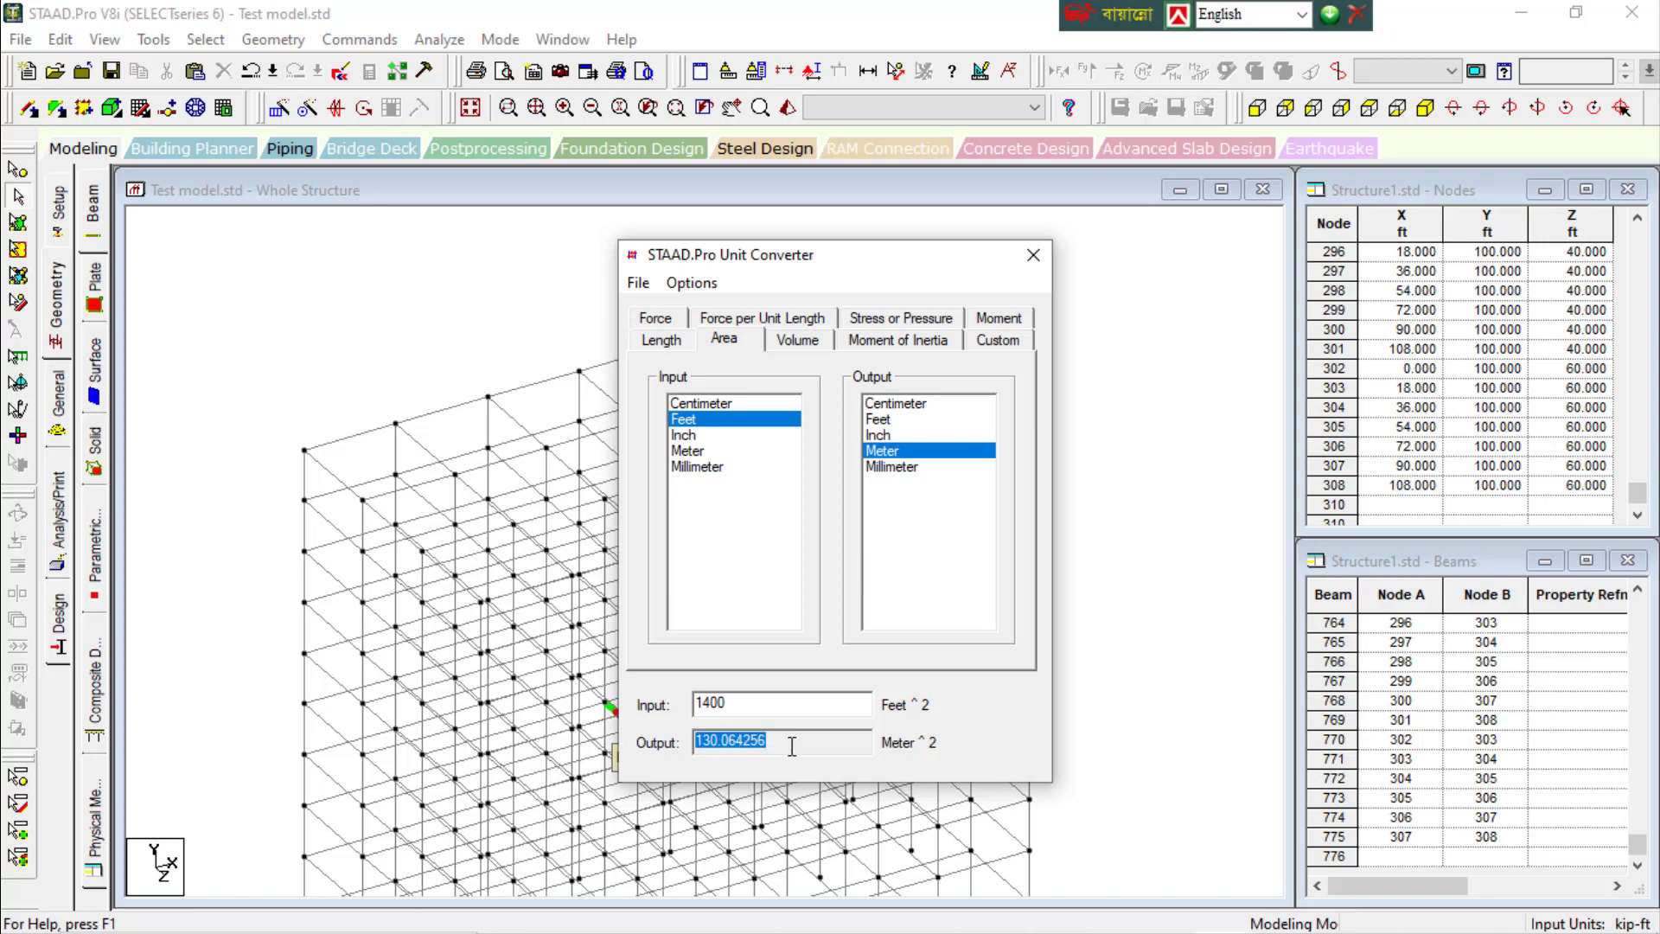
Convert a volume of 1400 cubic feet to cubic meters in the Unit Converter
{"action": "left_click", "coordinate": [734, 349]}
{"action": "left_click", "coordinate": [800, 344]}
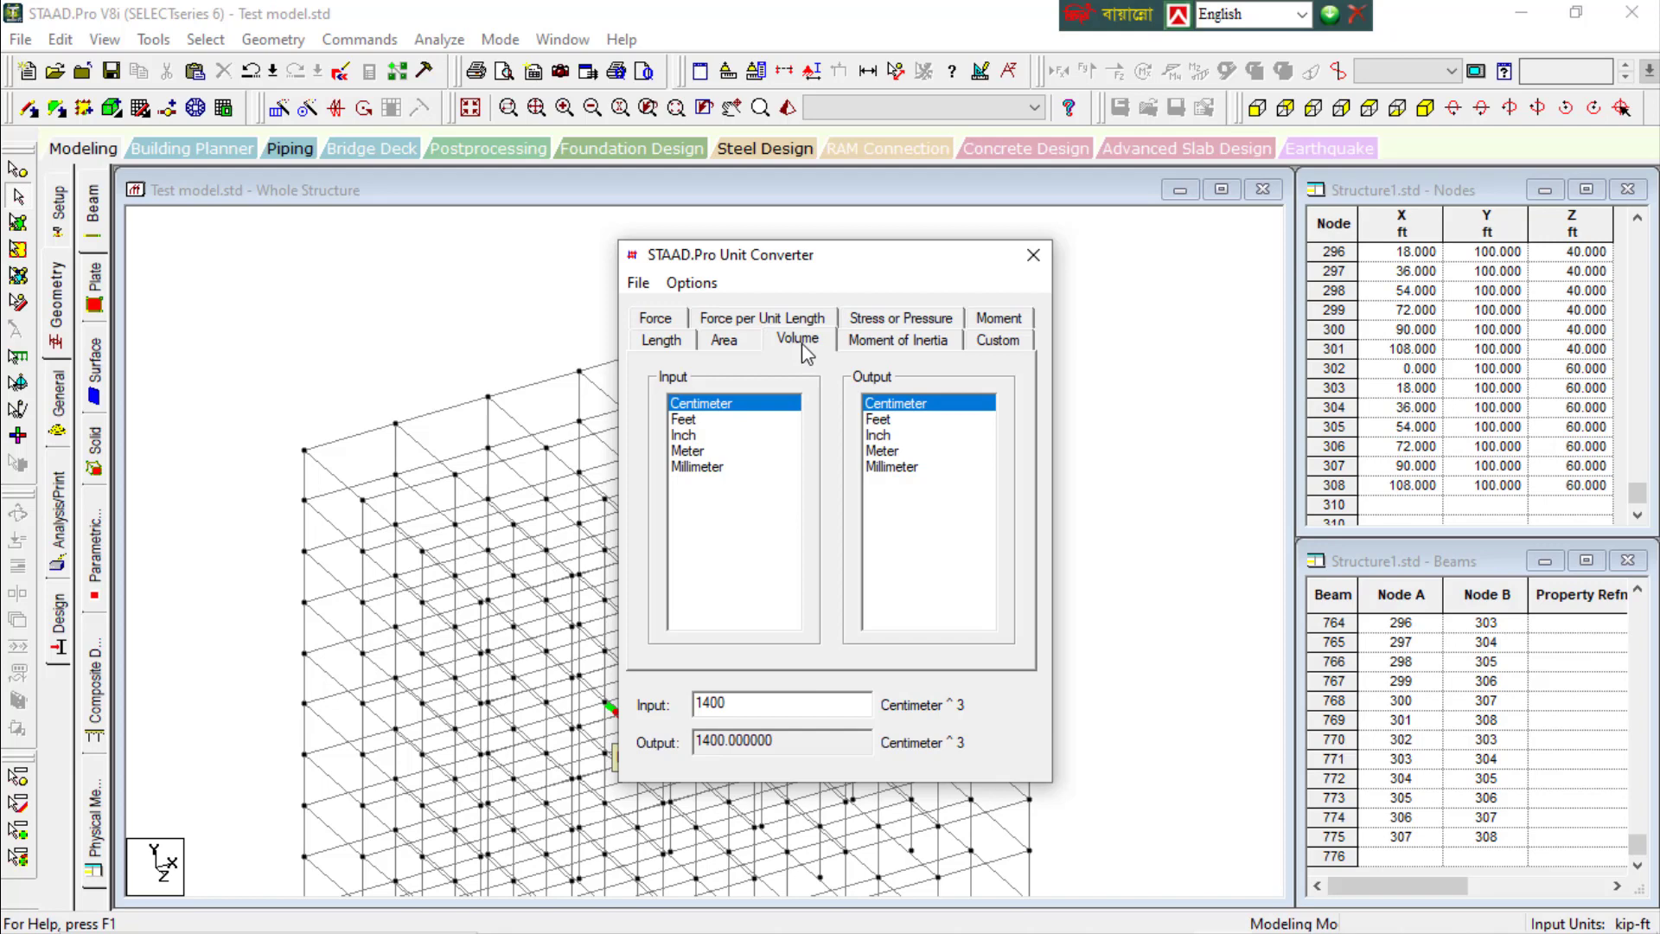
{"action": "left_click", "coordinate": [700, 436]}
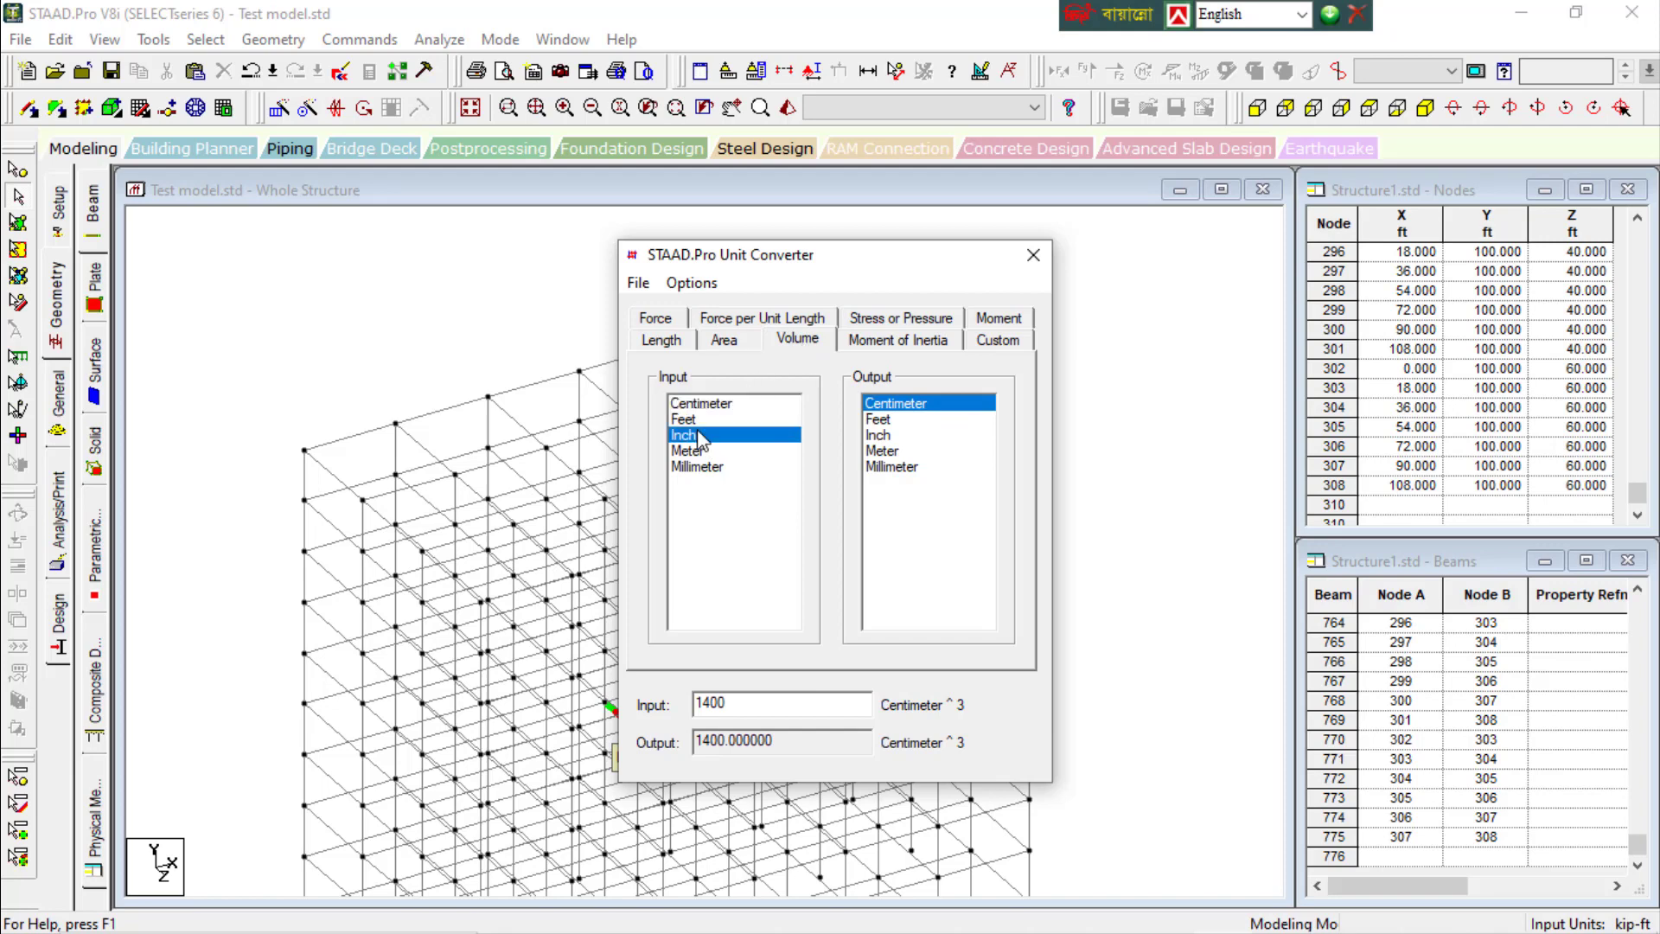
{"action": "left_click", "coordinate": [701, 420]}
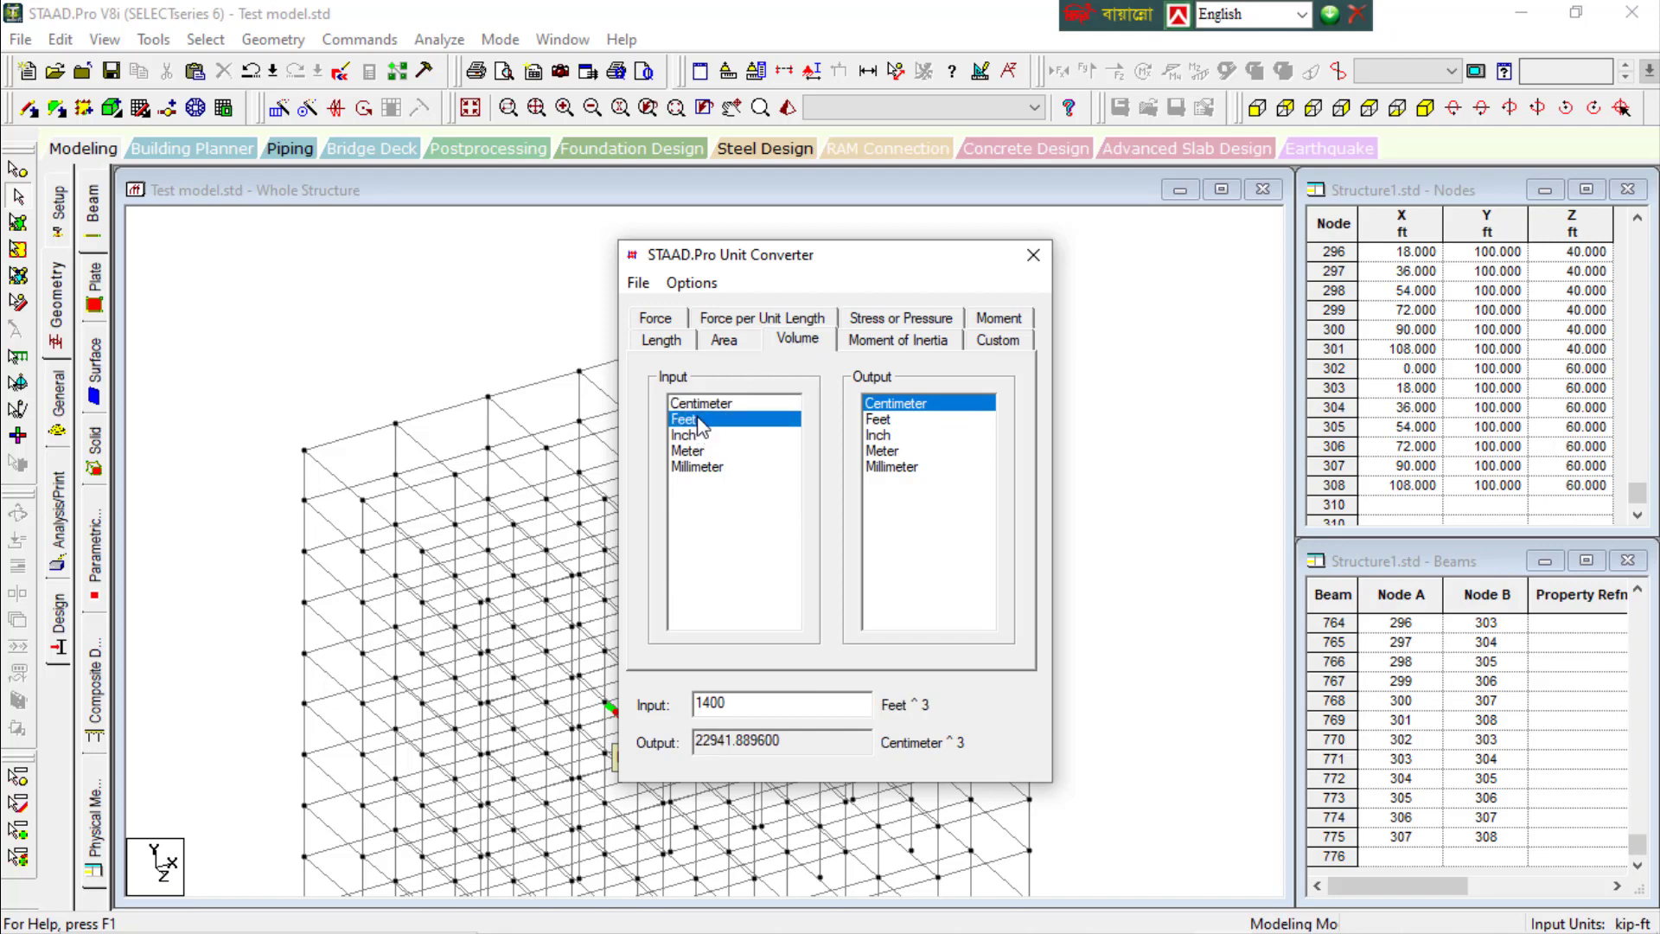
{"action": "left_click", "coordinate": [883, 452]}
{"action": "double_click", "coordinate": [774, 705]}
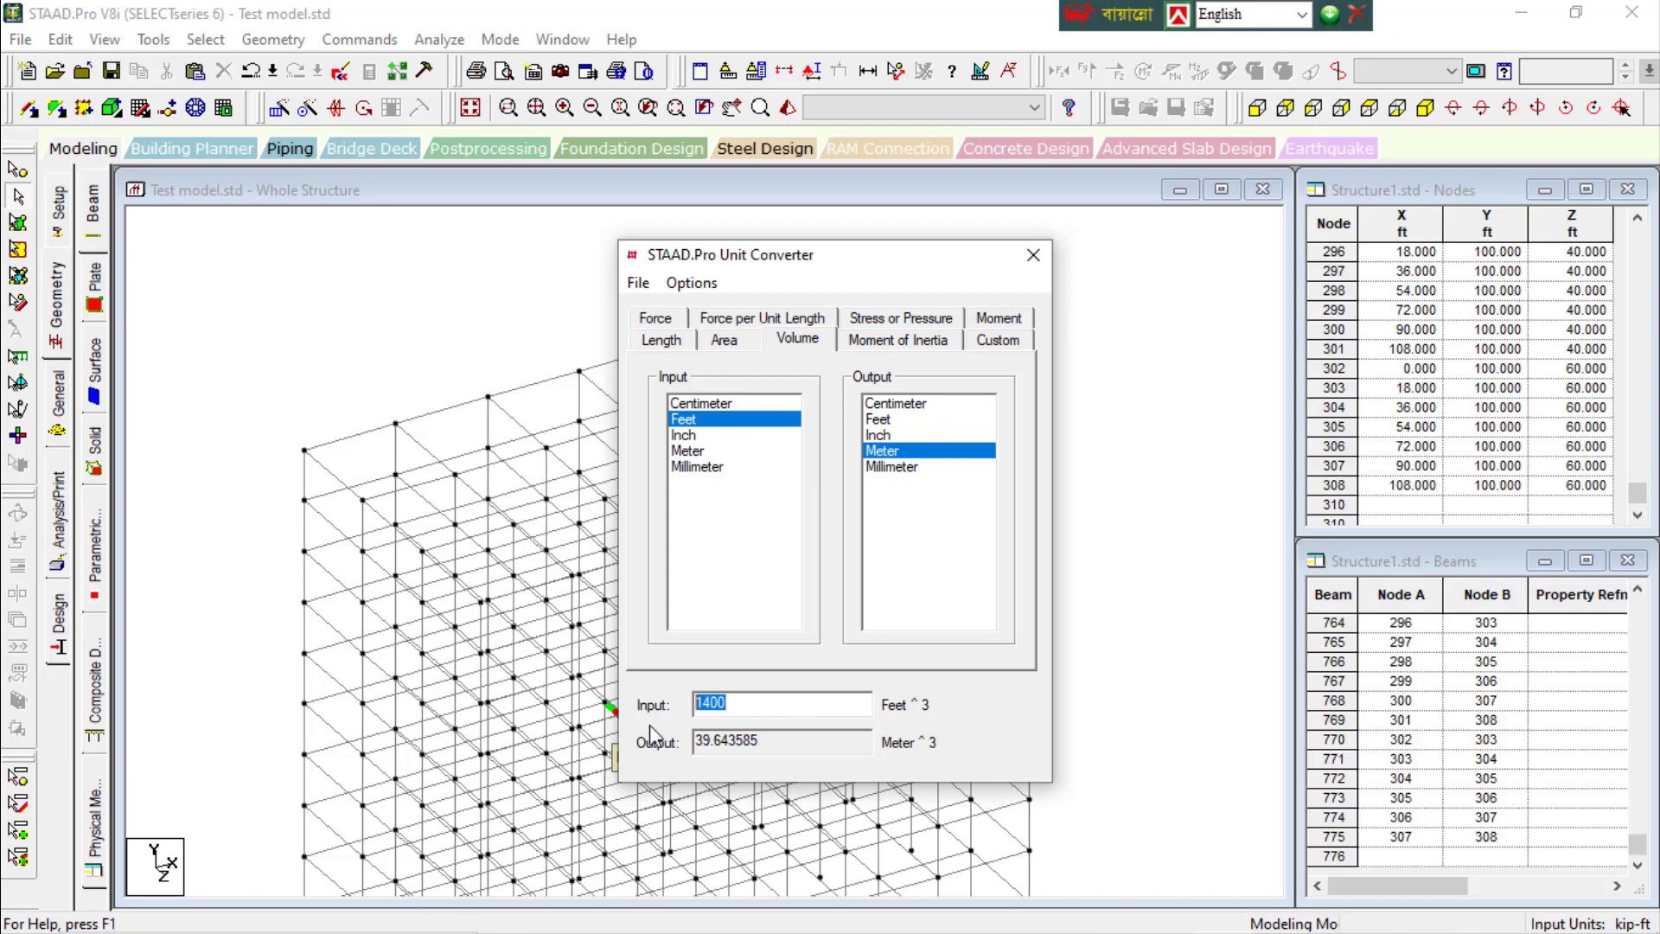
{"action": "left_click", "coordinate": [756, 705]}
Examine the converter's unit options for moment of inertia, moment and force
{"action": "left_click", "coordinate": [898, 340]}
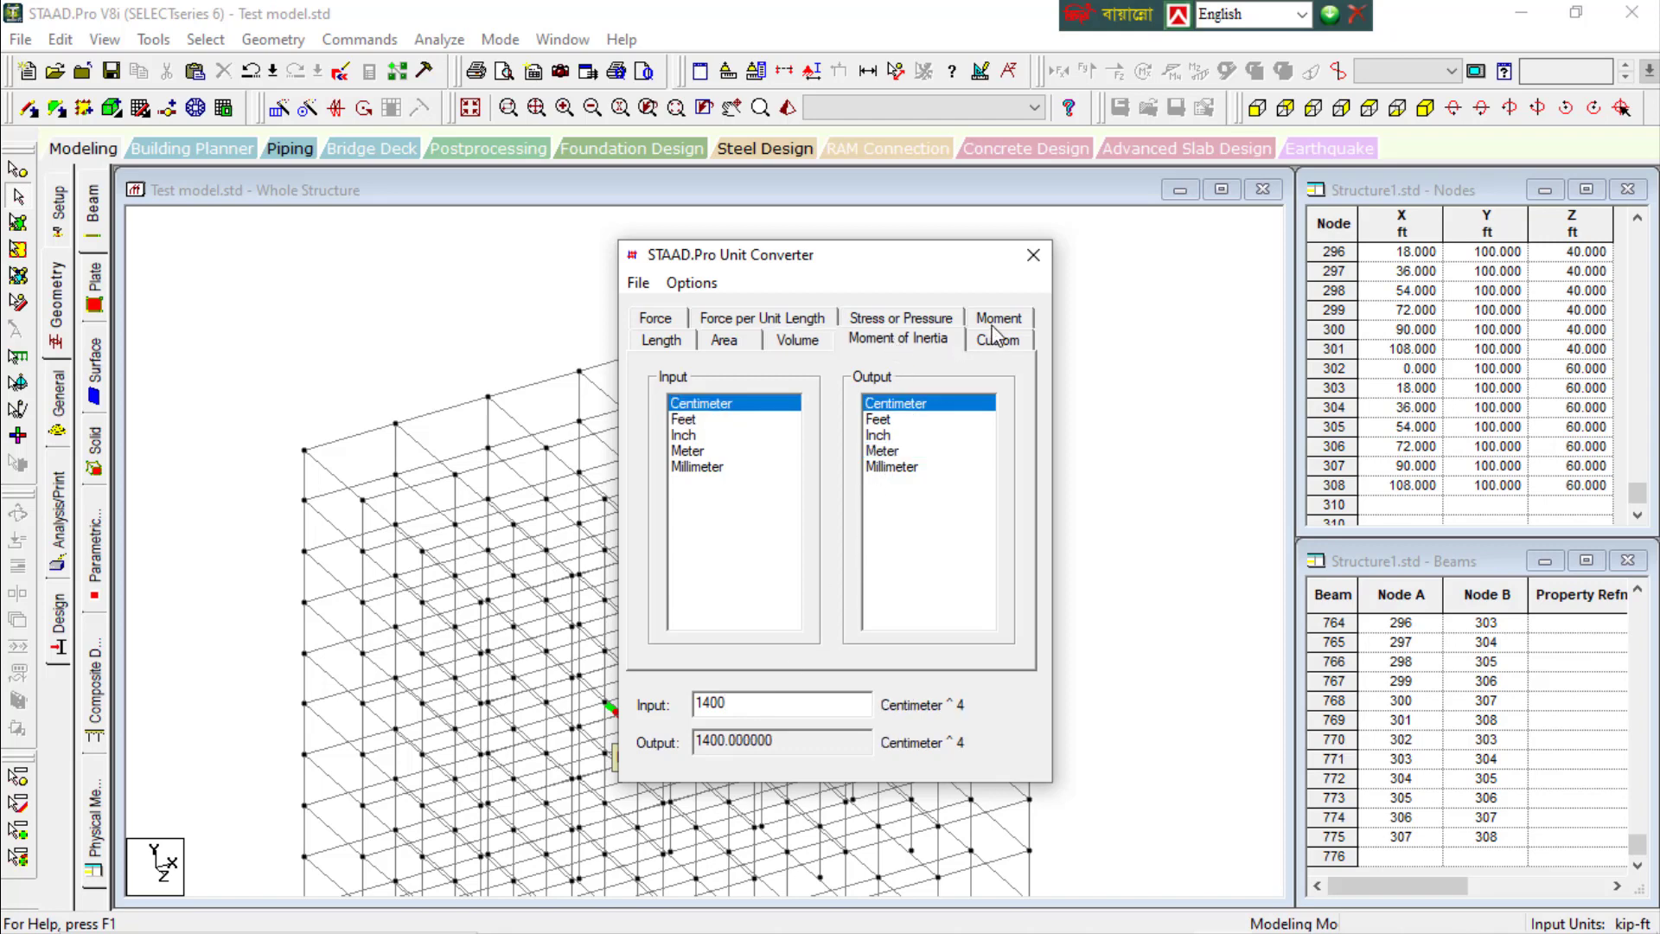
{"action": "left_click", "coordinate": [998, 319]}
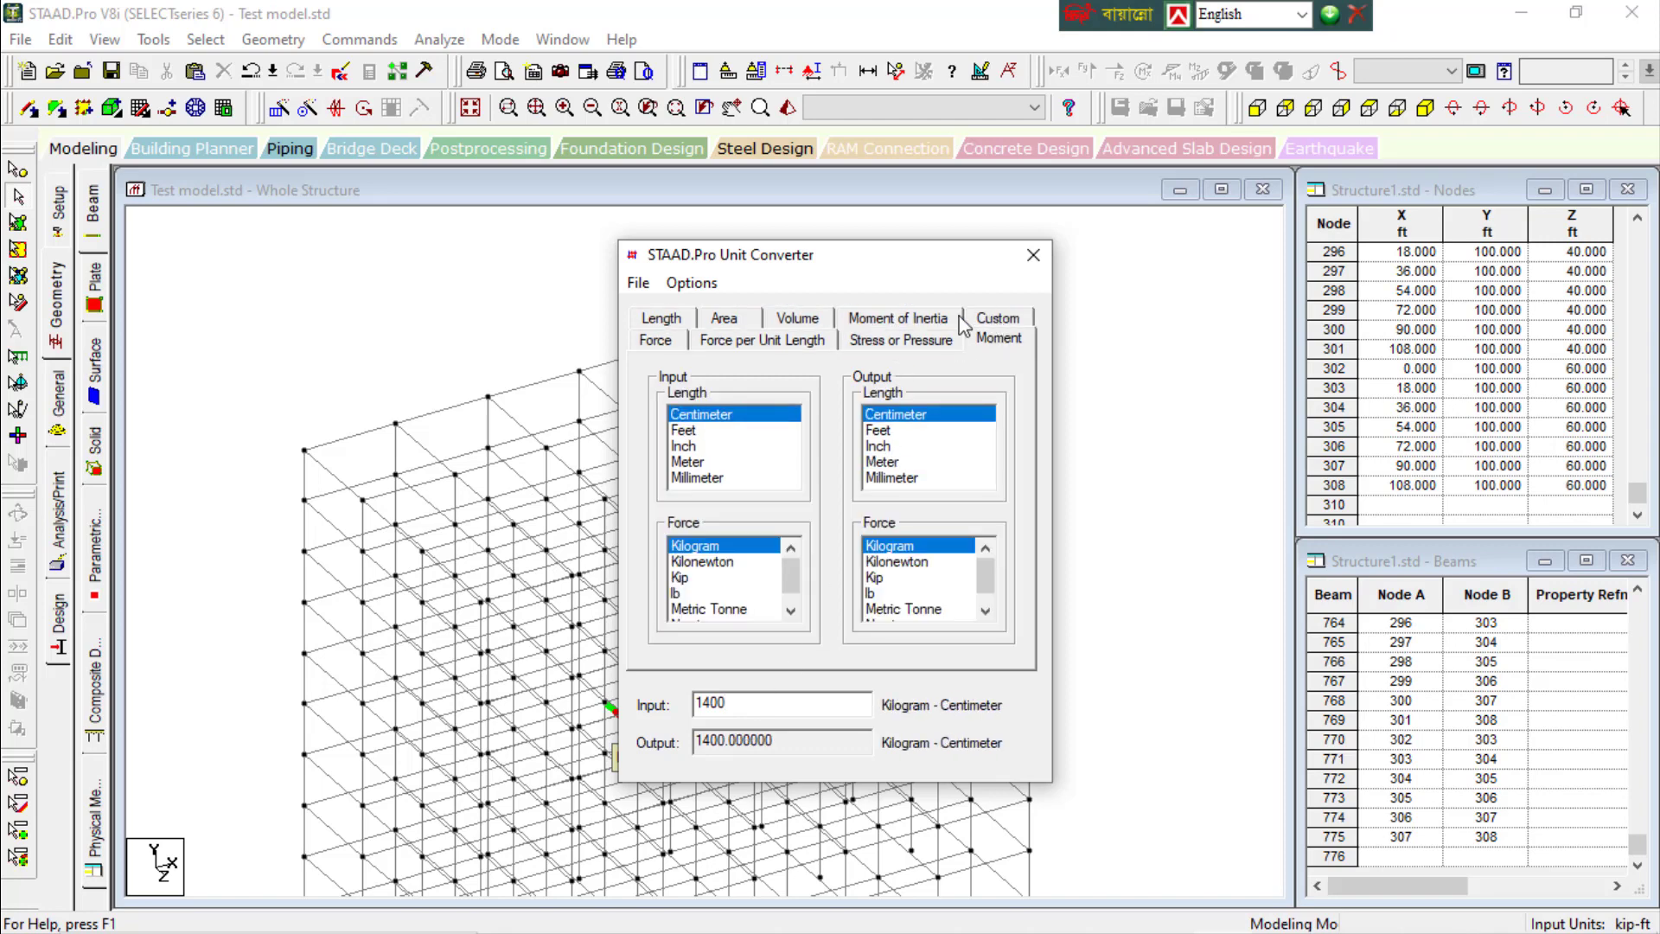
{"action": "left_click", "coordinate": [798, 327]}
{"action": "left_click", "coordinate": [659, 324]}
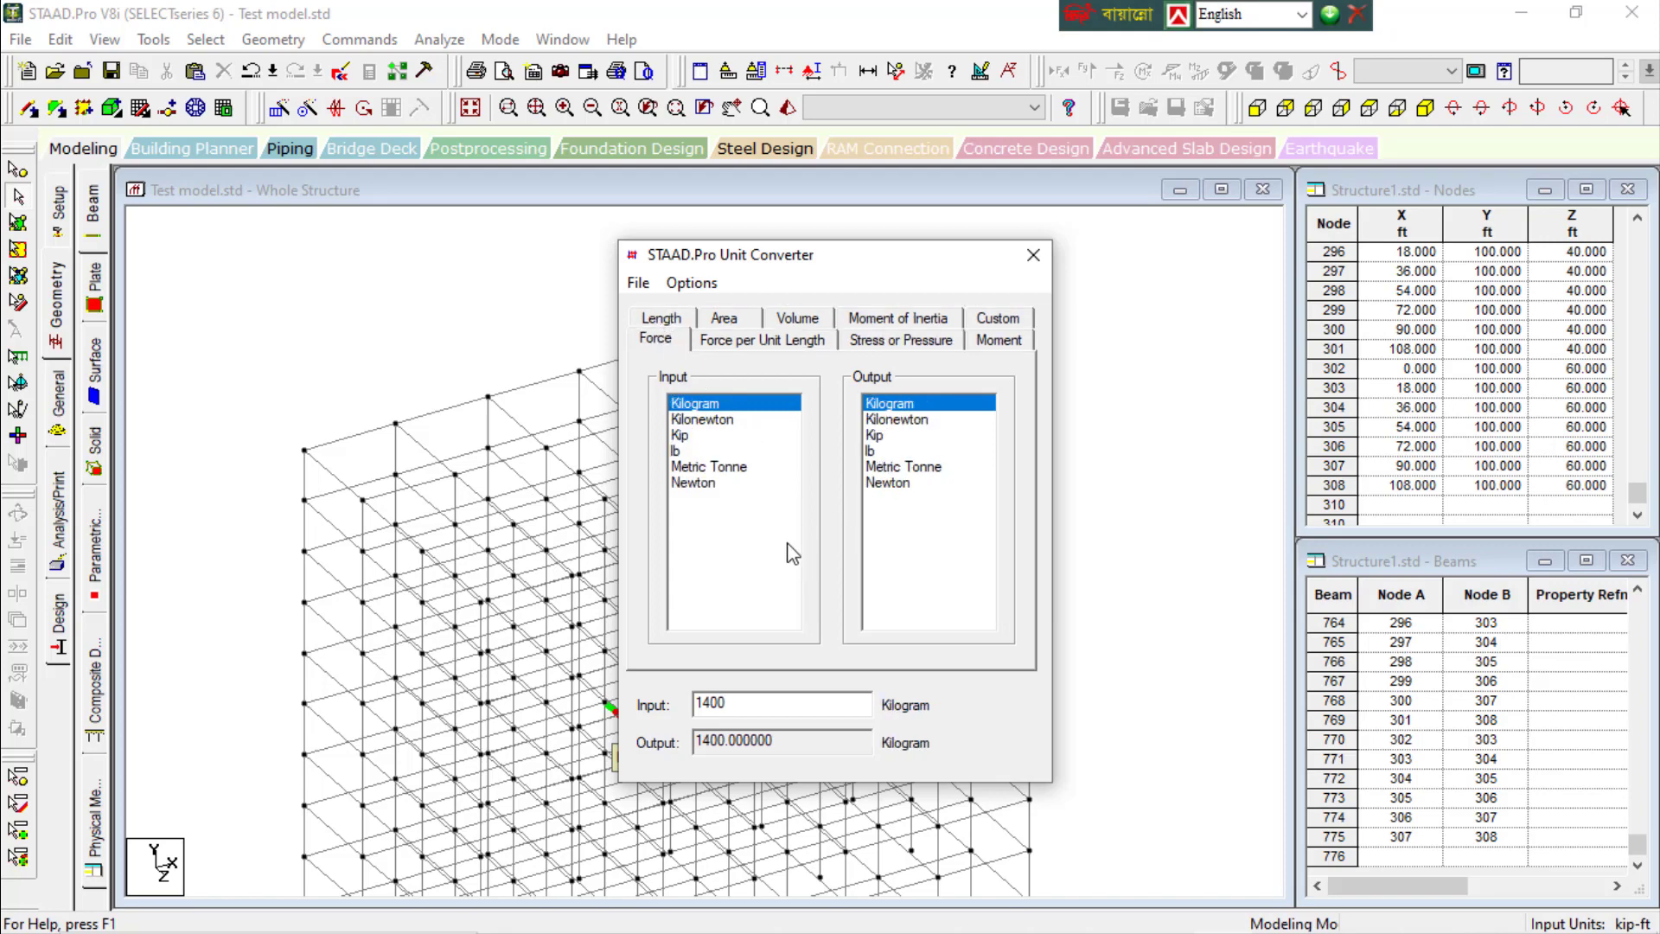
Close the Unit Converter, accept the Auto Save and save the modified structure
{"action": "left_click", "coordinate": [1044, 258]}
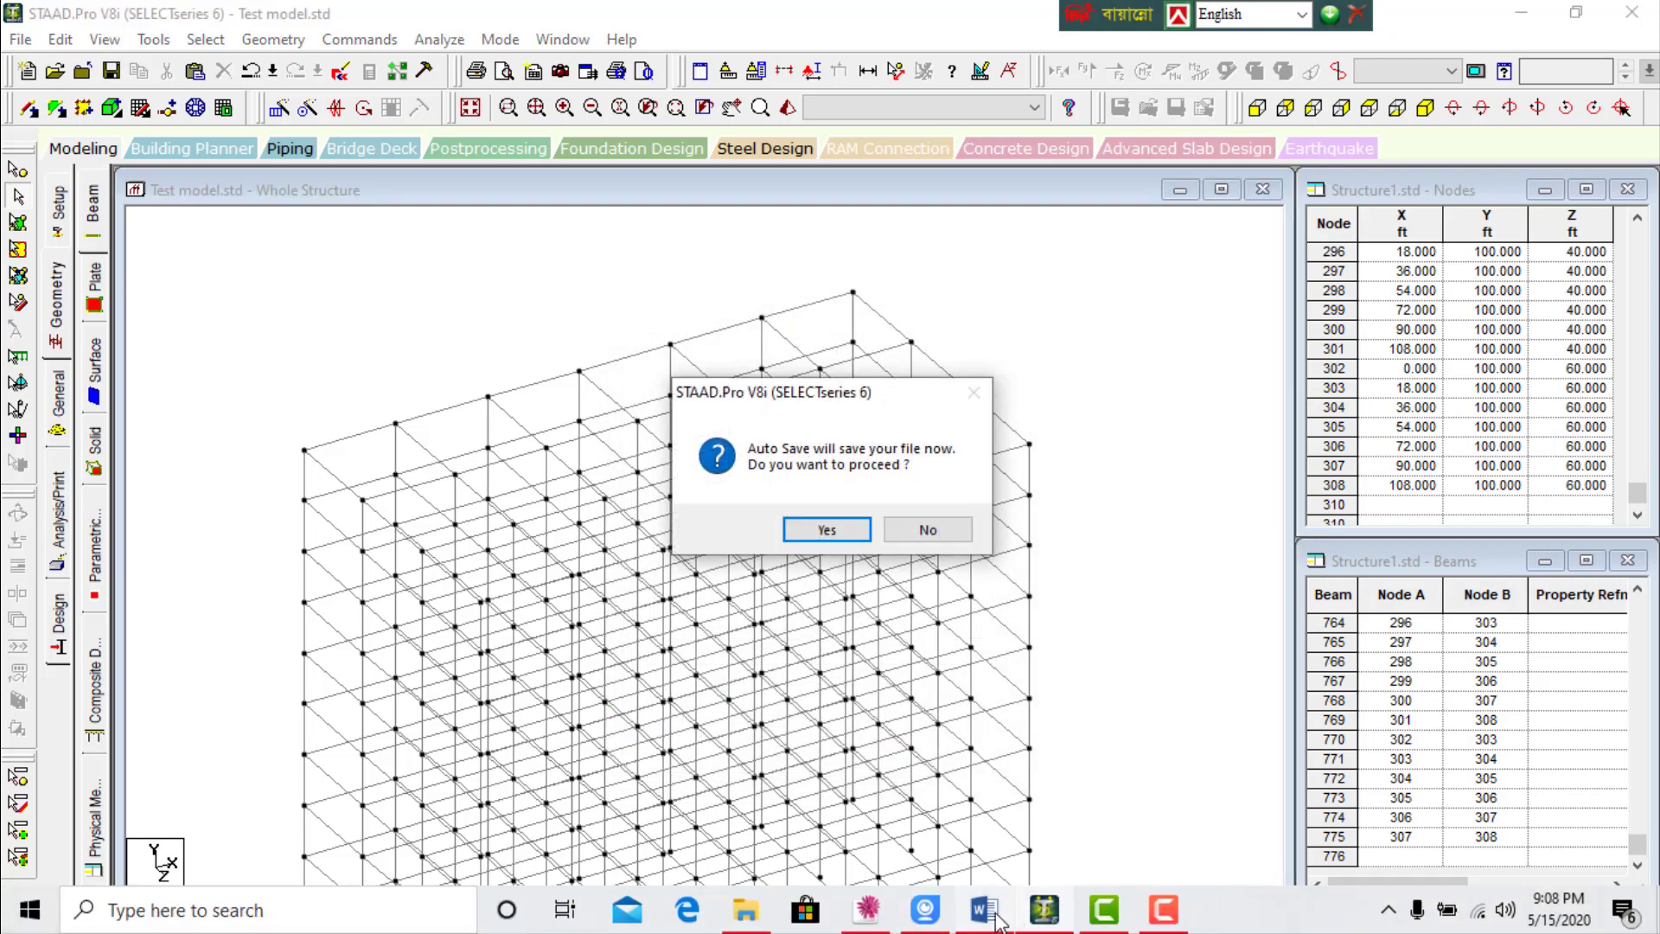
{"action": "left_click", "coordinate": [833, 529]}
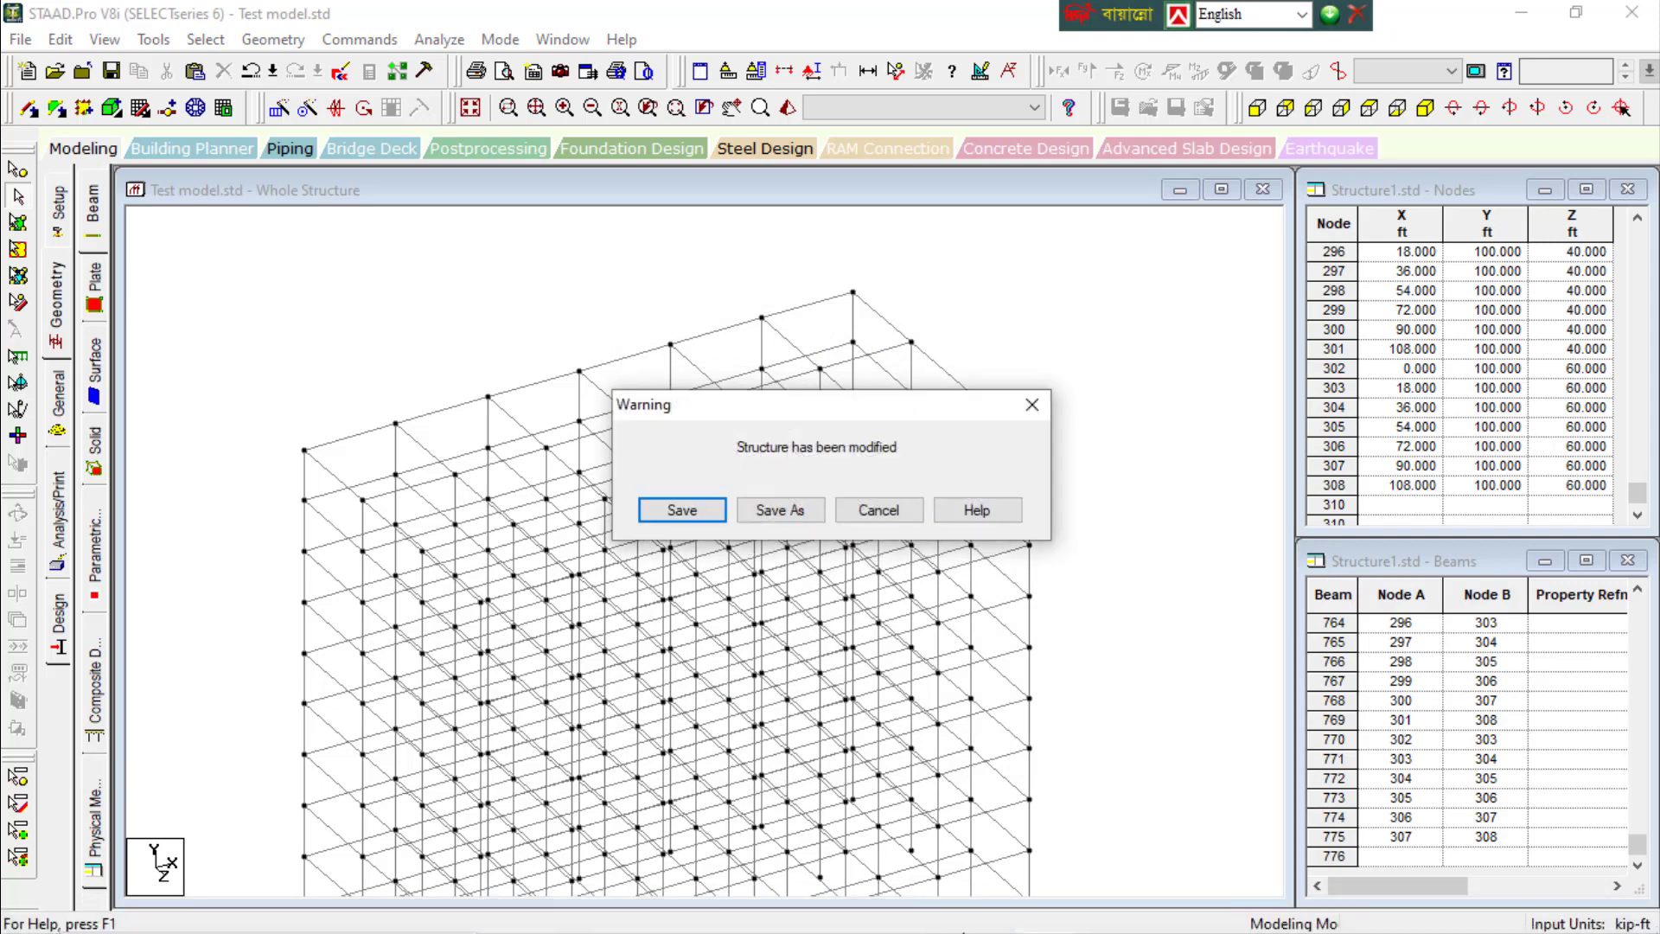
{"action": "left_click", "coordinate": [687, 512]}
Switch to Word, add "Unit" and "Unit Converter" bullets below "Calculator", and save the document
{"action": "left_click", "coordinate": [993, 917]}
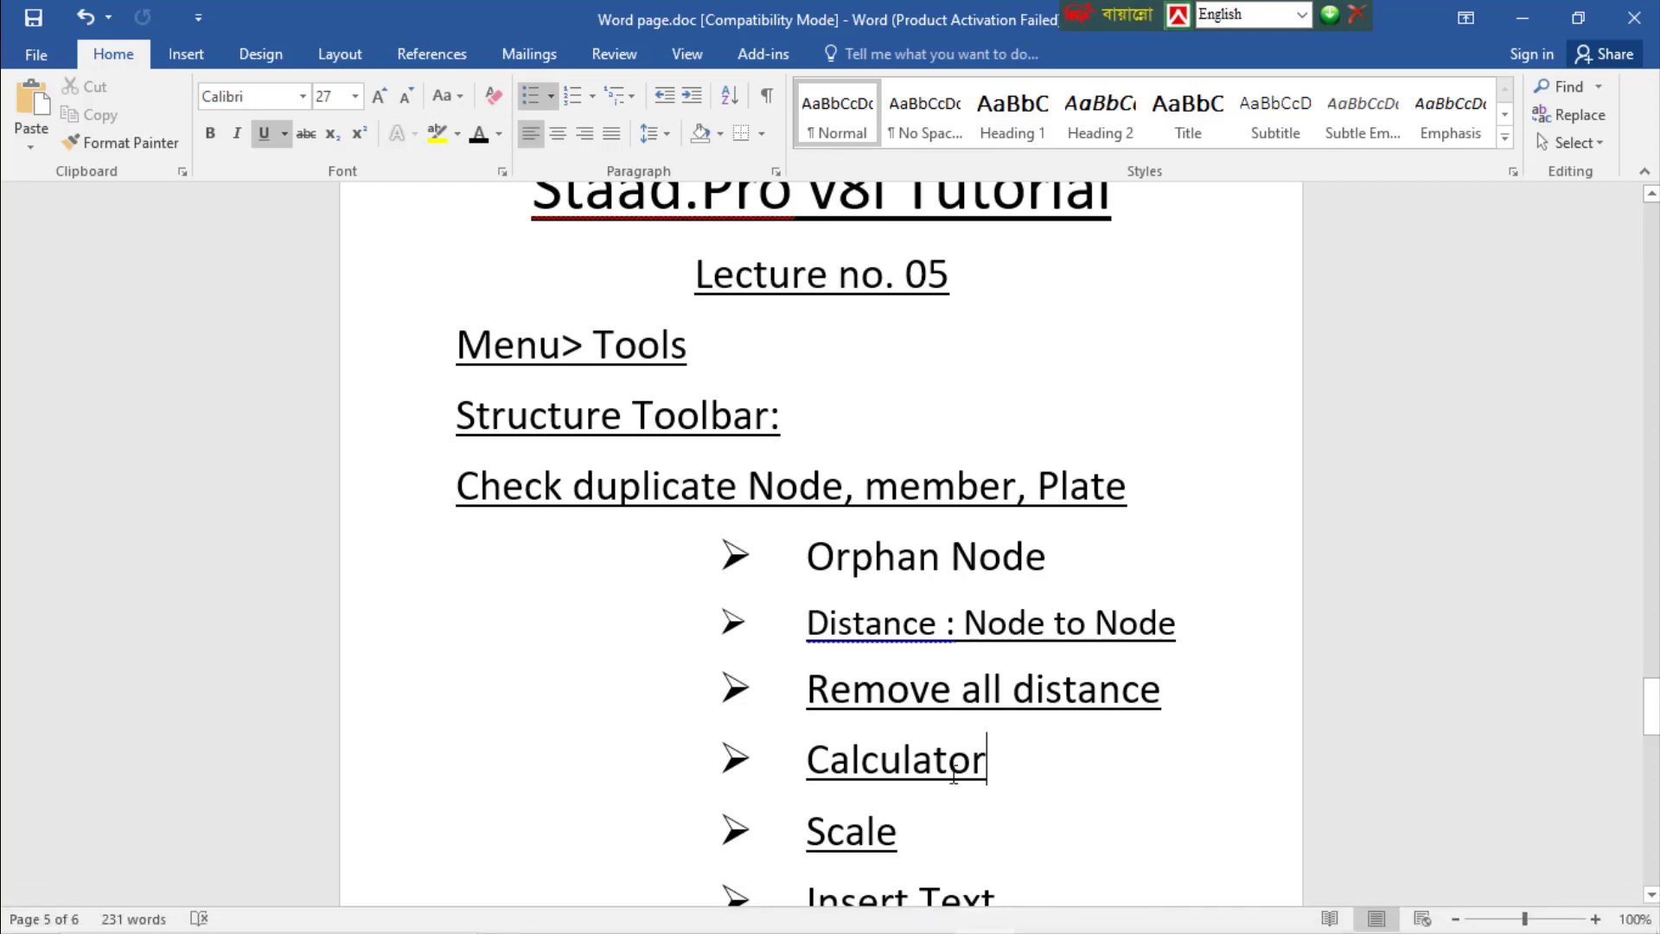
{"action": "scroll", "coordinate": [954, 782], "scroll_direction": "down", "scroll_amount": 2}
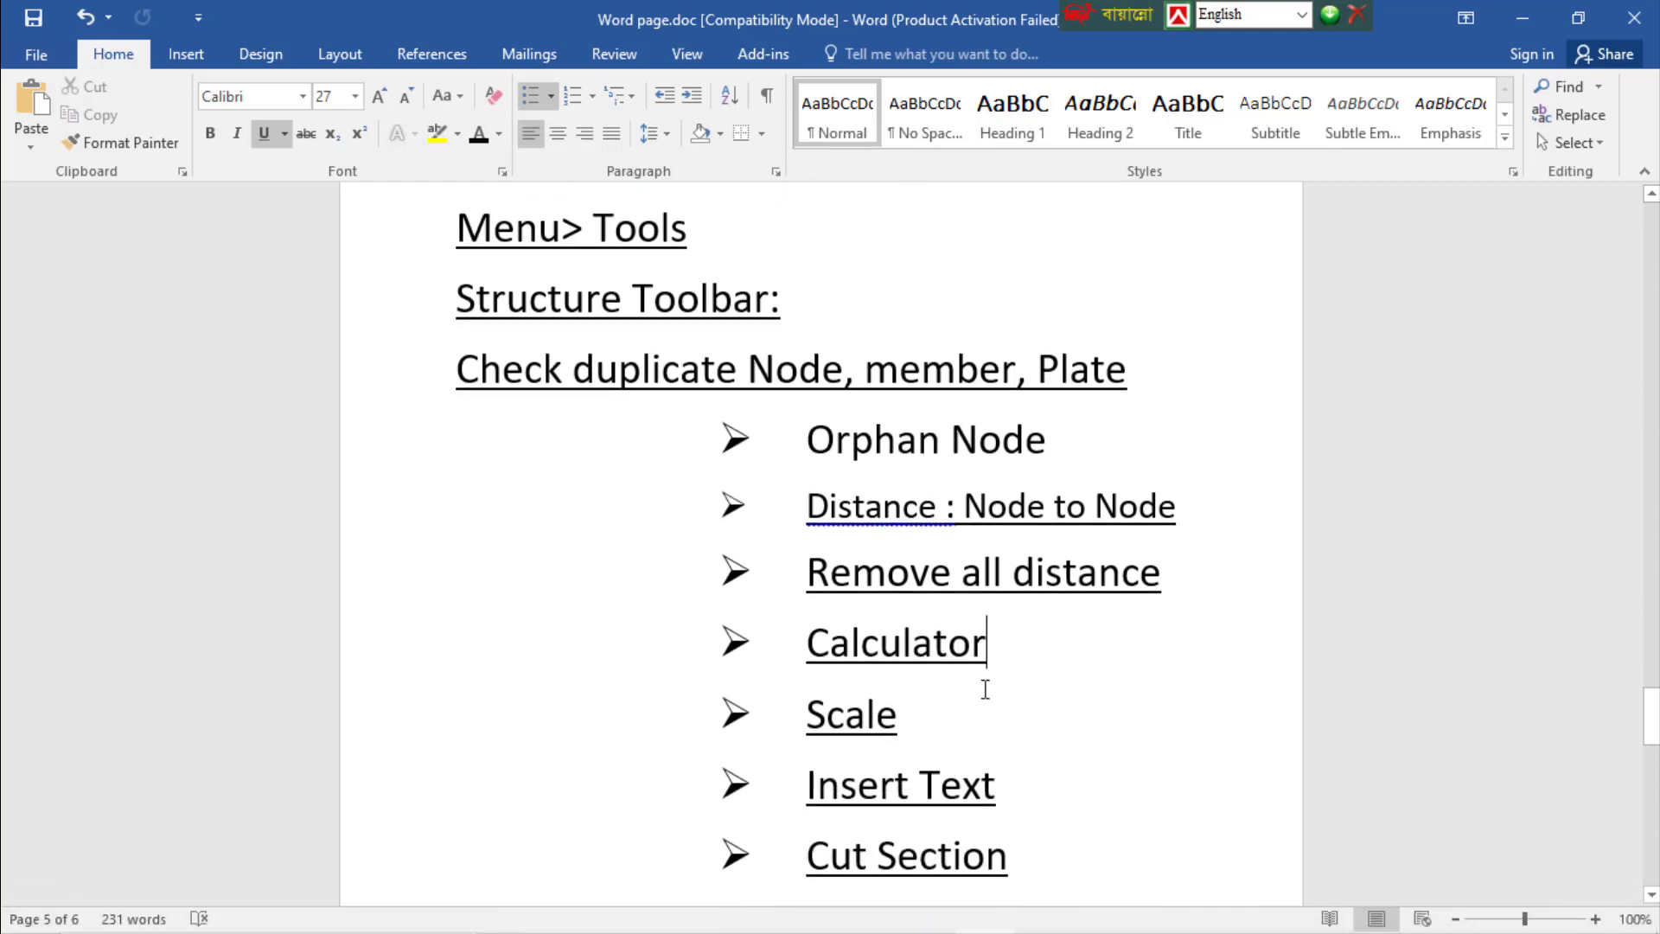
{"action": "key", "text": "Return"}
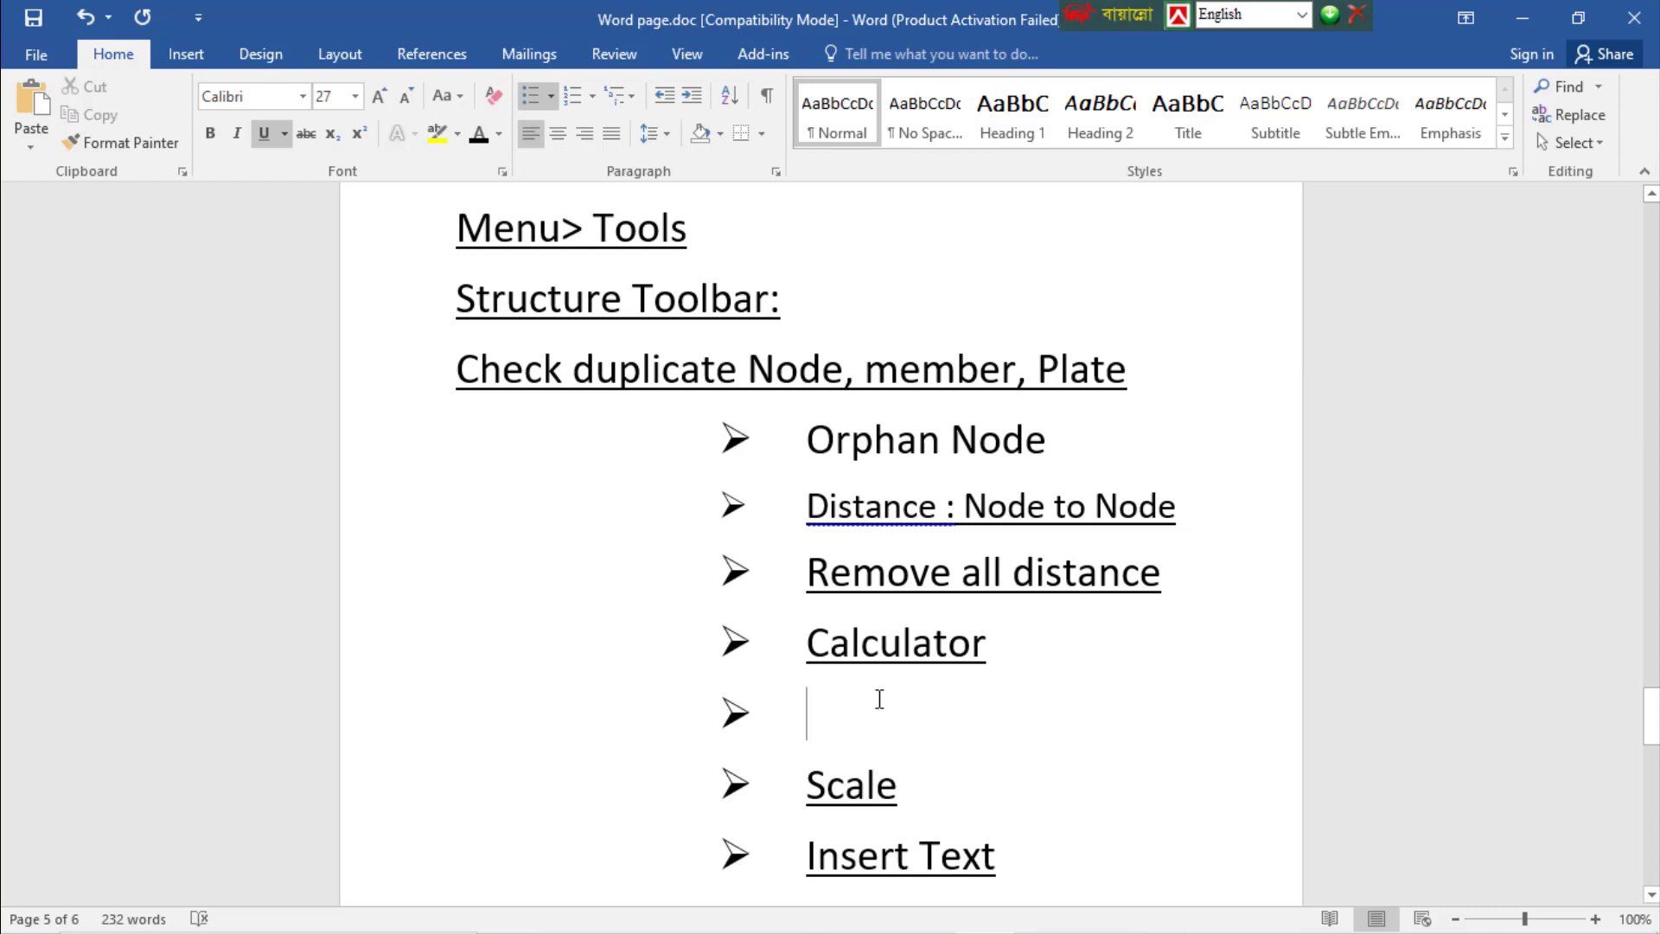
{"action": "type", "text": "Unit"}
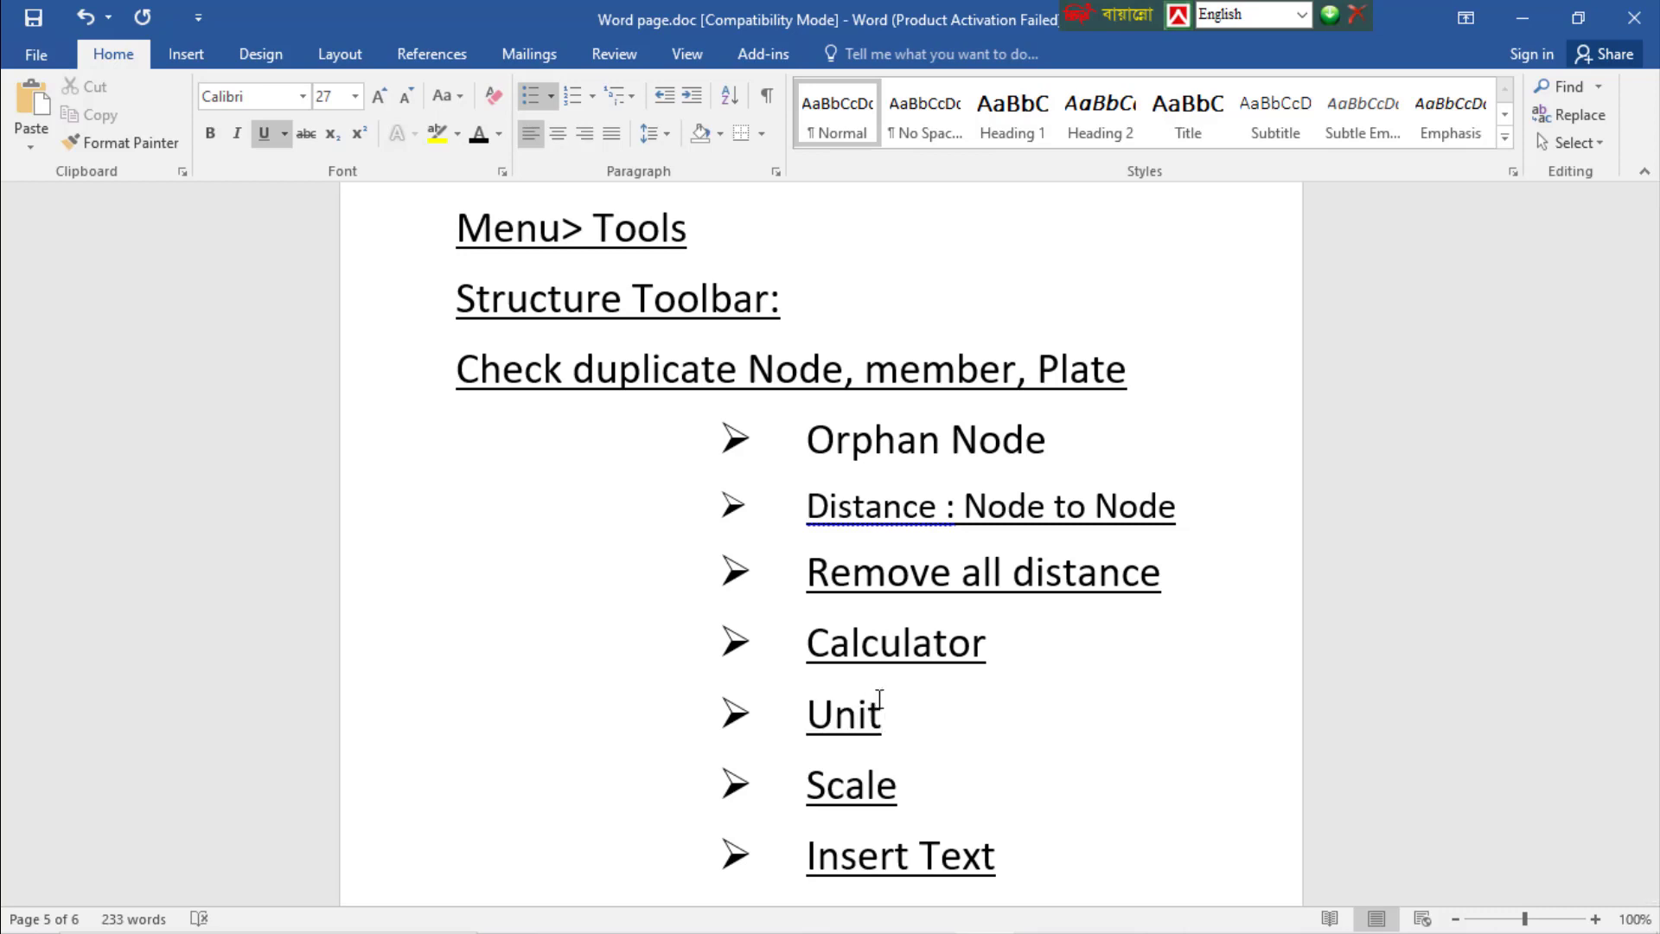
{"action": "key", "text": "Return"}
{"action": "type", "text": "Un"}
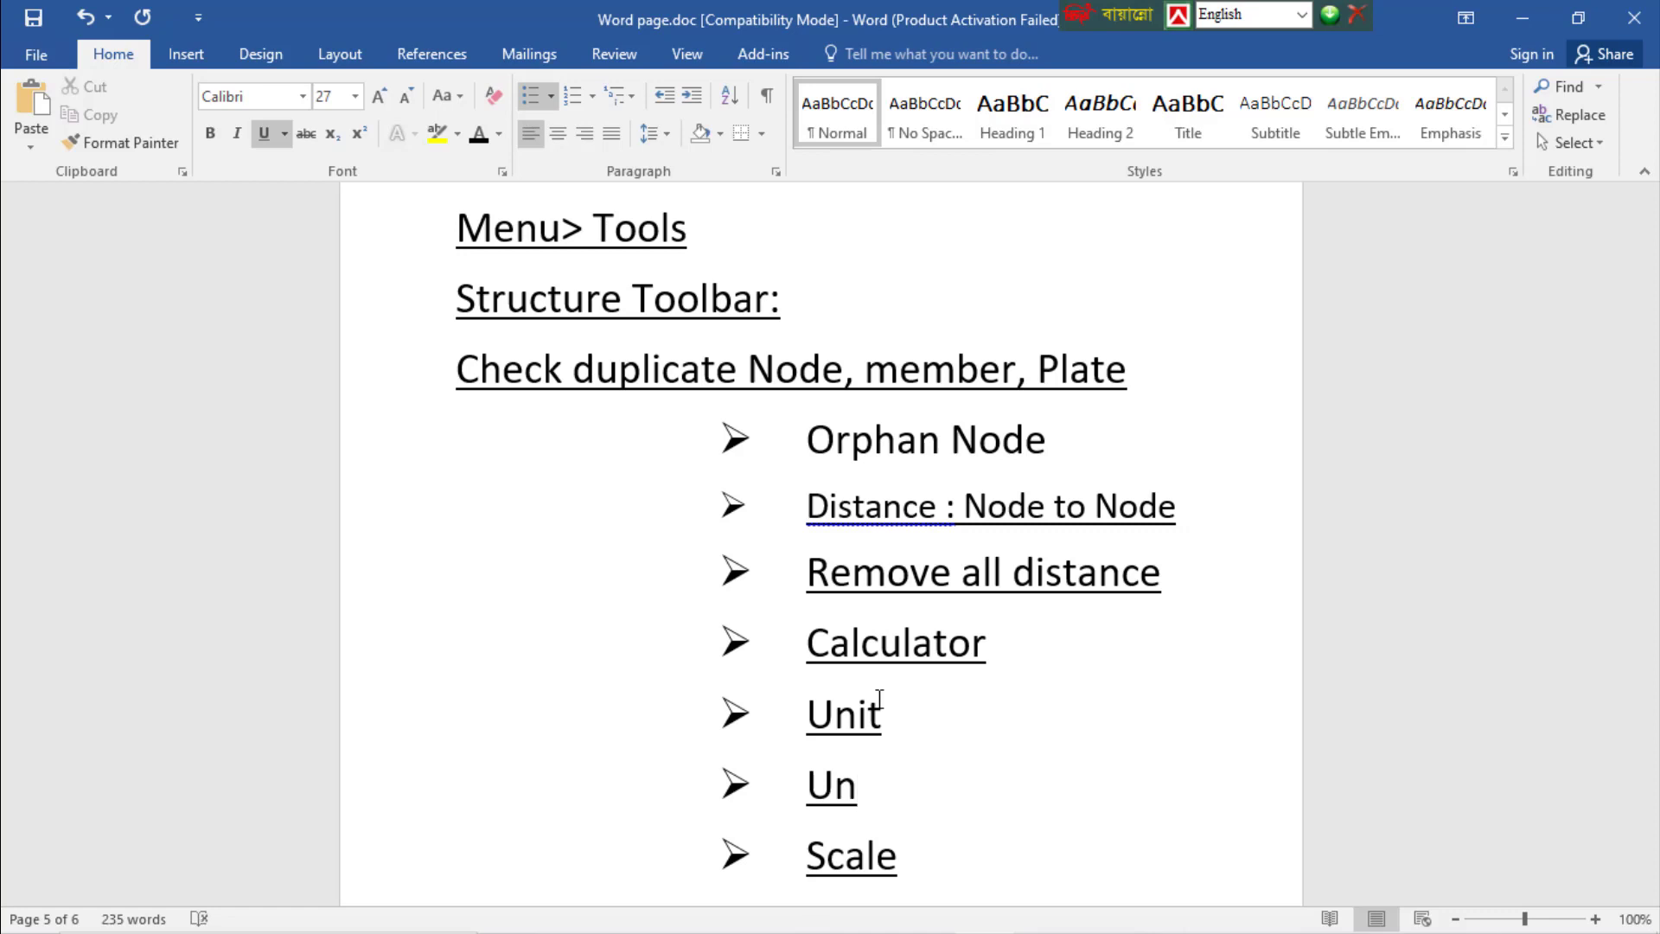
{"action": "type", "text": "it Converter"}
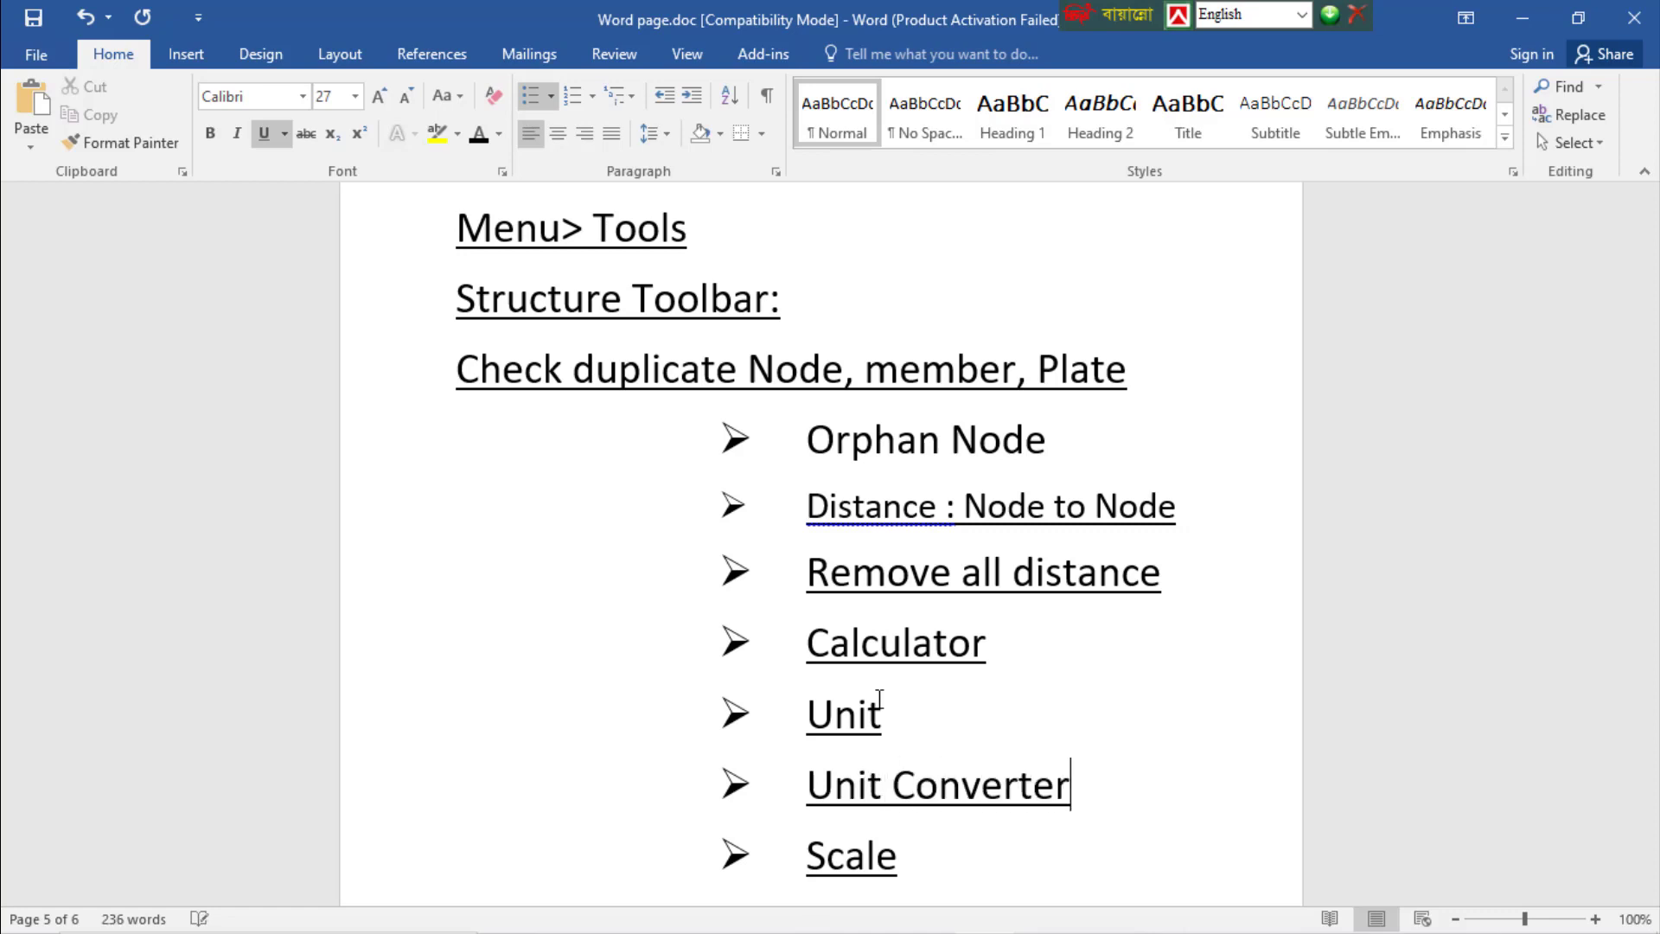
{"action": "key", "text": "ctrl+s"}
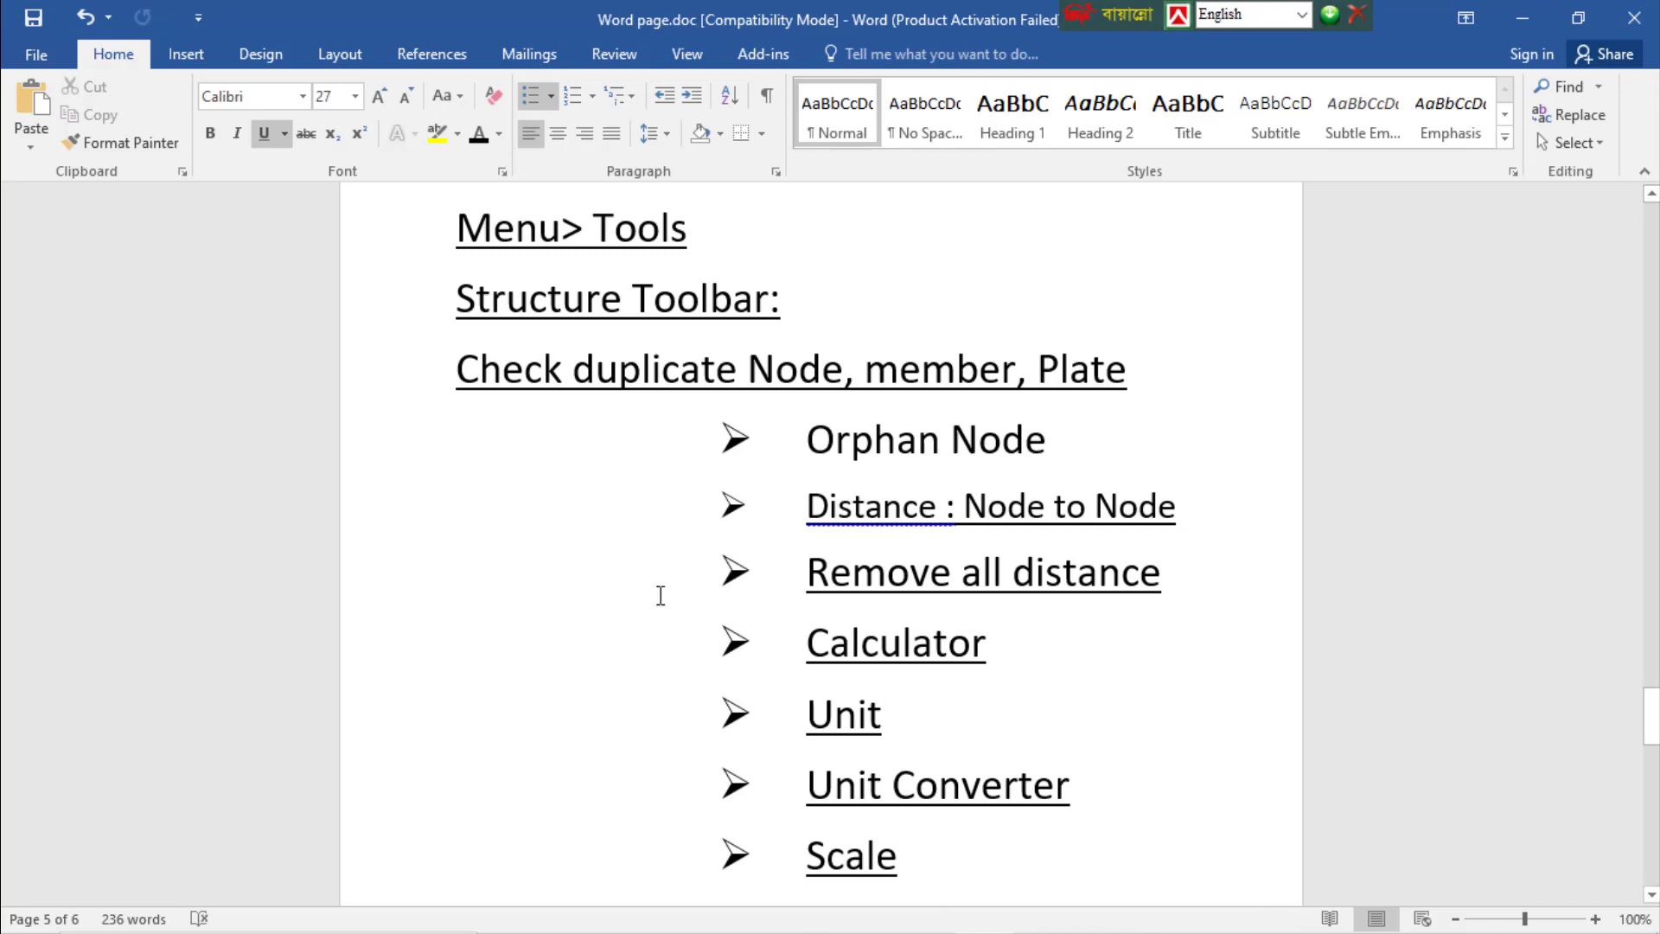
Switch to STAAD.Pro and display the beam dimensions across the whole structure view using Dimension to View
{"action": "left_click", "coordinate": [1050, 916]}
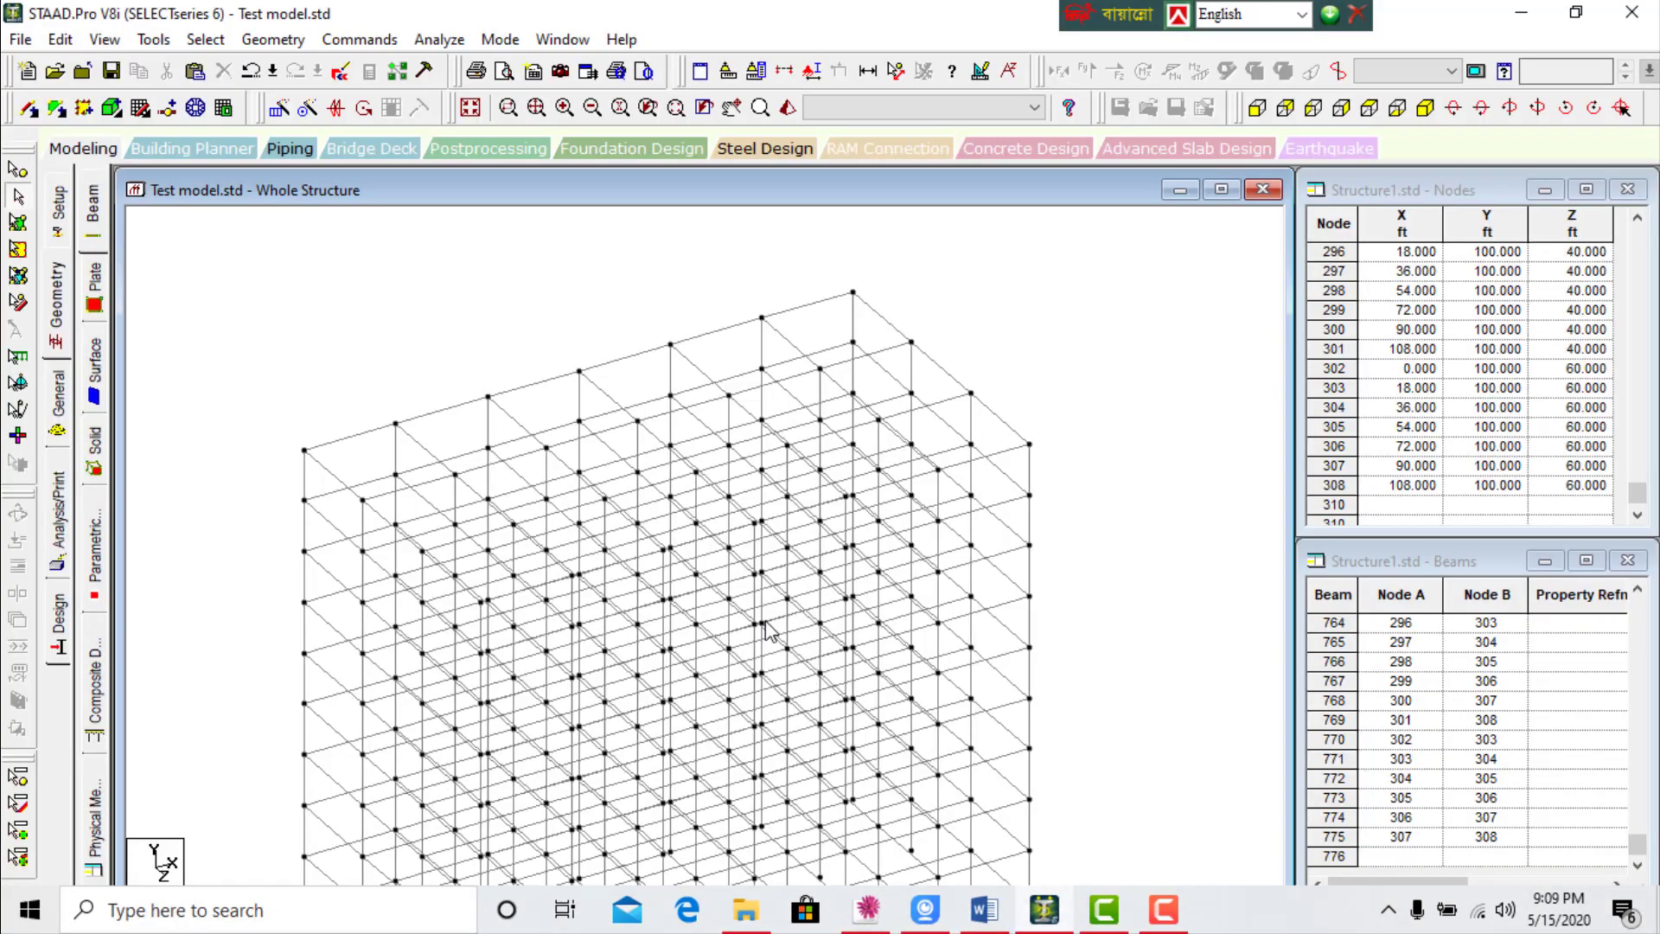
{"action": "left_click", "coordinate": [153, 39]}
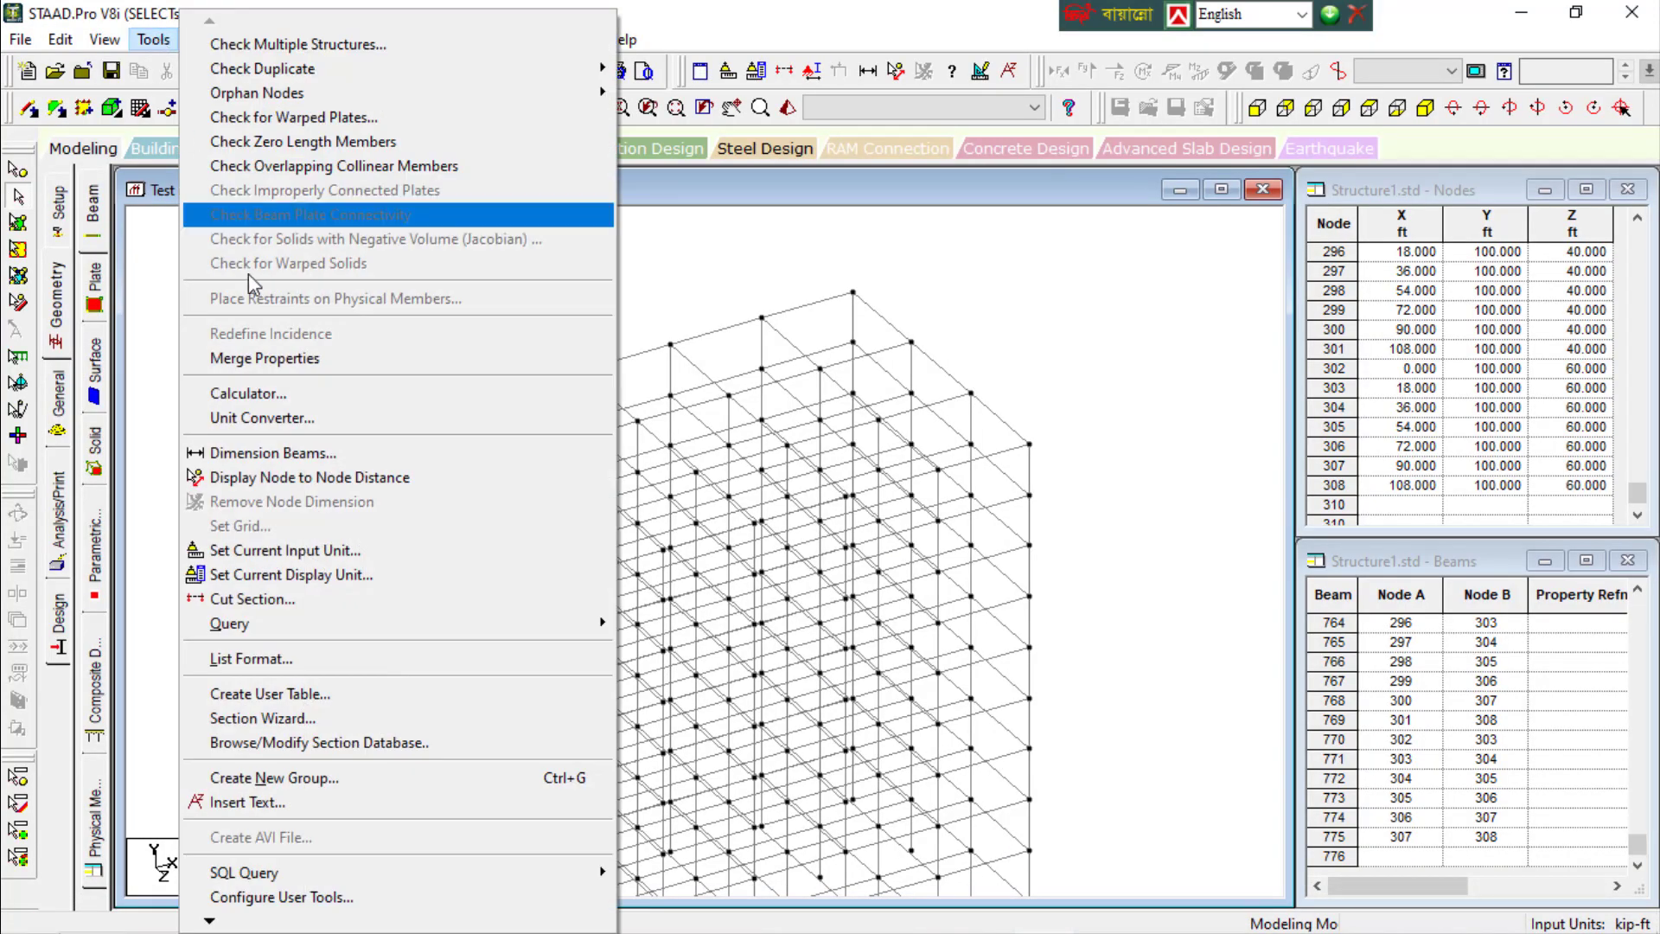
{"action": "left_click", "coordinate": [332, 460]}
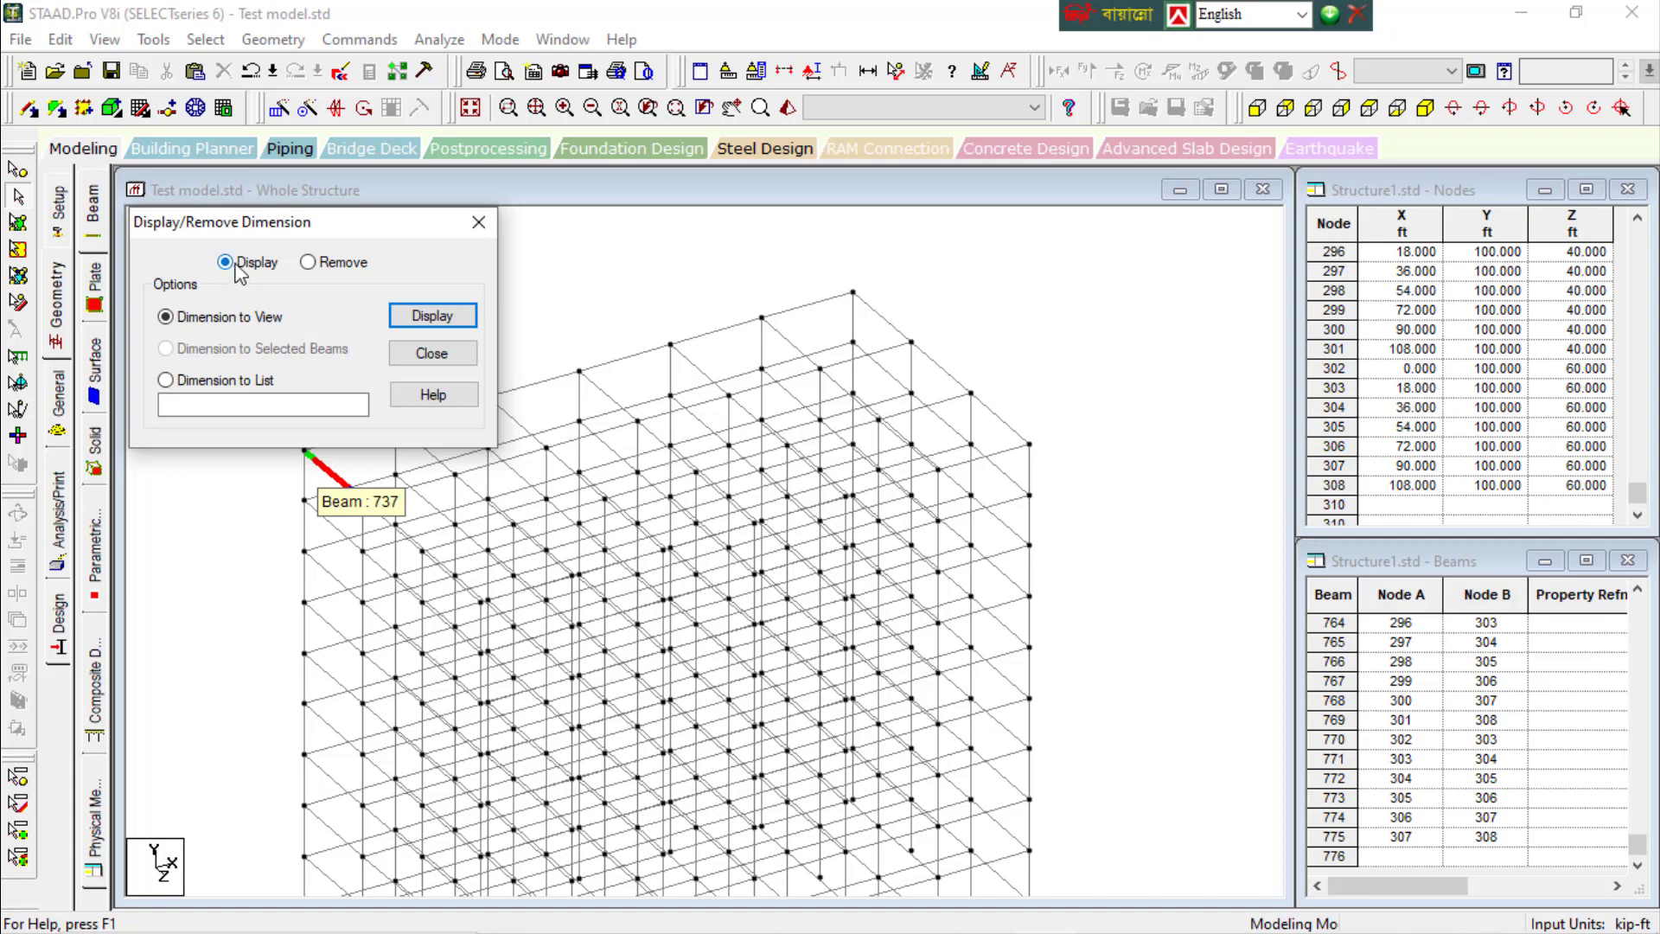
{"action": "left_click", "coordinate": [331, 268]}
{"action": "left_click", "coordinate": [260, 264]}
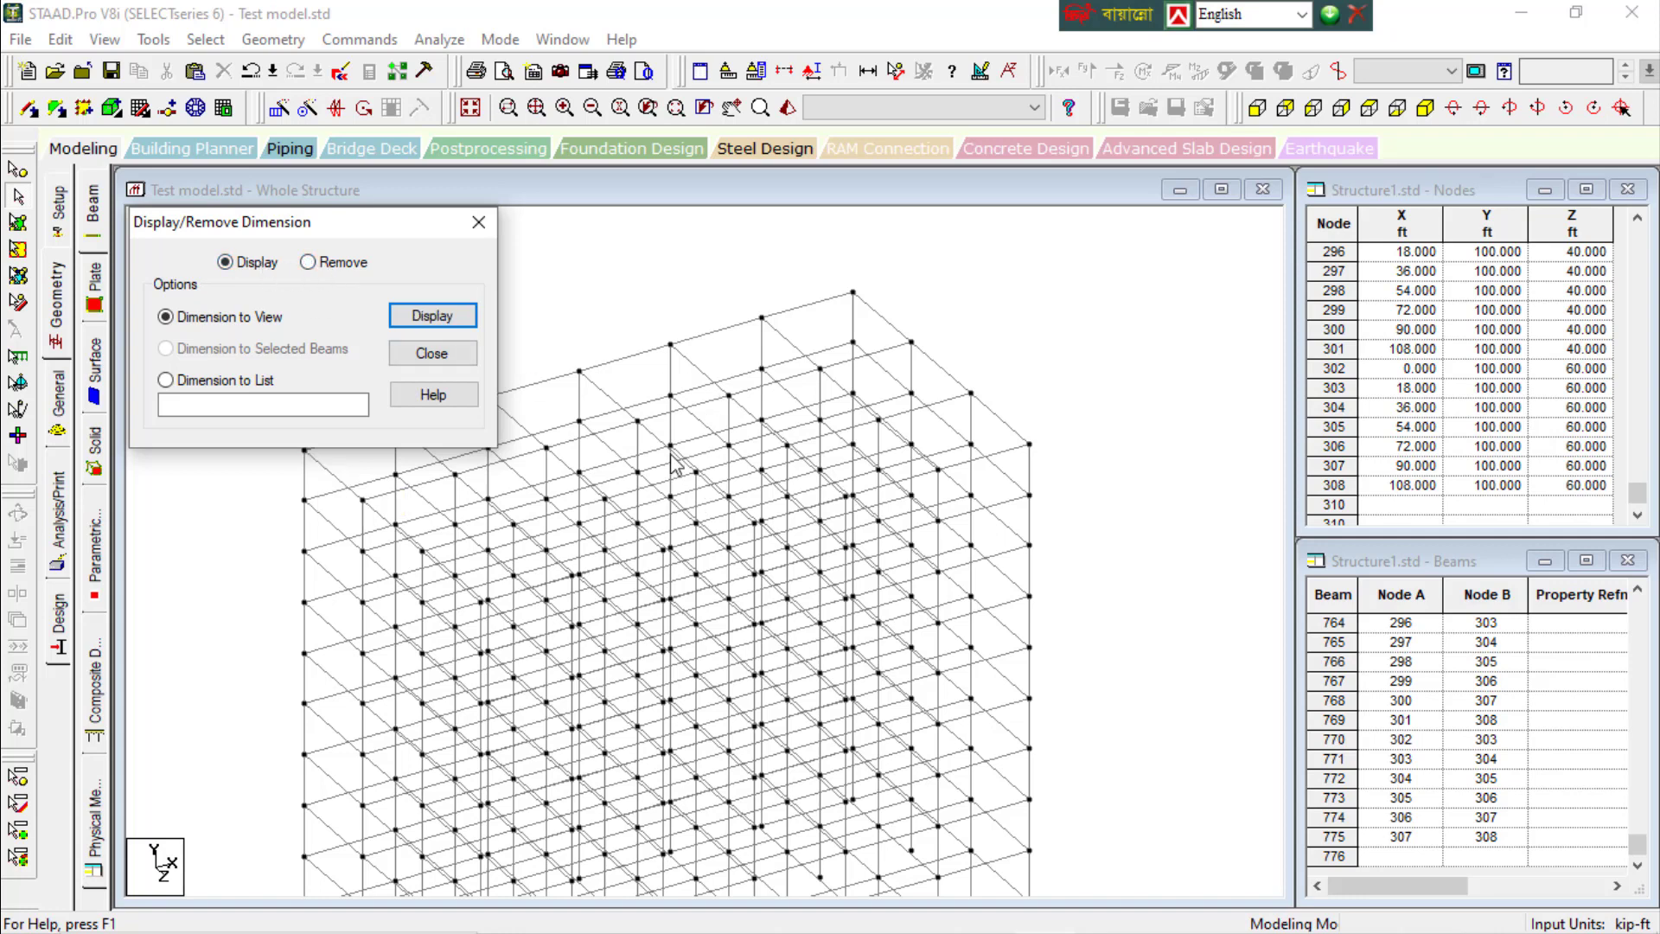
{"action": "left_click", "coordinate": [351, 268]}
{"action": "left_click", "coordinate": [247, 264]}
{"action": "left_click", "coordinate": [466, 329]}
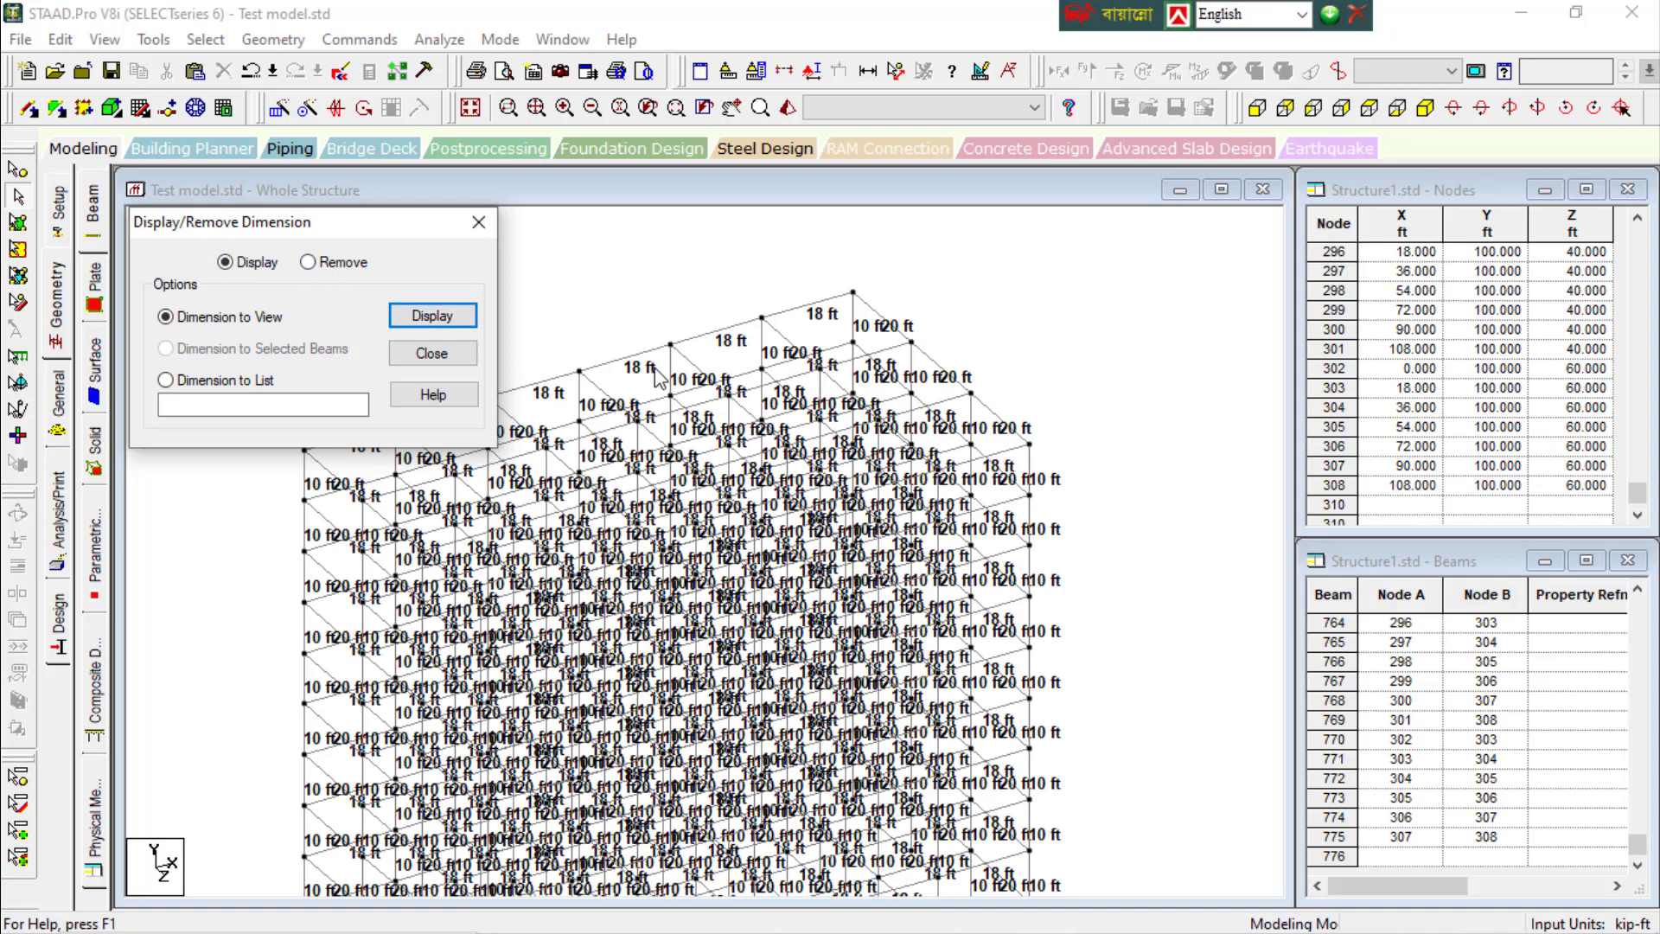
{"action": "scroll", "coordinate": [1022, 698], "scroll_direction": "up", "scroll_amount": 5}
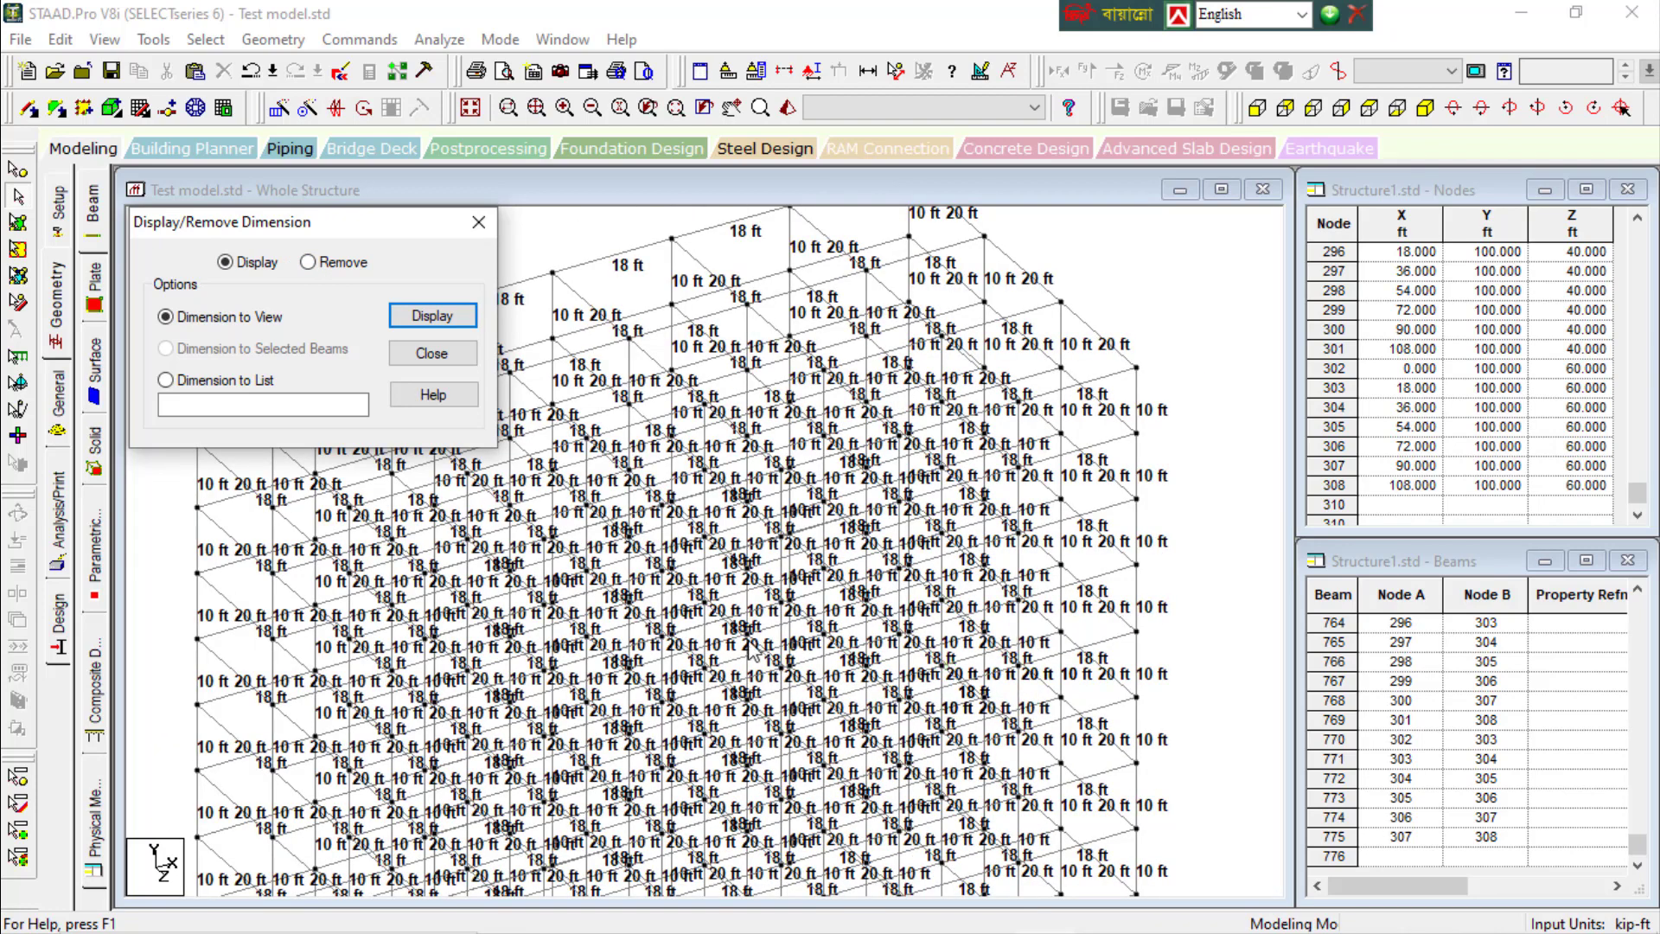
Remove the displayed beam dimensions from the whole structure view
{"action": "left_click", "coordinate": [339, 262]}
{"action": "left_click", "coordinate": [435, 317]}
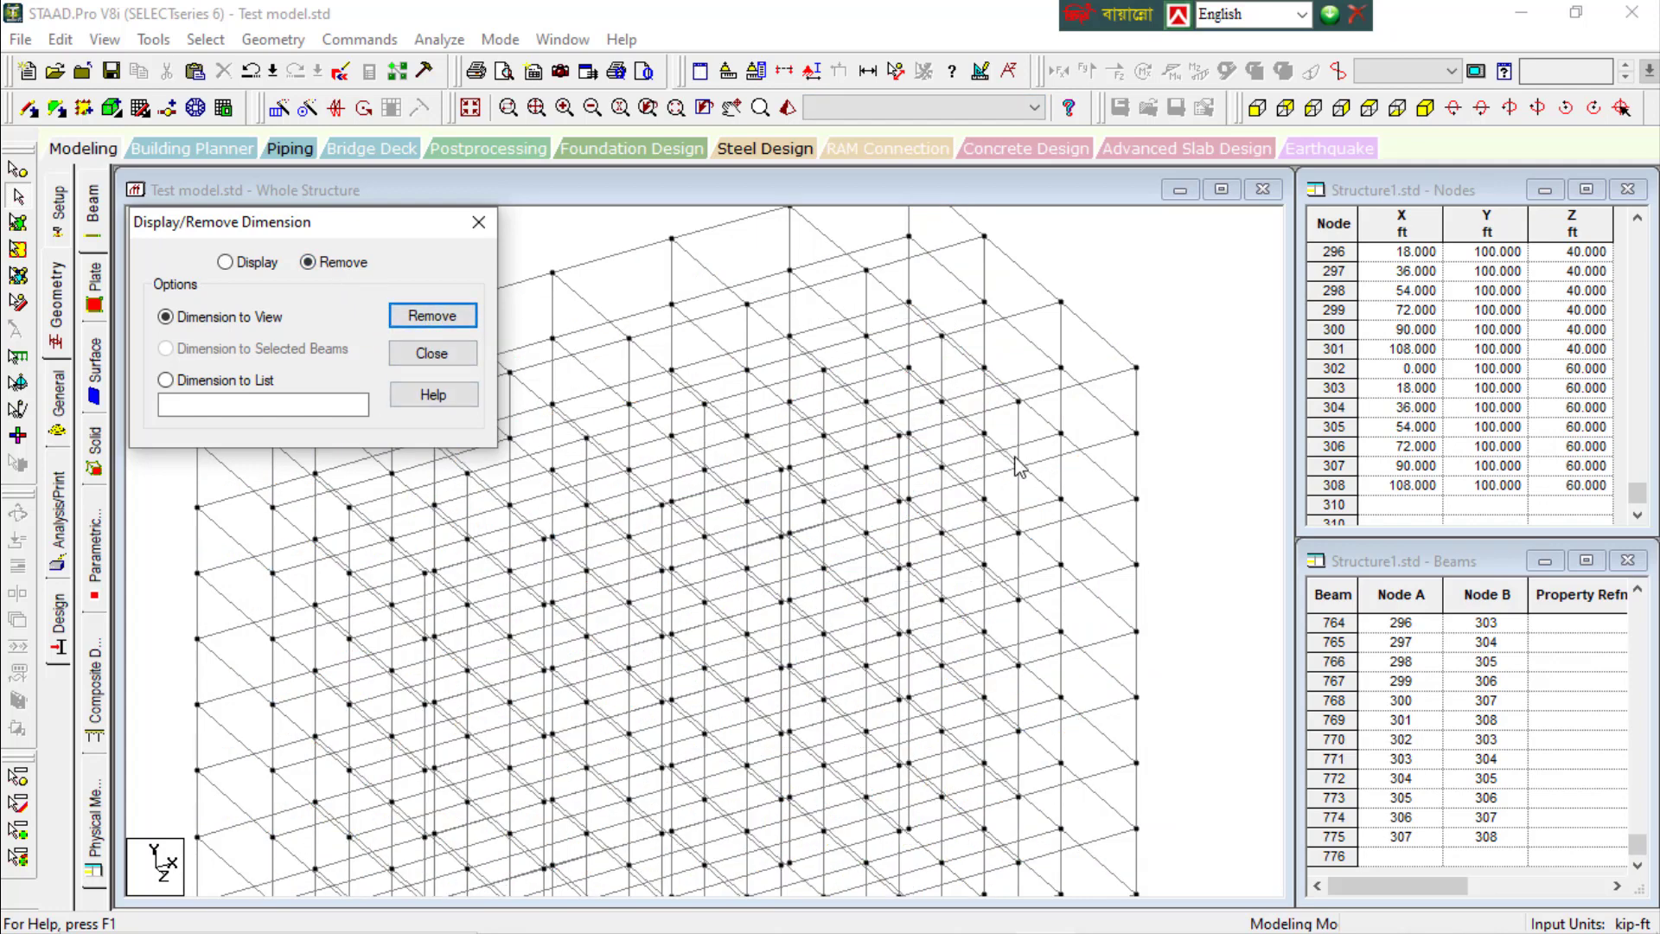
{"action": "left_click", "coordinate": [1147, 251]}
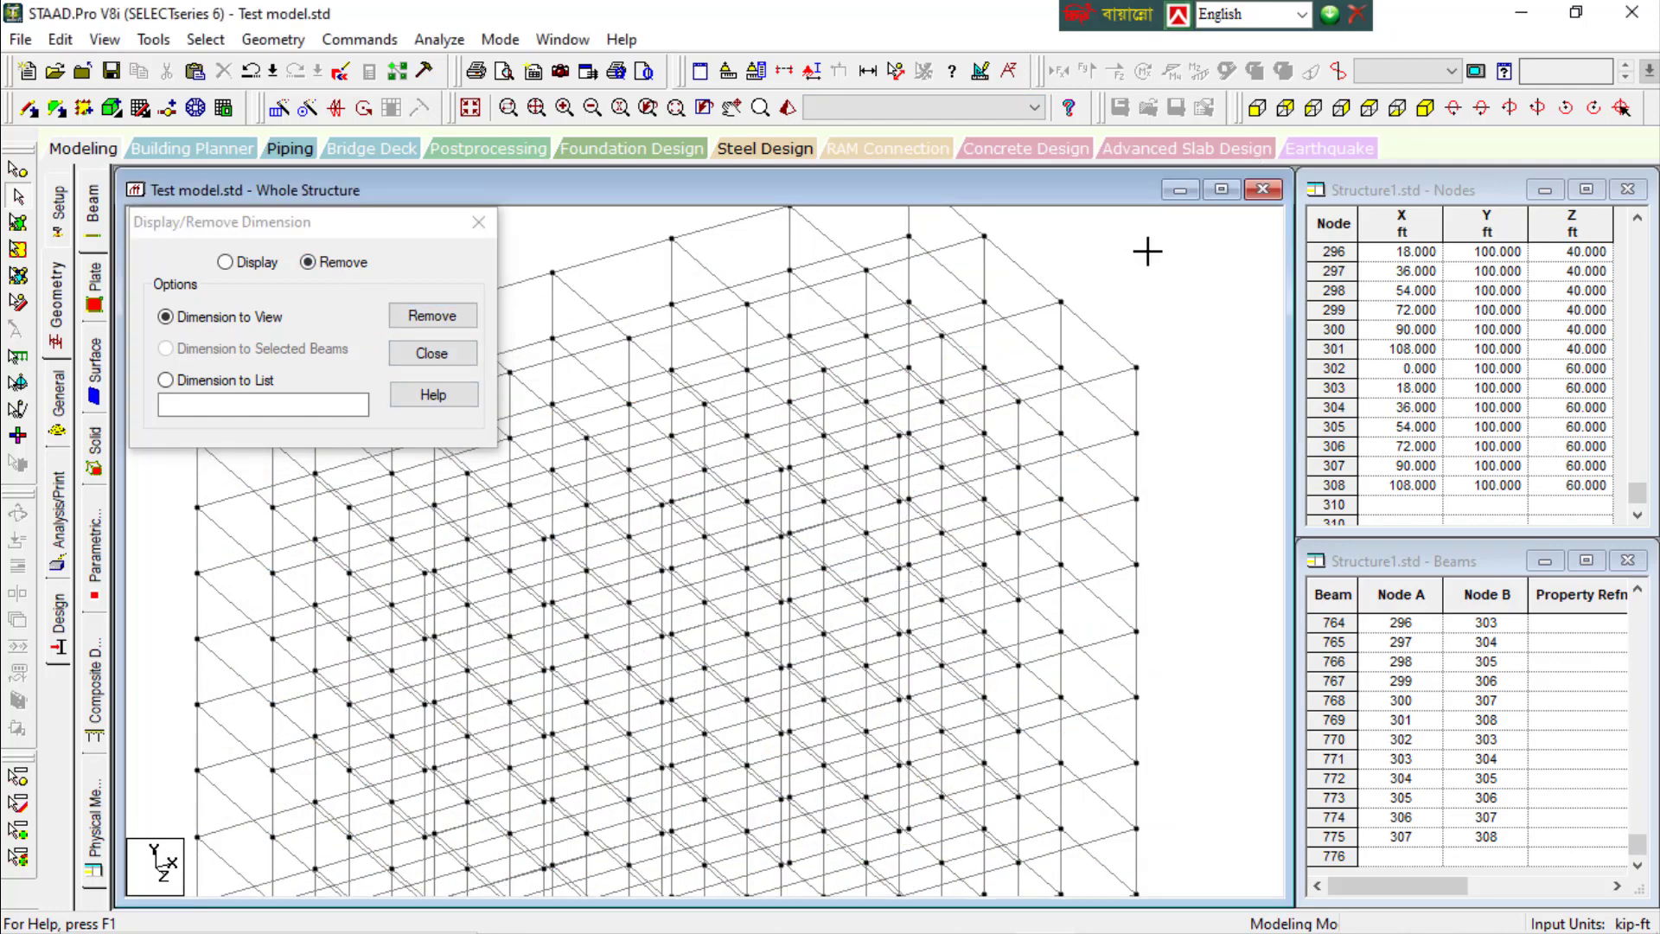
Show the node numbers and display the beam dimensions across the whole structure view using Dimension to View
{"action": "key", "text": "shift+n"}
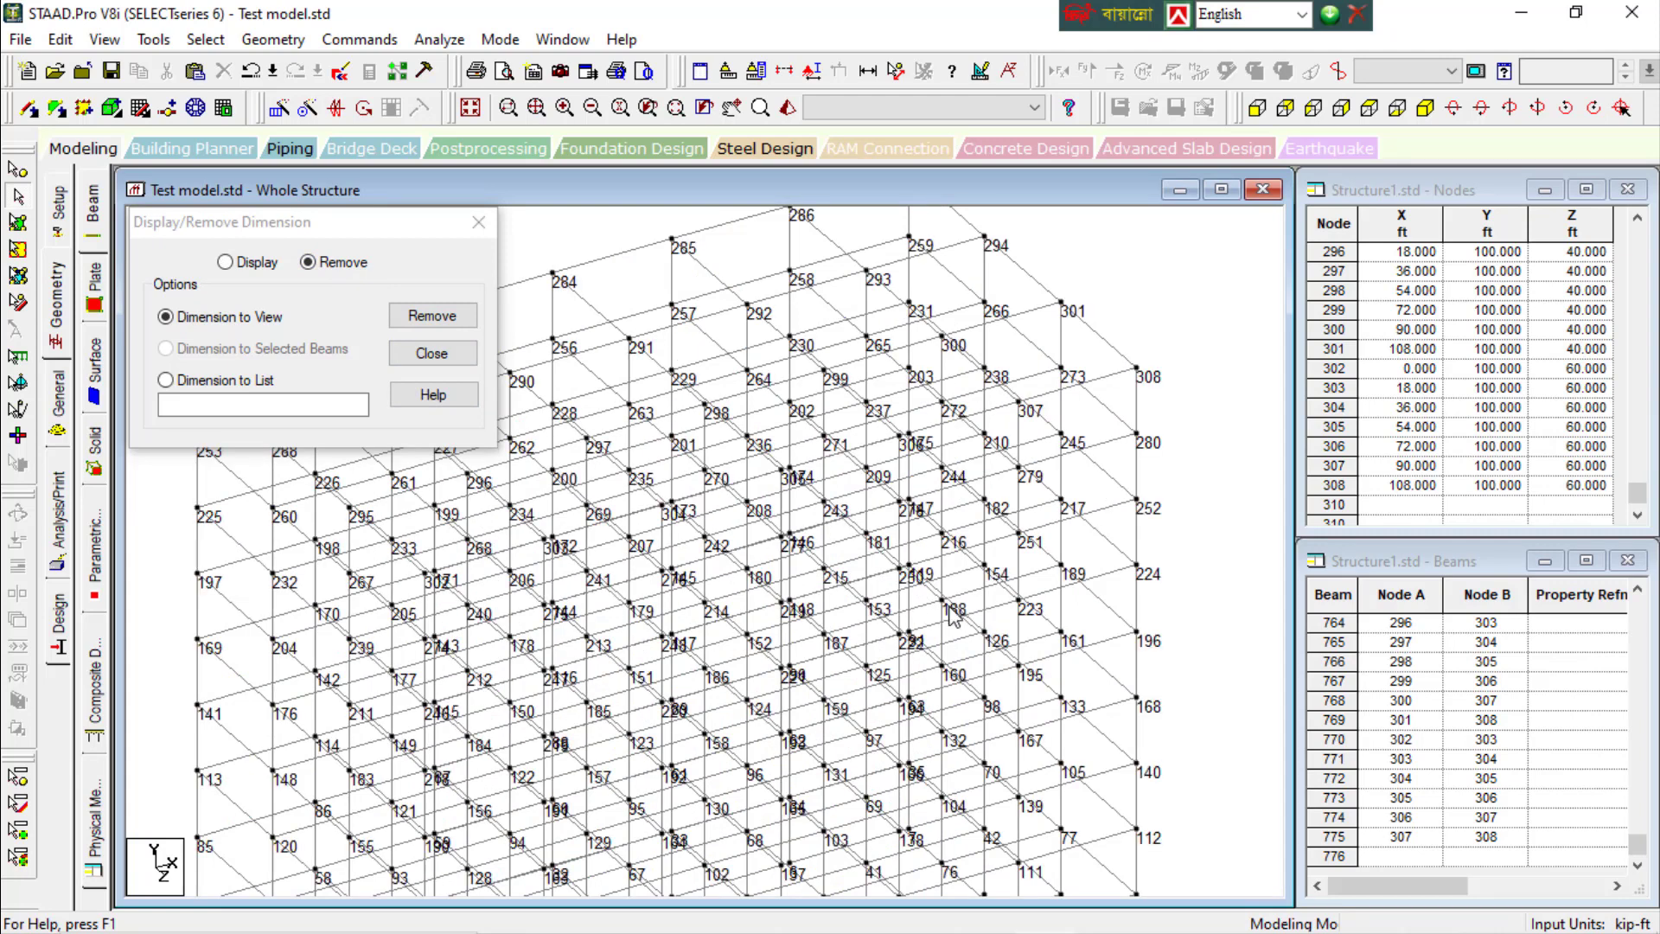
{"action": "left_click", "coordinate": [230, 263]}
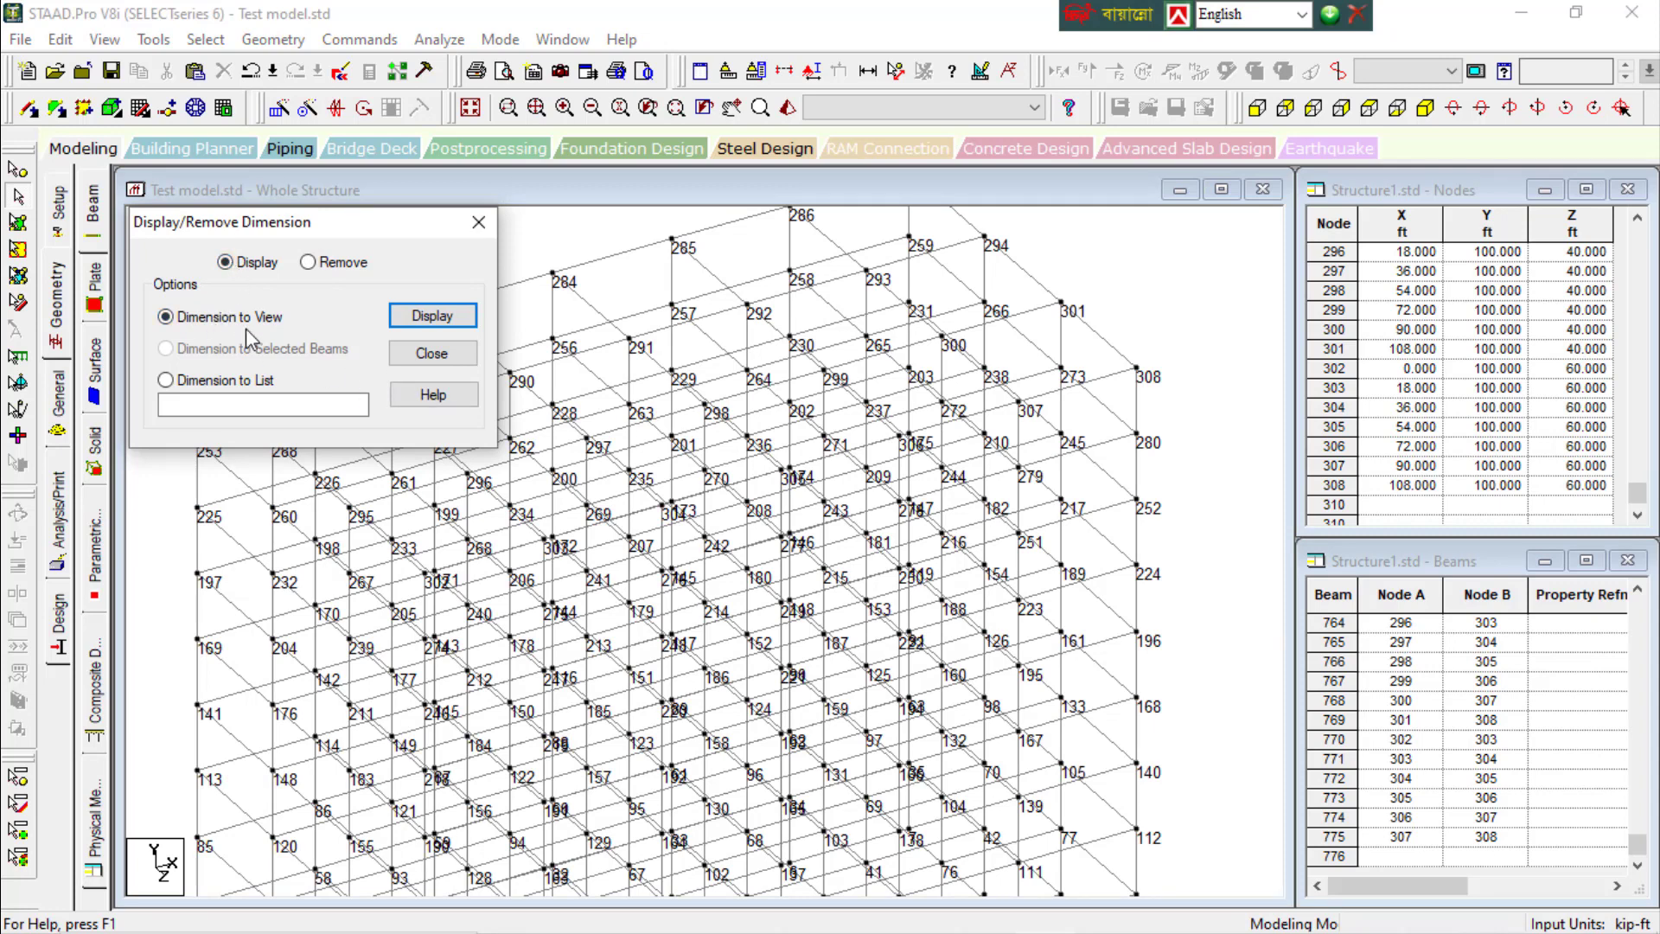
{"action": "left_click", "coordinate": [426, 324]}
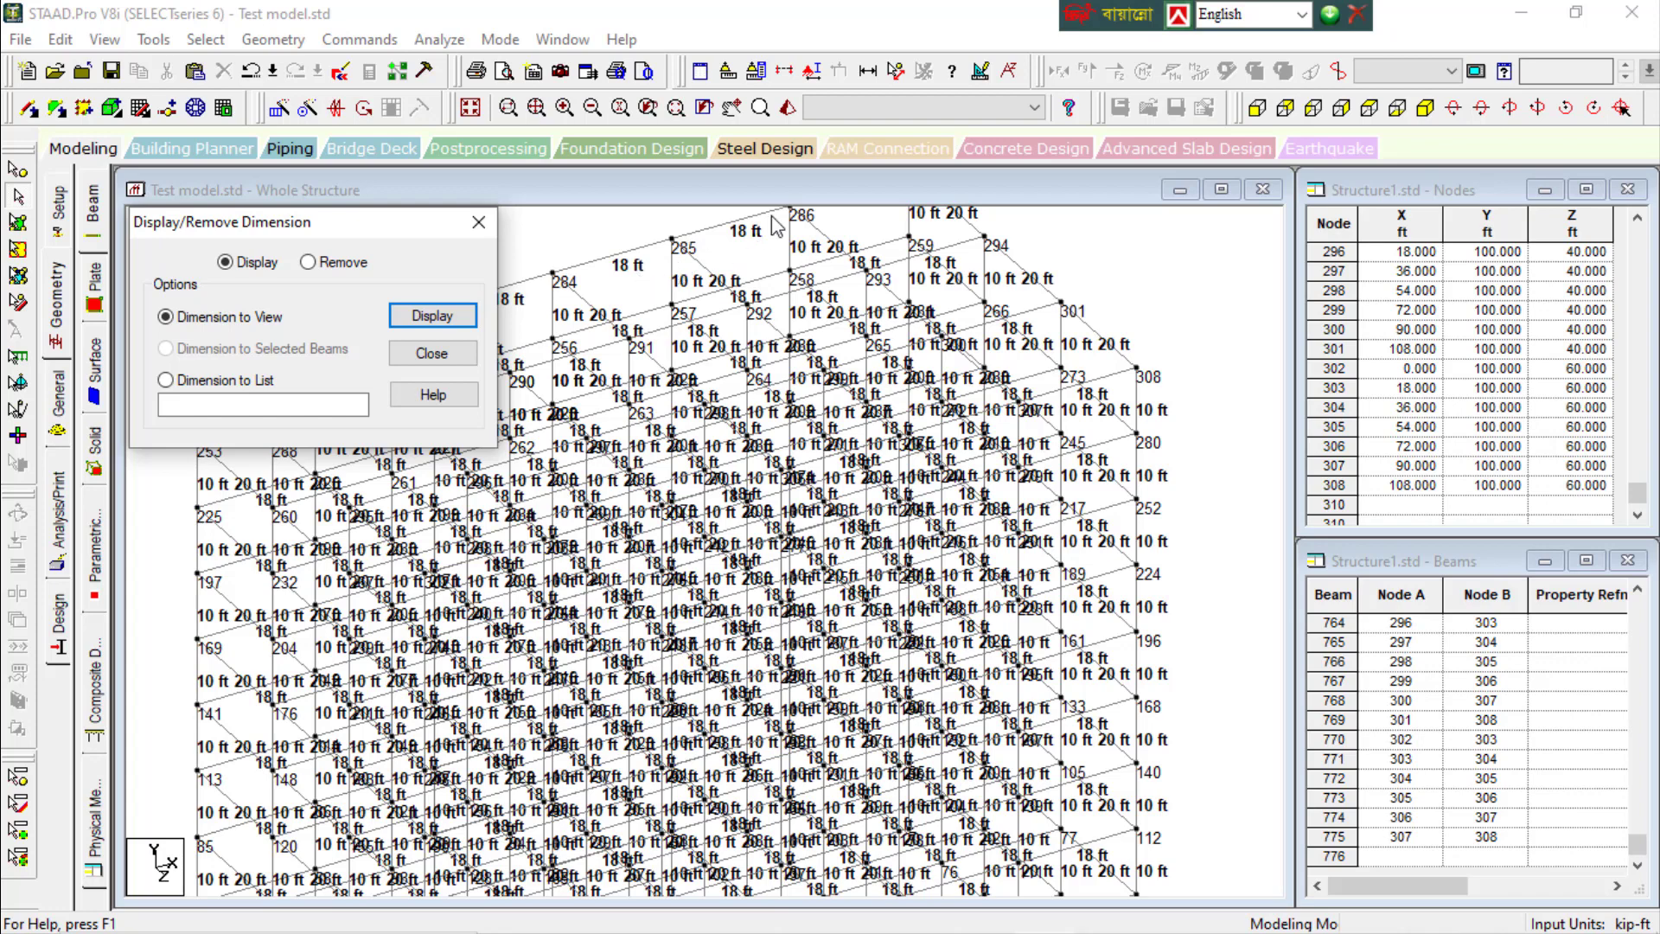
Remove the beam dimensions from the whole structure view and hide the node numbers
{"action": "left_click", "coordinate": [341, 264]}
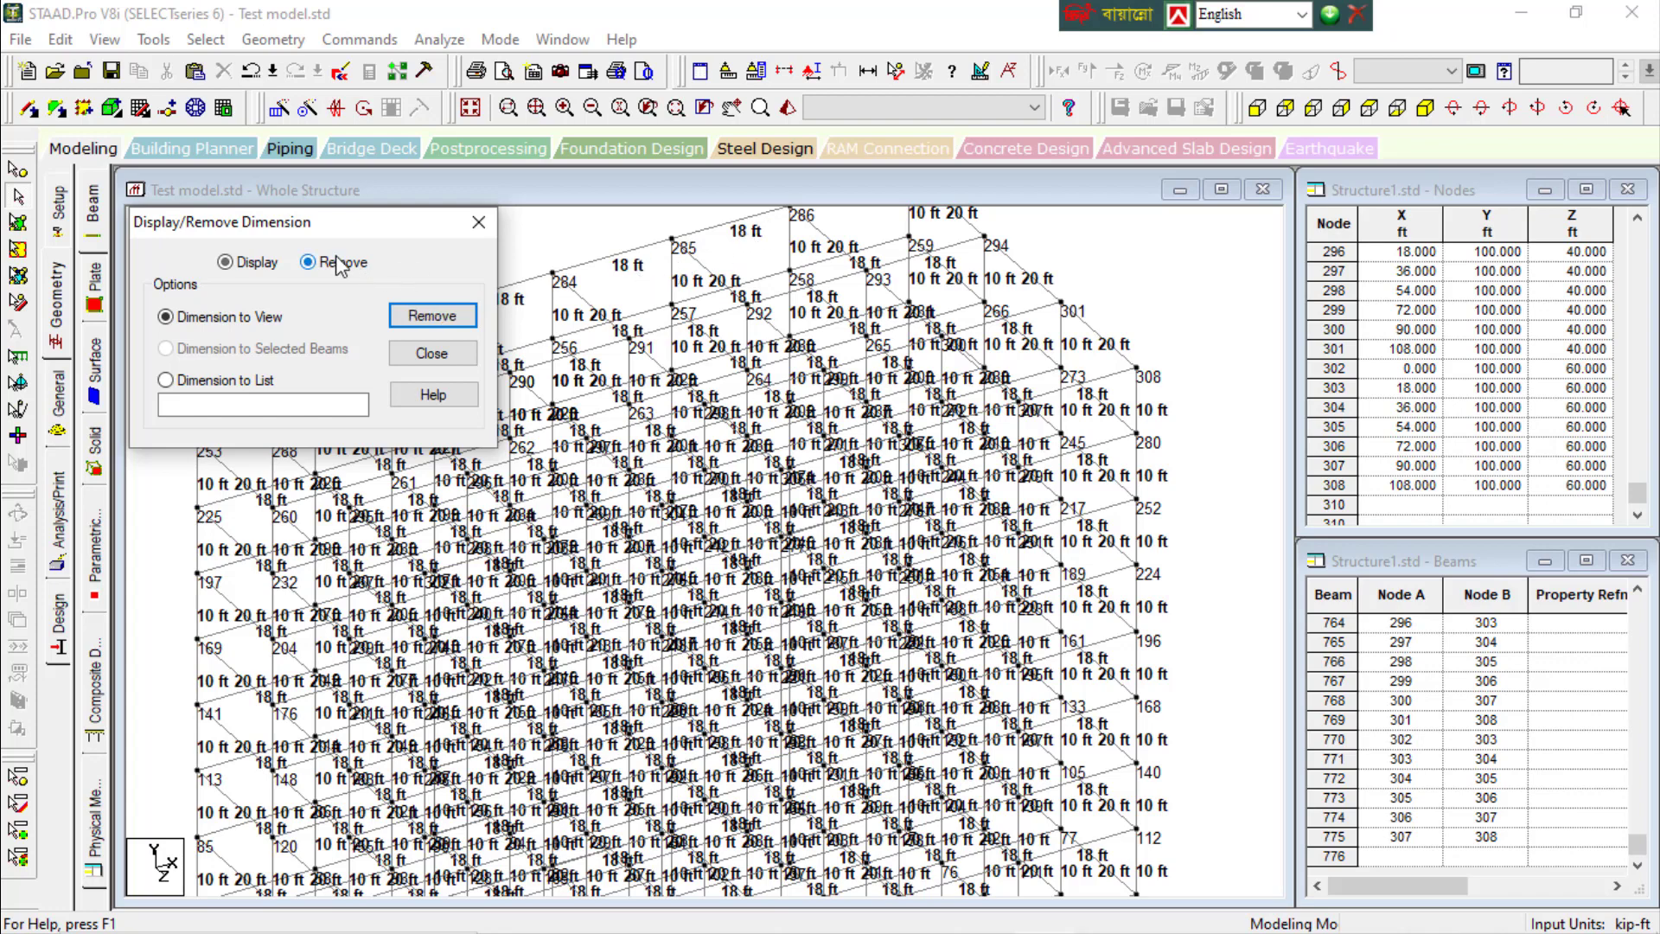
{"action": "left_click", "coordinate": [418, 320]}
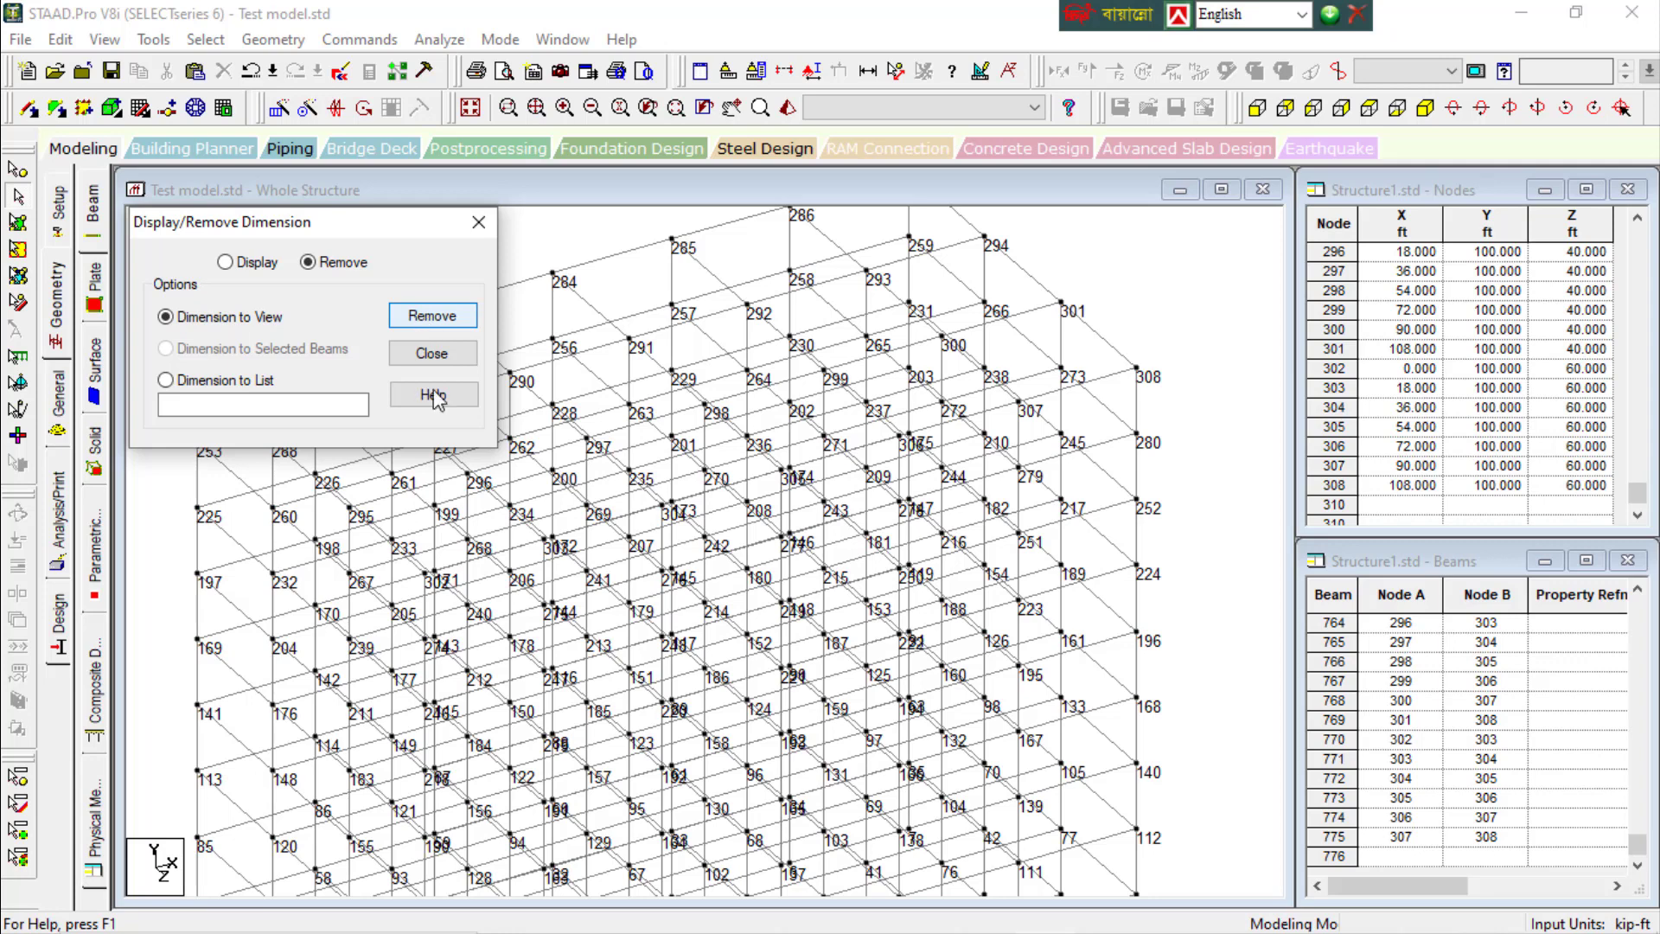
{"action": "left_click", "coordinate": [258, 542]}
{"action": "key", "text": "shift+n"}
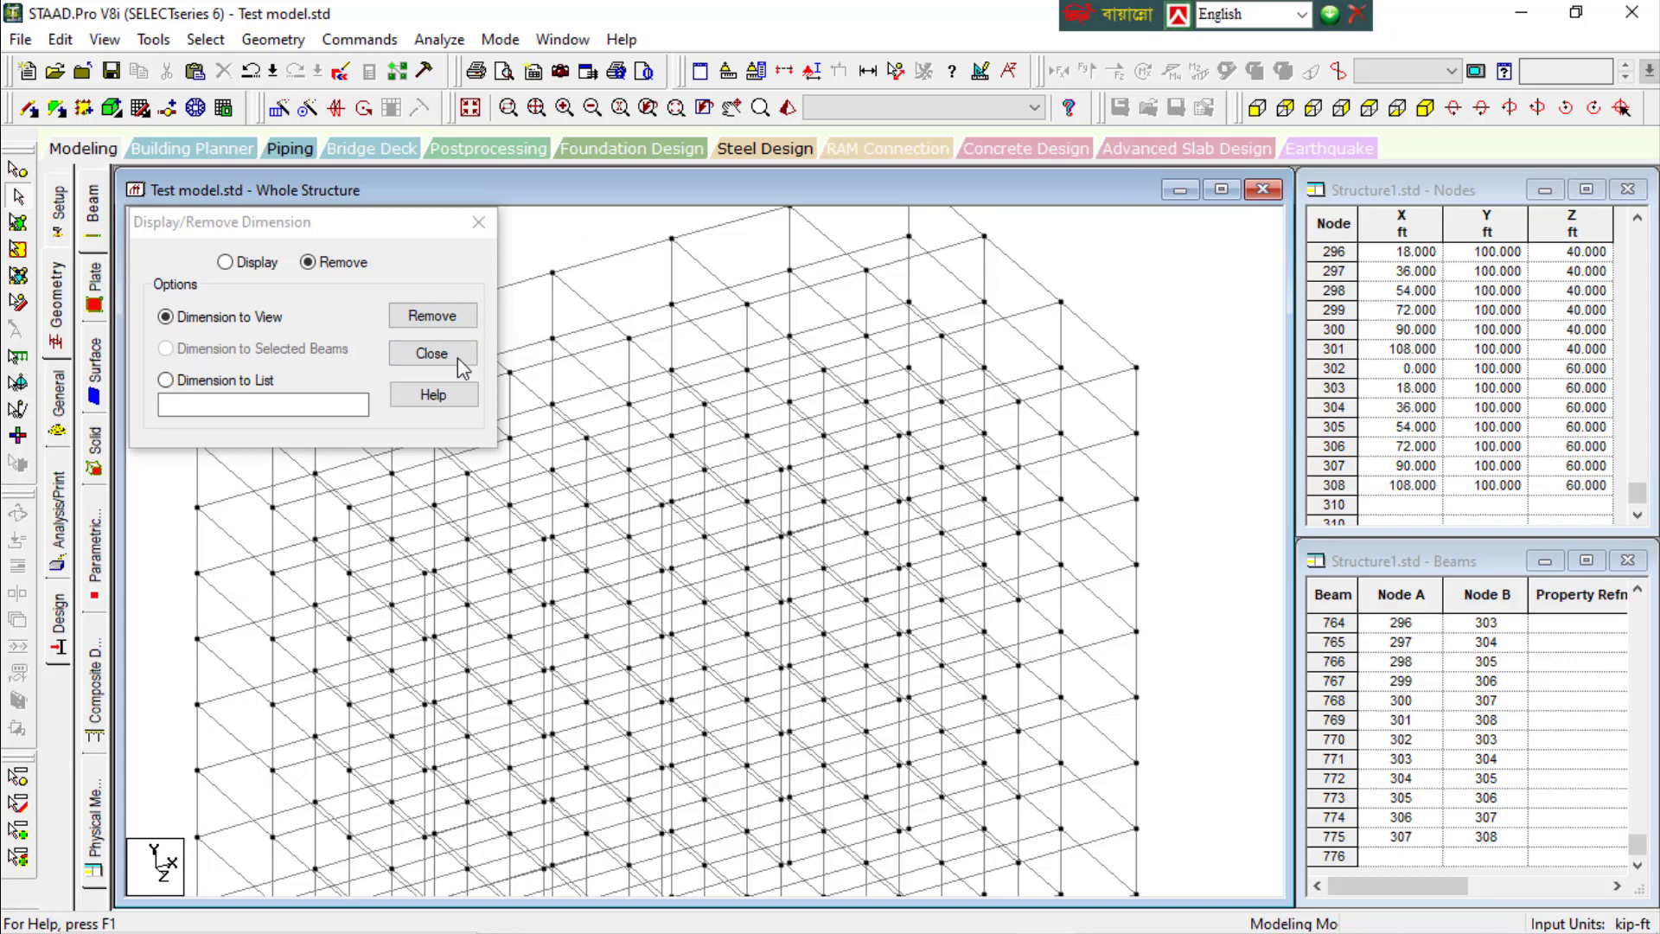
Close the Display/Remove Dimension dialog and switch from the Geometry page to the General page's member properties
{"action": "left_click", "coordinate": [396, 351]}
{"action": "left_click", "coordinate": [61, 405]}
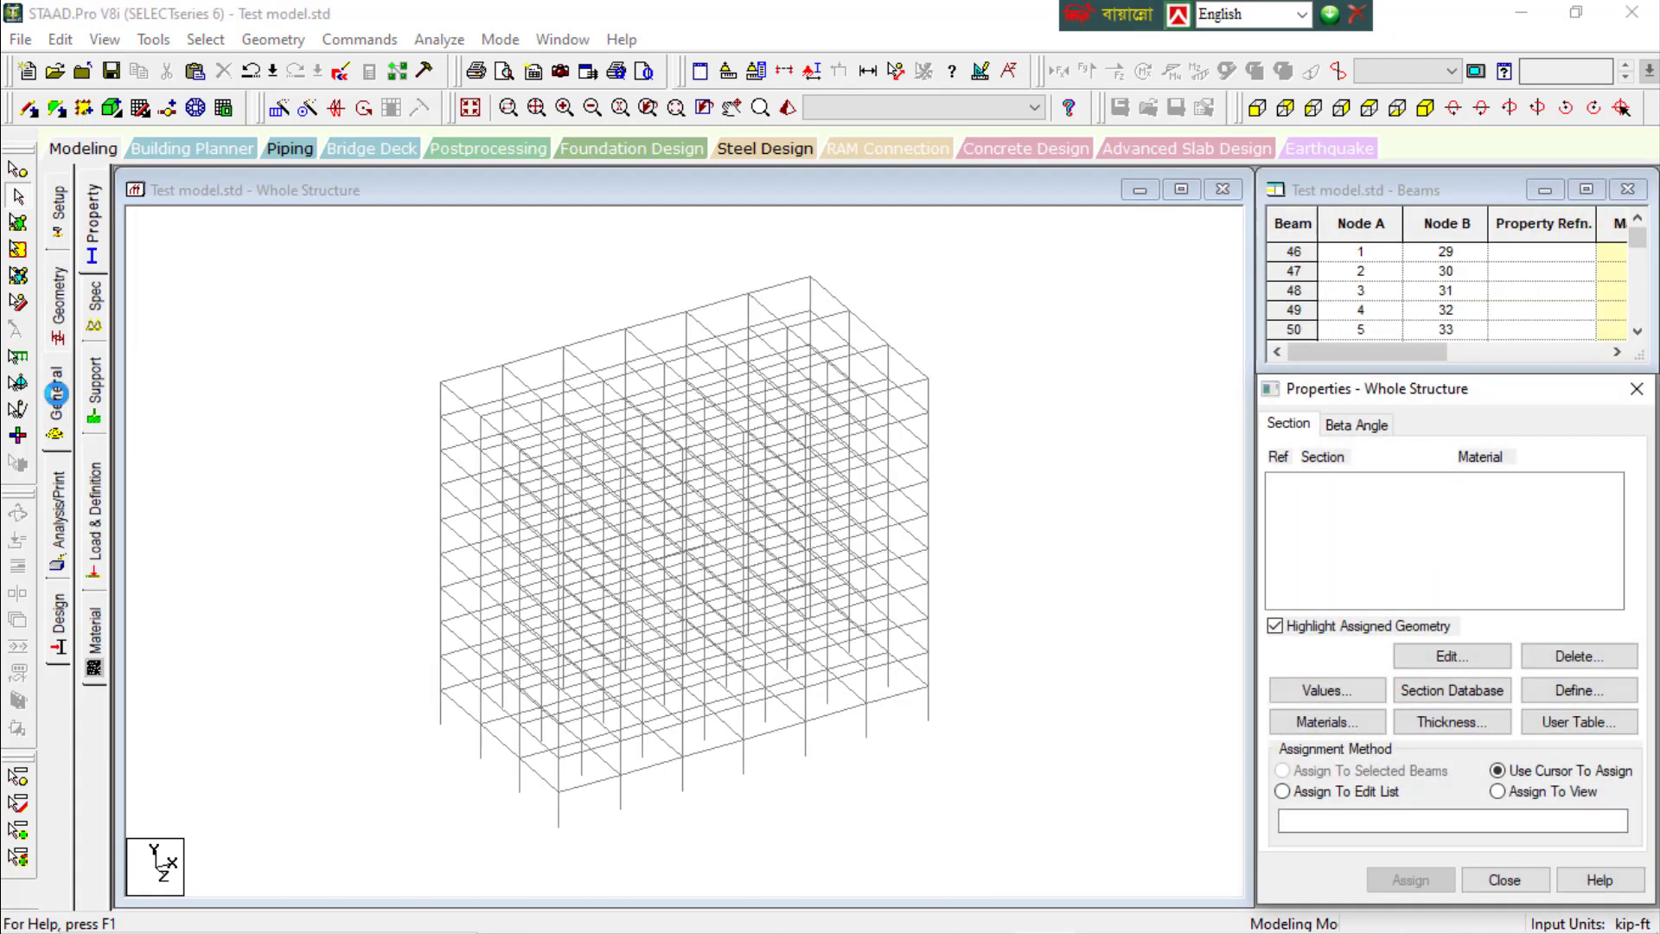
{"action": "left_click", "coordinate": [57, 299]}
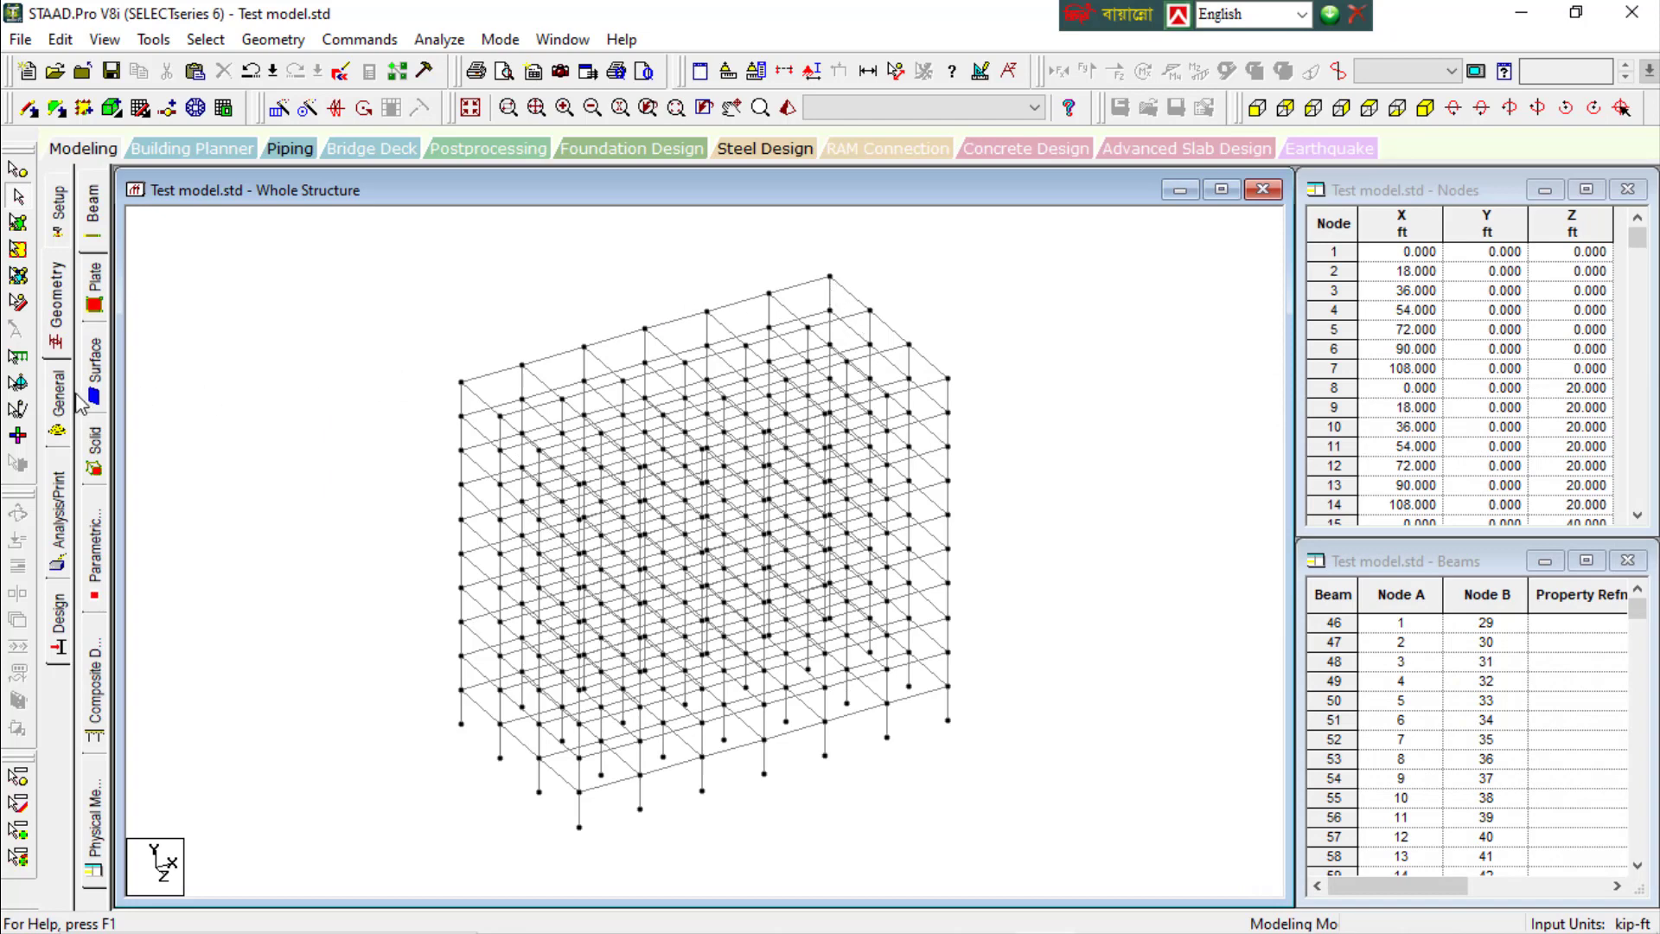
{"action": "left_click", "coordinate": [57, 402]}
{"action": "scroll", "coordinate": [681, 326], "scroll_direction": "up", "scroll_amount": 5}
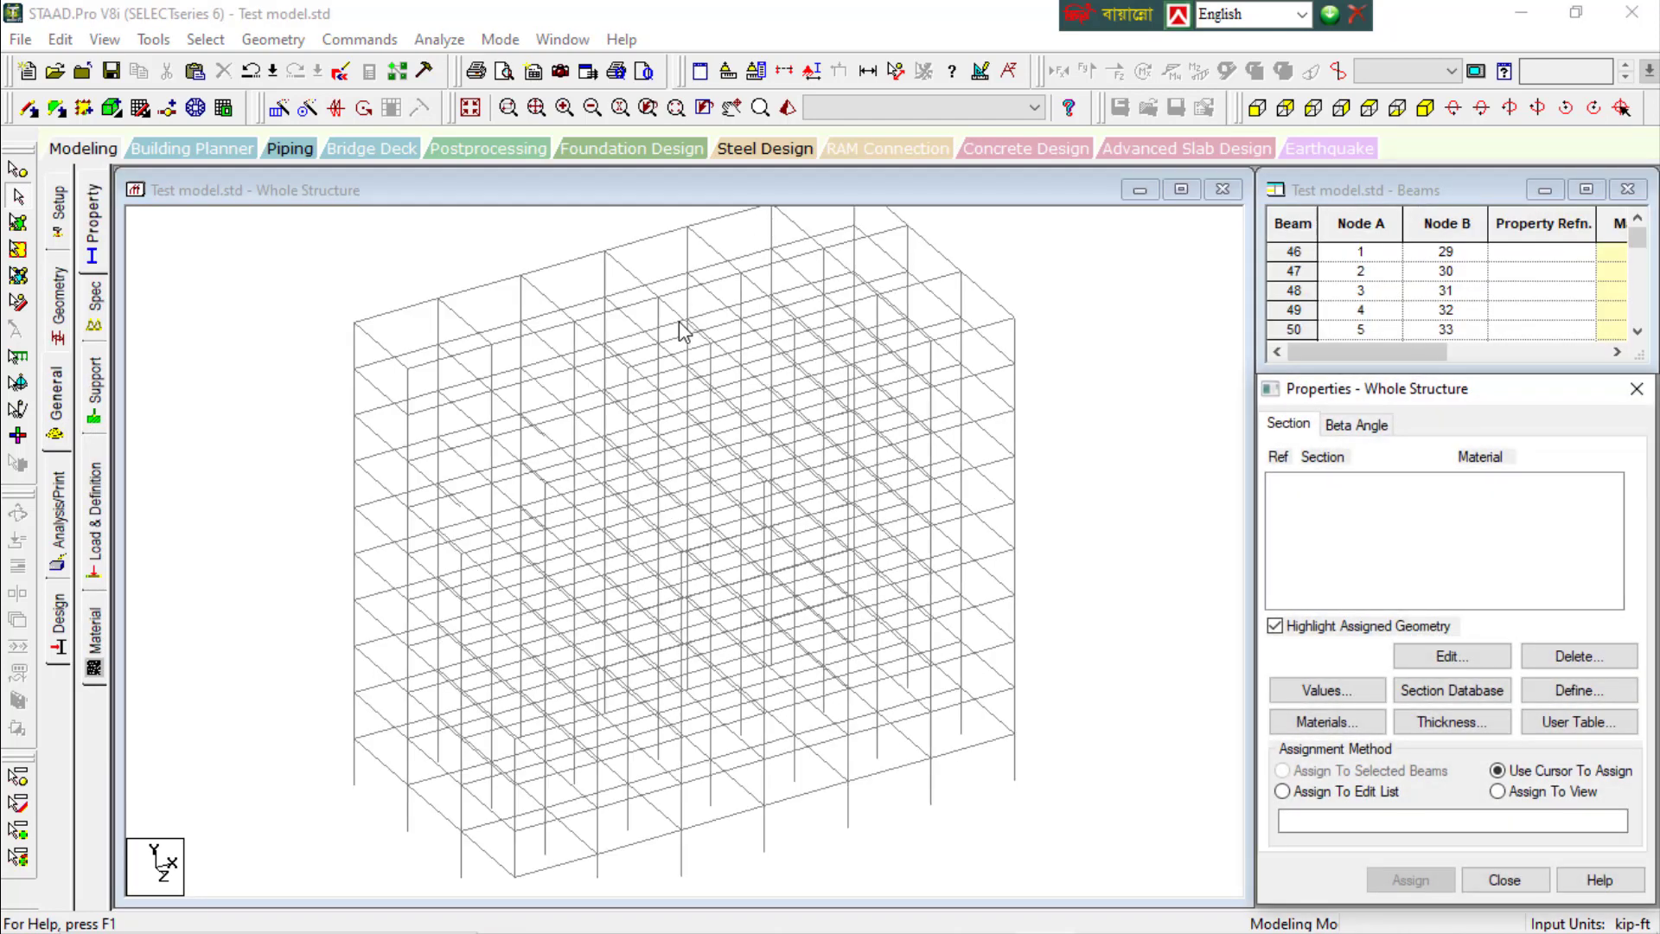
{"action": "scroll", "coordinate": [747, 385], "scroll_direction": "down", "scroll_amount": 5}
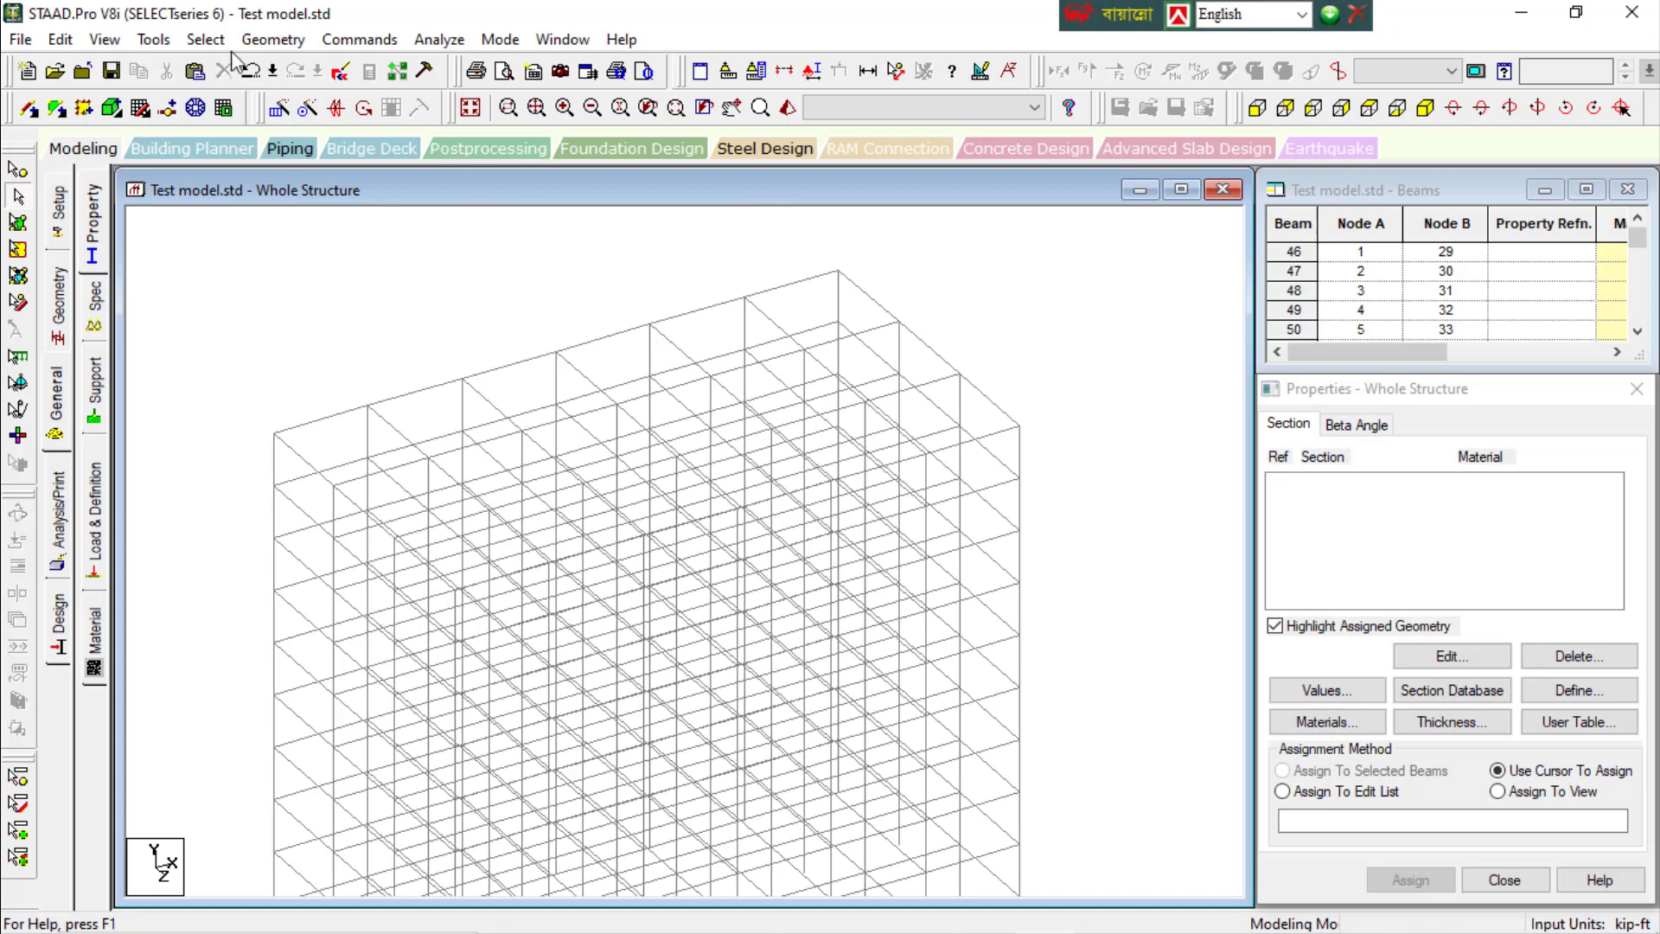
Display the beam dimensions across the property-page view of the structure, and remove them again
{"action": "left_click", "coordinate": [155, 40]}
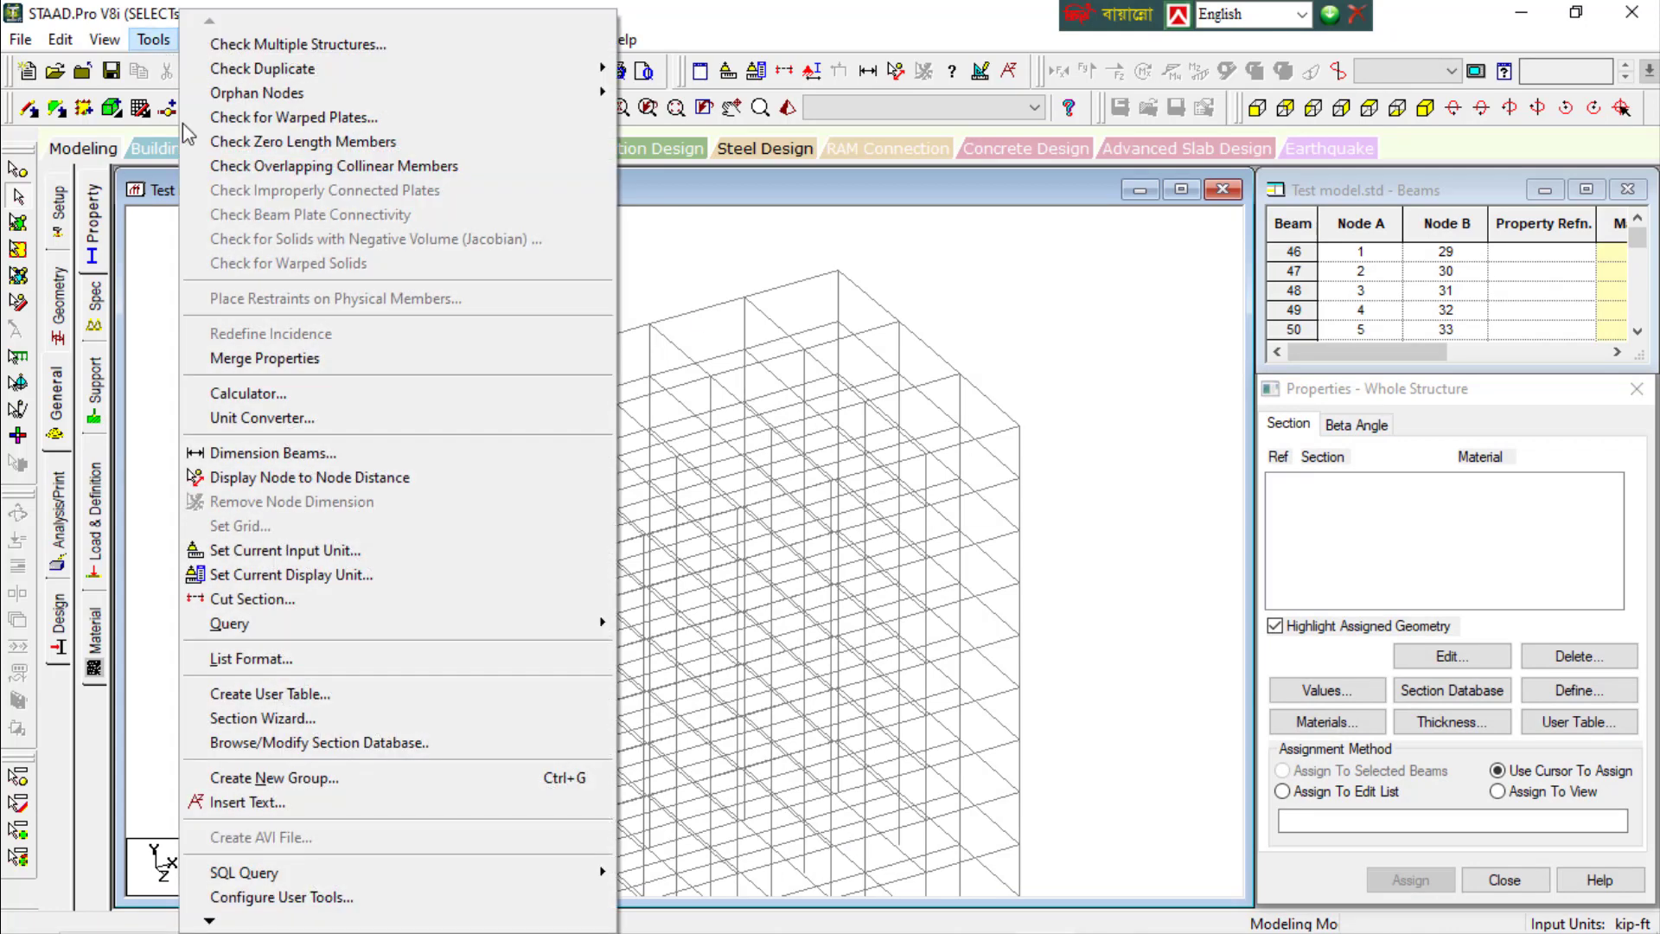
{"action": "left_click", "coordinate": [272, 453]}
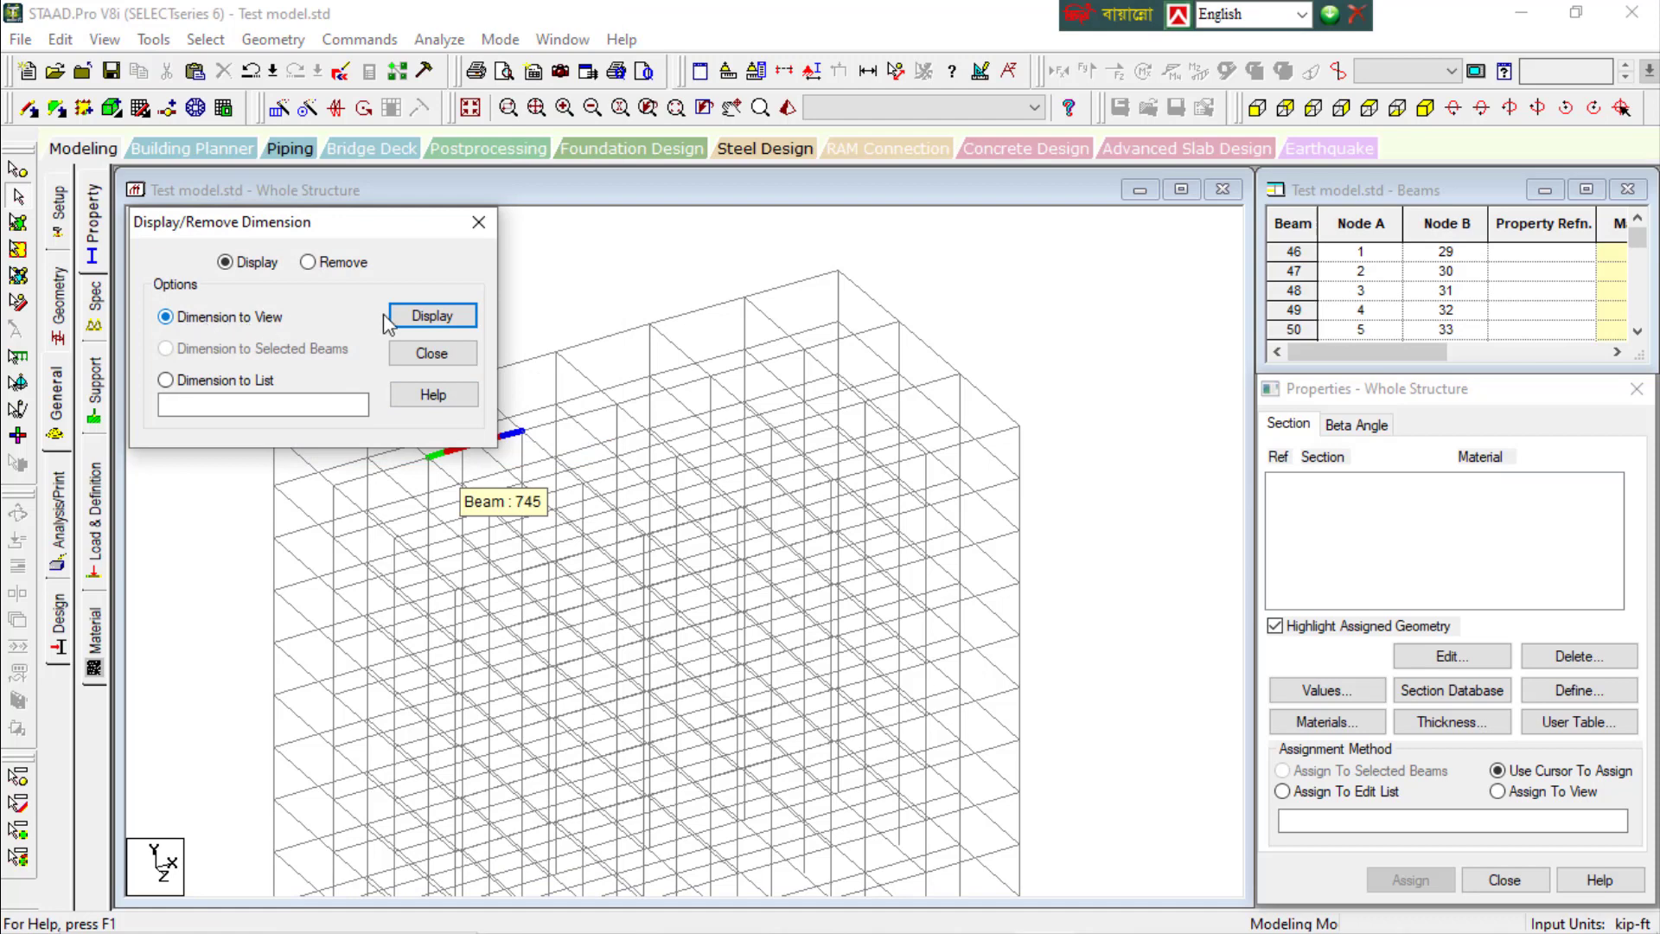
{"action": "middle_click_drag", "start_coordinate": [745, 662], "coordinate": [817, 501]}
{"action": "left_click", "coordinate": [437, 318]}
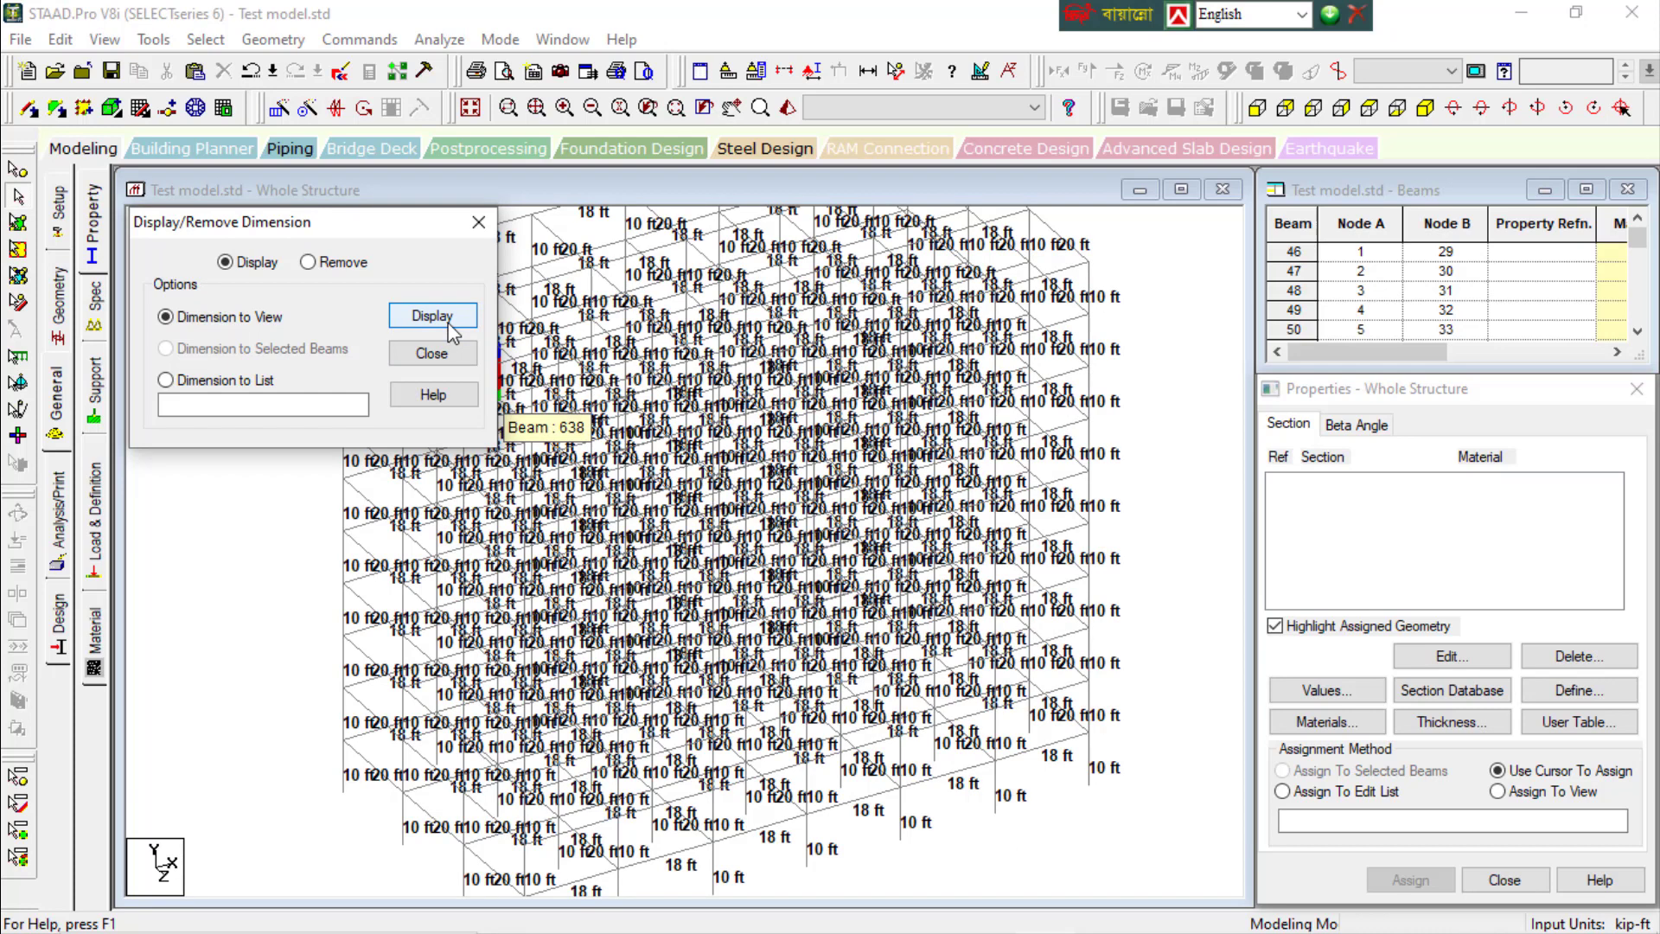
{"action": "left_click", "coordinate": [309, 261]}
{"action": "left_click", "coordinate": [430, 316]}
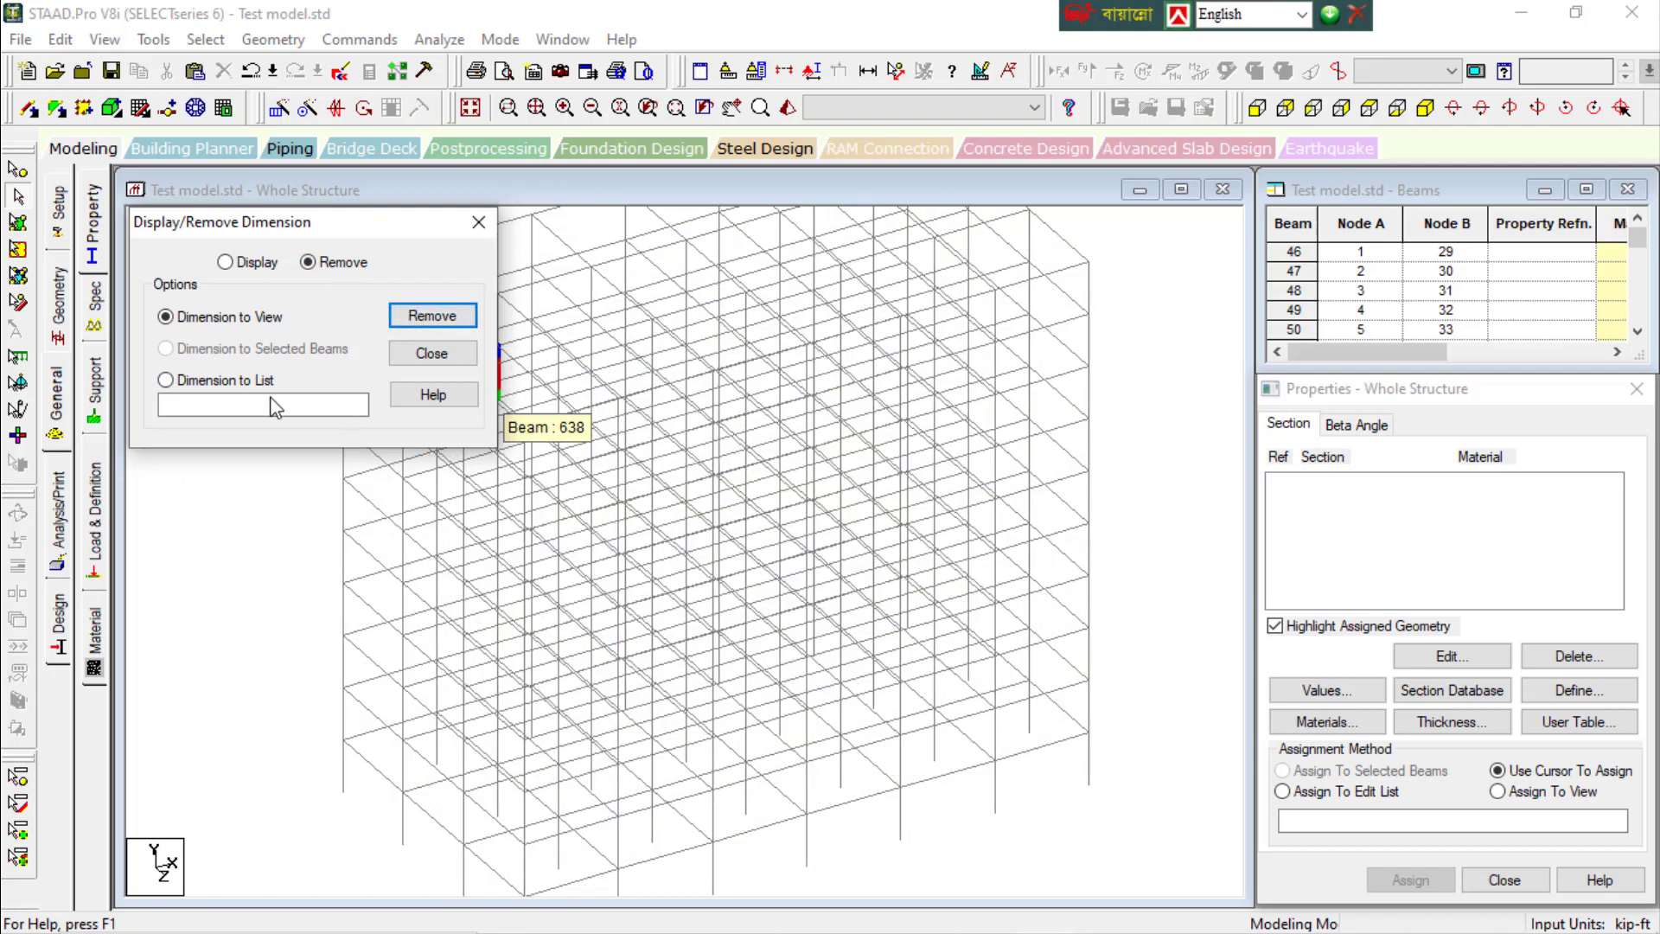
Try to display the dimension of beam 23 using Dimension to List
{"action": "left_click", "coordinate": [166, 381]}
{"action": "left_click", "coordinate": [226, 406]}
{"action": "left_click", "coordinate": [226, 263]}
{"action": "left_click", "coordinate": [210, 402]}
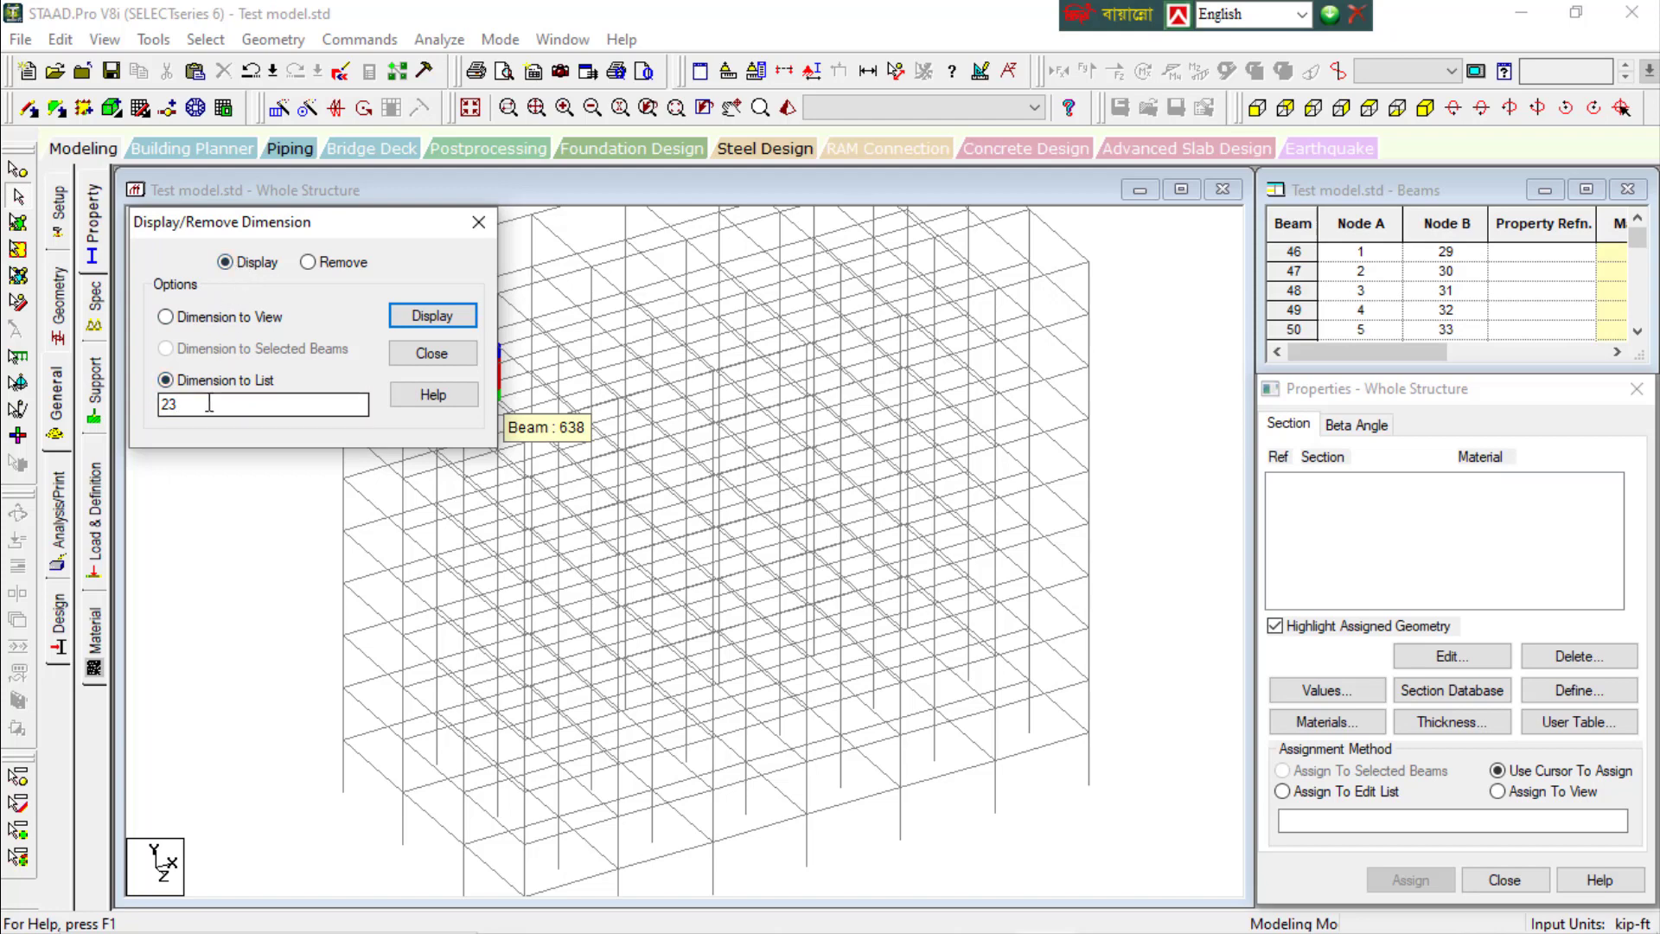
{"action": "left_click", "coordinate": [430, 320]}
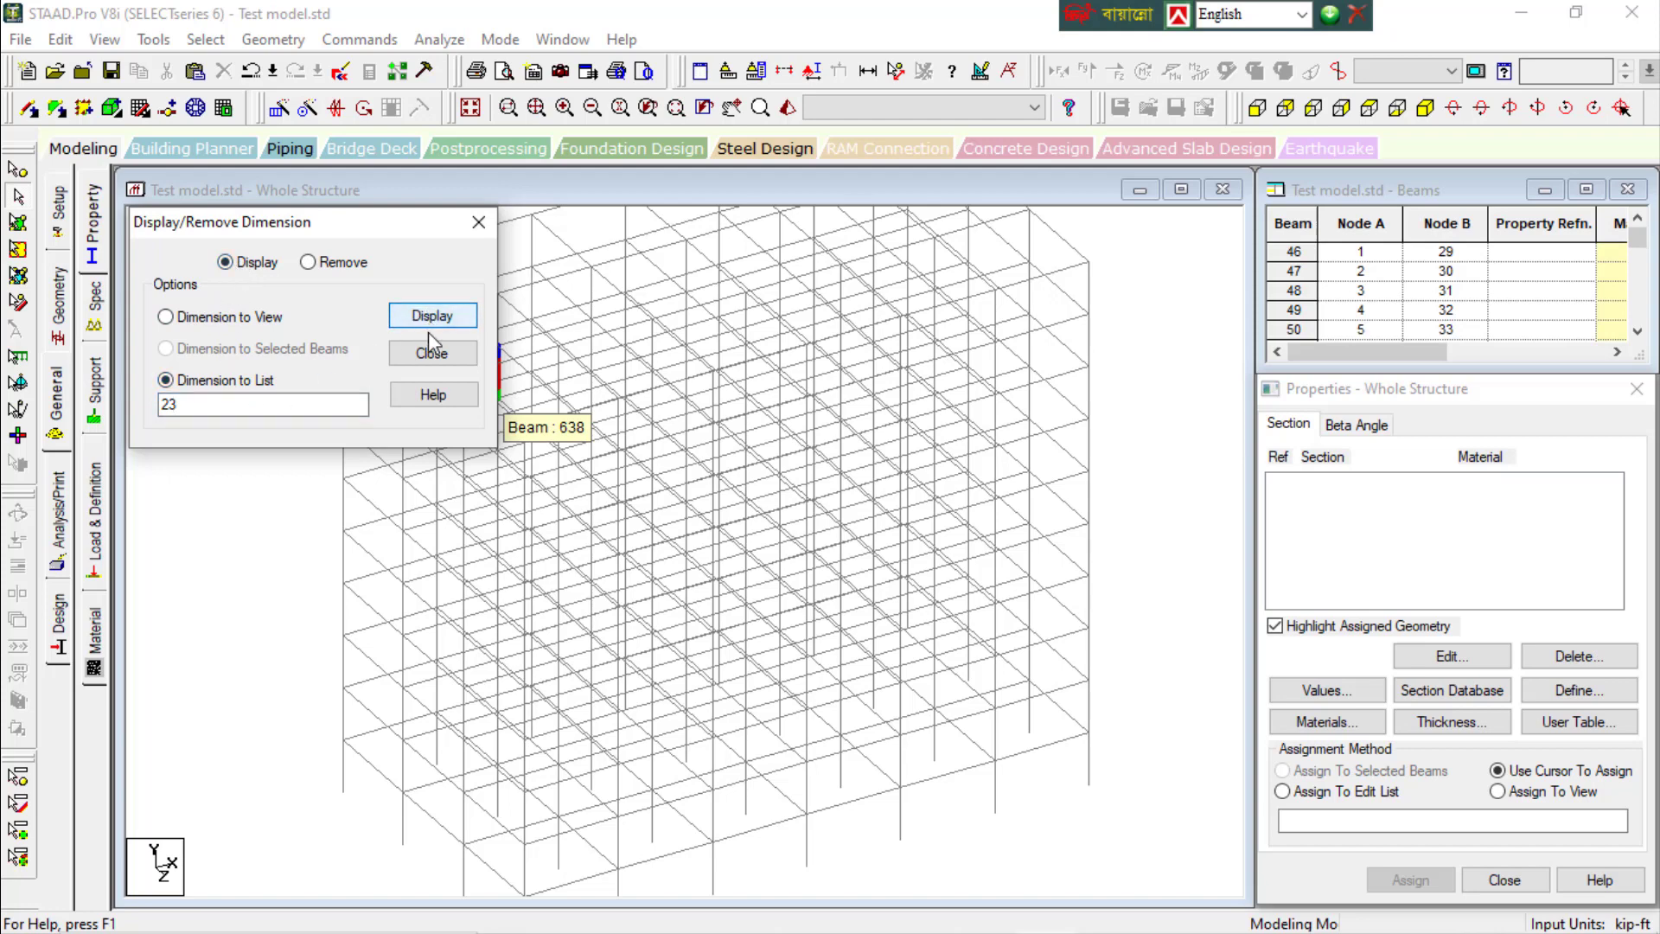
Move the dimension dialog off the frame, try to display the dimension of beam 22, and close the dialog
{"action": "left_click_drag", "start_coordinate": [397, 225], "coordinate": [1083, 615]}
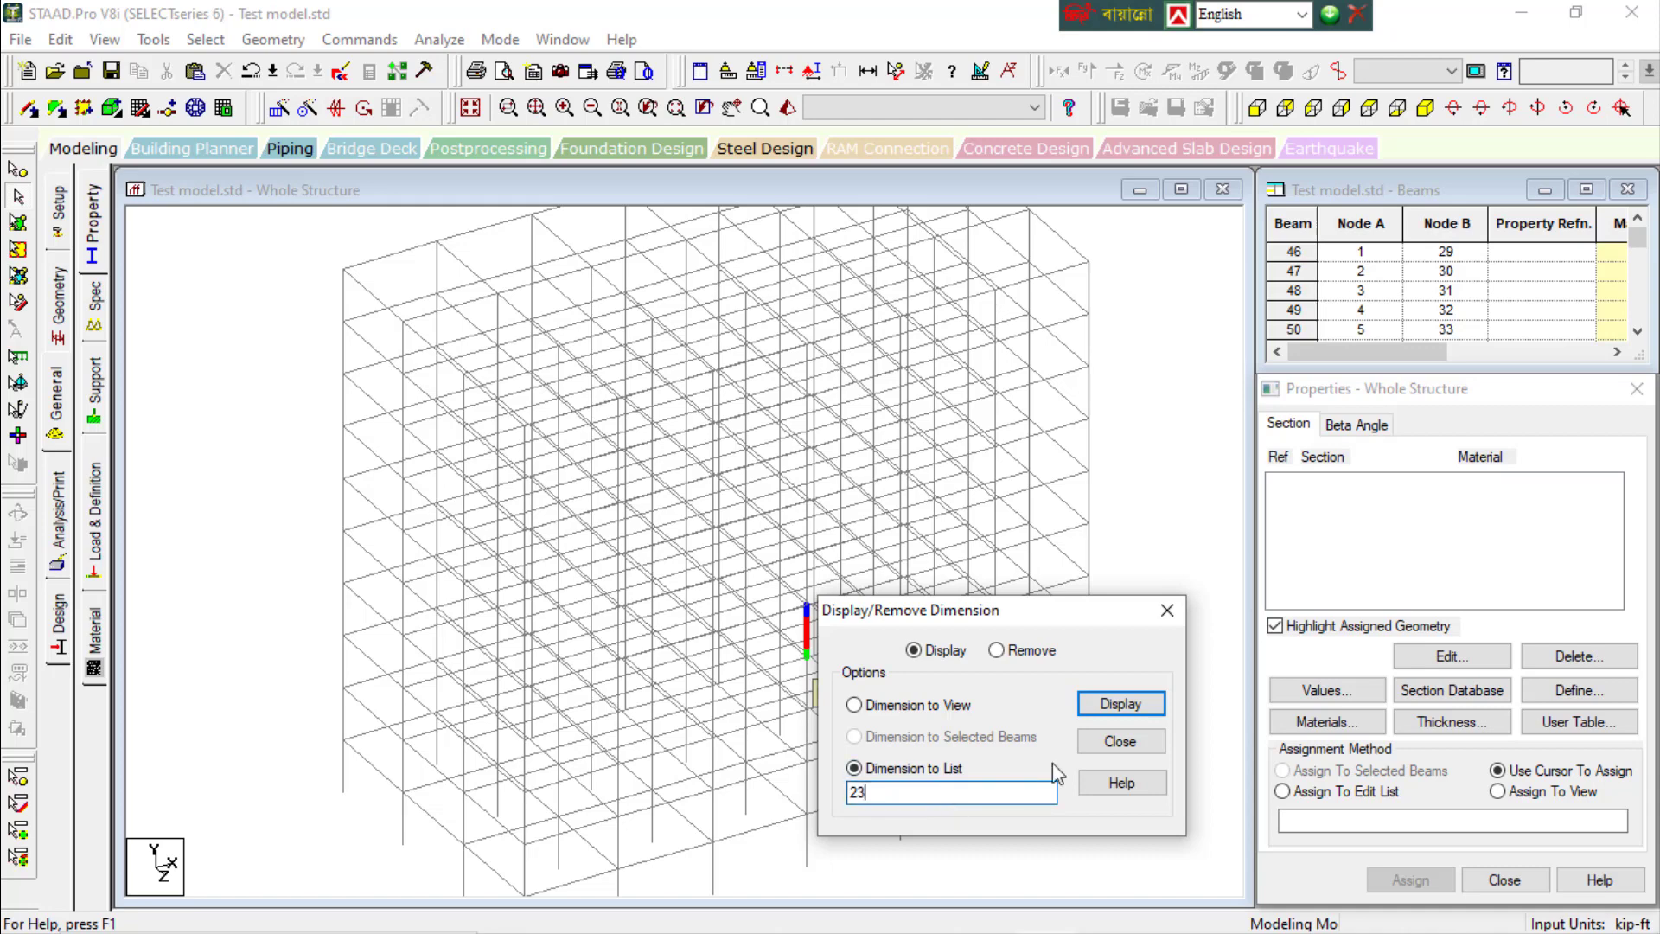
{"action": "double_click", "coordinate": [915, 788]}
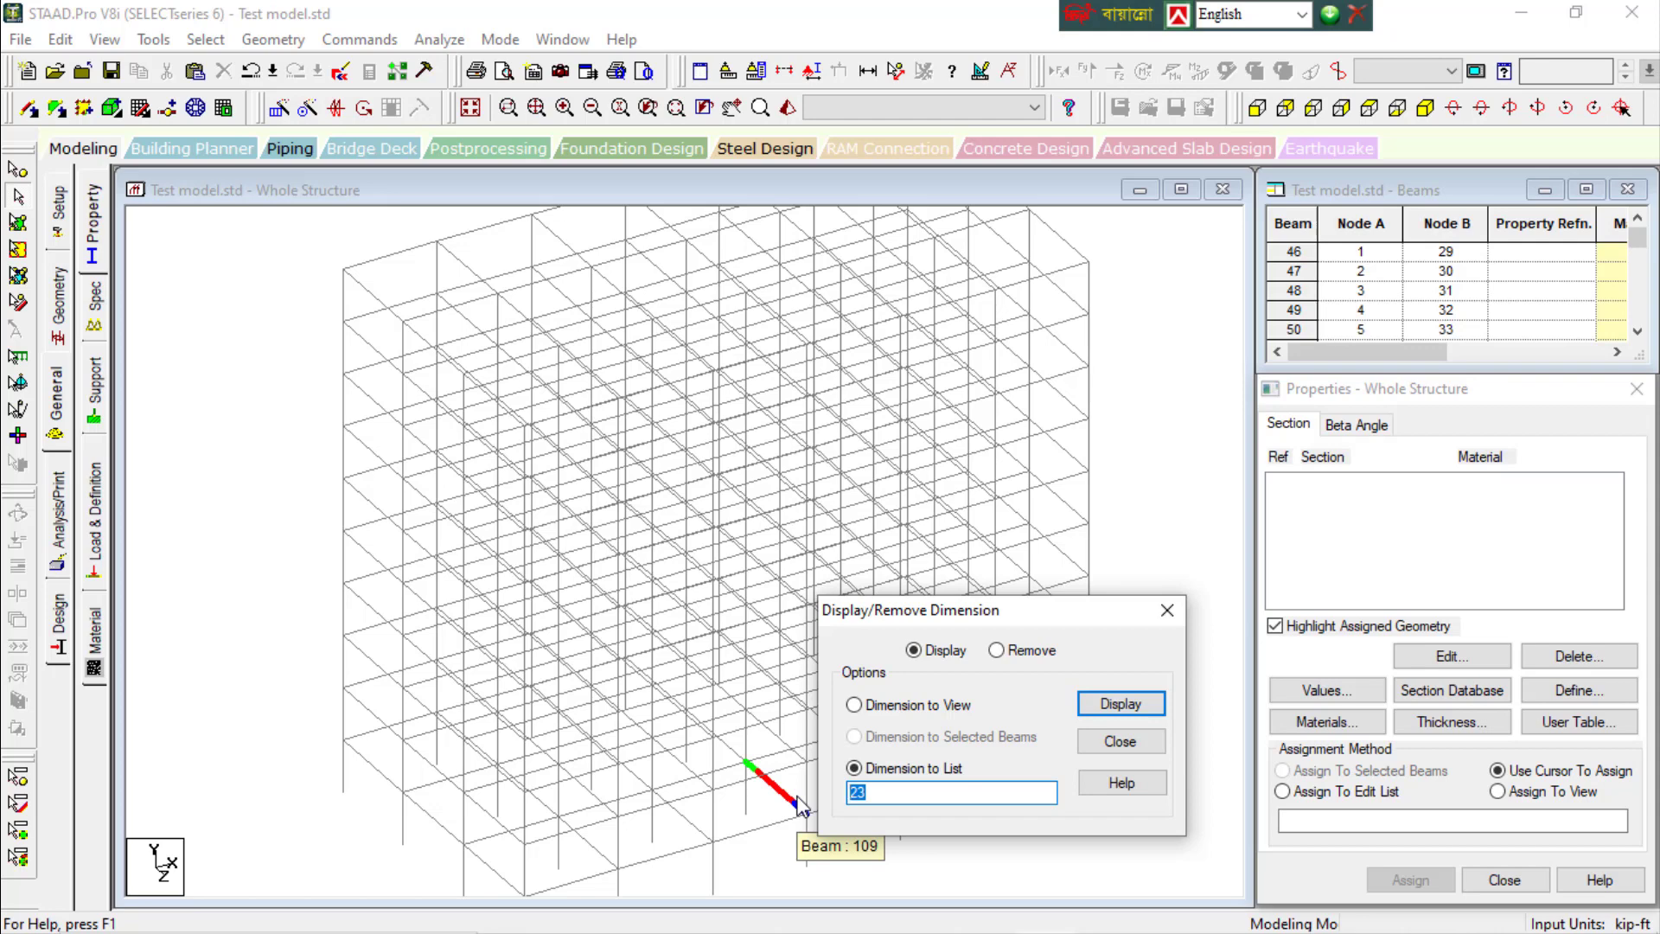
{"action": "left_click", "coordinate": [1122, 711]}
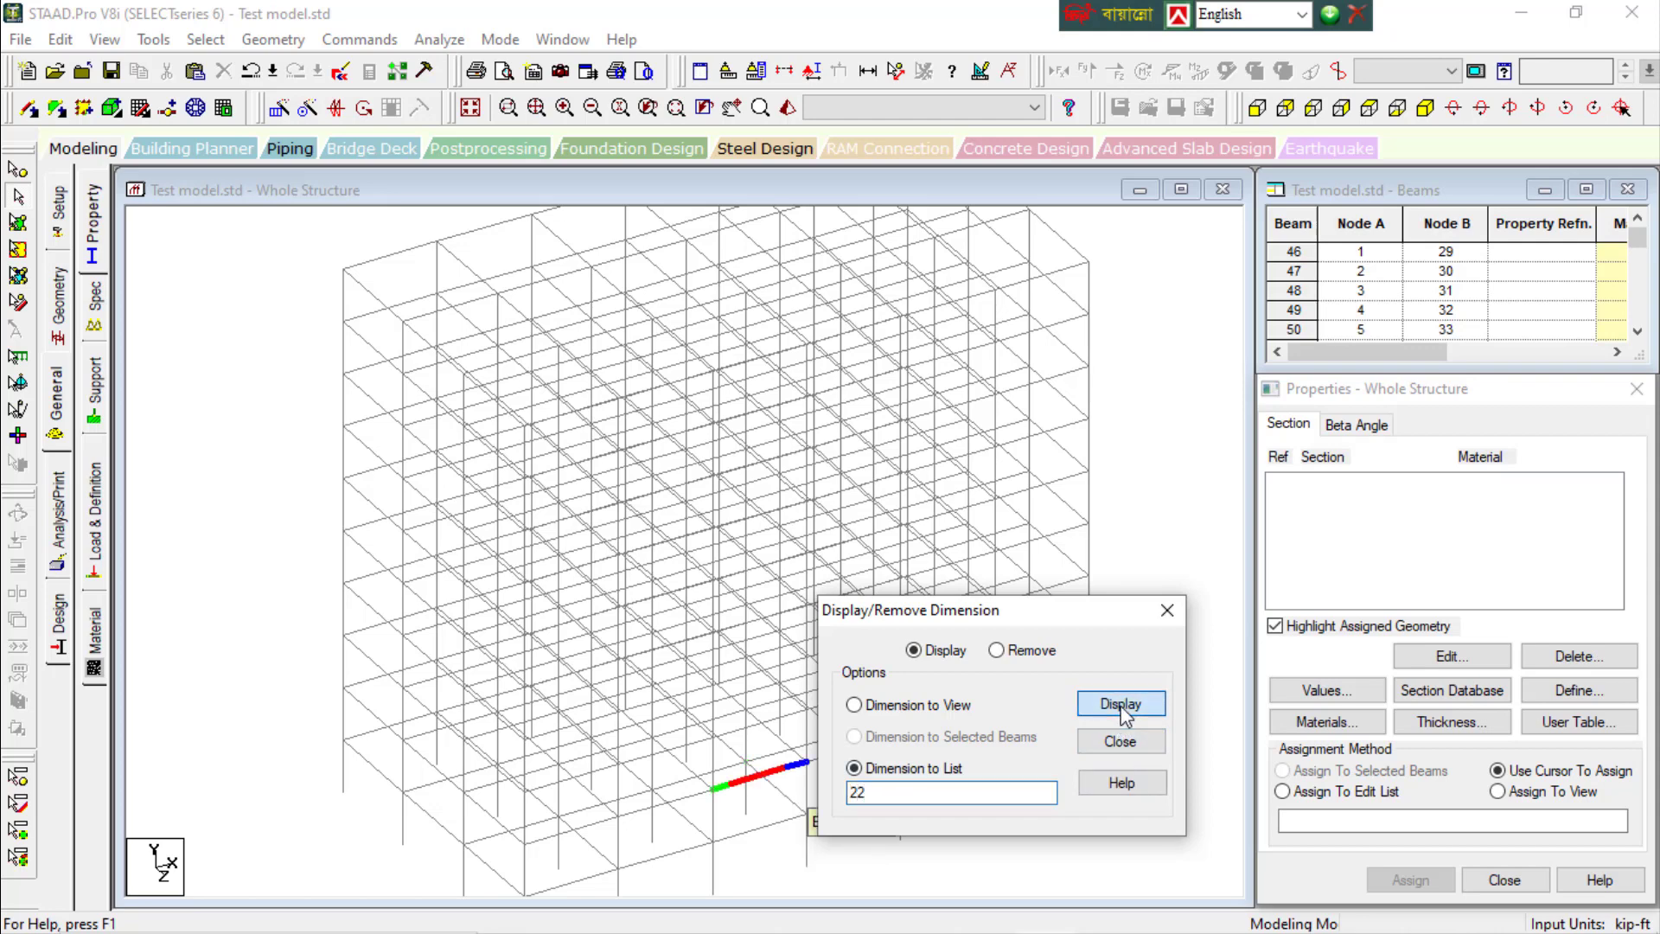
{"action": "left_click", "coordinate": [1121, 743]}
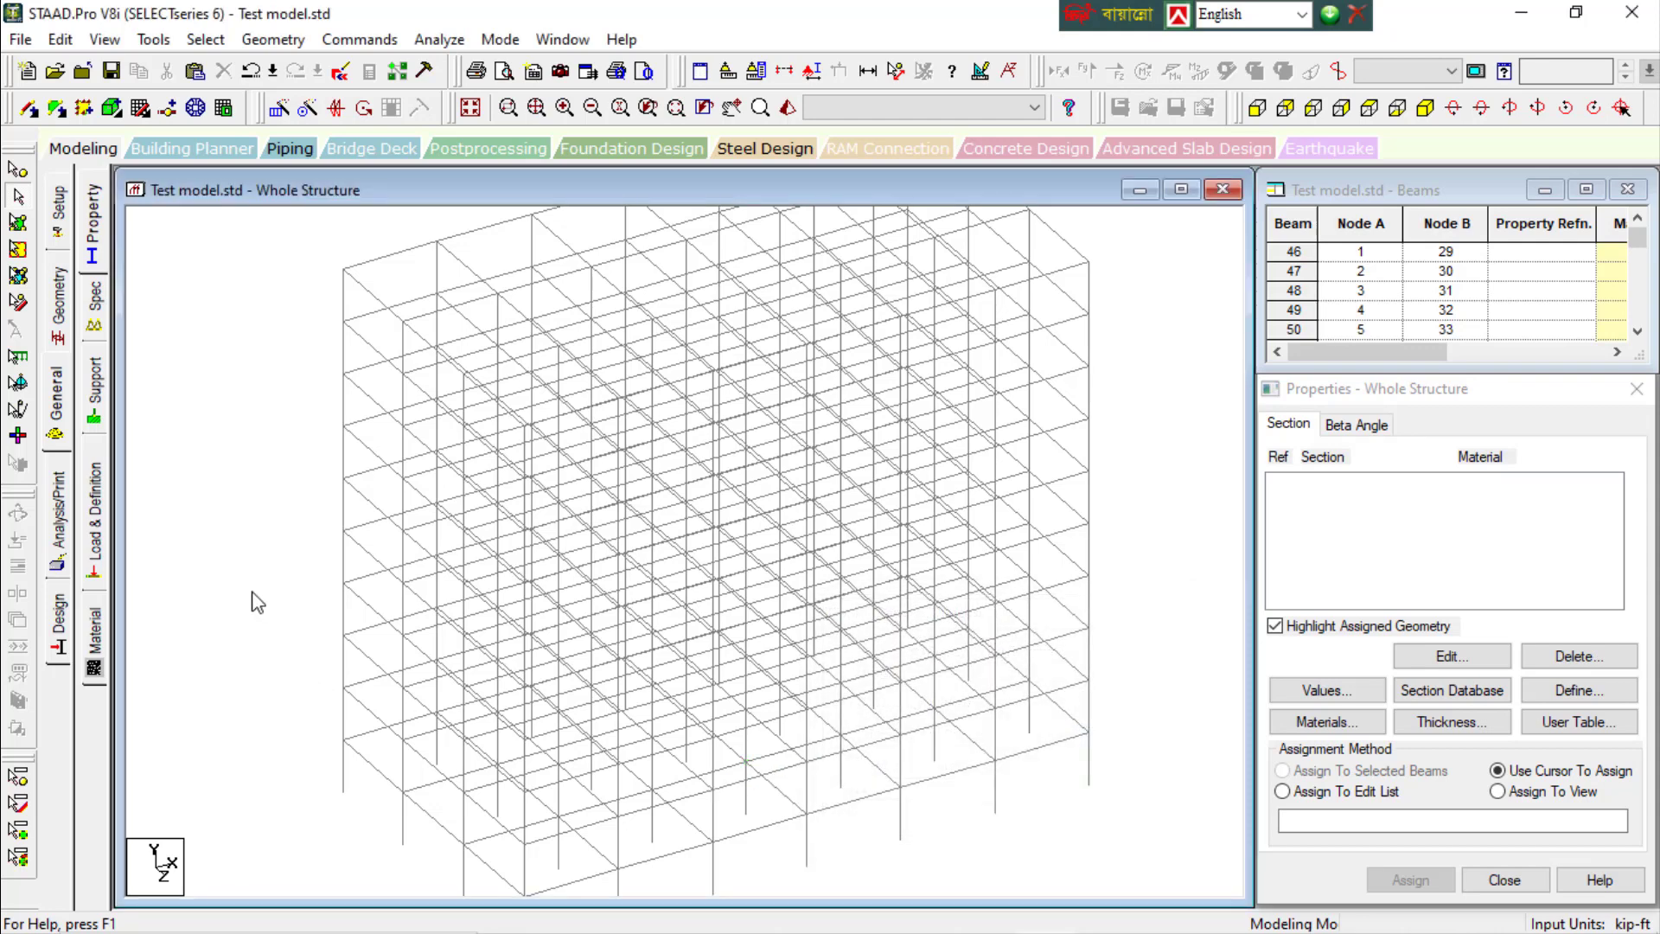
Identify column beam 484 on the frame's outer edge and display its dimension using Dimension to List, keeping the dialog clear of it
{"action": "left_click", "coordinate": [345, 474]}
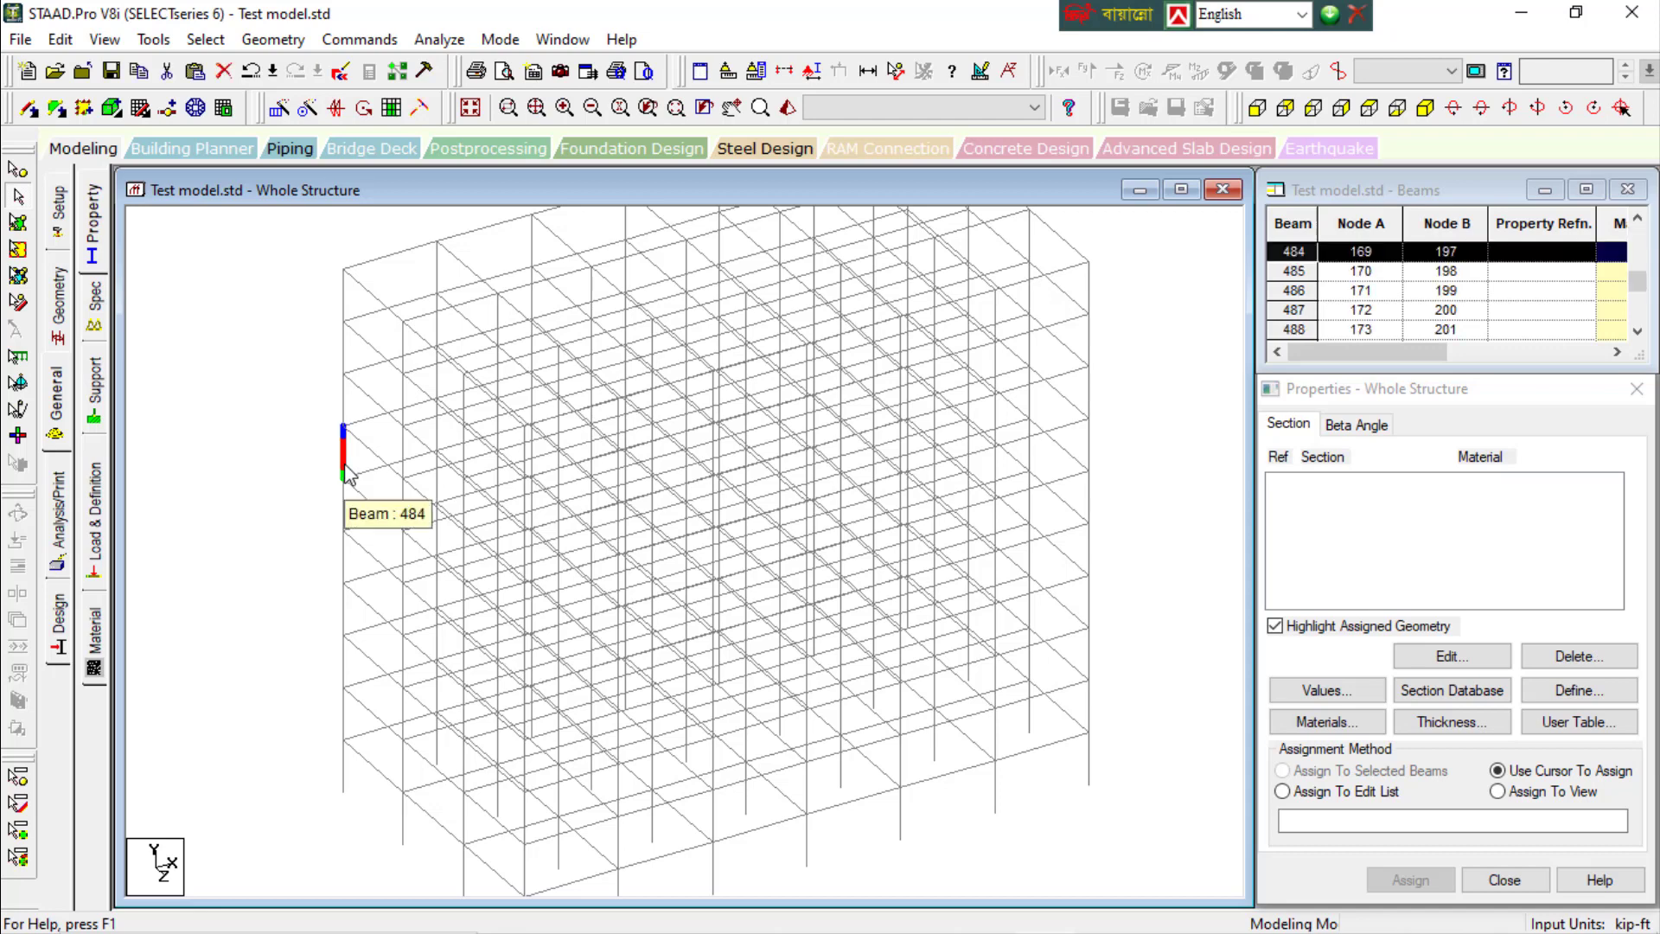
{"action": "left_click", "coordinate": [295, 480]}
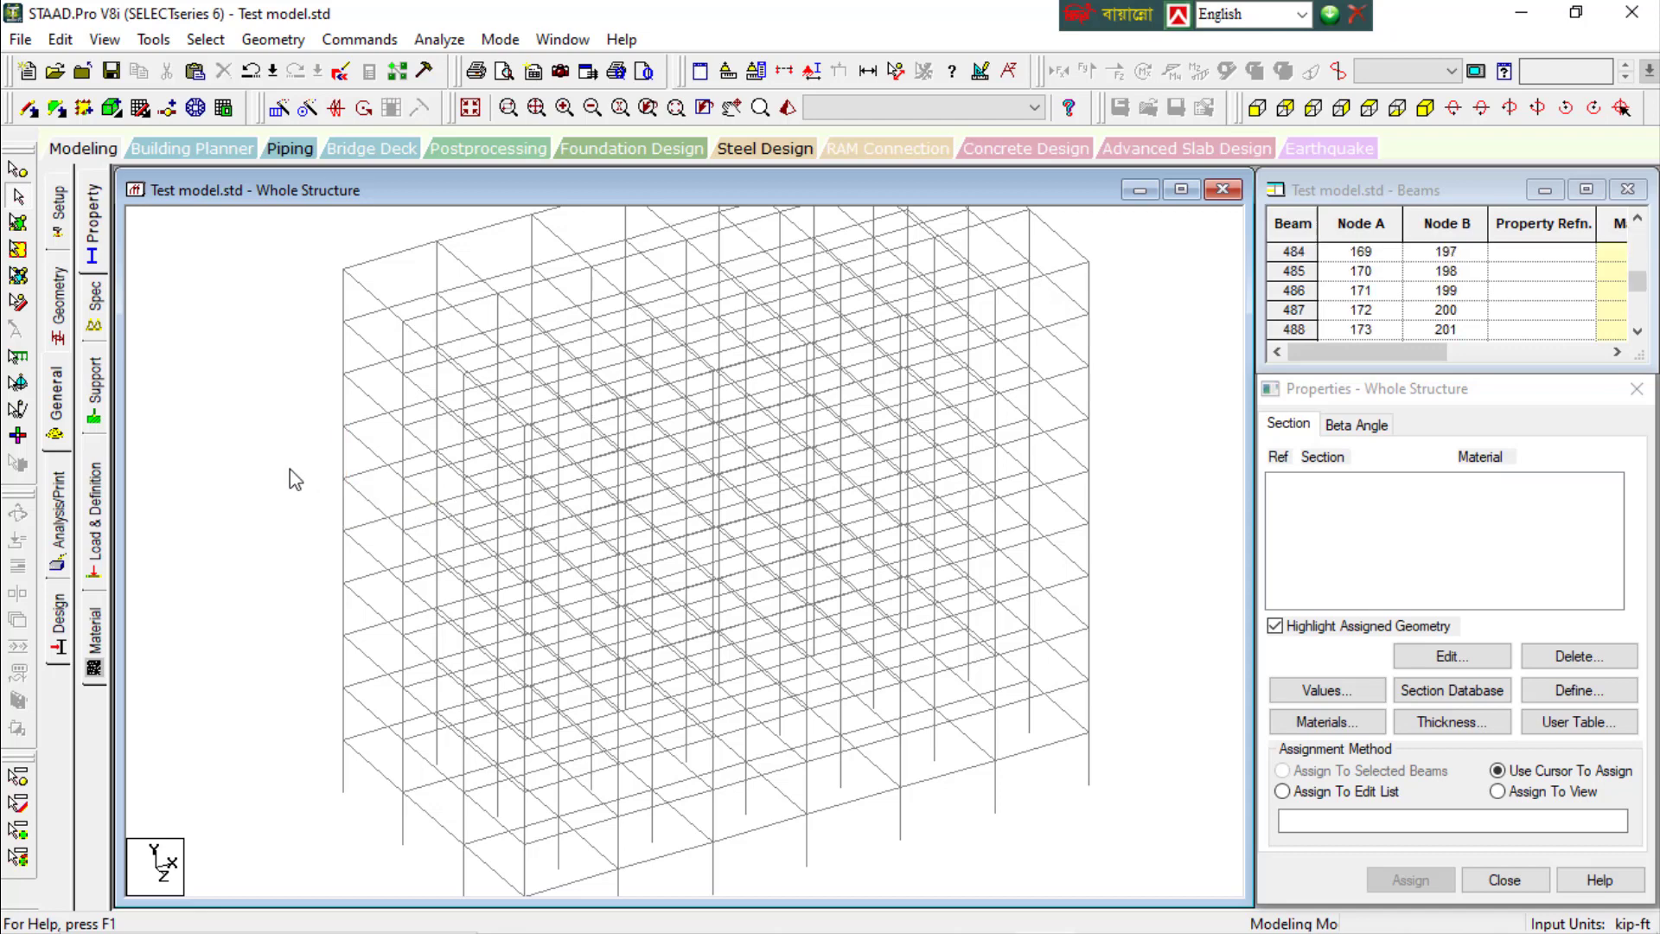
{"action": "left_click", "coordinate": [153, 38]}
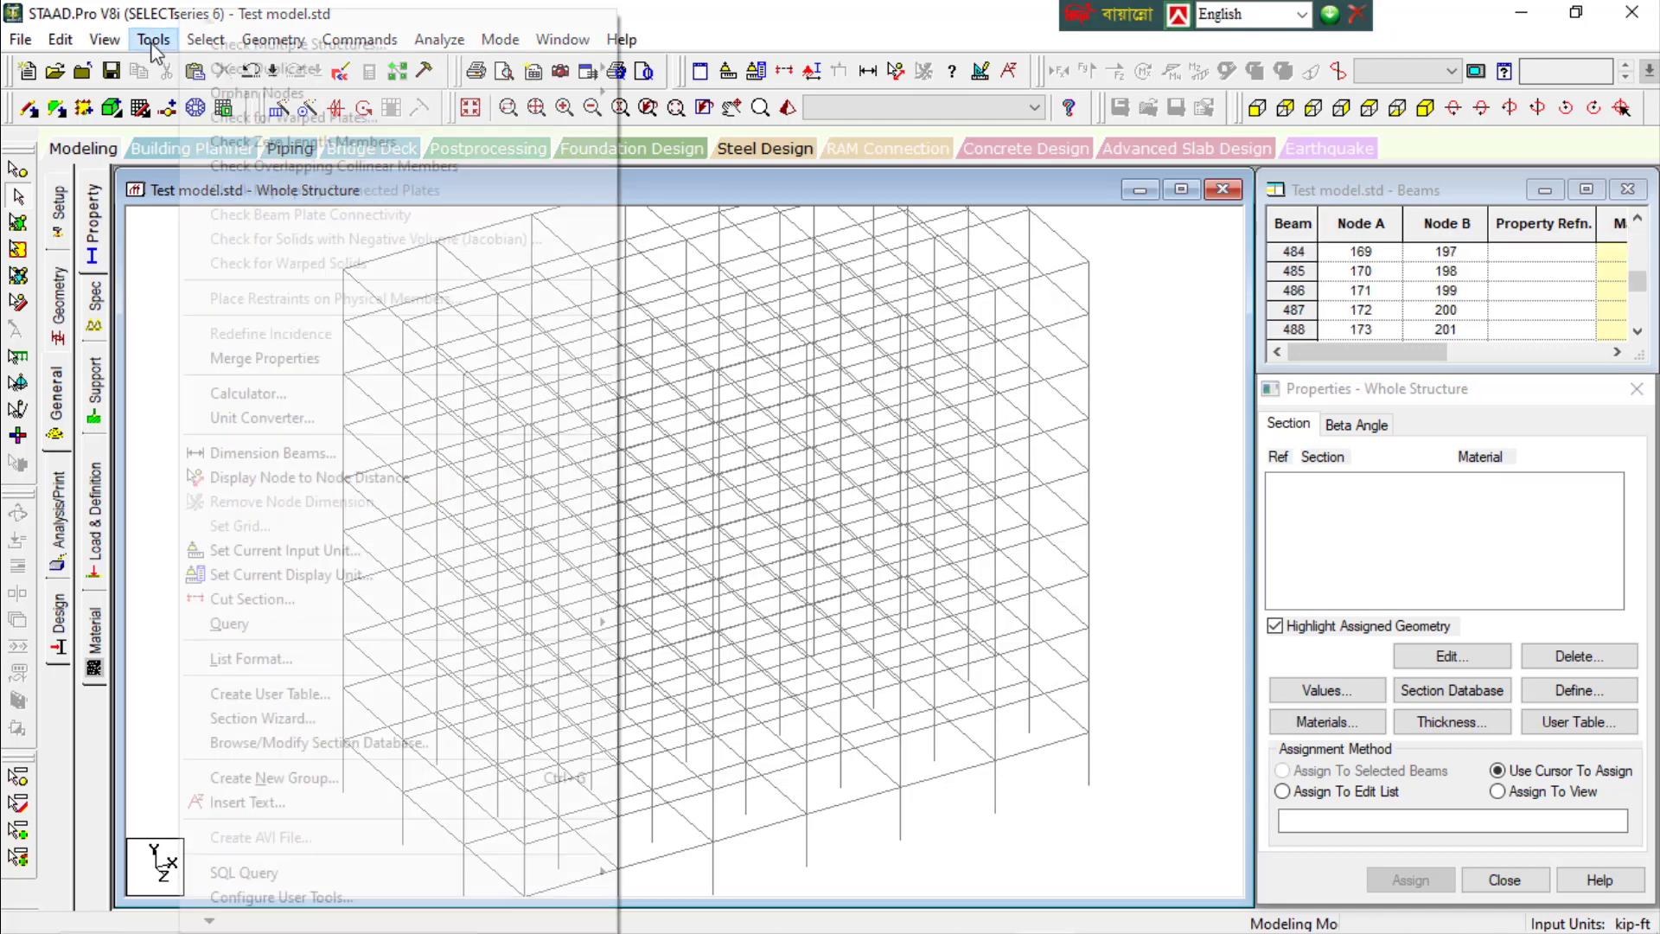
{"action": "left_click", "coordinate": [283, 463]}
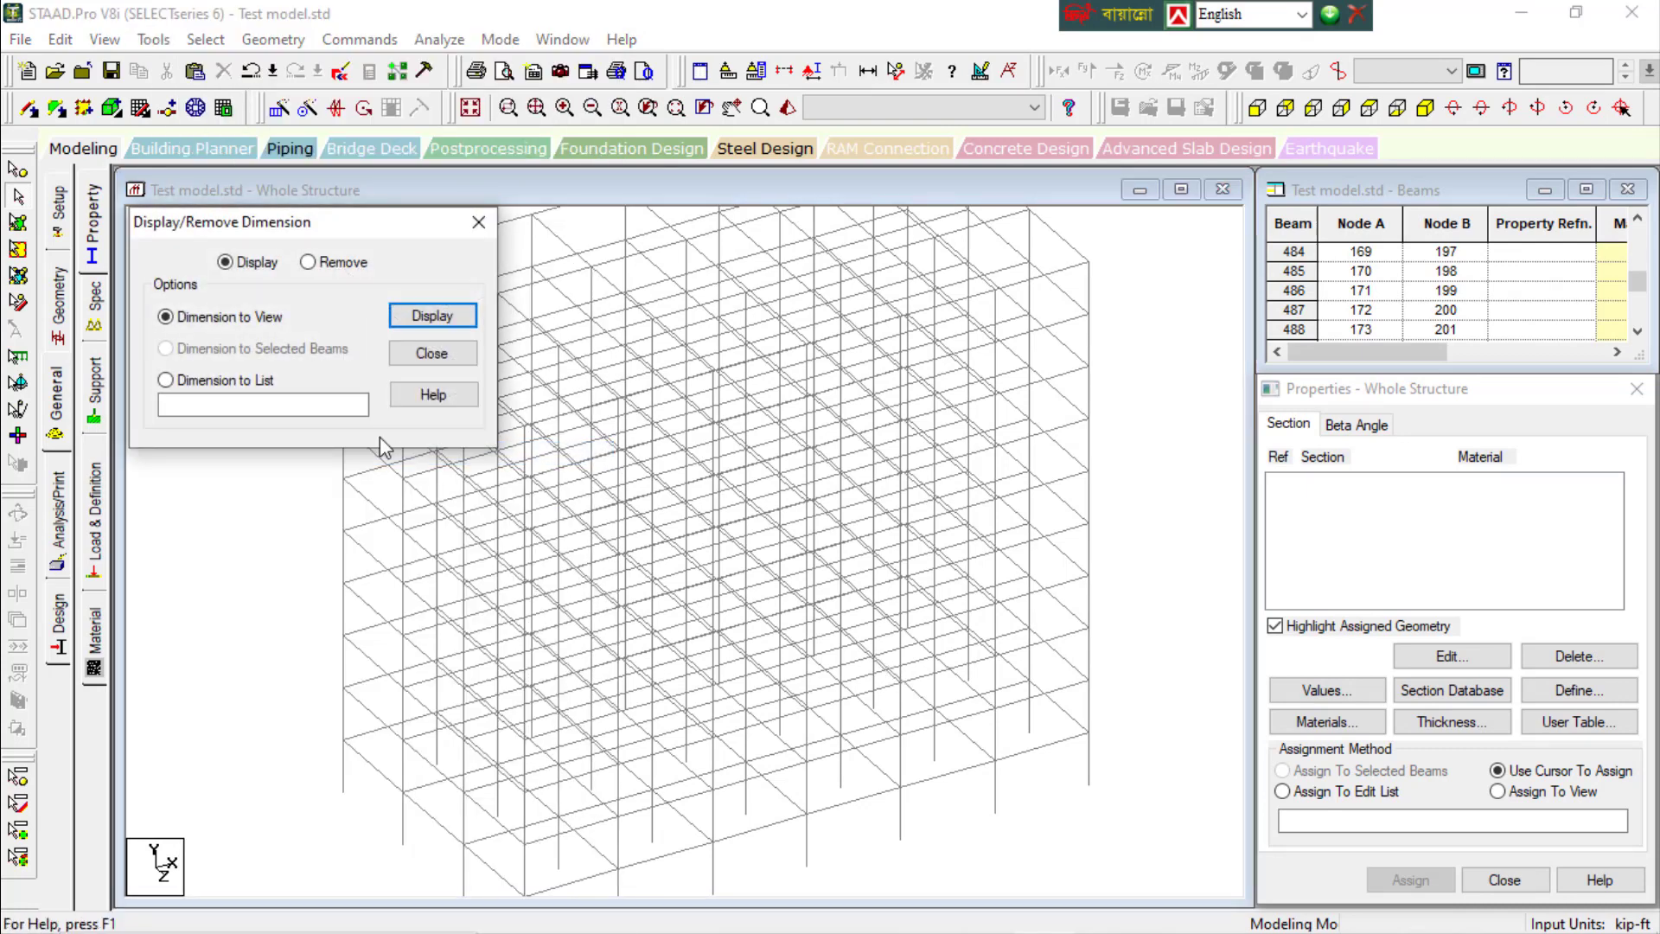
{"action": "left_click", "coordinate": [311, 403]}
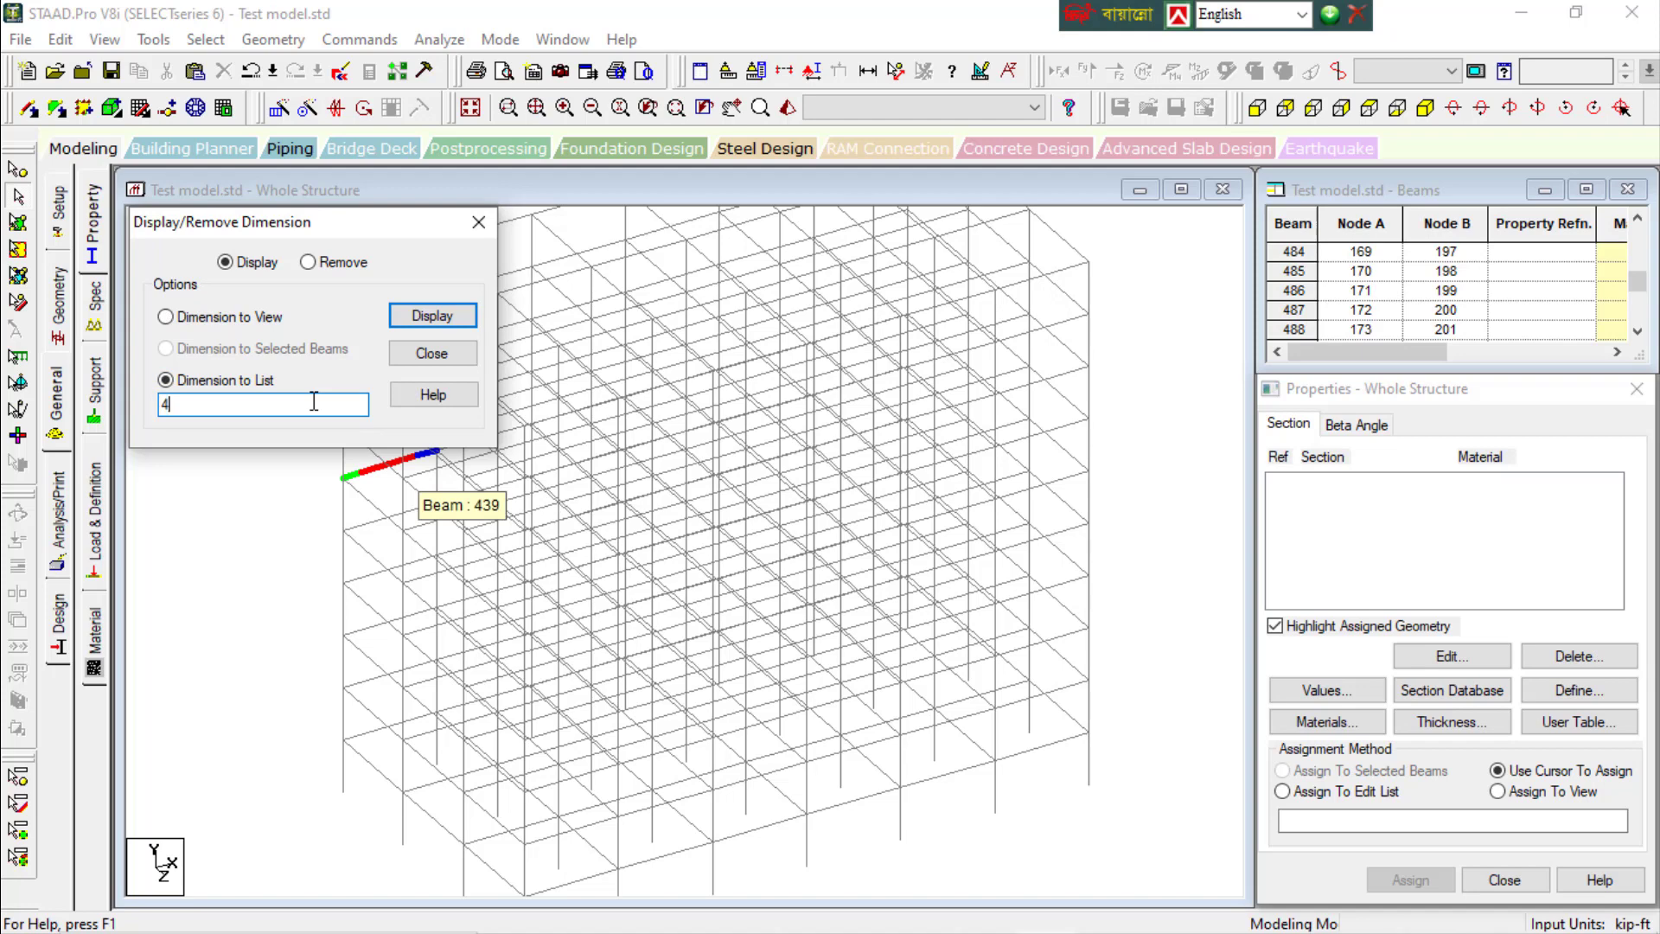
{"action": "left_click", "coordinate": [445, 320]}
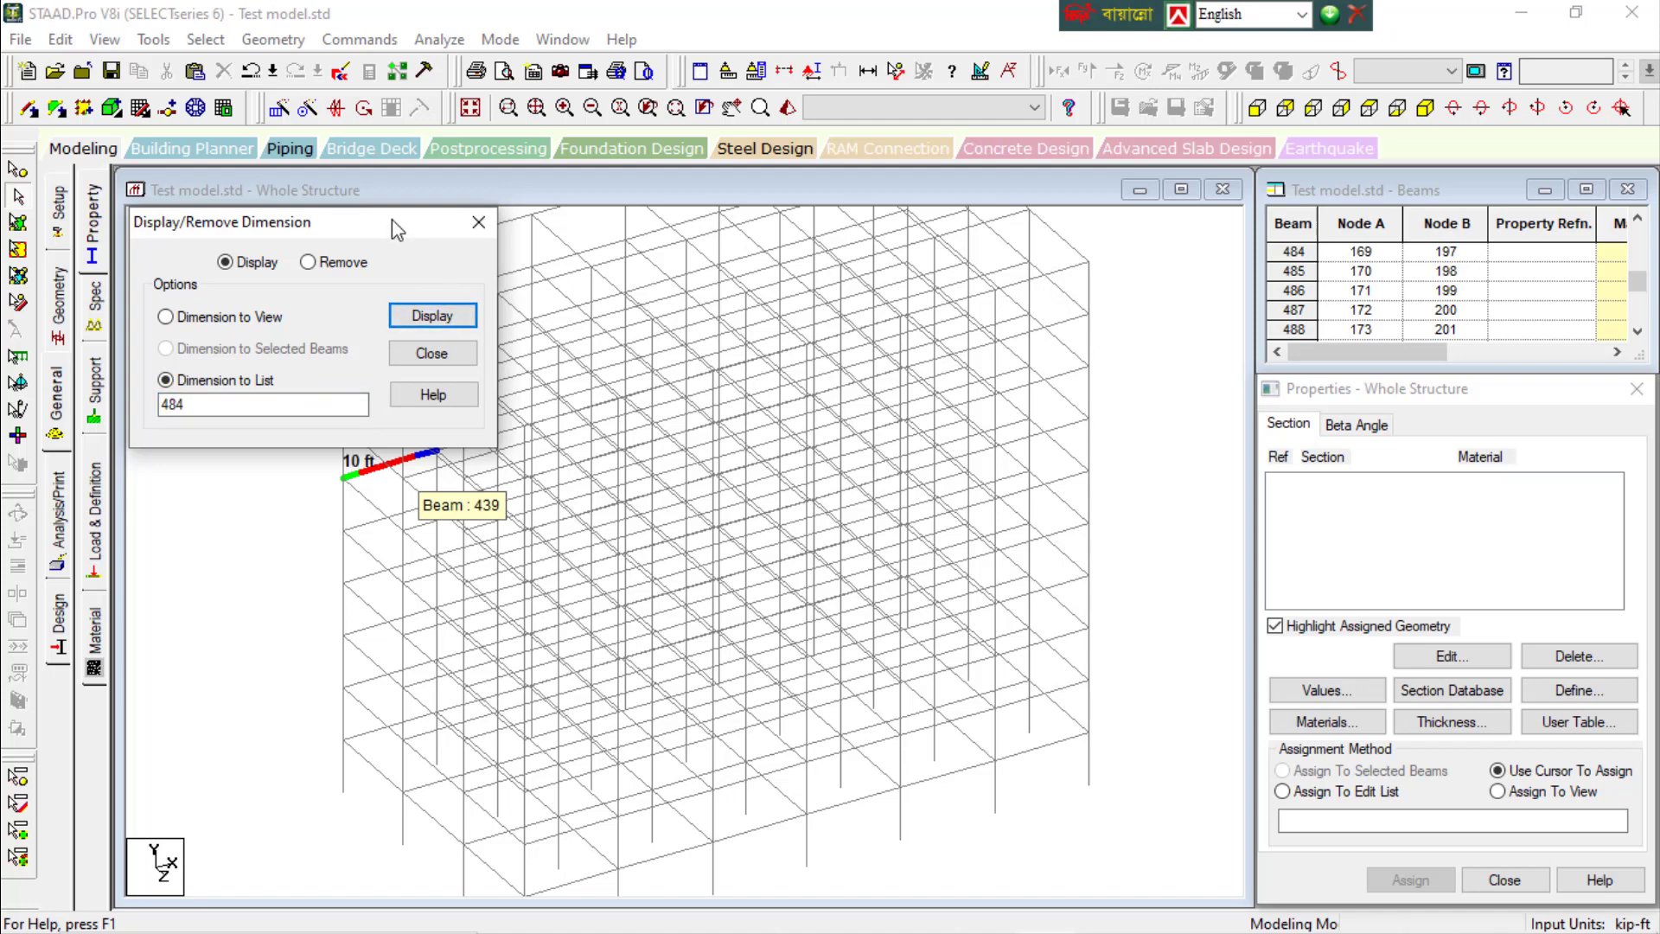
{"action": "left_click_drag", "start_coordinate": [404, 231], "coordinate": [1161, 650]}
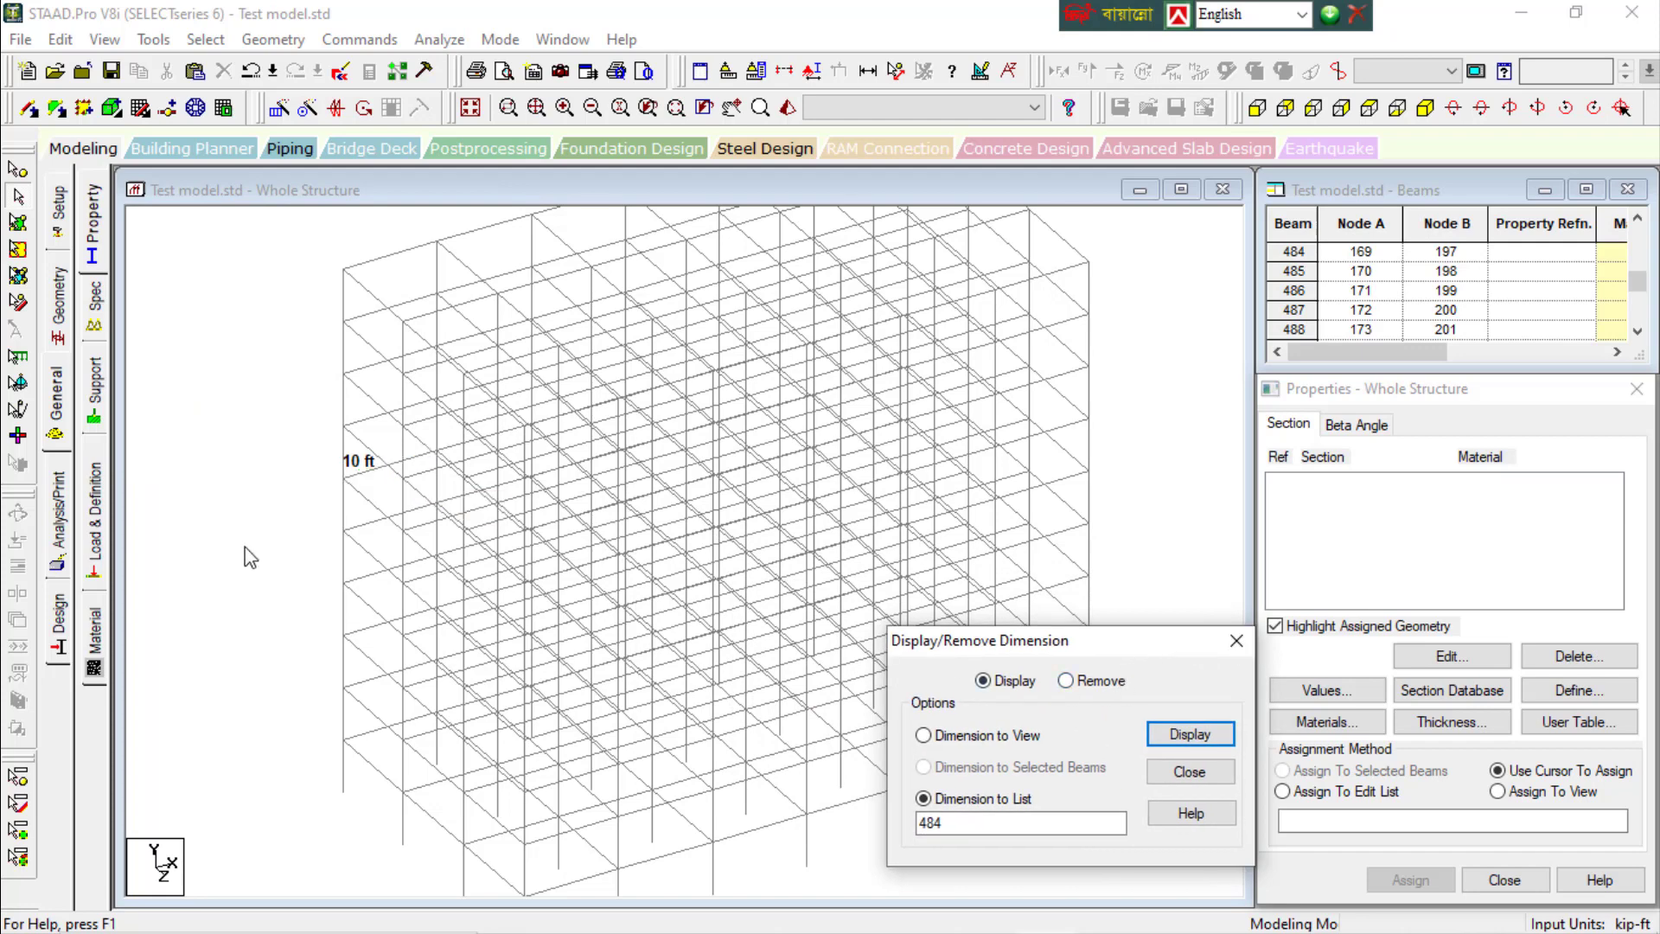
Display the dimension of beam 500 using Dimension to List
{"action": "left_click", "coordinate": [957, 819]}
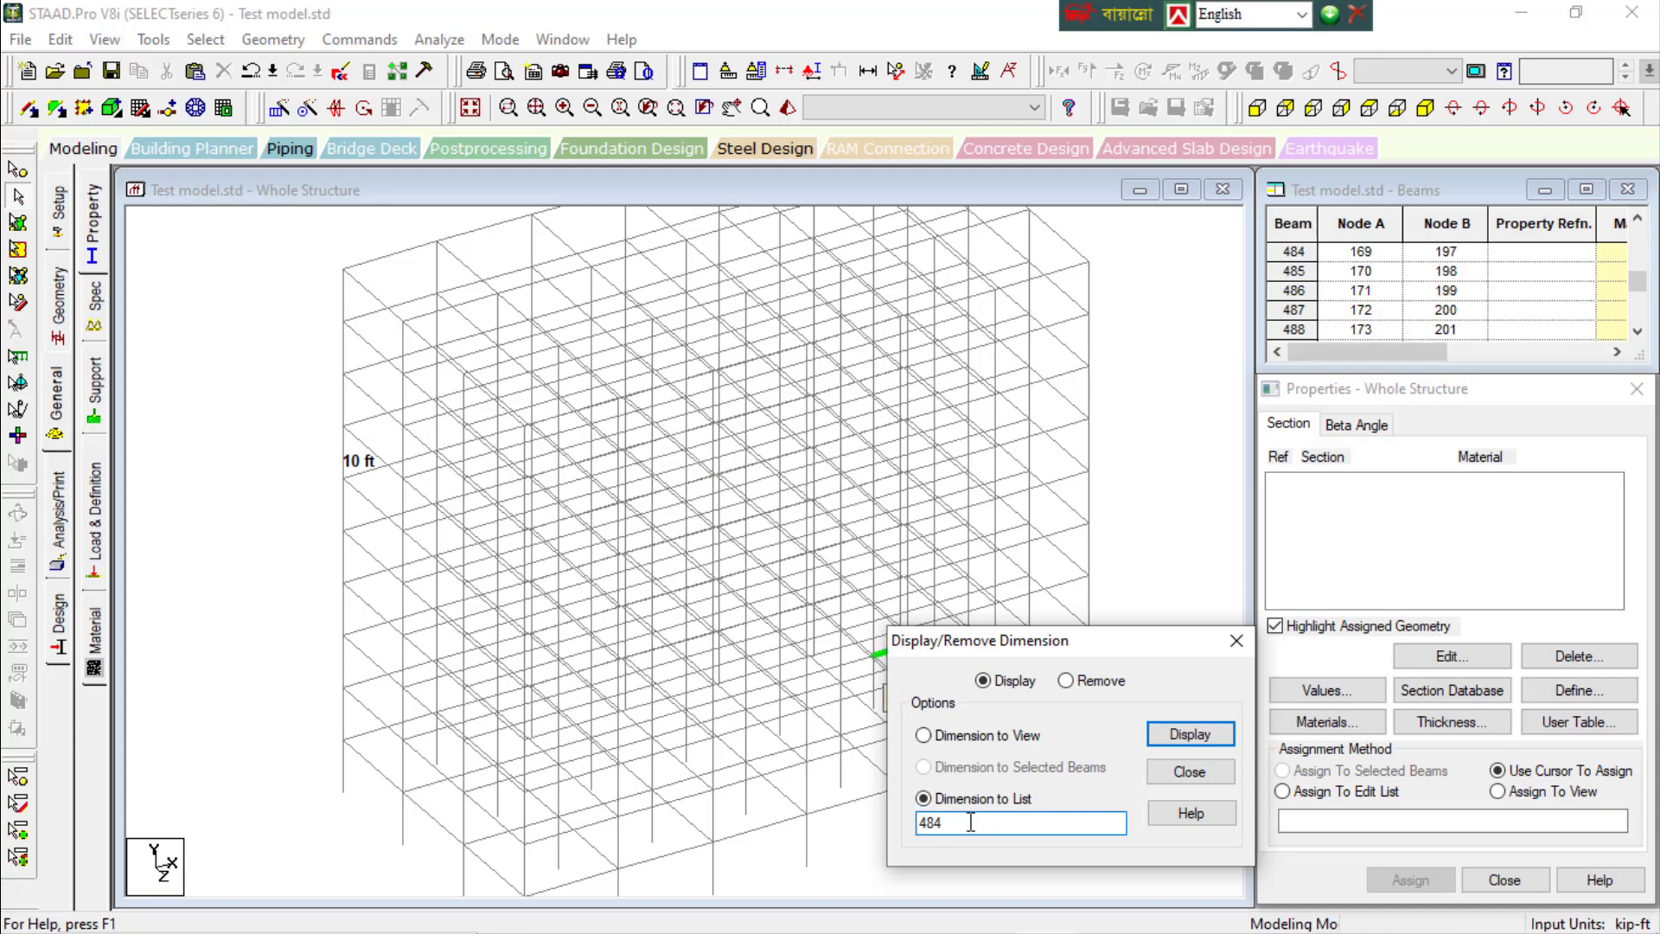
{"action": "left_click_drag", "start_coordinate": [970, 822], "coordinate": [839, 841]}
{"action": "type", "text": "500"}
{"action": "left_click", "coordinate": [1186, 733]}
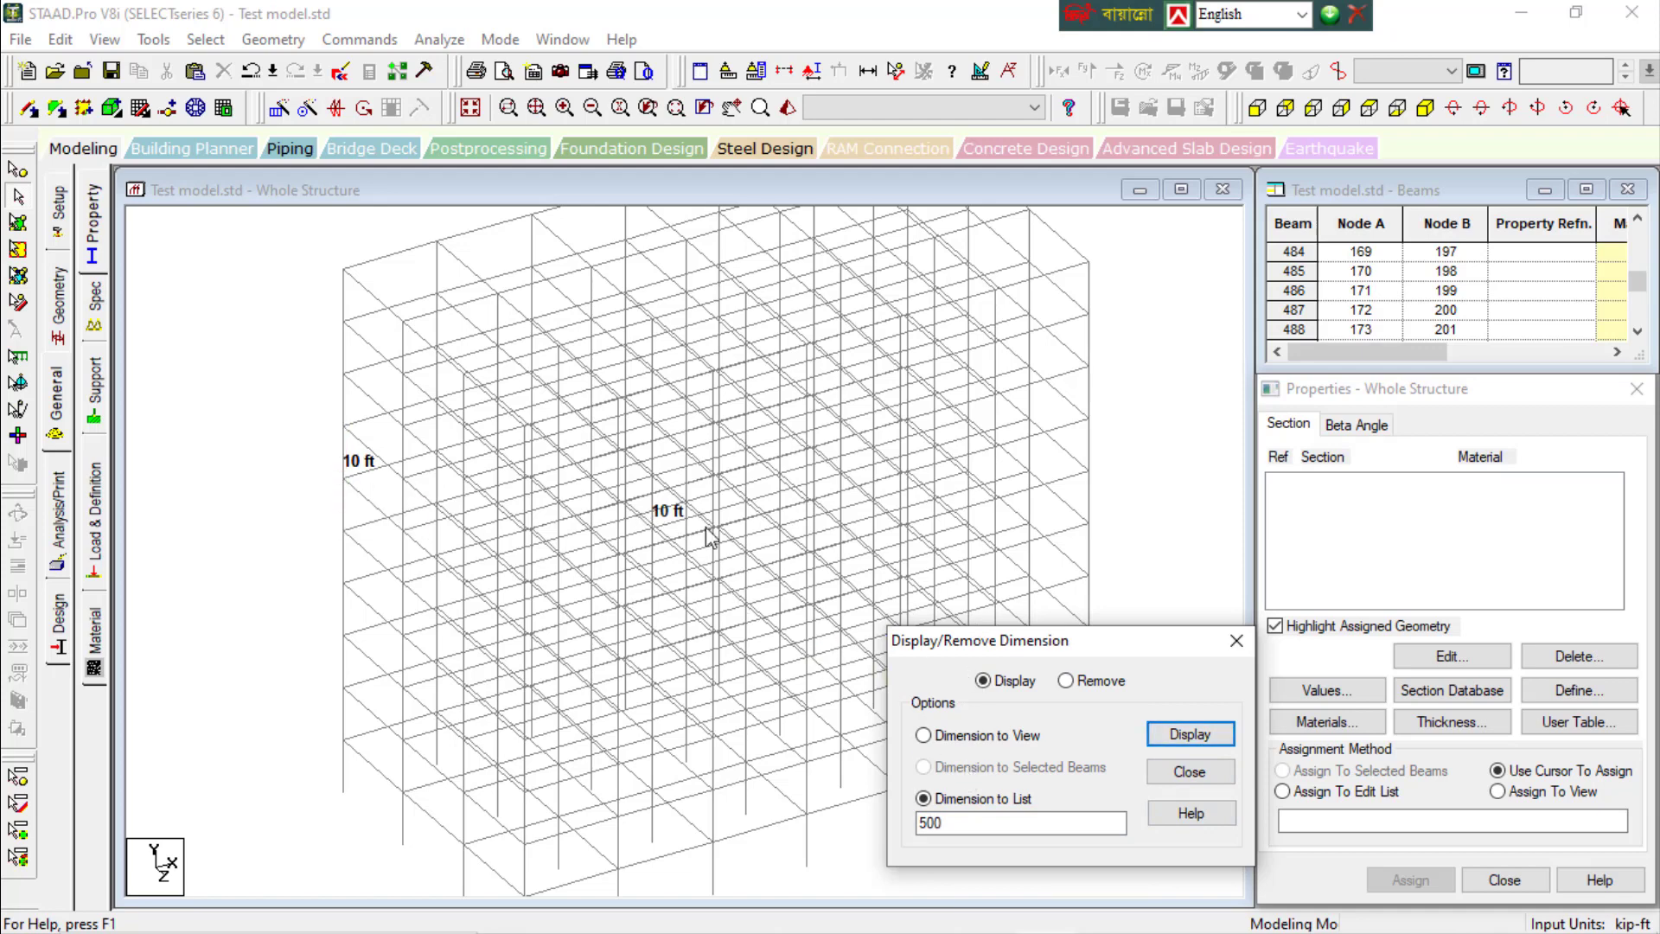
Display the dimension of beam 505 using Dimension to List
{"action": "double_click", "coordinate": [938, 822]}
{"action": "type", "text": "5"}
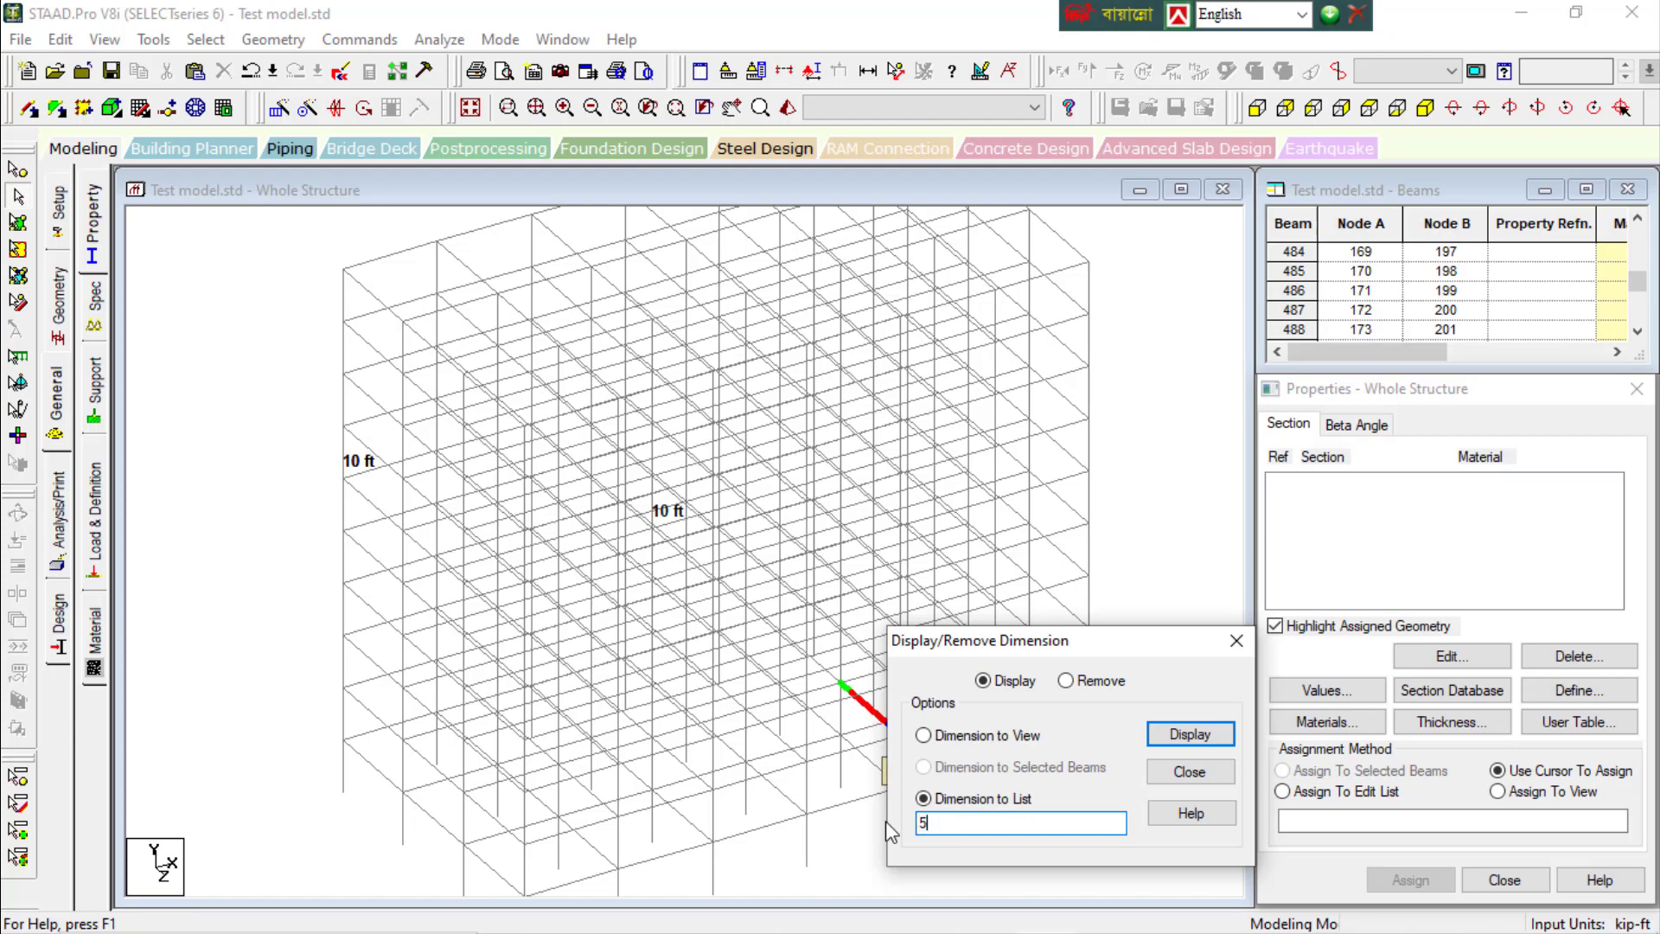
{"action": "type", "text": "05"}
{"action": "left_click", "coordinate": [1214, 740]}
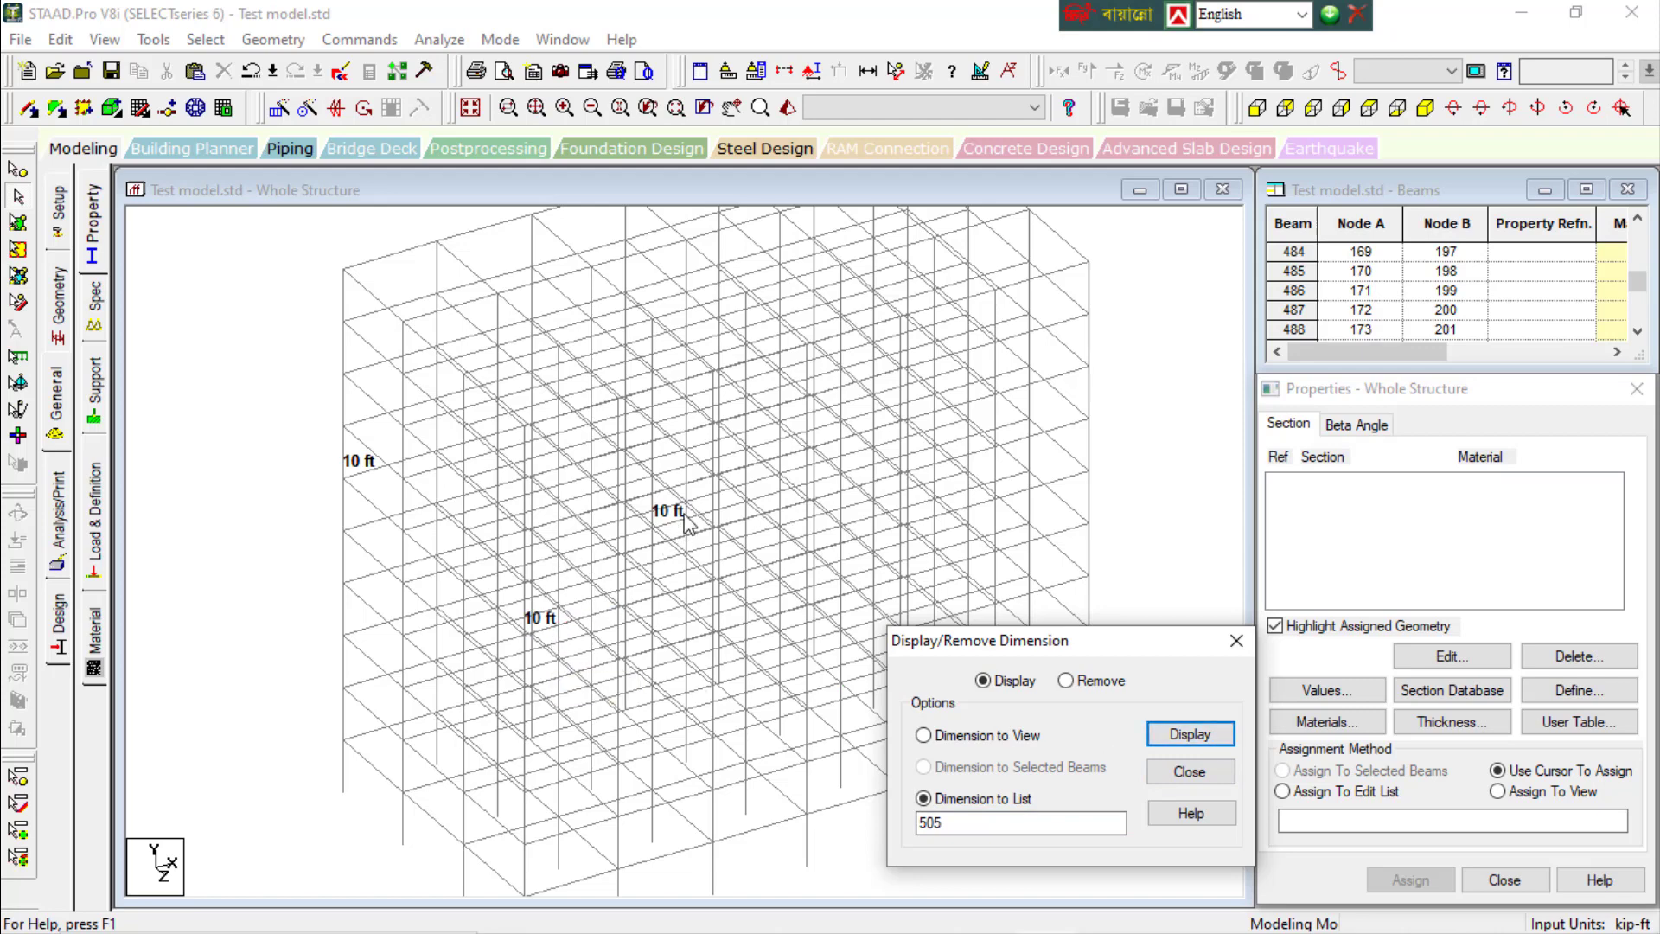
{"action": "scroll", "coordinate": [735, 551], "scroll_direction": "up", "scroll_amount": 3}
{"action": "scroll", "coordinate": [709, 555], "scroll_direction": "down", "scroll_amount": 4}
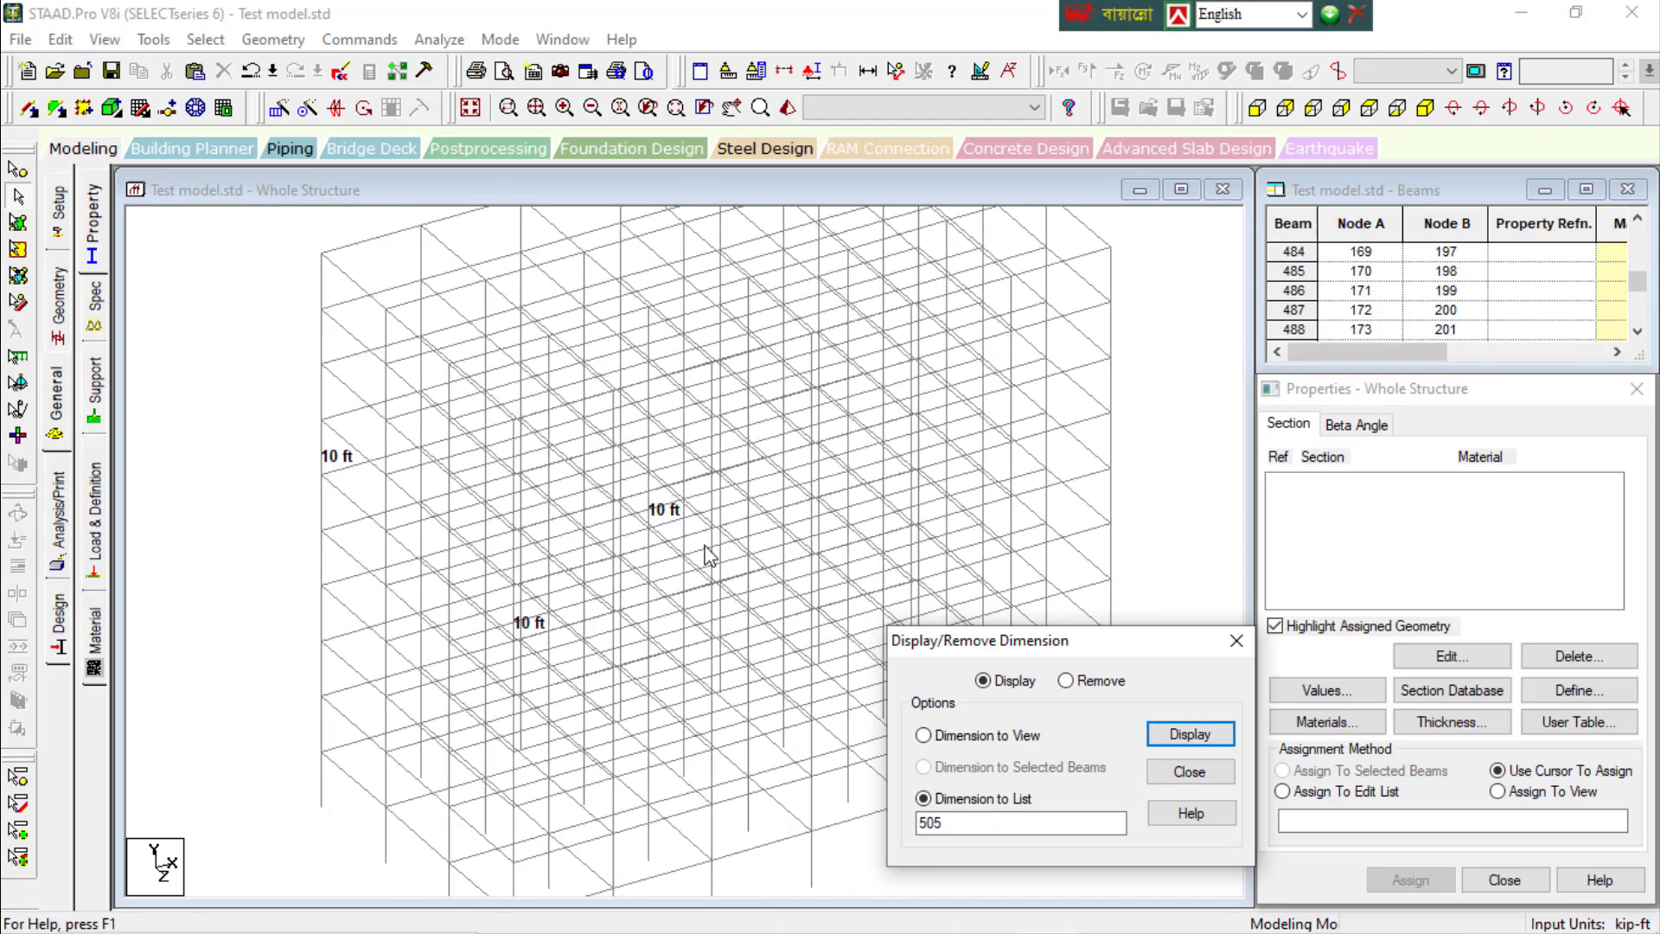
Remove the displayed dimension of beam 505 using Dimension to List
{"action": "left_click", "coordinate": [1091, 688]}
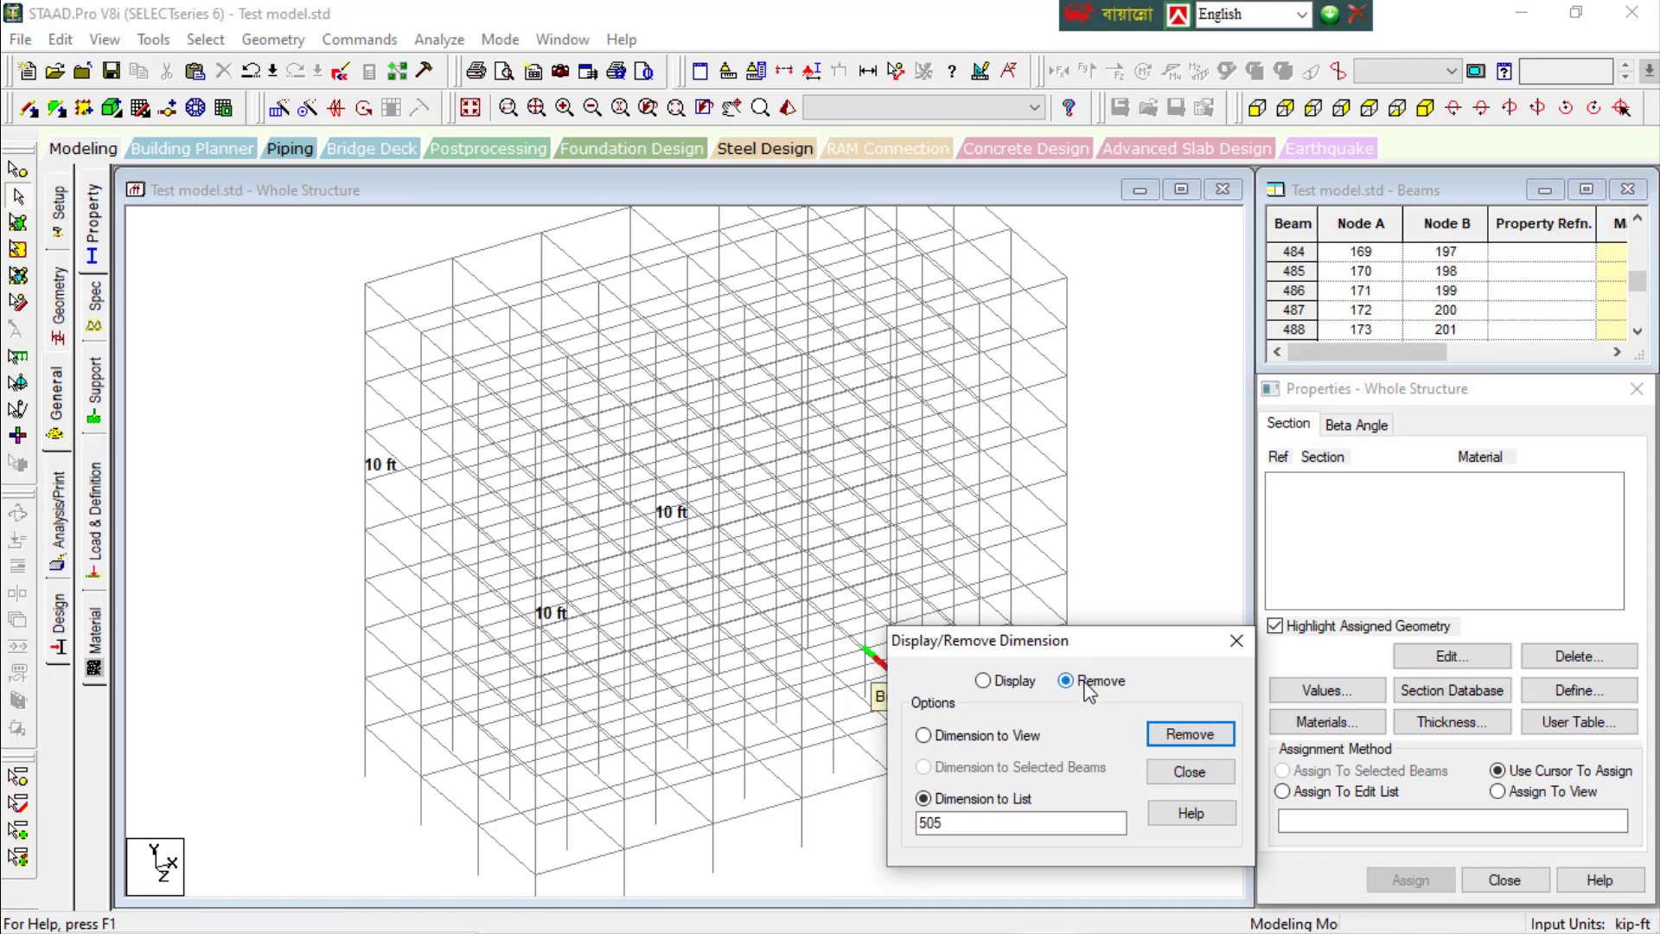
{"action": "left_click", "coordinate": [1183, 744]}
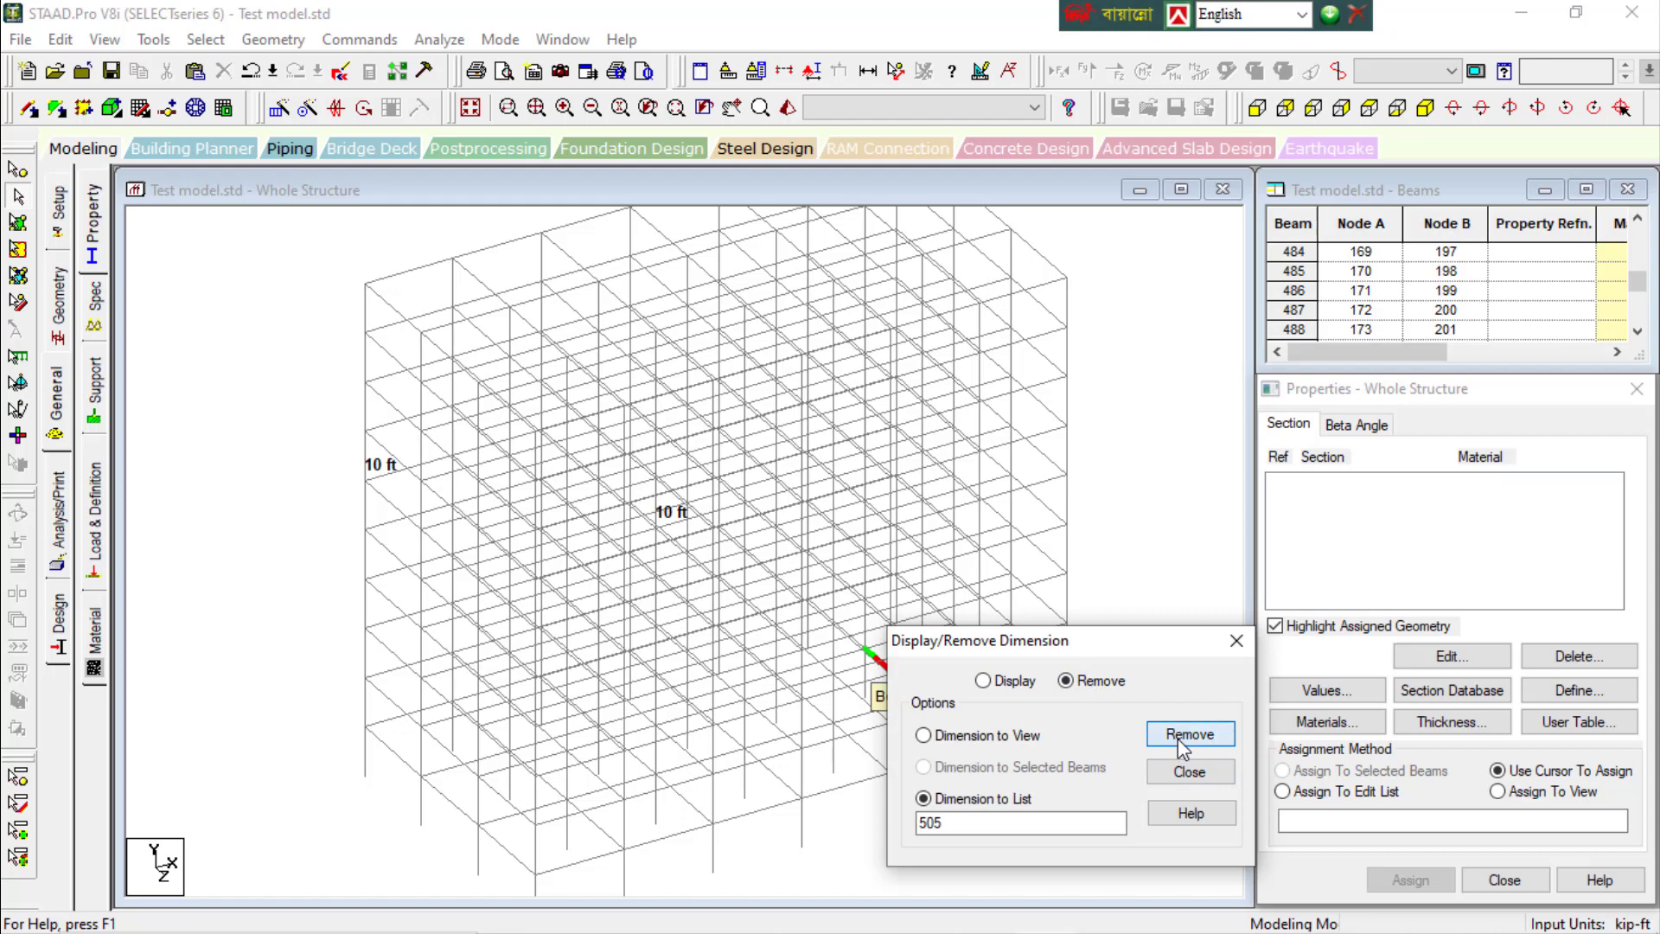
Remove the displayed dimension of beam 500 using Dimension to List and close the dimension dialog
{"action": "left_click", "coordinate": [986, 828]}
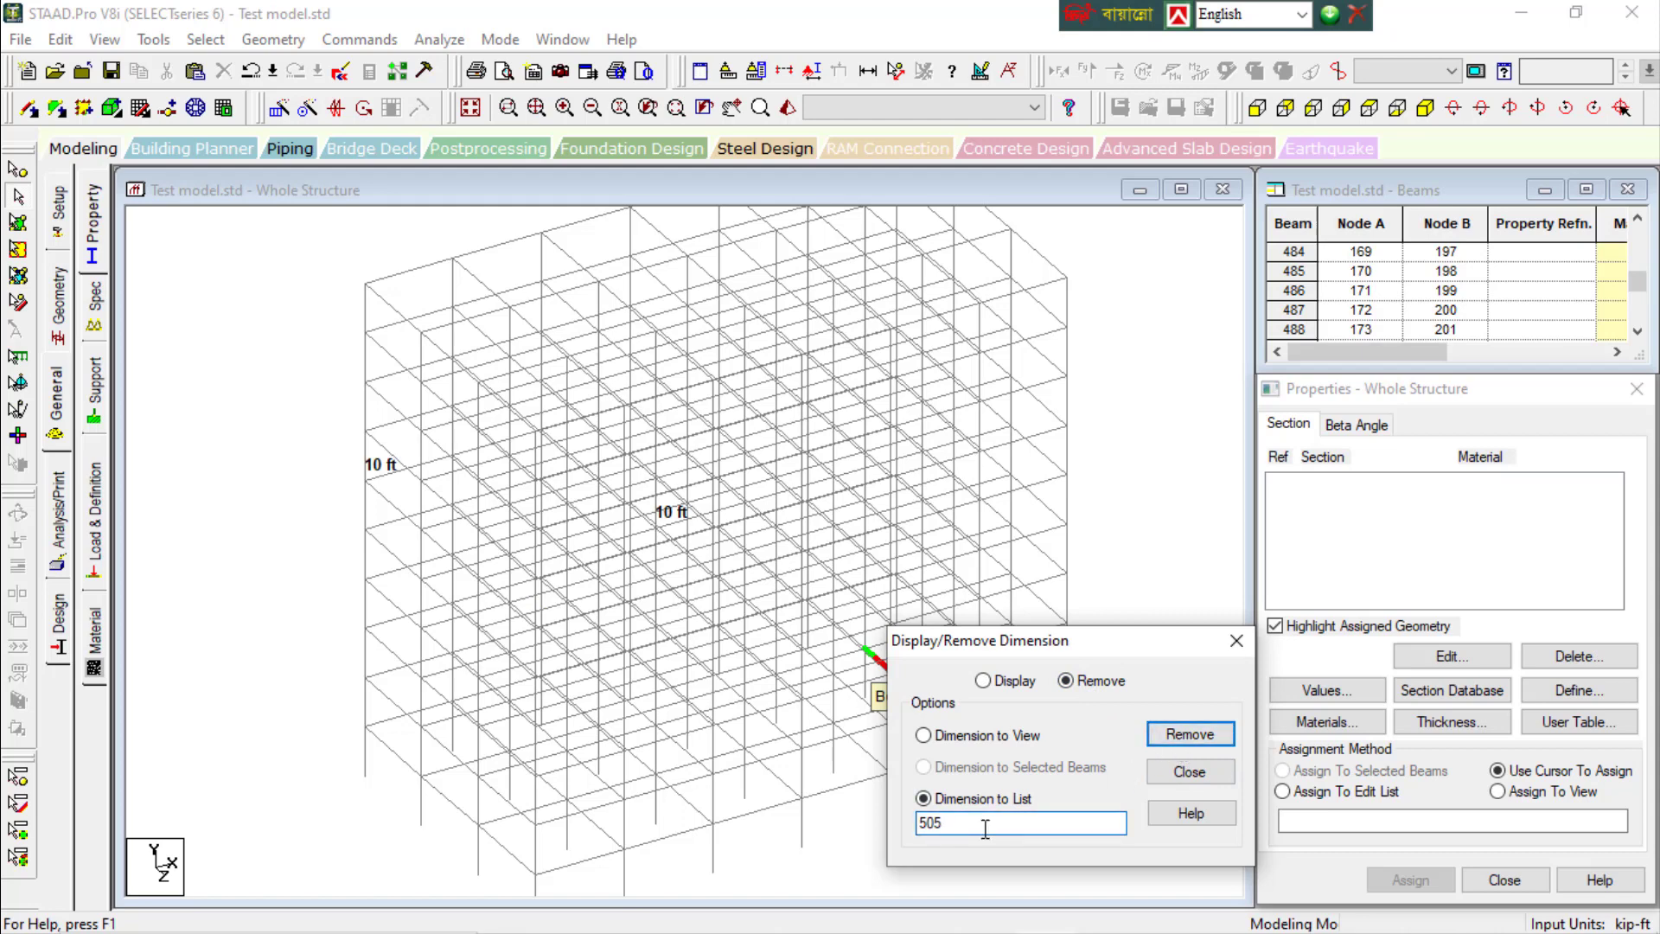
{"action": "left_click_drag", "start_coordinate": [986, 827], "coordinate": [899, 828]}
{"action": "type", "text": "5"}
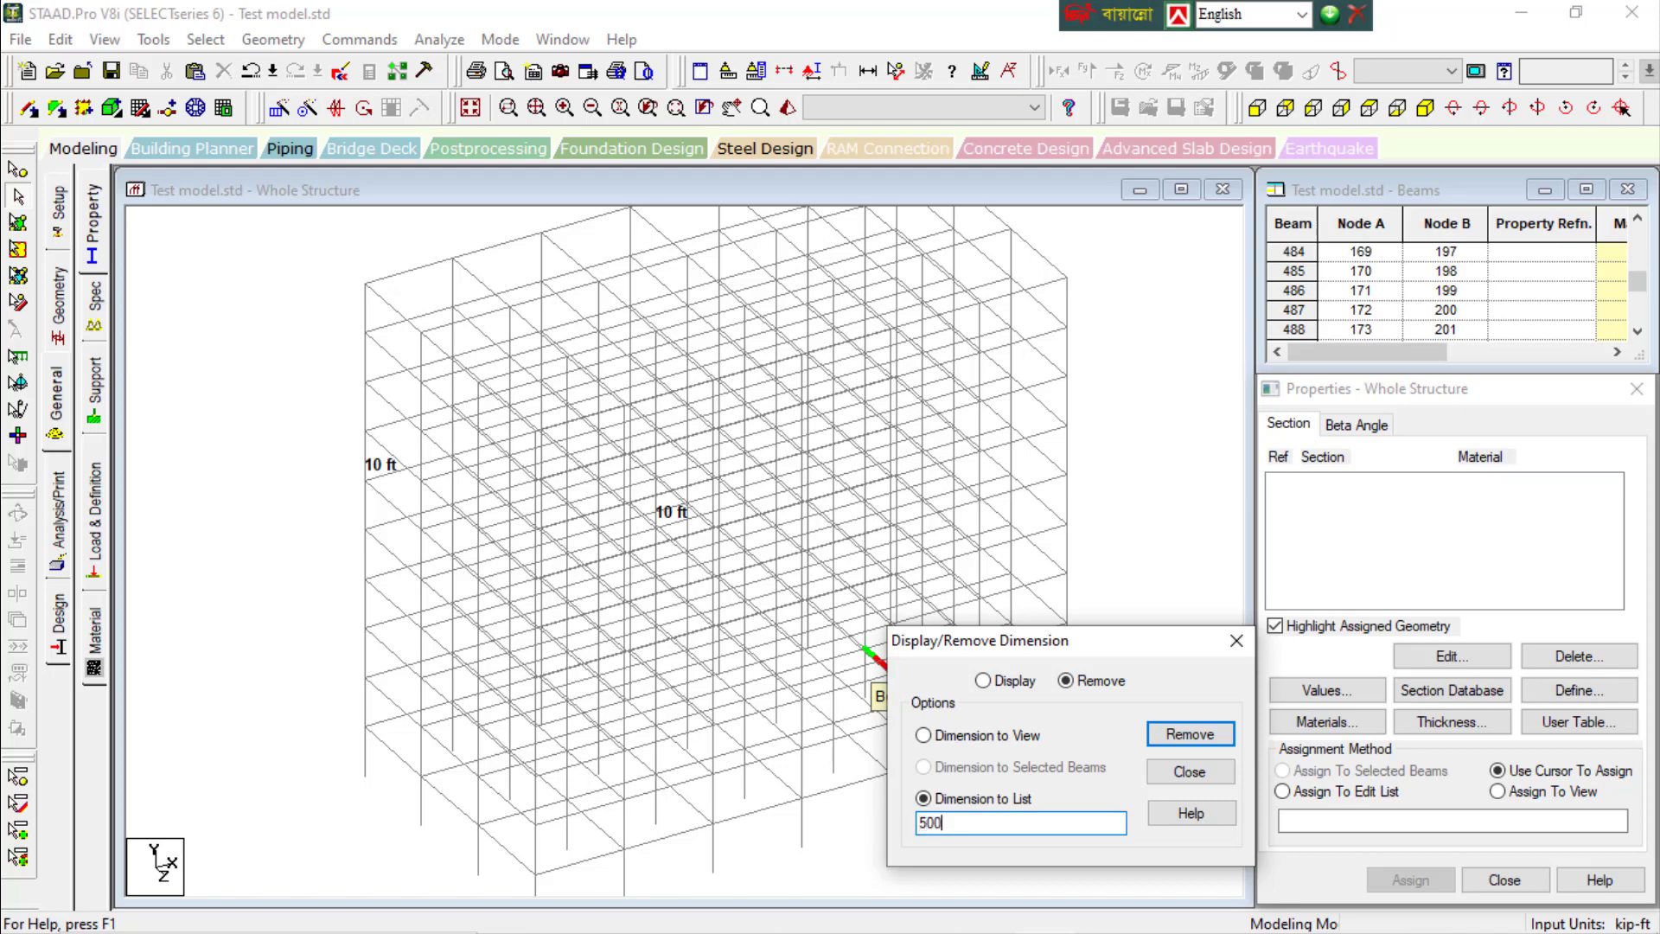
{"action": "left_click", "coordinate": [1173, 737]}
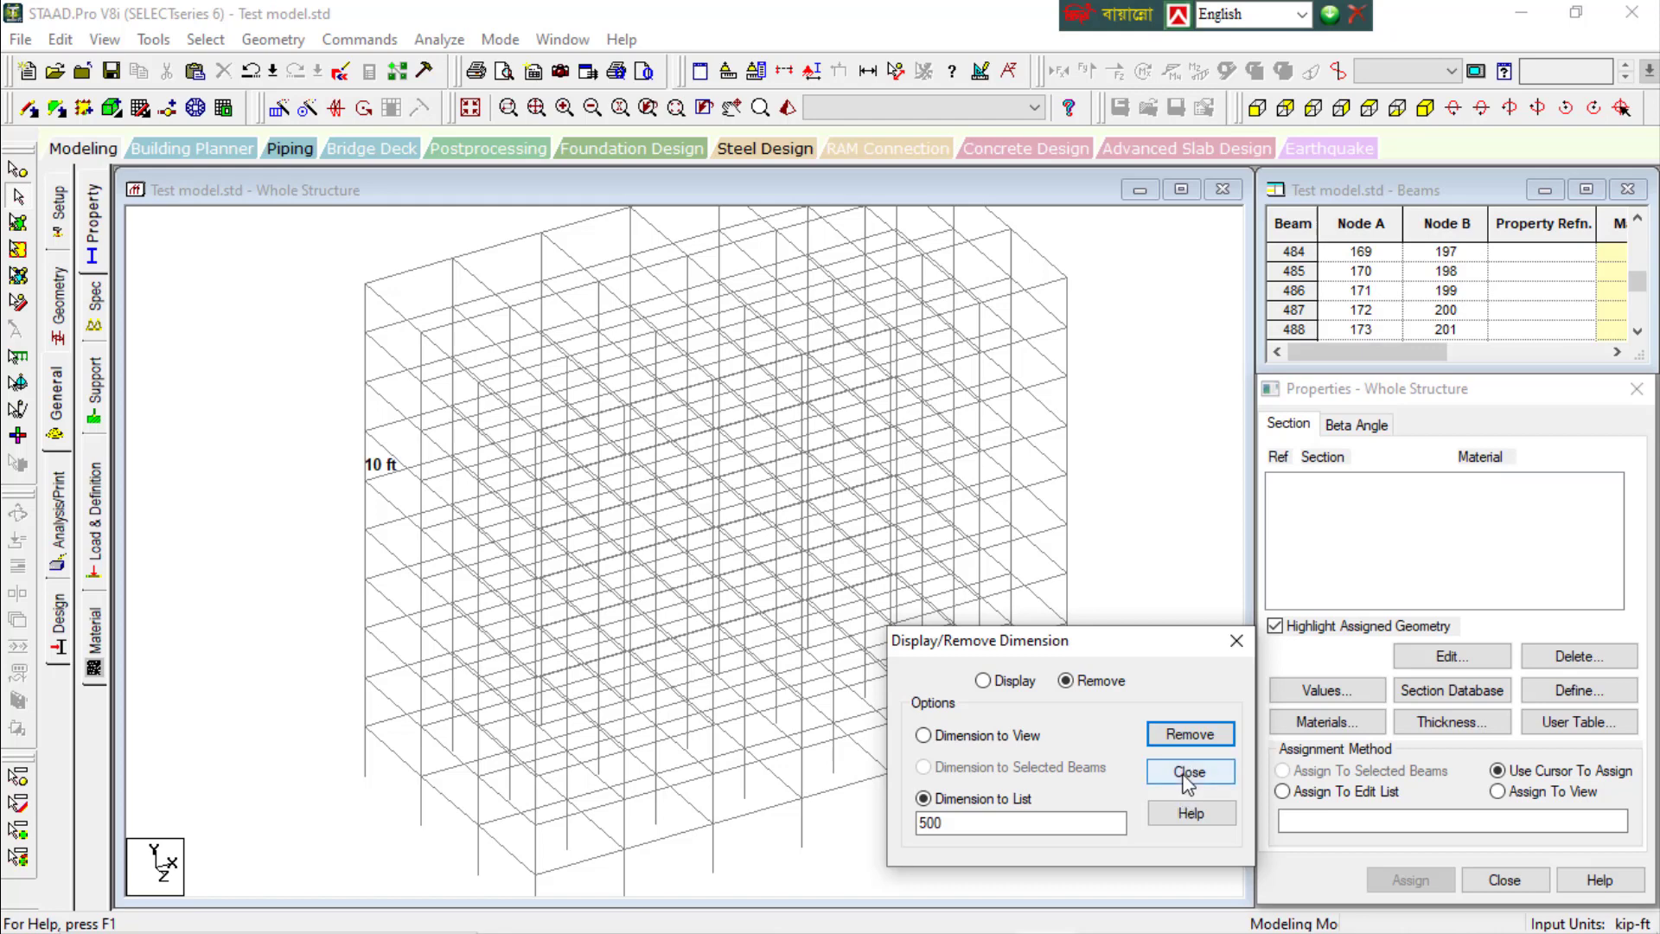
{"action": "left_click", "coordinate": [1189, 772]}
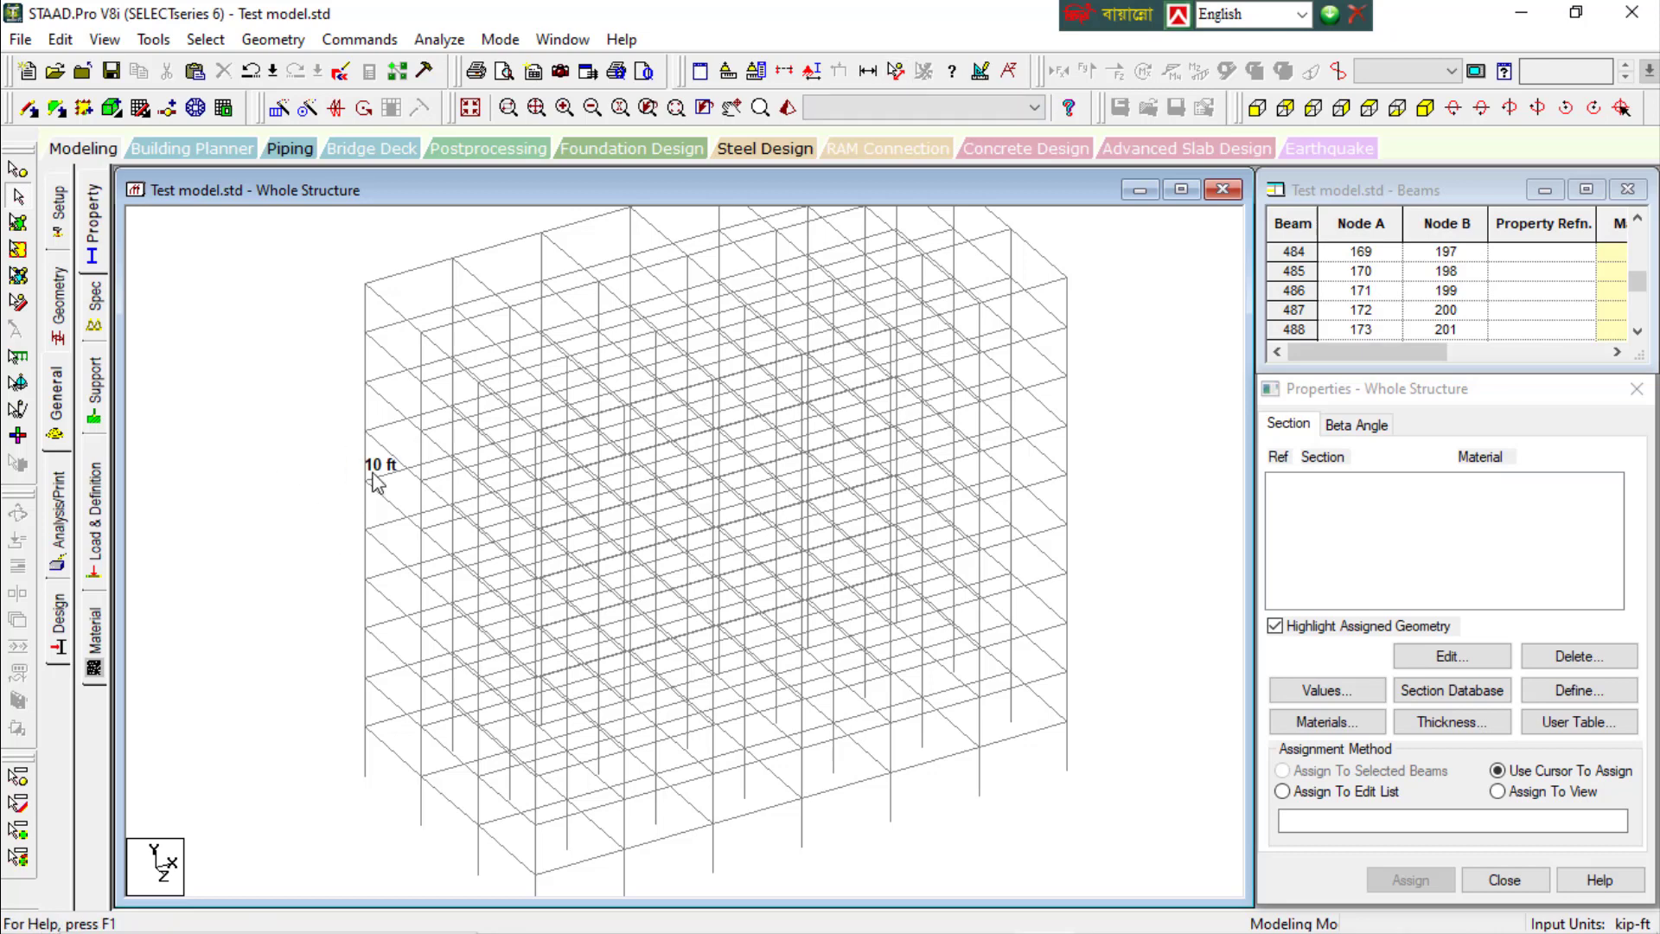
Remove the dimension of column beam 484 on the frame's outer edge using Dimension to Selected Beams, and close the dialog
{"action": "left_click", "coordinate": [169, 45]}
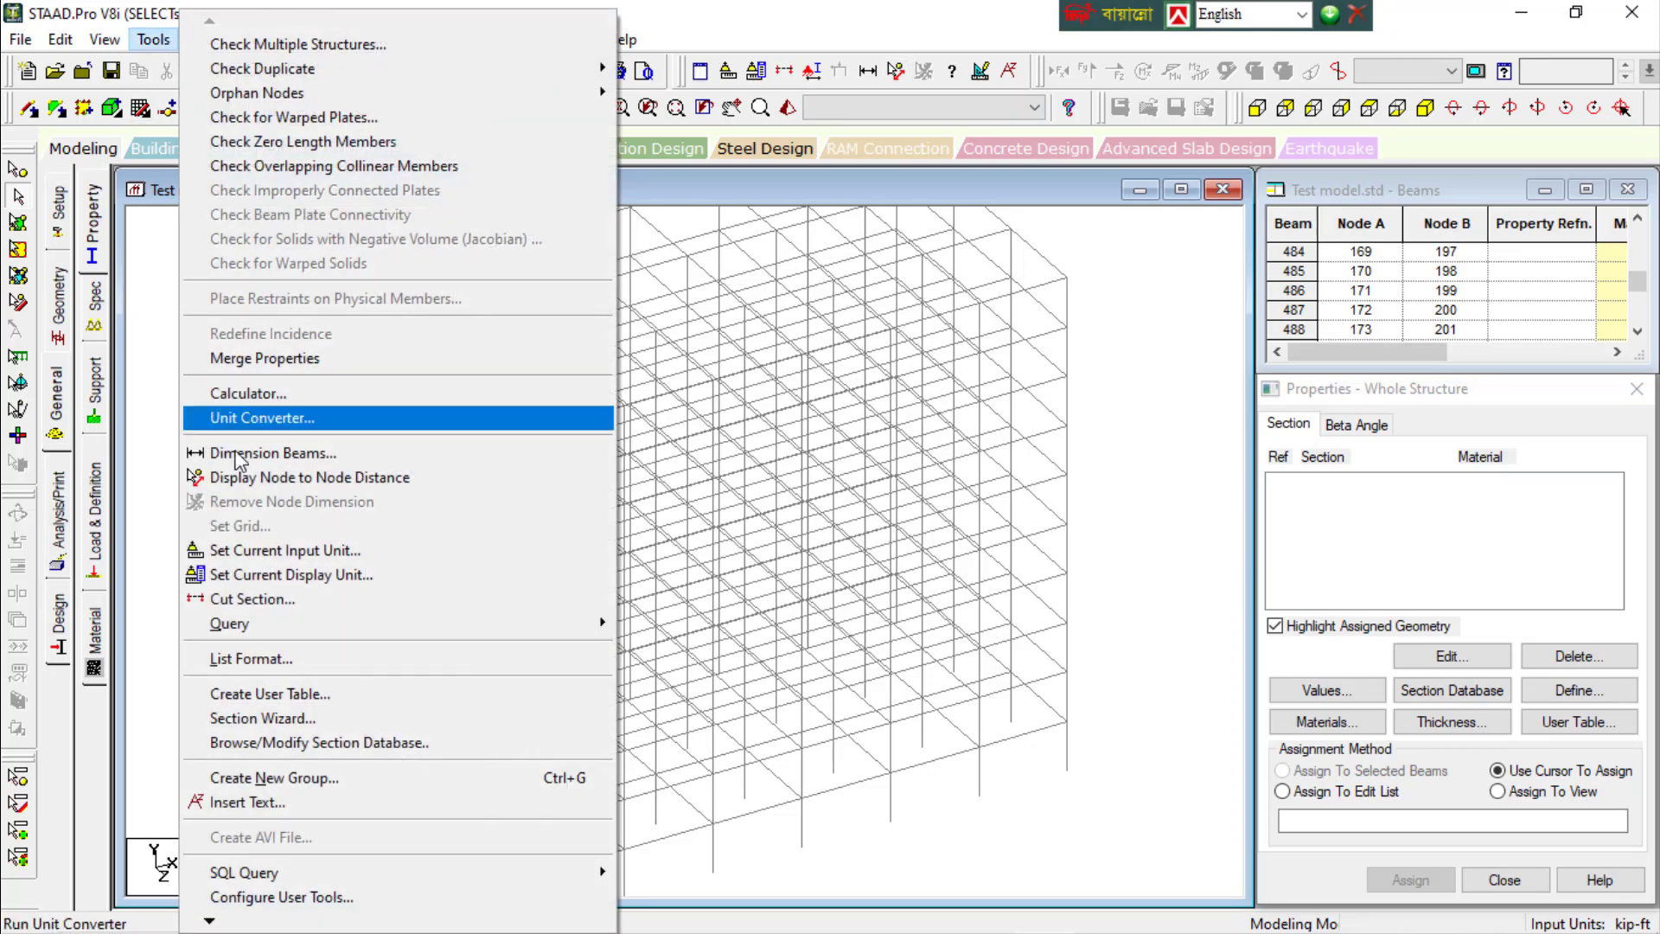
{"action": "left_click", "coordinate": [312, 458]}
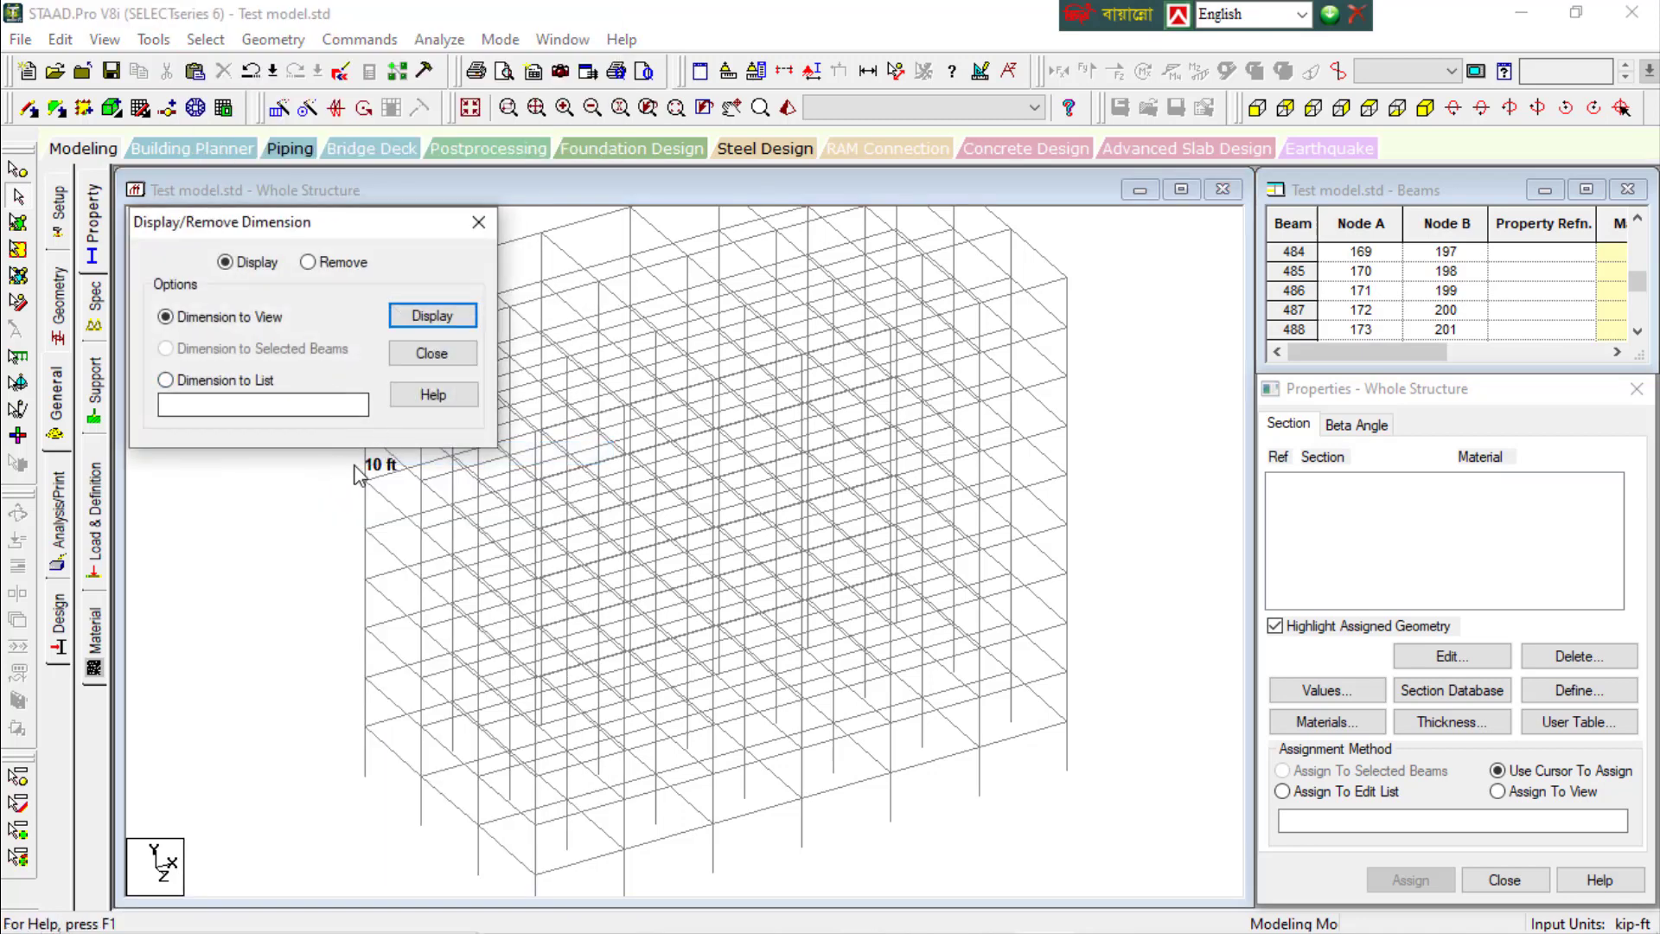
{"action": "left_click", "coordinate": [365, 467]}
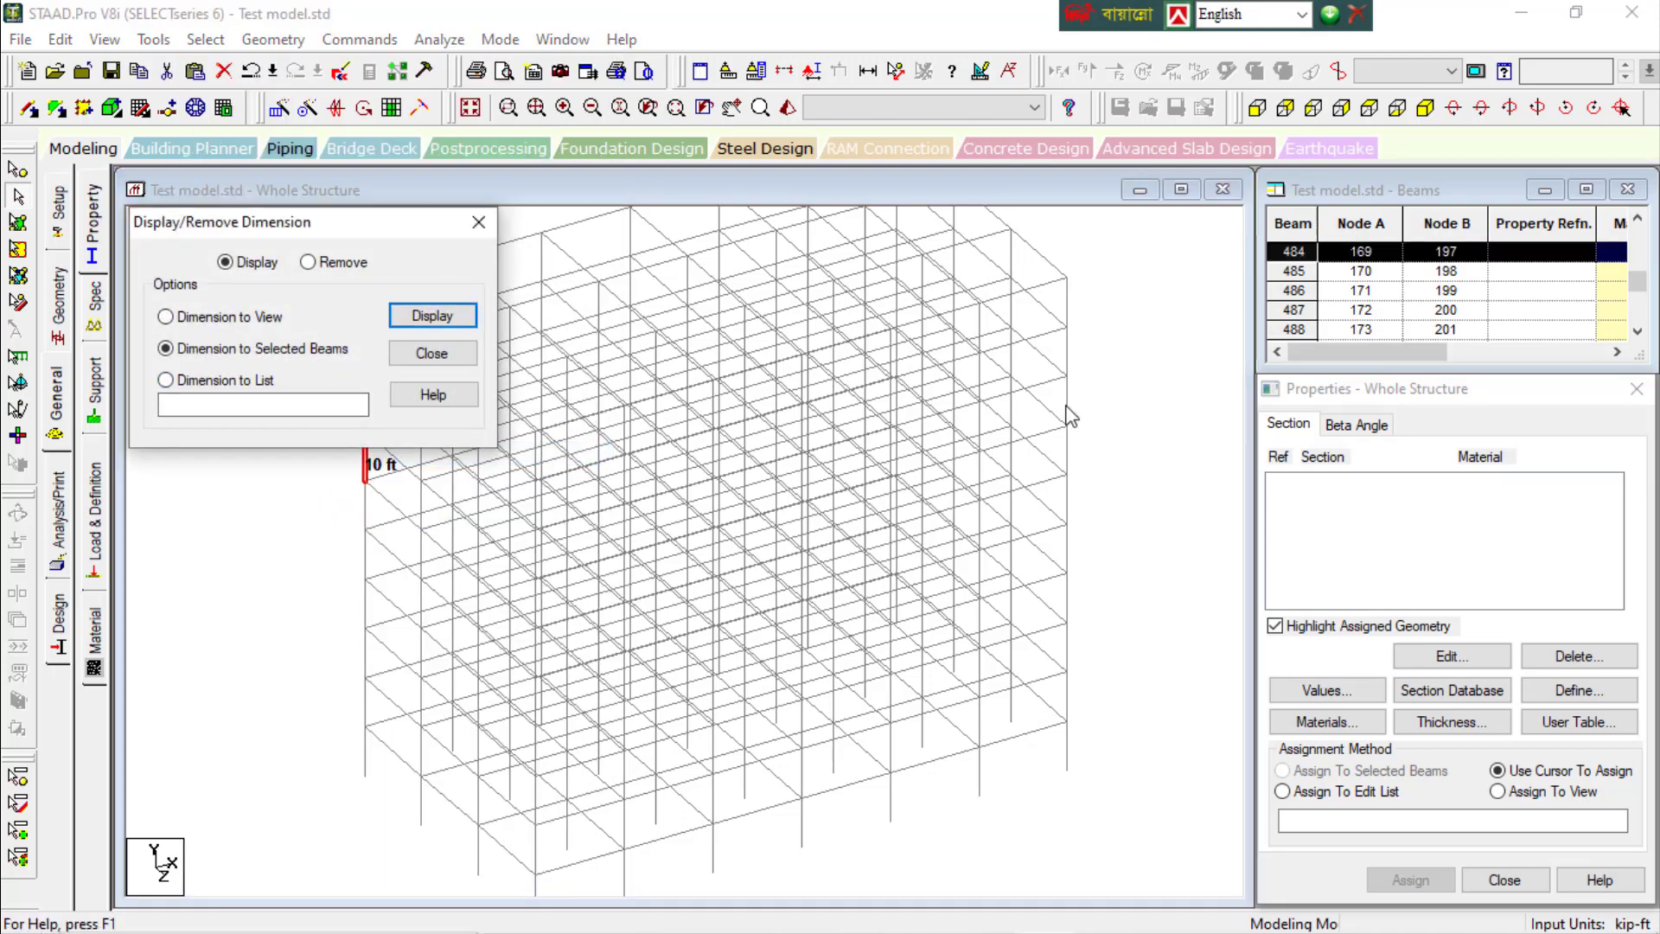
{"action": "left_click", "coordinate": [309, 262]}
{"action": "left_click", "coordinate": [432, 320]}
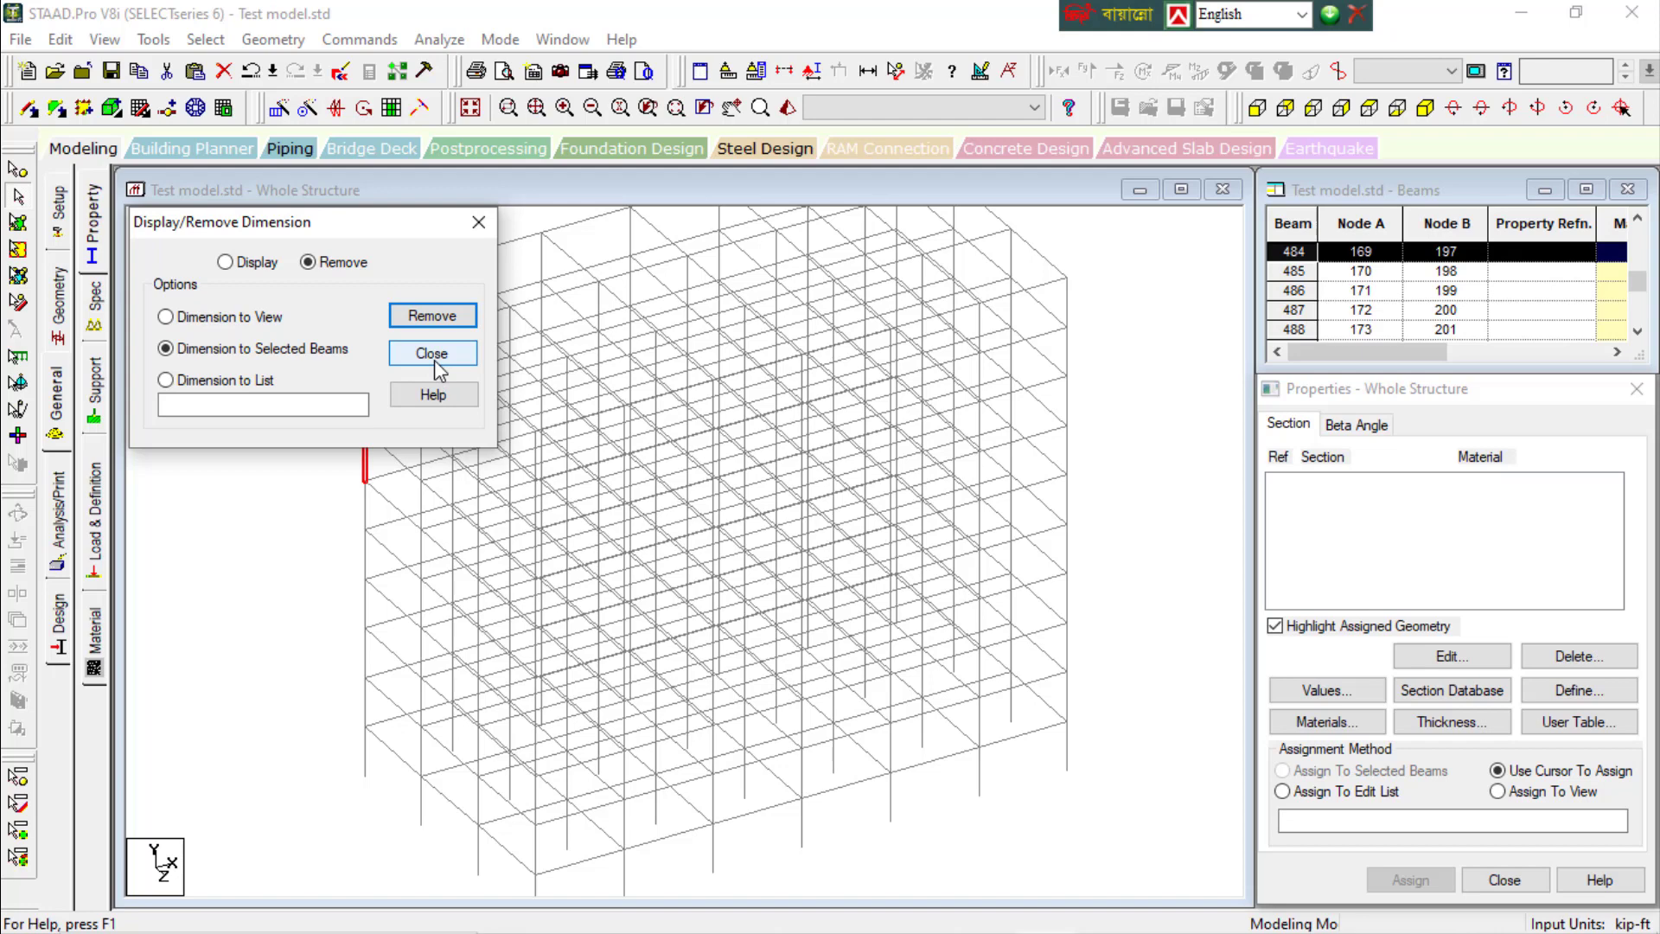
{"action": "left_click", "coordinate": [432, 354]}
Switch to the Word notes, add the bullet "Dimension Beams" below "Unit Converter", and save the document
{"action": "left_click", "coordinate": [154, 39]}
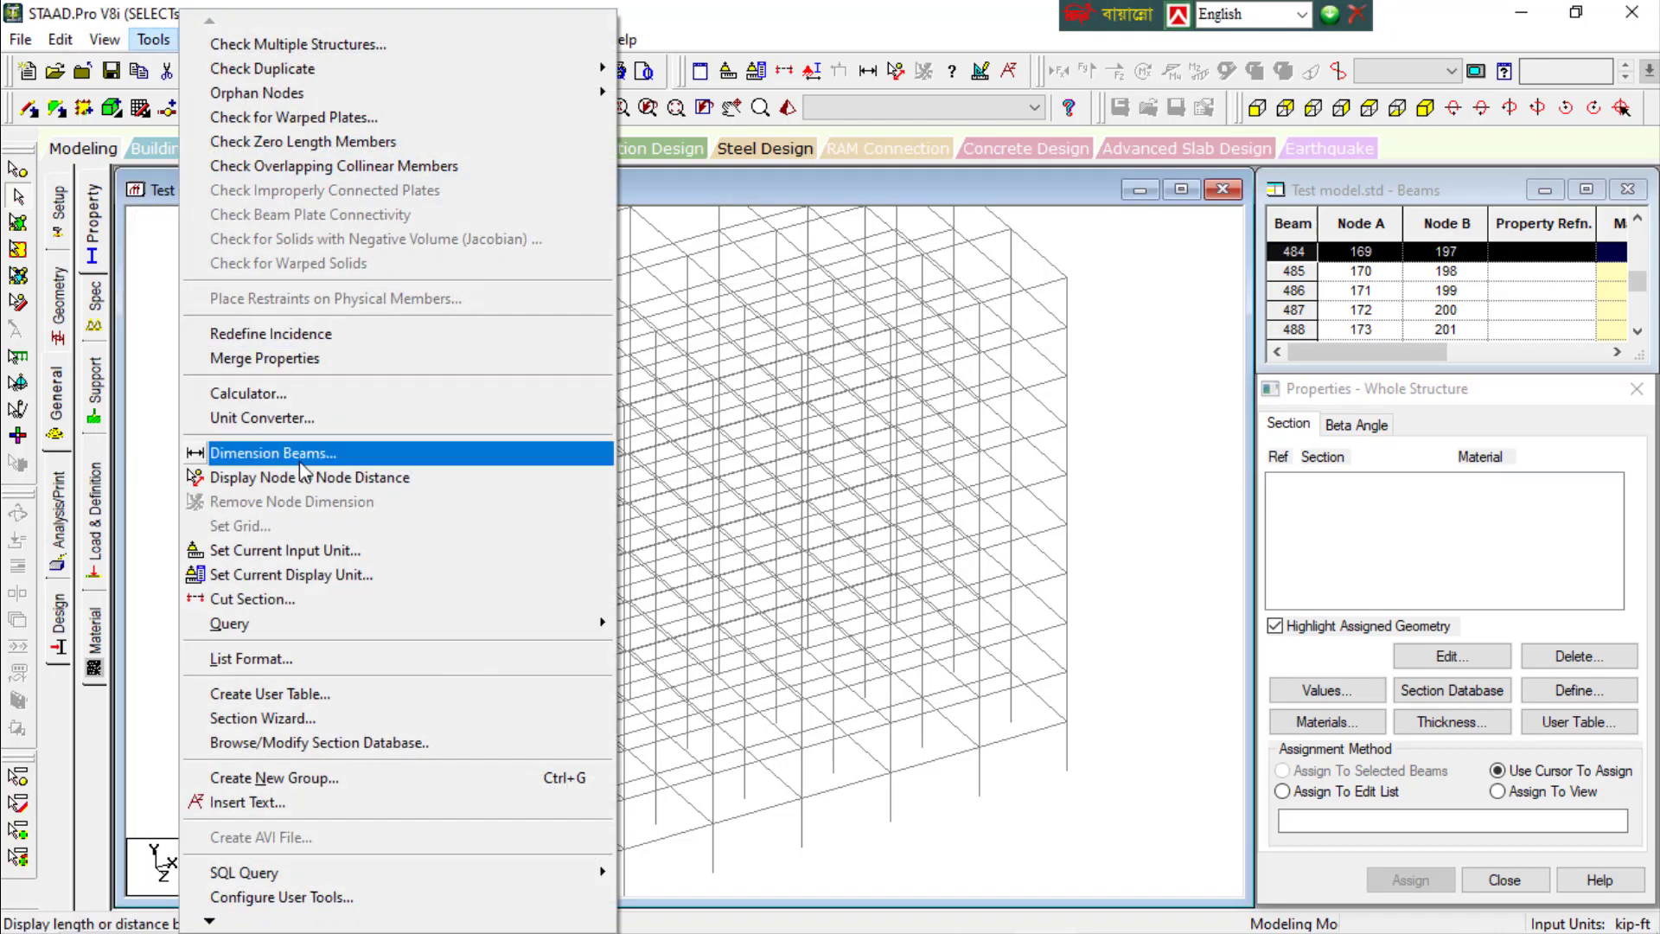
{"action": "mouse_move", "coordinate": [916, 924]}
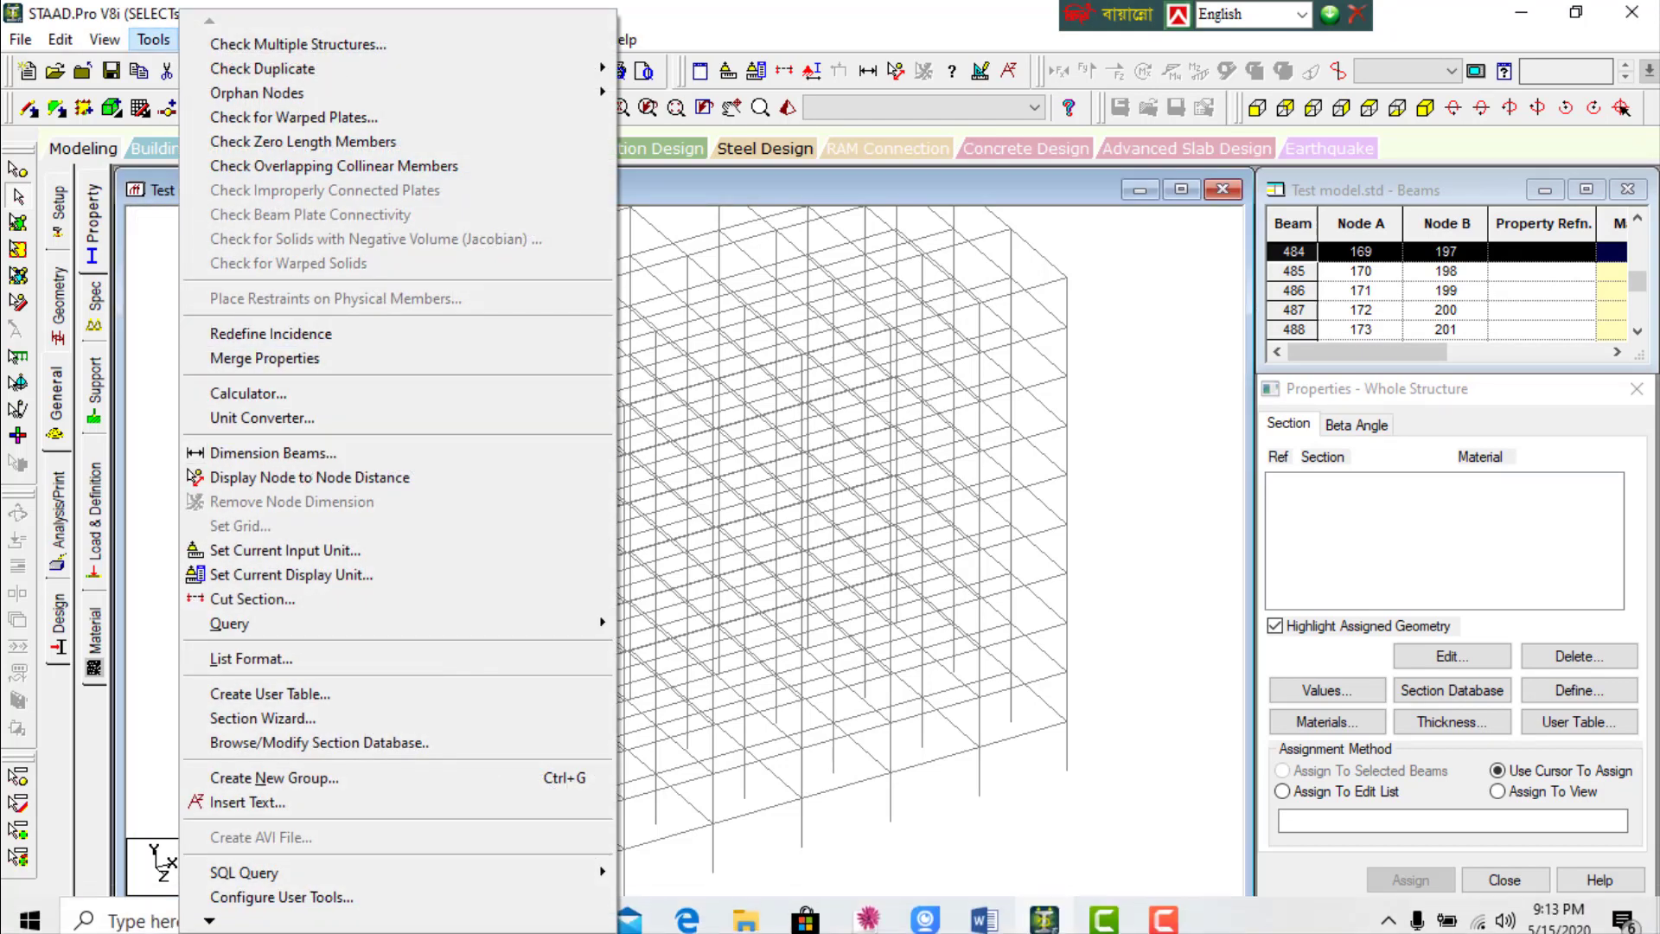
{"action": "left_click", "coordinate": [983, 917]}
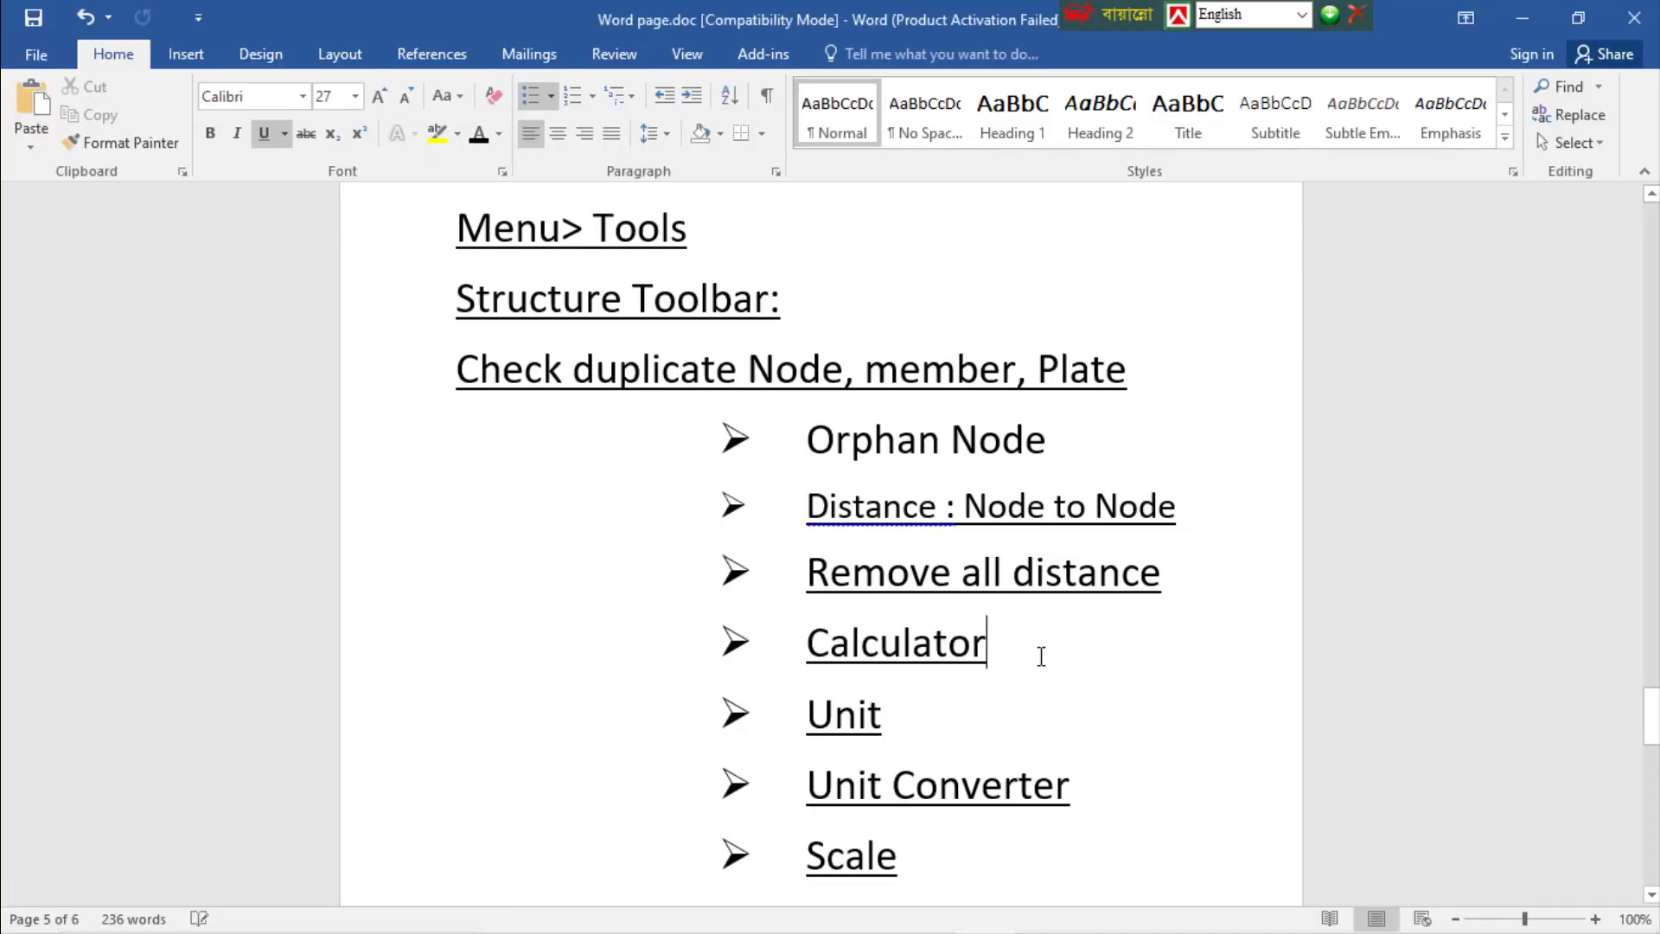
{"action": "left_click", "coordinate": [1112, 770]}
{"action": "key", "text": "Return"}
{"action": "type", "text": "Dim"}
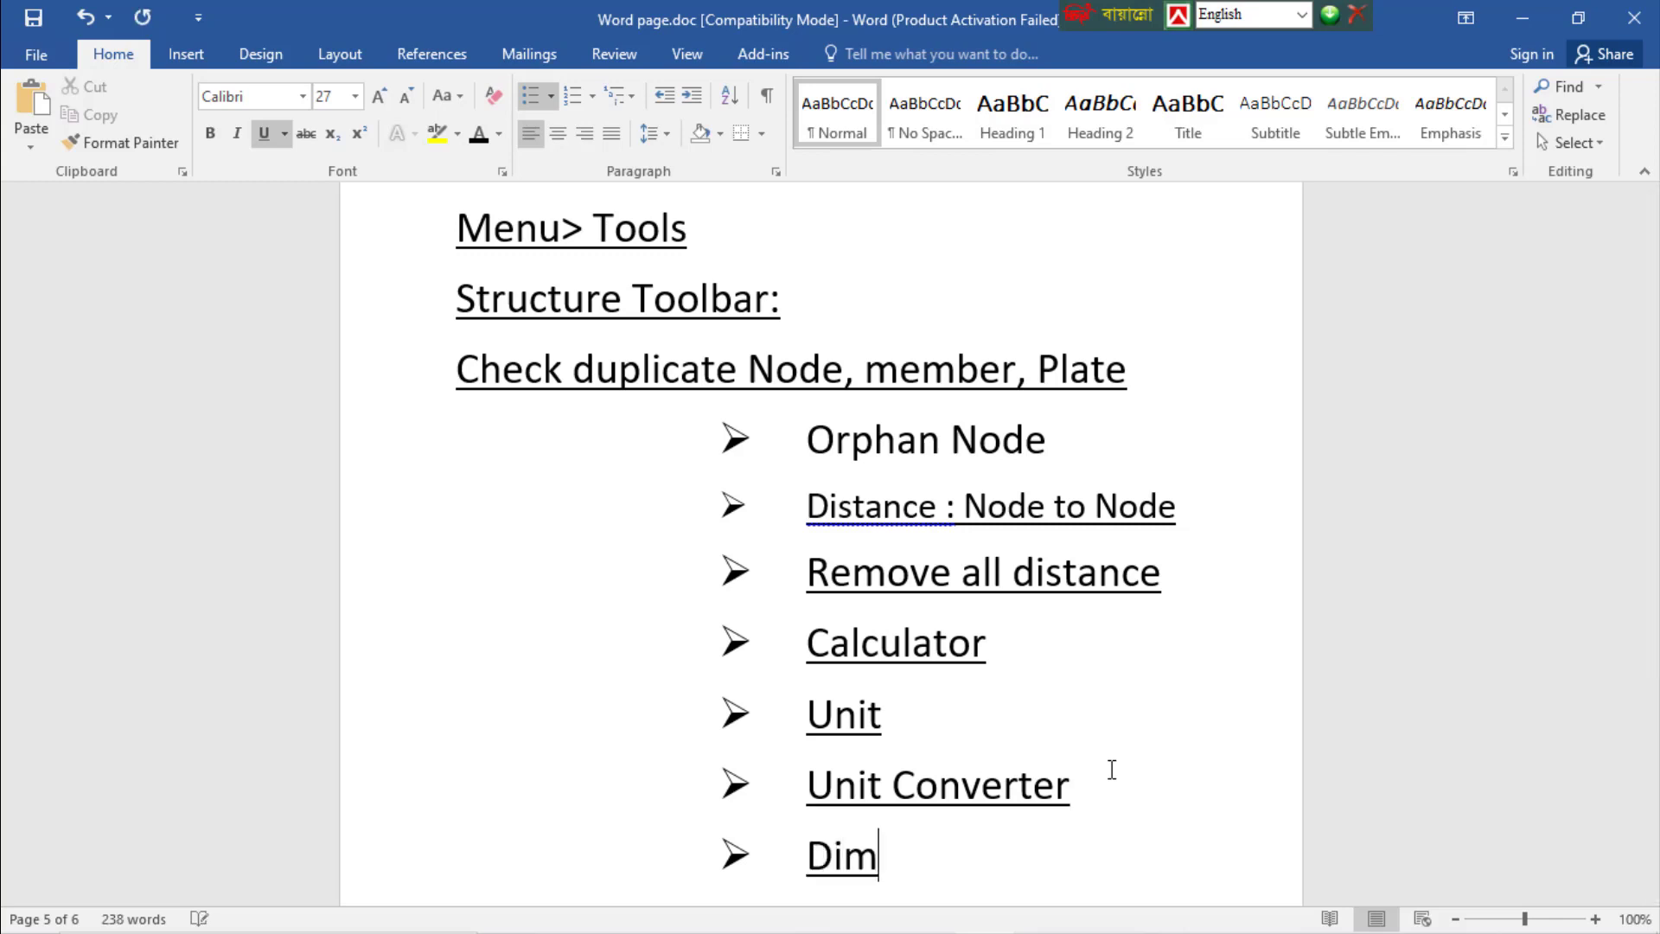
{"action": "type", "text": "ension B"}
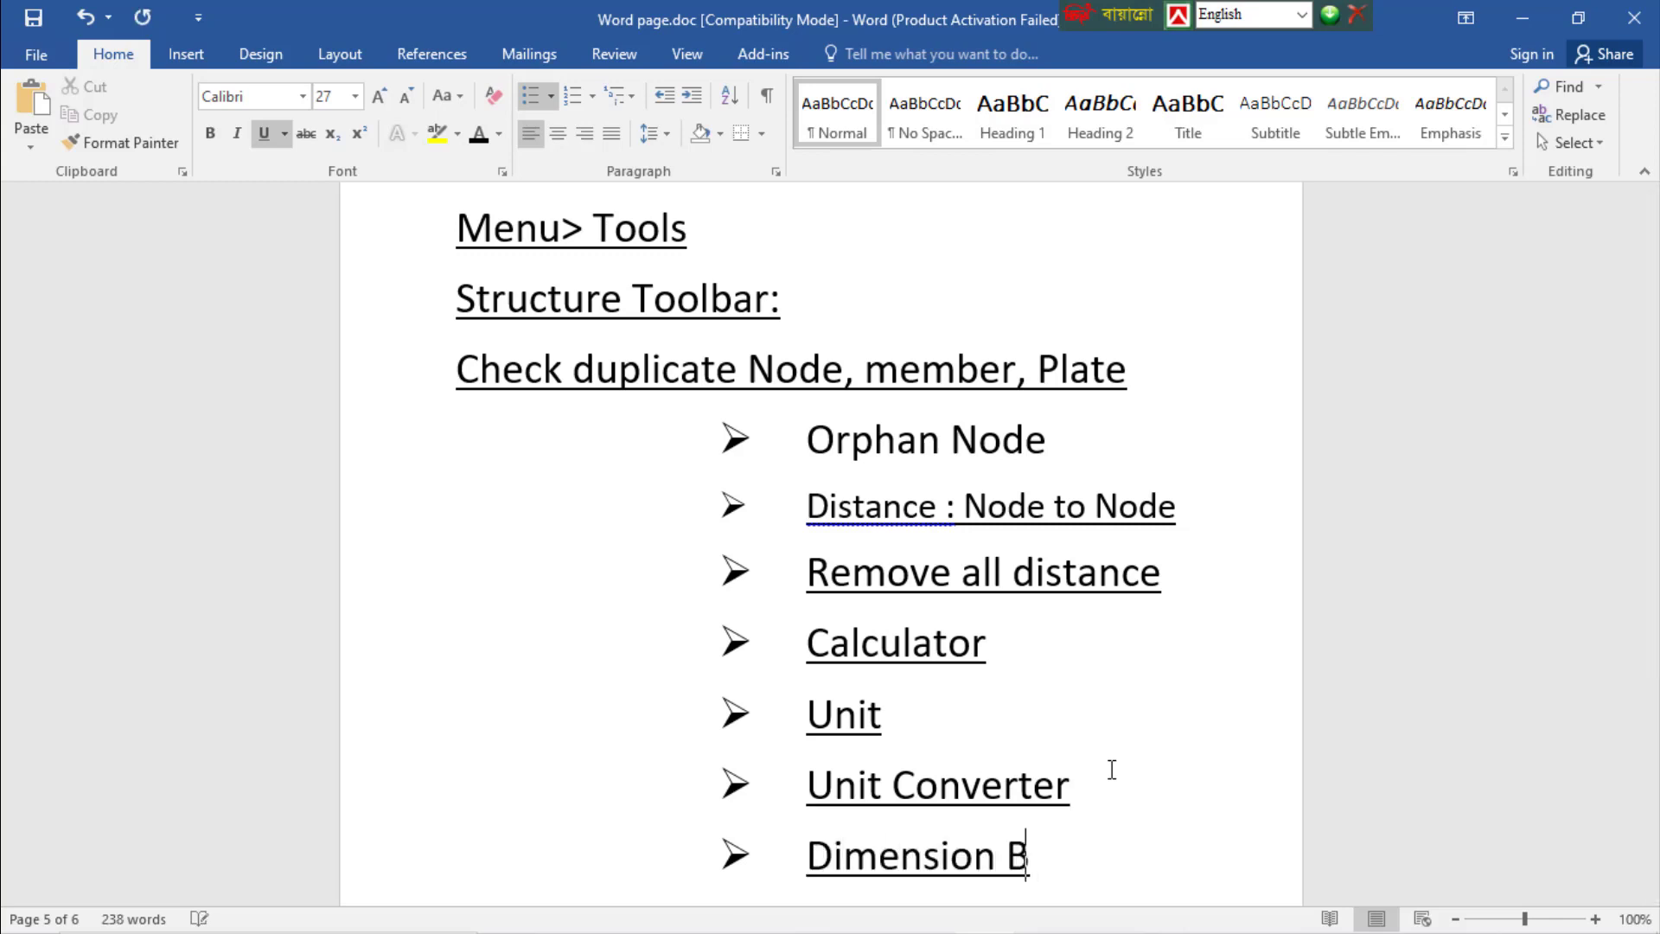
{"action": "type", "text": "eam"}
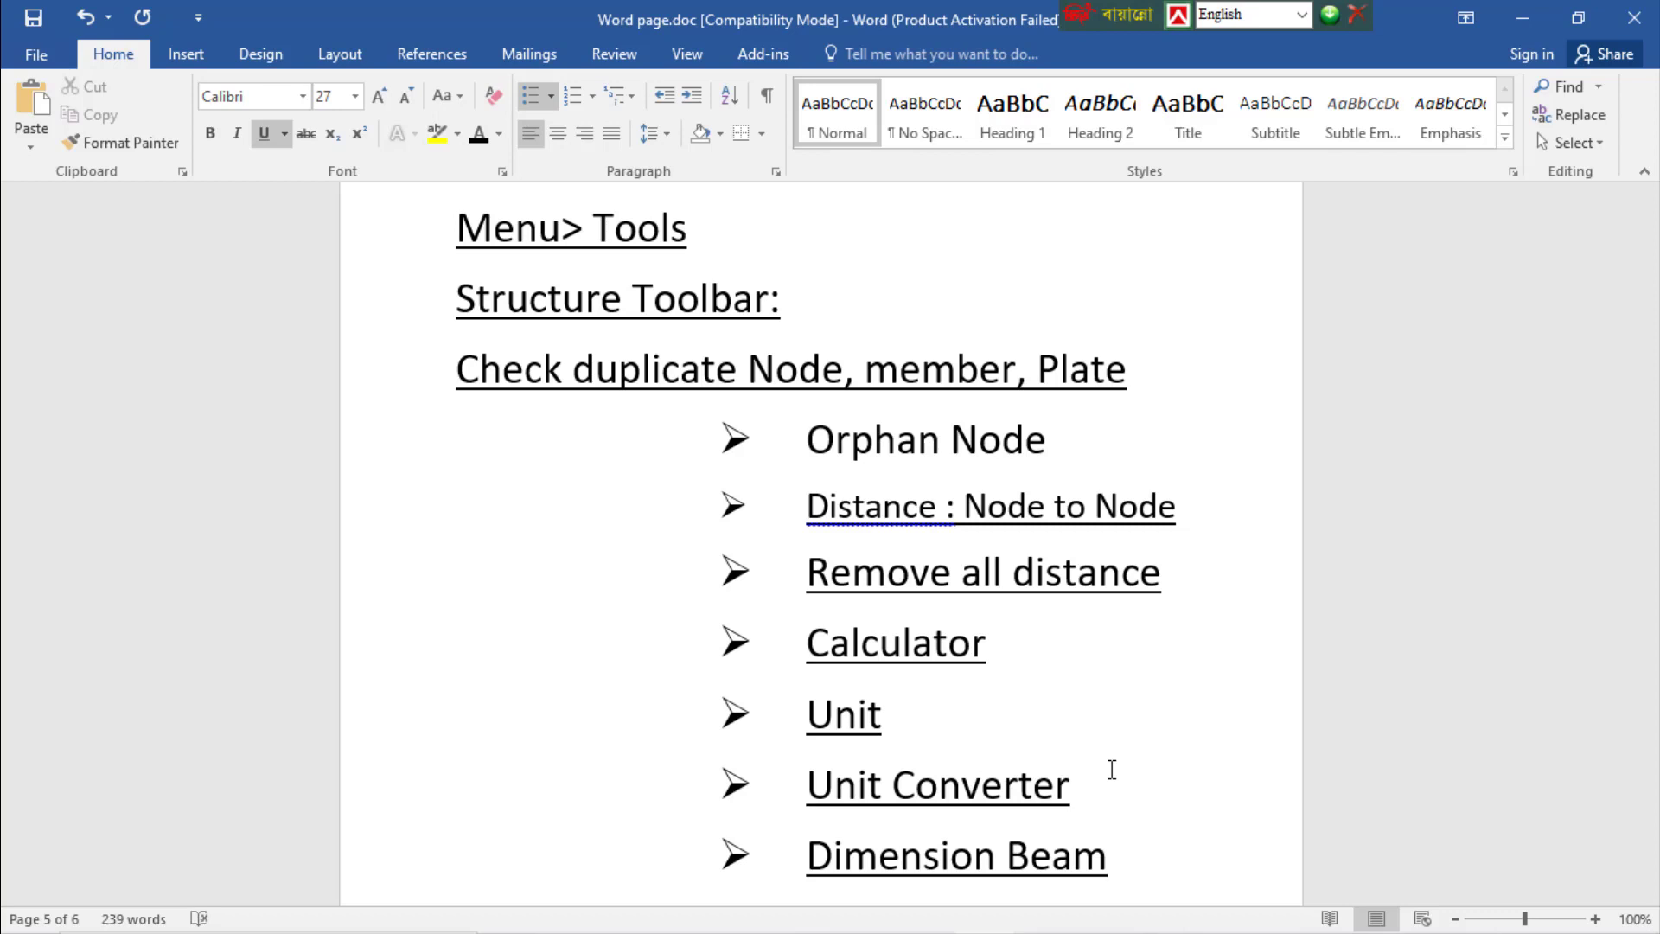
{"action": "type", "text": "s"}
{"action": "key", "text": "ctrl+s"}
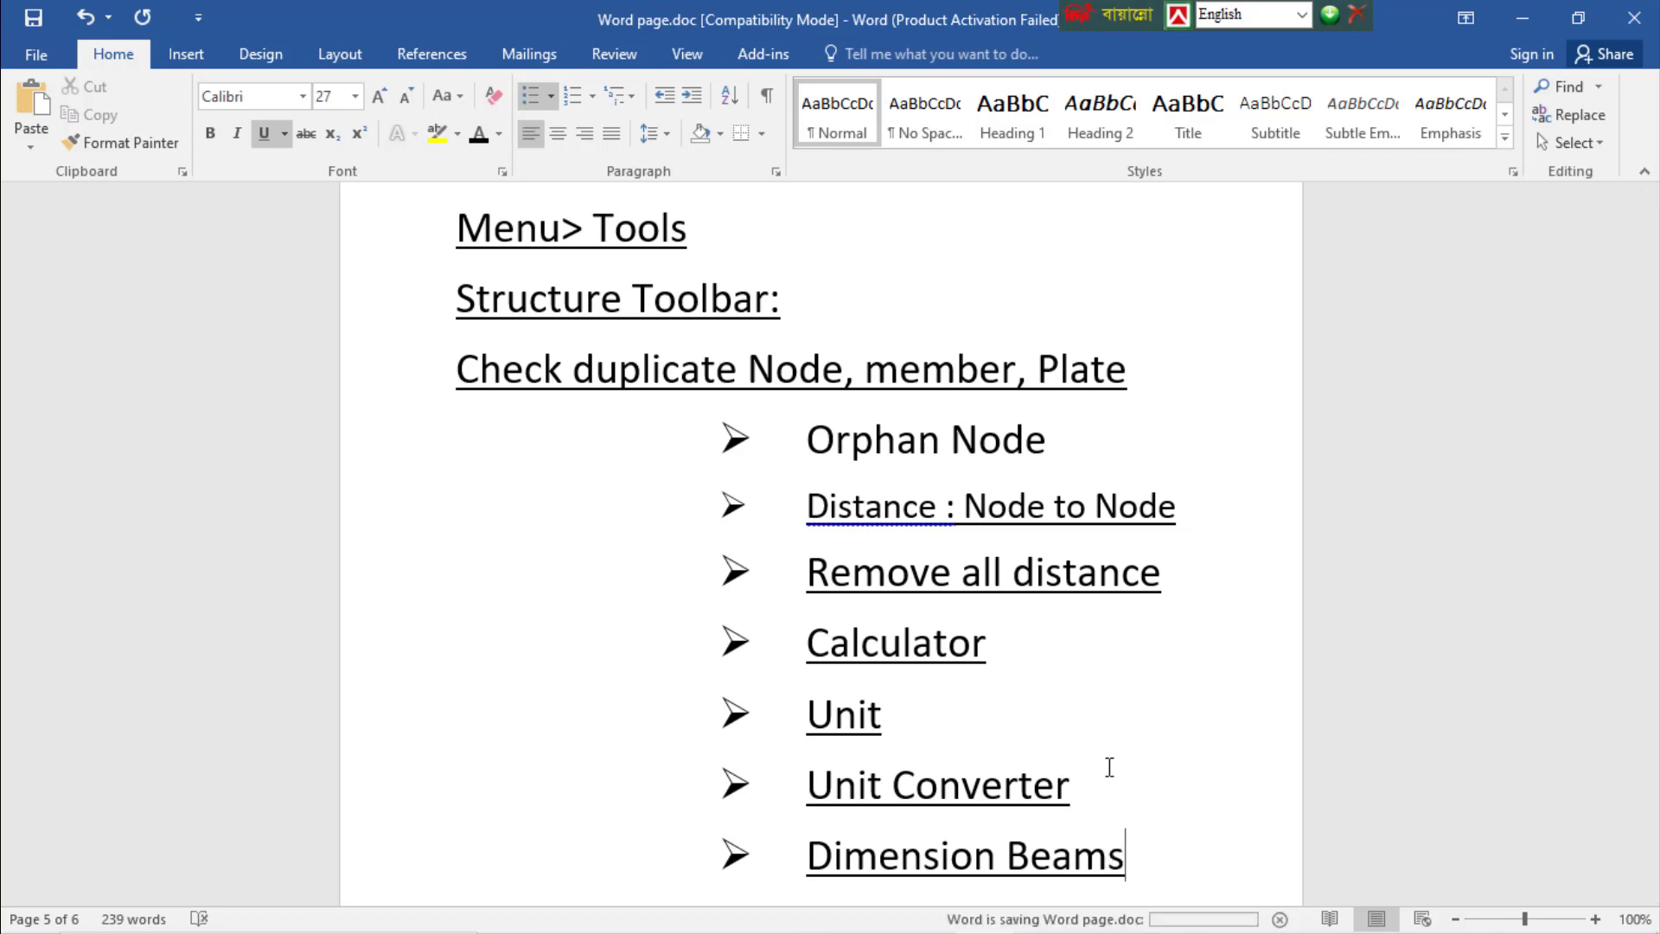
Switch back to STAAD.Pro and review the length and force options for the current input units without changing them
{"action": "mouse_move", "coordinate": [1072, 932]}
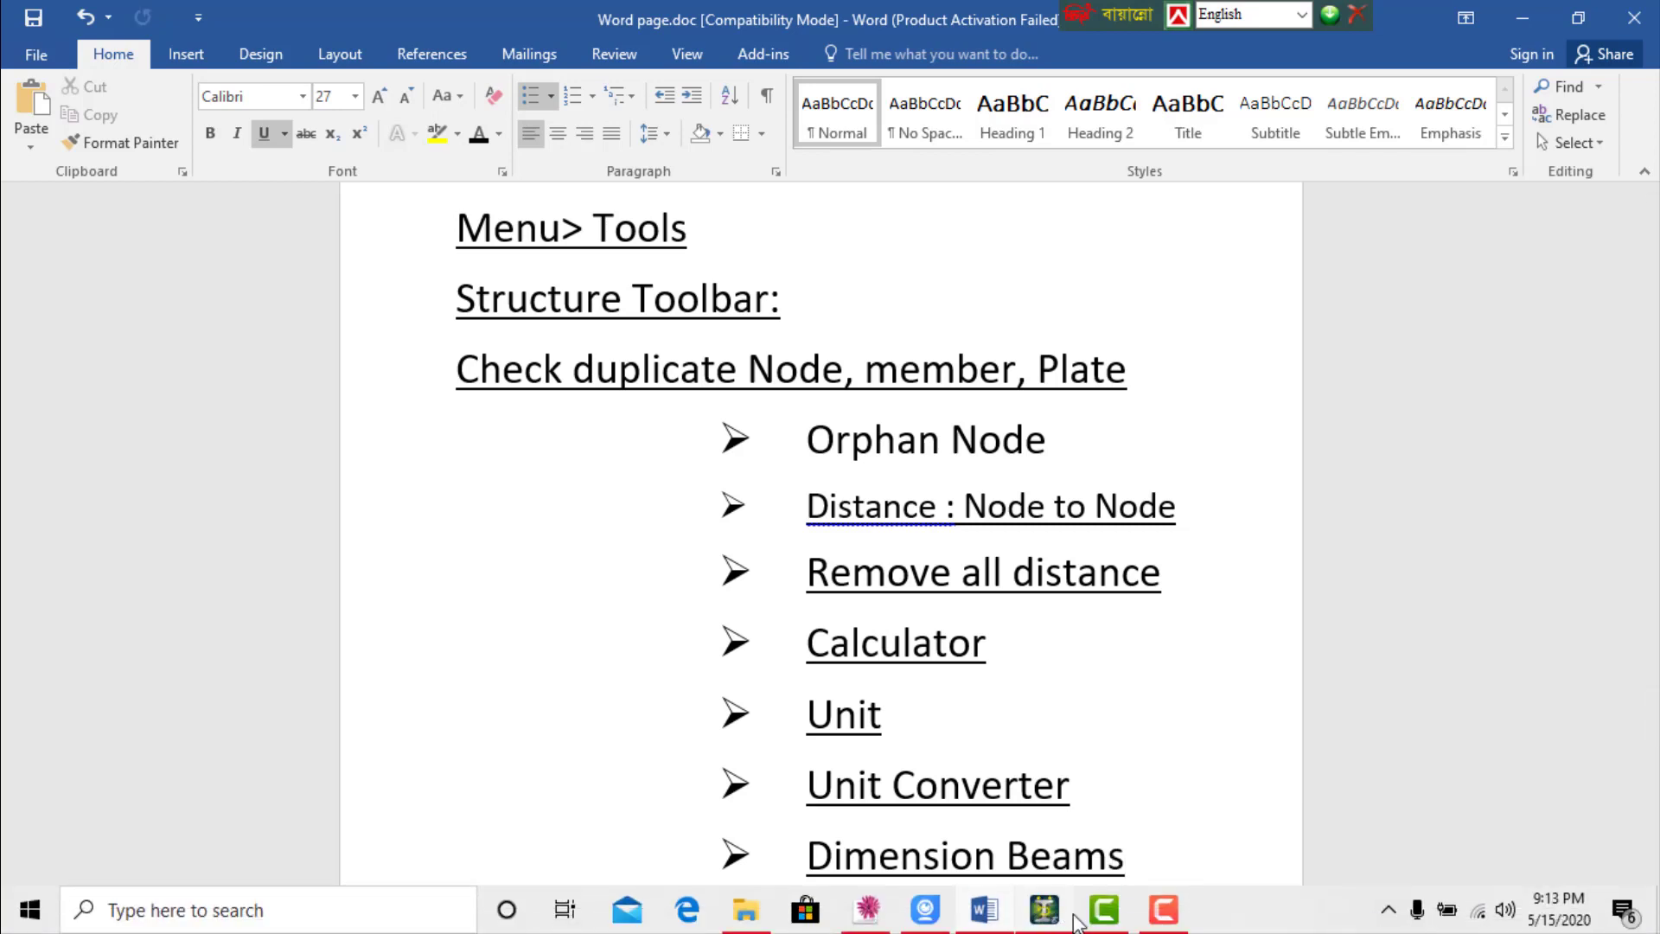
{"action": "left_click", "coordinate": [1046, 913]}
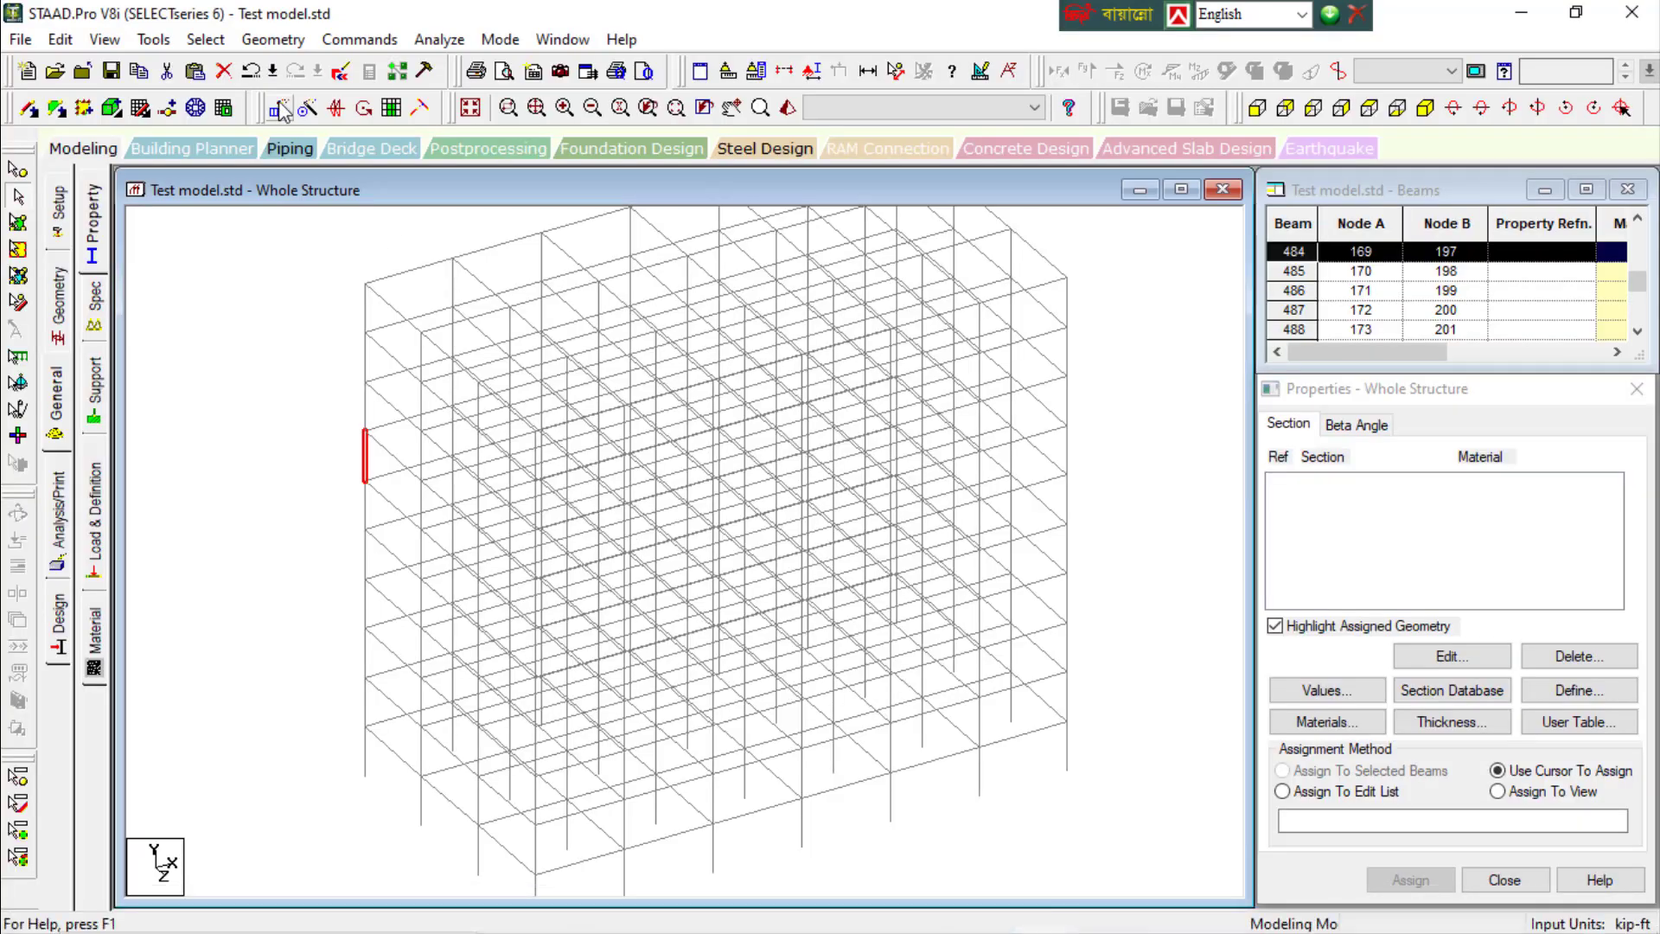
{"action": "left_click", "coordinate": [153, 39]}
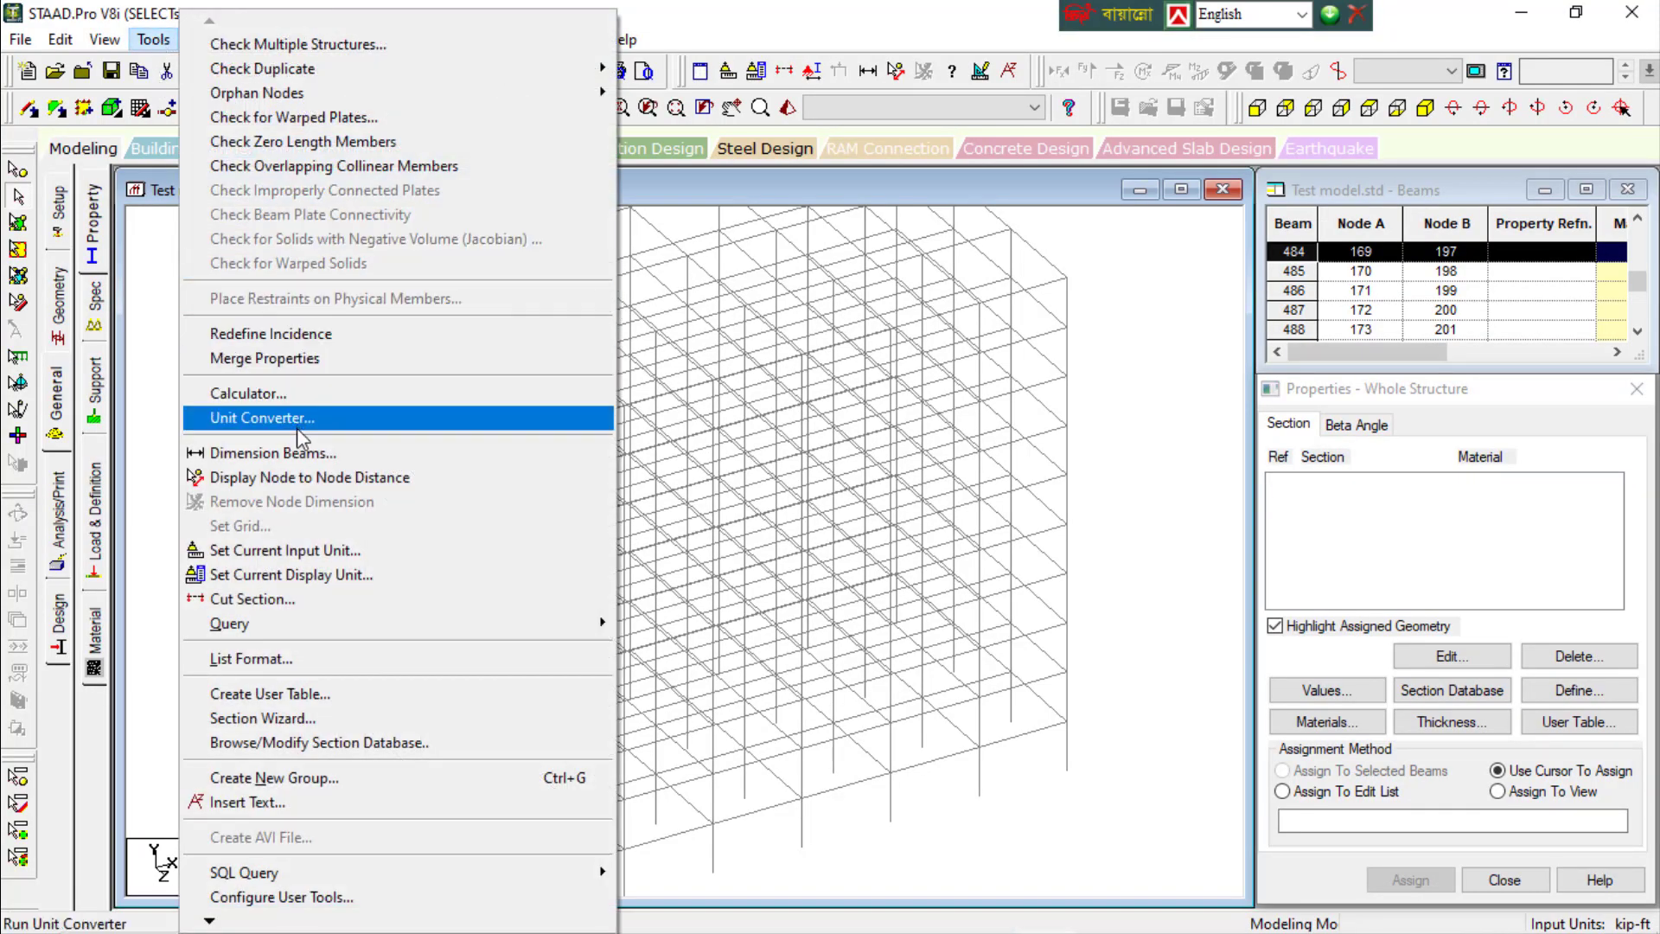
{"action": "left_click", "coordinate": [305, 553]}
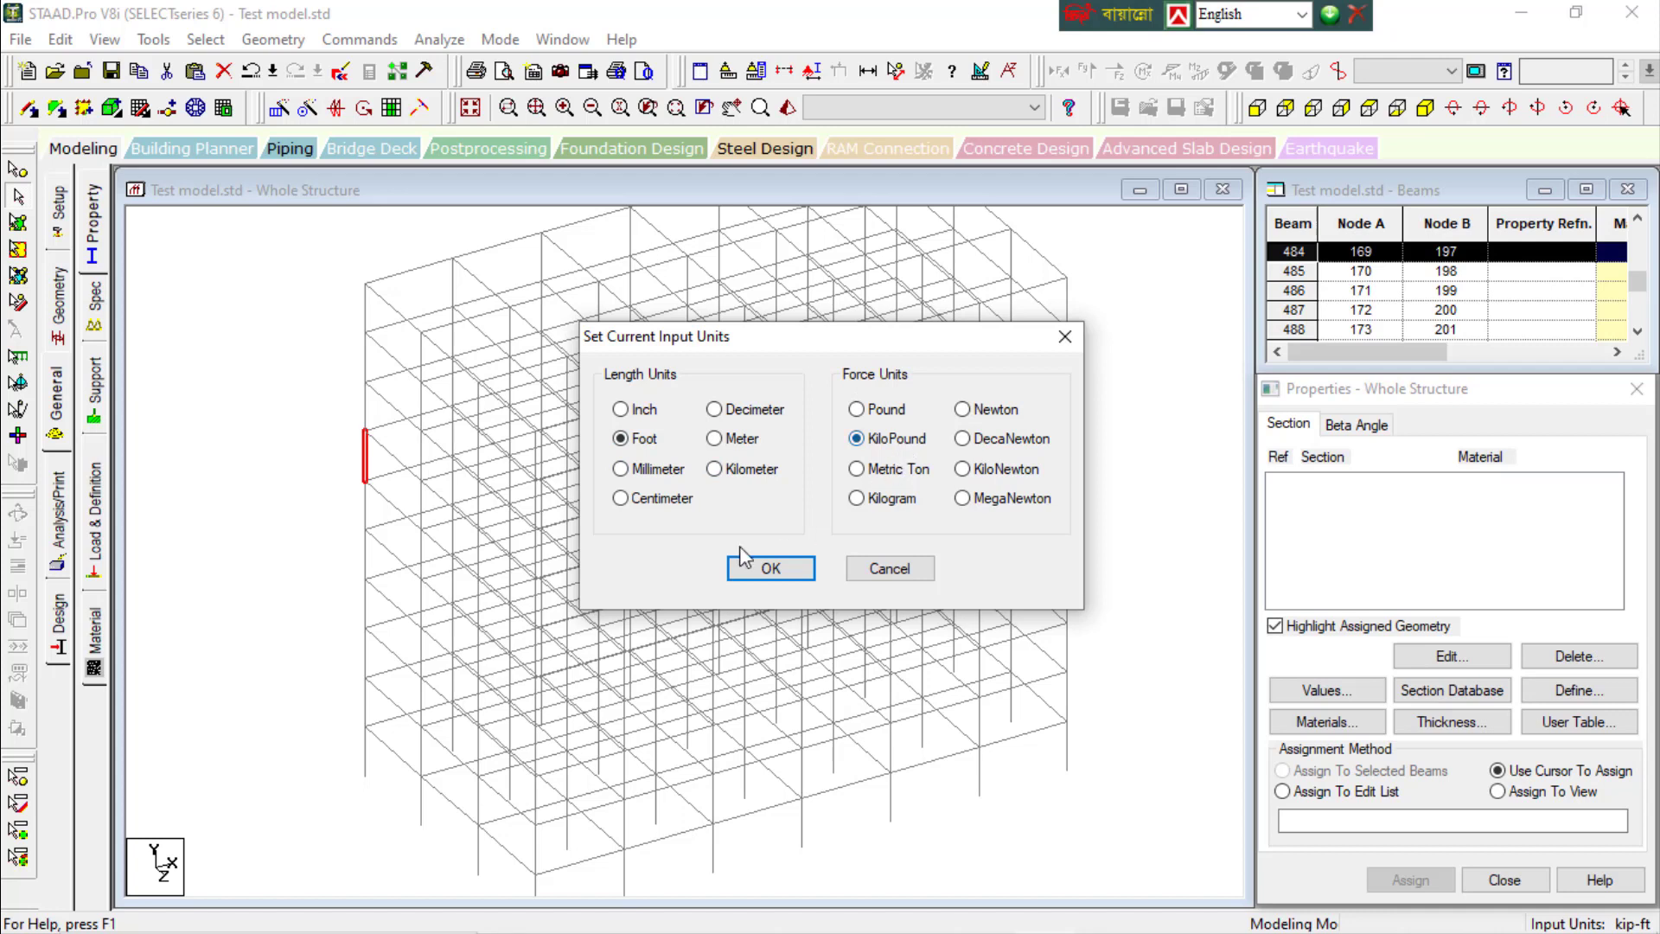
{"action": "left_click", "coordinate": [875, 575]}
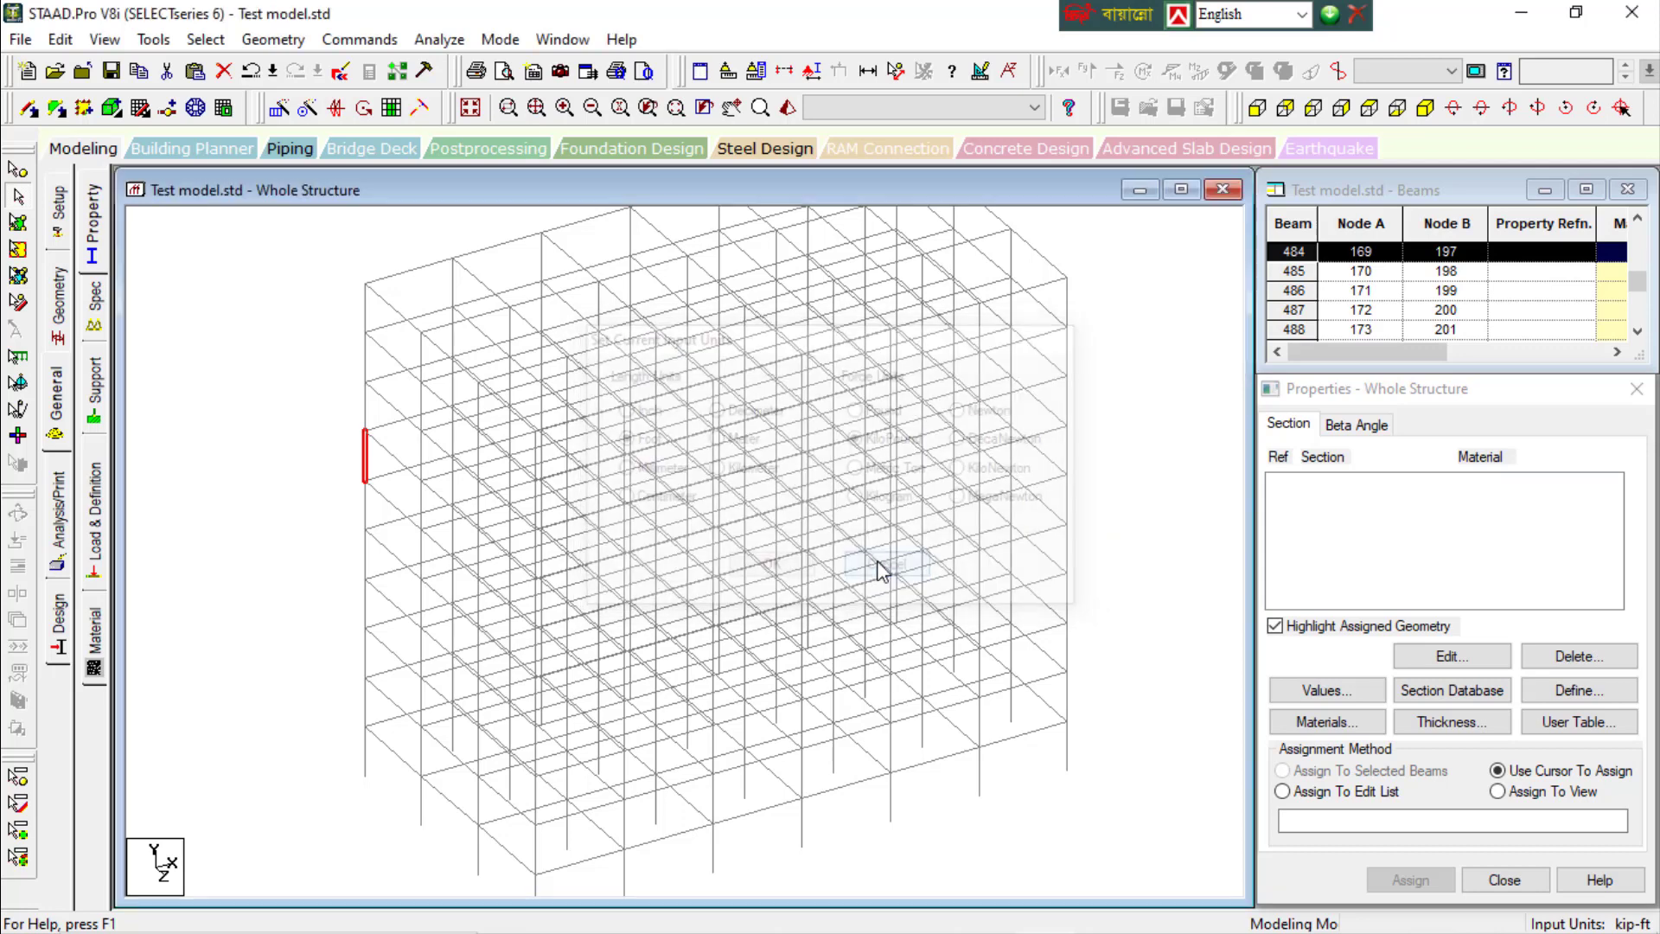
Clear the beam selection and set the current input length unit to Meter
{"action": "left_click", "coordinate": [1111, 415]}
{"action": "middle_click_drag", "start_coordinate": [1086, 484], "coordinate": [864, 491]}
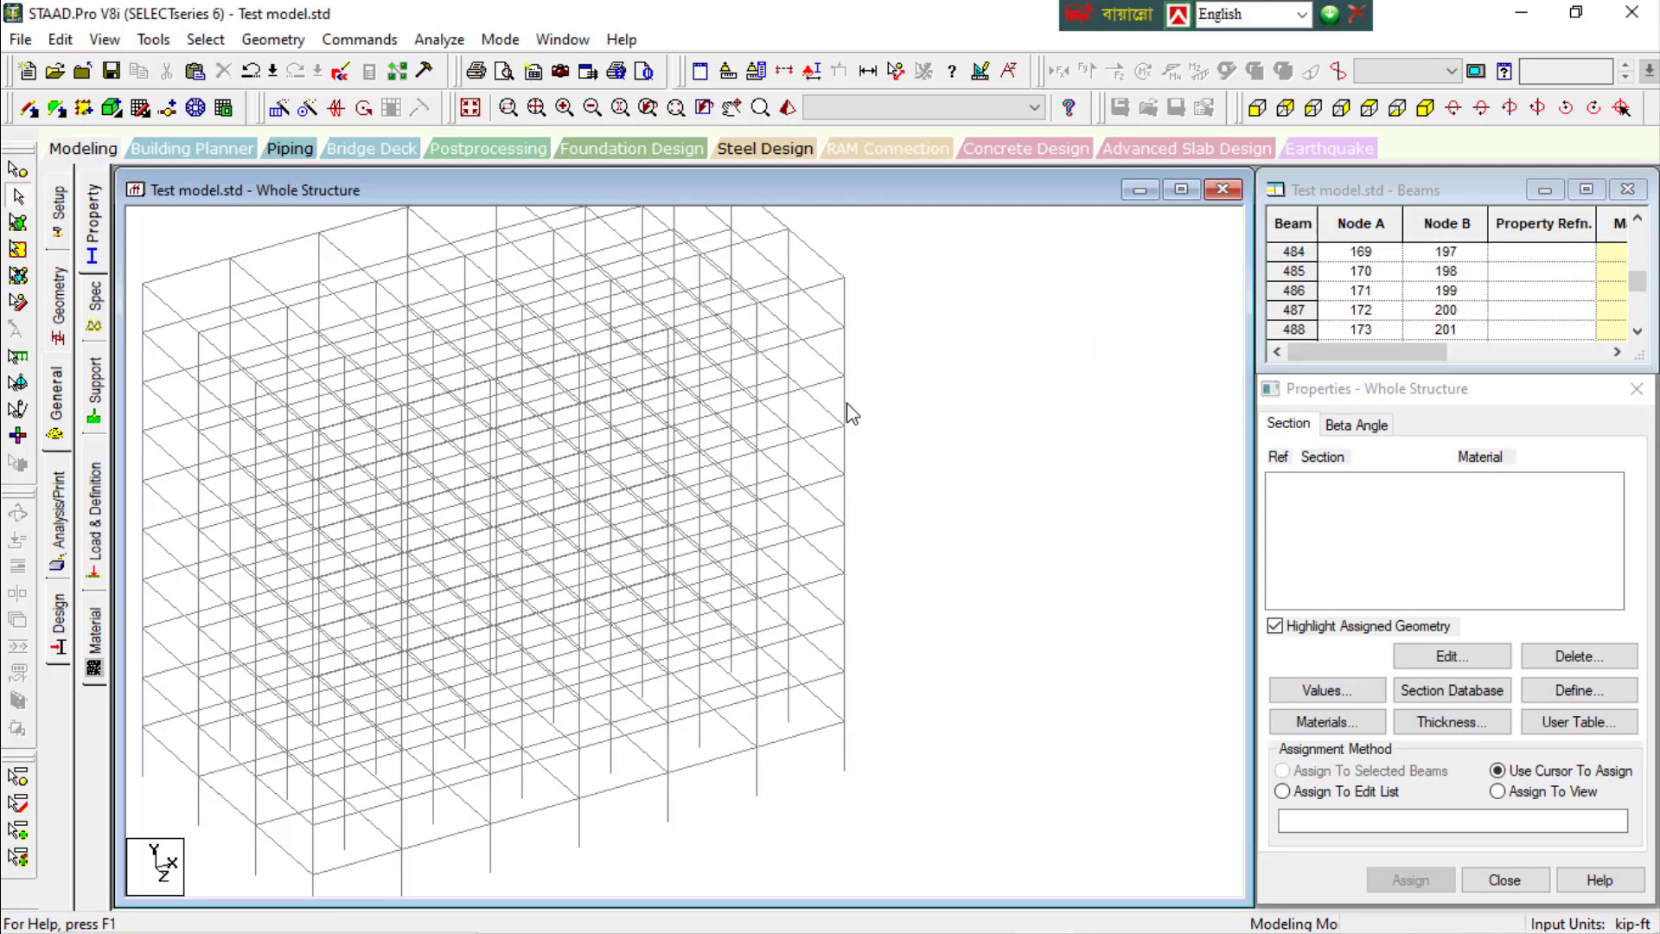
{"action": "left_click", "coordinate": [119, 43]}
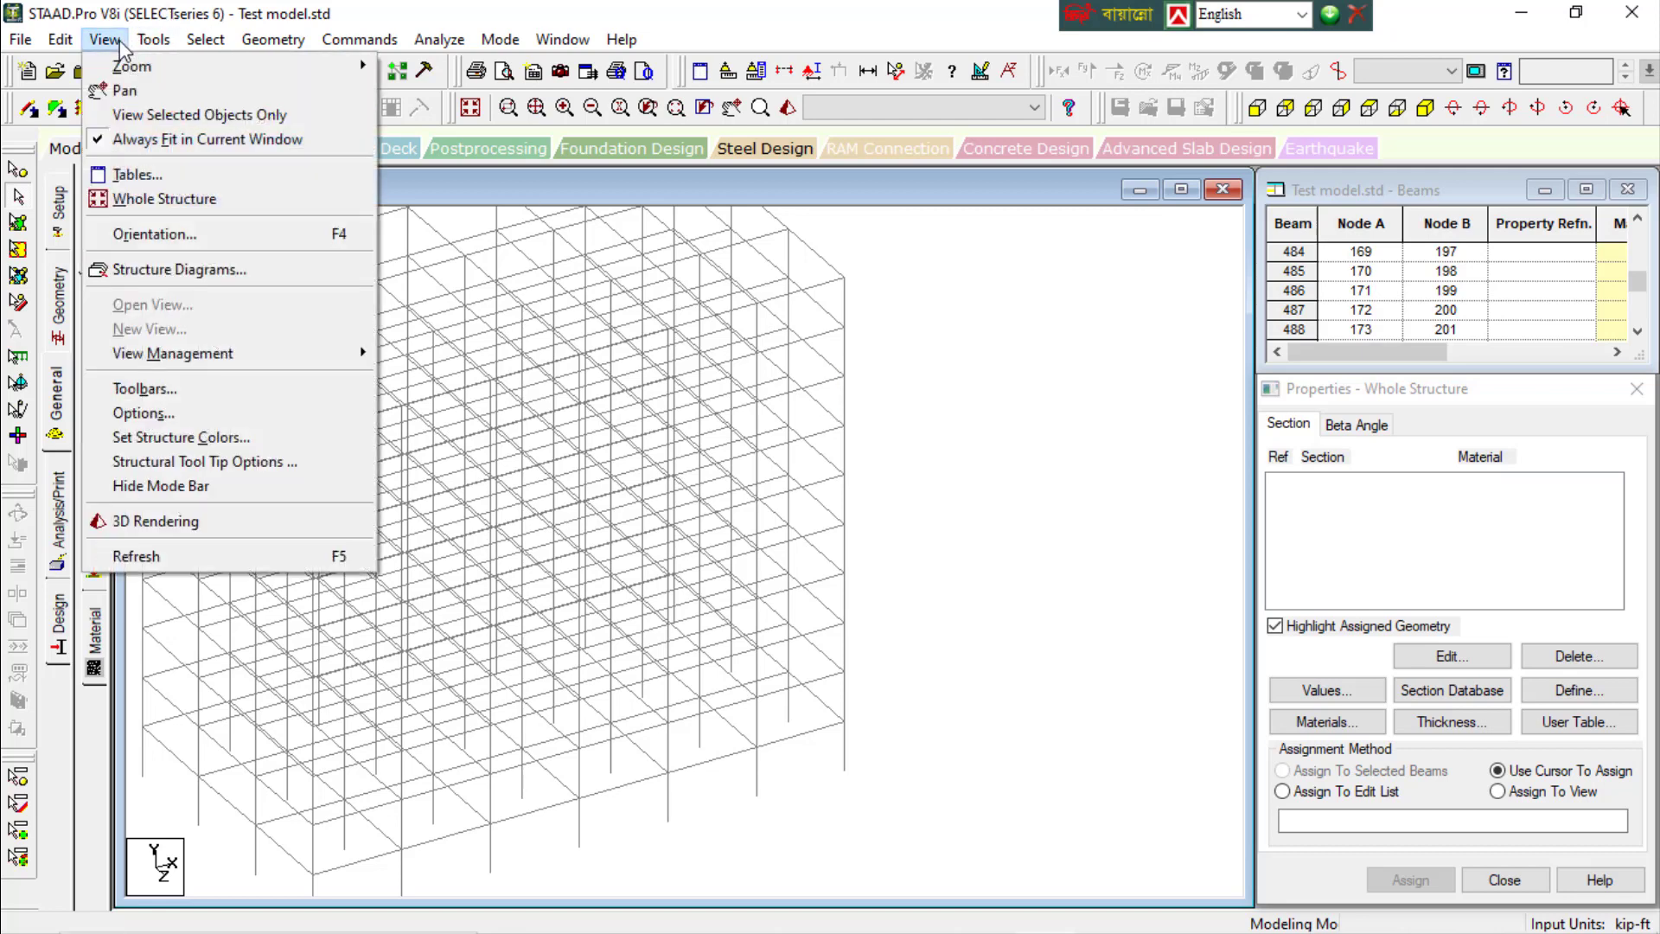
{"action": "mouse_move", "coordinate": [153, 39]}
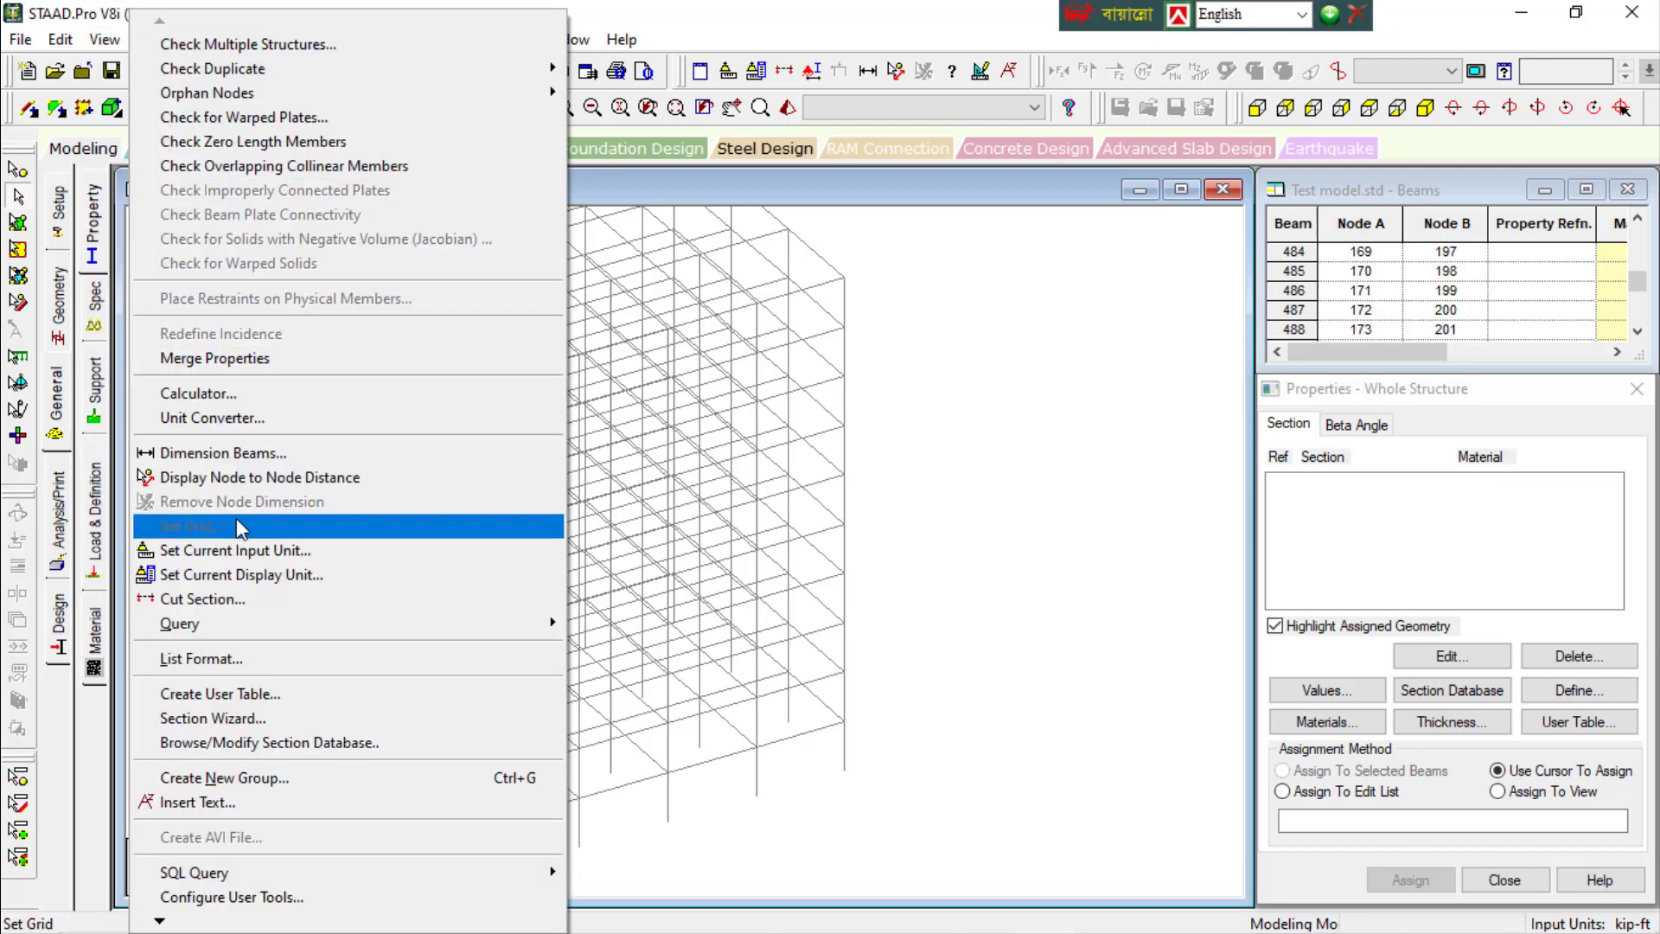
{"action": "left_click", "coordinate": [245, 554]}
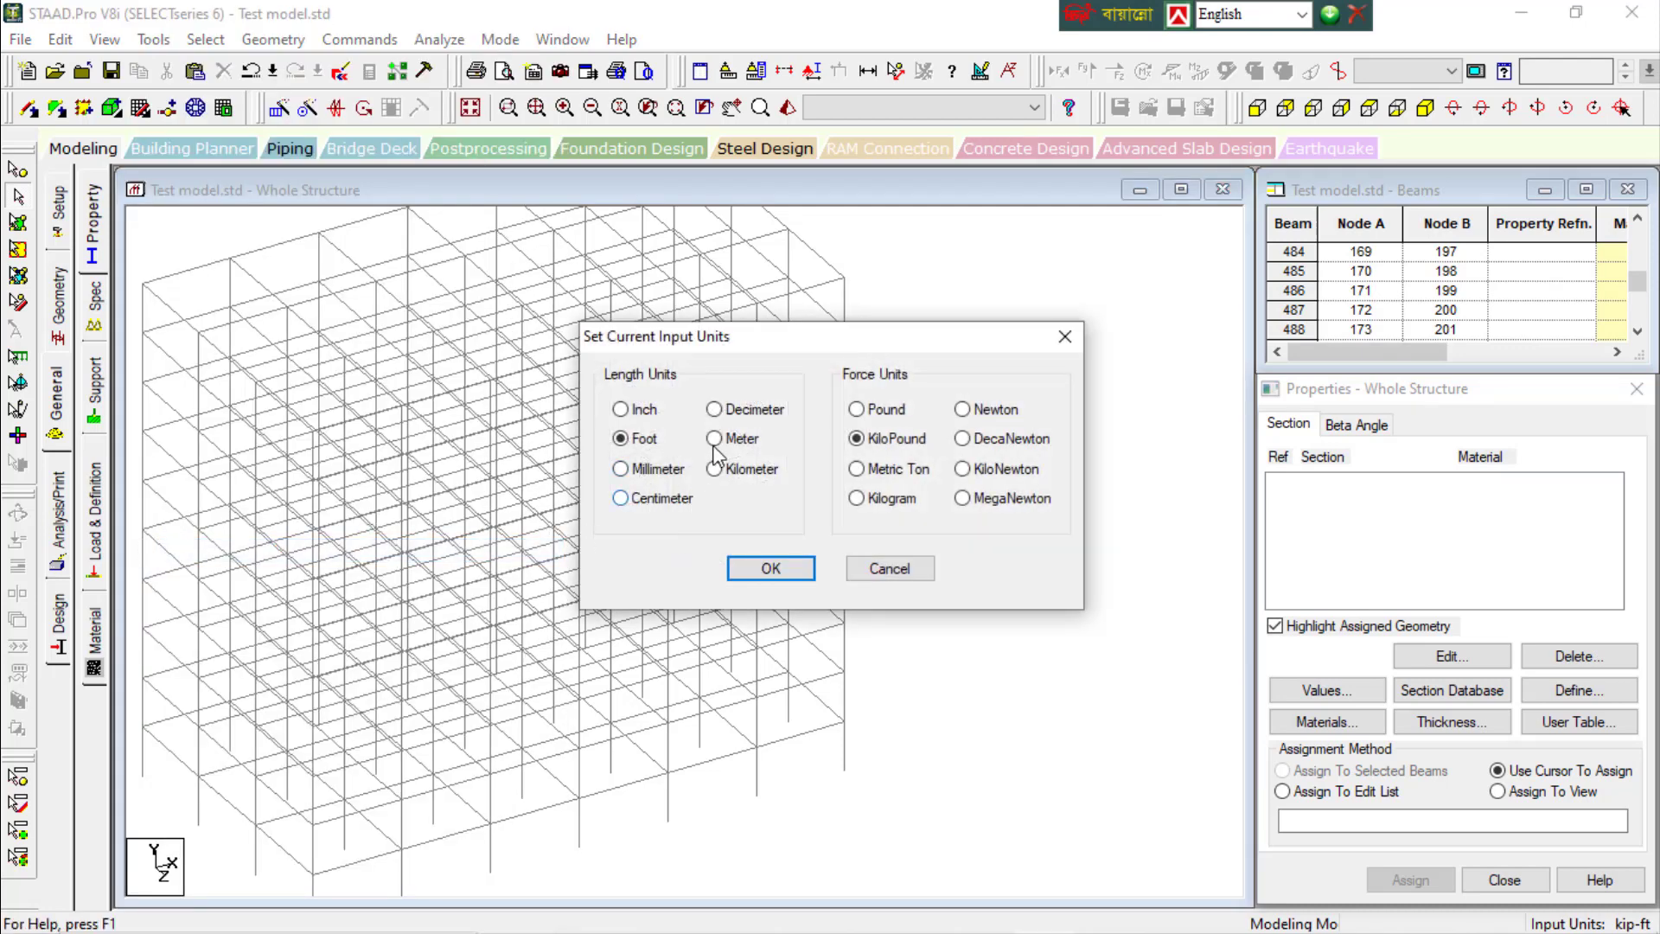
{"action": "left_click", "coordinate": [751, 445]}
{"action": "left_click", "coordinate": [792, 569]}
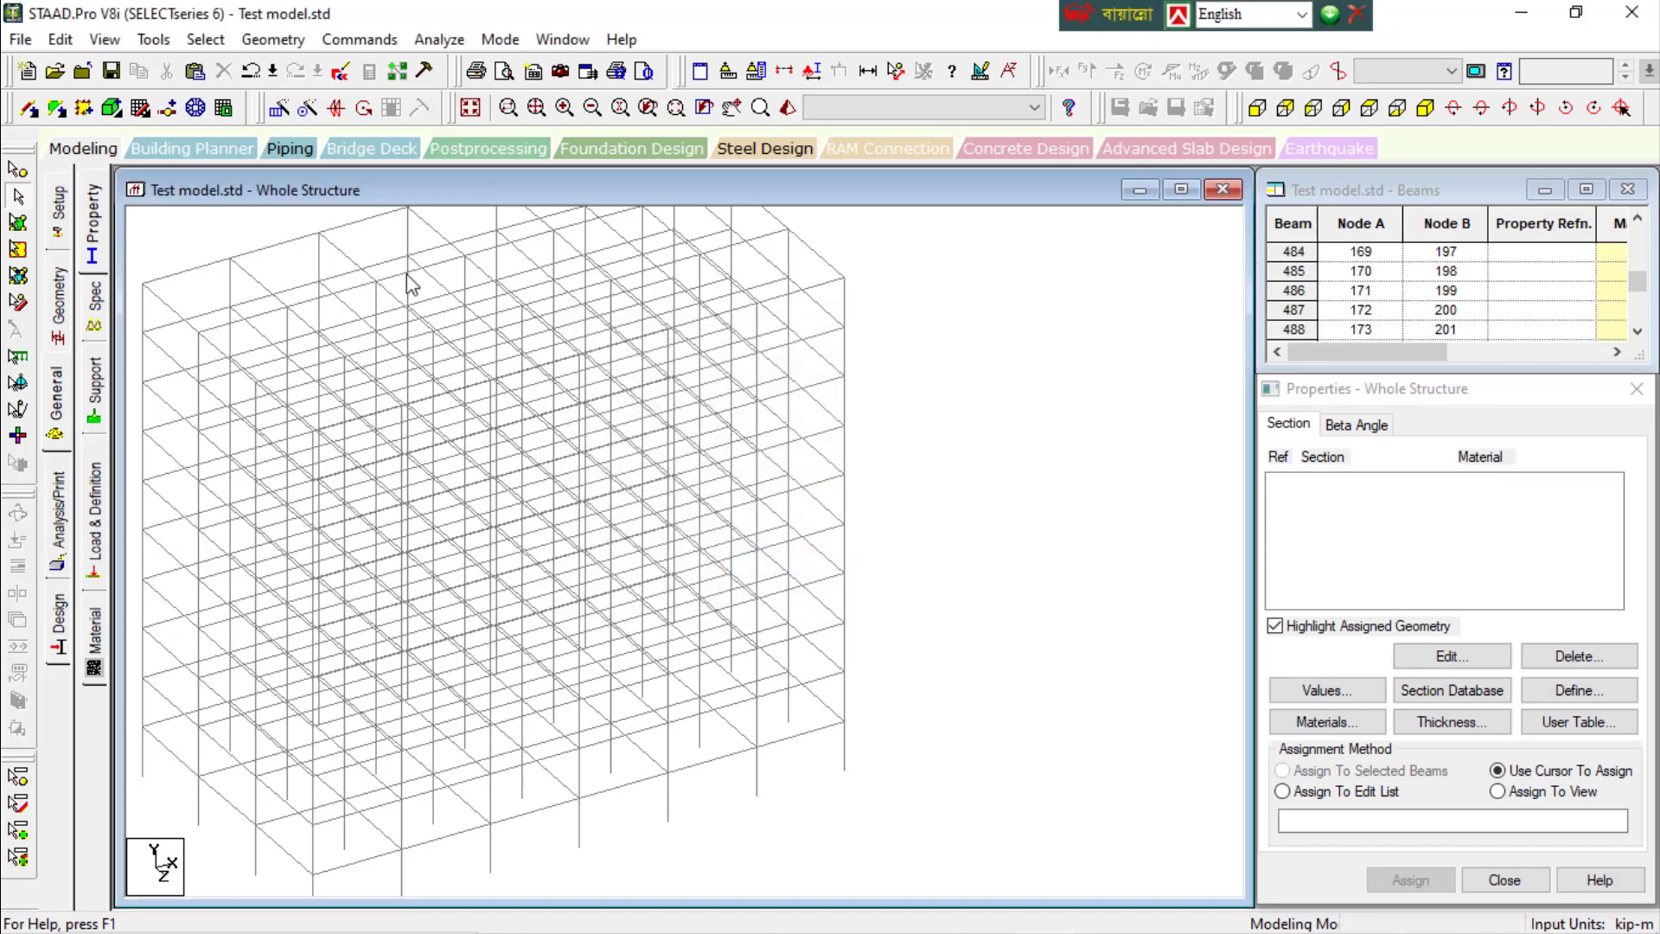
Copy a node on the frame's outer vertical edge and paste it with a move of 10 m in X
{"action": "left_click", "coordinate": [17, 169]}
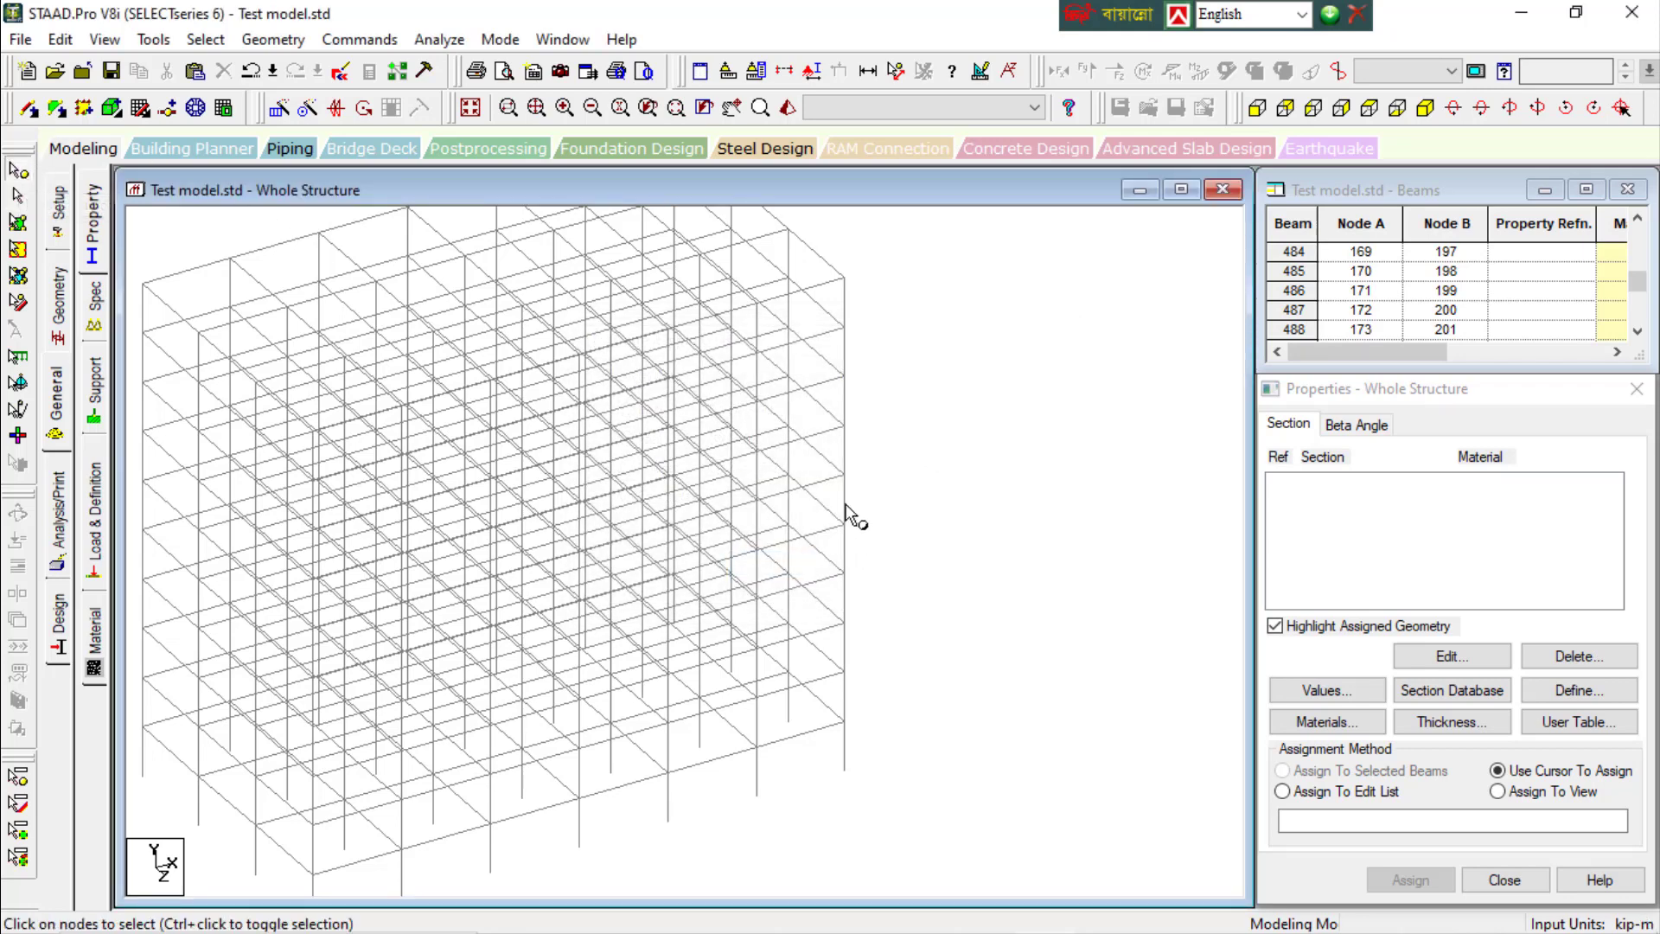
{"action": "left_click", "coordinate": [844, 475]}
{"action": "key", "text": "ctrl+v"}
{"action": "left_click", "coordinate": [732, 493]}
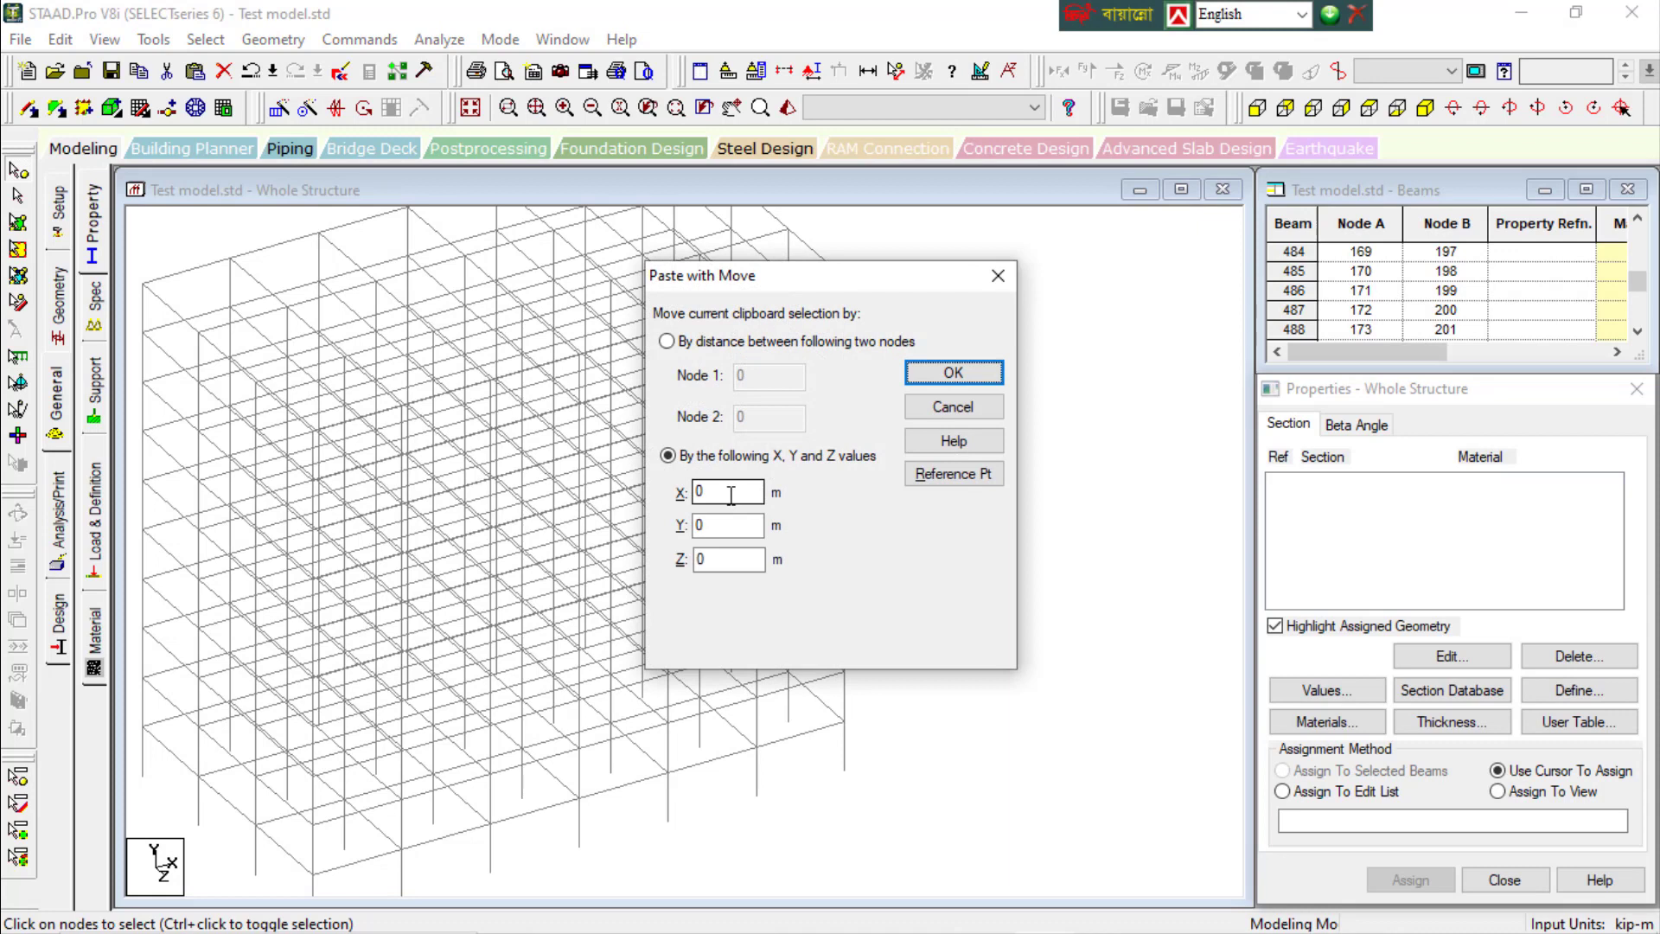
{"action": "double_click", "coordinate": [701, 493]}
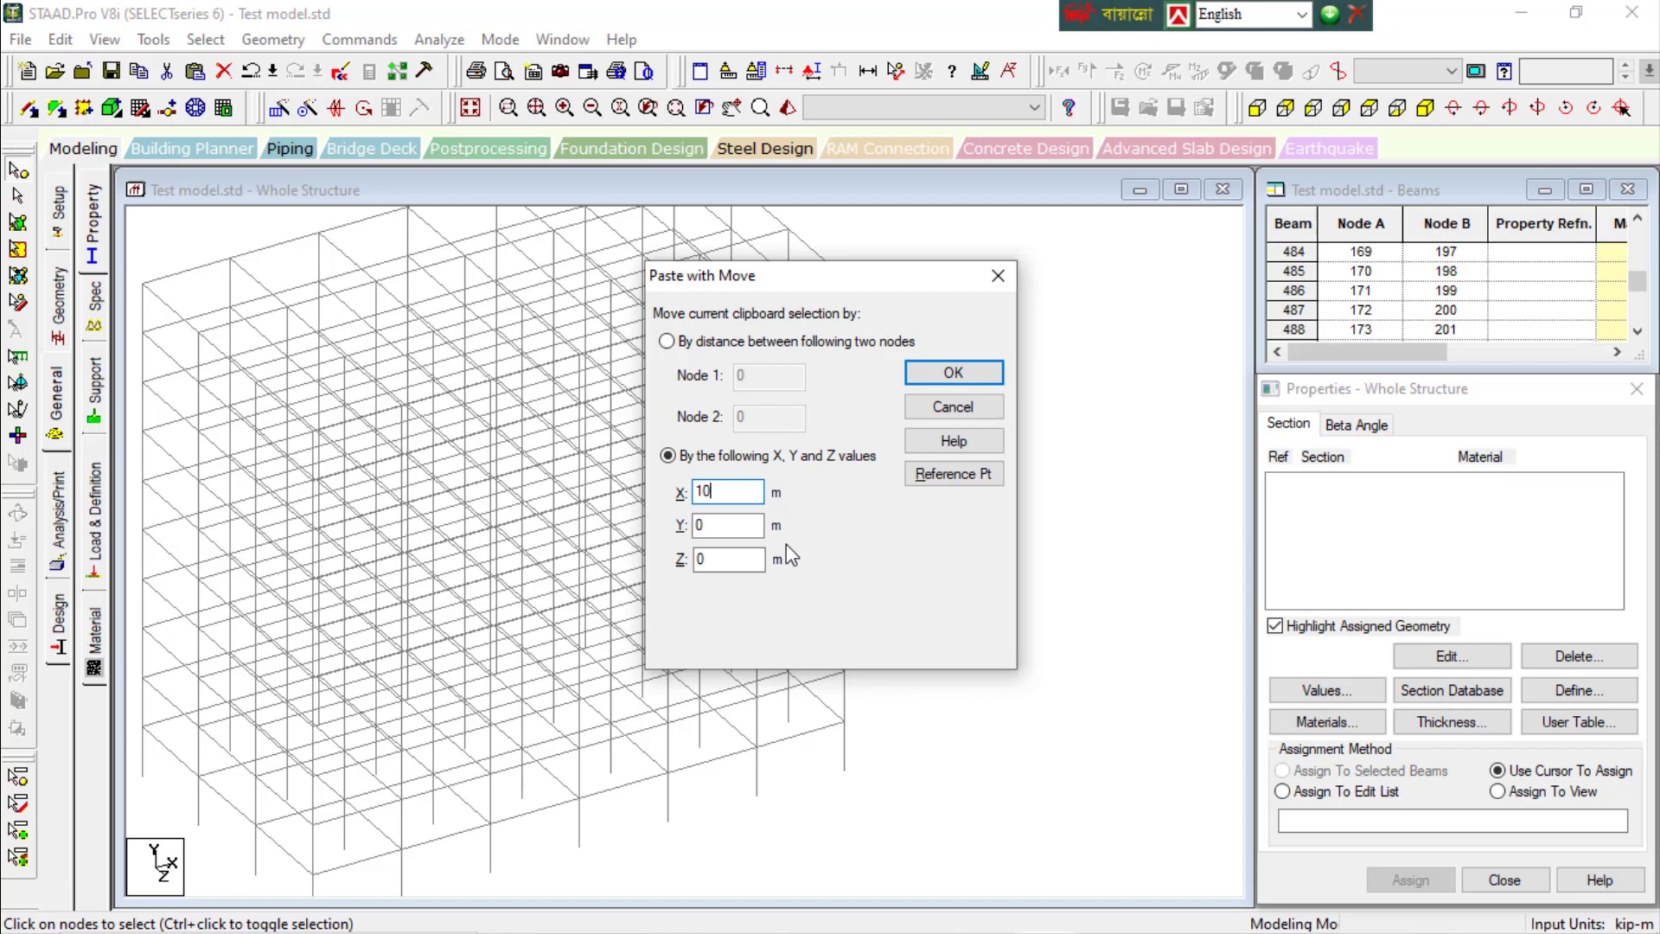
{"action": "left_click", "coordinate": [951, 373]}
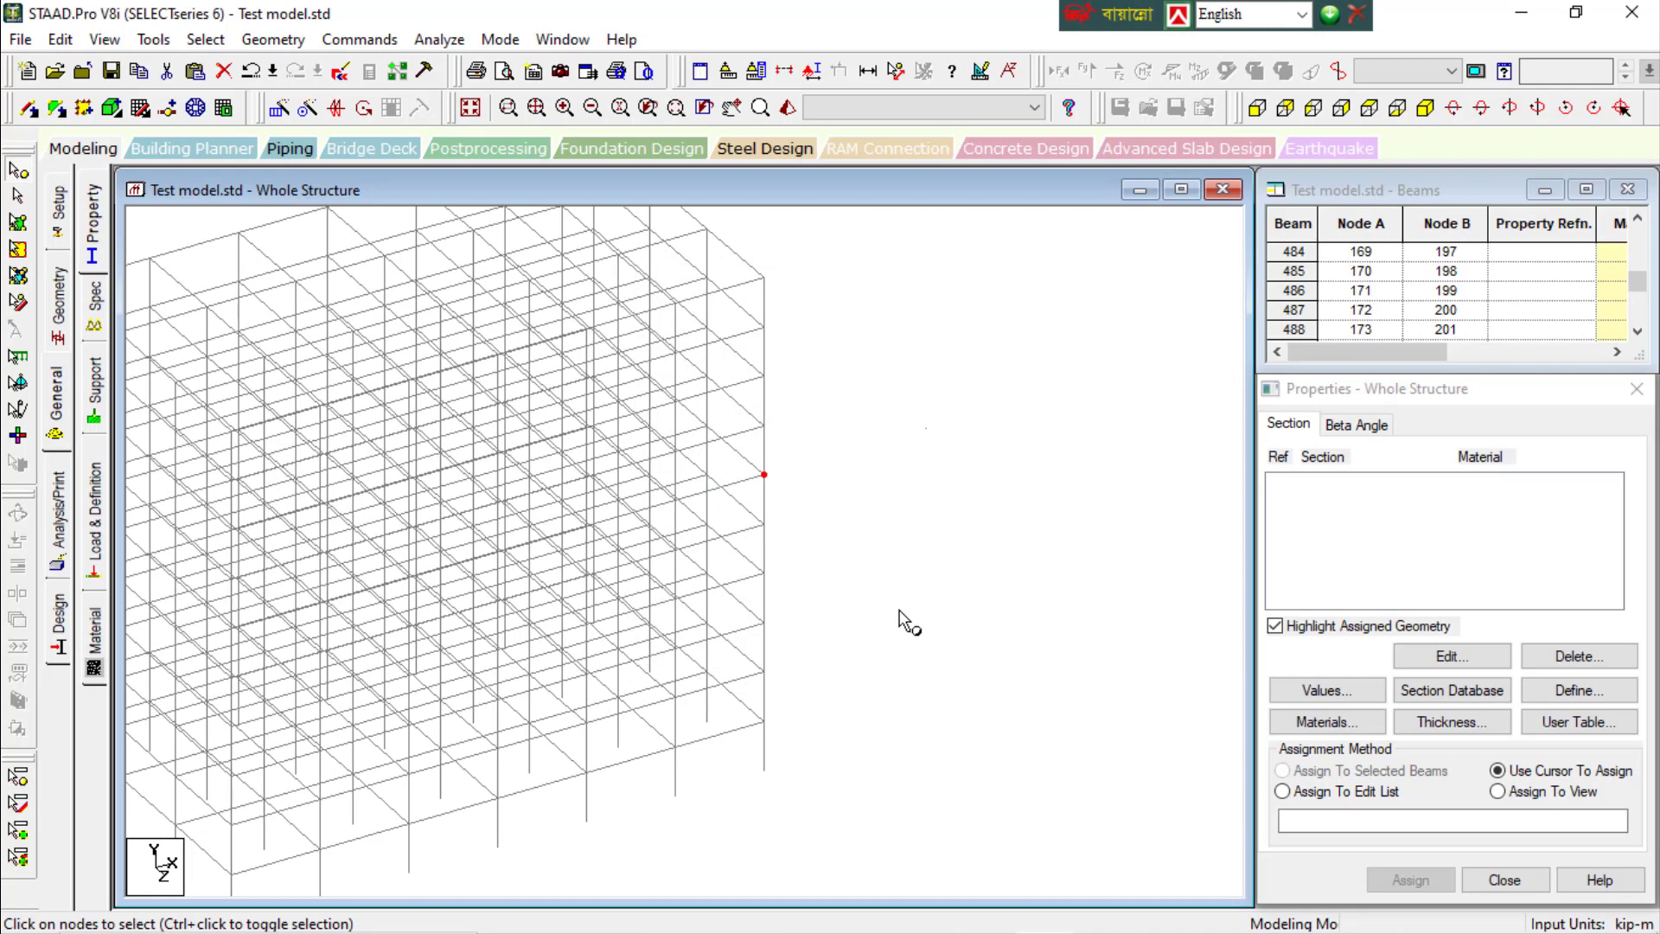
Highlight the nodes of the whole structure and examine where the pasted node lies beside the frame
{"action": "scroll", "coordinate": [902, 618], "scroll_direction": "down", "scroll_amount": 5}
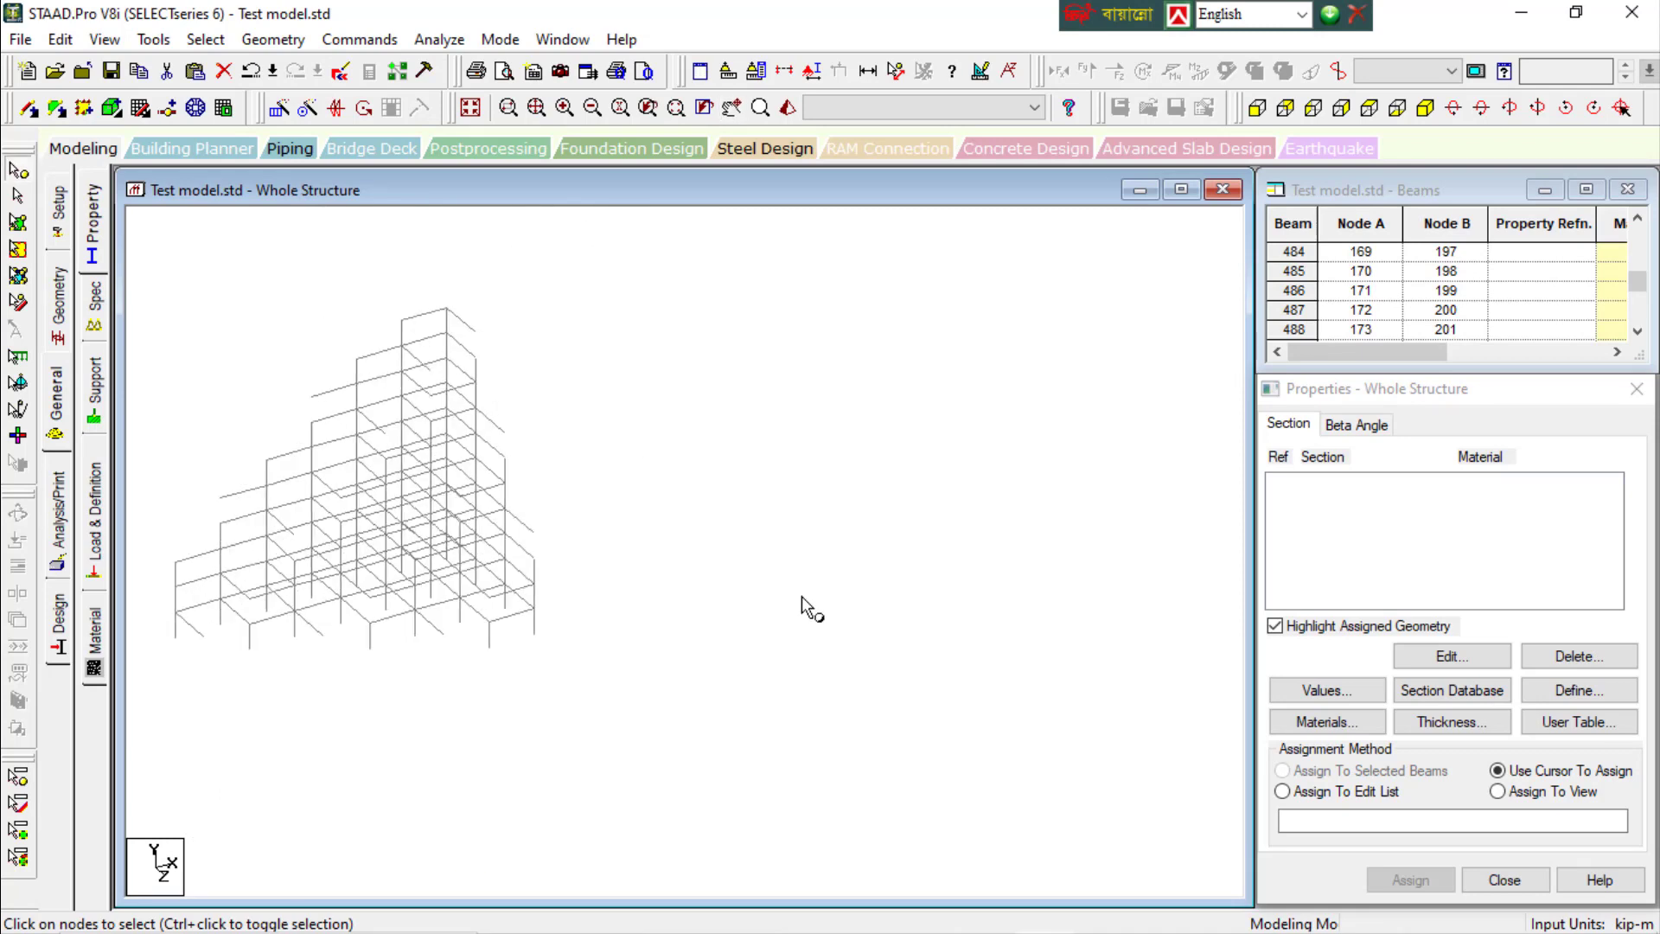
{"action": "left_click", "coordinate": [641, 620]}
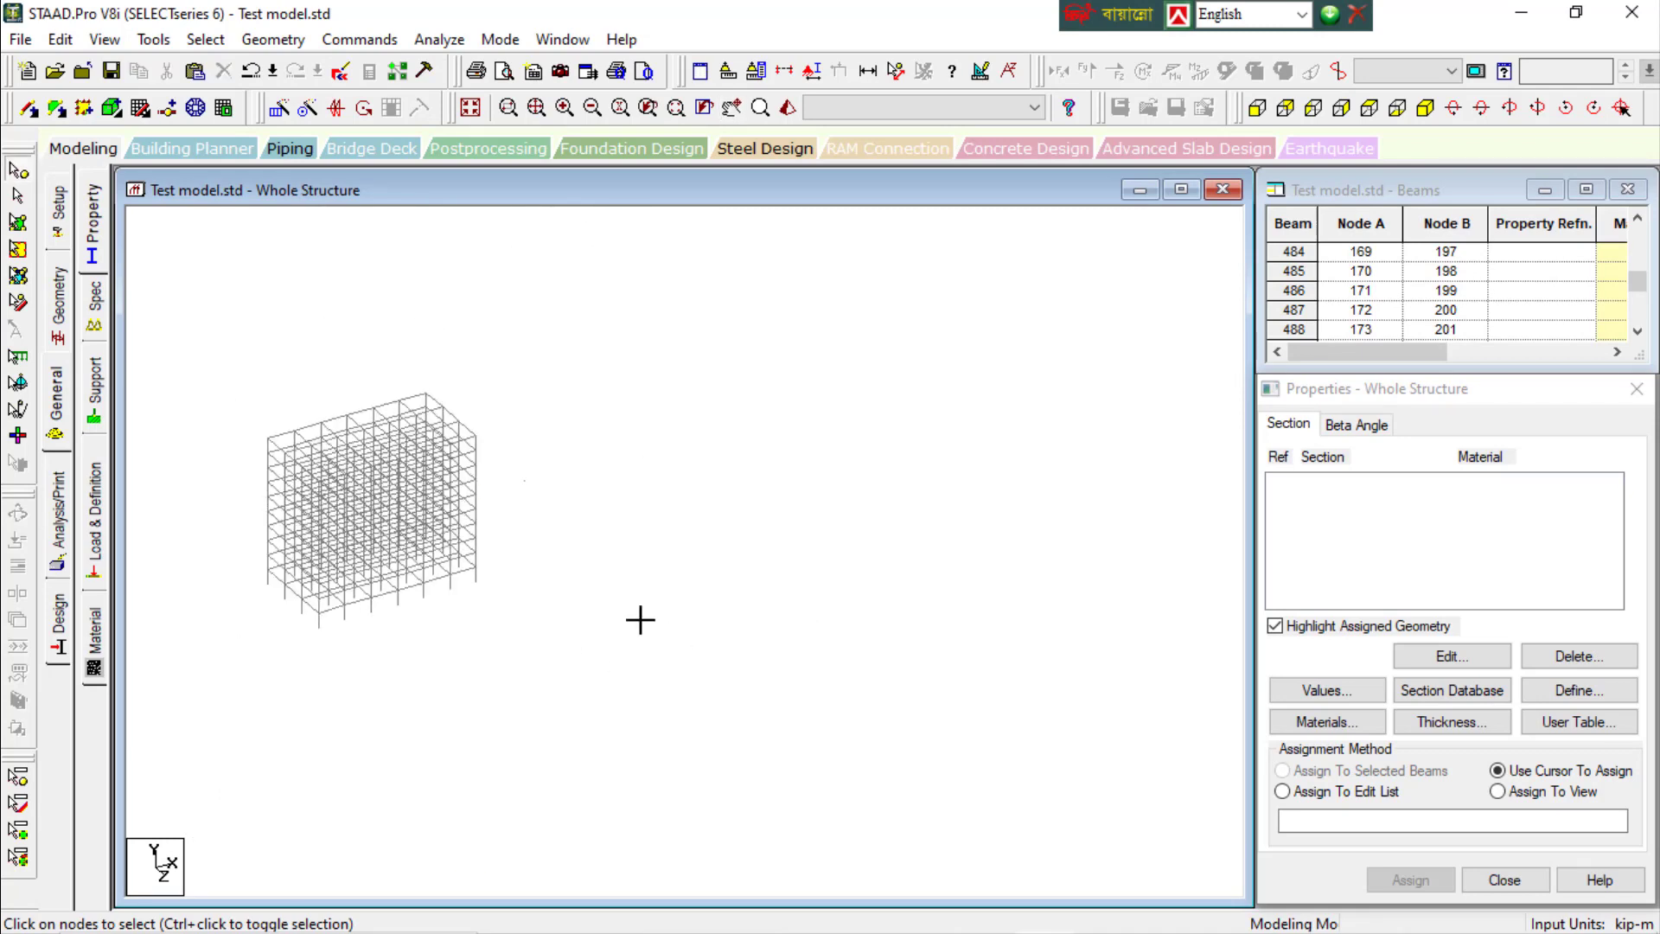
{"action": "key", "text": "ctrl+a"}
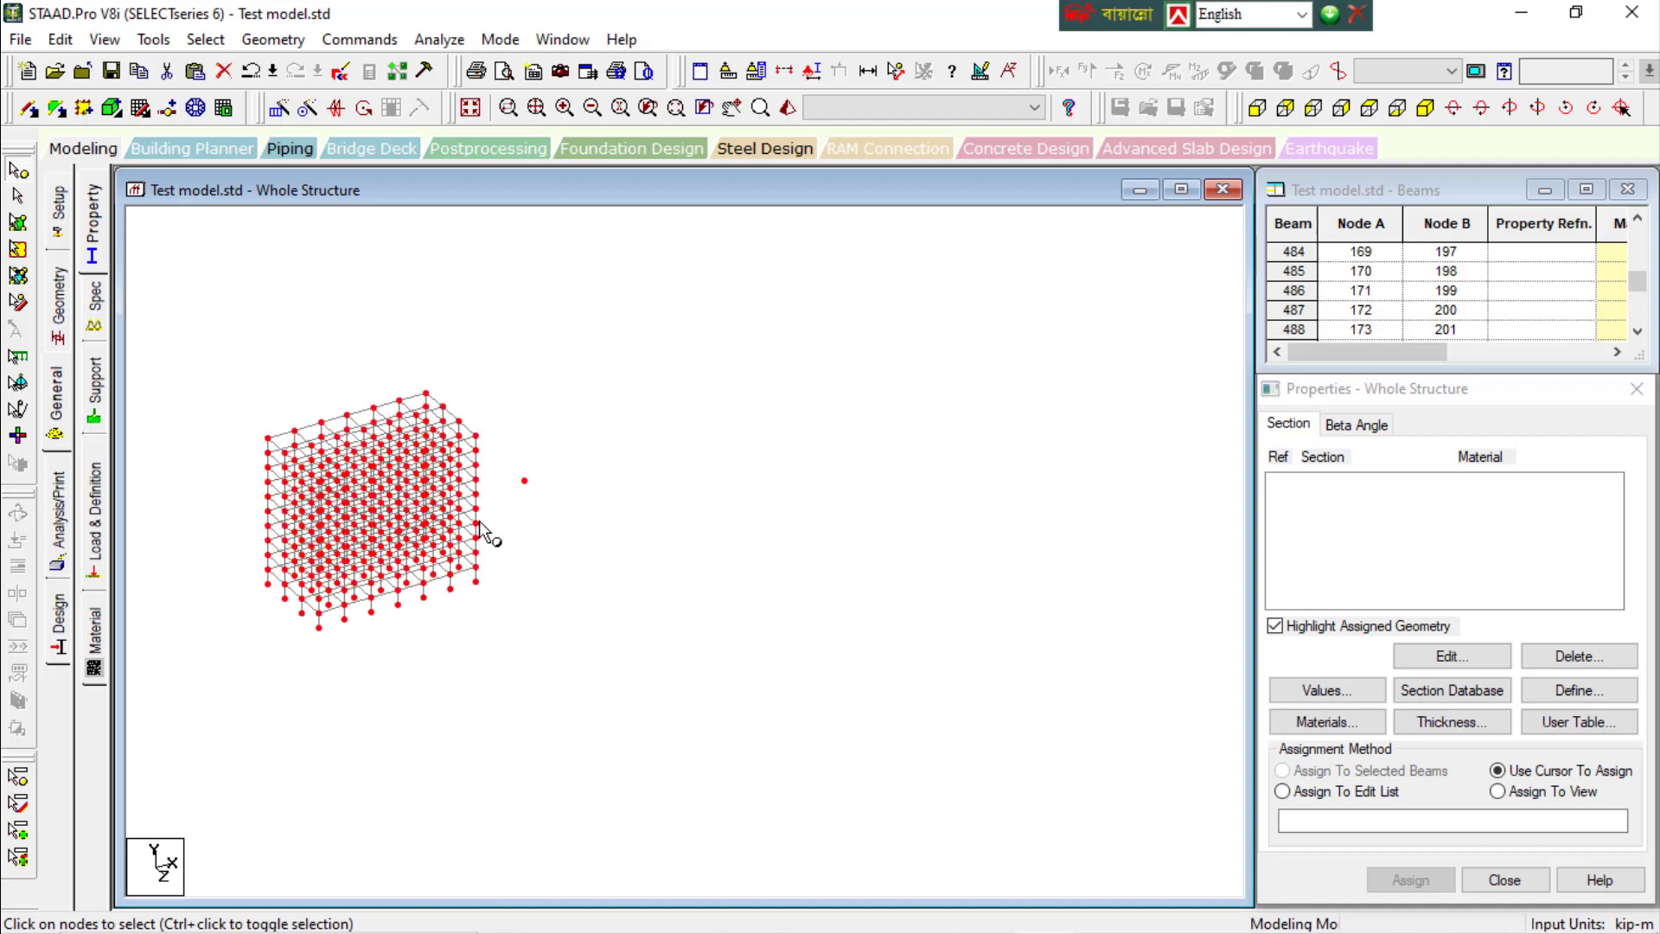
{"action": "scroll", "coordinate": [433, 493], "scroll_direction": "up", "scroll_amount": 5}
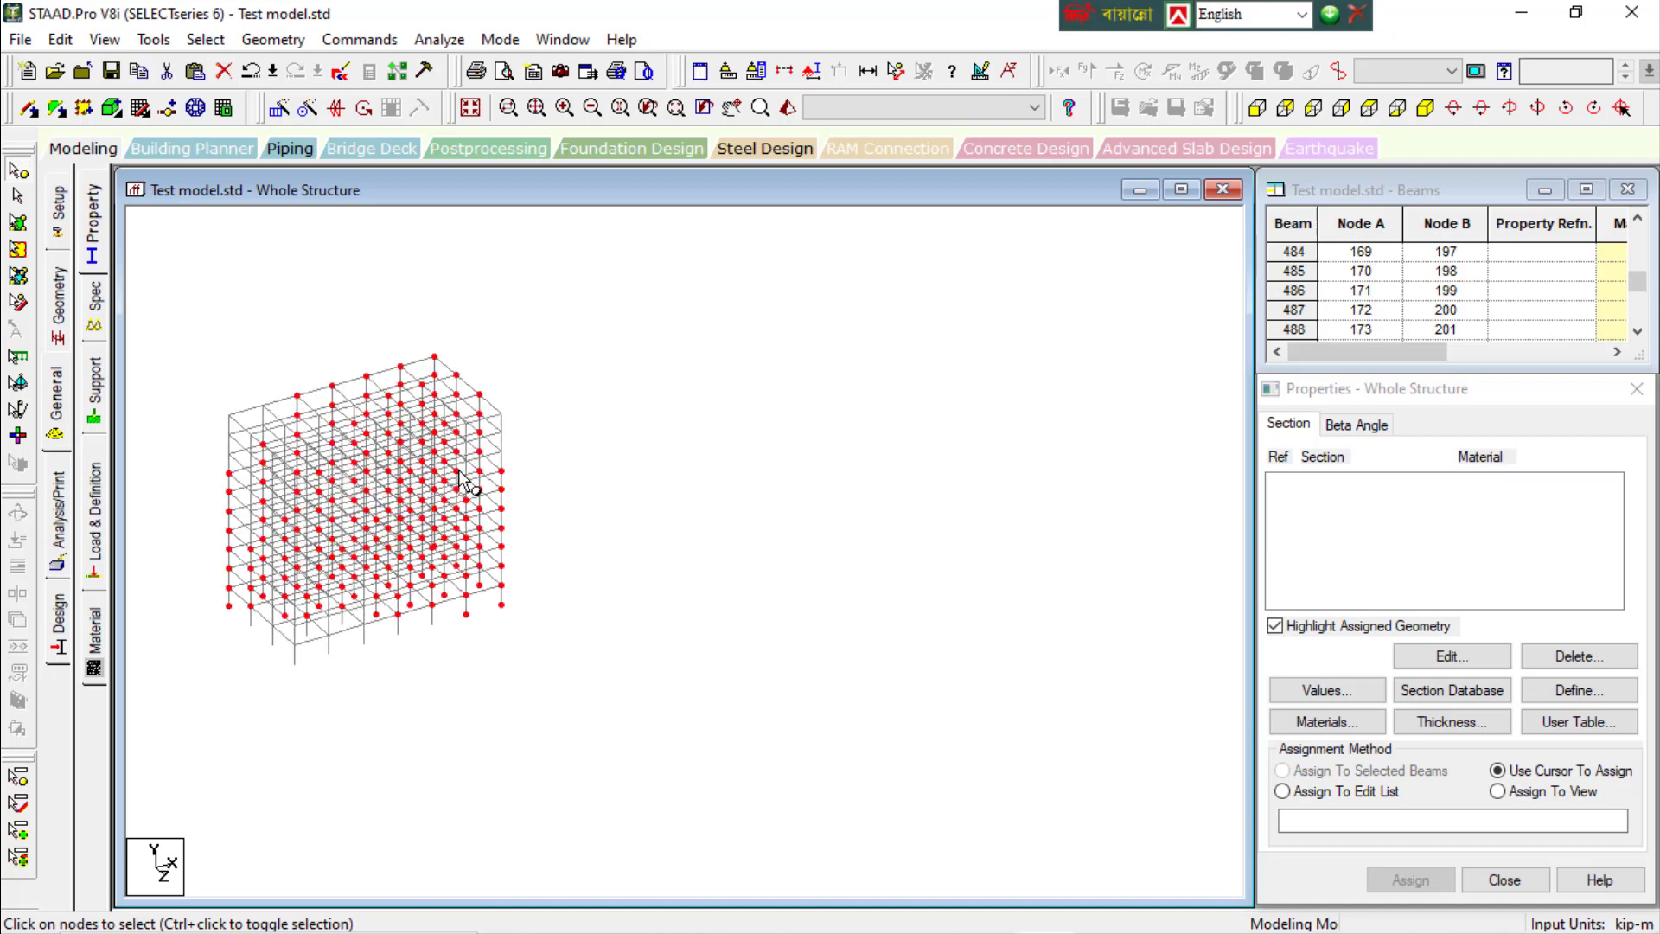
{"action": "left_click", "coordinate": [470, 107]}
{"action": "left_click", "coordinate": [1003, 496]}
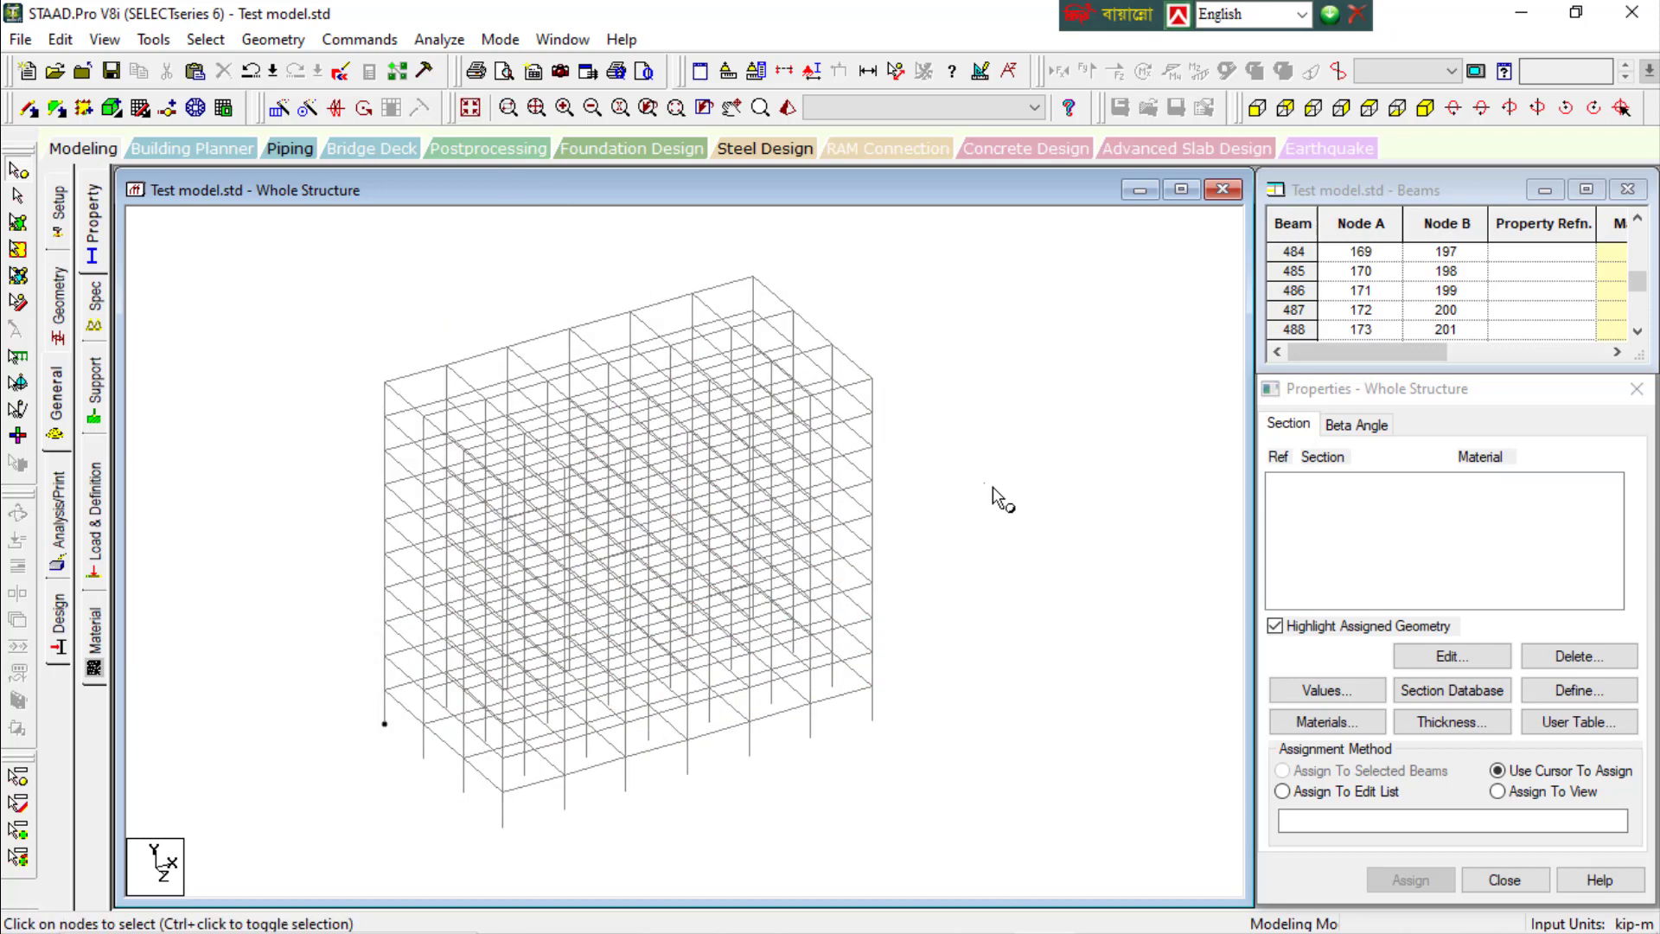
{"action": "scroll", "coordinate": [1001, 467], "scroll_direction": "up", "scroll_amount": 3}
{"action": "middle_click_drag", "start_coordinate": [1001, 464], "coordinate": [889, 504]}
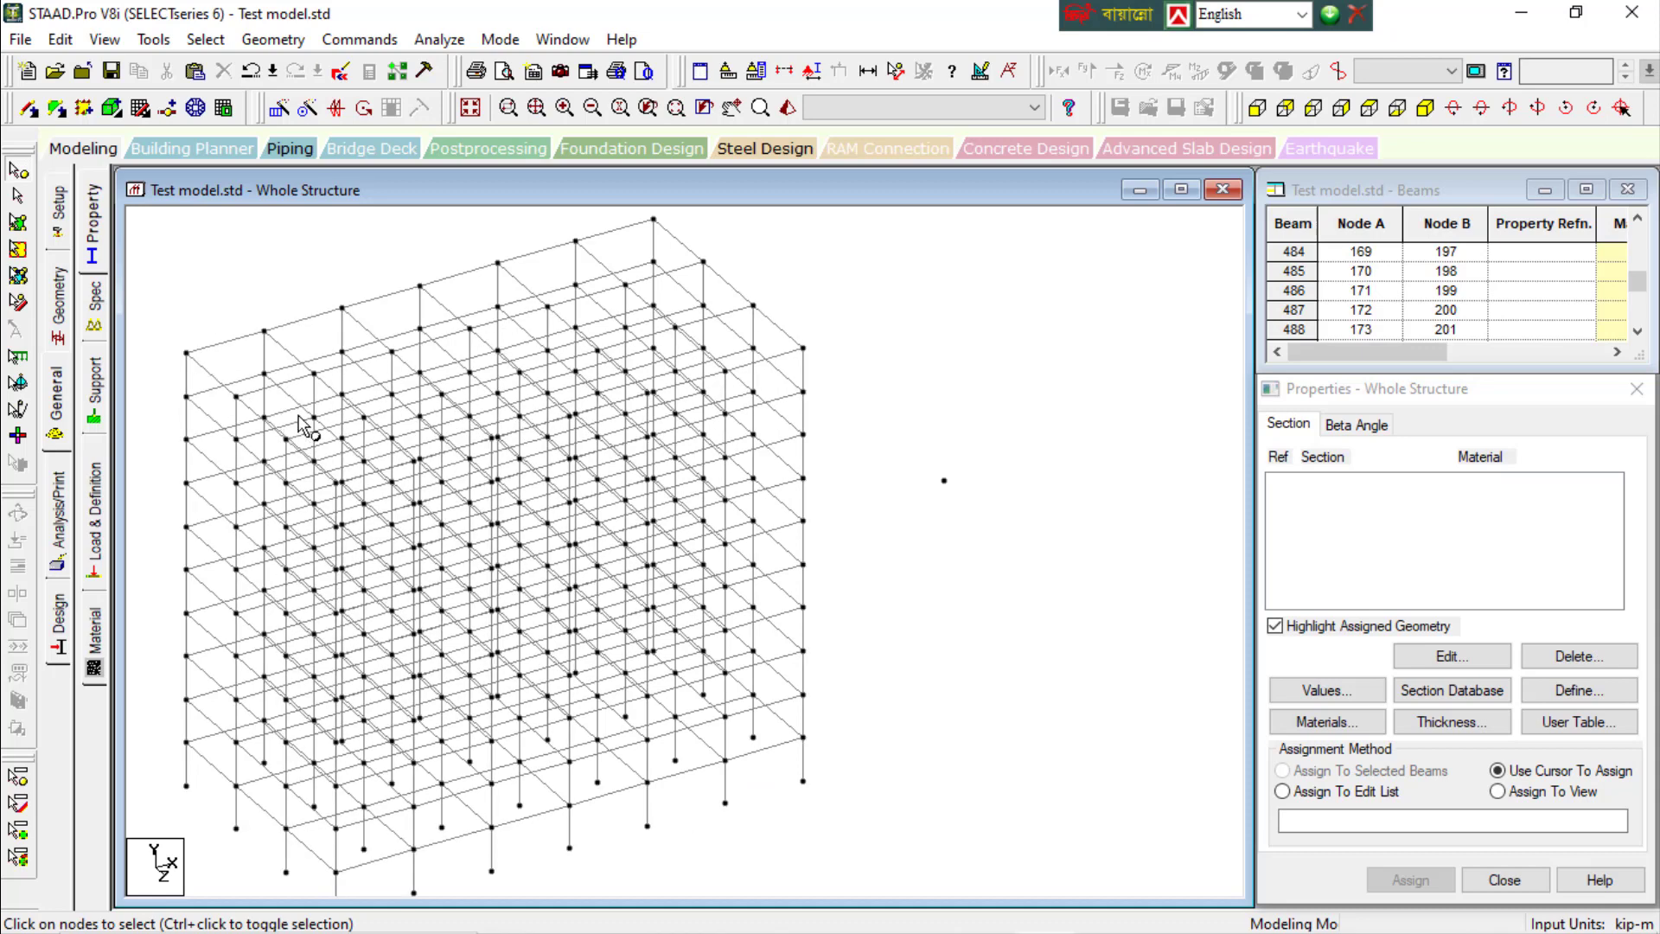
Switch to the Word notes and place the text cursor after the Dimension Beams bullet in the Lecture no. 05 list
{"action": "mouse_move", "coordinate": [696, 925]}
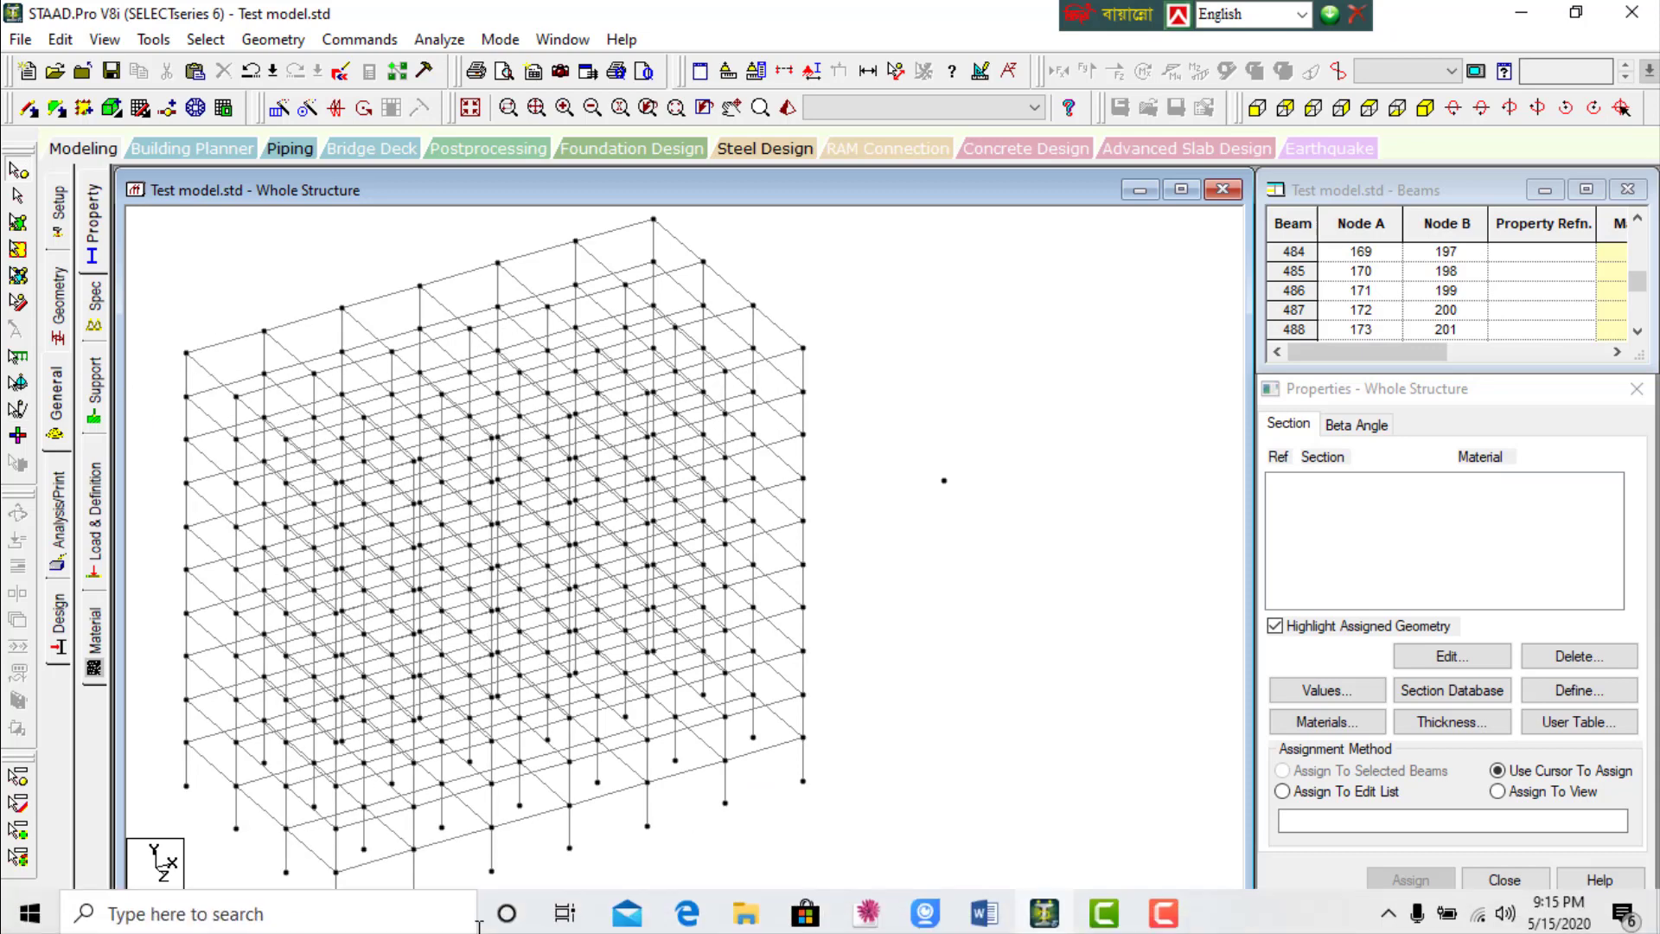
{"action": "left_click", "coordinate": [988, 918]}
{"action": "scroll", "coordinate": [965, 781], "scroll_direction": "up", "scroll_amount": 5}
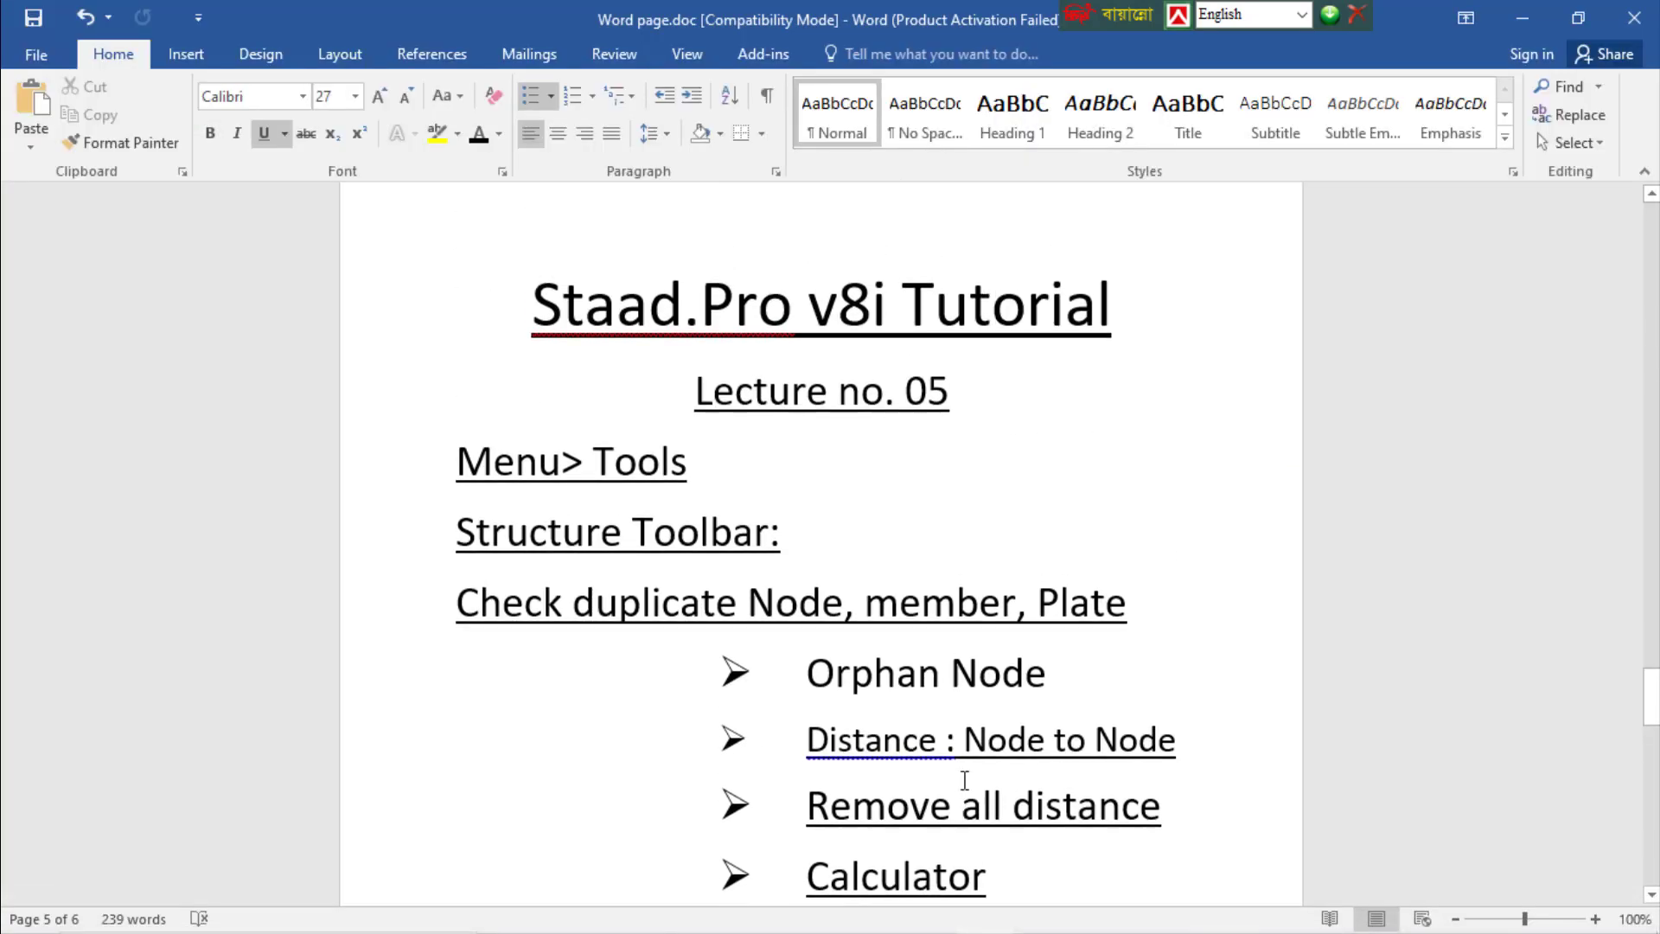
{"action": "scroll", "coordinate": [965, 781], "scroll_direction": "down", "scroll_amount": 7}
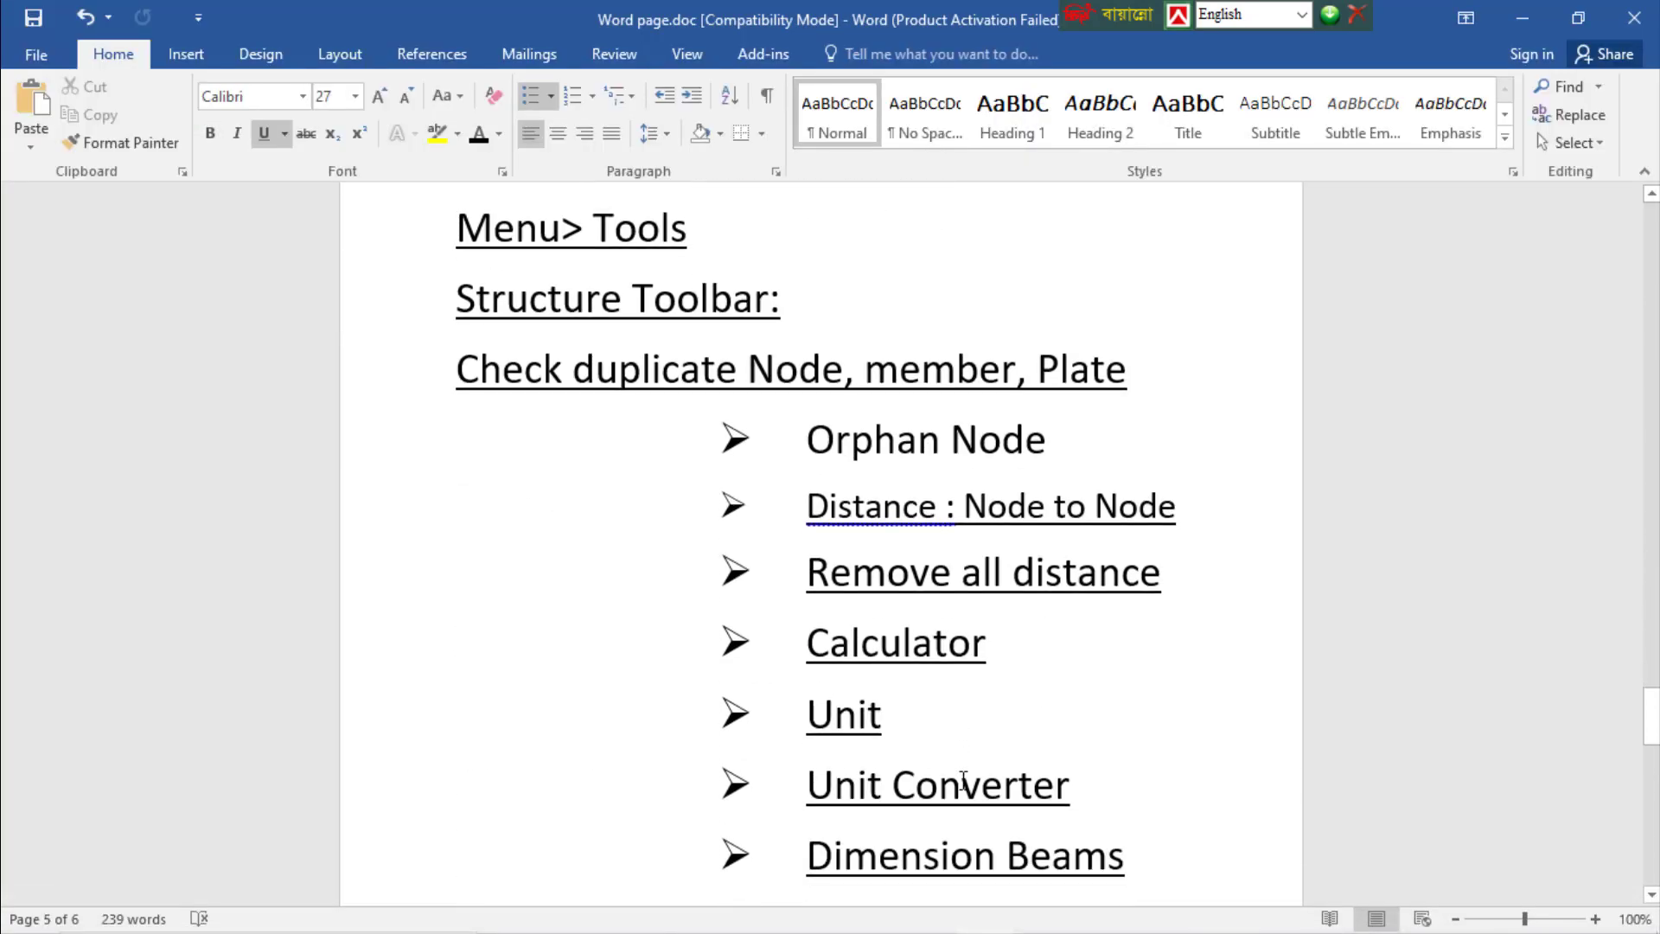
{"action": "scroll", "coordinate": [965, 781], "scroll_direction": "down", "scroll_amount": 2}
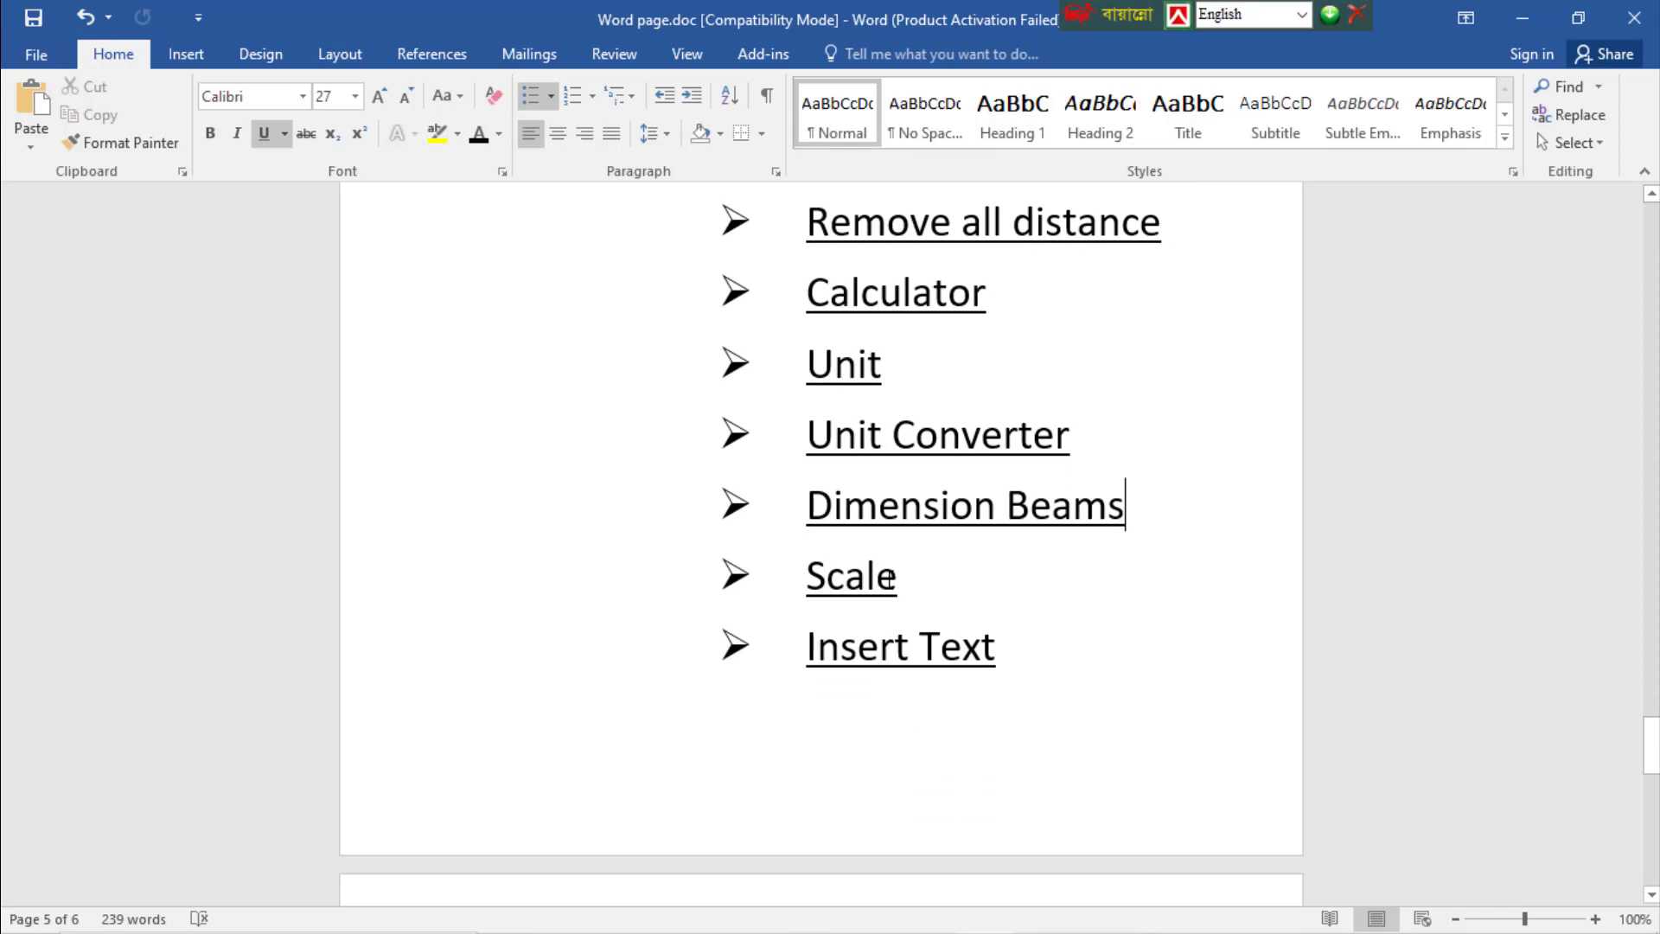
Add the bullet "Shift+K= display joint" between Dimension Beams and Scale, save the document, and select the bullet's text from "K" onward
{"action": "key", "text": "ctrl+z"}
{"action": "type", "text": "S"}
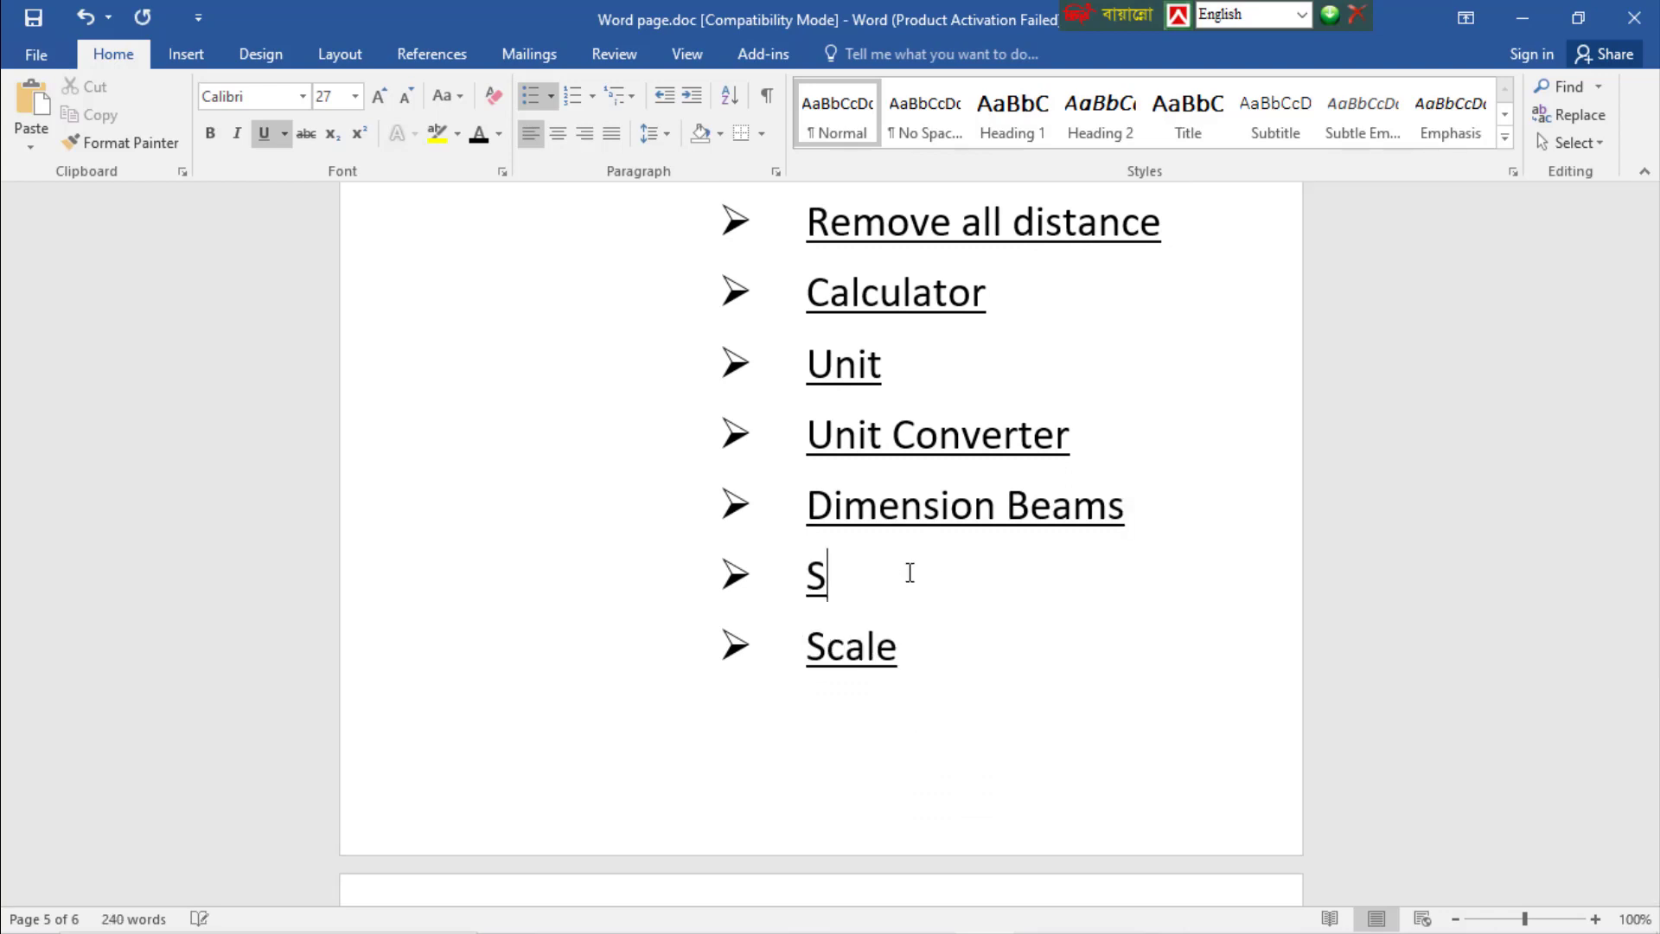
{"action": "type", "text": "hift"}
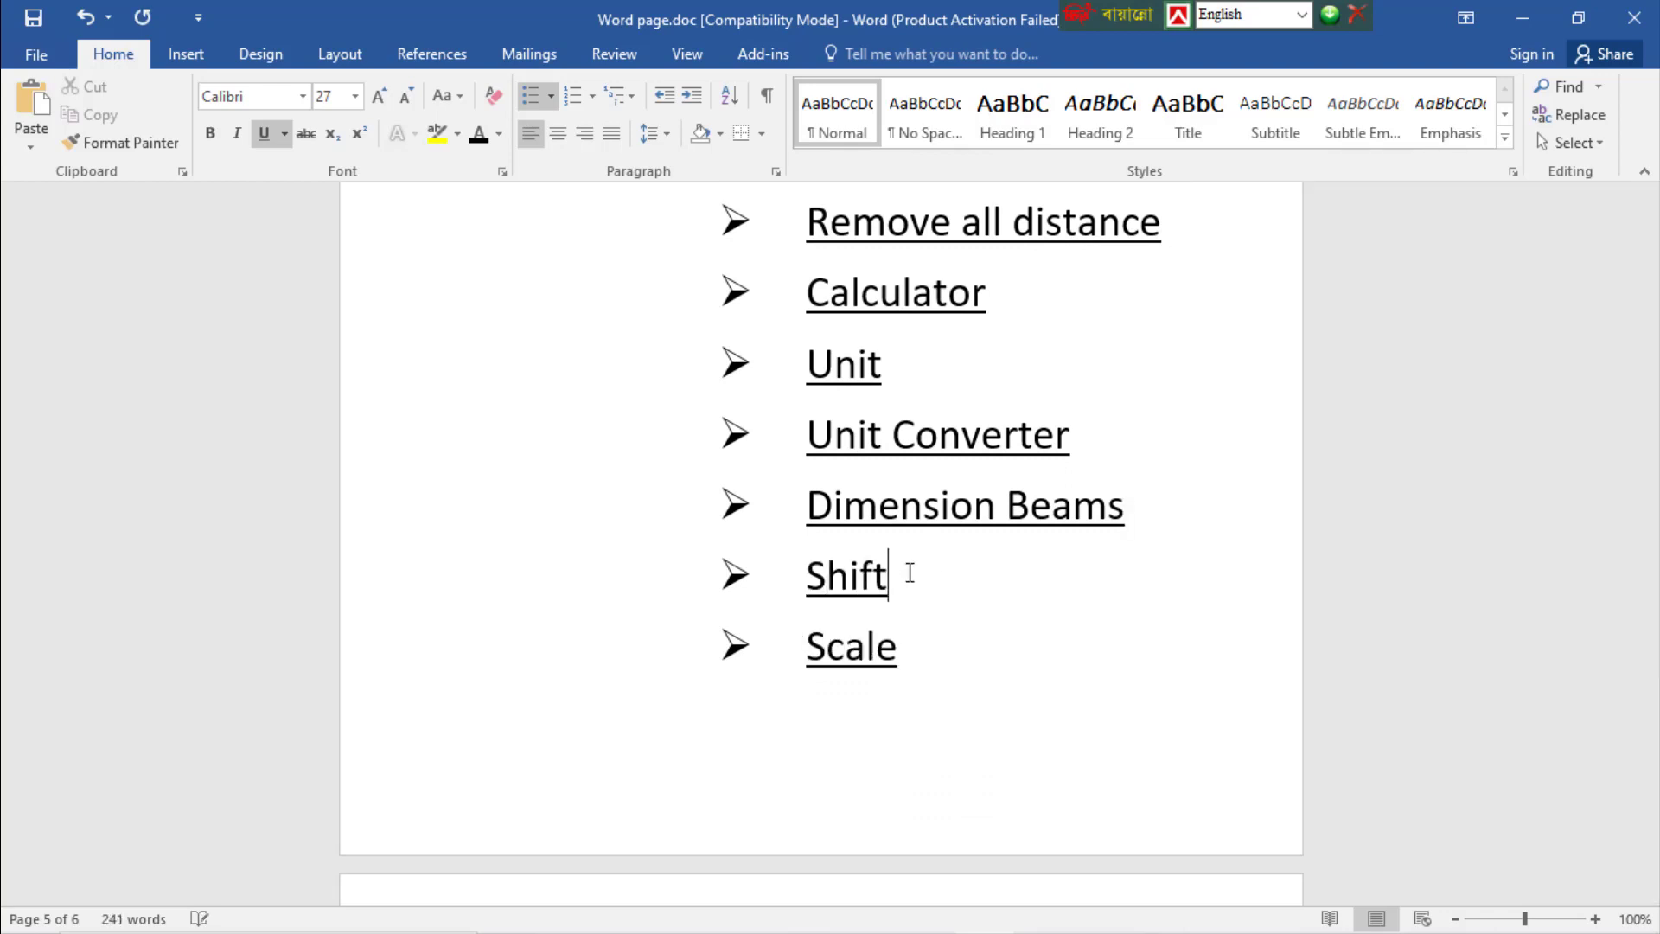
{"action": "type", "text": "+K= Nod"}
{"action": "key", "text": "BackSpace"}
{"action": "key", "text": "BackSpace"}
{"action": "key", "text": "BackSpace"}
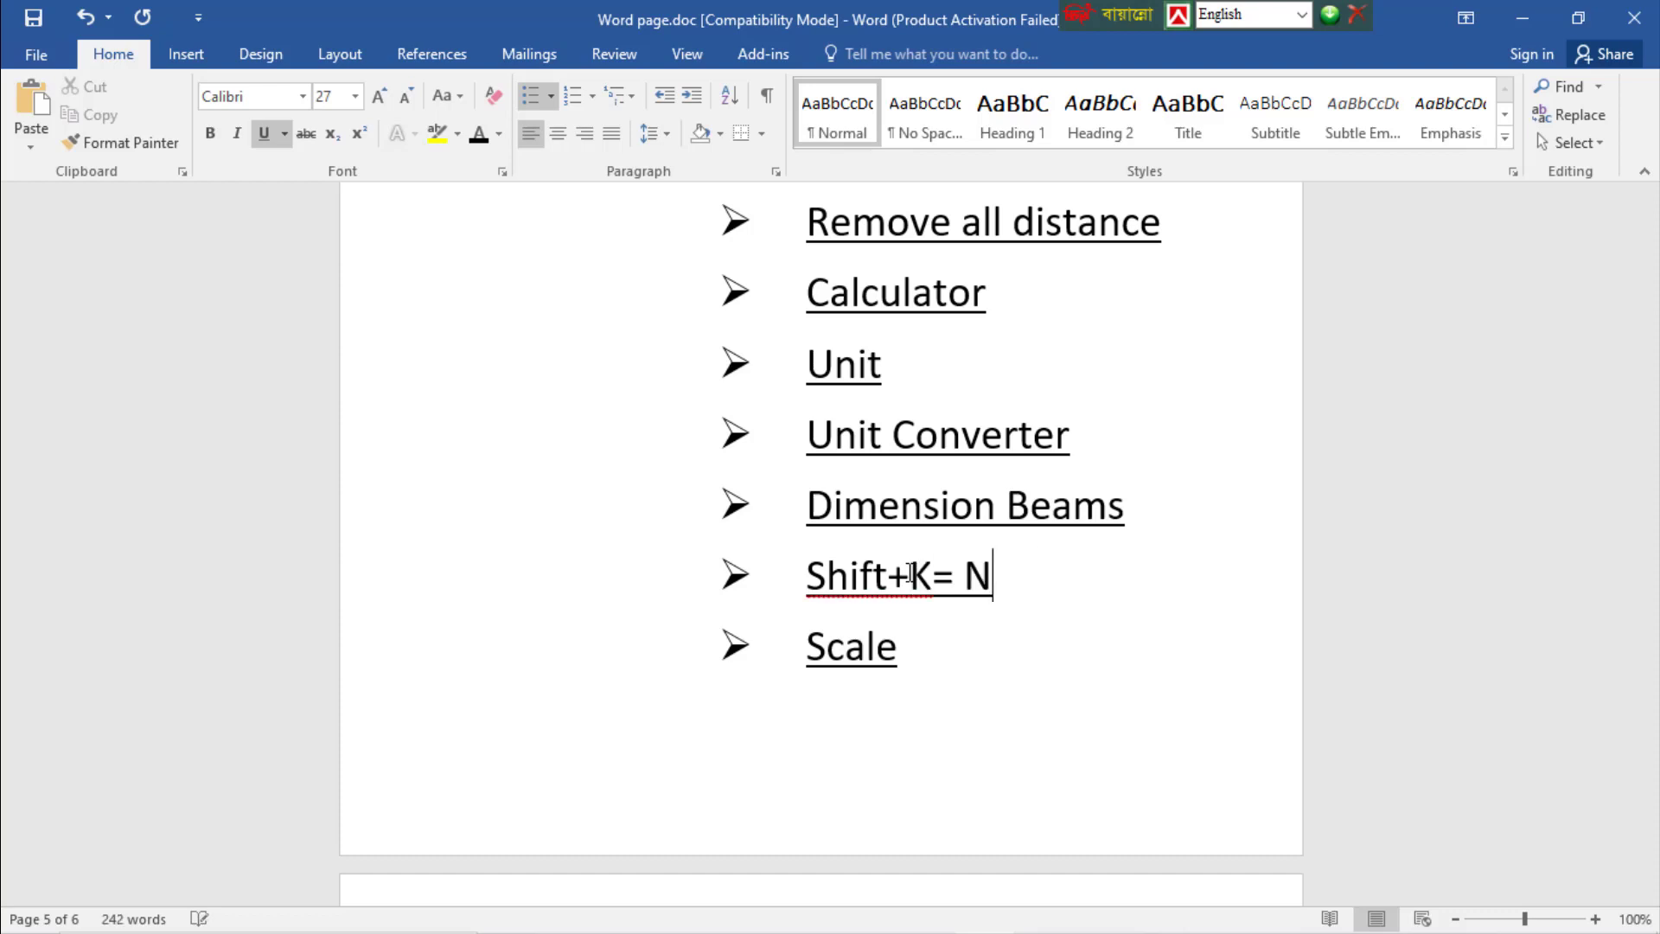
{"action": "type", "text": "dis"}
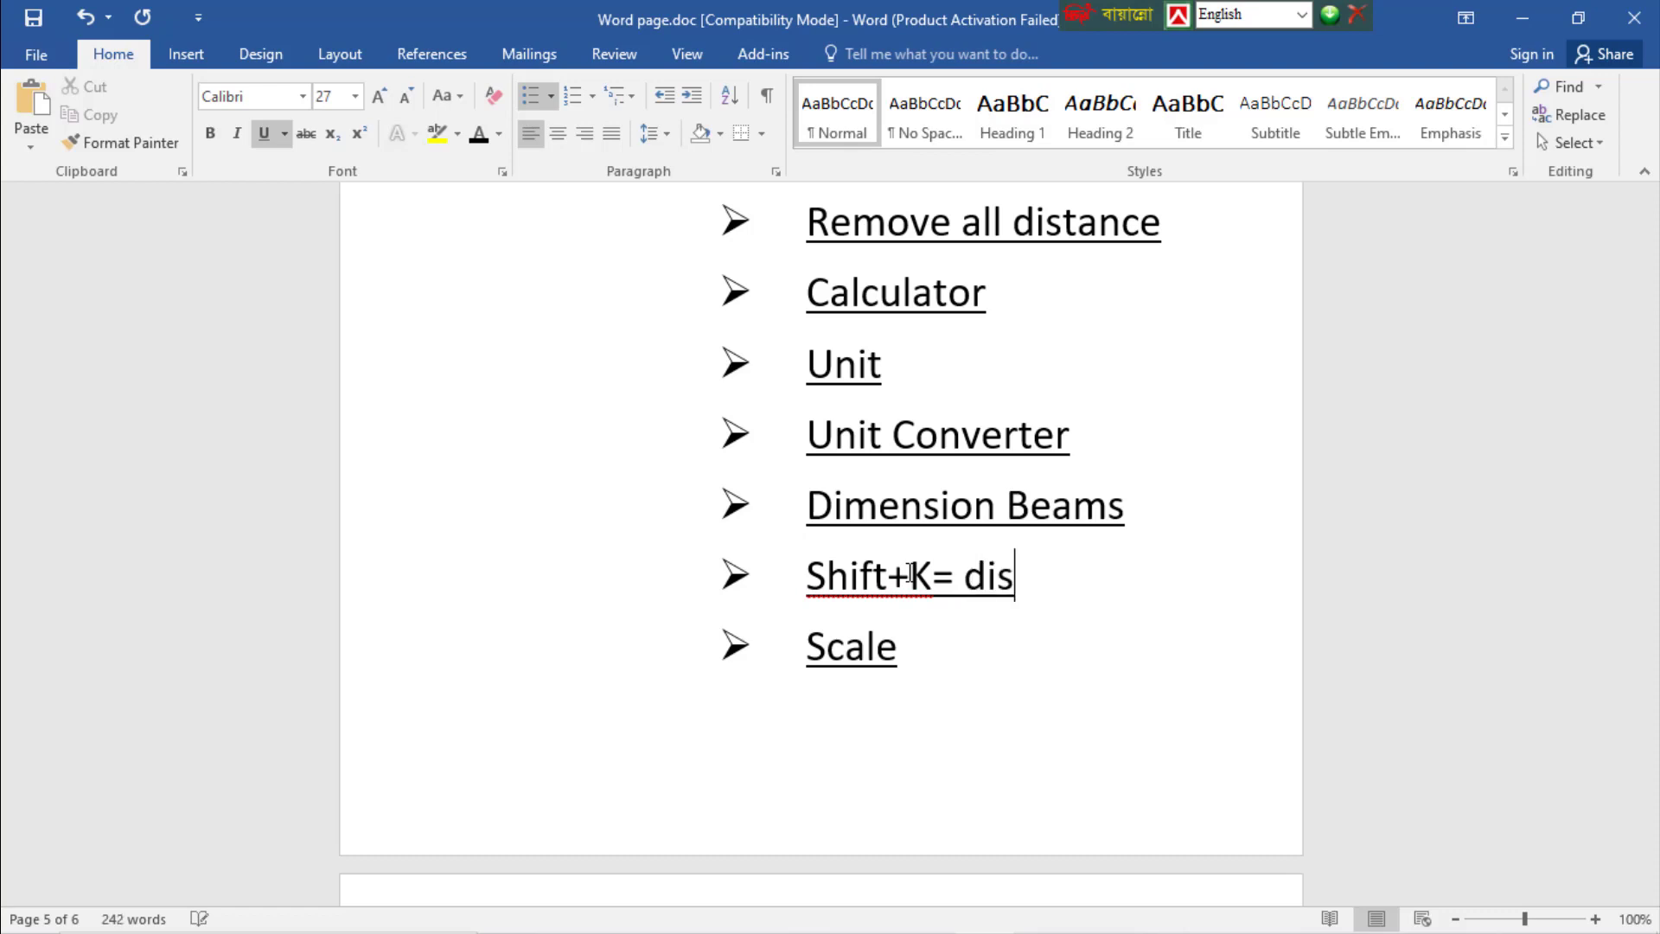
{"action": "type", "text": "ply"}
{"action": "key", "text": "BackSpace"}
{"action": "type", "text": "ay"}
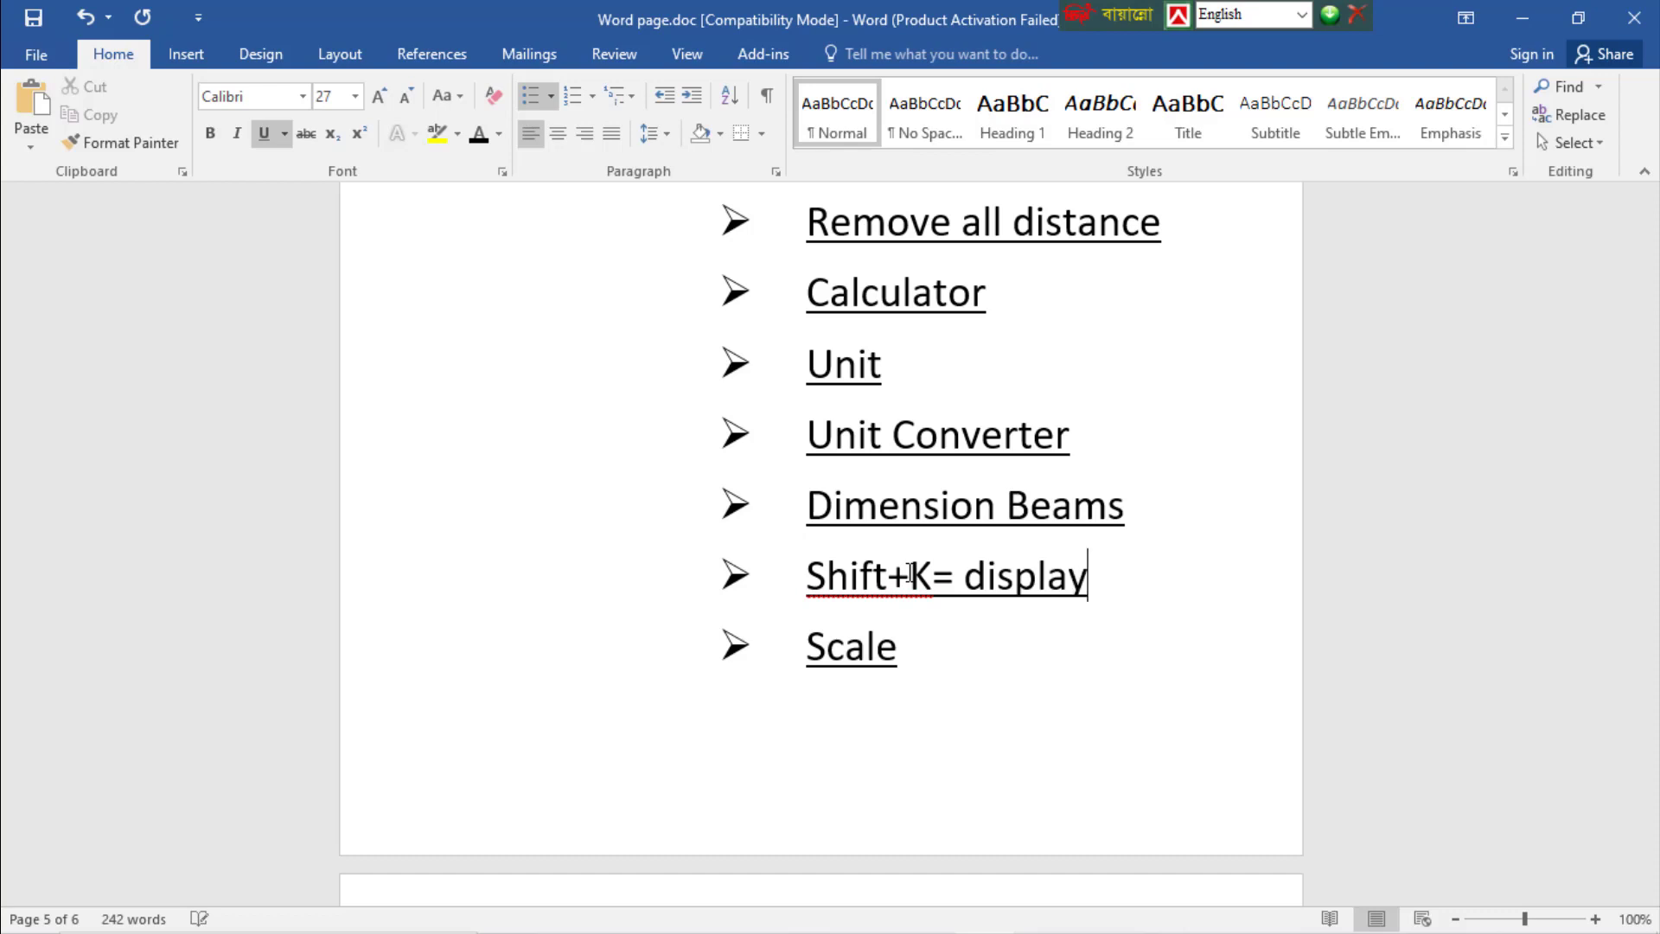
{"action": "type", "text": " joint"}
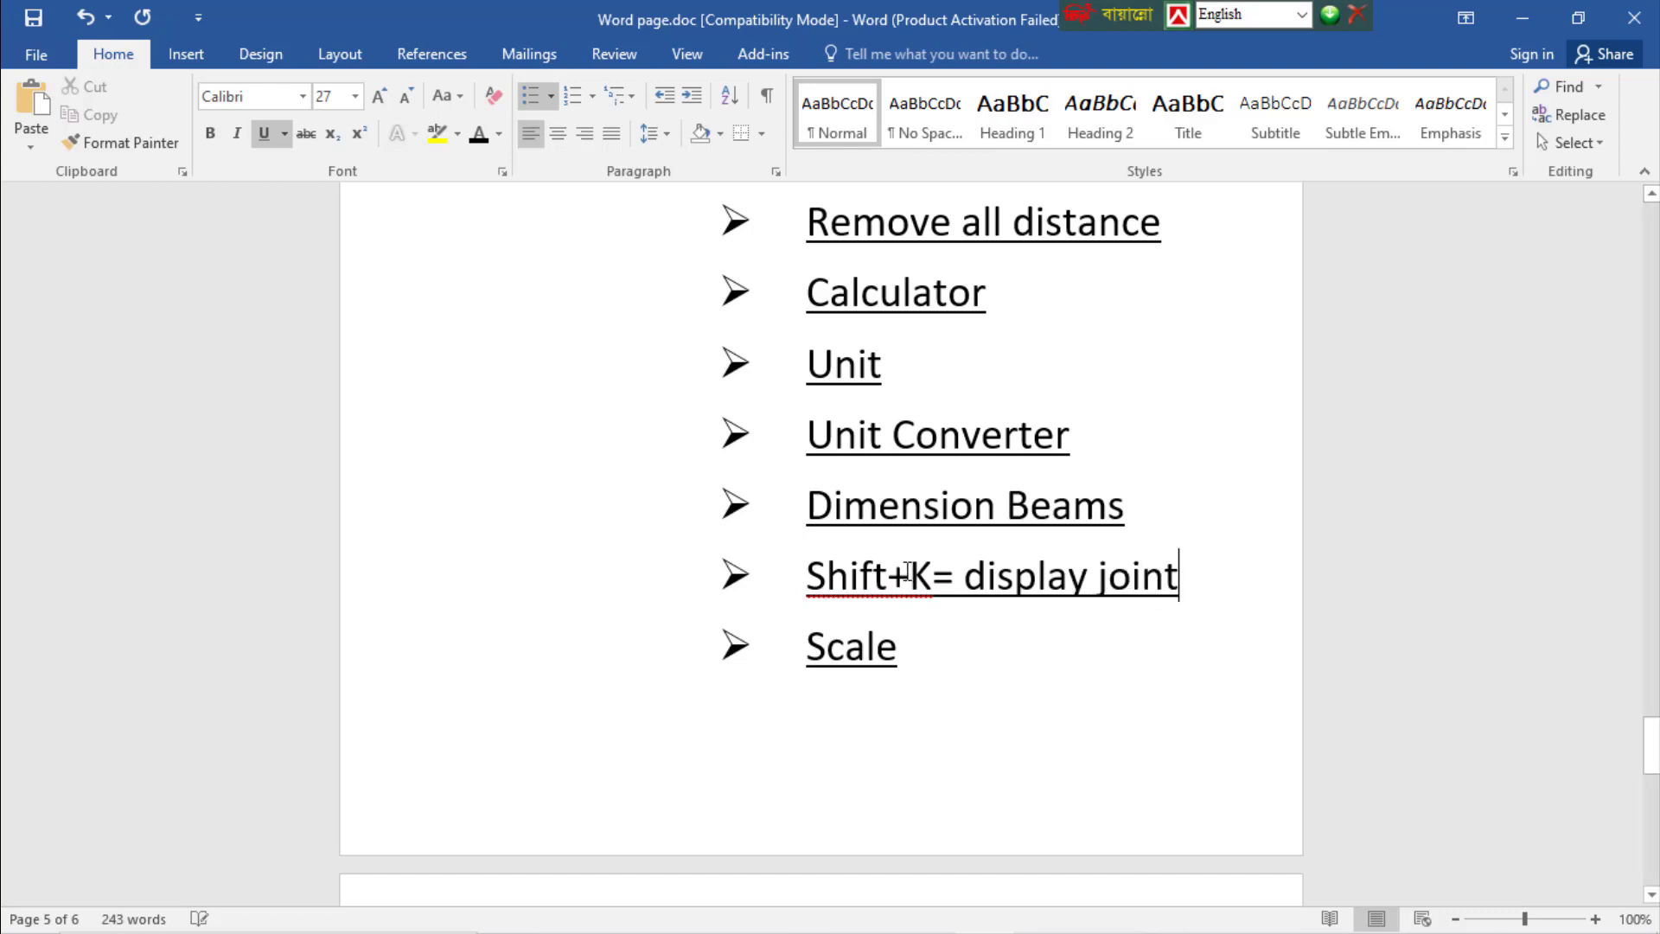
{"action": "key", "text": "ctrl+s"}
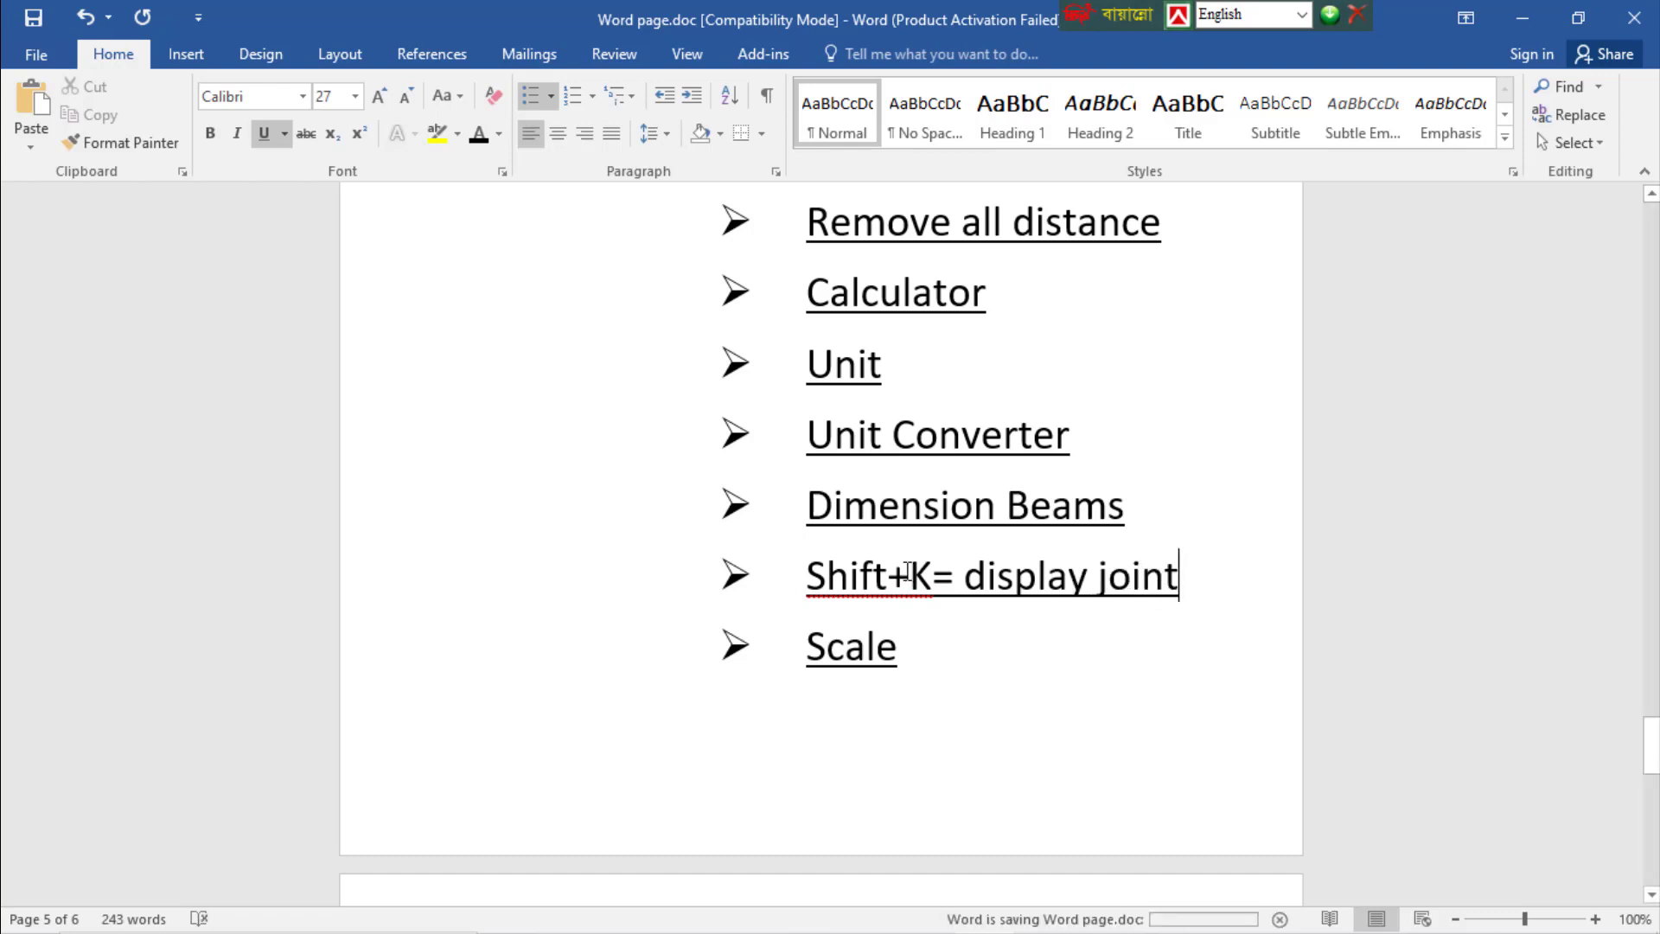
{"action": "left_click_drag", "start_coordinate": [1151, 575], "coordinate": [904, 575]}
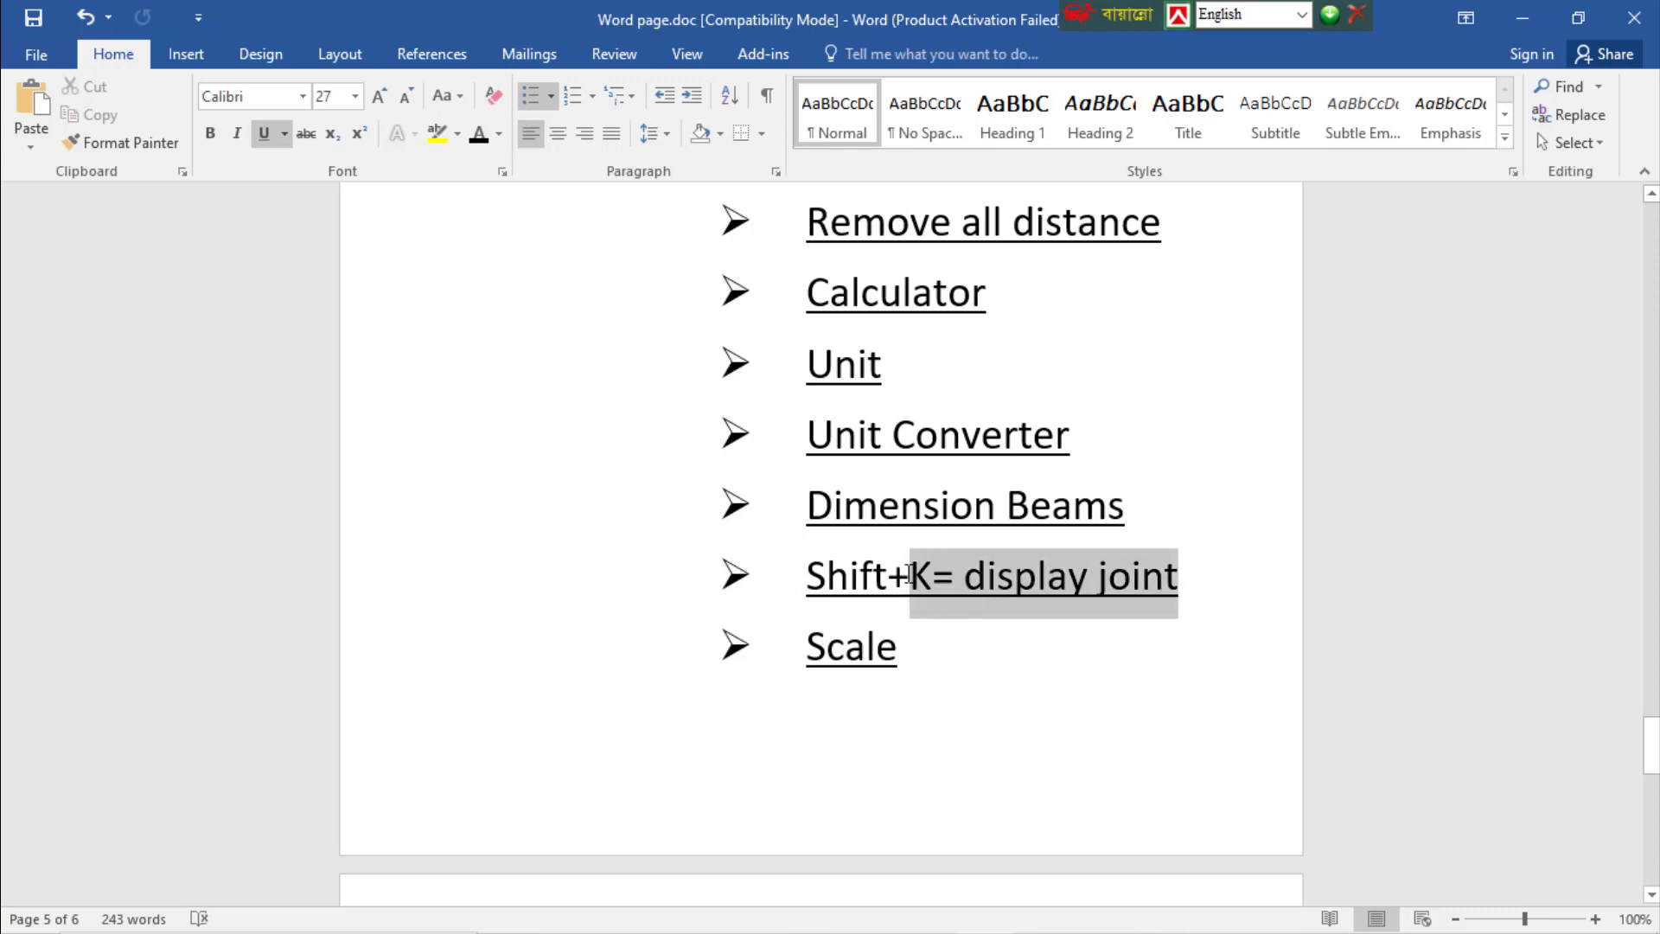
Review the next topics in the Word list and switch to the test model in STAAD.Pro
{"action": "left_click", "coordinate": [974, 666]}
{"action": "scroll", "coordinate": [995, 665], "scroll_direction": "down", "scroll_amount": 1}
{"action": "scroll", "coordinate": [995, 665], "scroll_direction": "down", "scroll_amount": 2}
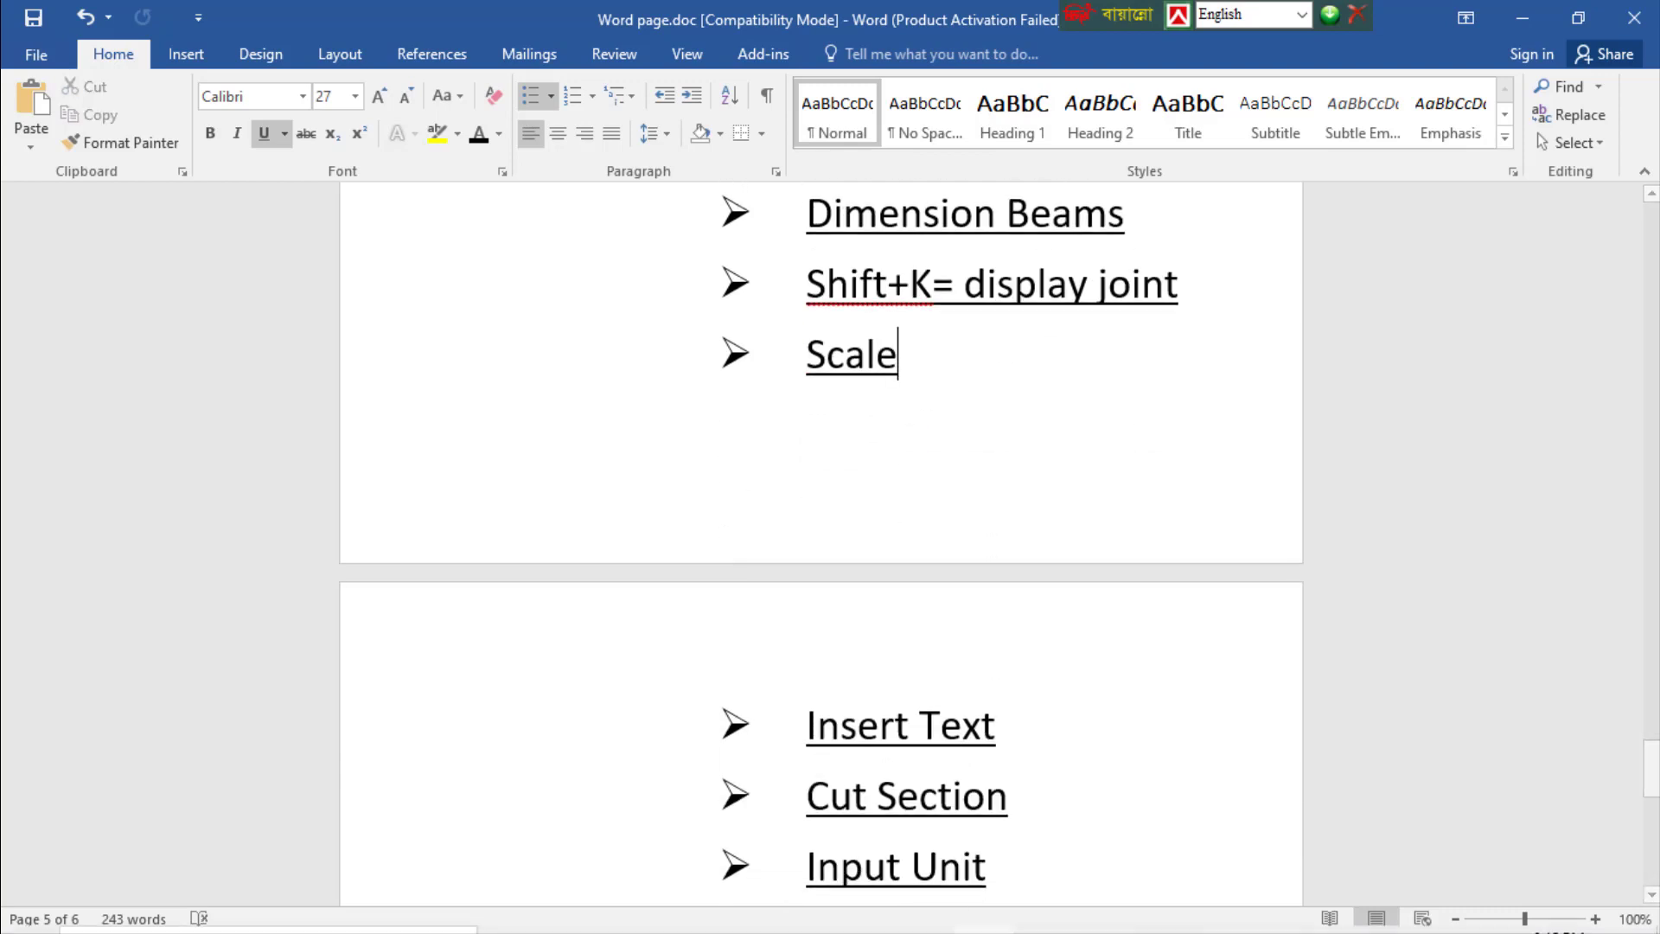
{"action": "left_click", "coordinate": [1045, 912]}
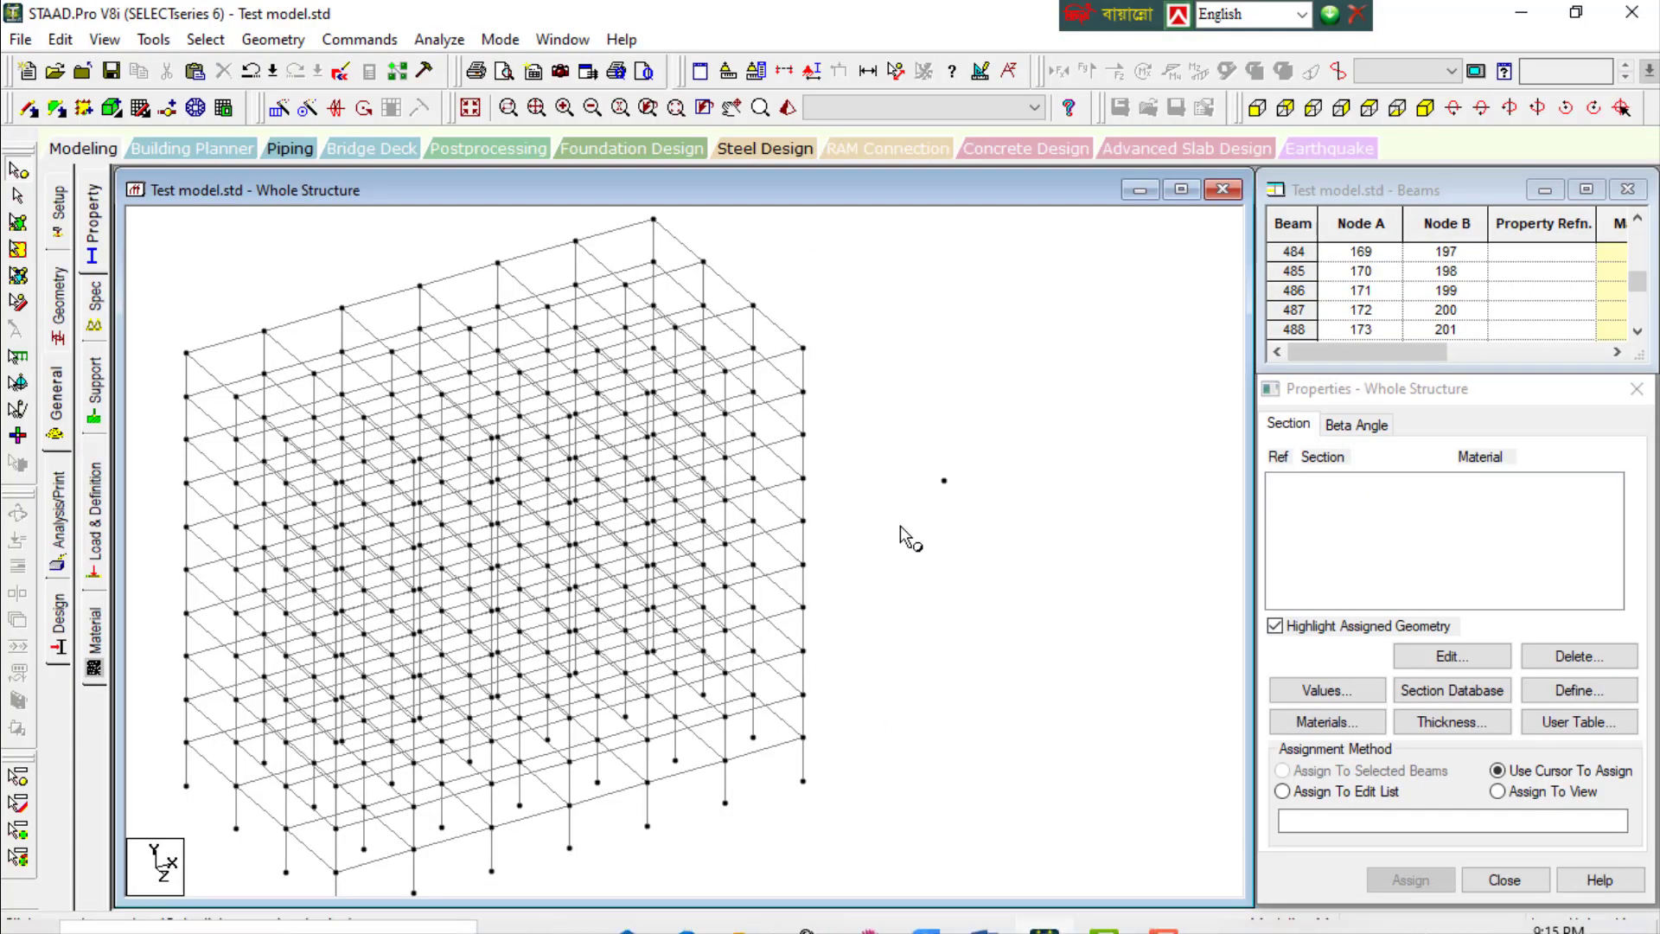
Display the node-to-node distance from the frame's mid-height corner node to the isolated node beside the structure
{"action": "left_click", "coordinate": [896, 71]}
{"action": "left_click", "coordinate": [805, 522]}
{"action": "left_click", "coordinate": [944, 481]}
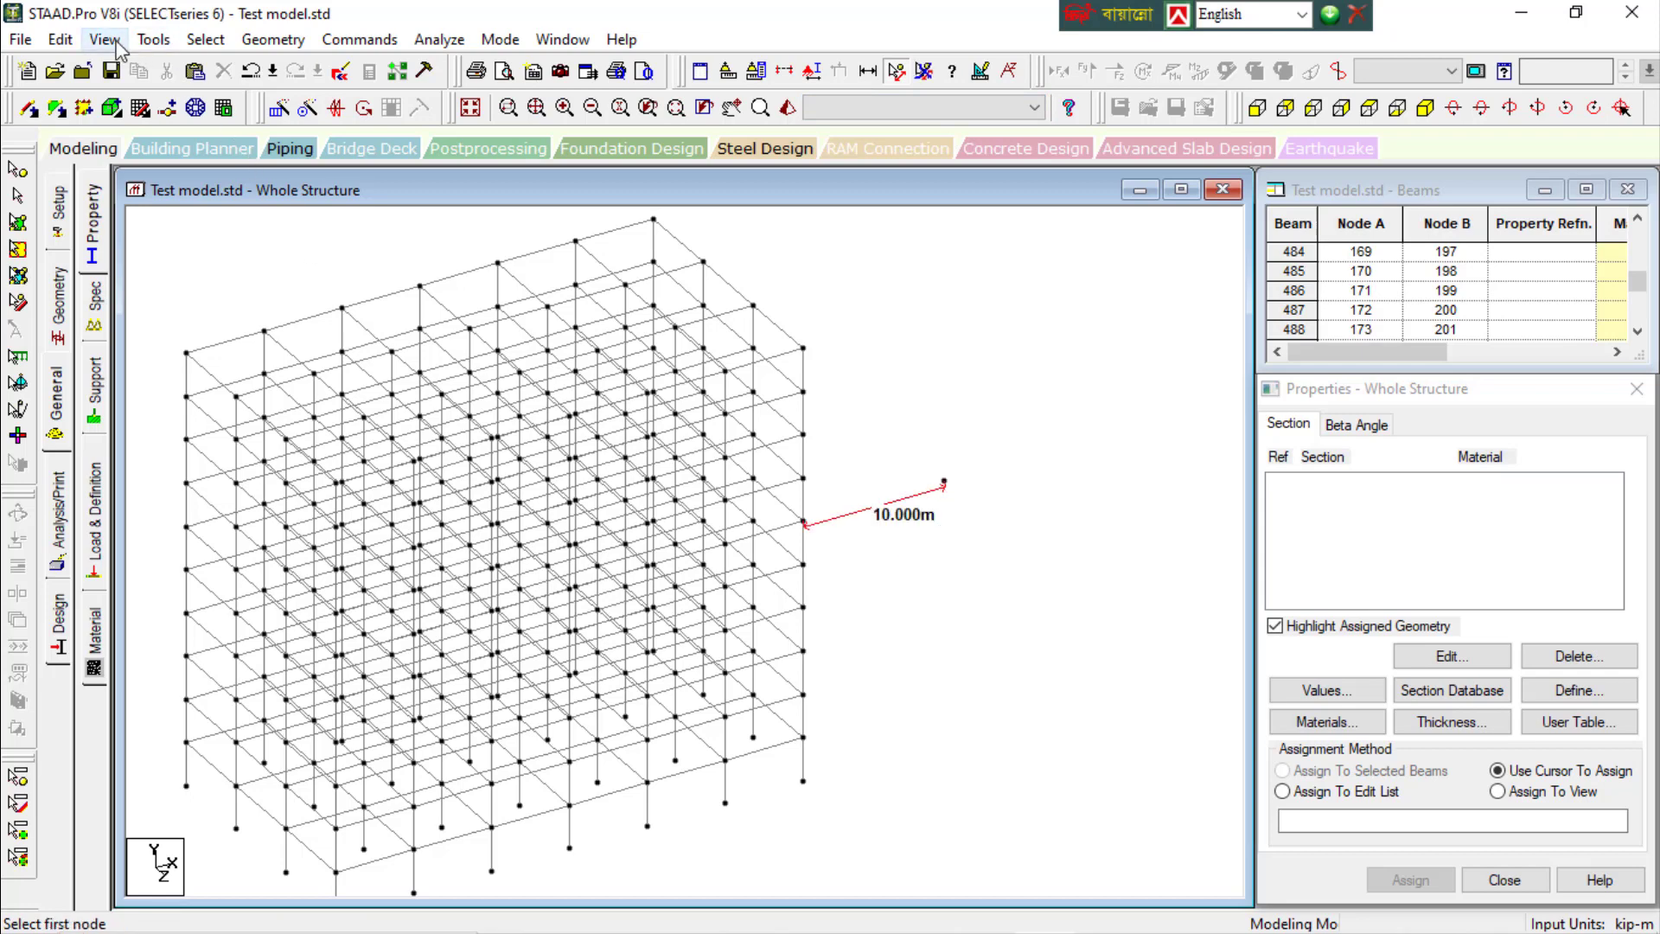
Set the current input length unit to Foot with KiloPound as the force unit
{"action": "left_click", "coordinate": [153, 38]}
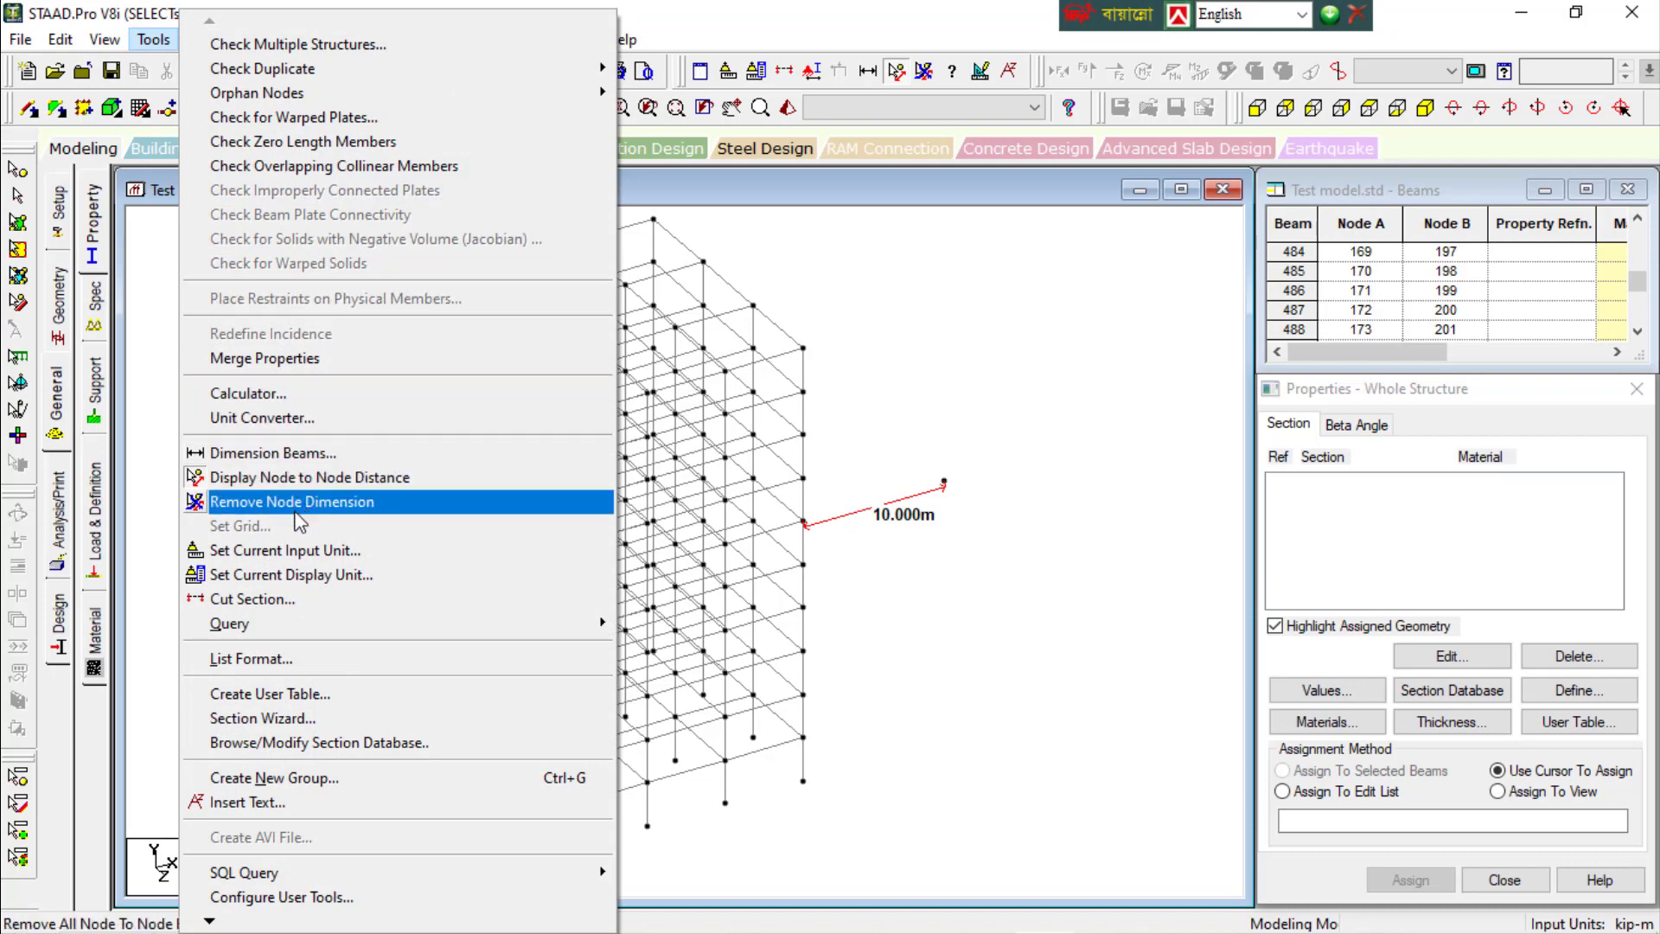
{"action": "left_click", "coordinate": [296, 553]}
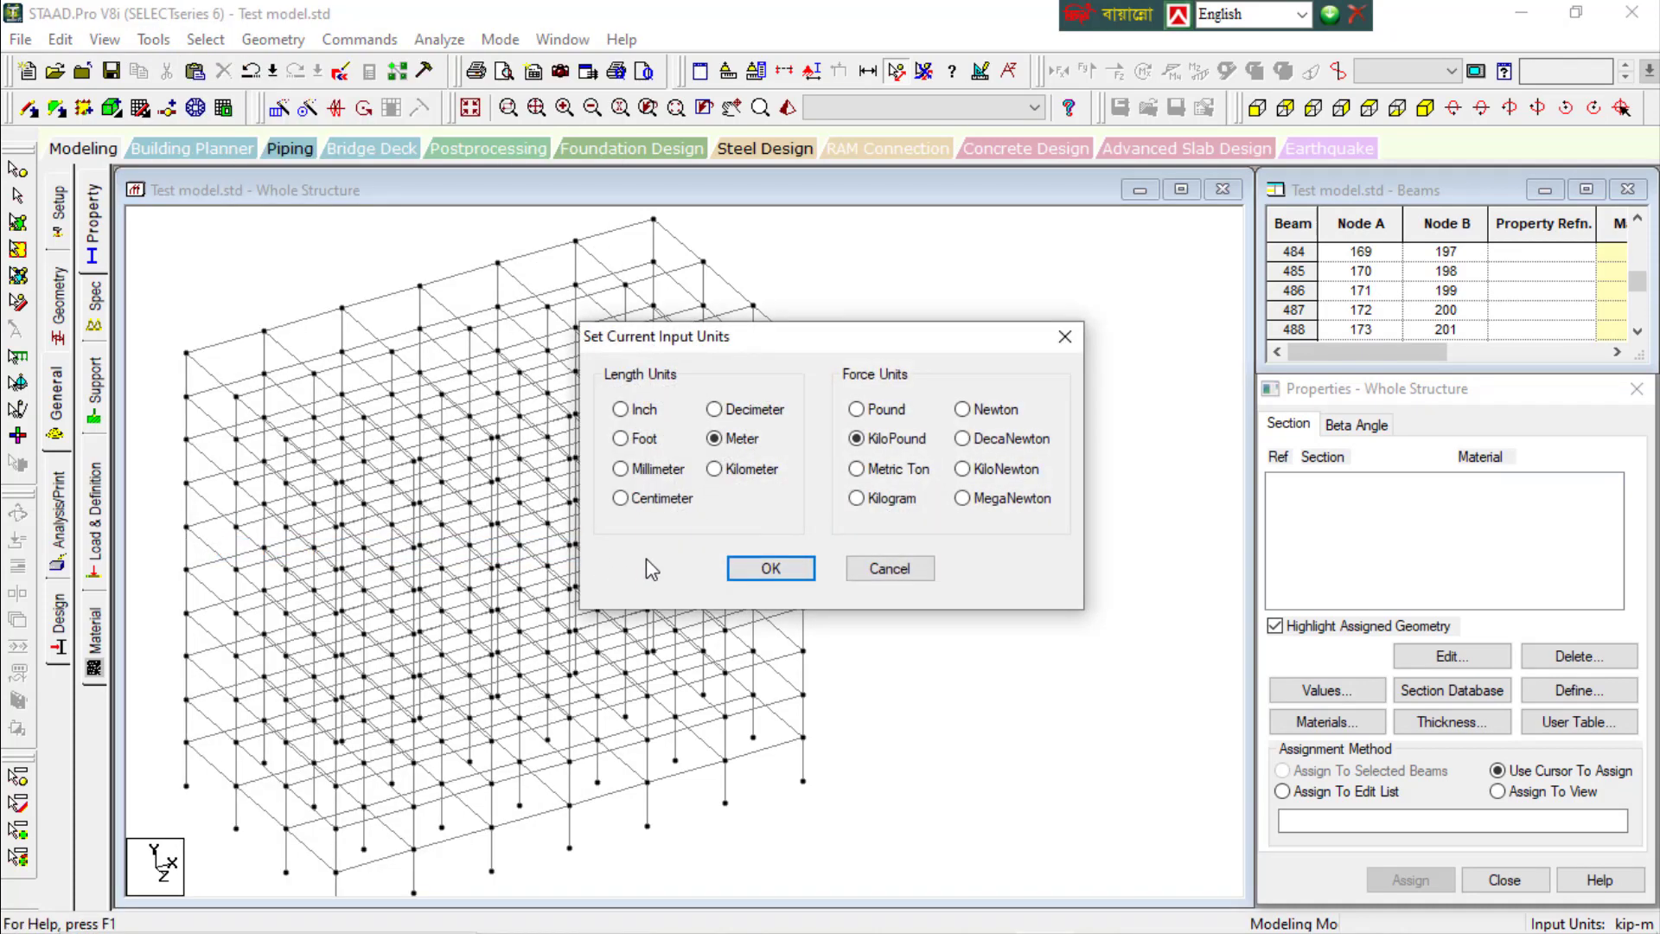
{"action": "left_click", "coordinate": [736, 570]}
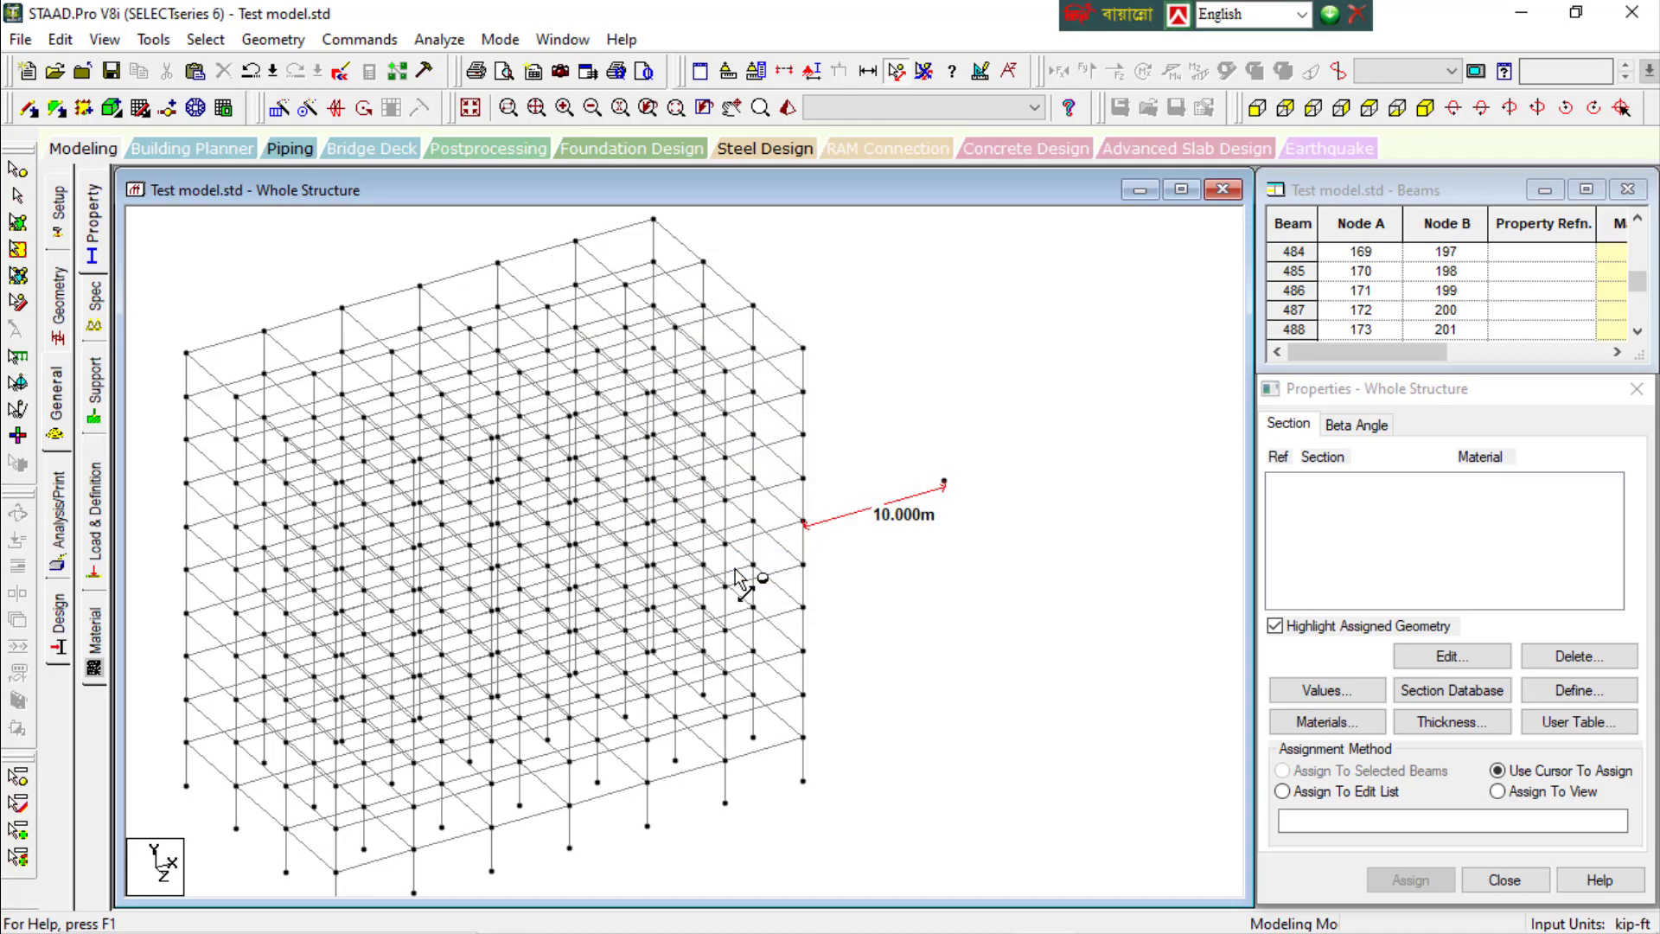
Clear and redisplay the distance between the frame's mid-height corner node and the isolated node in the new length unit
{"action": "left_click", "coordinate": [802, 523]}
{"action": "left_click", "coordinate": [943, 481]}
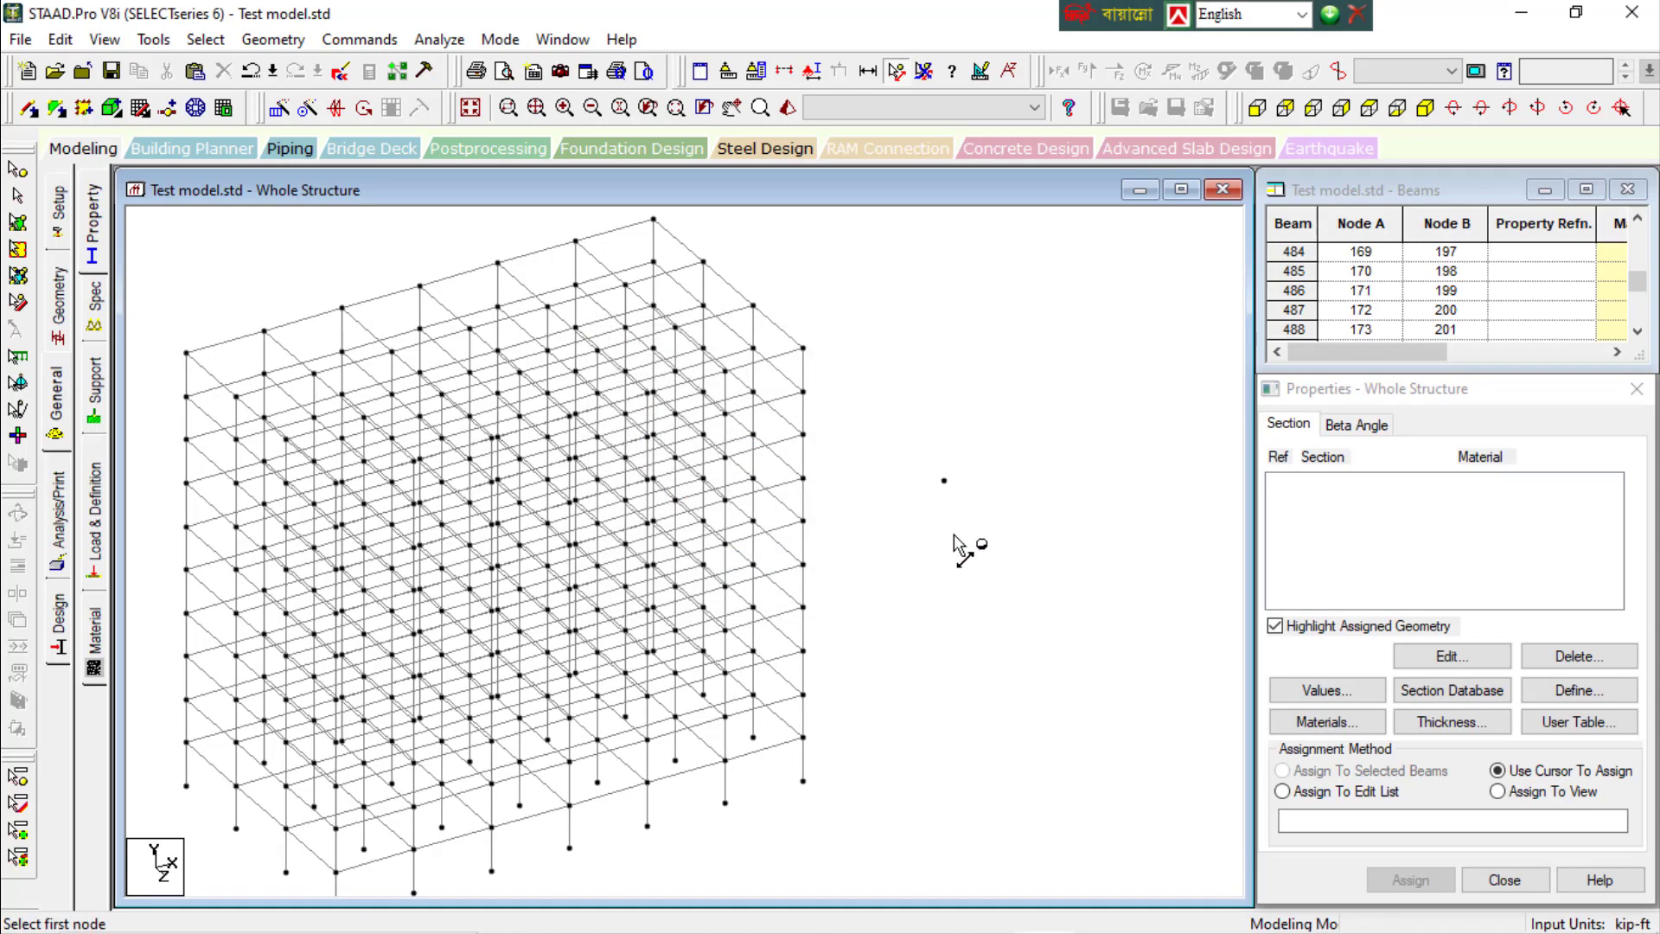
{"action": "left_click", "coordinate": [803, 522]}
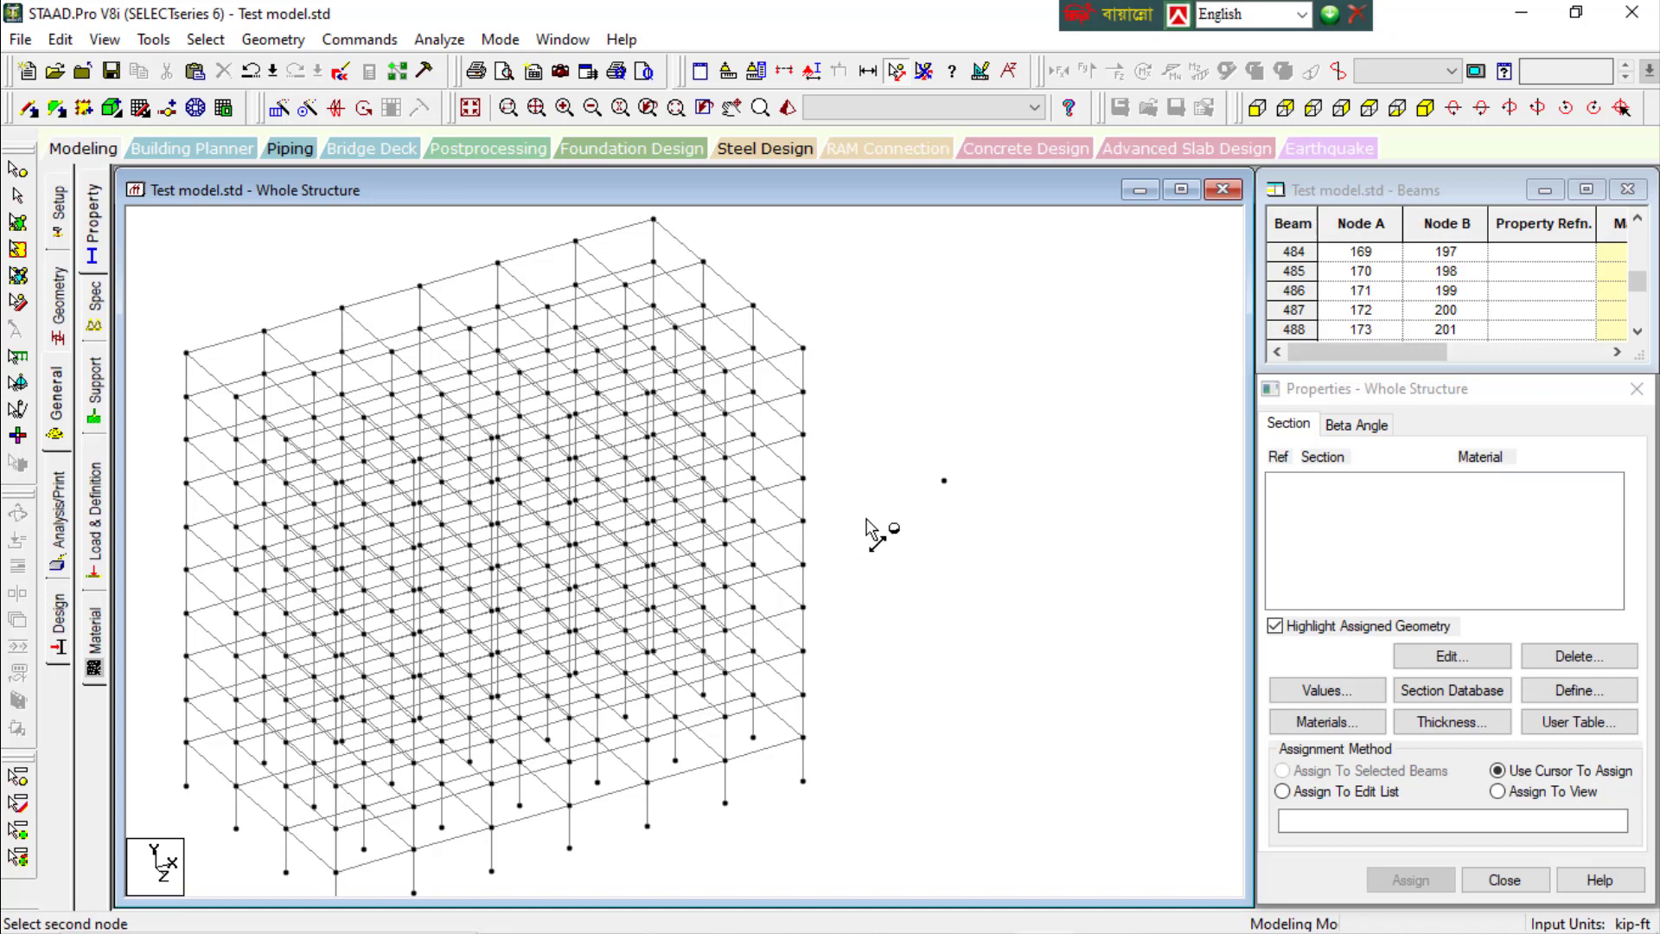
{"action": "left_click", "coordinate": [944, 482]}
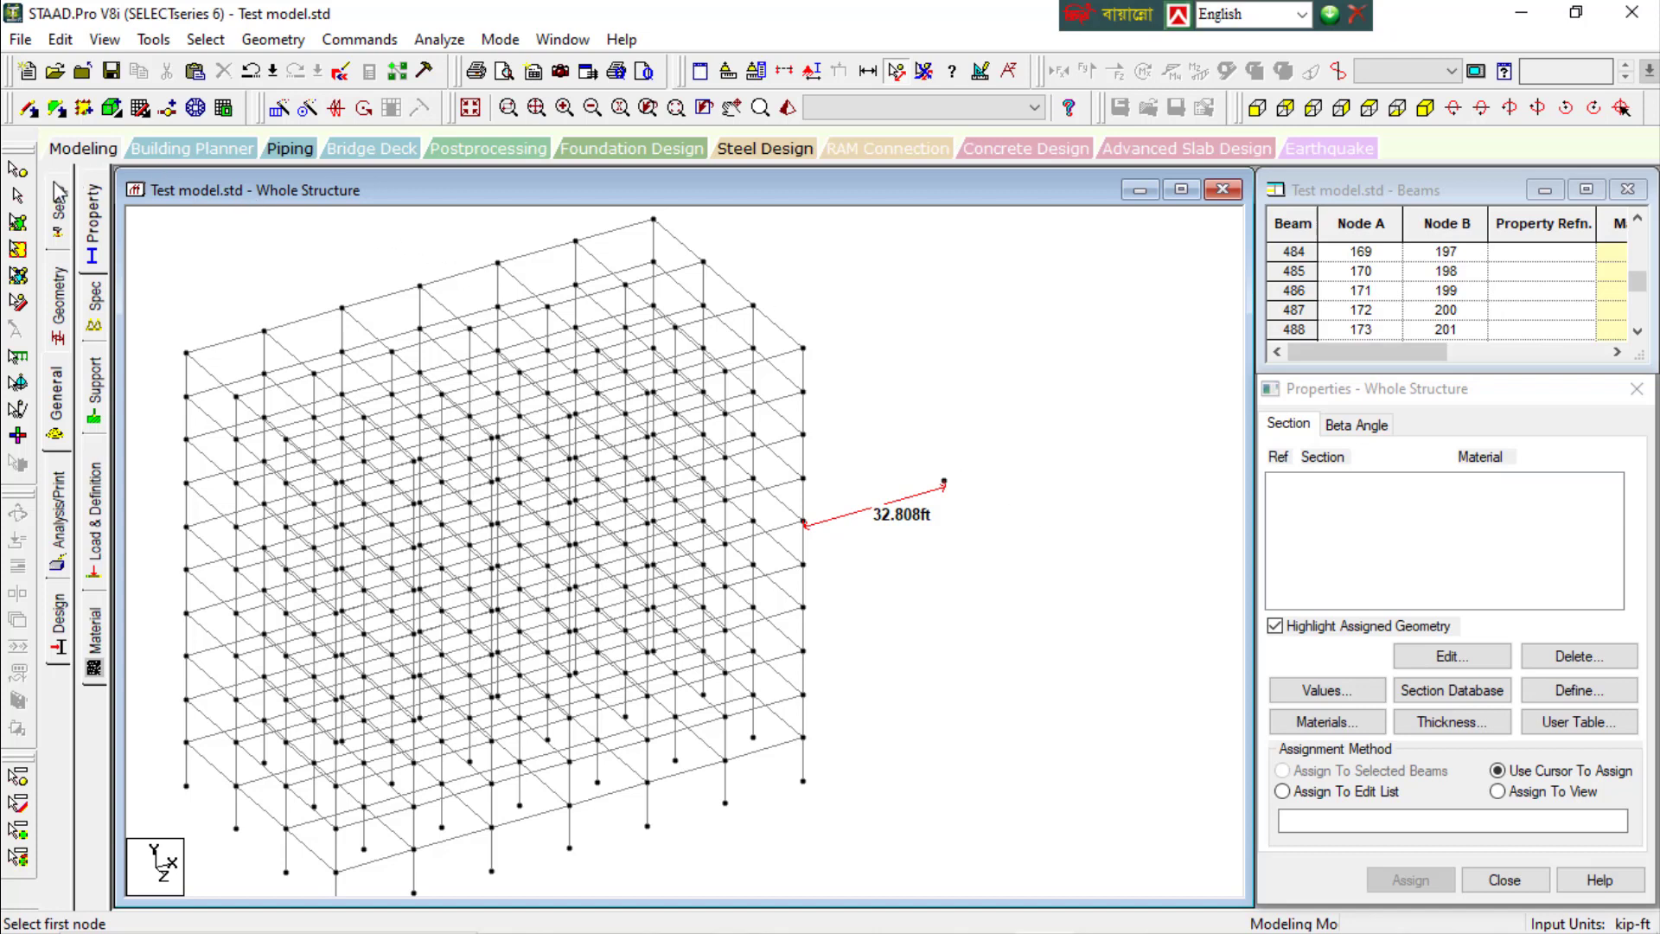
Remove the orphan node beside the structure and clear all node-to-node distance displays
{"action": "left_click", "coordinate": [18, 169]}
{"action": "left_click_drag", "start_coordinate": [994, 427], "coordinate": [884, 545]}
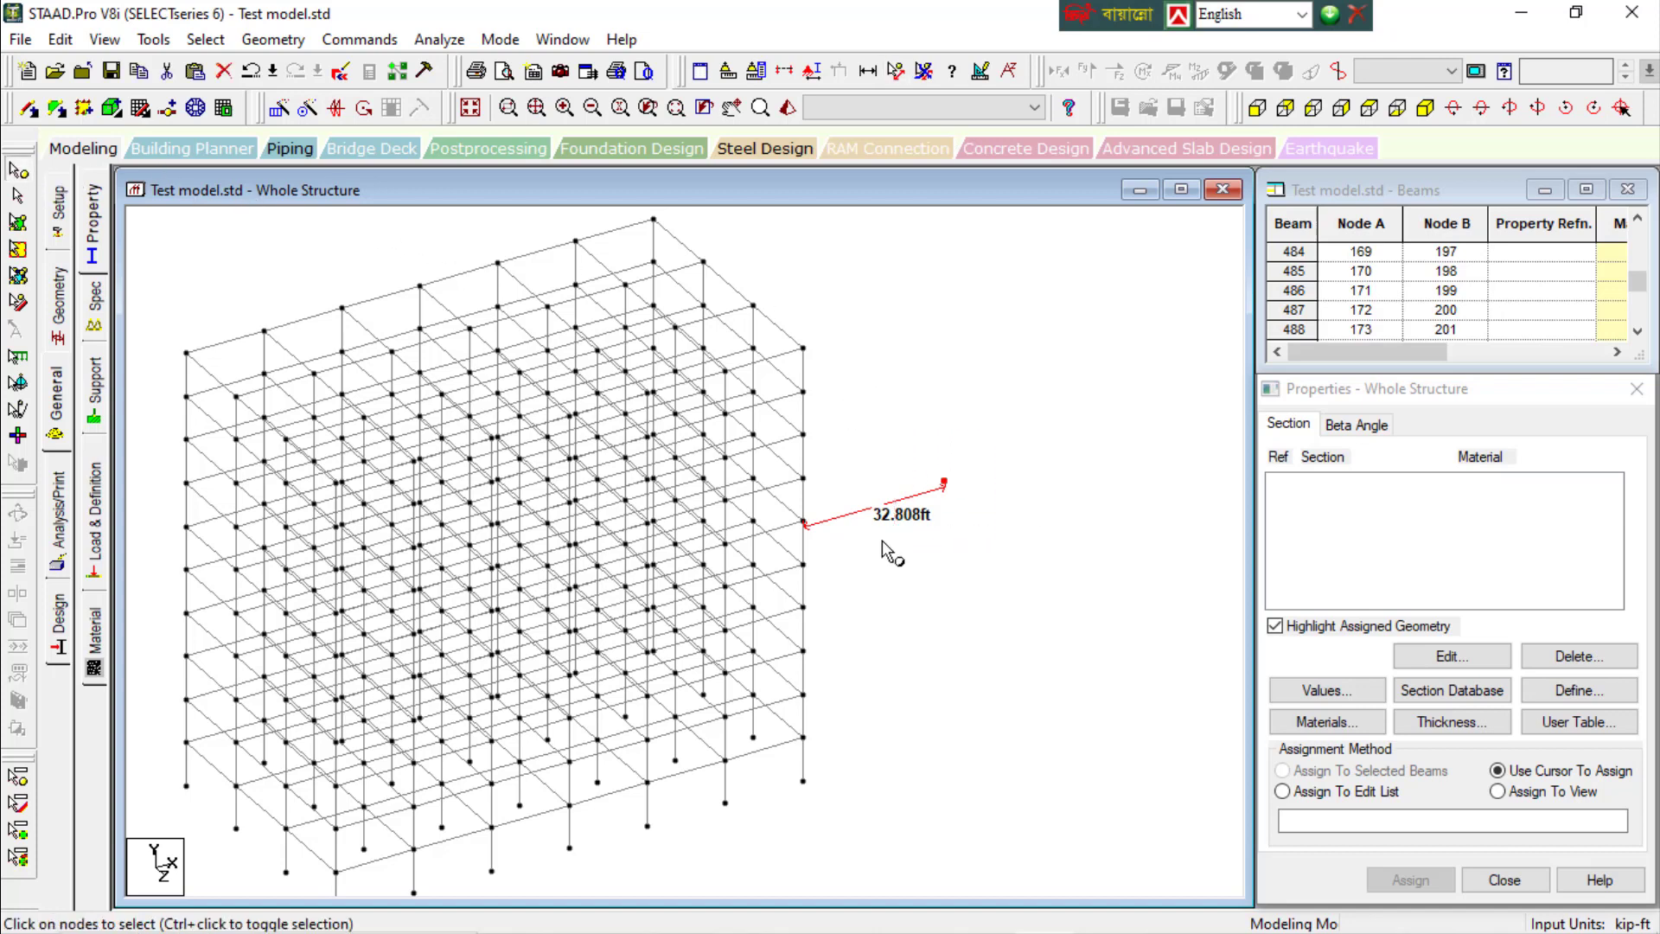
{"action": "left_click", "coordinate": [948, 482]}
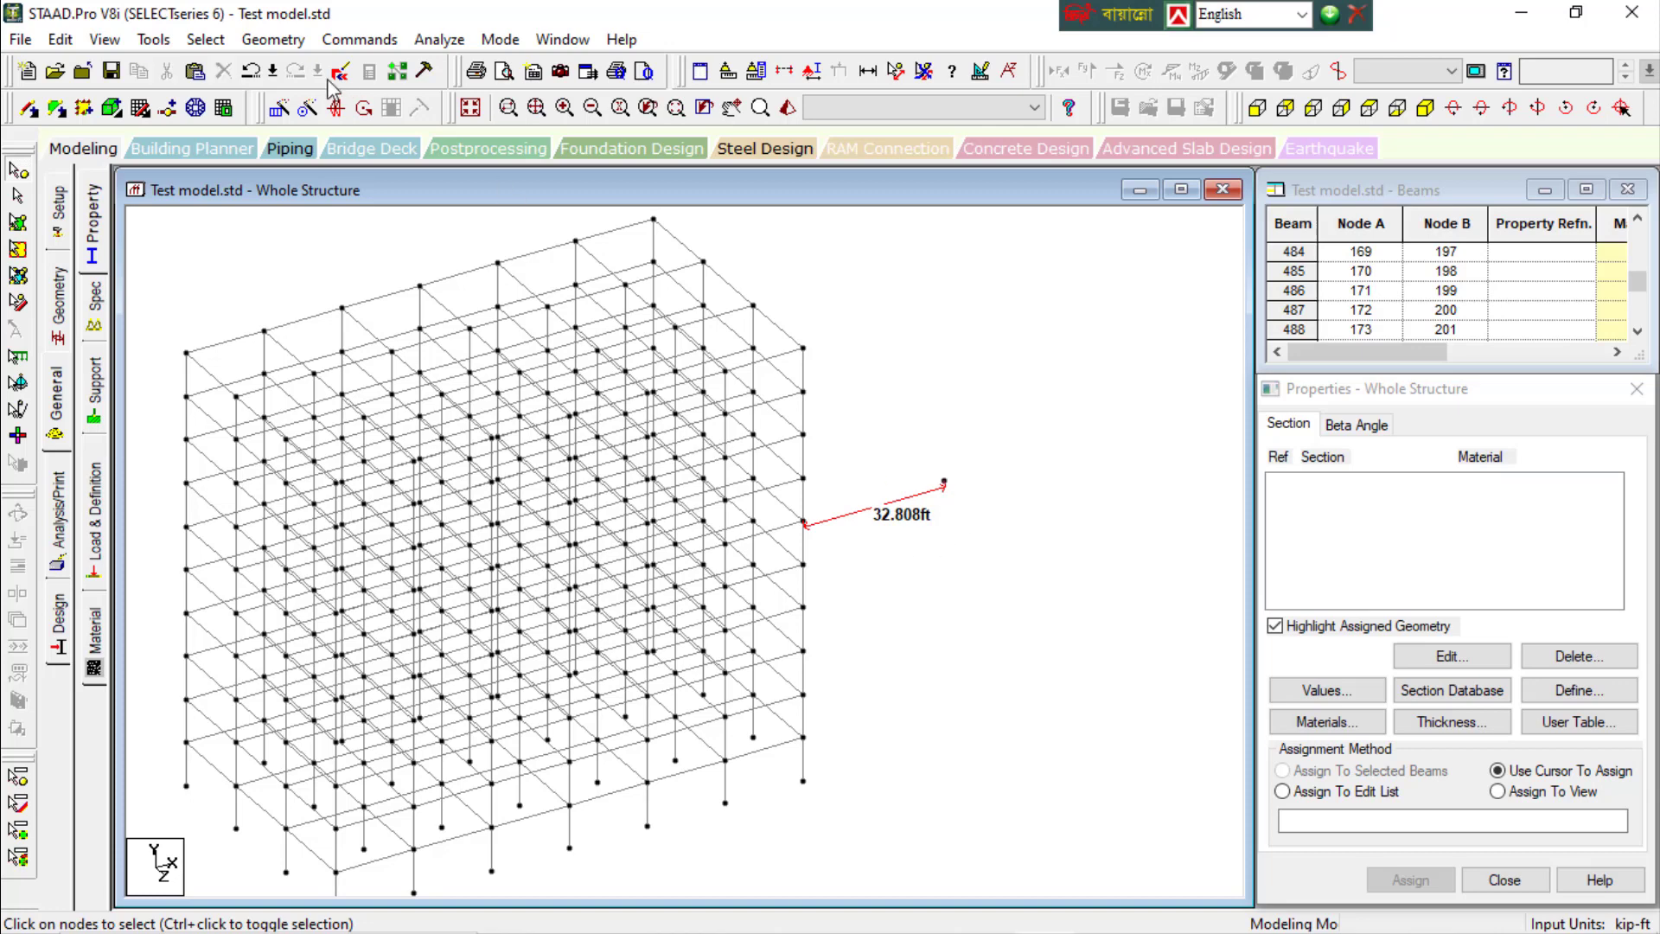
{"action": "left_click", "coordinate": [153, 40]}
{"action": "mouse_move", "coordinate": [286, 102]}
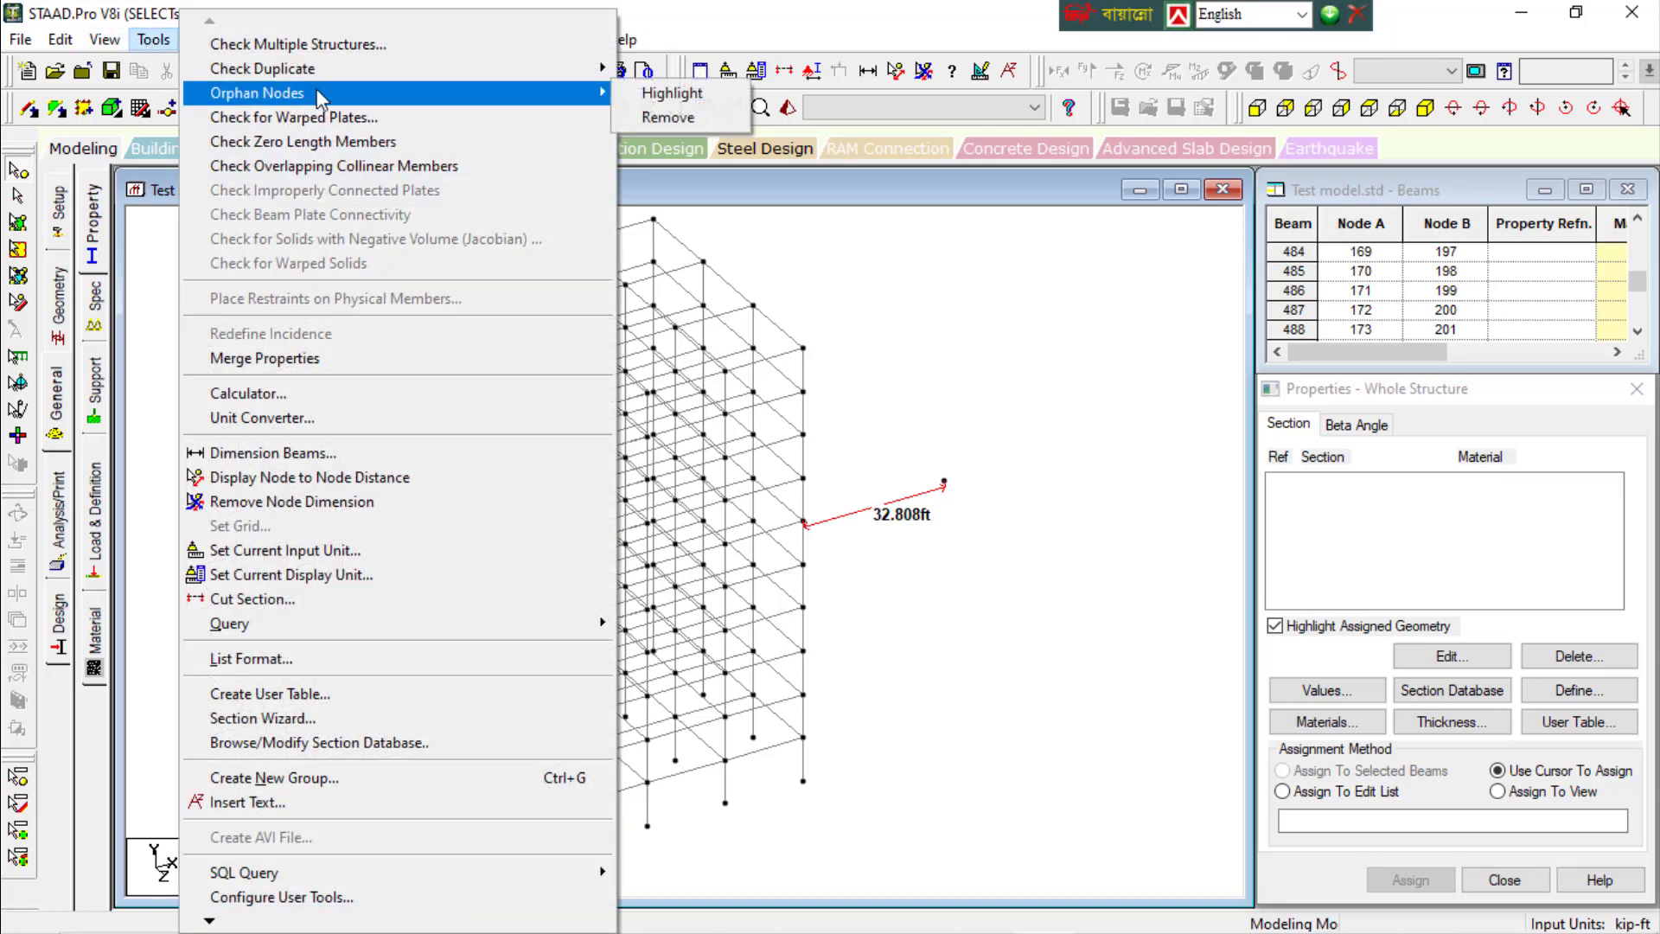
{"action": "left_click", "coordinate": [648, 97]}
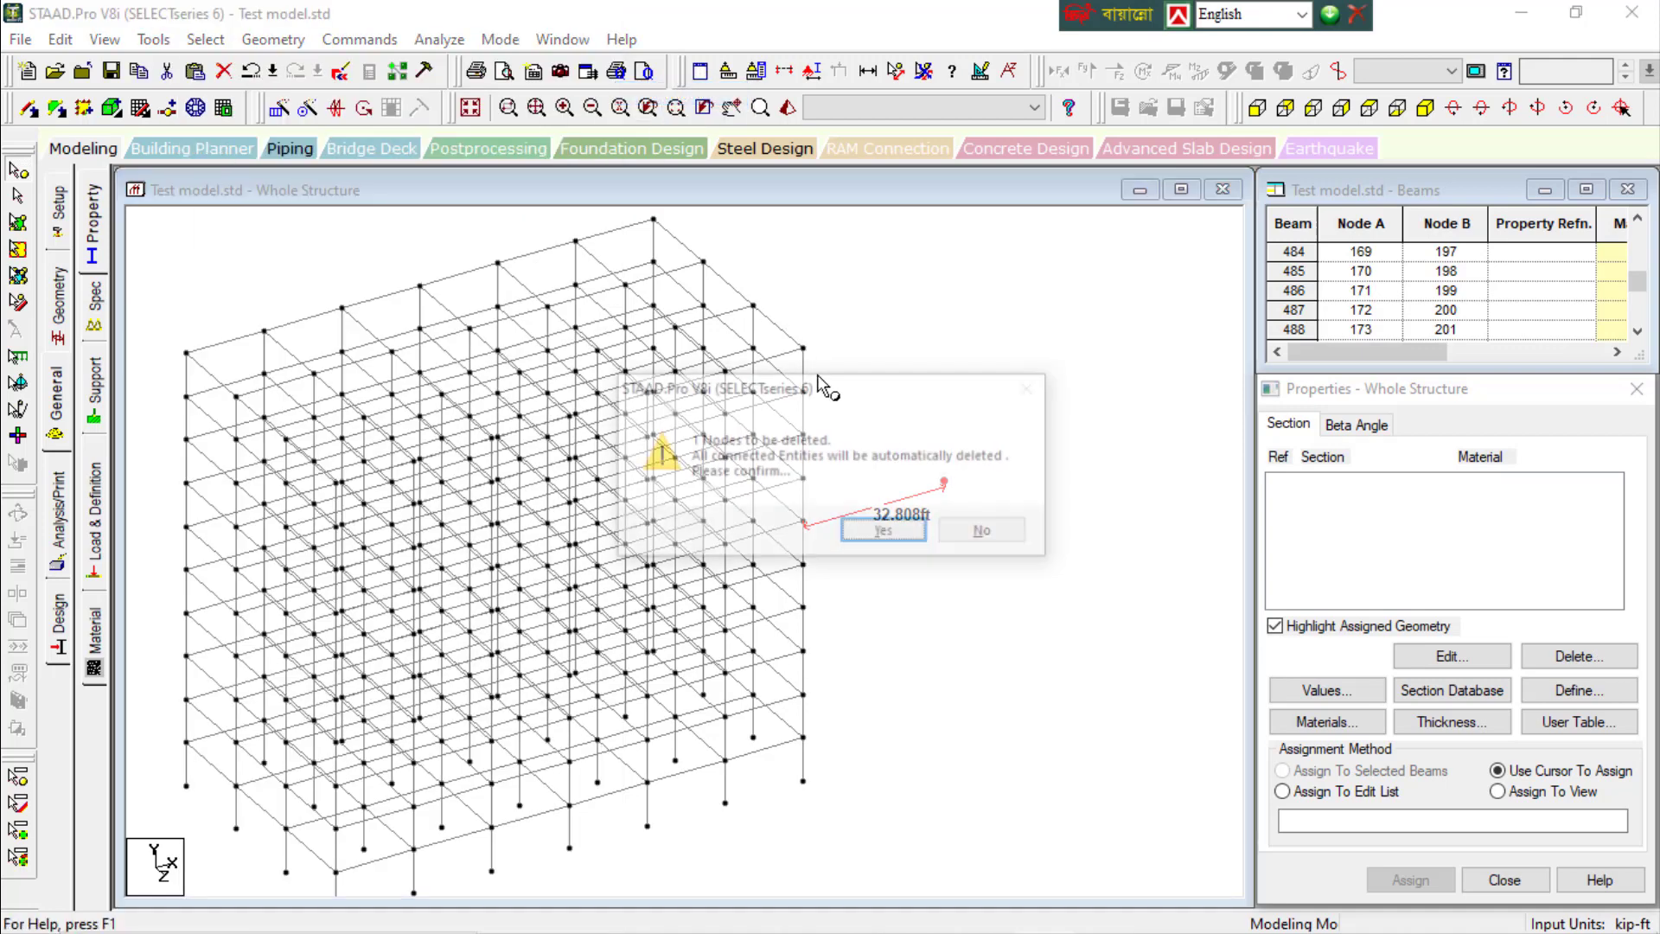
{"action": "left_click", "coordinate": [921, 531]}
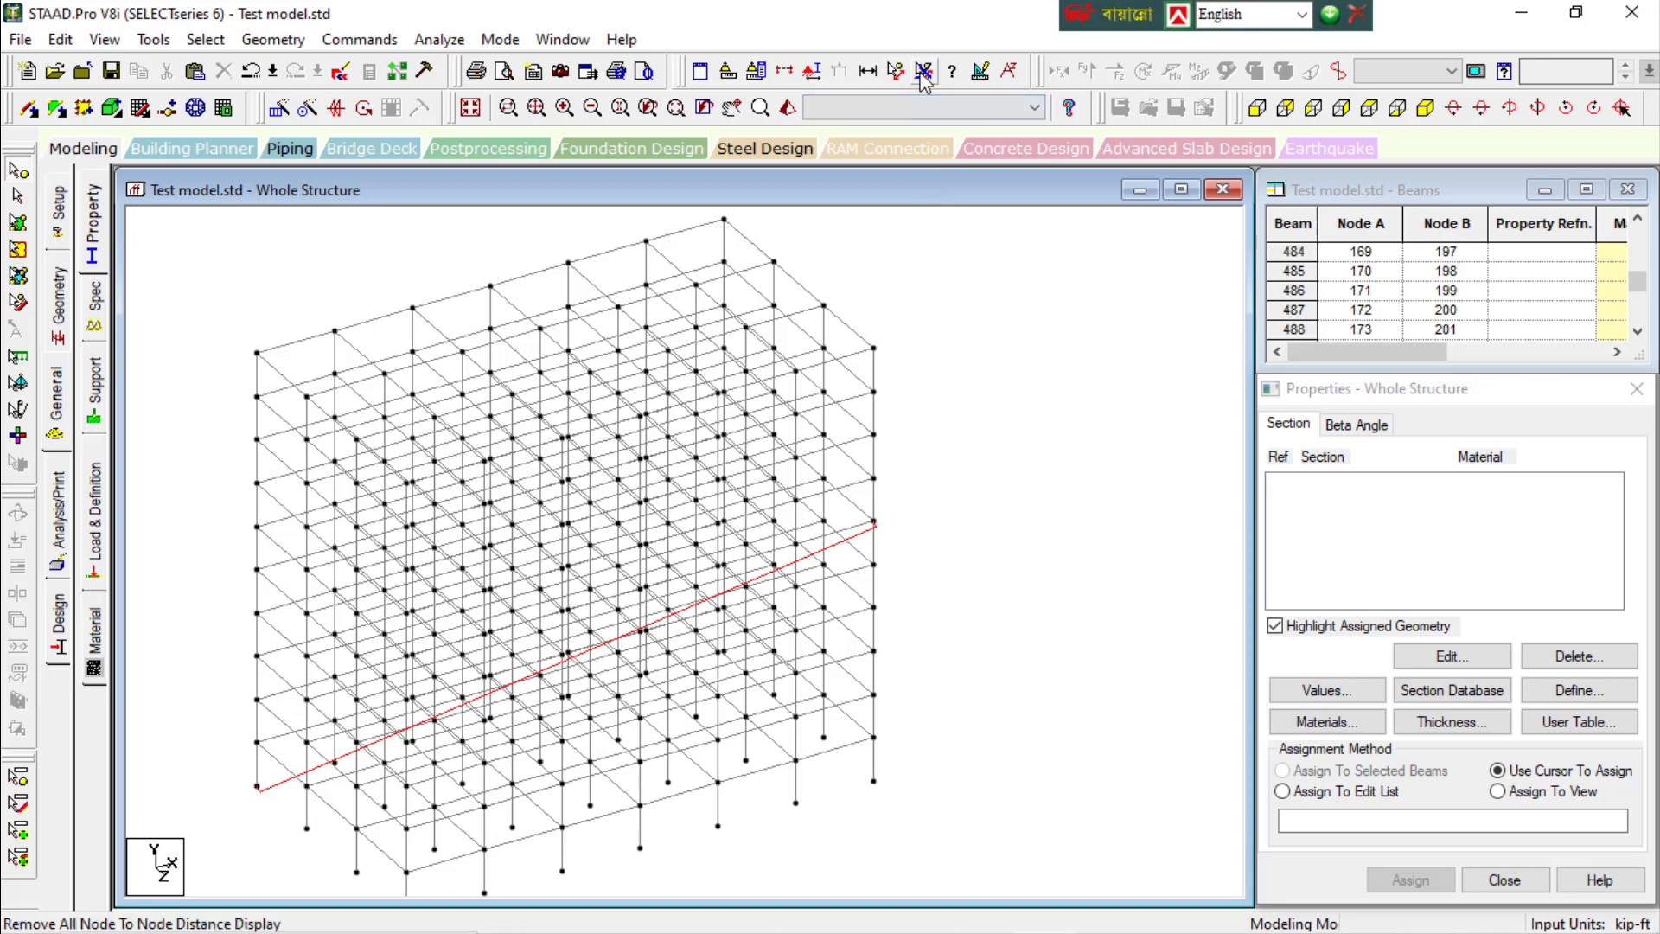
{"action": "left_click", "coordinate": [923, 75]}
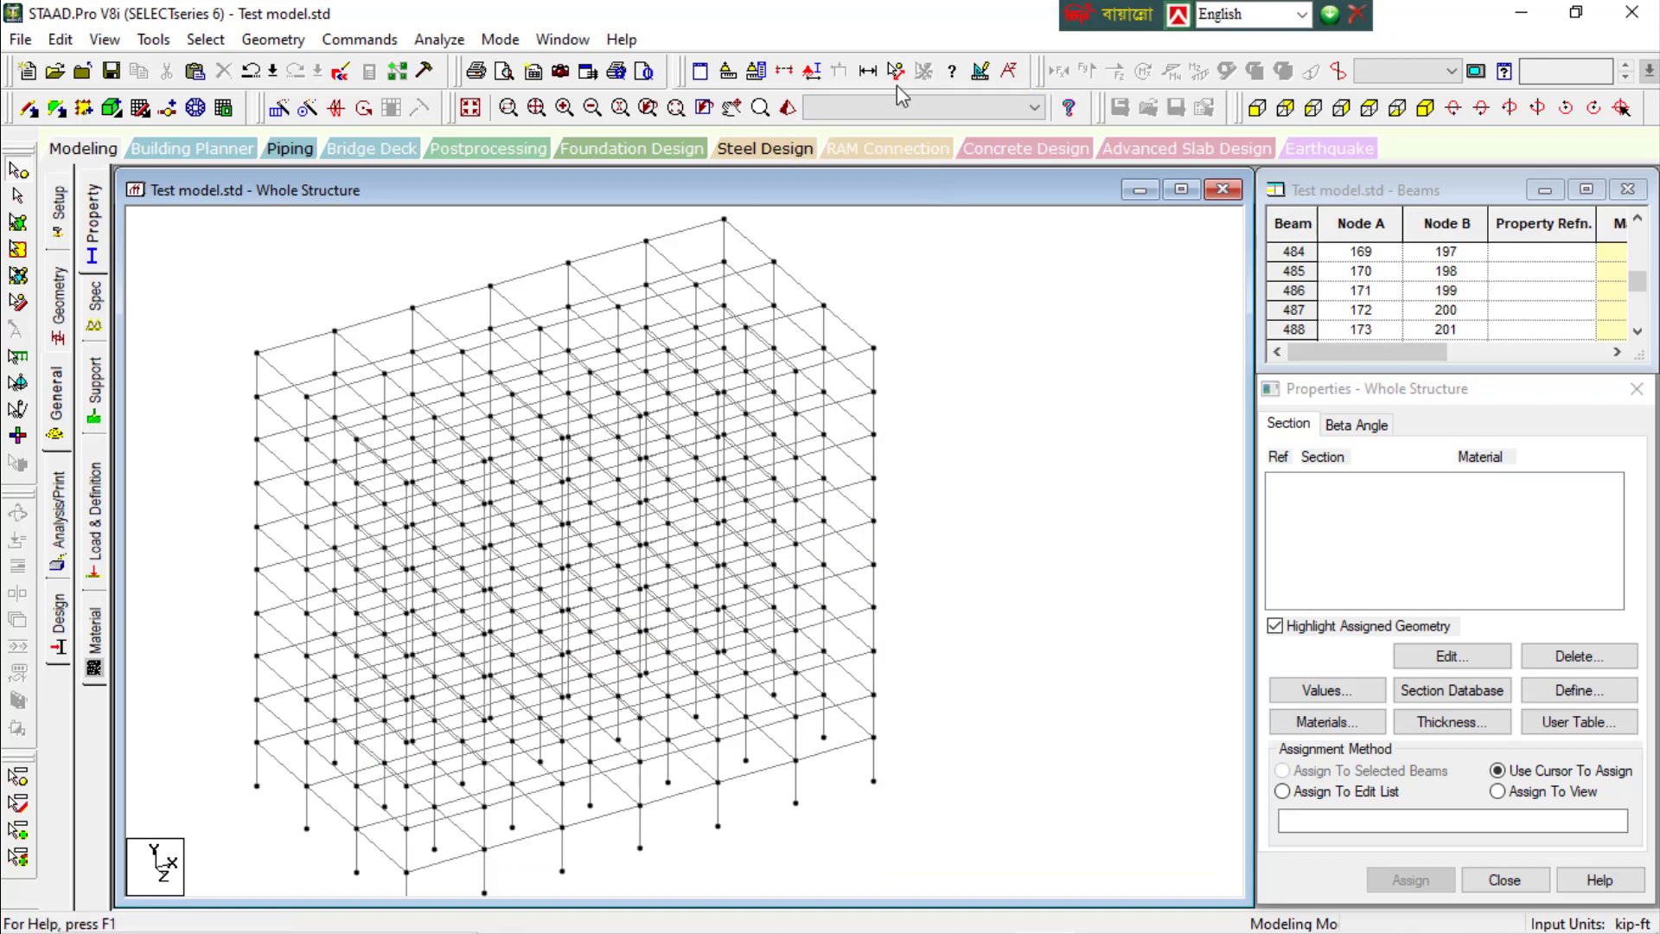
{"action": "left_click", "coordinate": [153, 39]}
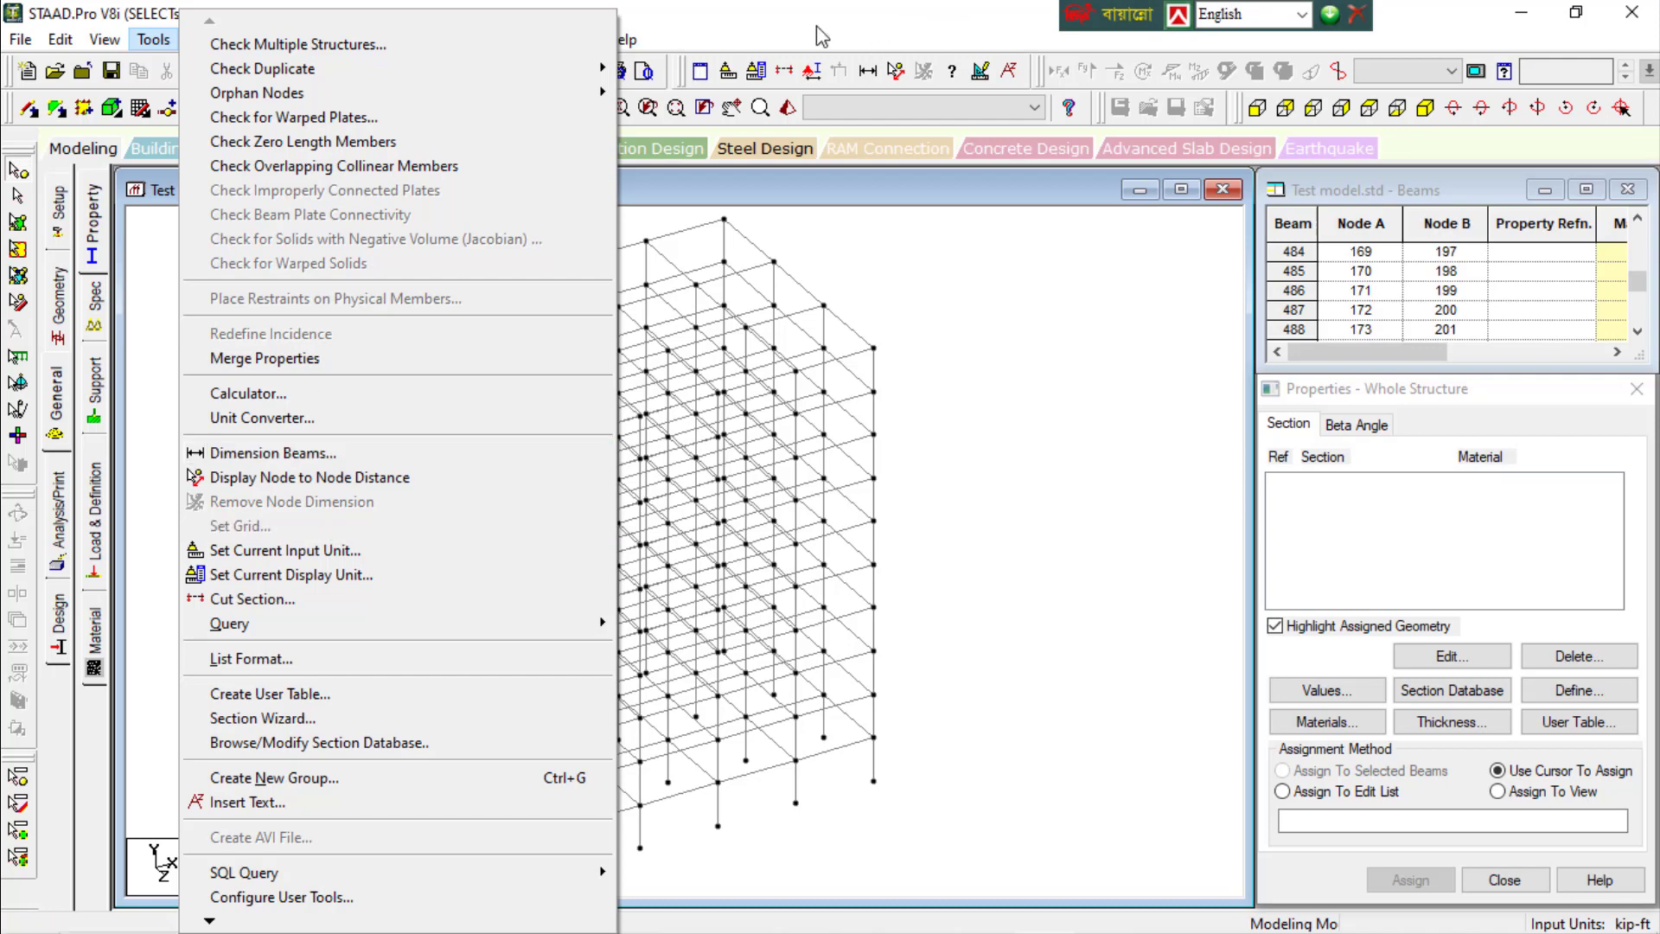
{"action": "right_click", "coordinate": [30, 9]}
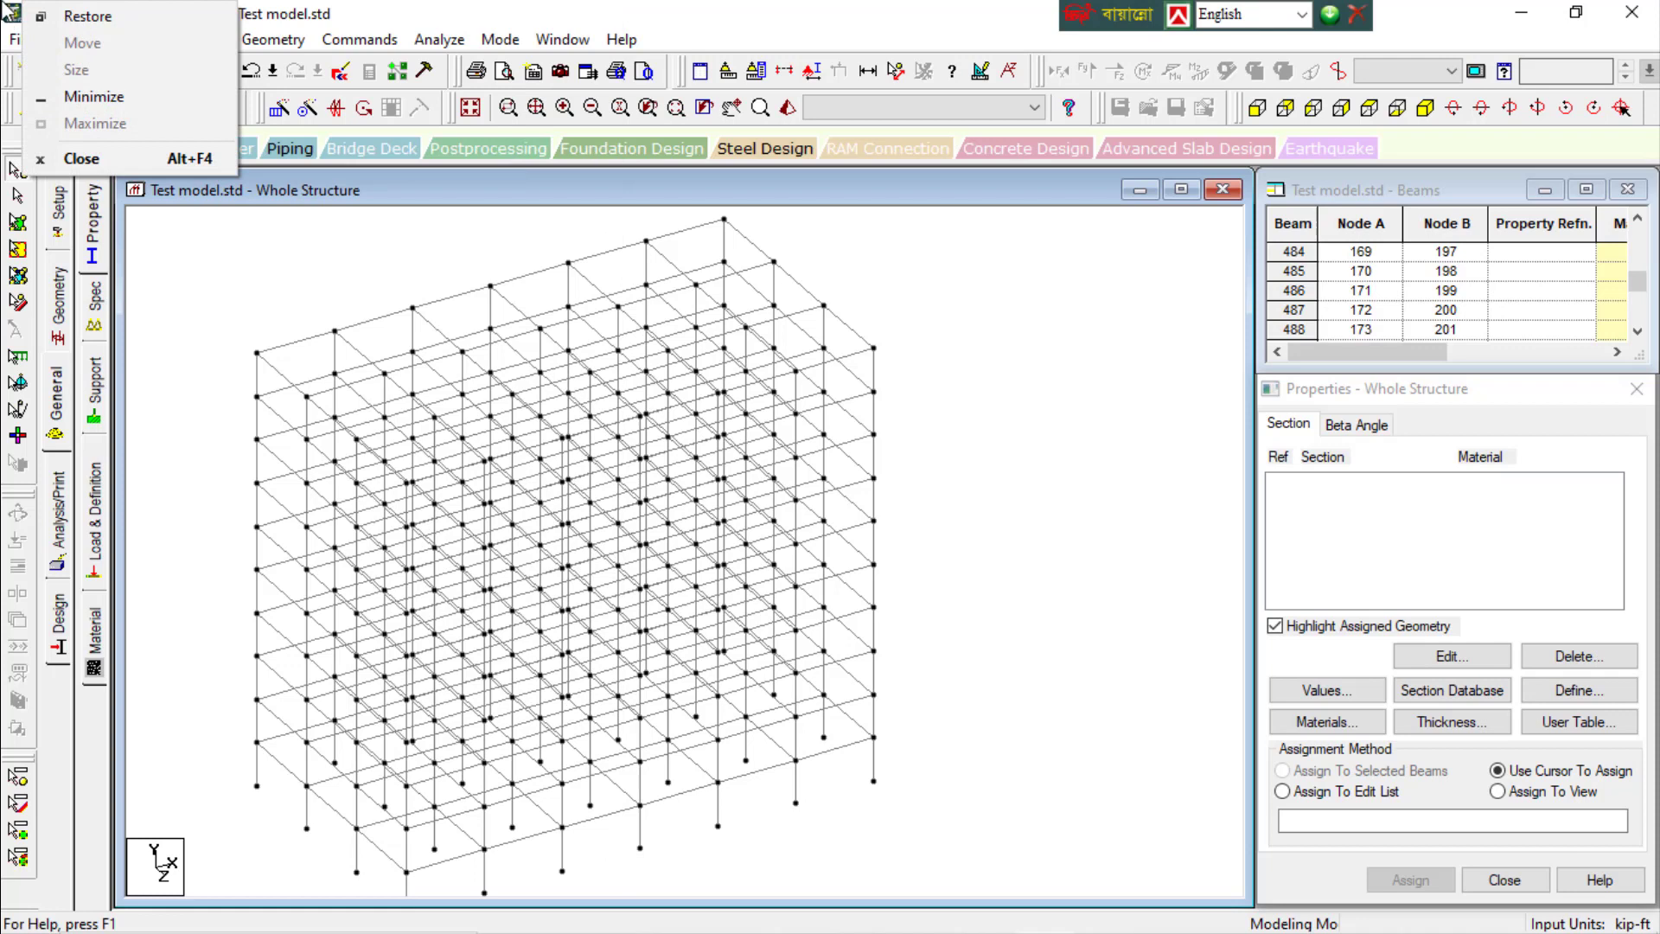
{"action": "mouse_move", "coordinate": [31, 916]}
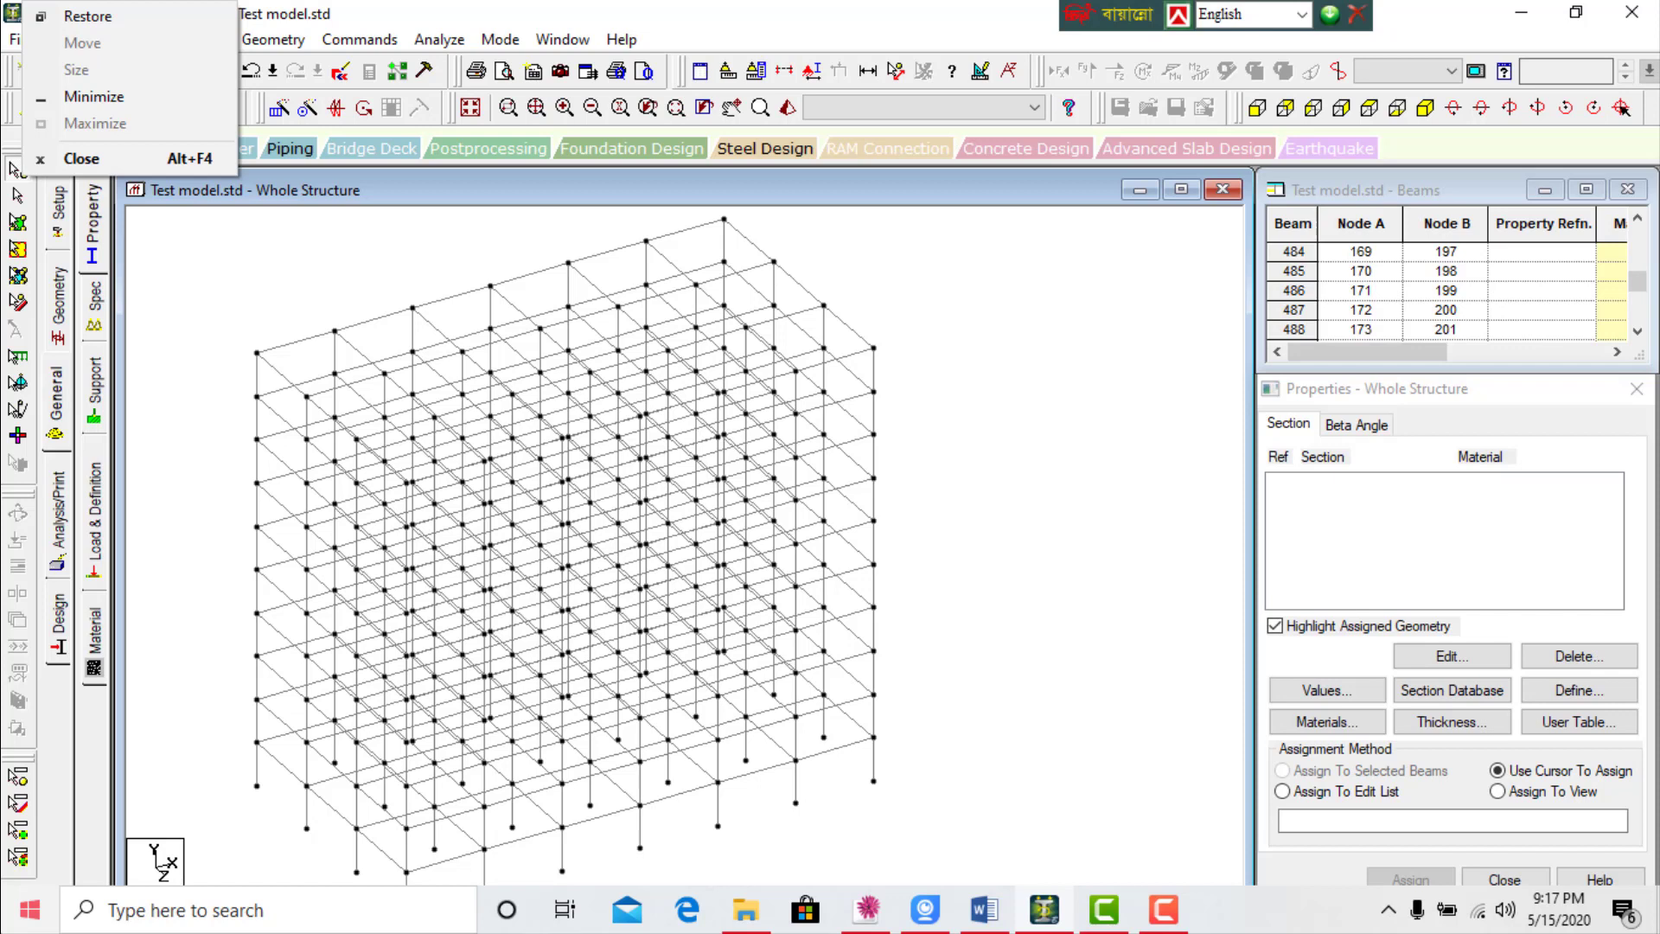
{"action": "left_click", "coordinate": [190, 308]}
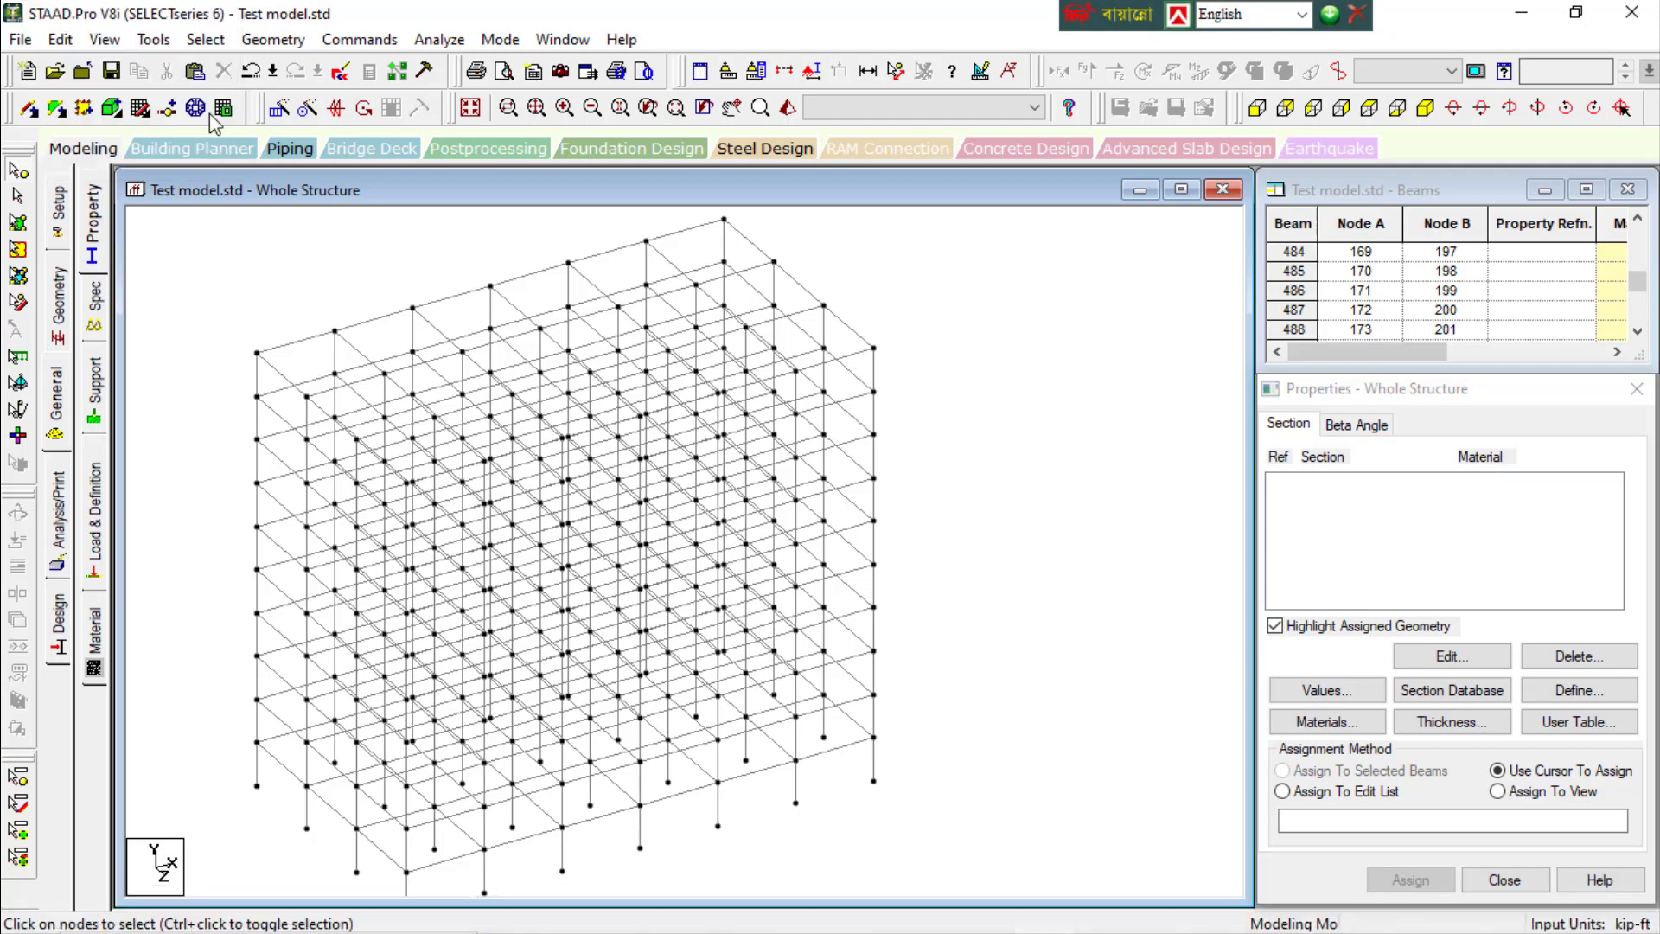
View the View Highlight page of the current display unit options and close the dialog
{"action": "left_click", "coordinate": [154, 40]}
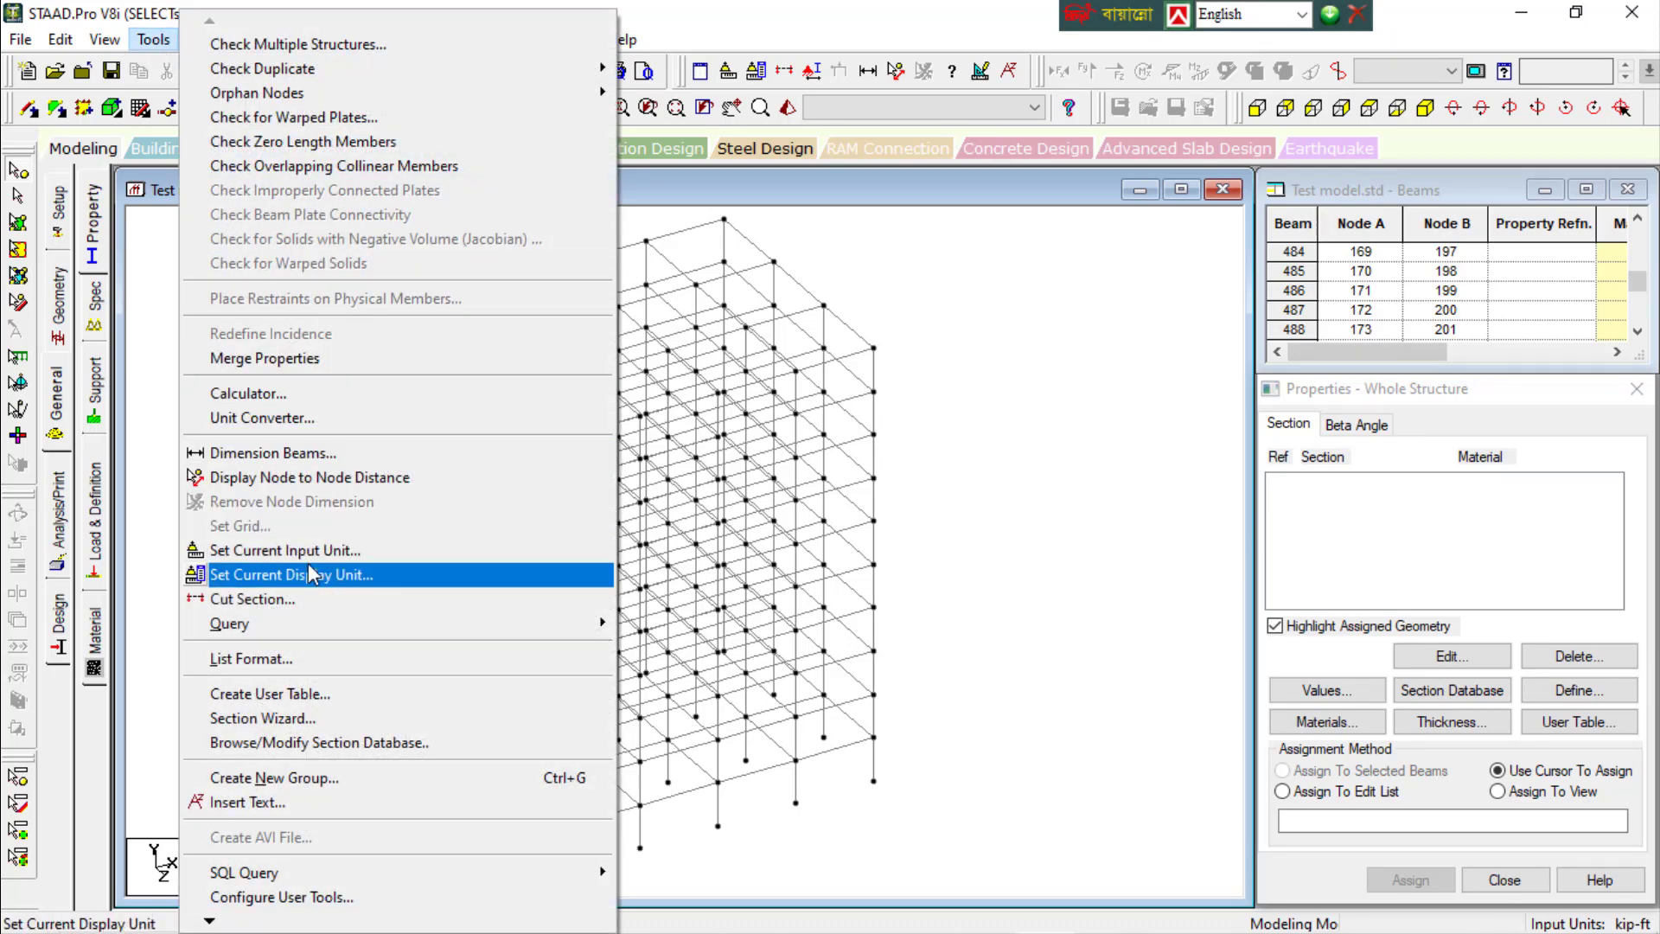
{"action": "left_click", "coordinate": [354, 581]}
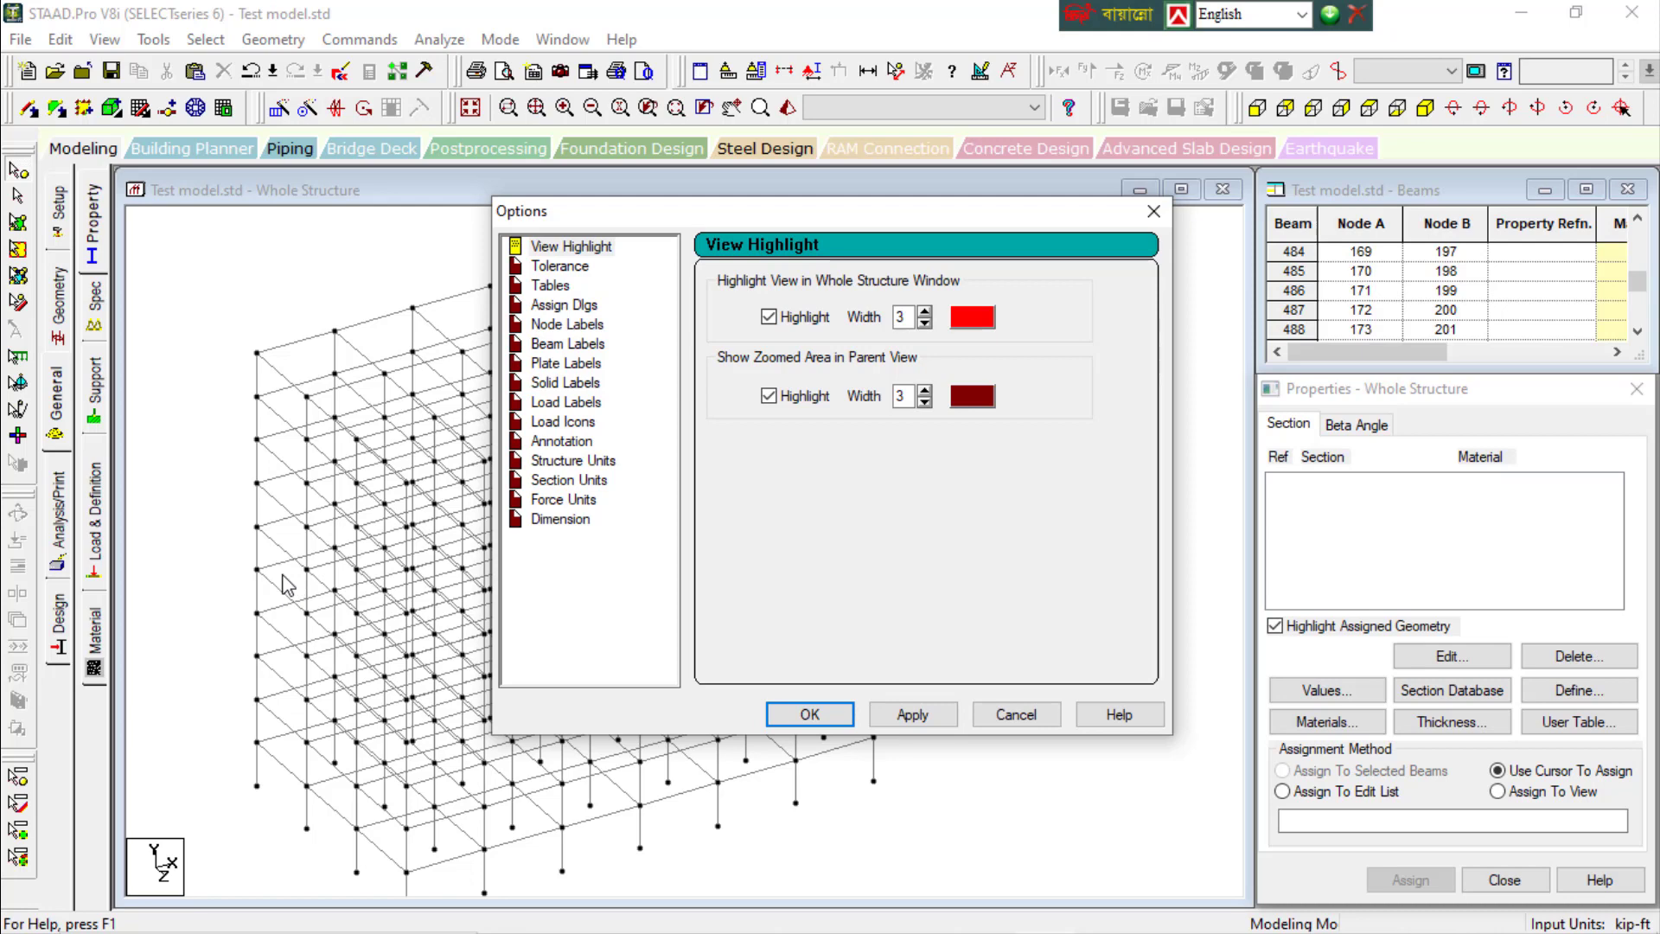
{"action": "left_click", "coordinate": [899, 715]}
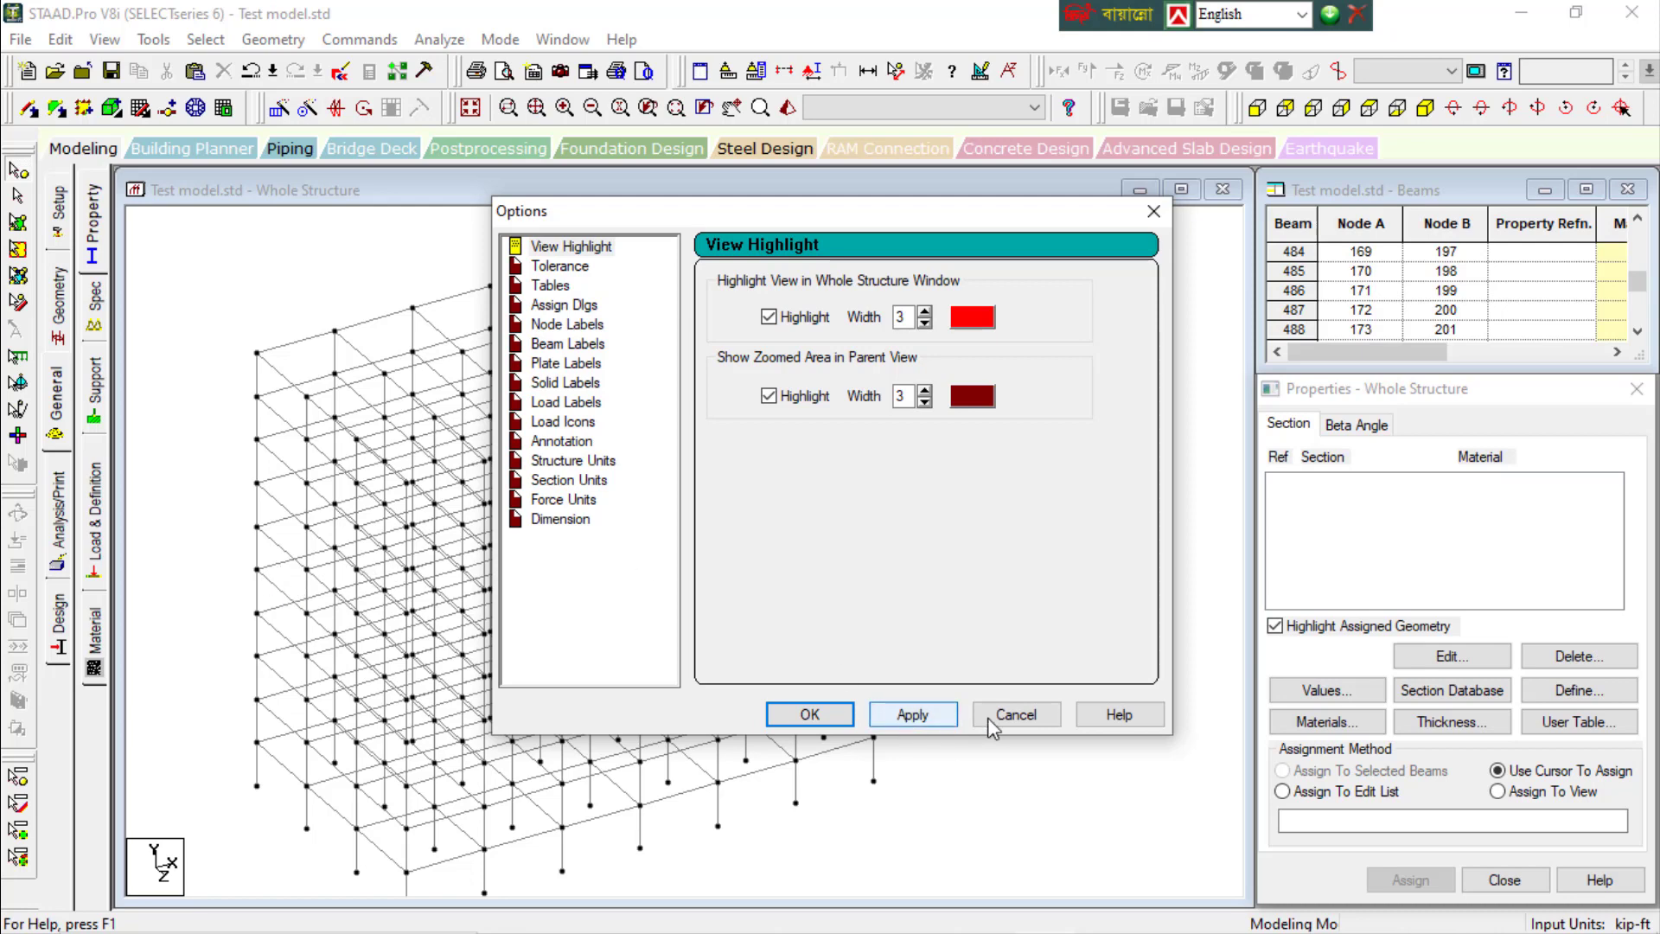
{"action": "left_click", "coordinate": [992, 719]}
{"action": "left_click", "coordinate": [161, 43]}
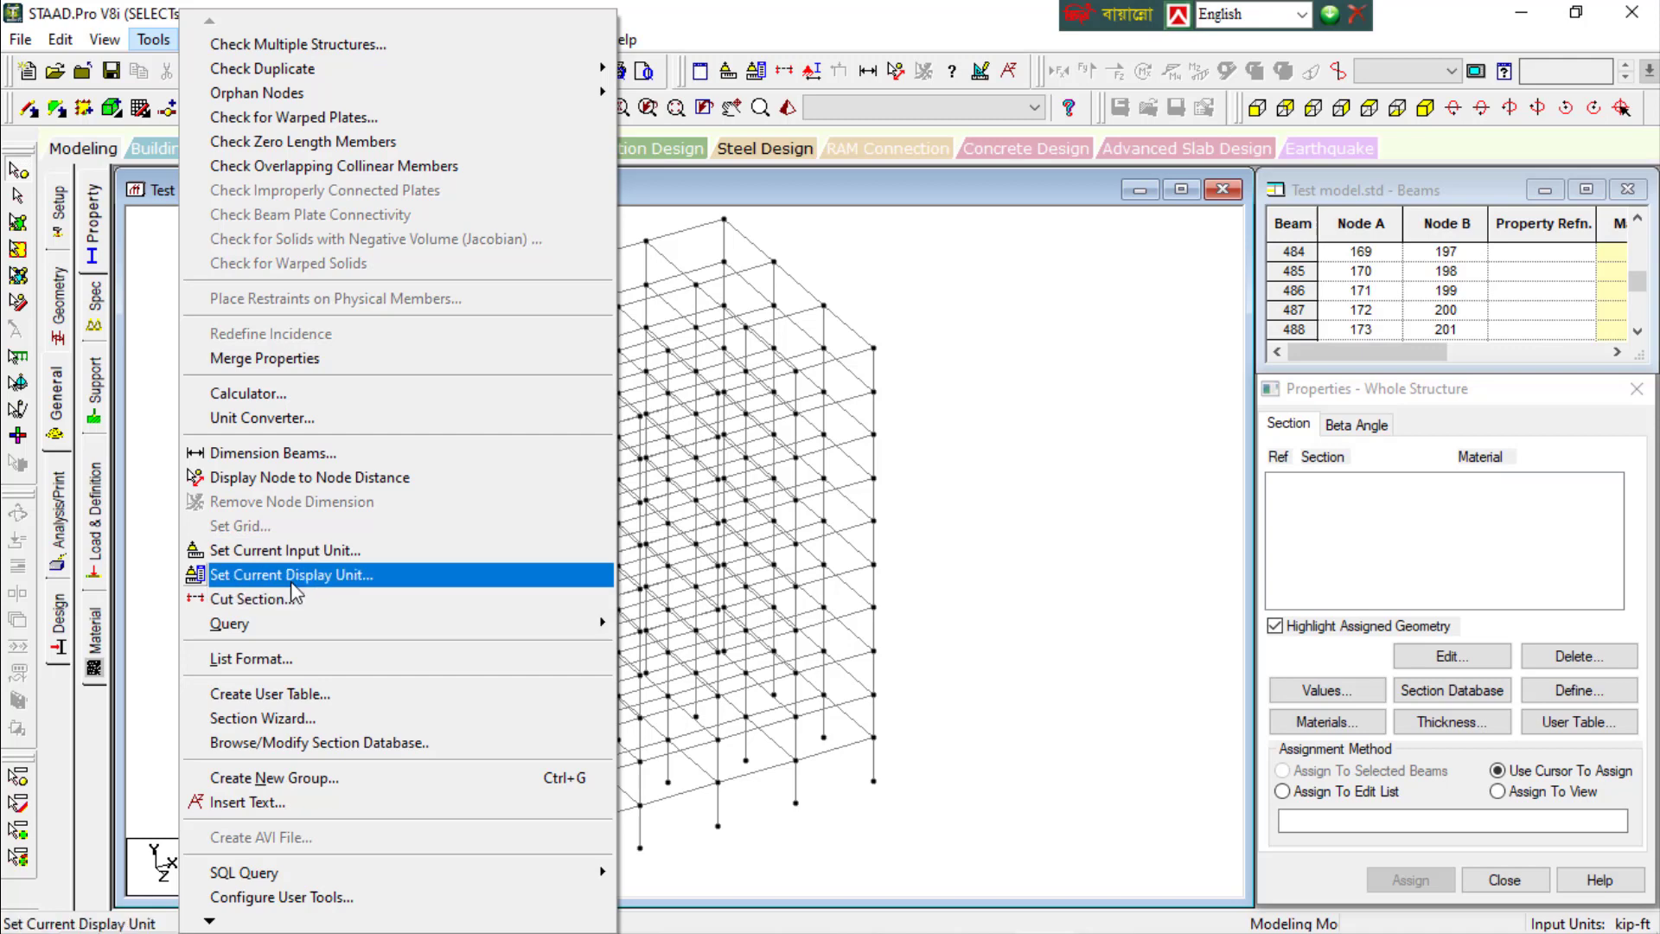
{"action": "left_click", "coordinate": [1107, 575]}
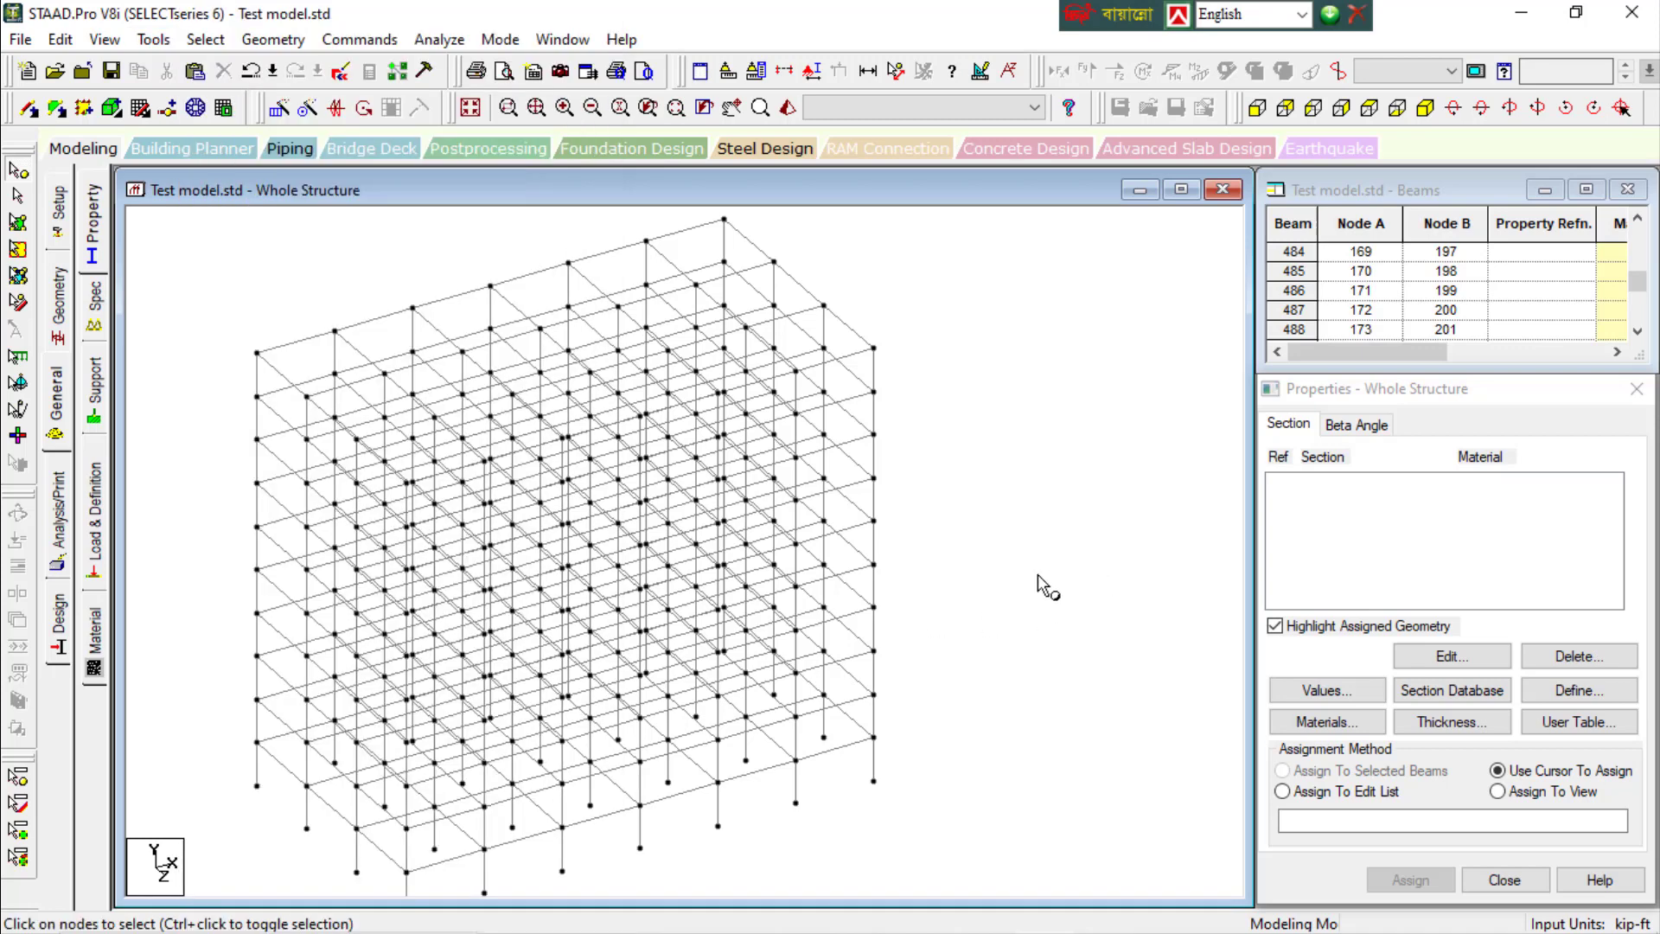
Examine the Structure Units, Force Units, Section Units and Annotation pages of the display unit options, and cancel the dialog
{"action": "left_click", "coordinate": [153, 39]}
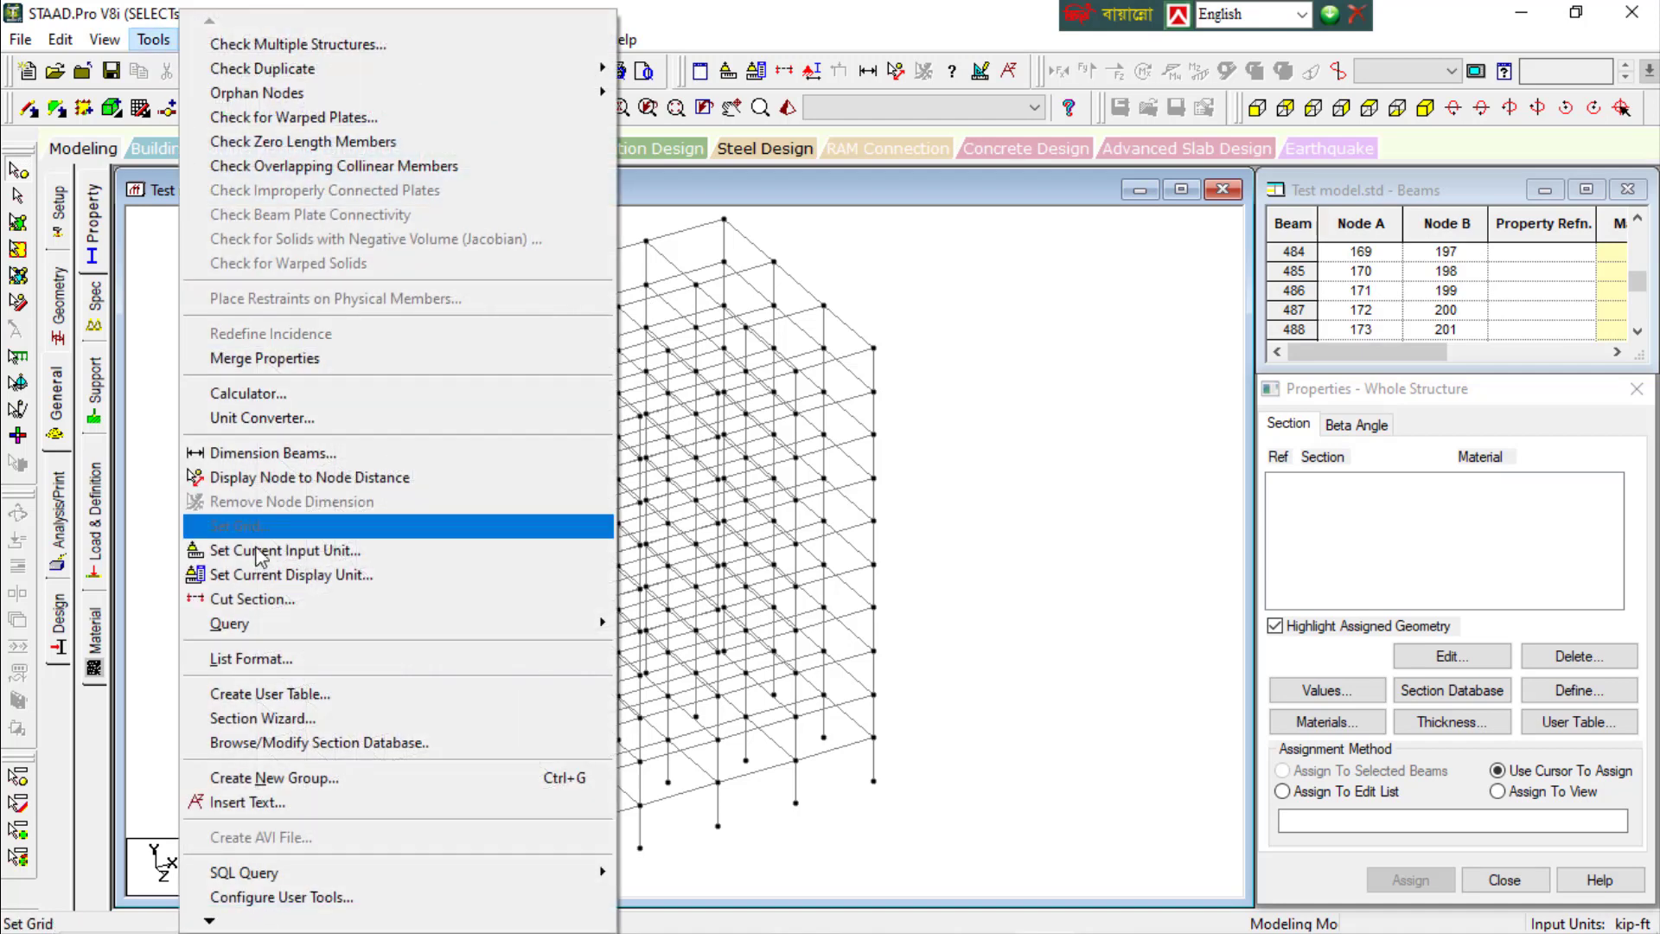
{"action": "left_click", "coordinate": [289, 583]}
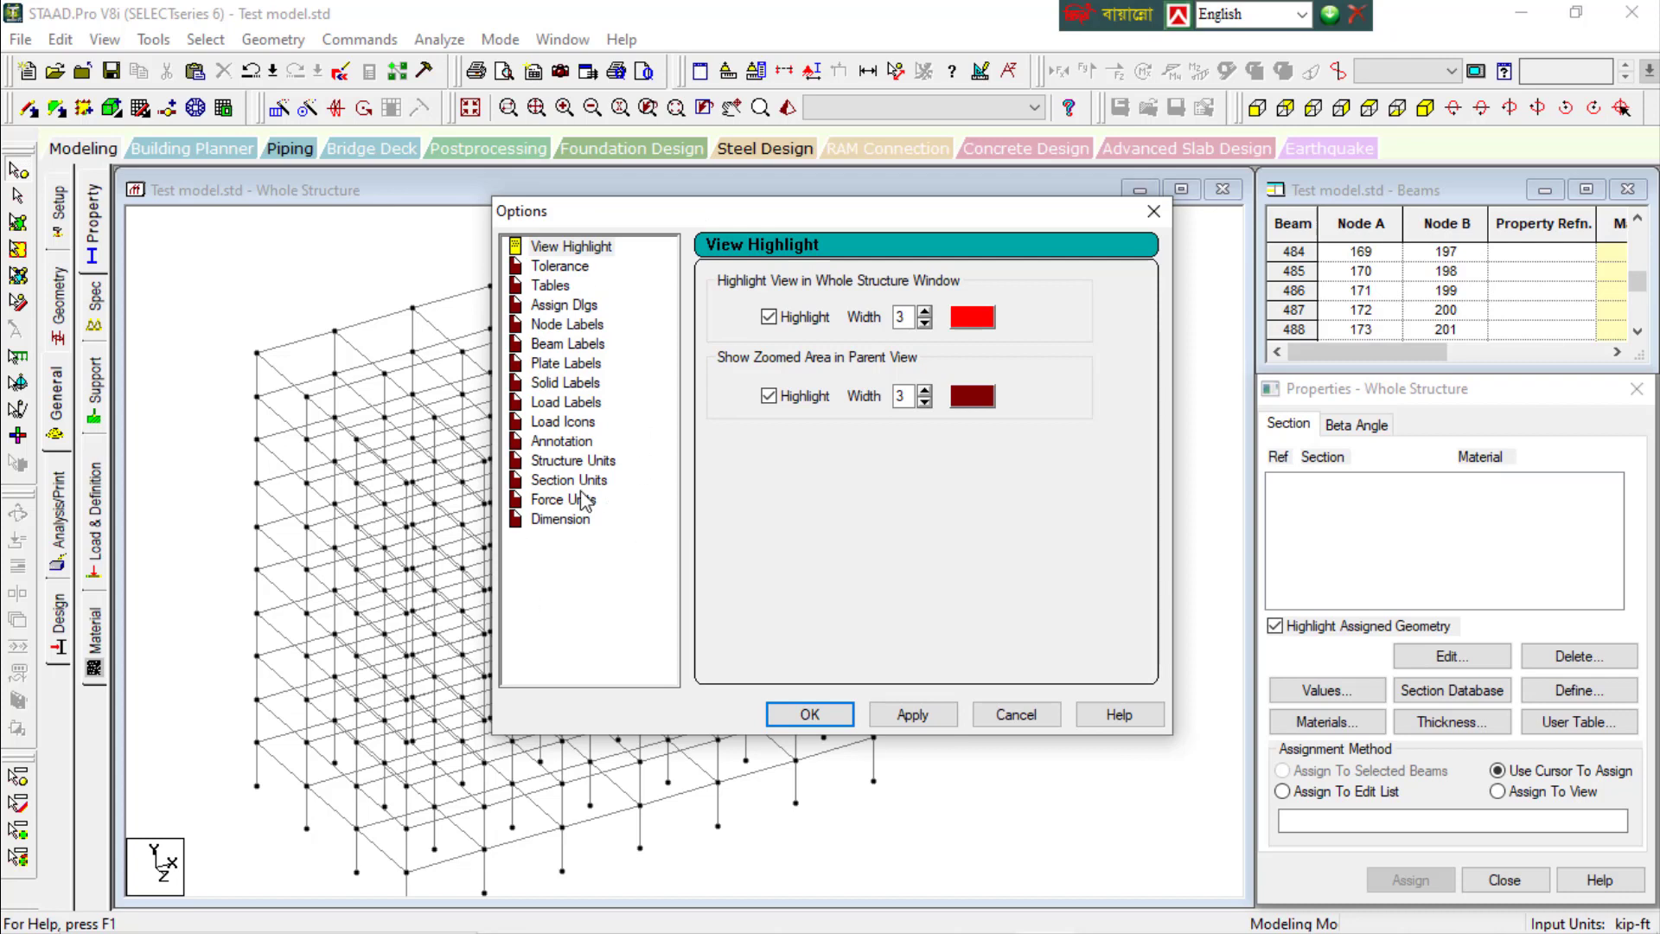
{"action": "left_click", "coordinate": [569, 463]}
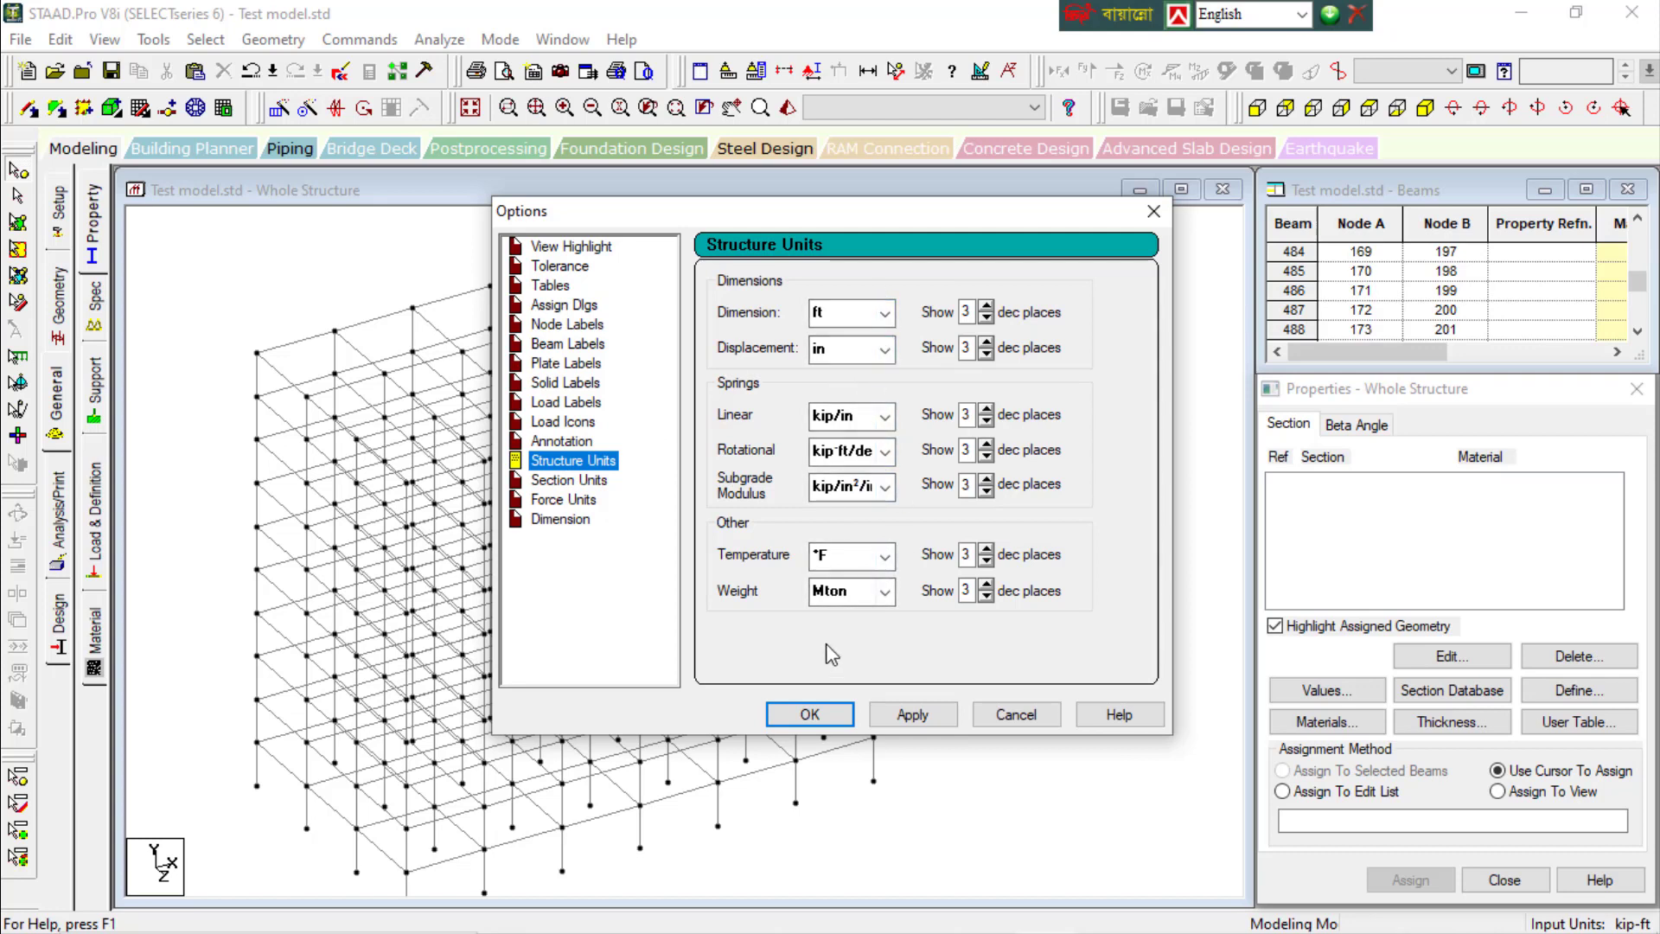
{"action": "left_click", "coordinate": [579, 501]}
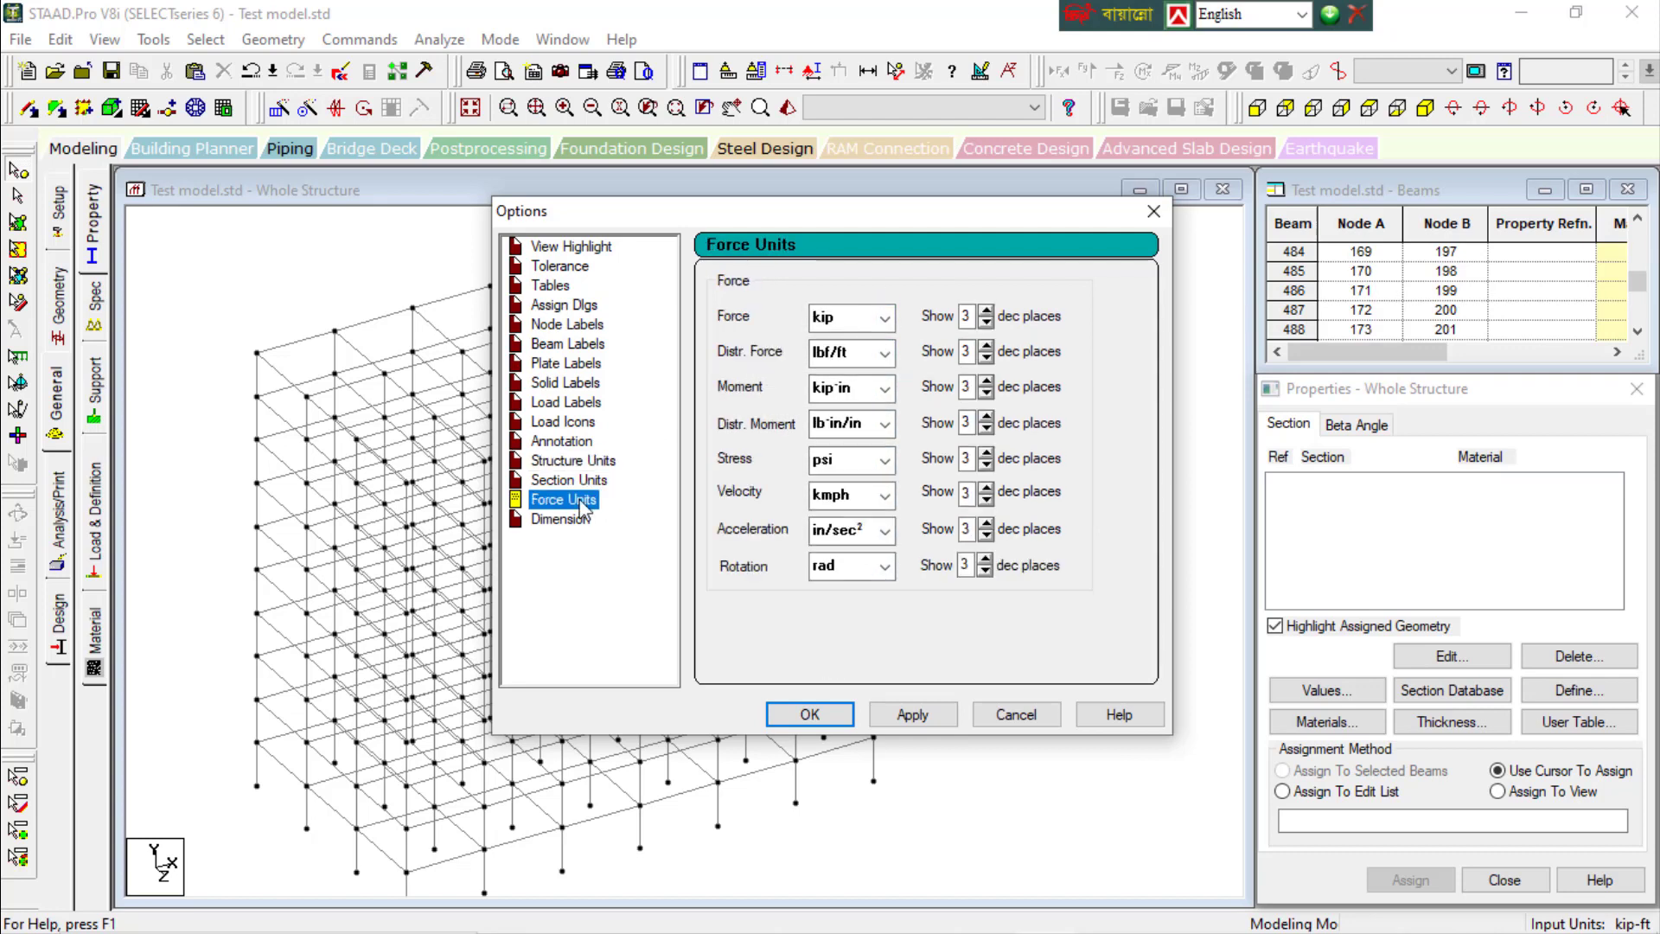
{"action": "left_click", "coordinate": [577, 481]}
{"action": "left_click", "coordinate": [578, 461]}
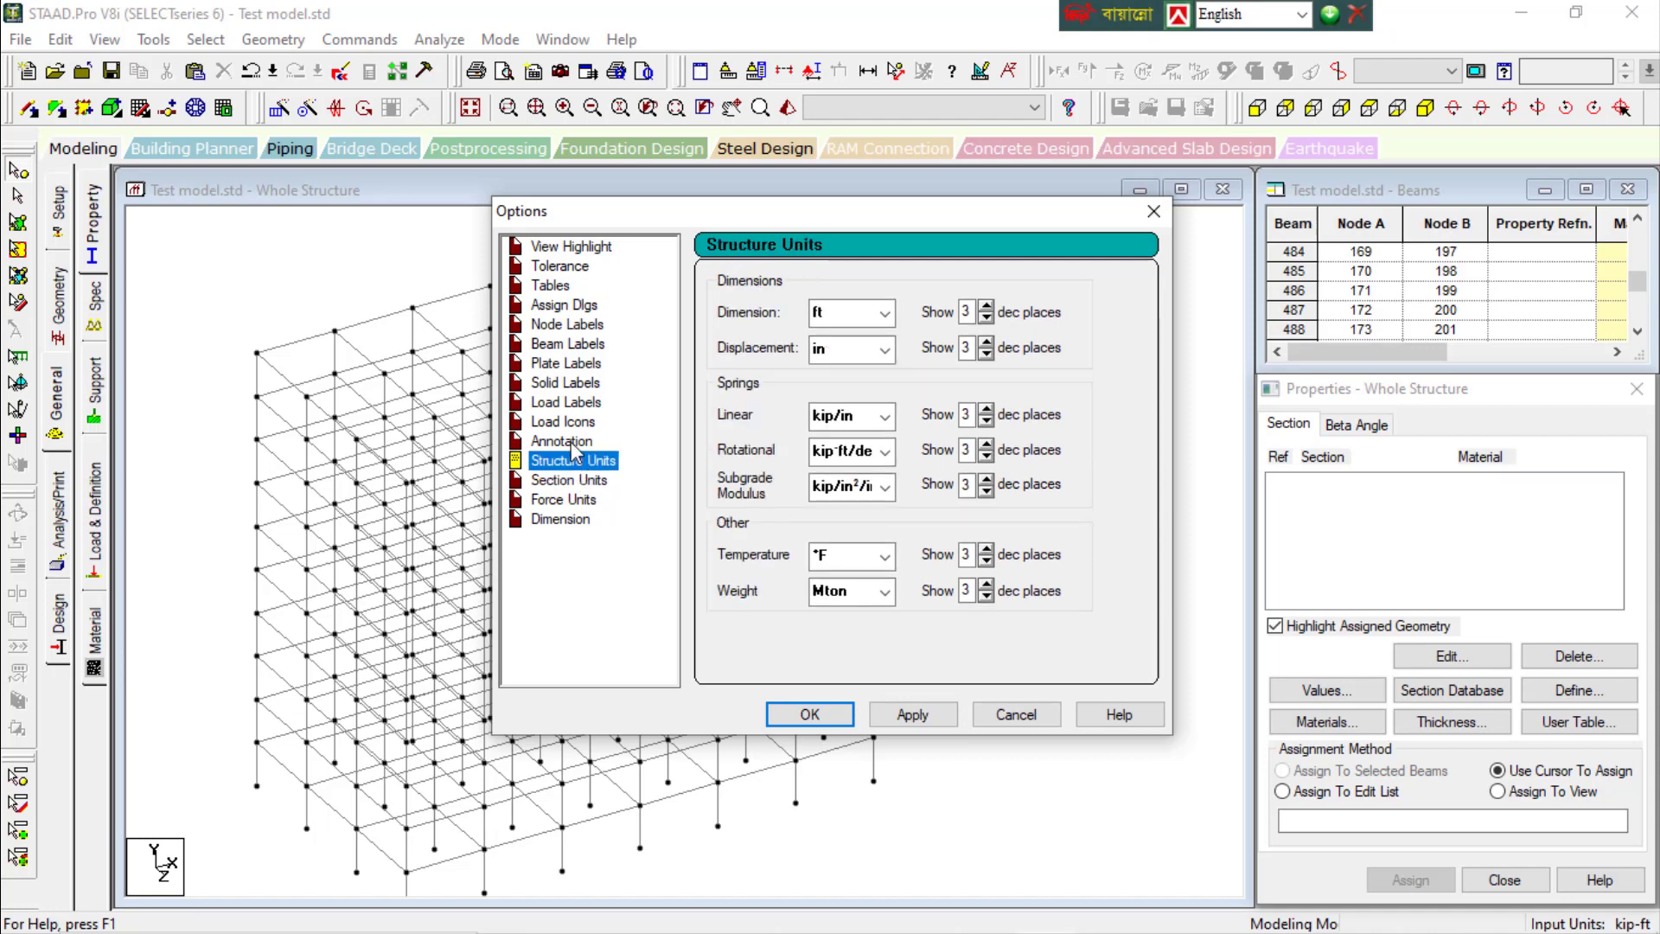
{"action": "left_click", "coordinate": [575, 442]}
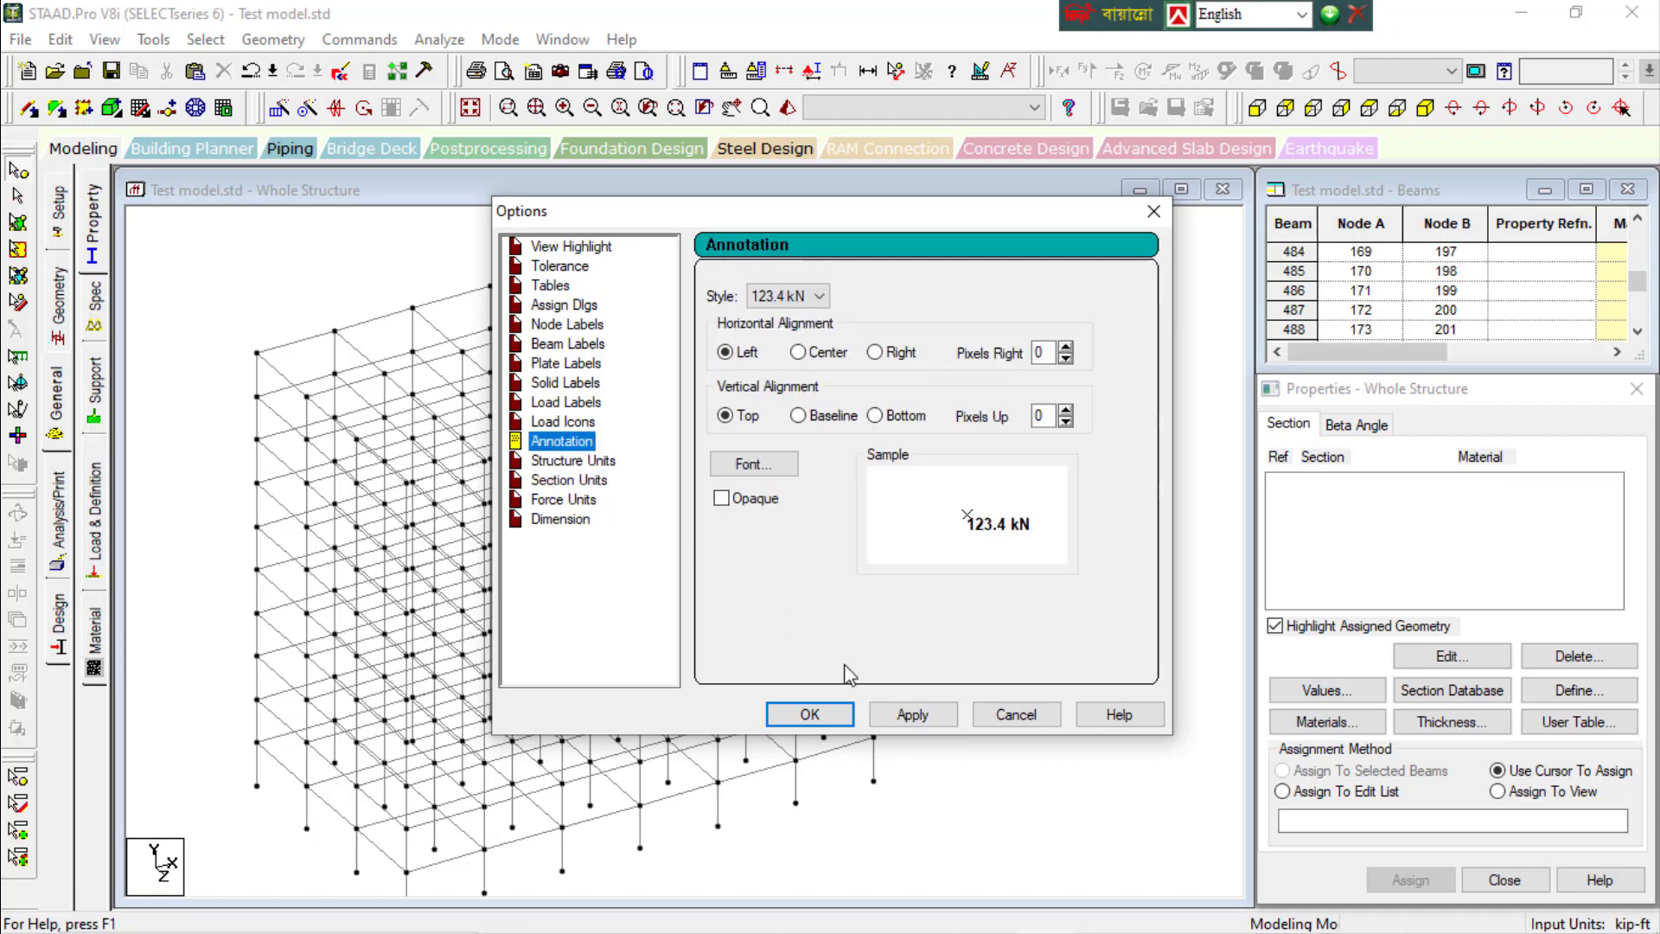
{"action": "left_click", "coordinate": [1008, 719]}
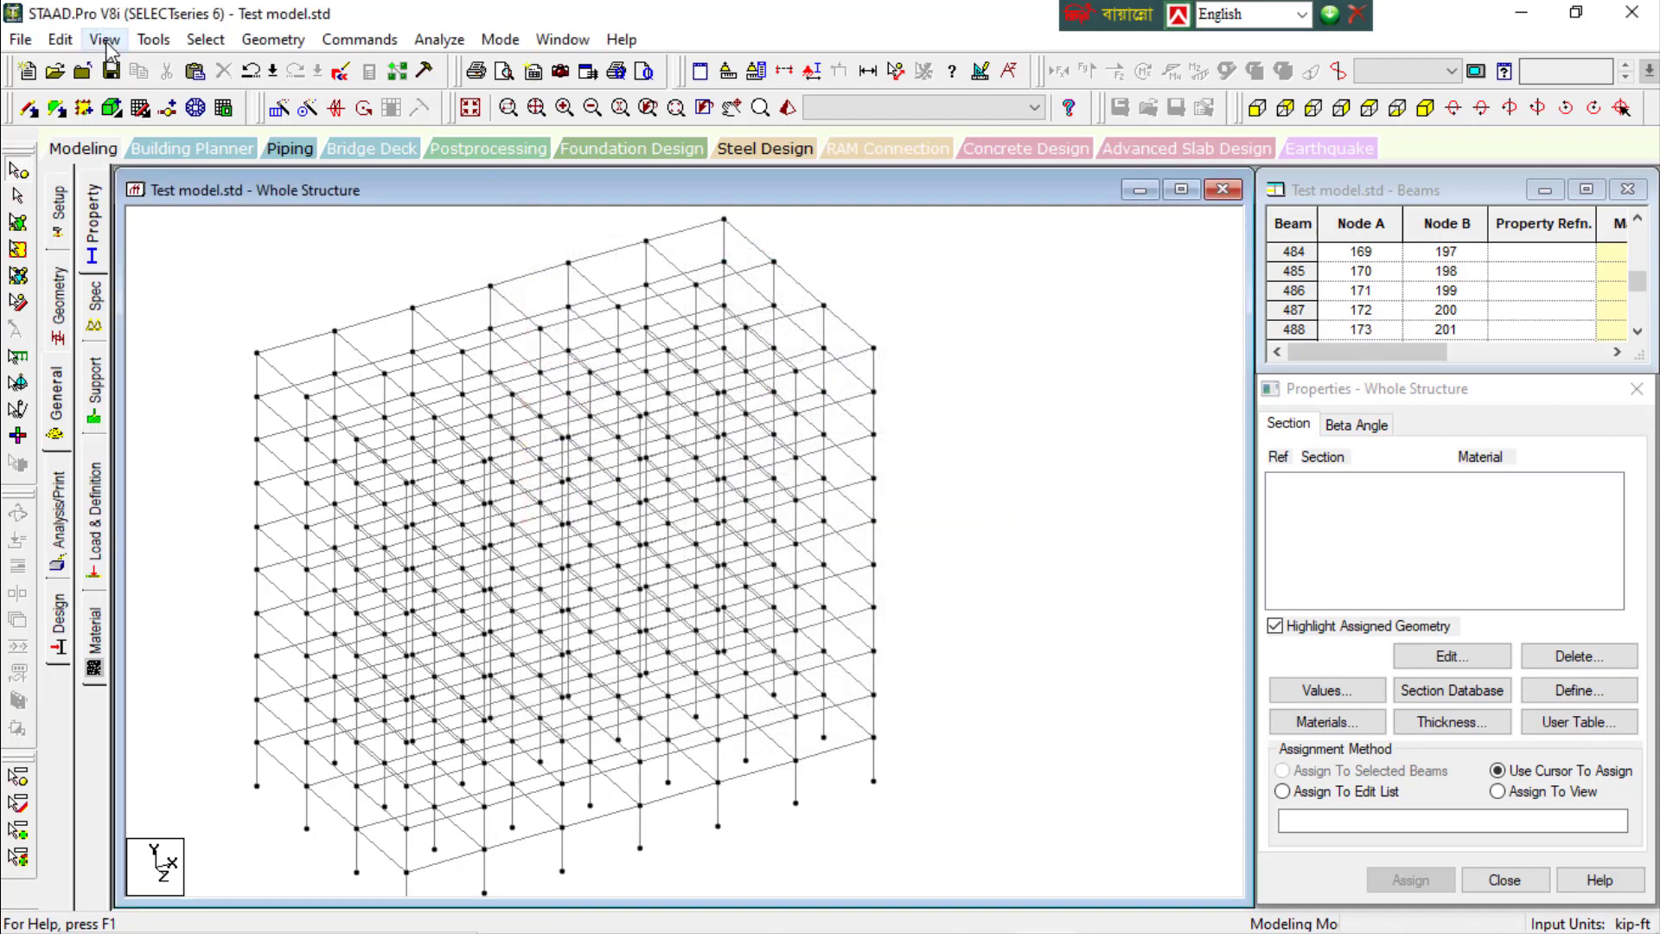
Examine the Load Icons, Load Labels, Solid Labels, Beam Labels and Structure Units pages of the view options, and cancel the dialog
{"action": "left_click", "coordinate": [104, 40]}
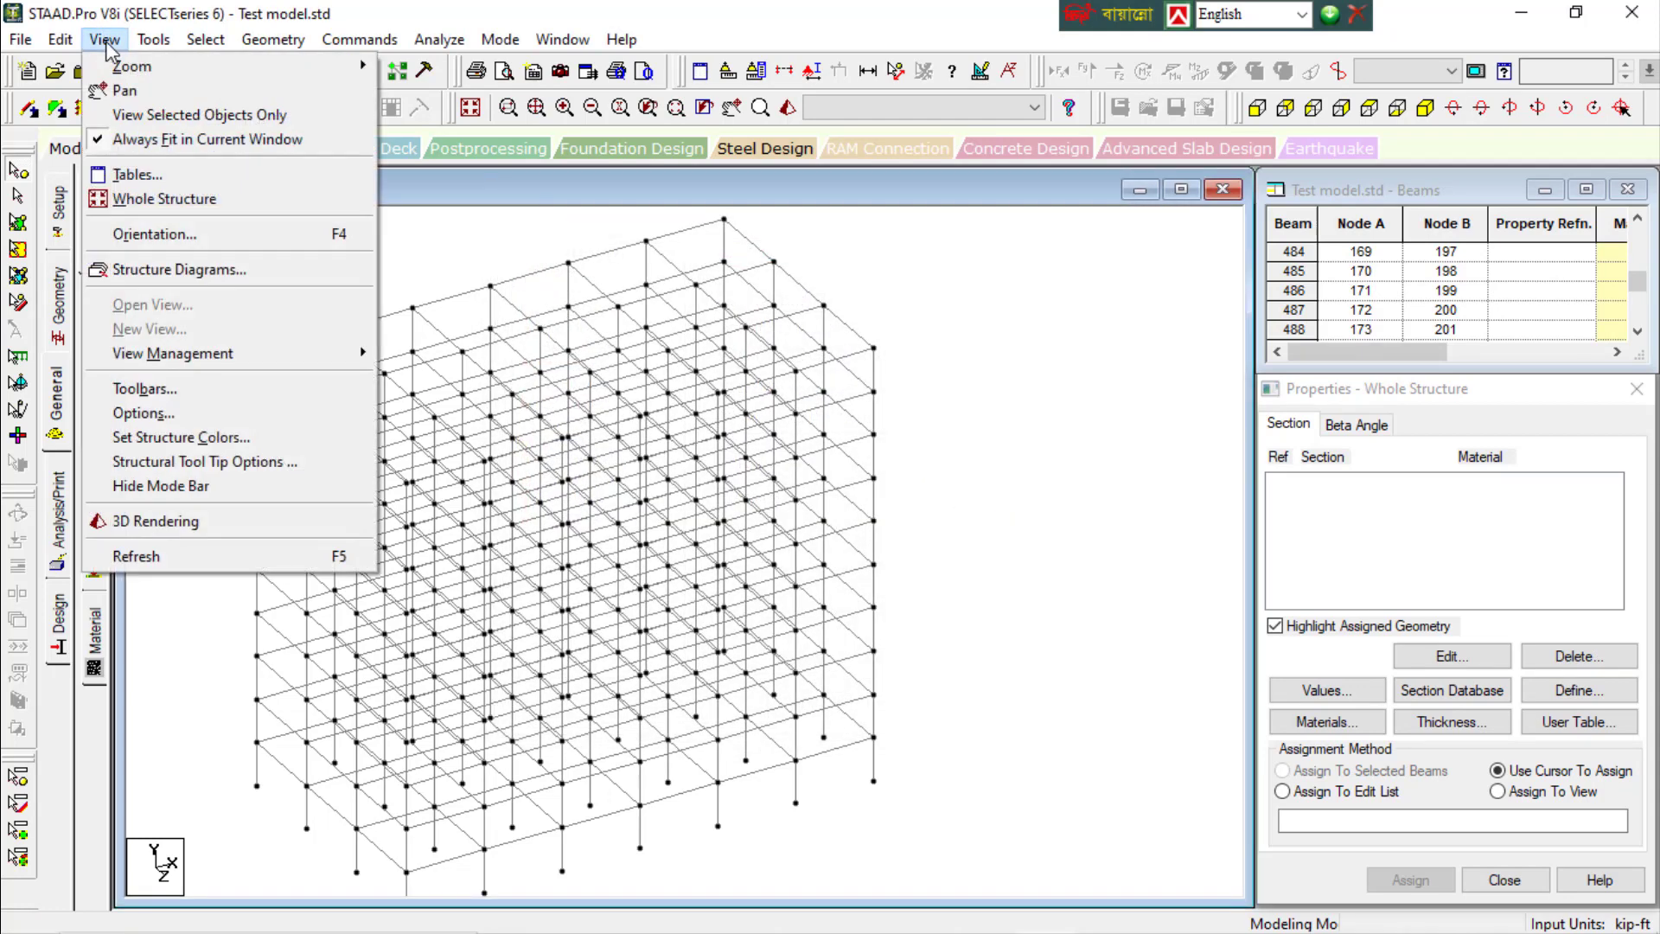
{"action": "left_click", "coordinate": [213, 416]}
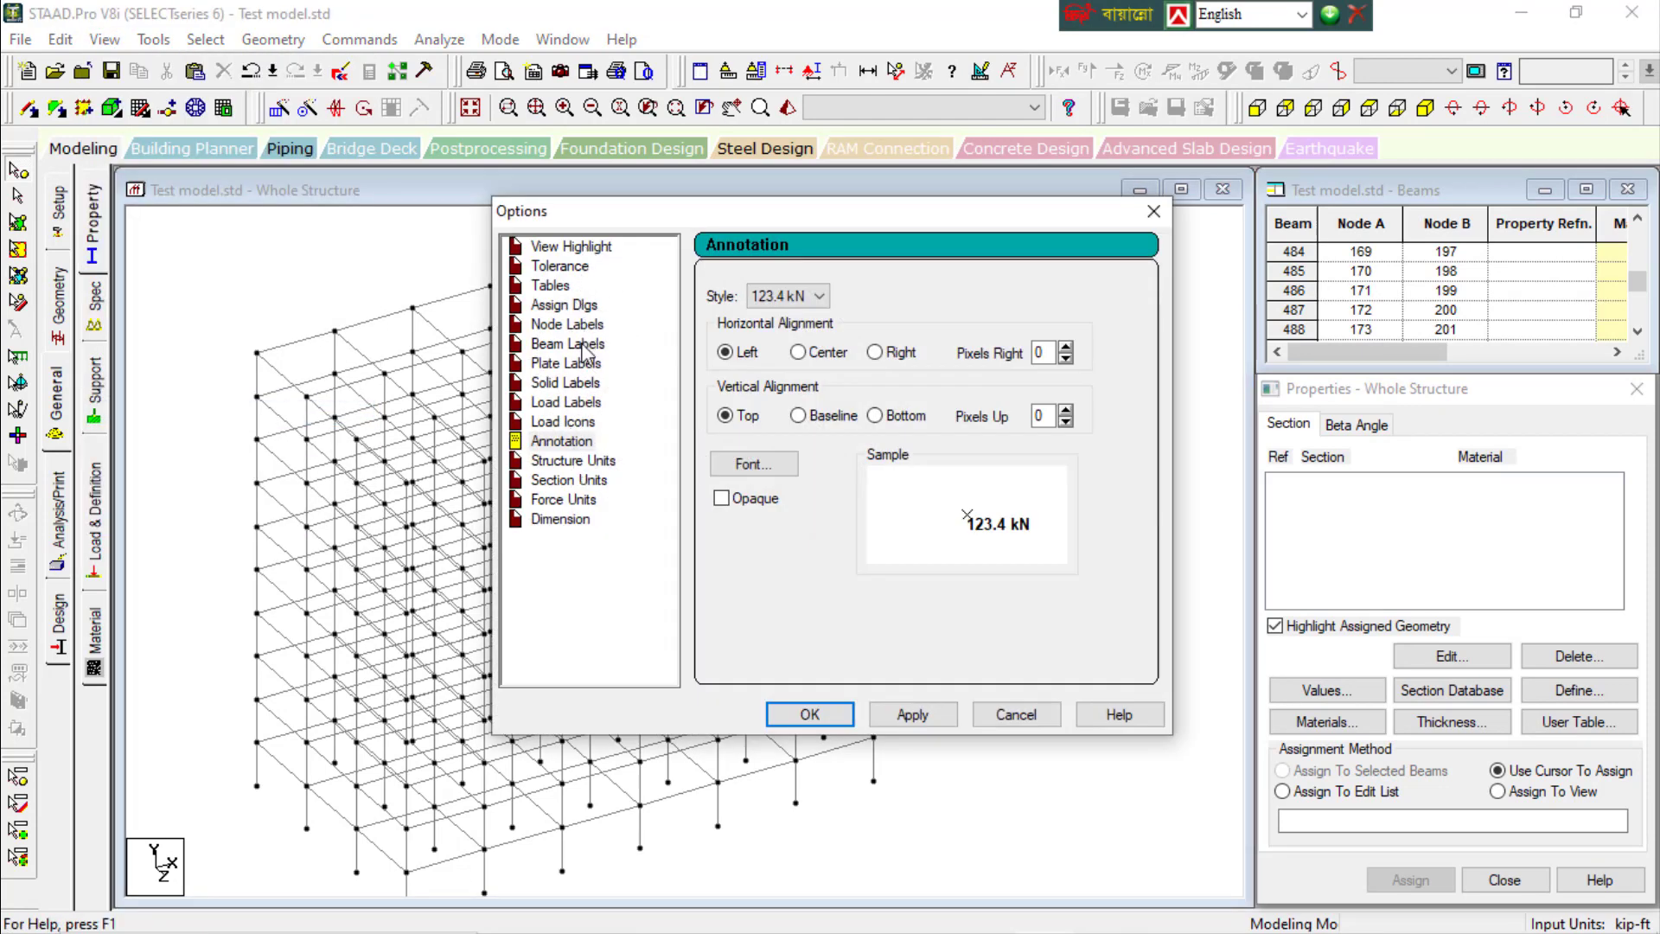
{"action": "left_click", "coordinate": [568, 422]}
{"action": "left_click", "coordinate": [567, 402]}
{"action": "left_click", "coordinate": [565, 382]}
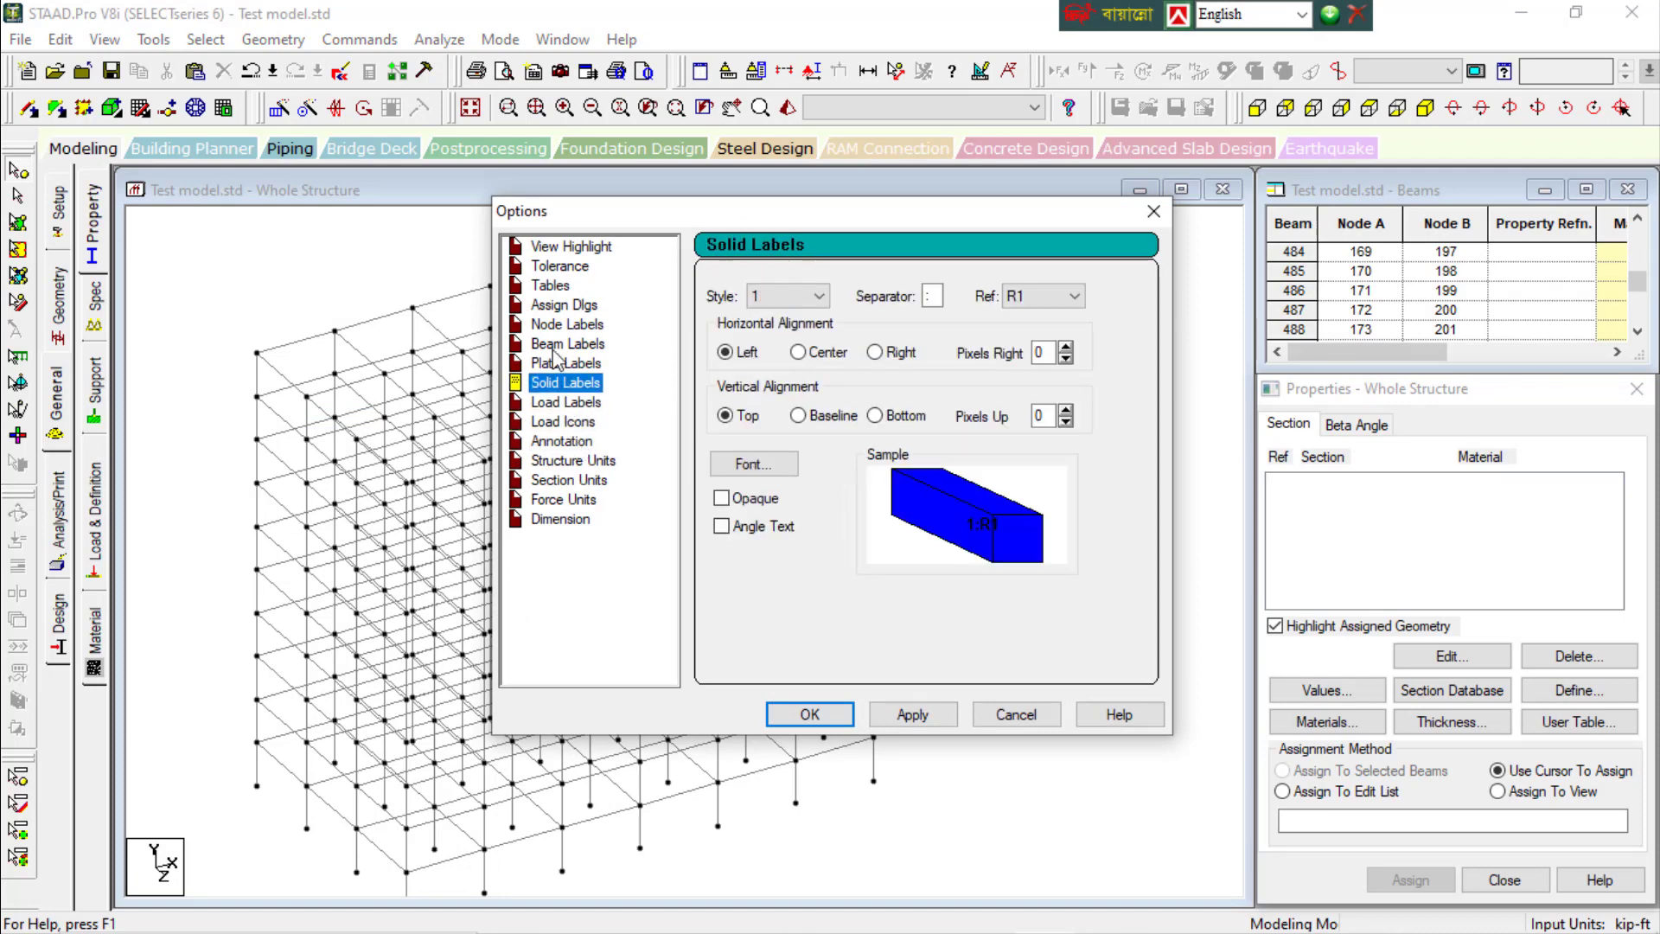
{"action": "left_click", "coordinate": [558, 344]}
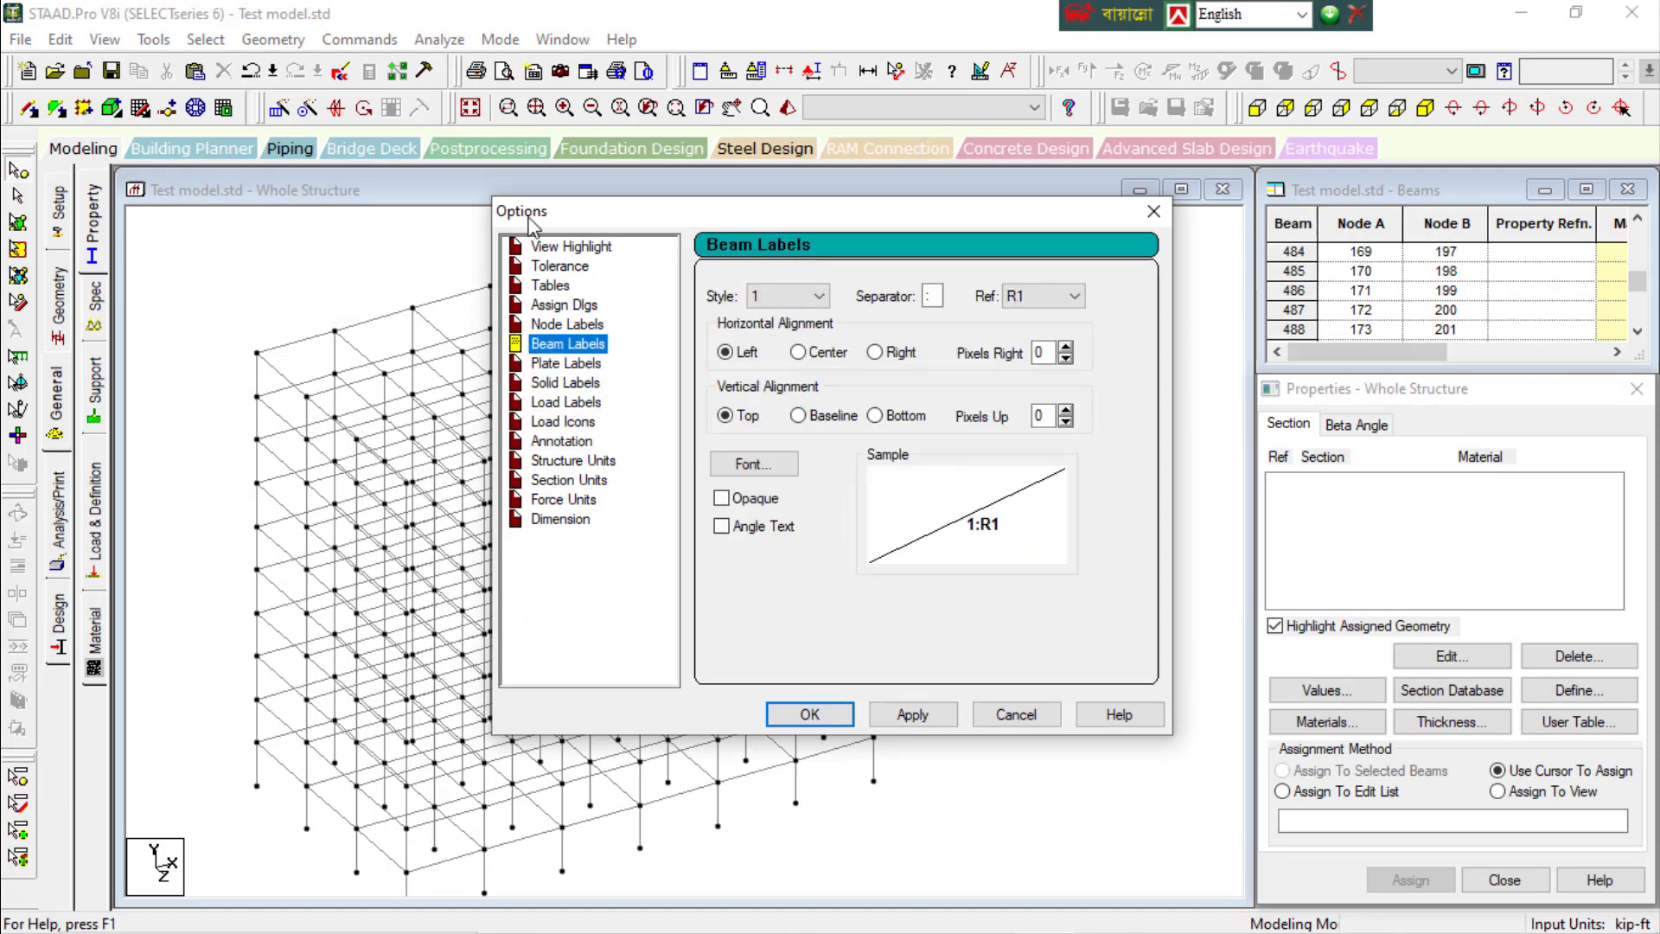
{"action": "left_click", "coordinate": [564, 461]}
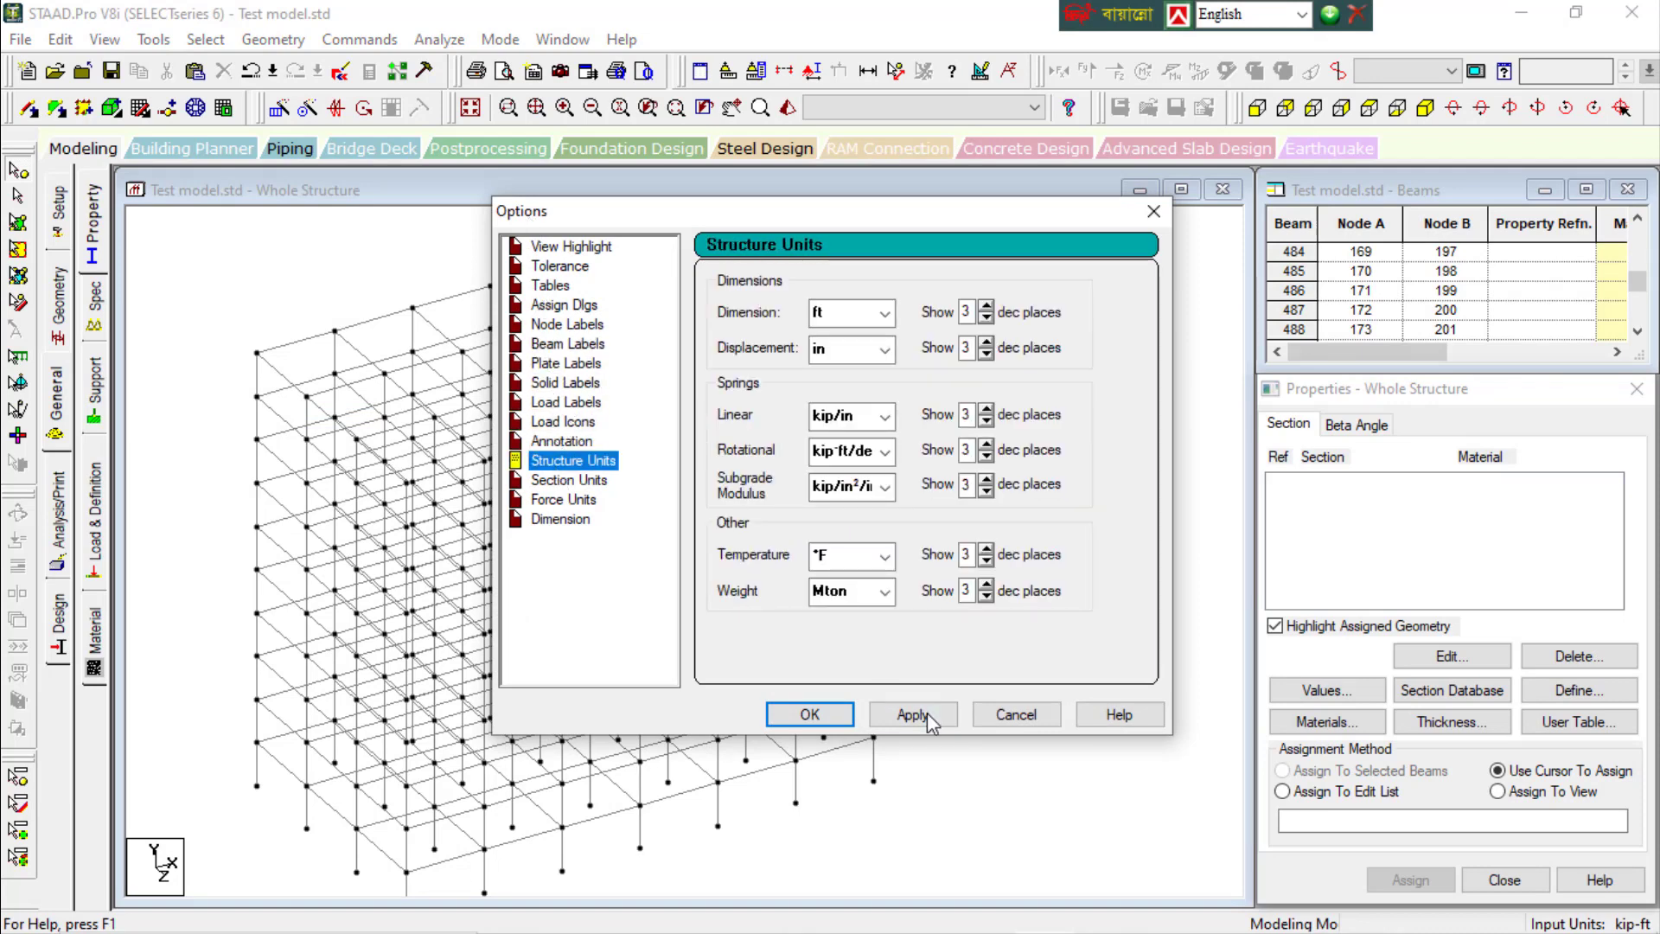
{"action": "left_click", "coordinate": [1003, 714]}
View the Structure Units page of the current display unit settings and cancel the dialog
{"action": "left_click", "coordinate": [105, 39]}
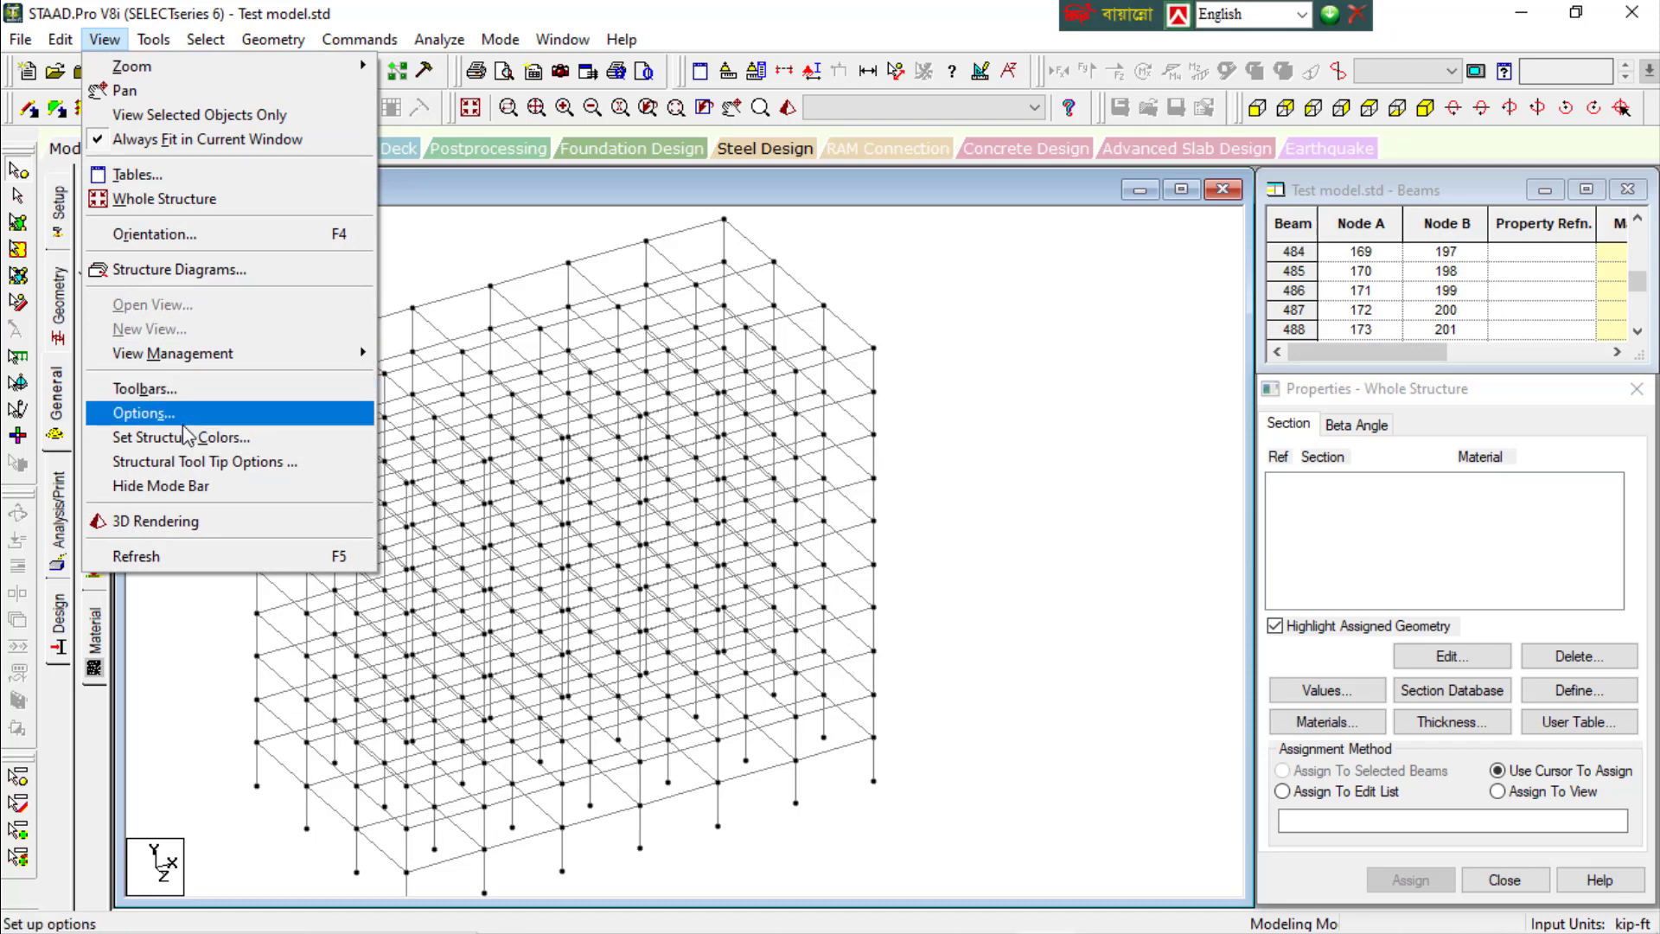
{"action": "left_click", "coordinate": [432, 275]}
{"action": "left_click", "coordinate": [155, 41]}
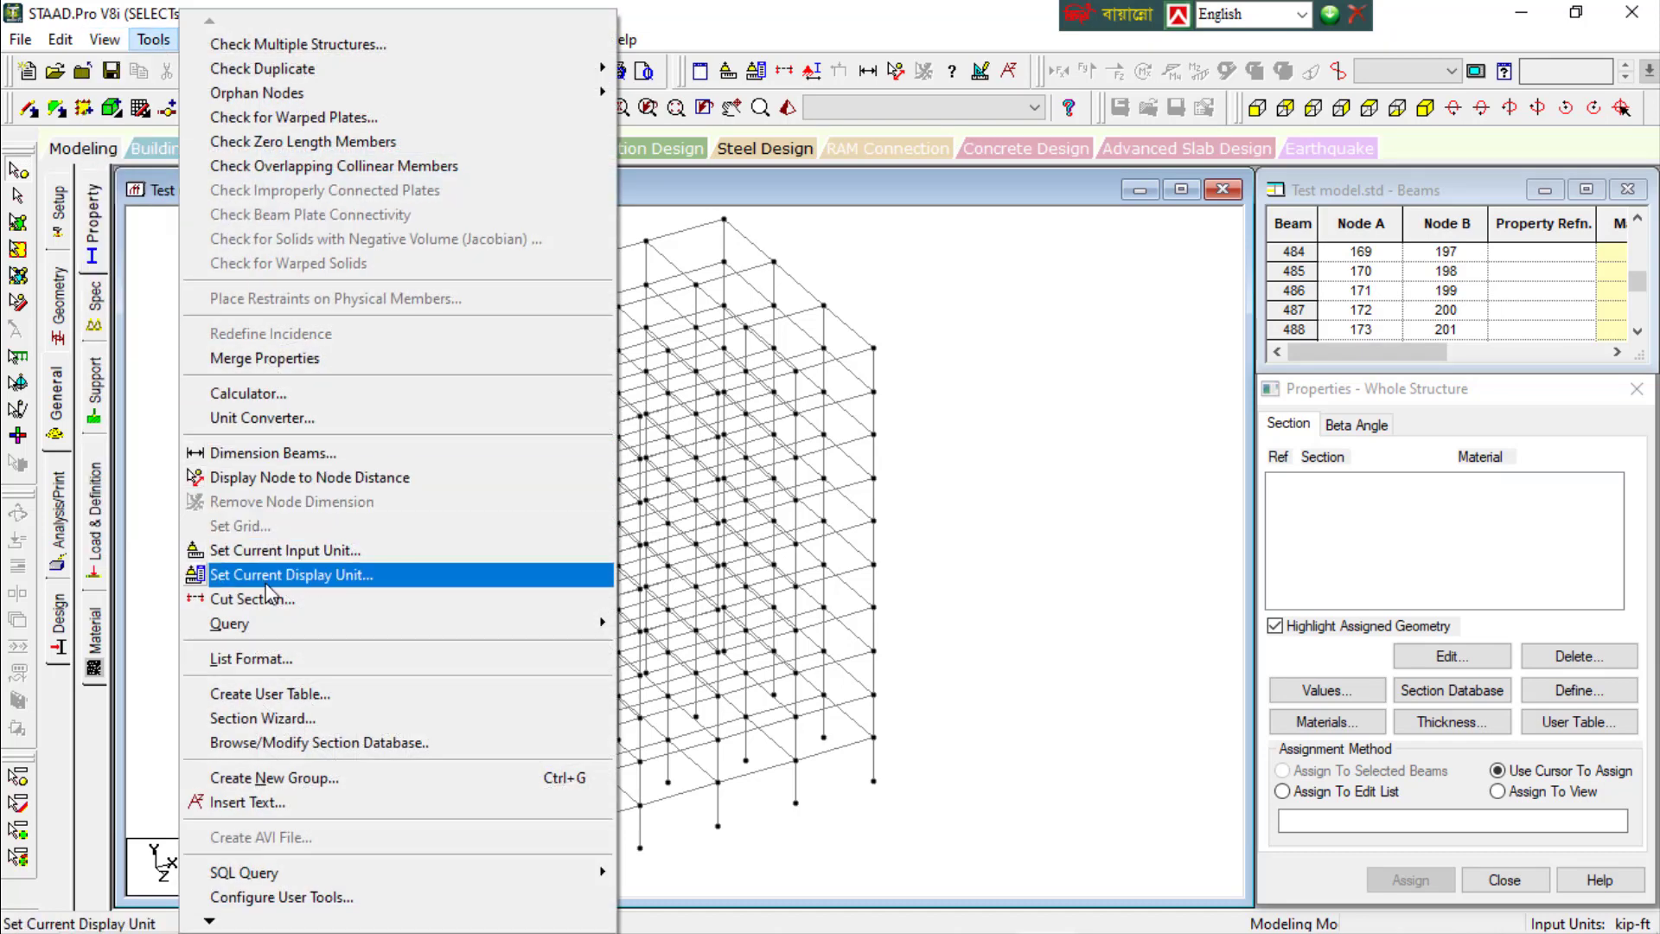
{"action": "left_click", "coordinate": [343, 580]}
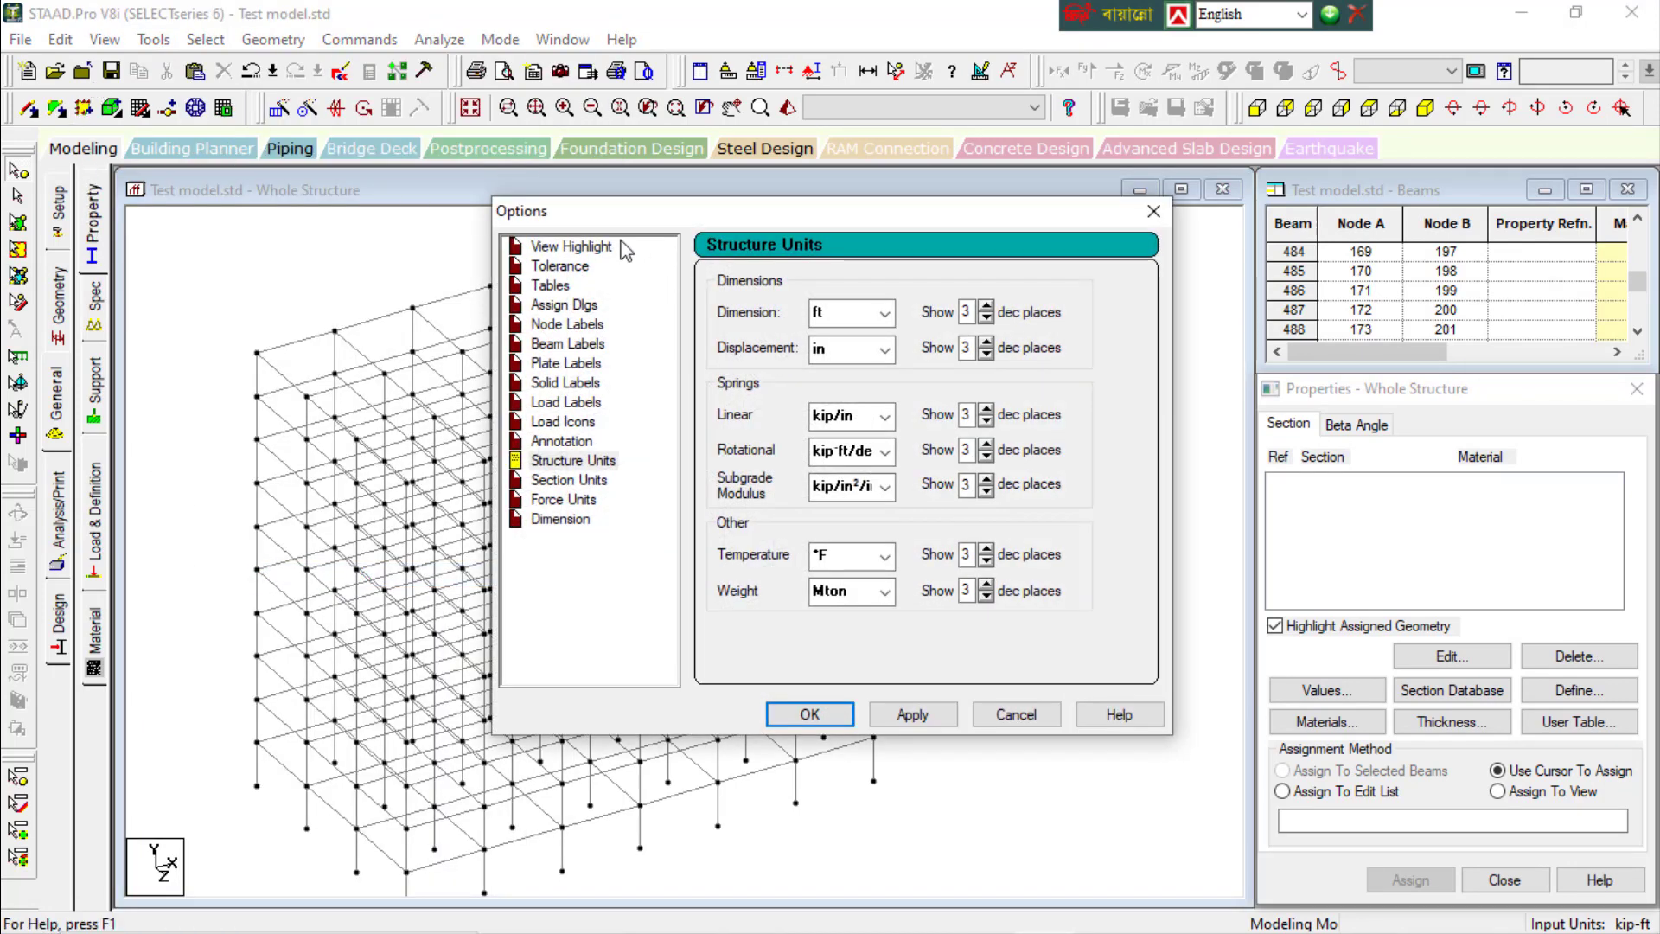
{"action": "left_click", "coordinate": [1017, 719]}
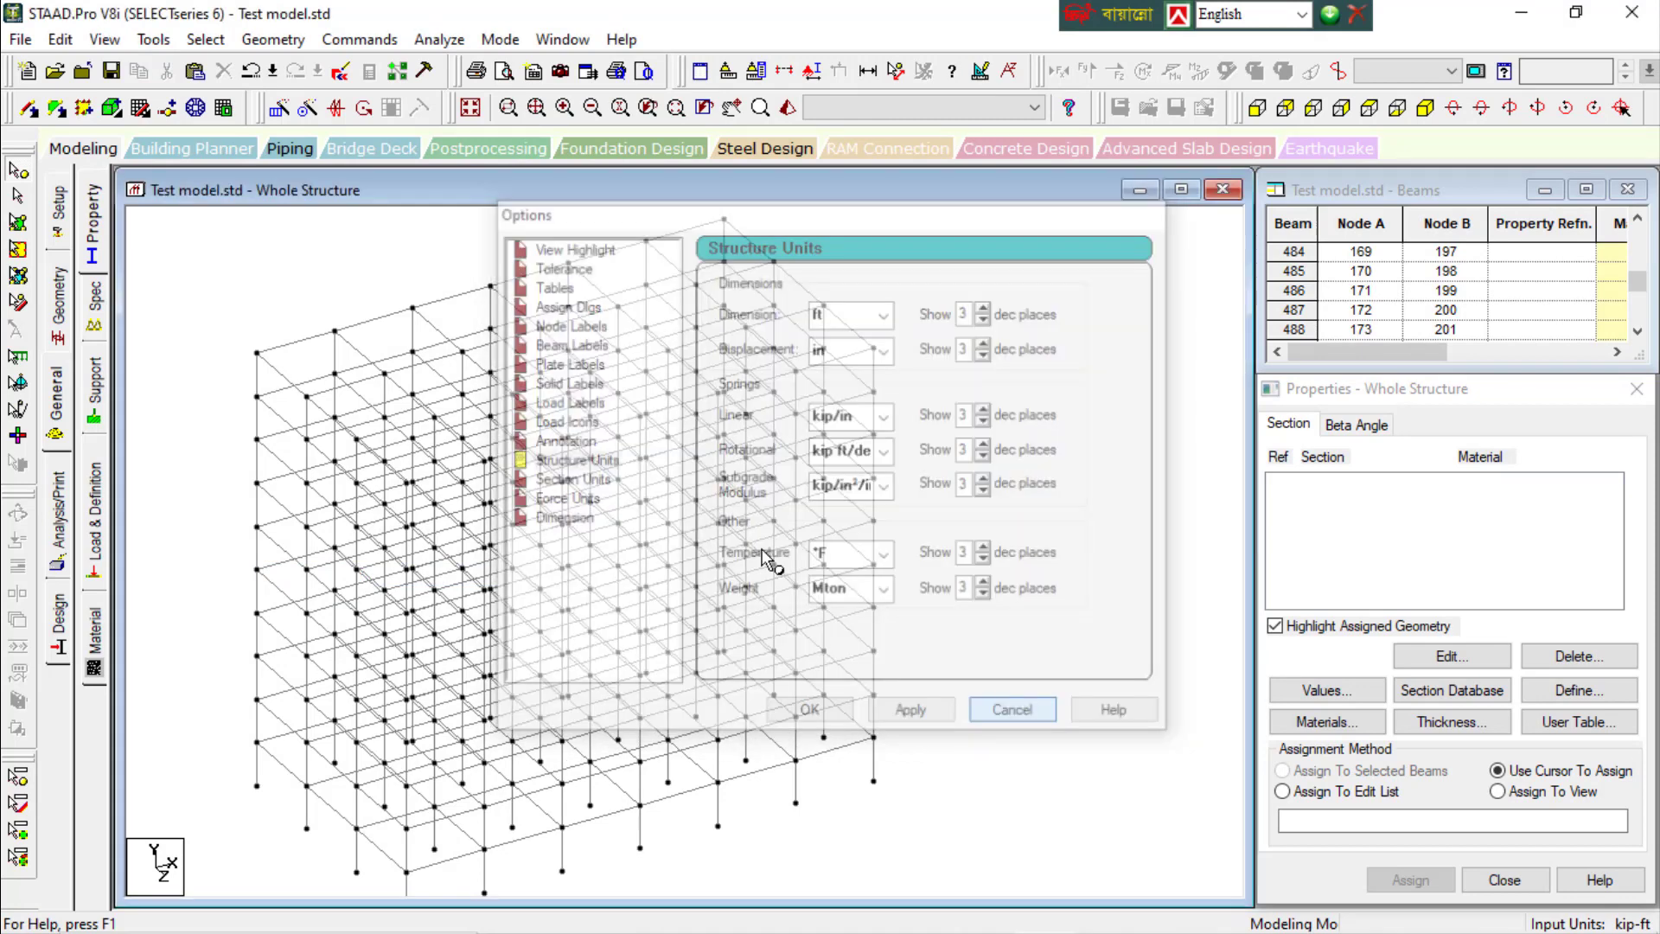
{"action": "left_click", "coordinate": [153, 38]}
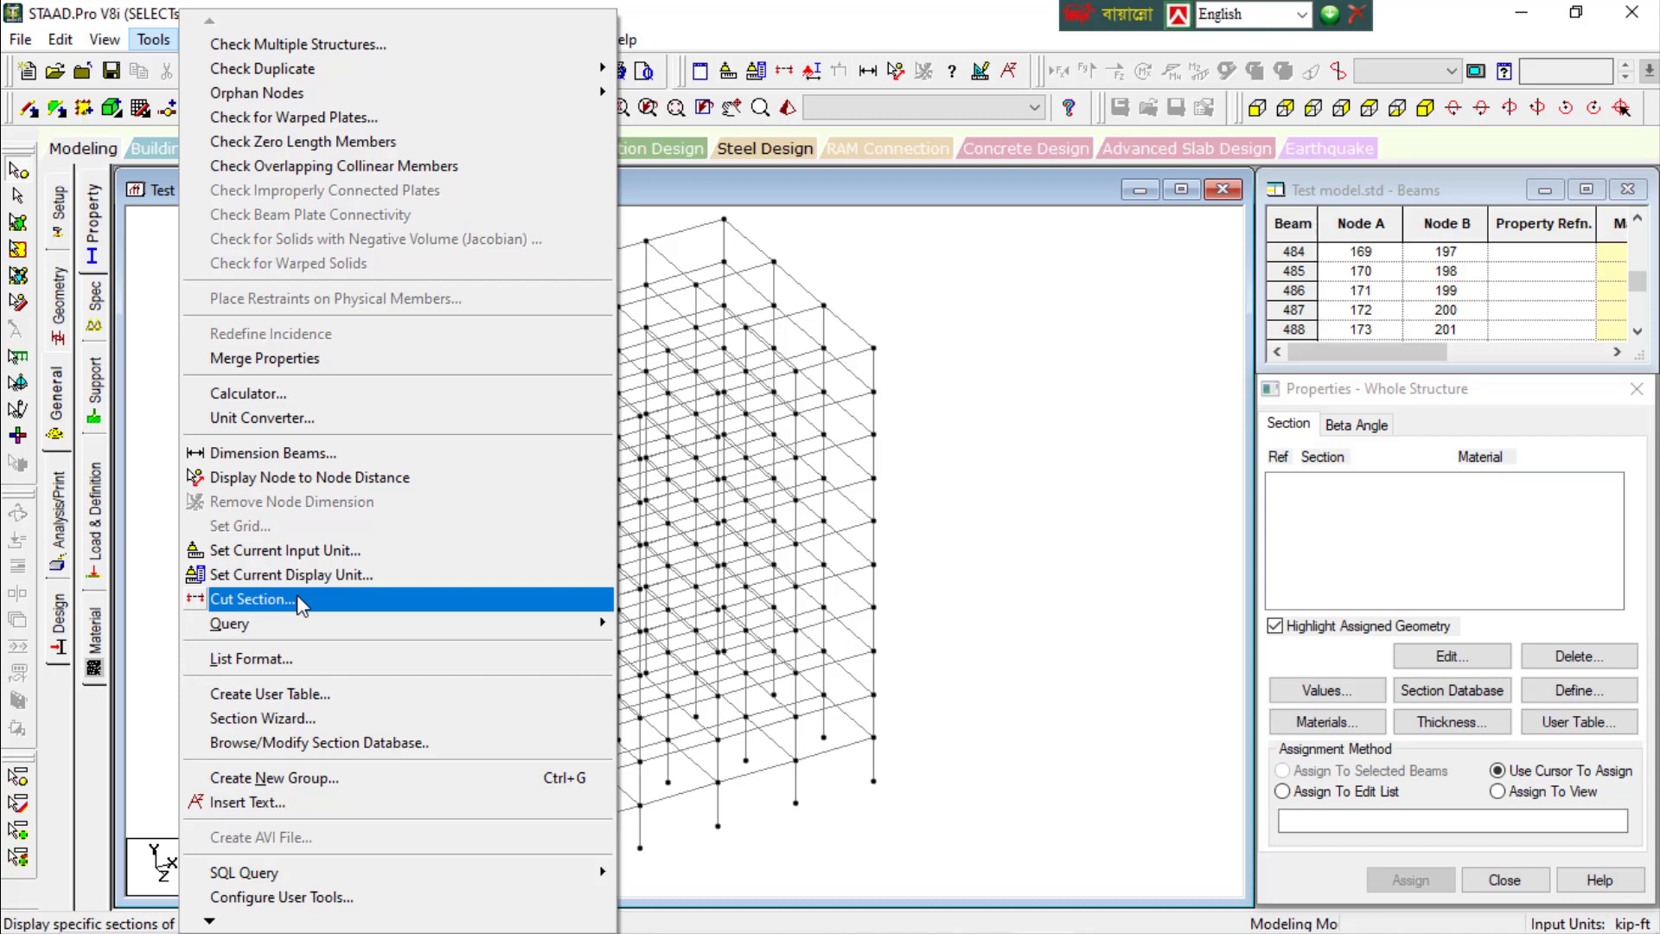
{"action": "mouse_move", "coordinate": [105, 40]}
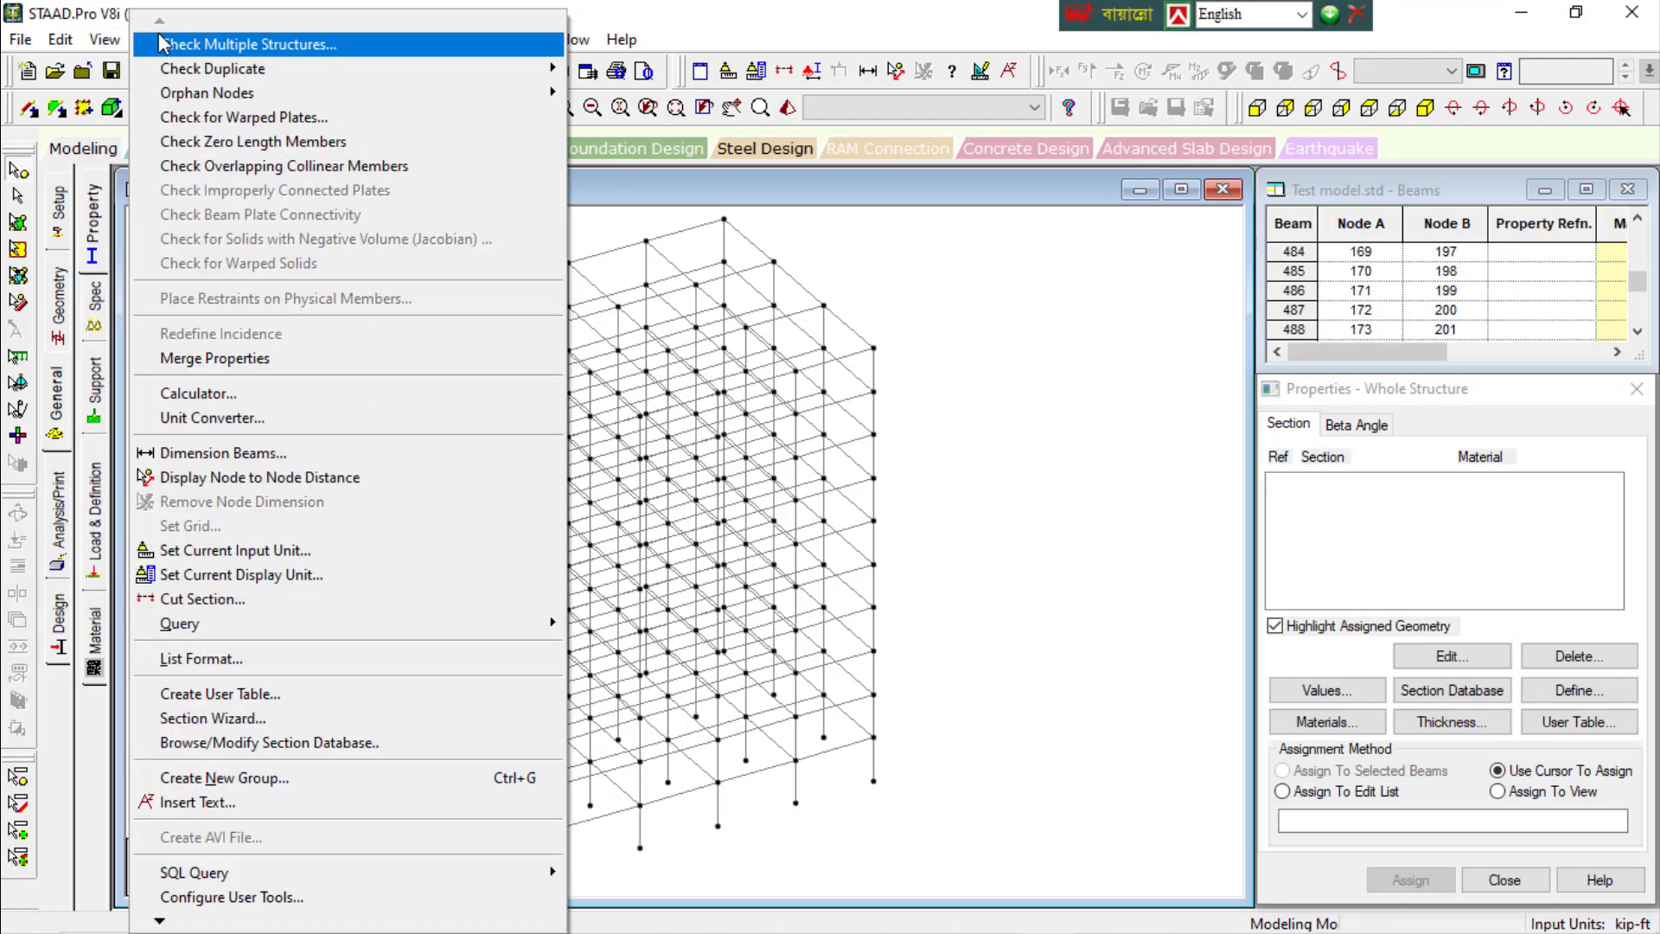
{"action": "left_click", "coordinate": [932, 590]}
Switch to the Word topic list, highlight the "Scale" entry, and return to the STAAD.Pro model
{"action": "mouse_move", "coordinate": [938, 920]}
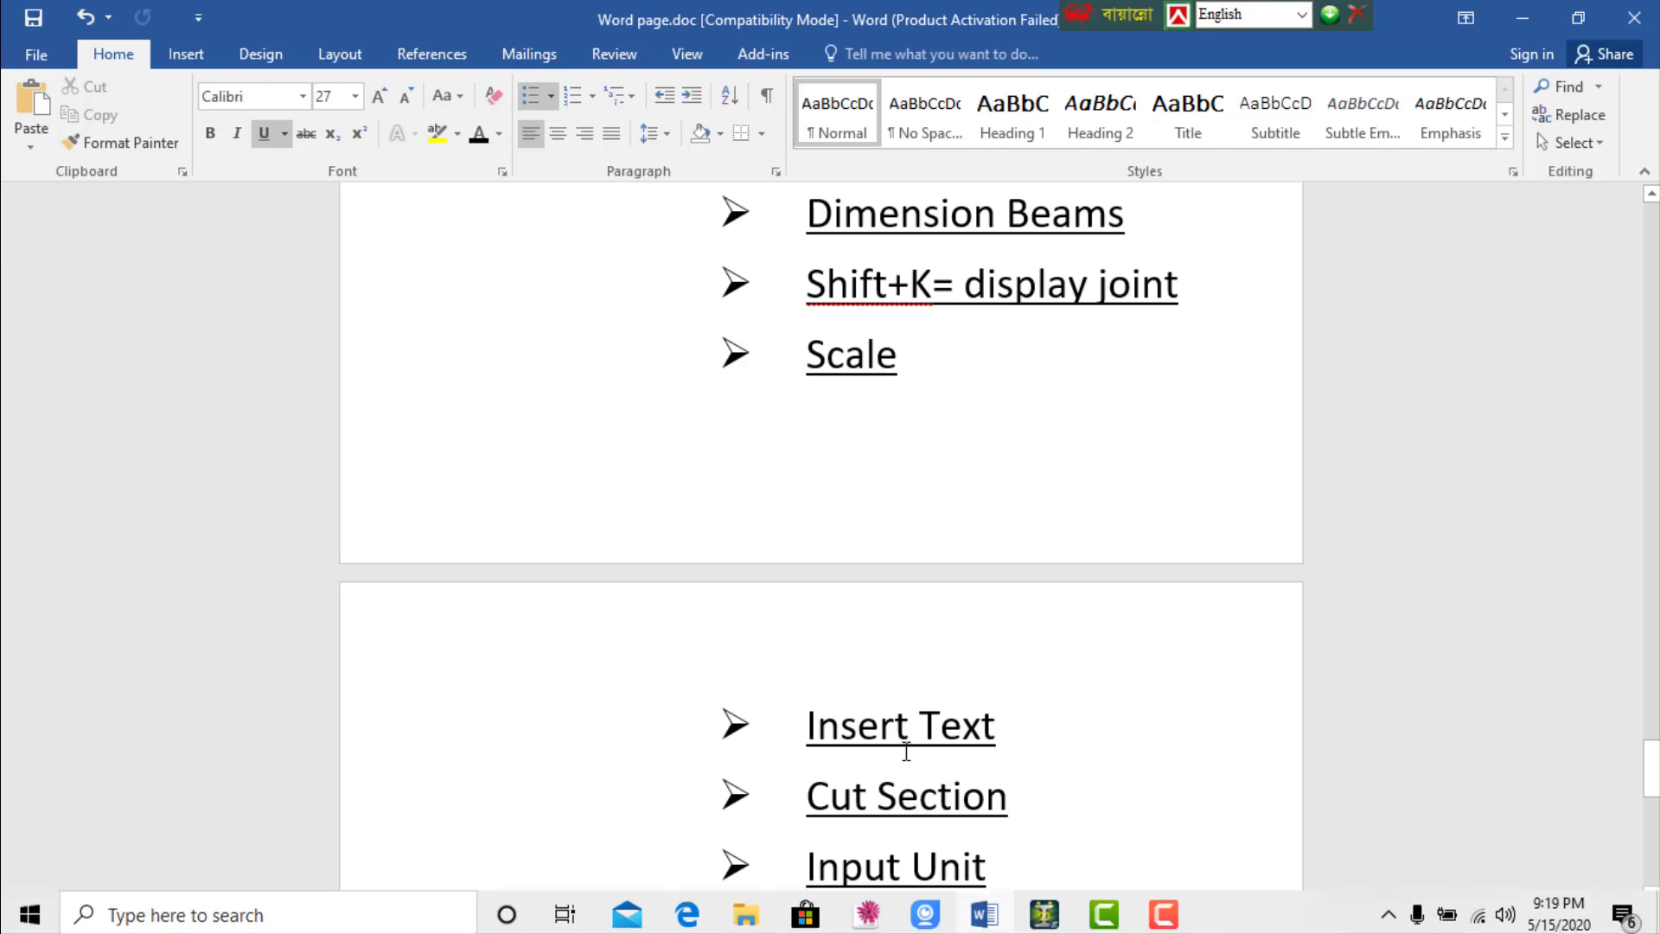
{"action": "left_click", "coordinate": [901, 417]}
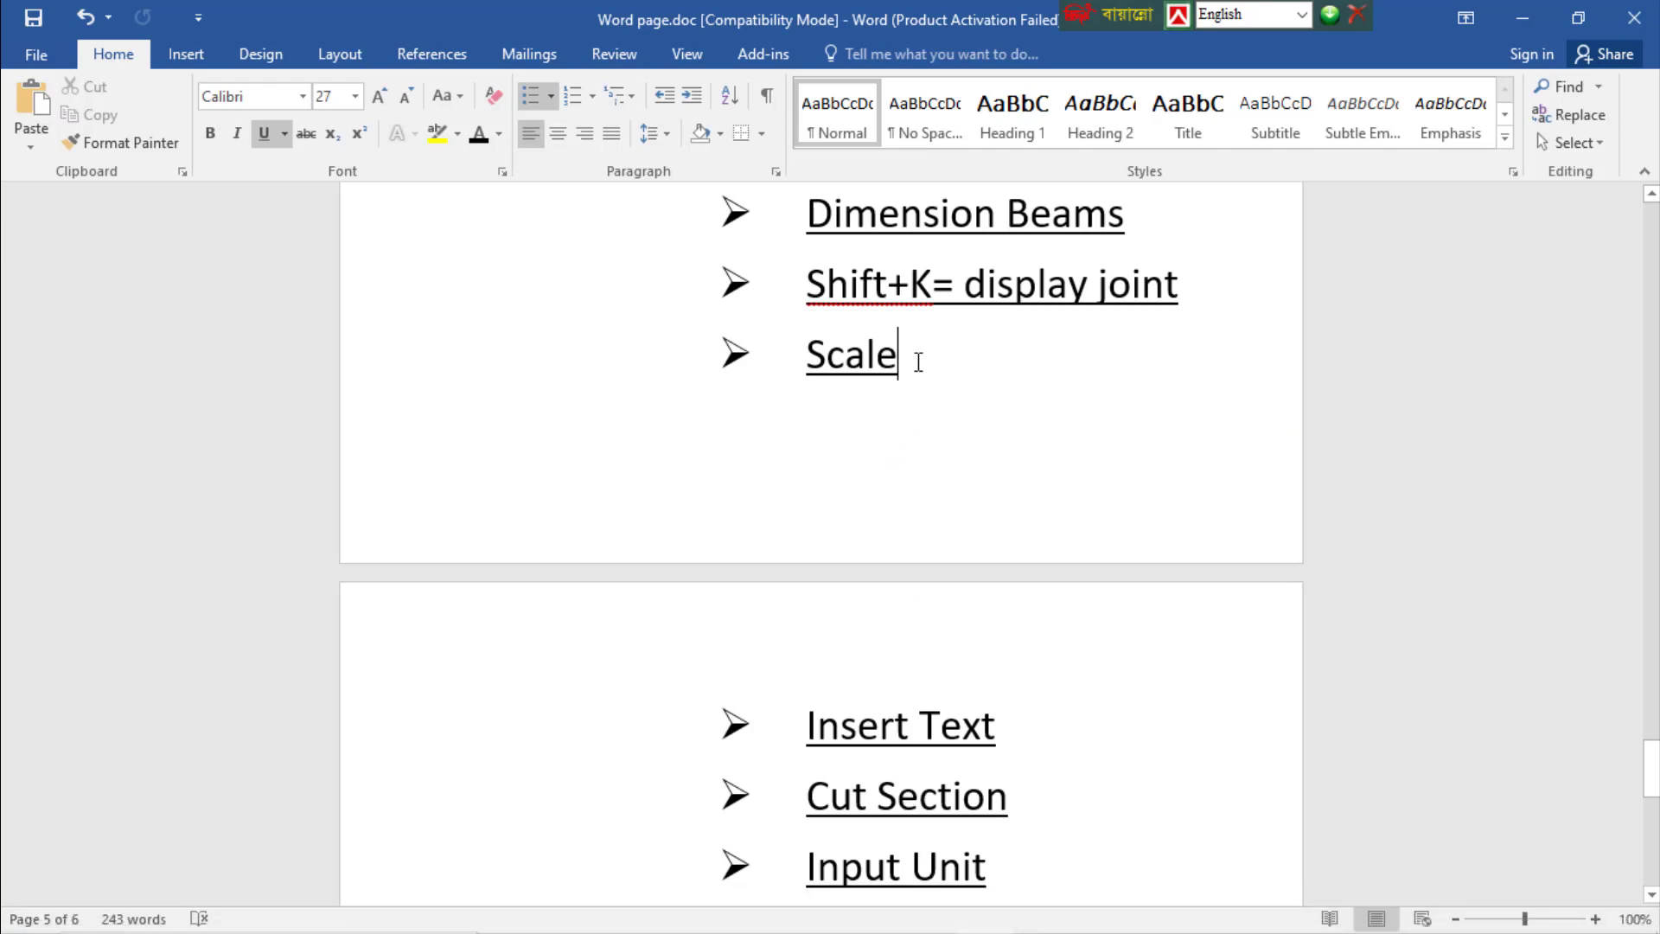
{"action": "left_click_drag", "start_coordinate": [919, 361], "coordinate": [729, 363]}
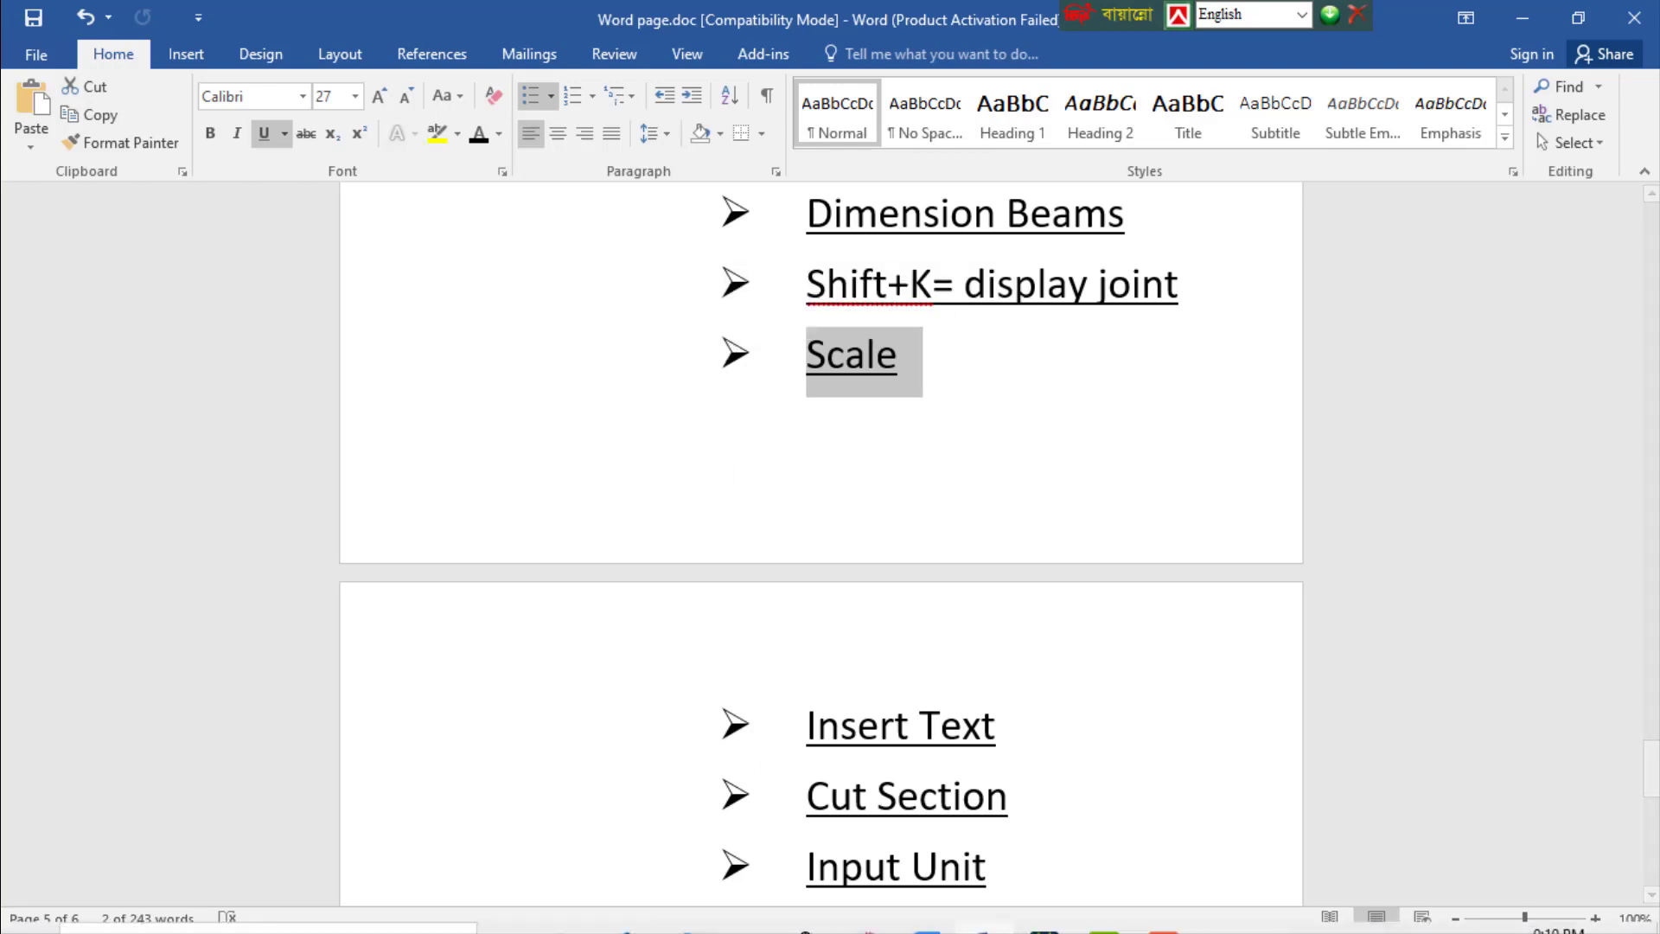
{"action": "mouse_move", "coordinate": [945, 915]}
{"action": "left_click", "coordinate": [1033, 915]}
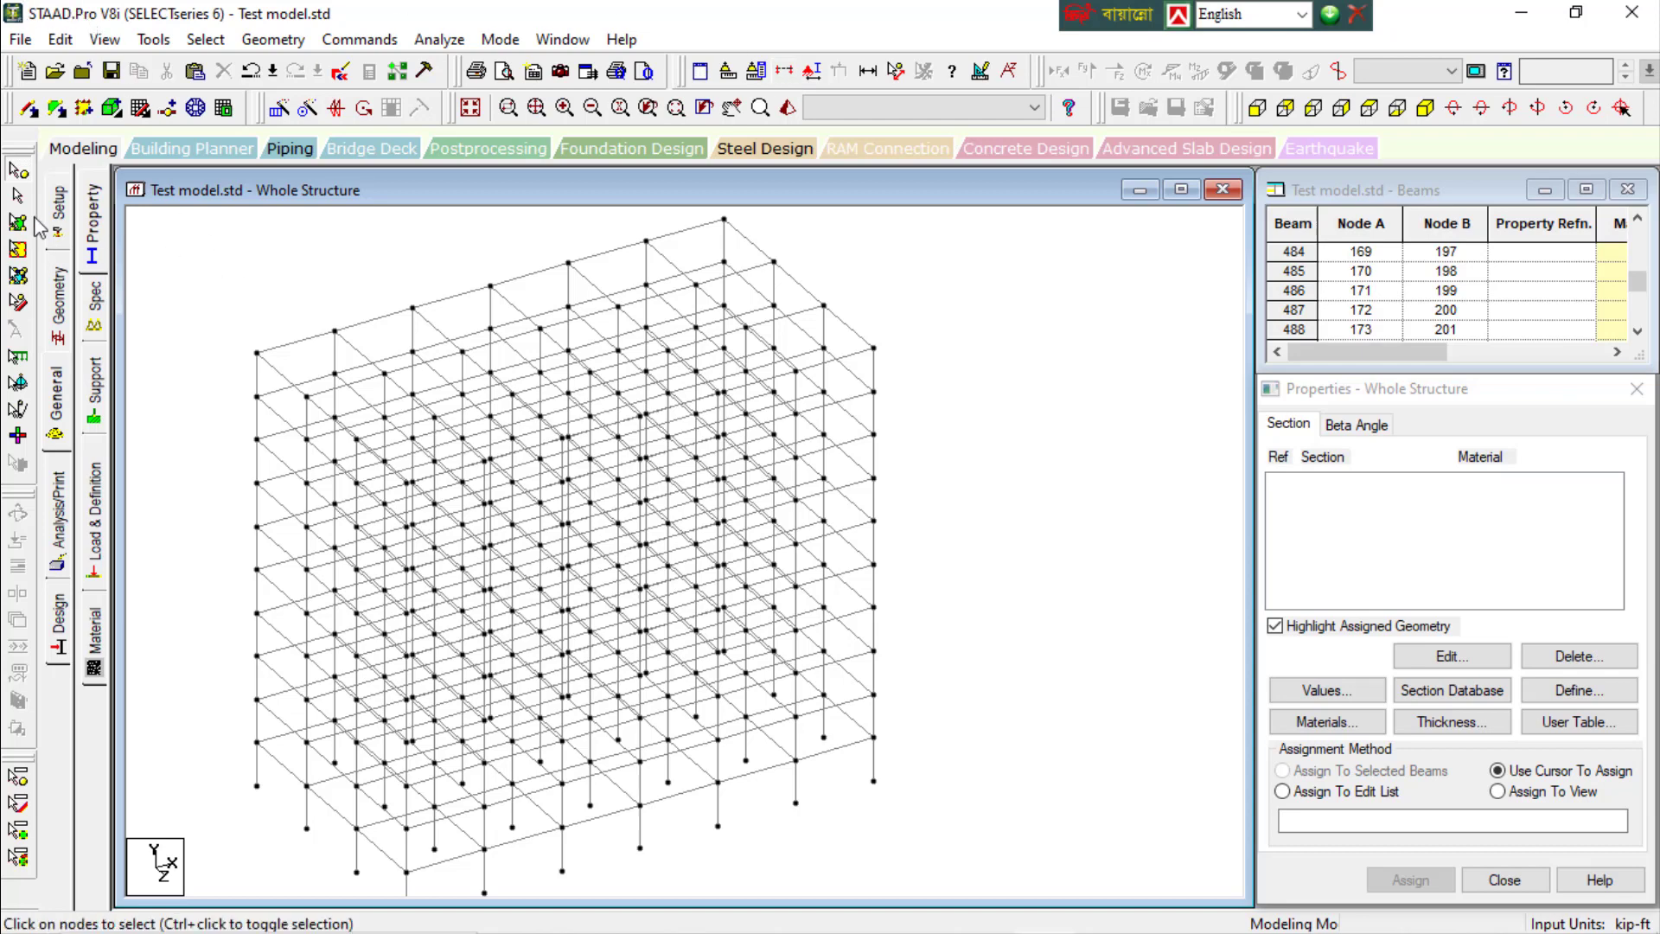
Select all beams of the fourth floor level above the base in the front view and display only them in isometric view
{"action": "left_click", "coordinate": [1258, 107]}
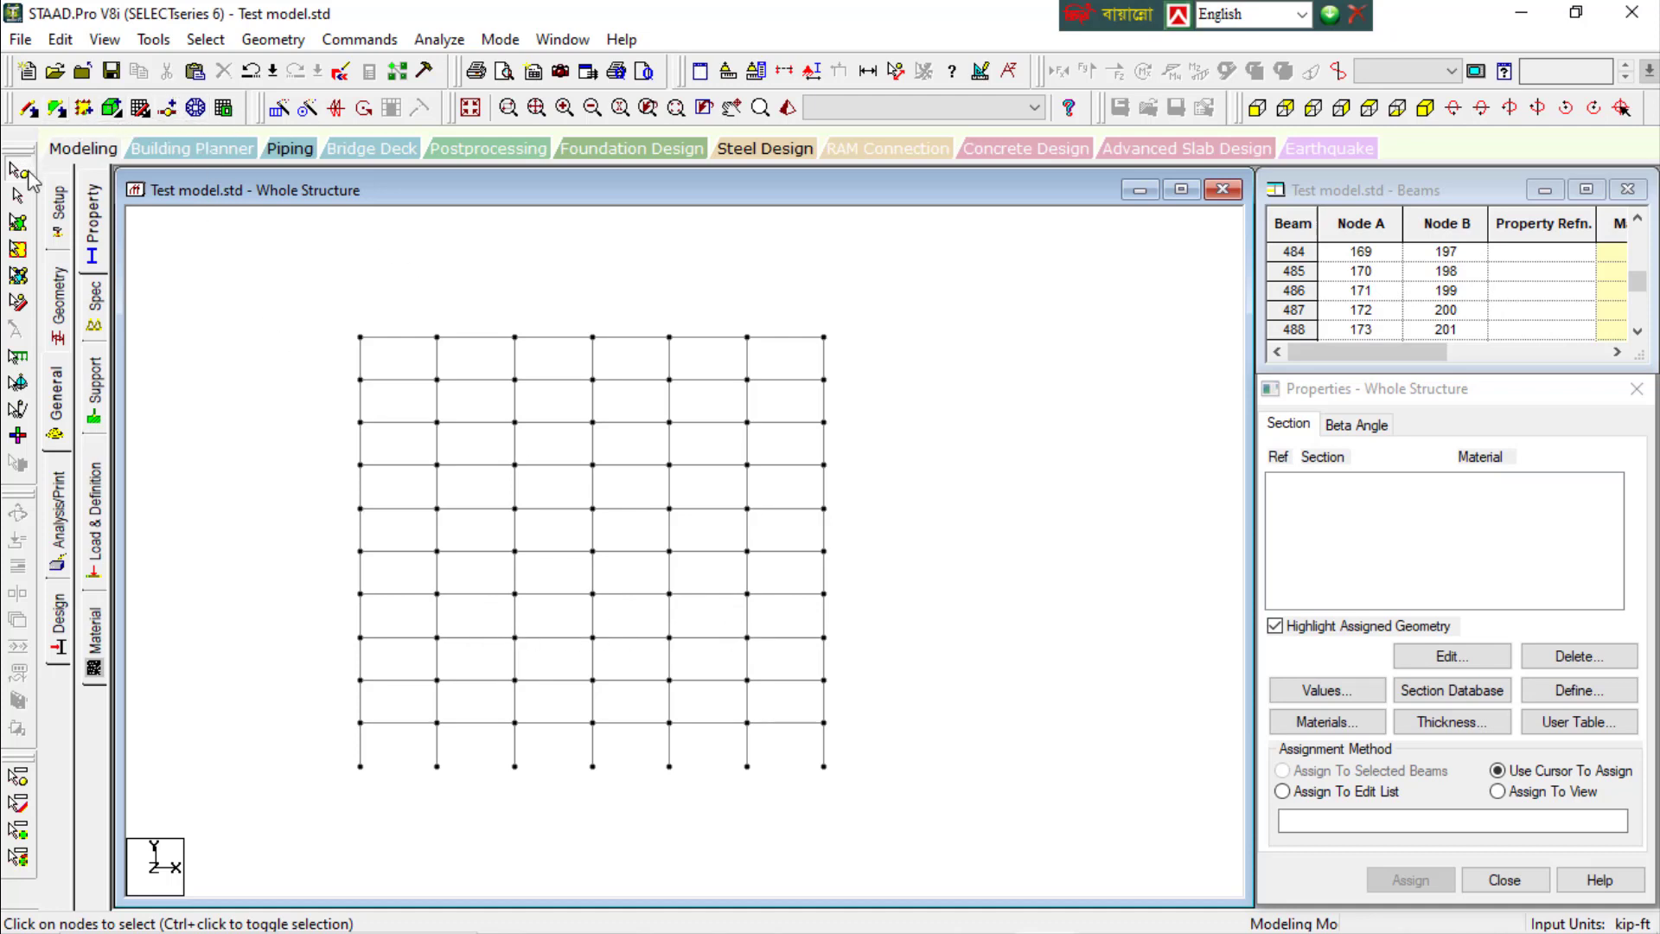
{"action": "left_click", "coordinate": [17, 199]}
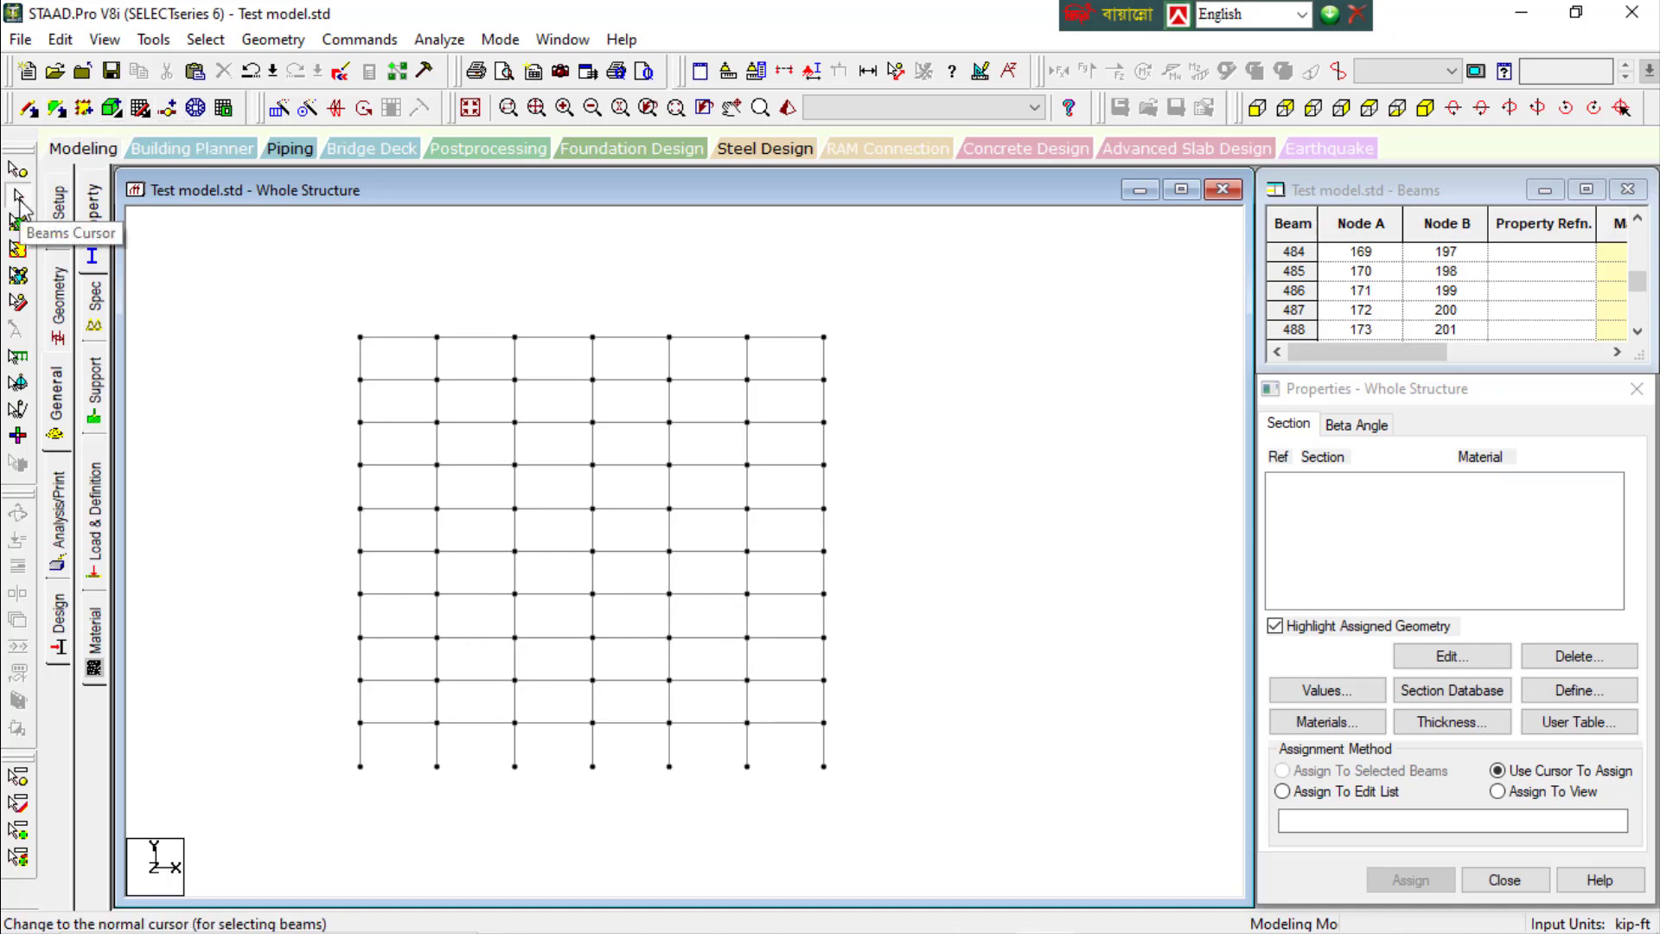
{"action": "left_click_drag", "start_coordinate": [684, 593], "coordinate": [850, 605]}
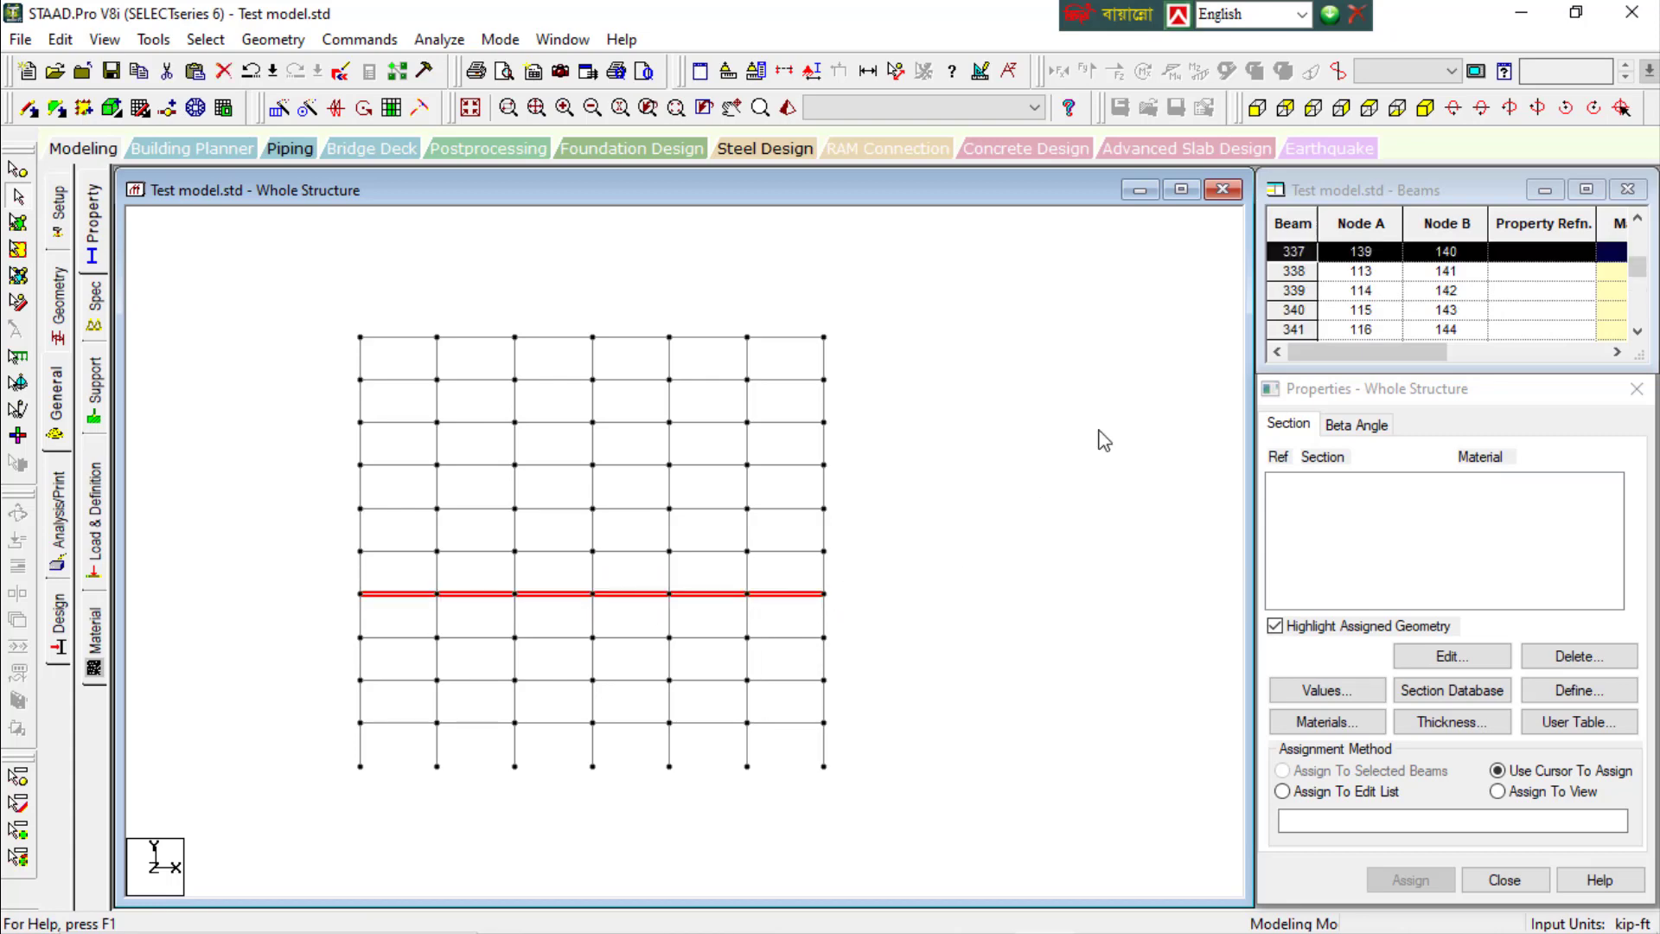
{"action": "left_click", "coordinate": [1427, 108]}
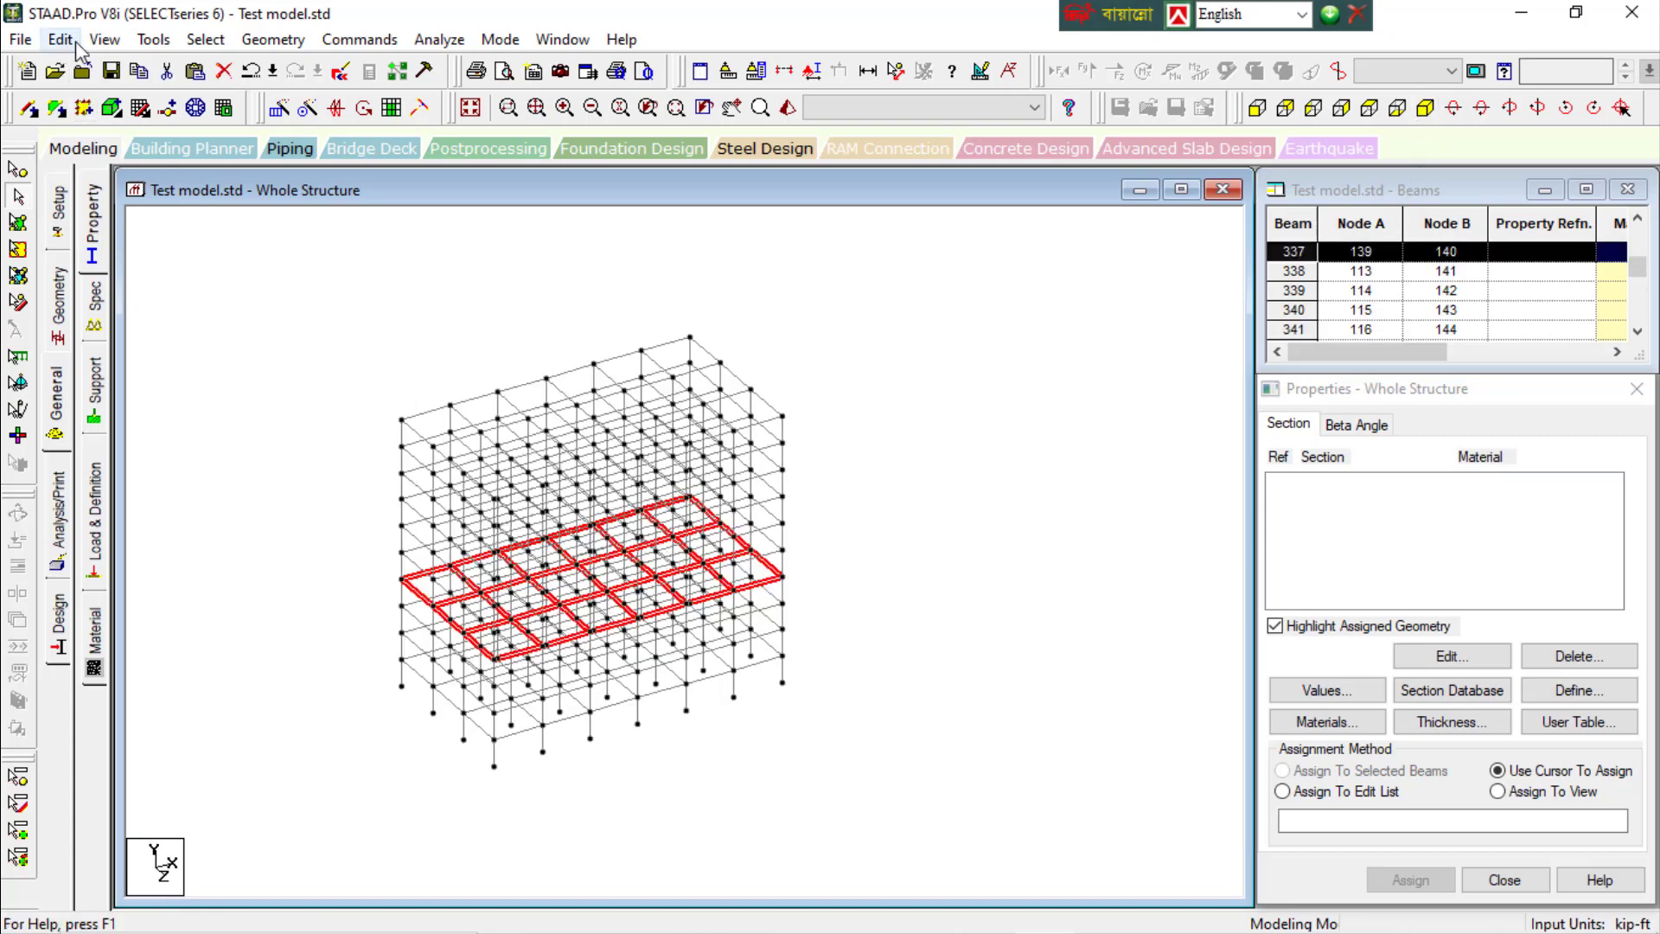
{"action": "left_click", "coordinate": [105, 39]}
{"action": "left_click", "coordinate": [157, 117]}
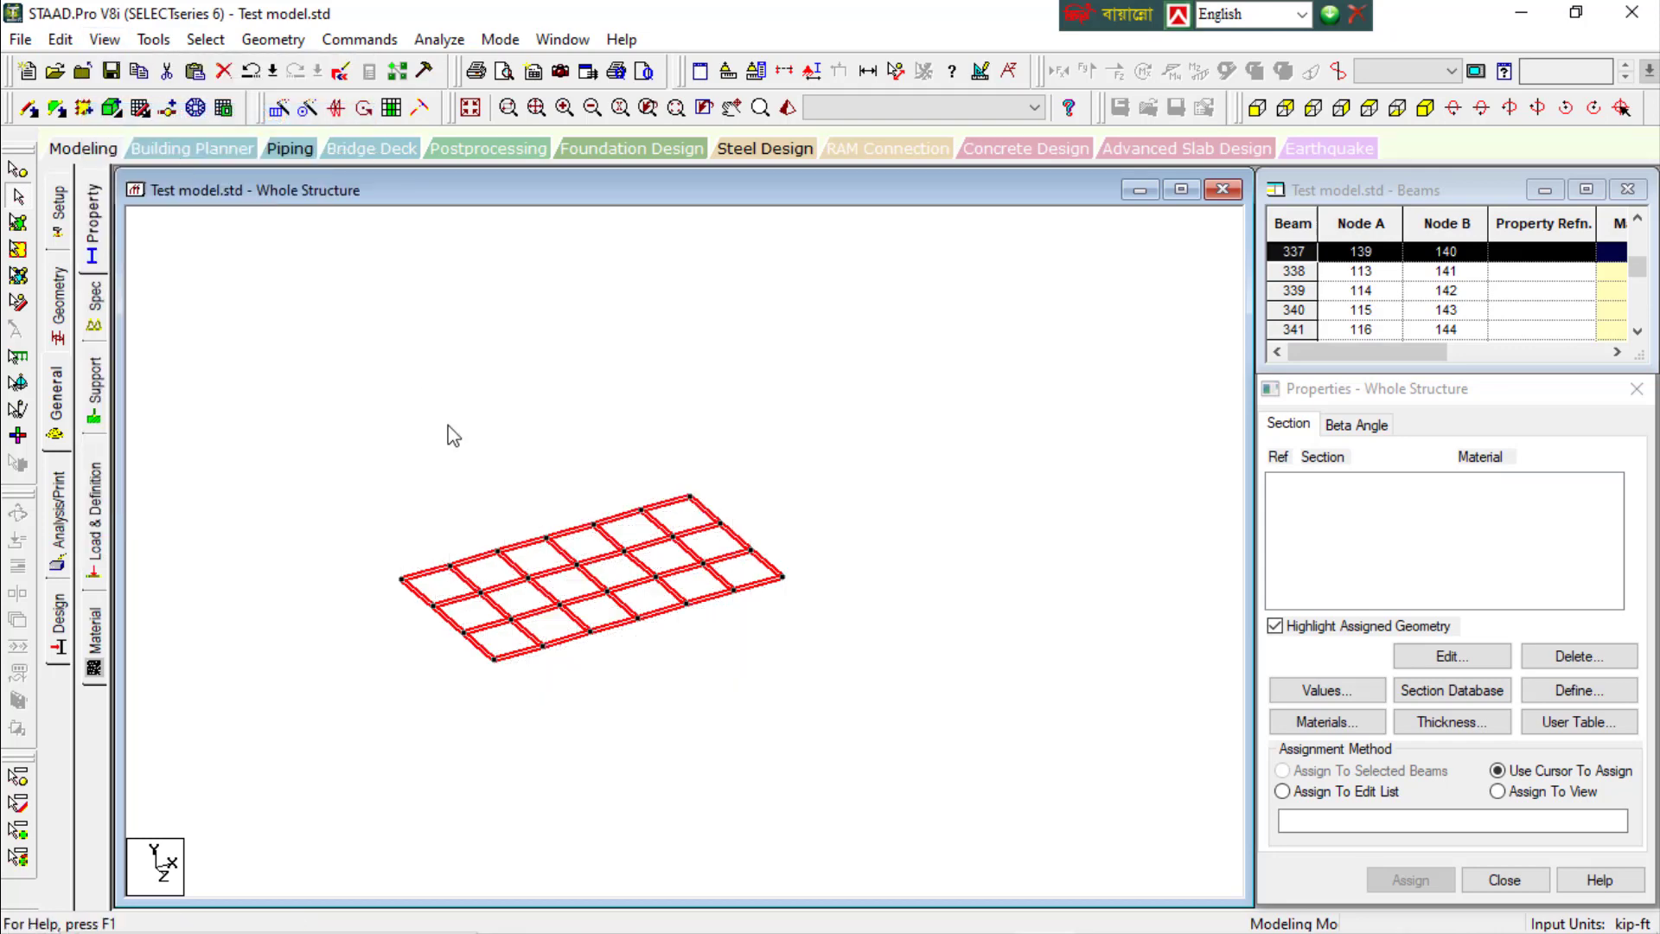
{"action": "left_click", "coordinate": [515, 471]}
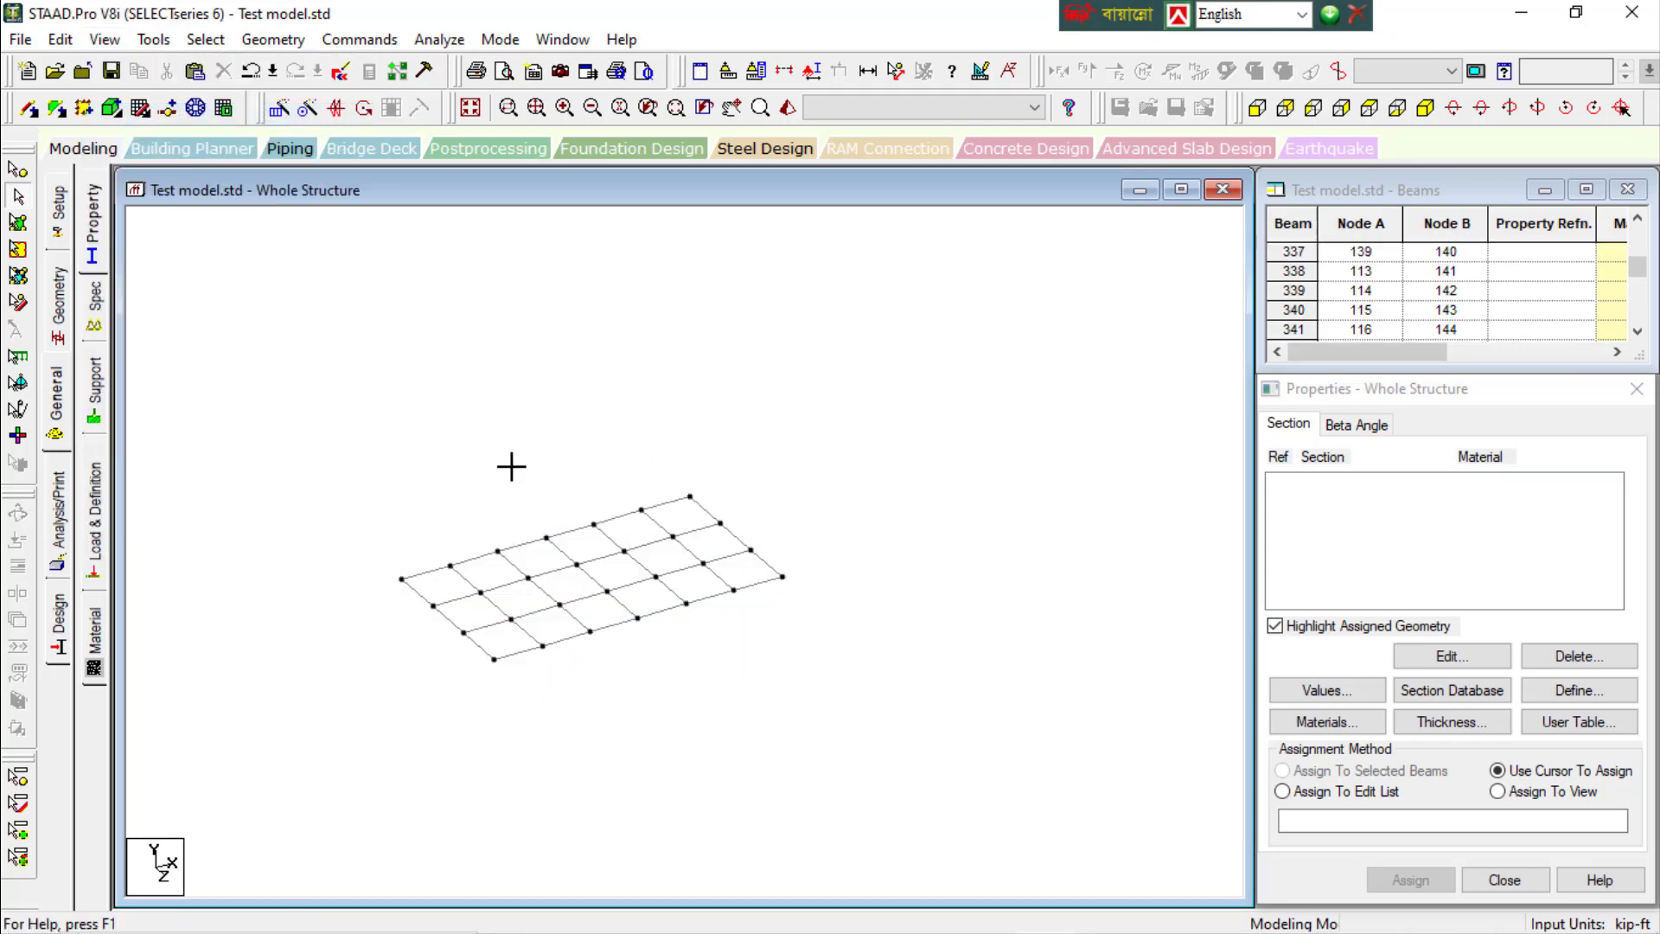
Reselect all beams of the isolated floor, turn off the selected-objects-only view to show the whole frame, and clear the selection
{"action": "scroll", "coordinate": [517, 536], "scroll_direction": "up", "scroll_amount": 3}
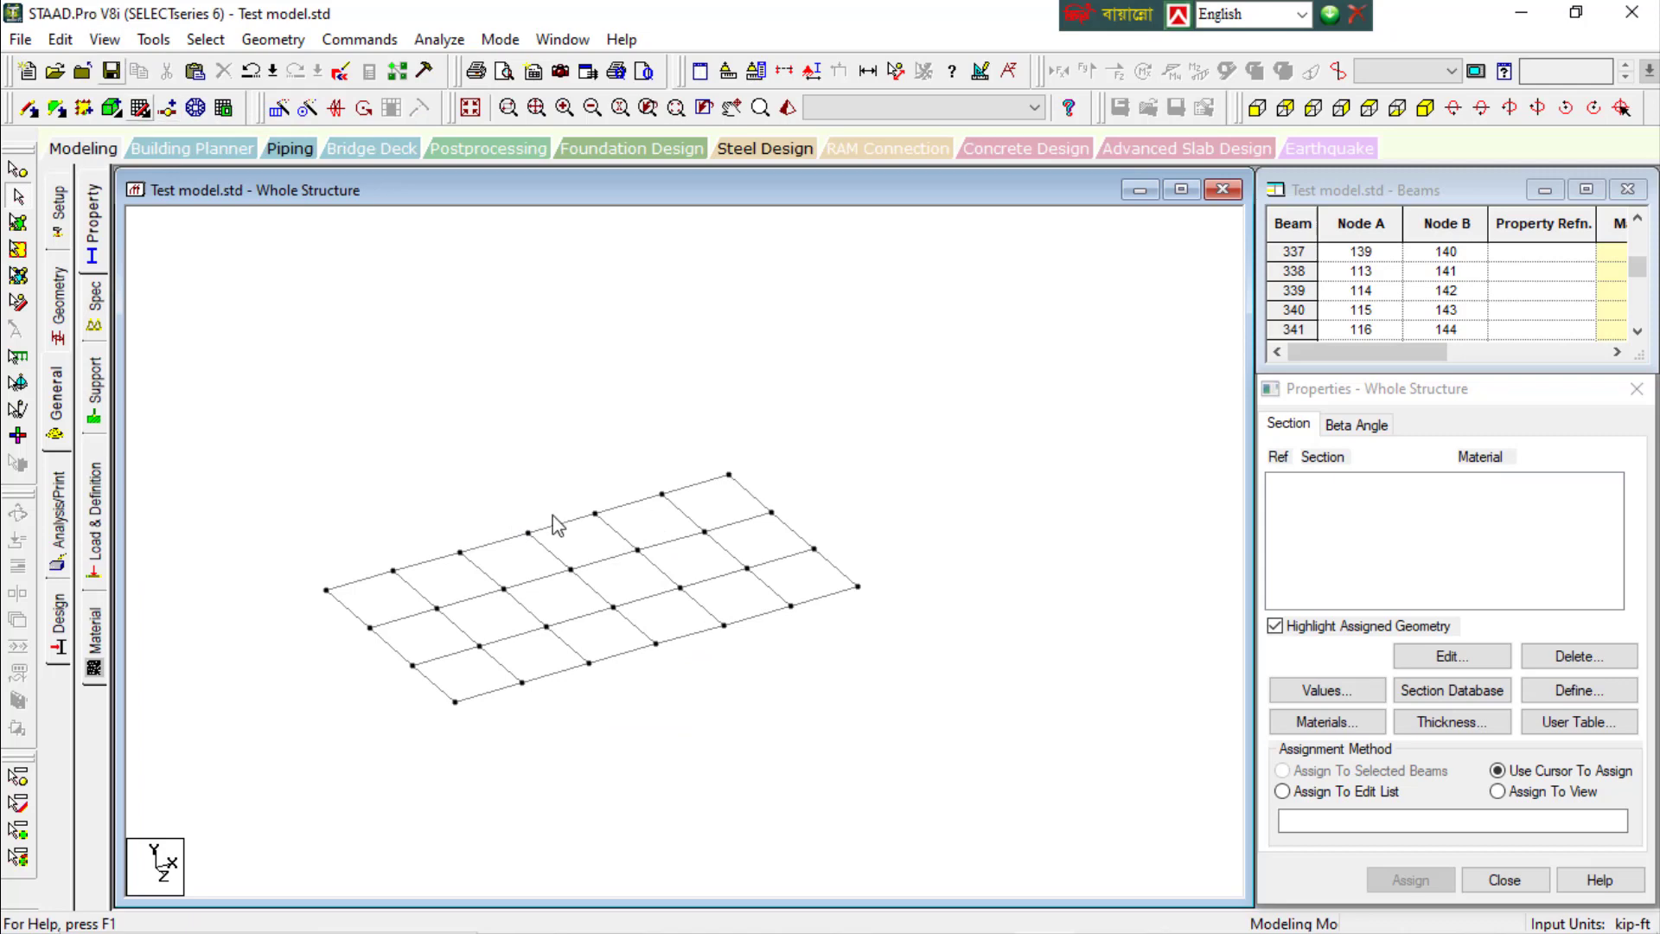
{"action": "left_click_drag", "start_coordinate": [1020, 770], "coordinate": [251, 161]}
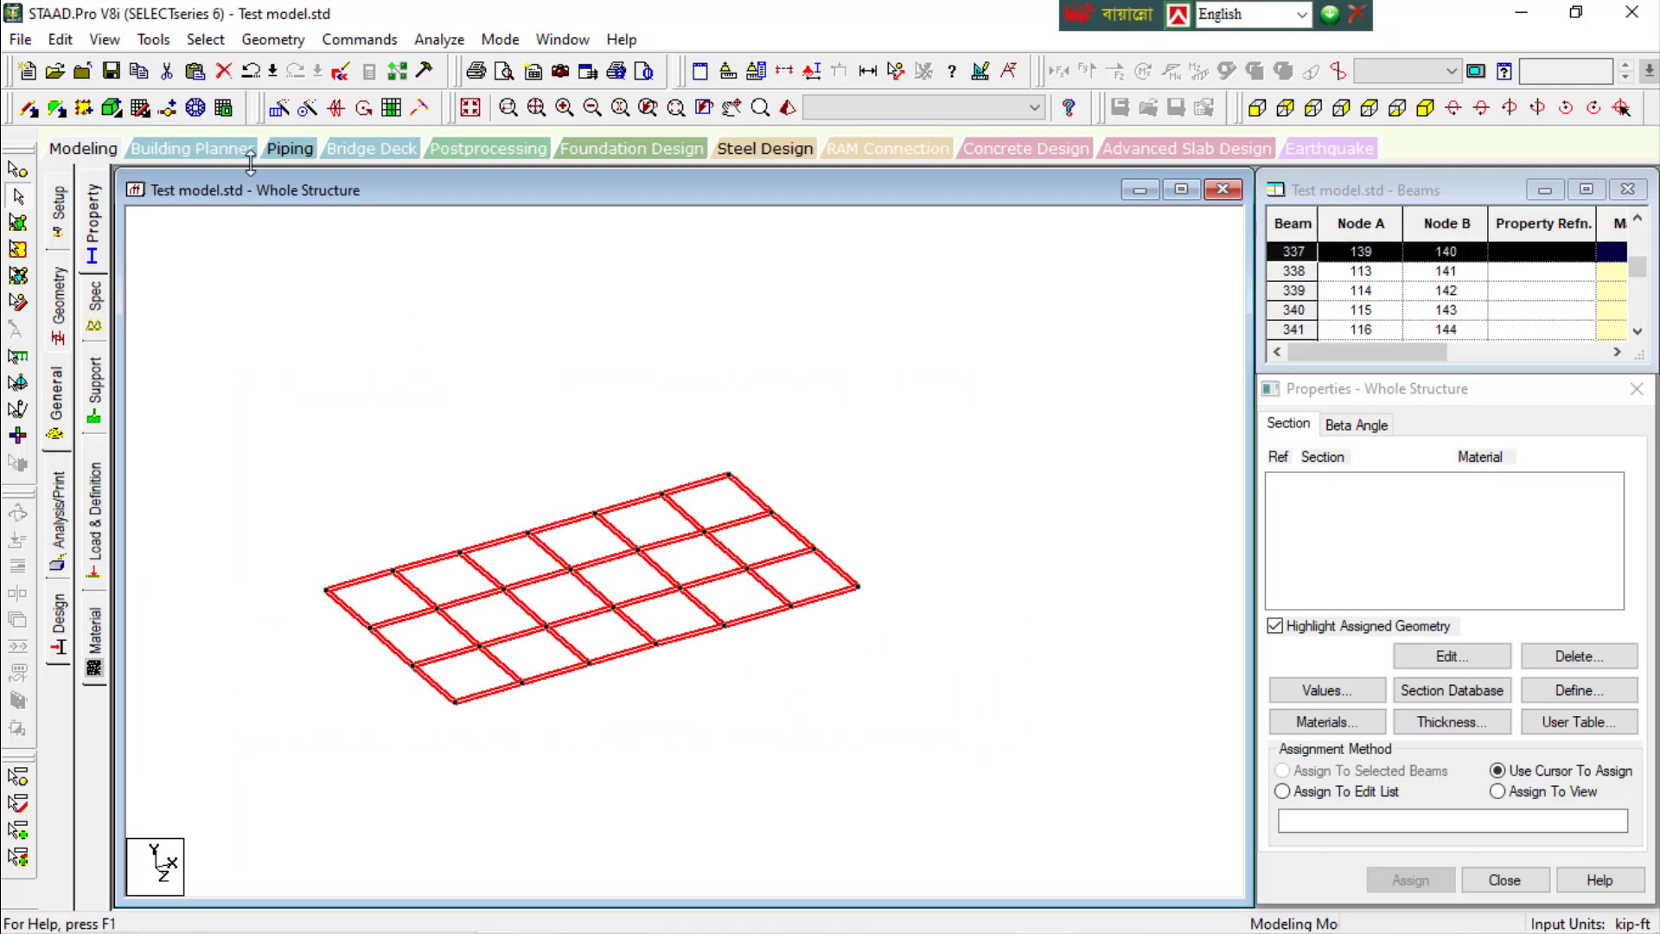
{"action": "left_click", "coordinate": [104, 39]}
{"action": "left_click", "coordinate": [121, 115]}
{"action": "left_click", "coordinate": [104, 39]}
{"action": "left_click", "coordinate": [129, 119]}
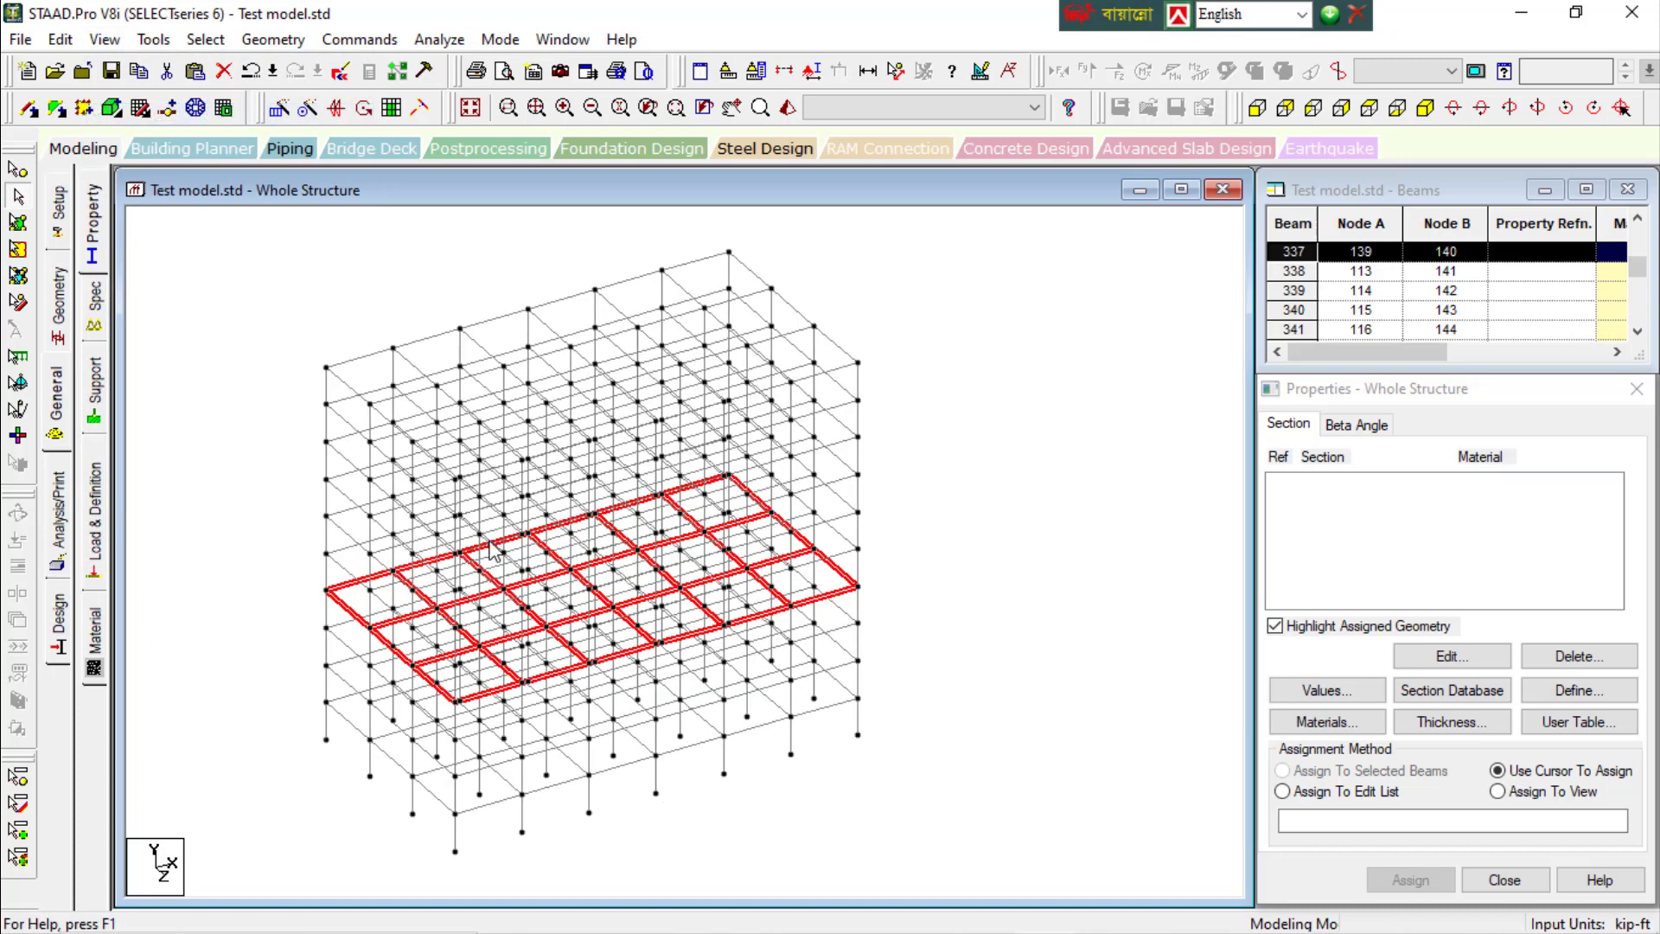
{"action": "left_click", "coordinate": [257, 289]}
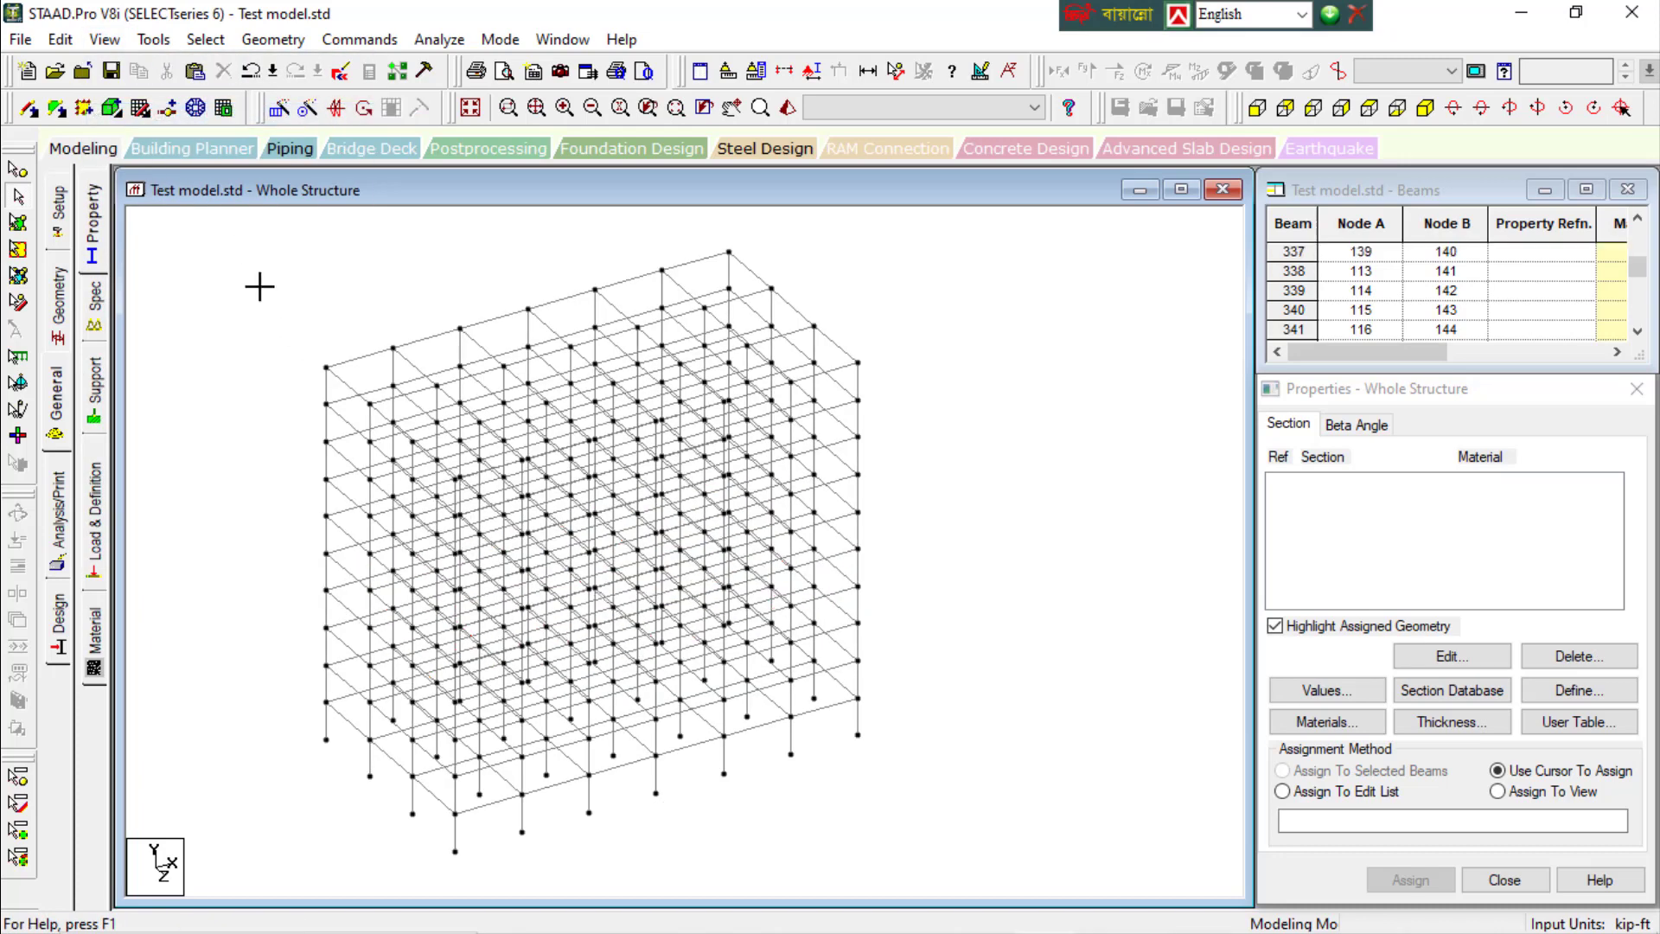
{"action": "left_click", "coordinate": [785, 72]}
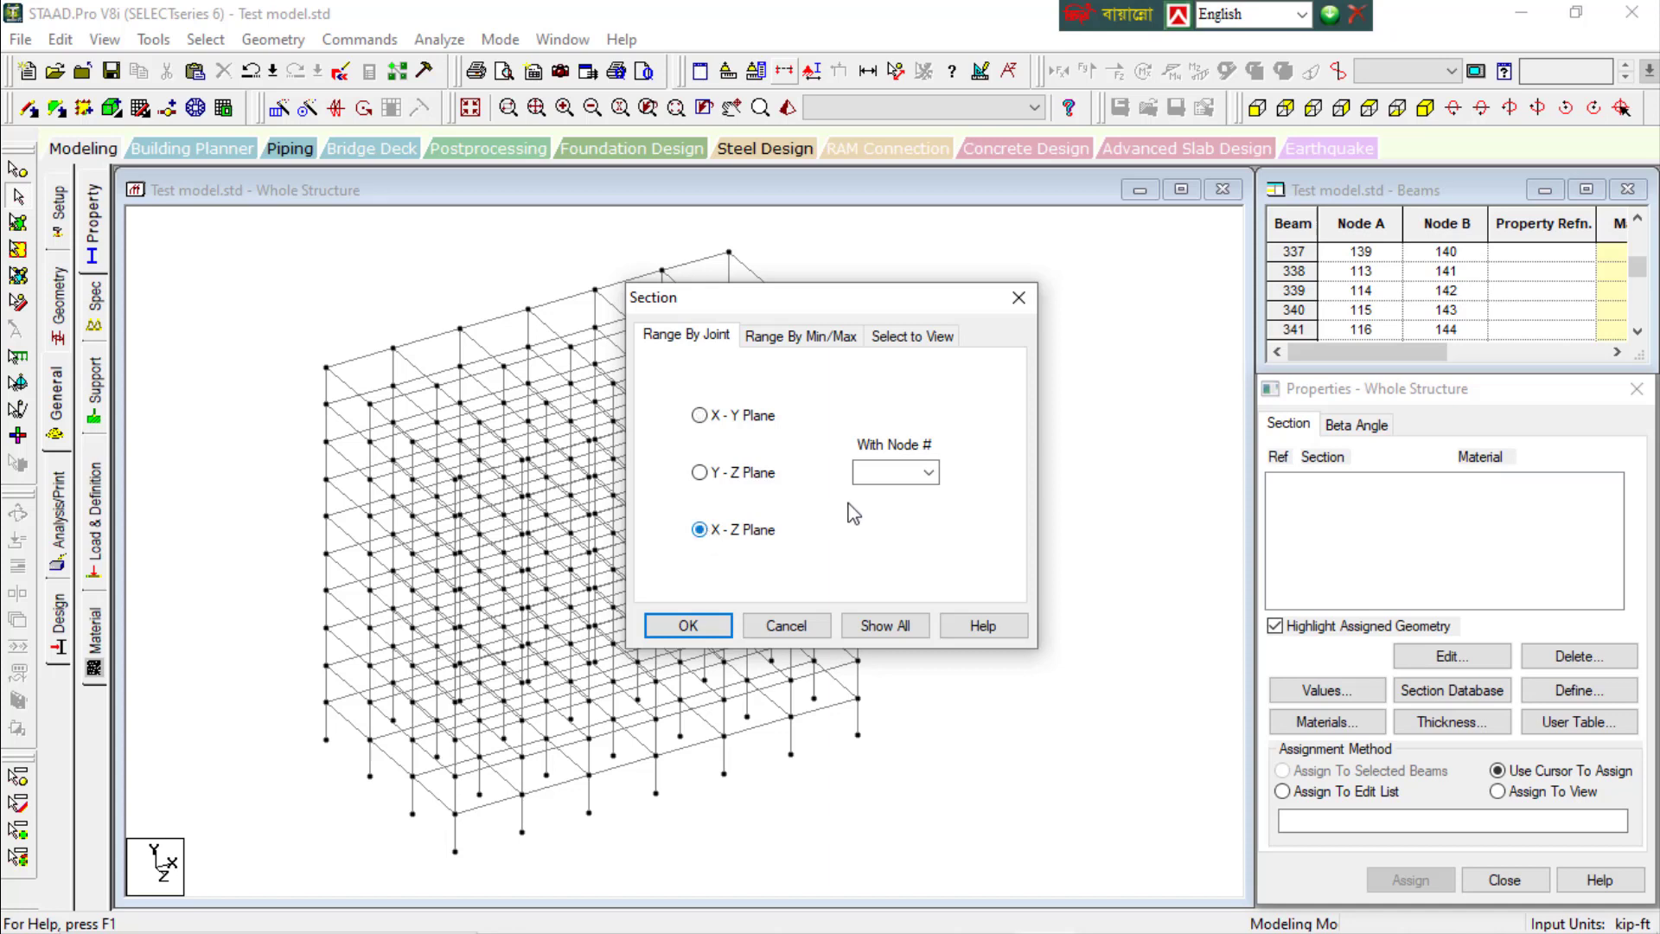
{"action": "left_click", "coordinate": [927, 473]}
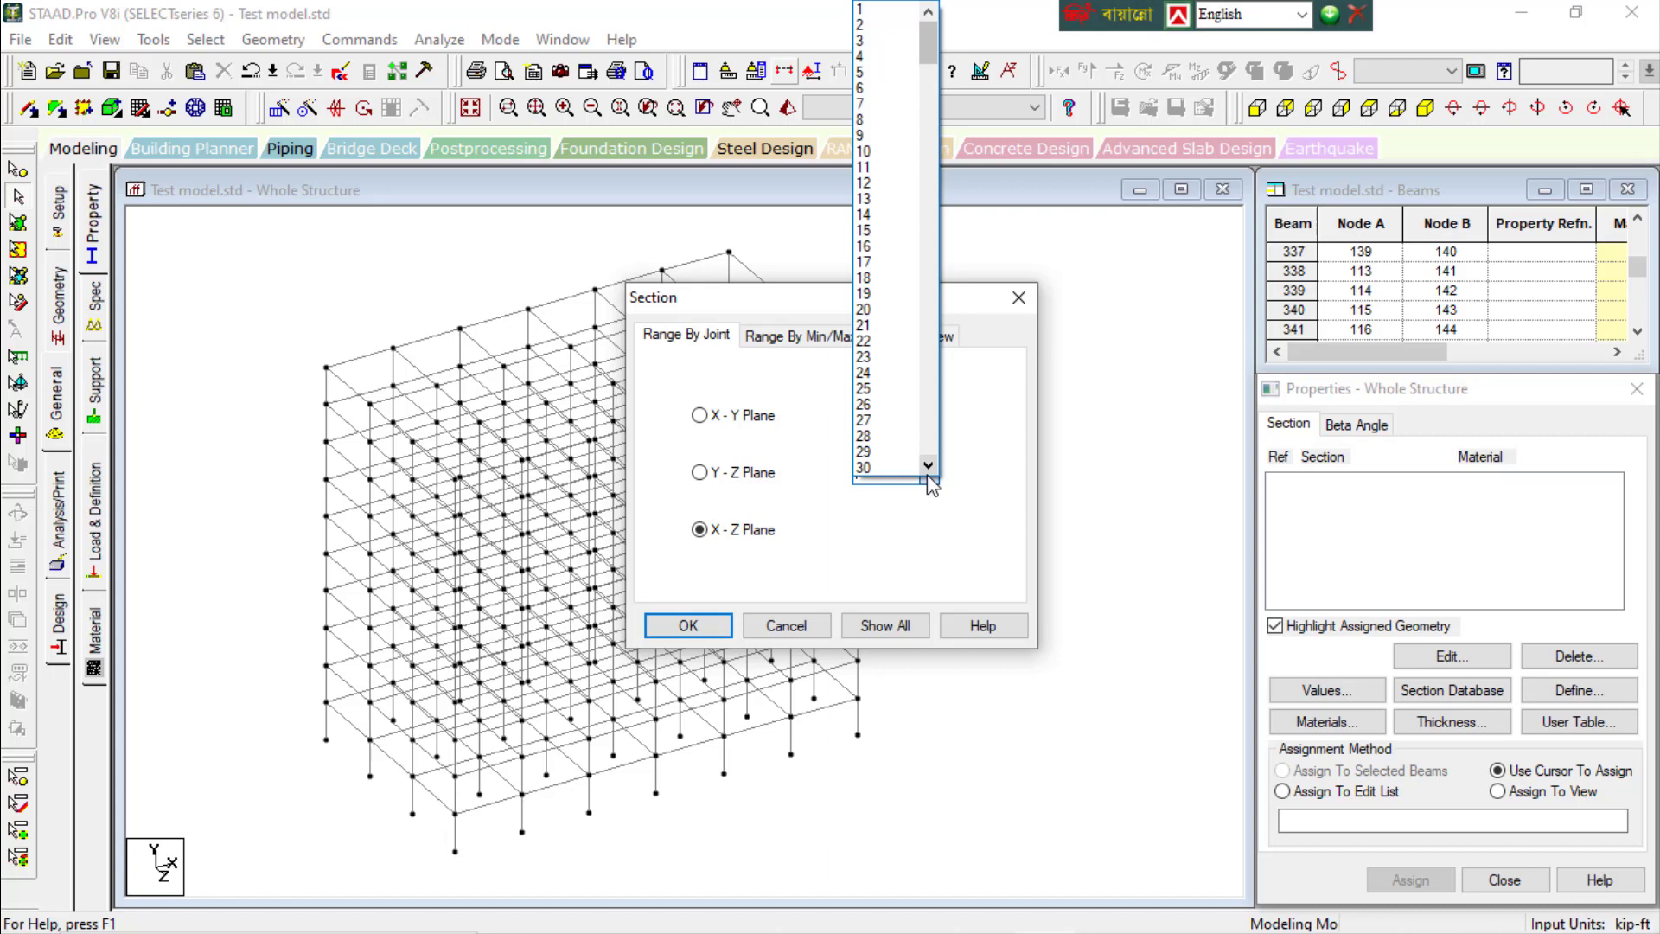
{"action": "left_click", "coordinate": [17, 173]}
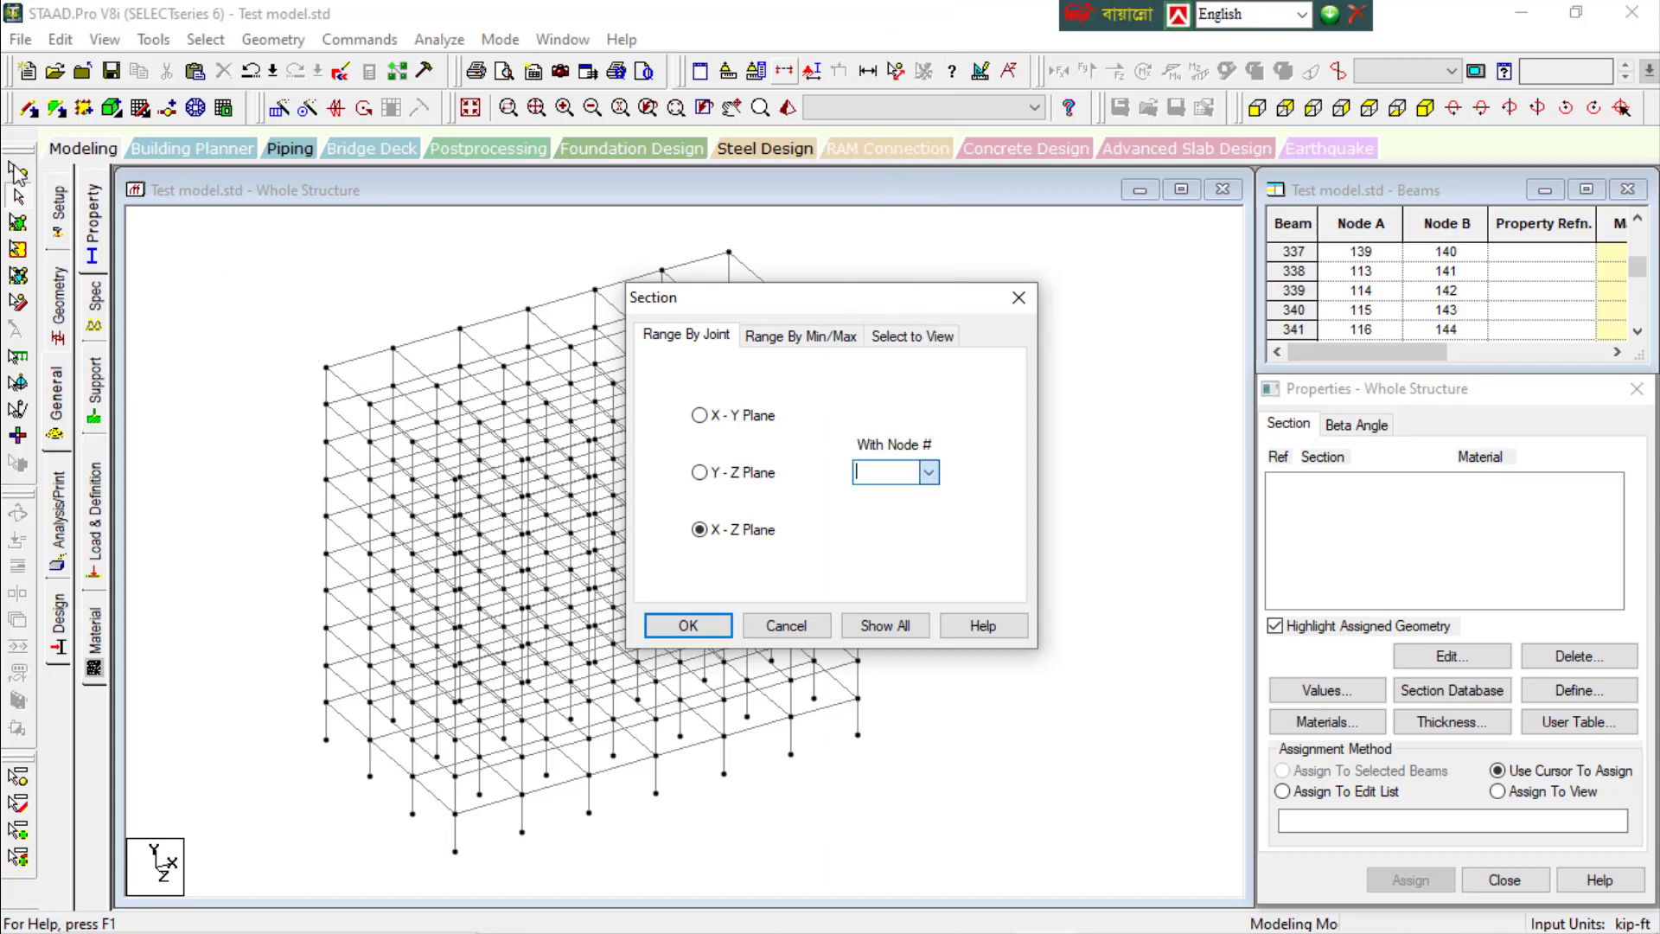
{"action": "left_click", "coordinate": [326, 571]}
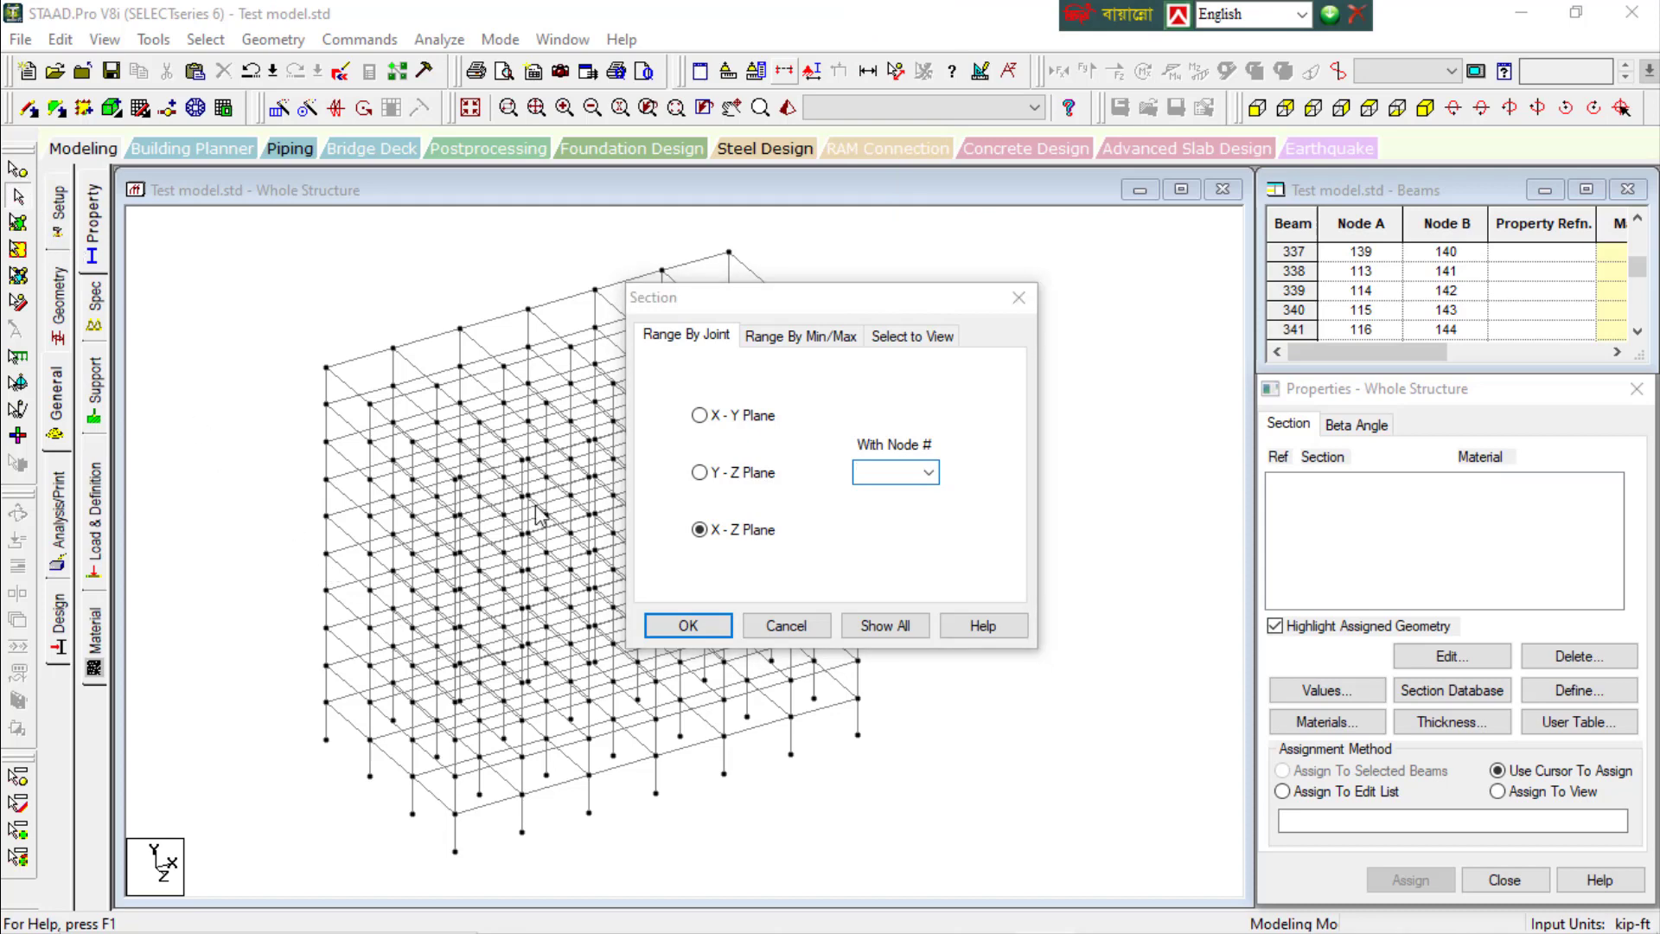
{"action": "left_click", "coordinate": [803, 640]}
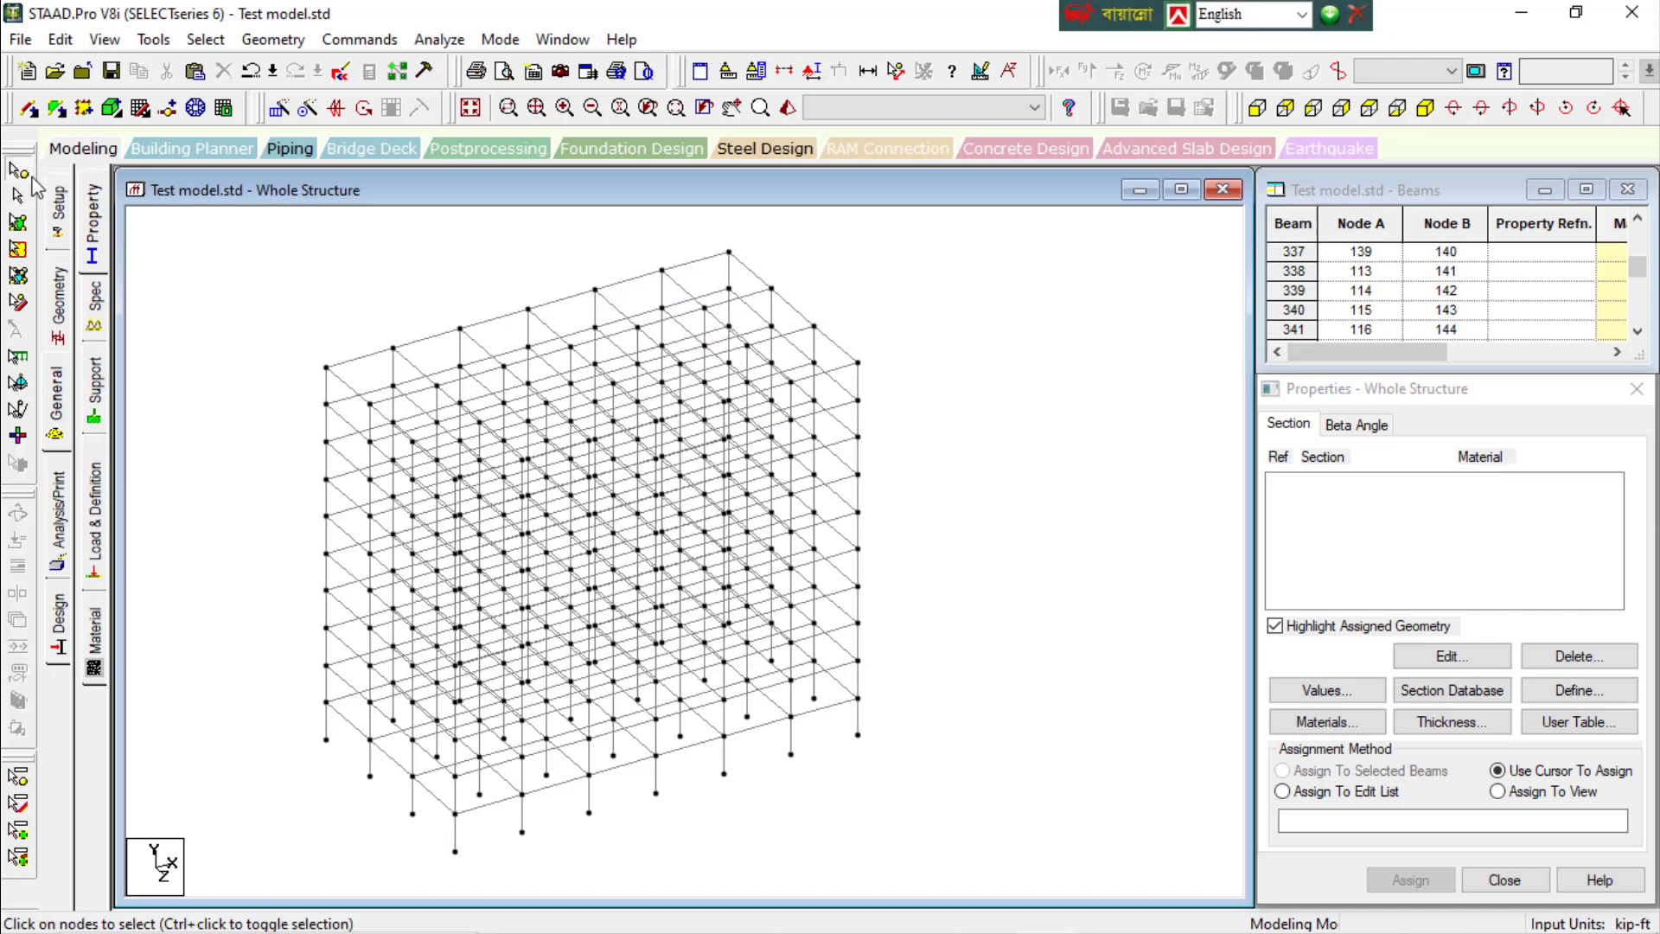
Identify corner nodes of the fifth floor level above the base and cut an X-Z plane section by joint to display only that floor
{"action": "left_click", "coordinate": [325, 553]}
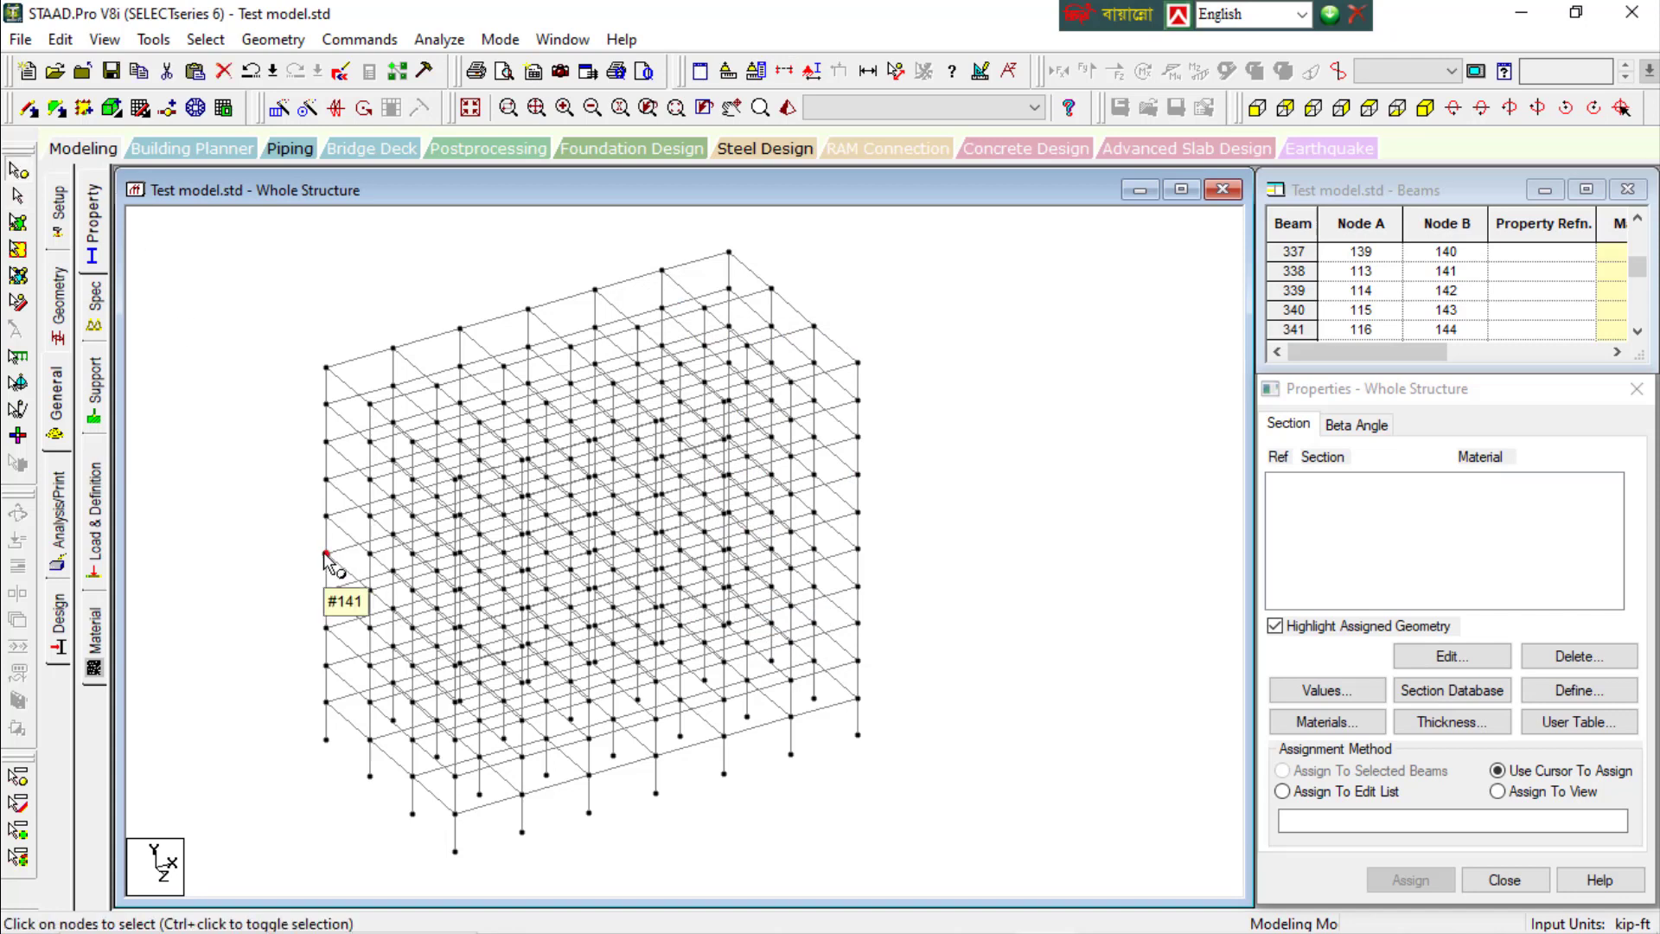
{"action": "left_click", "coordinate": [370, 590], "text": "ctrl"}
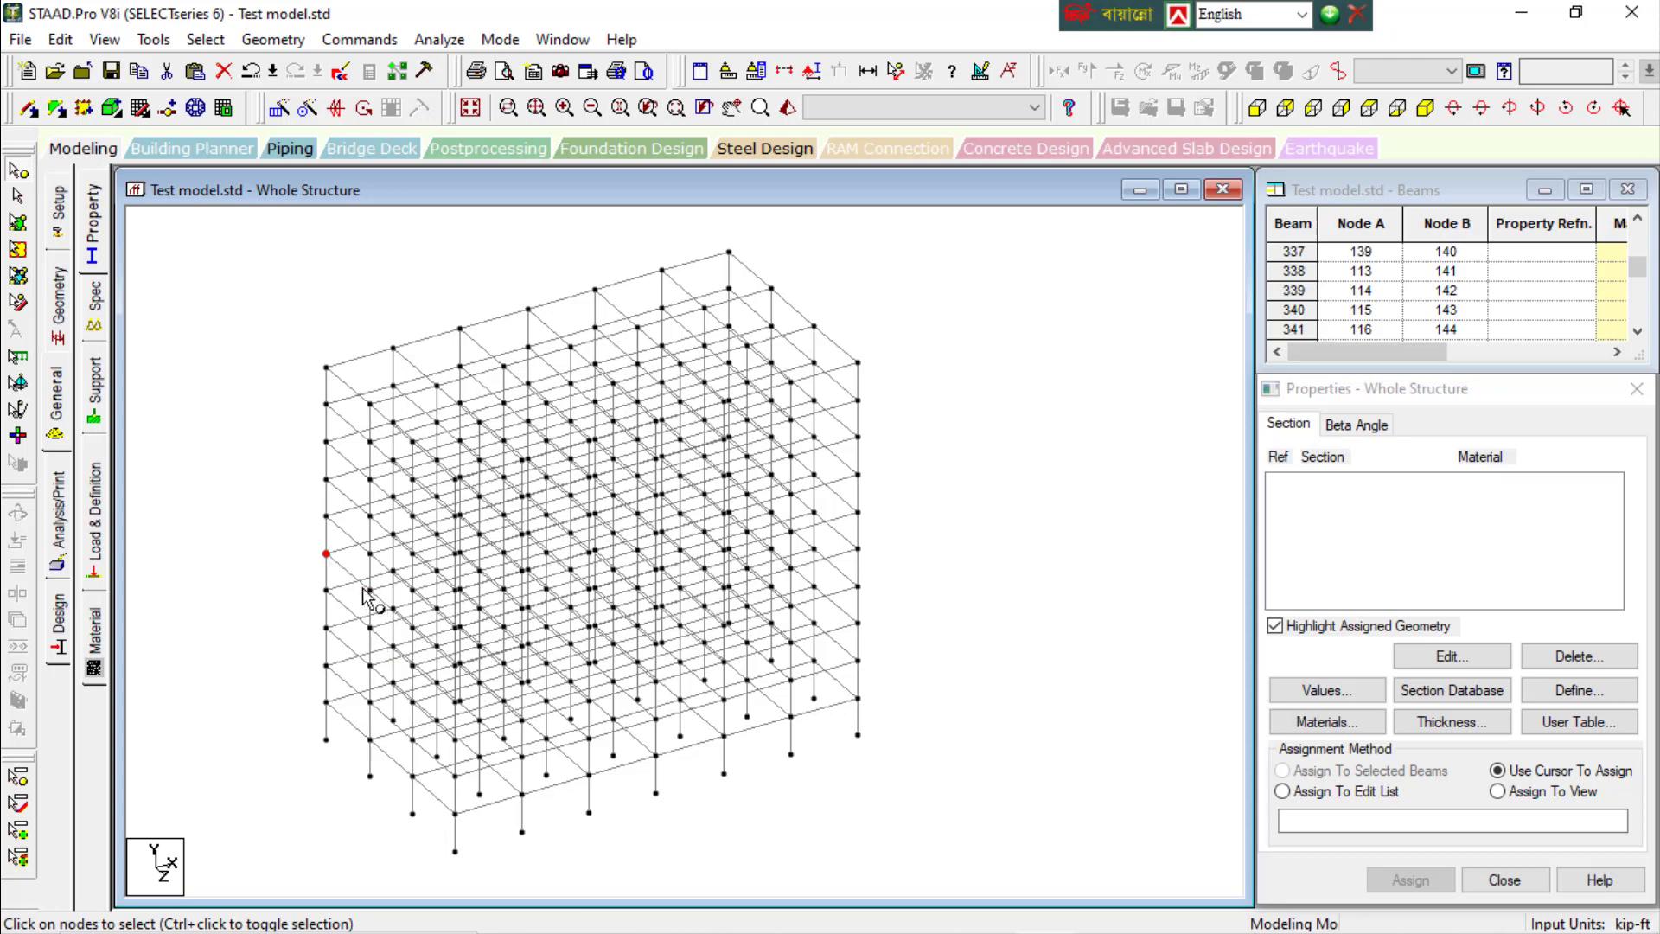
{"action": "left_click", "coordinate": [856, 553]}
{"action": "left_click", "coordinate": [784, 71]}
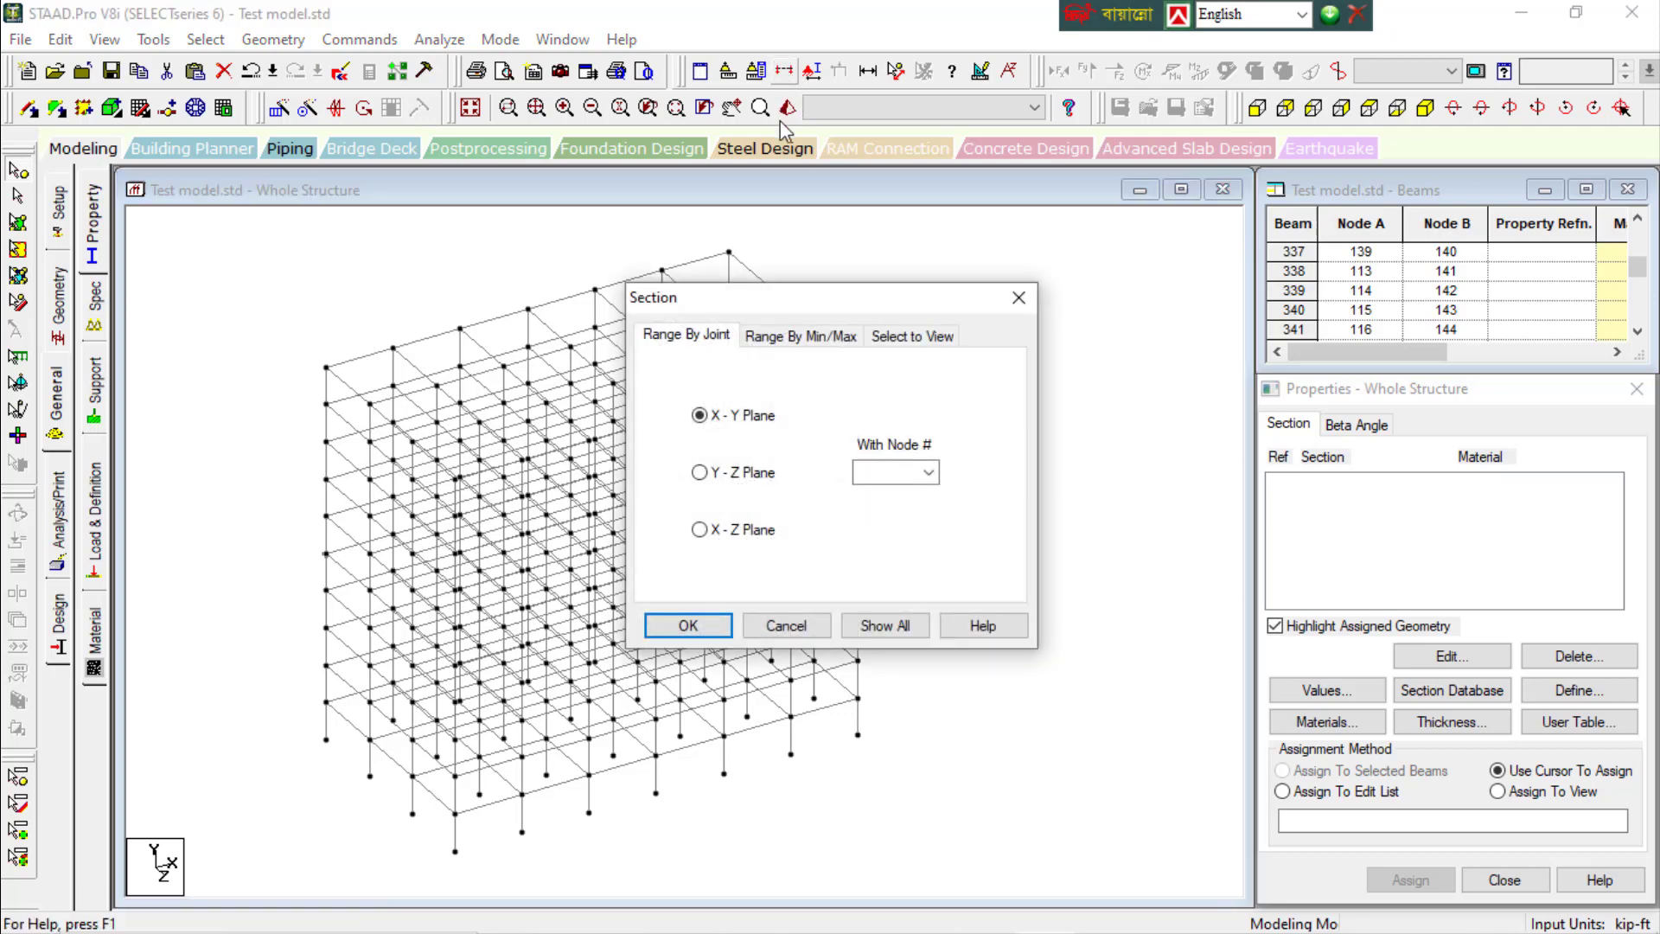
{"action": "left_click", "coordinate": [739, 532]}
{"action": "left_click", "coordinate": [894, 473]}
{"action": "left_click", "coordinate": [692, 626]}
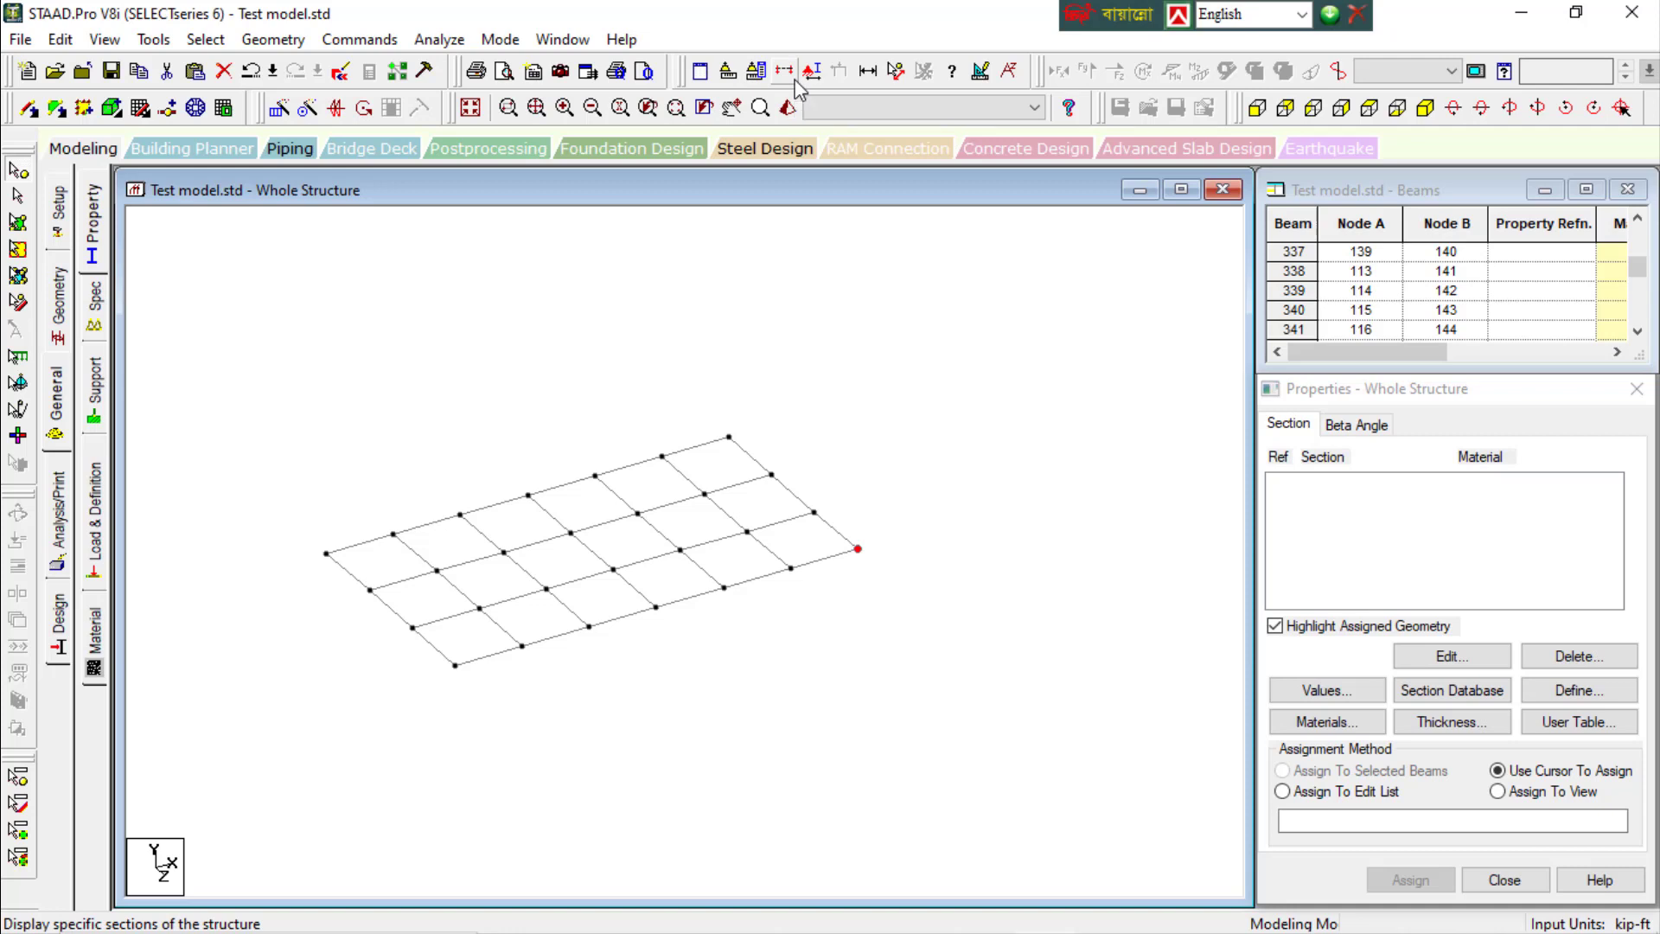
{"action": "left_click", "coordinate": [536, 107]}
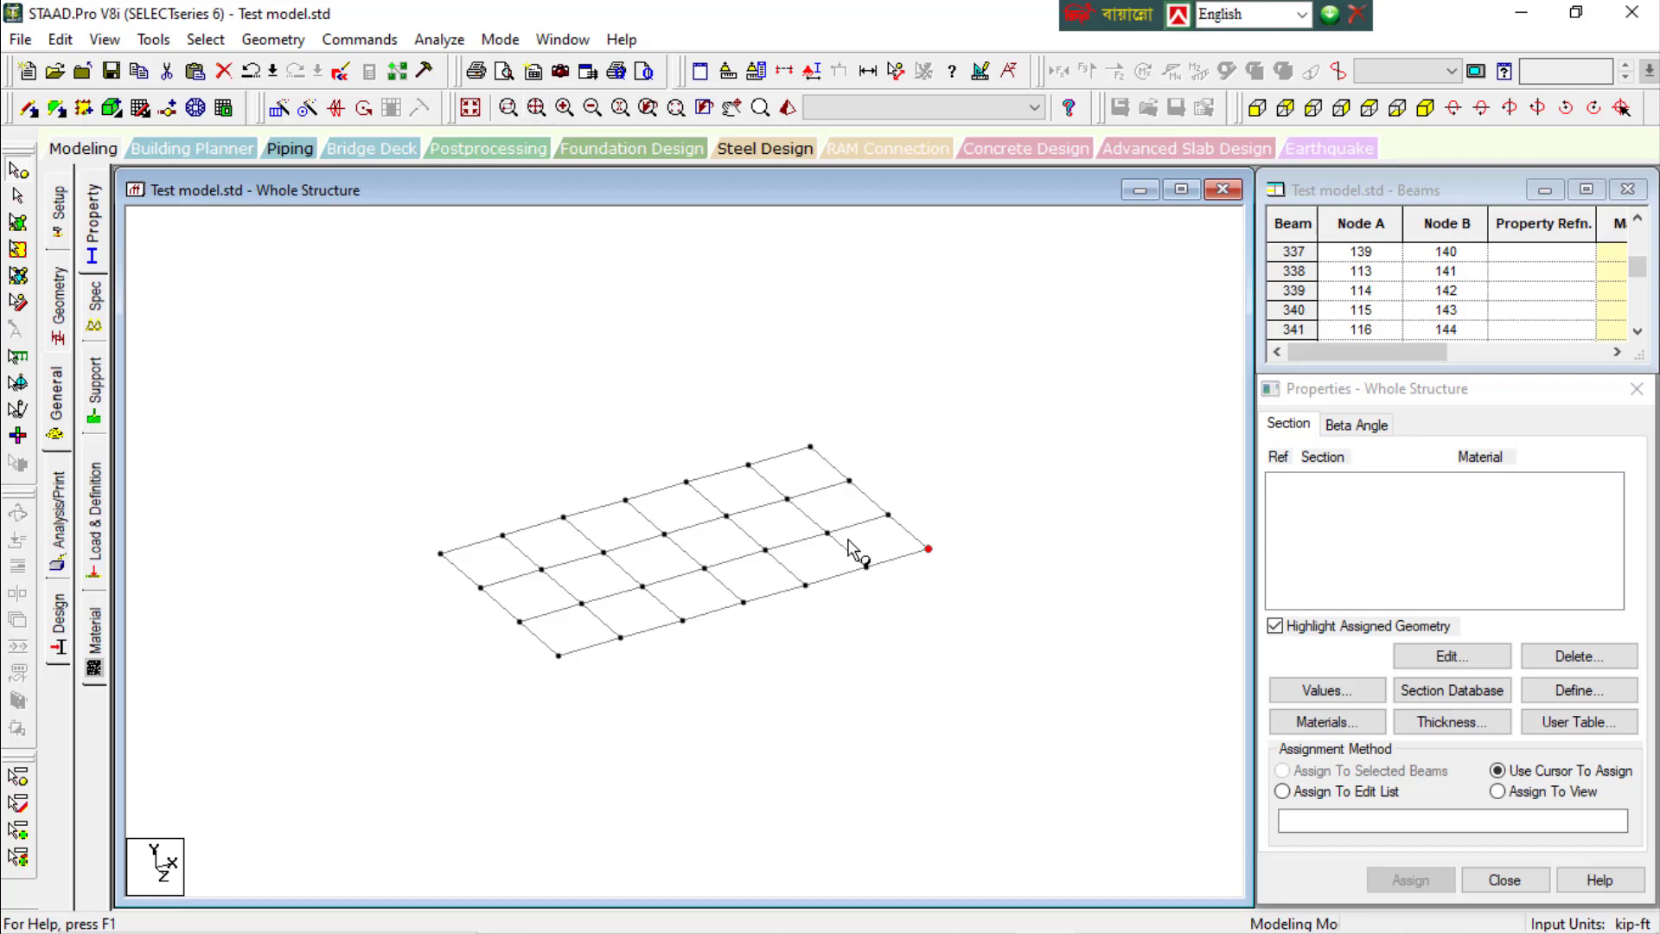
Cut an X-Z plane section at node 281 to display only the top floor, and restore the whole structure
{"action": "left_click", "coordinate": [470, 107]}
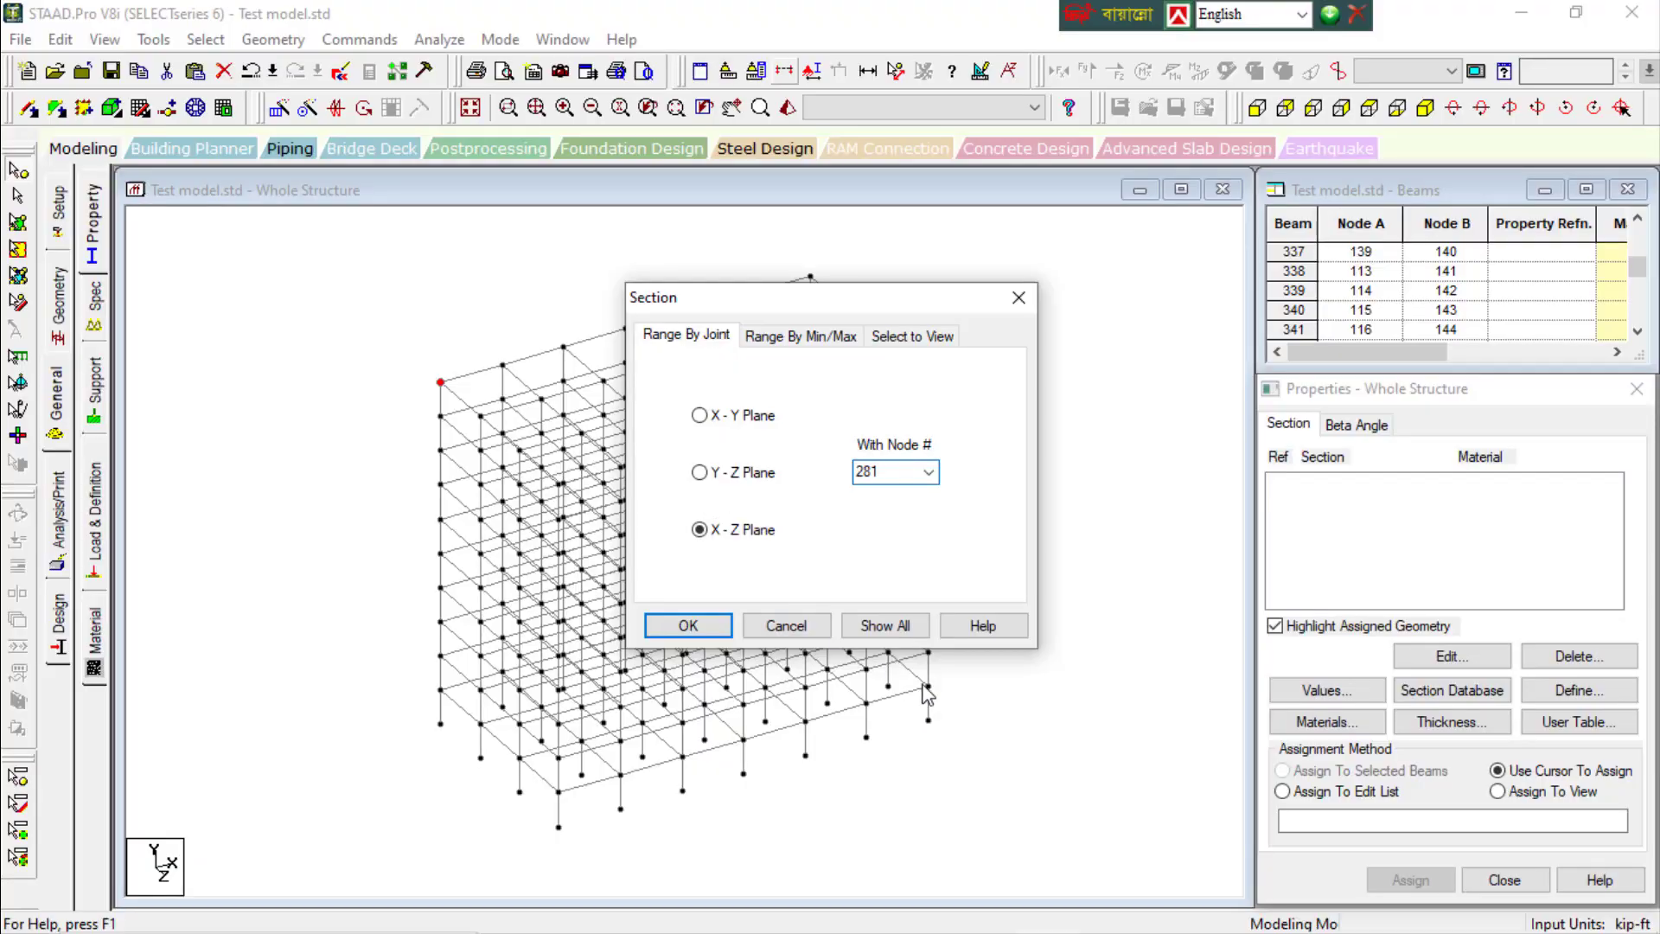
{"action": "left_click", "coordinate": [703, 629]}
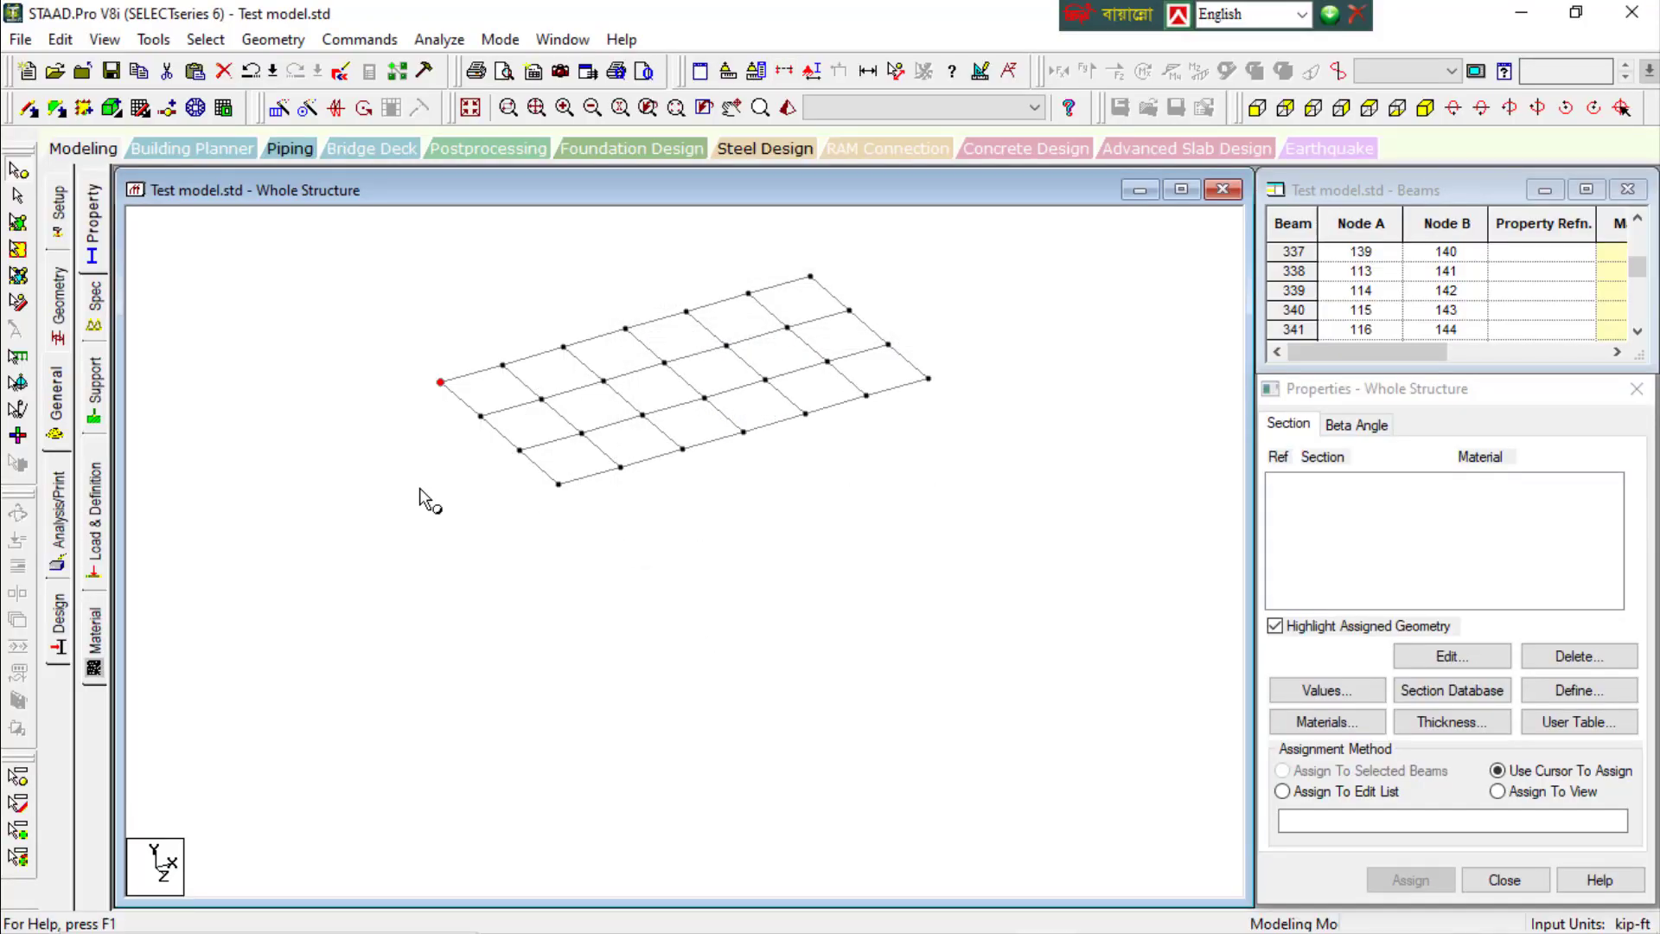
{"action": "left_click", "coordinate": [332, 480]}
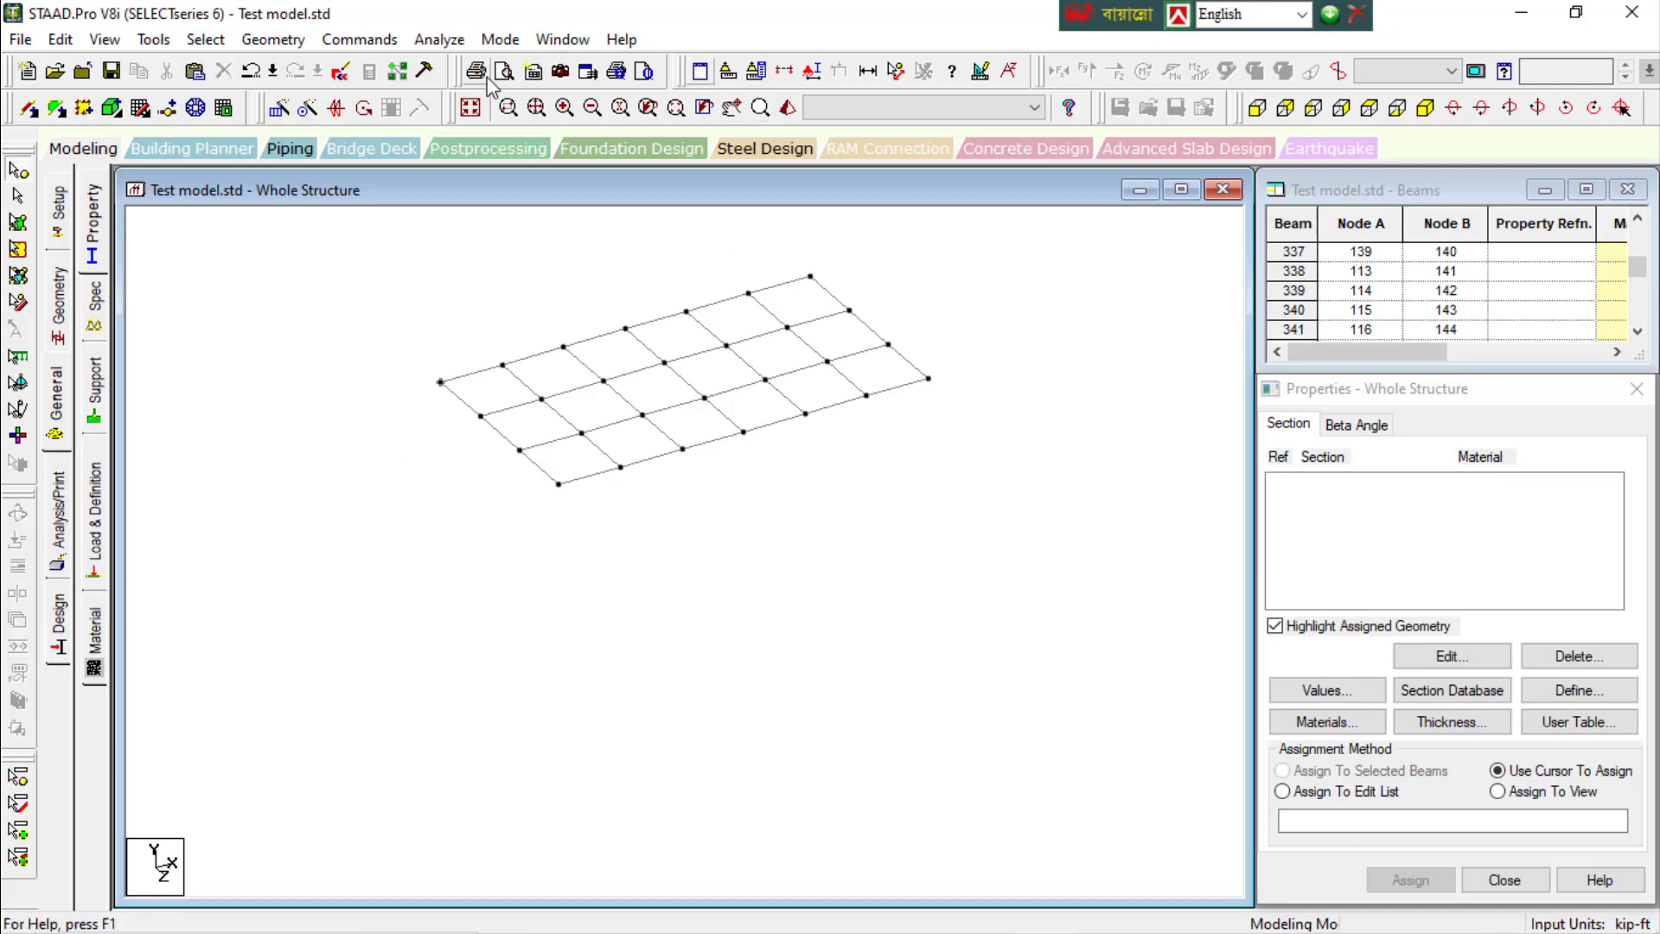
{"action": "left_click", "coordinate": [471, 108]}
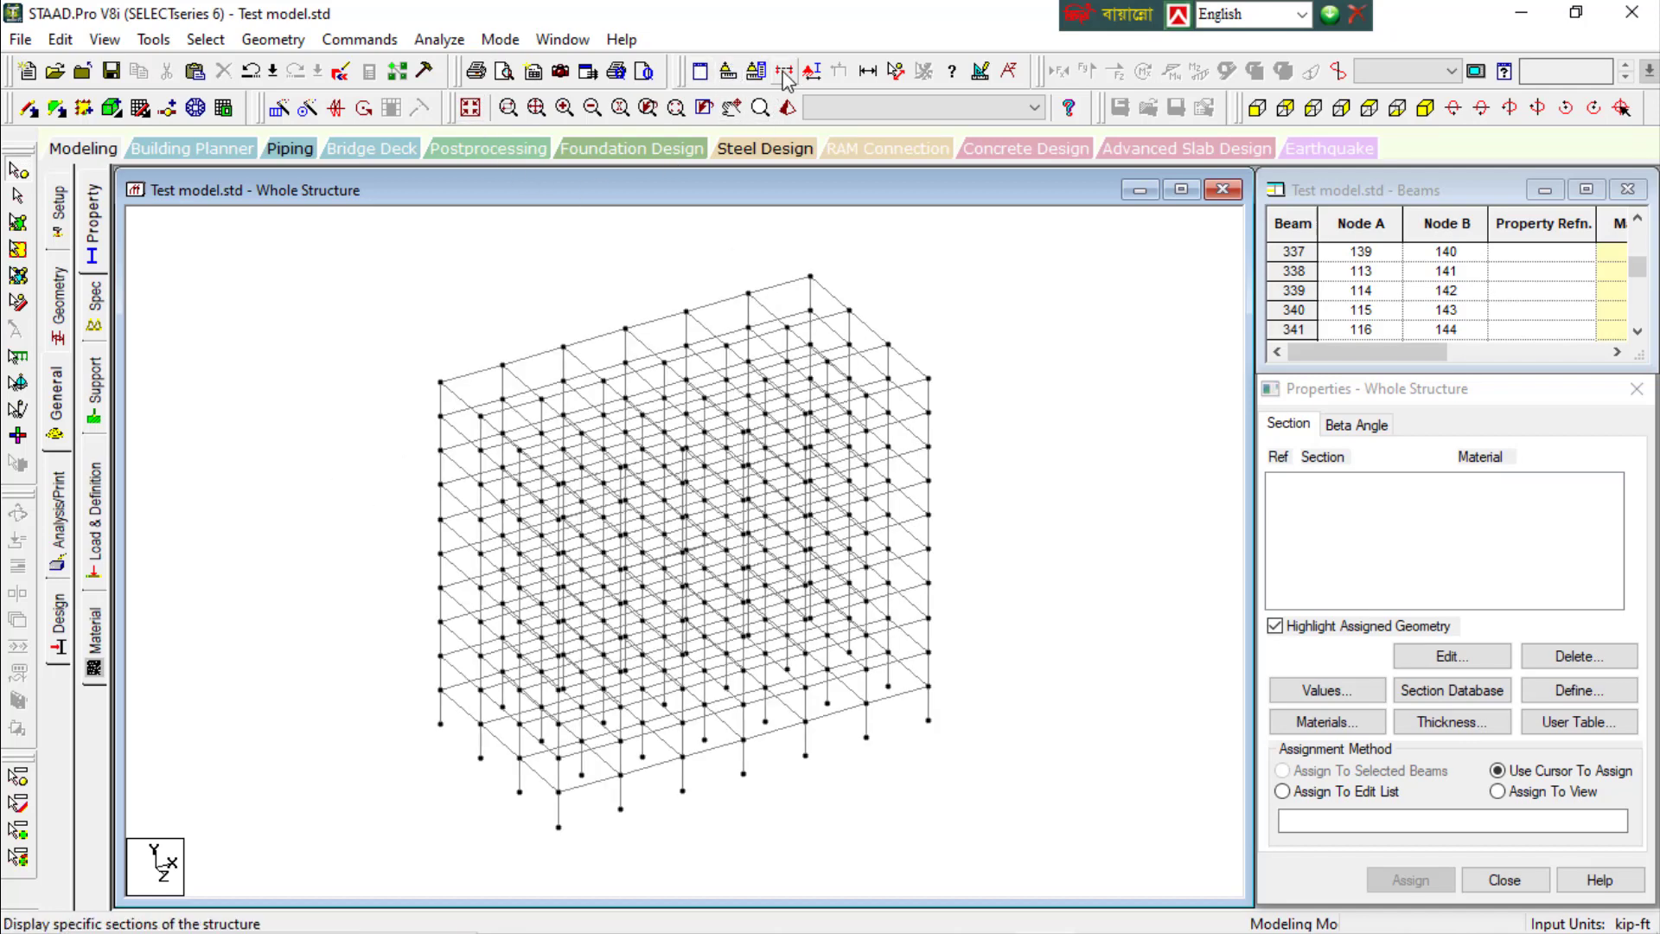
Review the section options for range by joint, range by min/max and select to view, and show the entire structure
{"action": "left_click", "coordinate": [784, 71]}
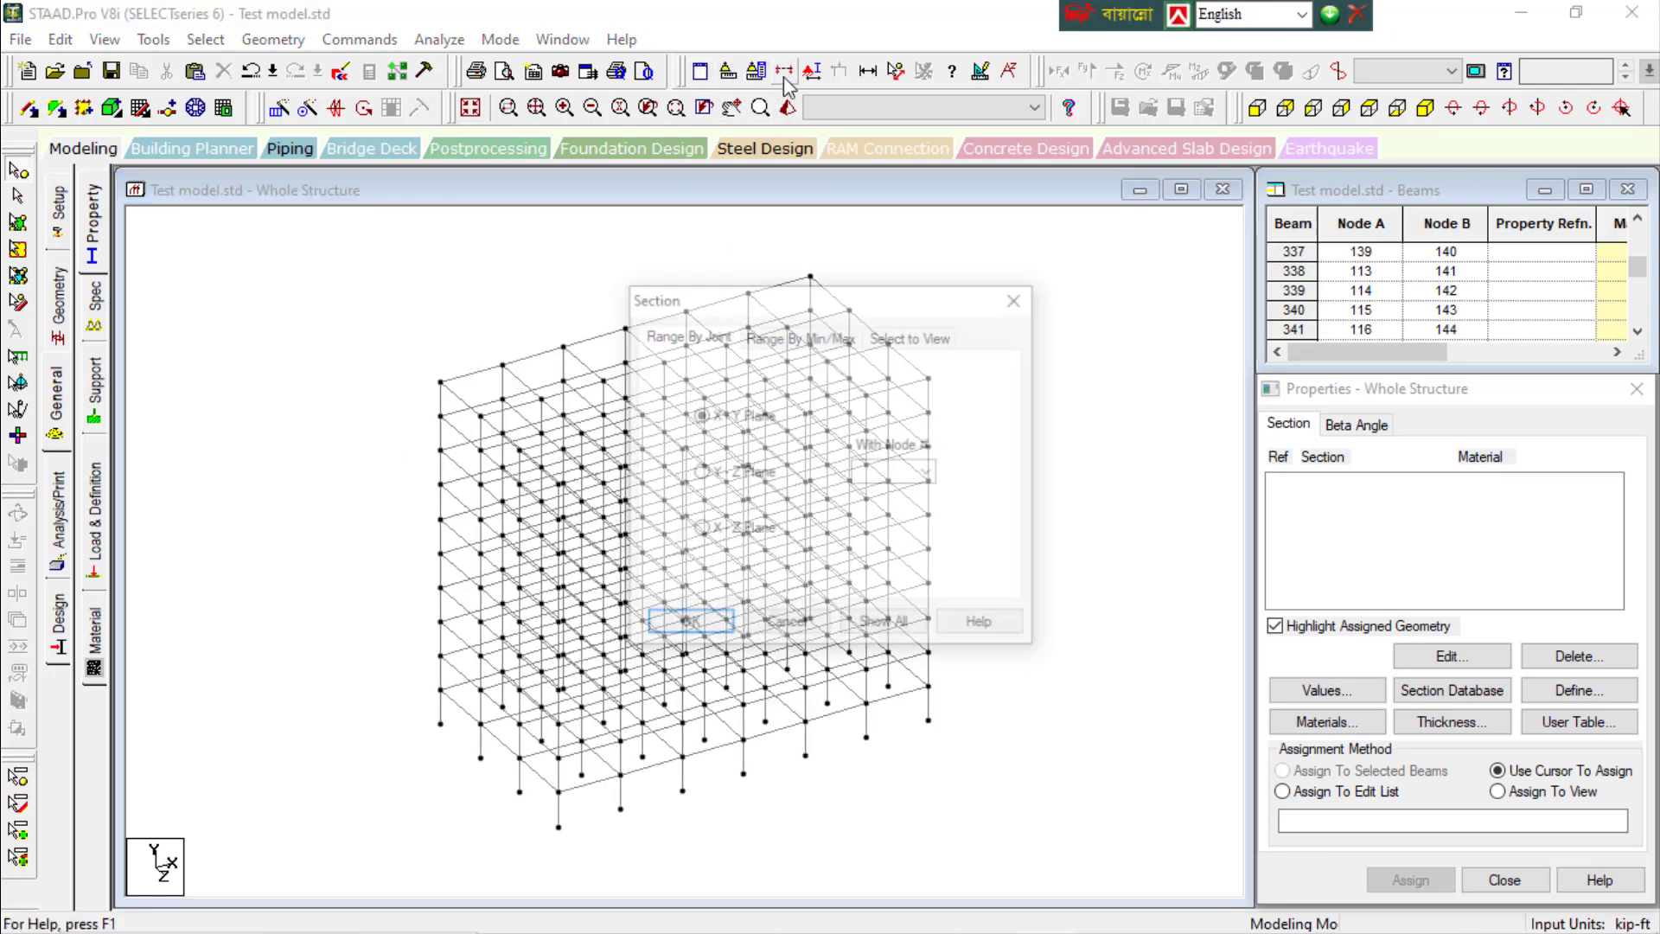
{"action": "left_click", "coordinate": [748, 531]}
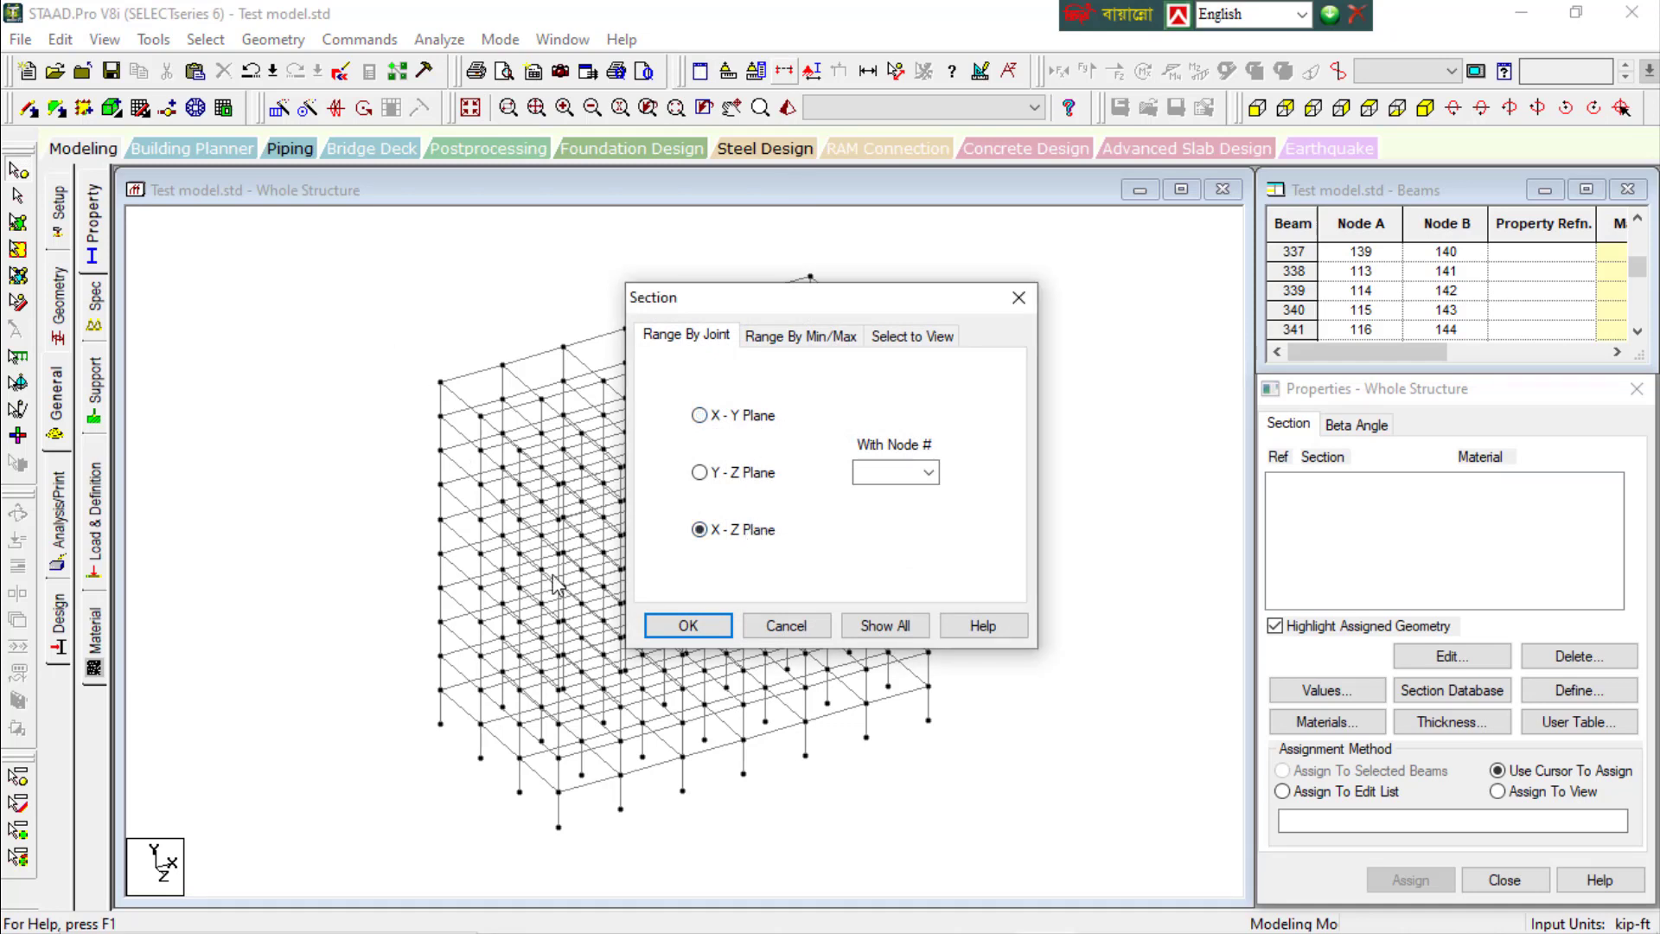
{"action": "left_click_drag", "start_coordinate": [791, 297], "coordinate": [1007, 198]}
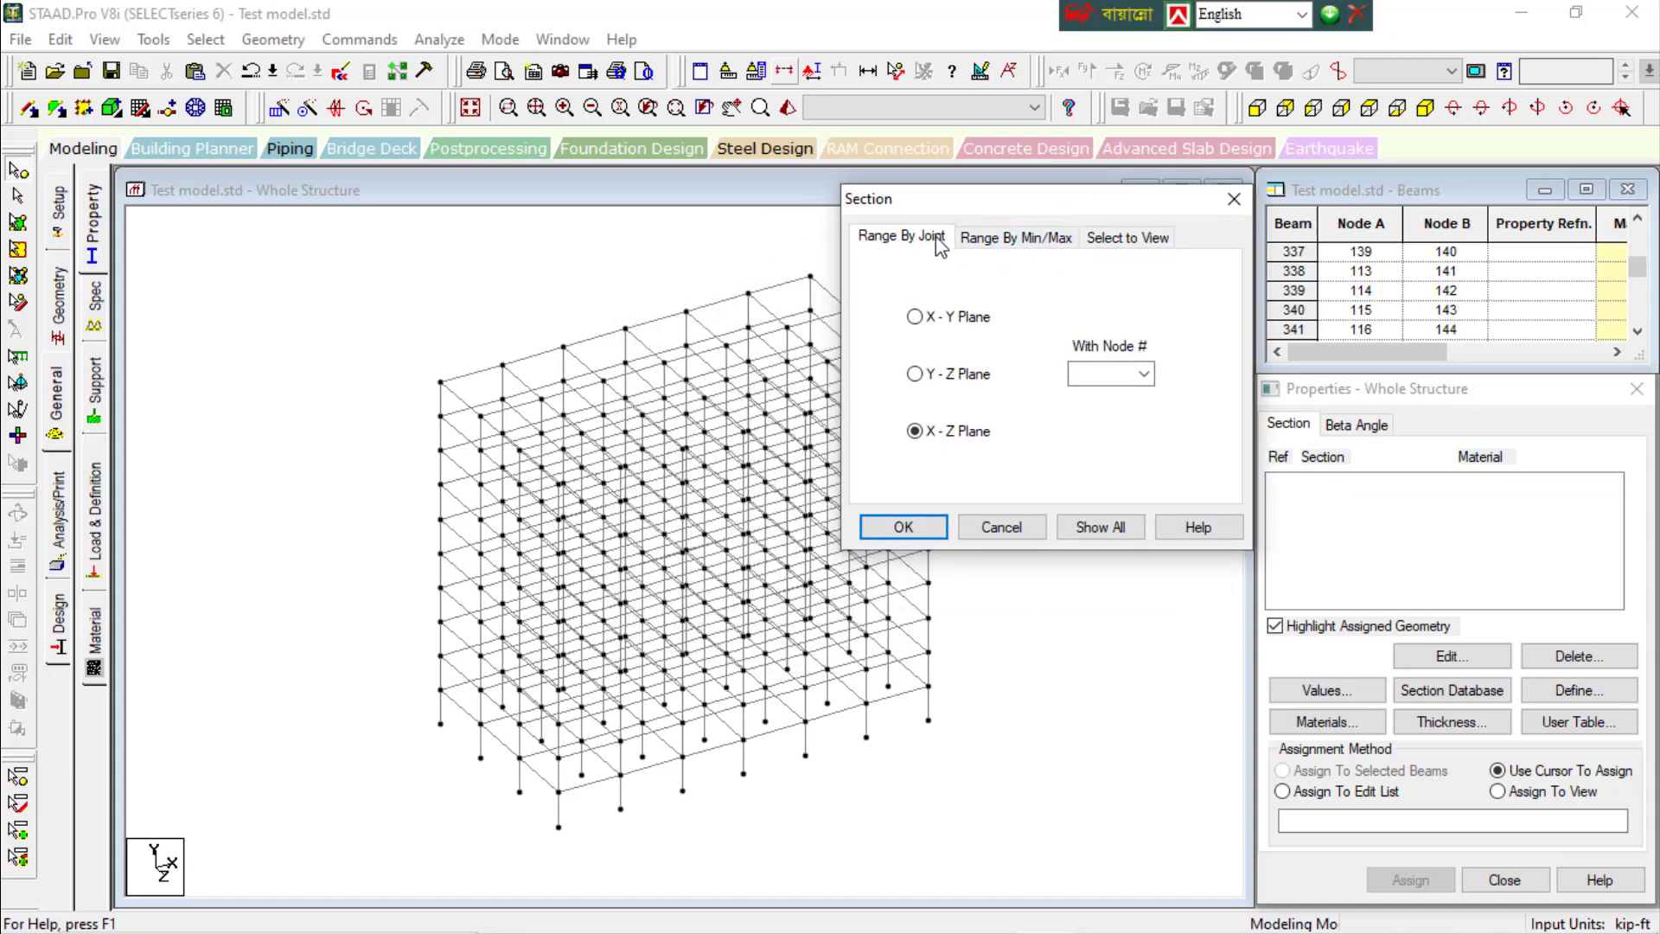
{"action": "left_click", "coordinate": [987, 245]}
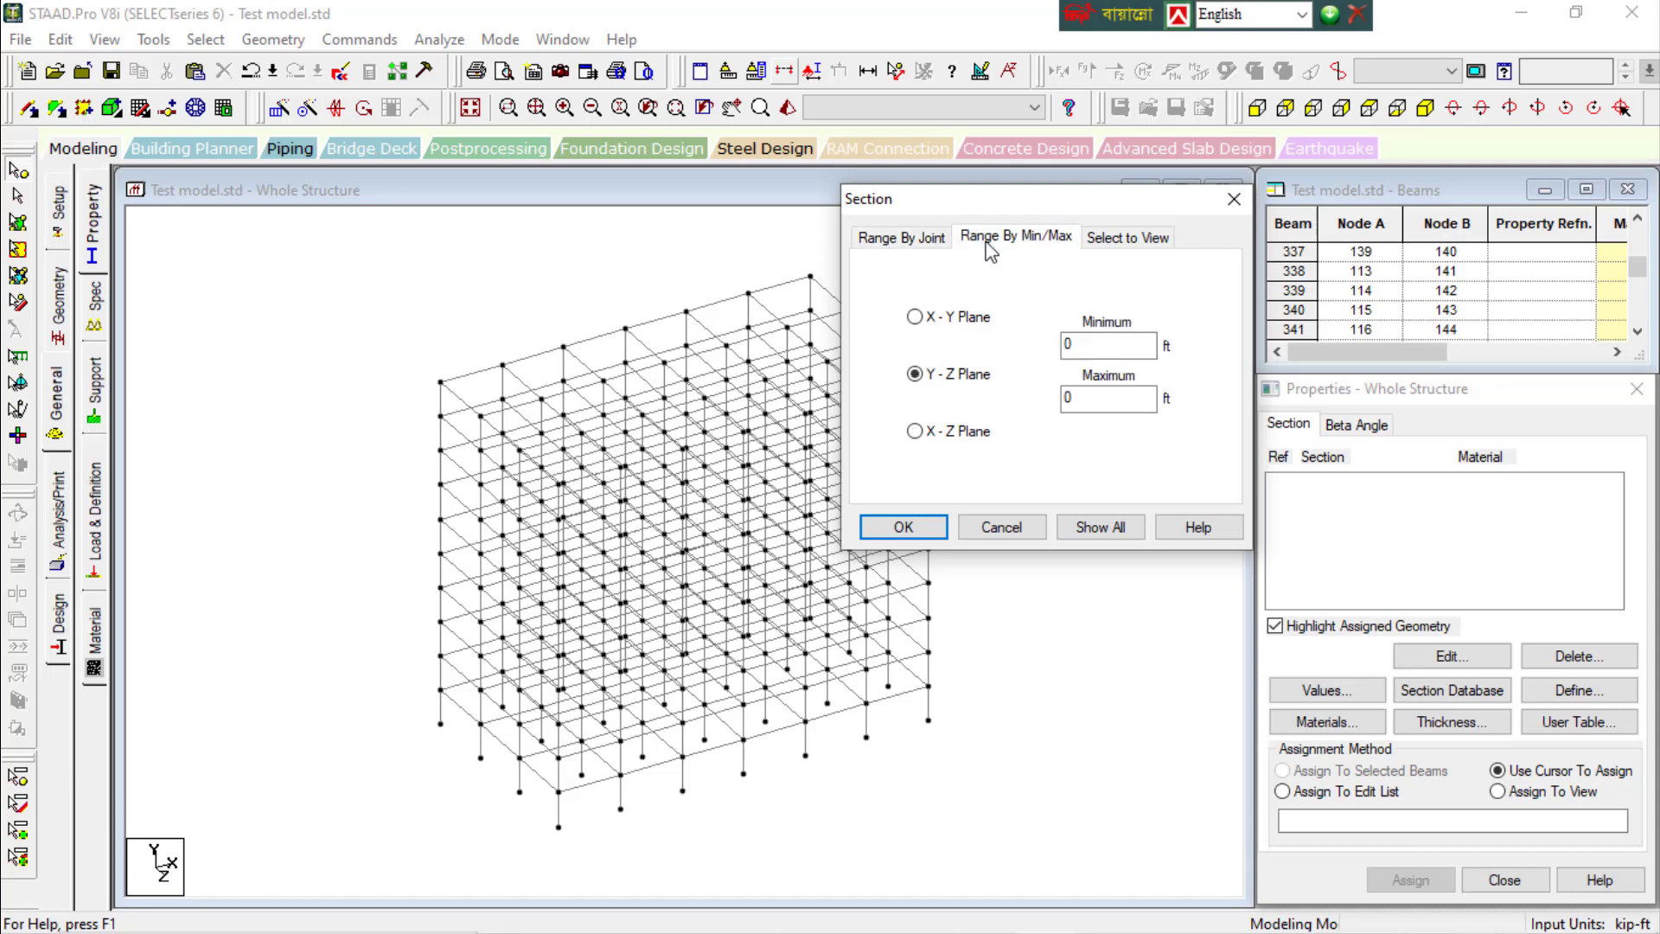
{"action": "left_click", "coordinate": [1115, 242]}
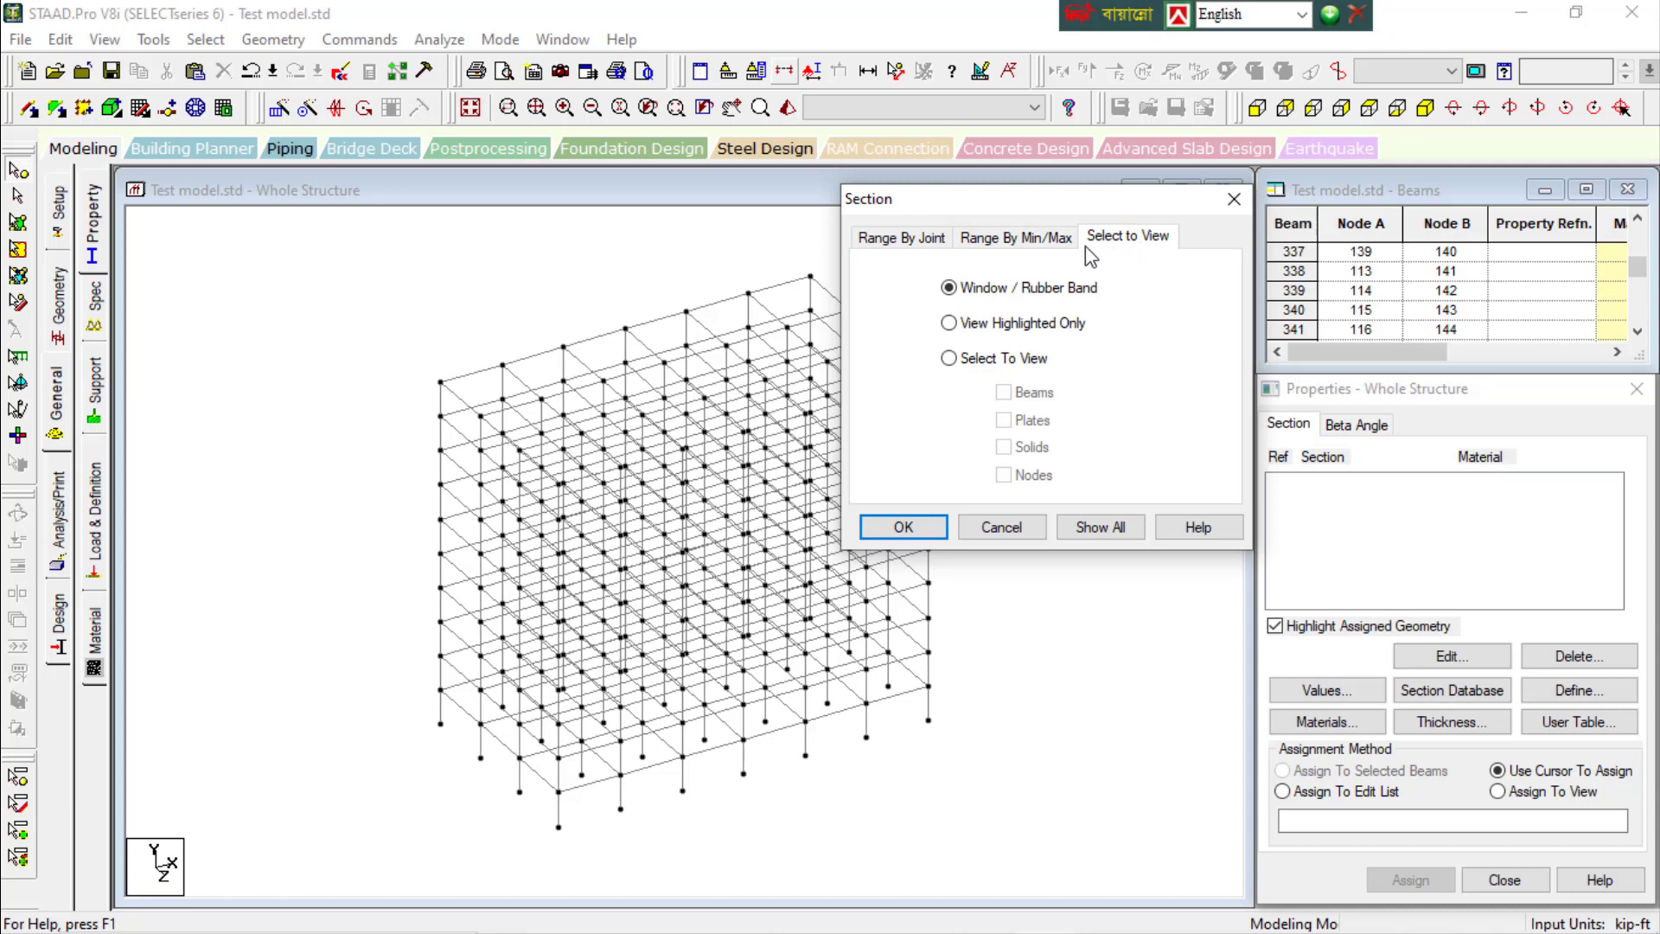
{"action": "left_click", "coordinate": [542, 473]}
{"action": "left_click", "coordinate": [1094, 529]}
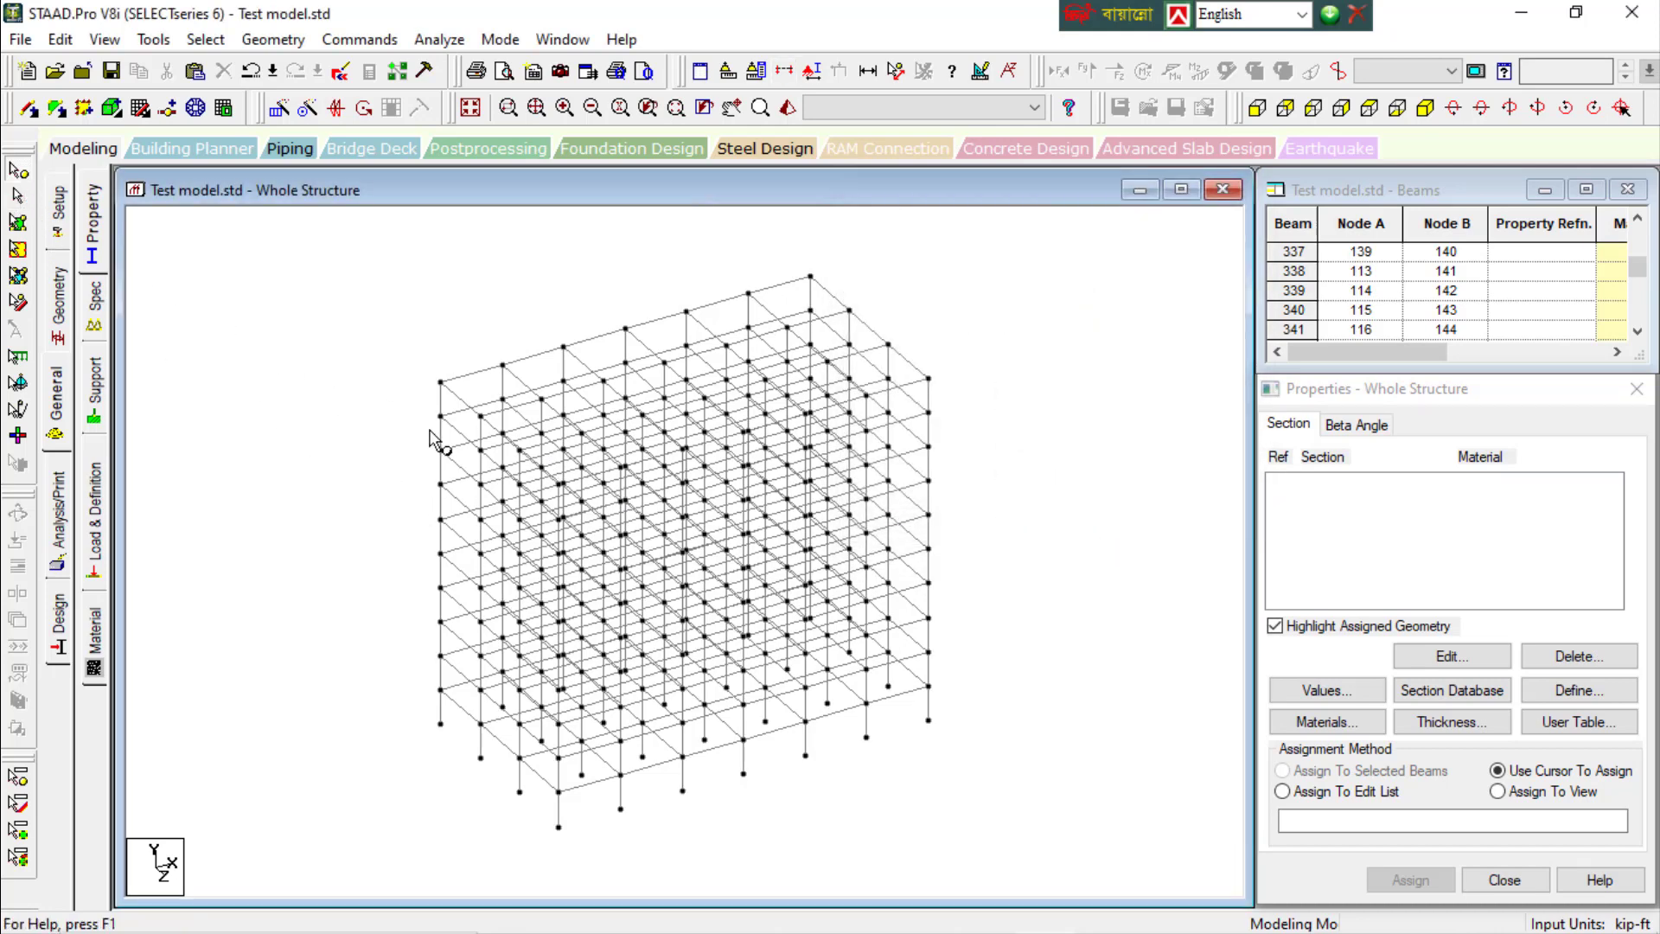
Try a Select To View section with no object types enabled after selecting the top corner node, and restore the whole structure
{"action": "left_click", "coordinate": [441, 383]}
{"action": "left_click", "coordinate": [792, 74]}
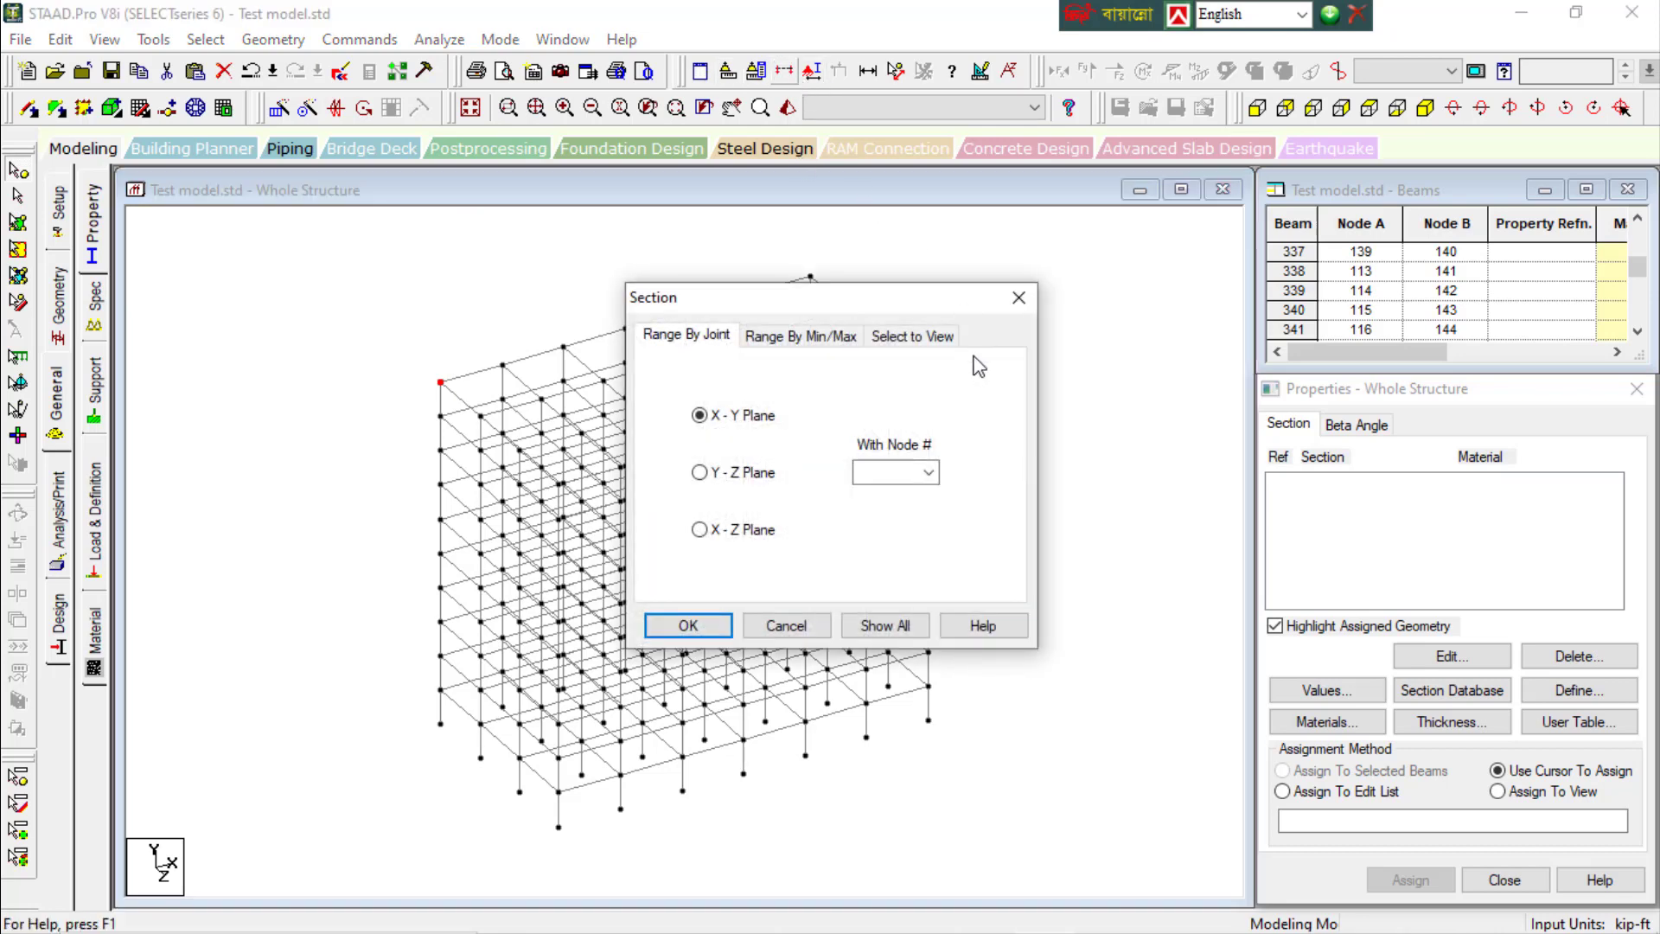
{"action": "left_click", "coordinate": [918, 337]}
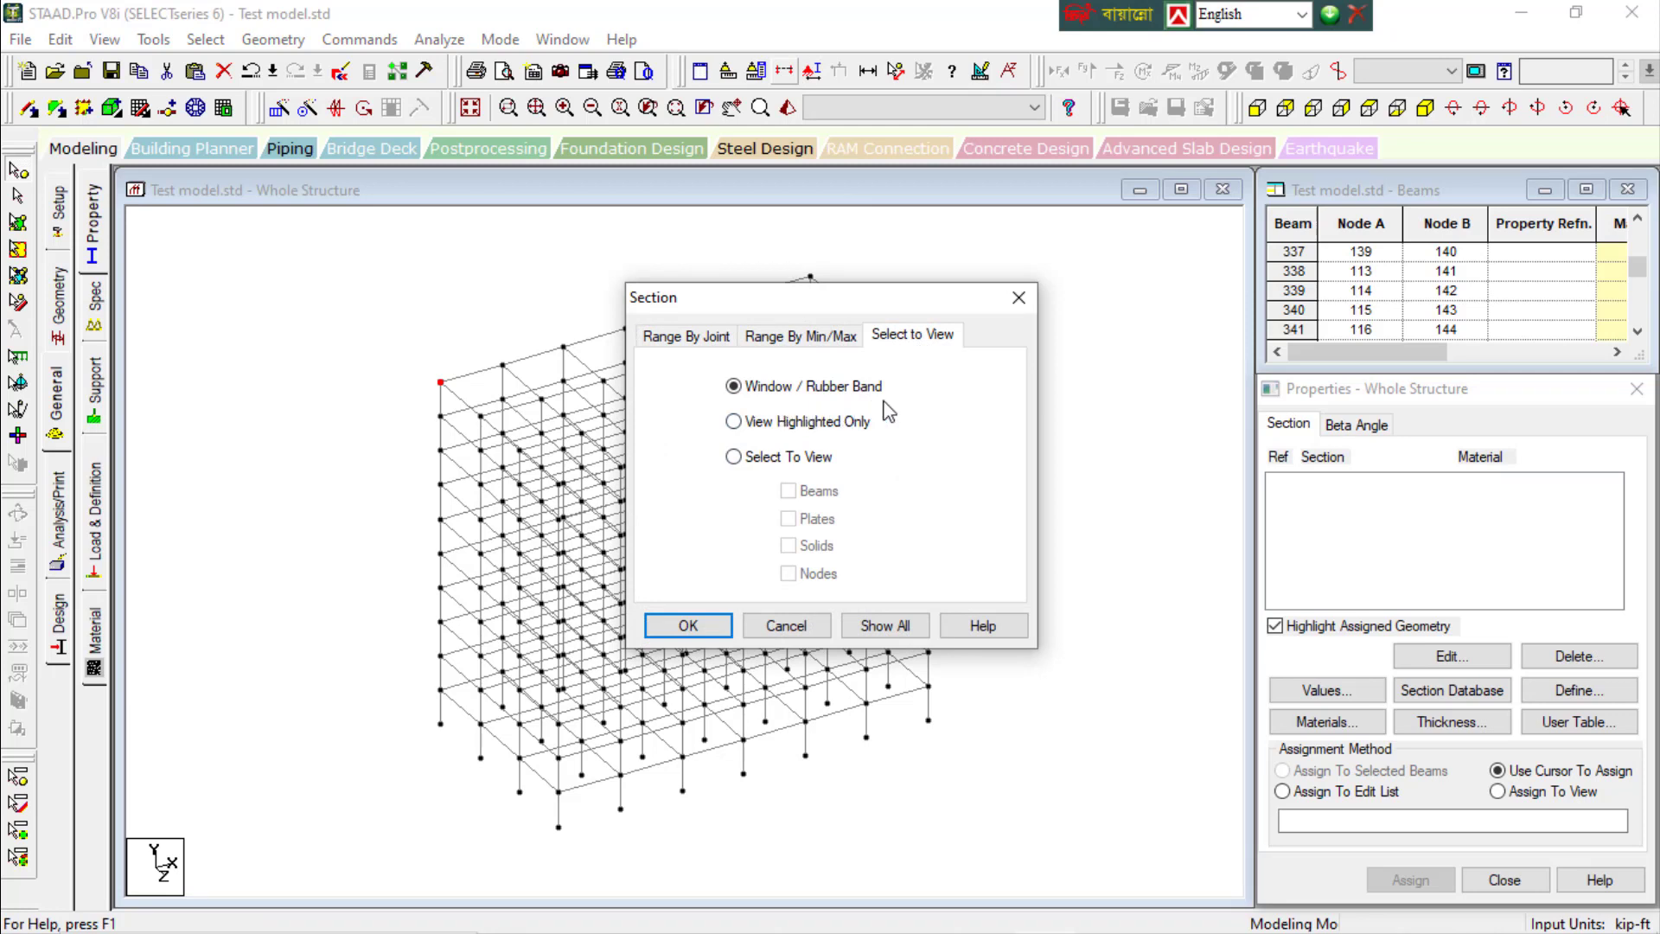
{"action": "left_click", "coordinate": [789, 465]}
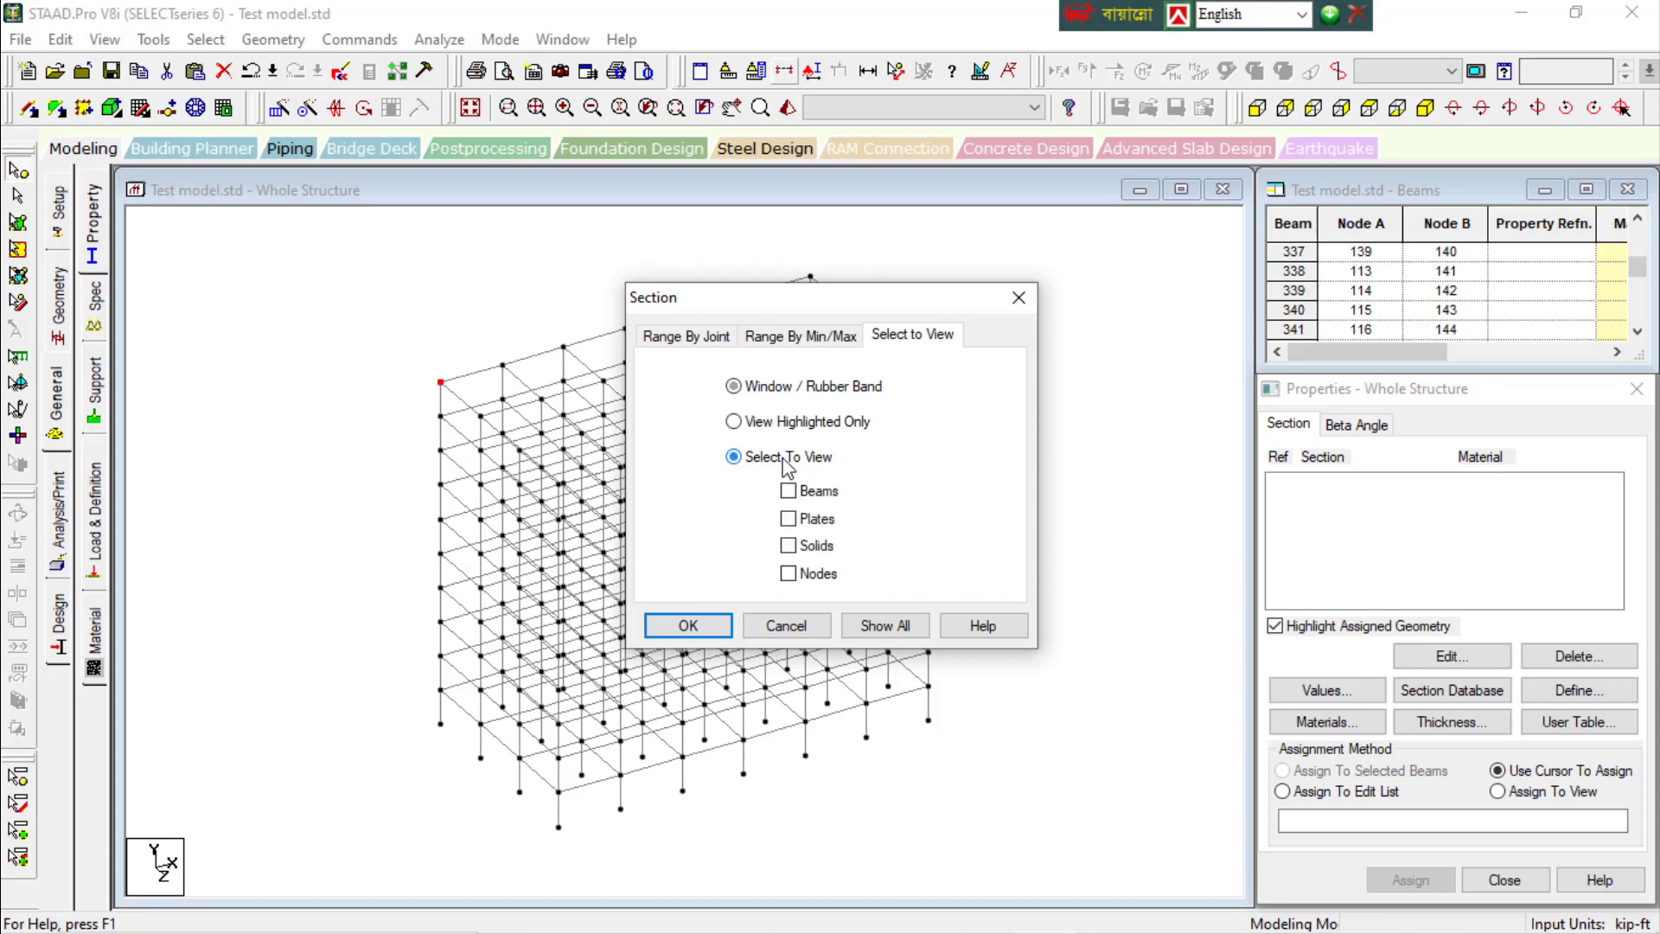
{"action": "left_click", "coordinate": [714, 634]}
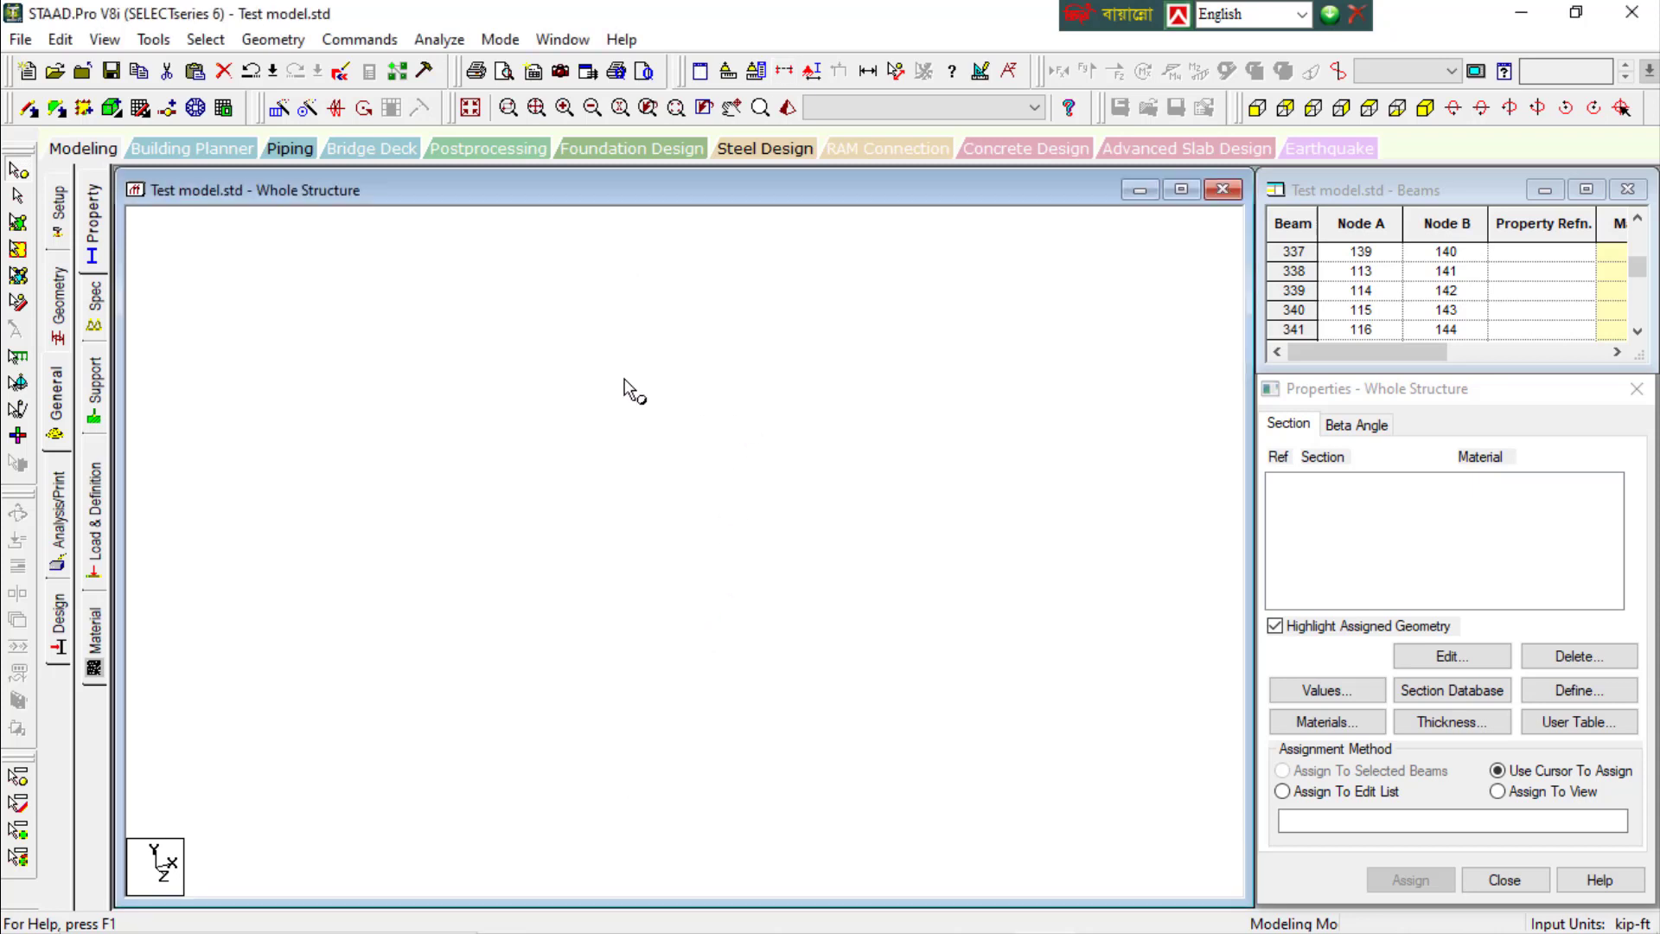
{"action": "left_click", "coordinate": [470, 109]}
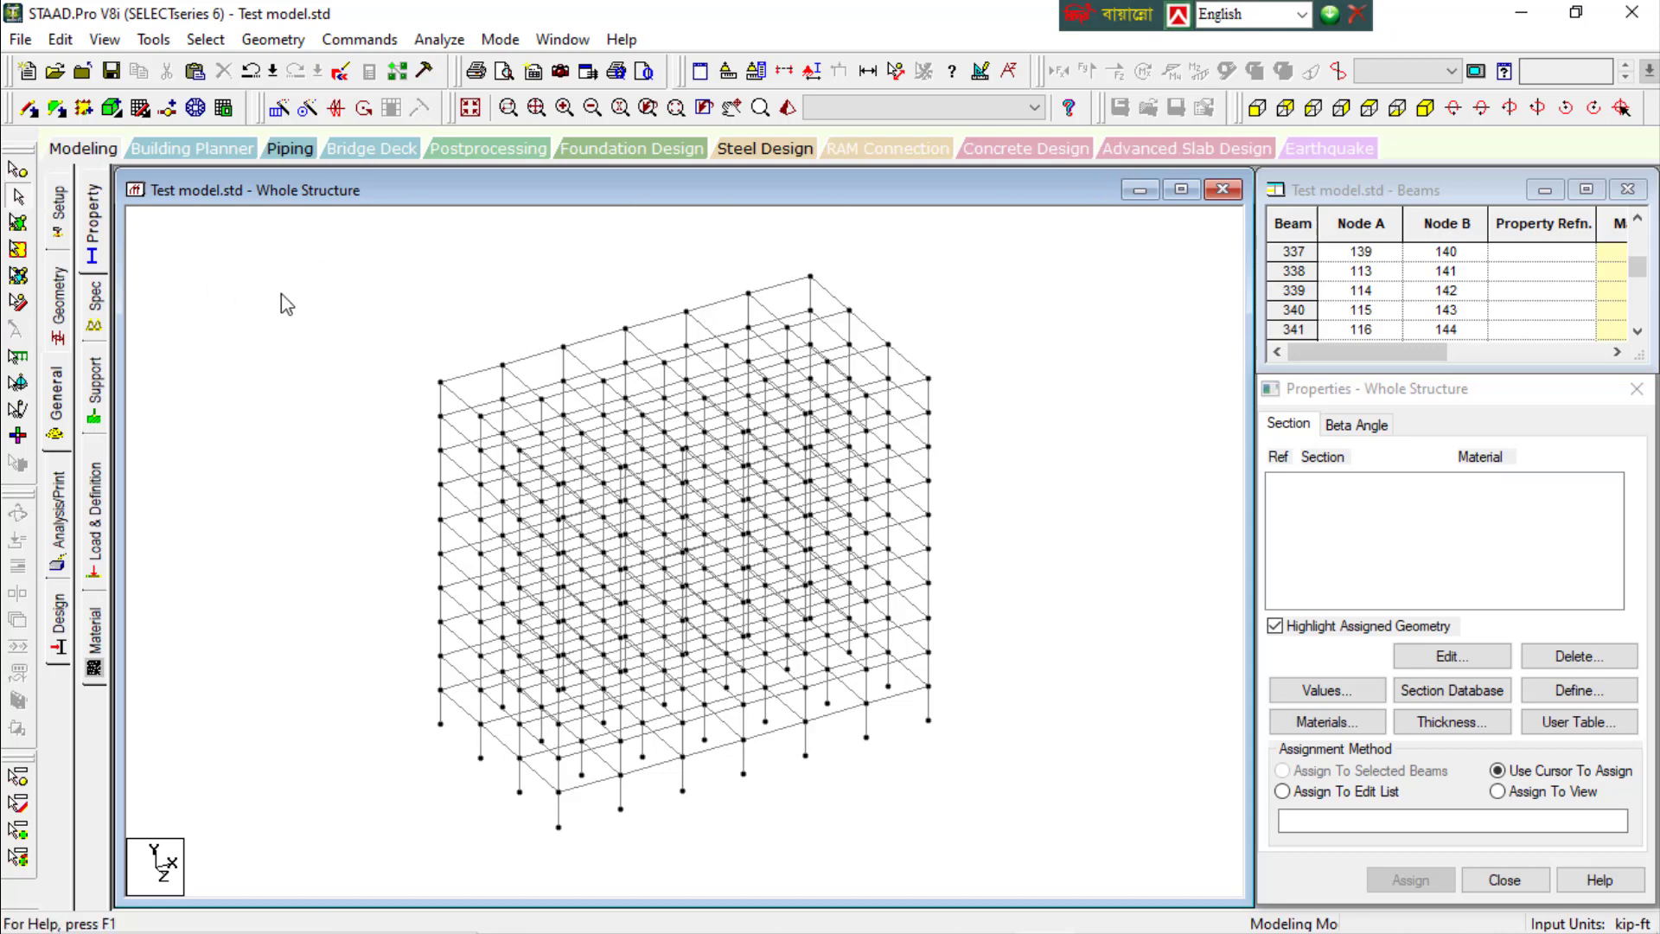
Select a block of upper-storey beams, use a Select To View section limited to Nodes, and restore the whole structure
{"action": "left_click_drag", "start_coordinate": [307, 309], "coordinate": [715, 571]}
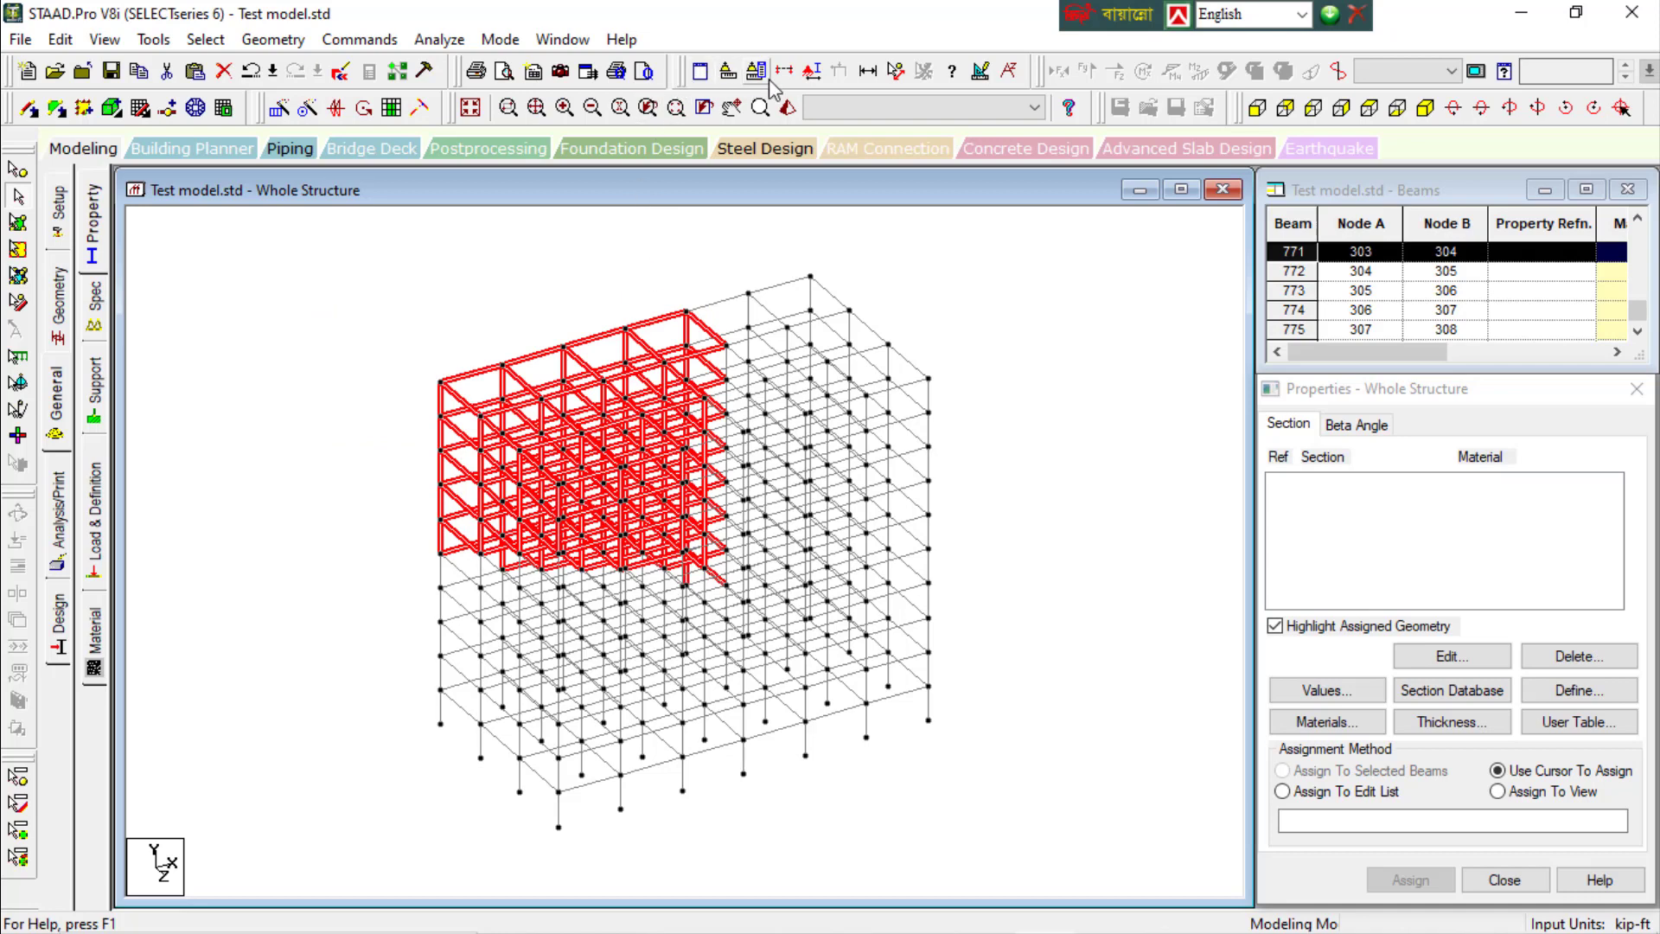
{"action": "left_click", "coordinate": [930, 530]}
{"action": "left_click", "coordinate": [783, 70]}
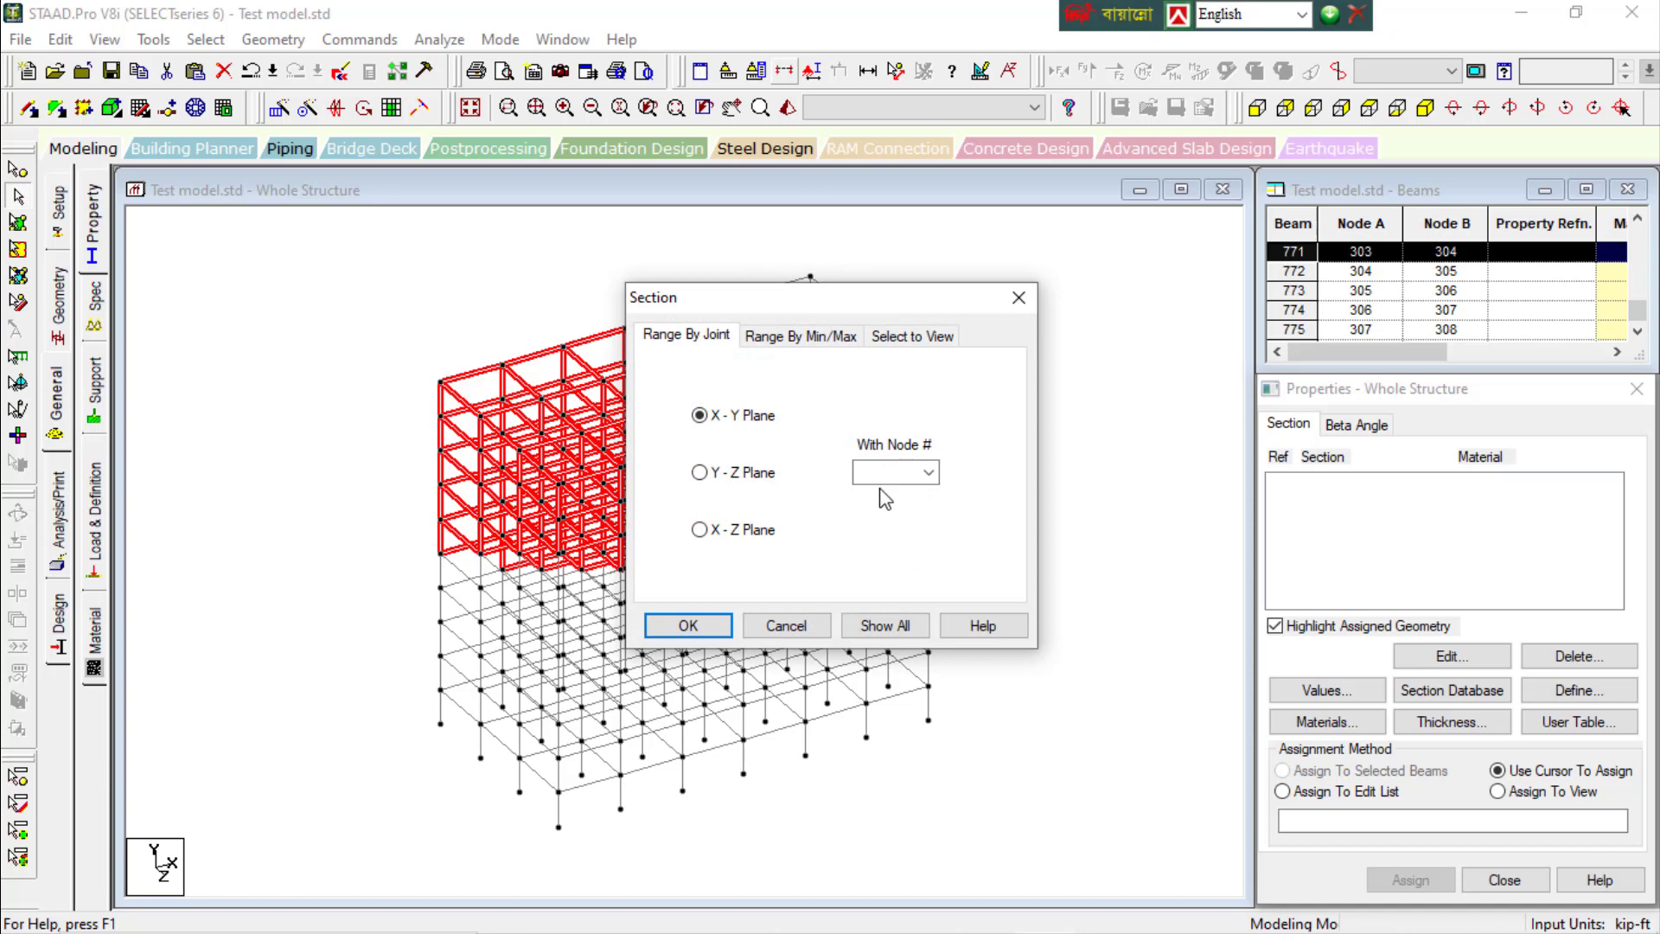
{"action": "left_click", "coordinate": [897, 337]}
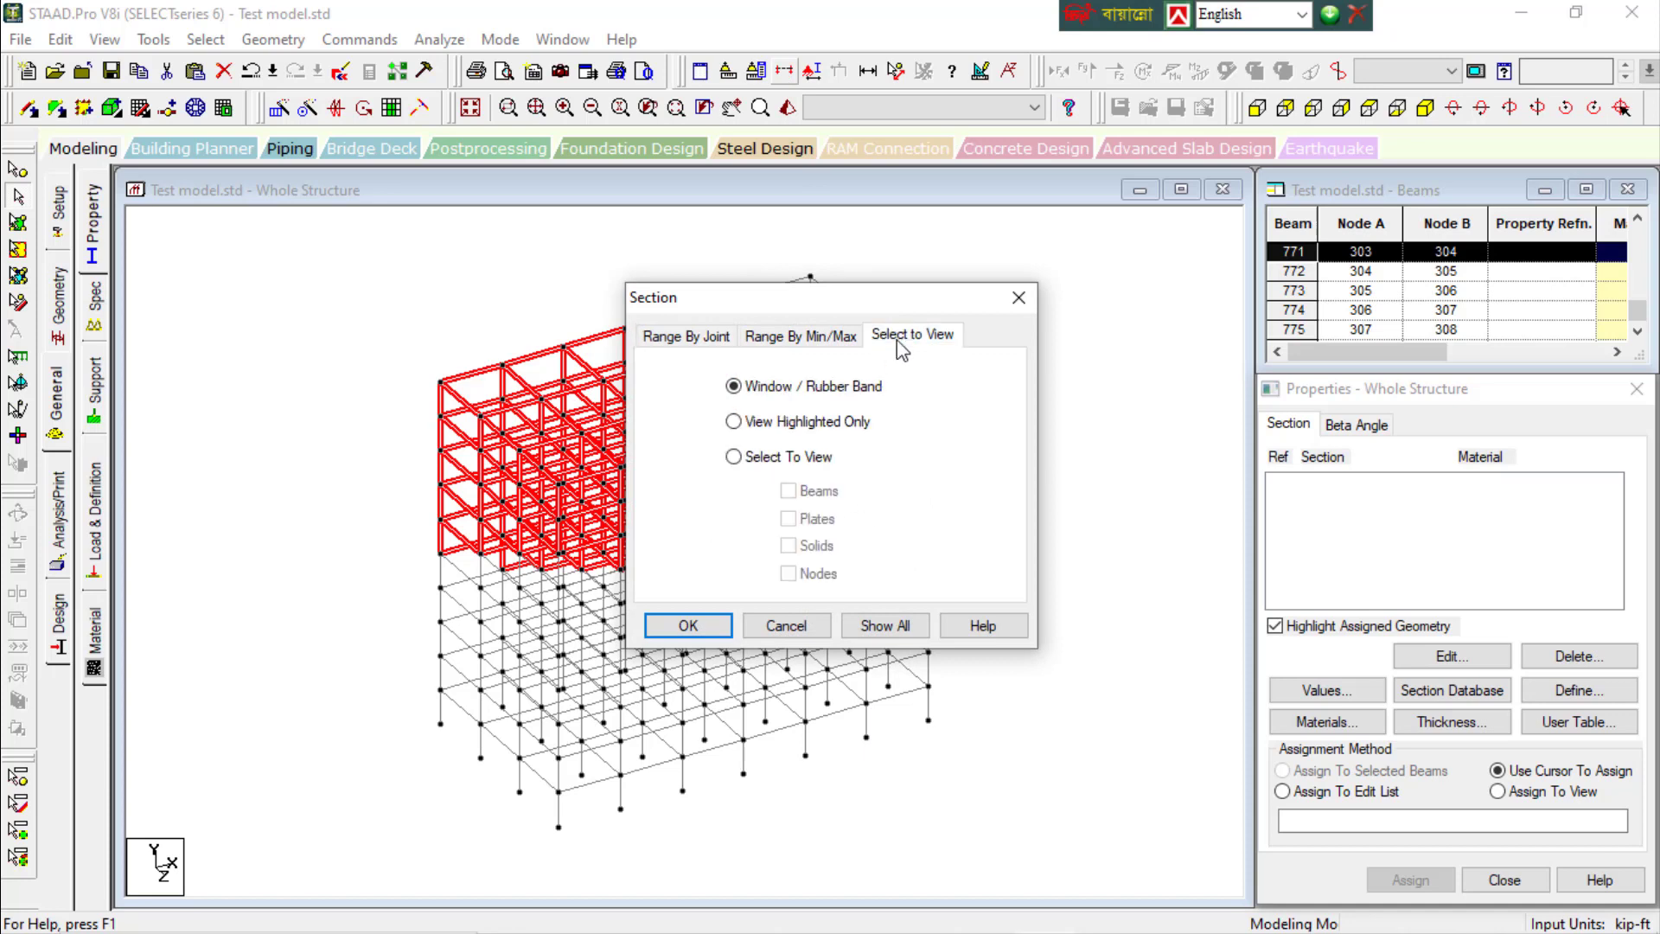
{"action": "left_click", "coordinate": [793, 454]}
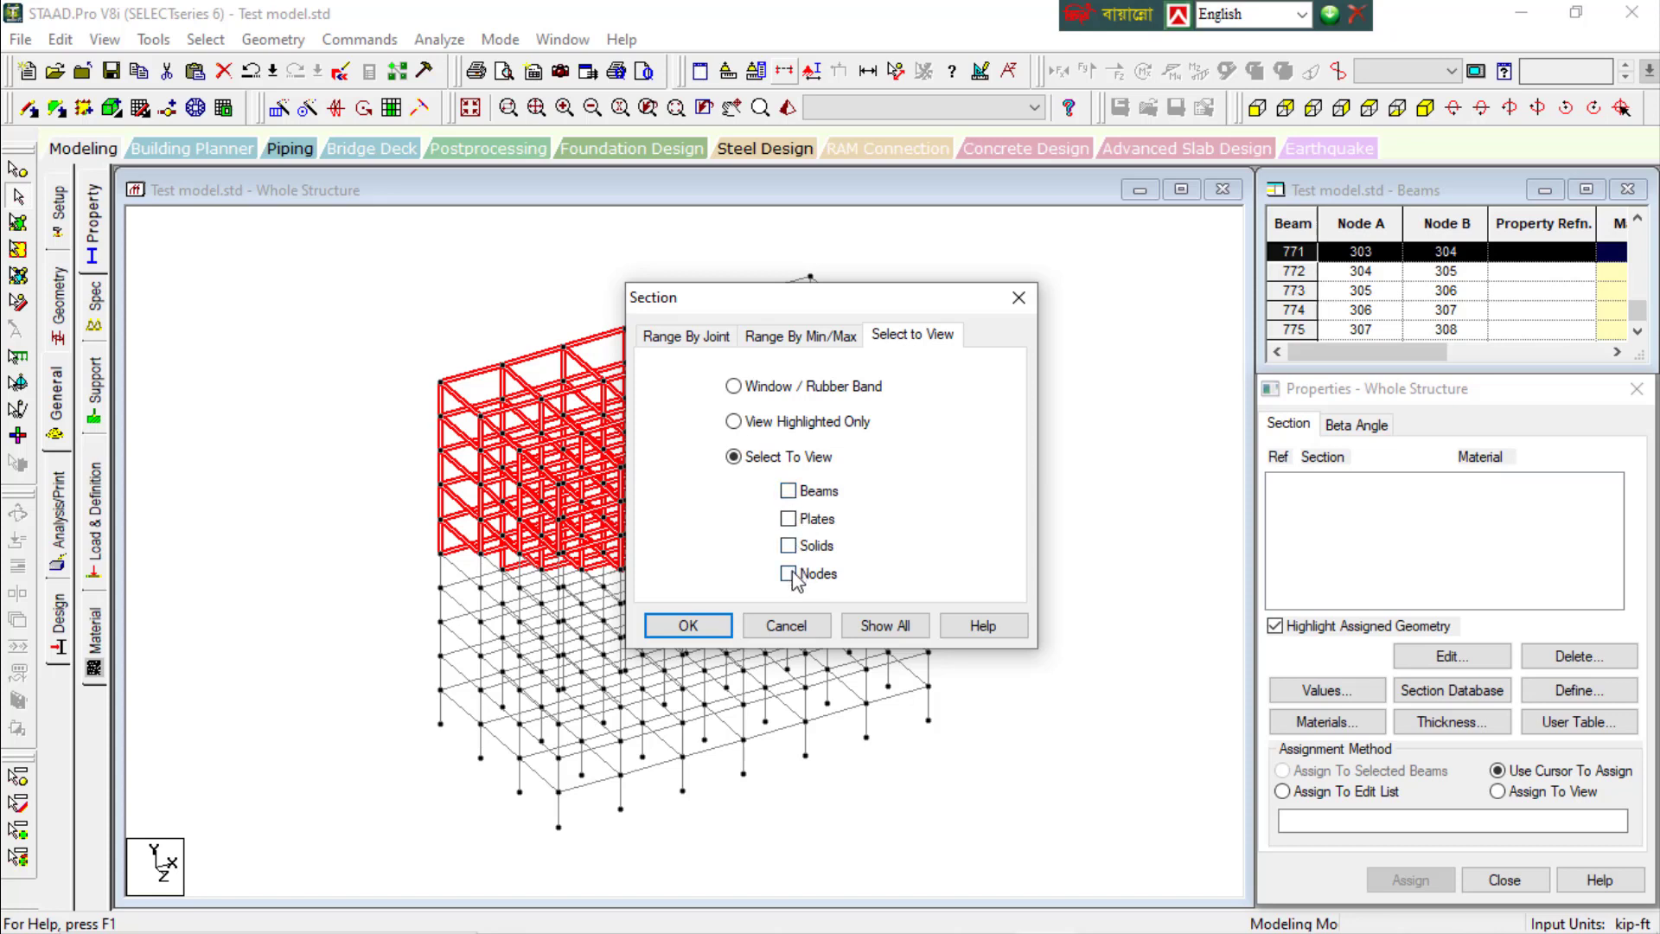
{"action": "left_click", "coordinate": [687, 625]}
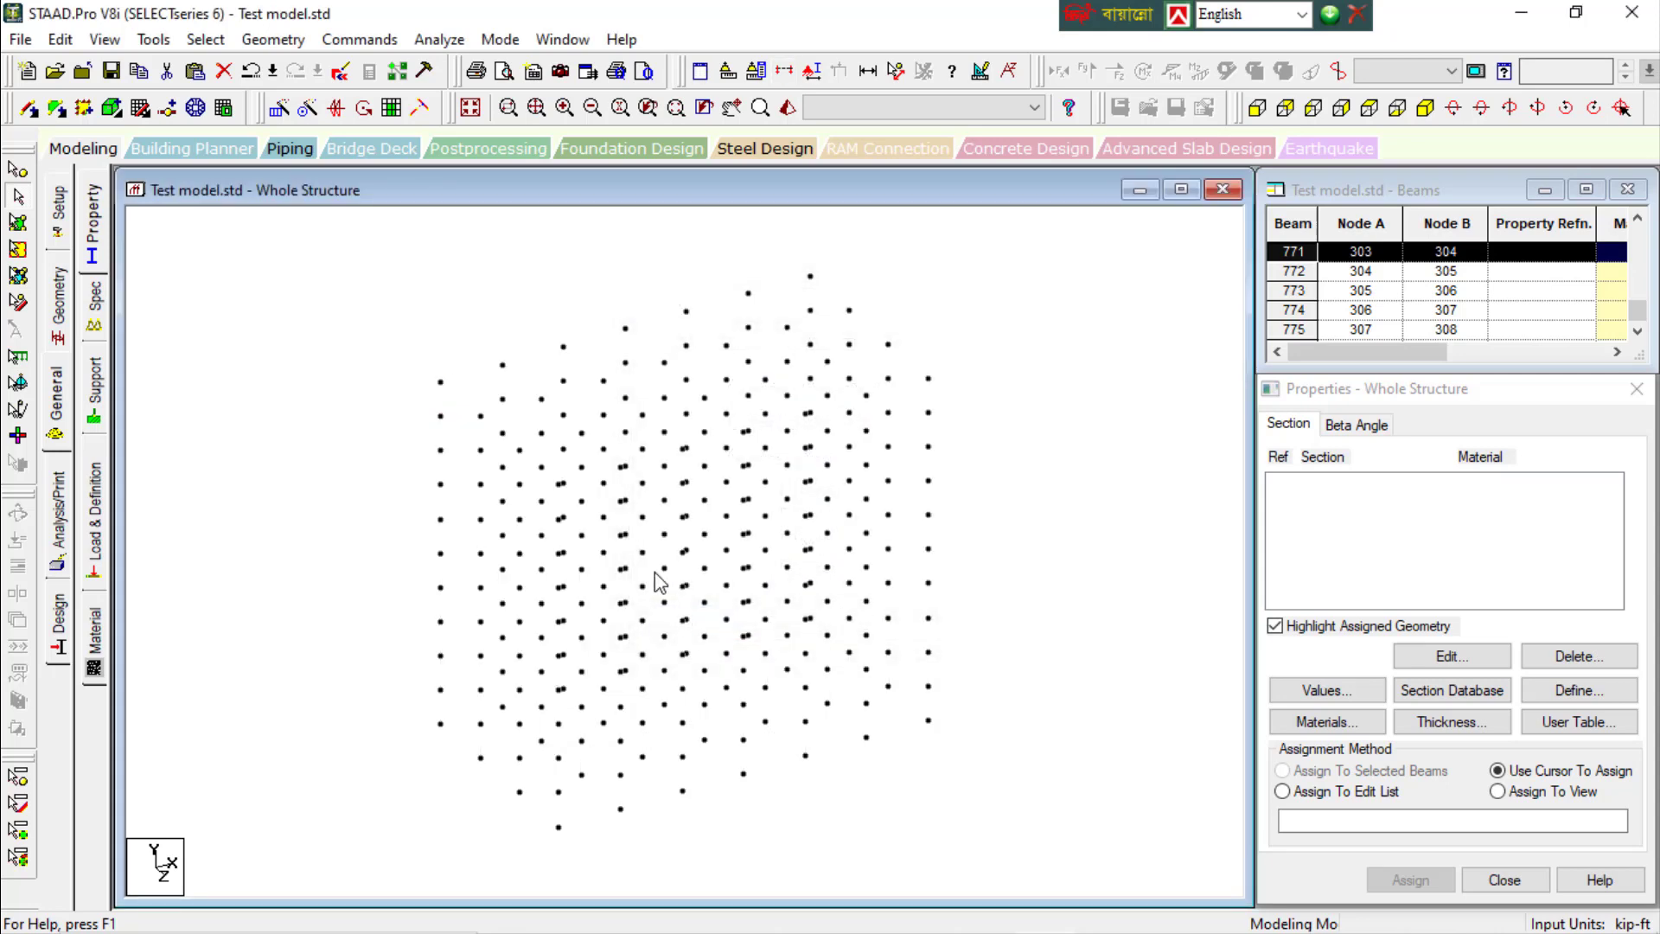
{"action": "left_click", "coordinate": [480, 116]}
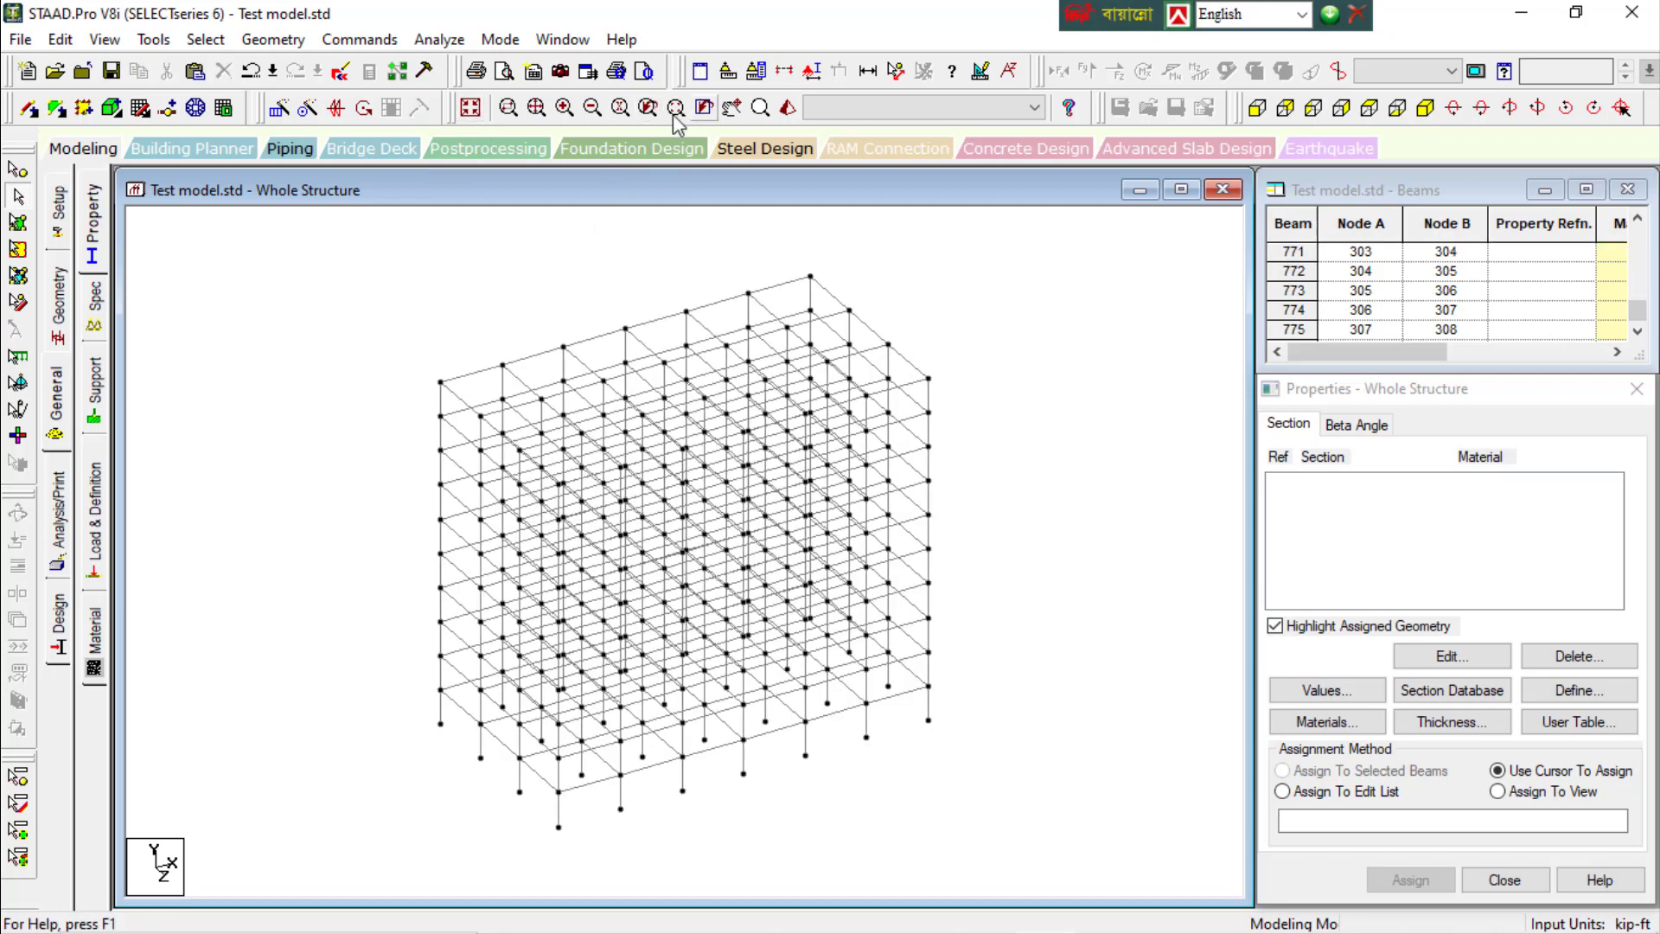
Select a small block of beams at the frame's upper corner and apply a Select To View section limited to Beams
{"action": "left_click_drag", "start_coordinate": [438, 315], "coordinate": [548, 498]}
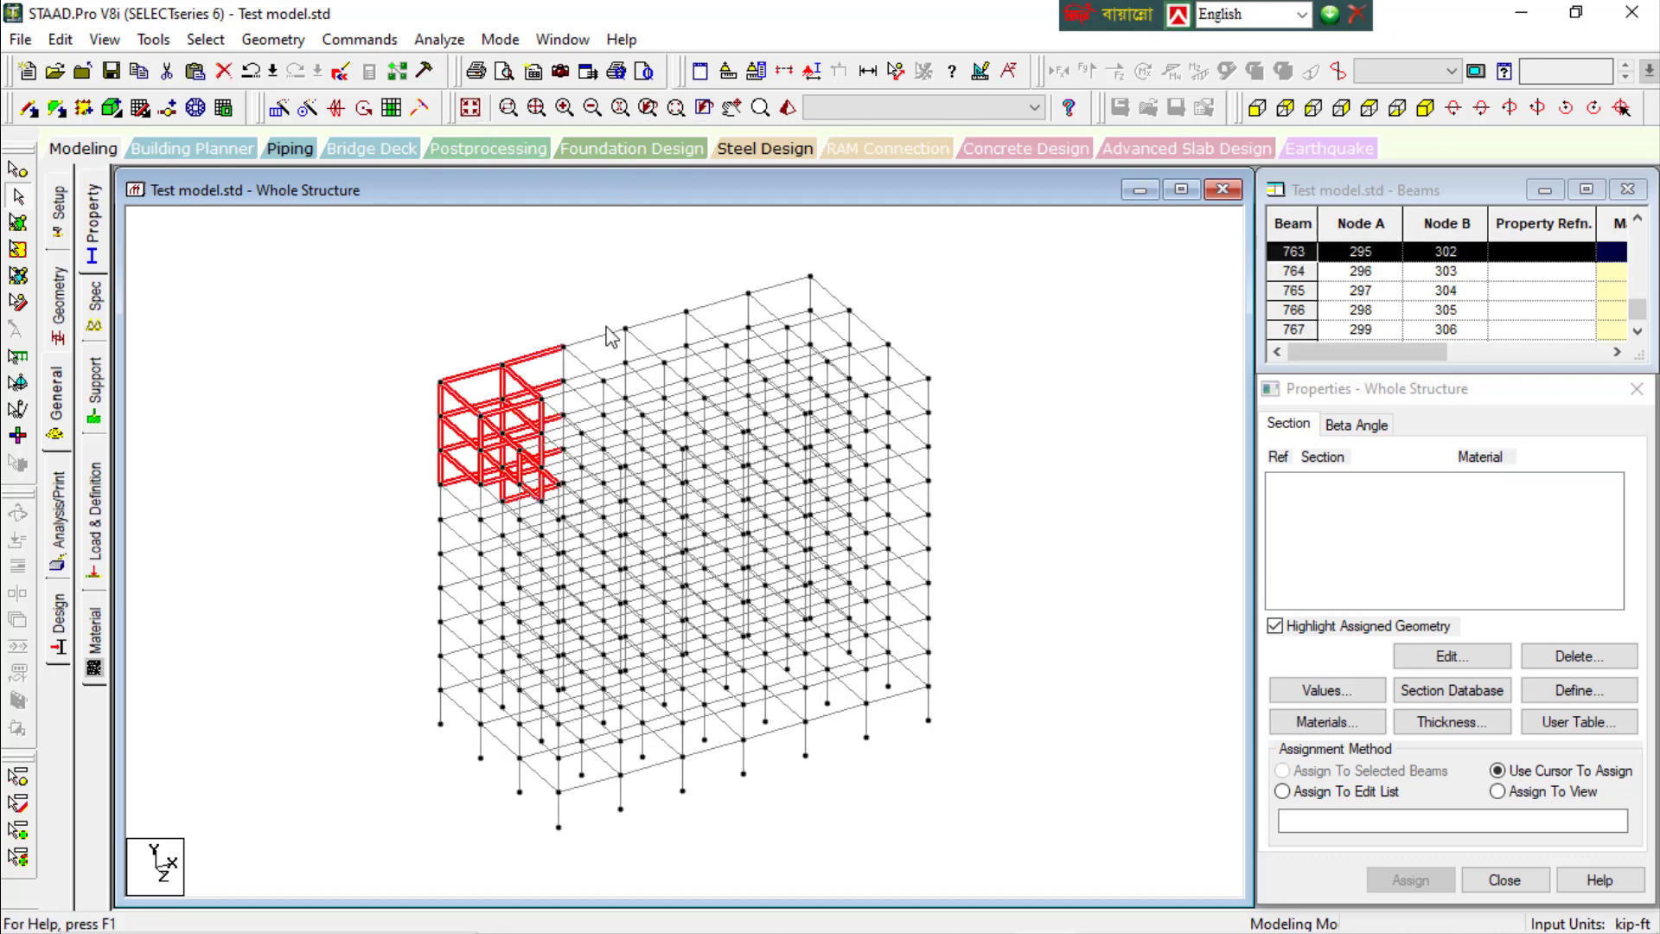
{"action": "left_click", "coordinate": [785, 70]}
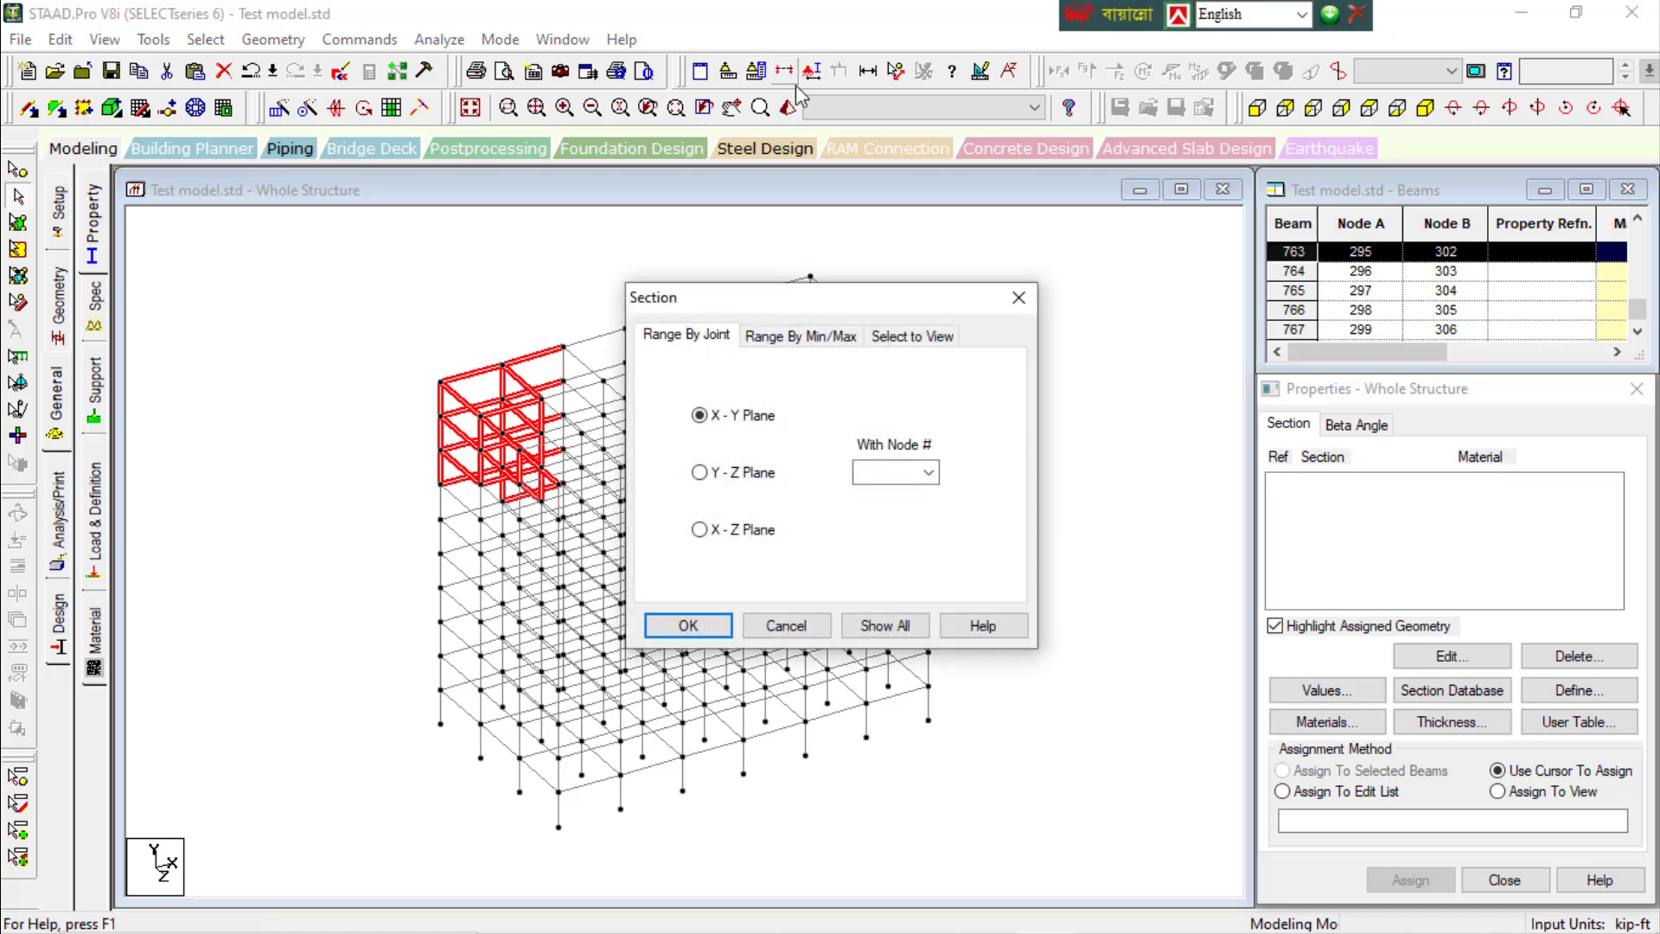
{"action": "left_click", "coordinate": [889, 339]}
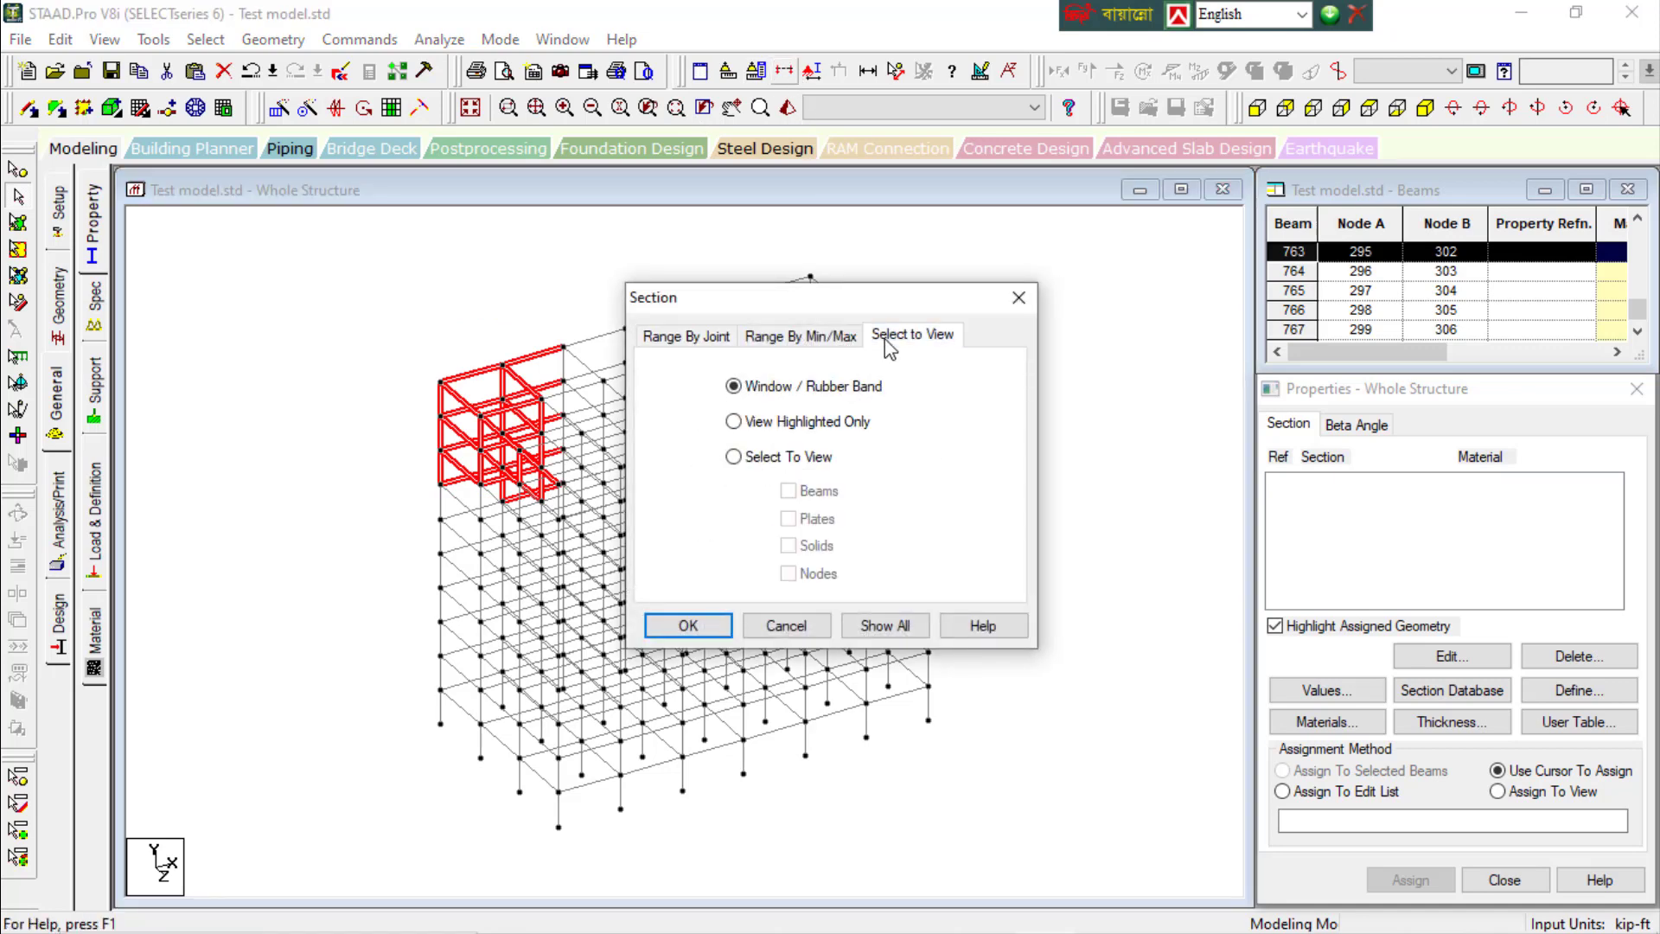
{"action": "left_click", "coordinate": [790, 460]}
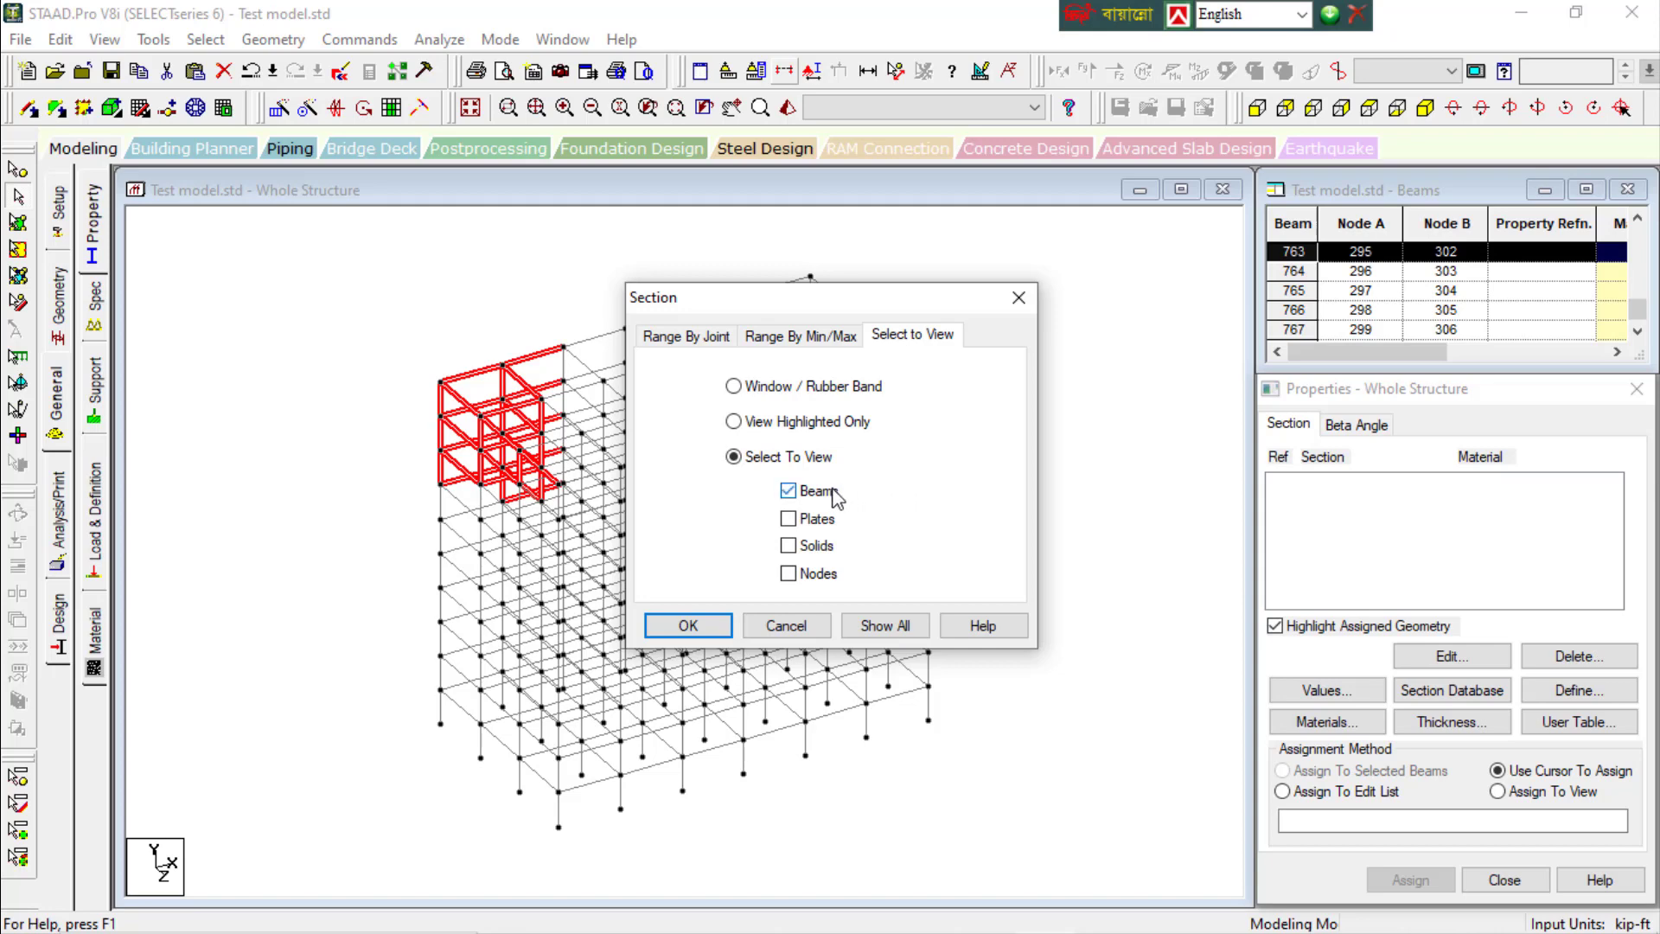
{"action": "left_click", "coordinate": [687, 624]}
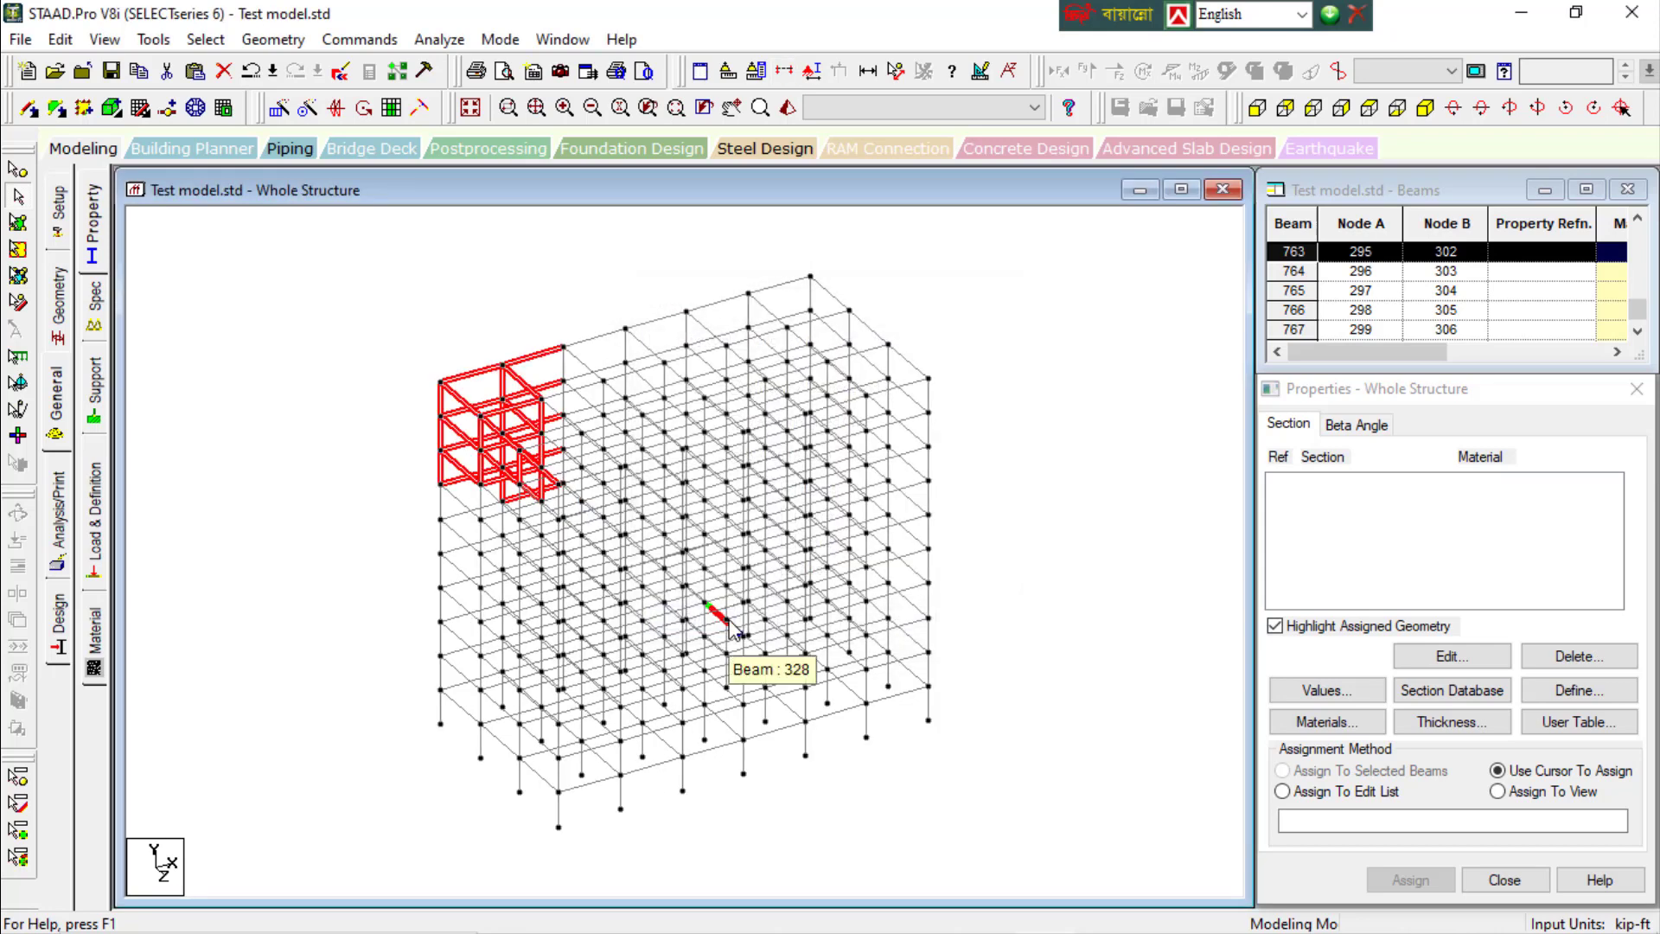
Isolate the selected corner beams with a View Highlighted Only section
{"action": "left_click", "coordinate": [782, 73]}
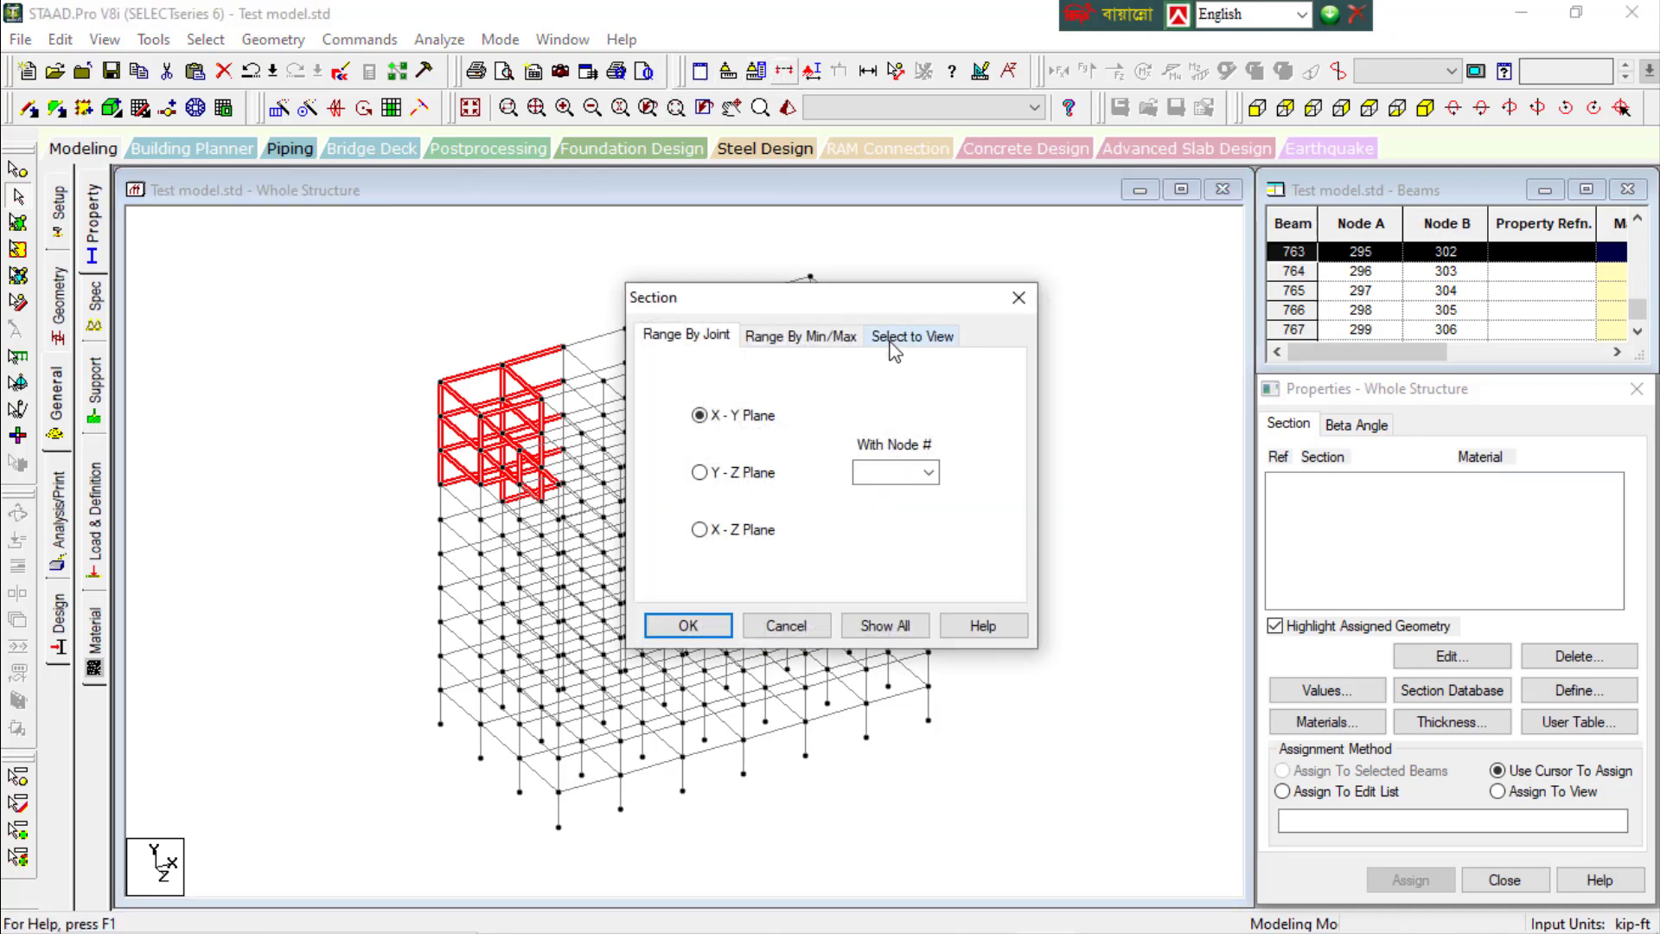
{"action": "left_click", "coordinate": [895, 341]}
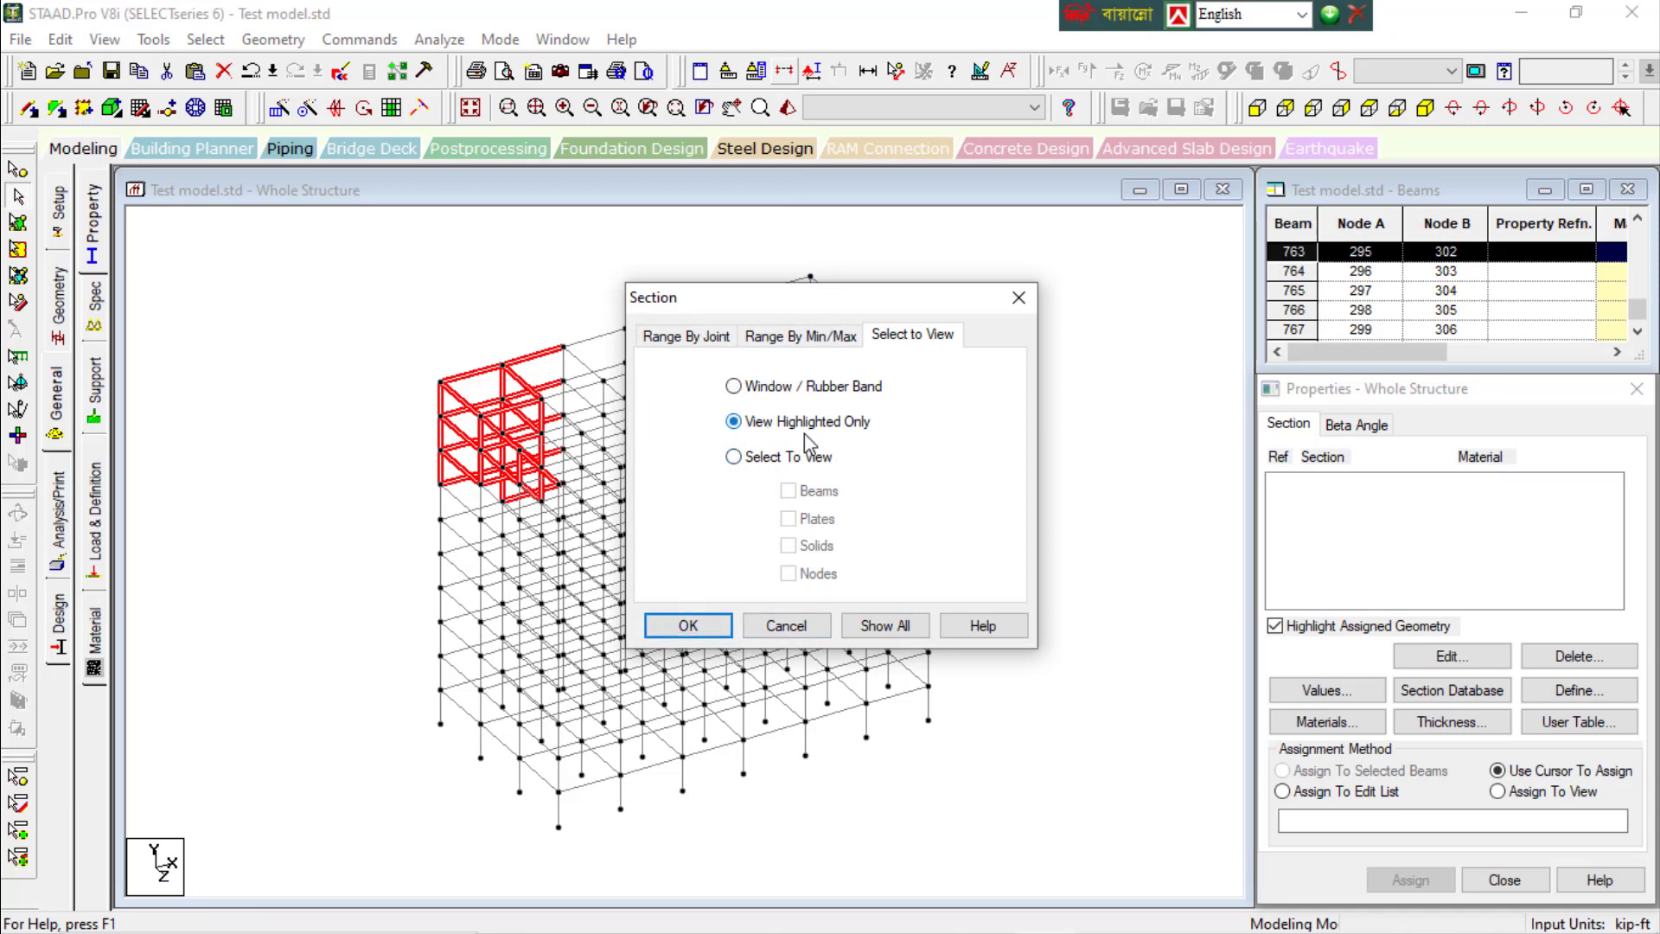
{"action": "left_click", "coordinate": [717, 626]}
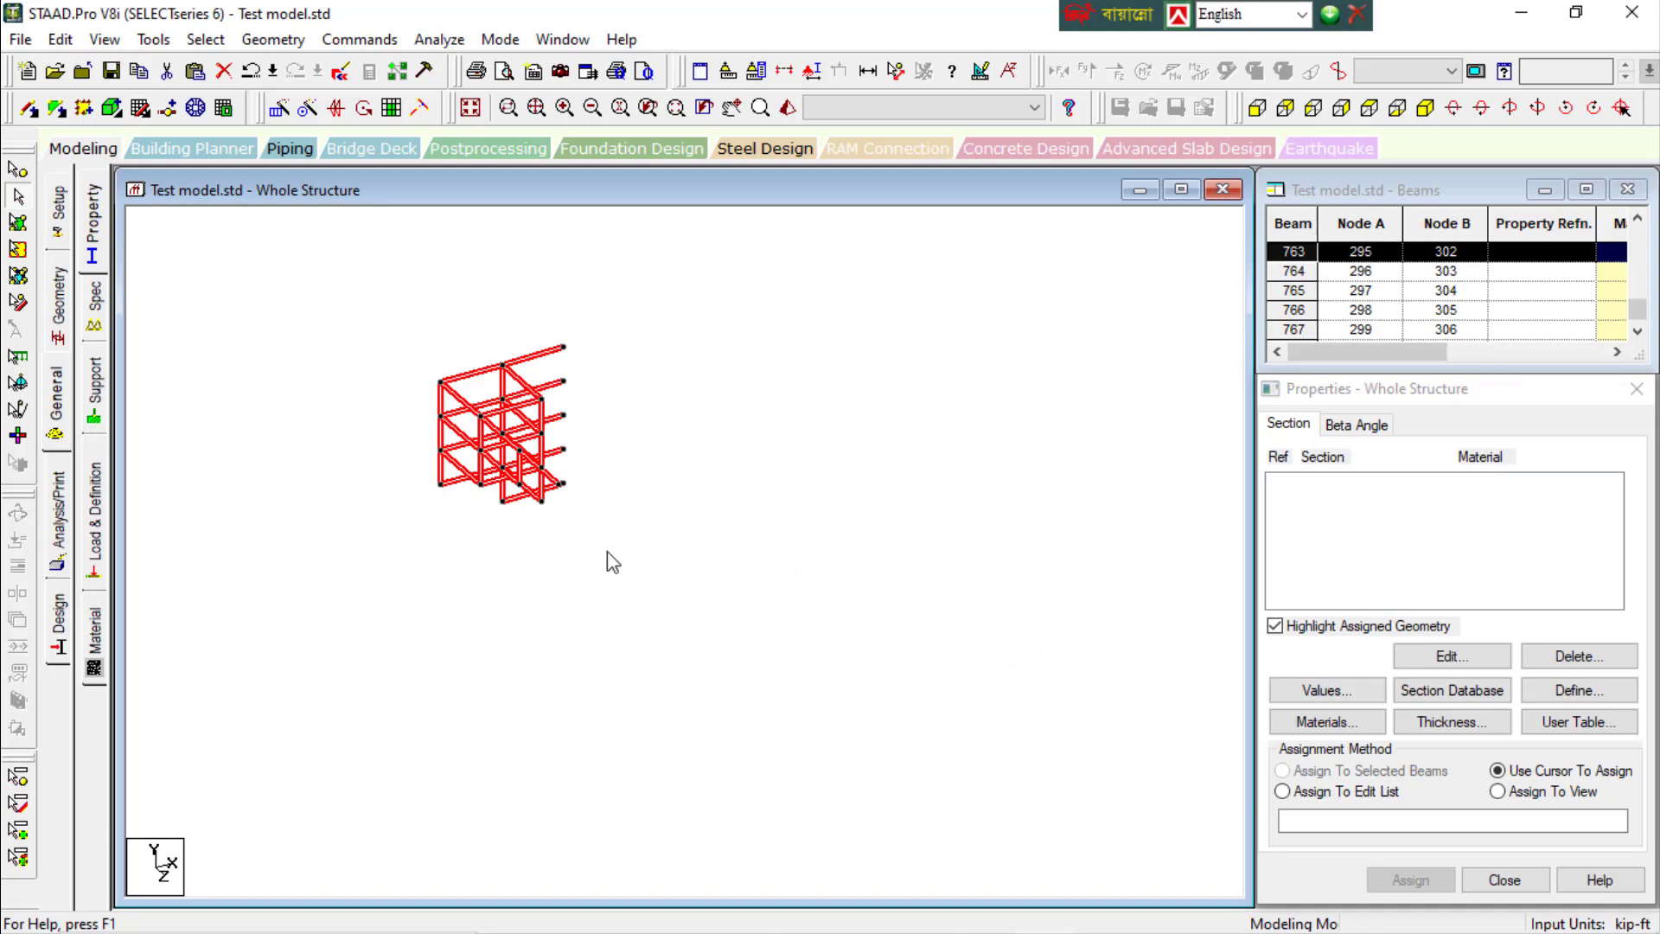
Try a Window / Rubber Band section on the isolated corner beams, and restore the whole structure
{"action": "left_click", "coordinate": [789, 71]}
{"action": "left_click", "coordinate": [912, 338]}
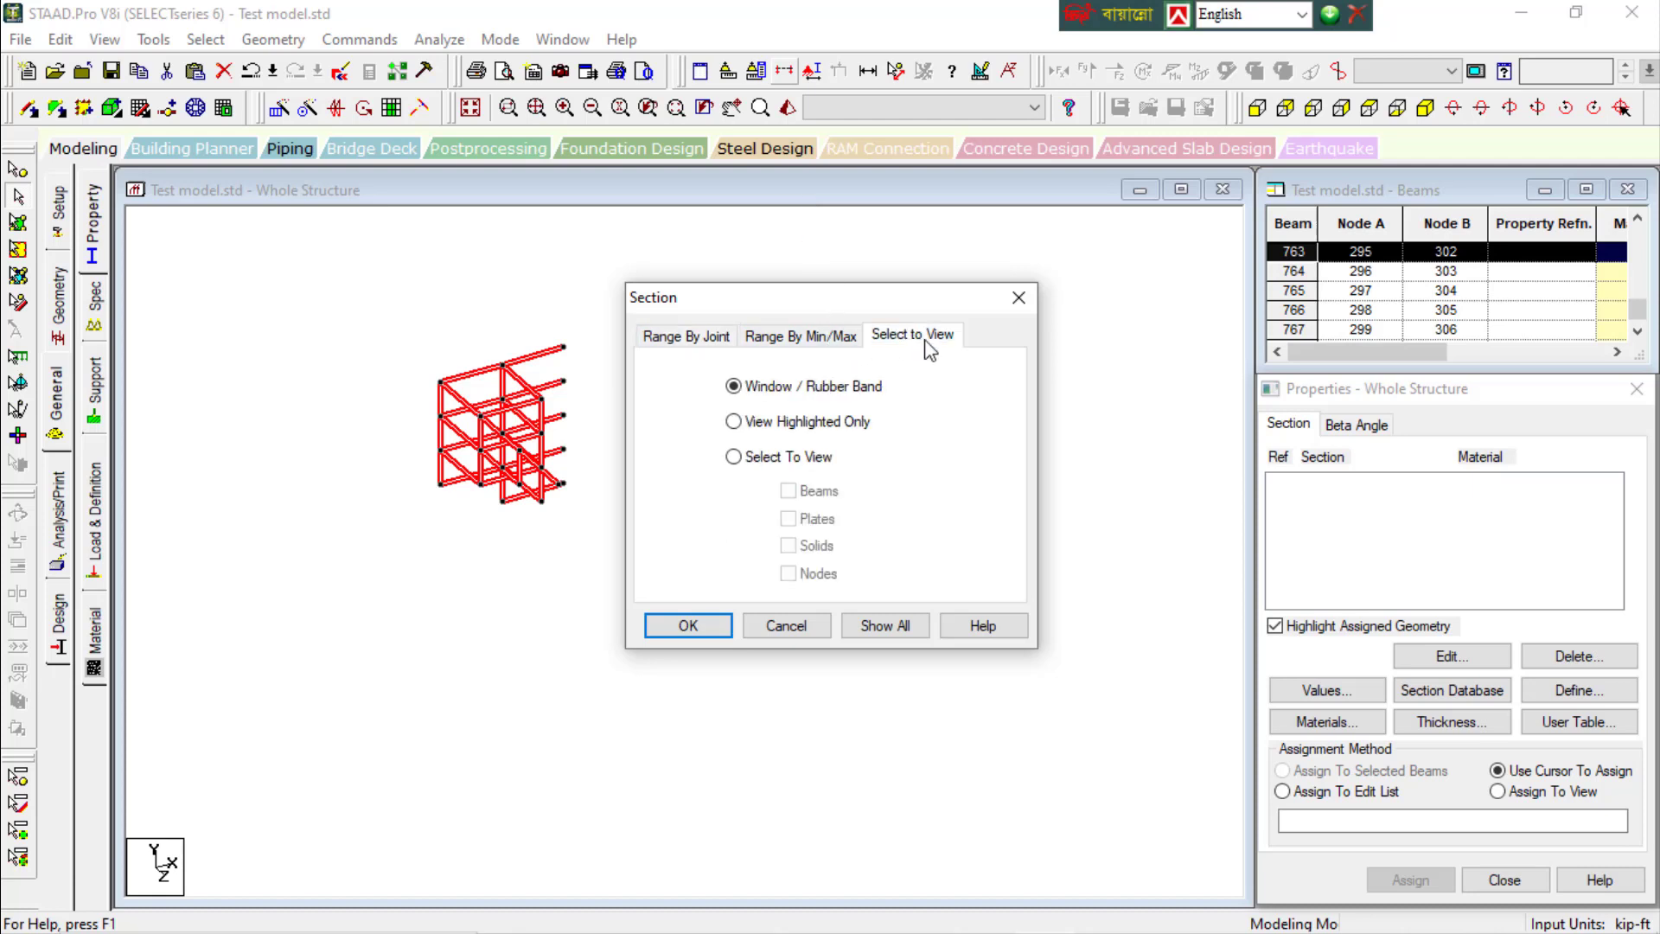
{"action": "left_click", "coordinate": [754, 458]}
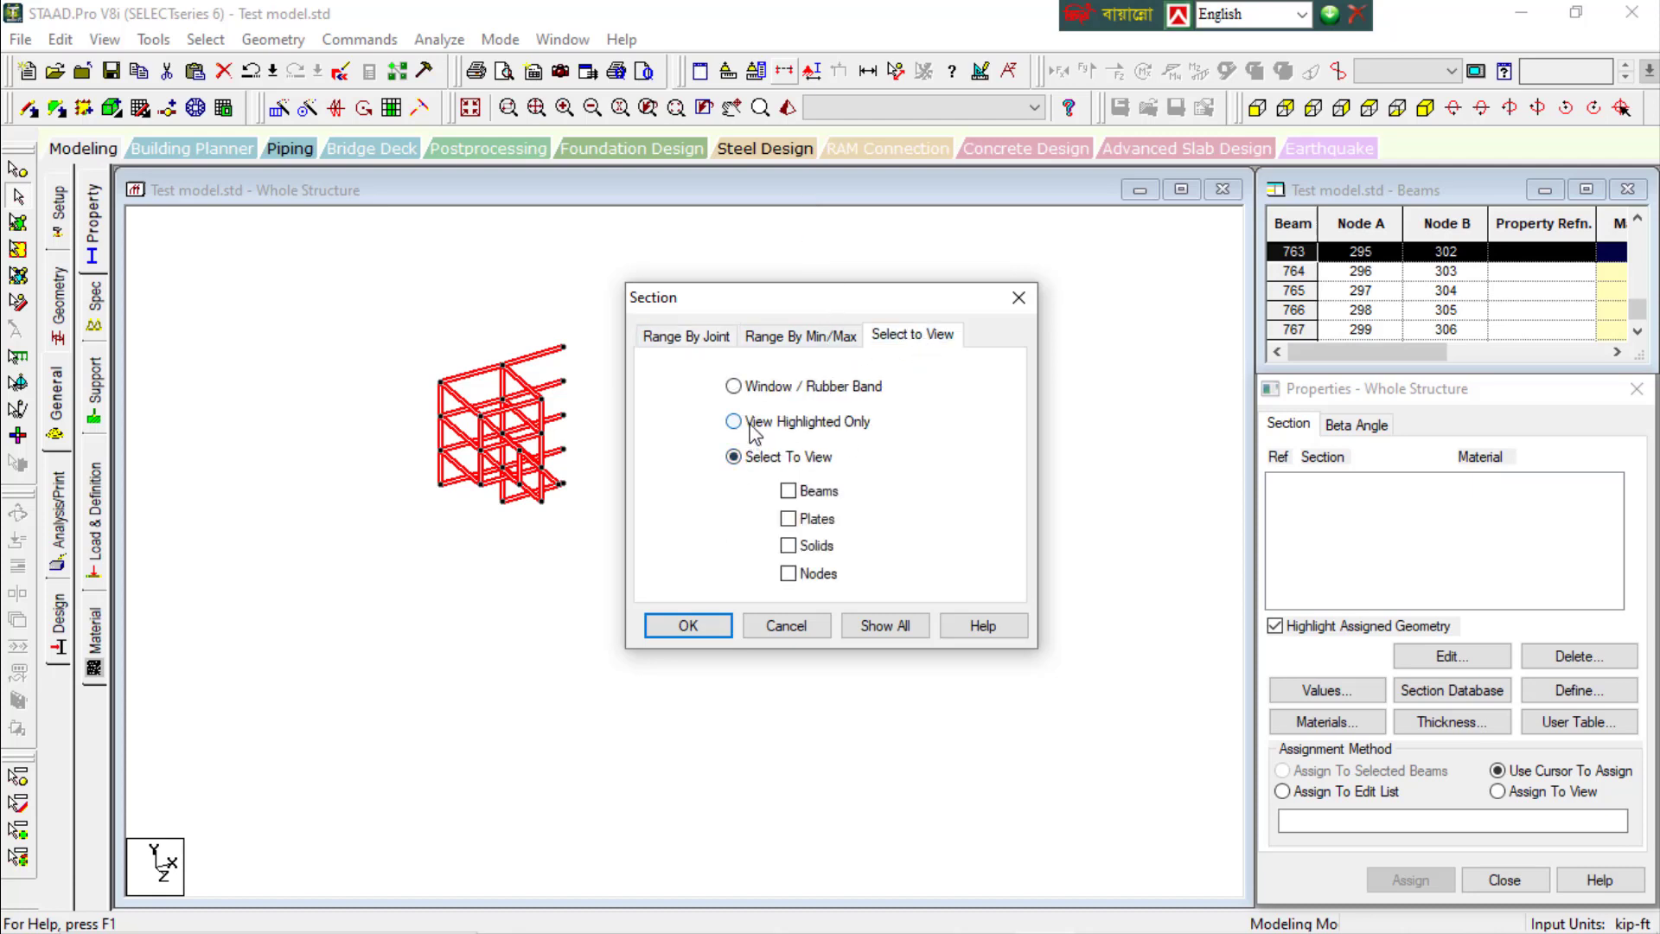
{"action": "left_click", "coordinate": [750, 423]}
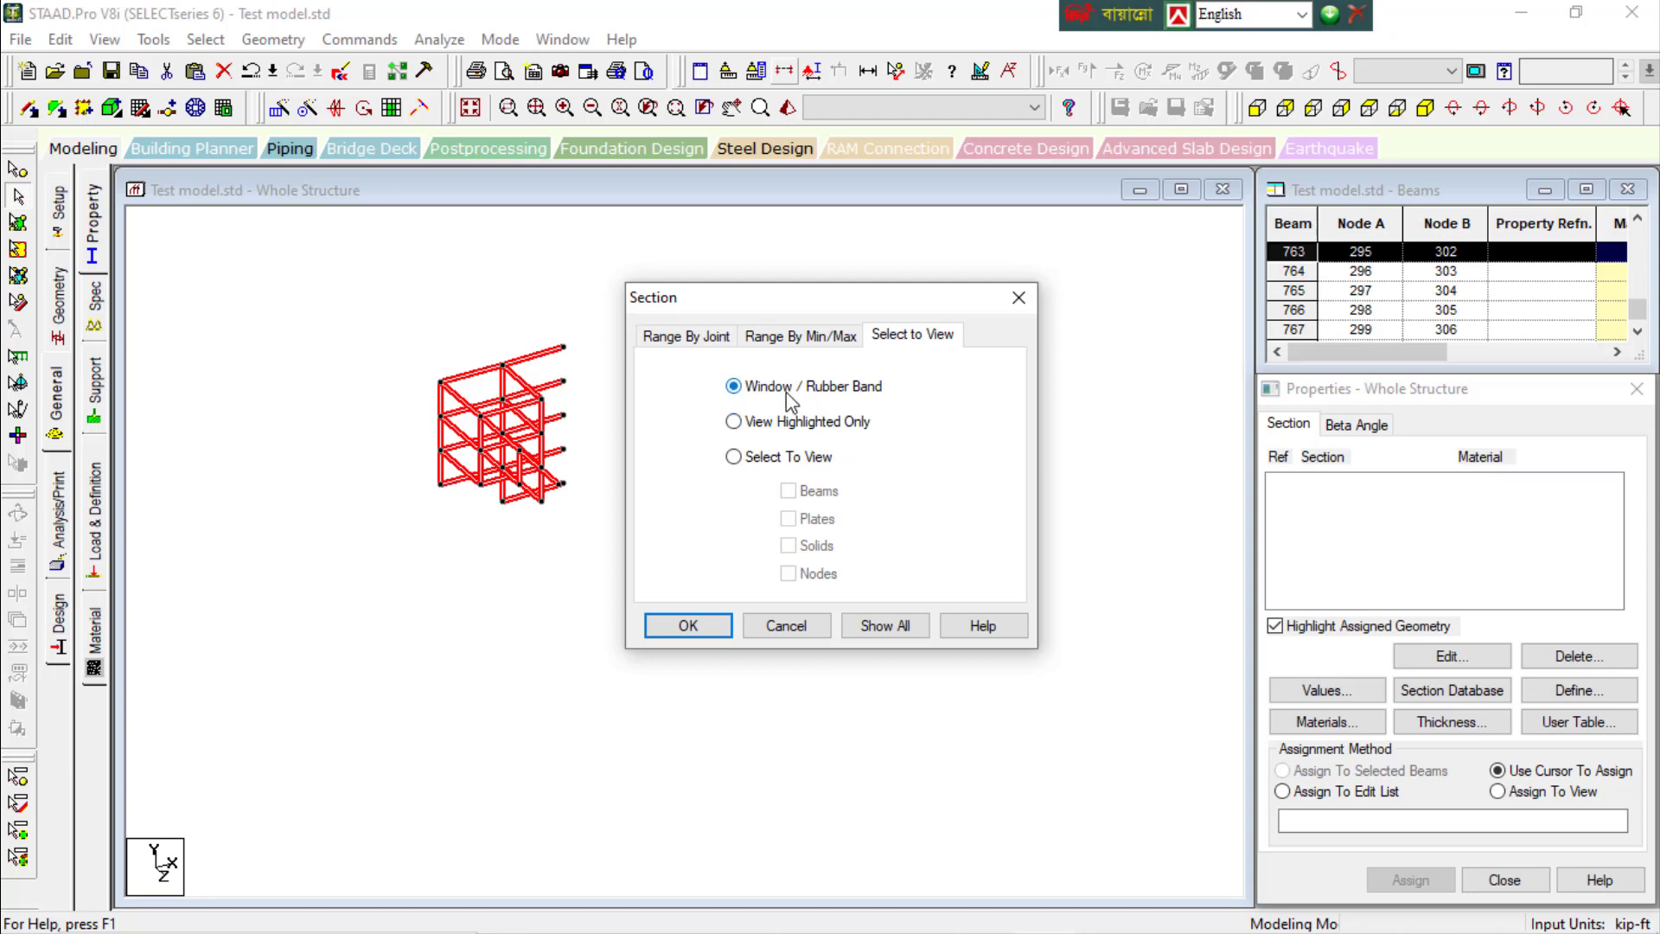
{"action": "left_click", "coordinate": [398, 427]}
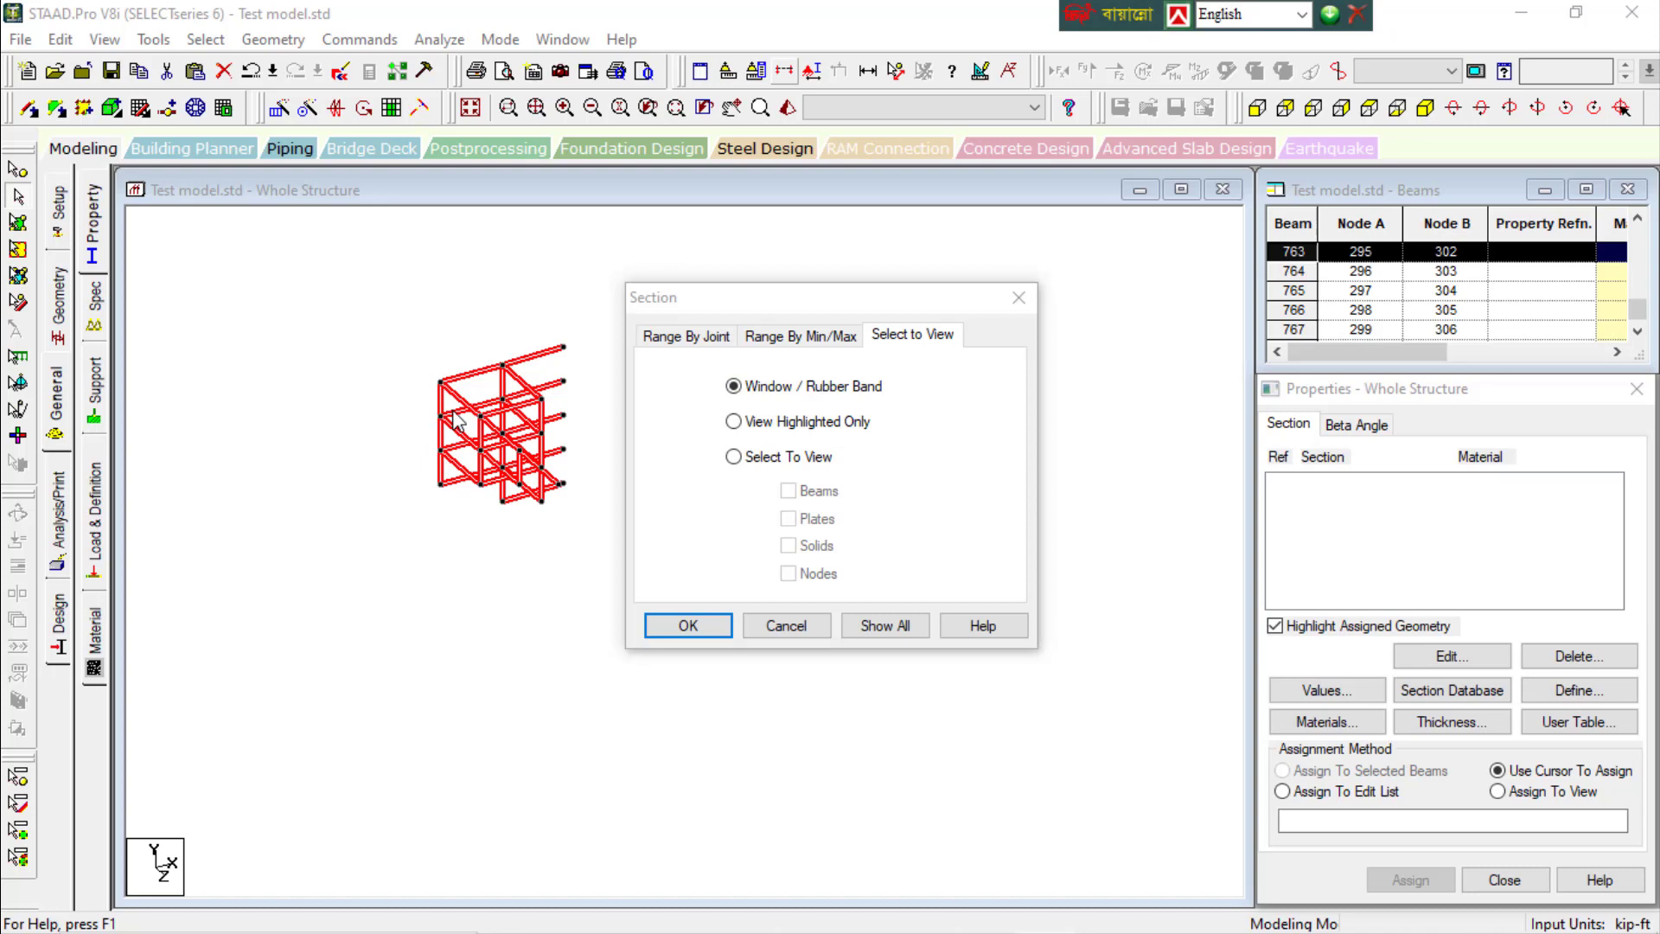
{"action": "left_click", "coordinate": [558, 484]}
{"action": "left_click", "coordinate": [689, 626]}
{"action": "left_click", "coordinate": [671, 508]}
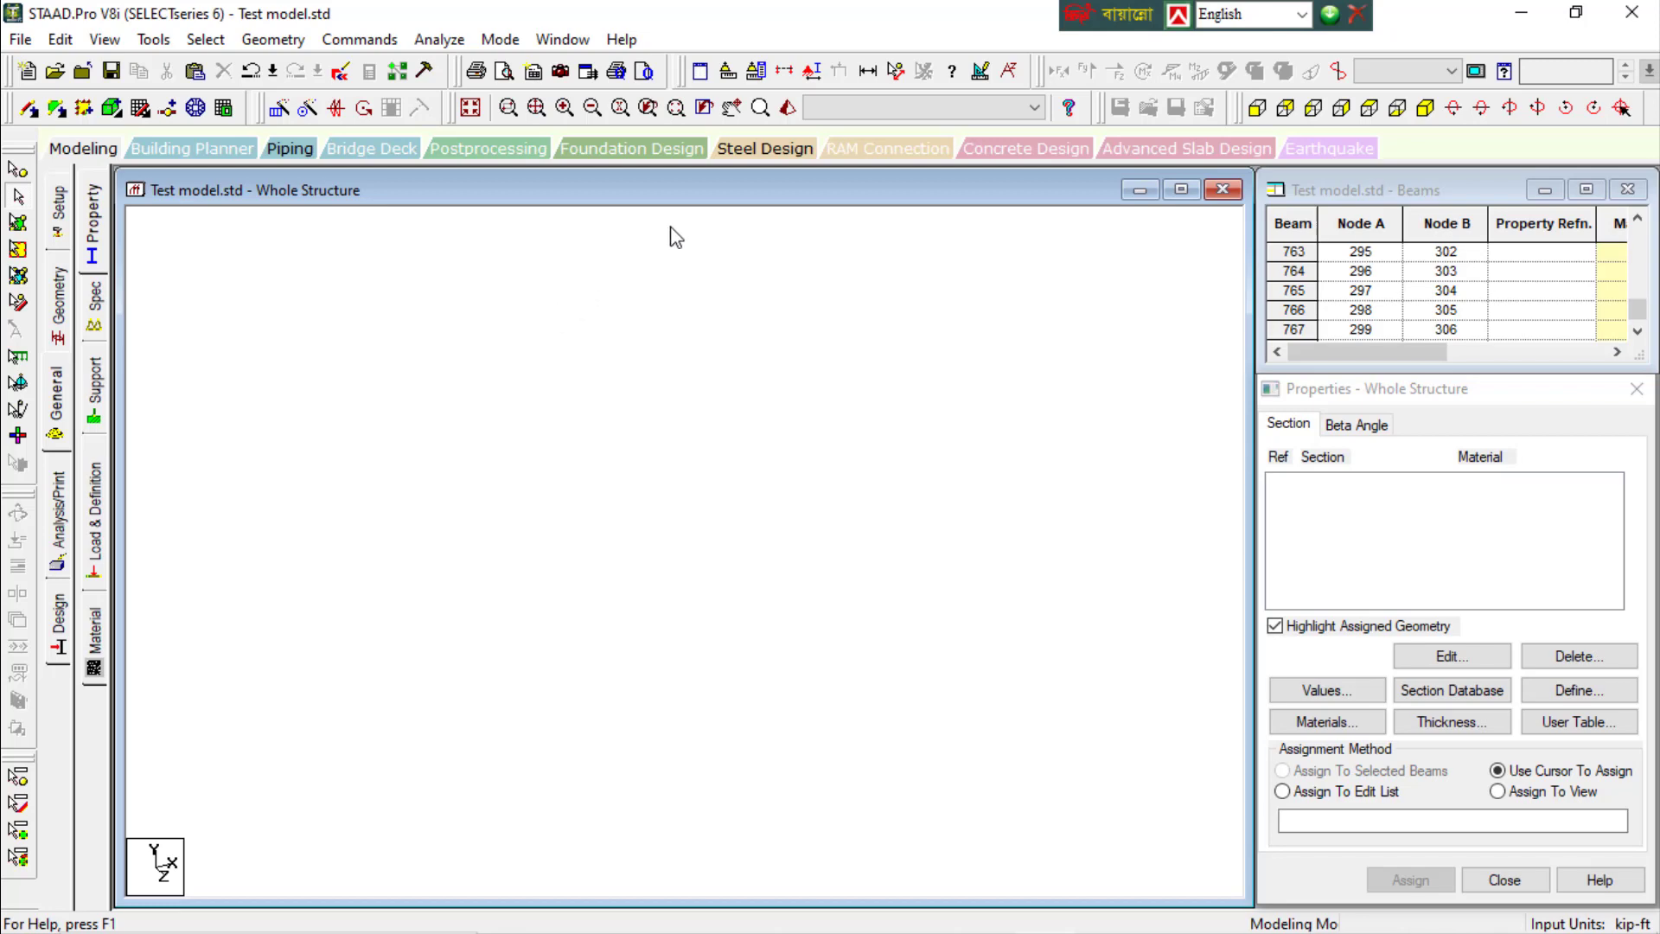
{"action": "left_click", "coordinate": [471, 107]}
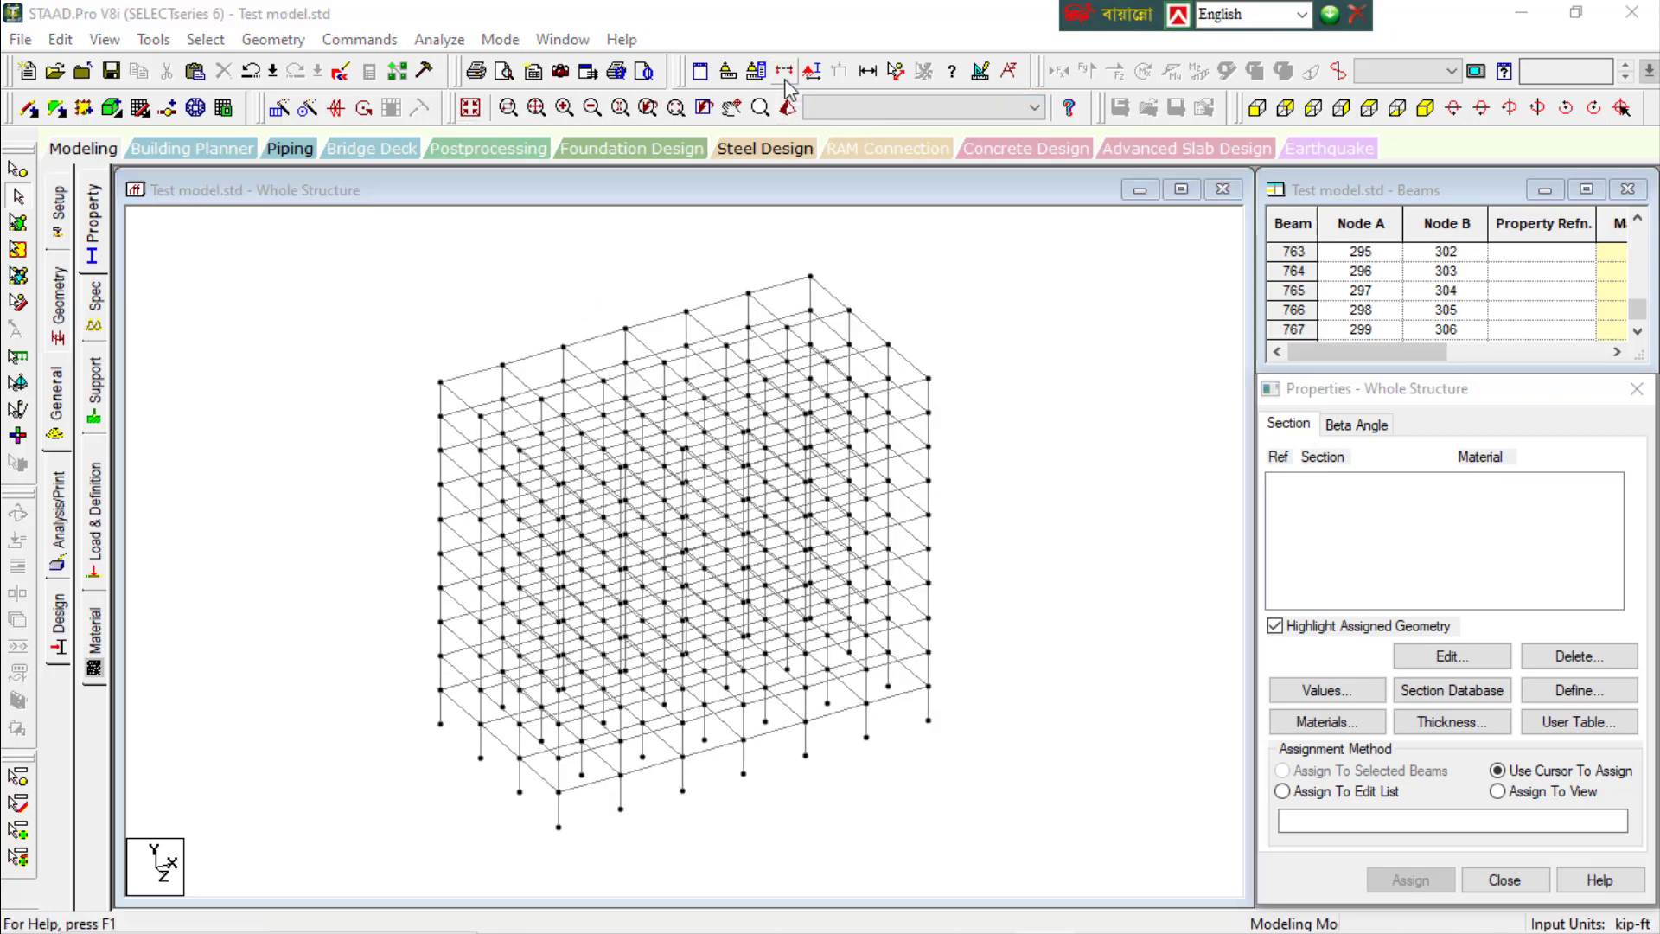
Use a Window / Rubber Band section to isolate the frame's upper corner block, and restore the whole structure
{"action": "left_click", "coordinate": [909, 336]}
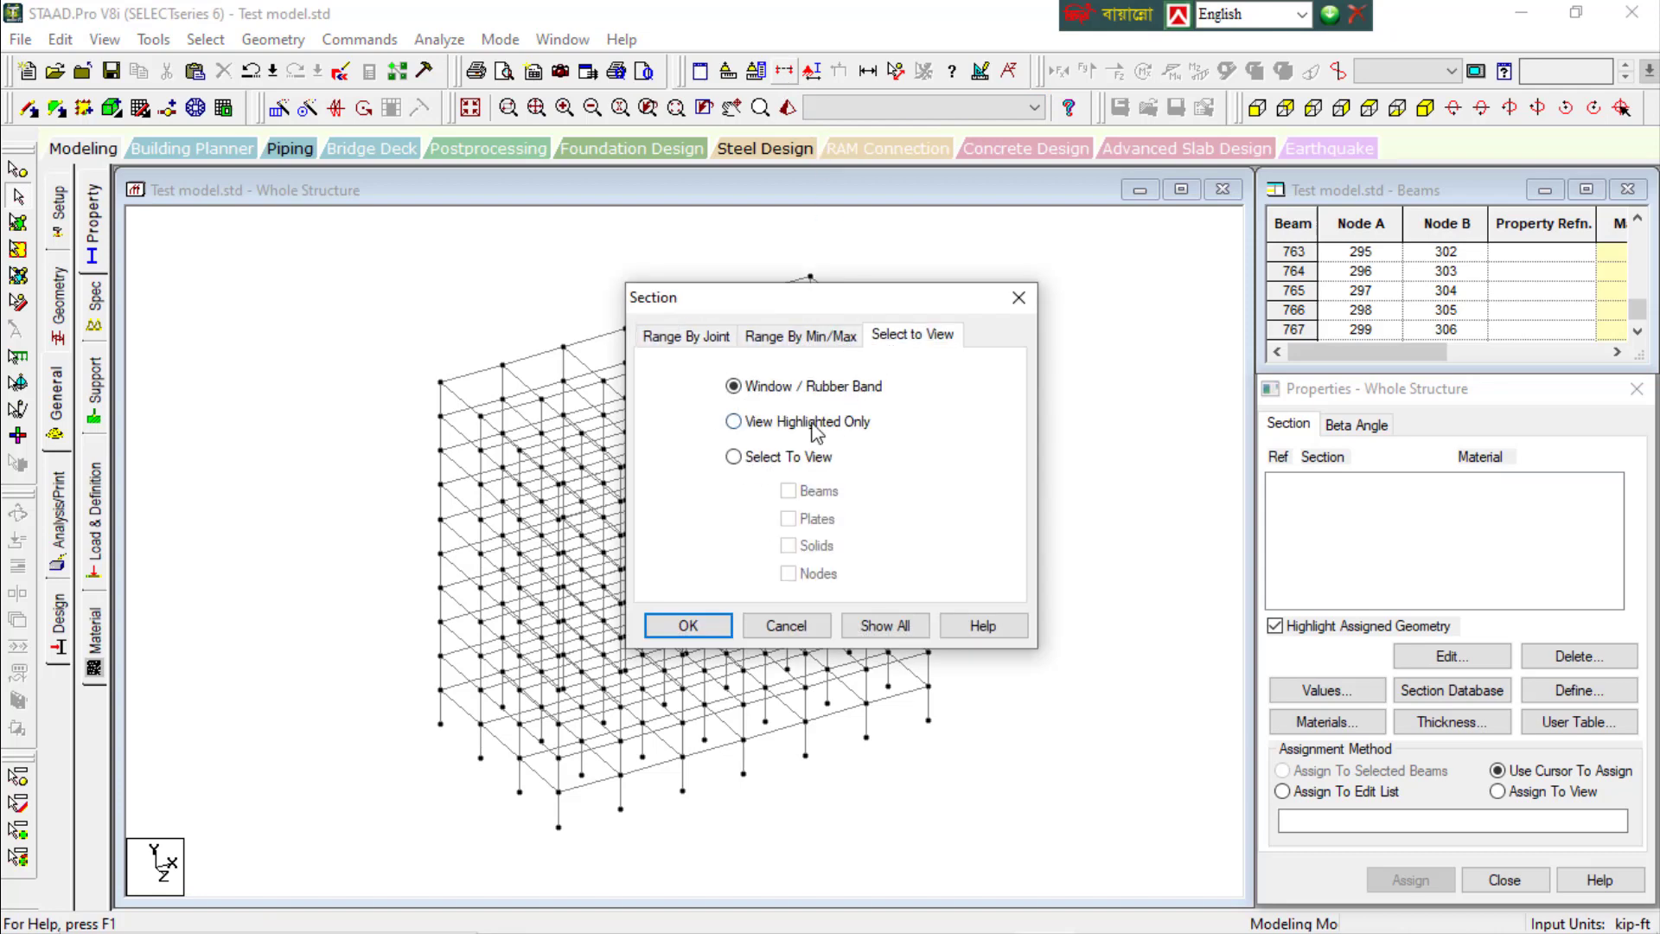
{"action": "left_click", "coordinate": [688, 625]}
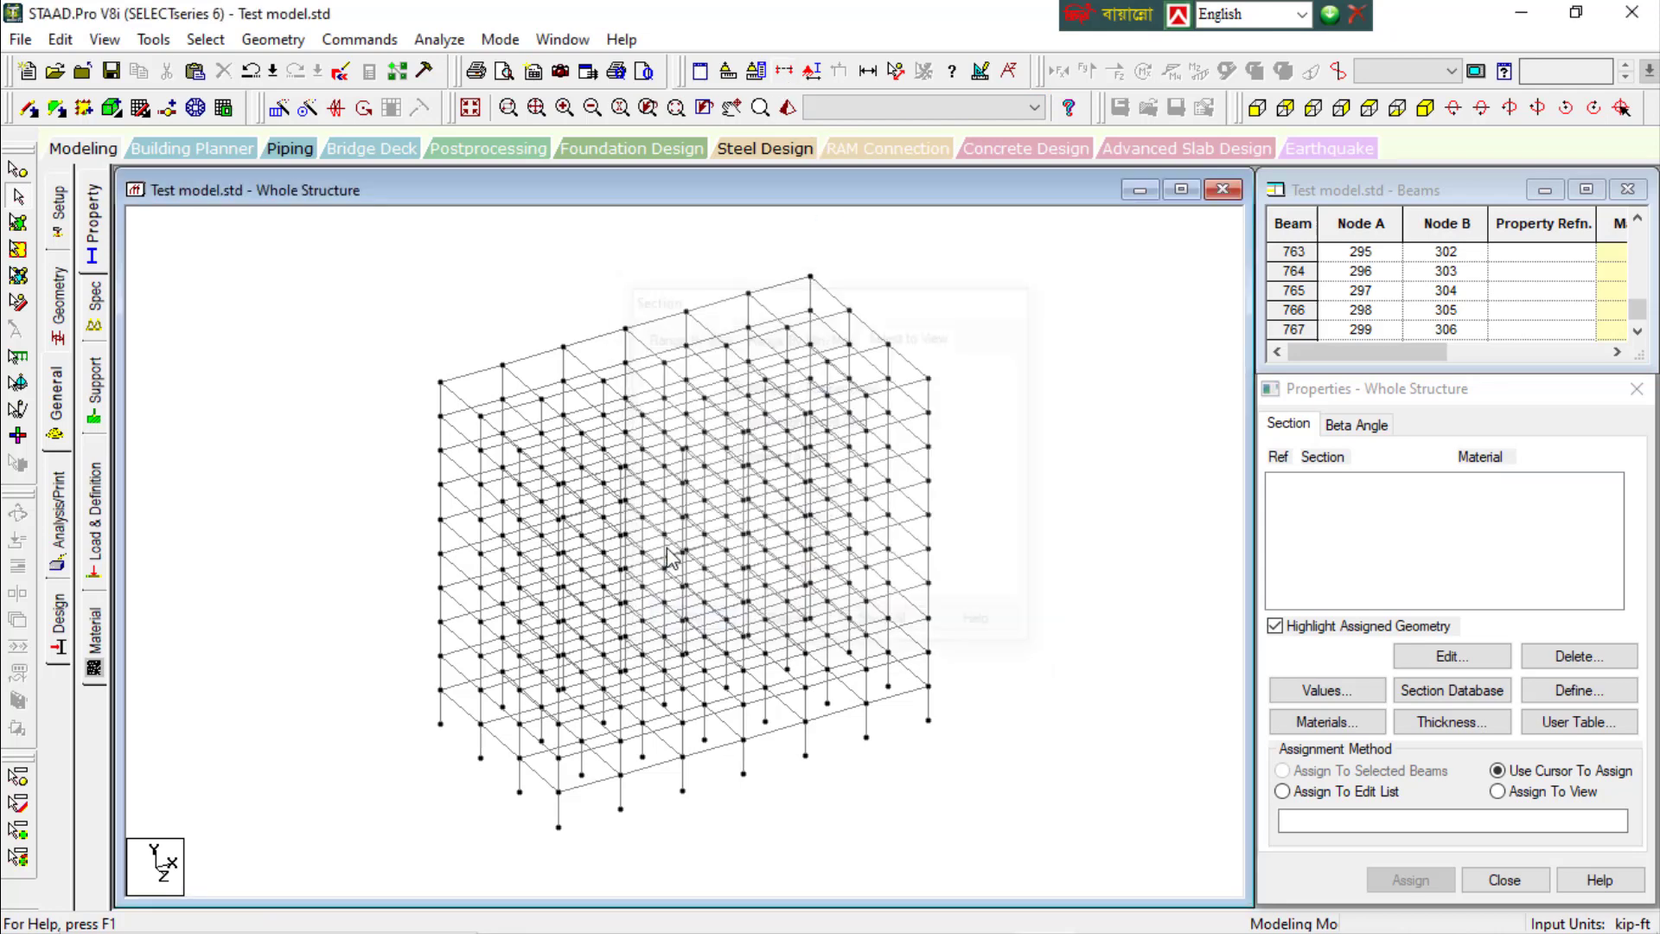
{"action": "left_click_drag", "start_coordinate": [421, 363], "coordinate": [562, 515]}
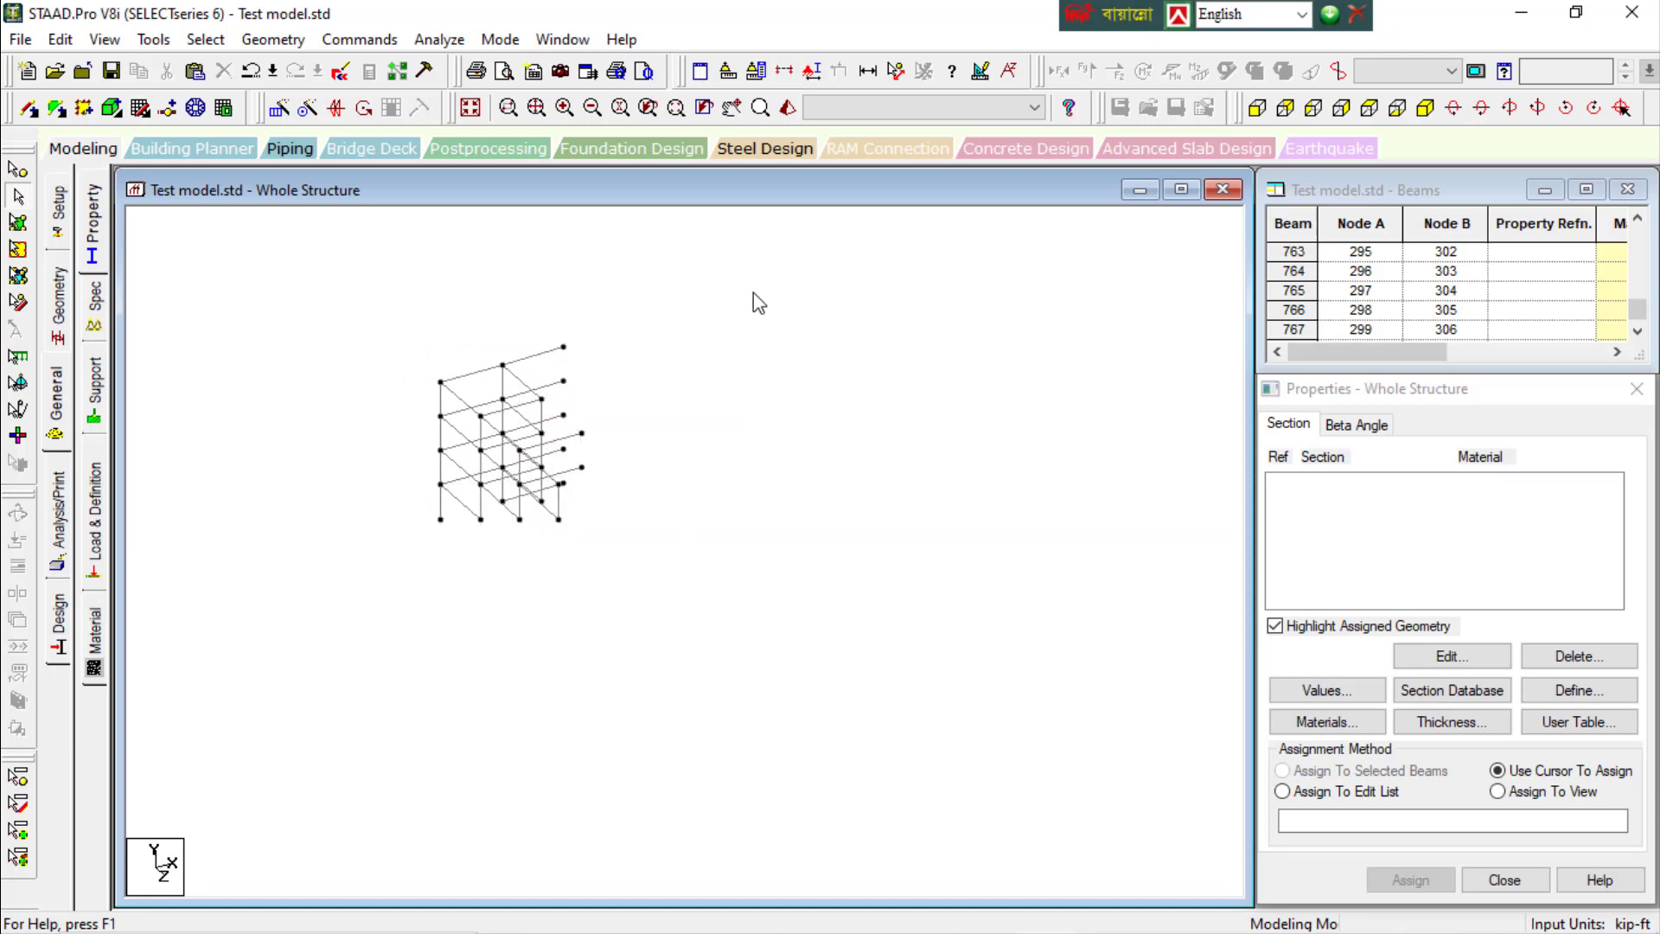
{"action": "left_click", "coordinate": [469, 109]}
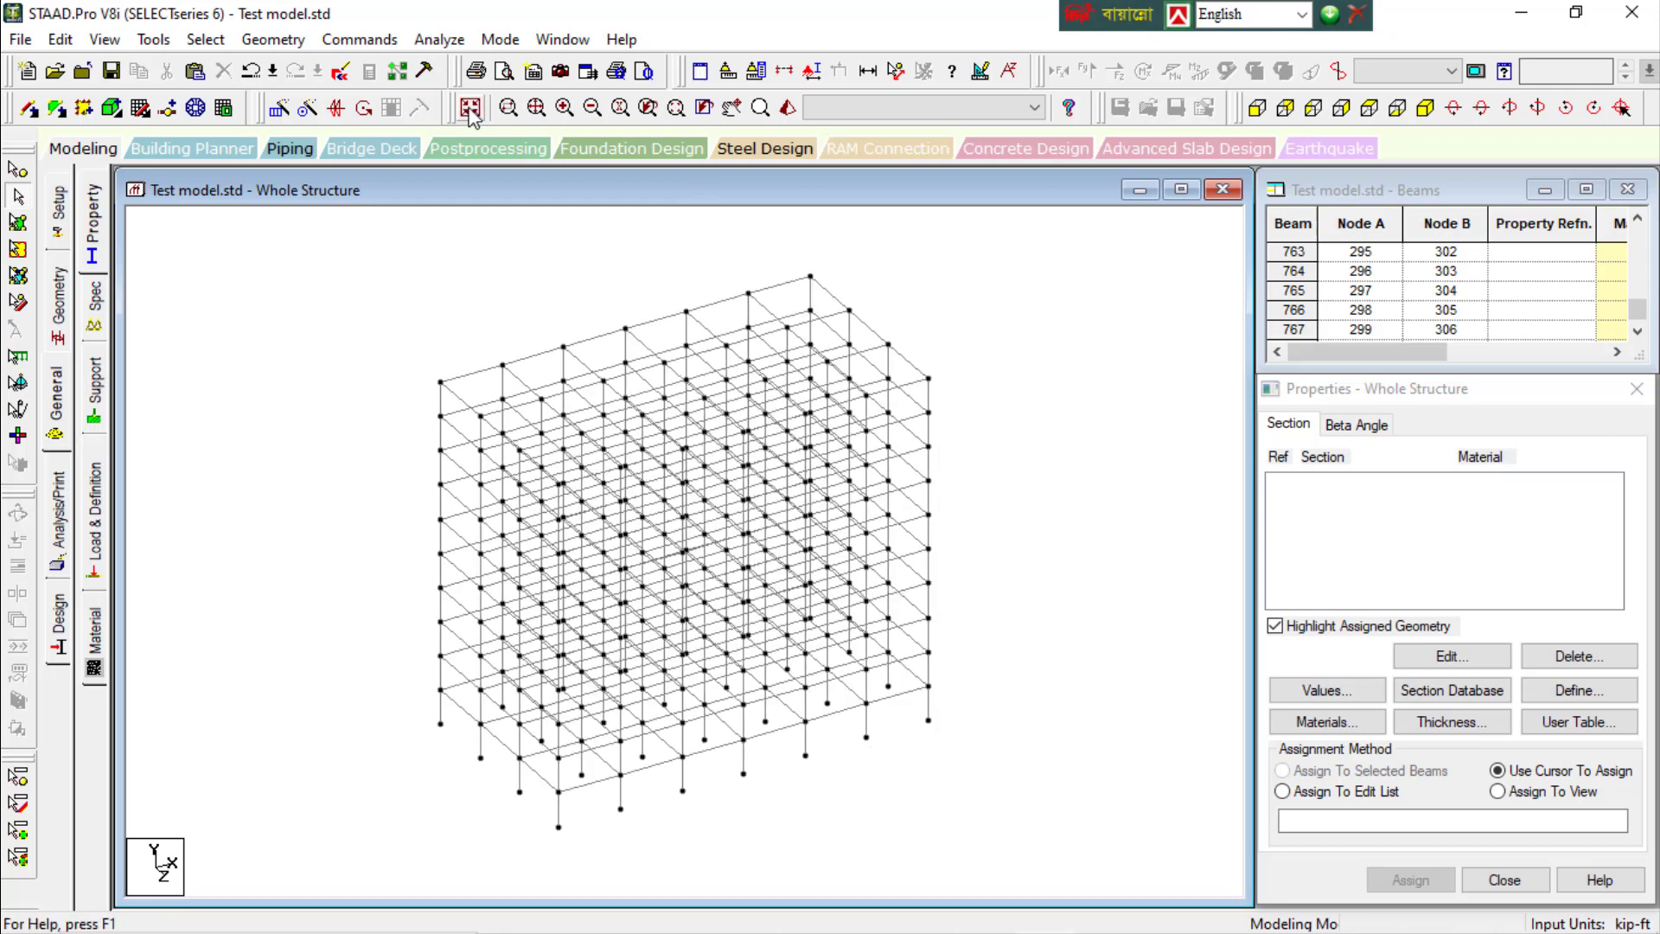
Apply a Window / Rubber Band section around one floor level in the front view, view it isometrically, and restore the whole structure
{"action": "left_click", "coordinate": [787, 73]}
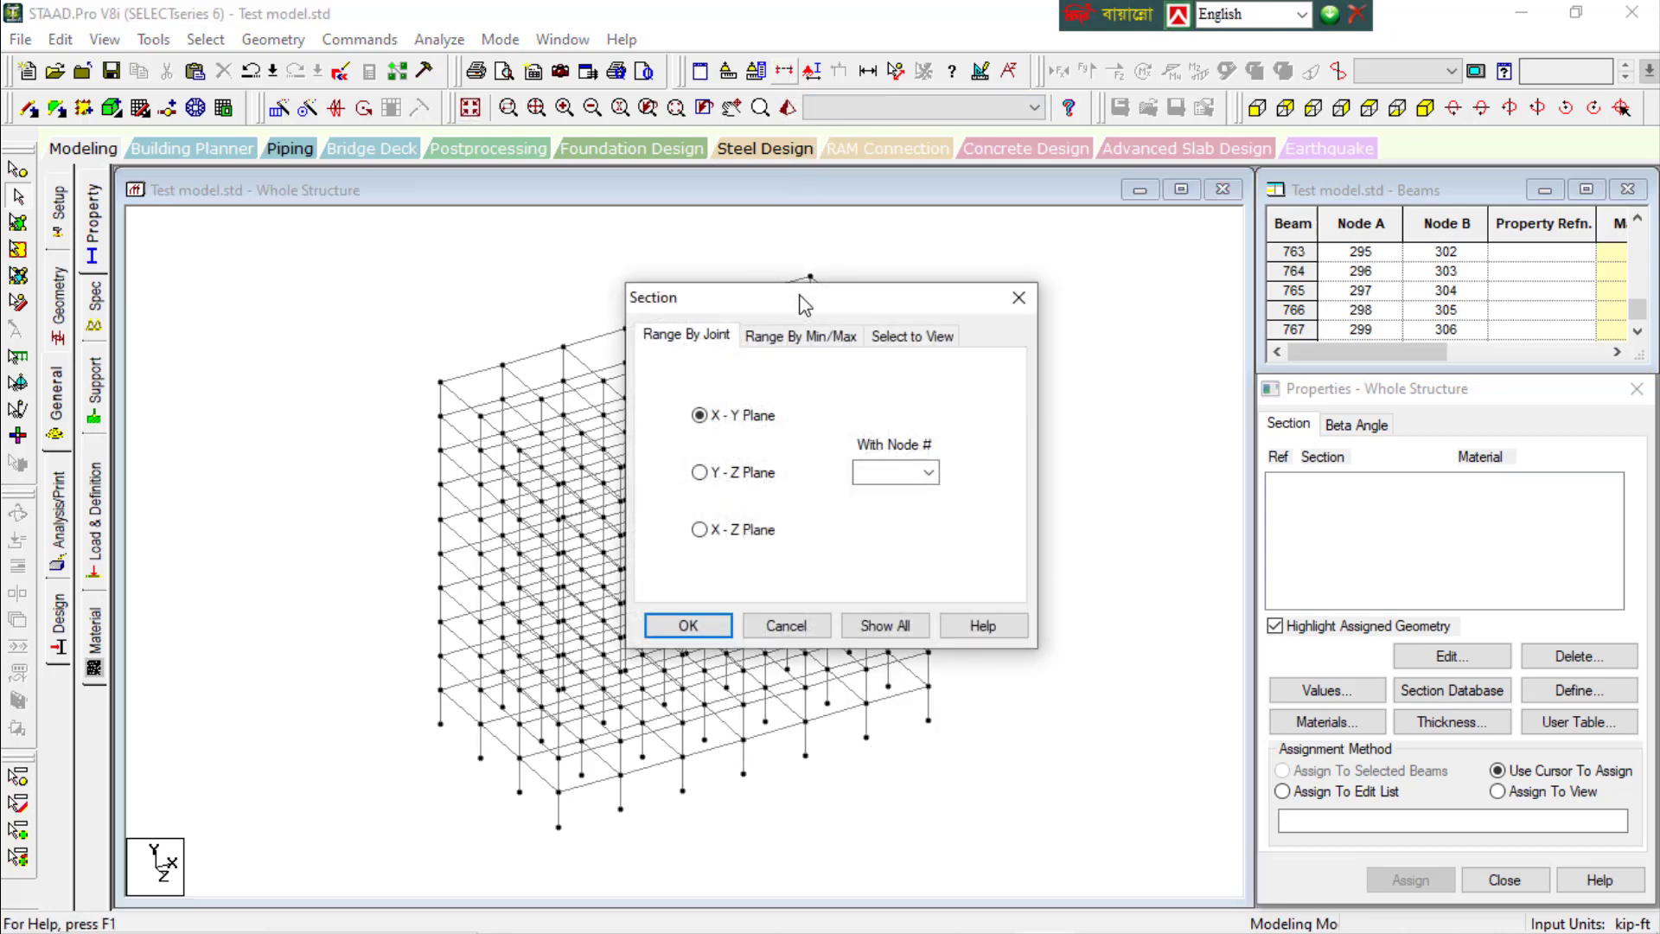
{"action": "left_click_drag", "start_coordinate": [804, 303], "coordinate": [973, 270]}
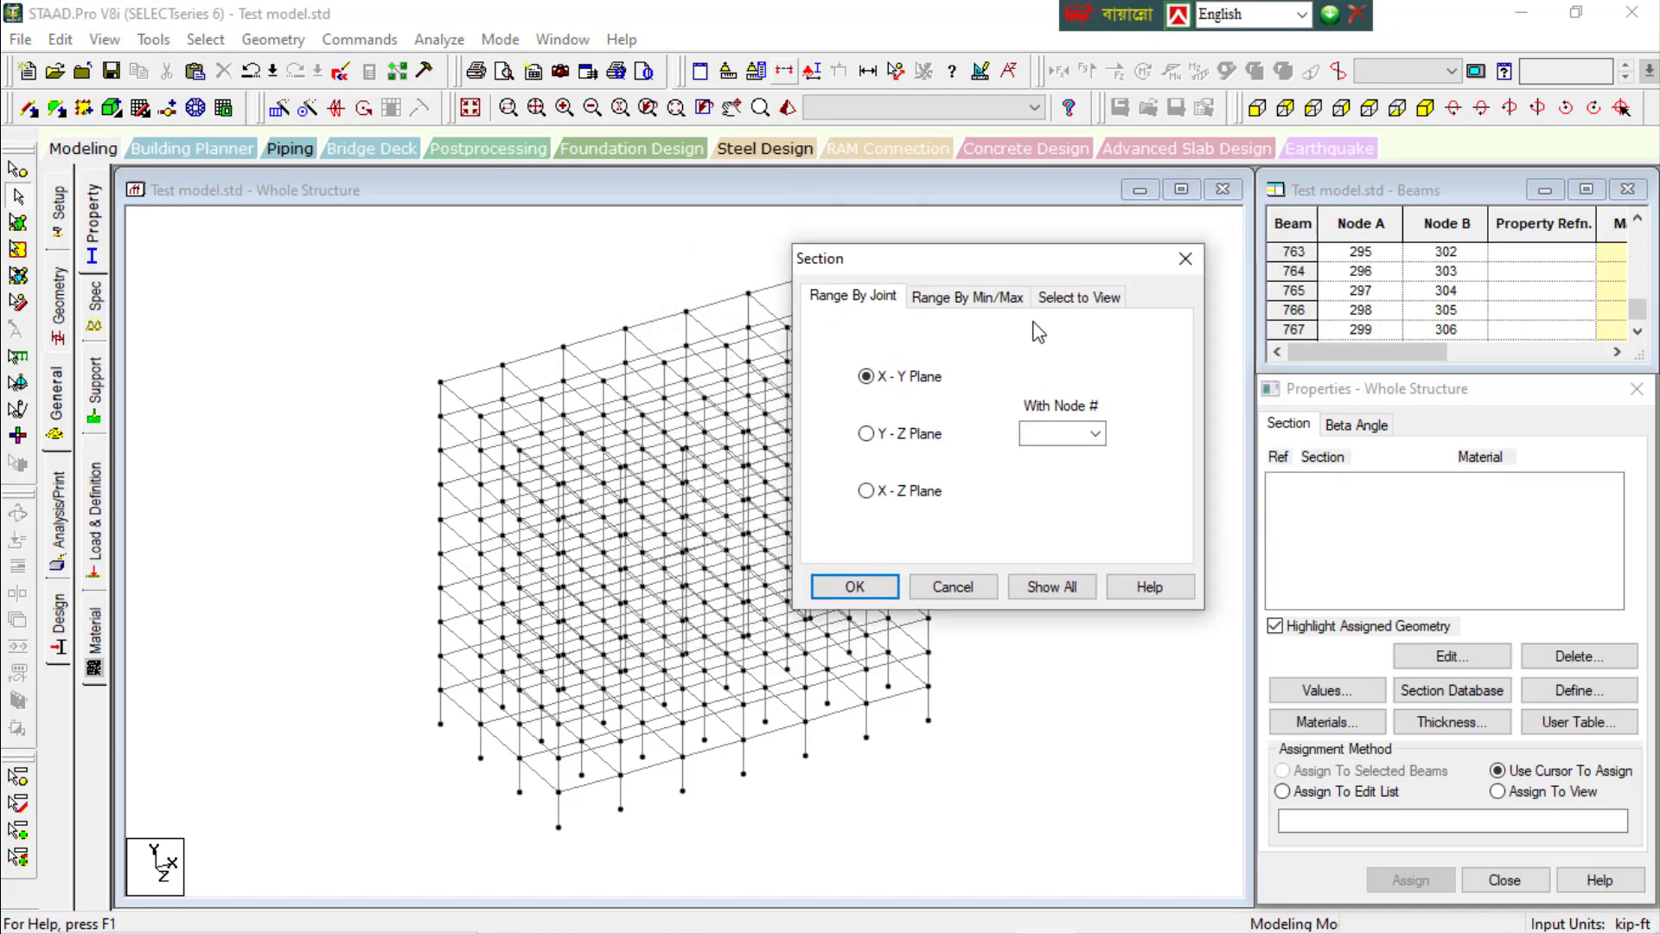
{"action": "left_click", "coordinate": [1055, 304]}
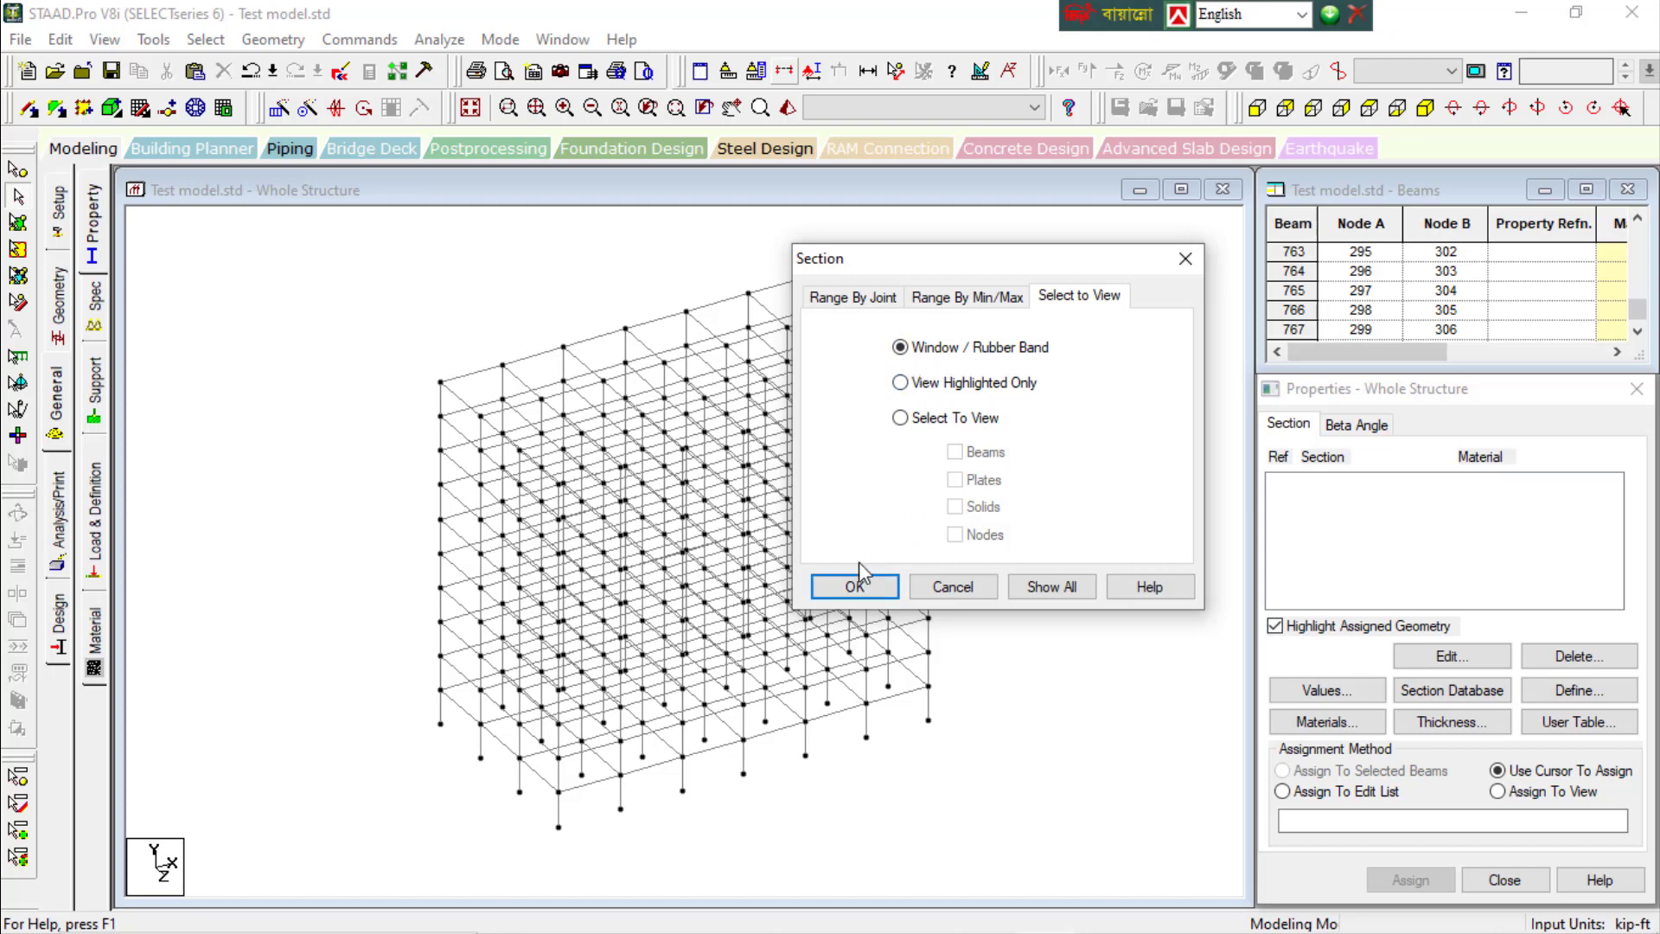
{"action": "left_click", "coordinate": [855, 588]}
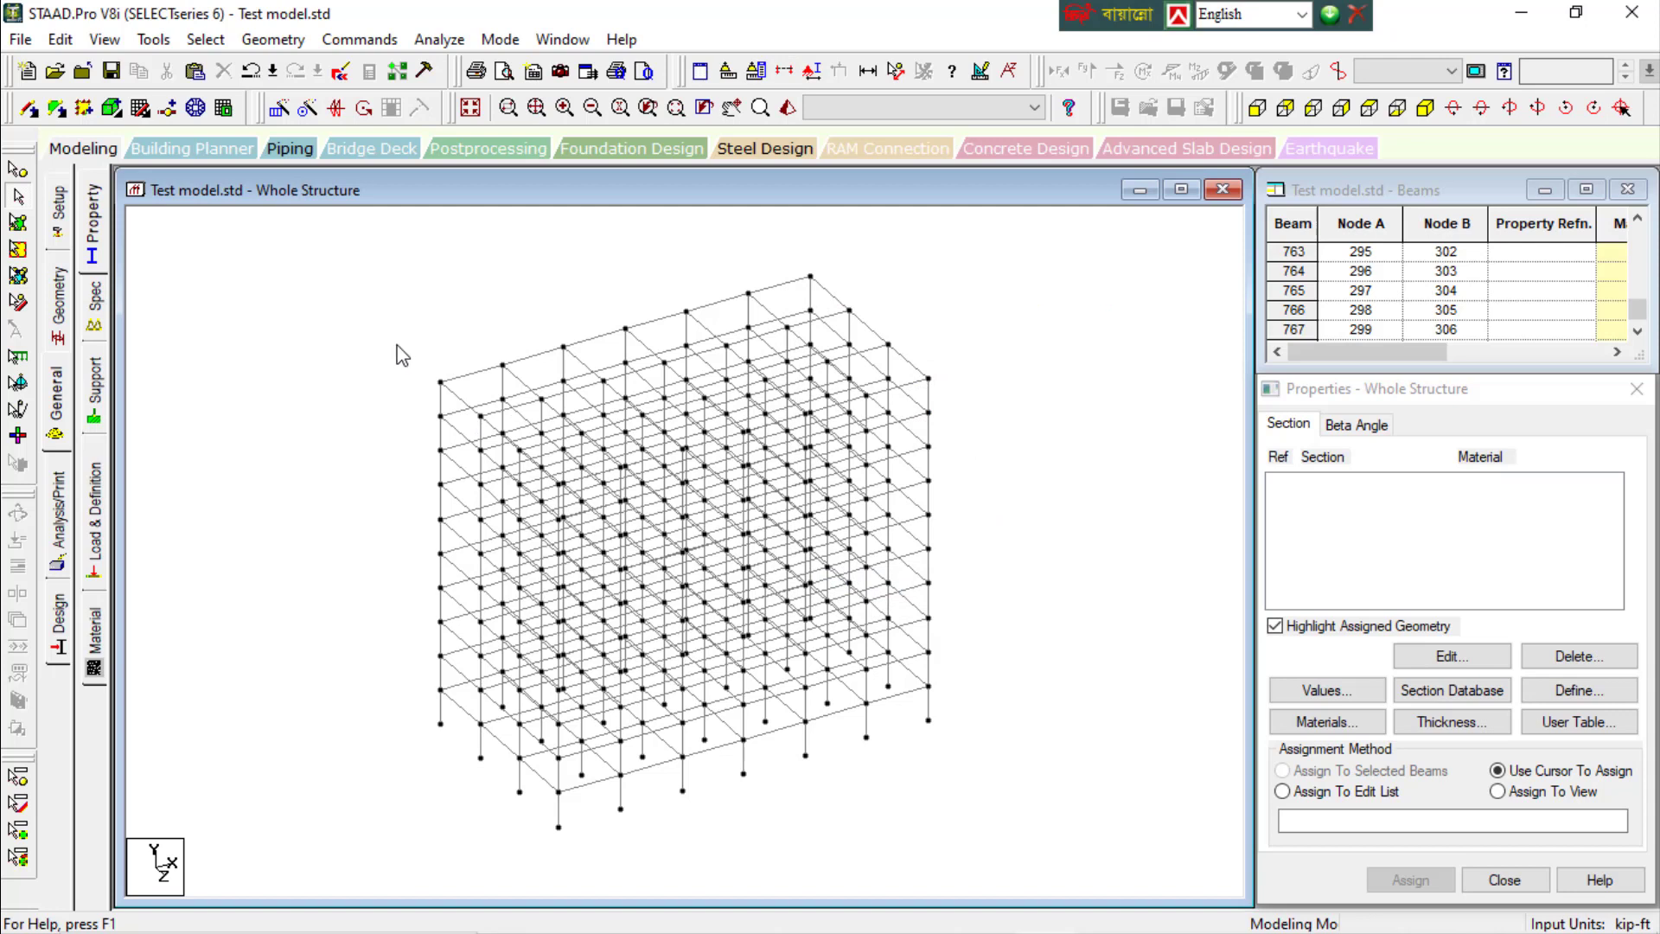
{"action": "left_click", "coordinate": [1257, 108]}
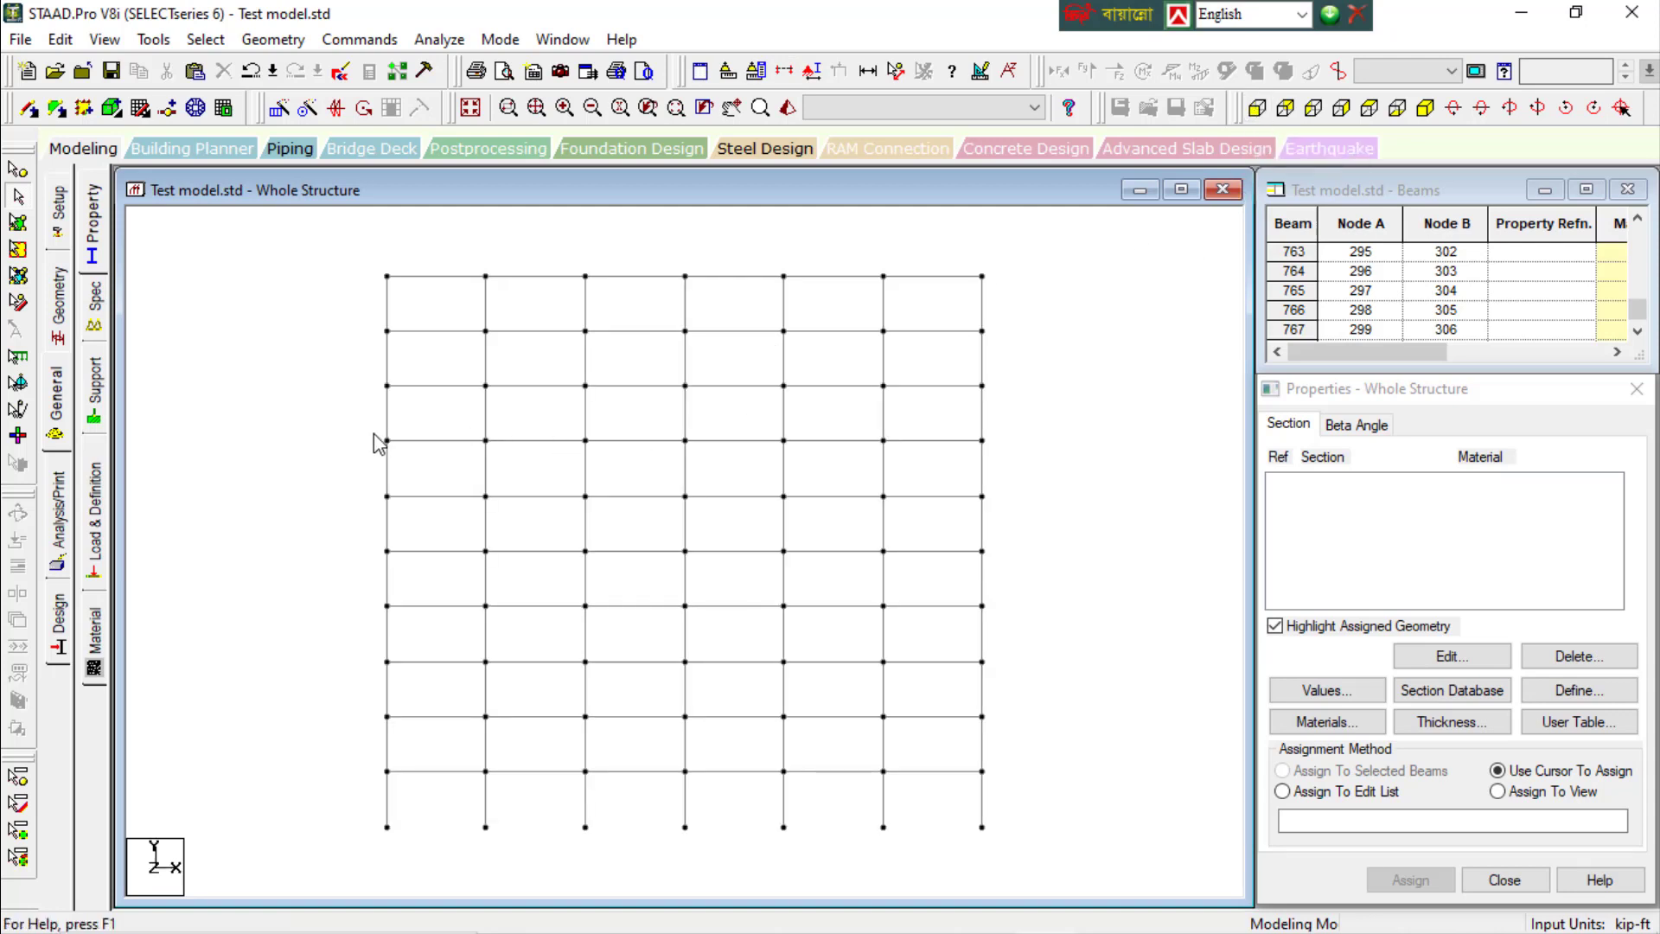
{"action": "left_click_drag", "start_coordinate": [363, 428], "coordinate": [1003, 457]}
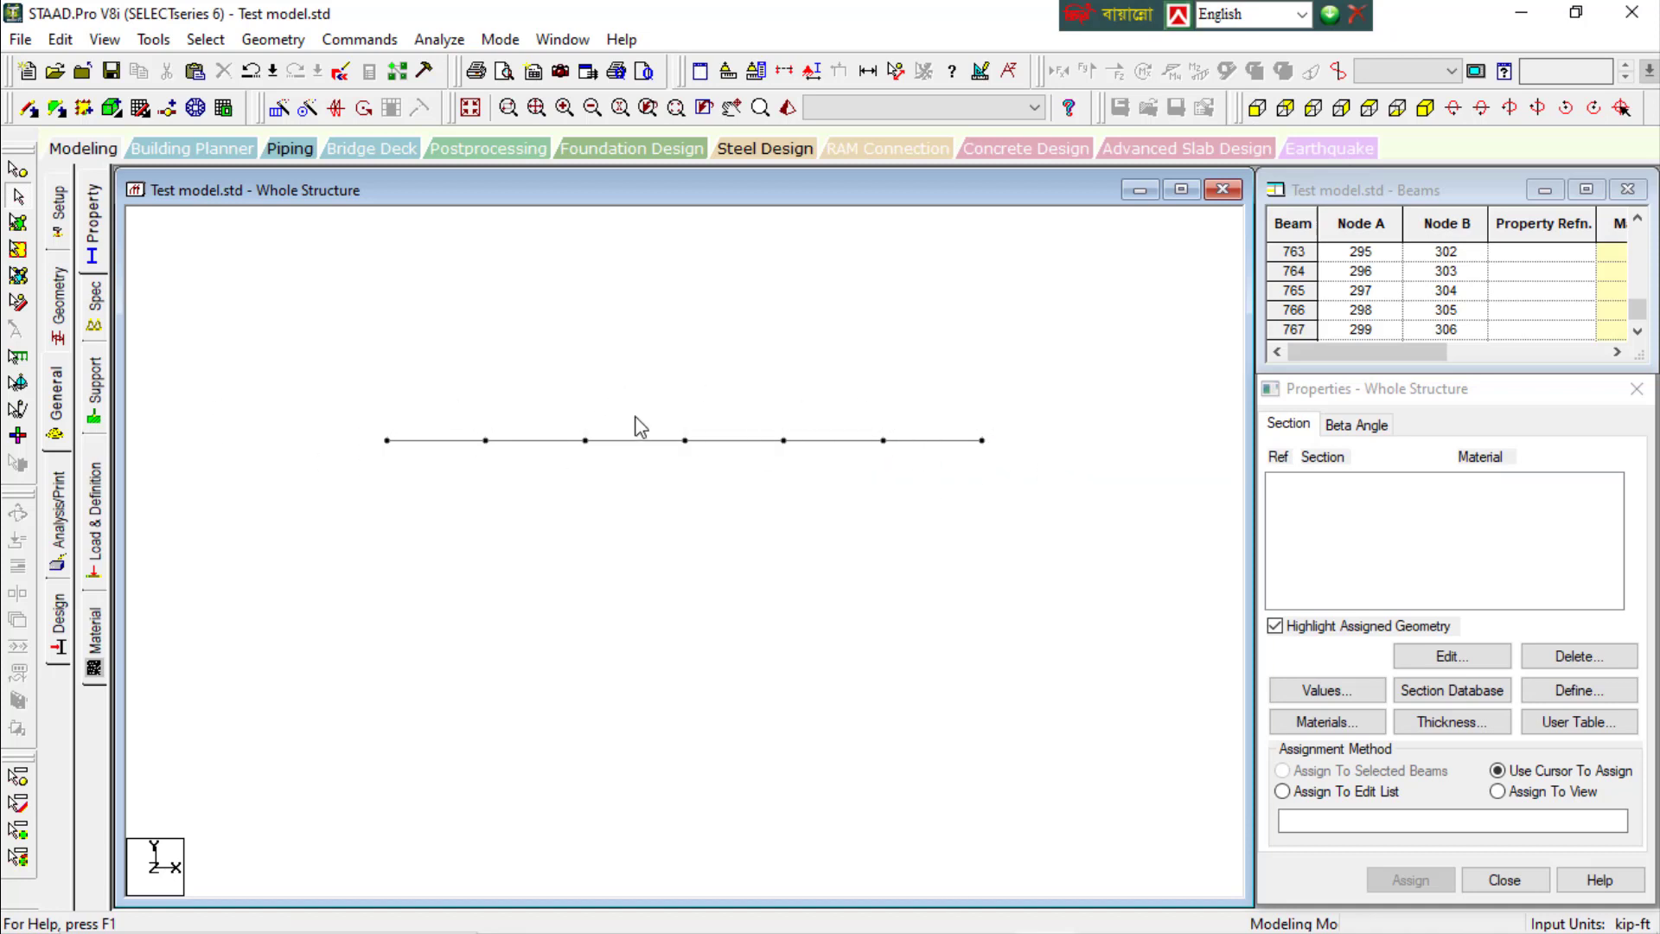
{"action": "left_click", "coordinate": [1425, 108]}
{"action": "scroll", "coordinate": [796, 510], "scroll_direction": "up", "scroll_amount": 1}
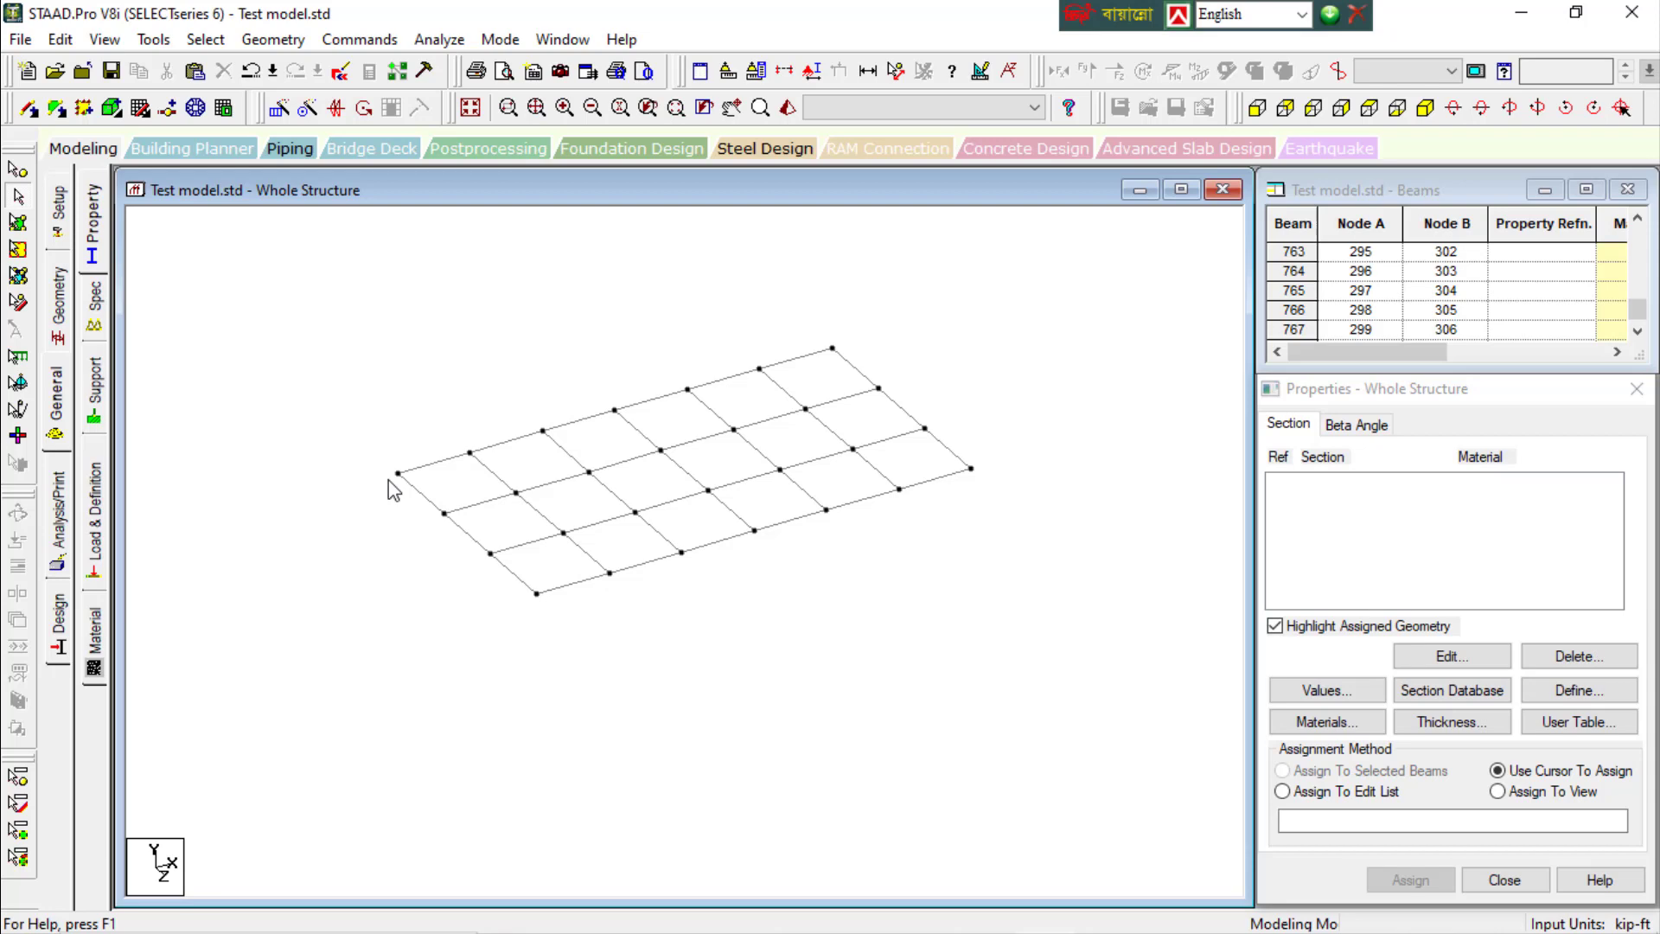
{"action": "left_click", "coordinate": [471, 109]}
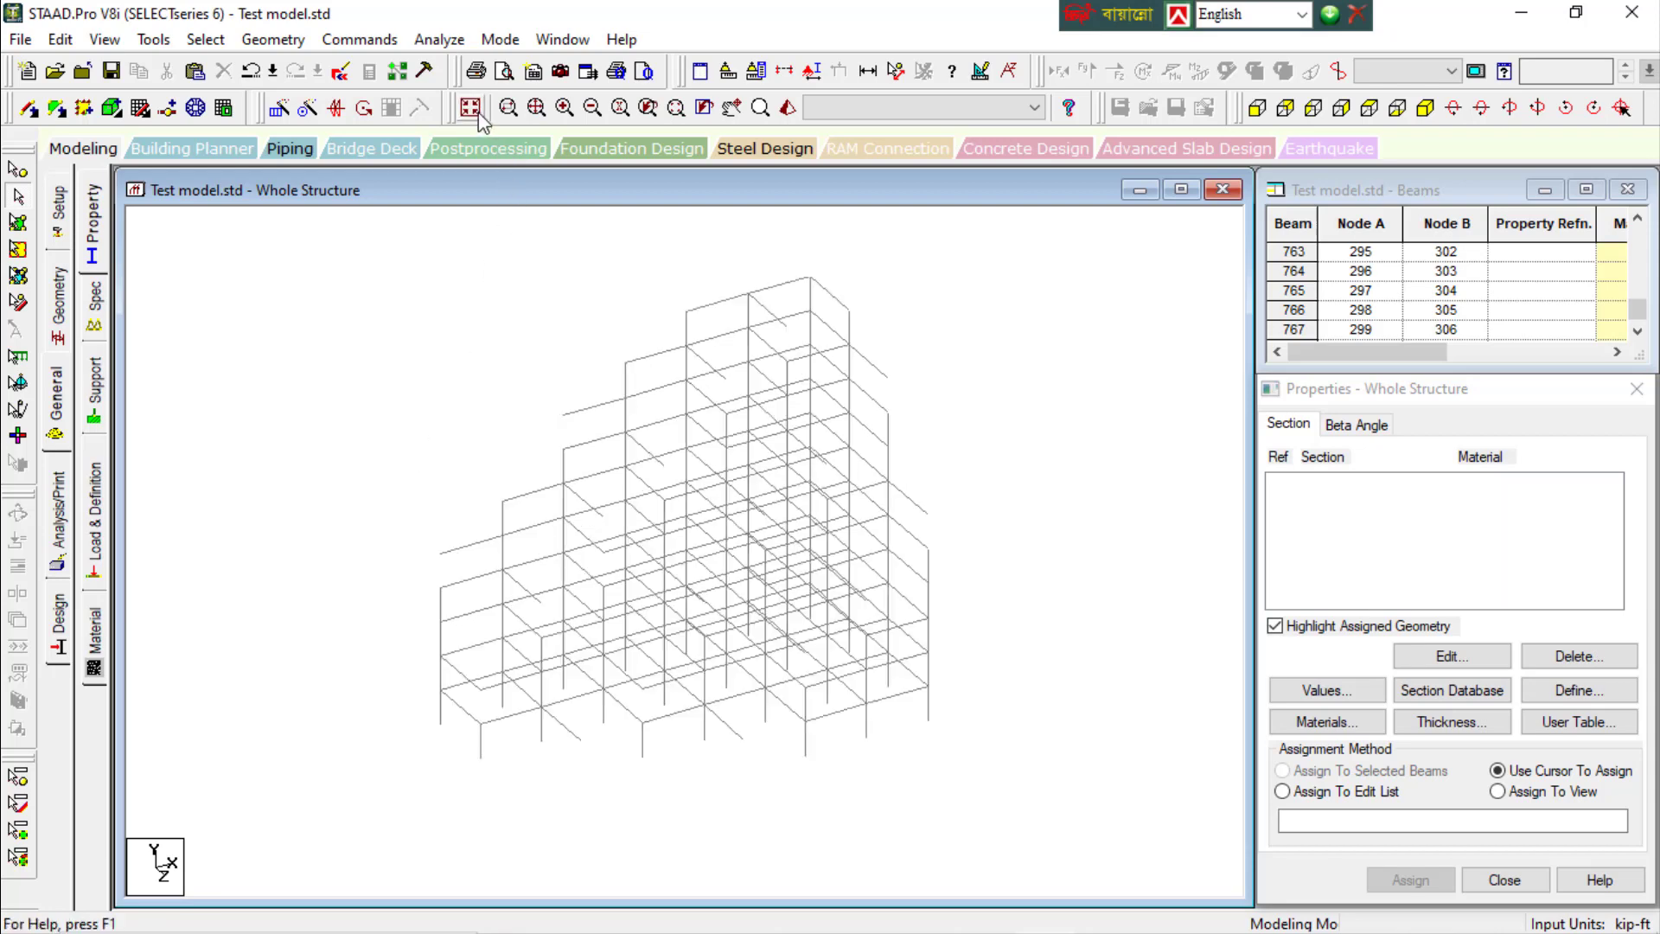
Try a View Highlighted Only section with nothing selected, and restore the whole structure
{"action": "left_click", "coordinate": [788, 75]}
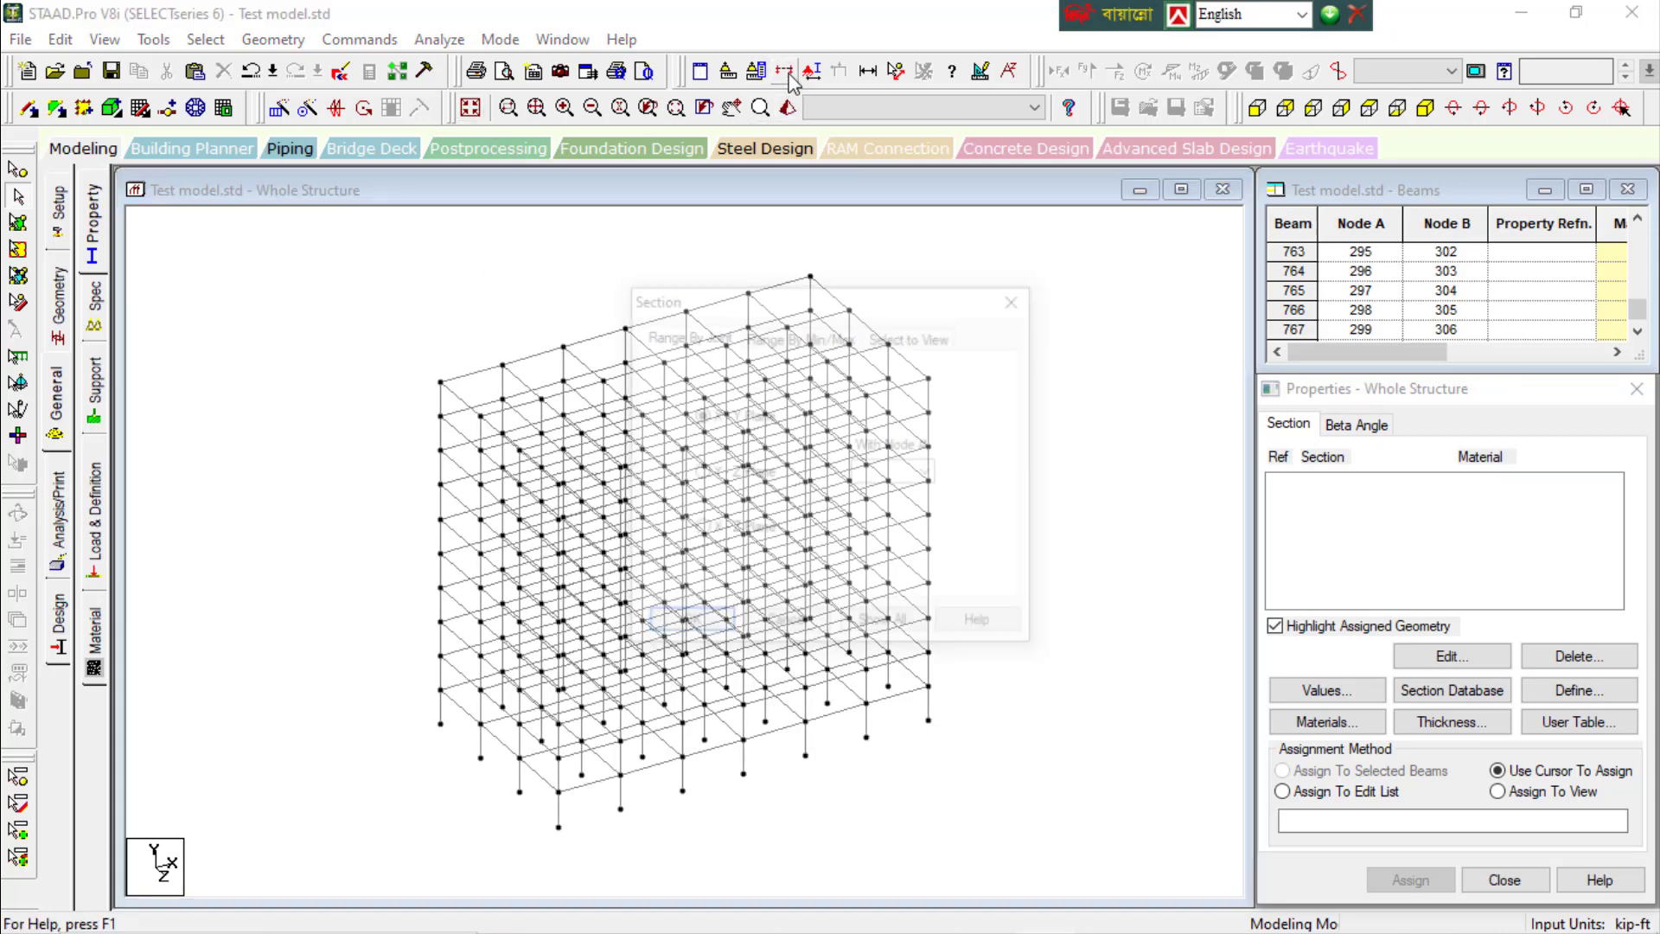
{"action": "left_click", "coordinate": [909, 335]}
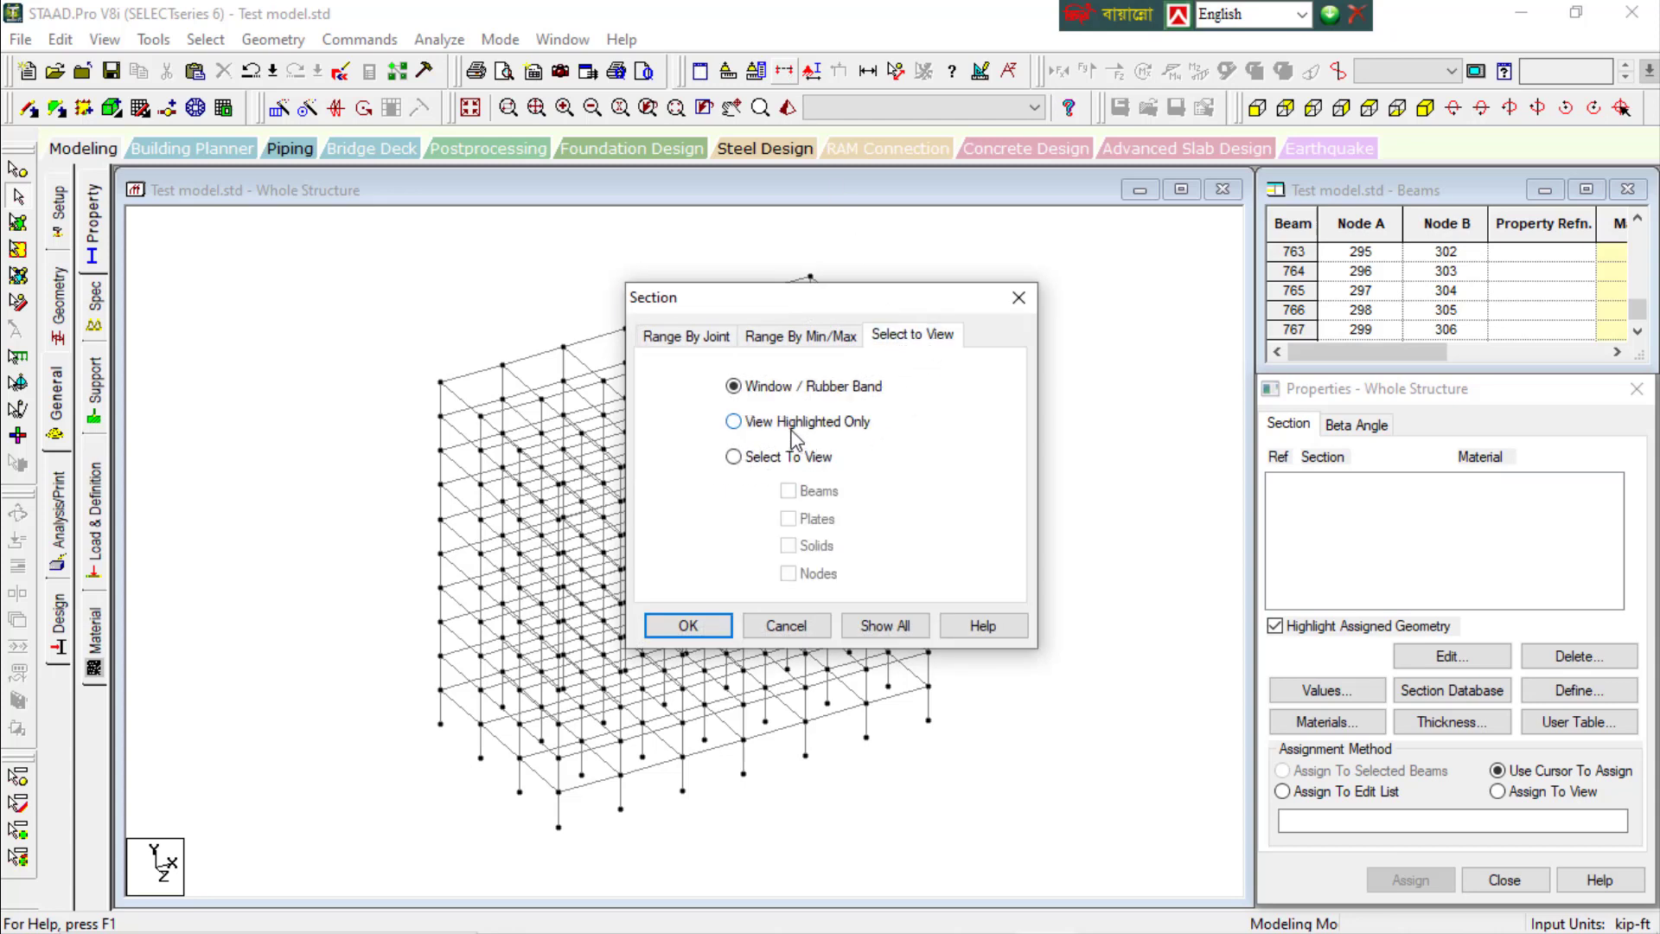
{"action": "left_click", "coordinate": [798, 427]}
{"action": "left_click", "coordinate": [402, 348]}
{"action": "left_click", "coordinate": [688, 626]}
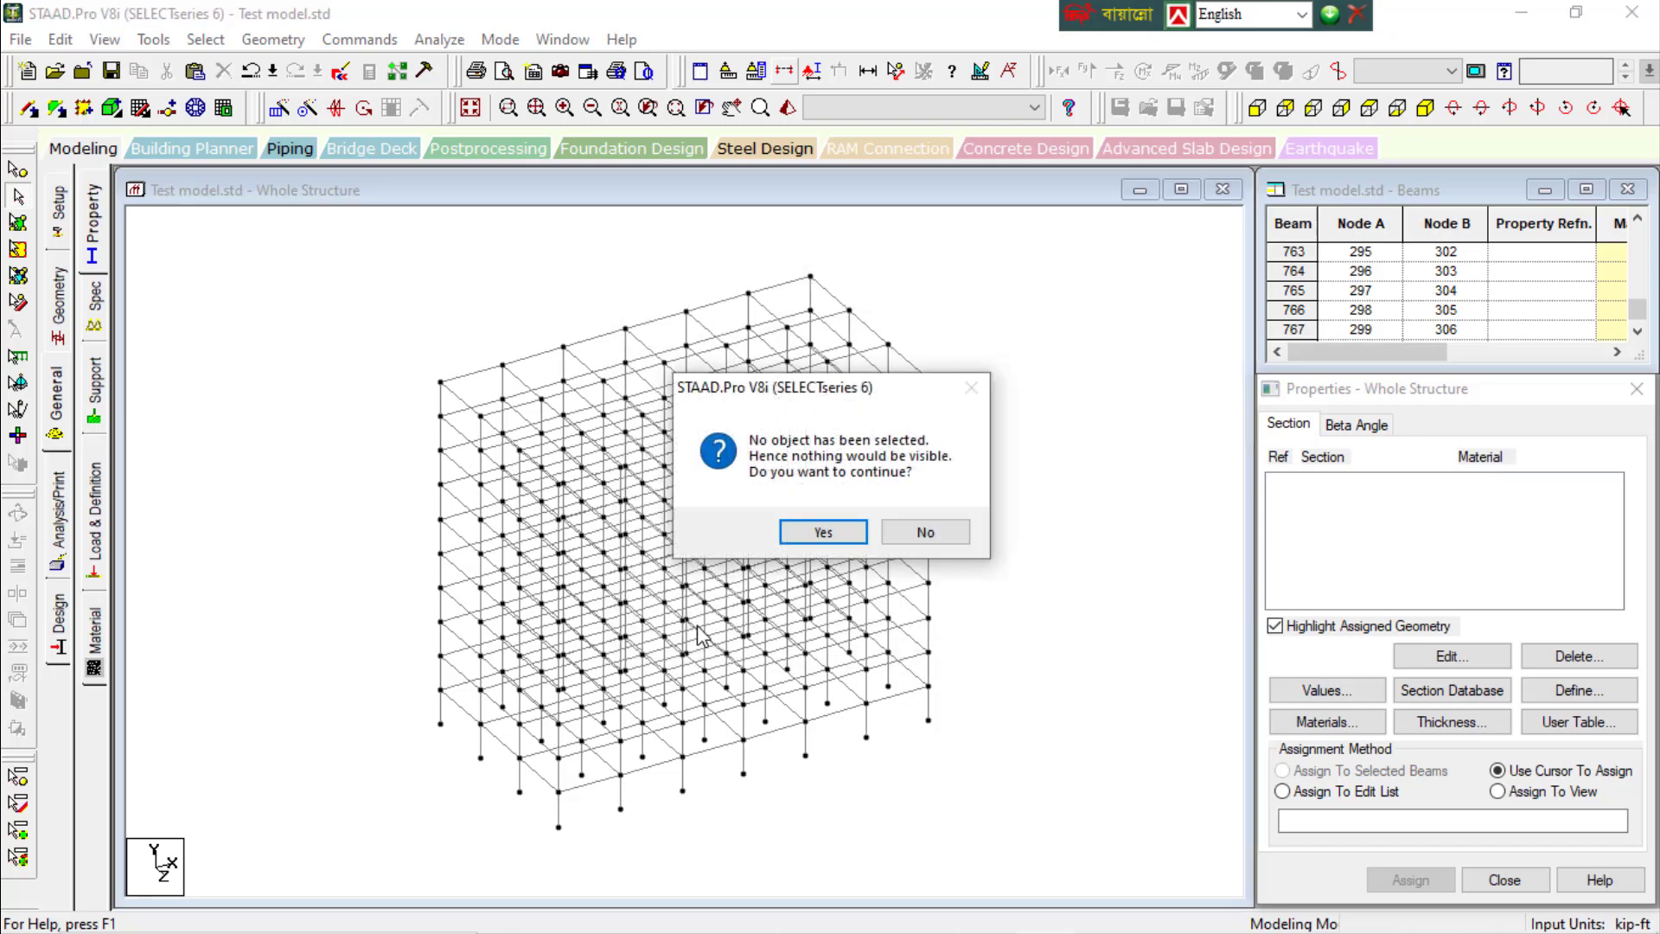
{"action": "left_click", "coordinate": [839, 533]}
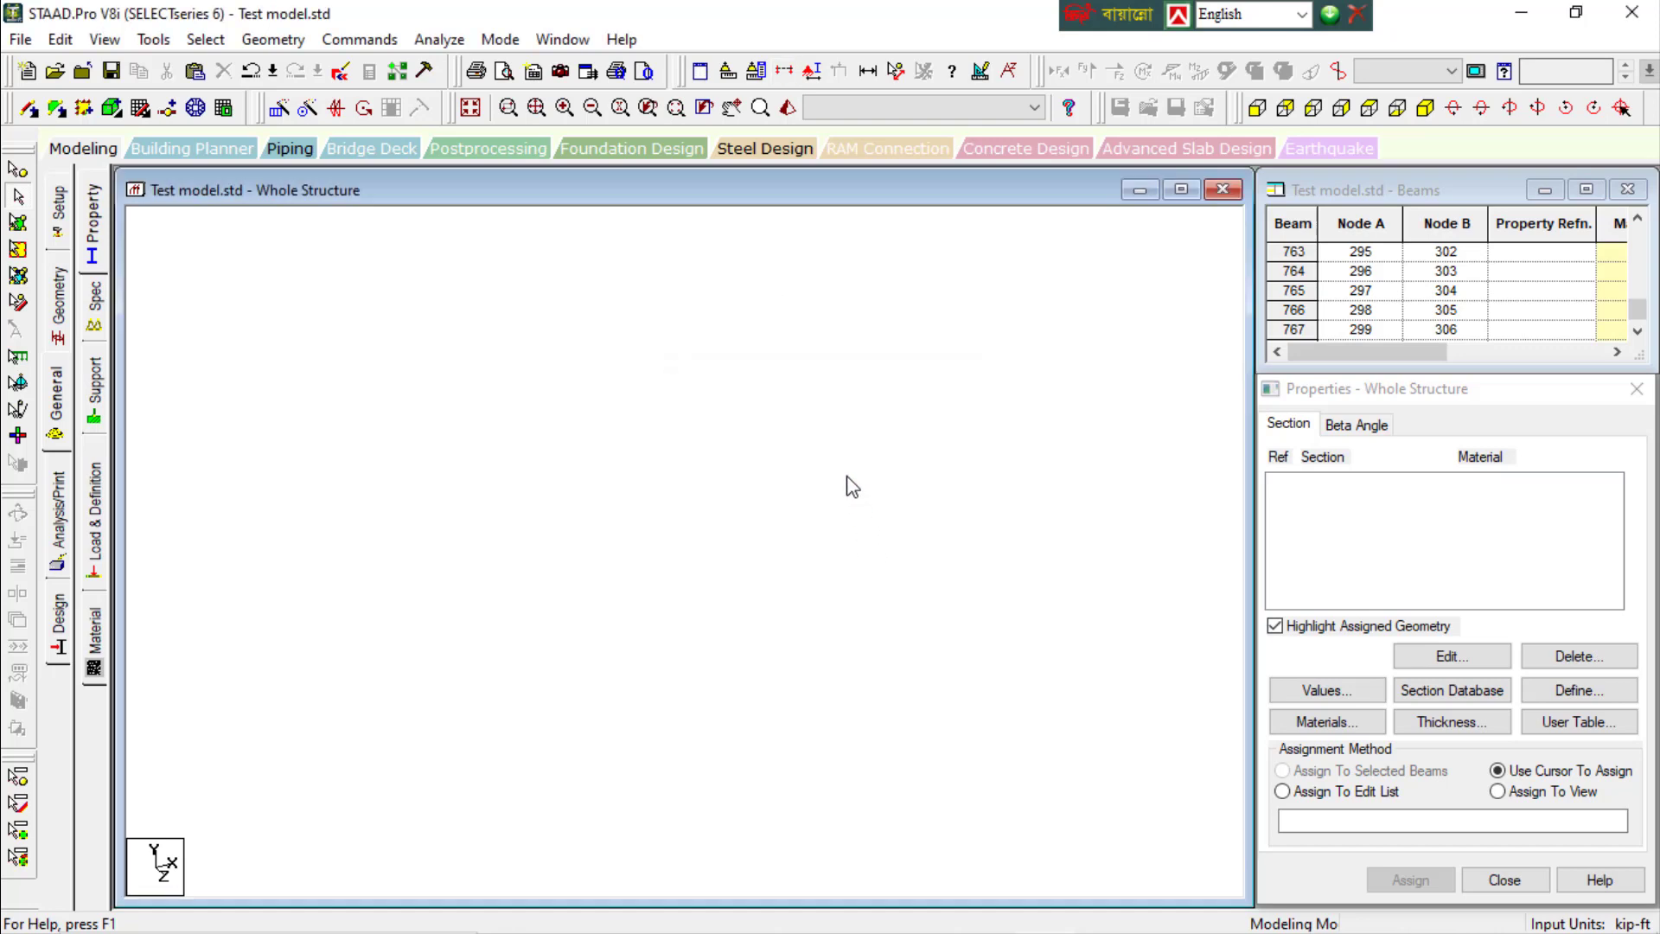
{"action": "left_click", "coordinate": [471, 109]}
Apply a Select To View section limited to Beams on the whole frame
{"action": "left_click", "coordinate": [755, 71]}
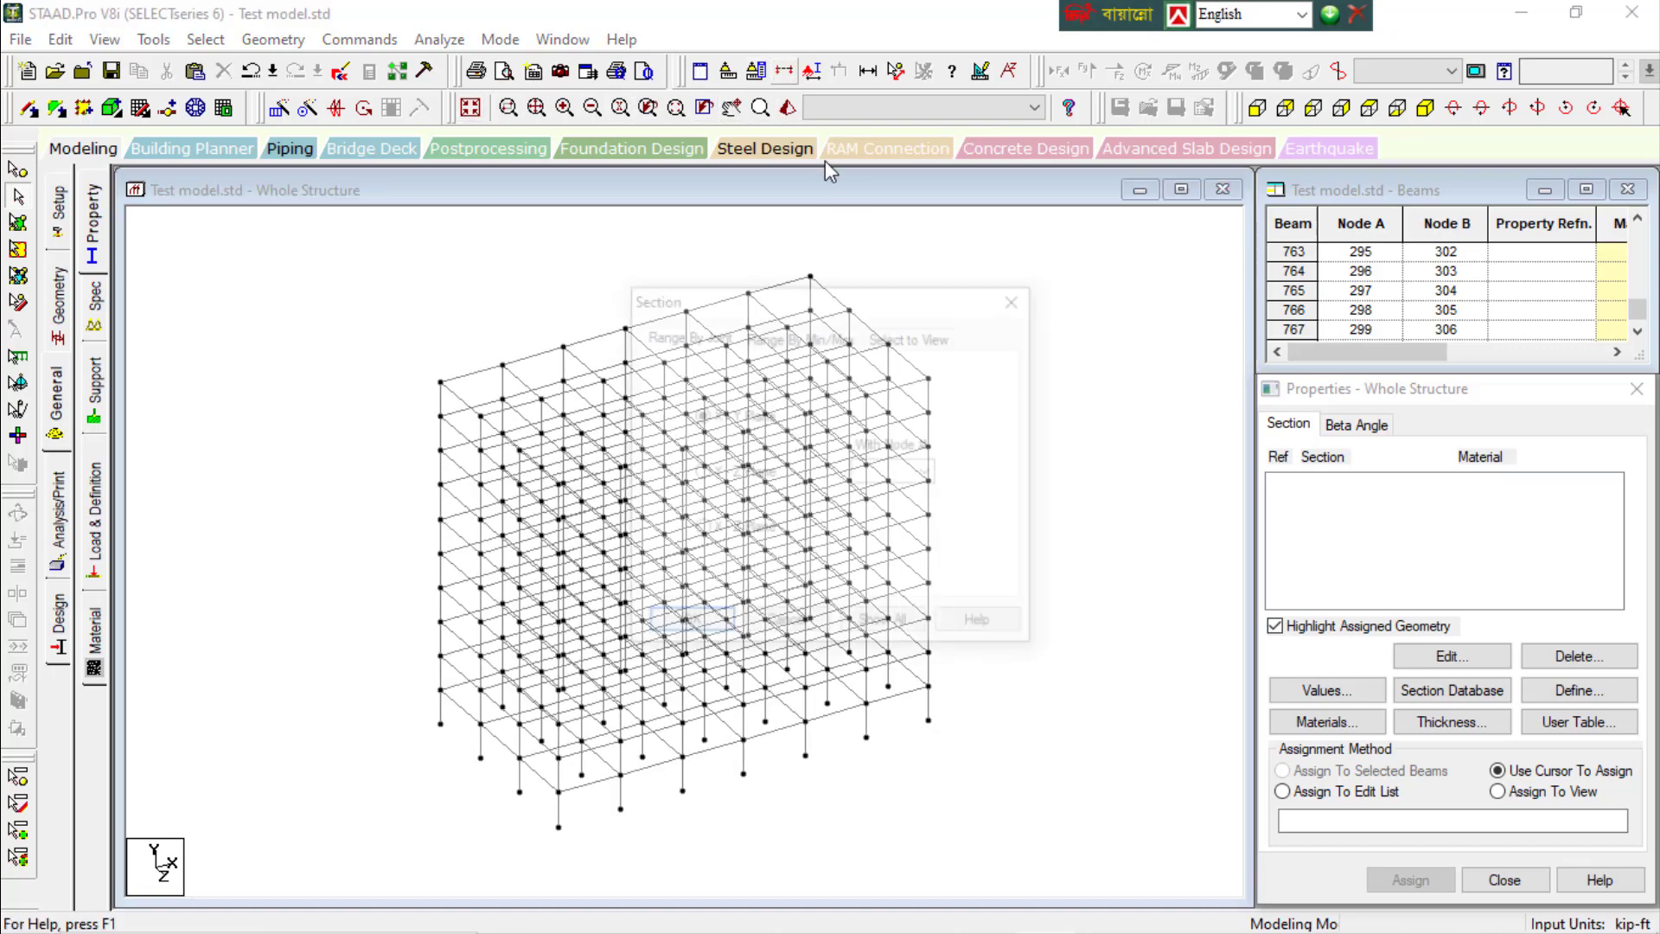
{"action": "left_click", "coordinate": [910, 337]}
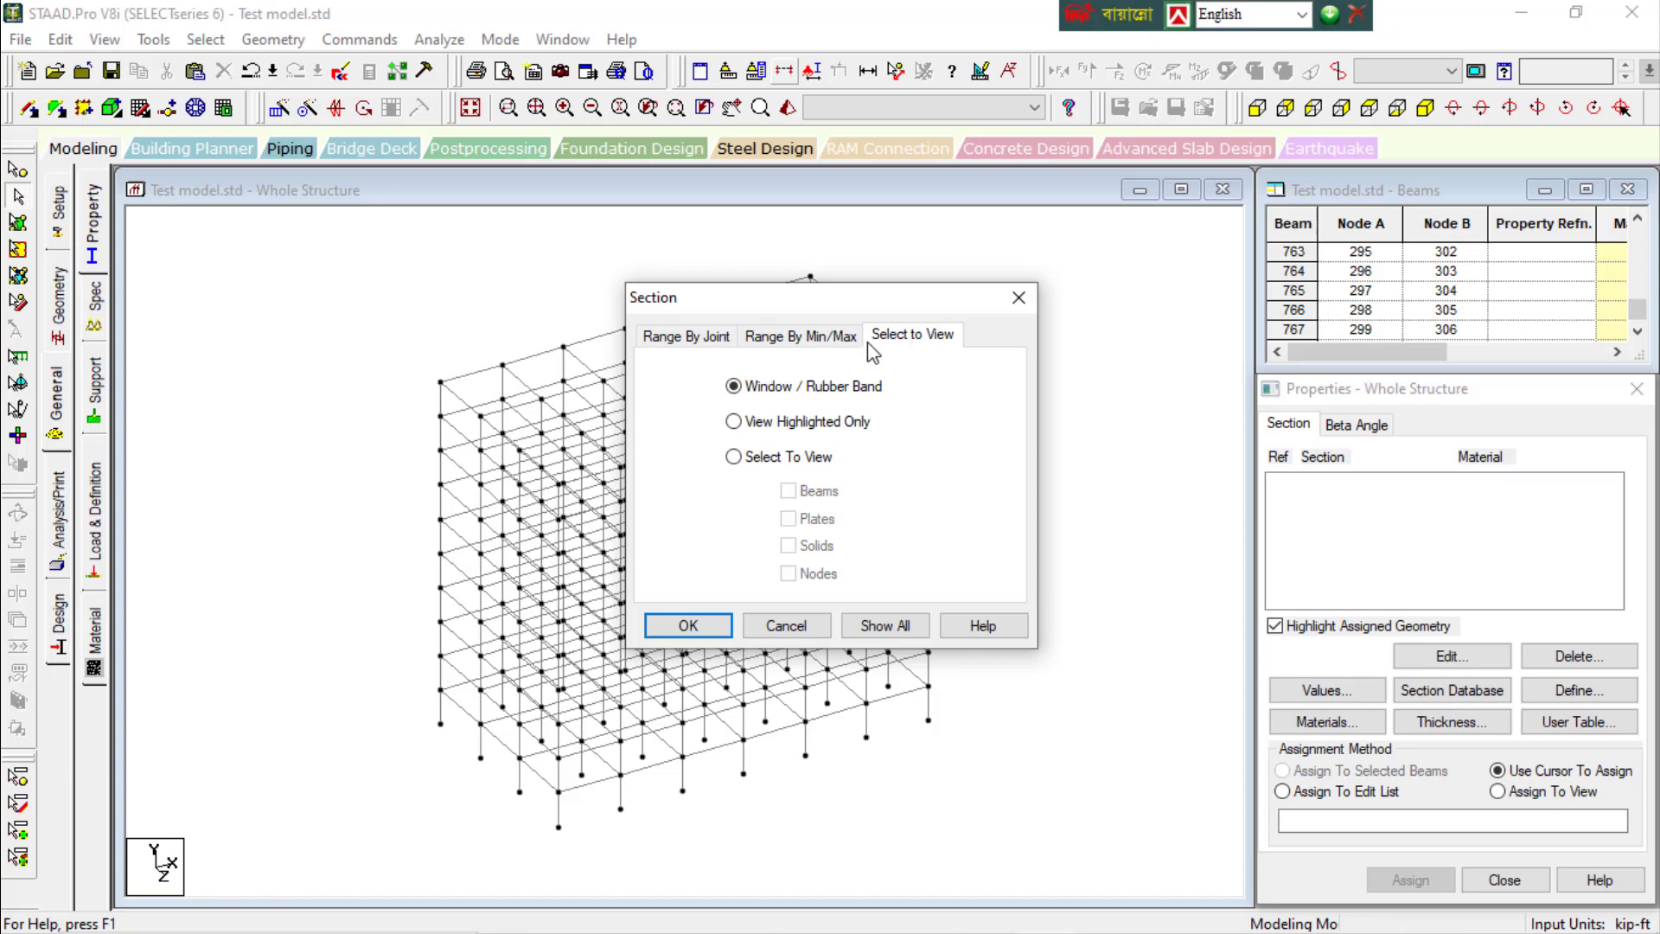
{"action": "left_click", "coordinate": [770, 461]}
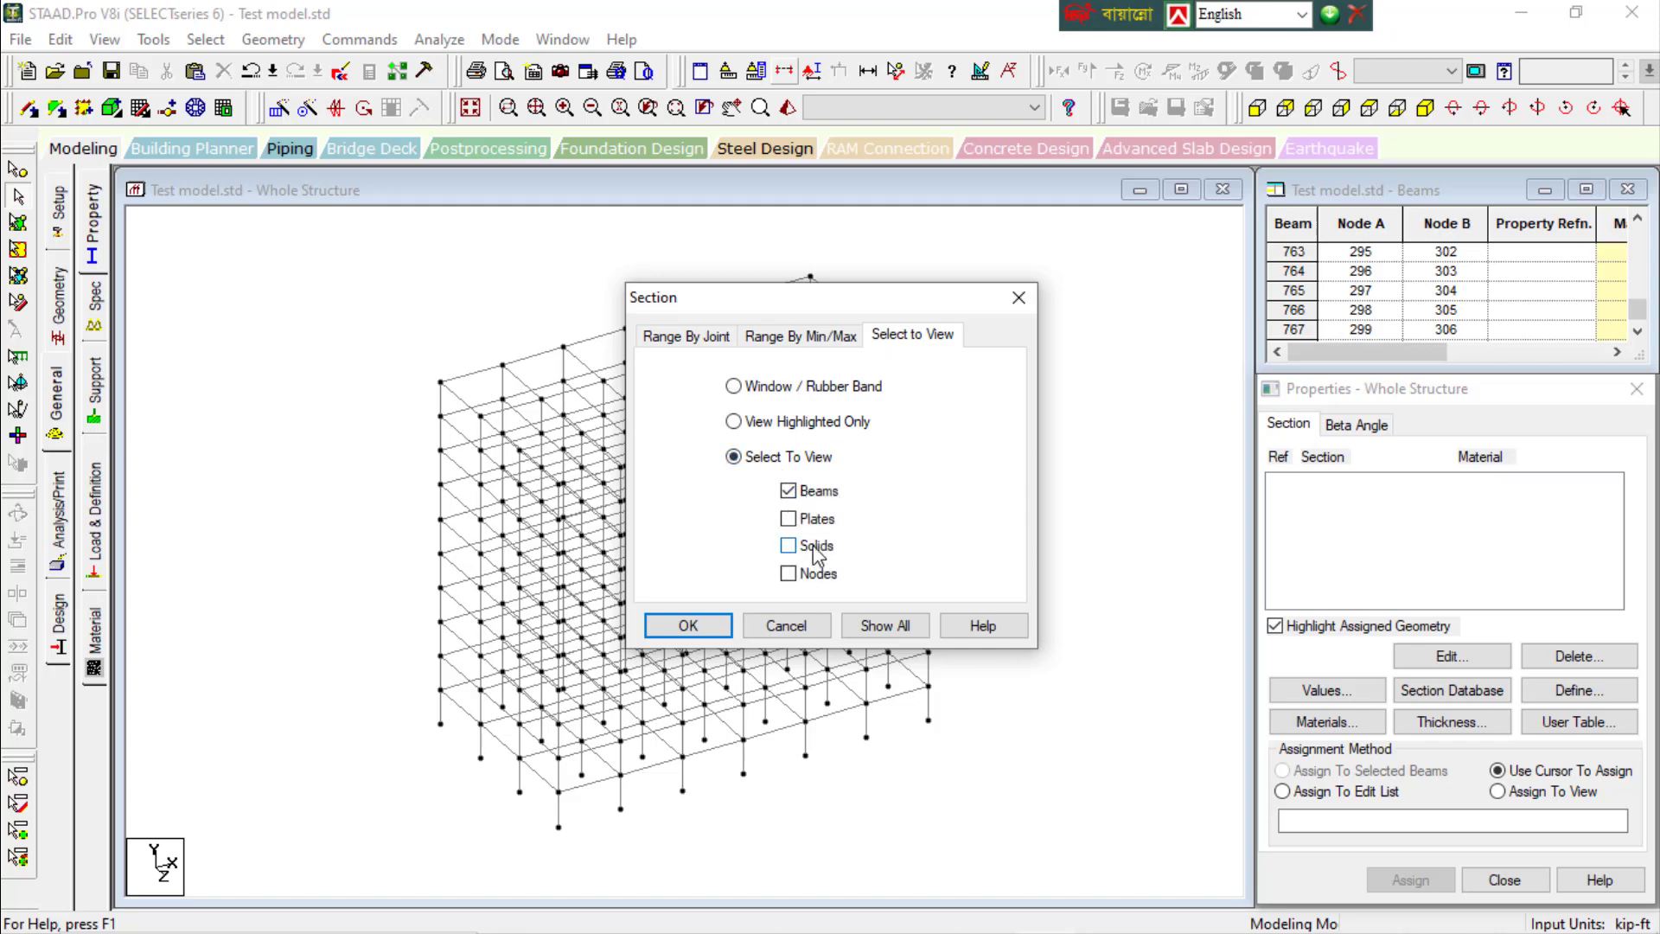
{"action": "left_click", "coordinate": [692, 626]}
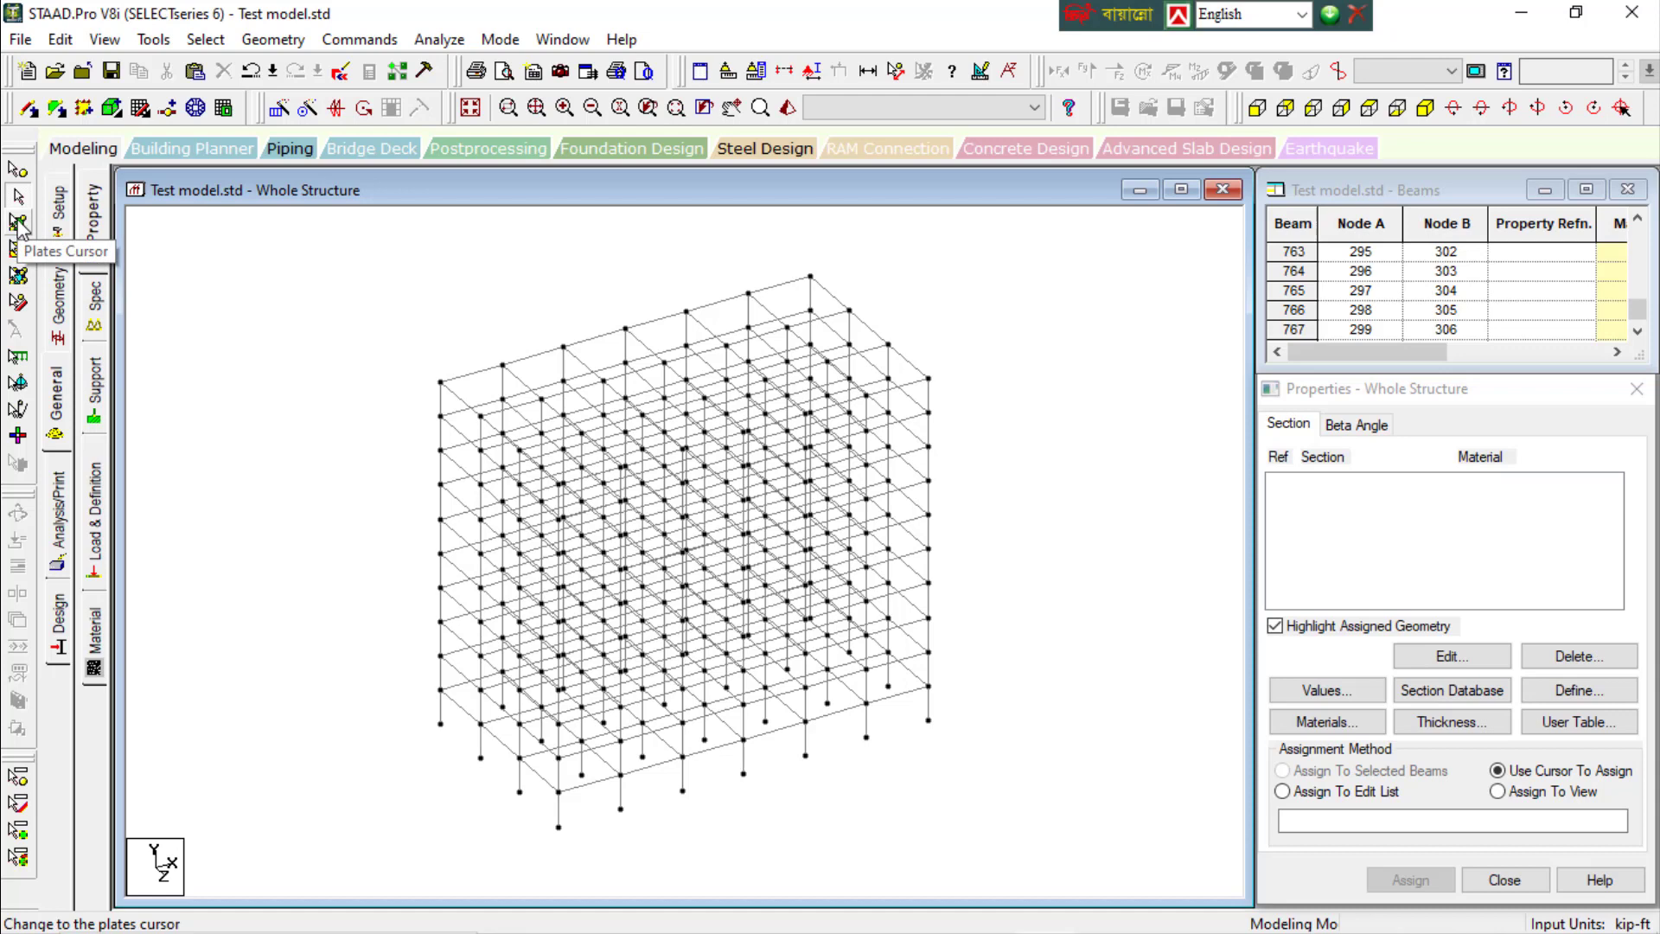
Select the roof-level beams in the front view and show only the selected objects in the isometric view
{"action": "left_click", "coordinate": [1258, 108]}
{"action": "left_click_drag", "start_coordinate": [366, 247], "coordinate": [993, 285]}
{"action": "left_click", "coordinate": [105, 39]}
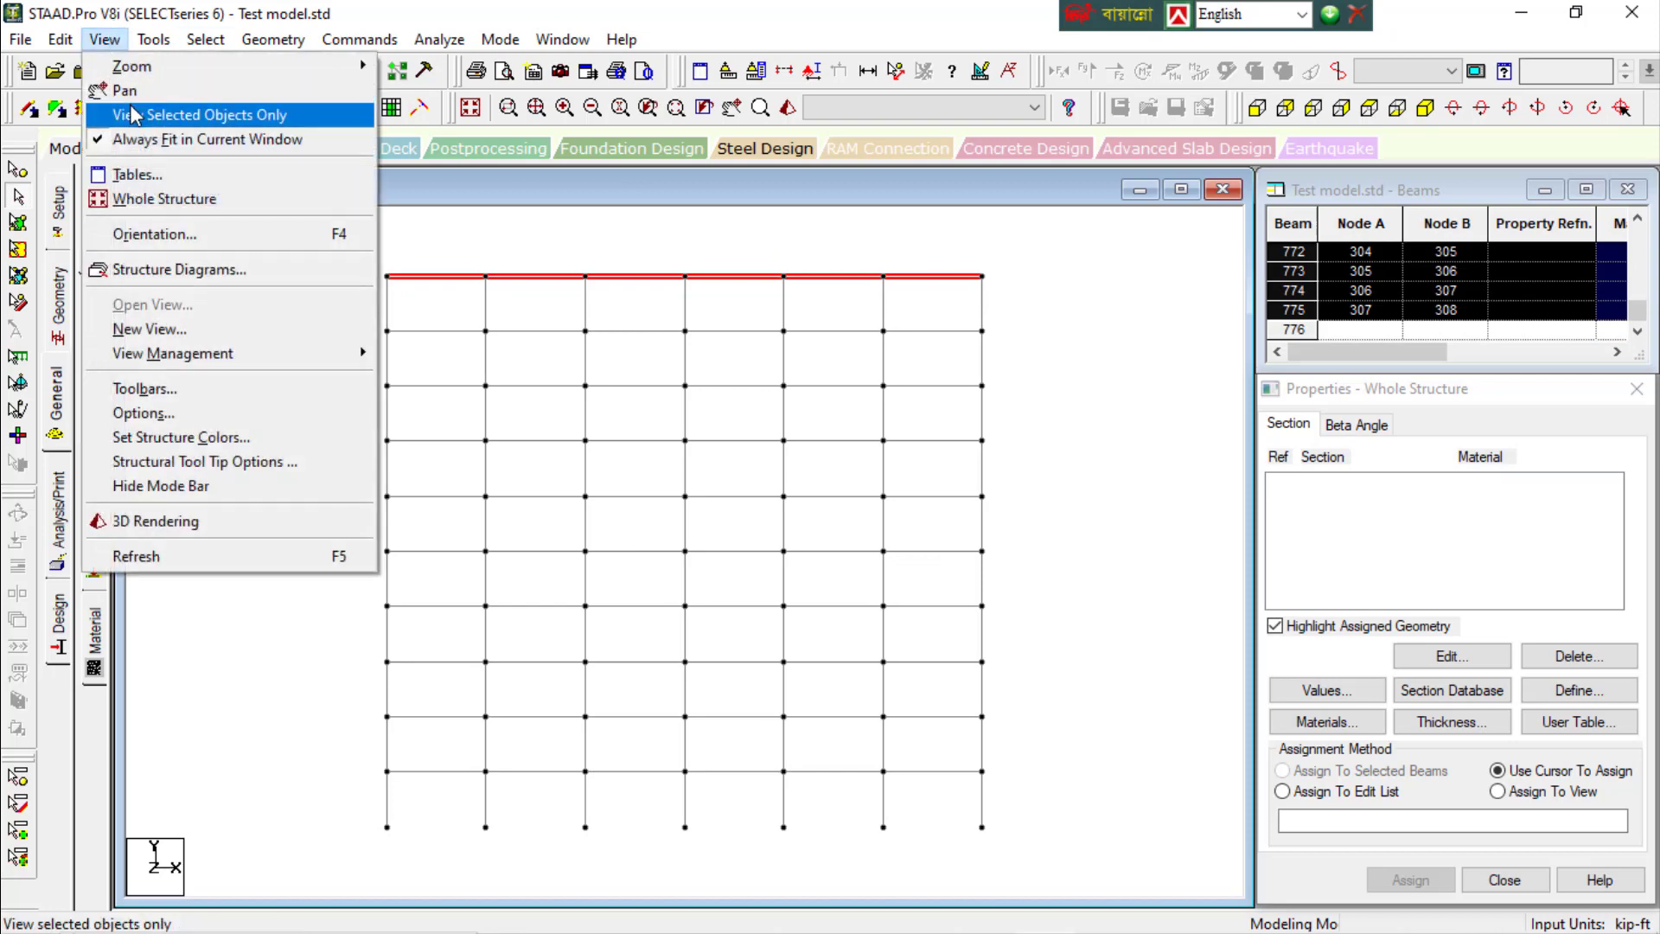
{"action": "left_click", "coordinate": [135, 117]}
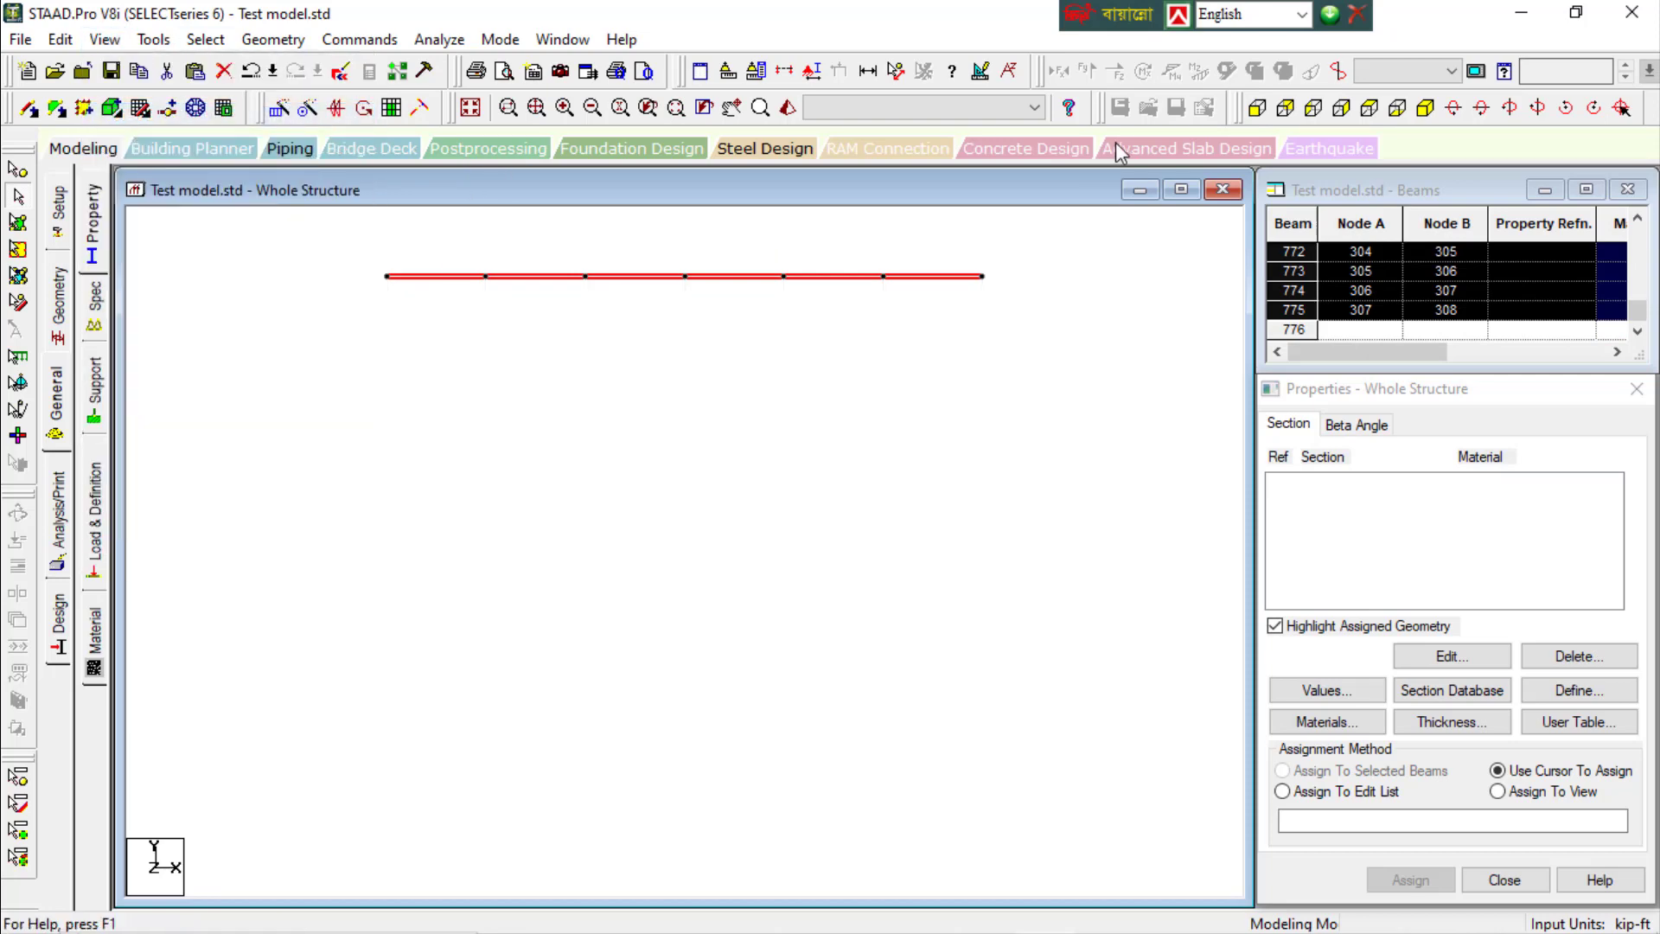
{"action": "left_click", "coordinate": [1425, 107]}
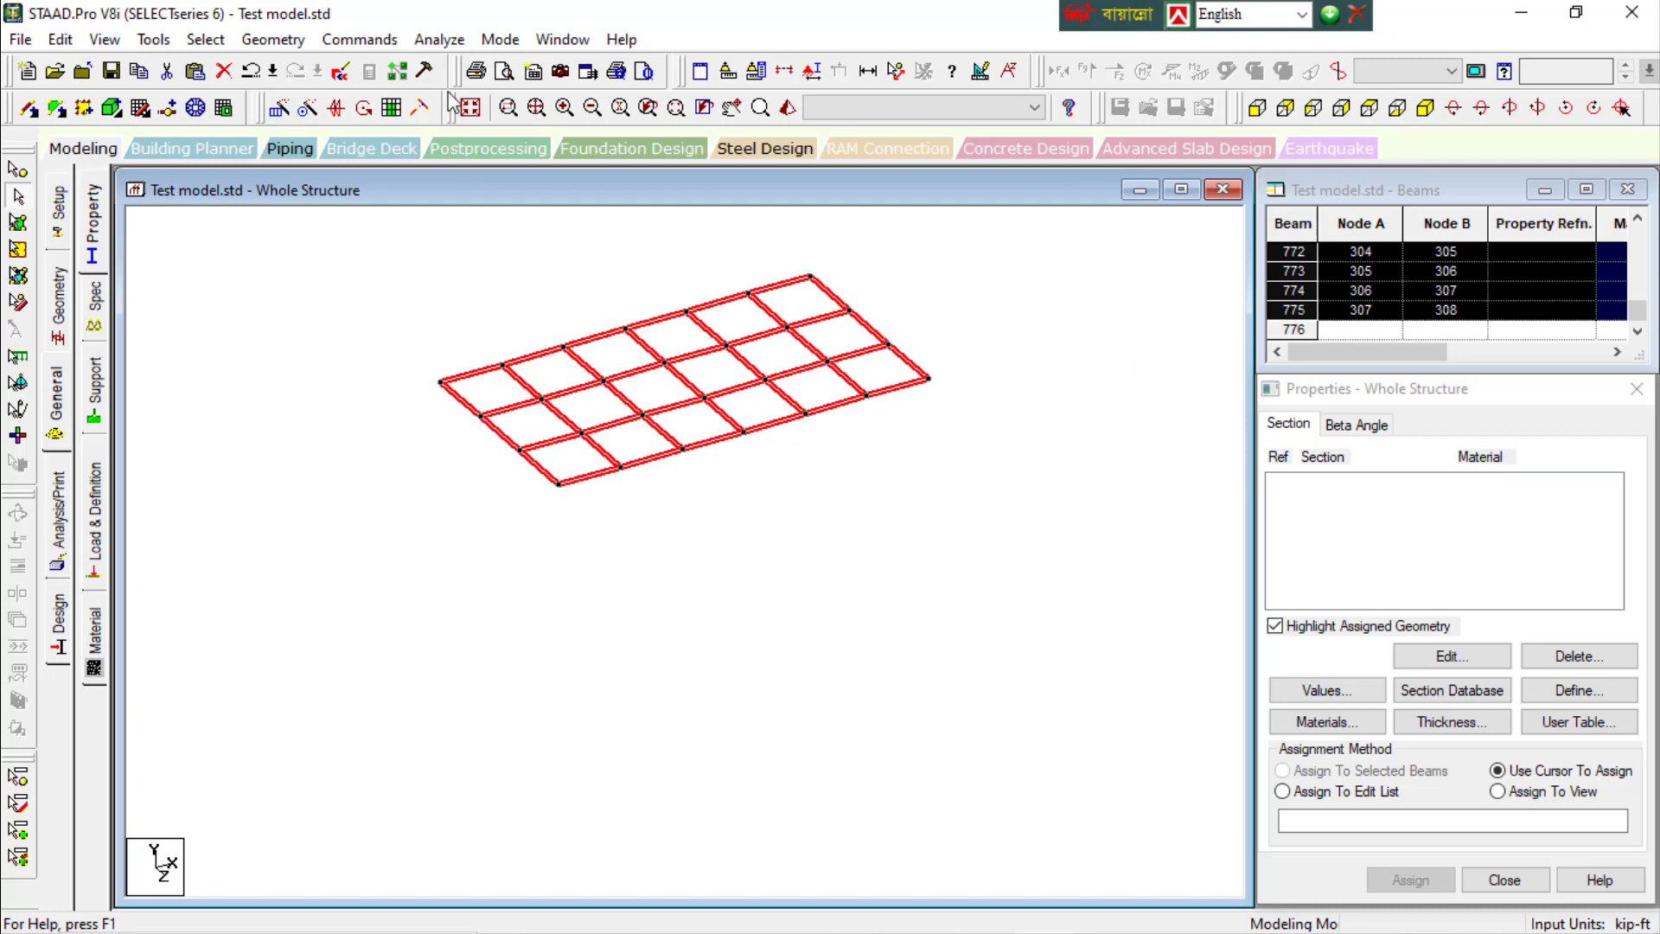
Create infill plates in the selected roof beam grid
{"action": "left_click", "coordinate": [272, 39]}
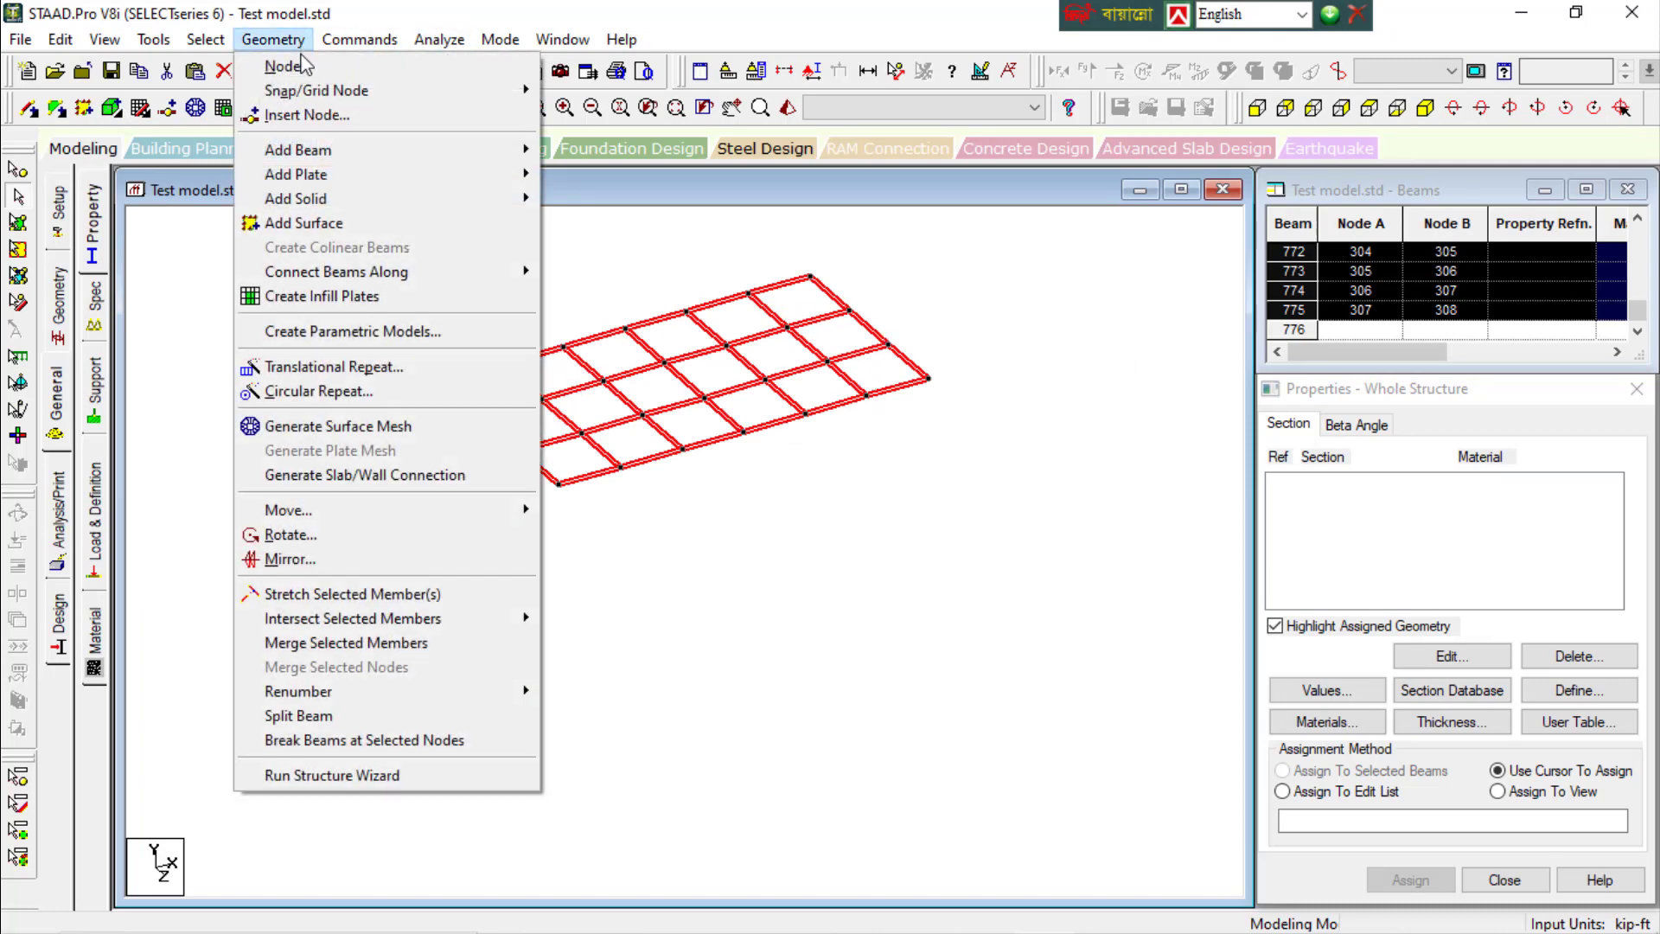
{"action": "left_click", "coordinate": [363, 302]}
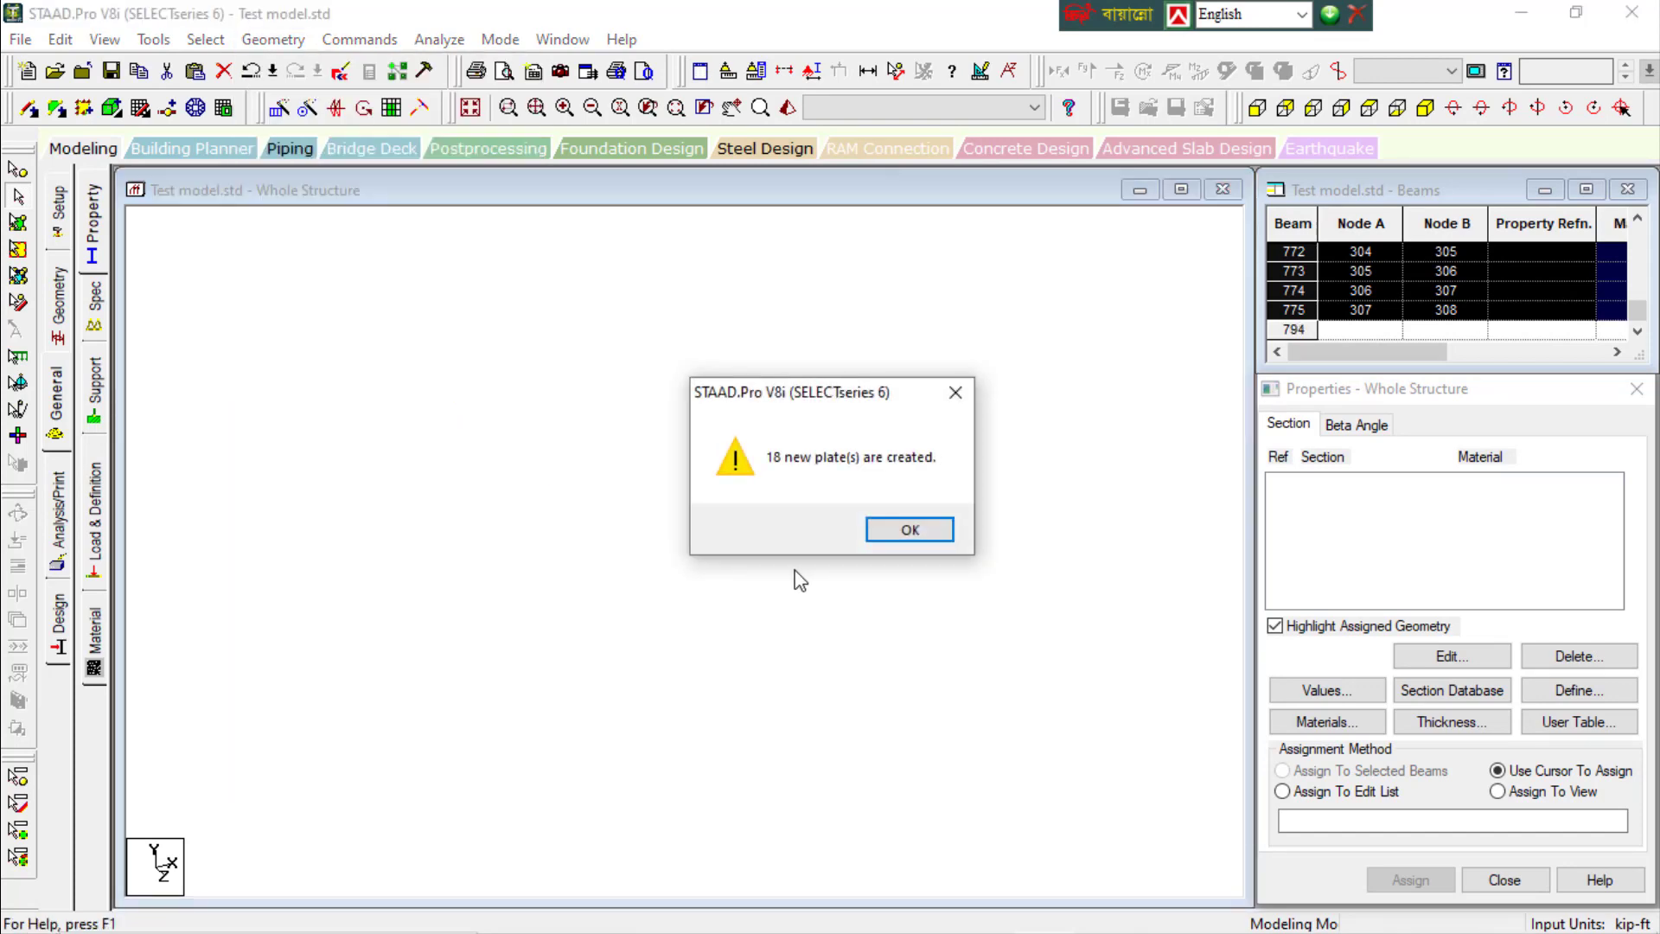
{"action": "left_click", "coordinate": [910, 533]}
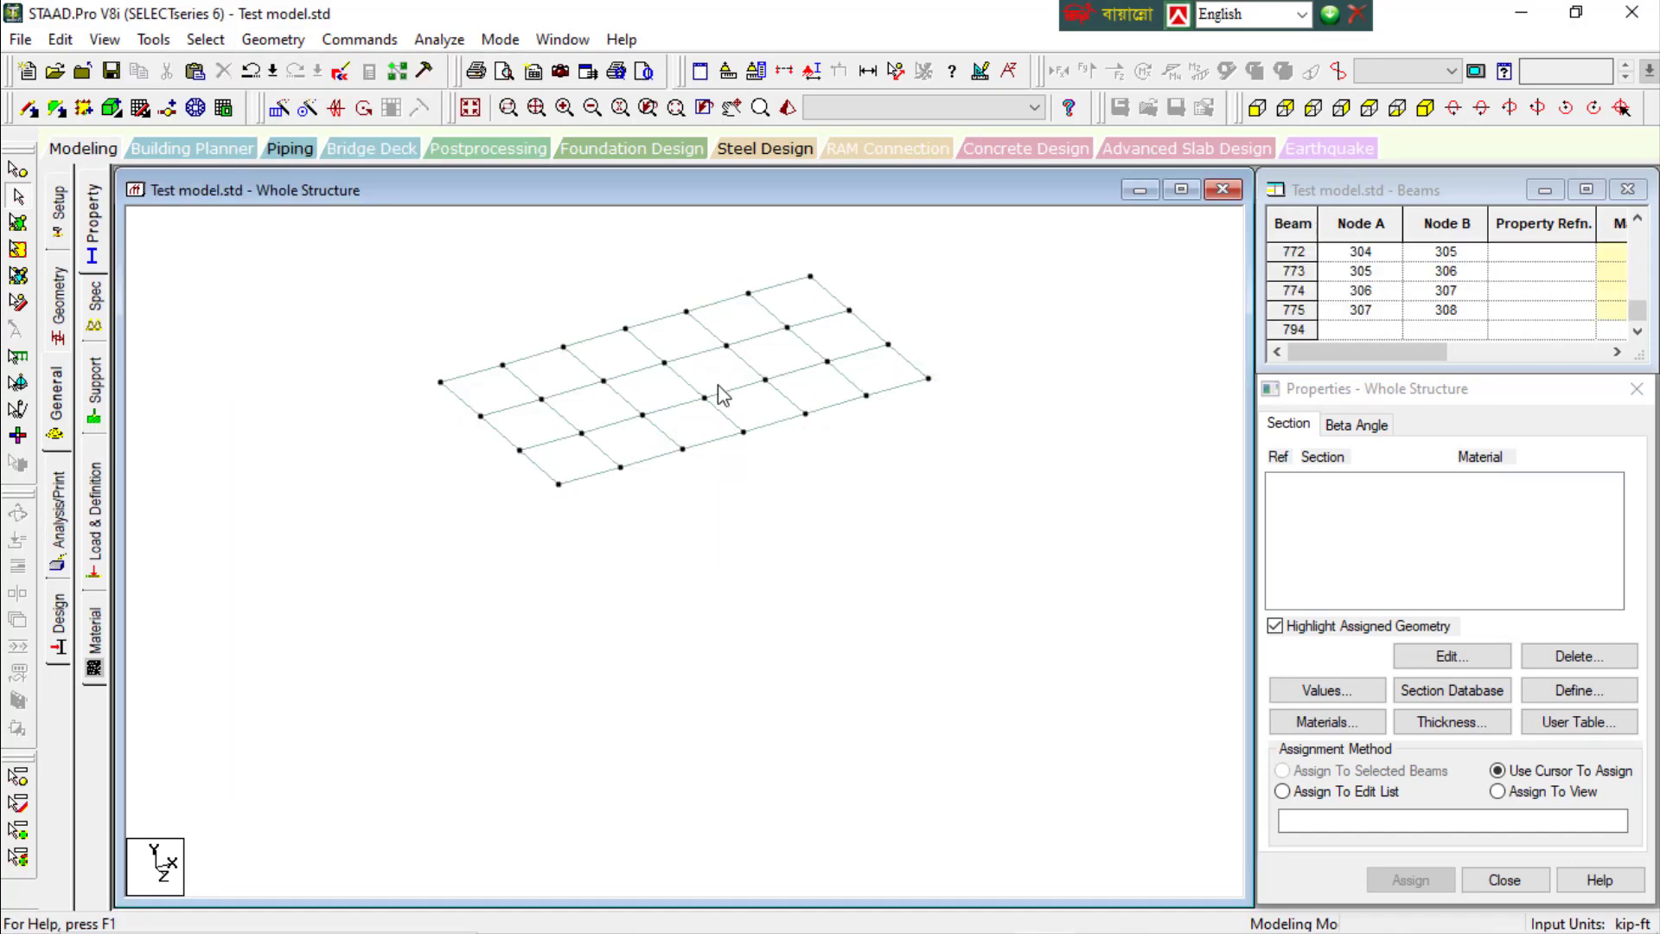
Try plate selection on the roof's infill plates with the Plates Cursor, restoring the whole structure and clearing the selection
{"action": "left_click", "coordinate": [18, 223]}
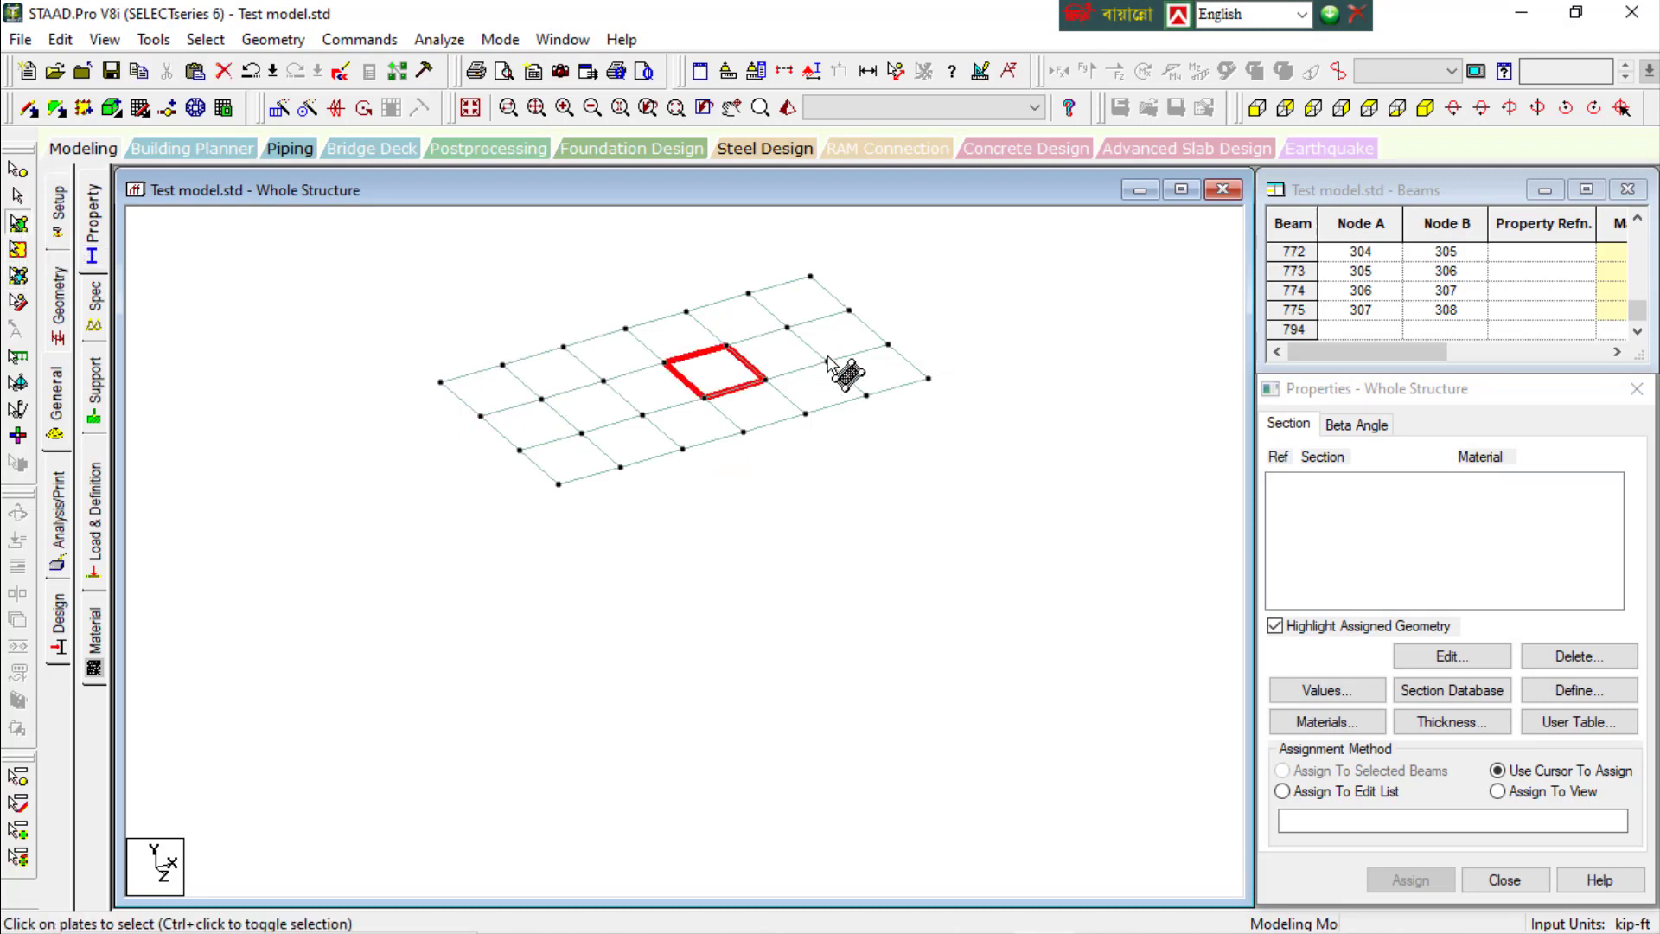
{"action": "left_click", "coordinate": [757, 408]}
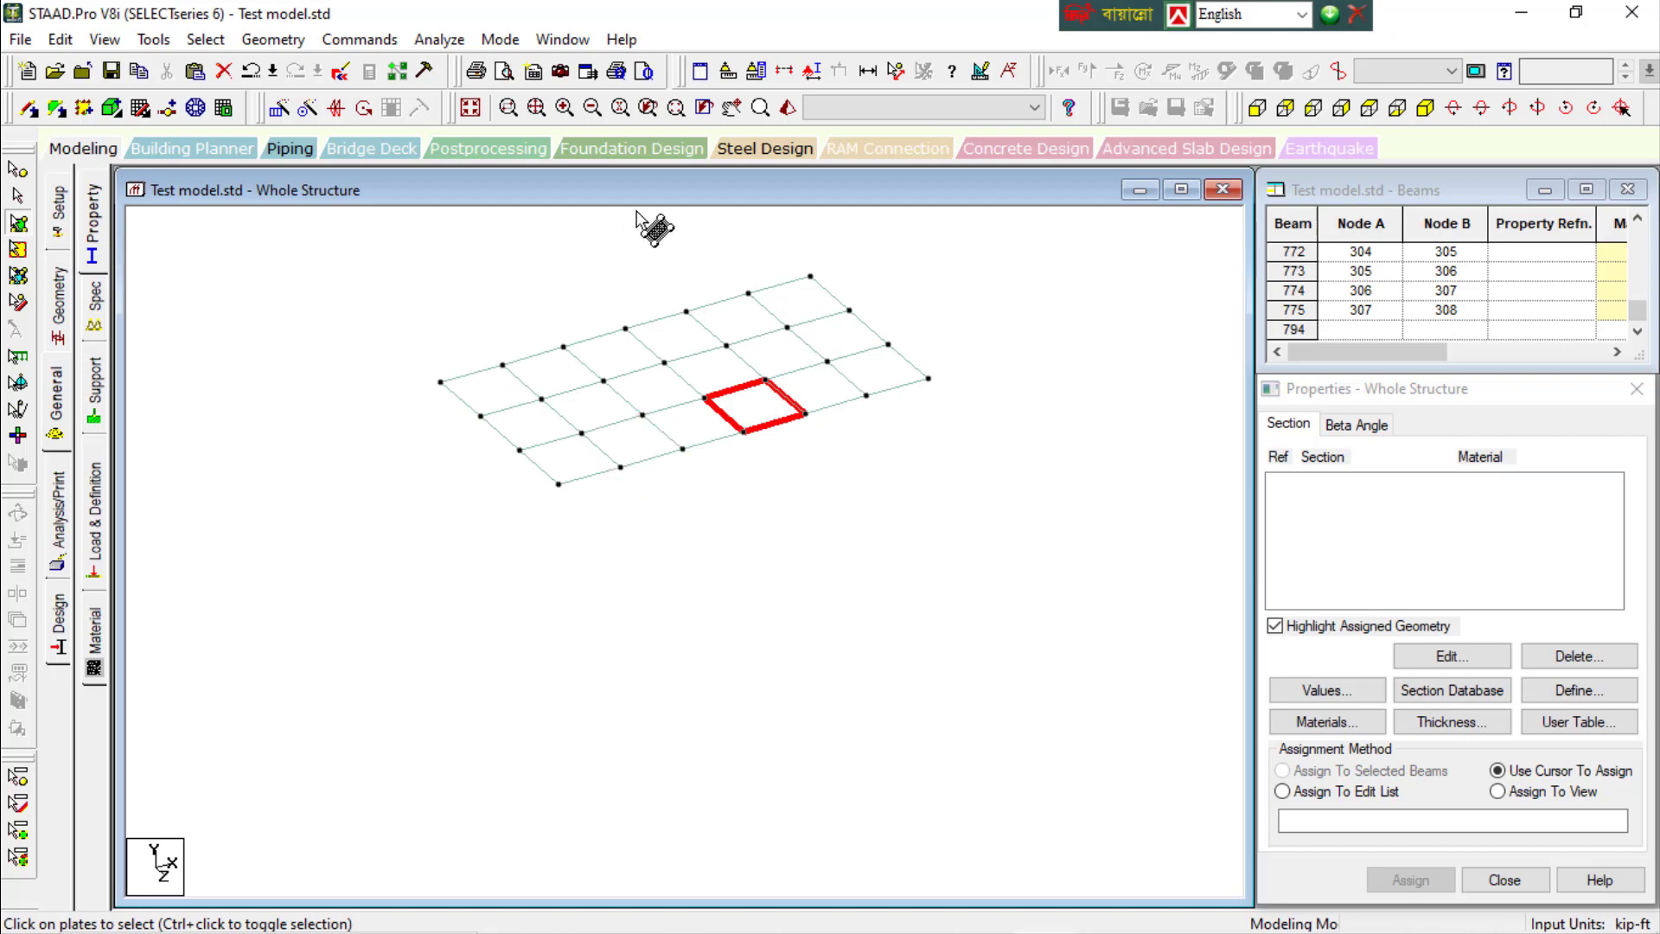
{"action": "left_click", "coordinate": [471, 108]}
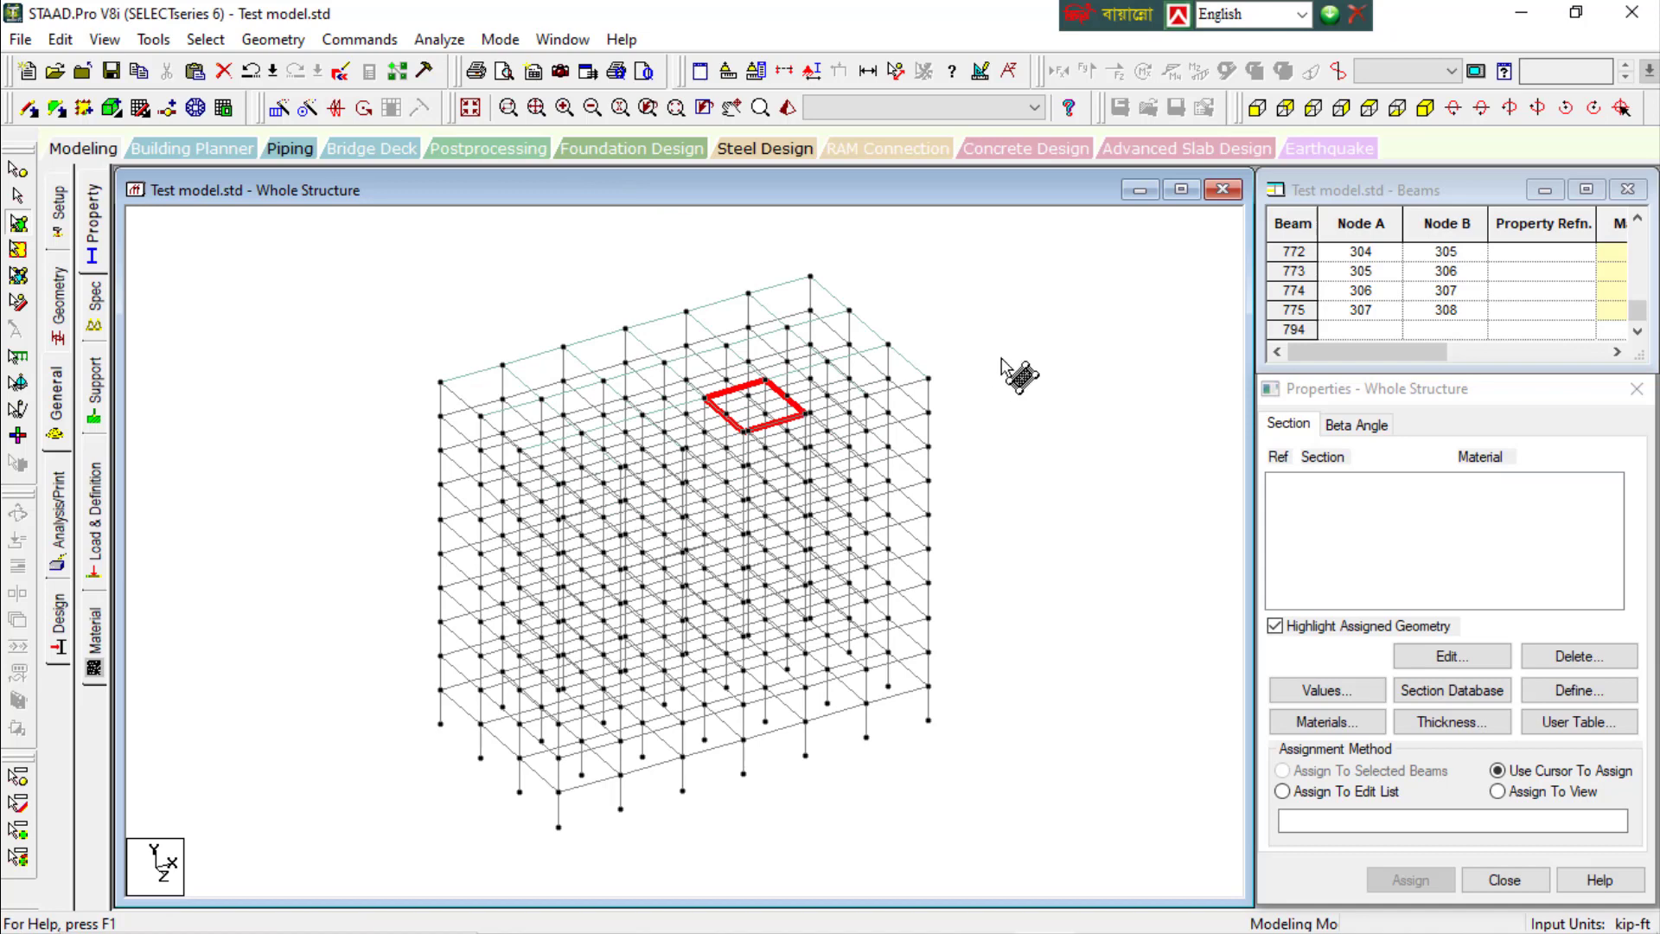
{"action": "left_click_drag", "start_coordinate": [1023, 248], "coordinate": [363, 692]}
{"action": "left_click", "coordinate": [305, 420]}
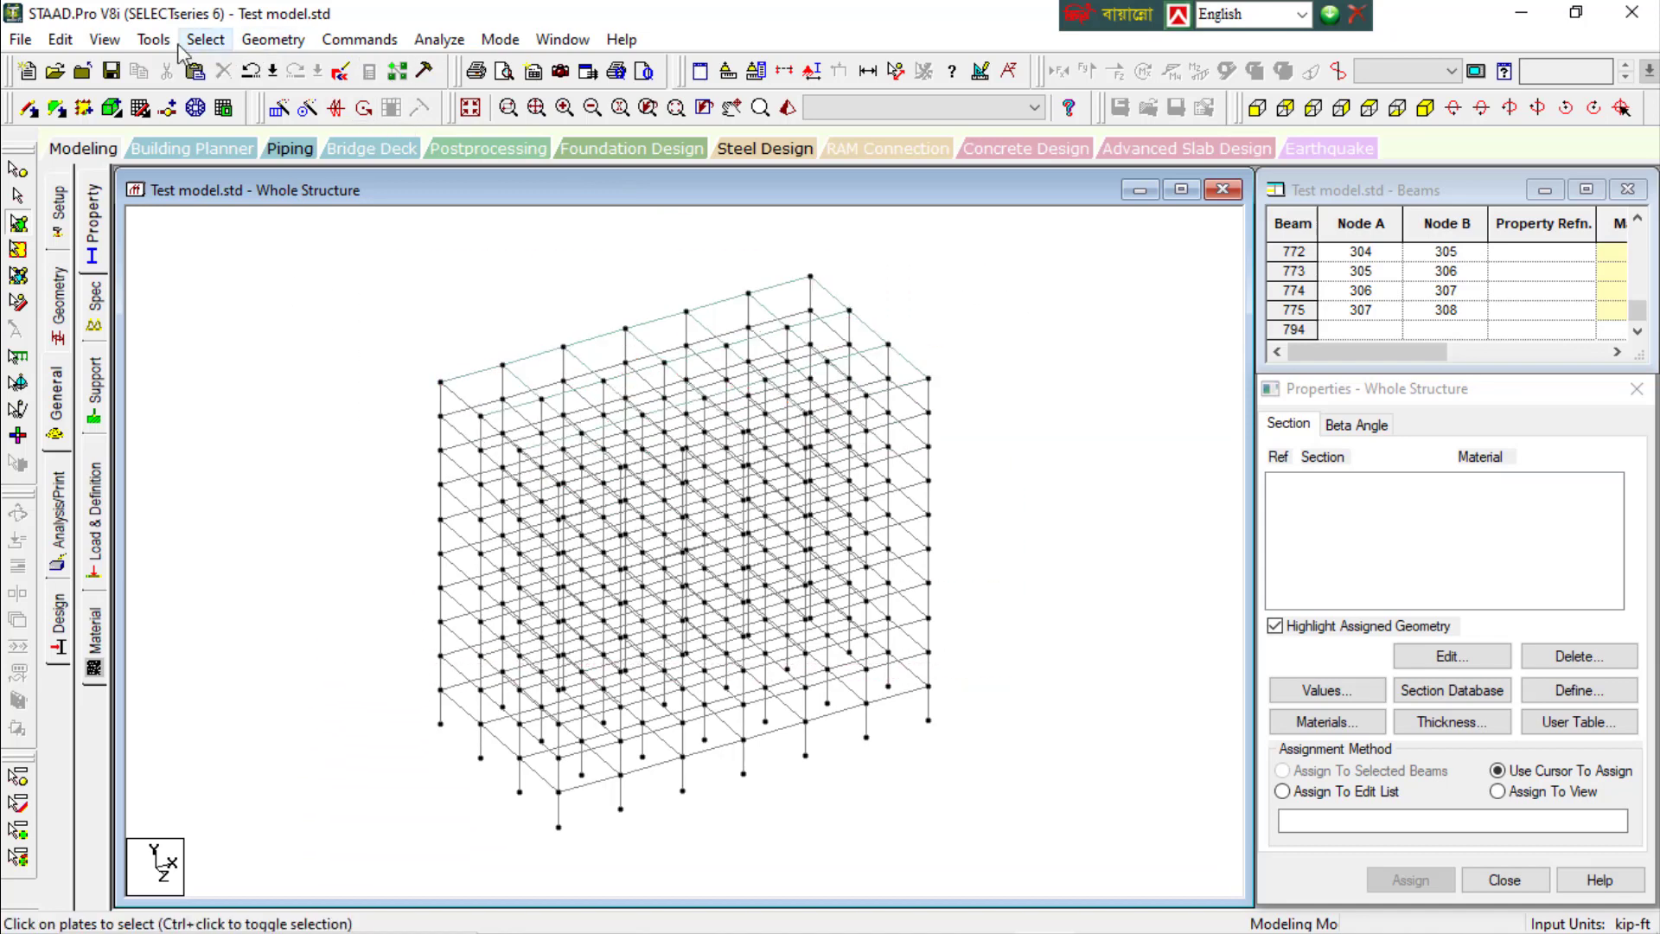
Apply a Select To View section limited to Plates on the whole frame
{"action": "left_click", "coordinate": [153, 39]}
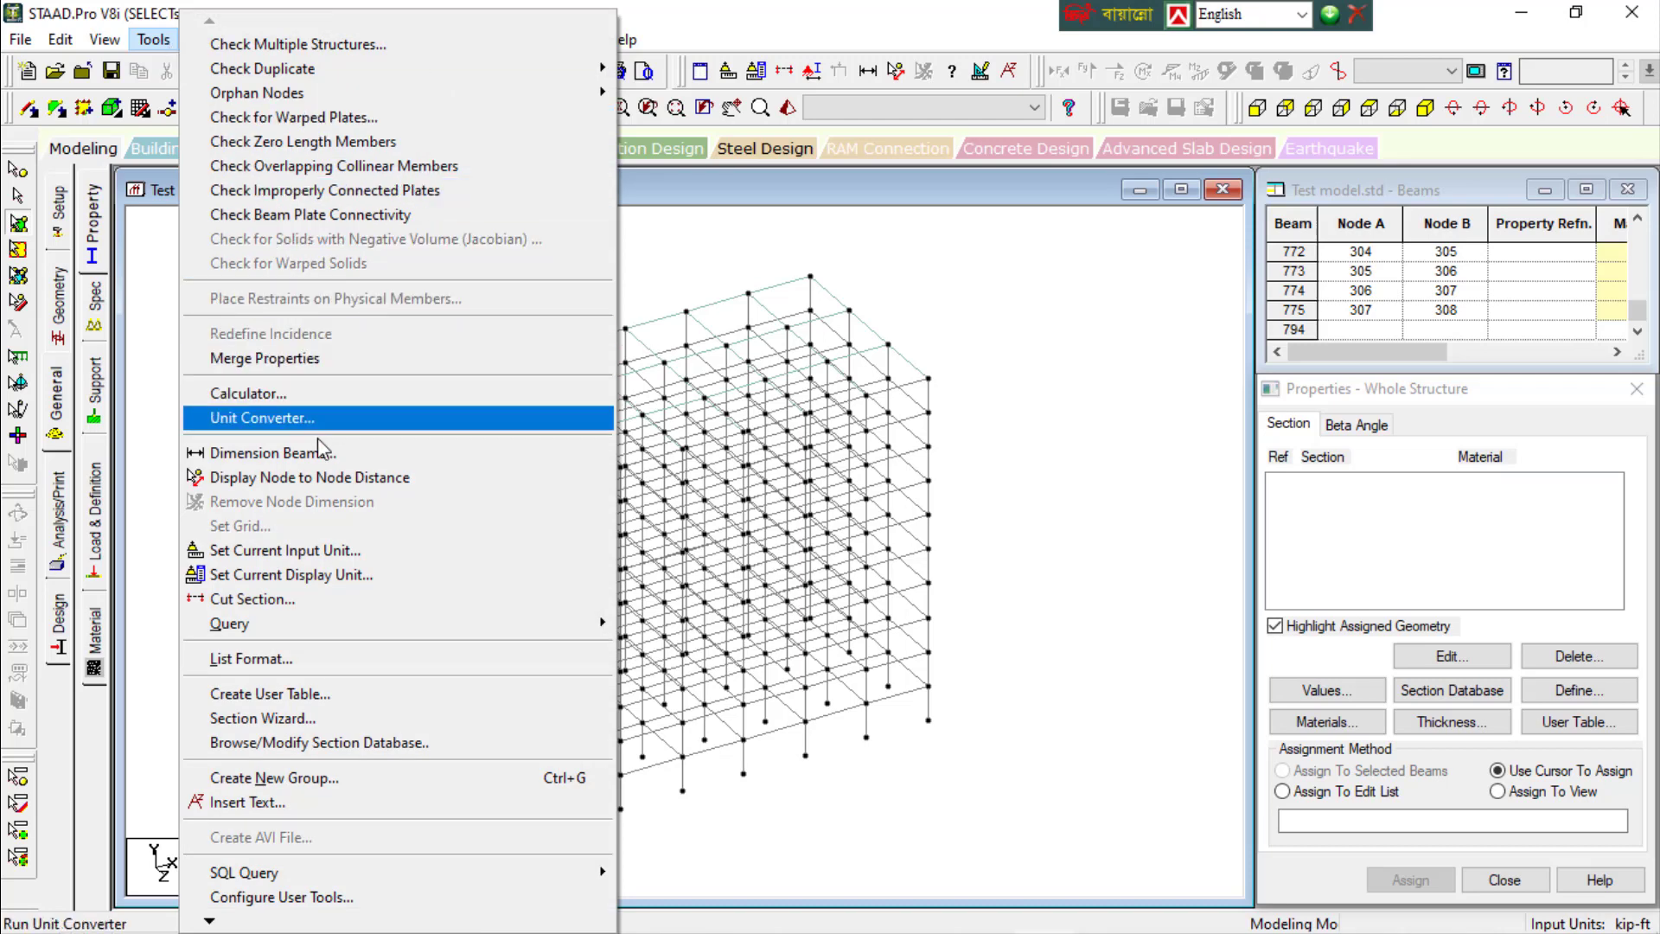
{"action": "left_click", "coordinate": [252, 599]}
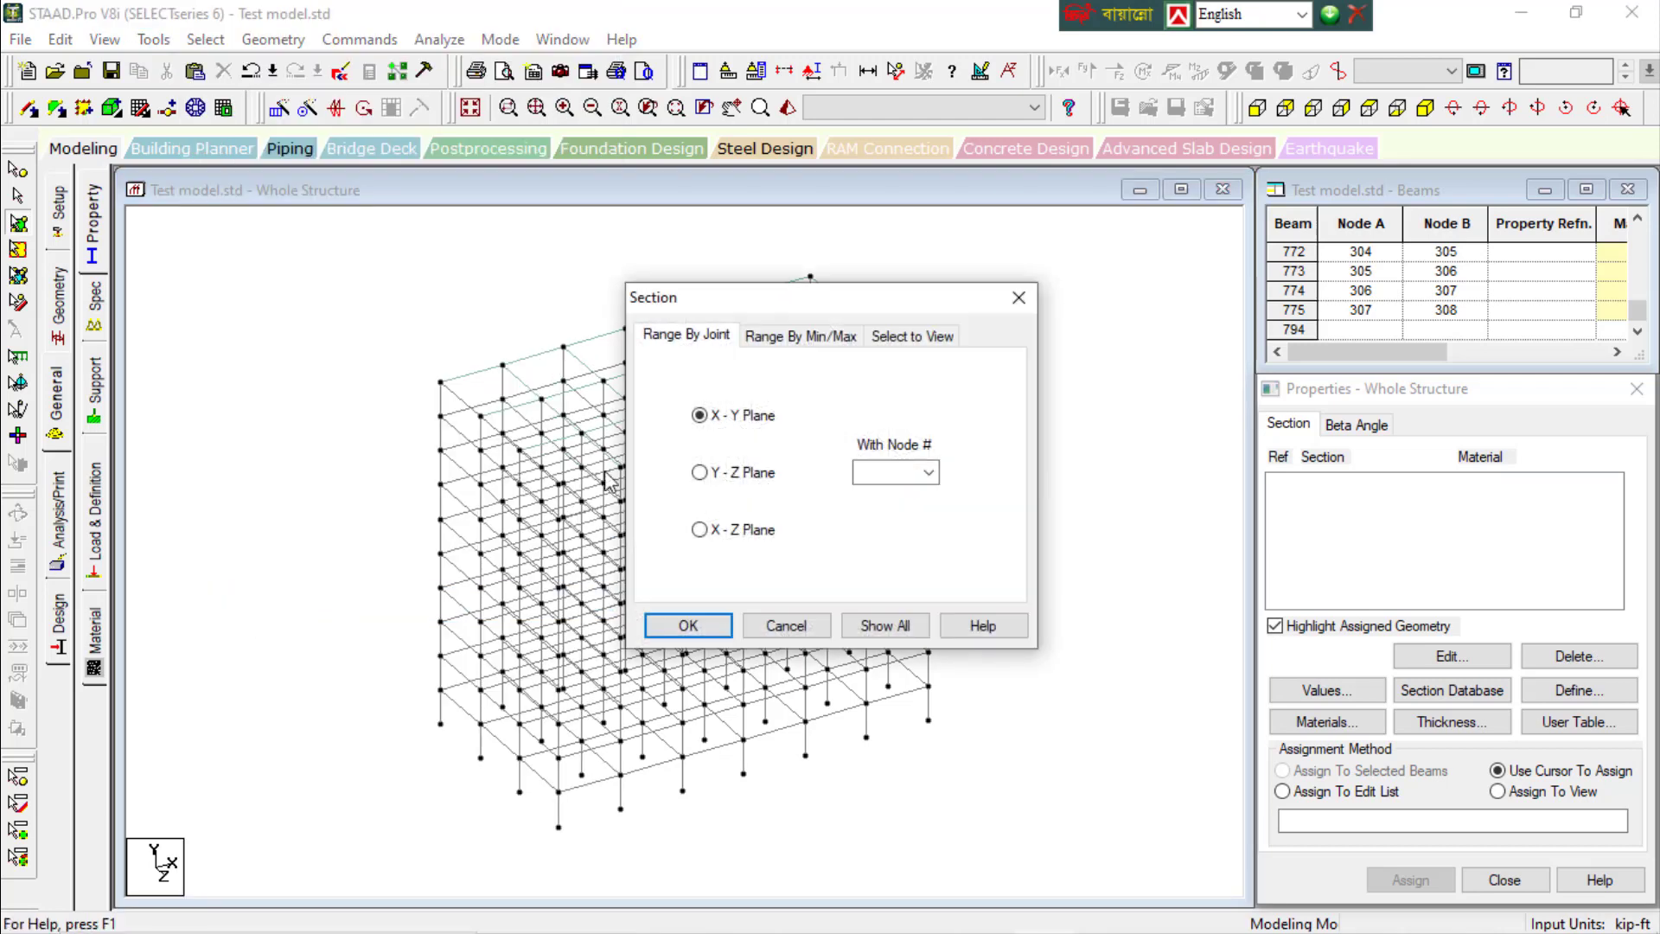
{"action": "left_click_drag", "start_coordinate": [903, 314], "coordinate": [1020, 265]}
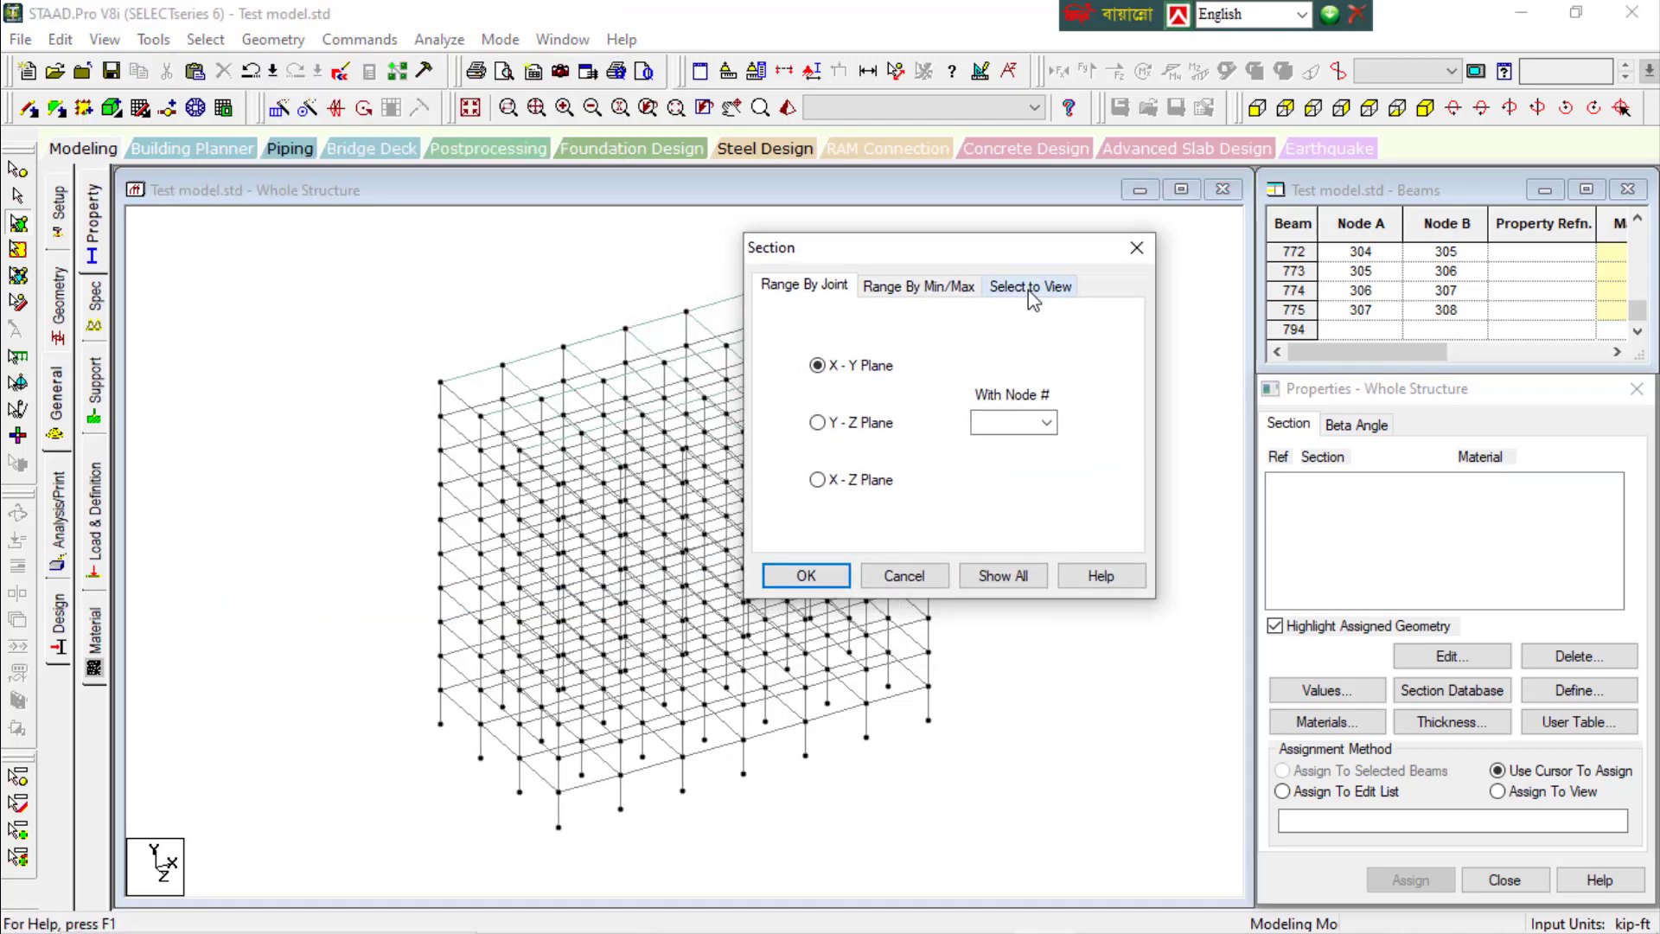
{"action": "left_click", "coordinate": [1029, 289]}
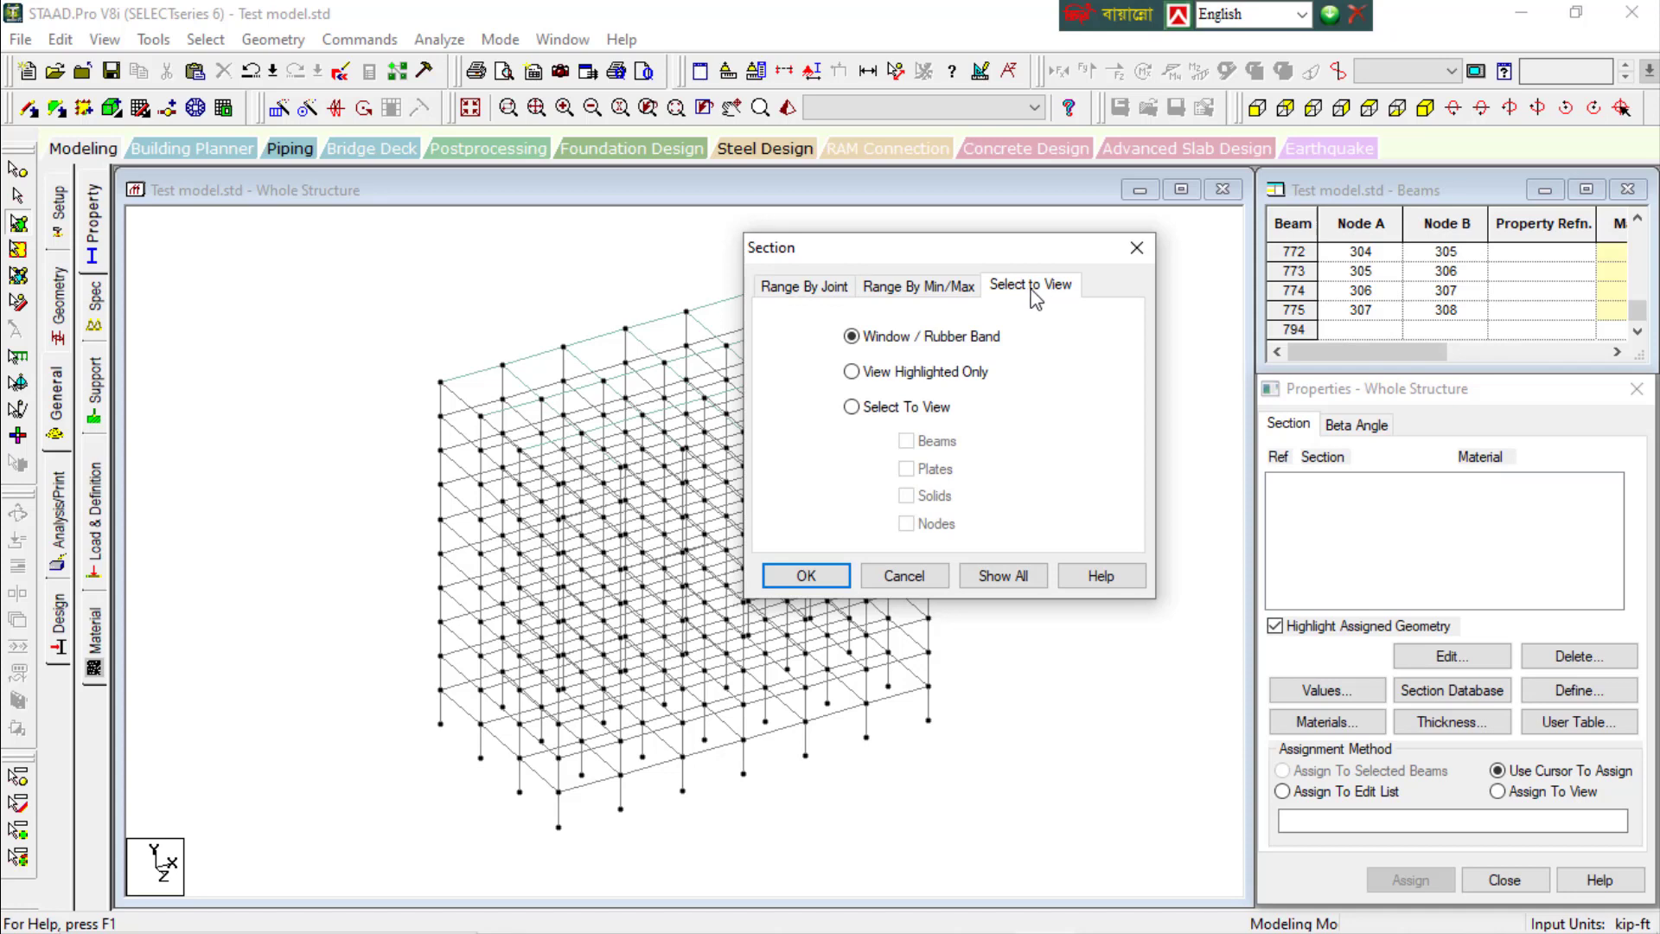
{"action": "left_click", "coordinate": [892, 409]}
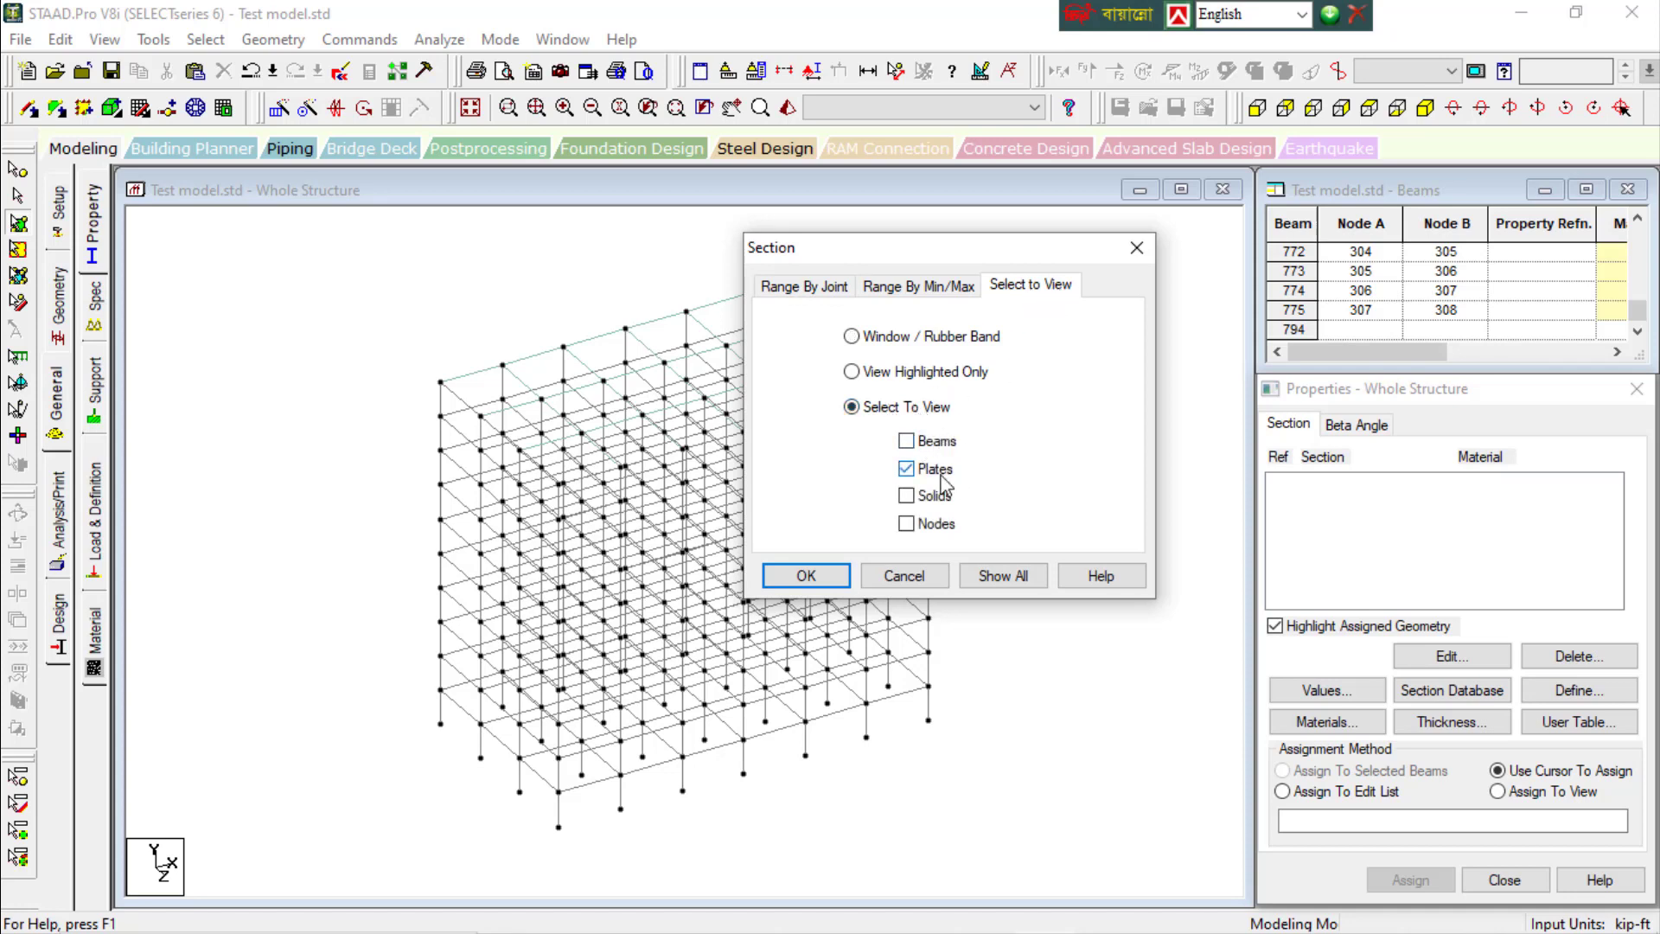
{"action": "left_click", "coordinate": [826, 575]}
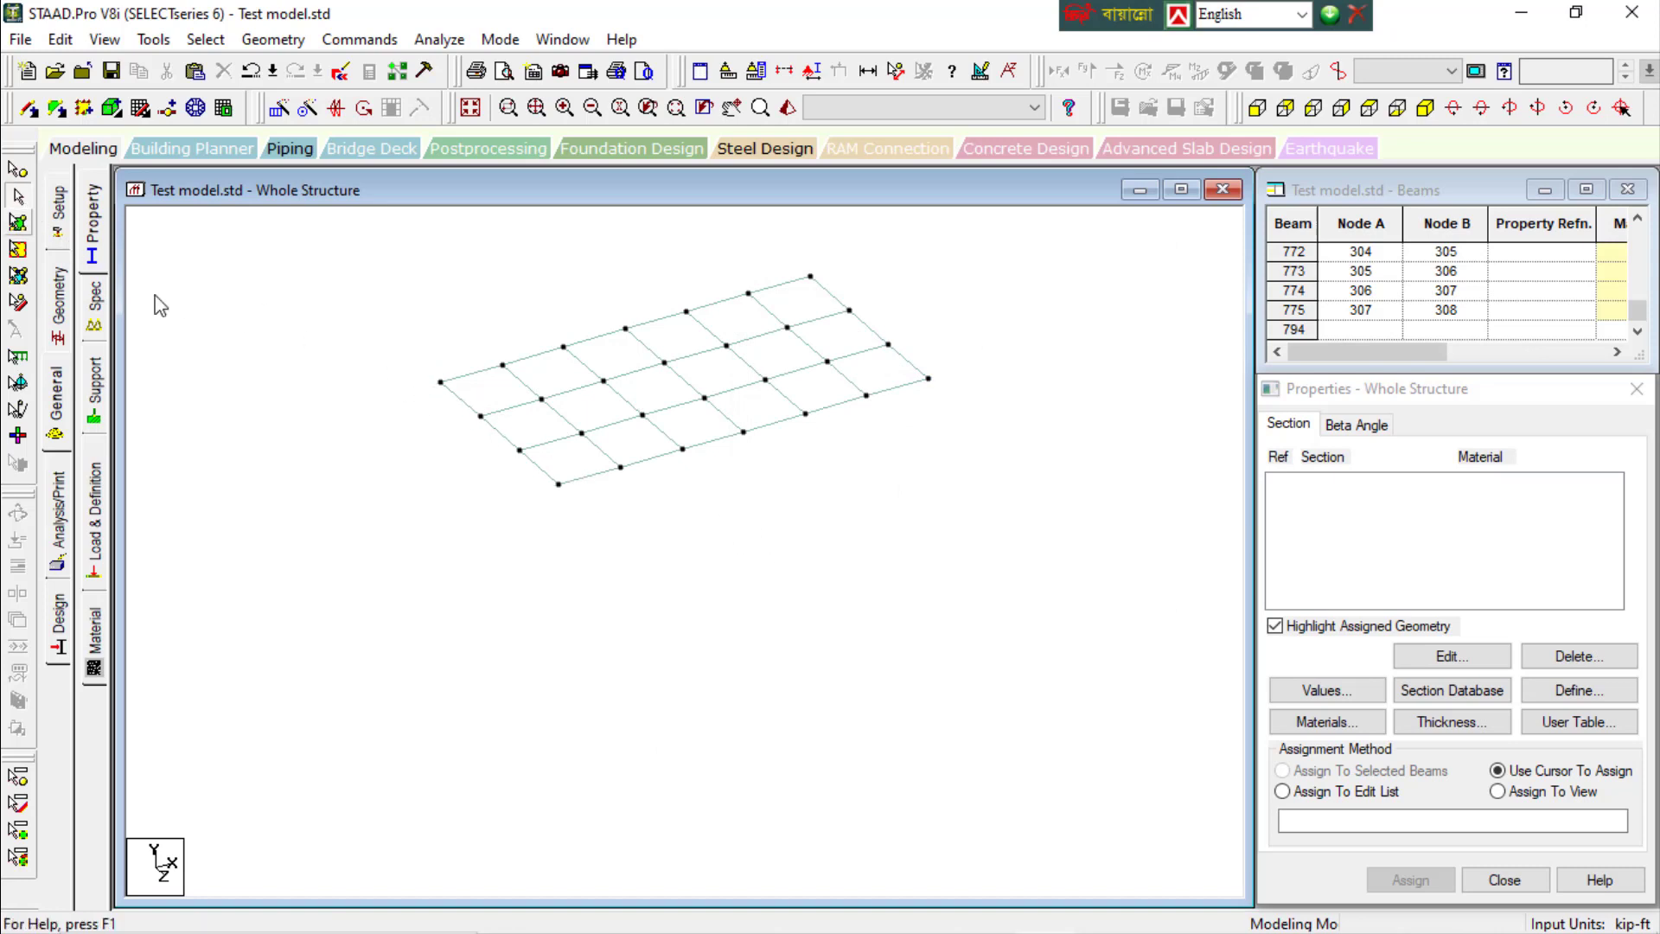
Window-select the roof plates in the plates-only view and restore the whole structure
{"action": "left_click_drag", "start_coordinate": [265, 305], "coordinate": [889, 516]}
{"action": "left_click_drag", "start_coordinate": [381, 281], "coordinate": [1101, 545]}
{"action": "left_click_drag", "start_coordinate": [405, 255], "coordinate": [1130, 613]}
{"action": "left_click", "coordinate": [476, 112]}
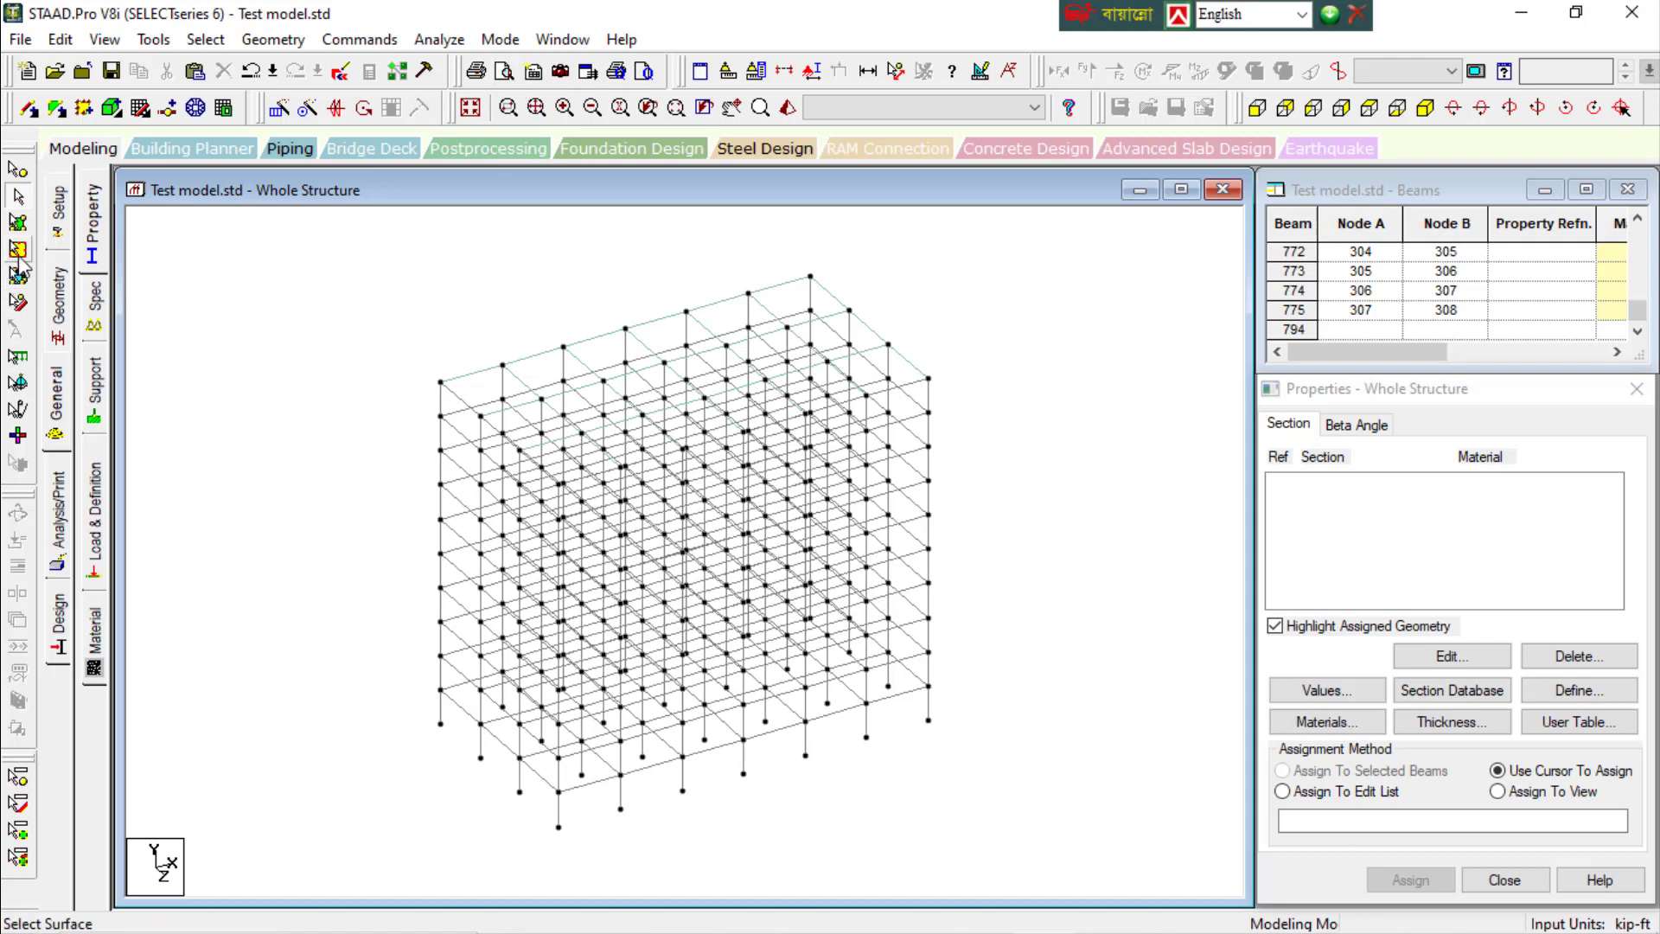
Add a four-node surface in the lowest storey of the frame's end face, in the rear corner bay
{"action": "left_click", "coordinate": [86, 110]}
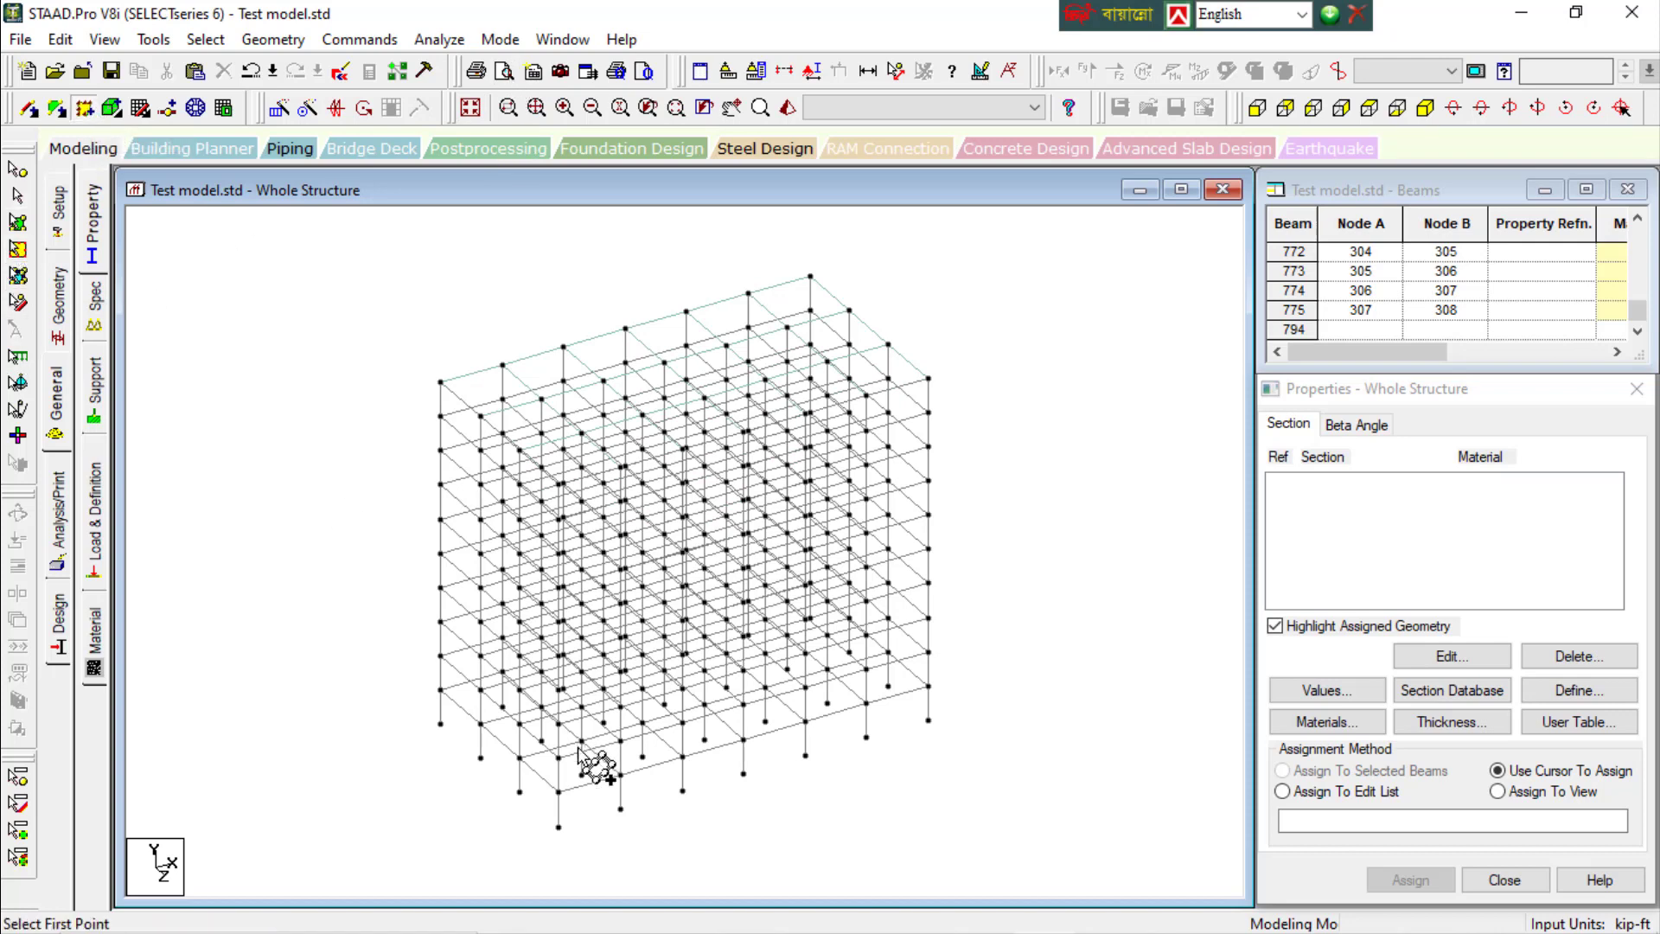
{"action": "left_click", "coordinate": [440, 723]}
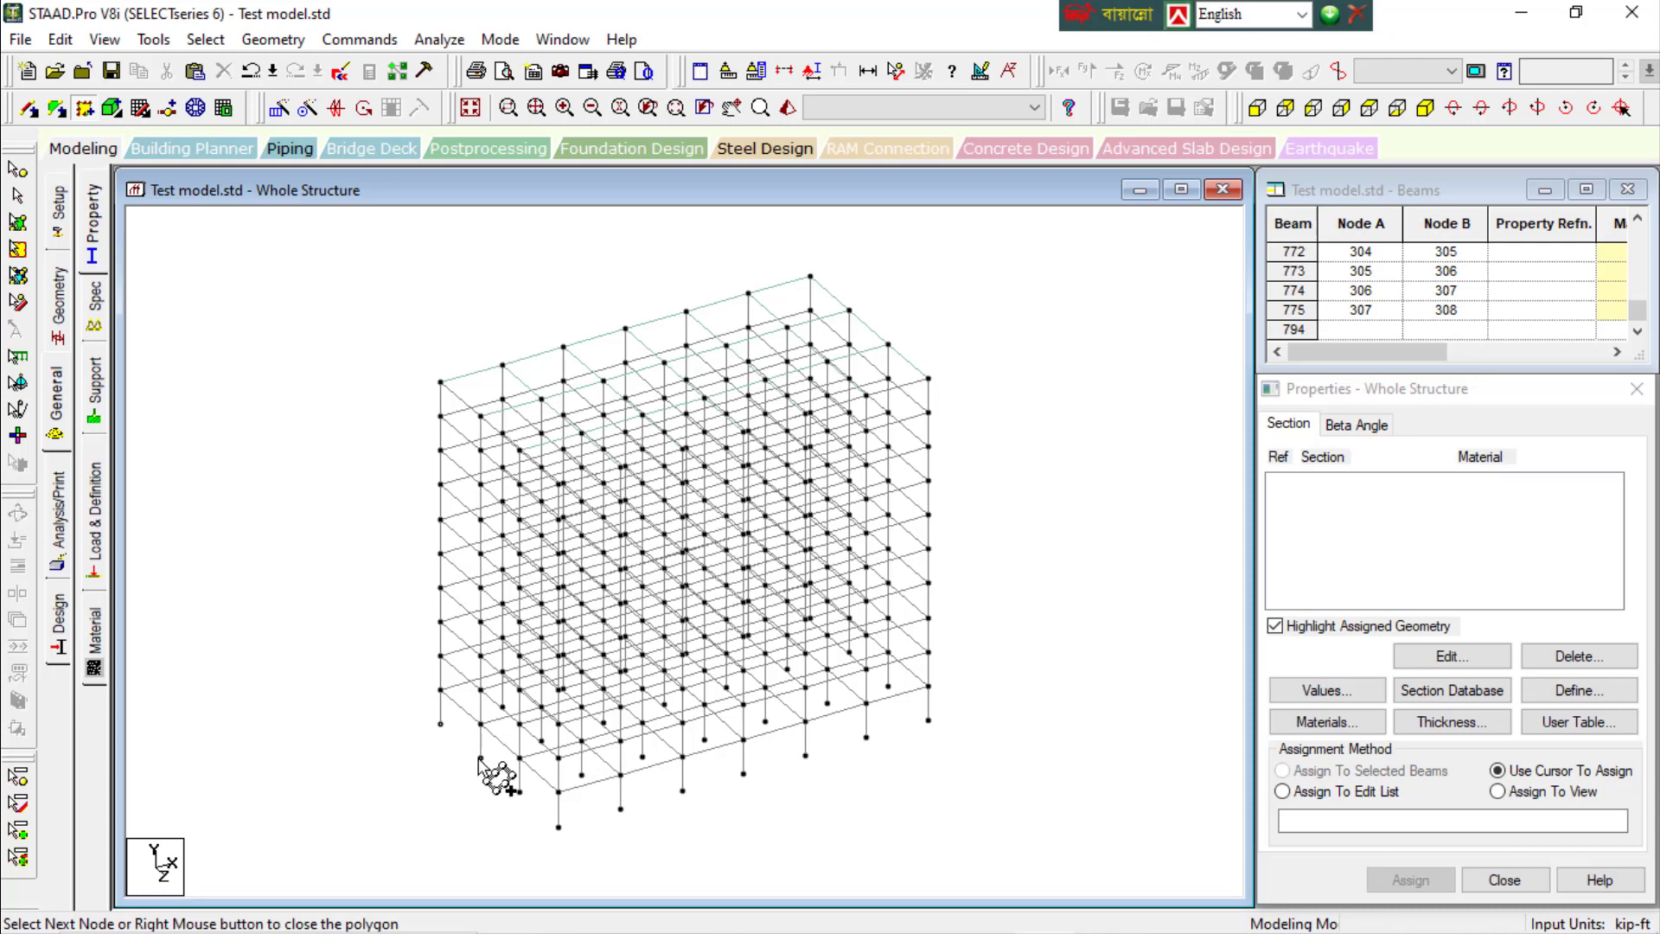
{"action": "left_click", "coordinate": [481, 757]}
{"action": "left_click", "coordinate": [480, 722]}
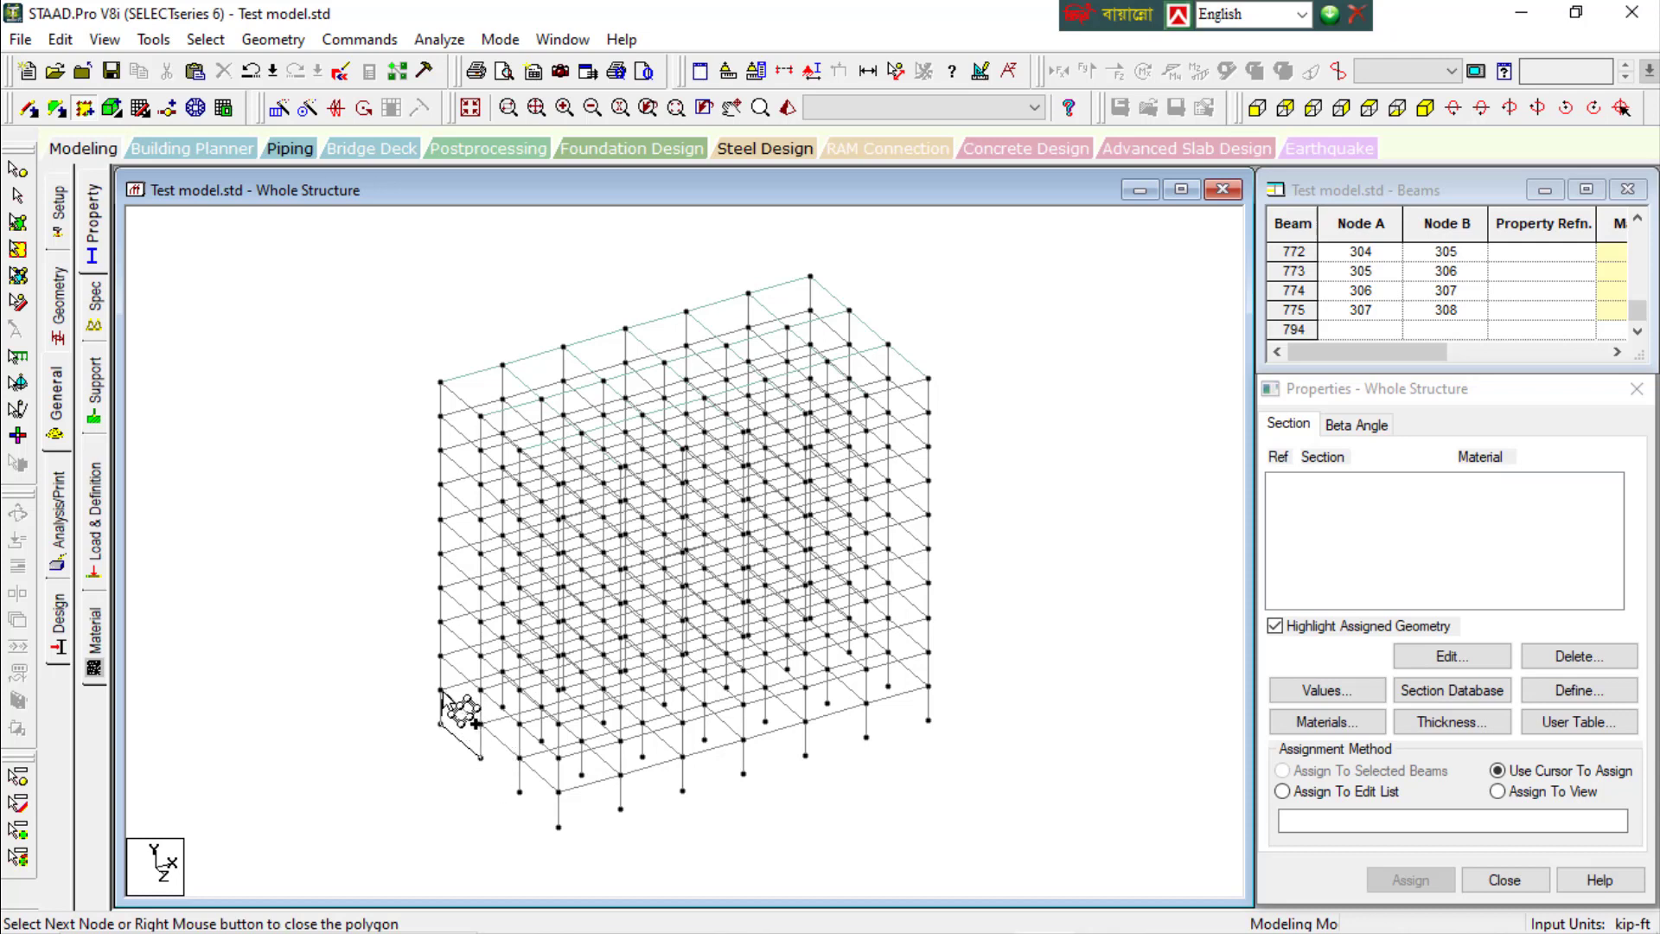
{"action": "left_click", "coordinate": [440, 690]}
{"action": "right_click", "coordinate": [459, 741]}
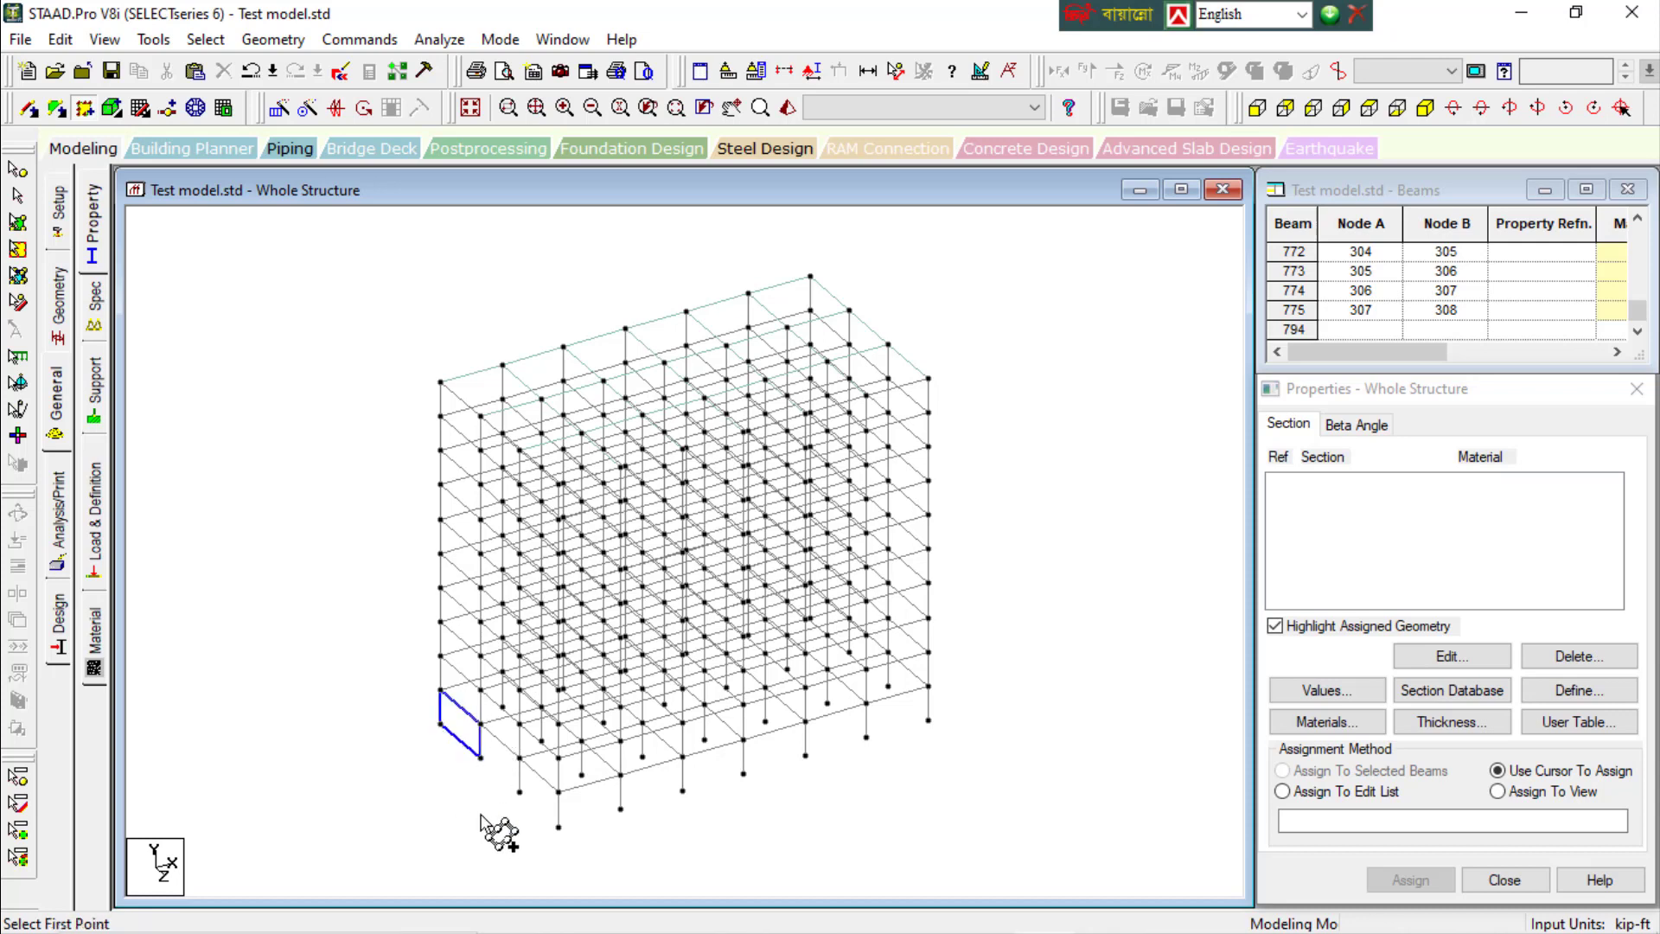
Repeat the new surface in the Y direction with Translational Repeat, using 10 steps at 10 ft spacing
{"action": "left_click", "coordinate": [17, 250]}
{"action": "left_click", "coordinate": [477, 748]}
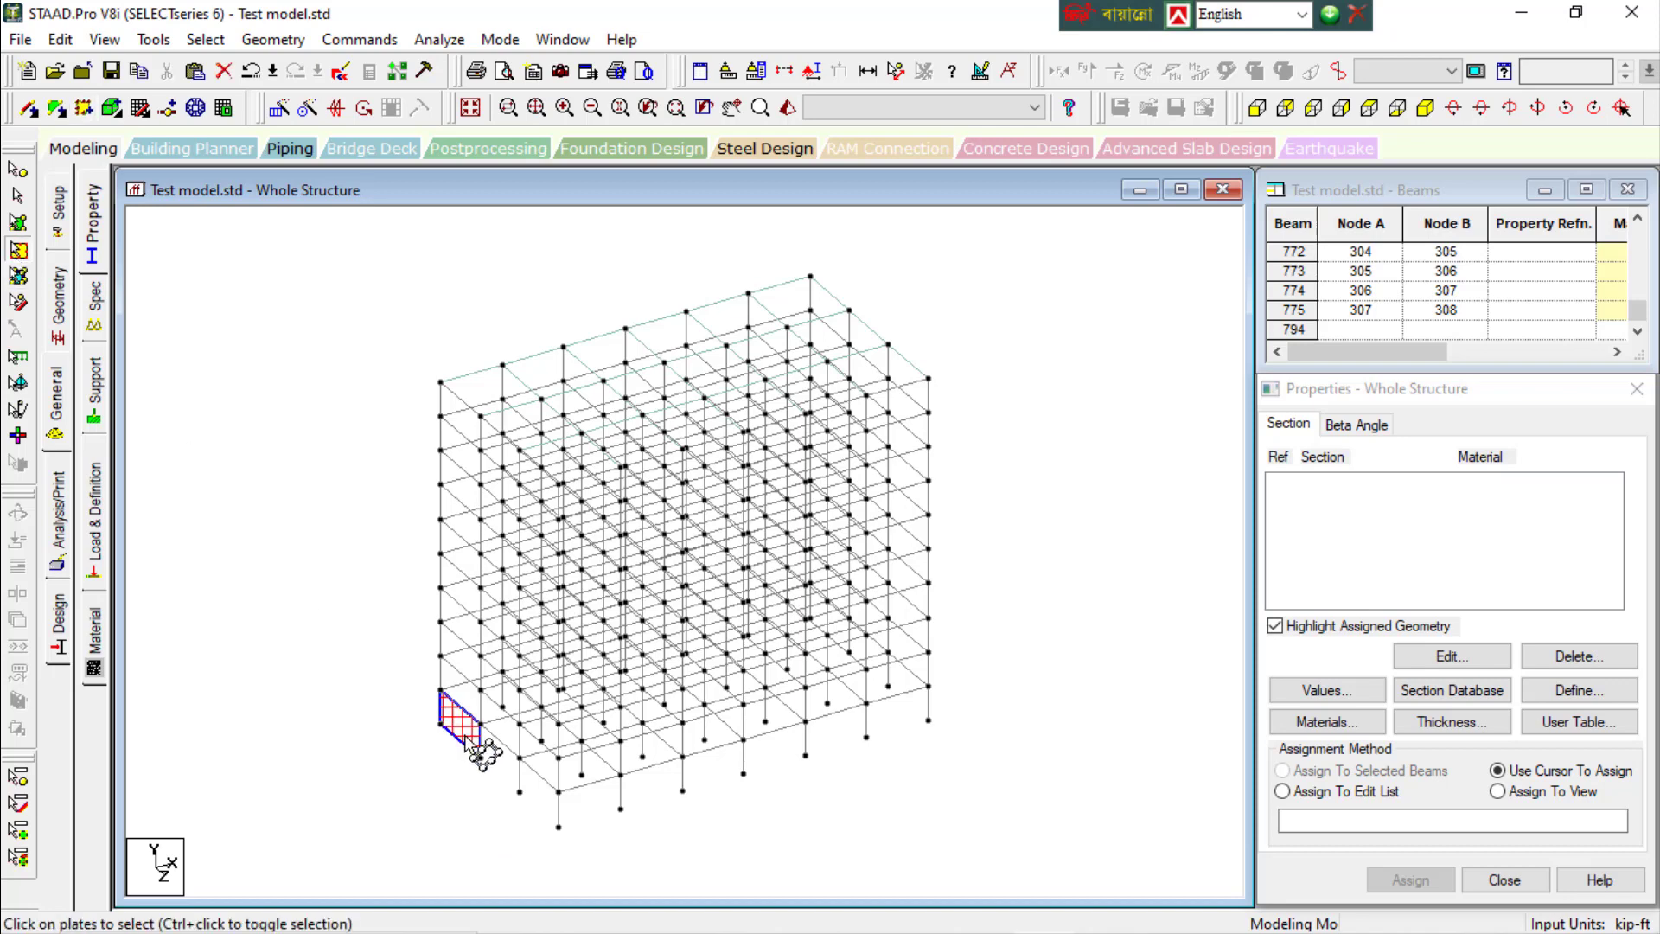
{"action": "left_click", "coordinate": [278, 109]}
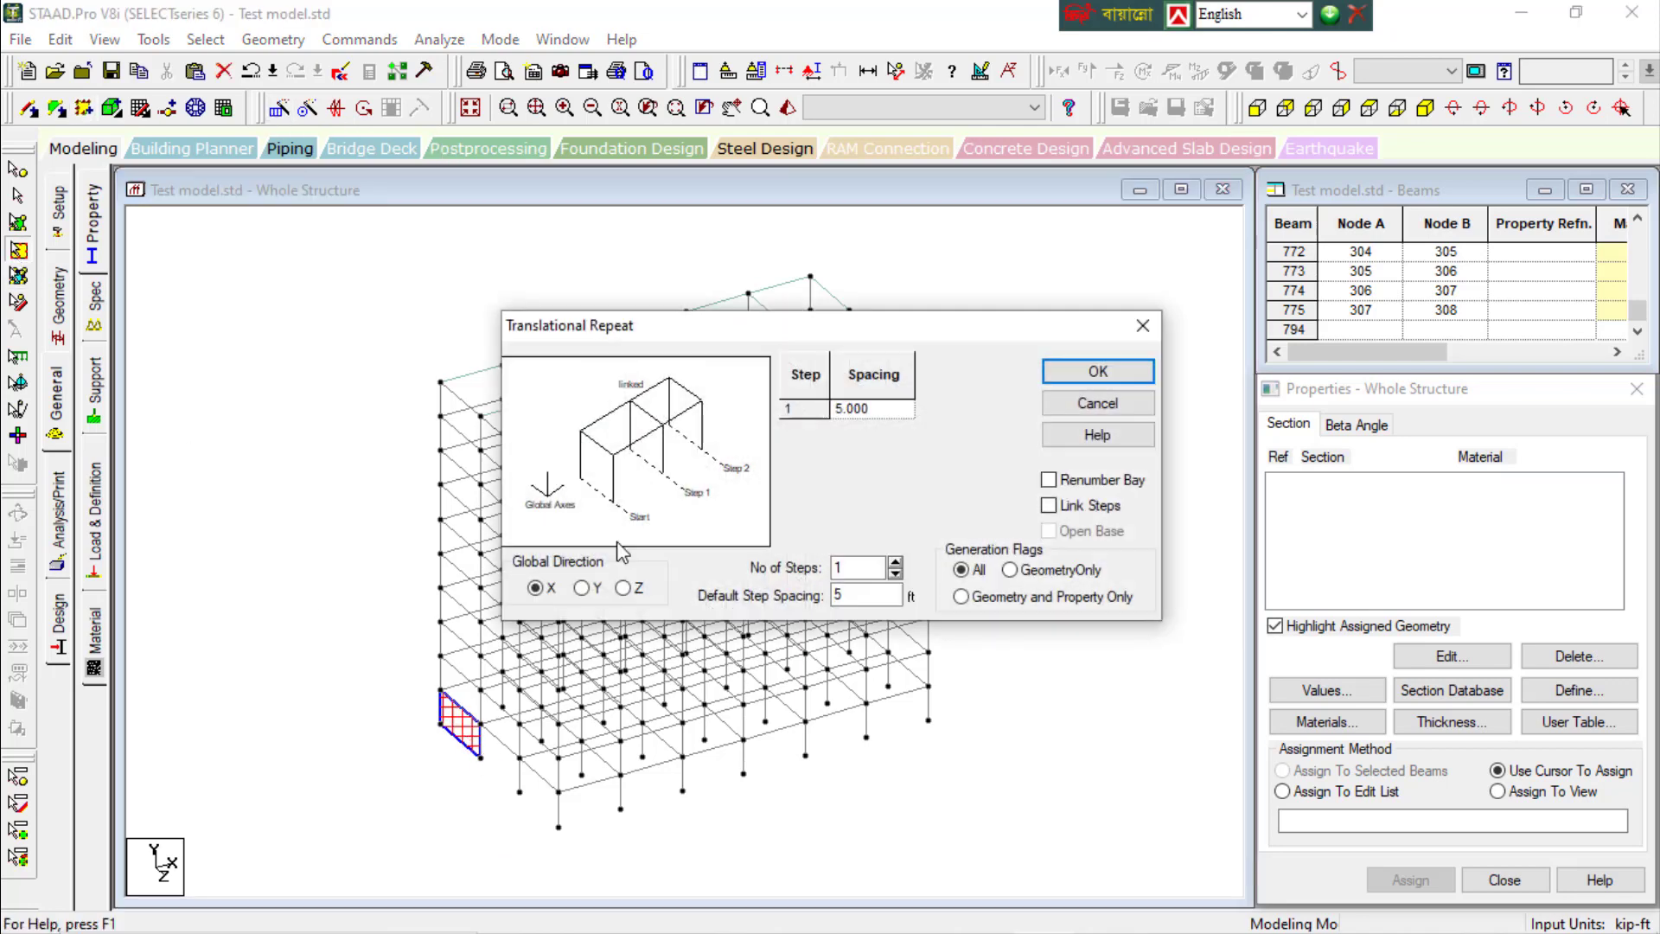
{"action": "left_click", "coordinate": [601, 590]}
{"action": "left_click_drag", "start_coordinate": [860, 567], "coordinate": [802, 562]}
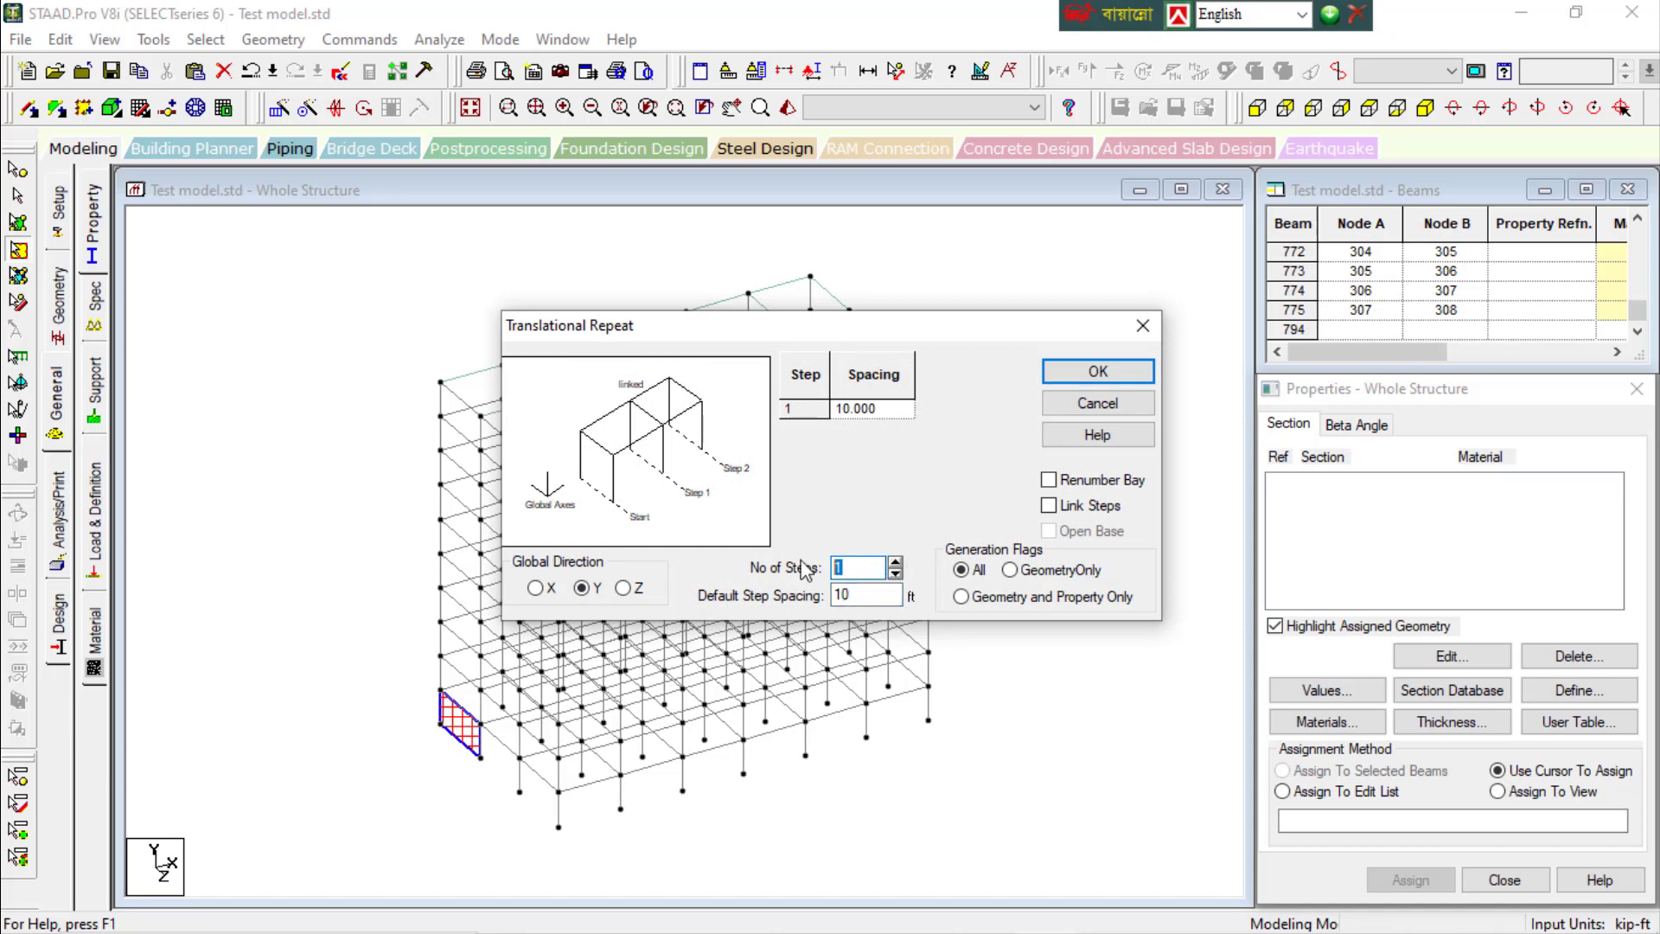
{"action": "type", "text": "10"}
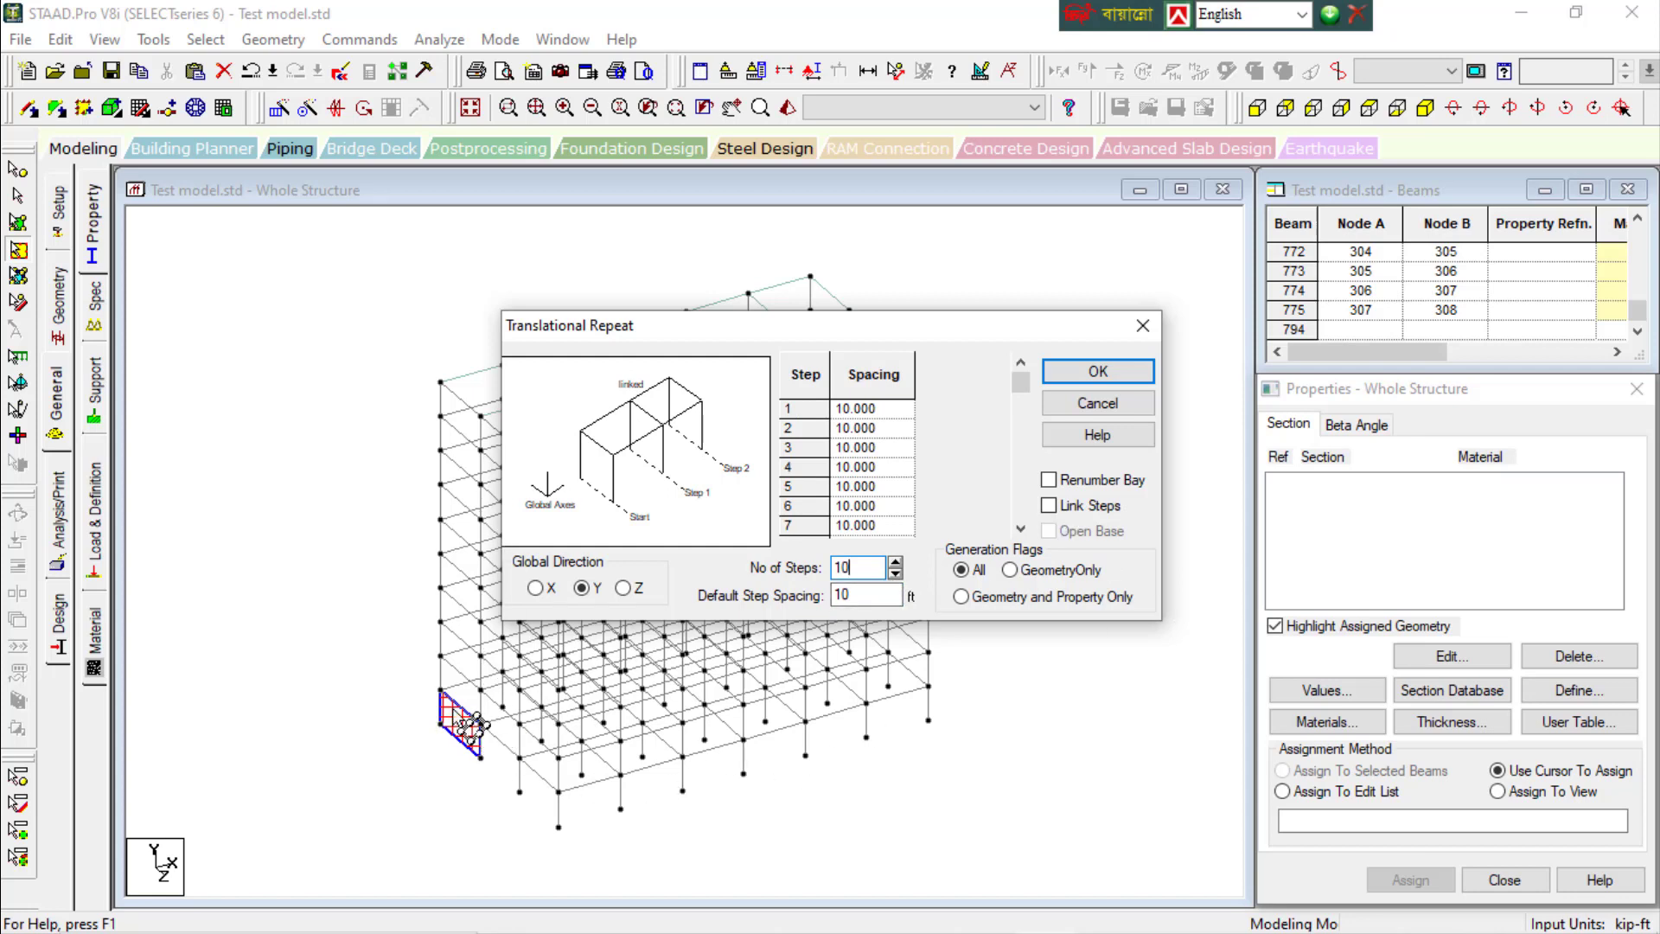
{"action": "left_click", "coordinate": [1097, 373]}
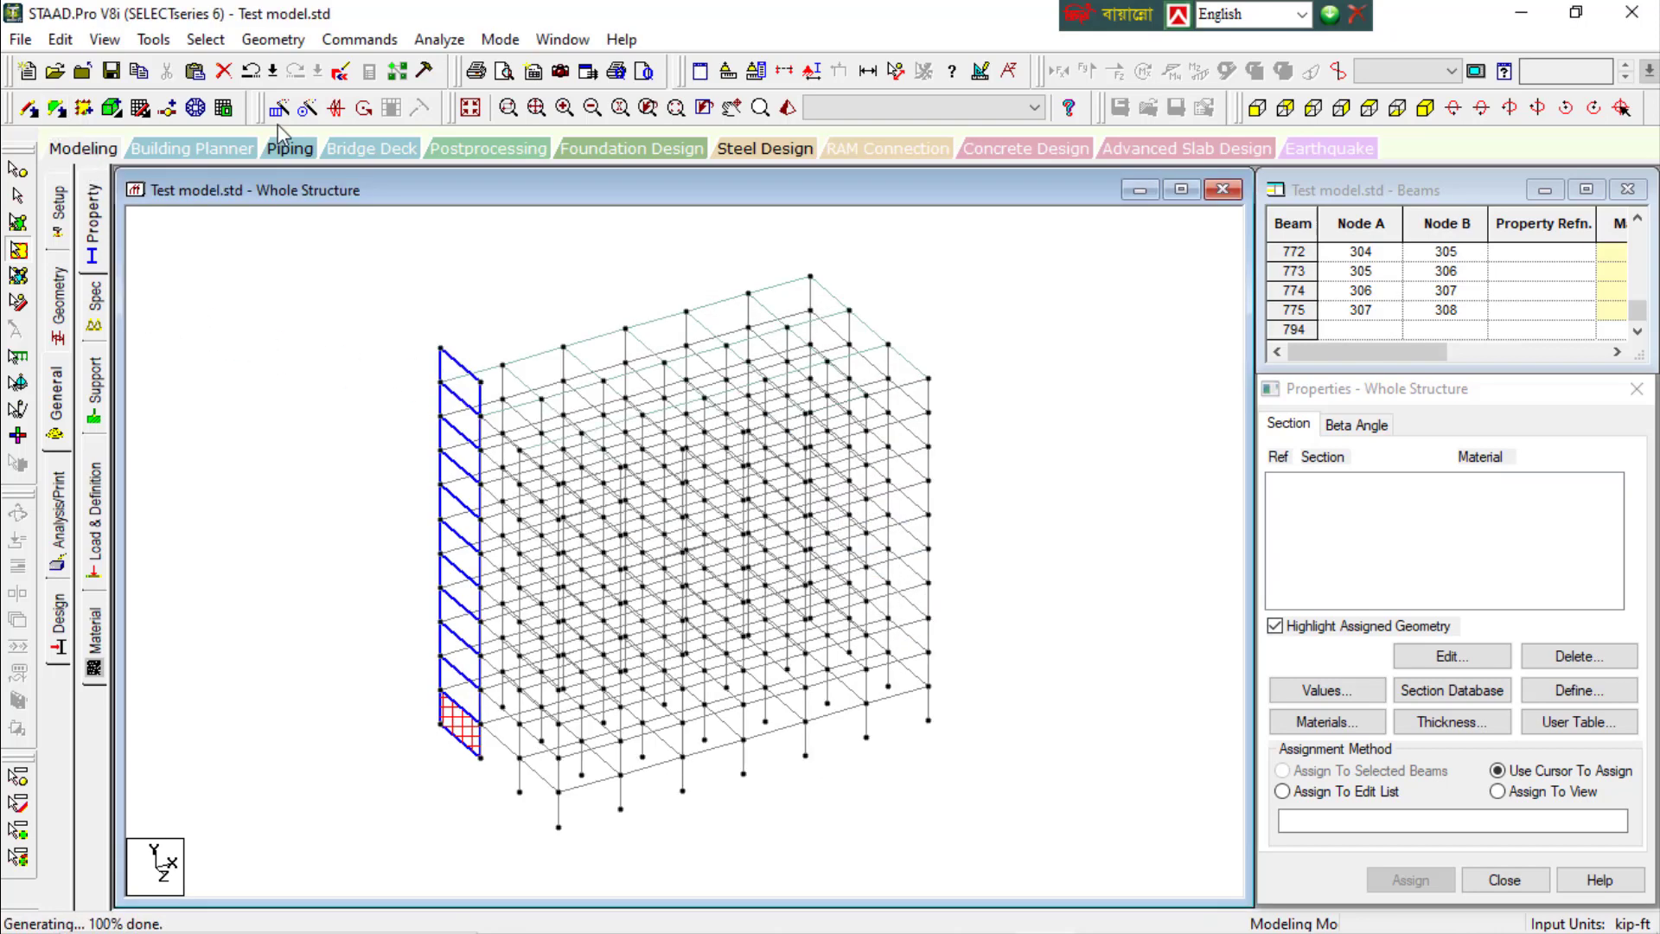
Delete the extra surface above roof level along with its orphan nodes, and return to the isometric view
{"action": "left_click", "coordinate": [1259, 111]}
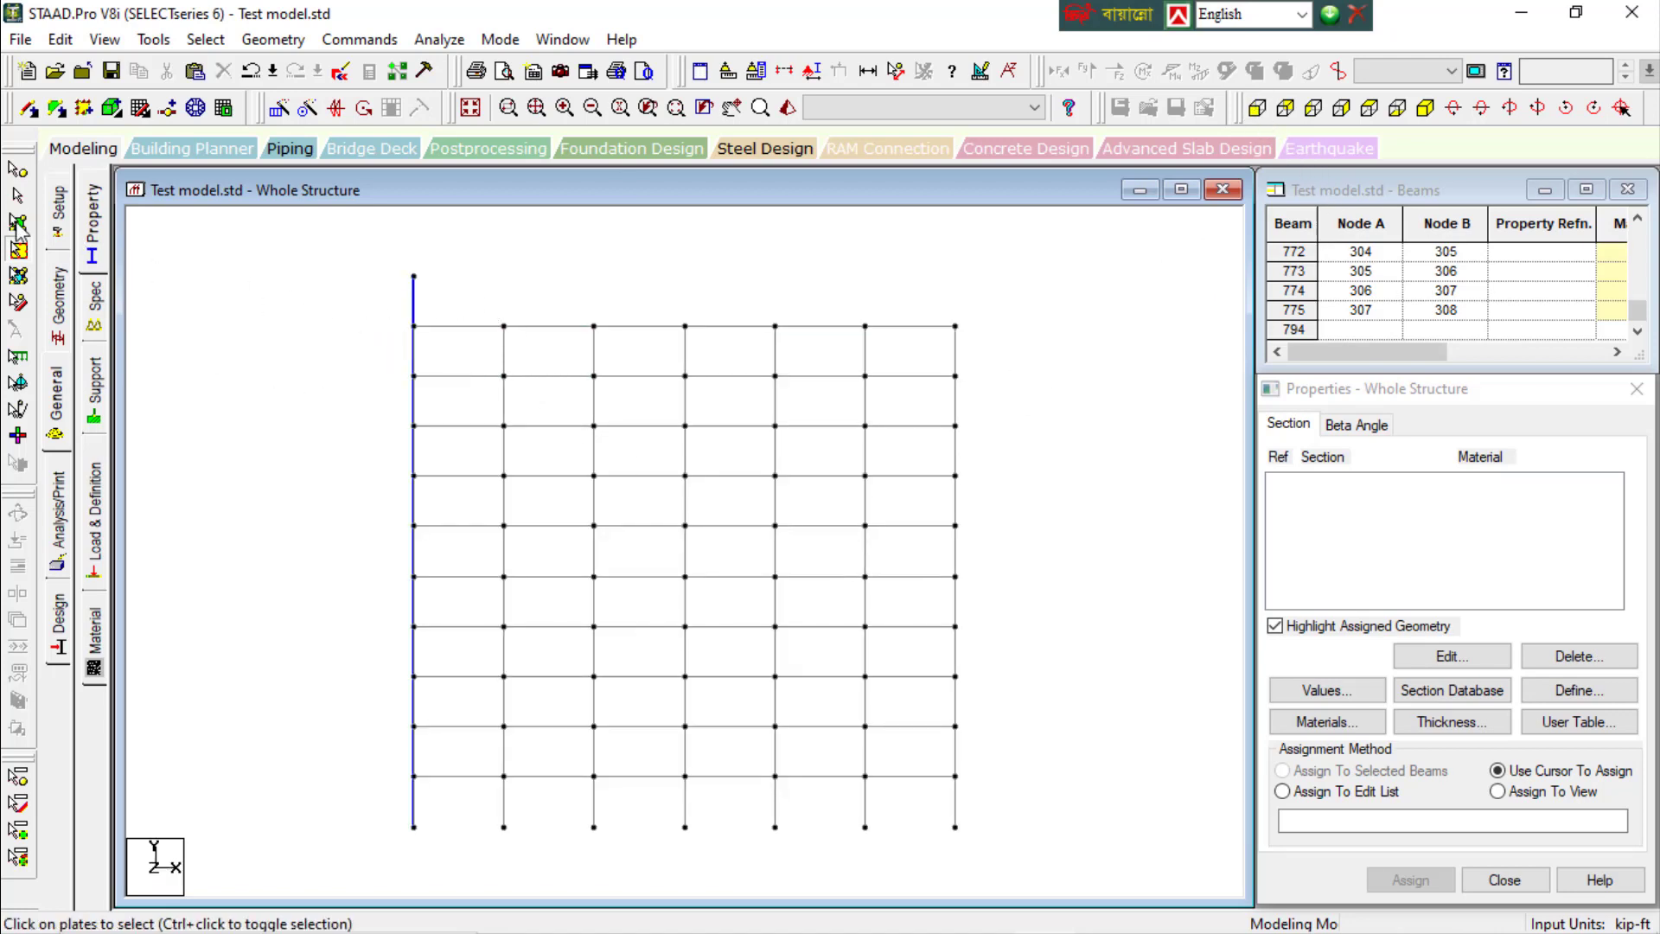
{"action": "left_click", "coordinate": [18, 250]}
{"action": "left_click", "coordinate": [1329, 114]}
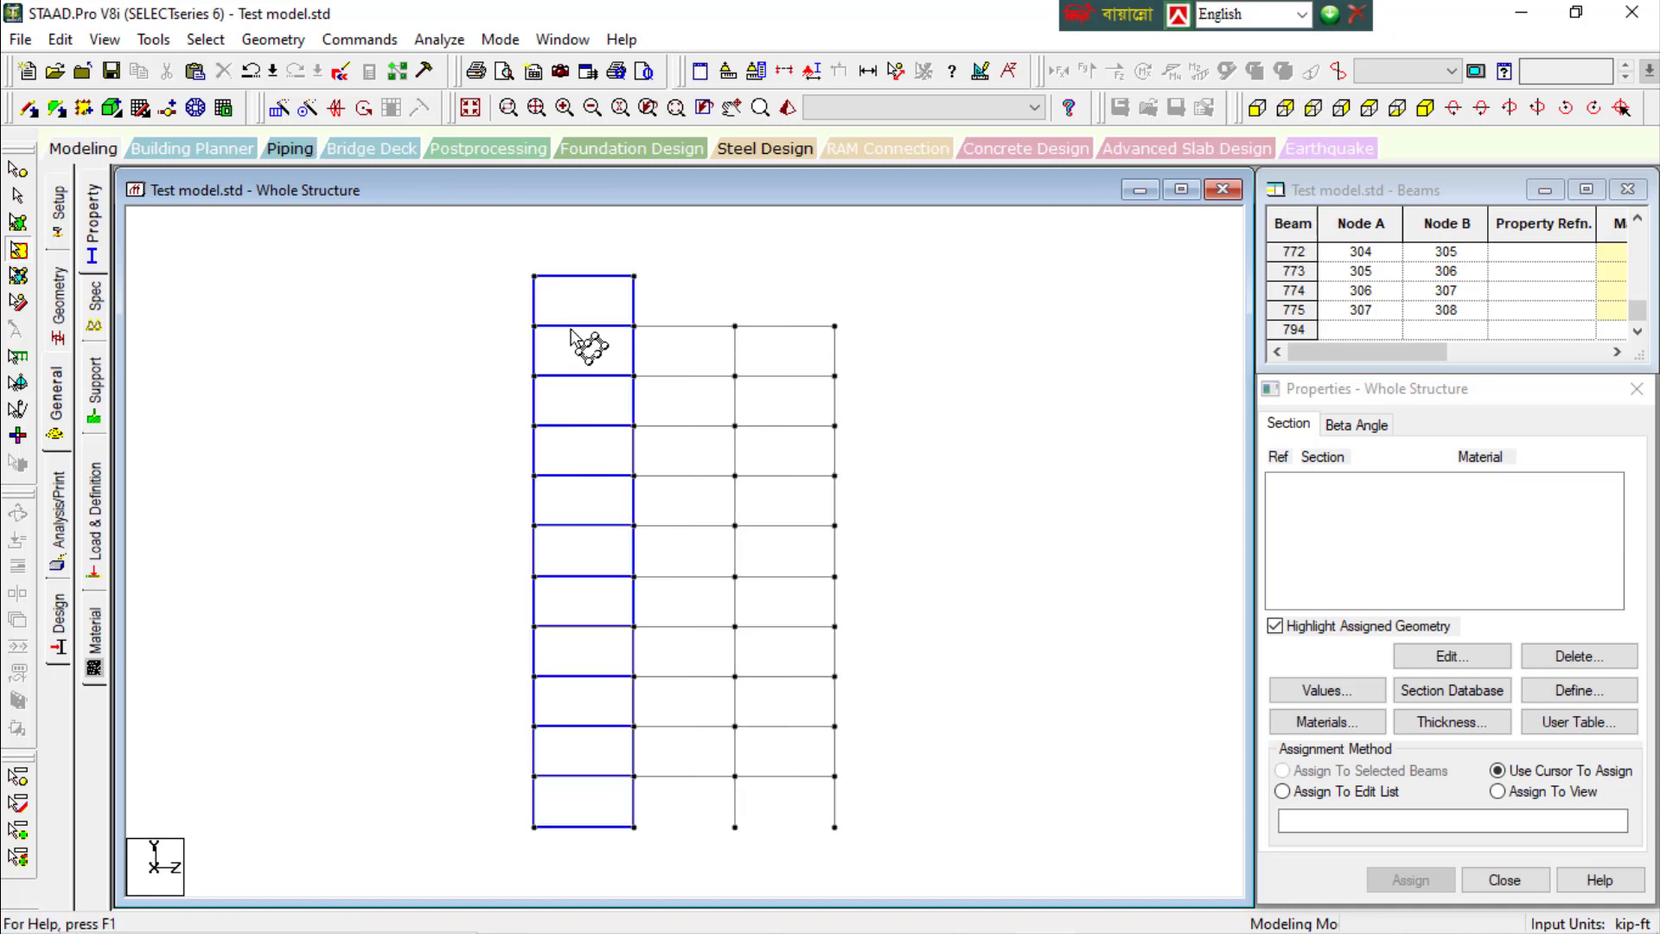
{"action": "mouse_move", "coordinate": [562, 303]}
{"action": "key", "text": "Delete"}
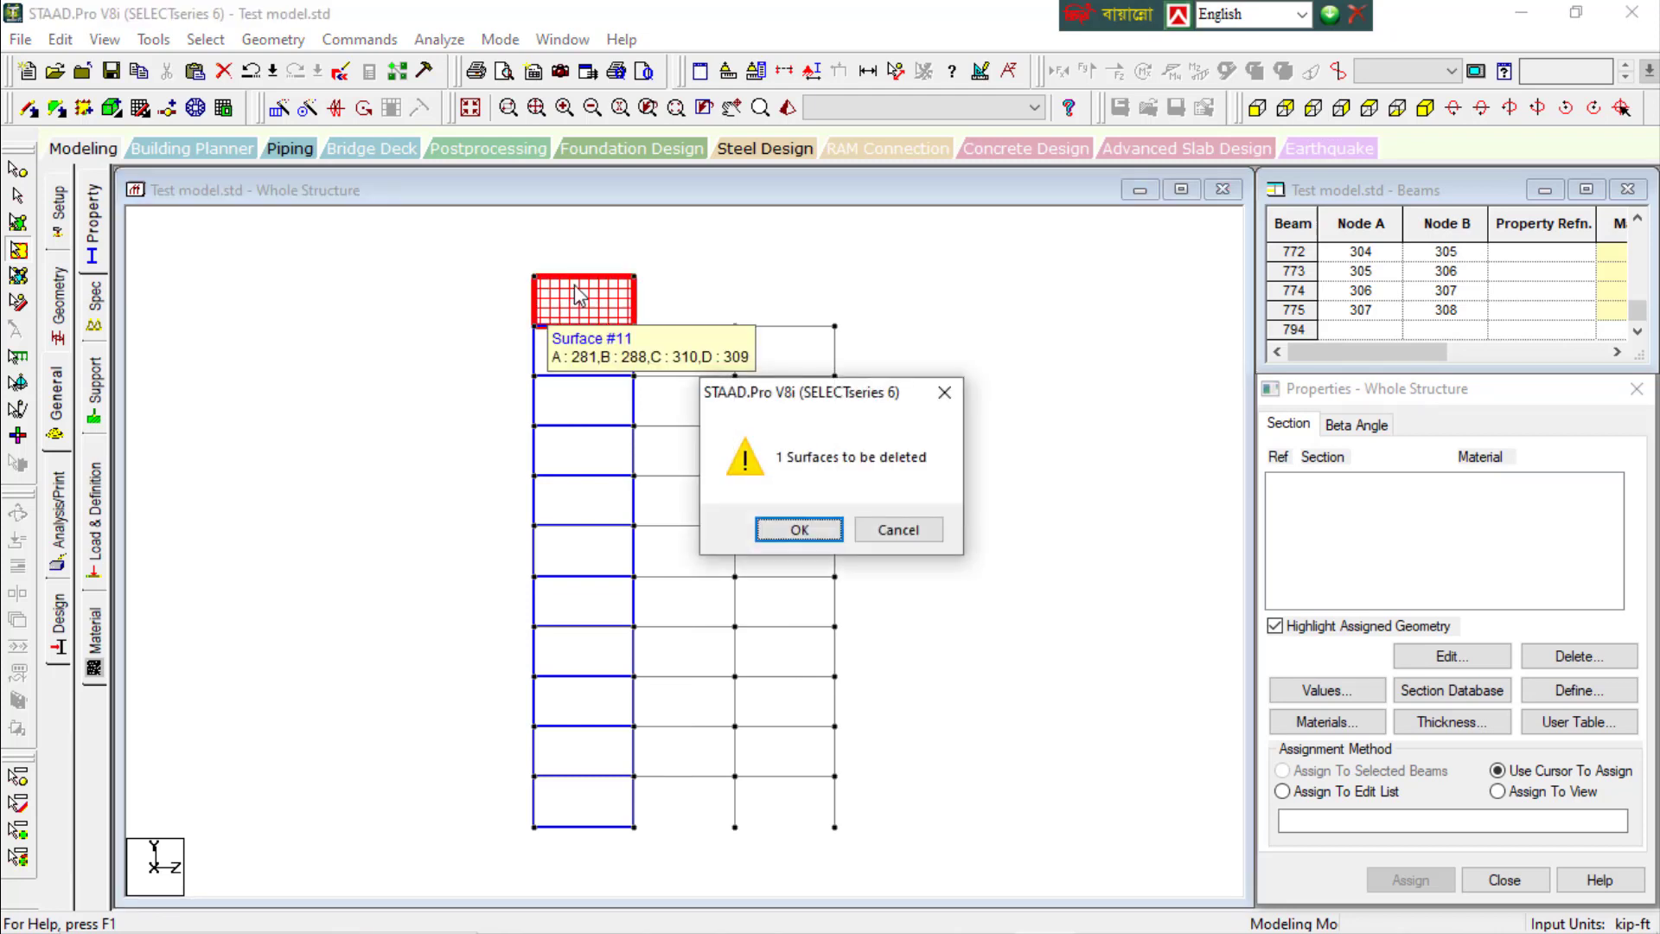
{"action": "left_click", "coordinate": [798, 530]}
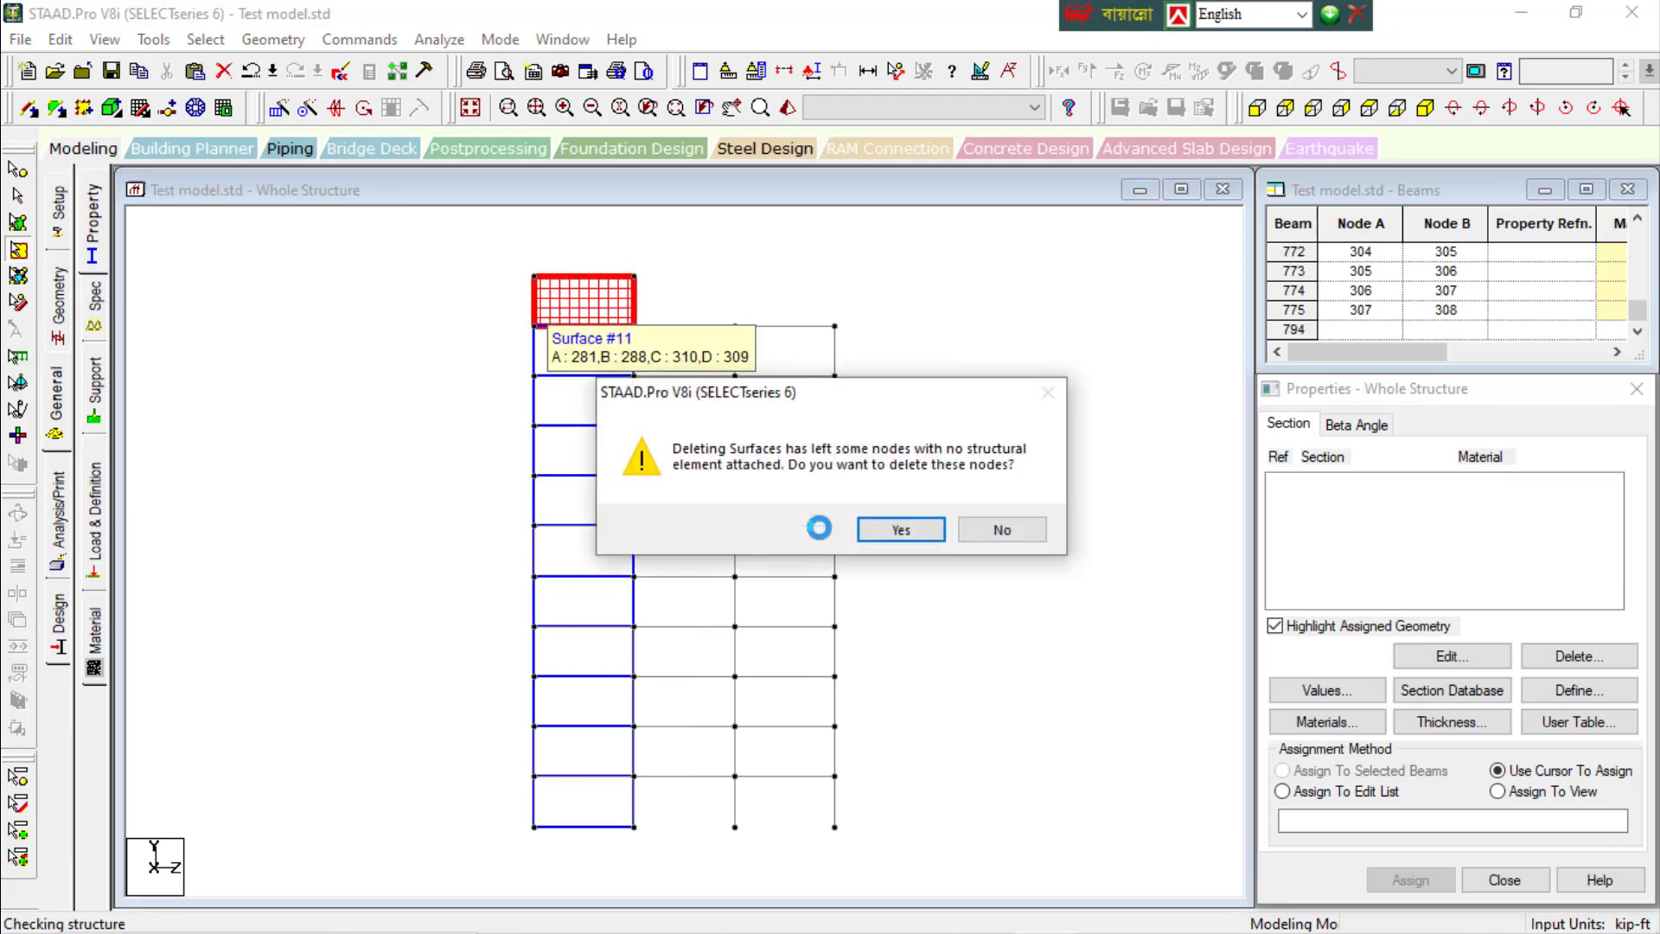
{"action": "left_click", "coordinate": [893, 526]}
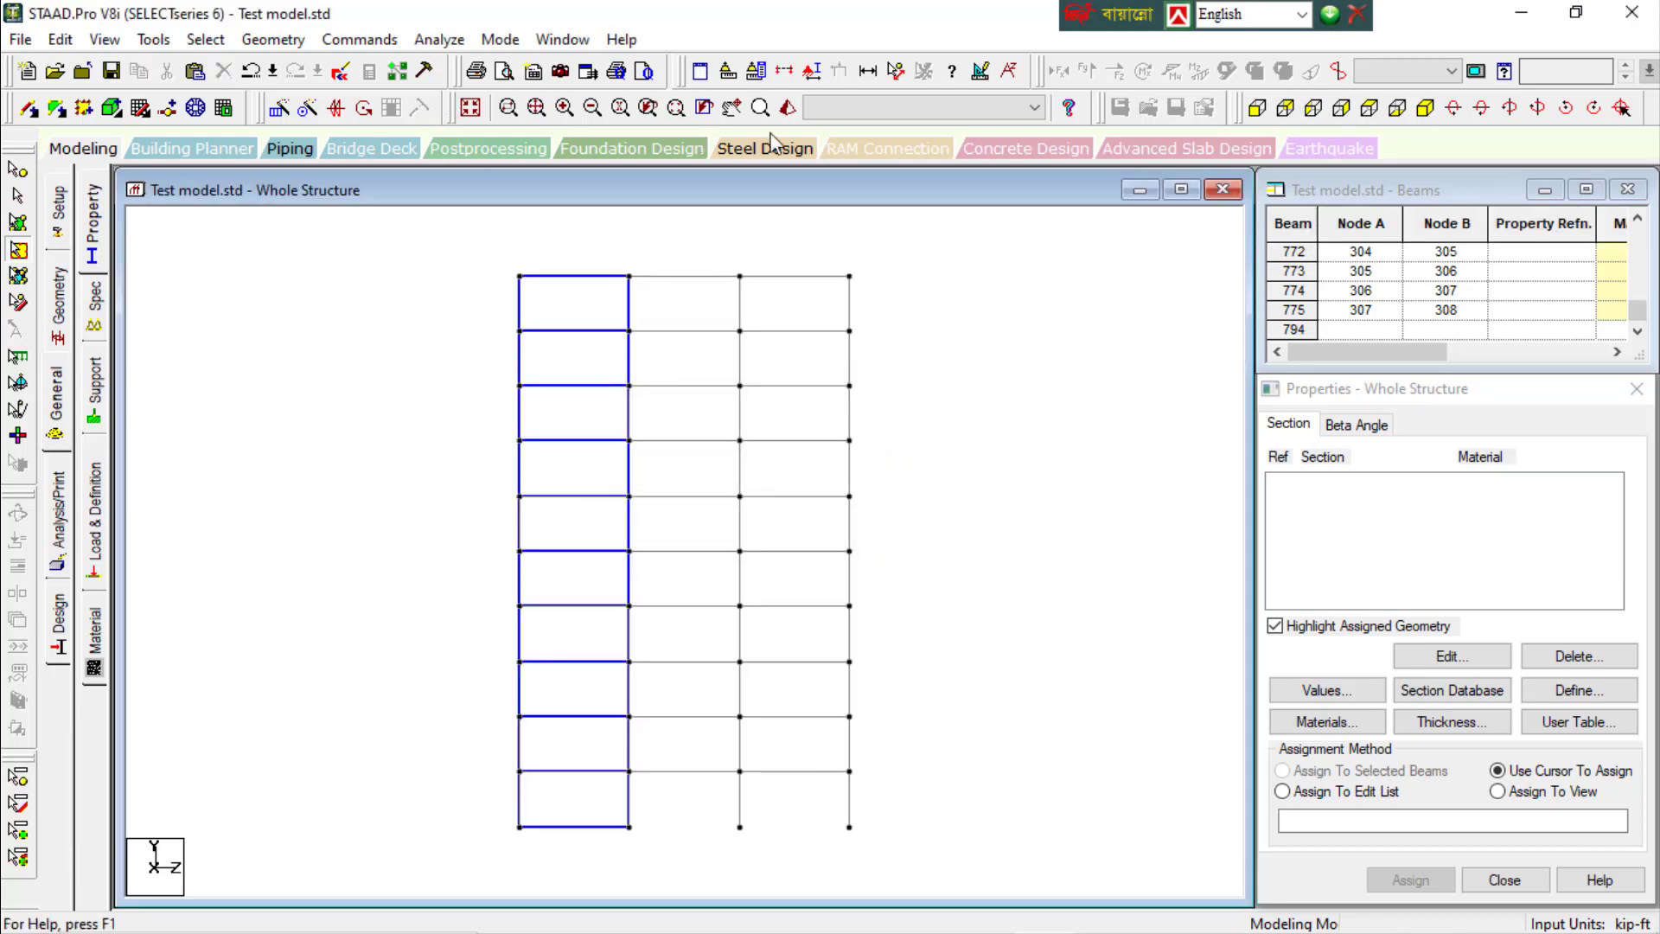
{"action": "left_click", "coordinate": [1425, 107]}
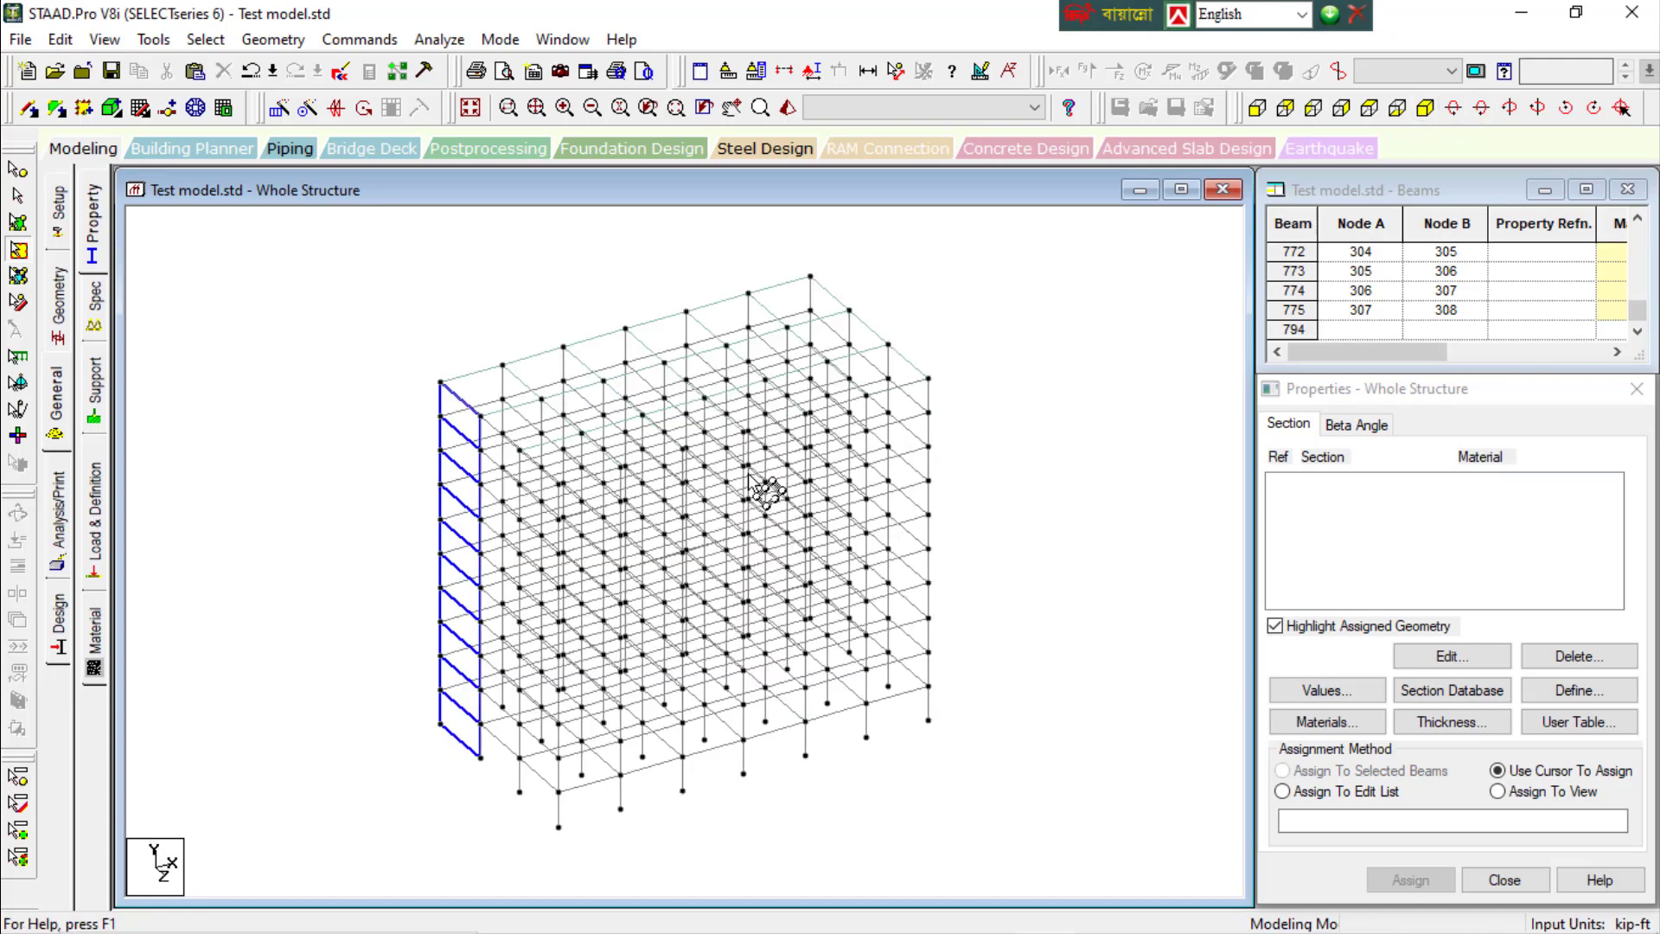
Apply a Select To View section limited to Beams on the frame with the surface wall
{"action": "left_click", "coordinate": [18, 224]}
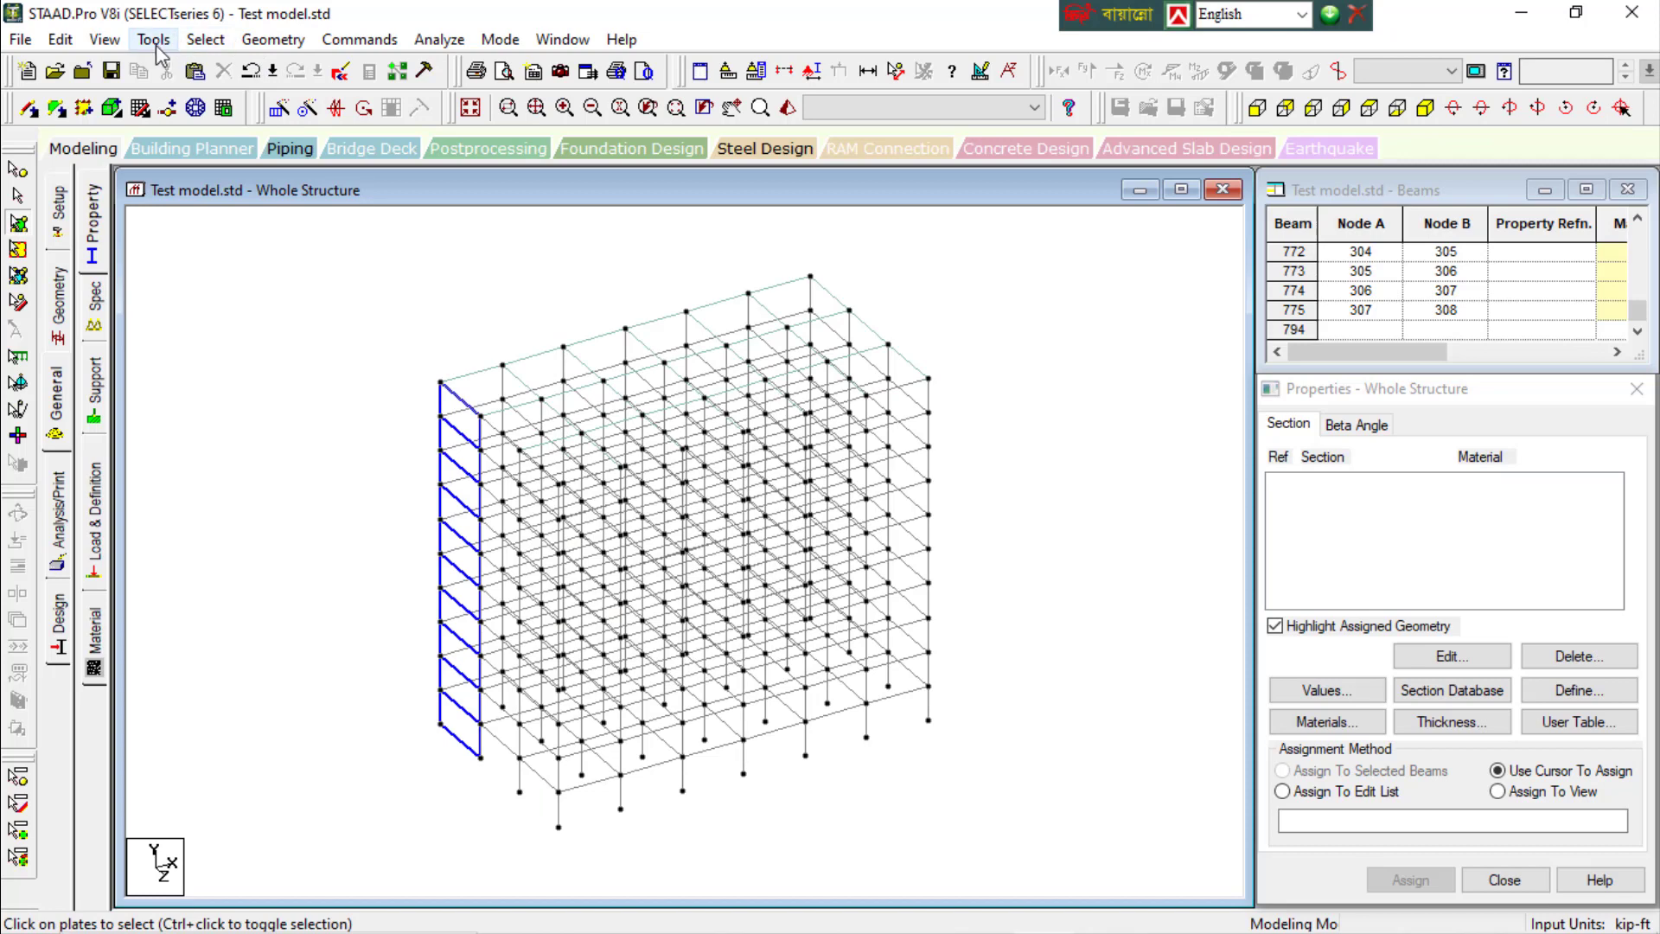
{"action": "left_click", "coordinate": [786, 74]}
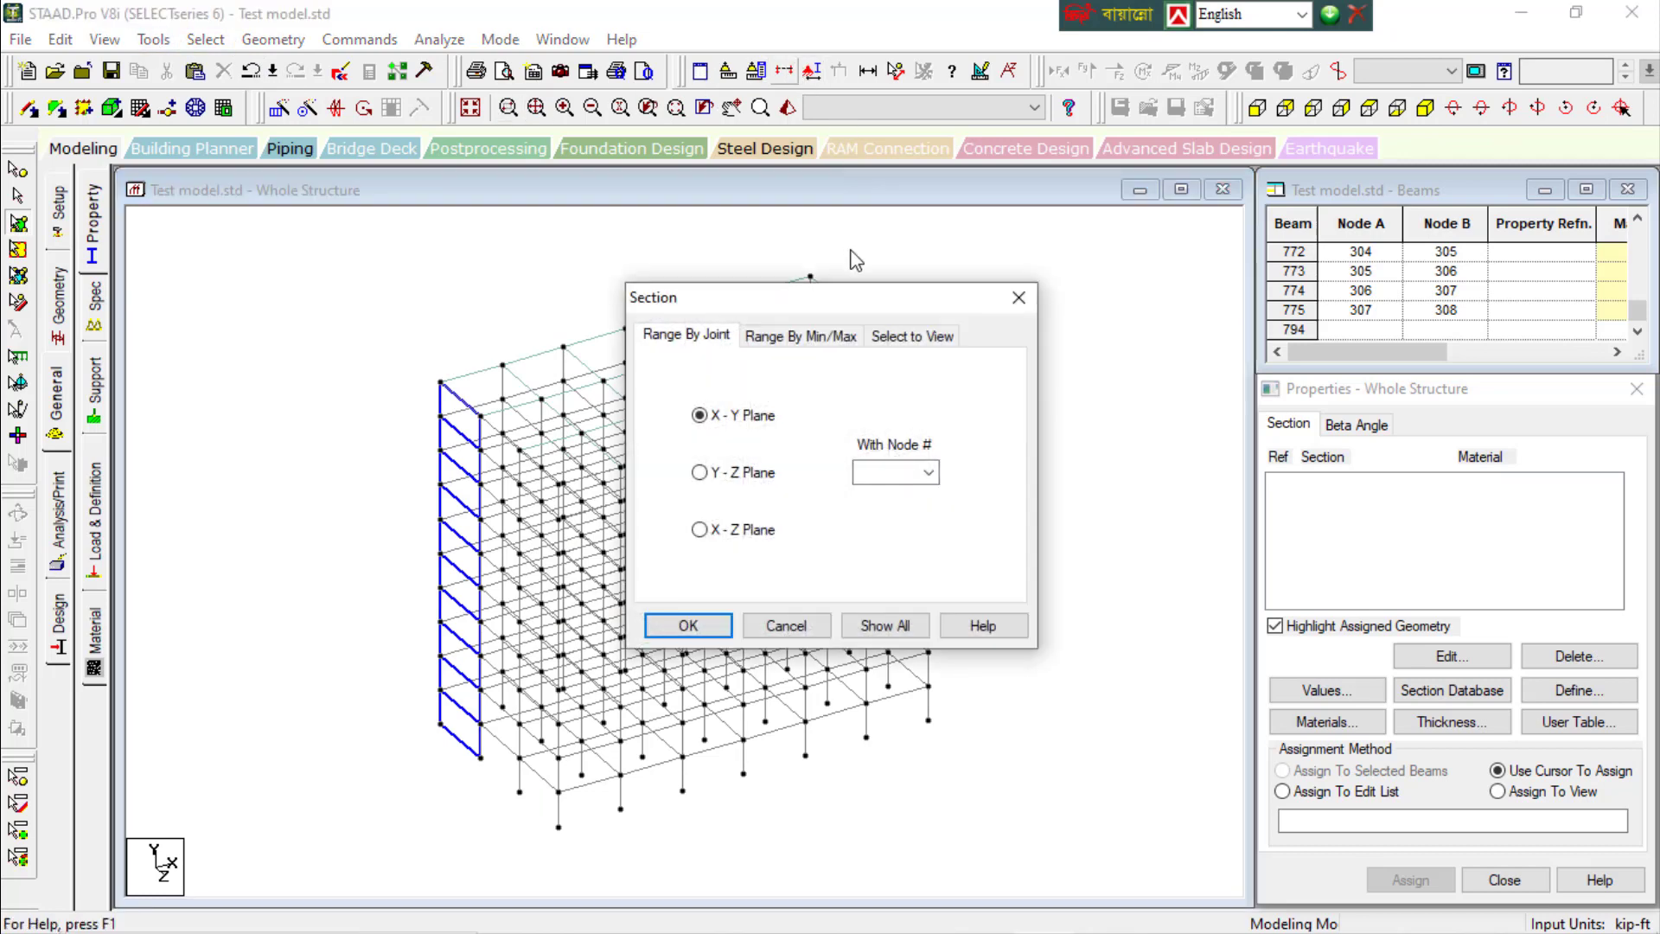
{"action": "left_click", "coordinate": [921, 336]}
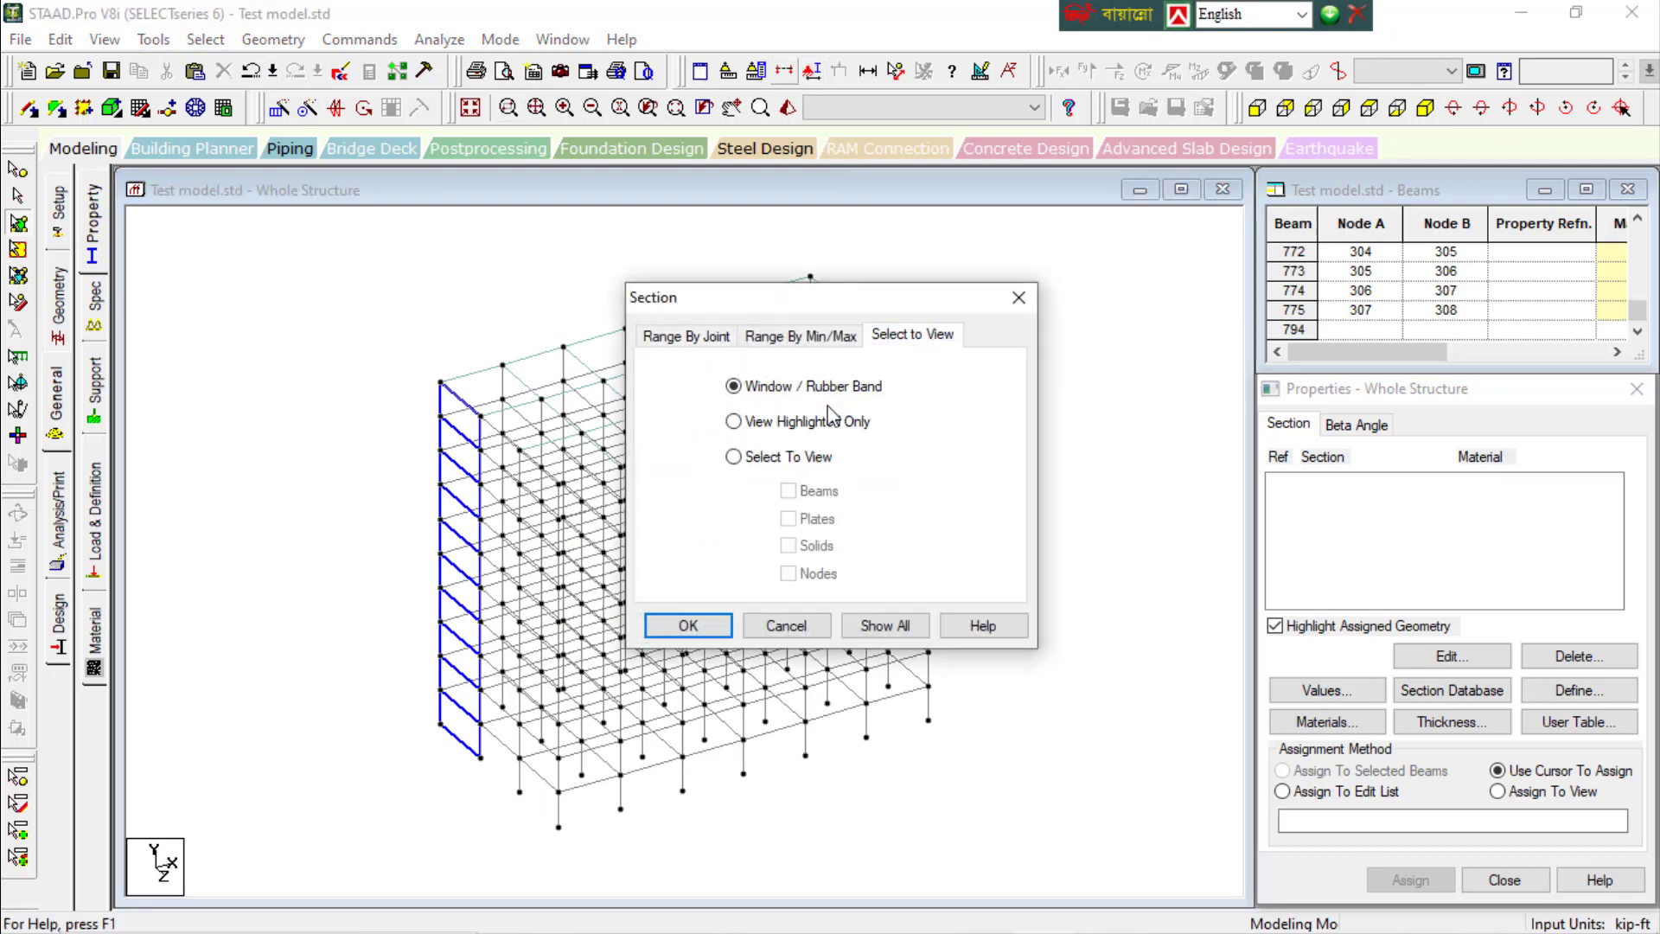
{"action": "left_click", "coordinate": [763, 461]}
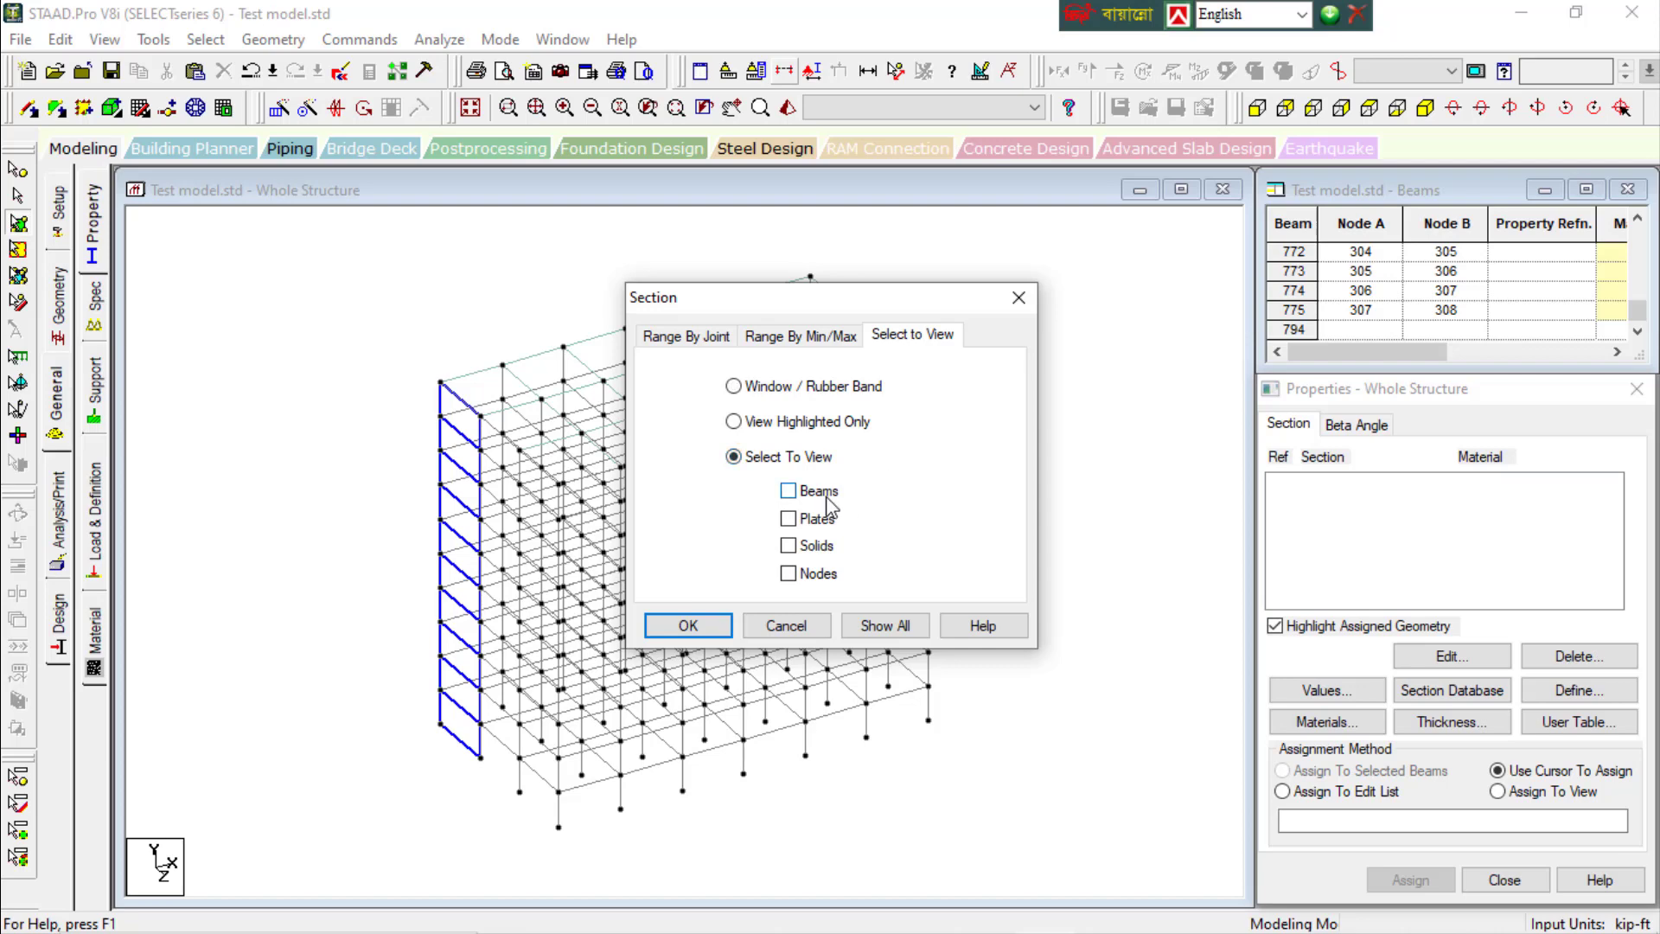
{"action": "left_click", "coordinate": [688, 624]}
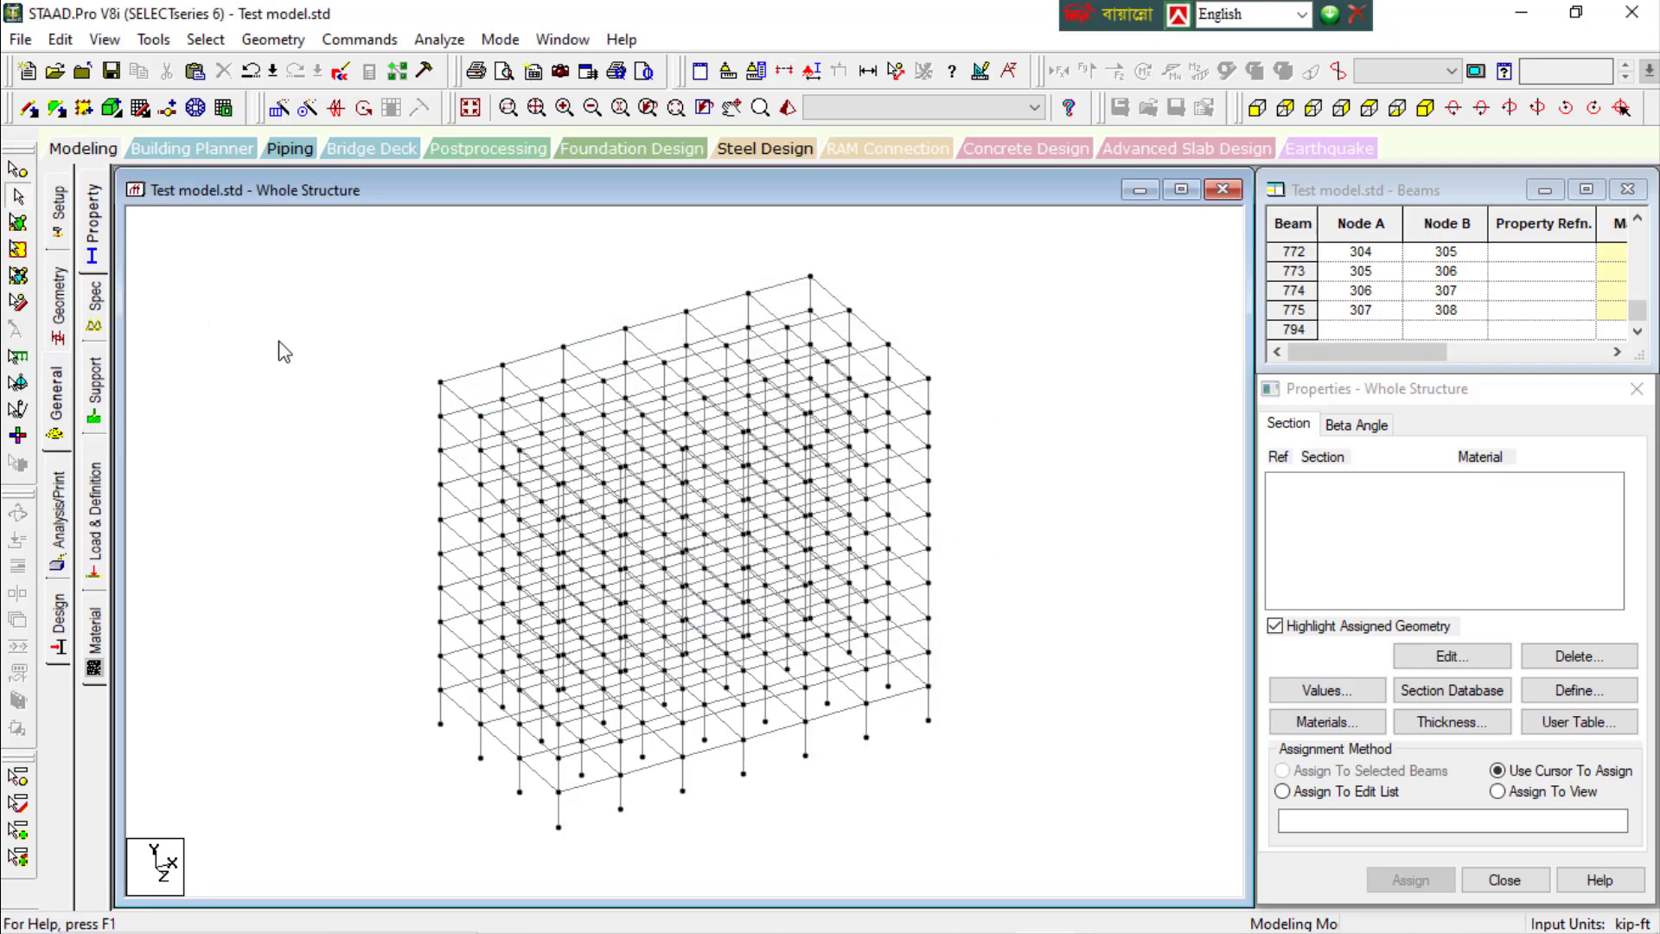
Try window selections of the frame, plates and surfaces in the beams-only view, and restore the whole structure
{"action": "left_click_drag", "start_coordinate": [304, 344], "coordinate": [993, 823]}
{"action": "left_click_drag", "start_coordinate": [350, 257], "coordinate": [975, 745]}
{"action": "left_click", "coordinate": [18, 223]}
{"action": "left_click", "coordinate": [337, 277]}
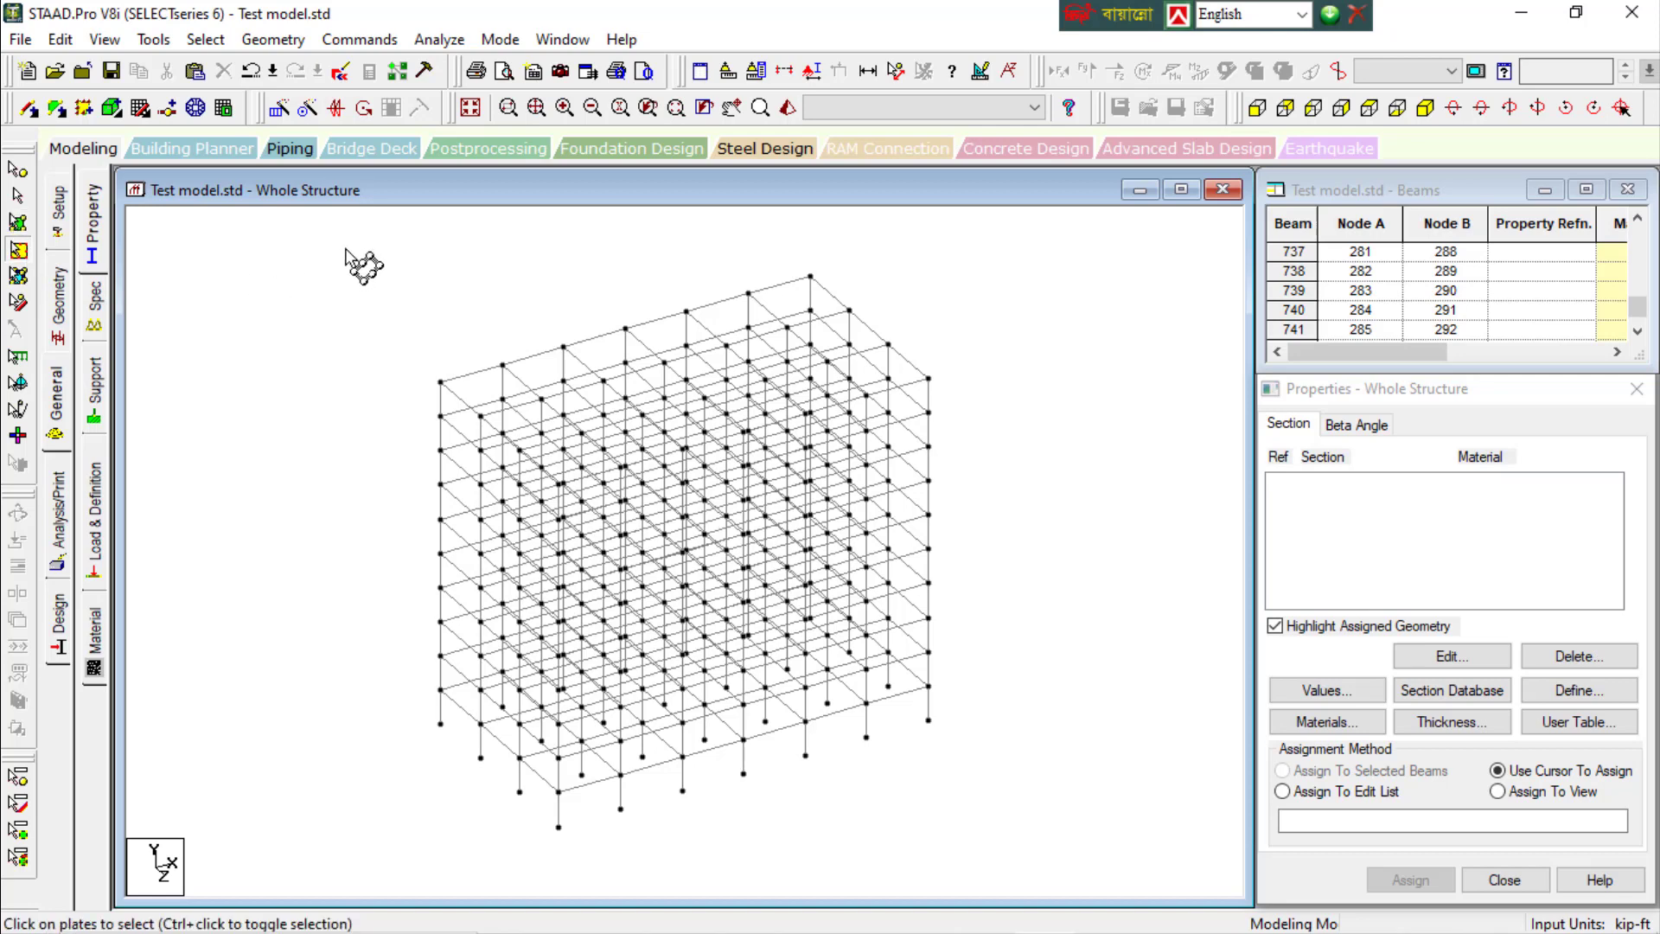
{"action": "left_click_drag", "start_coordinate": [350, 251], "coordinate": [1176, 875]}
{"action": "left_click", "coordinate": [478, 113]}
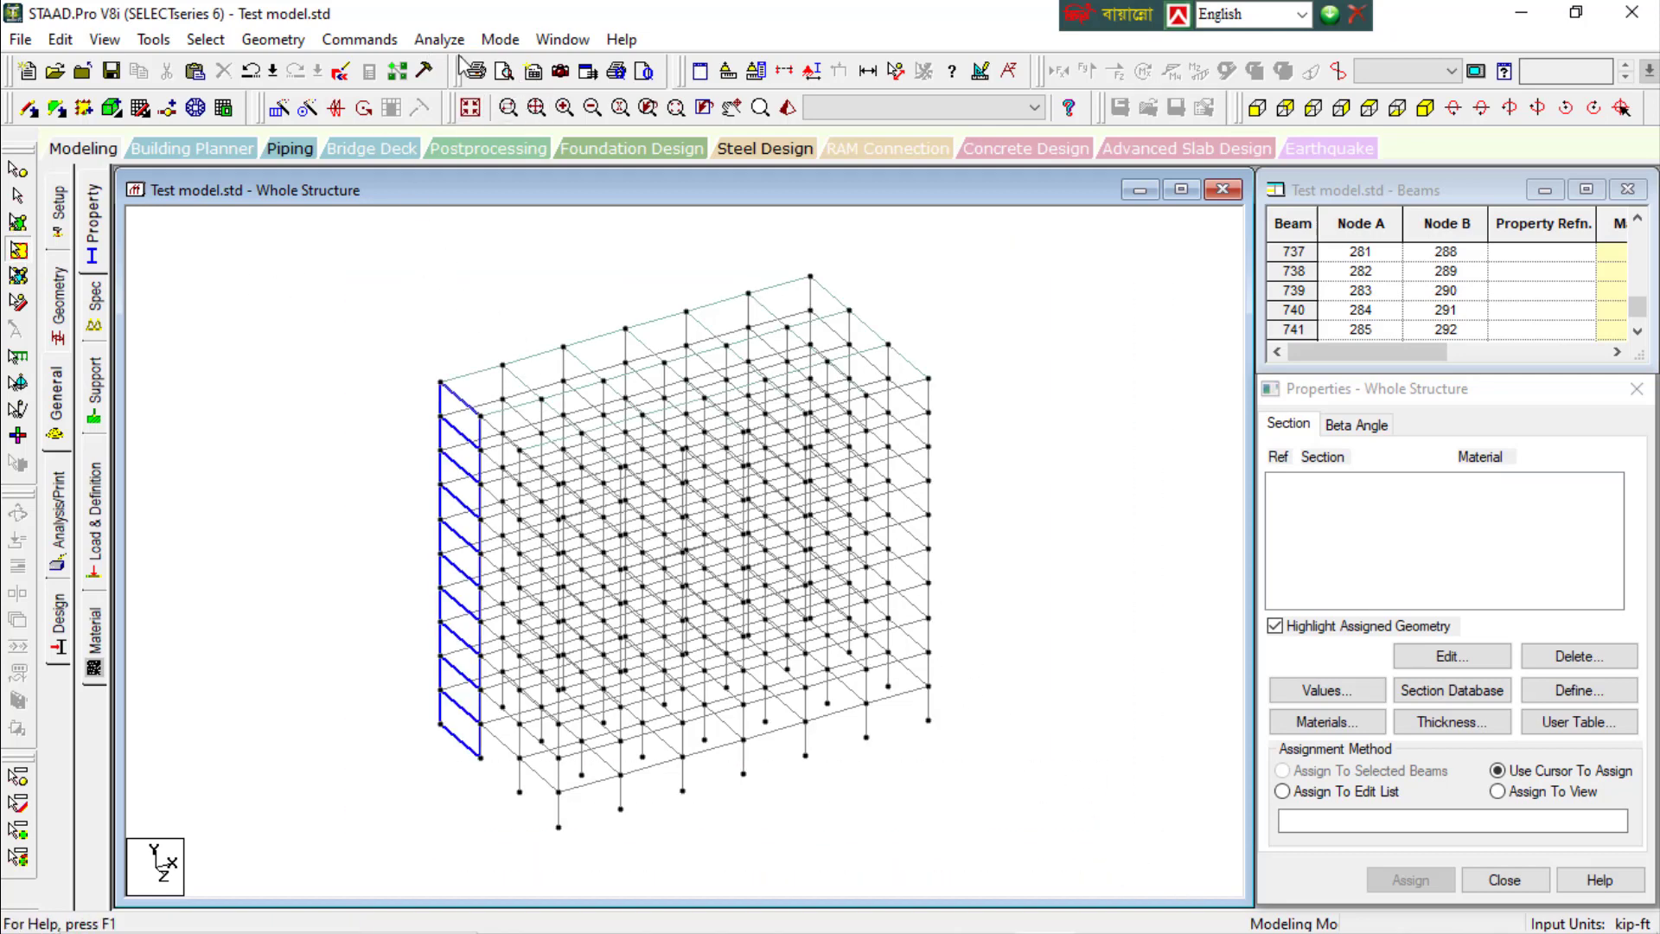
Apply a Select To View section limited to Nodes and restore the whole structure
{"action": "left_click", "coordinate": [811, 72]}
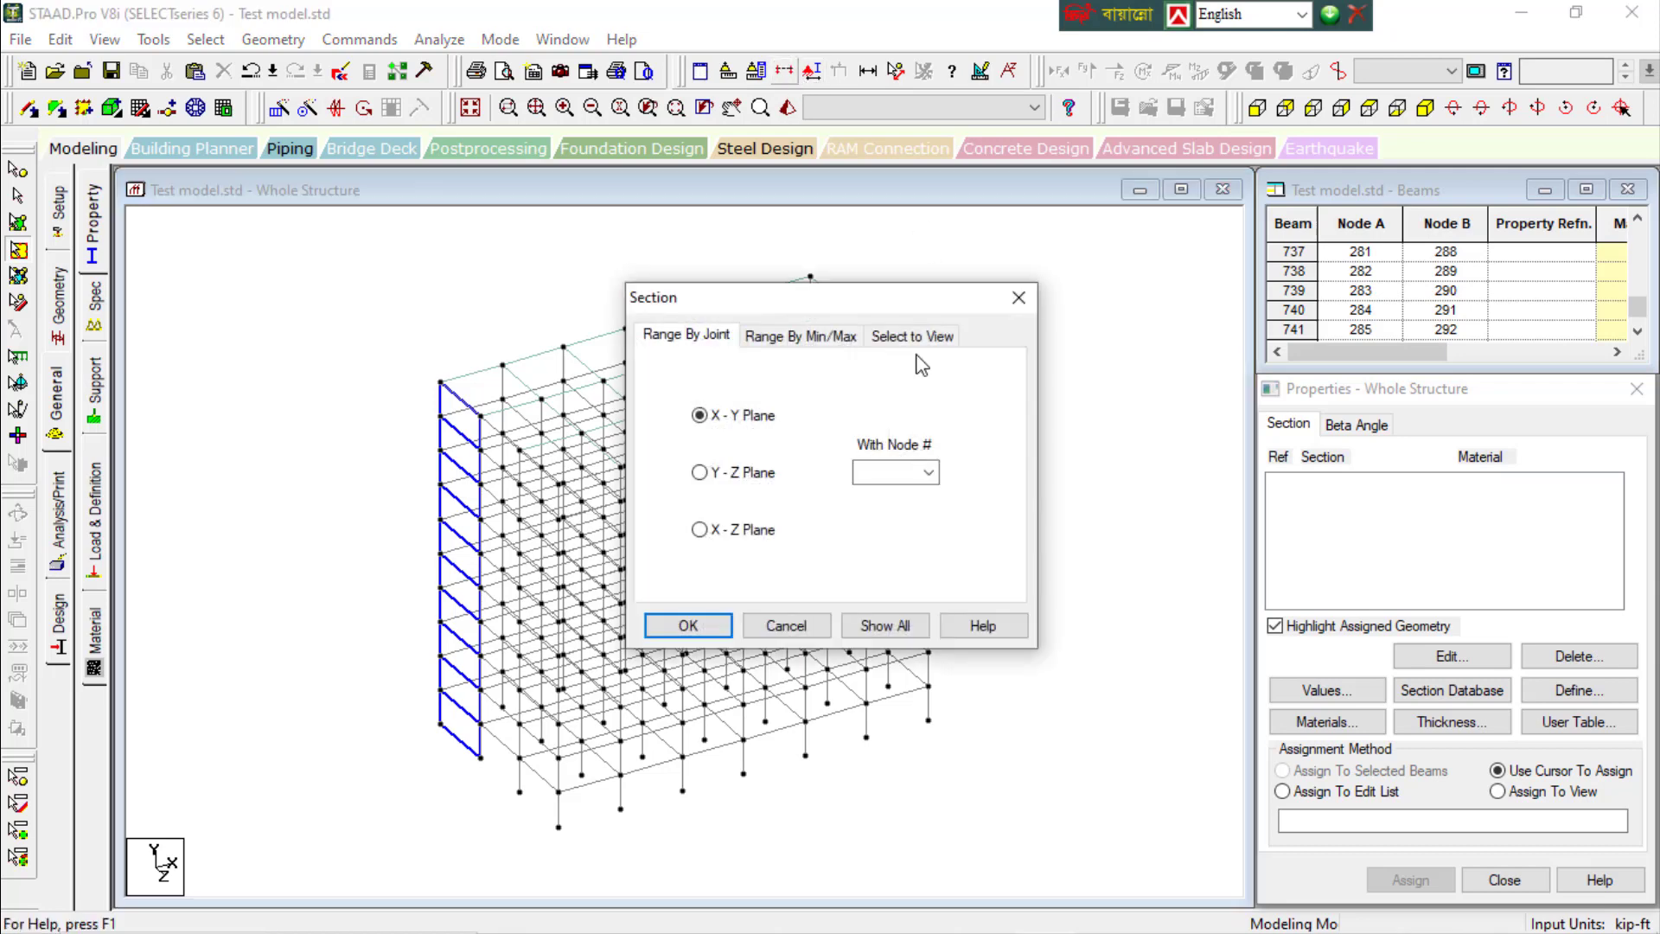
{"action": "left_click", "coordinate": [913, 335]}
{"action": "left_click", "coordinate": [764, 456]}
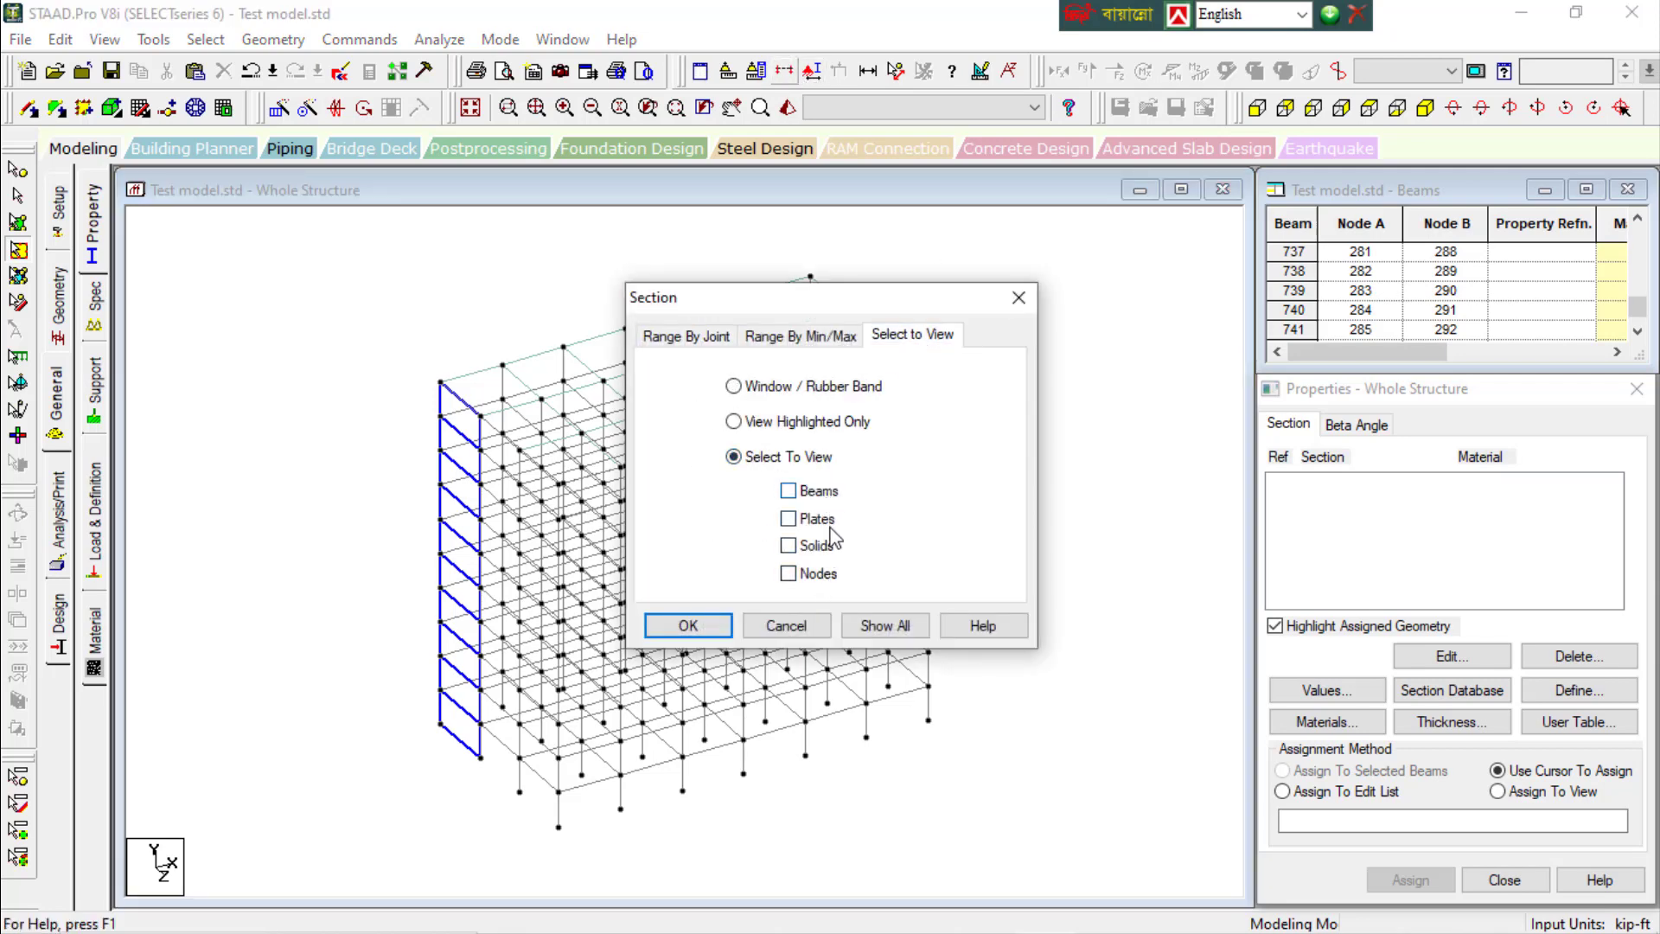
{"action": "left_click", "coordinate": [813, 574]}
{"action": "left_click", "coordinate": [689, 625]}
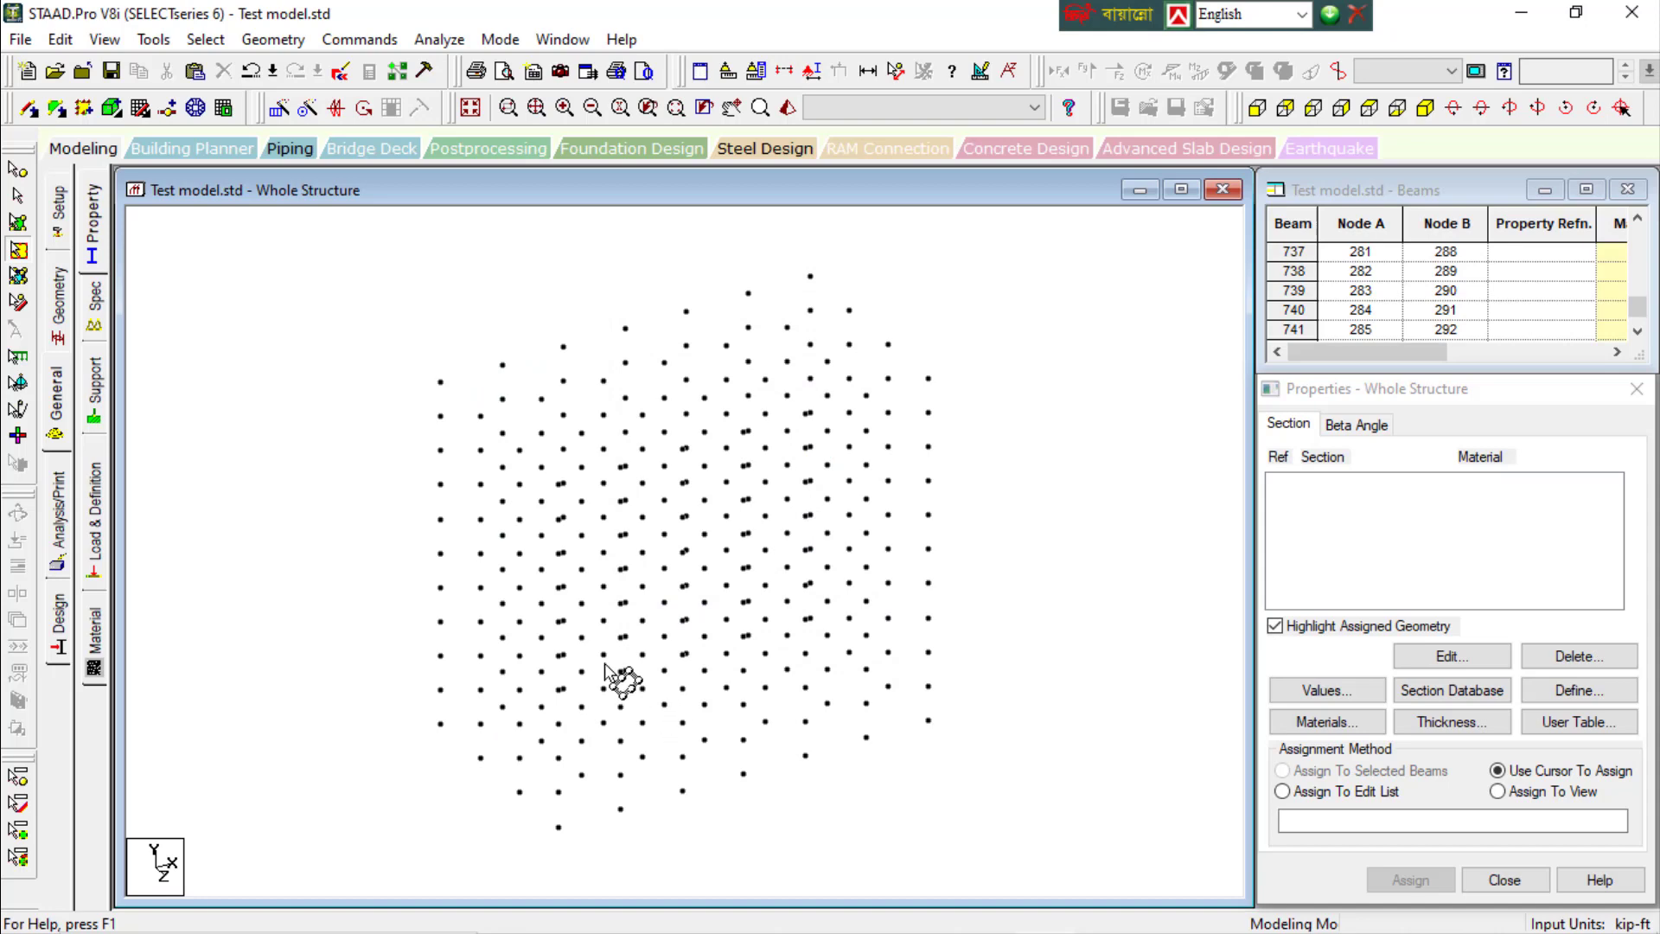
{"action": "left_click", "coordinate": [475, 112]}
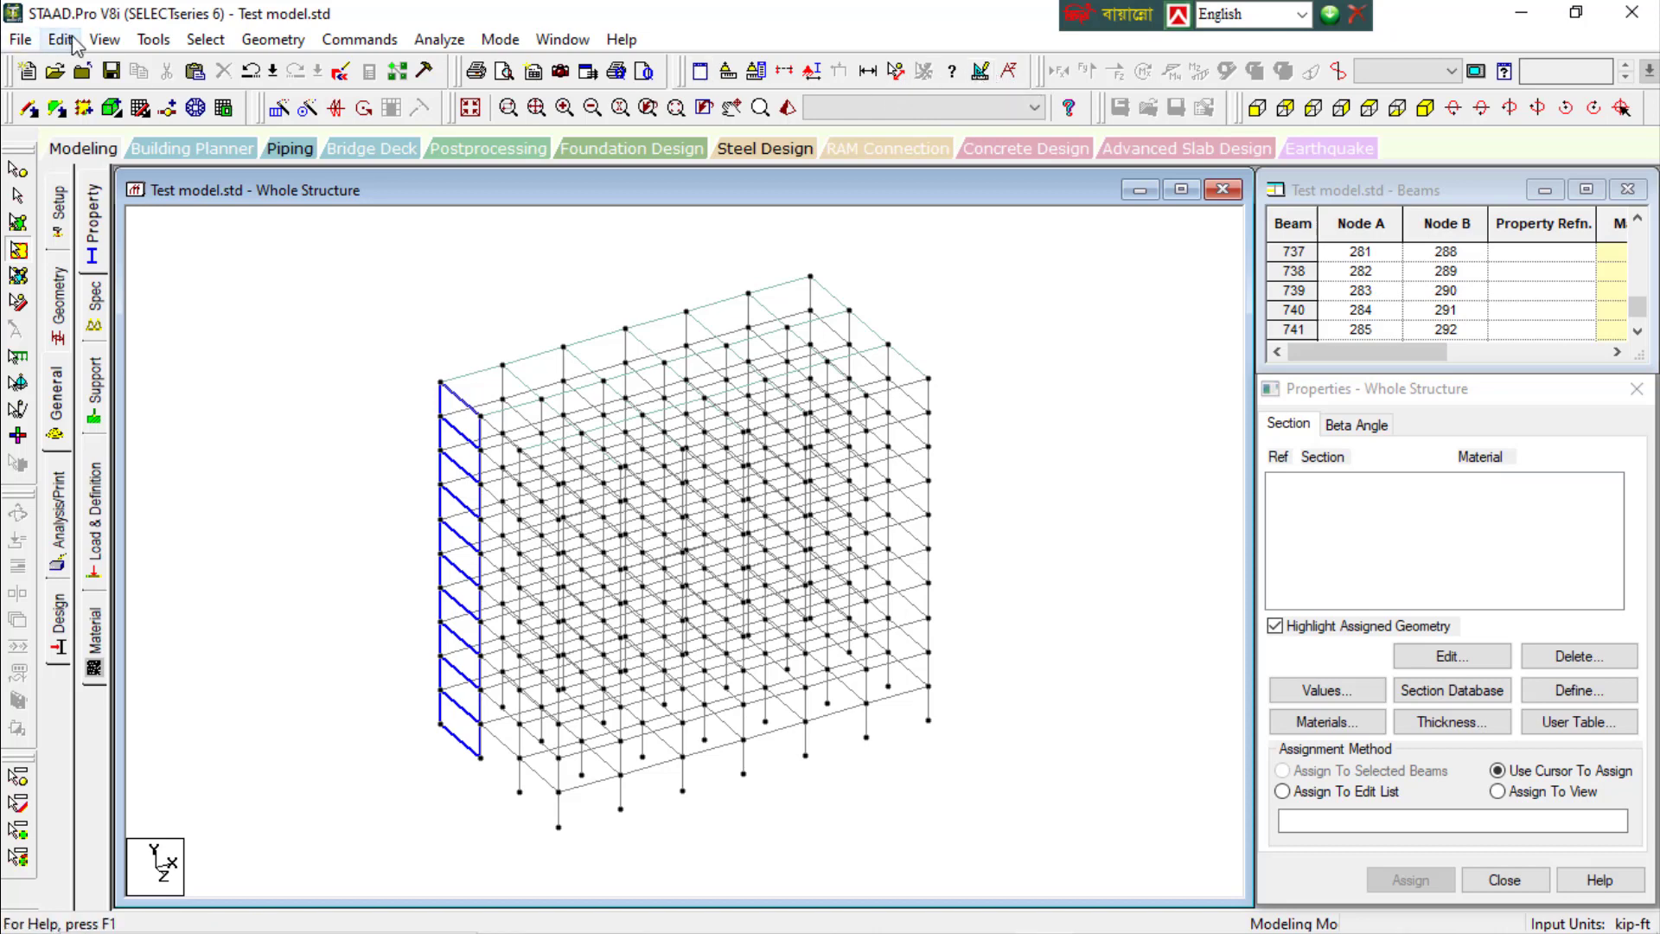
Check the Structure Units settings in the display options and dismiss them without changes
{"action": "left_click", "coordinate": [103, 40]}
{"action": "left_click", "coordinate": [145, 413]}
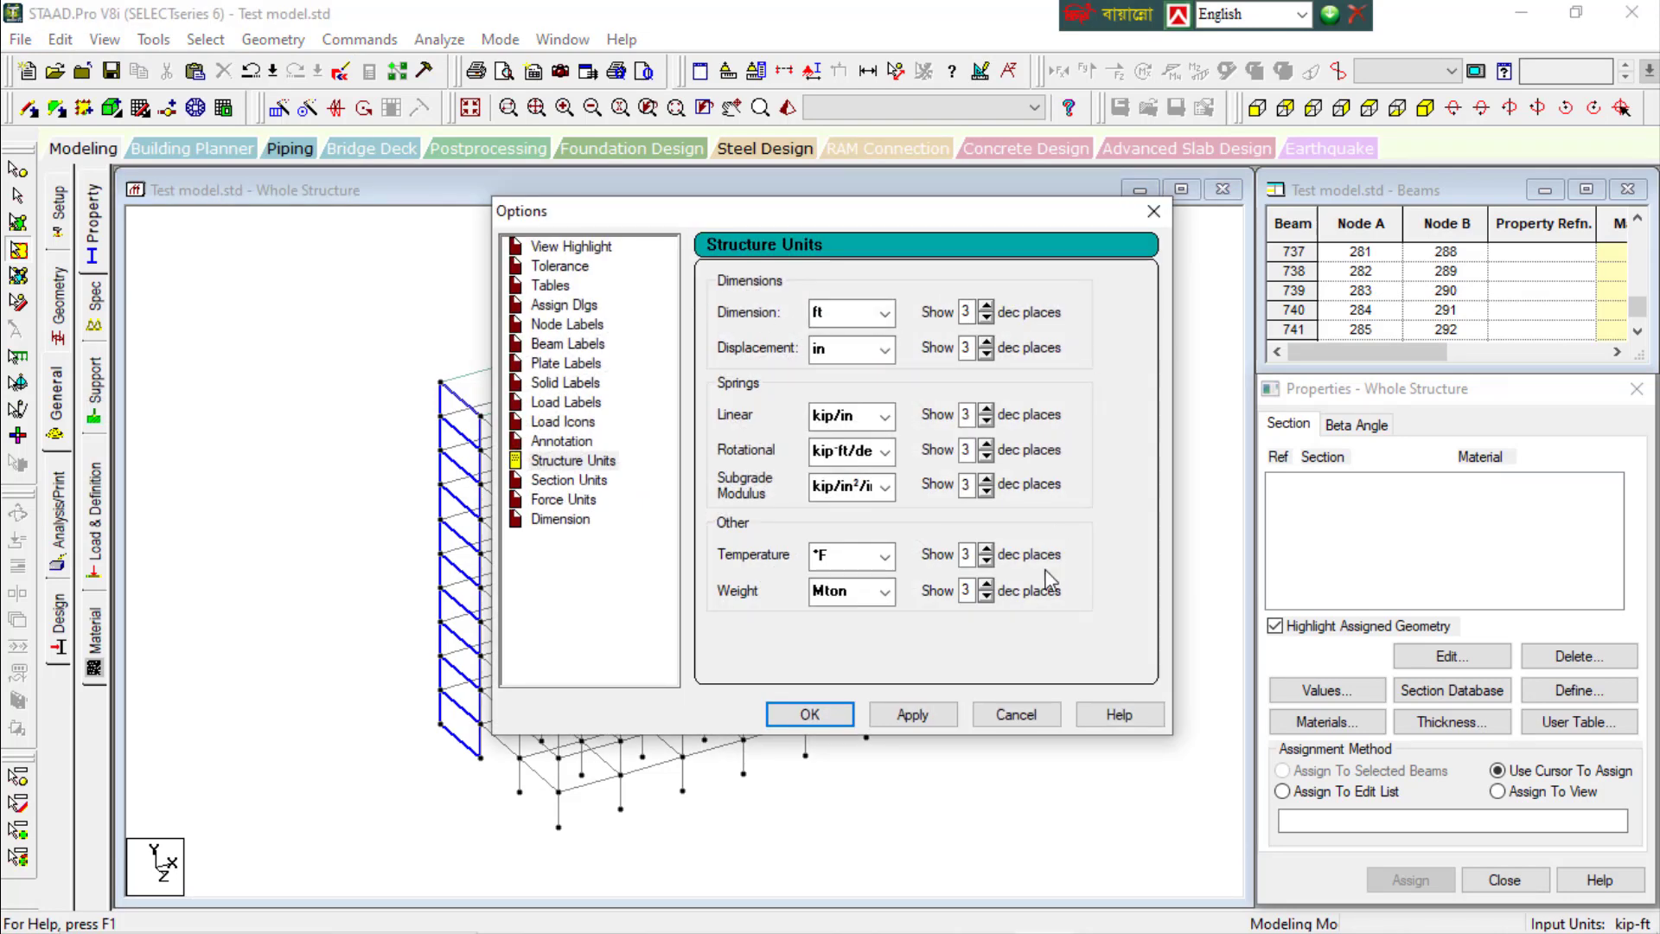
{"action": "left_click", "coordinate": [1017, 715]}
Review the Scales, Loads and Results, and Structure settings of the structure diagrams without changing them
{"action": "left_click", "coordinate": [106, 39]}
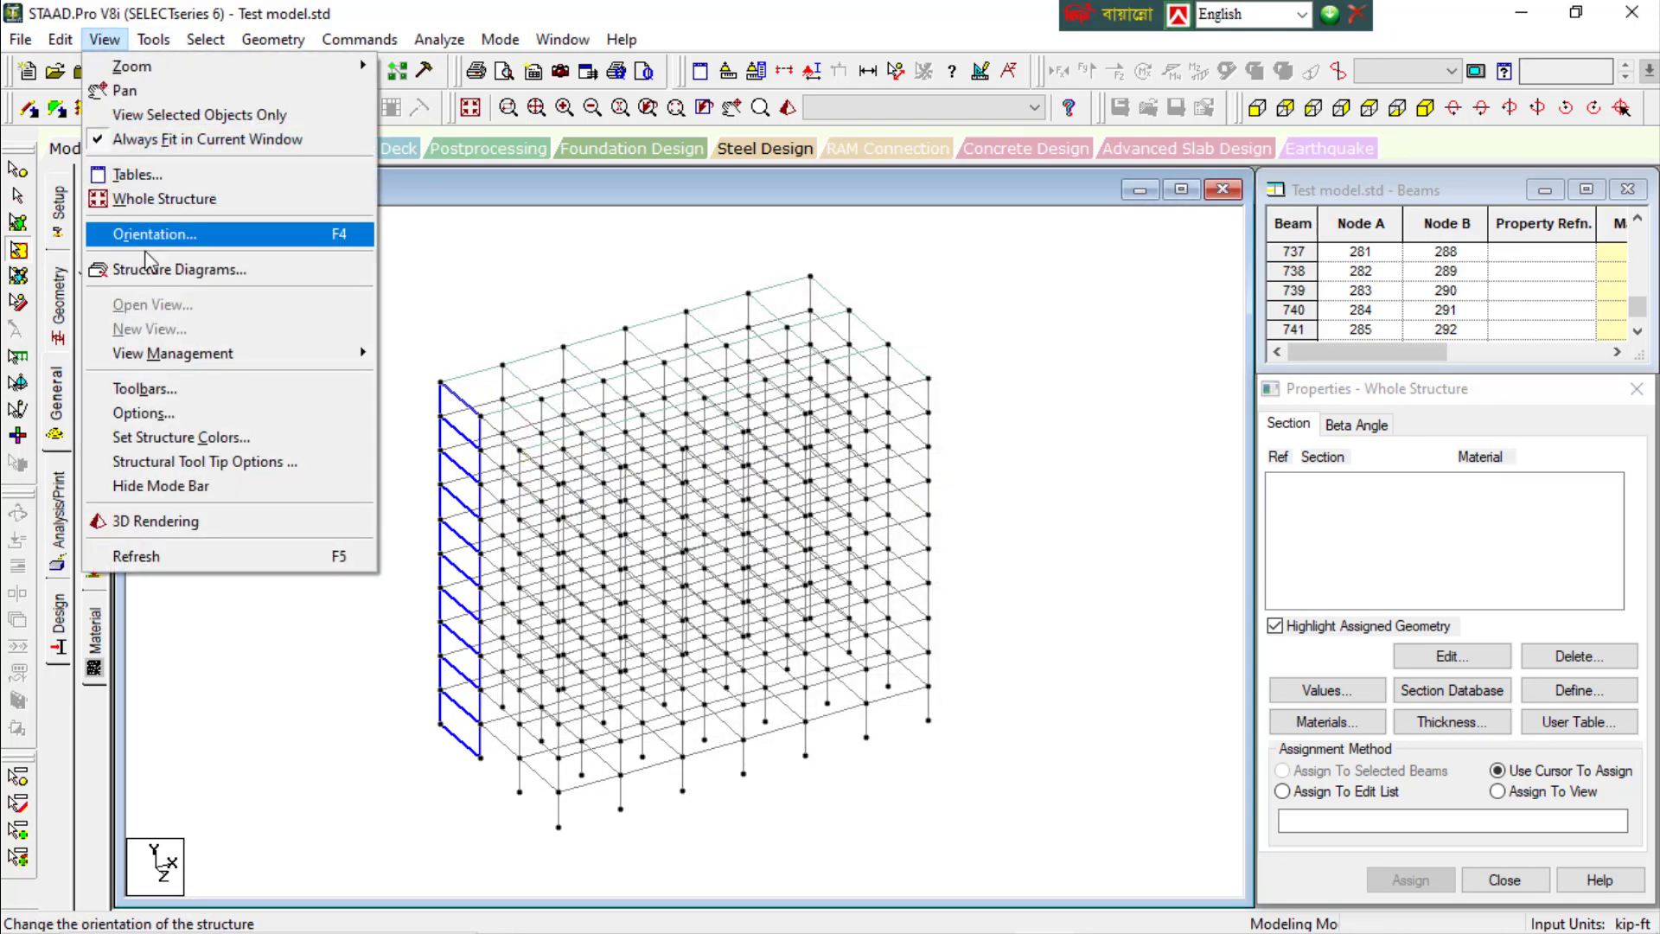
{"action": "left_click", "coordinate": [186, 269]}
{"action": "left_click", "coordinate": [928, 158]}
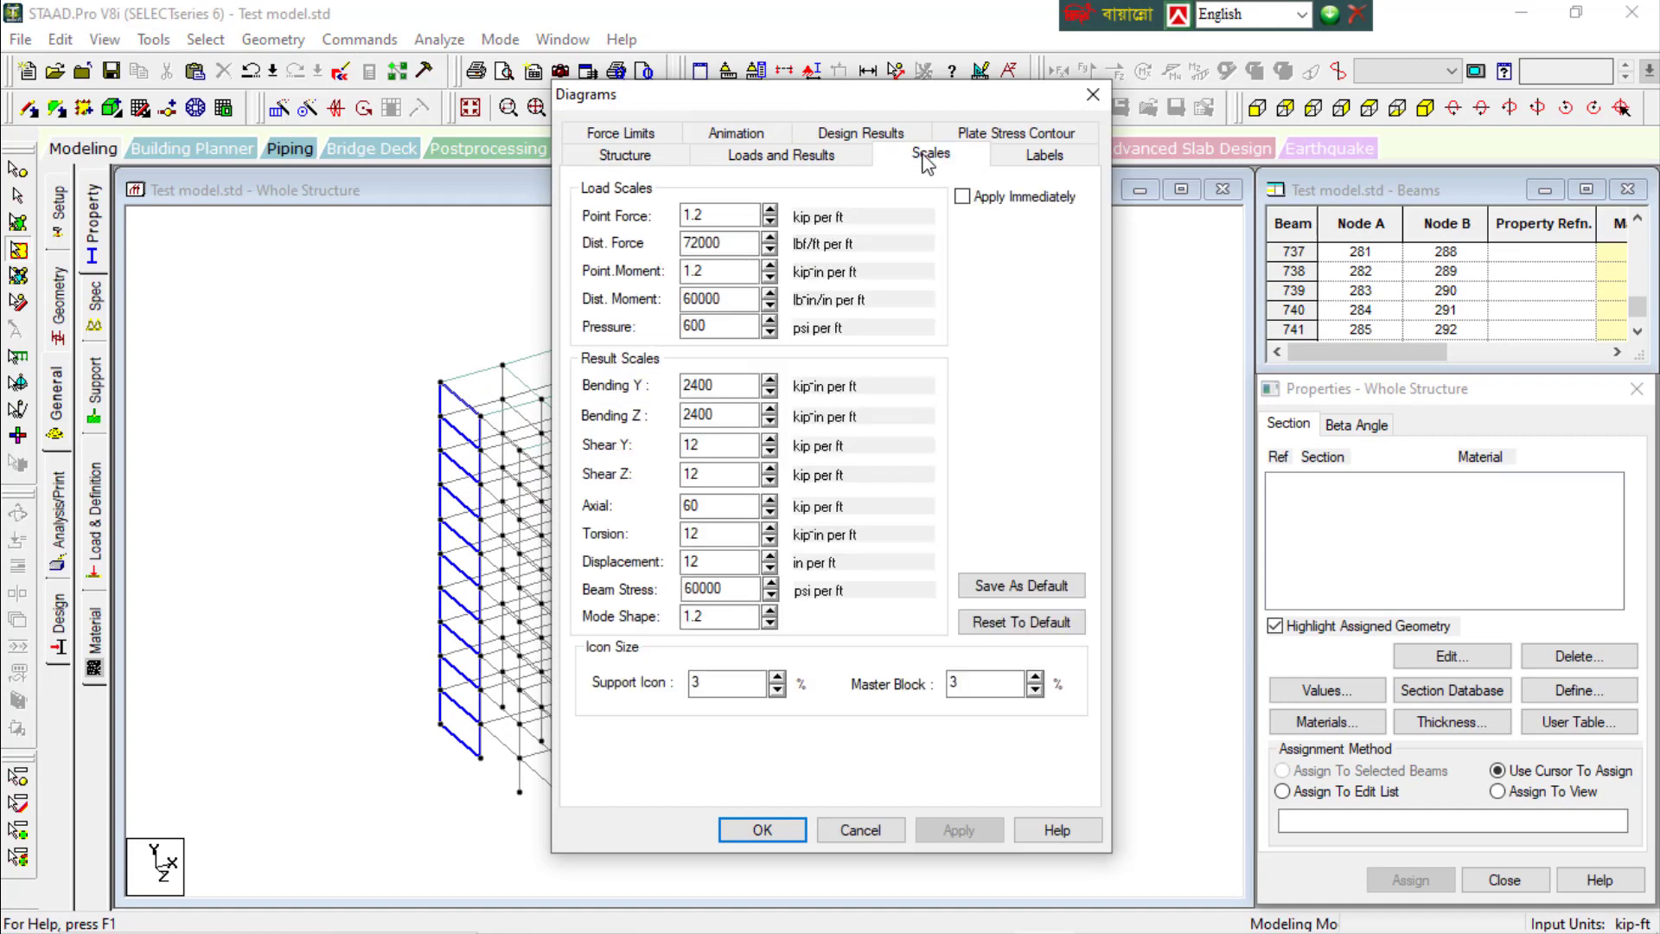
{"action": "left_click", "coordinate": [783, 160]}
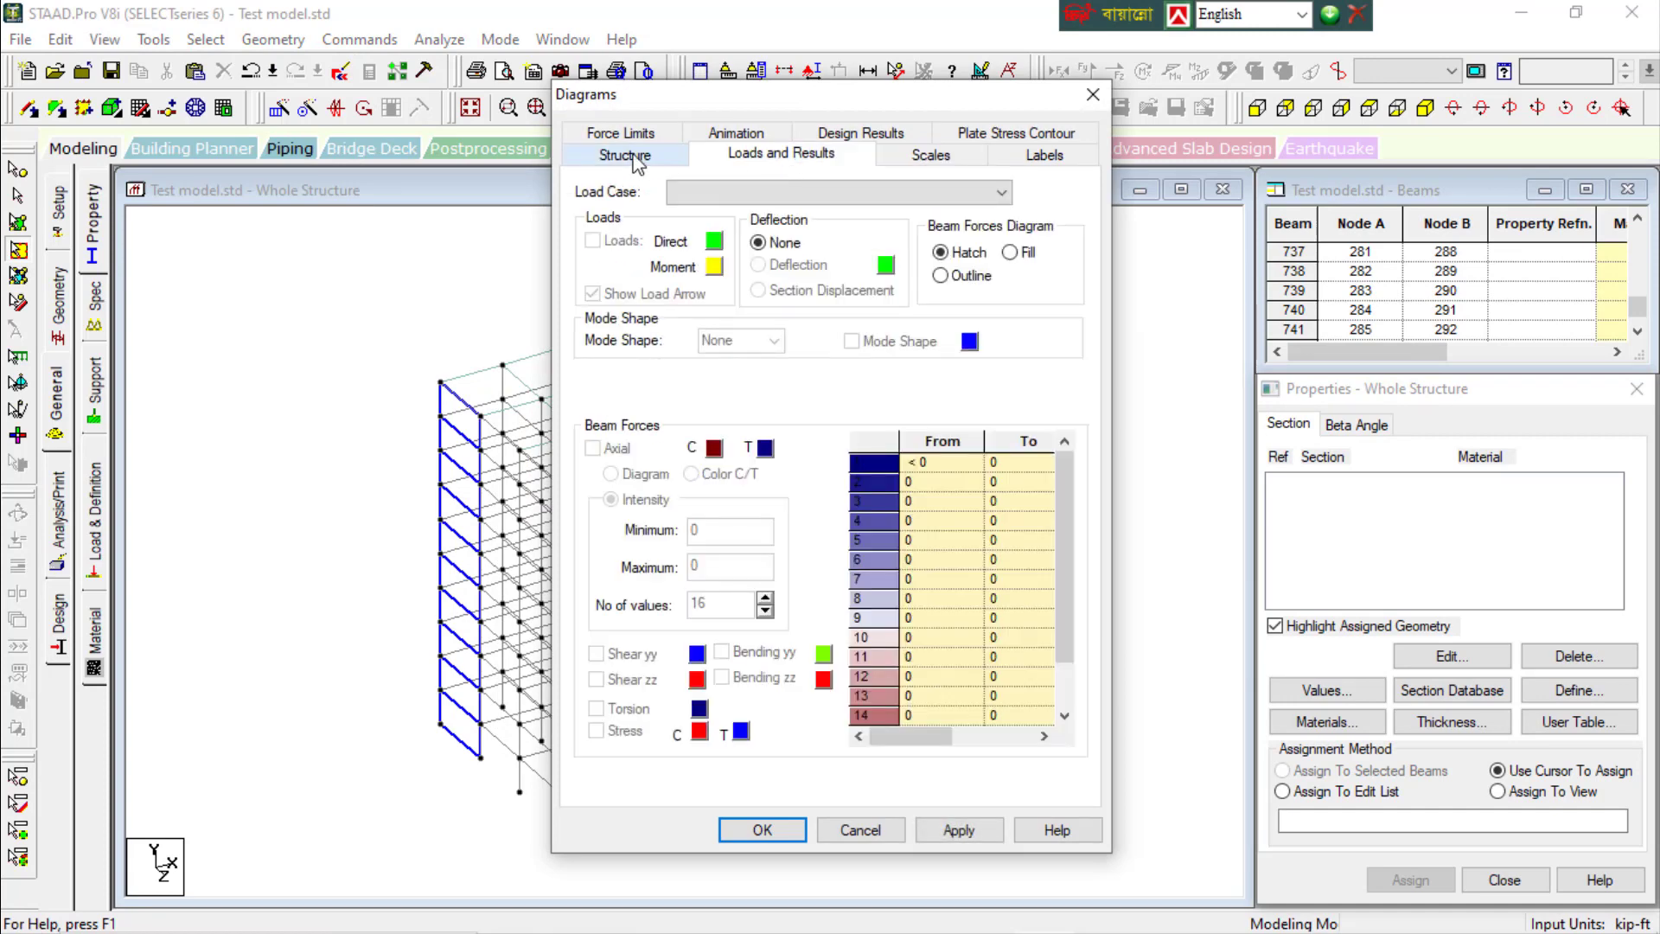
{"action": "left_click", "coordinate": [631, 157]}
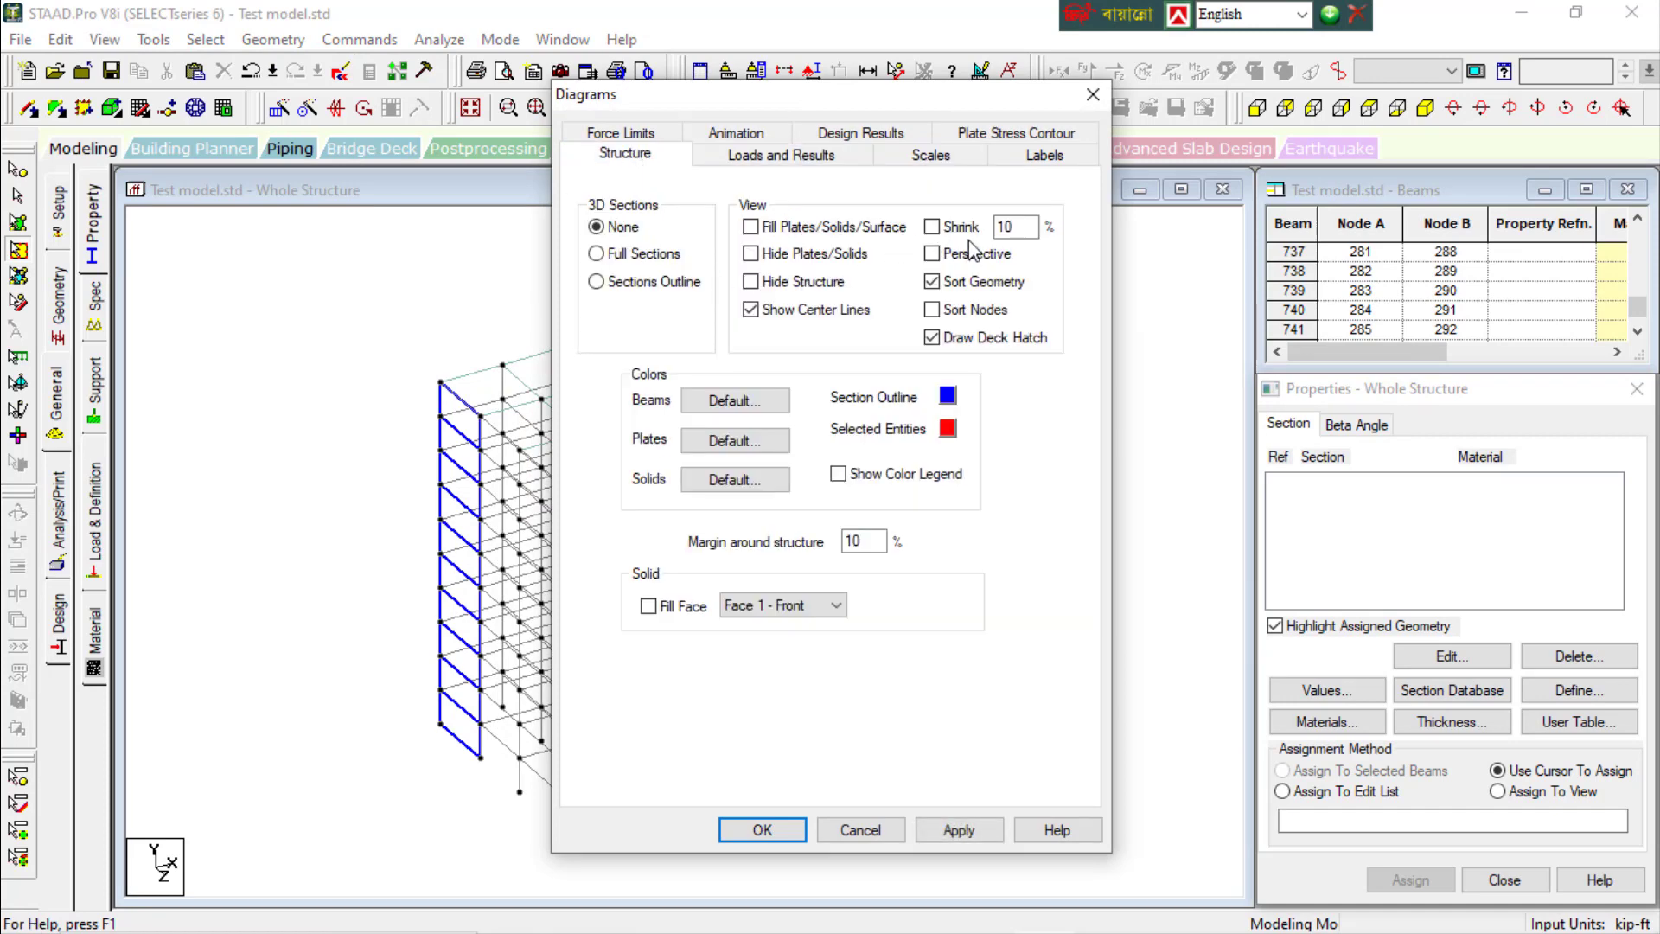
{"action": "left_click", "coordinate": [1093, 95]}
{"action": "left_click", "coordinate": [980, 74]}
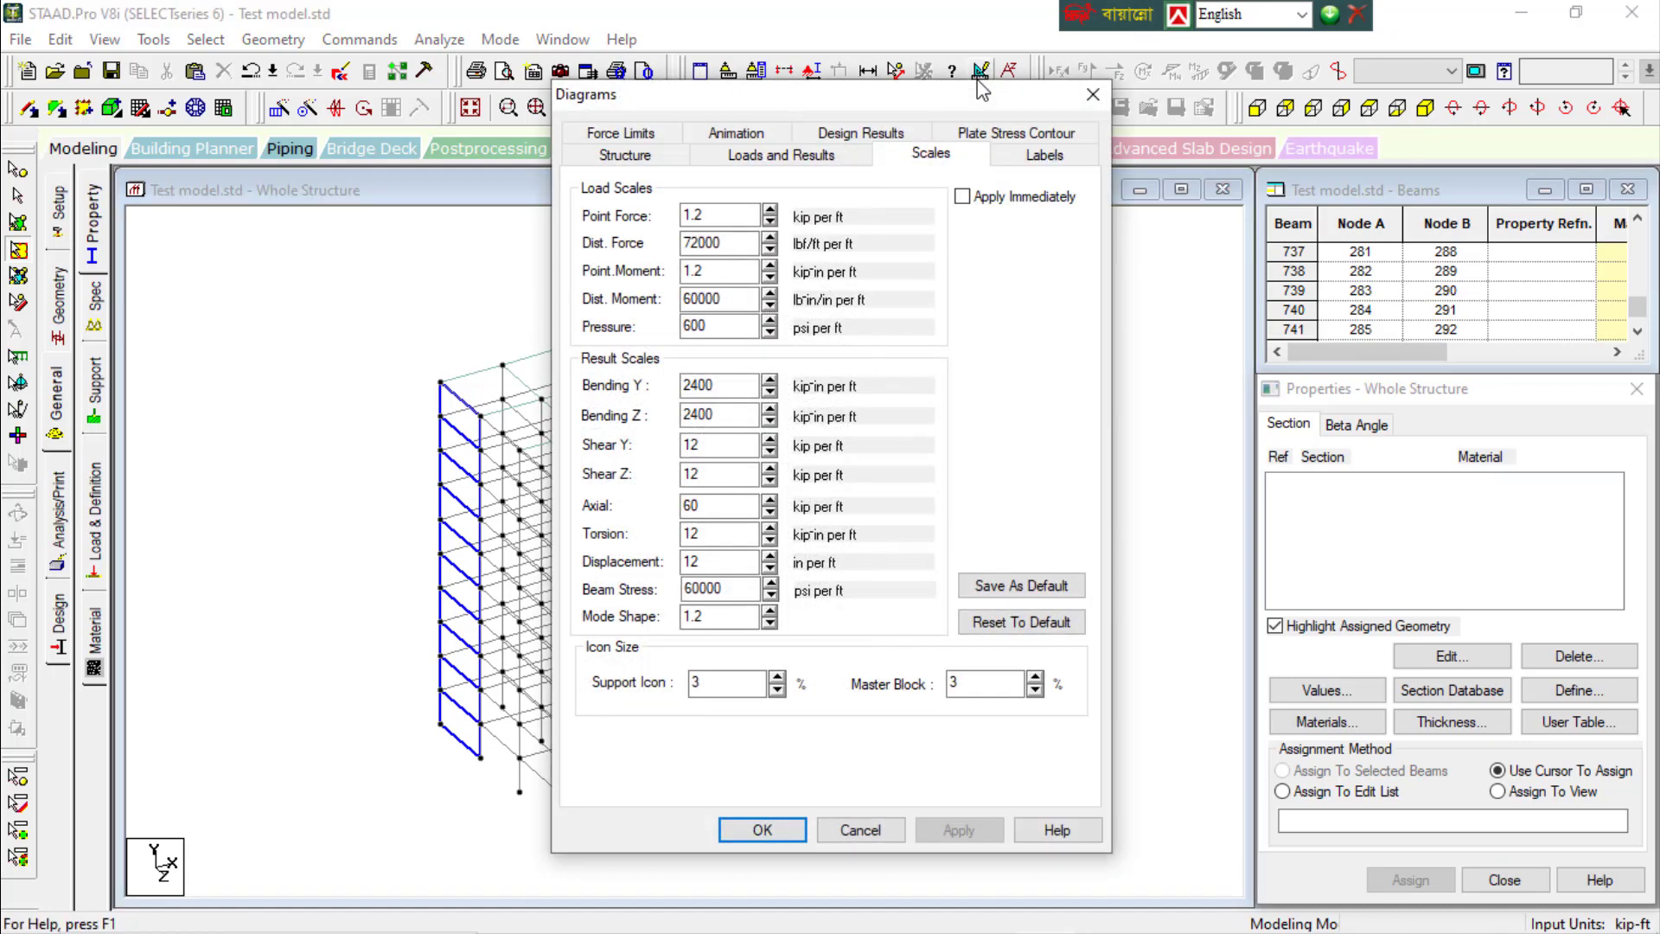
{"action": "left_click", "coordinate": [1091, 100]}
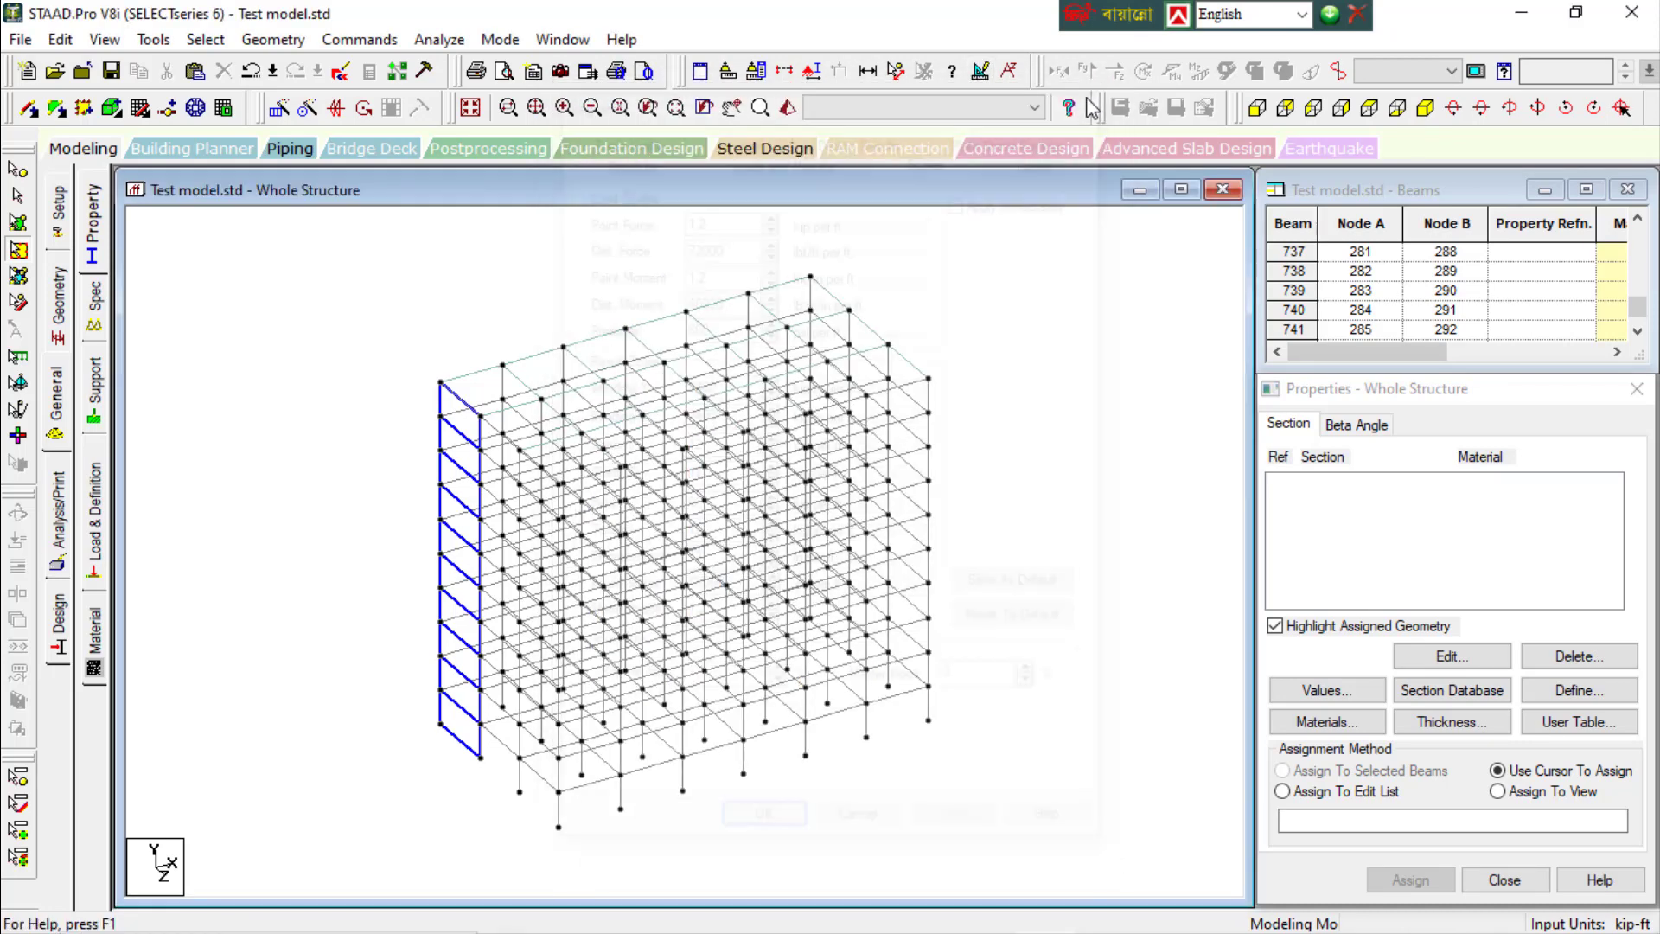
Start a text label in the blank area above the frame with the text "Image Tower Rangpur"
{"action": "left_click", "coordinate": [1017, 80]}
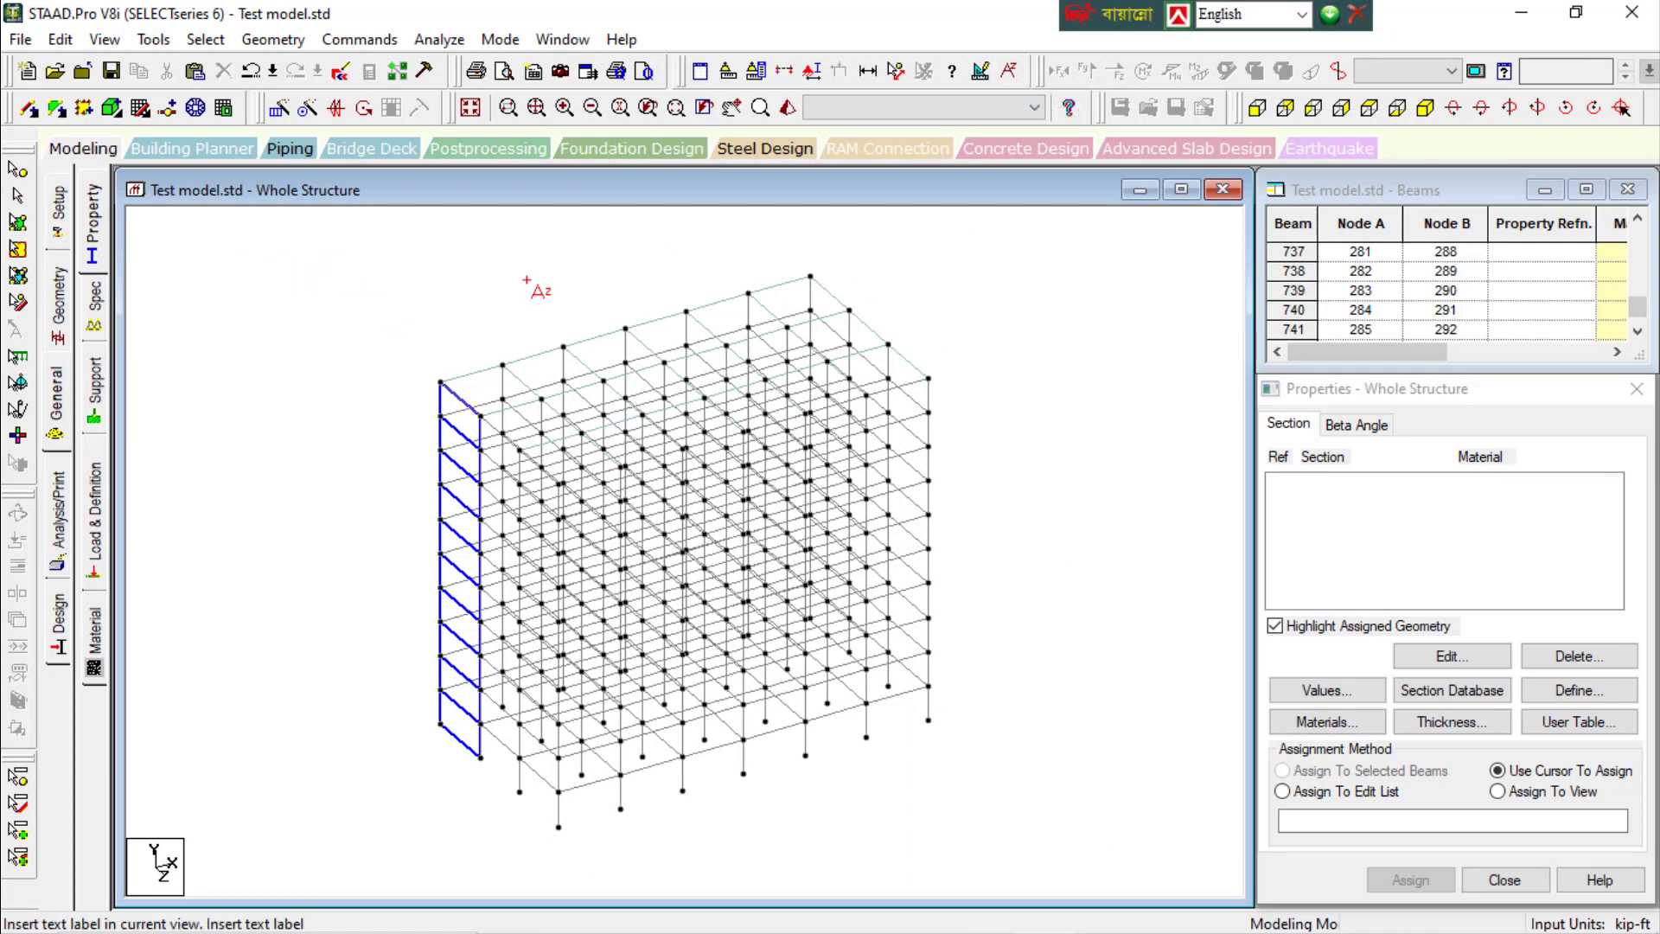
{"action": "left_click", "coordinate": [211, 252]}
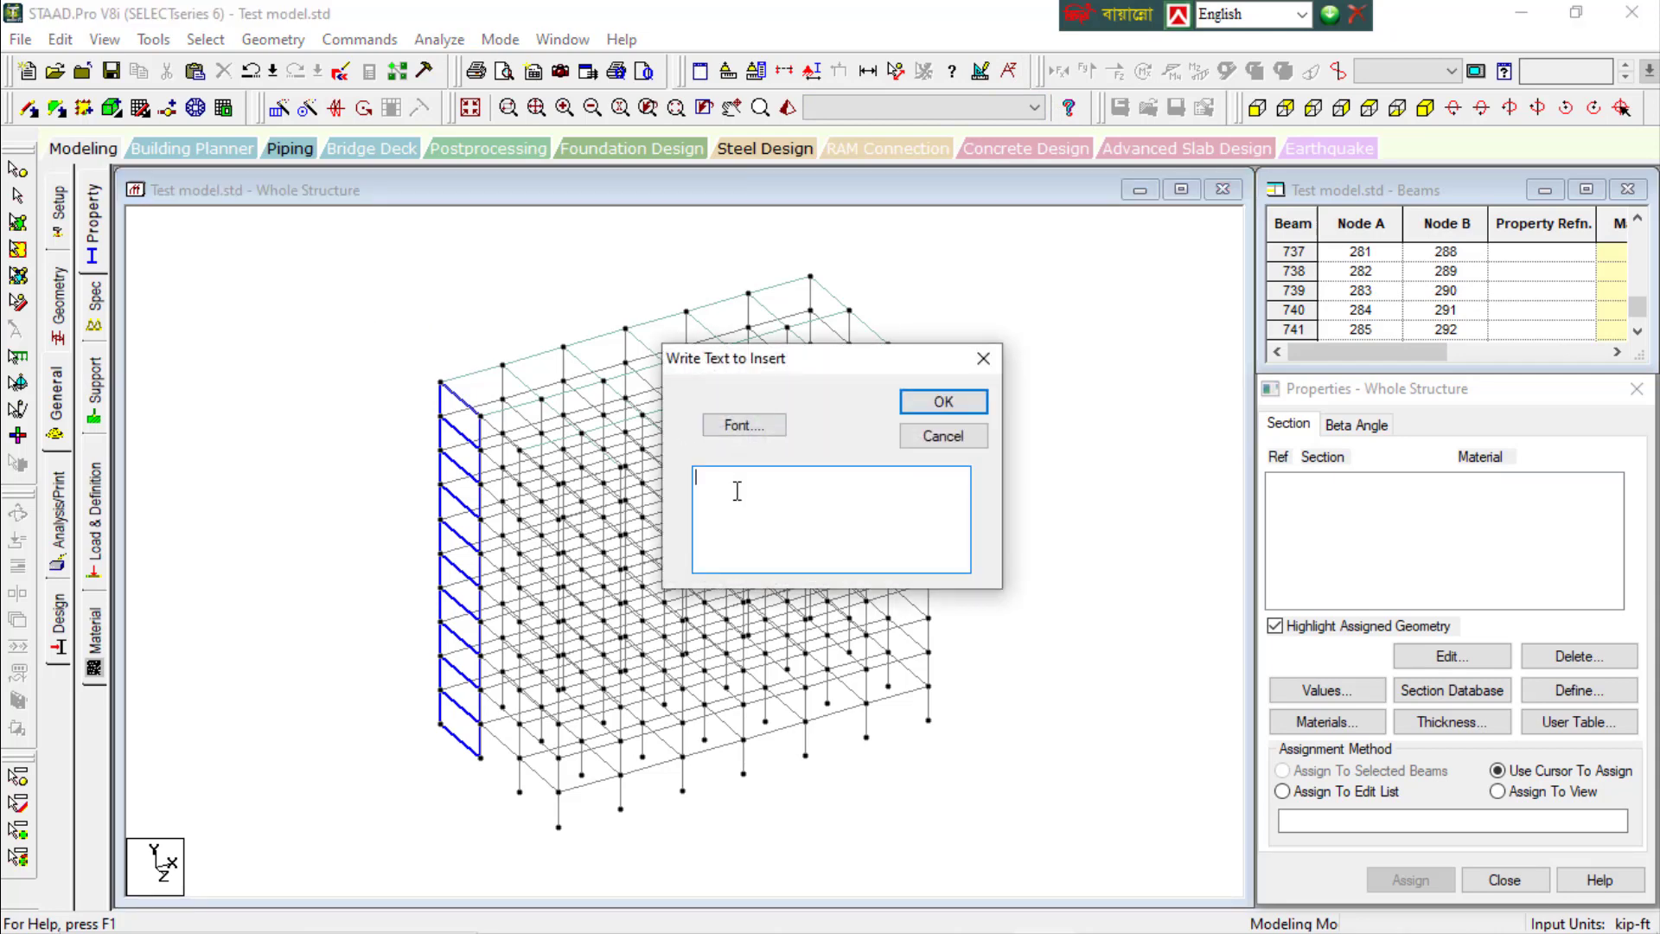
{"action": "type", "text": "Image Tower Rangpur"}
Format the label text as Arial Black Oblique, size 18, in red, and insert it in the model view
{"action": "left_click_drag", "start_coordinate": [839, 477], "coordinate": [670, 469]}
{"action": "left_click", "coordinate": [728, 427]}
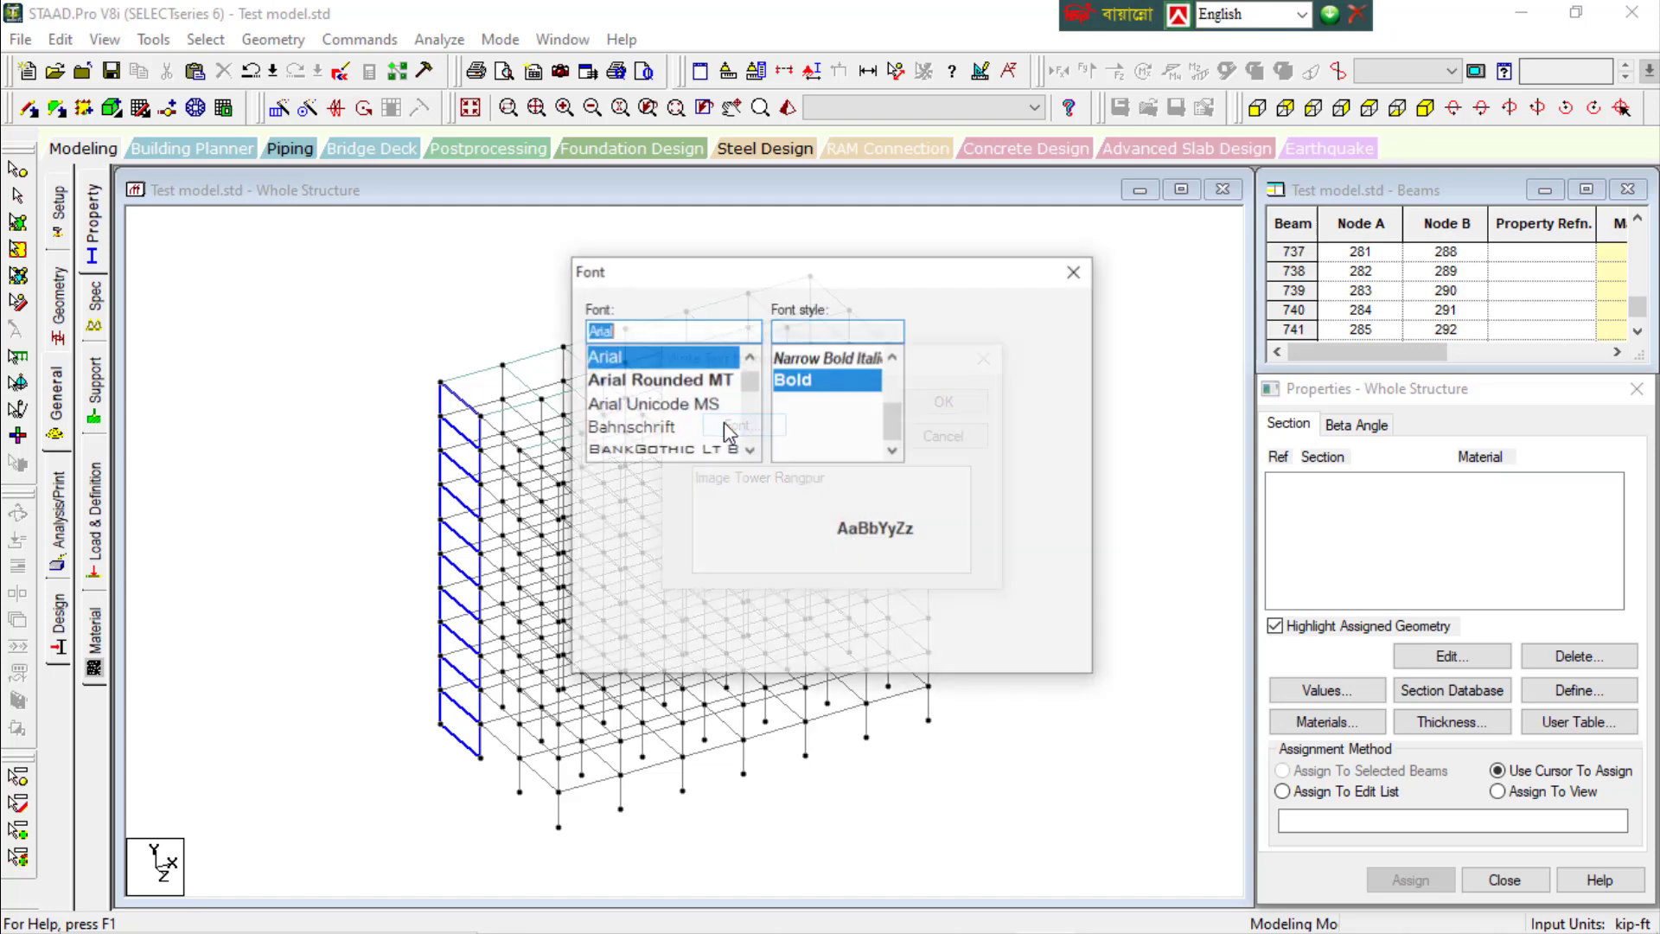
{"action": "left_click", "coordinate": [810, 449]}
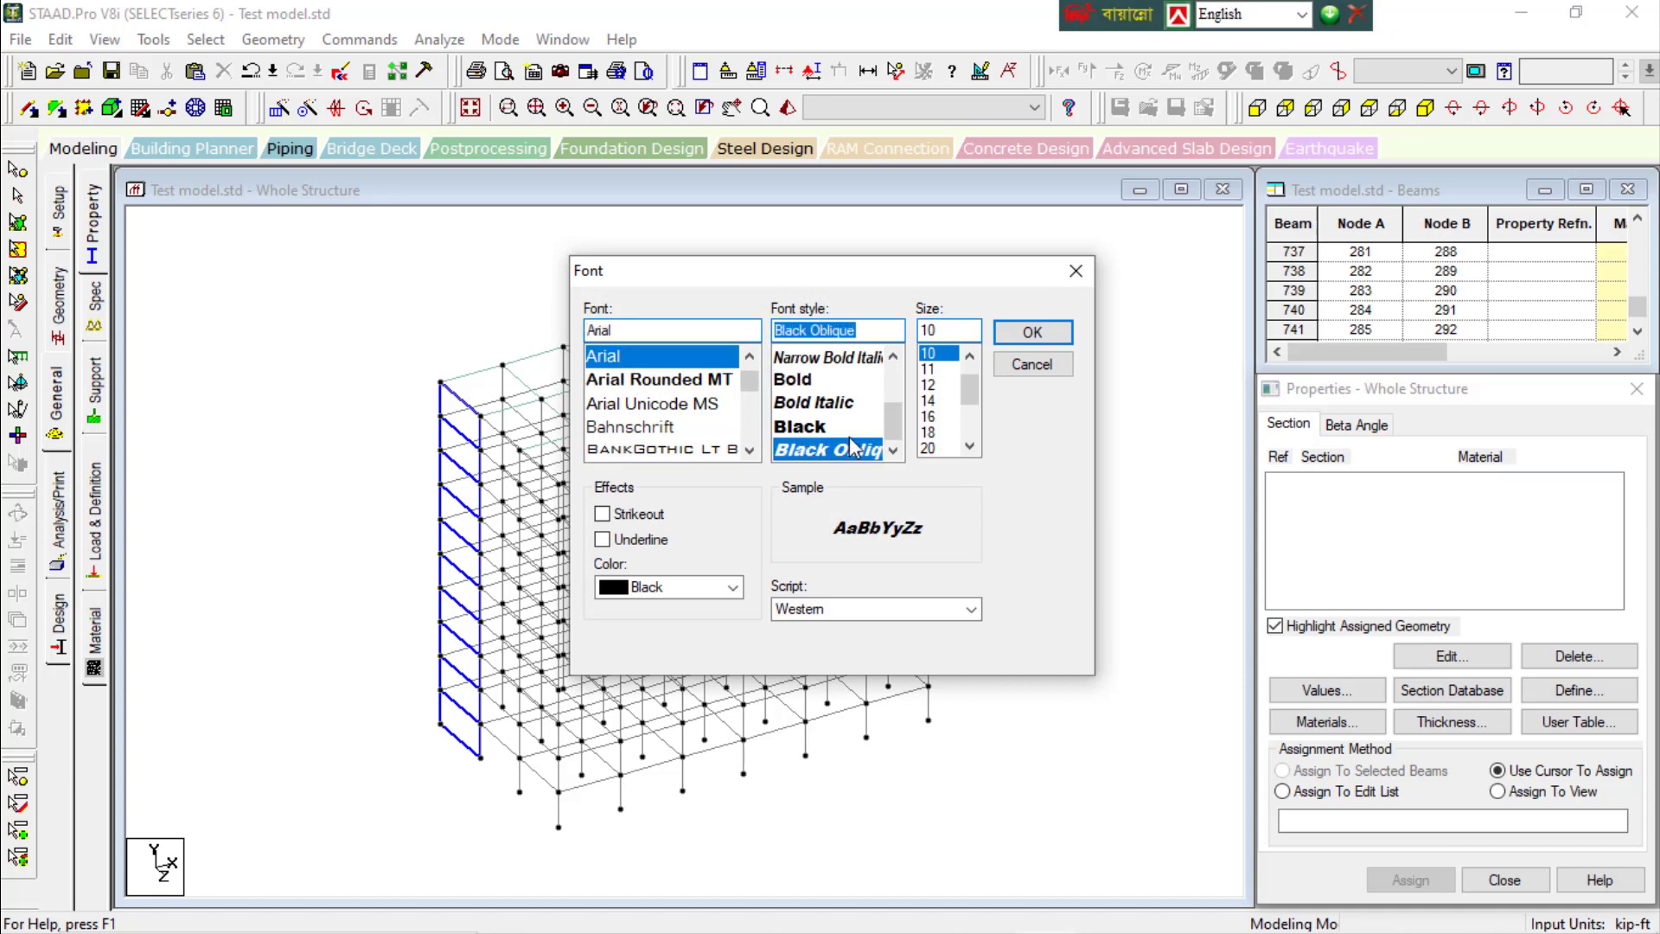
{"action": "left_click", "coordinate": [929, 431]}
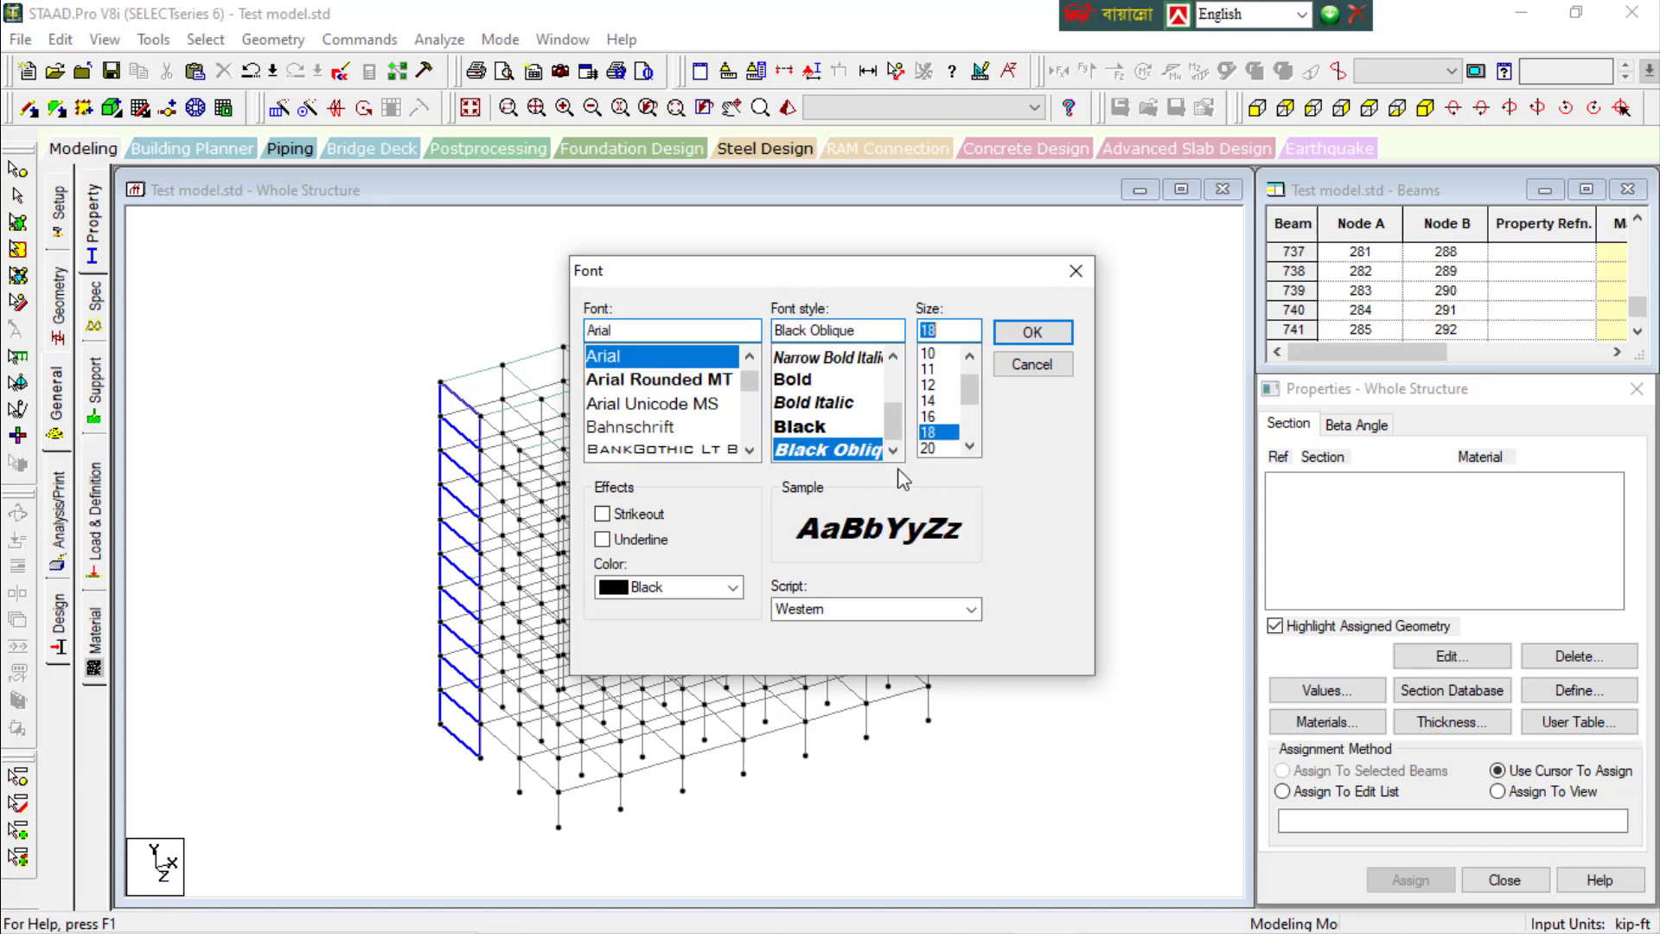
{"action": "left_click", "coordinate": [708, 588]}
{"action": "left_click", "coordinate": [651, 750]}
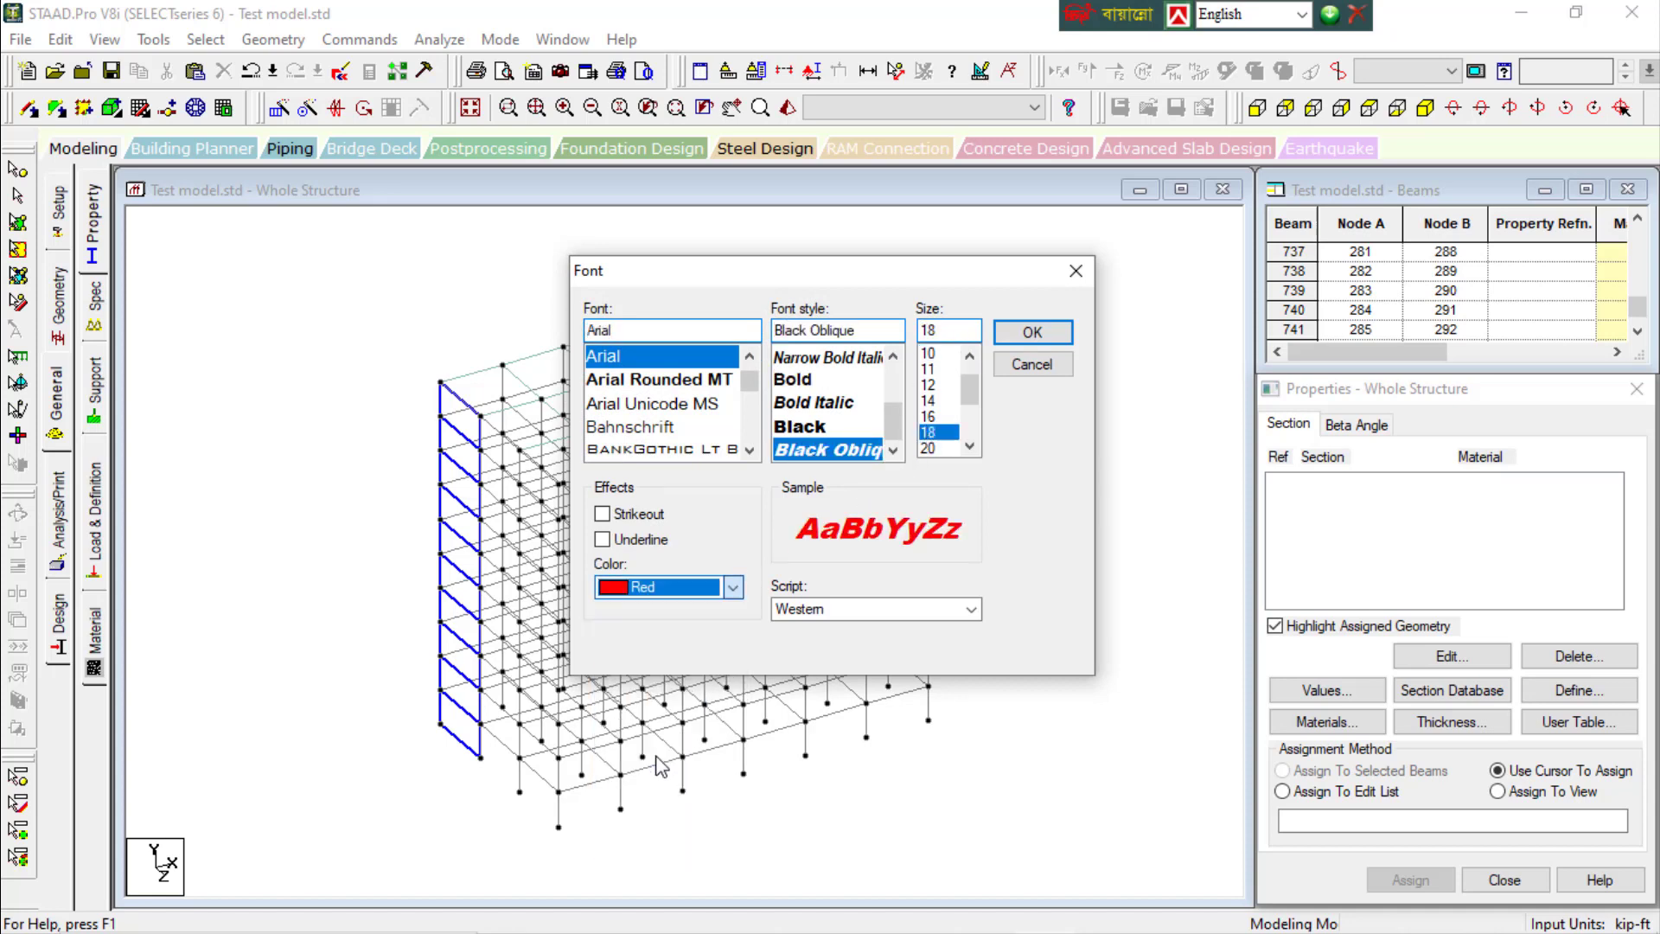
{"action": "left_click", "coordinate": [1035, 334]}
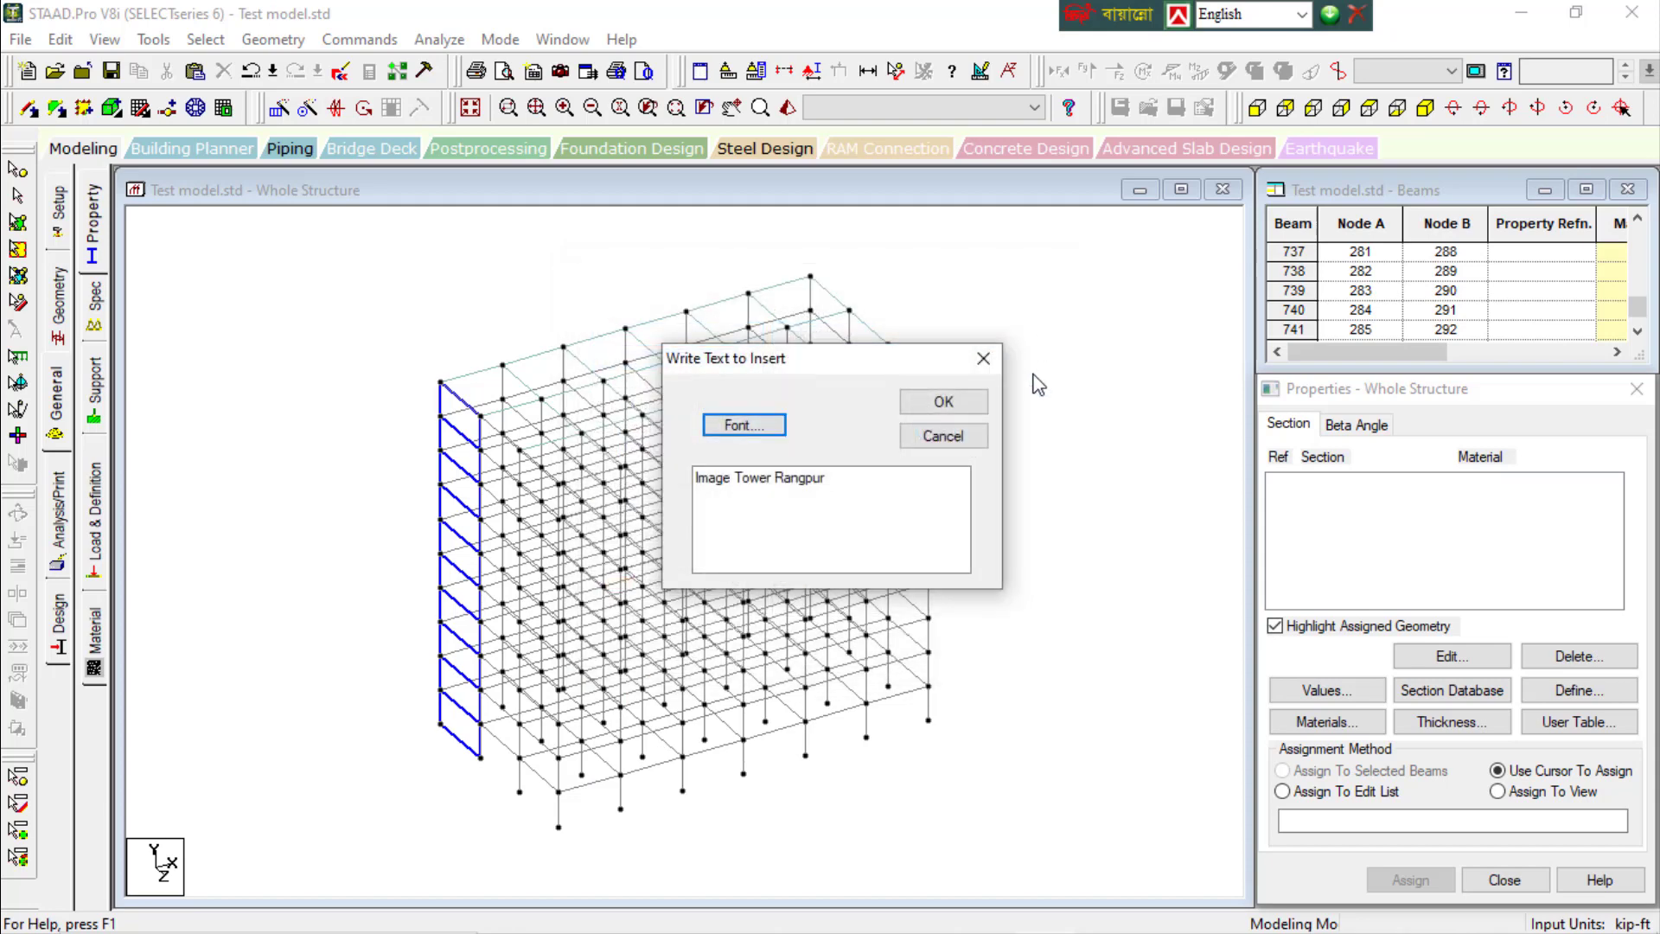
{"action": "left_click", "coordinate": [951, 406]}
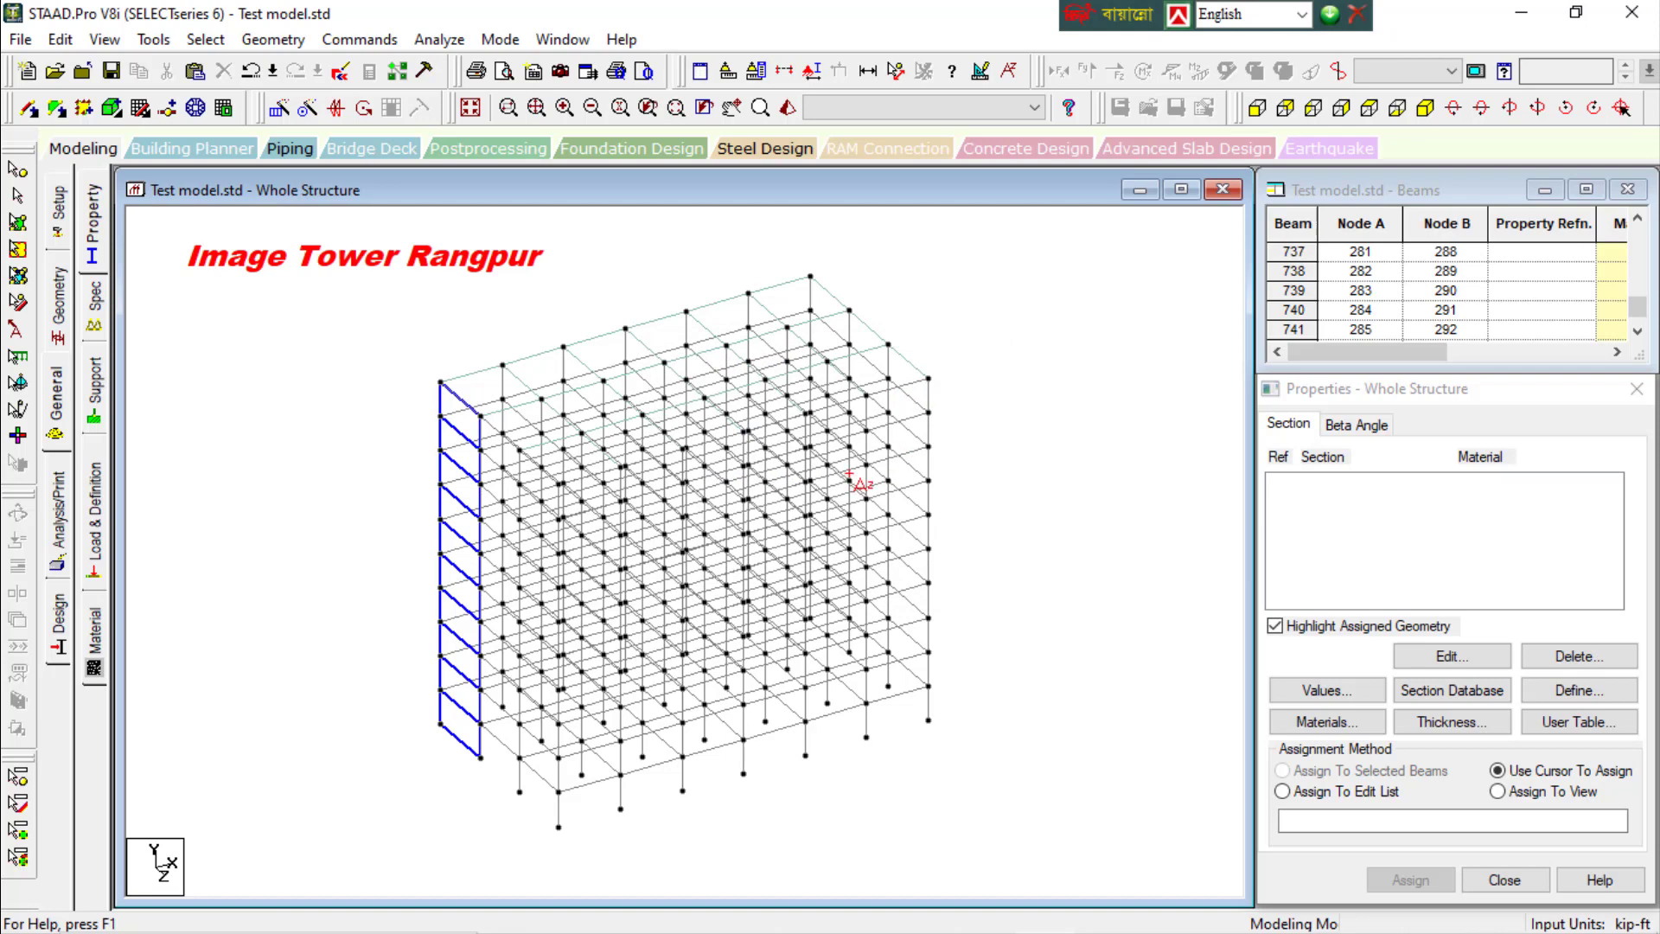
{"action": "scroll", "coordinate": [830, 605], "scroll_direction": "down", "scroll_amount": 2}
{"action": "scroll", "coordinate": [574, 530], "scroll_direction": "up", "scroll_amount": 3}
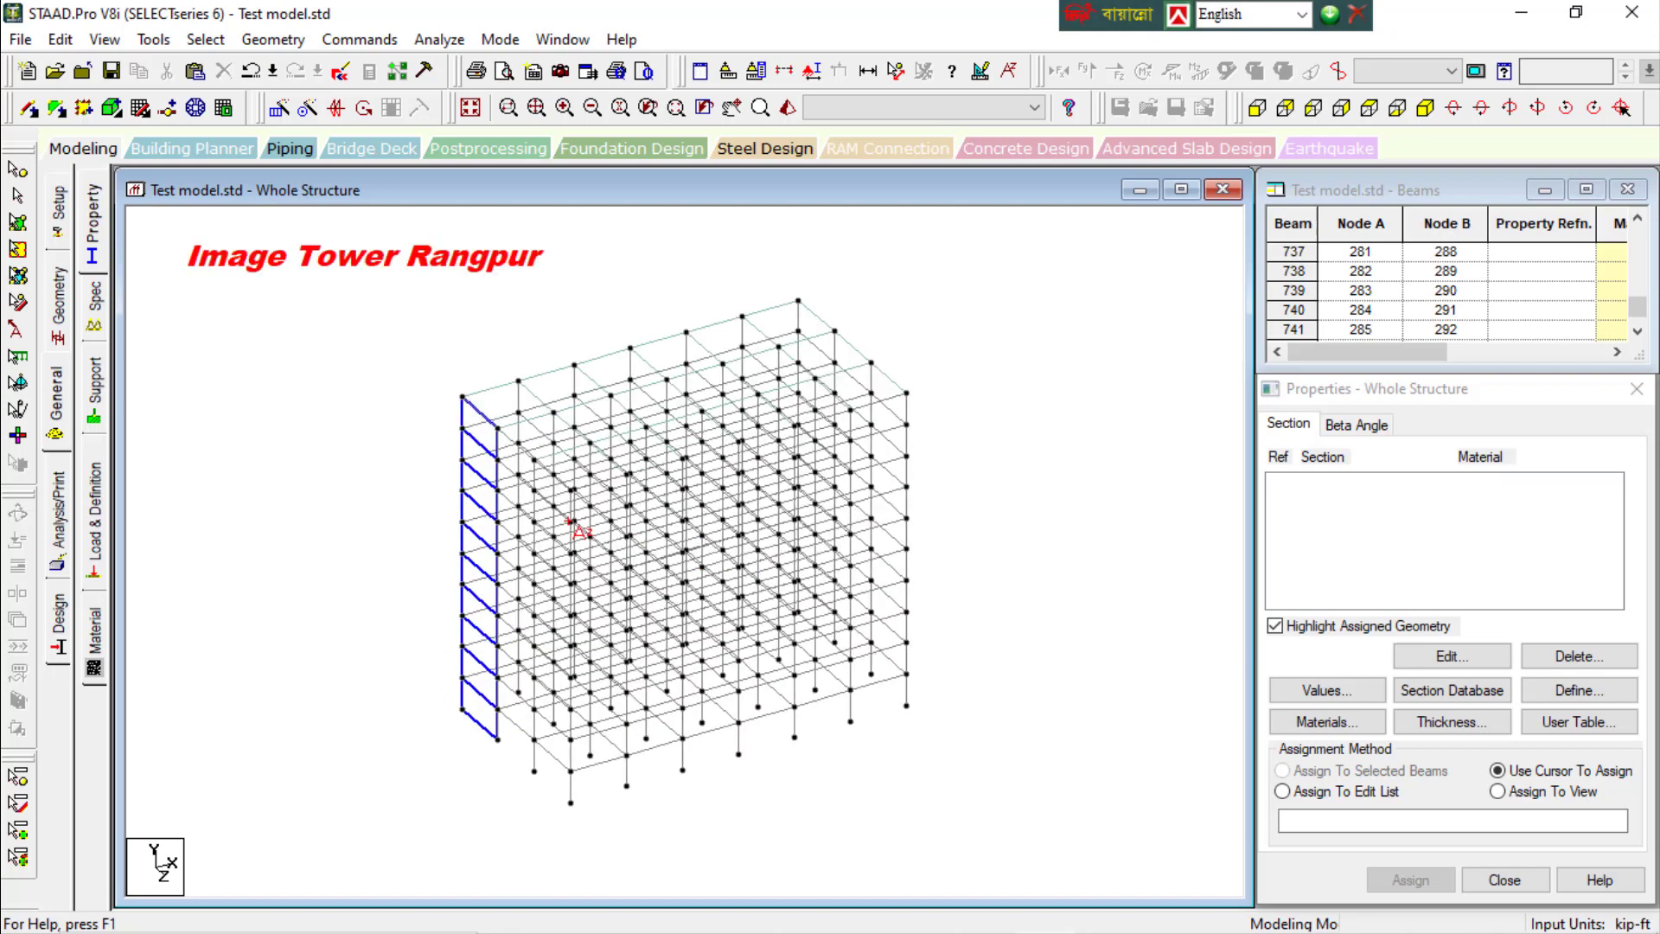
{"action": "scroll", "coordinate": [789, 522], "scroll_direction": "down", "scroll_amount": 2}
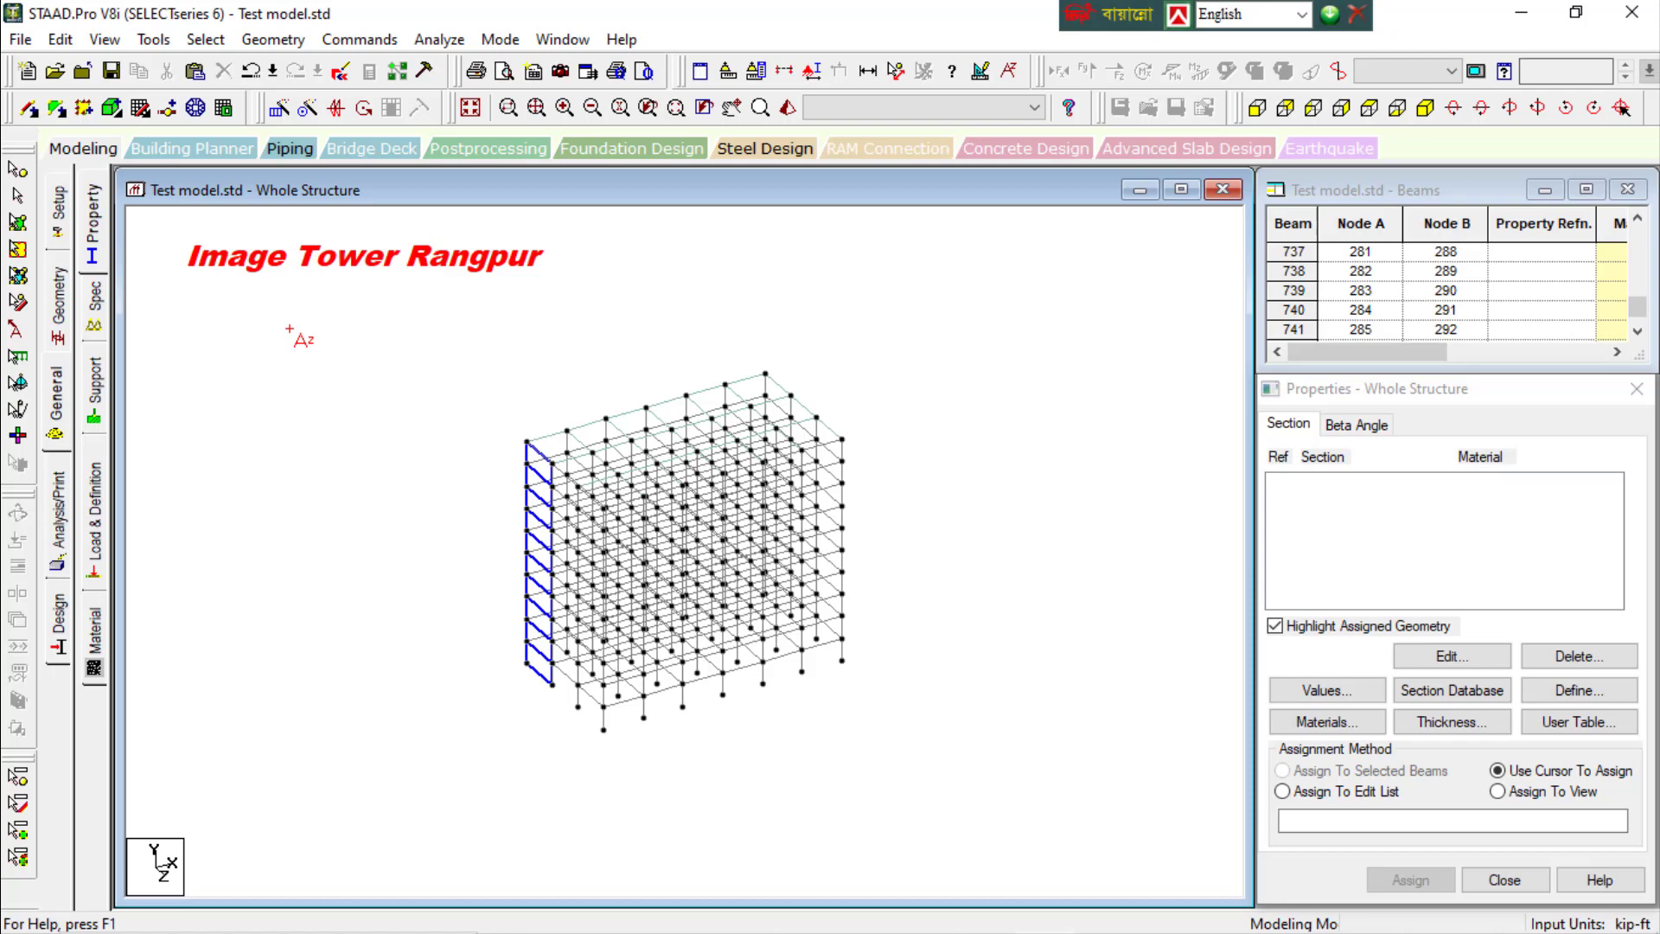
Insert a "School of Engineer" text label beside the red title with the default font, and save the model
{"action": "left_click", "coordinate": [804, 75]}
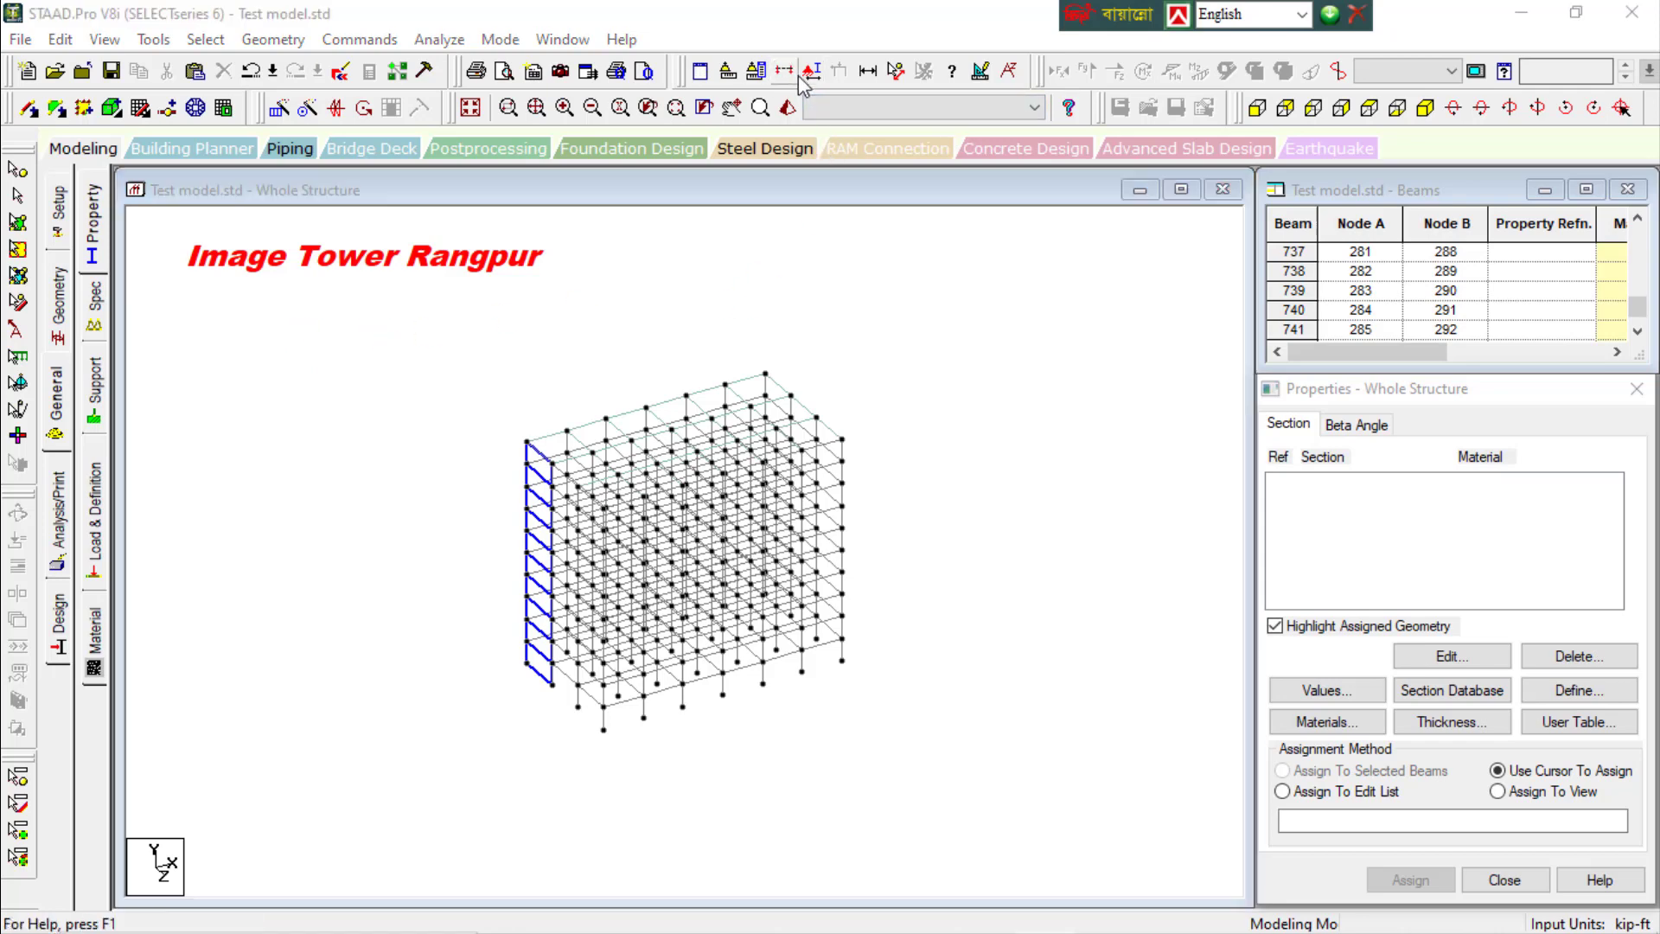
{"action": "left_click", "coordinate": [787, 627]}
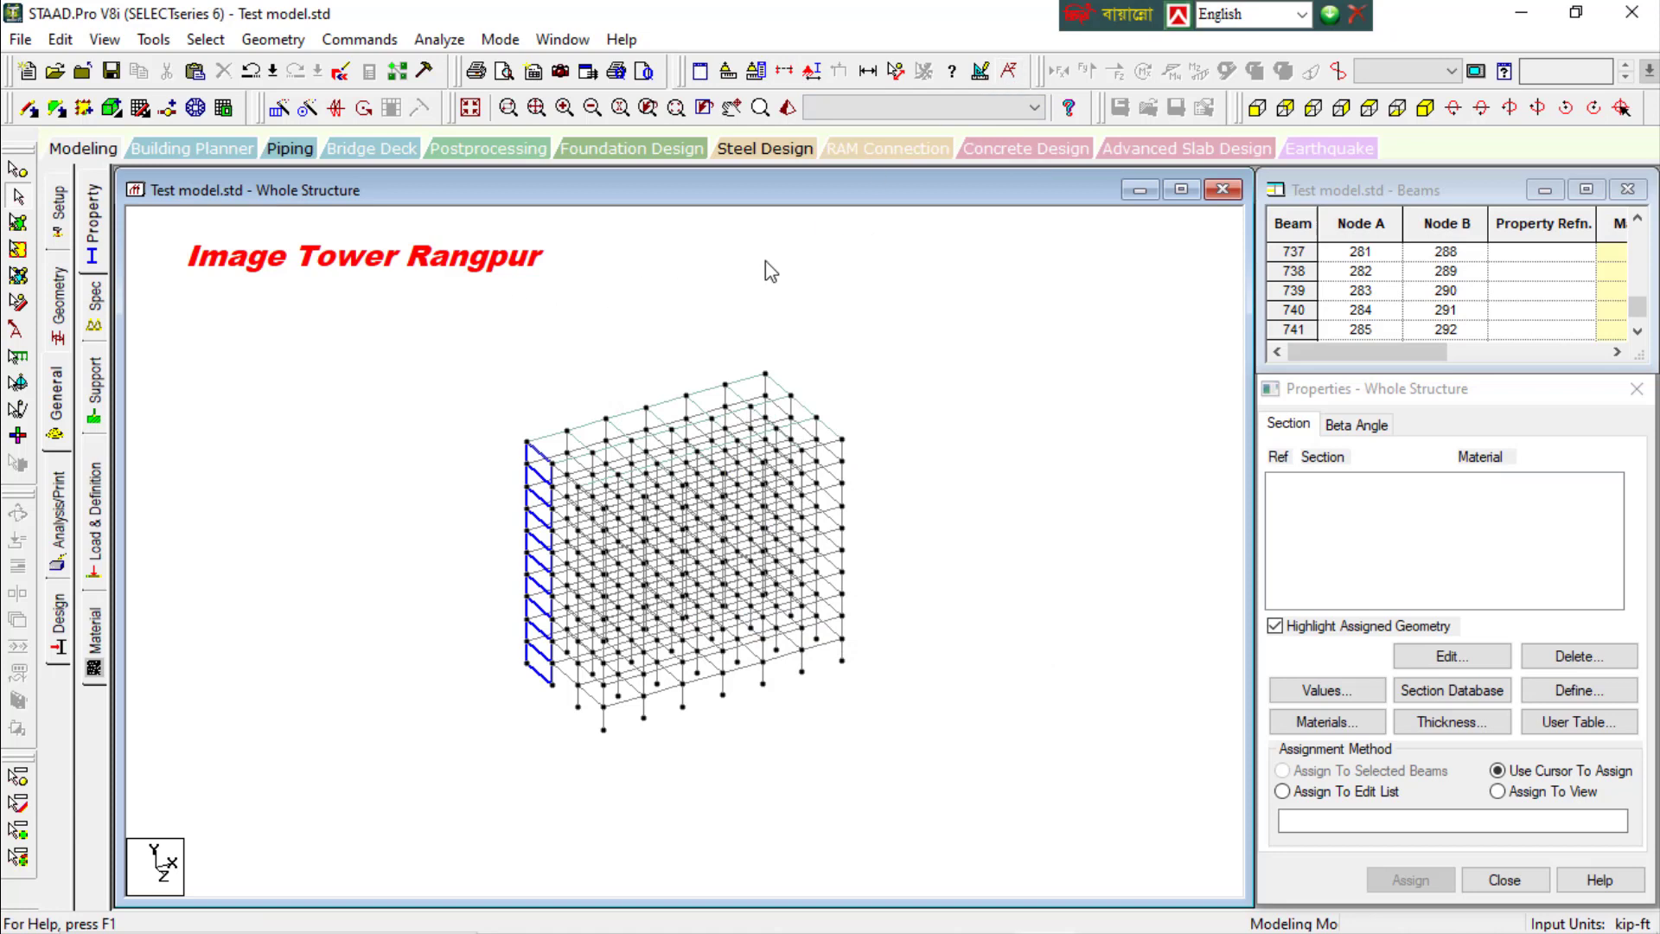
{"action": "left_click", "coordinate": [1008, 71]}
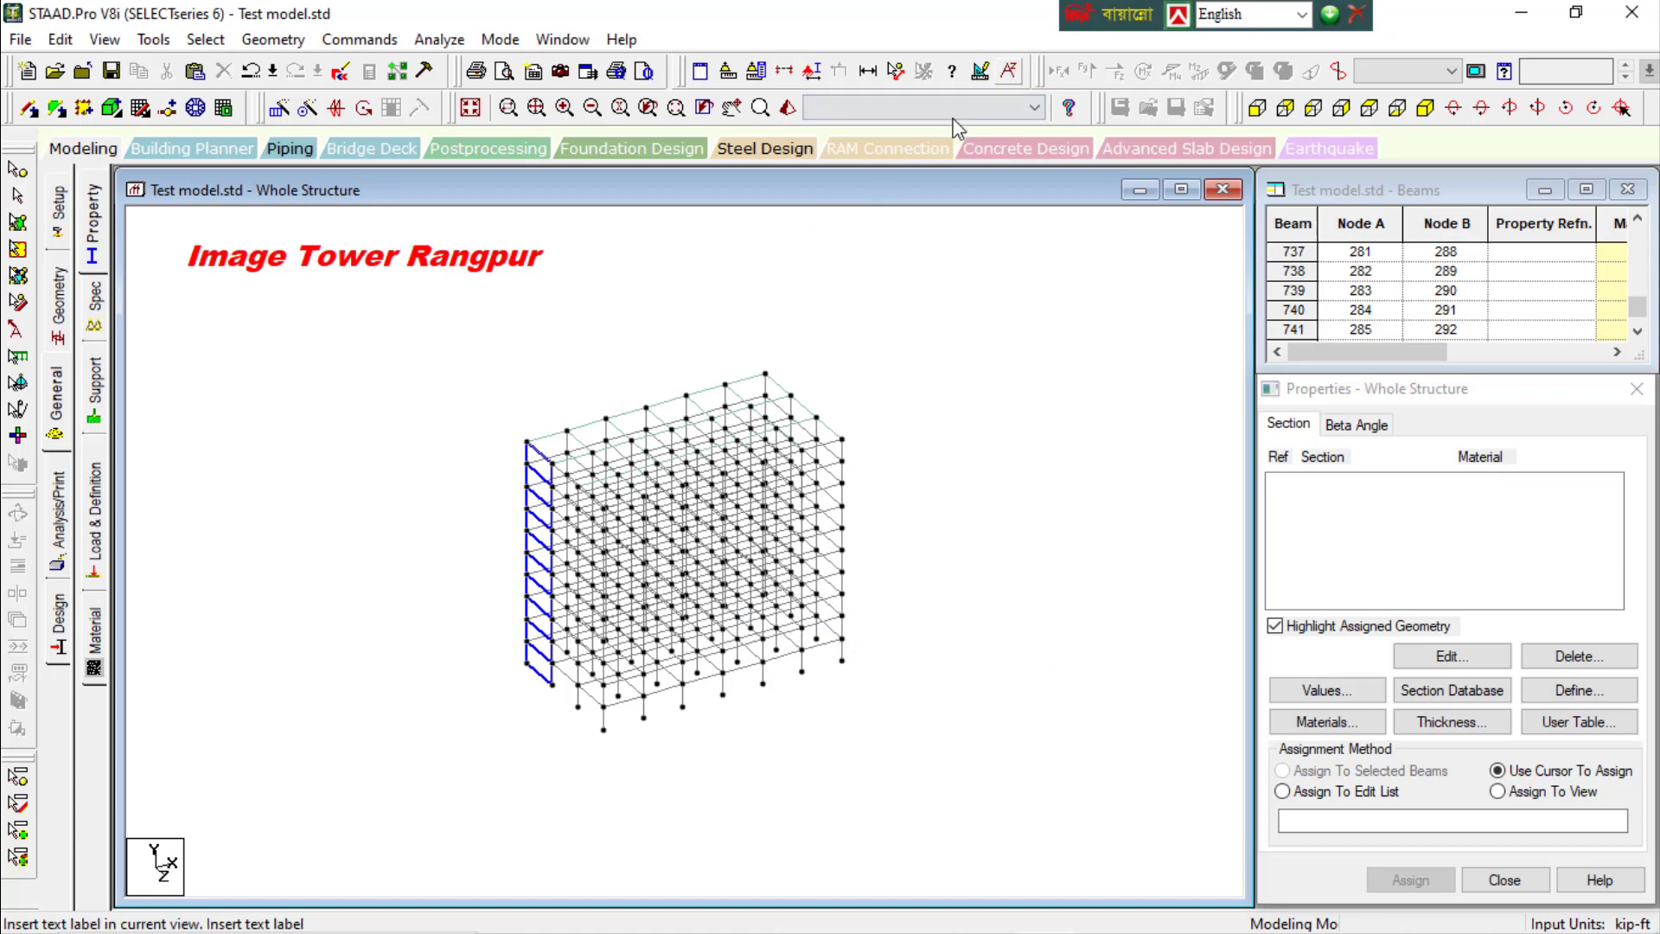
{"action": "left_click", "coordinate": [635, 268]}
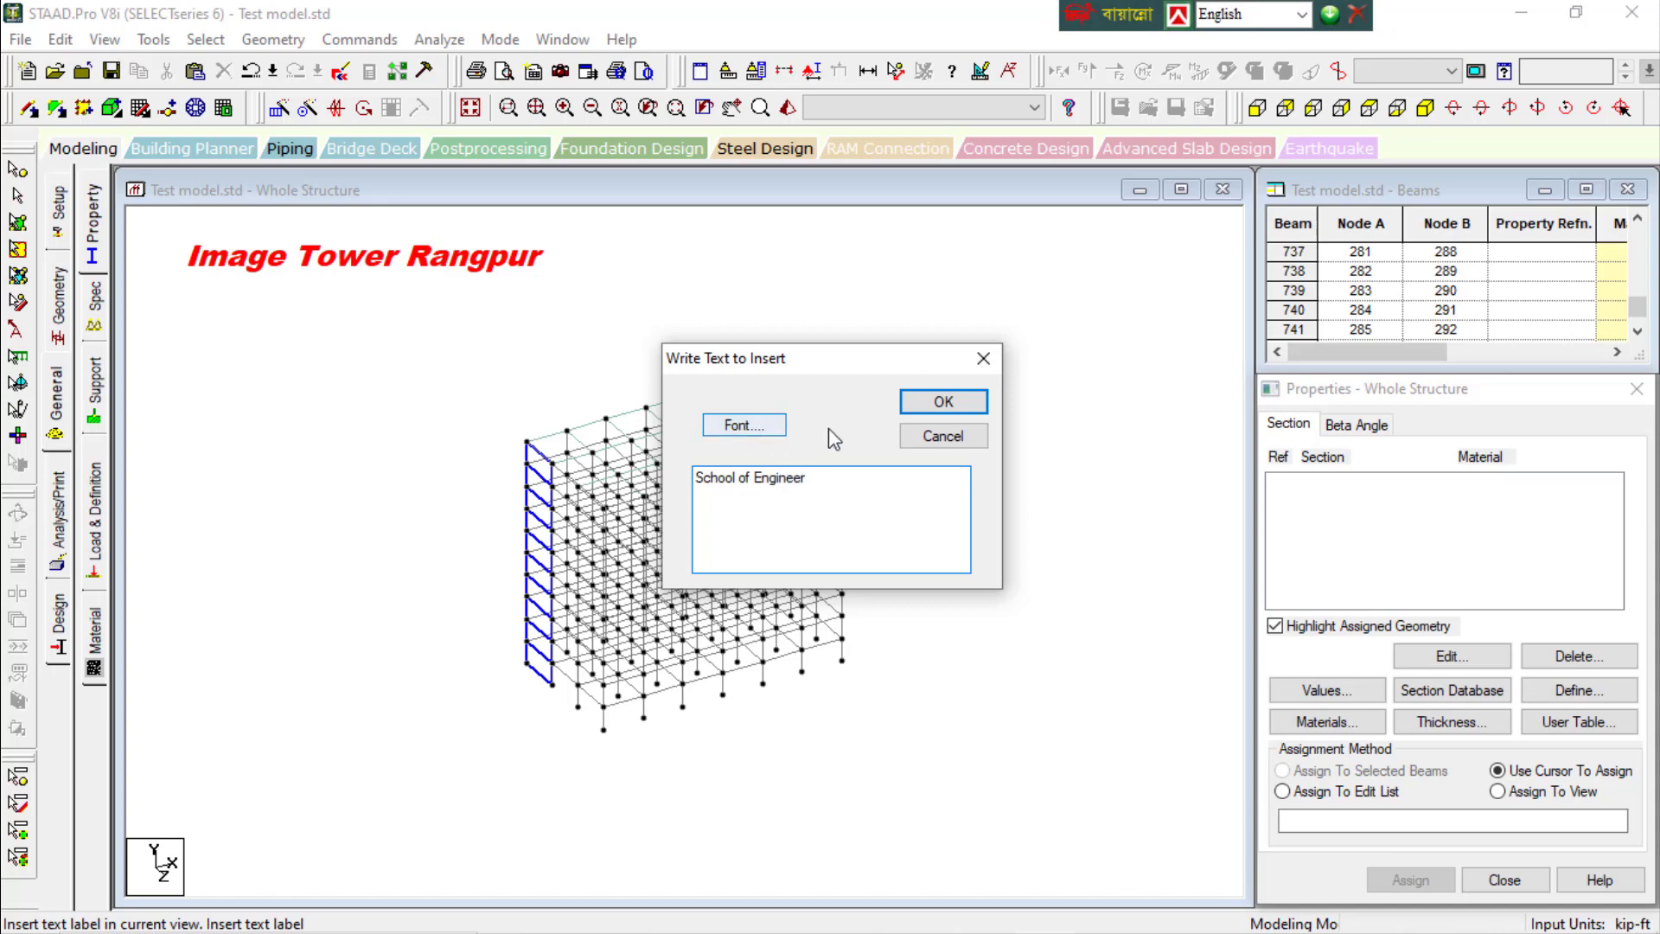
{"action": "left_click", "coordinate": [943, 401]}
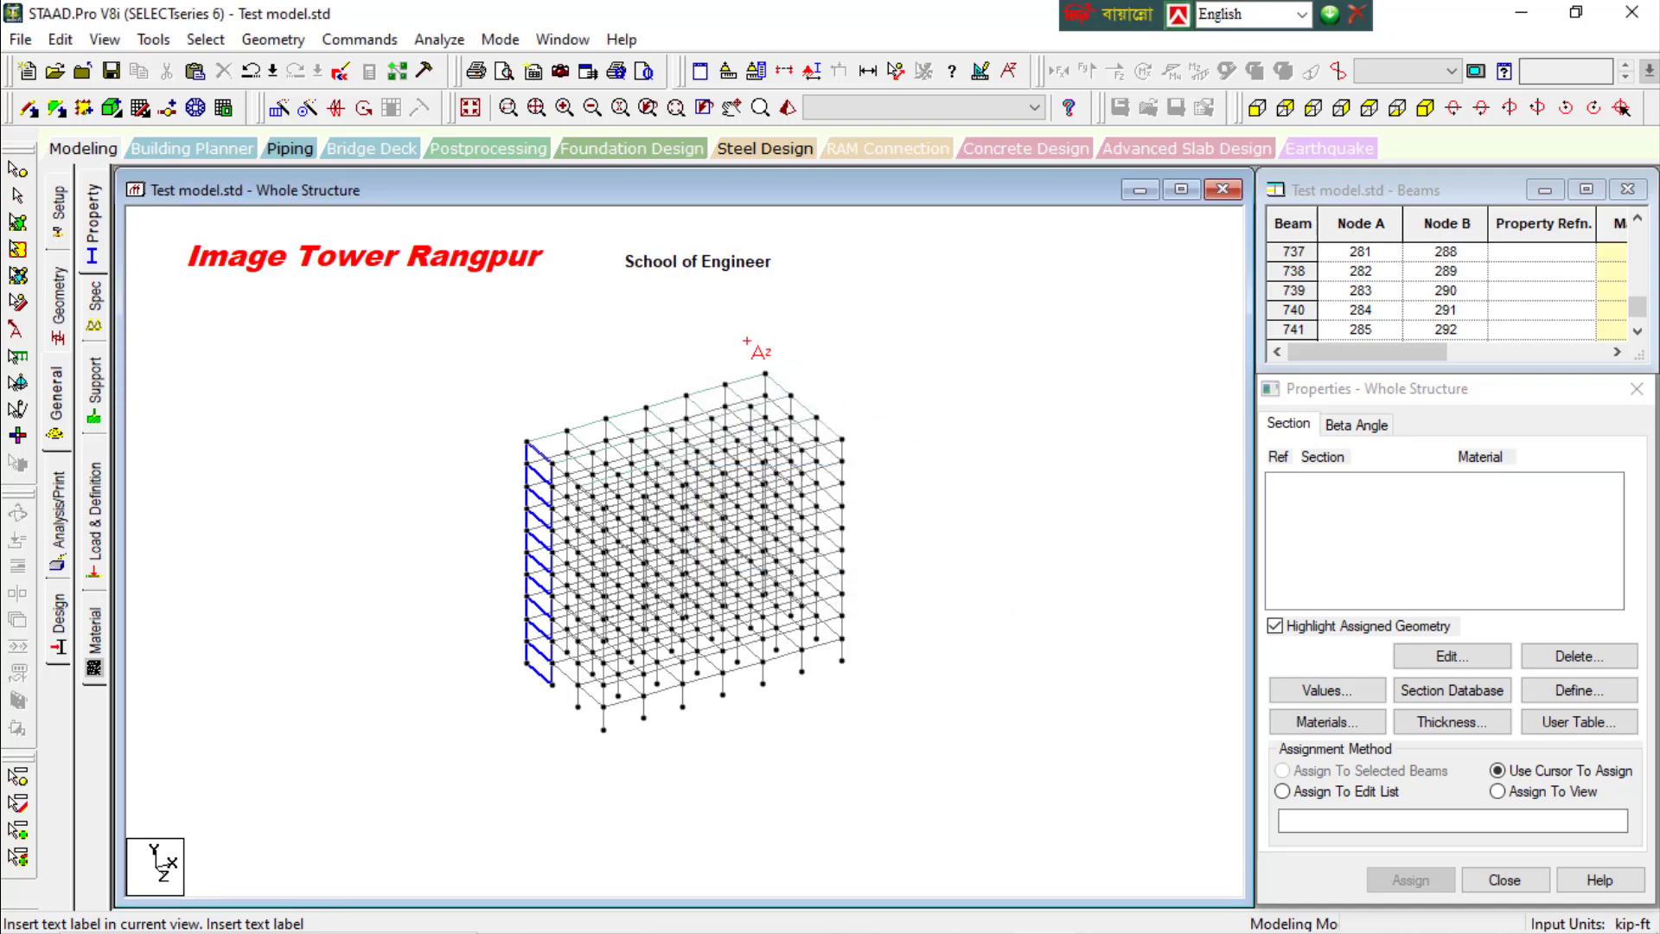
{"action": "scroll", "coordinate": [769, 655], "scroll_direction": "down", "scroll_amount": 7}
{"action": "scroll", "coordinate": [733, 511], "scroll_direction": "up", "scroll_amount": 7}
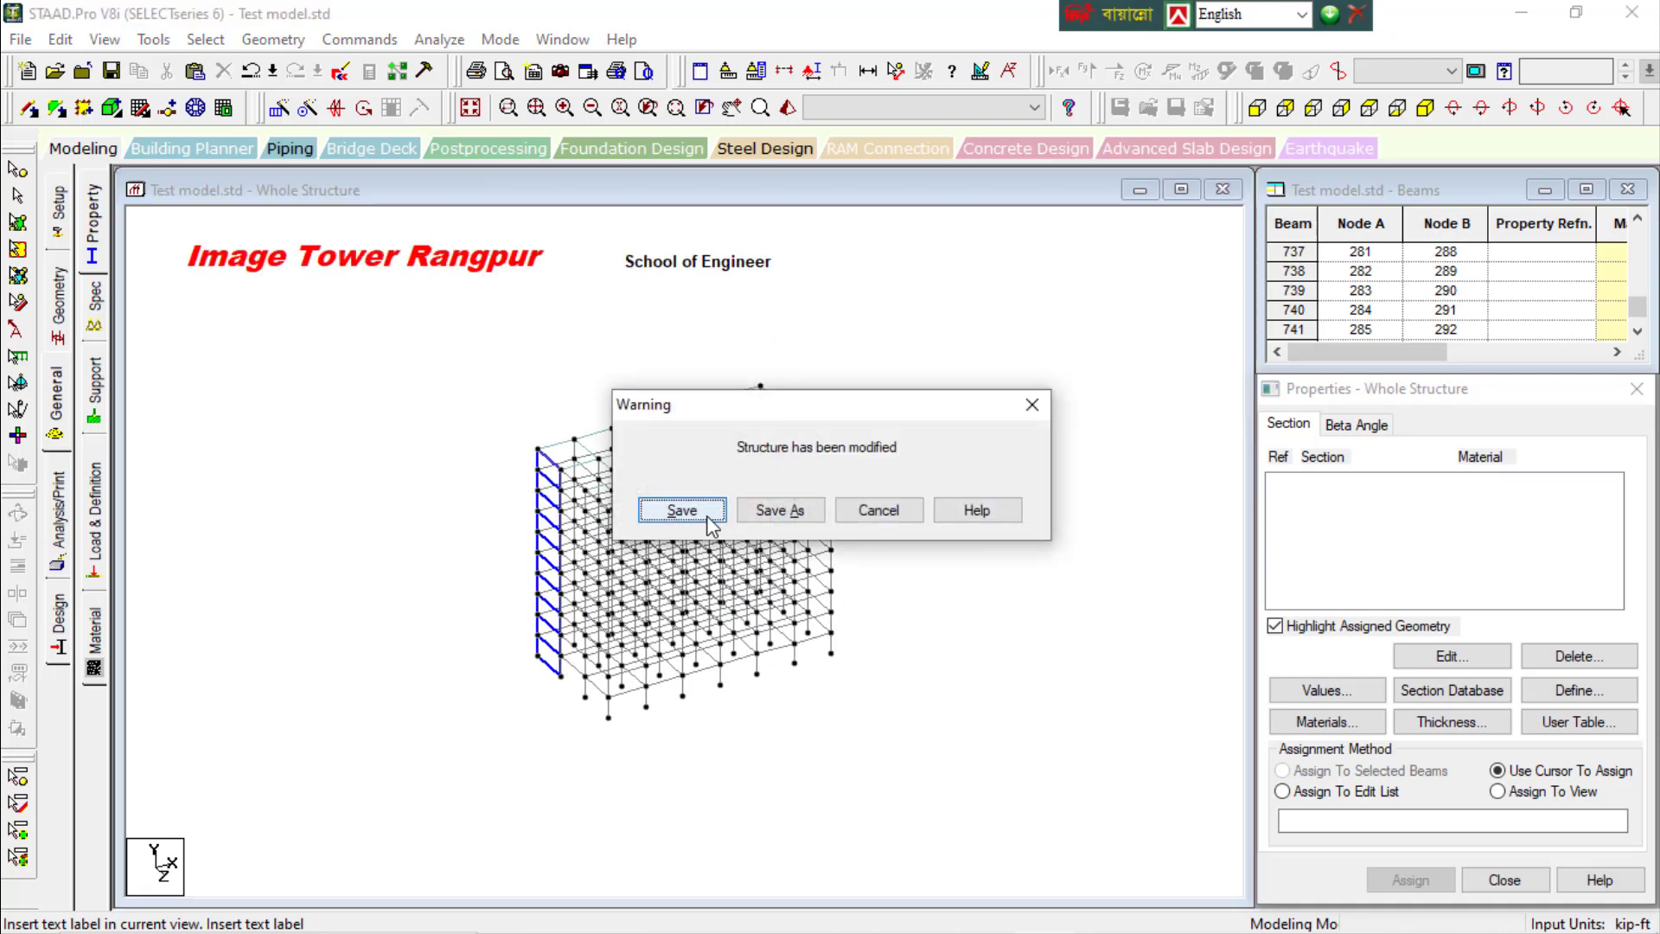
{"action": "left_click", "coordinate": [707, 515]}
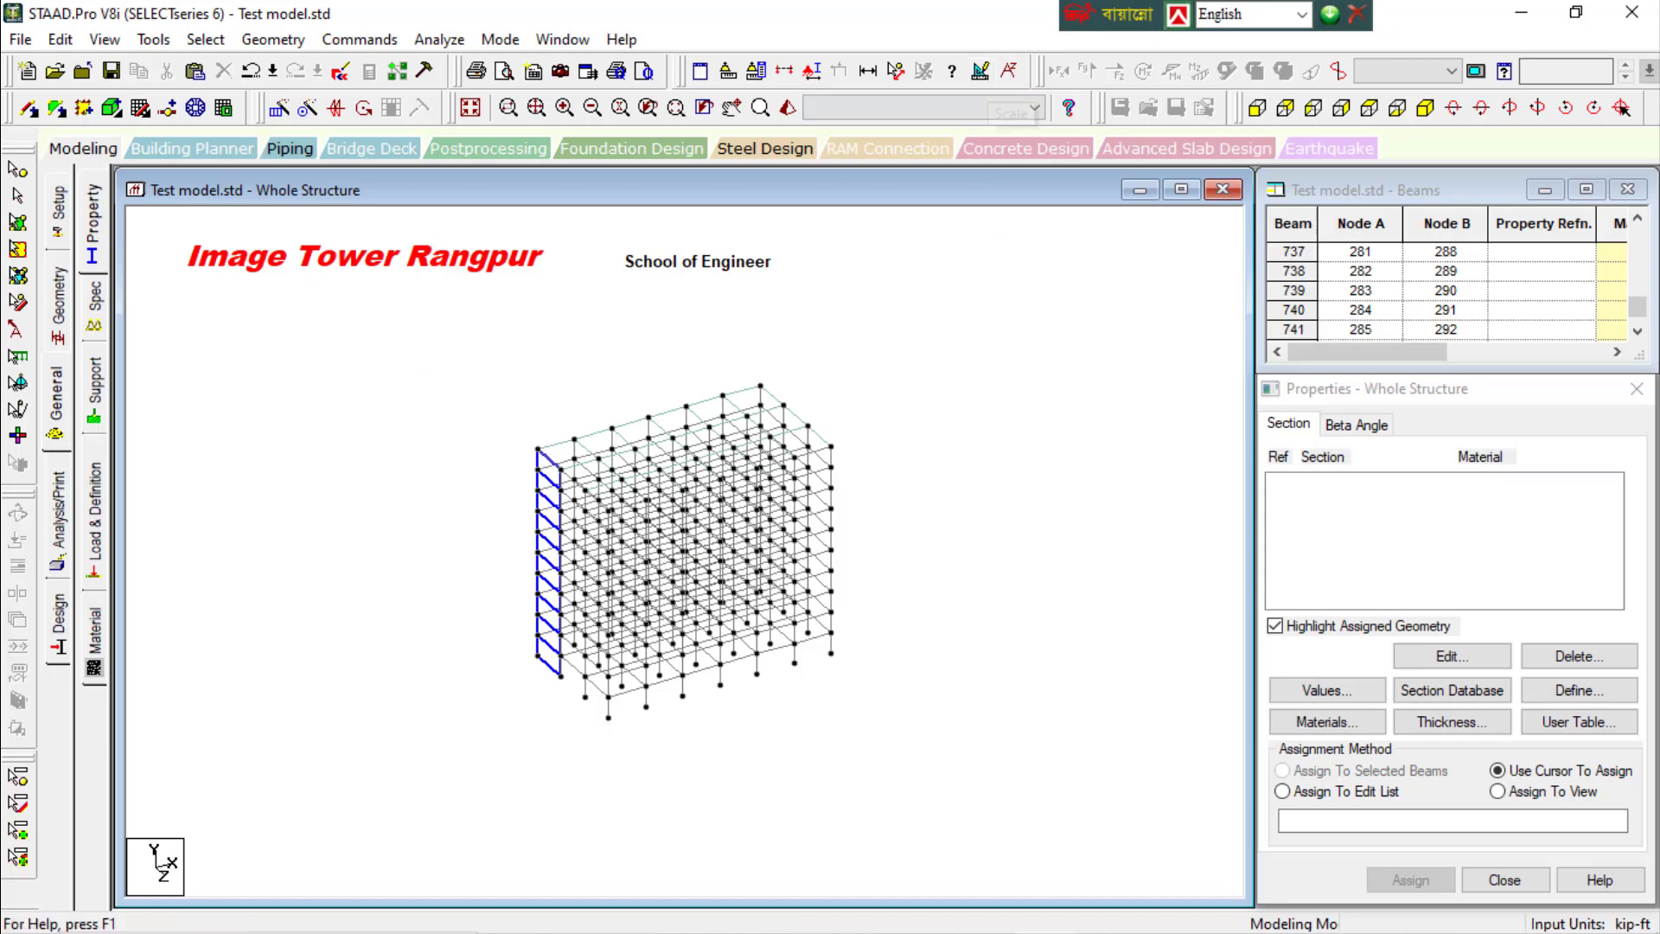
Switch to the Word topic list and remove the "Scale" bullet along with its empty line
{"action": "left_click", "coordinate": [993, 922]}
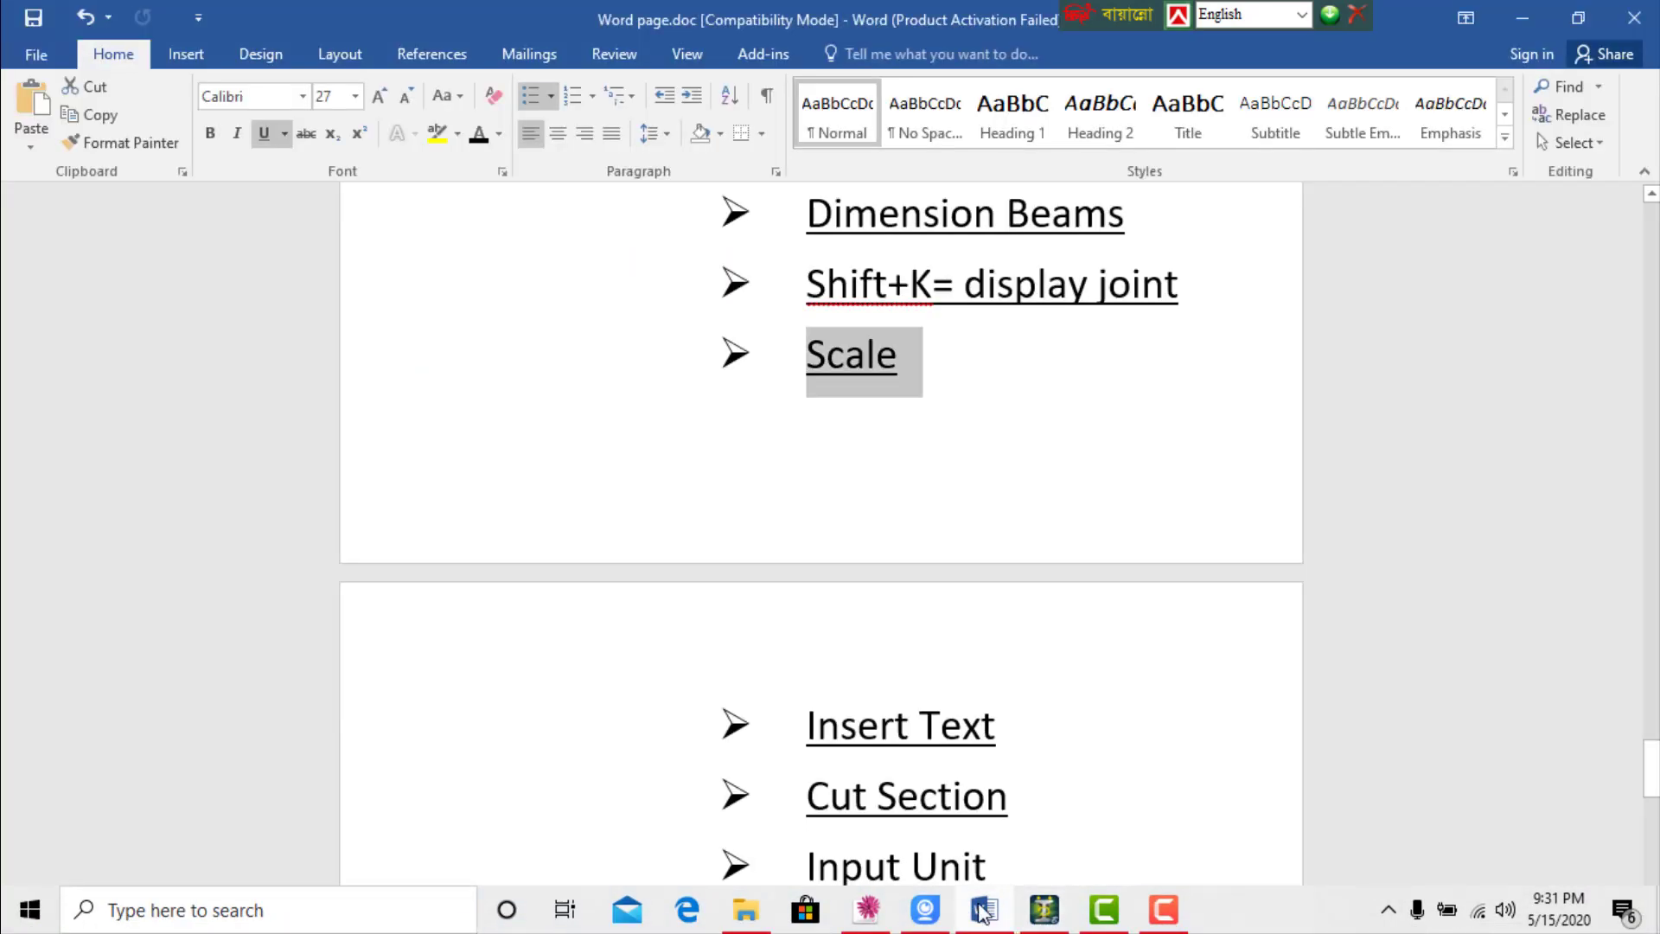
{"action": "left_click", "coordinate": [929, 367]}
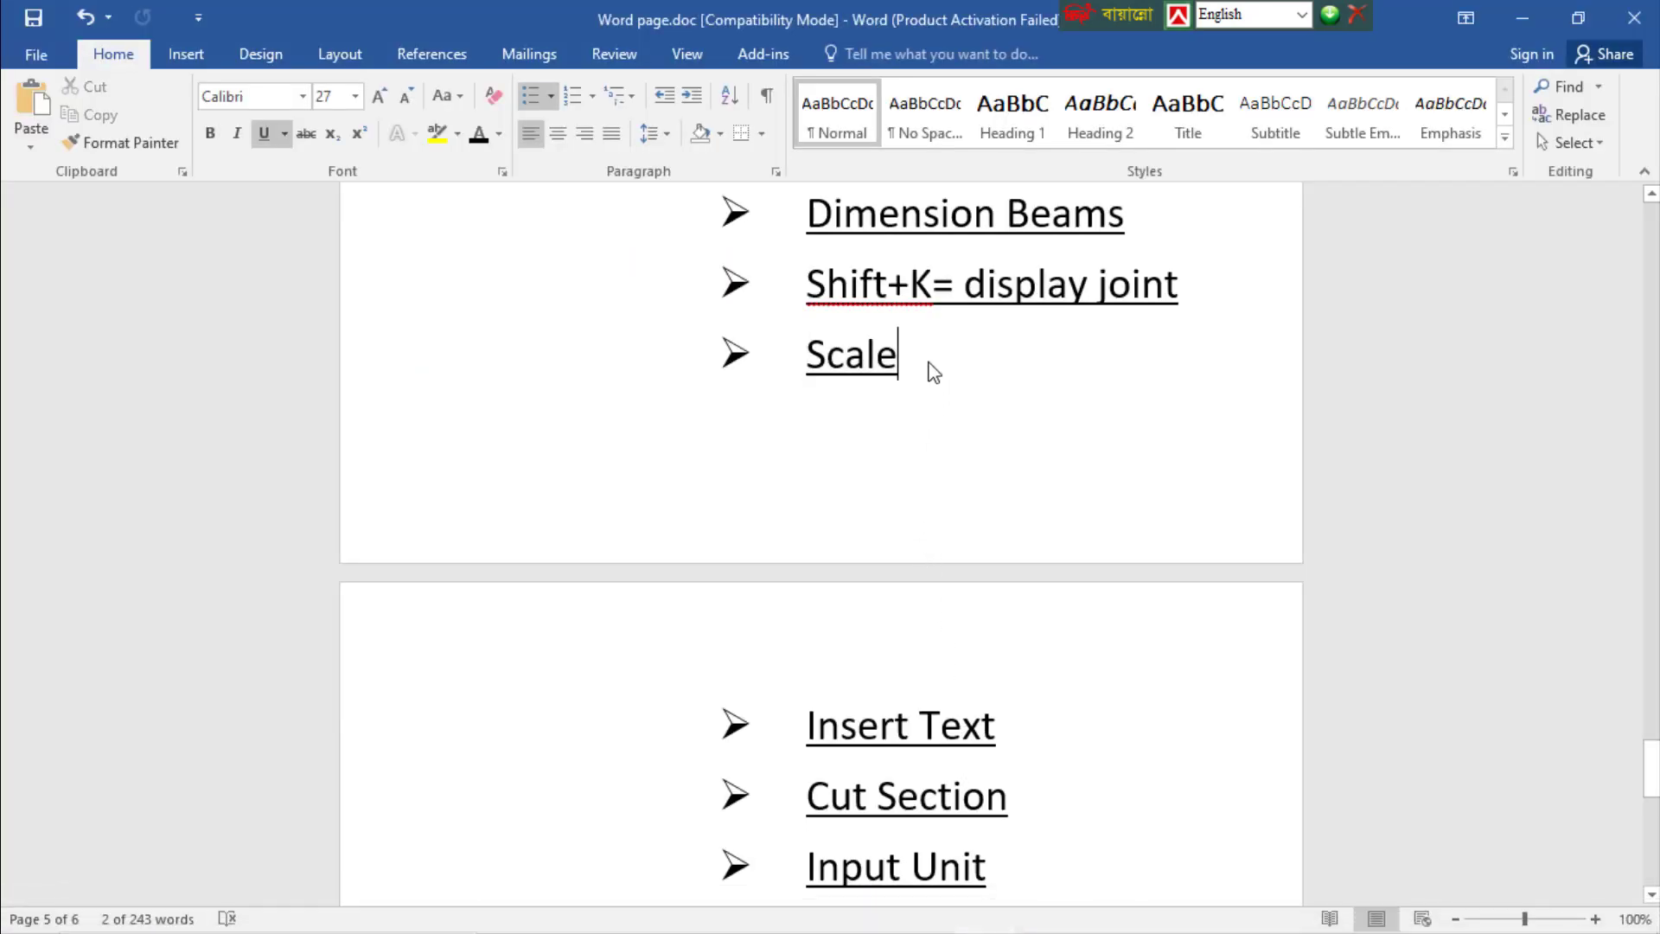
{"action": "key", "text": "BackSpace"}
{"action": "key", "text": "BackSpace"}
{"action": "key", "text": "BackSpace"}
{"action": "key", "text": "BackSpace"}
{"action": "key", "text": "BackSpace"}
{"action": "key", "text": "BackSpace"}
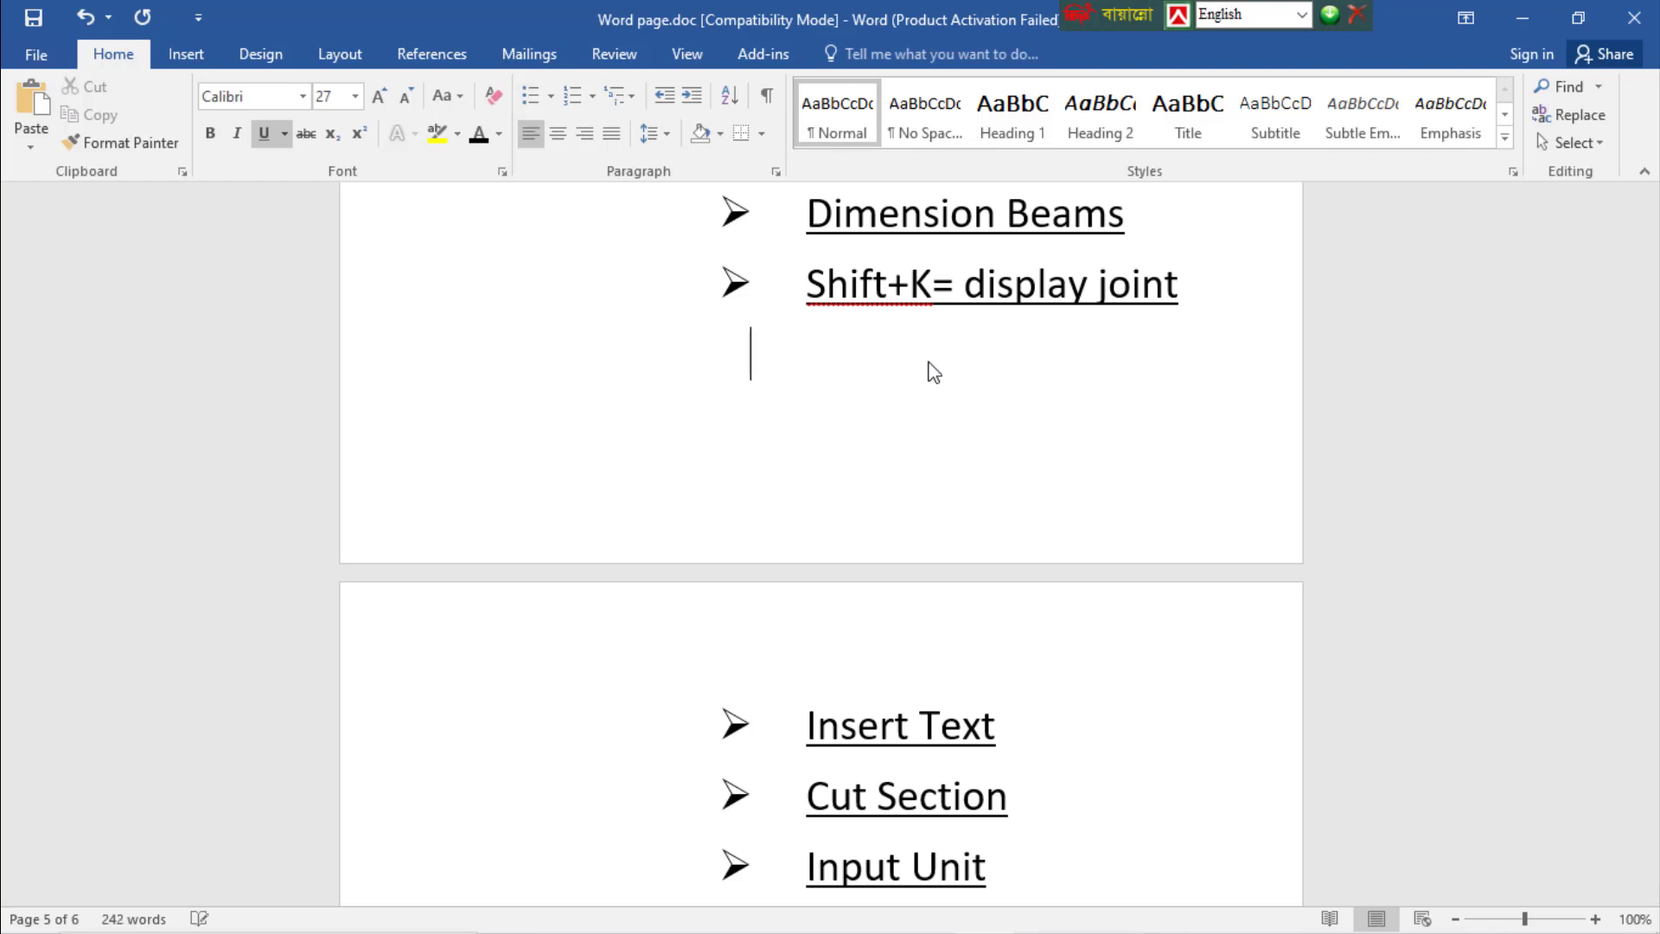
{"action": "key", "text": "BackSpace"}
{"action": "type", "text": "="}
{"action": "key", "text": "BackSpace"}
{"action": "key", "text": "BackSpace"}
{"action": "key", "text": "BackSpace"}
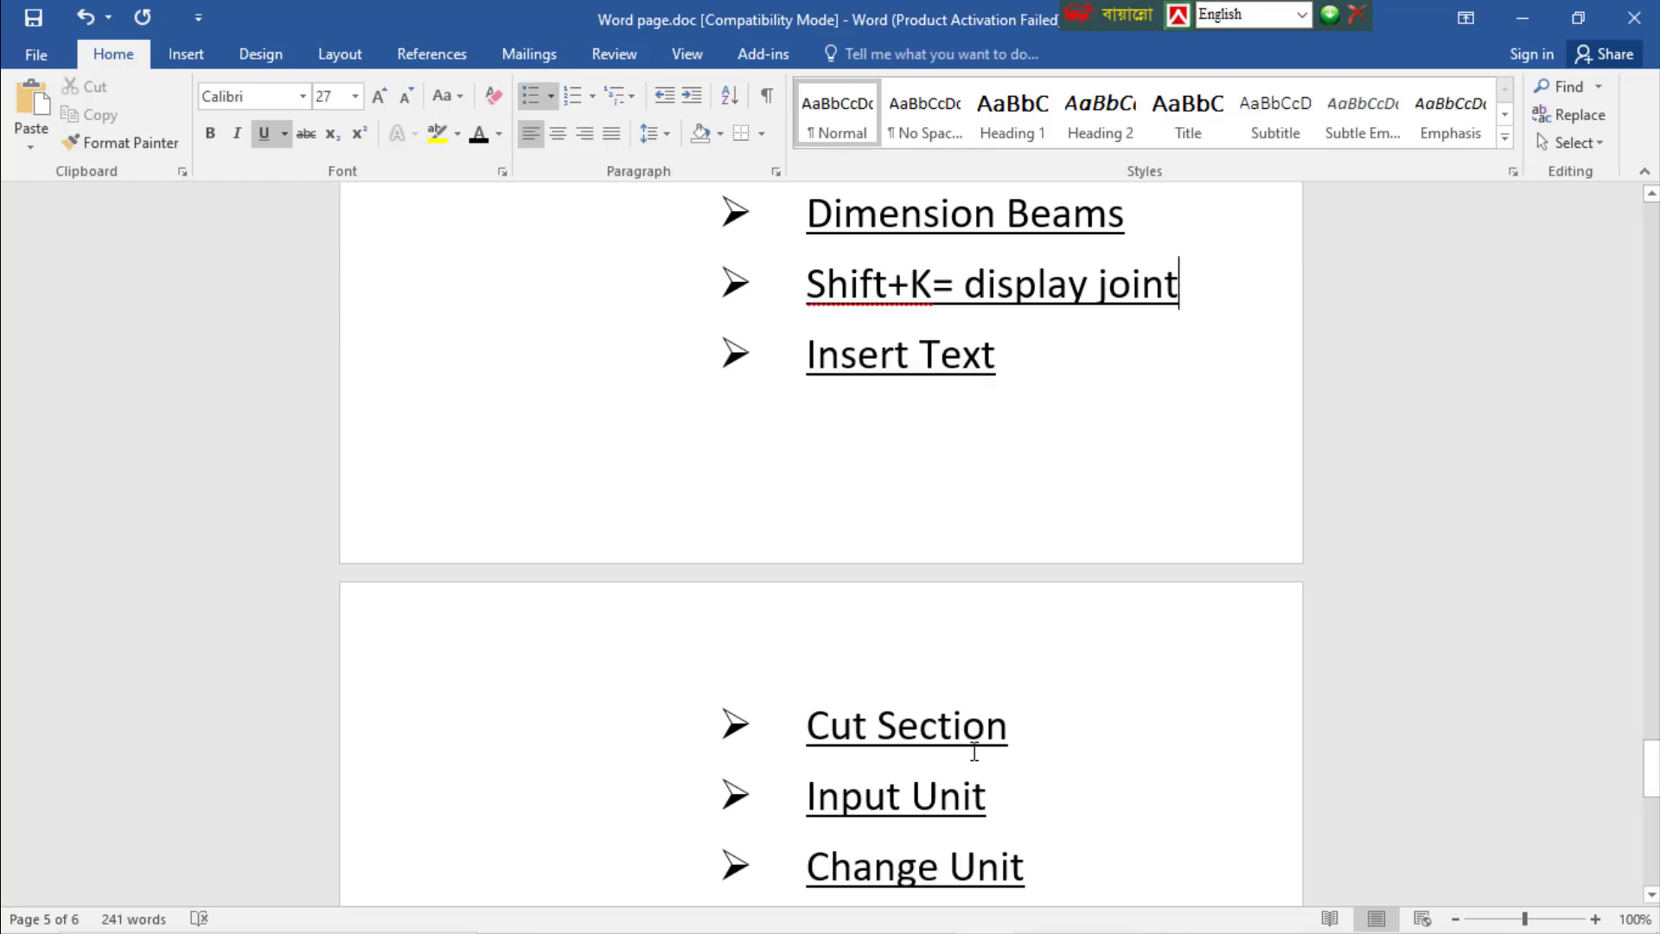
Remove the "Symbol and Lebel" bullet from the end of the topic list and save the document
{"action": "scroll", "coordinate": [974, 751], "scroll_direction": "down", "scroll_amount": 3}
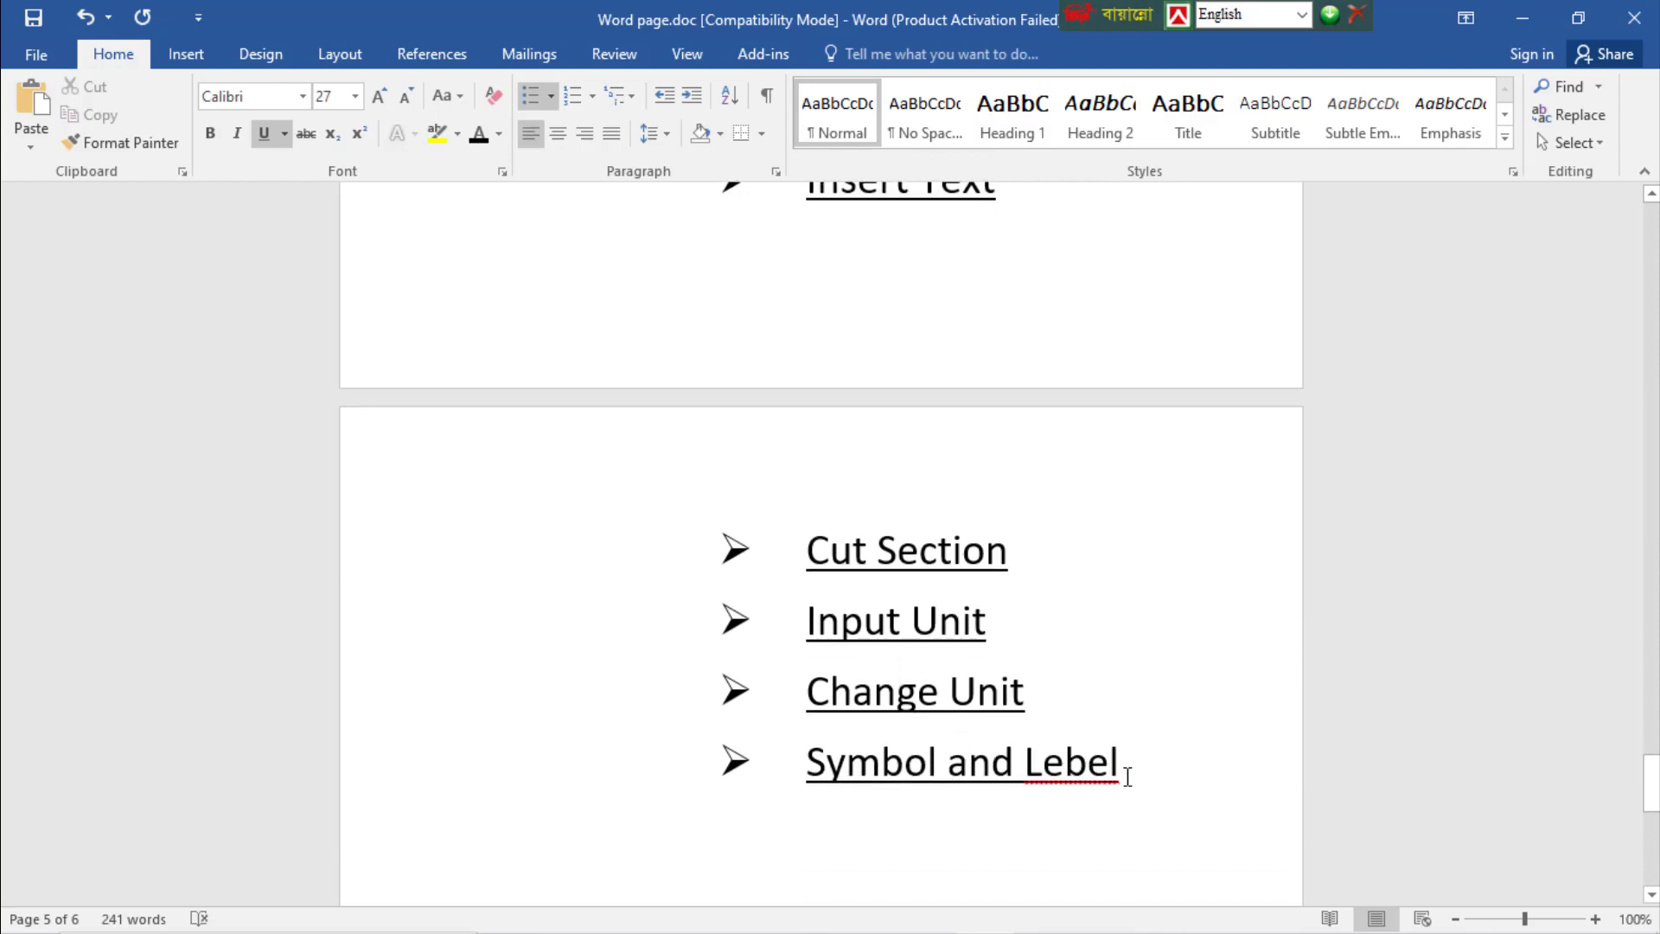
{"action": "left_click_drag", "start_coordinate": [1127, 775], "coordinate": [778, 780]}
{"action": "key", "text": "BackSpace"}
{"action": "key", "text": "BackSpace"}
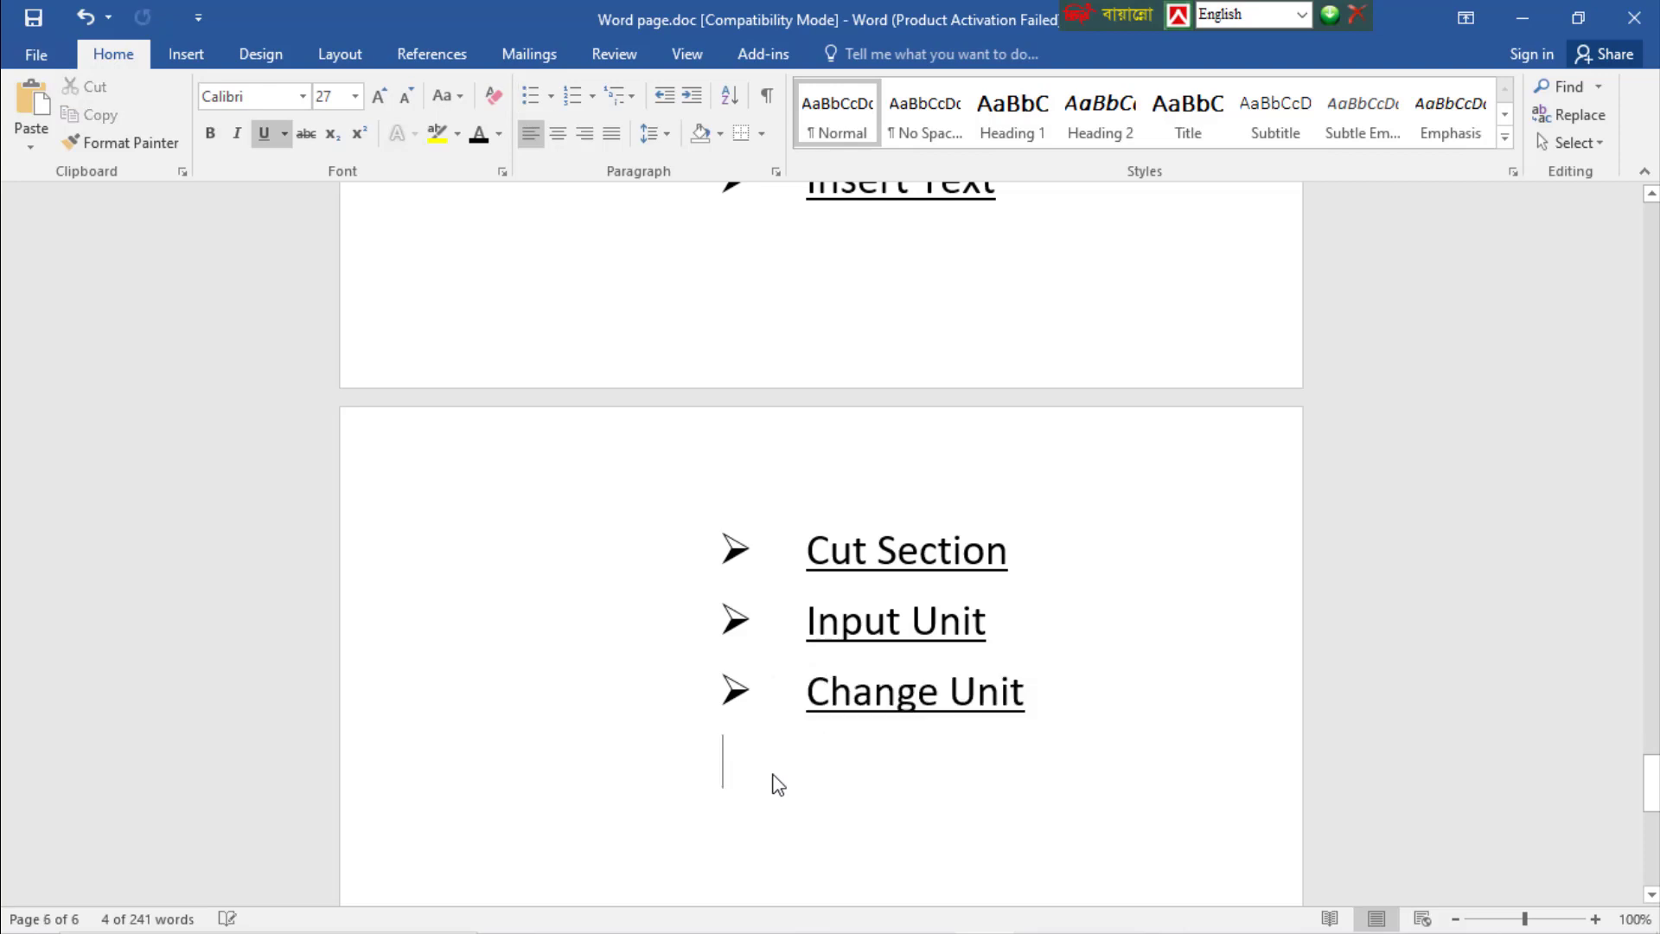
{"action": "key", "text": "BackSpace"}
{"action": "key", "text": "BackSpace"}
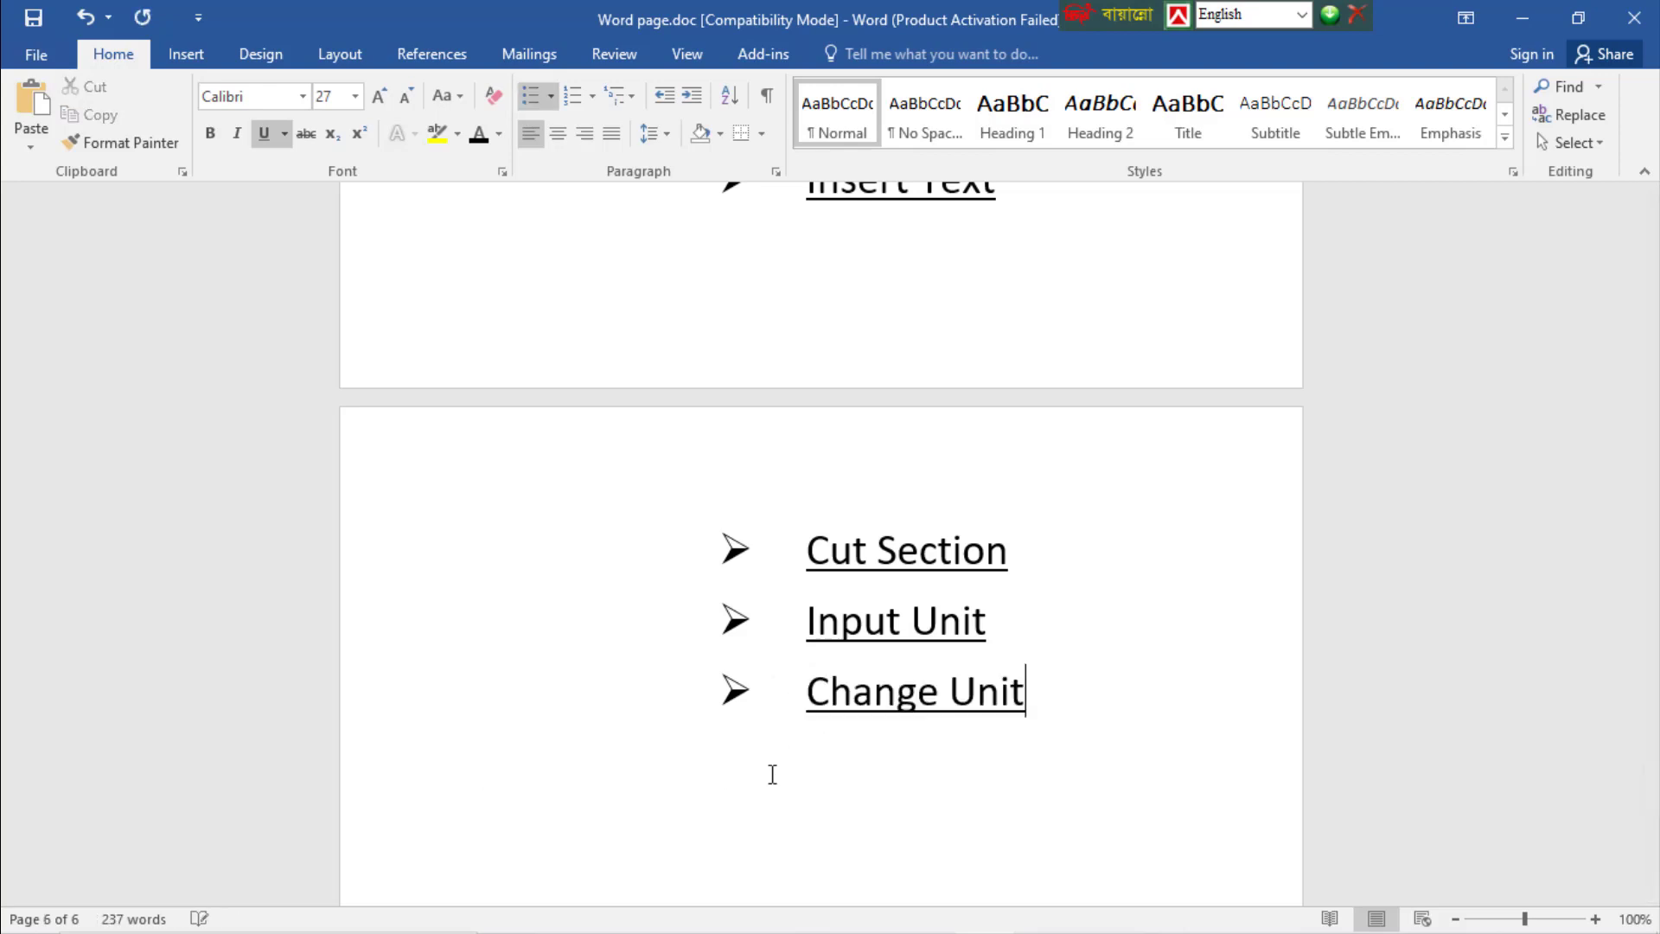
{"action": "key", "text": "ctrl+s"}
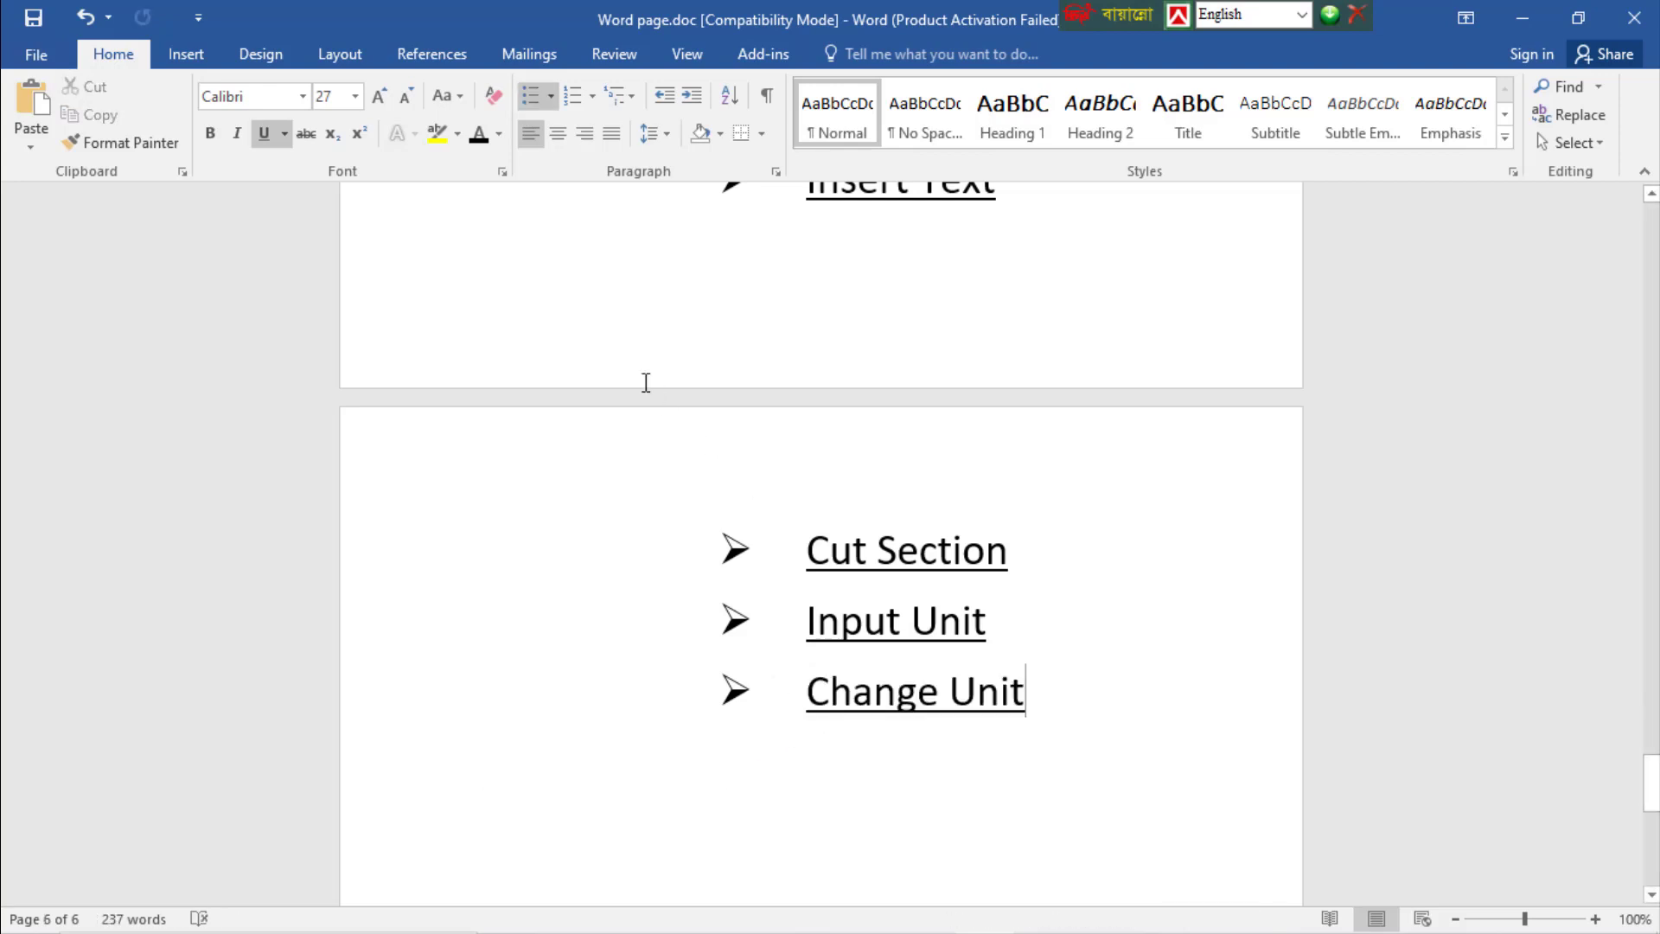
Switch to STAAD.Pro and review the label, load and result, and structure pages of the diagram options without changing anything
{"action": "mouse_move", "coordinate": [921, 909]}
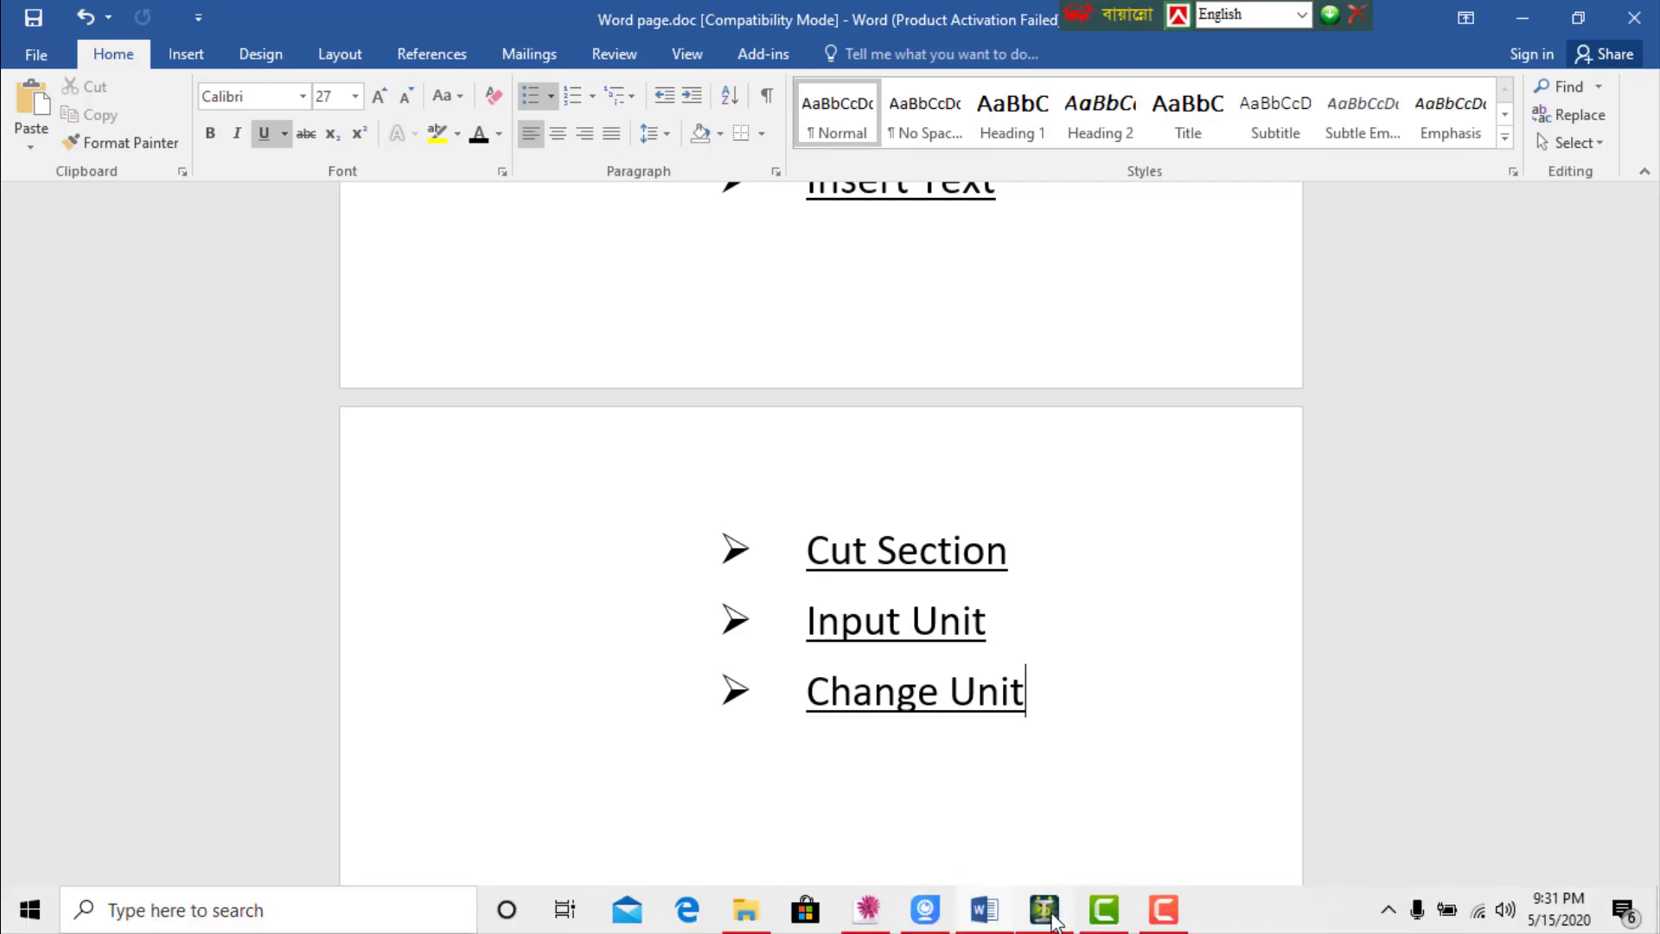
{"action": "left_click", "coordinate": [1044, 922]}
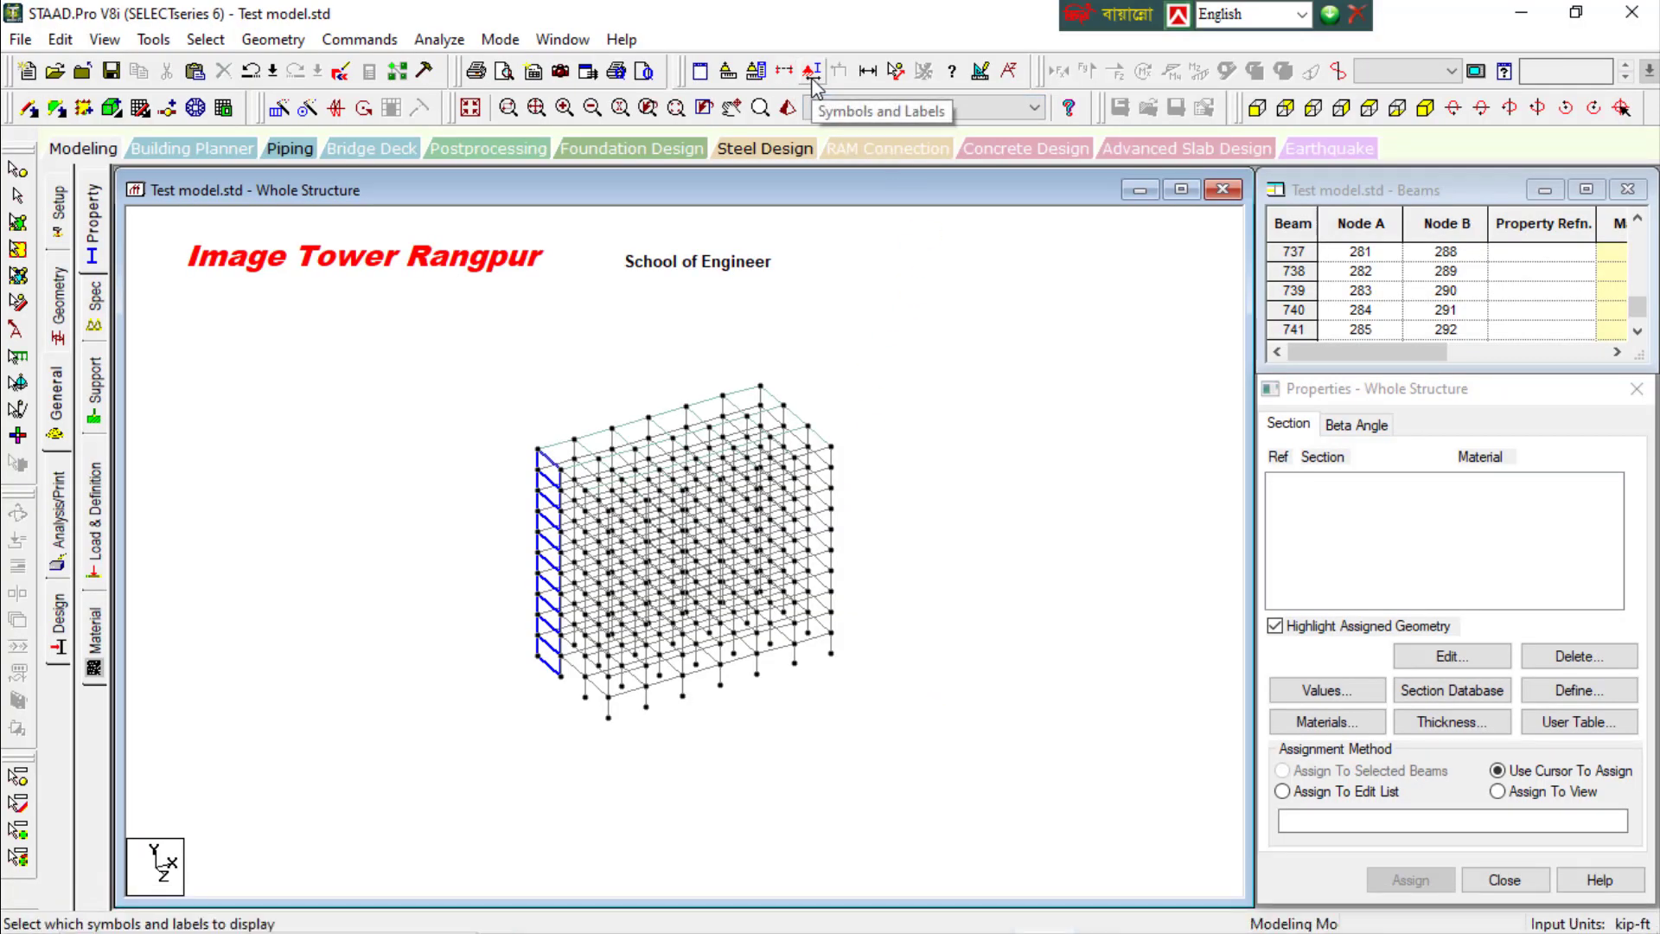
{"action": "left_click", "coordinate": [104, 39]}
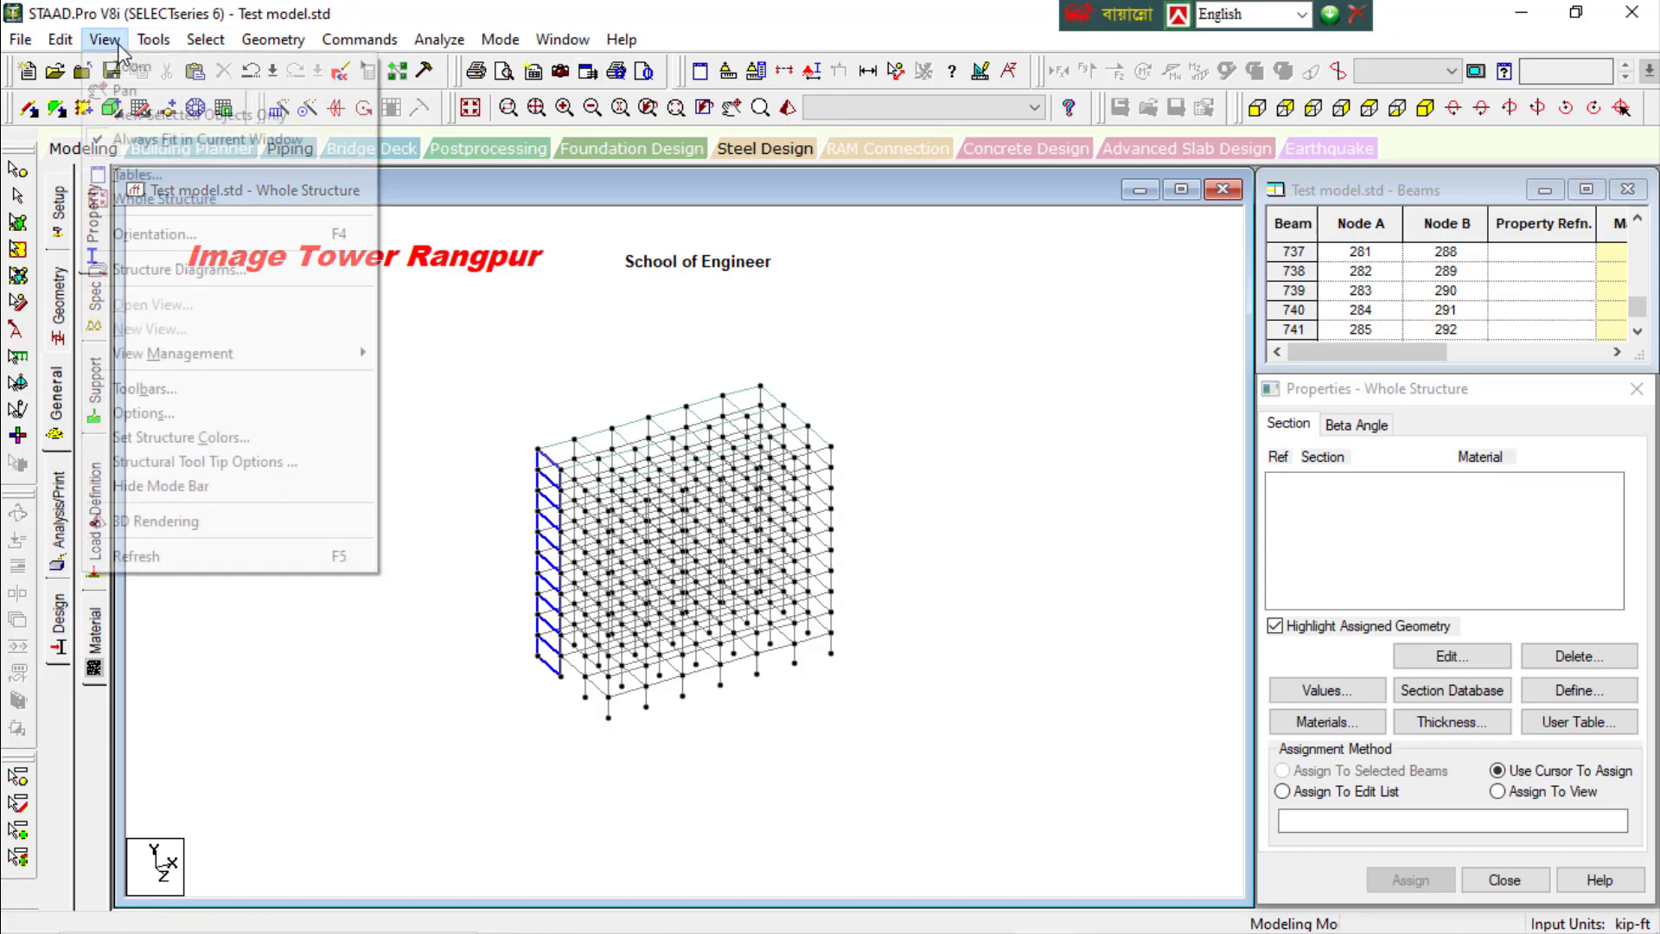
{"action": "left_click", "coordinate": [200, 274]}
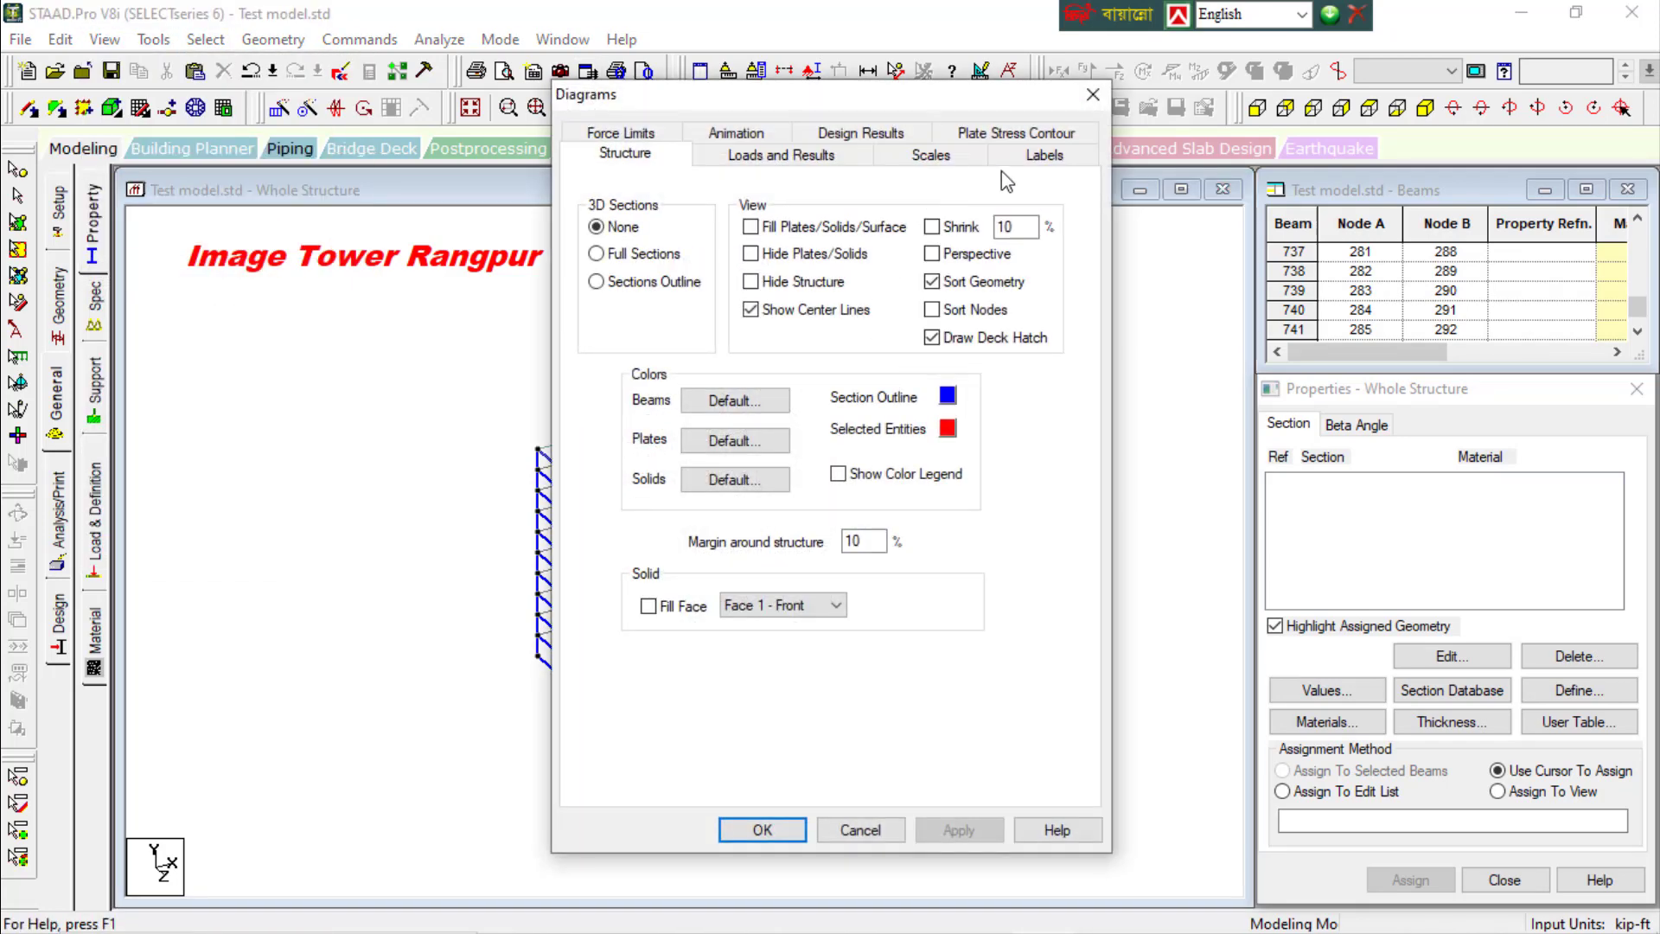
{"action": "left_click", "coordinate": [1025, 162]}
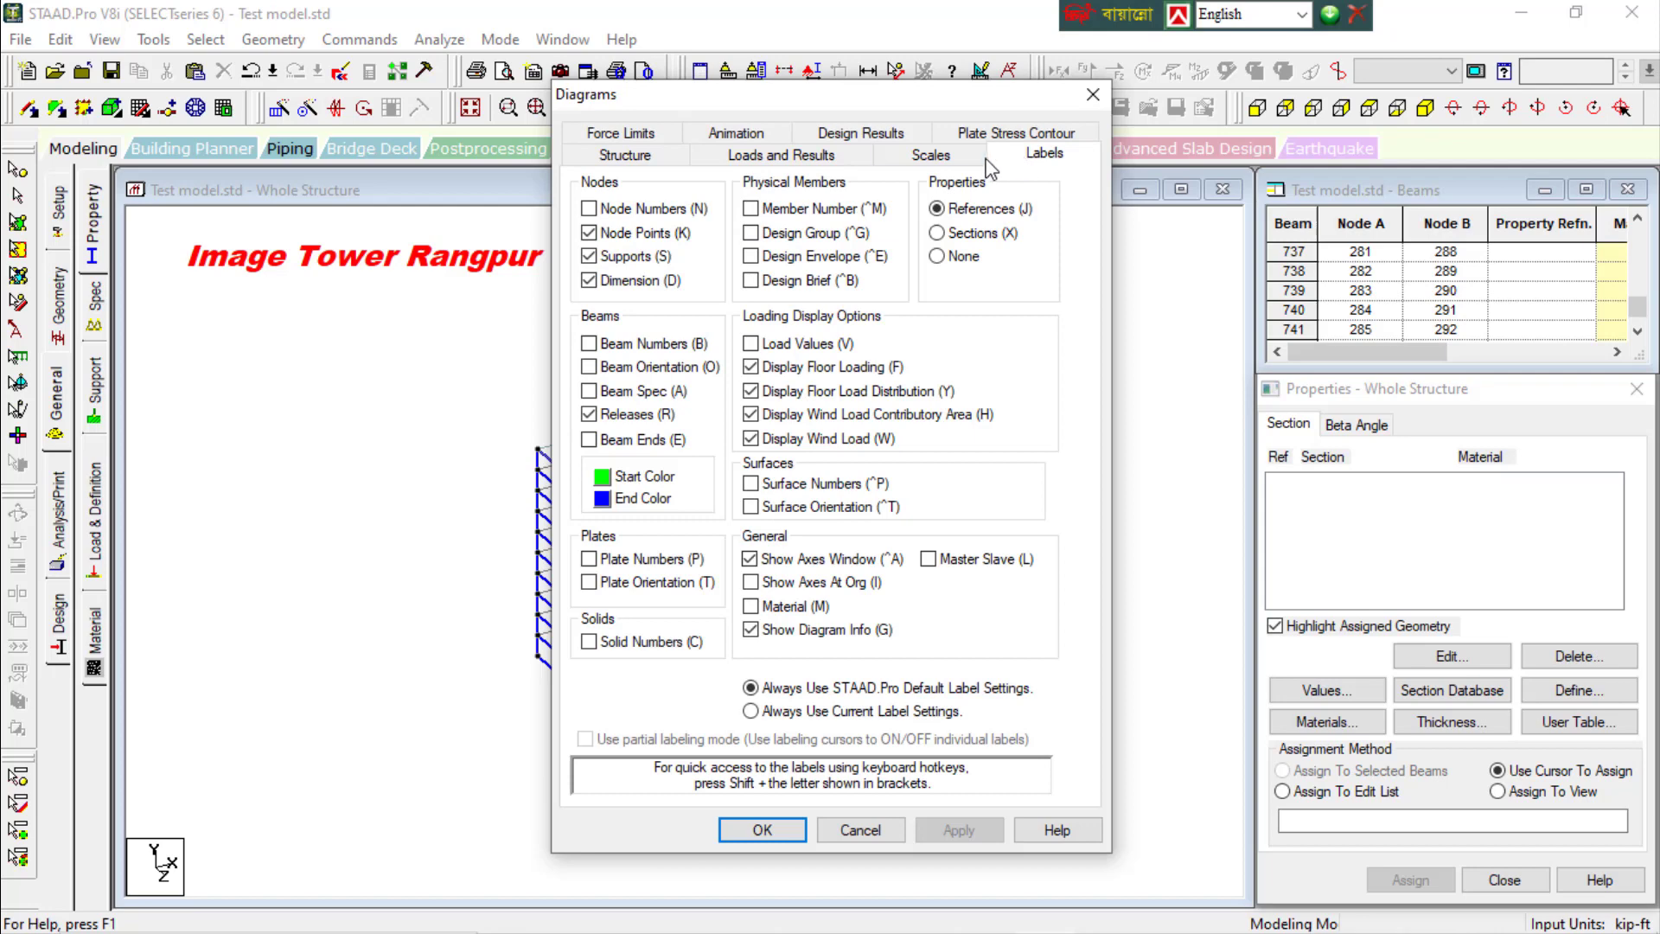
{"action": "left_click", "coordinate": [968, 156]}
{"action": "left_click", "coordinate": [1046, 162]}
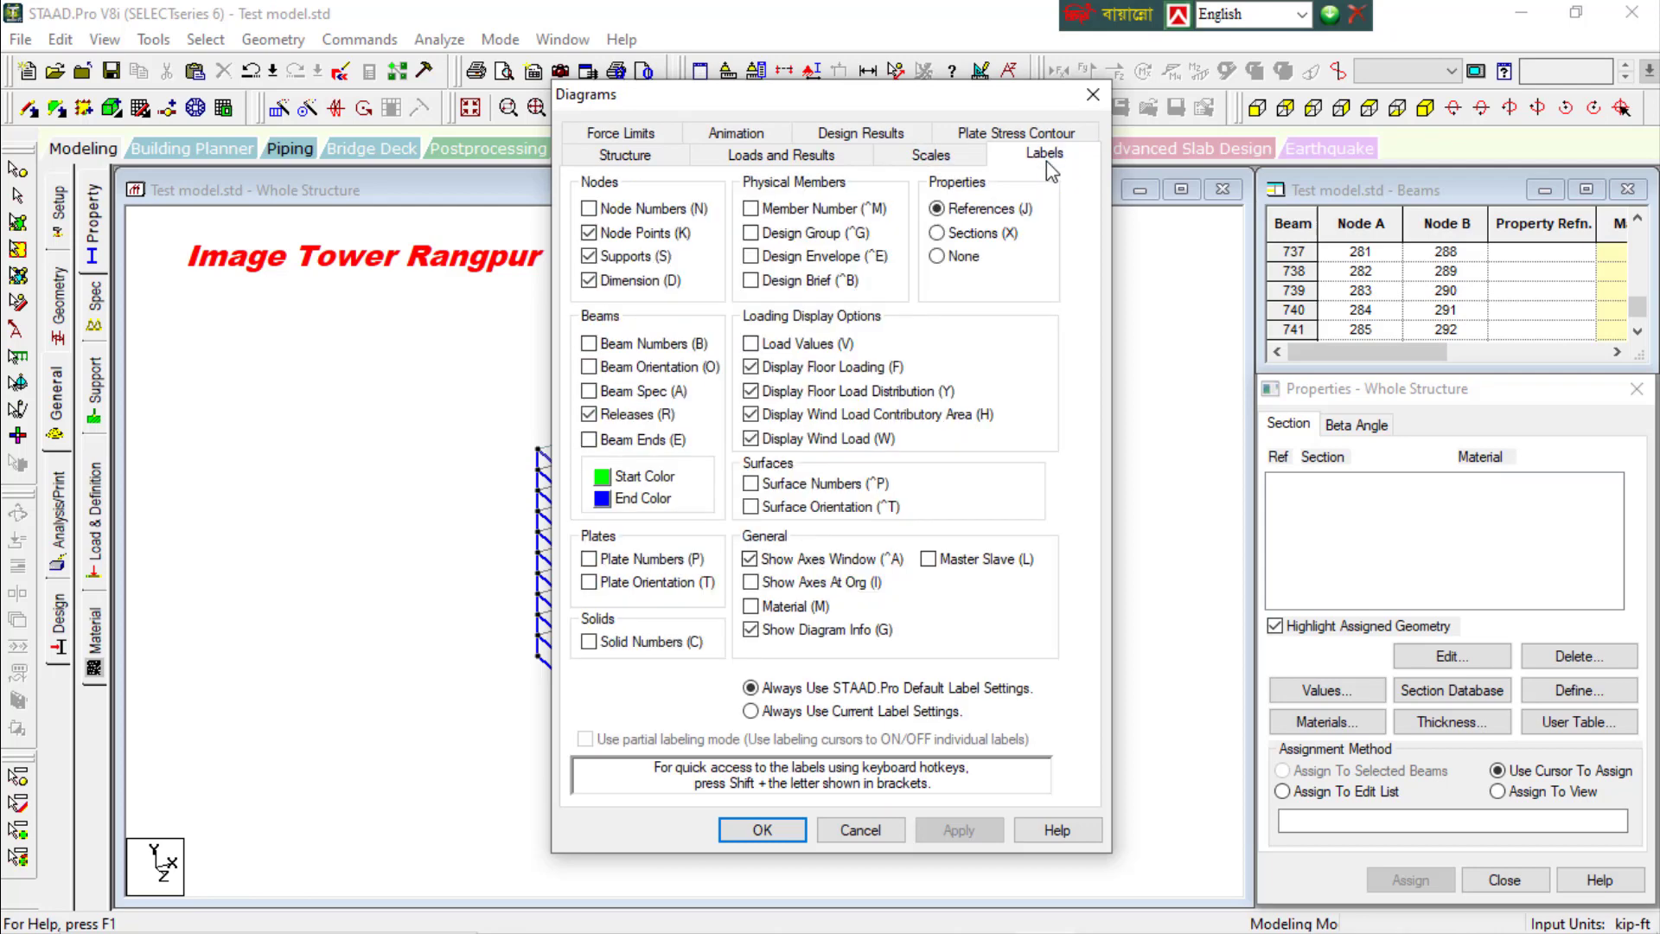
{"action": "left_click", "coordinate": [783, 164]}
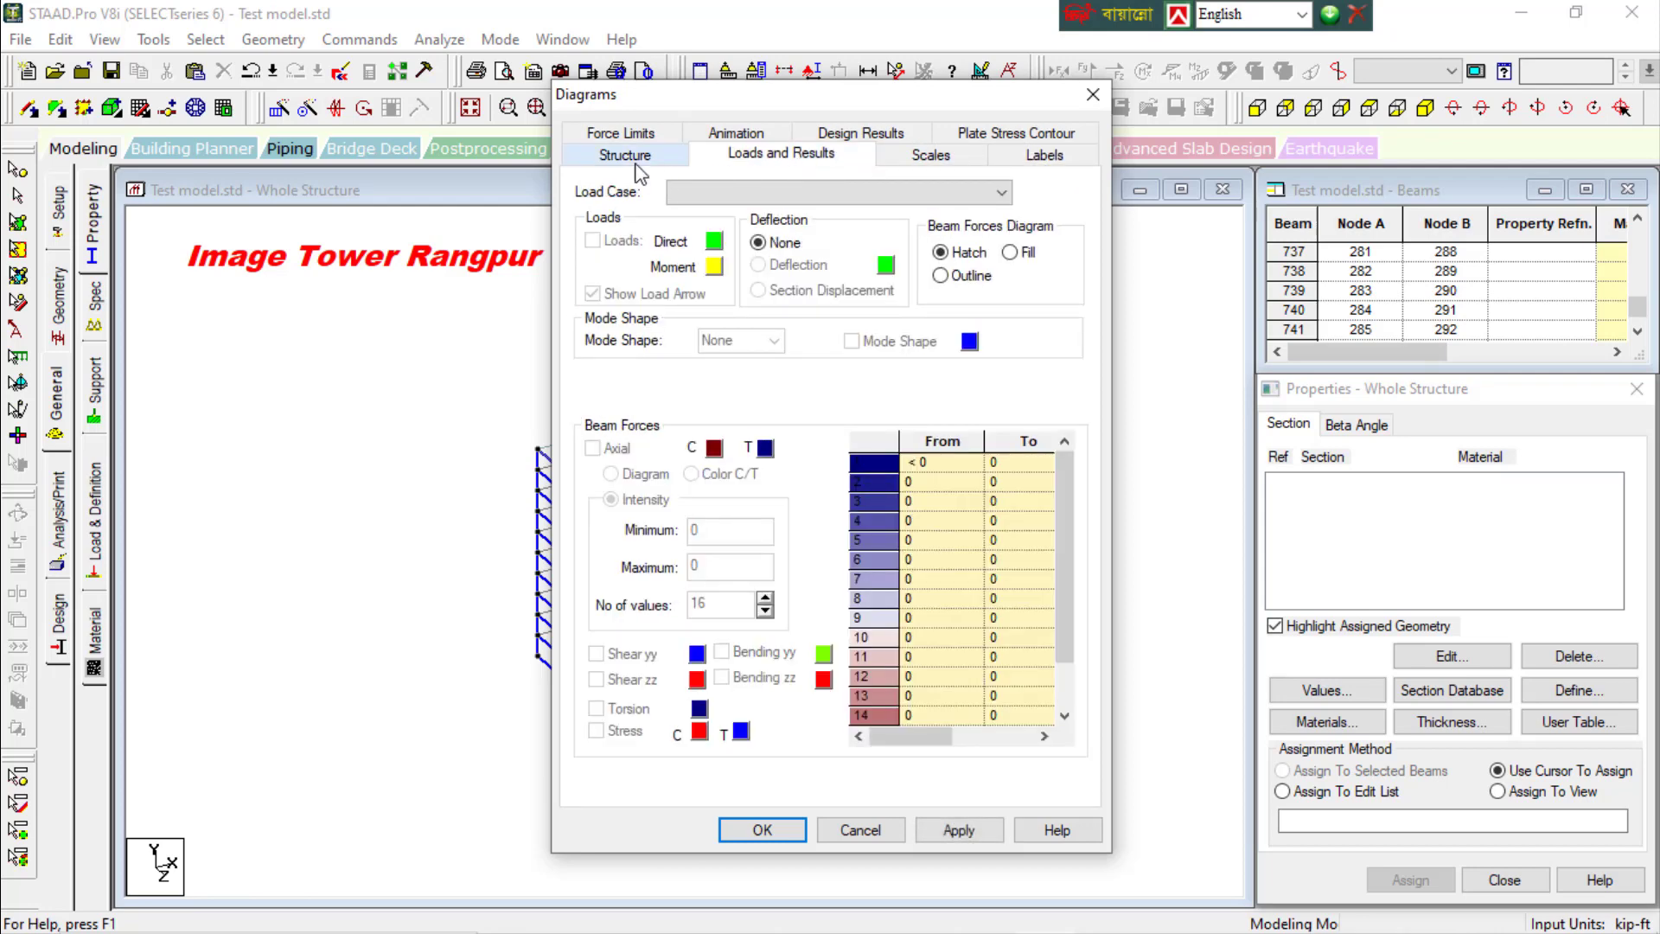
{"action": "left_click", "coordinate": [629, 156]}
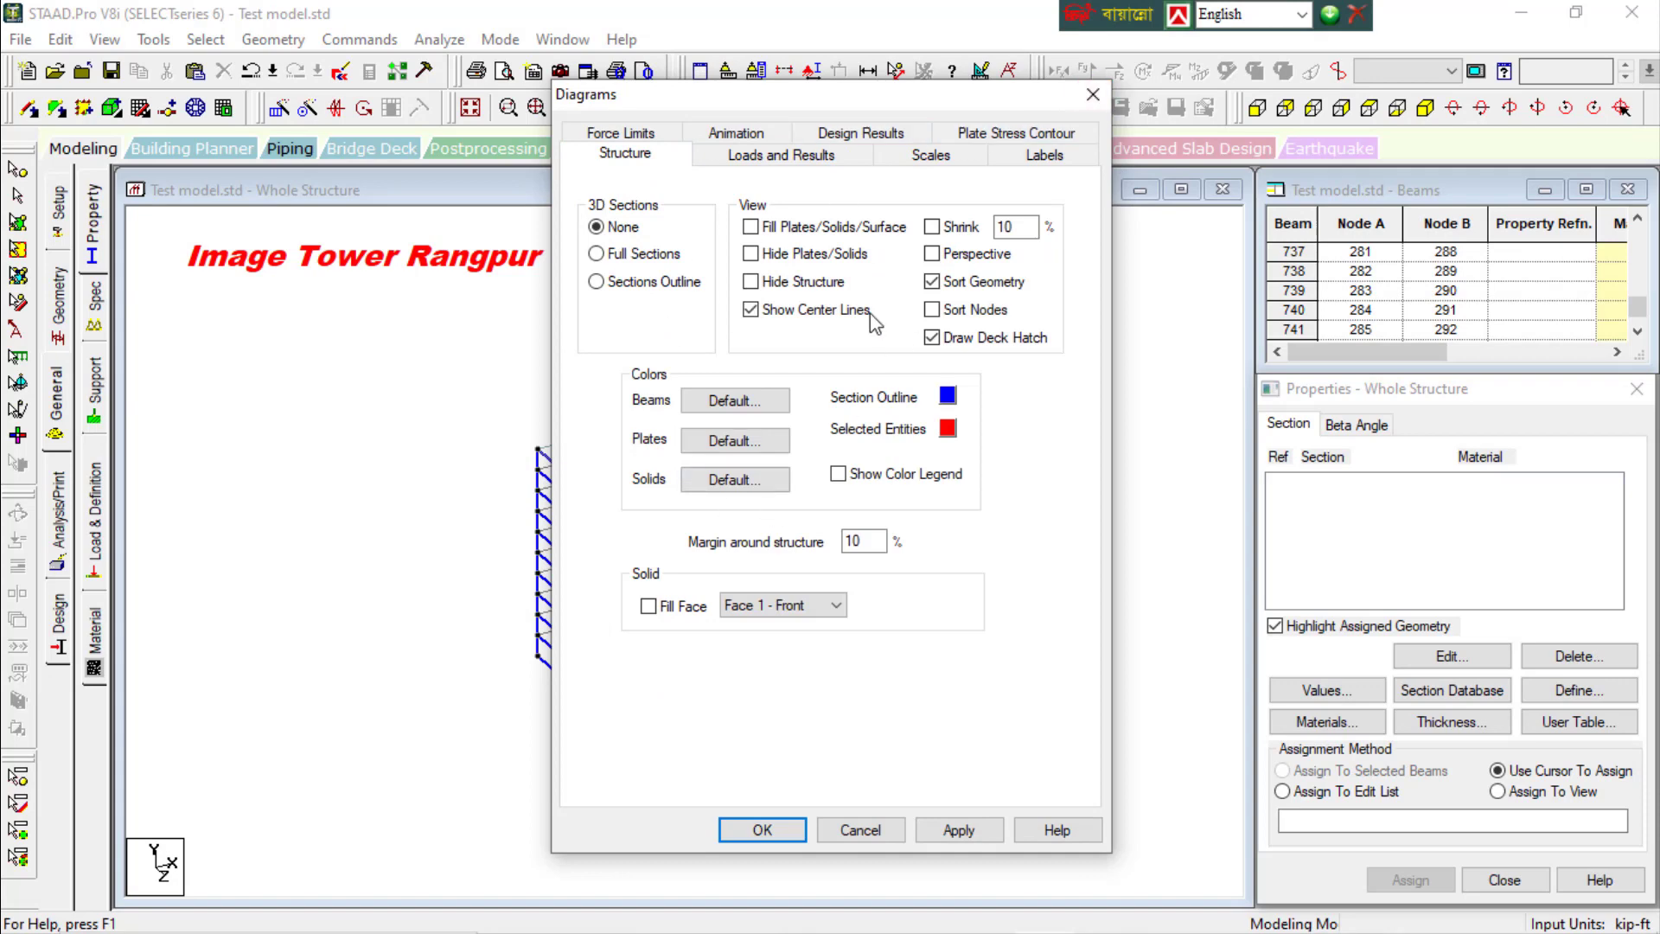
{"action": "left_click", "coordinate": [1094, 95]}
{"action": "left_click", "coordinate": [884, 253]}
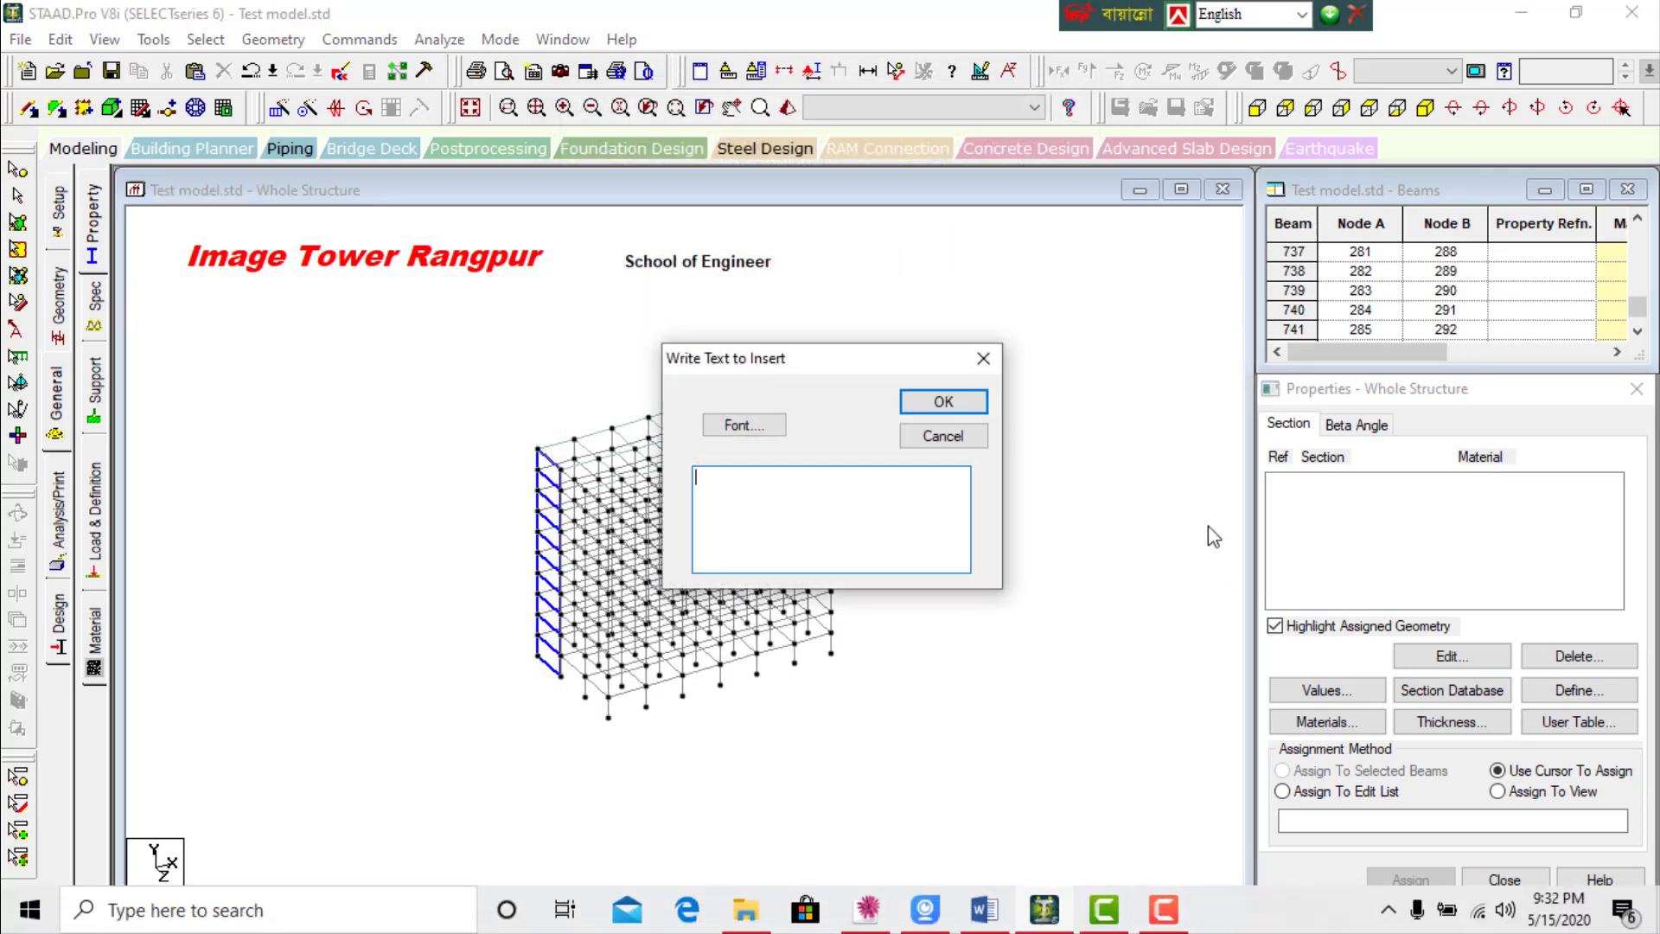
{"action": "left_click", "coordinate": [942, 435]}
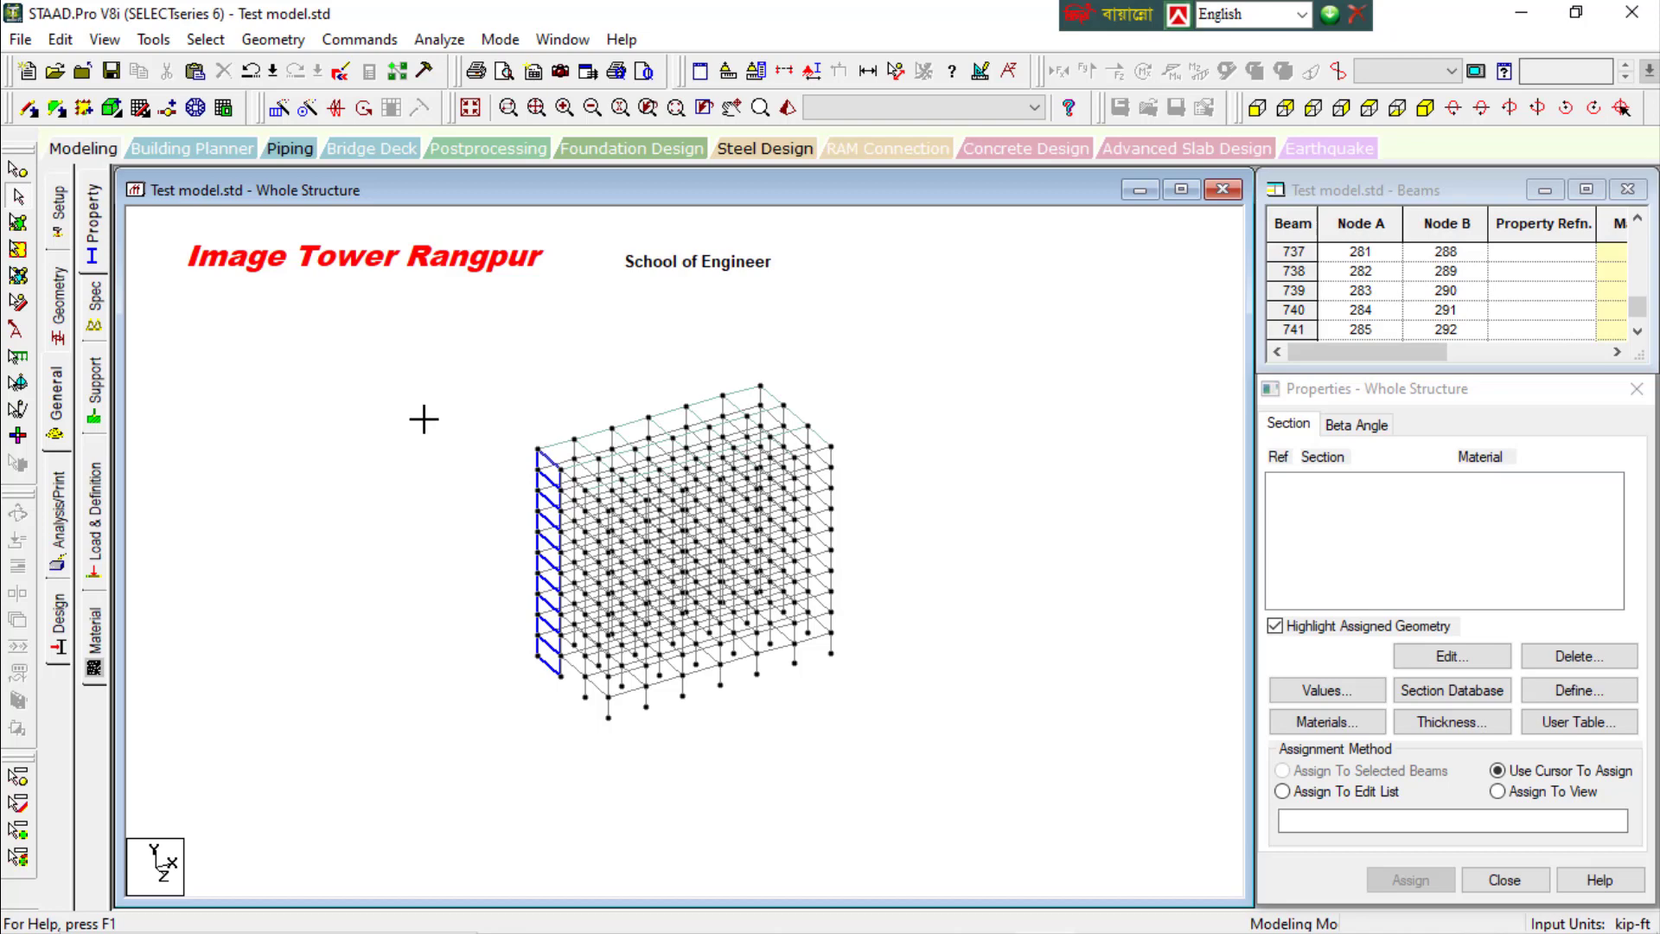
Select the whole frame and query its members, and inspect the geometry data of a single beam on the lowest beam level
{"action": "left_click", "coordinate": [153, 39]}
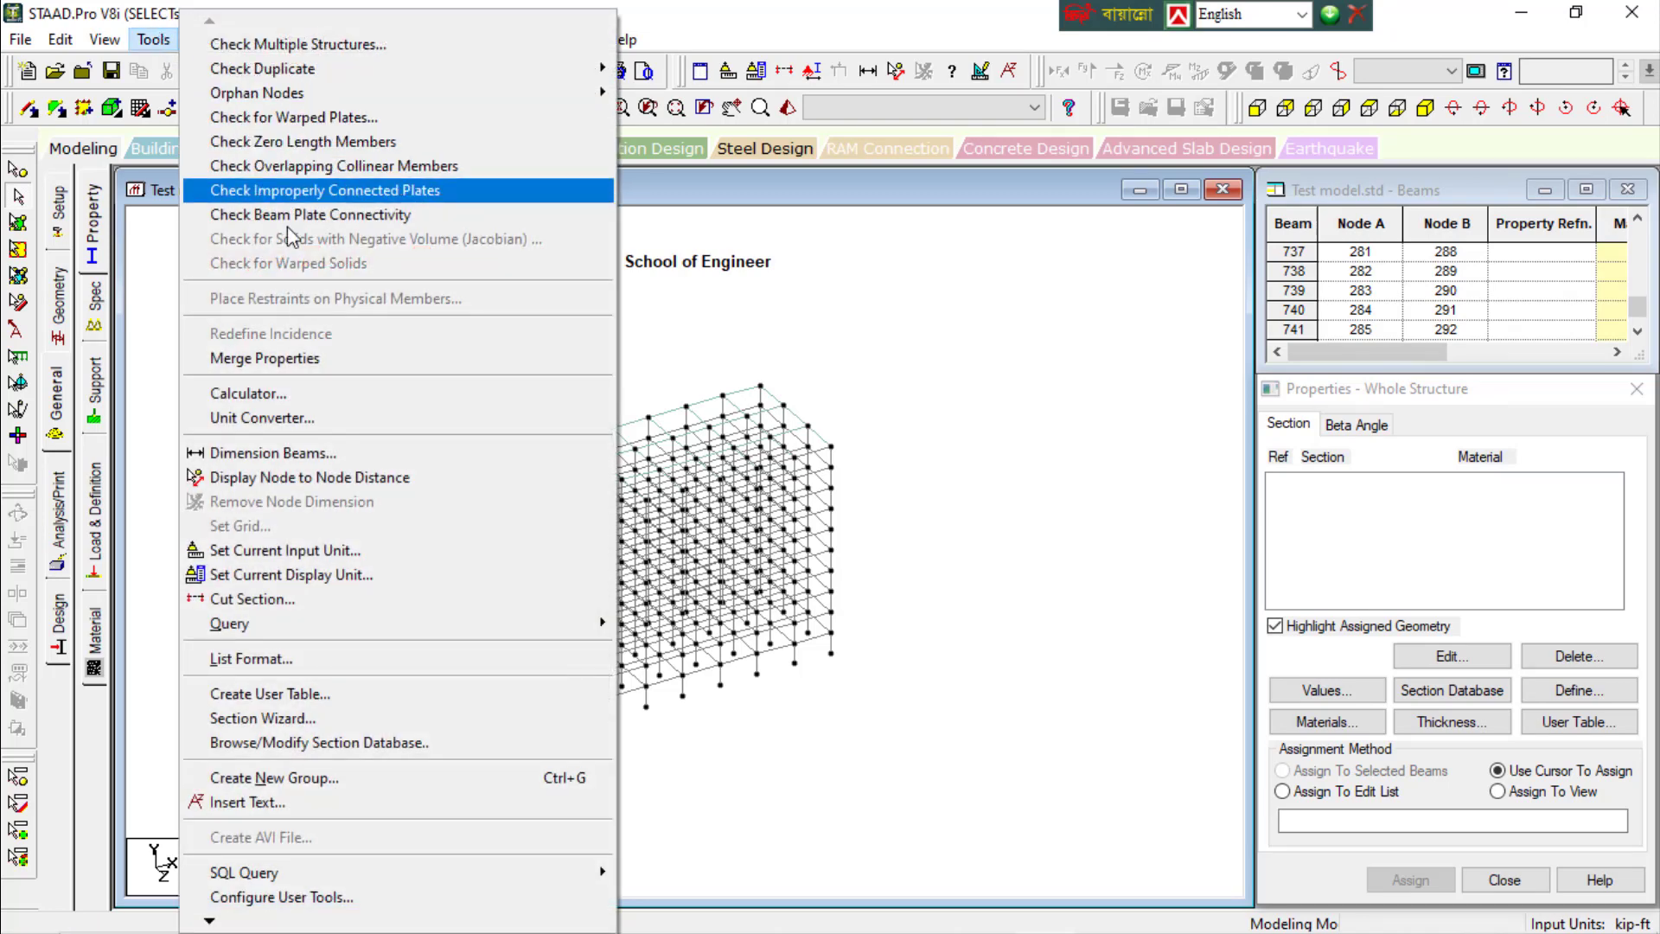
{"action": "mouse_move", "coordinate": [285, 633]}
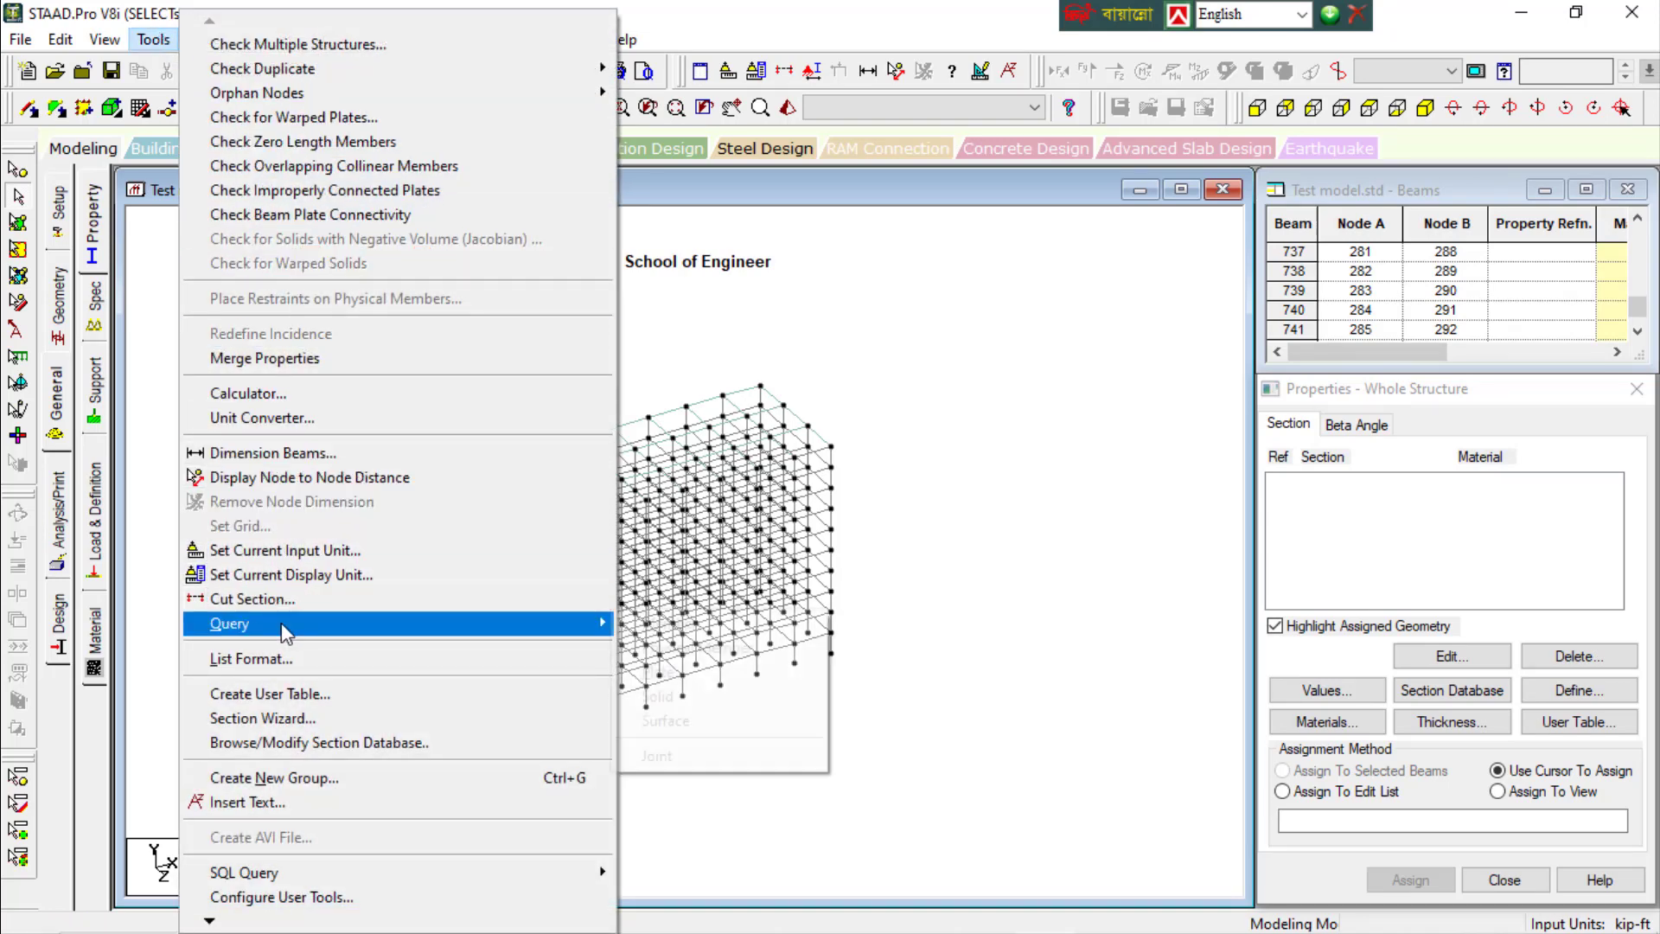
{"action": "left_click", "coordinate": [989, 463]}
{"action": "left_click_drag", "start_coordinate": [971, 359], "coordinate": [474, 746]}
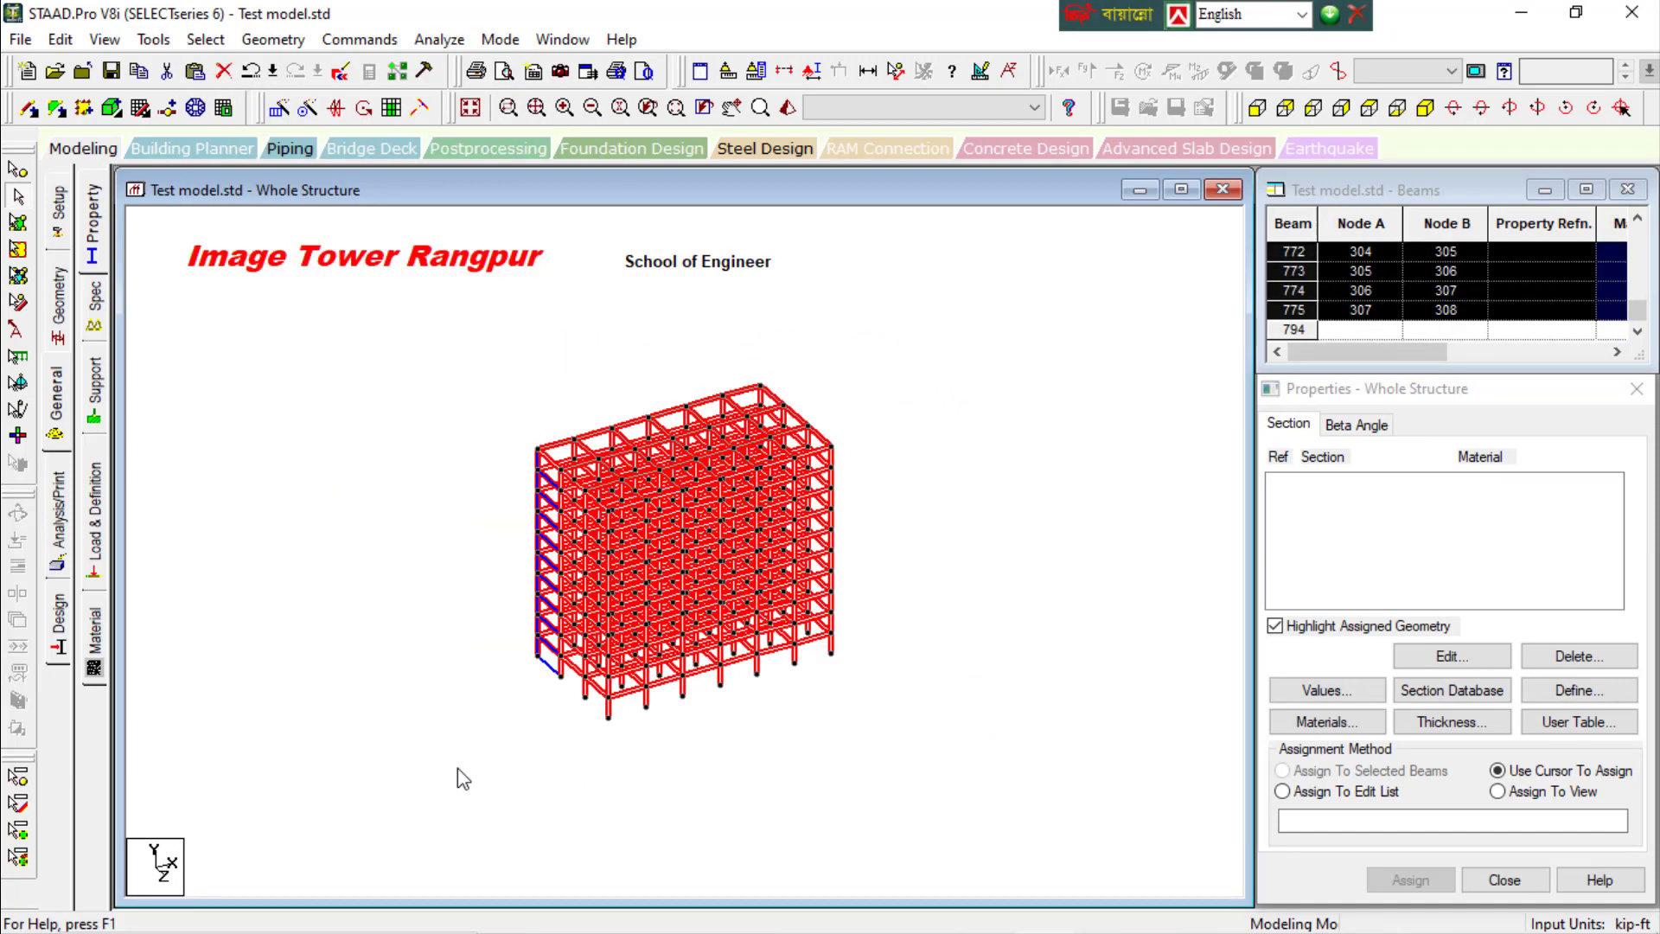
{"action": "left_click", "coordinate": [154, 39]}
{"action": "mouse_move", "coordinate": [259, 624]}
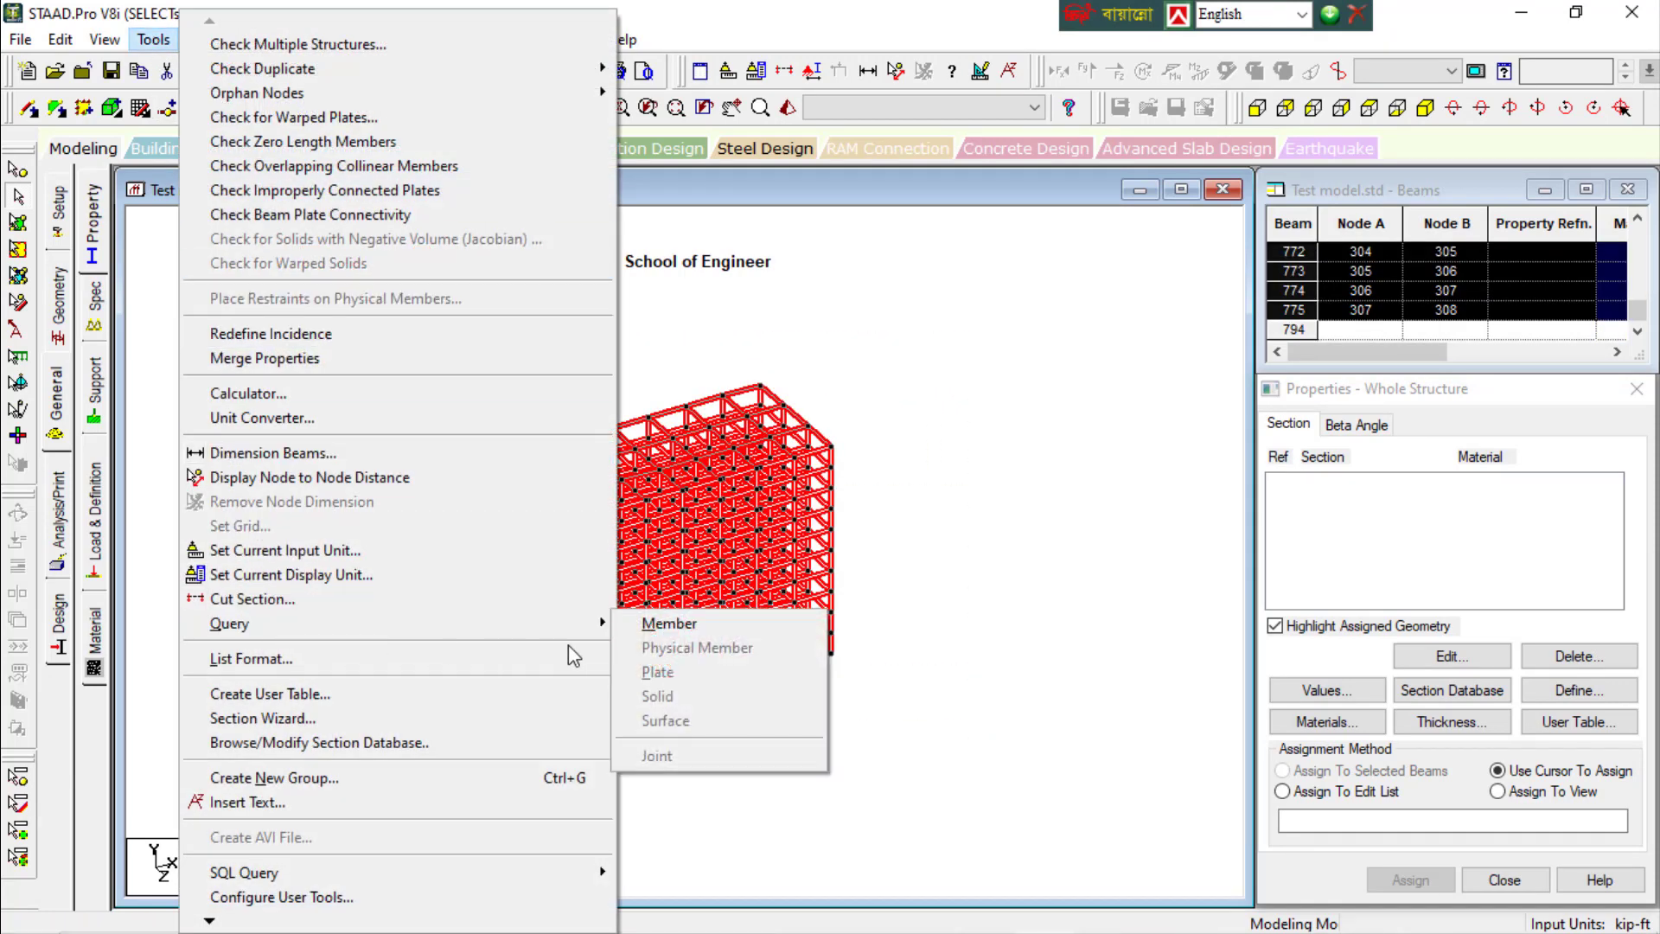
{"action": "left_click", "coordinate": [669, 623]}
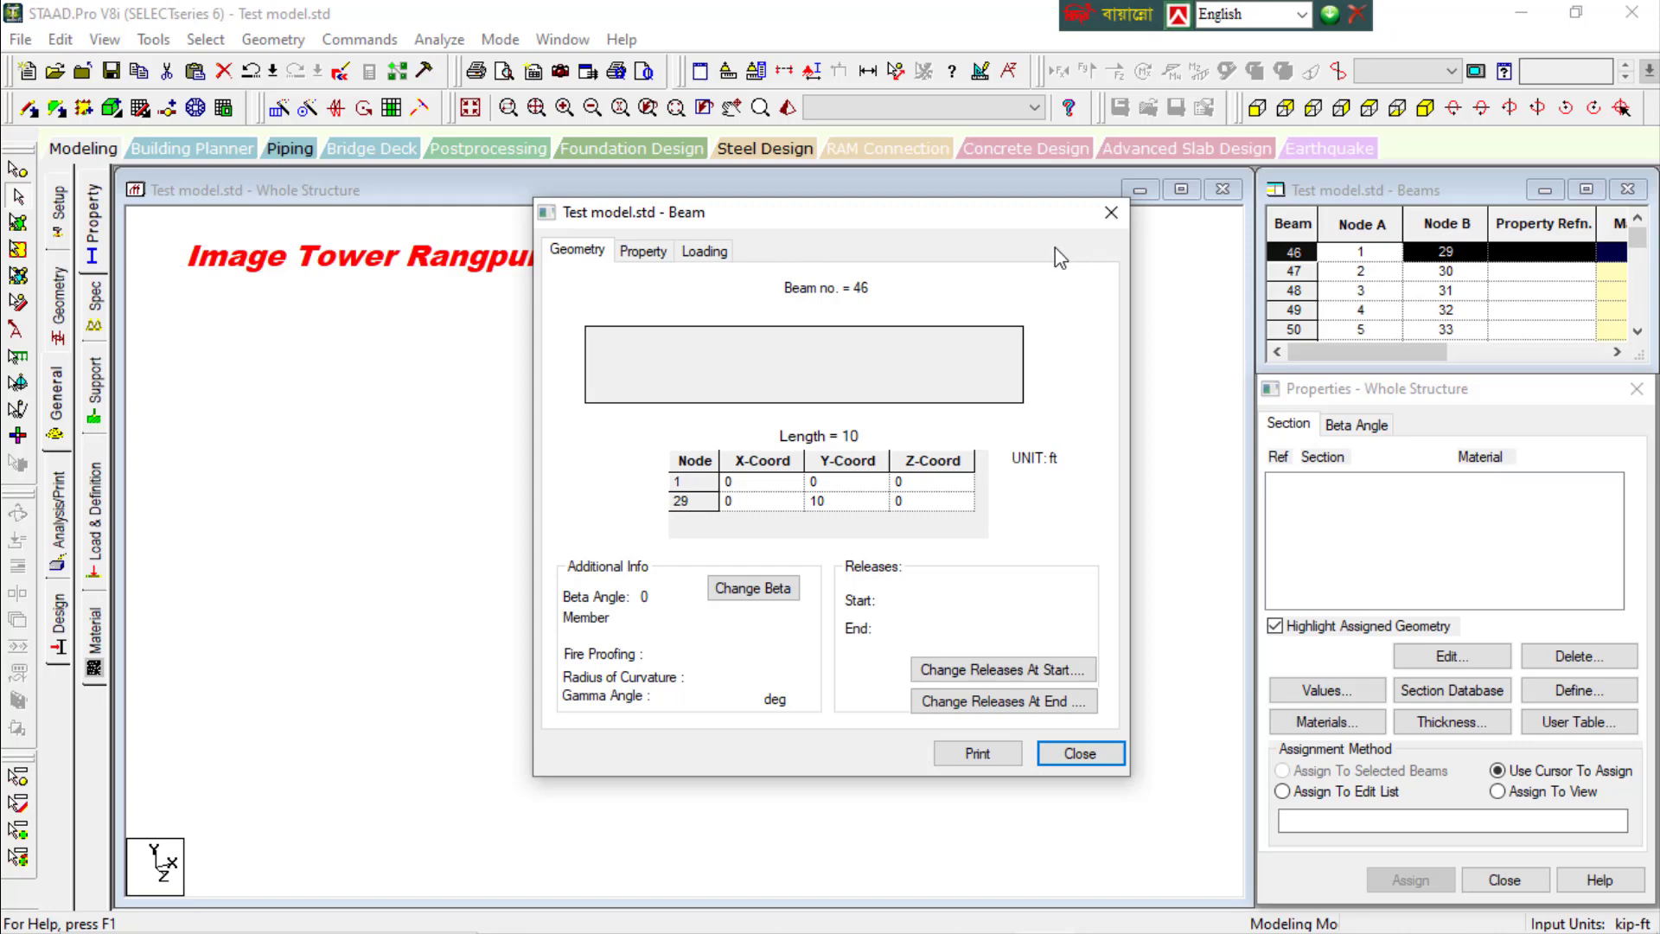
{"action": "left_click", "coordinate": [1078, 752]}
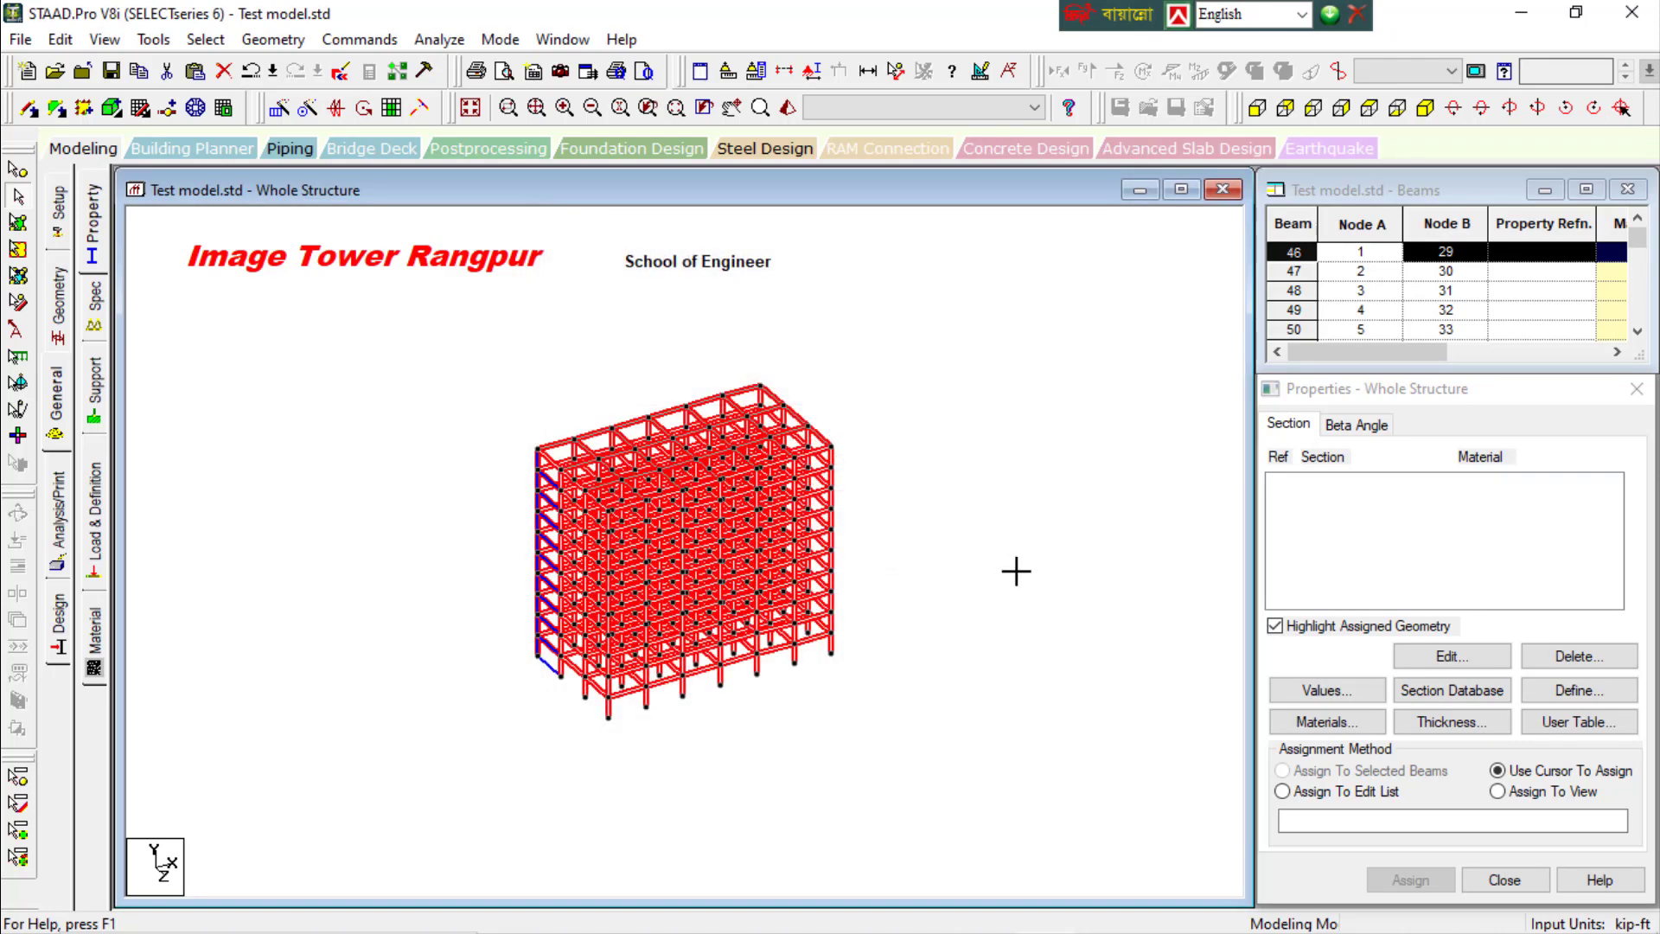
{"action": "double_click", "coordinate": [776, 649]}
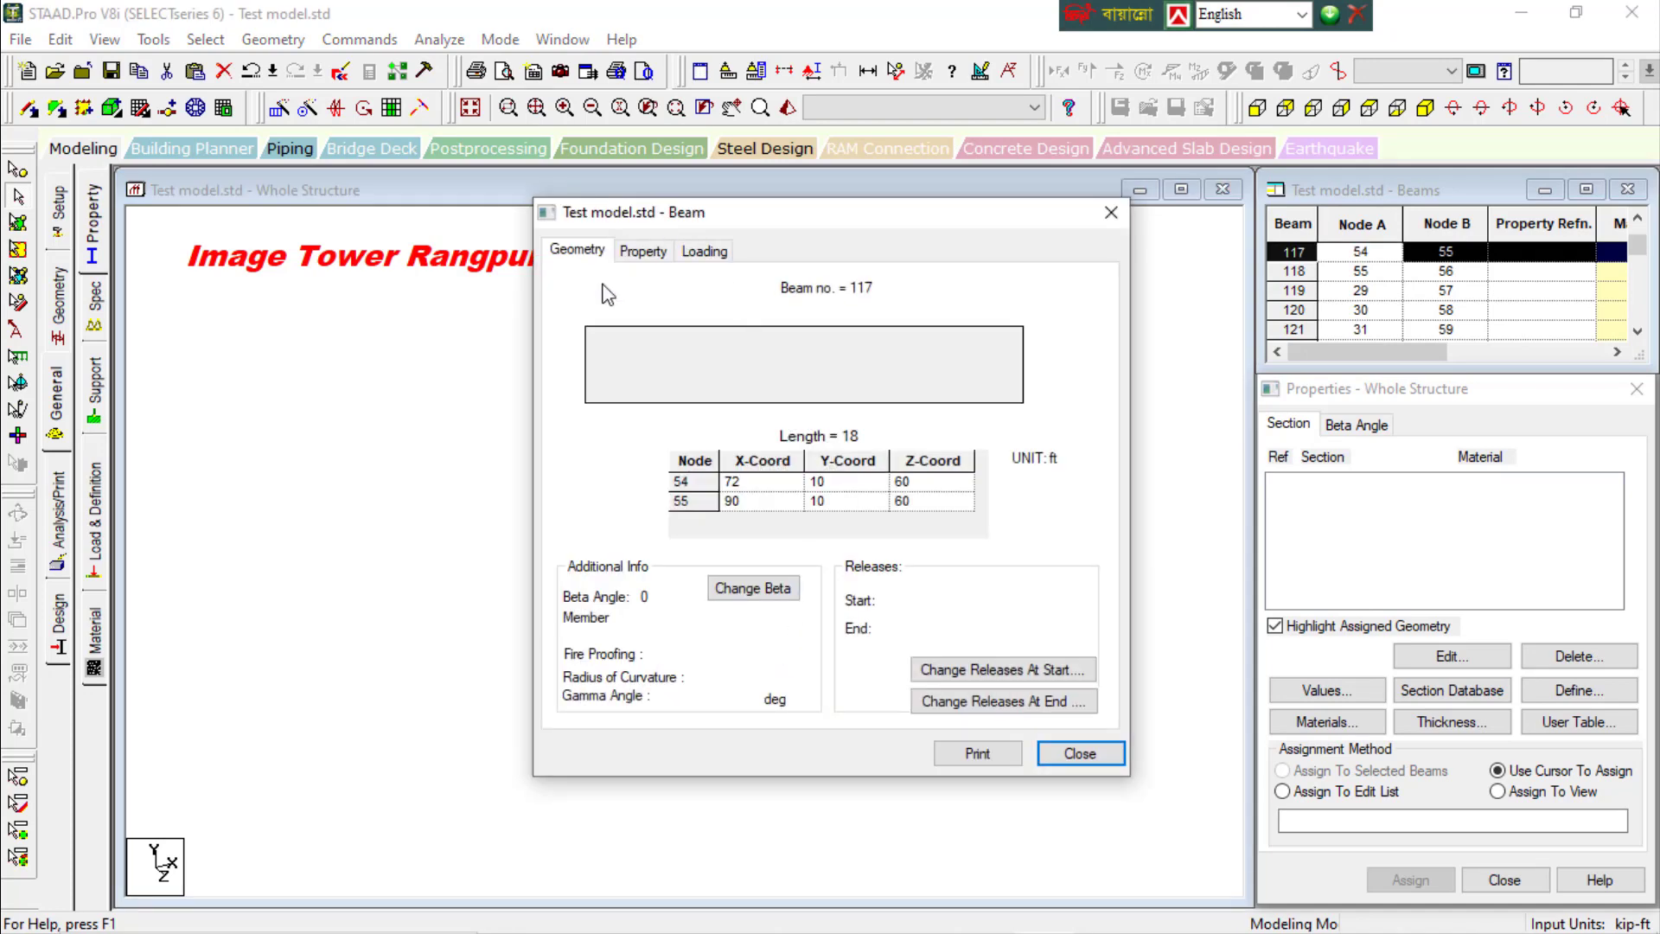
{"action": "left_click", "coordinate": [1080, 753]}
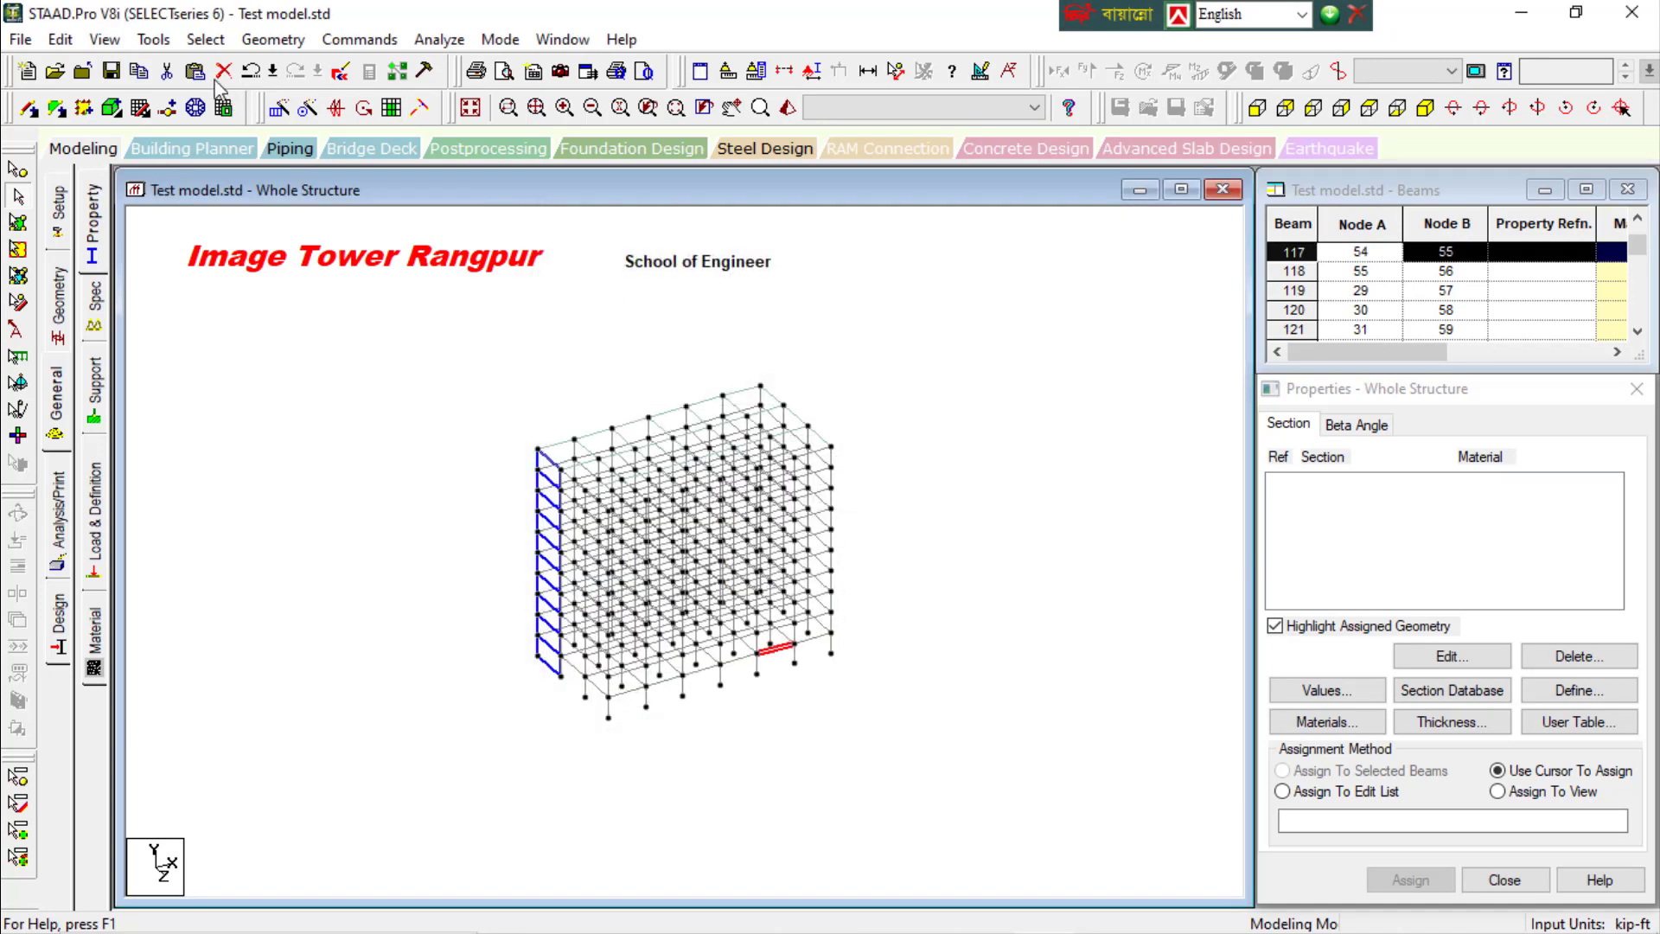
Examine the List Format options for ALL handling and maximum list limit, and leave them without changes
{"action": "left_click", "coordinate": [153, 39]}
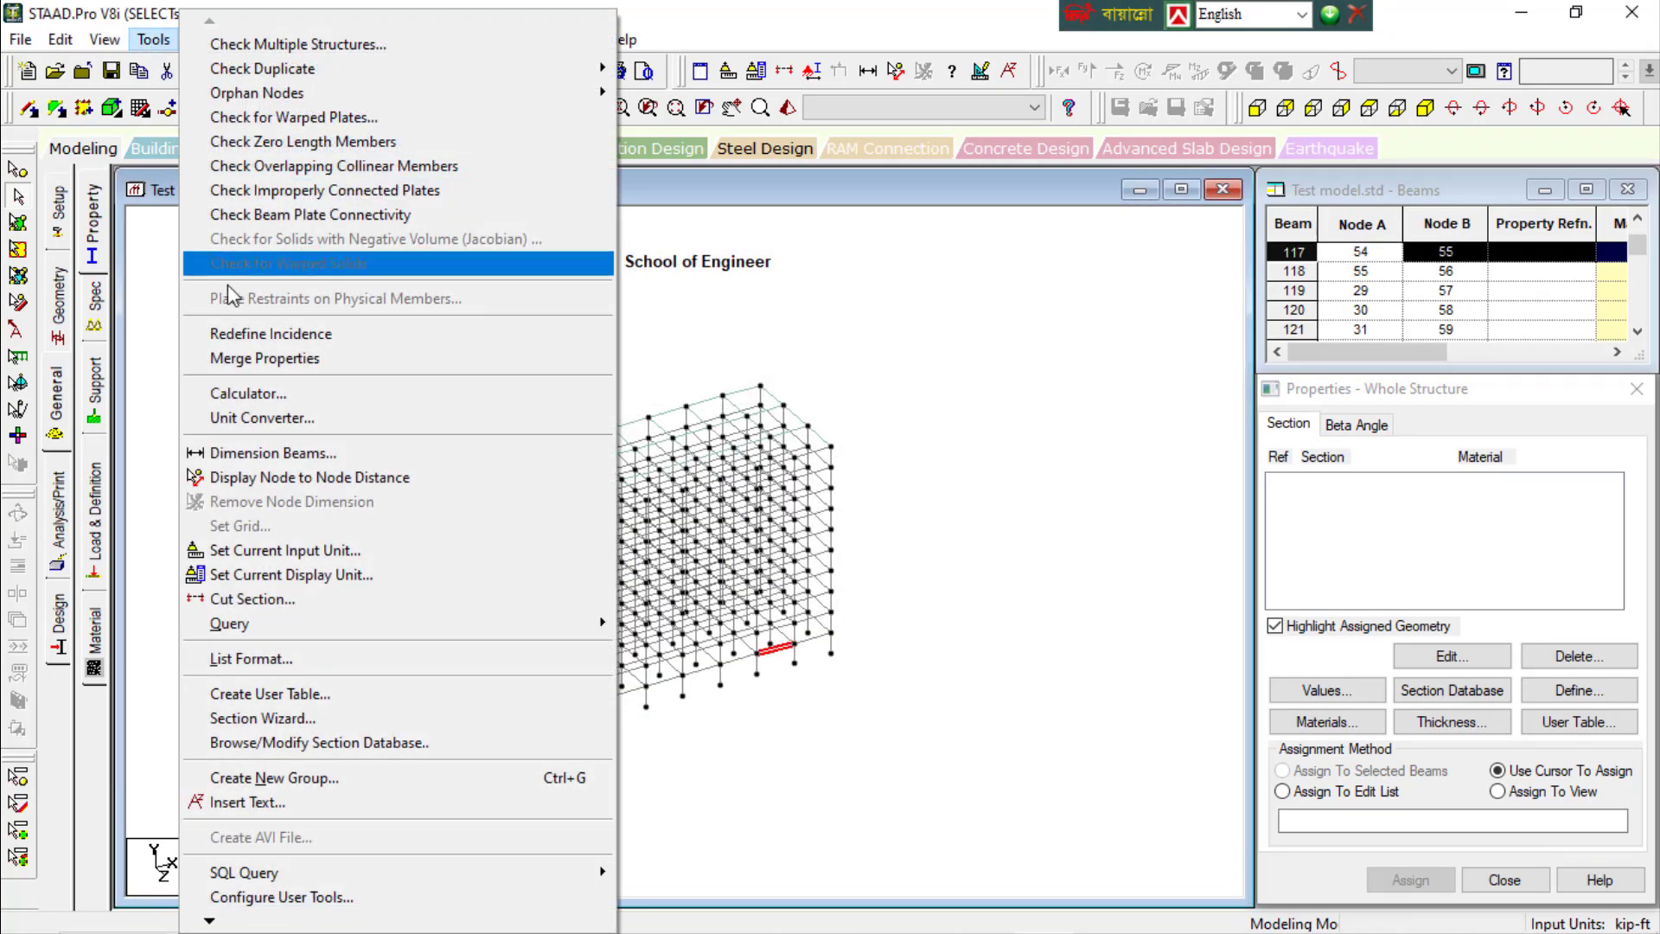
{"action": "left_click", "coordinate": [304, 672]}
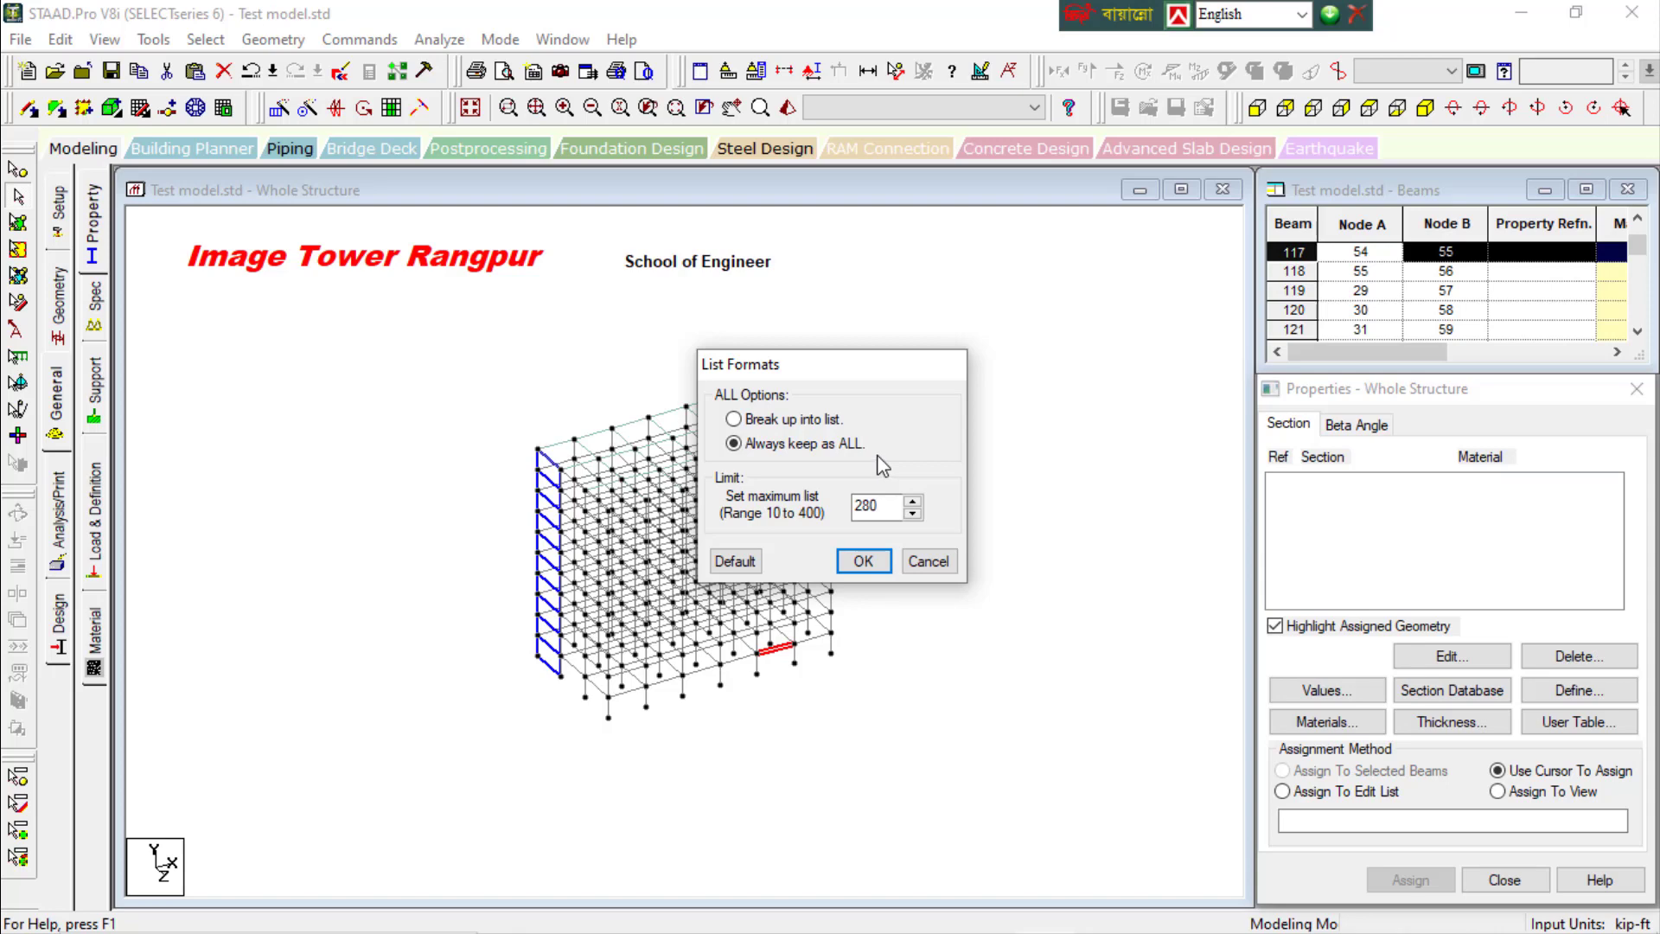
{"action": "left_click", "coordinate": [928, 561]}
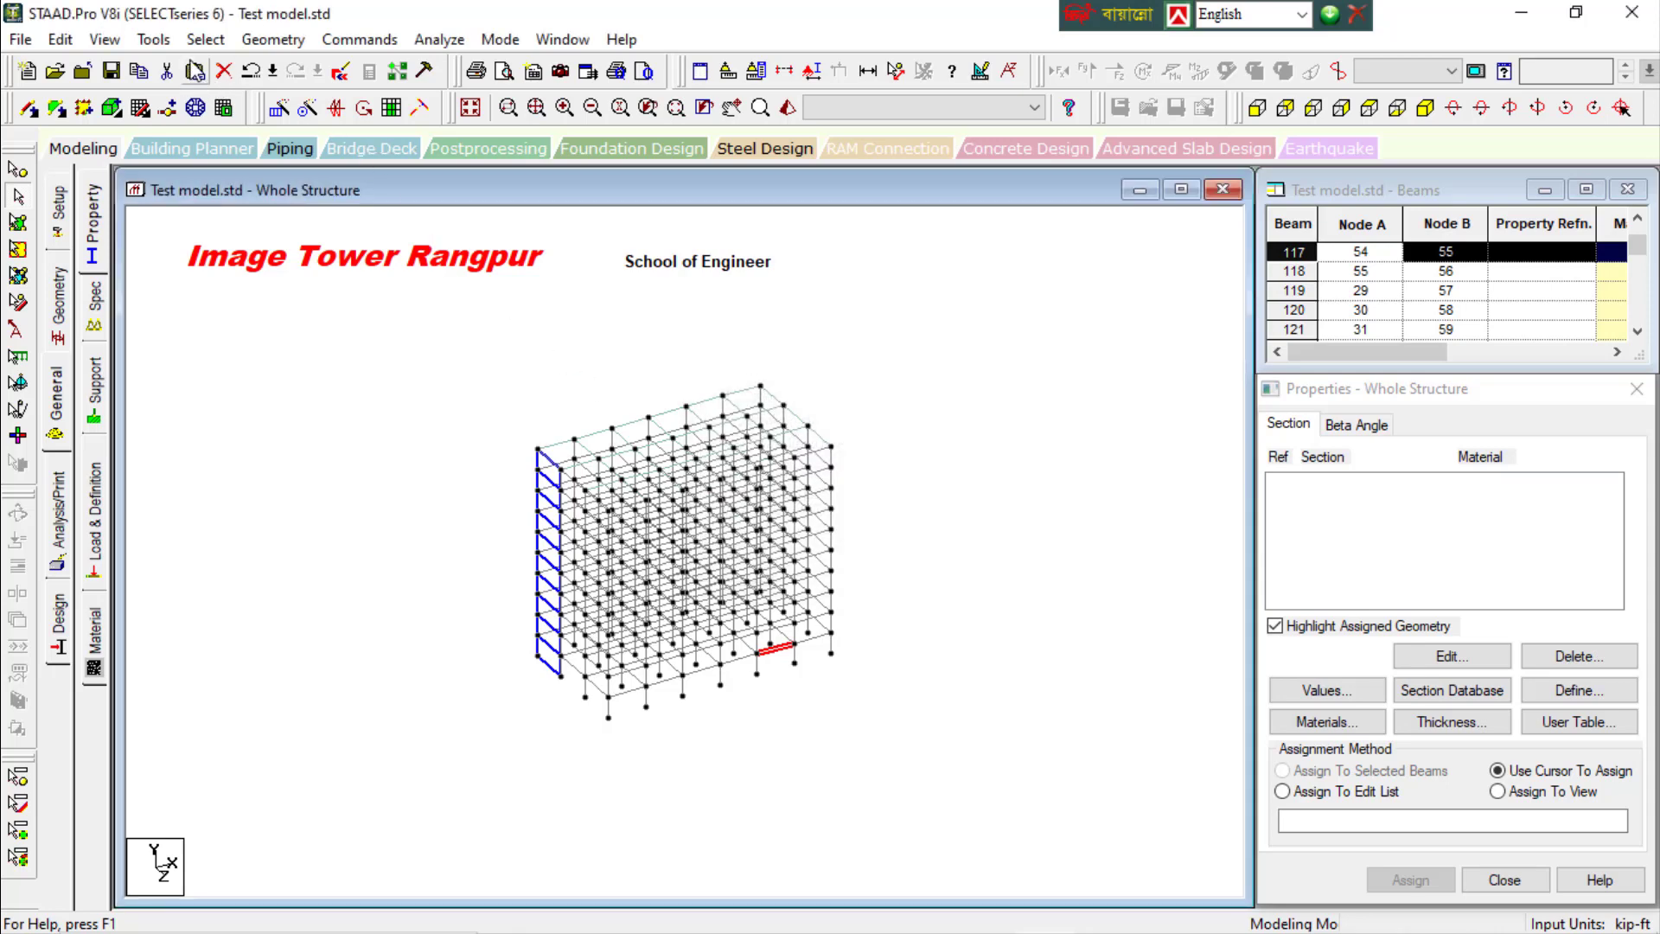
Try window-selecting the members around the blue surface wall and at the frame's opposite upper corner, clearing each selection
{"action": "left_click", "coordinate": [154, 38]}
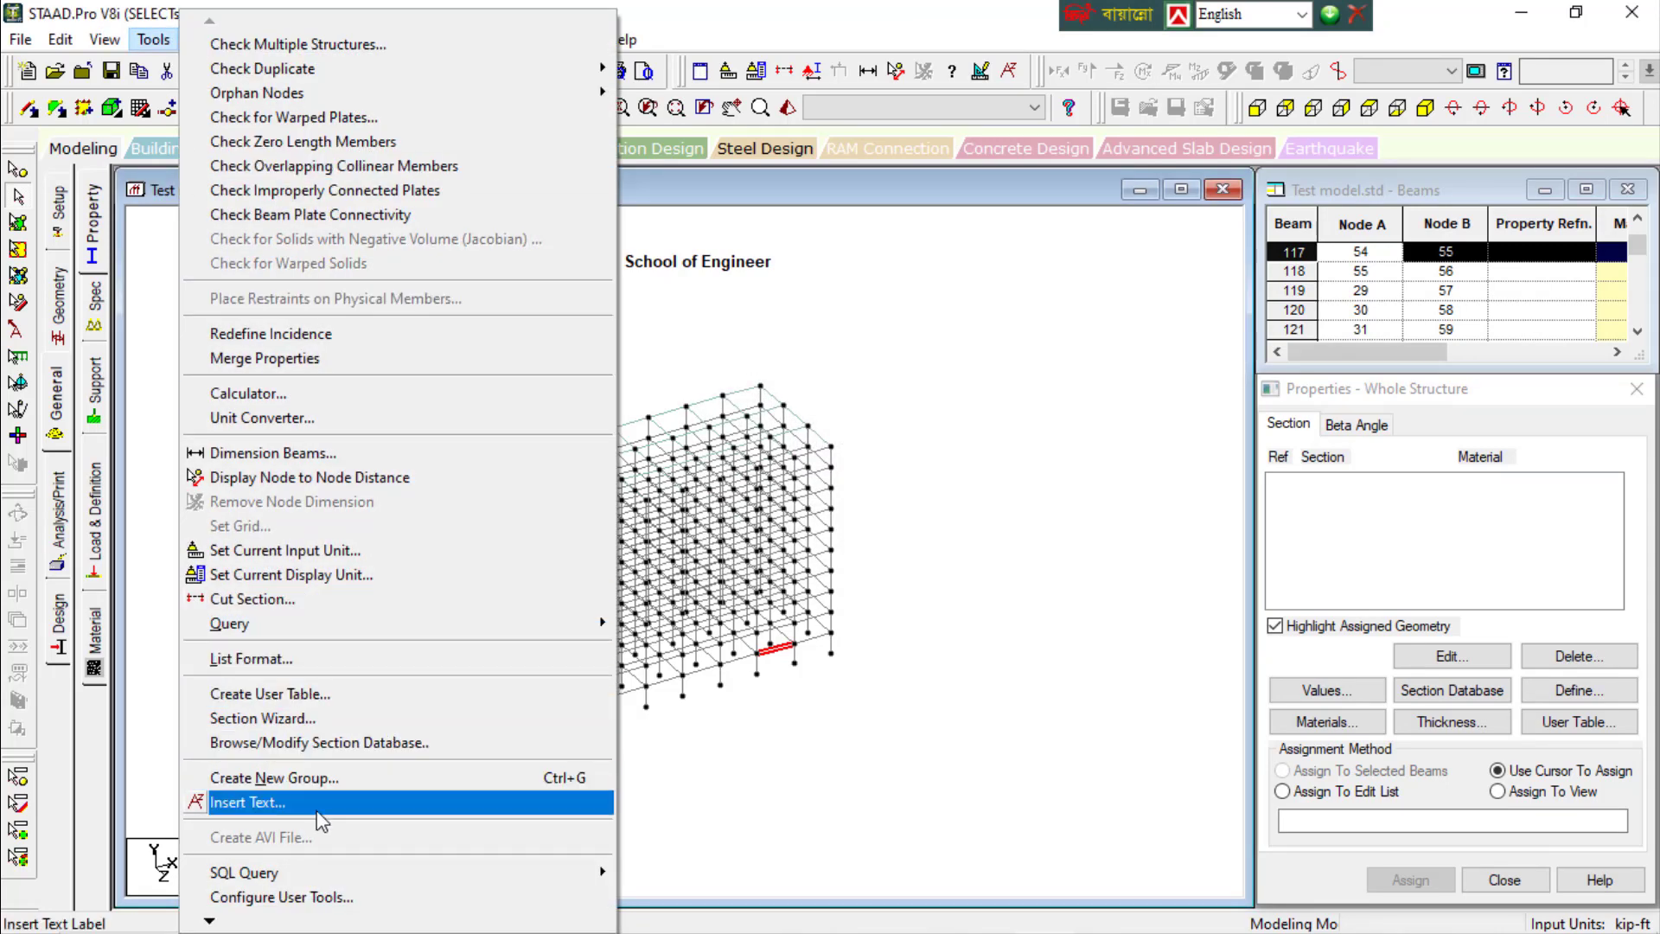
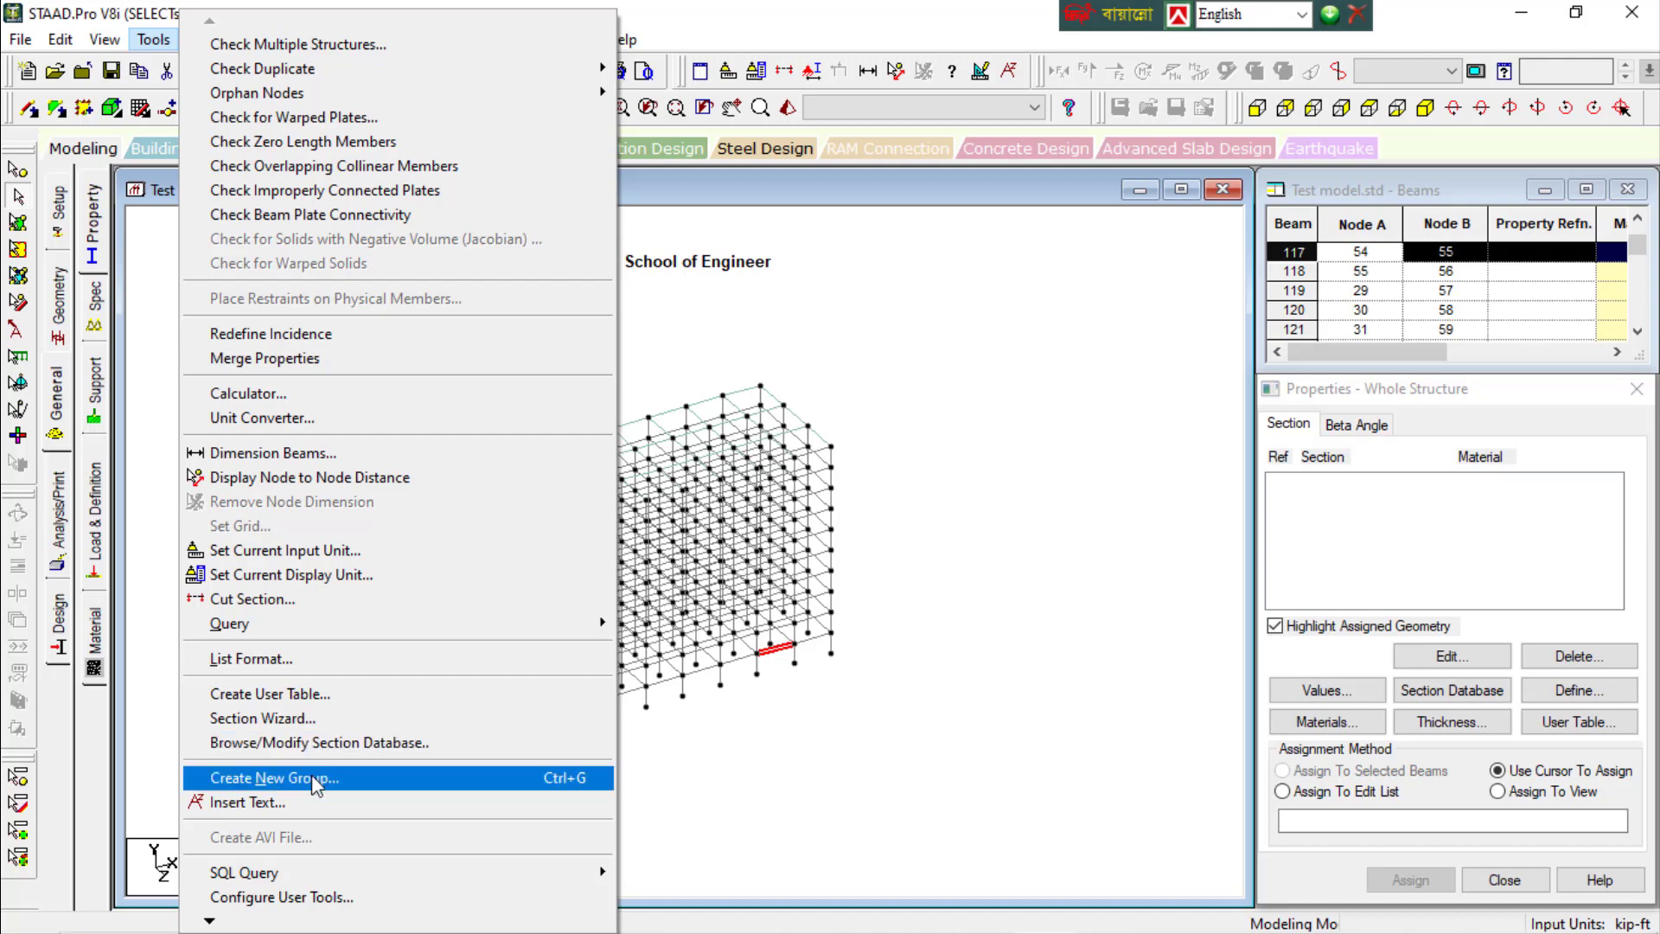
{"action": "left_click", "coordinate": [878, 664]}
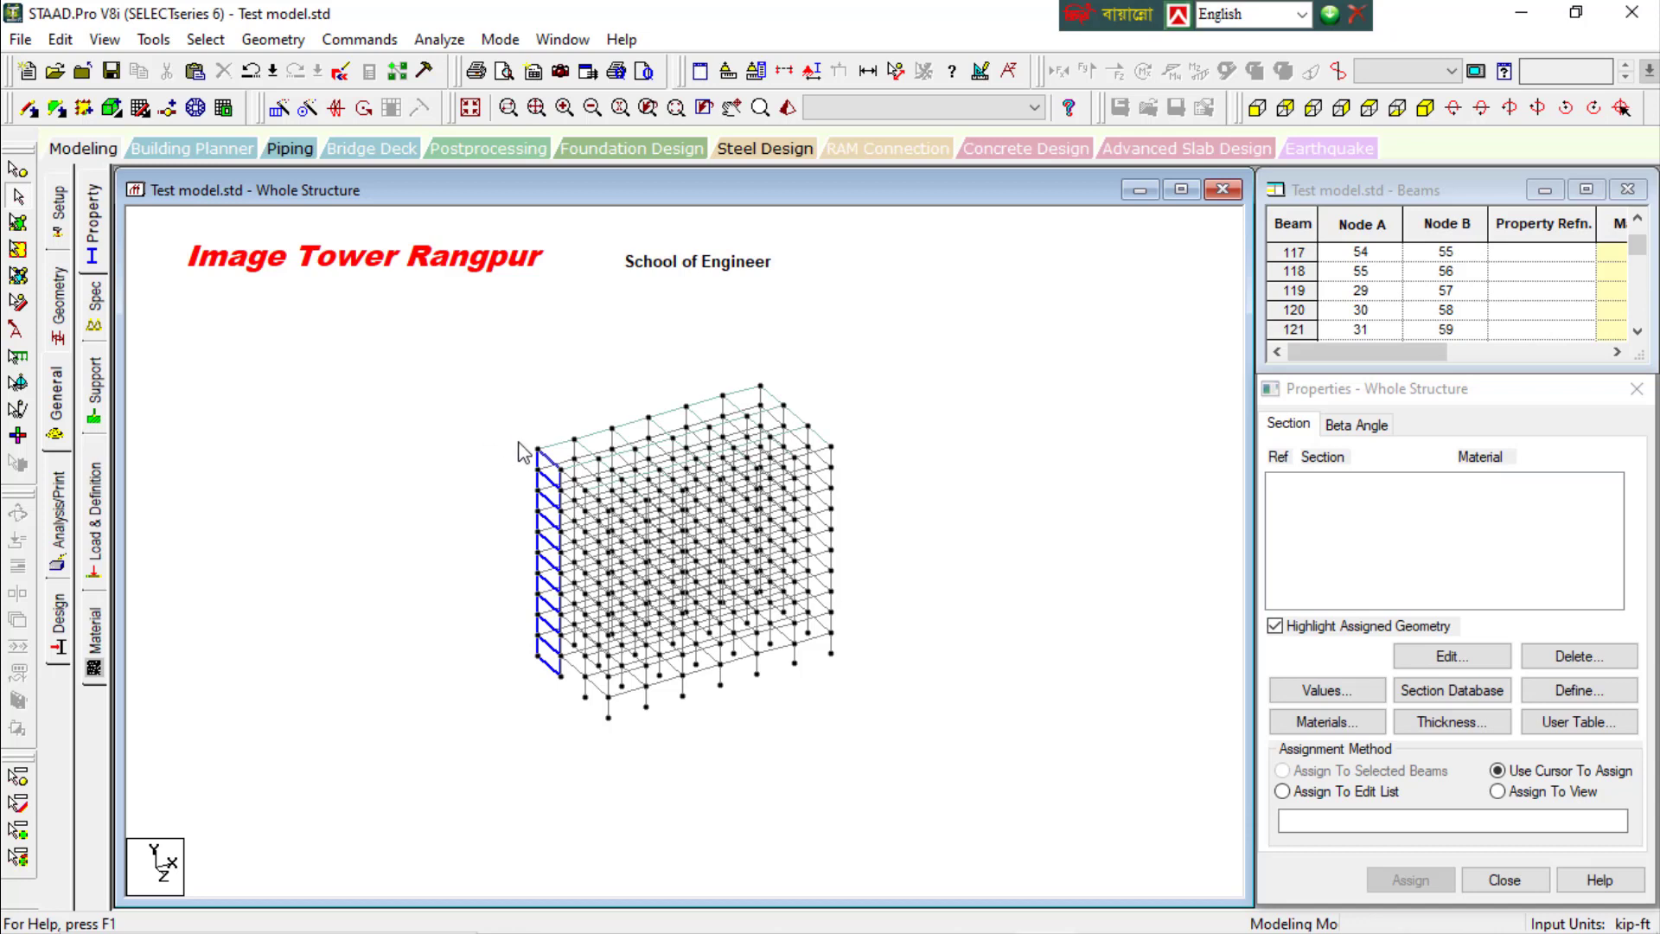
{"action": "left_click_drag", "start_coordinate": [513, 429], "coordinate": [578, 702]}
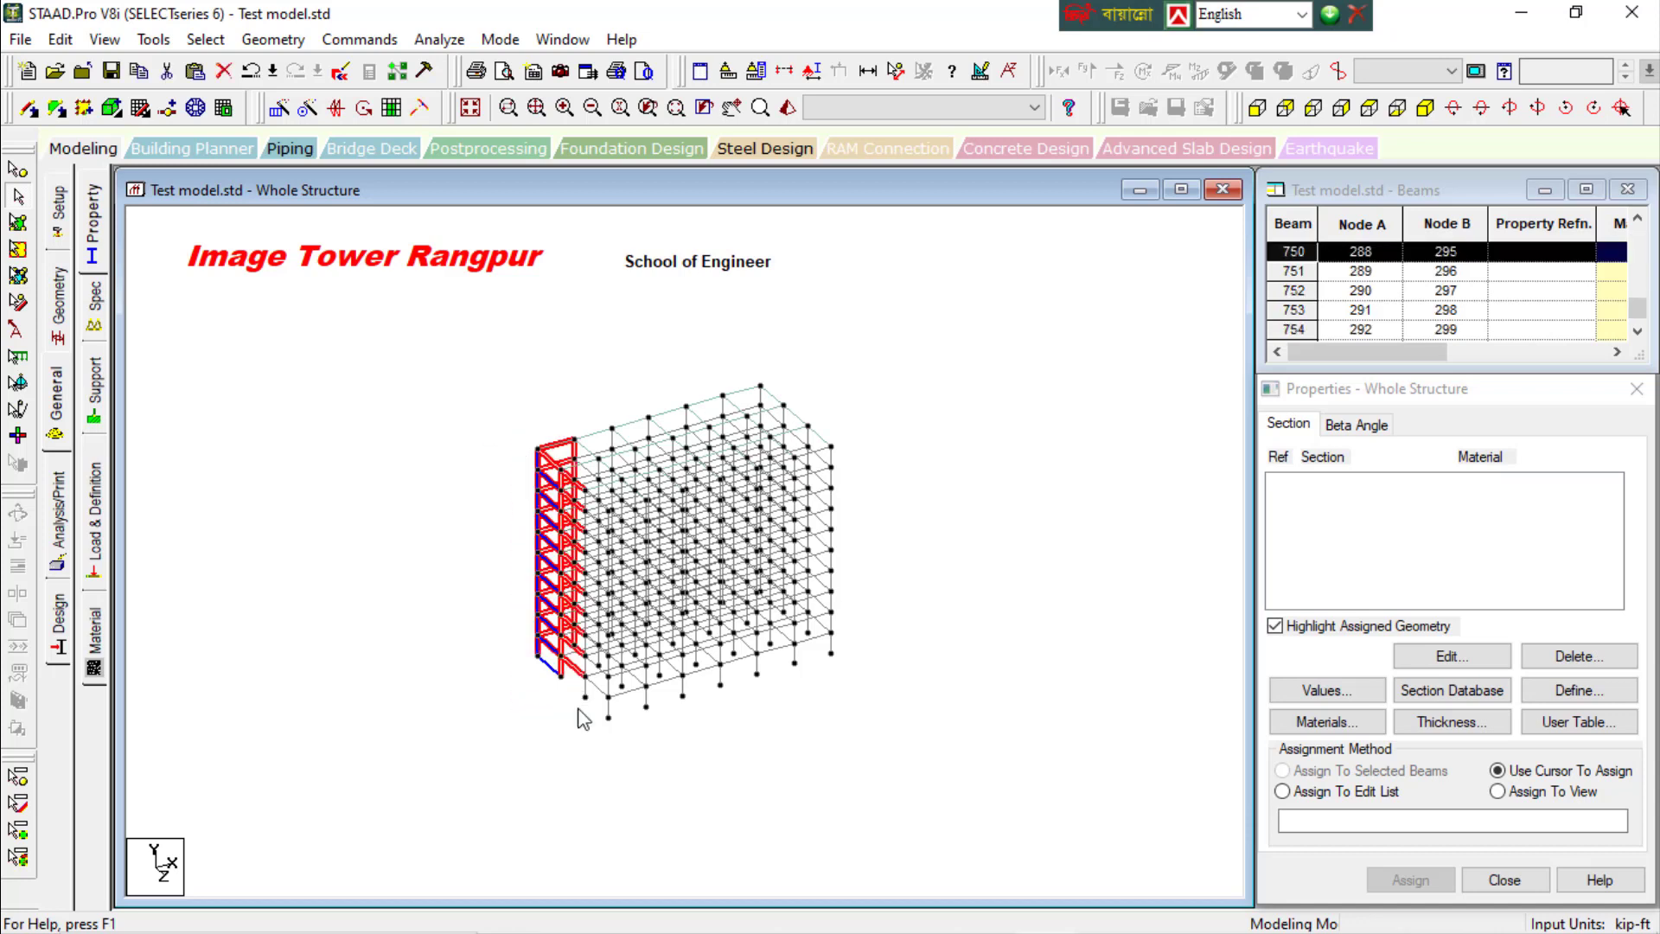
{"action": "left_click", "coordinate": [574, 704]}
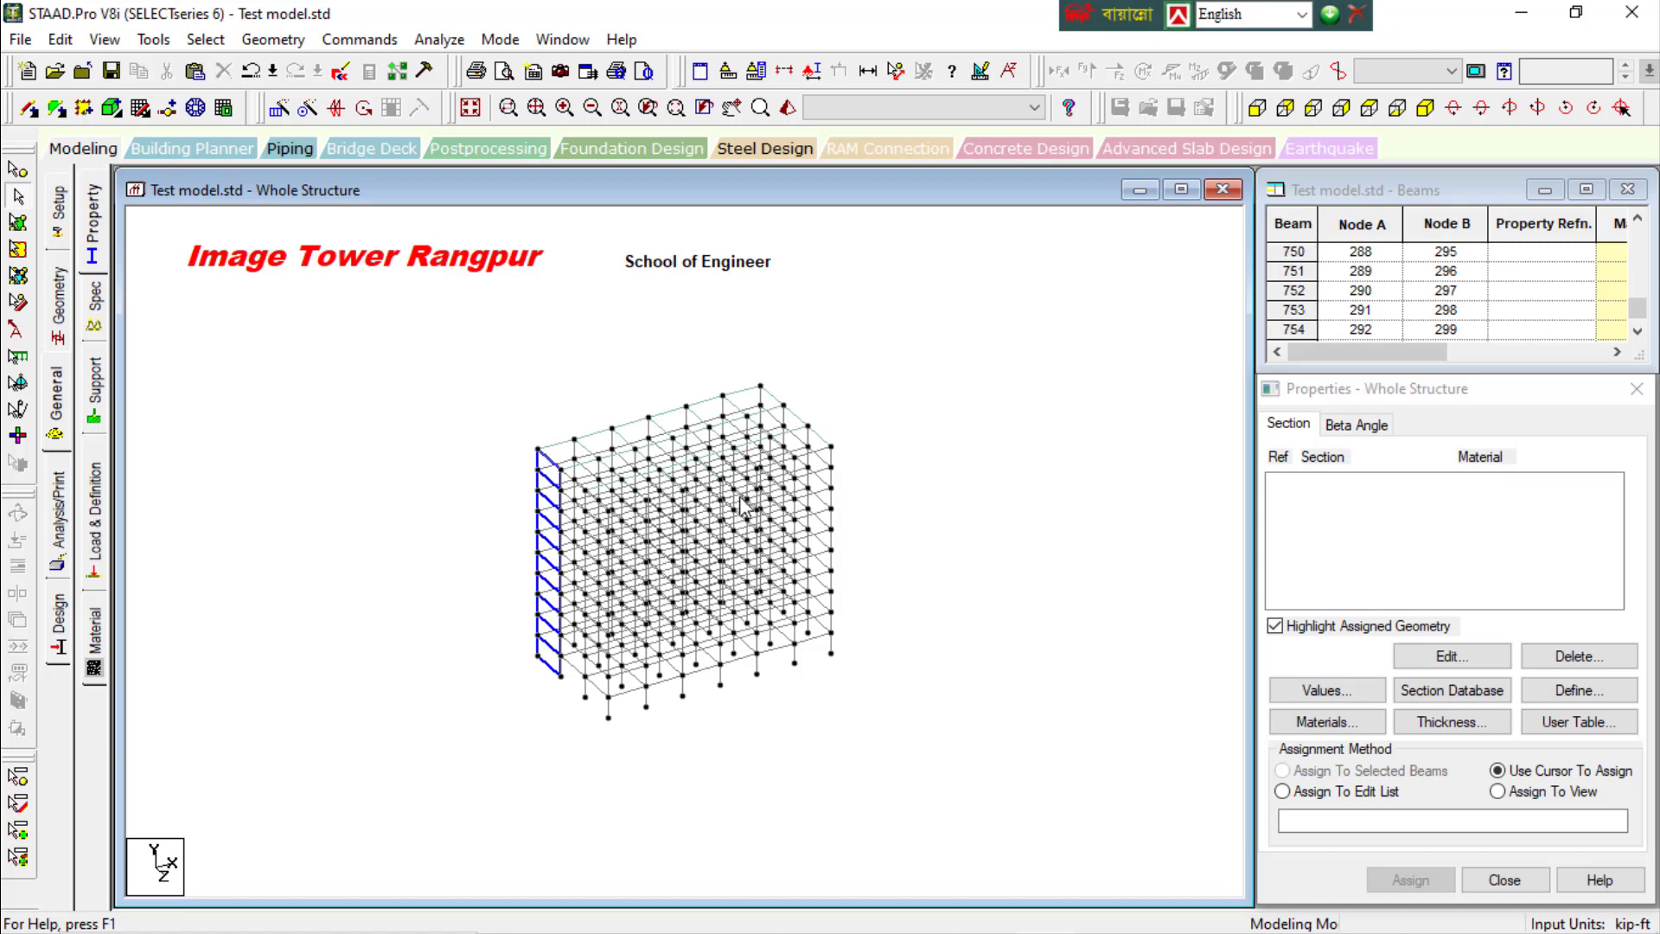
{"action": "left_click_drag", "start_coordinate": [888, 413], "coordinate": [769, 514]}
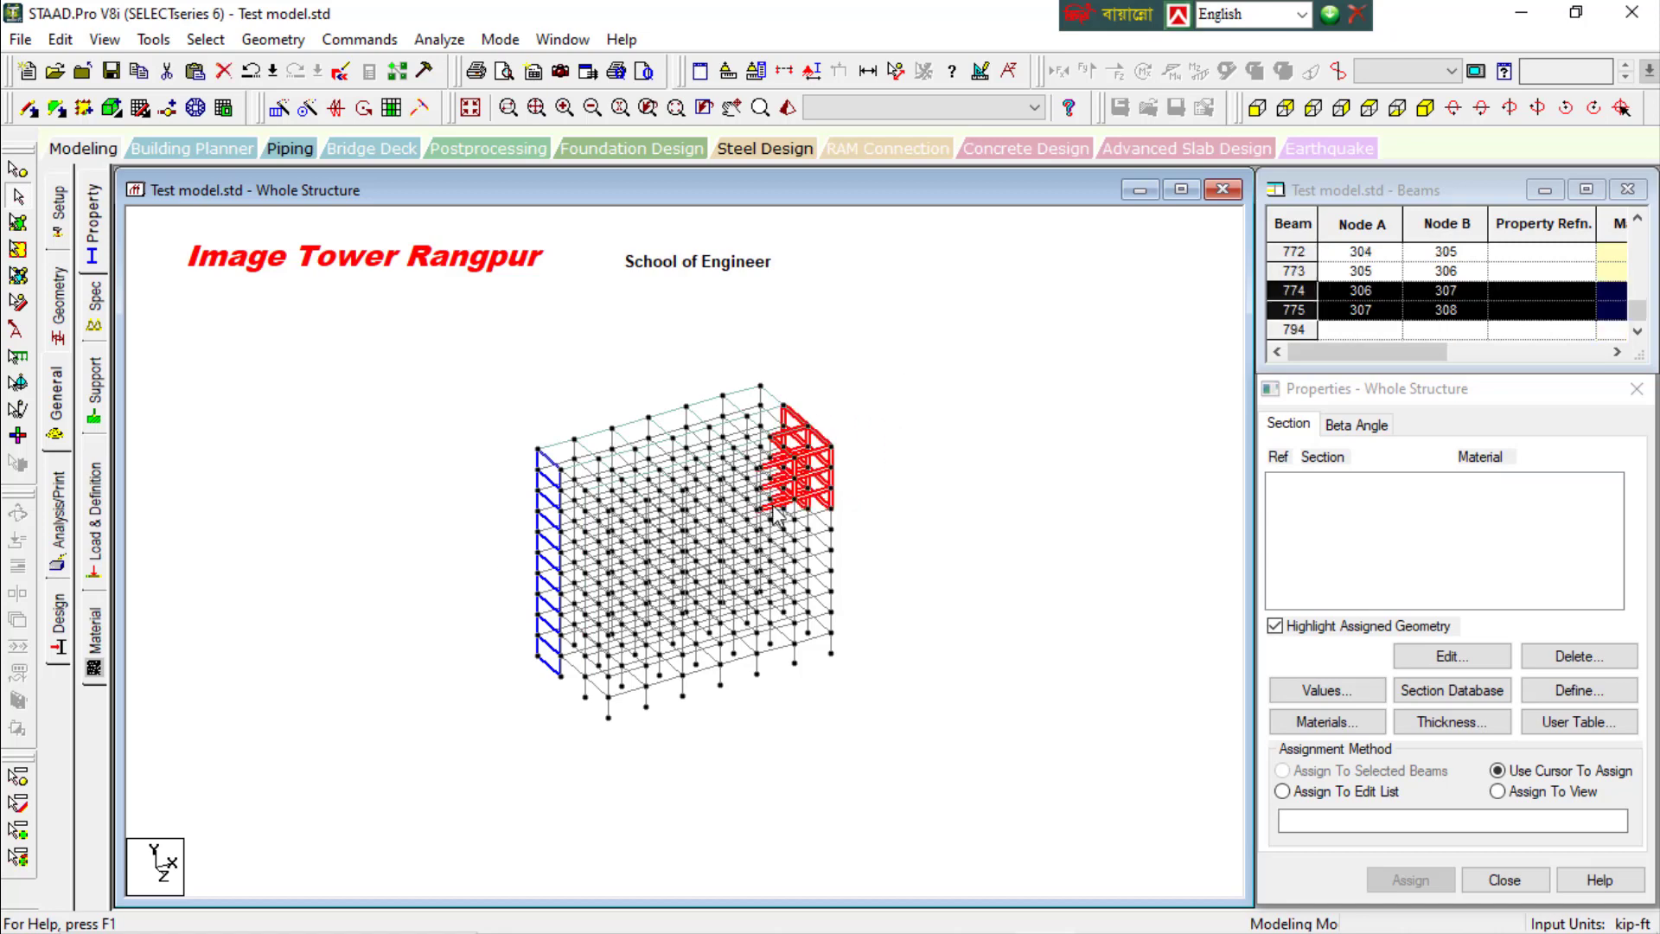
{"action": "scroll", "coordinate": [782, 432], "scroll_direction": "up", "scroll_amount": 2}
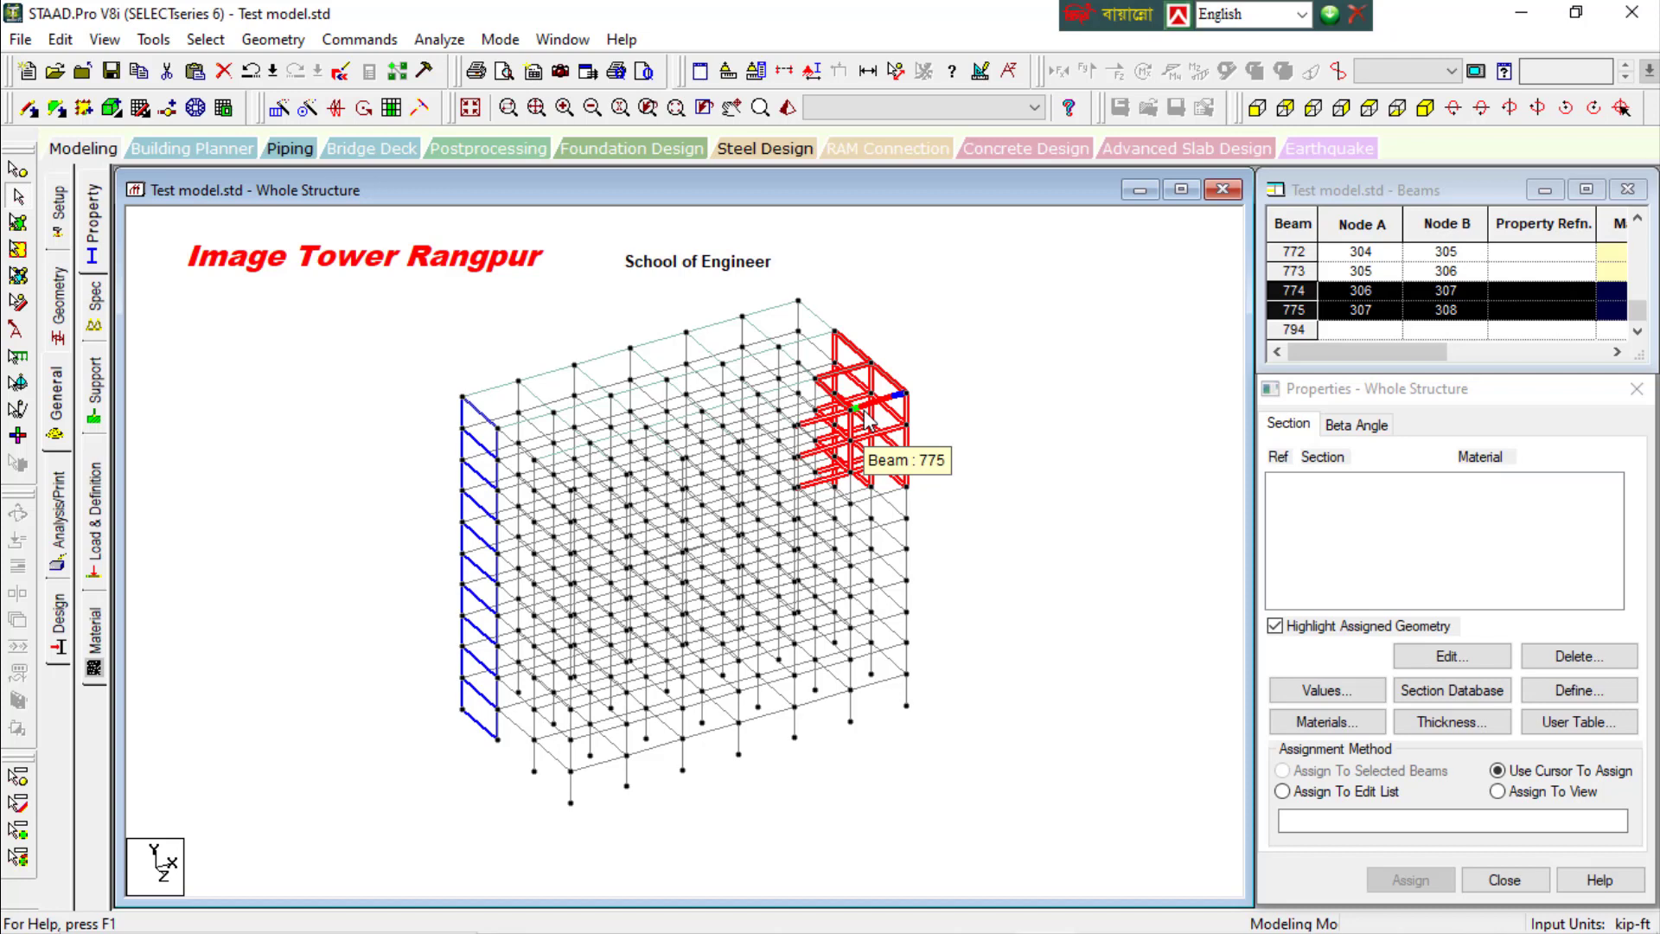
{"action": "left_click", "coordinate": [994, 401]}
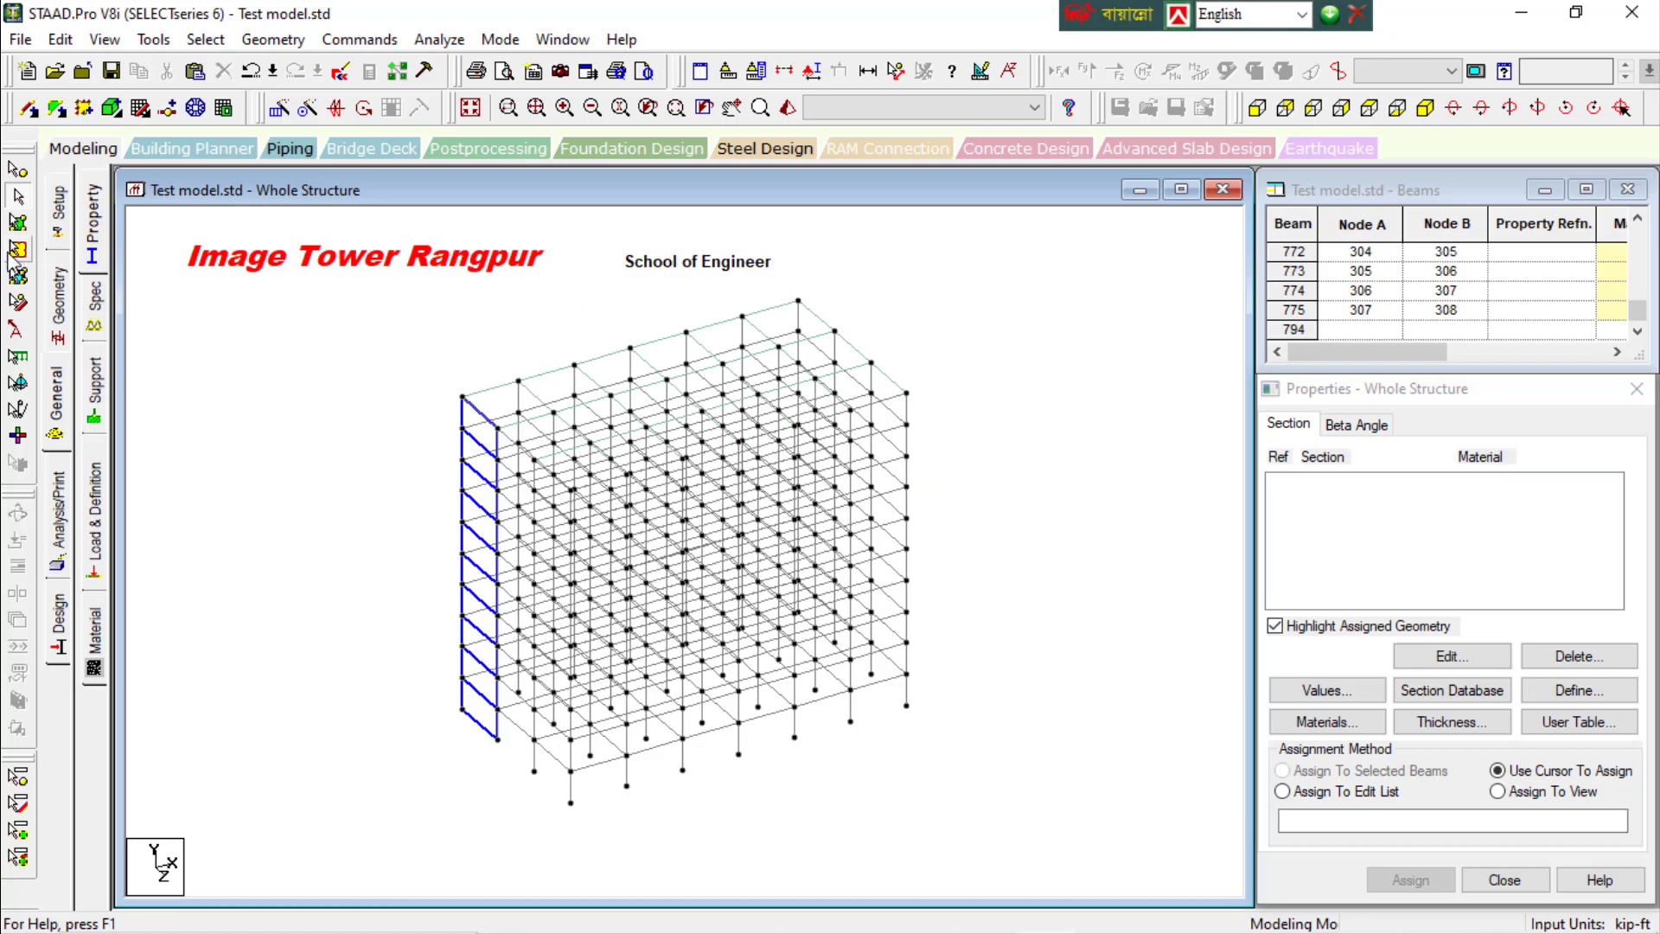
Select all surfaces of the blue-outlined wall and define a new group named "Surface" of type Geometry
{"action": "left_click", "coordinate": [17, 250]}
{"action": "left_click_drag", "start_coordinate": [303, 321], "coordinate": [605, 791]}
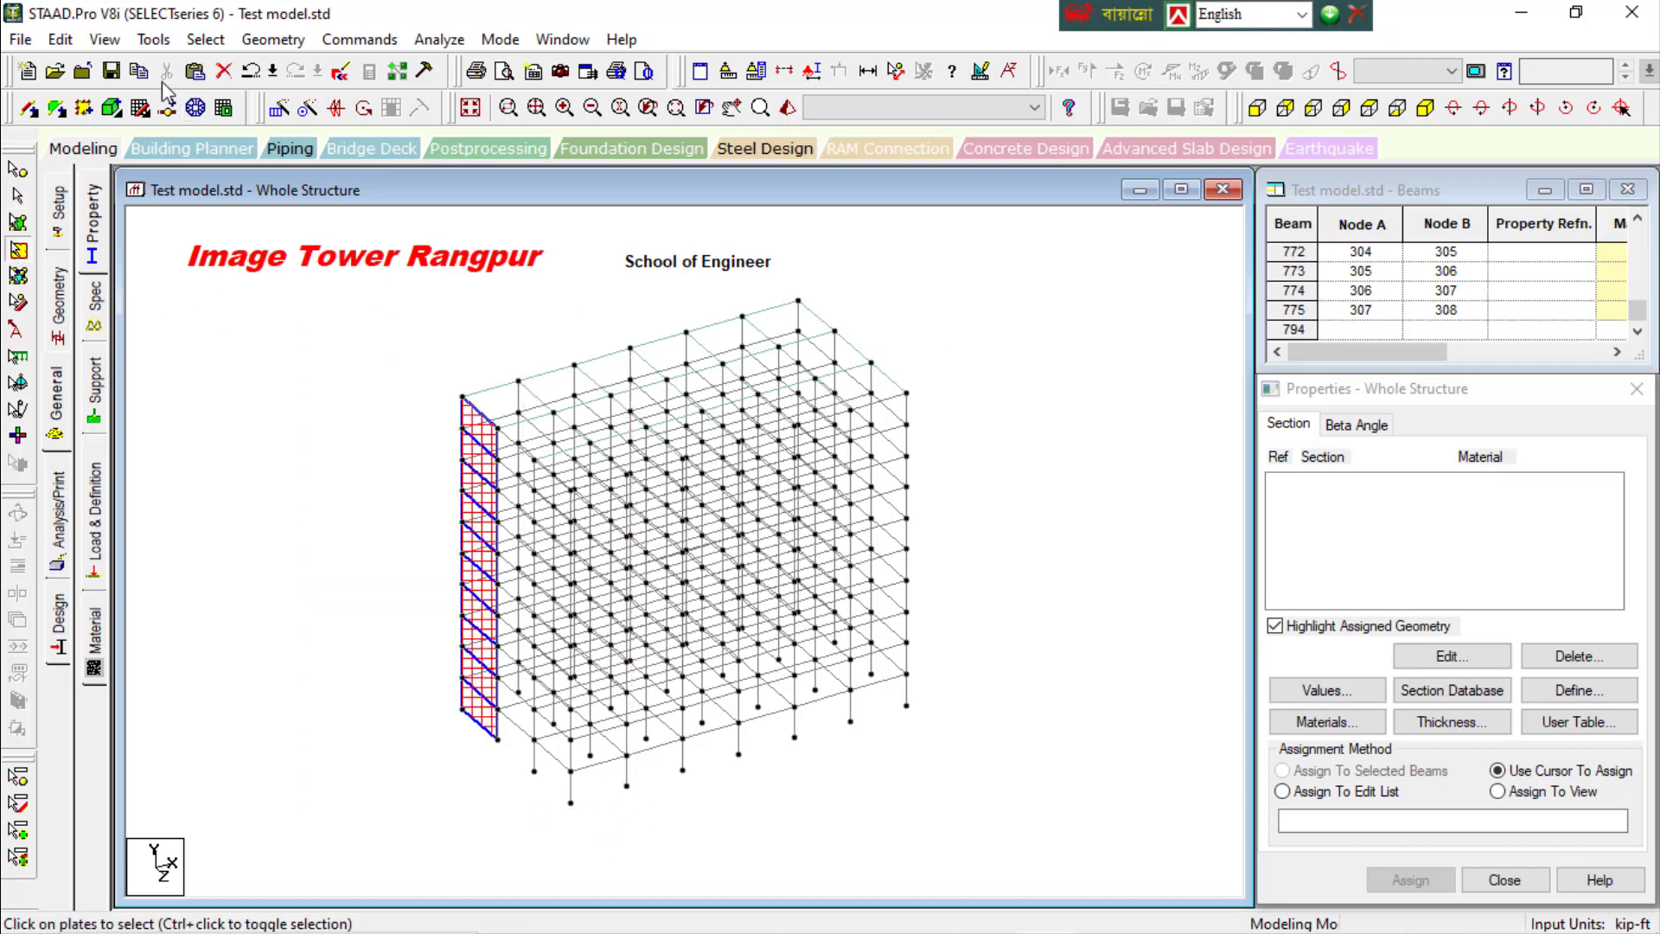
{"action": "left_click", "coordinate": [153, 39]}
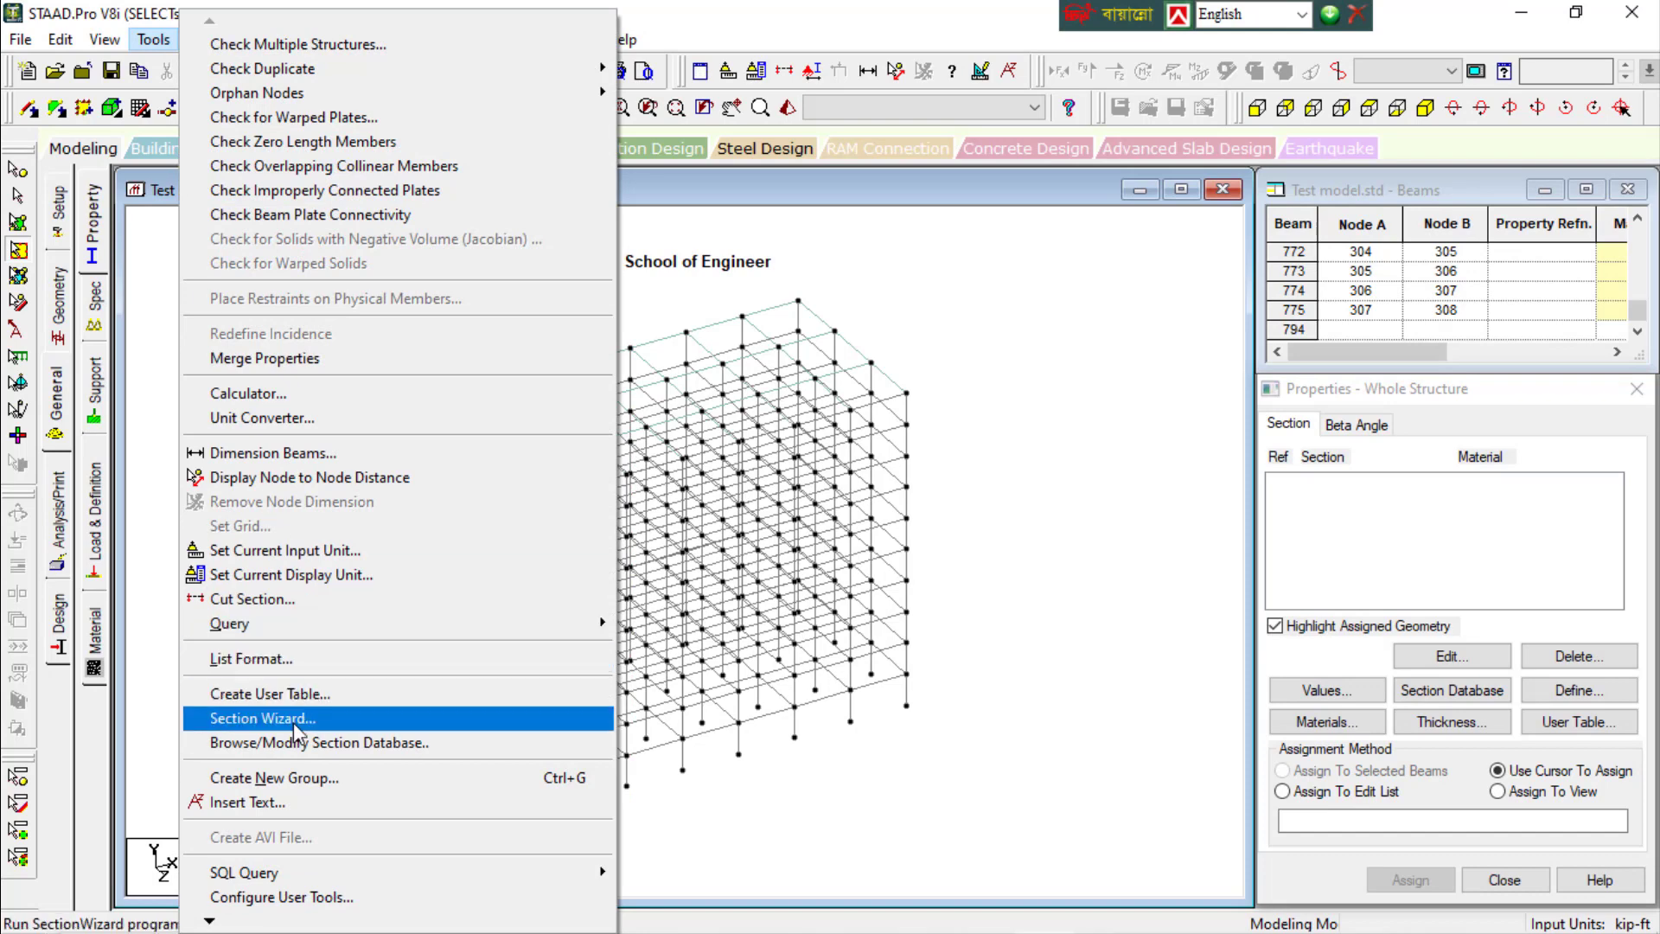
{"action": "left_click", "coordinate": [296, 778]}
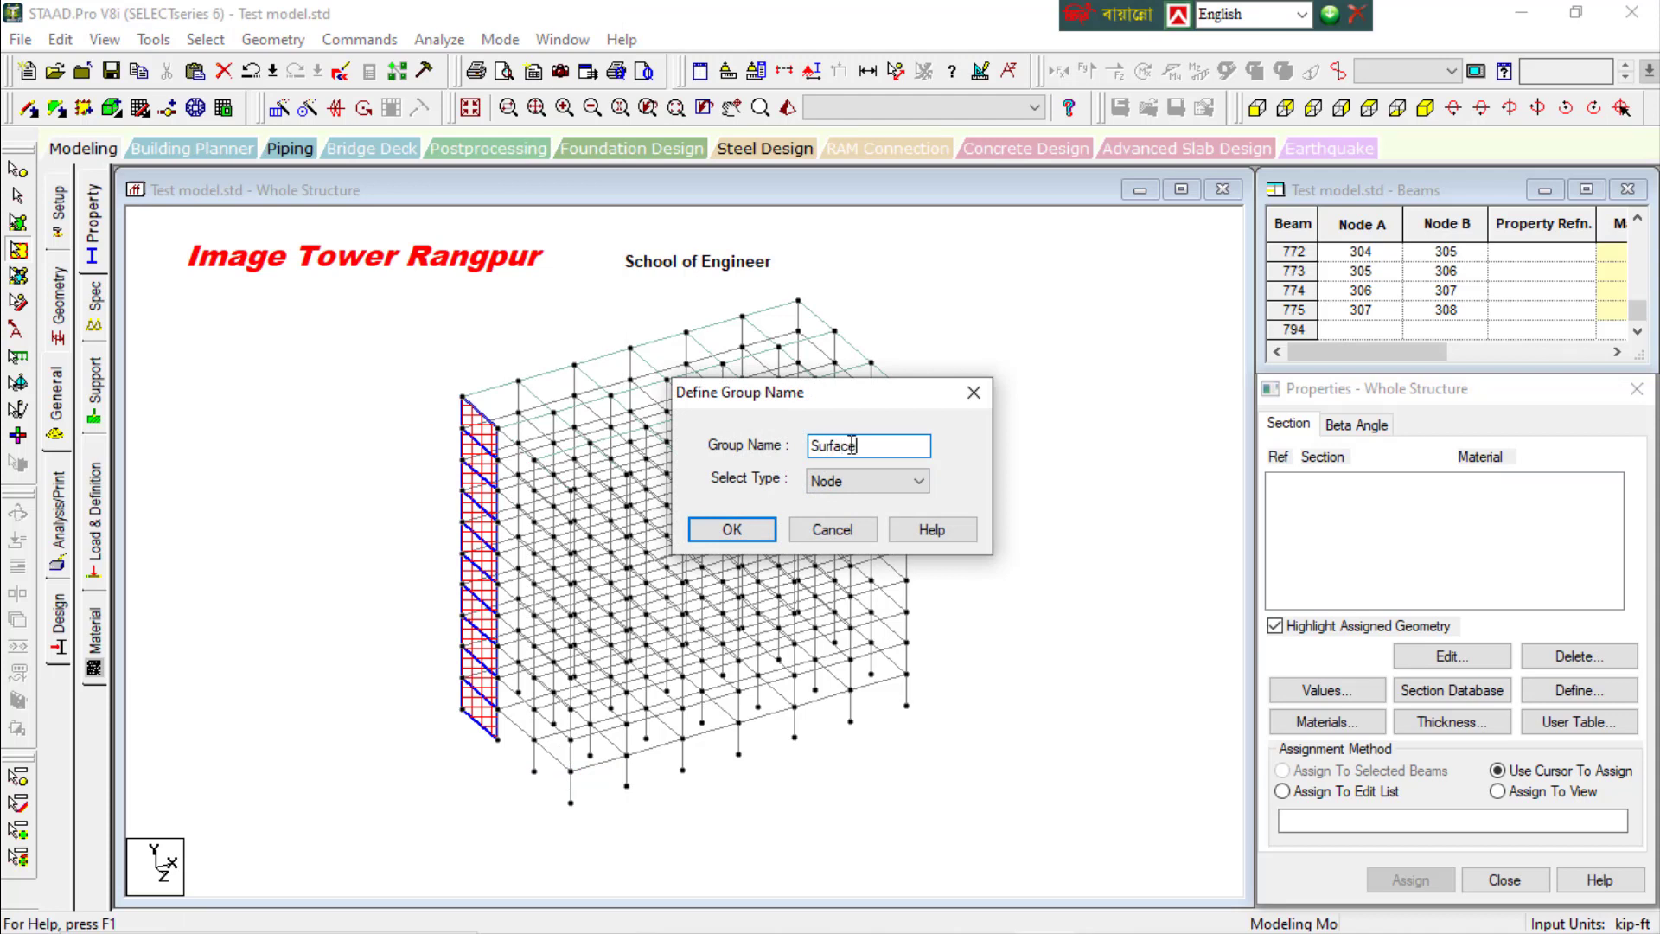
{"action": "left_click", "coordinate": [836, 484]}
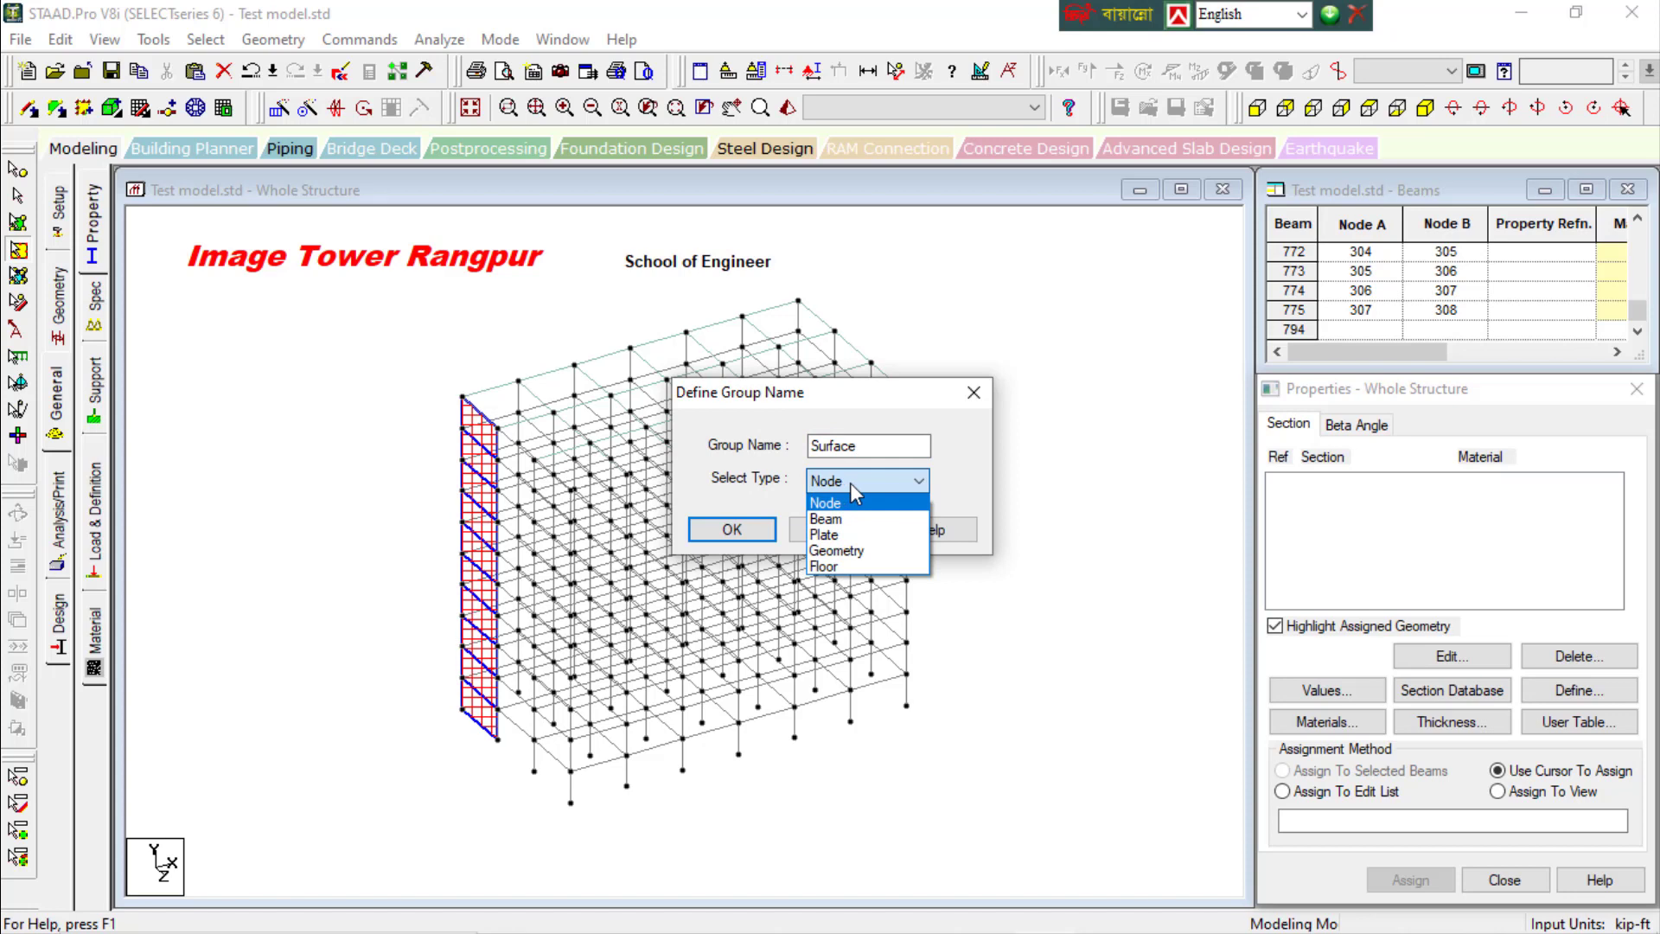
{"action": "left_click", "coordinate": [875, 553]}
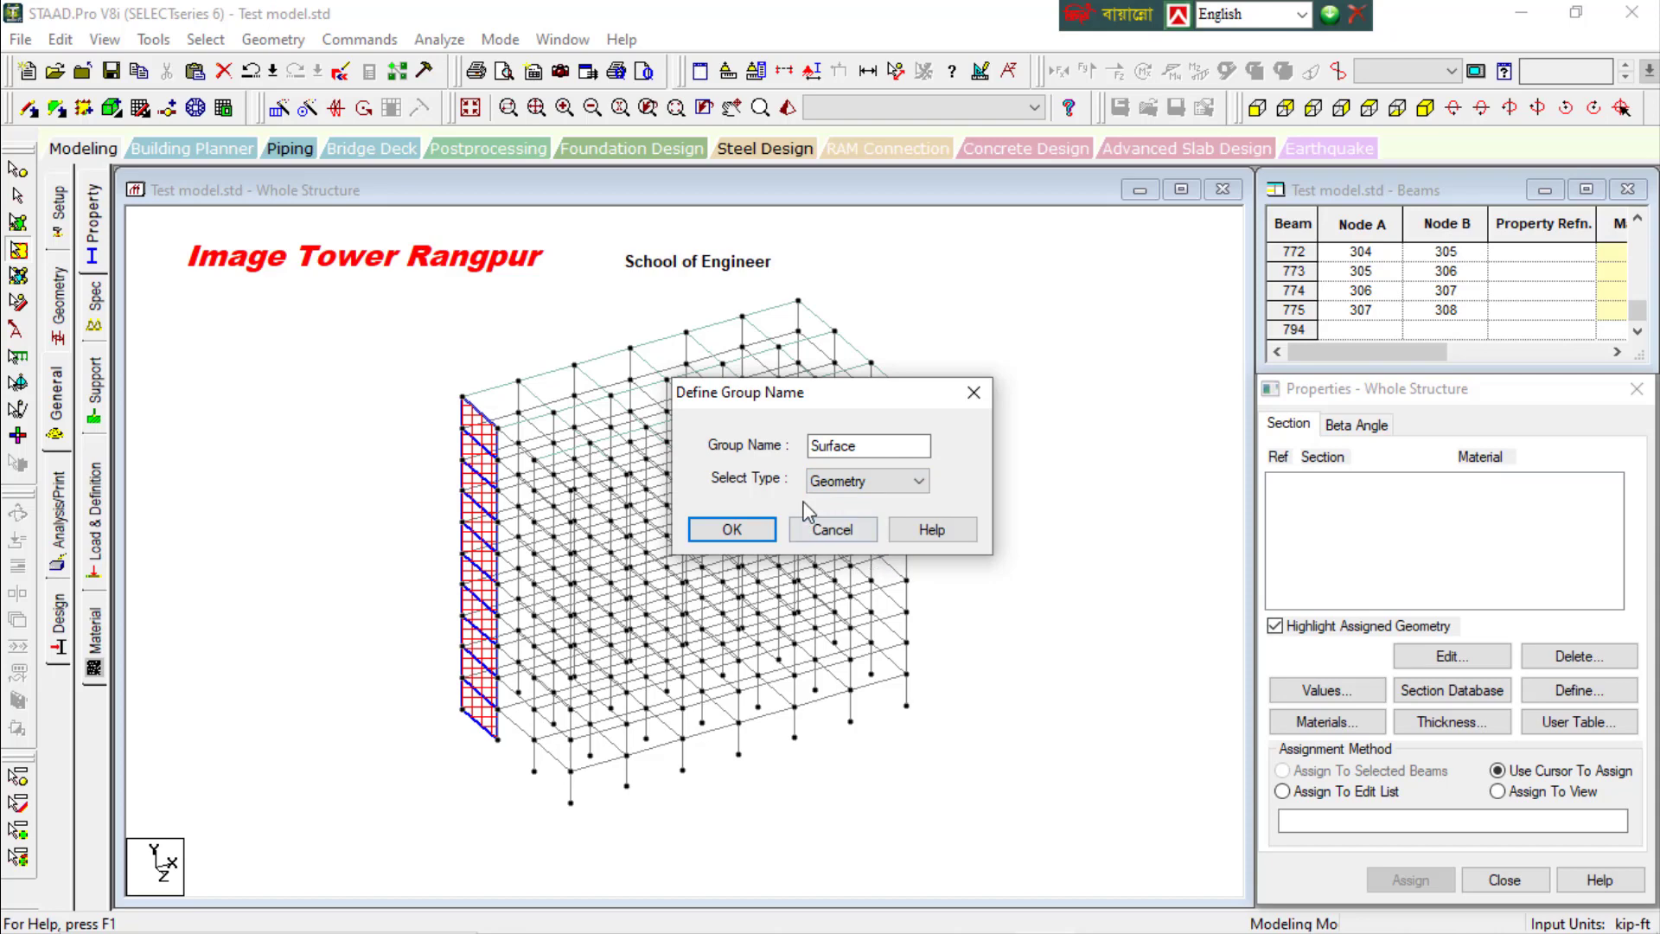
{"action": "left_click", "coordinate": [731, 529]}
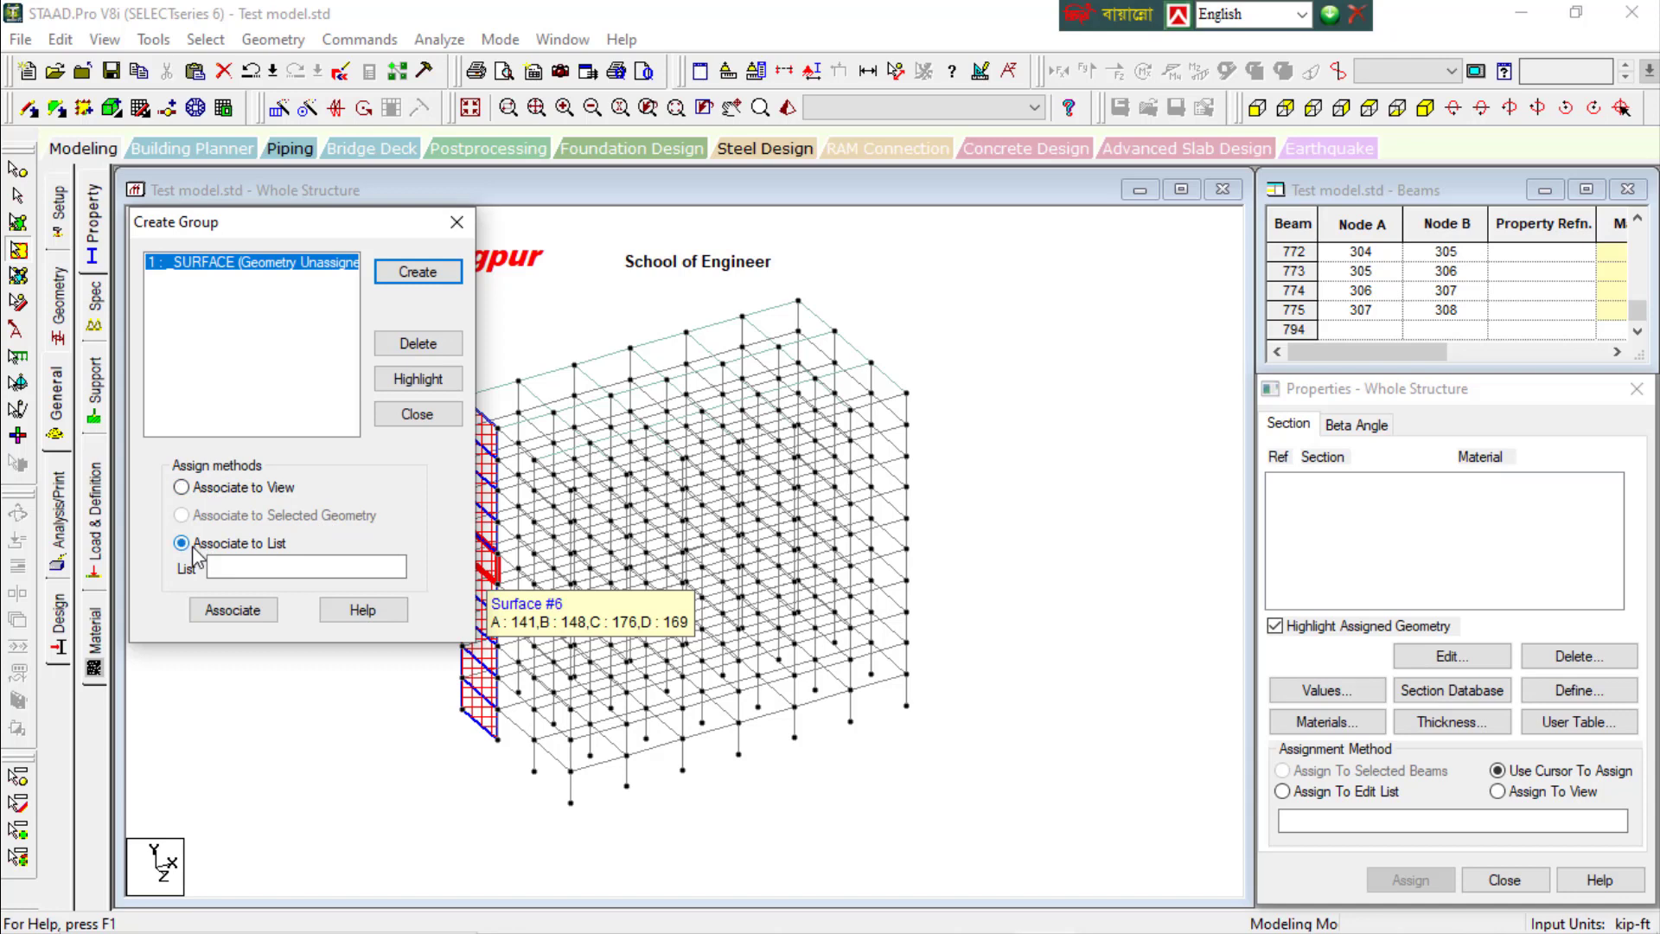
Try to associate the Surface group to a list, and define a second group named "Surface-1" of type Node
{"action": "left_click", "coordinate": [217, 612]}
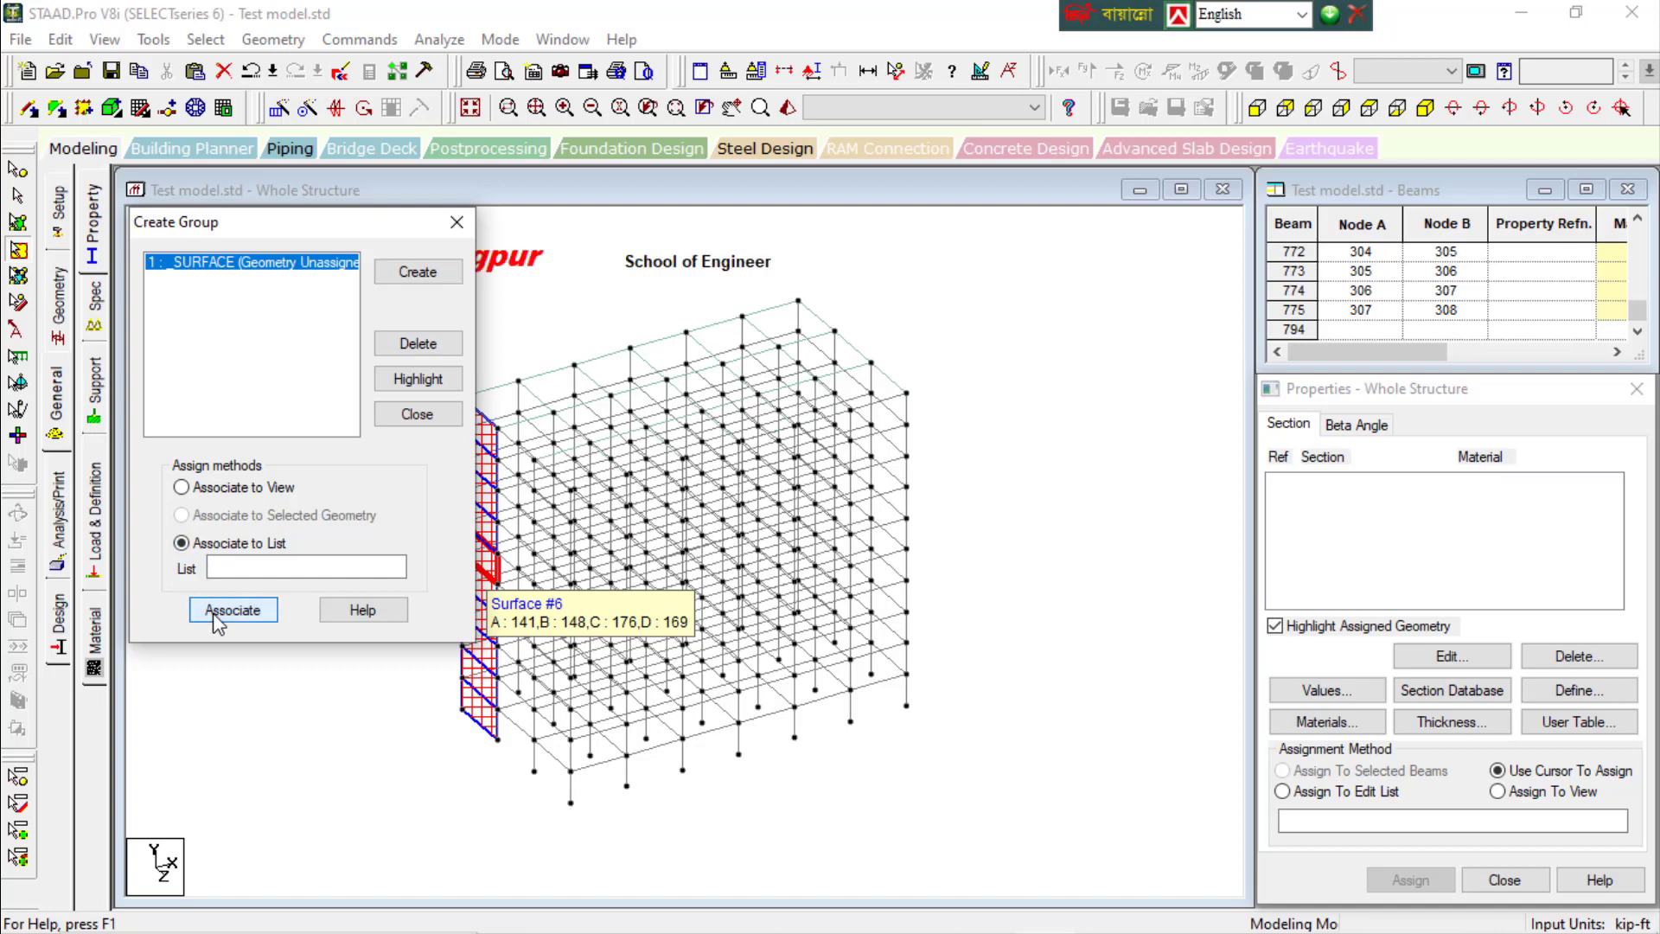
{"action": "left_click_drag", "start_coordinate": [363, 236], "coordinate": [1054, 366]}
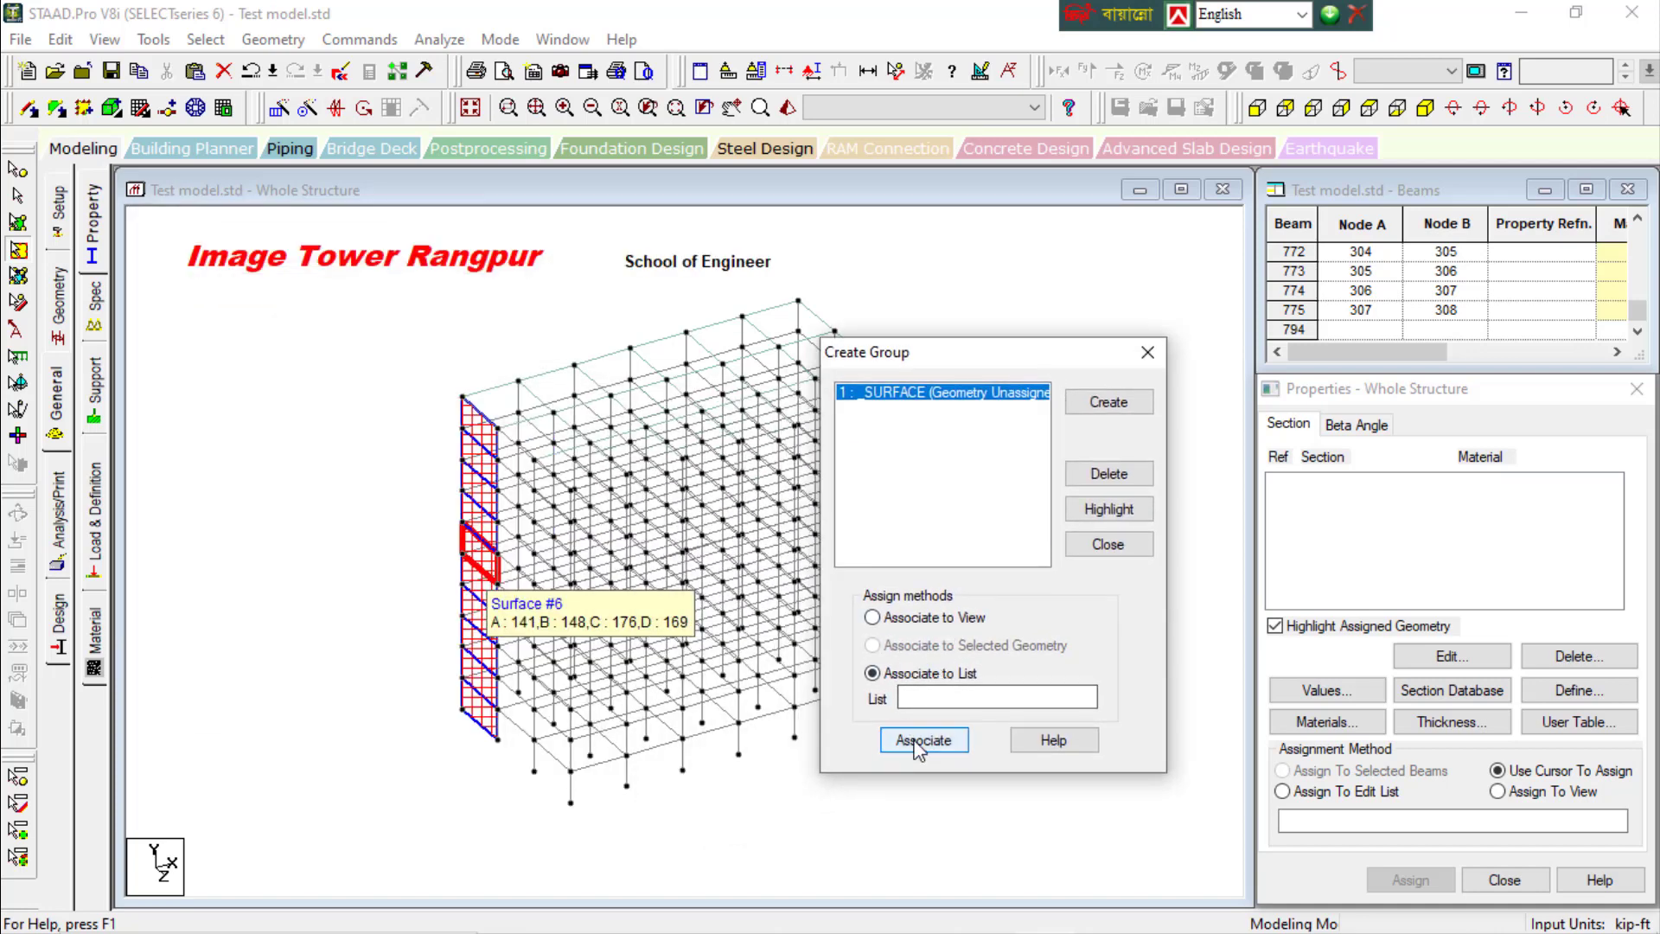
{"action": "left_click", "coordinate": [1109, 403]}
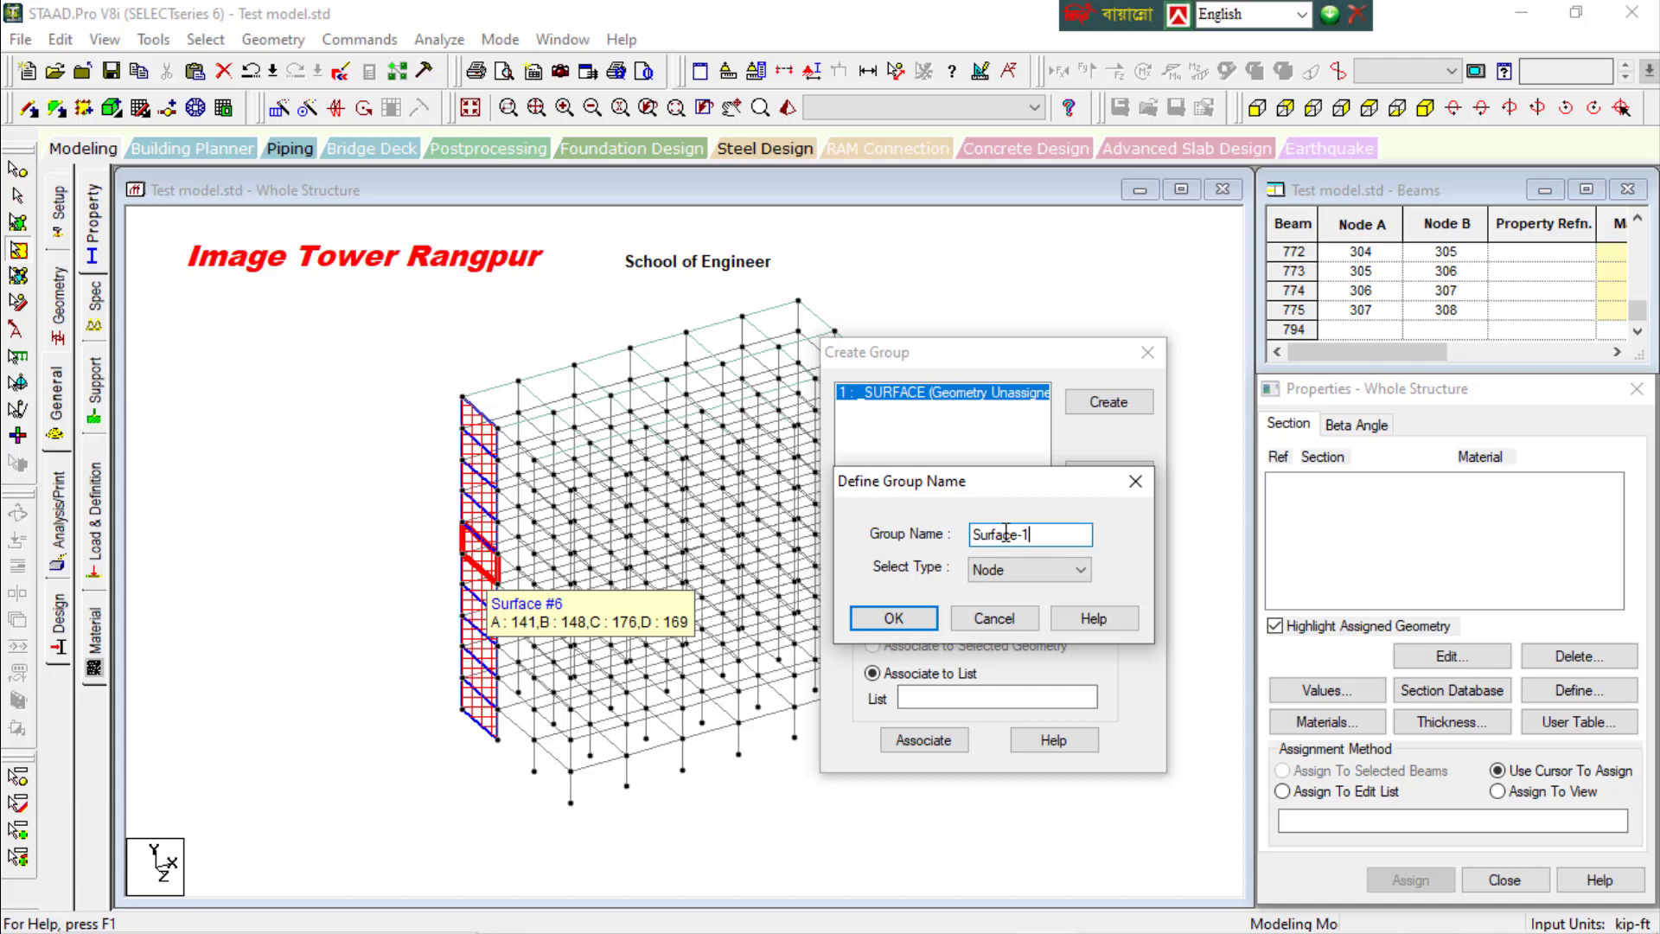
{"action": "left_click", "coordinate": [915, 619]}
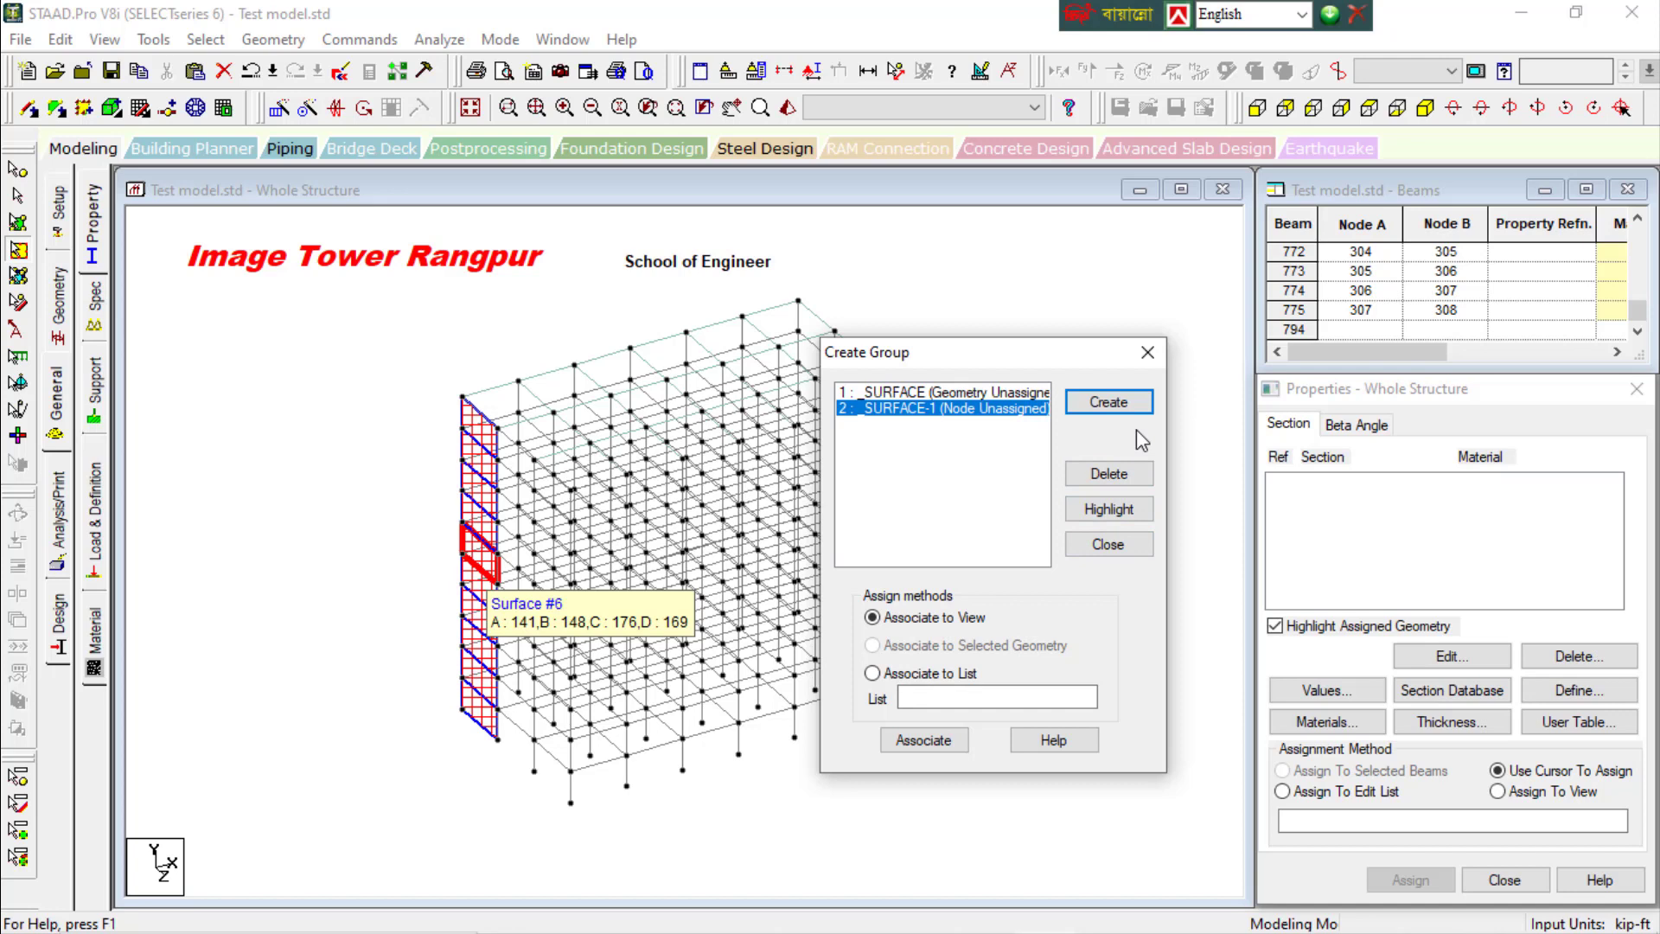
{"action": "left_click", "coordinate": [983, 394]}
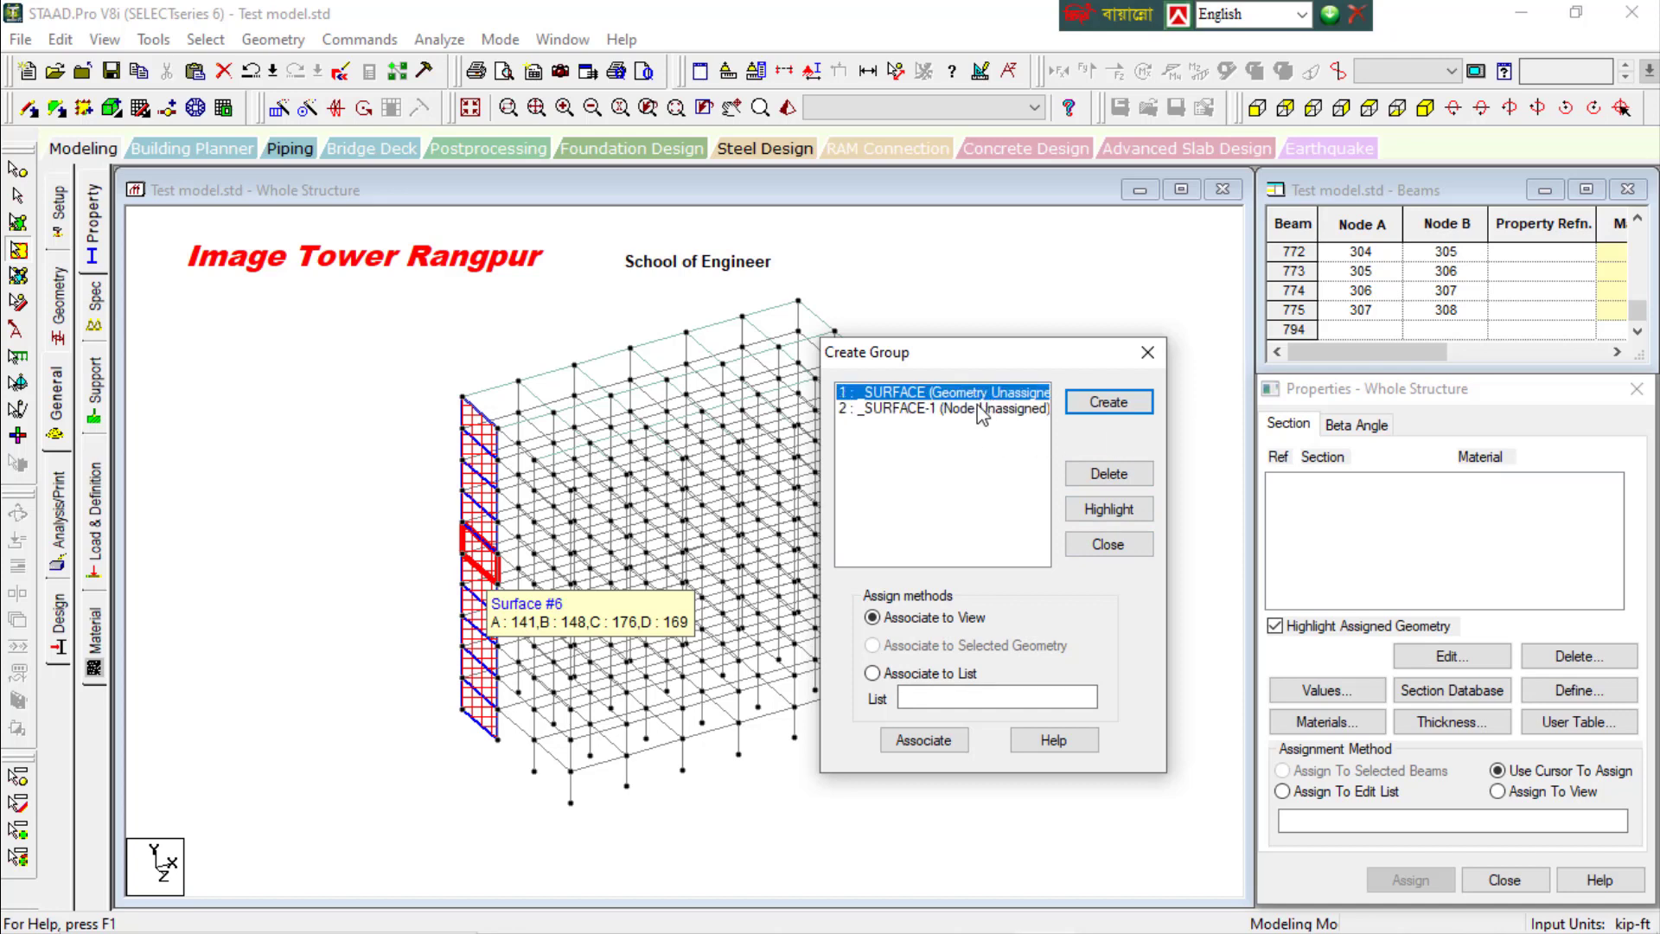
{"action": "left_click", "coordinate": [975, 410]}
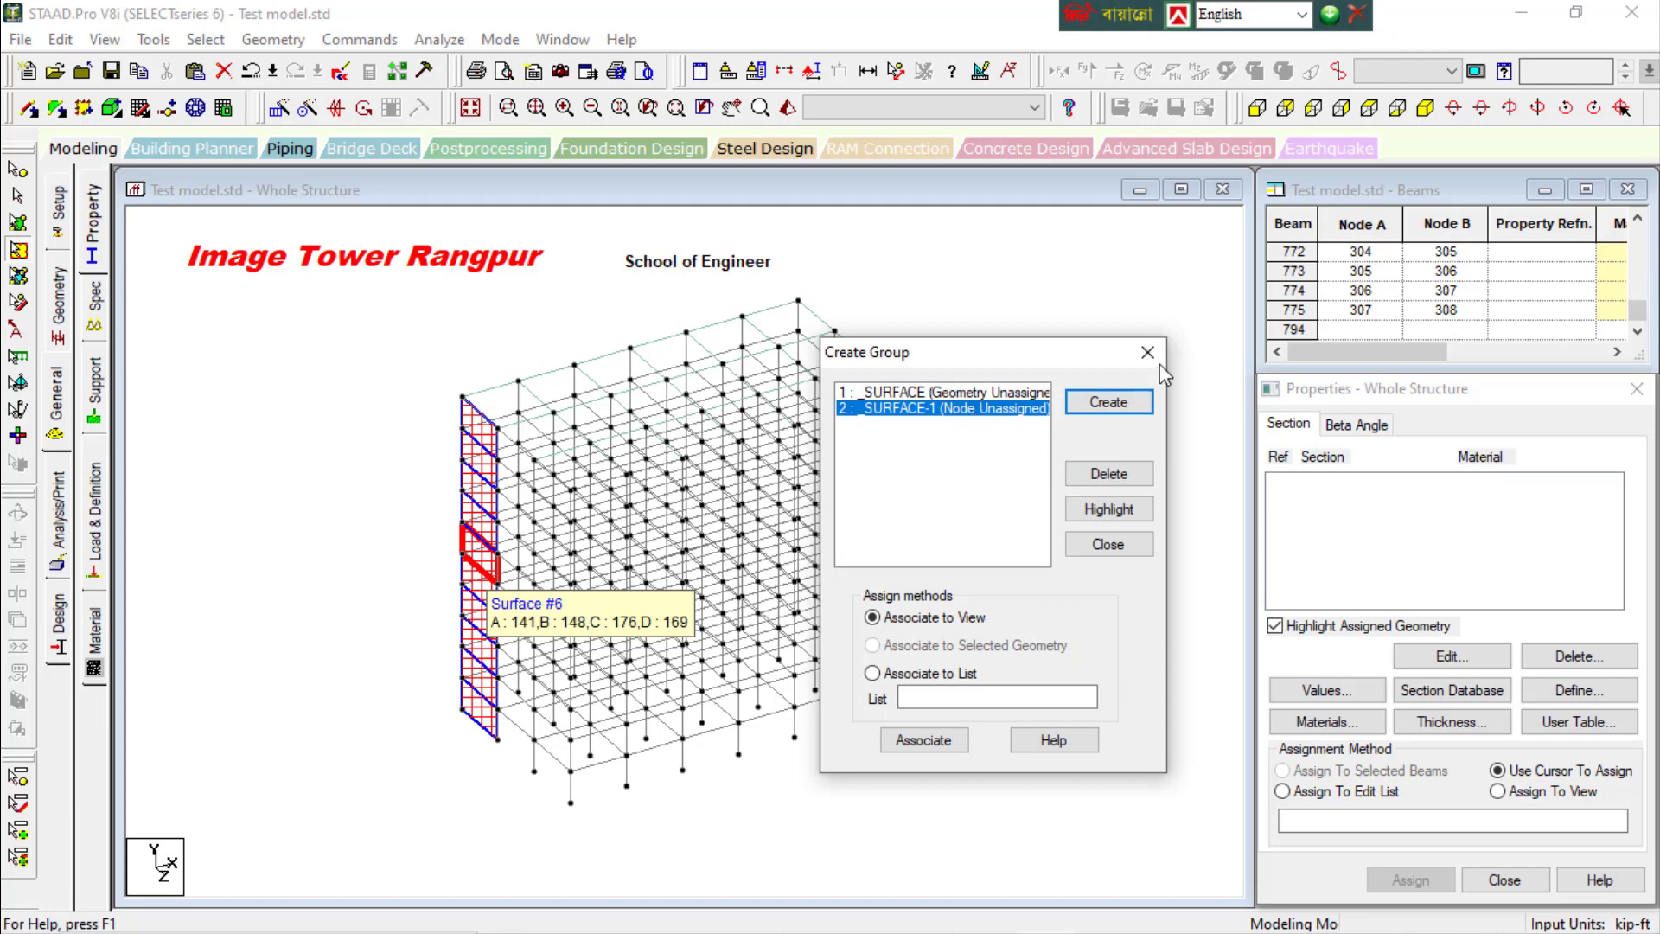
{"action": "left_click", "coordinate": [1109, 546]}
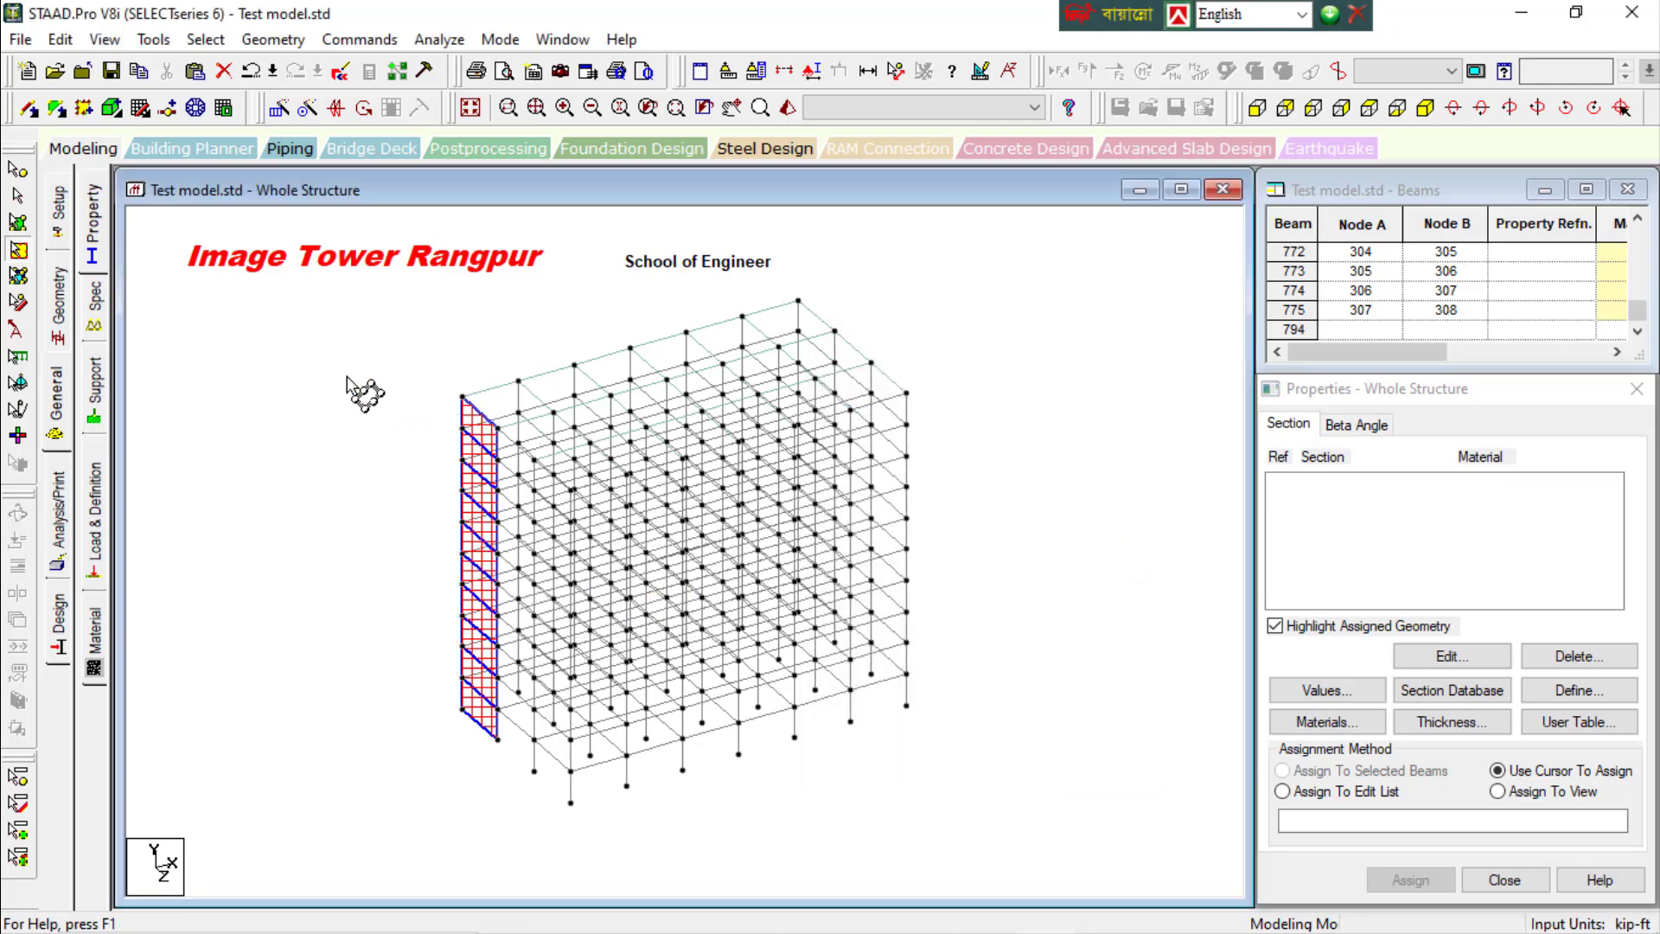
Window-select the mid-height members at the frame corner opposite the blue-outlined wall, and associate the Surface-1 group to the view
{"action": "left_click", "coordinate": [154, 39]}
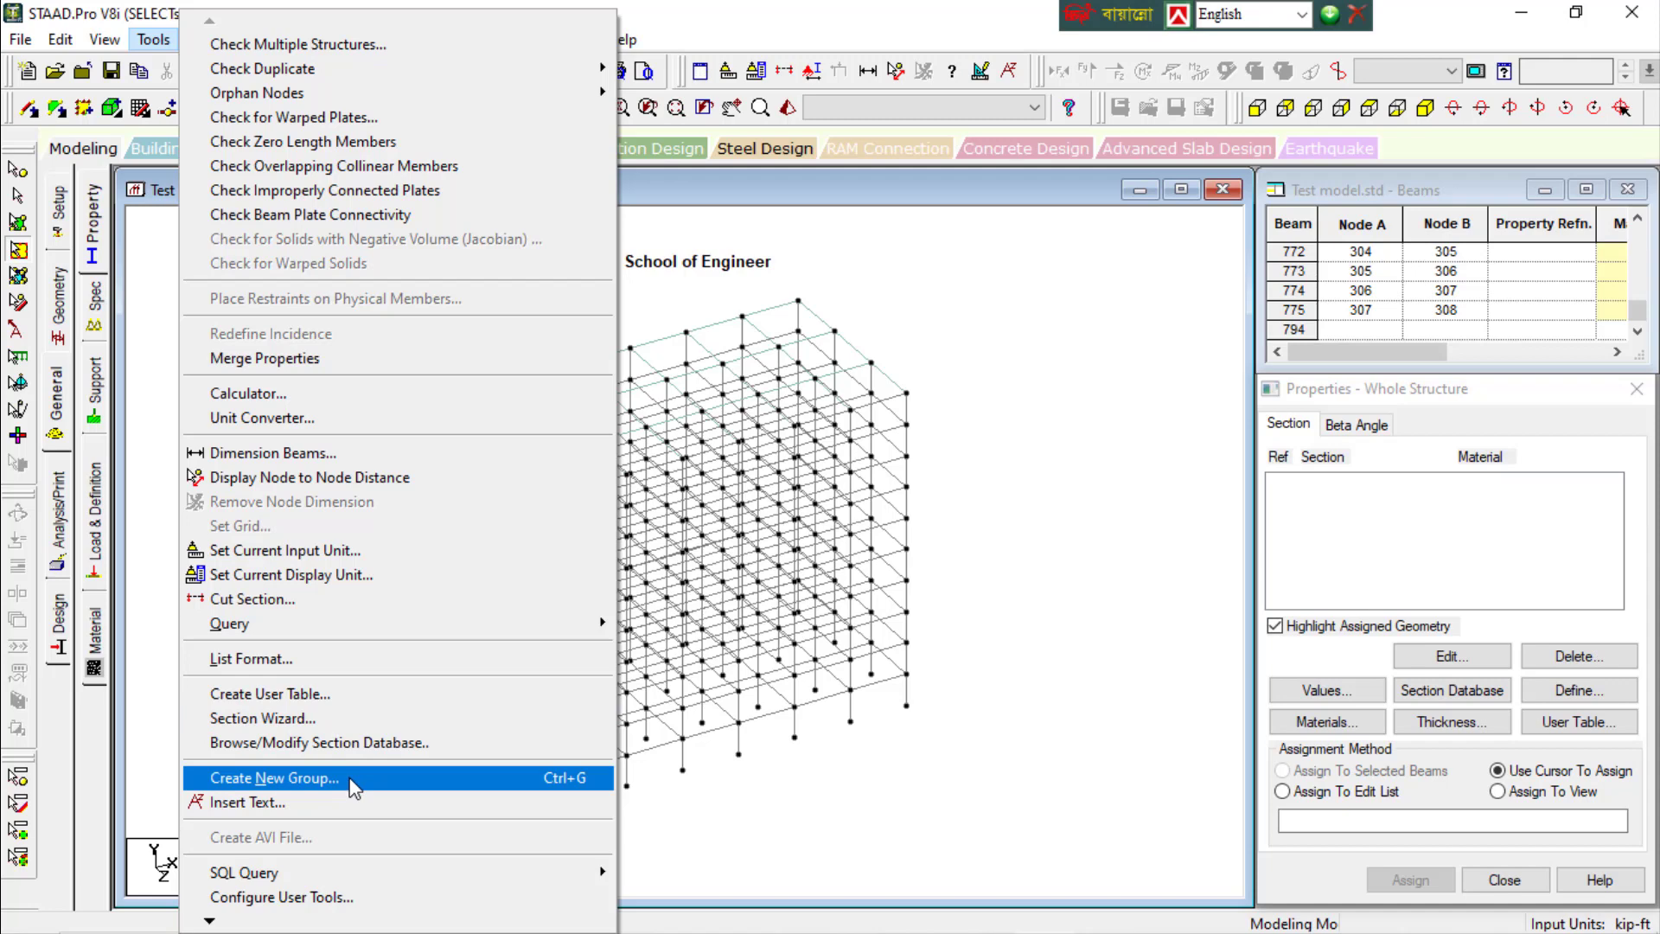
{"action": "left_click", "coordinate": [958, 462]}
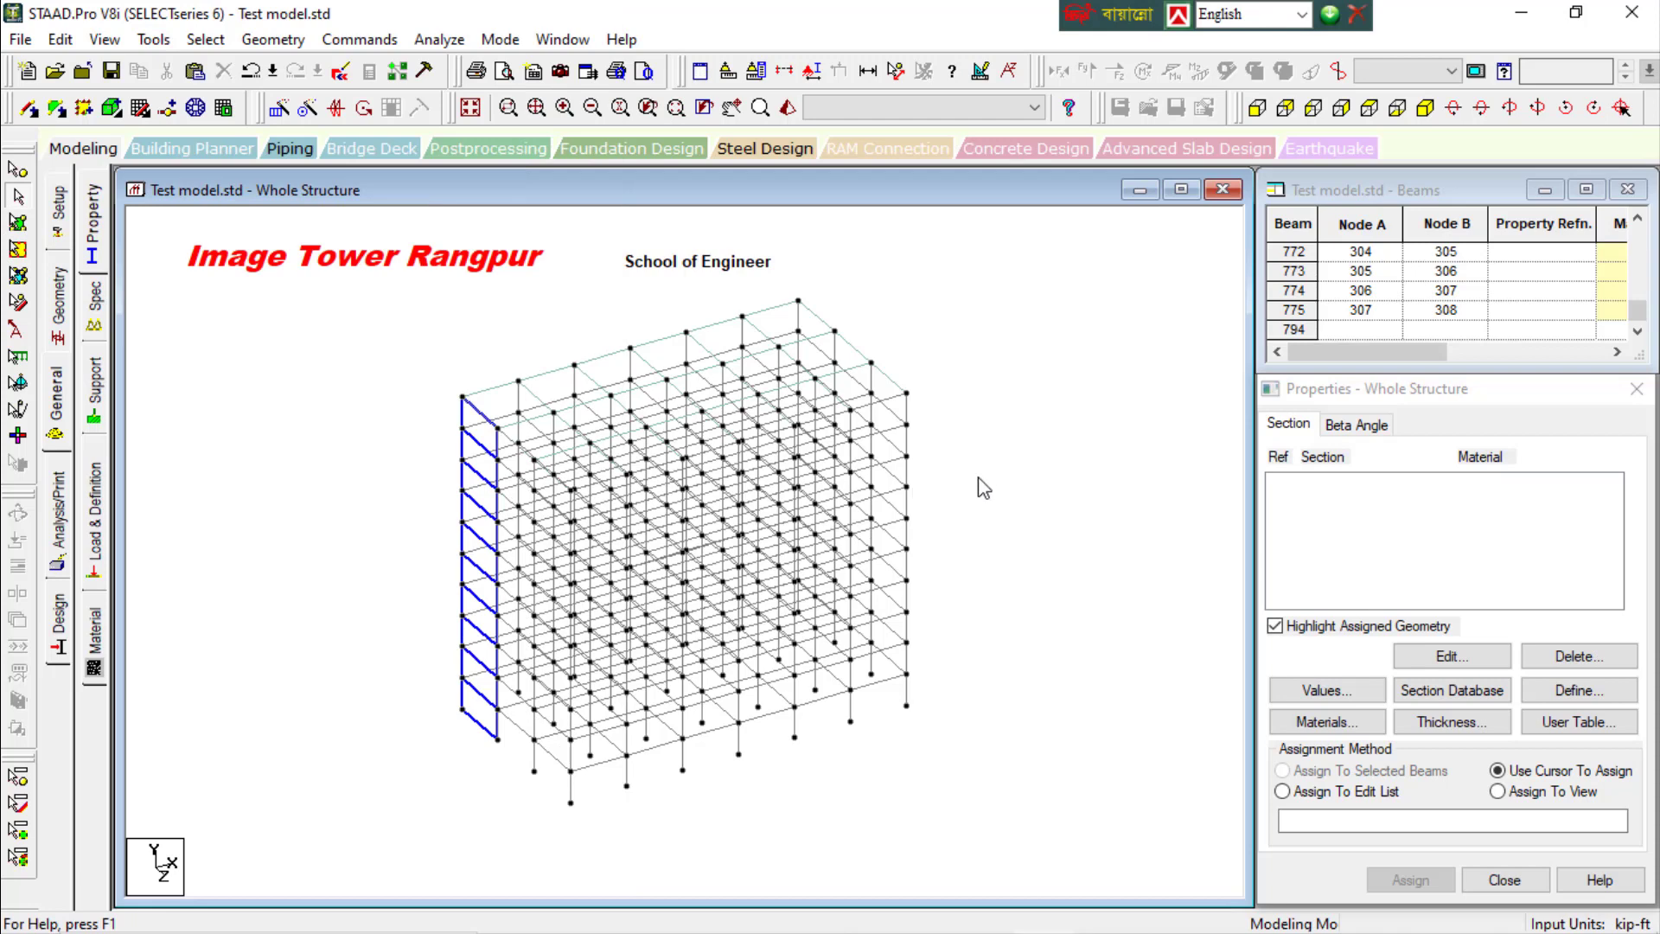
{"action": "left_click_drag", "start_coordinate": [968, 475], "coordinate": [846, 584]}
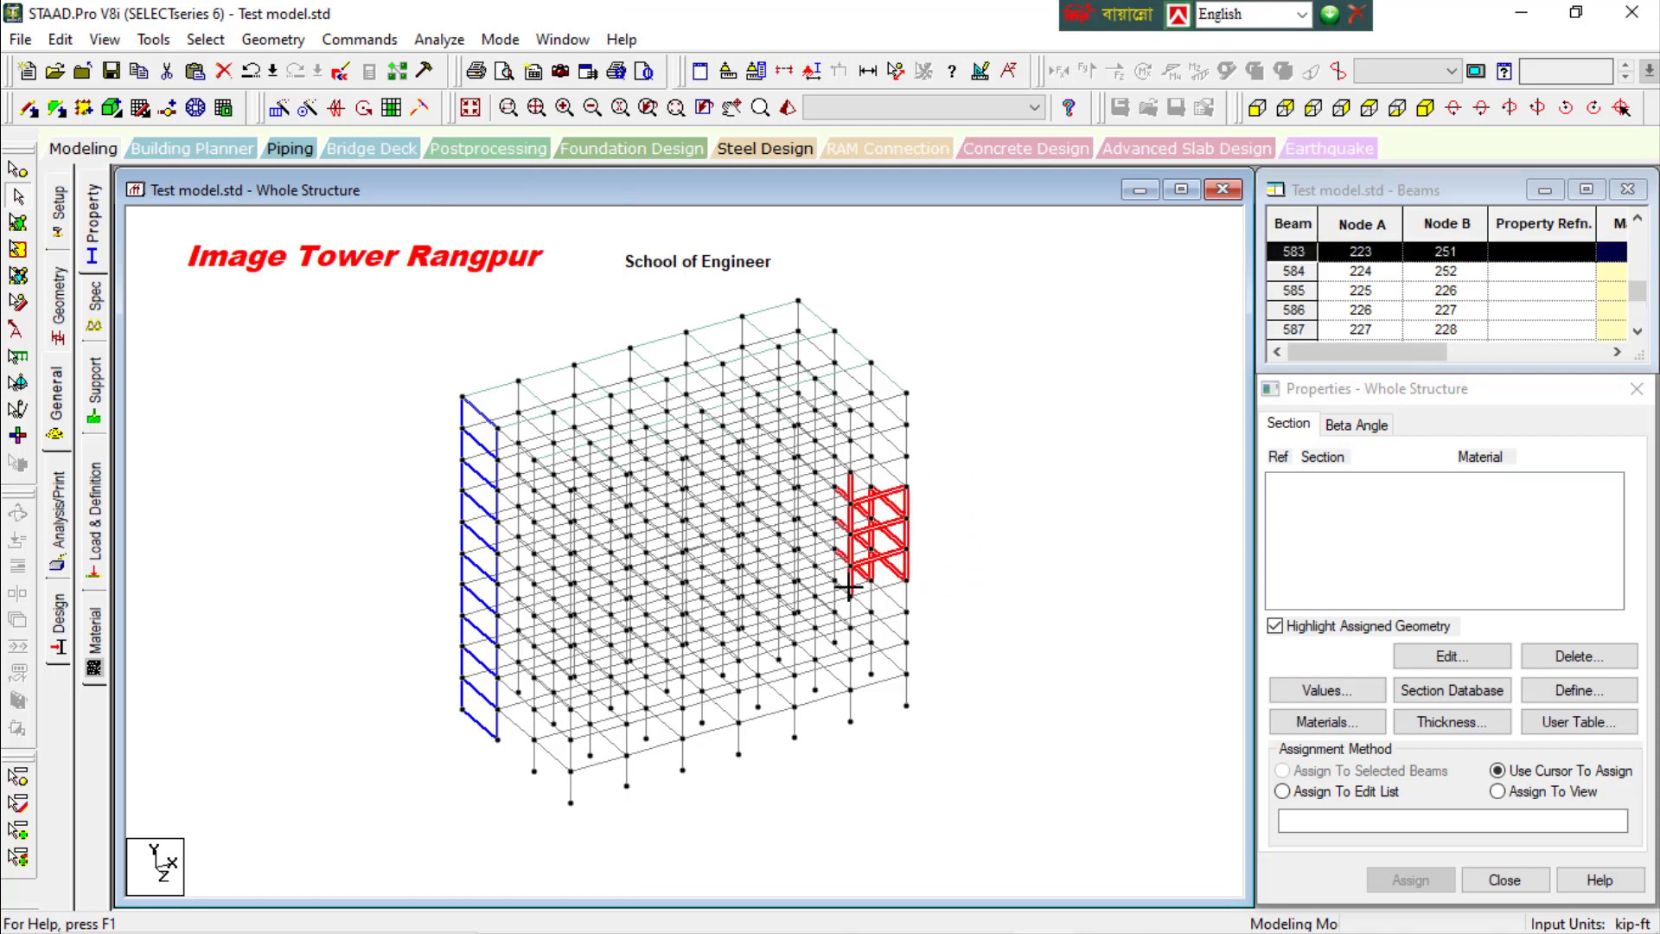
{"action": "left_click", "coordinate": [153, 39]}
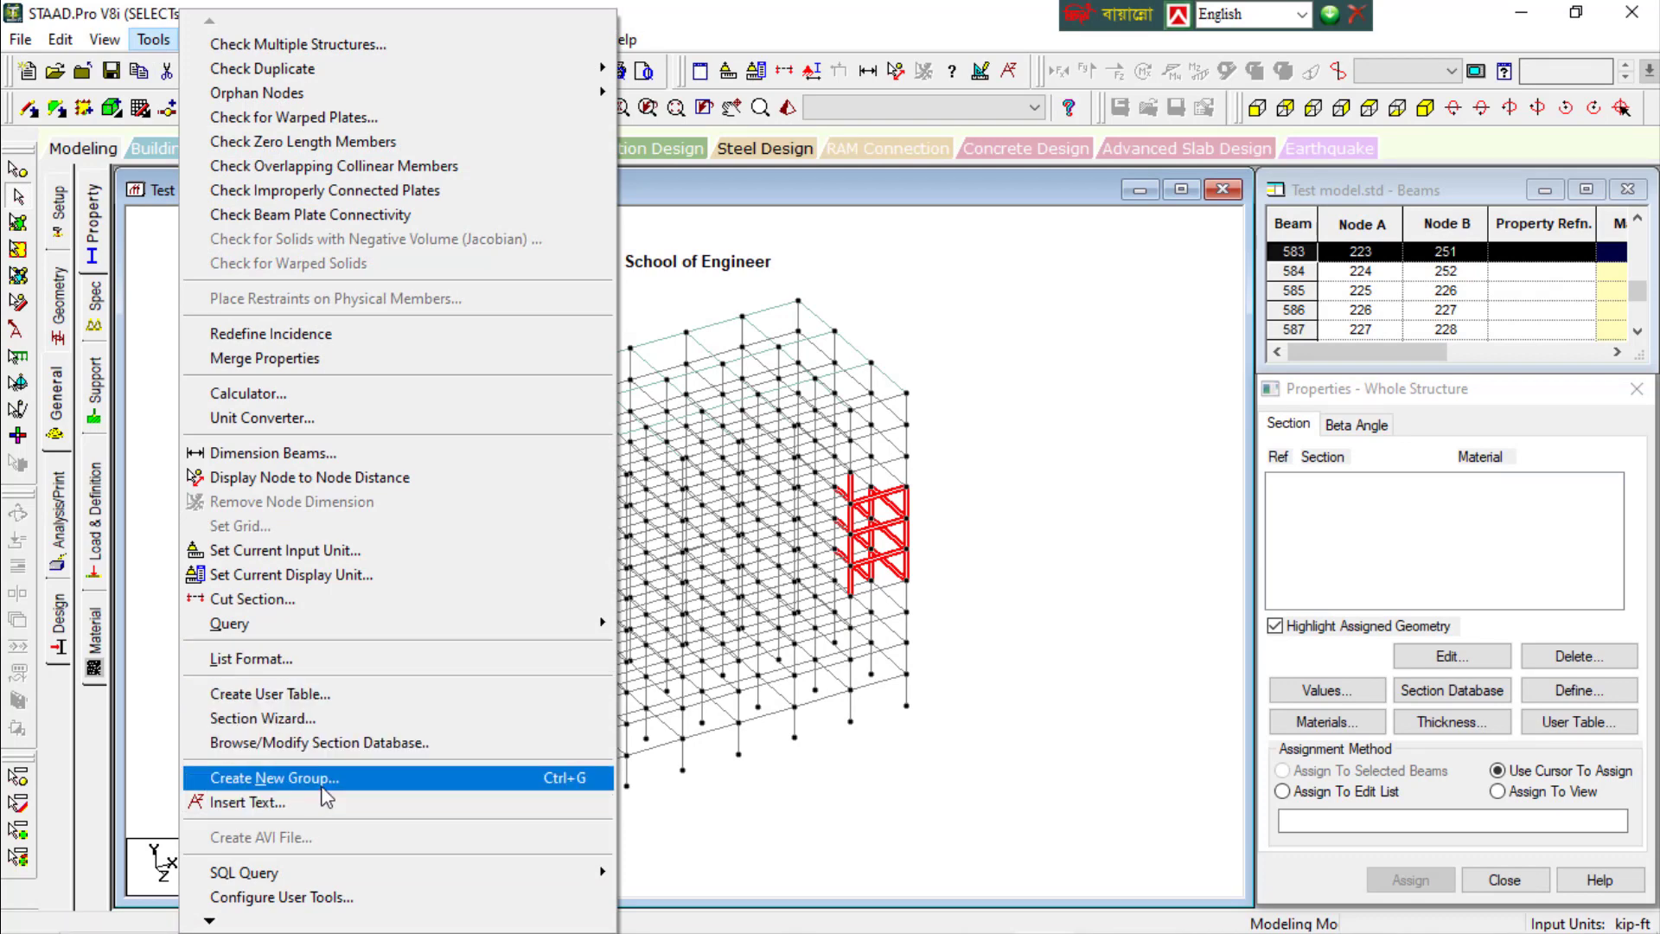
{"action": "left_click", "coordinate": [285, 778]}
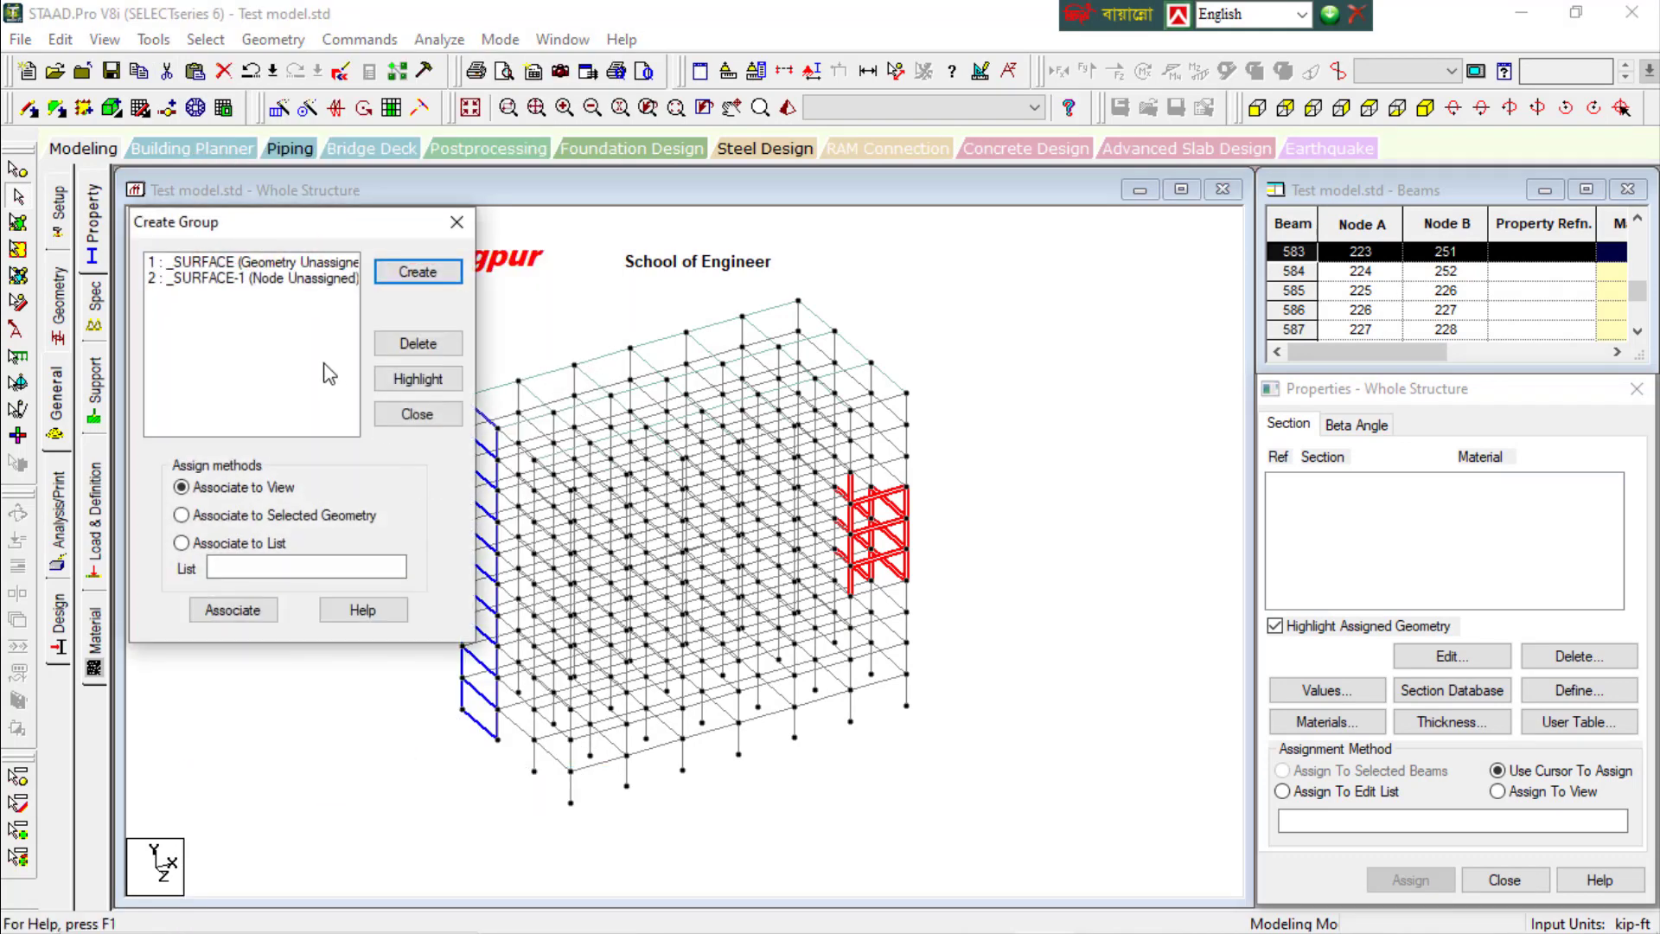
{"action": "left_click", "coordinate": [264, 279]}
{"action": "left_click", "coordinate": [263, 264]}
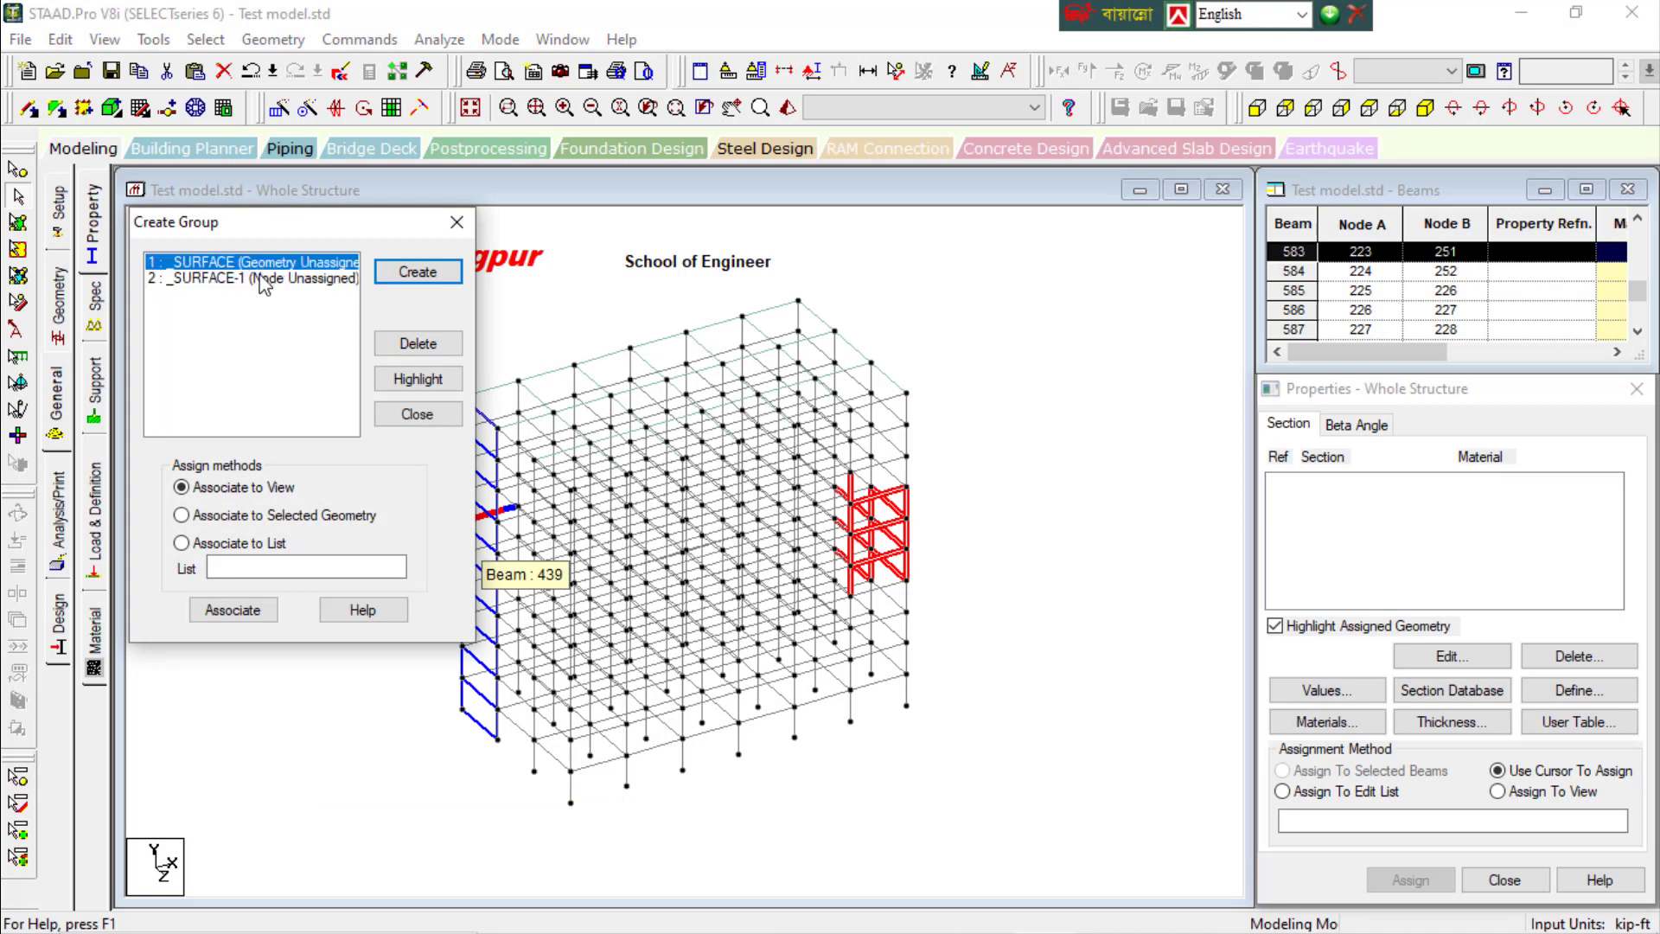
{"action": "left_click", "coordinate": [261, 279]}
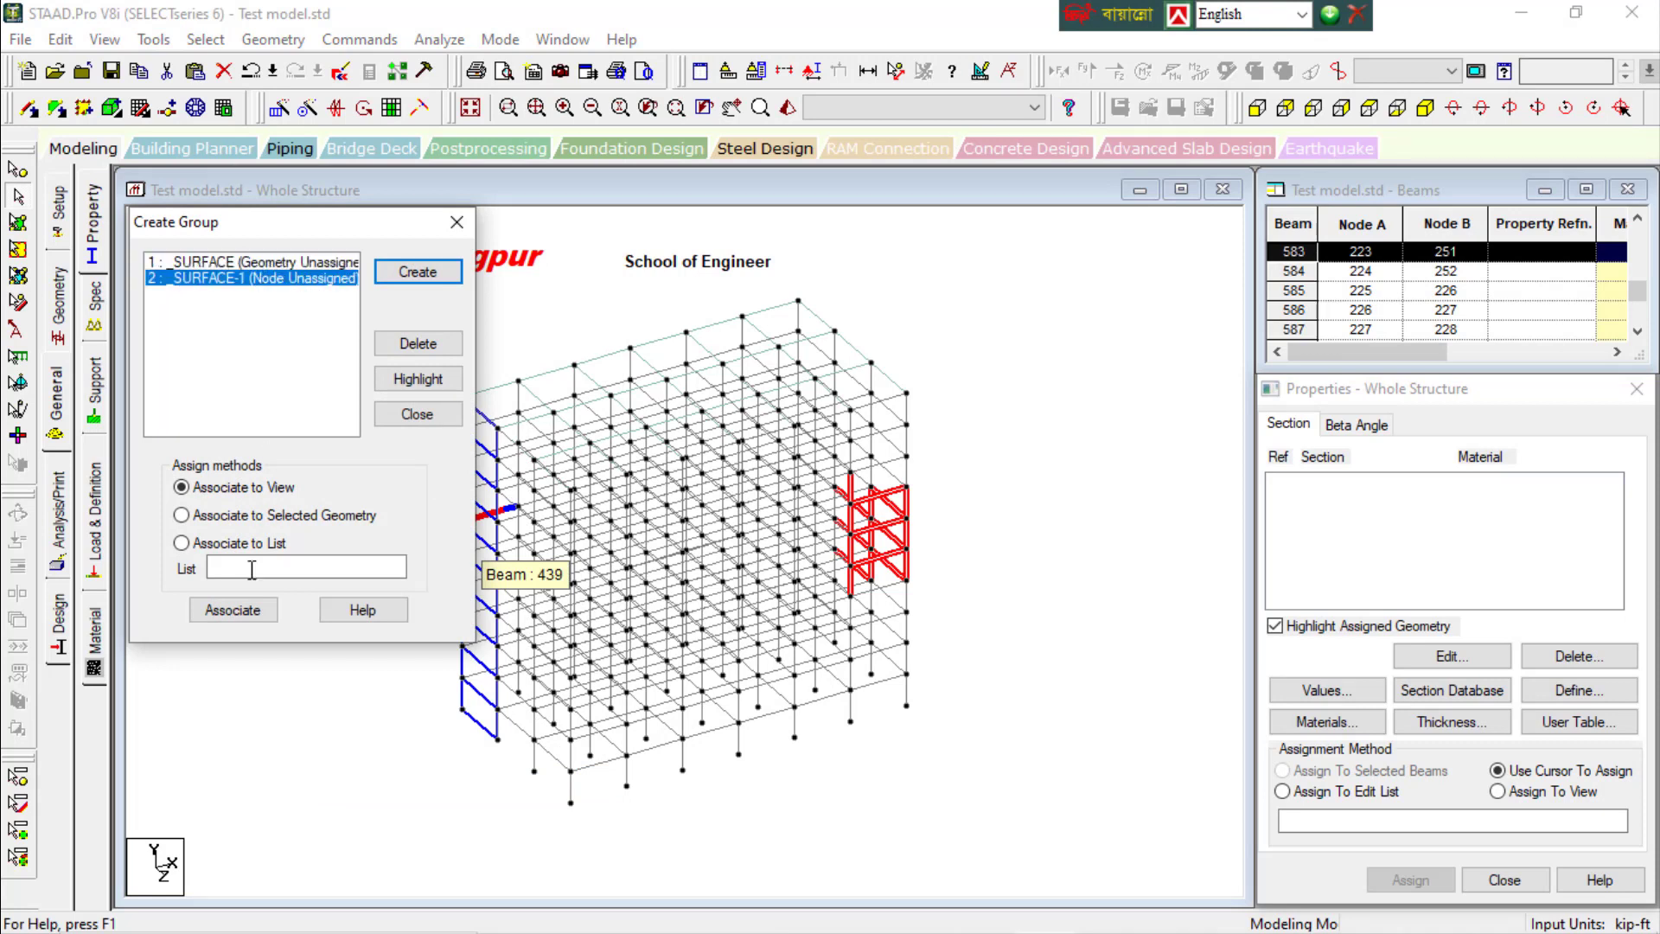
{"action": "left_click", "coordinate": [243, 614]}
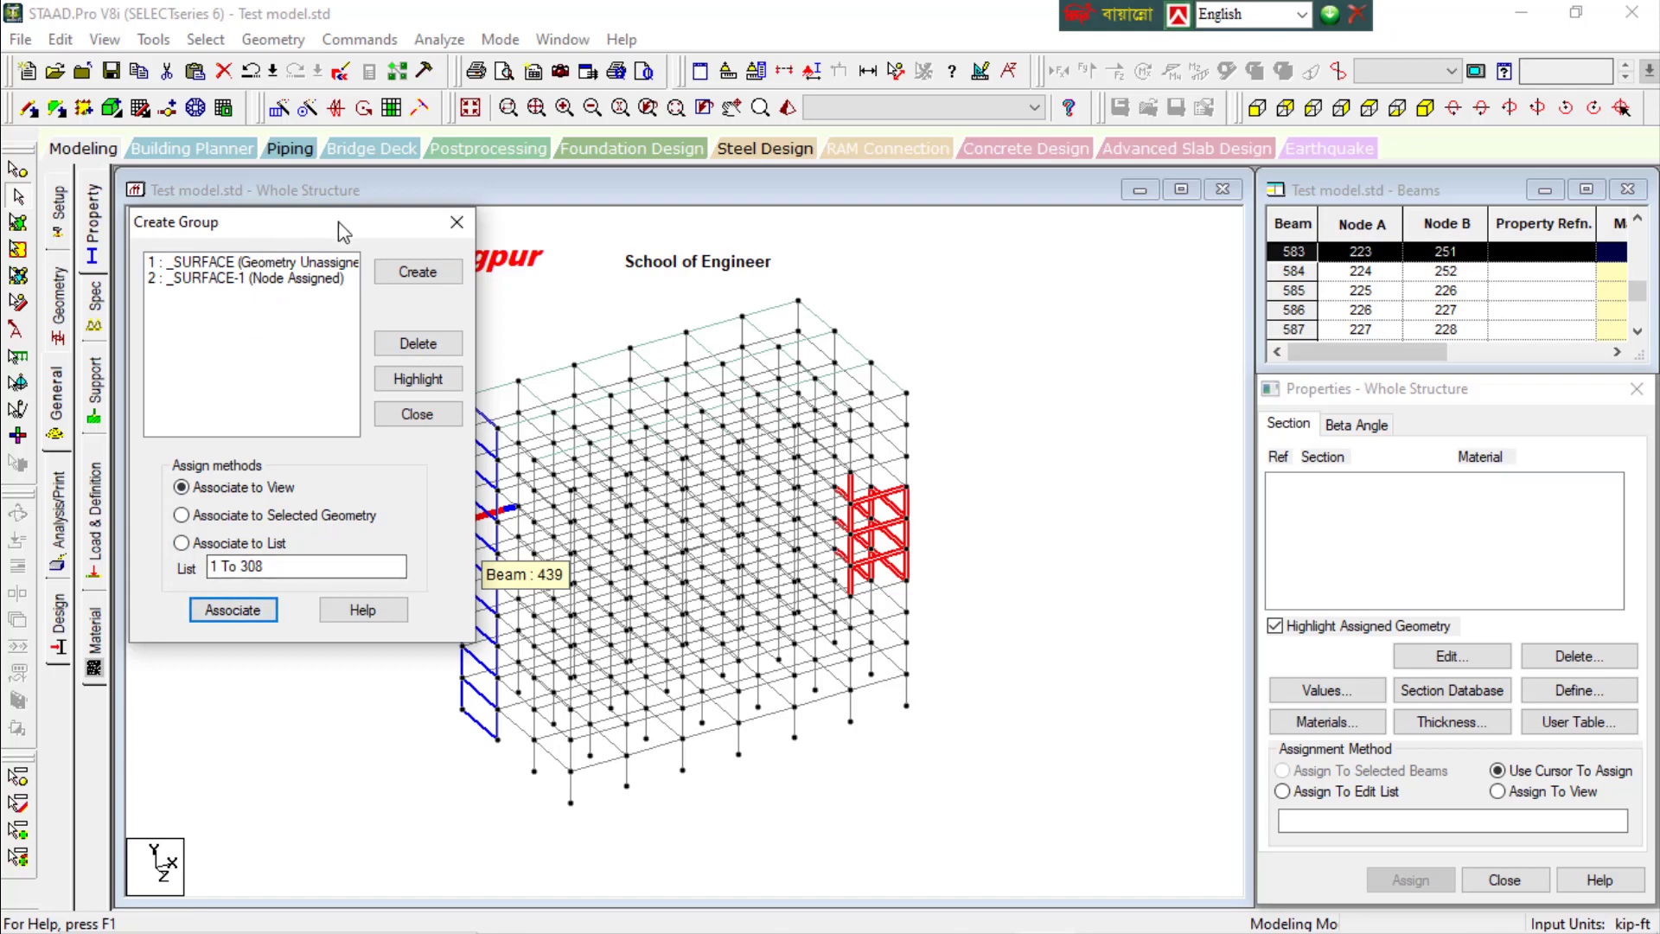
Associate the Surface-1 group to the list 1 To 308, and return the assign method to Associate to View
{"action": "left_click_drag", "start_coordinate": [264, 212], "coordinate": [252, 364]}
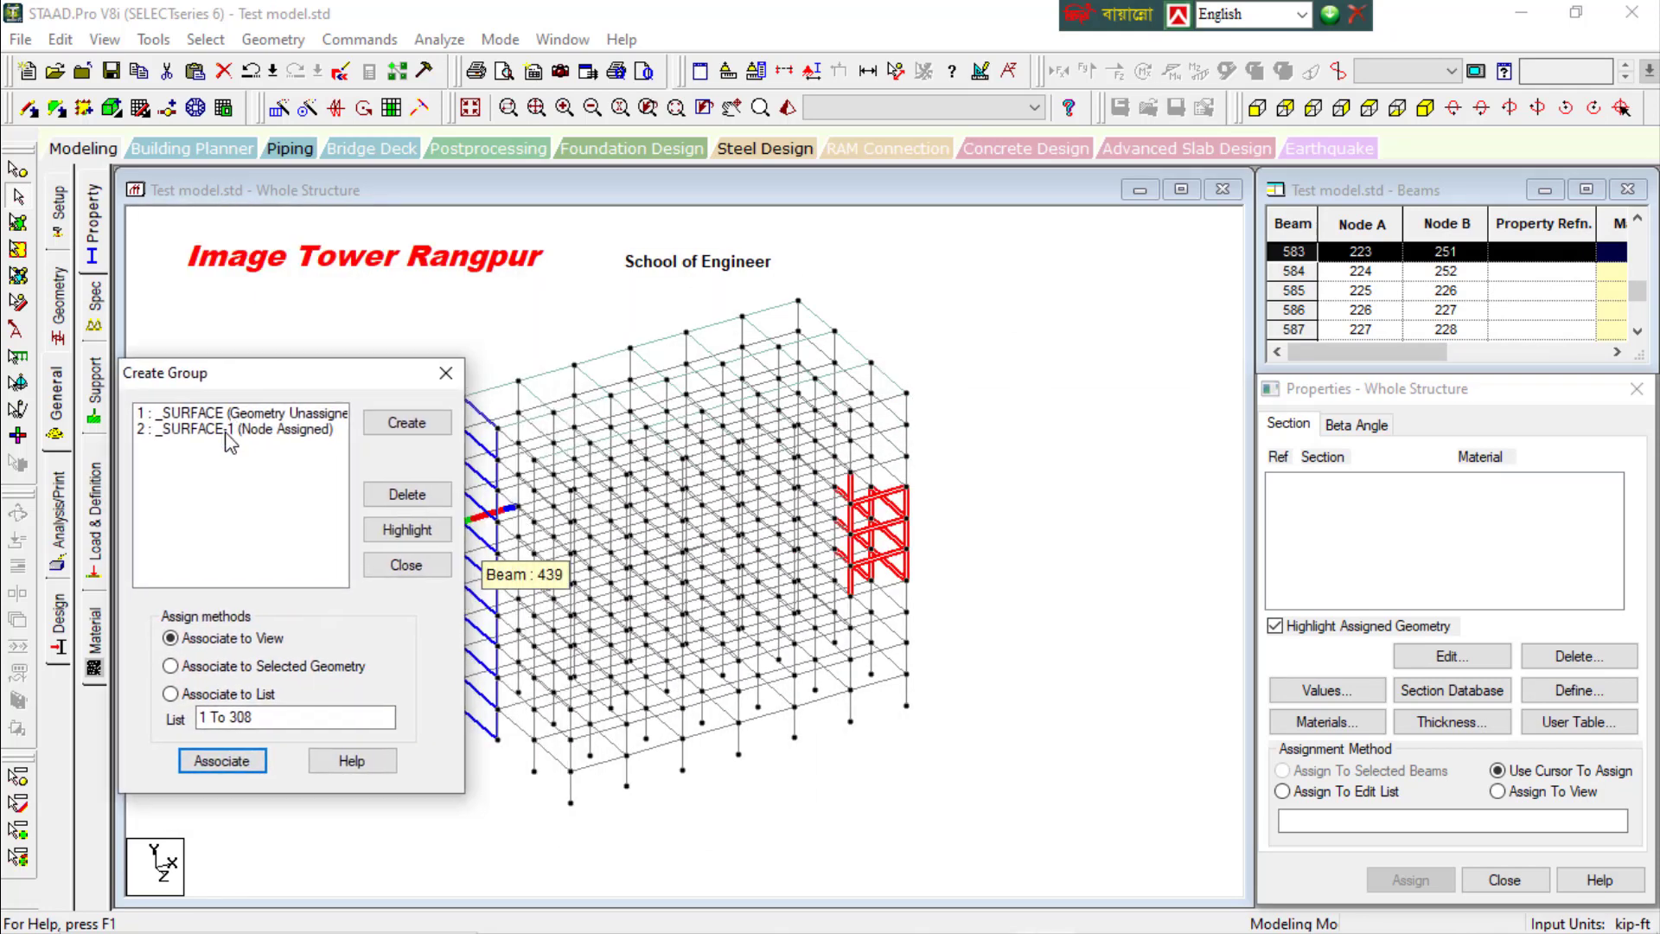
{"action": "left_click", "coordinate": [227, 430]}
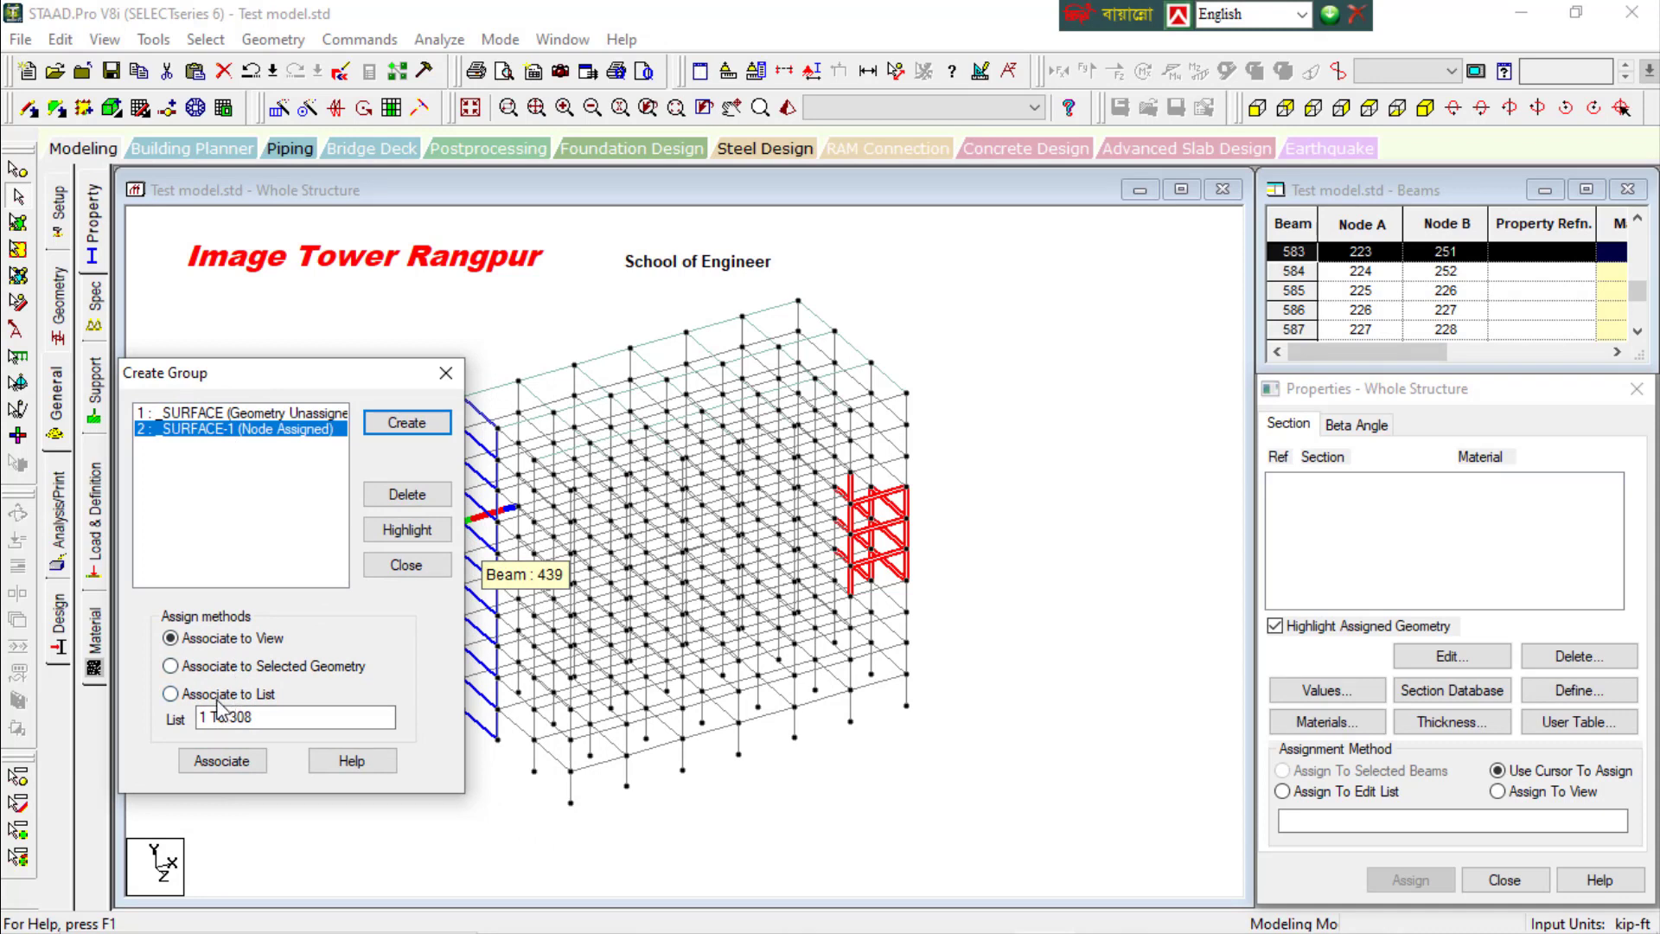
{"action": "left_click", "coordinate": [225, 695]}
{"action": "left_click", "coordinate": [221, 761]}
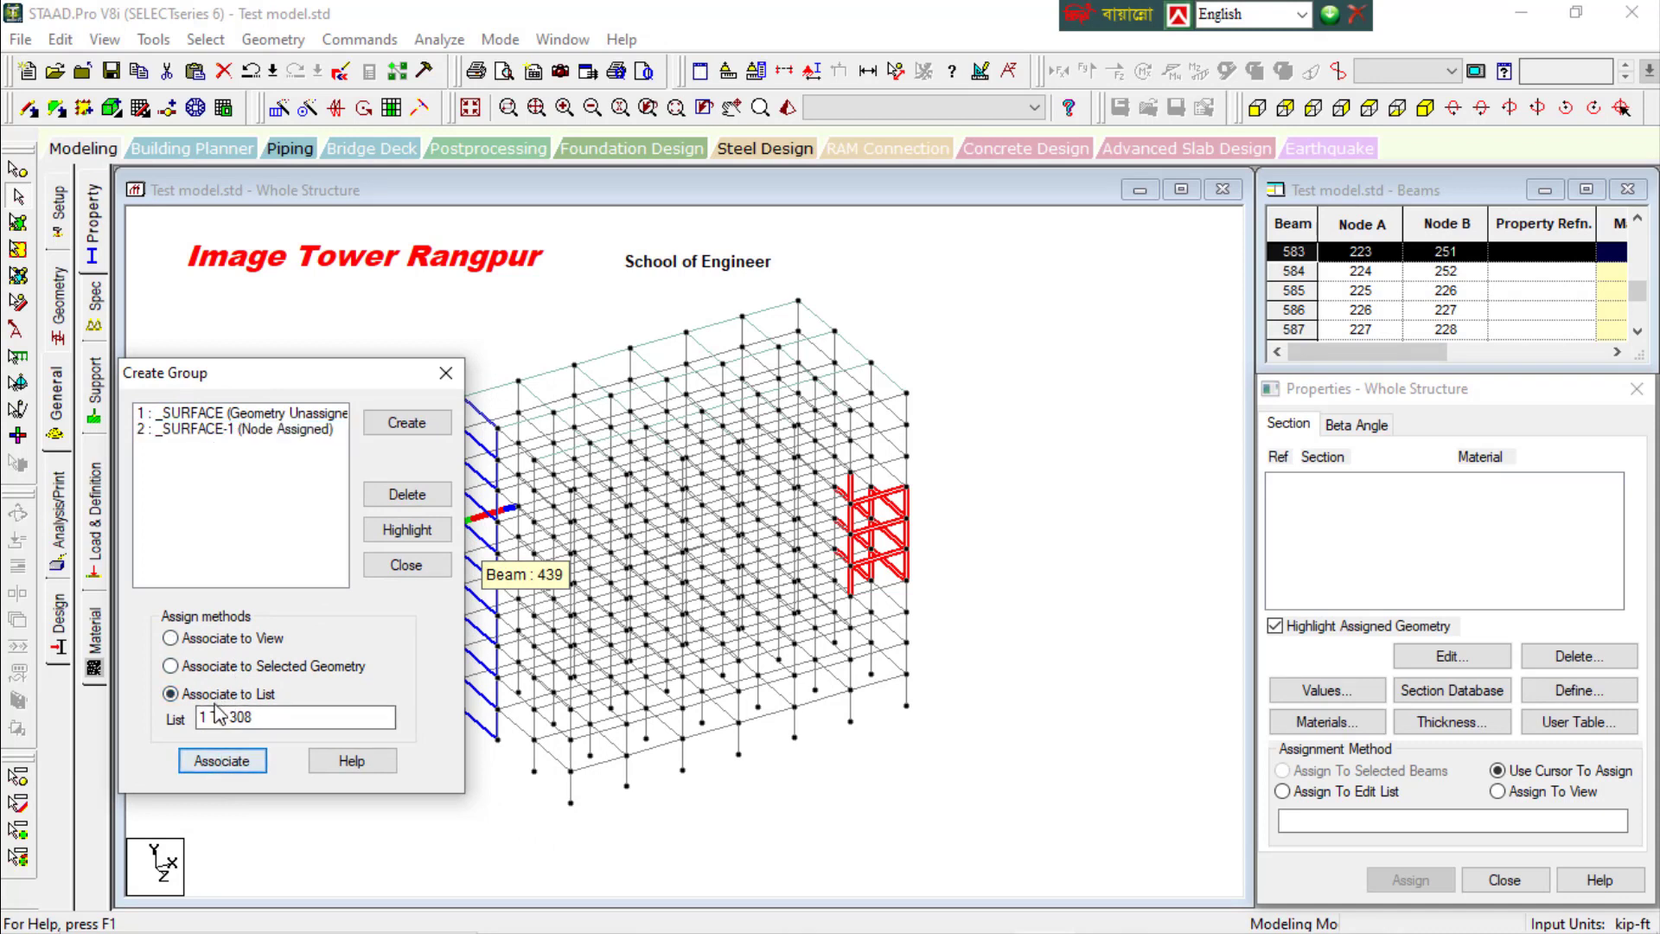
{"action": "left_click", "coordinate": [228, 640]}
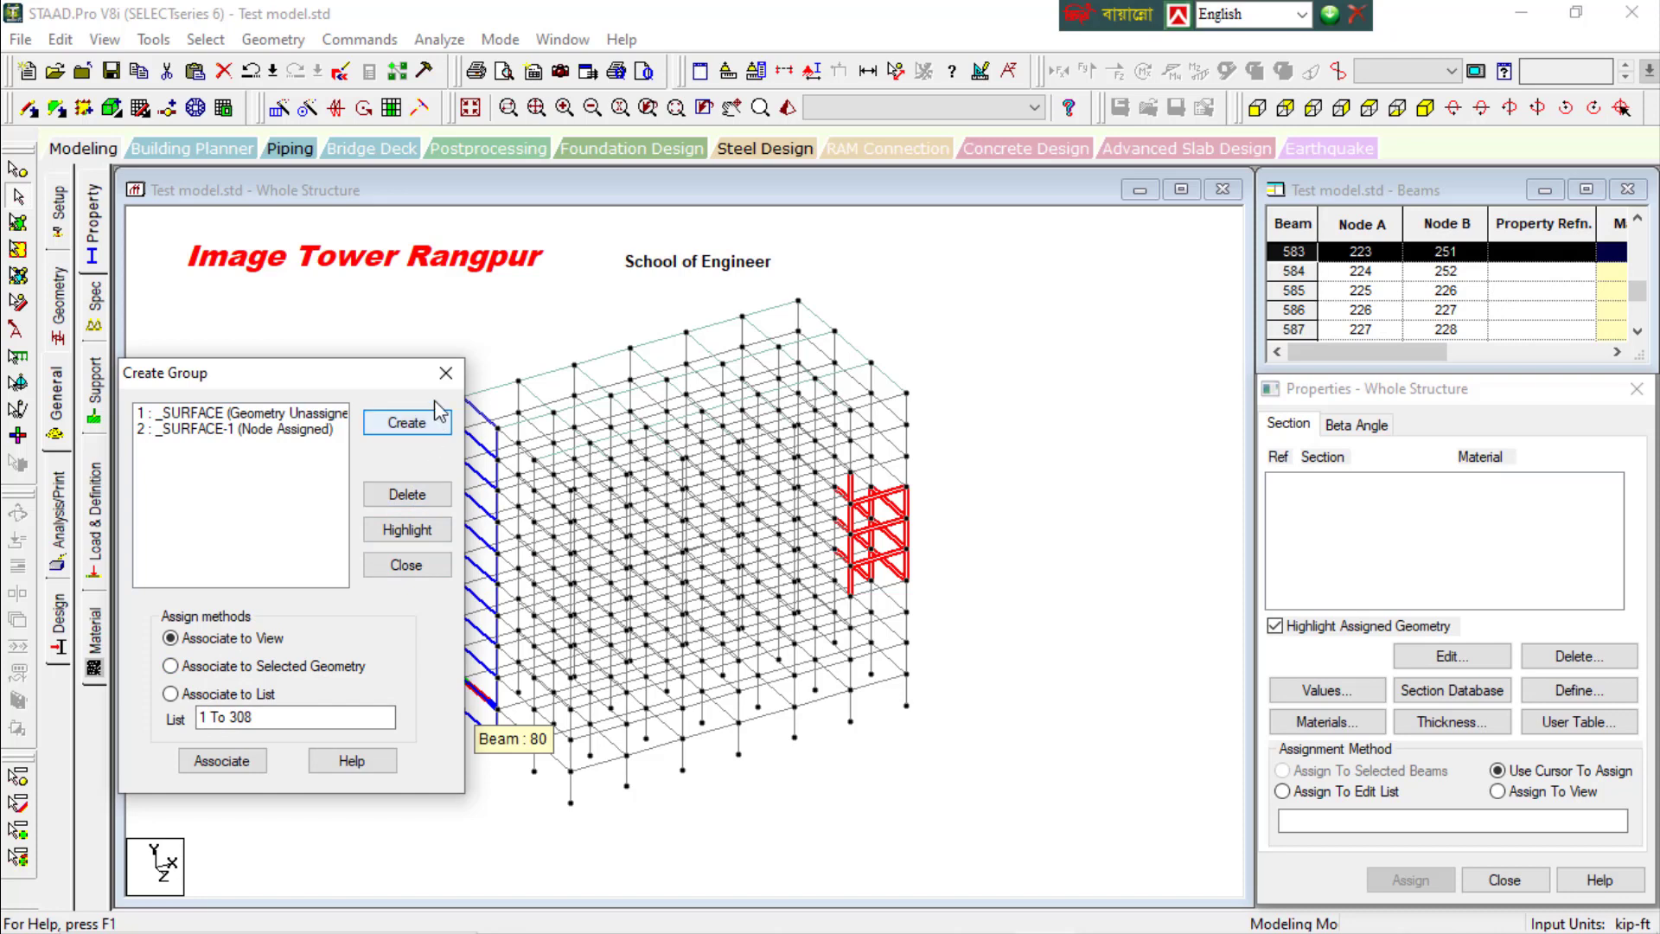
Delete the Surface-1 and Surface groups and close the group definition
{"action": "left_click", "coordinate": [288, 429]}
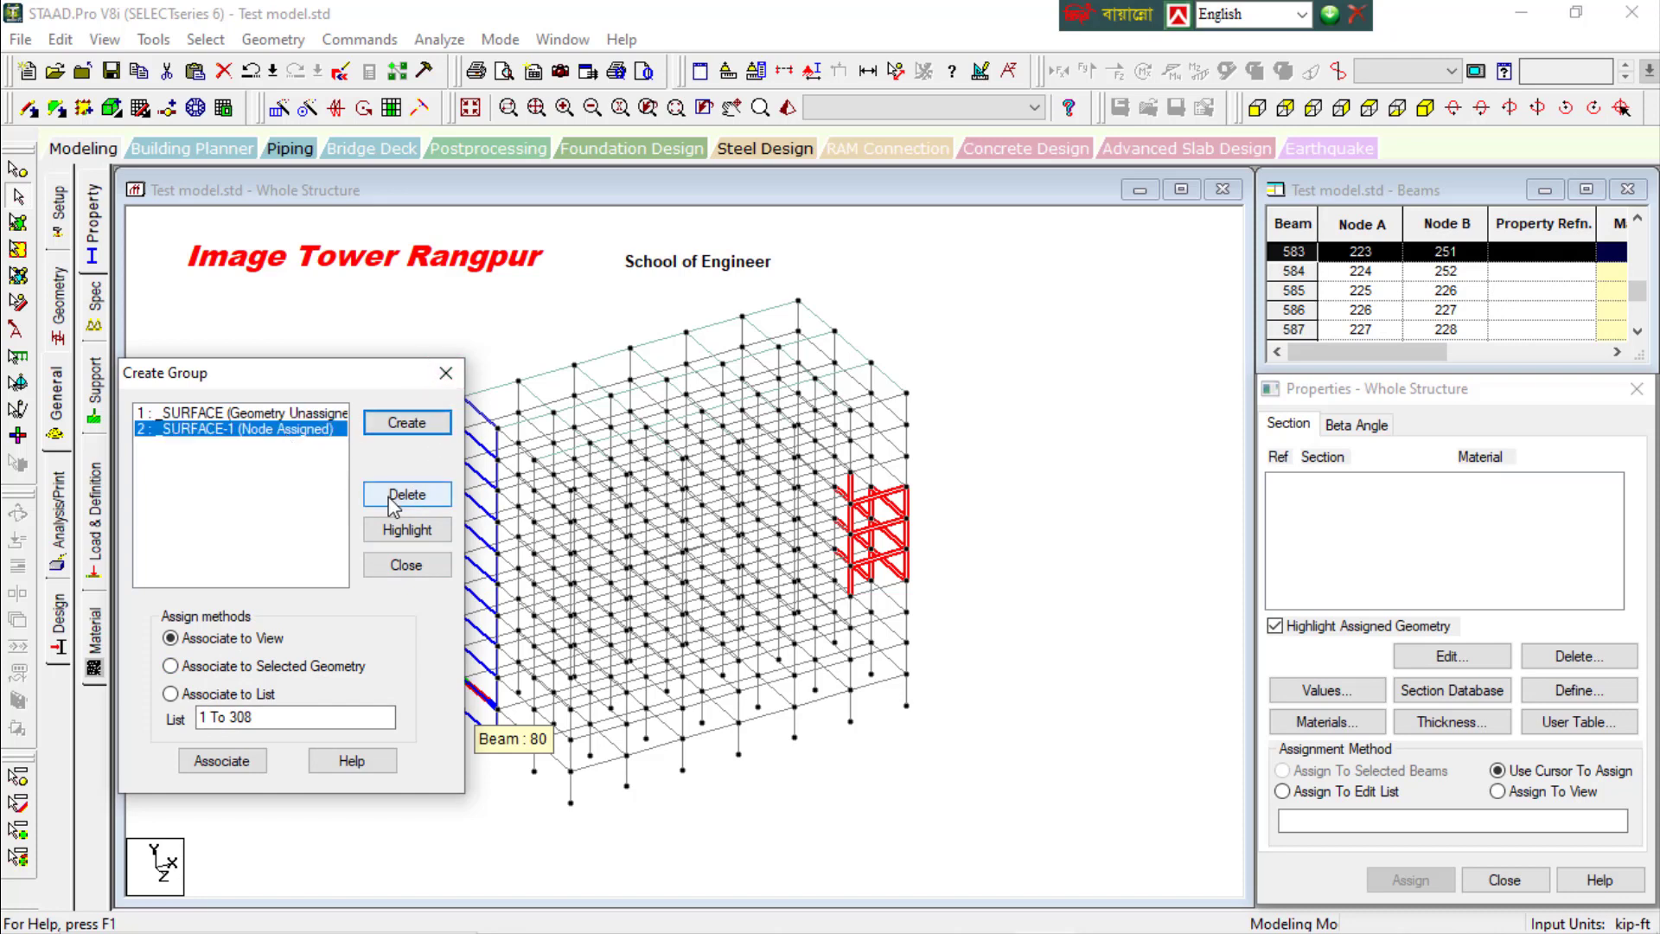
{"action": "left_click", "coordinate": [404, 494]}
{"action": "left_click", "coordinate": [297, 422]}
{"action": "left_click", "coordinate": [406, 497]}
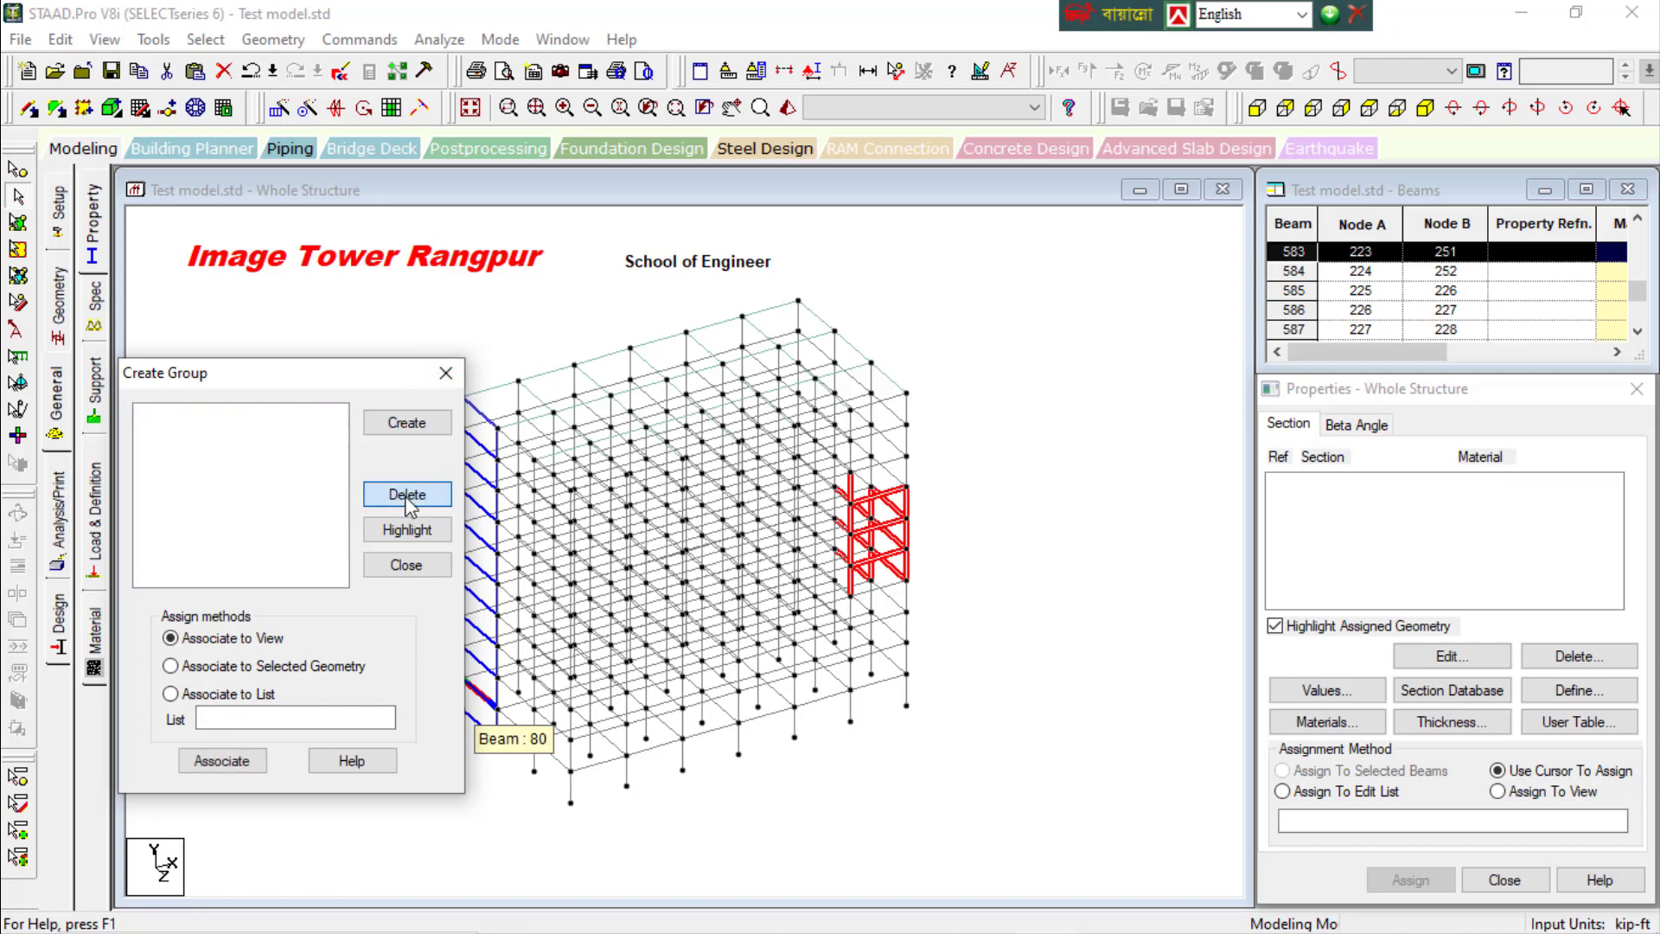
{"action": "left_click", "coordinate": [446, 372]}
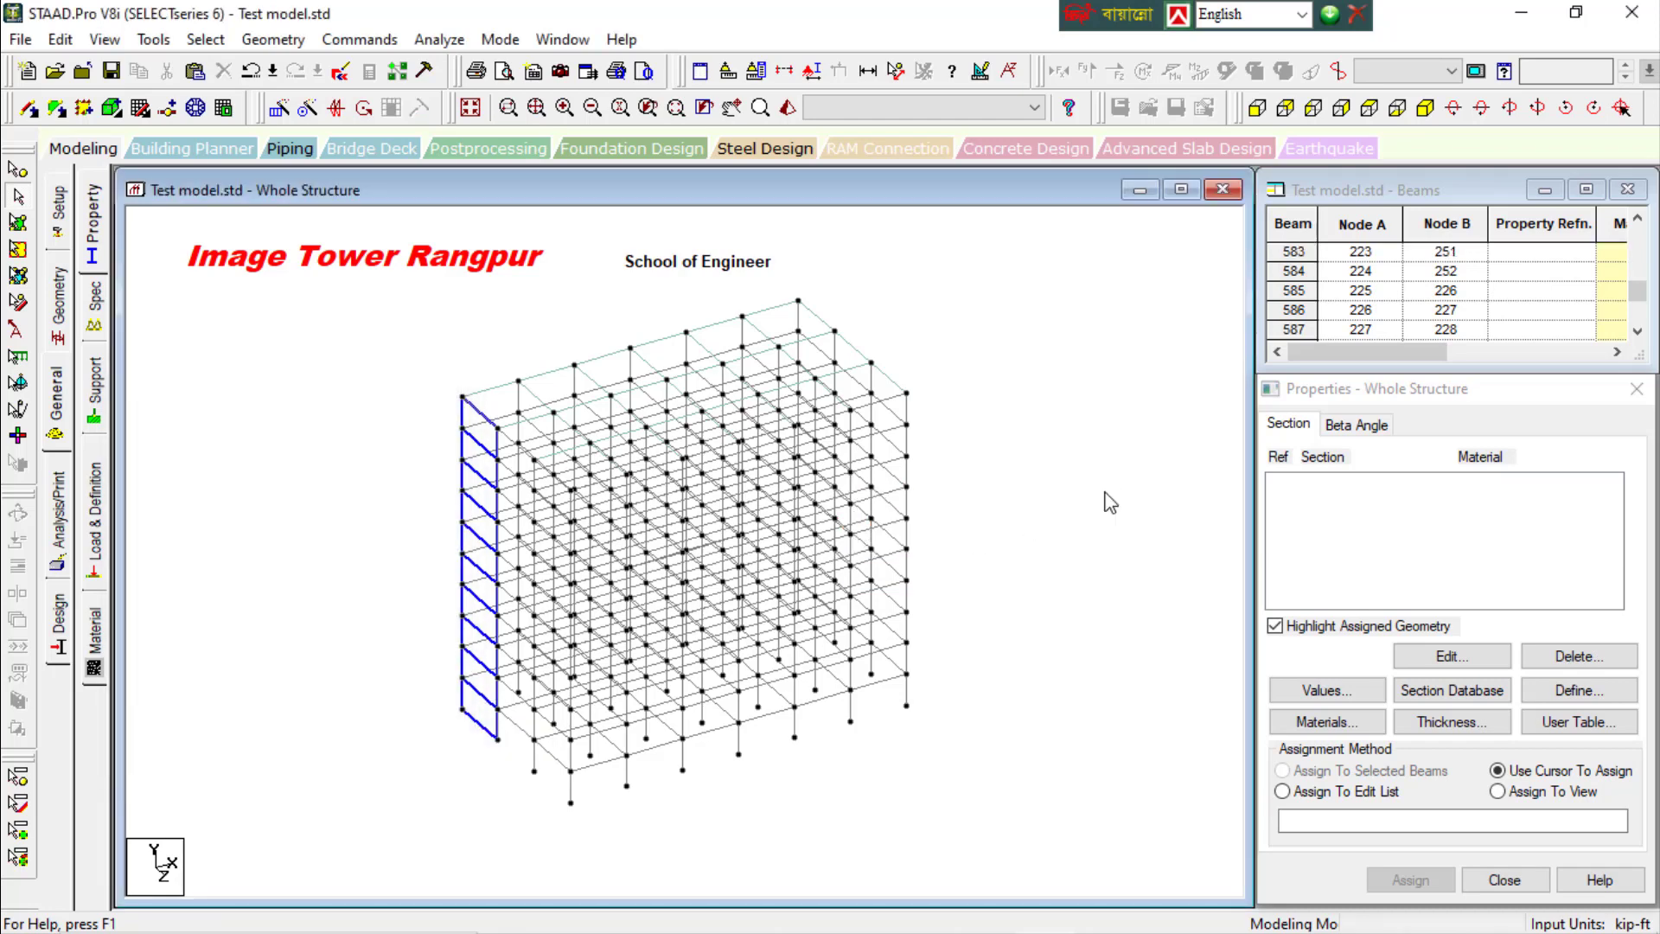
Define a new group named "Beam" of type Beam
{"action": "middle_click_drag", "start_coordinate": [782, 566], "coordinate": [962, 554]}
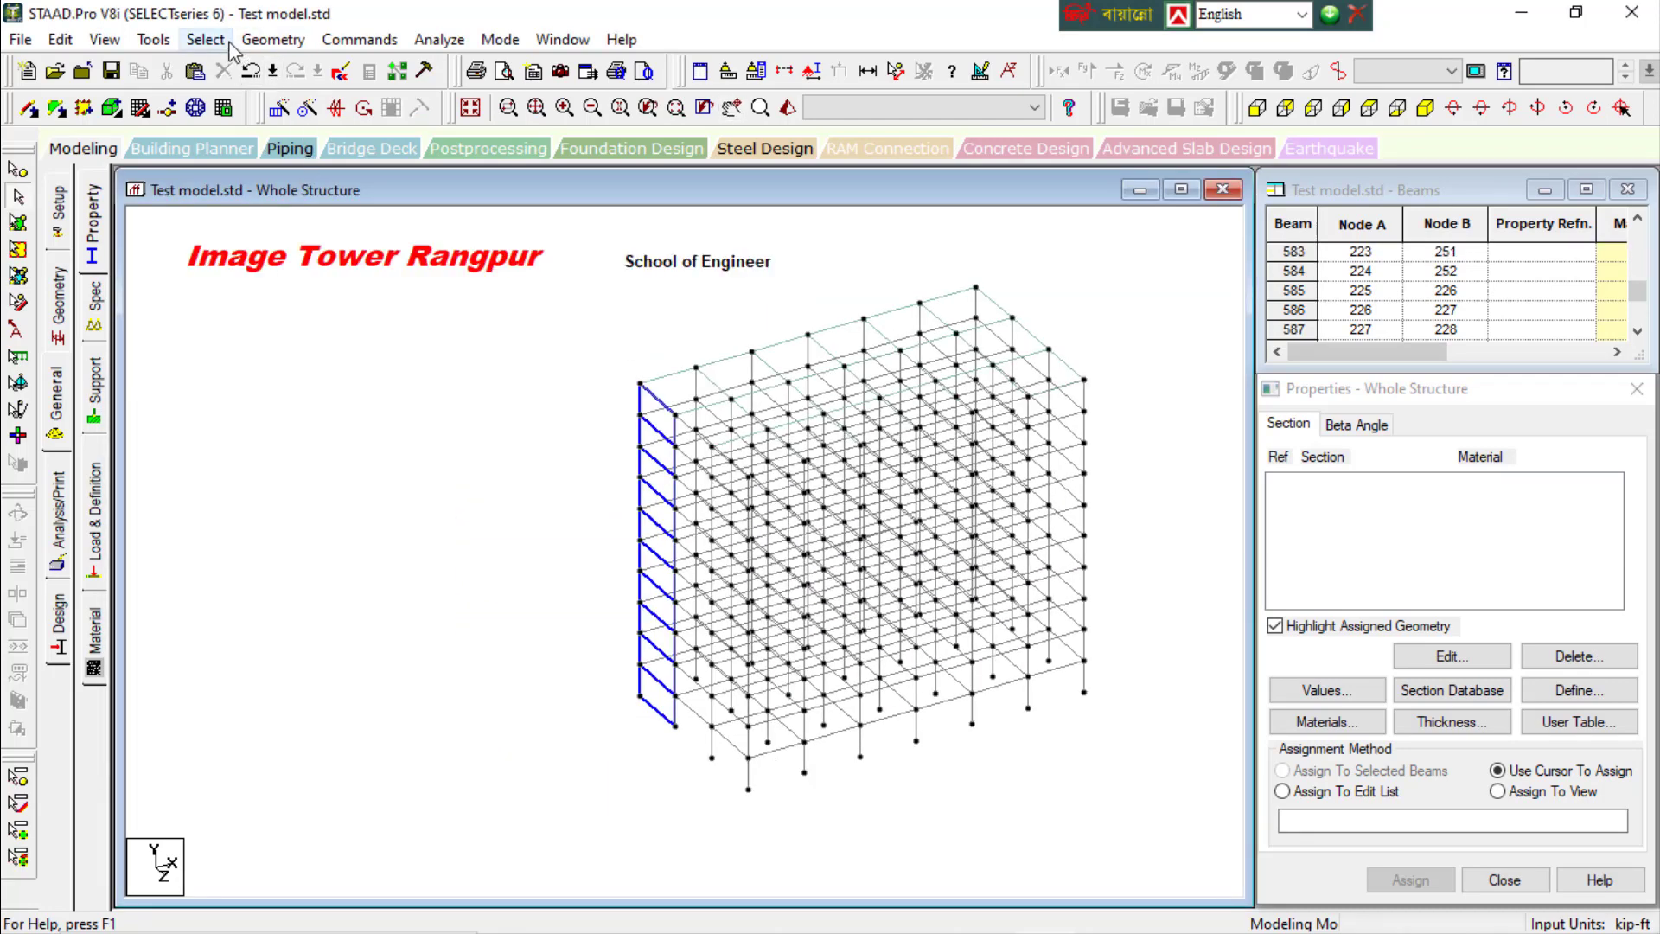
{"action": "left_click", "coordinate": [153, 40]}
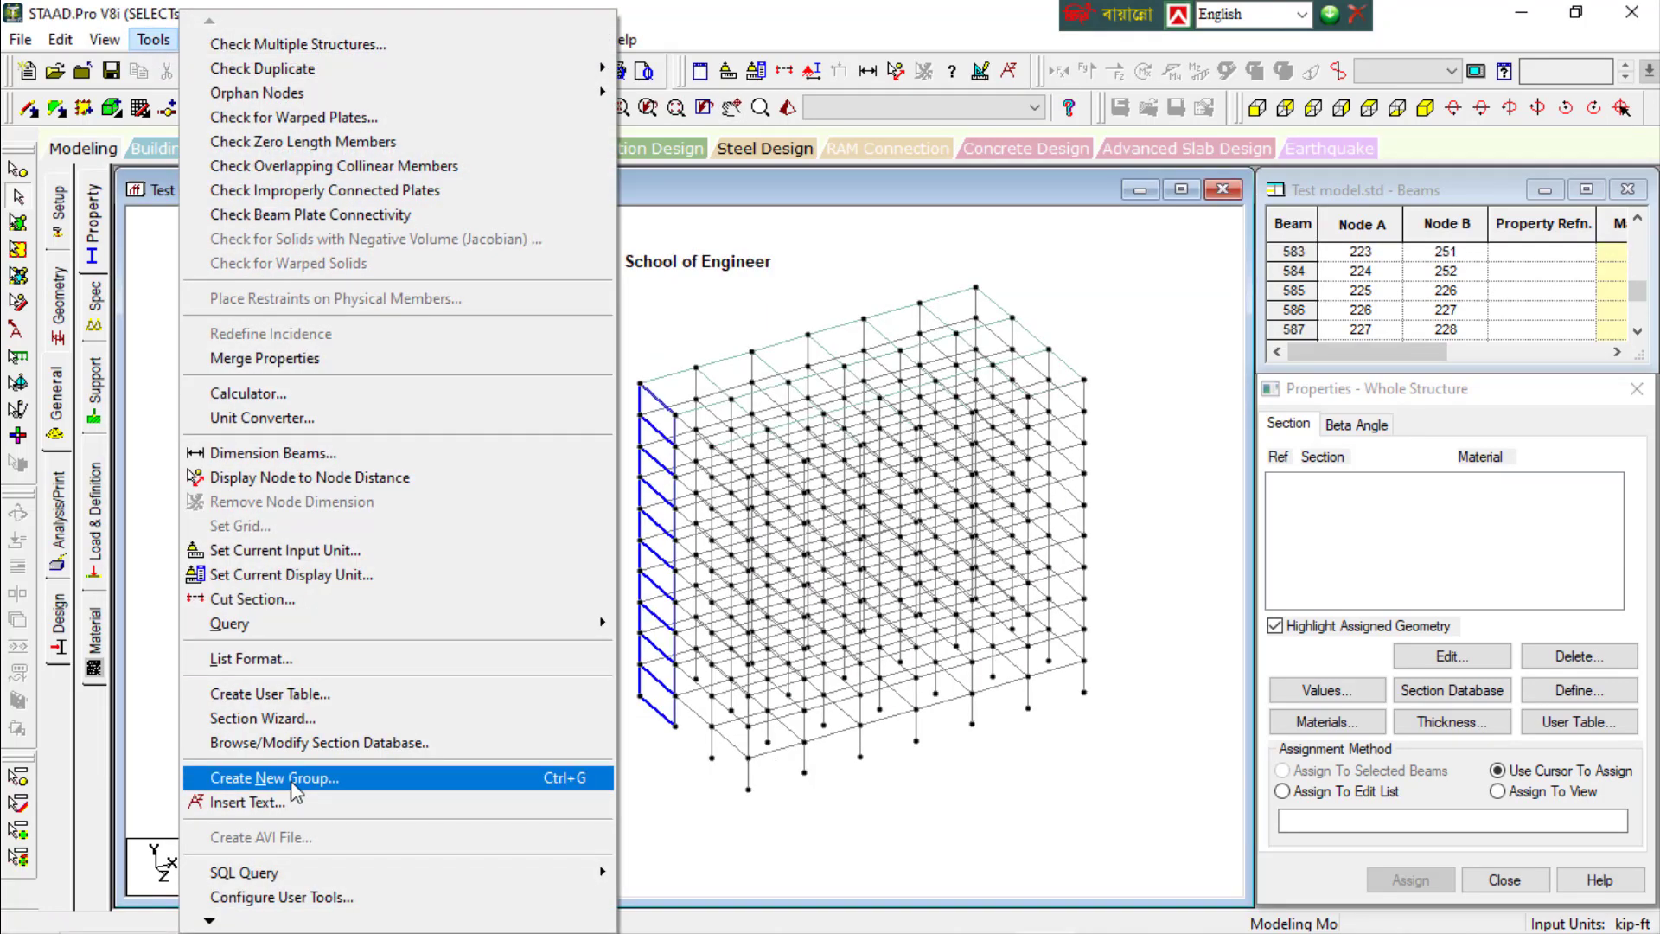
{"action": "left_click", "coordinate": [260, 783]}
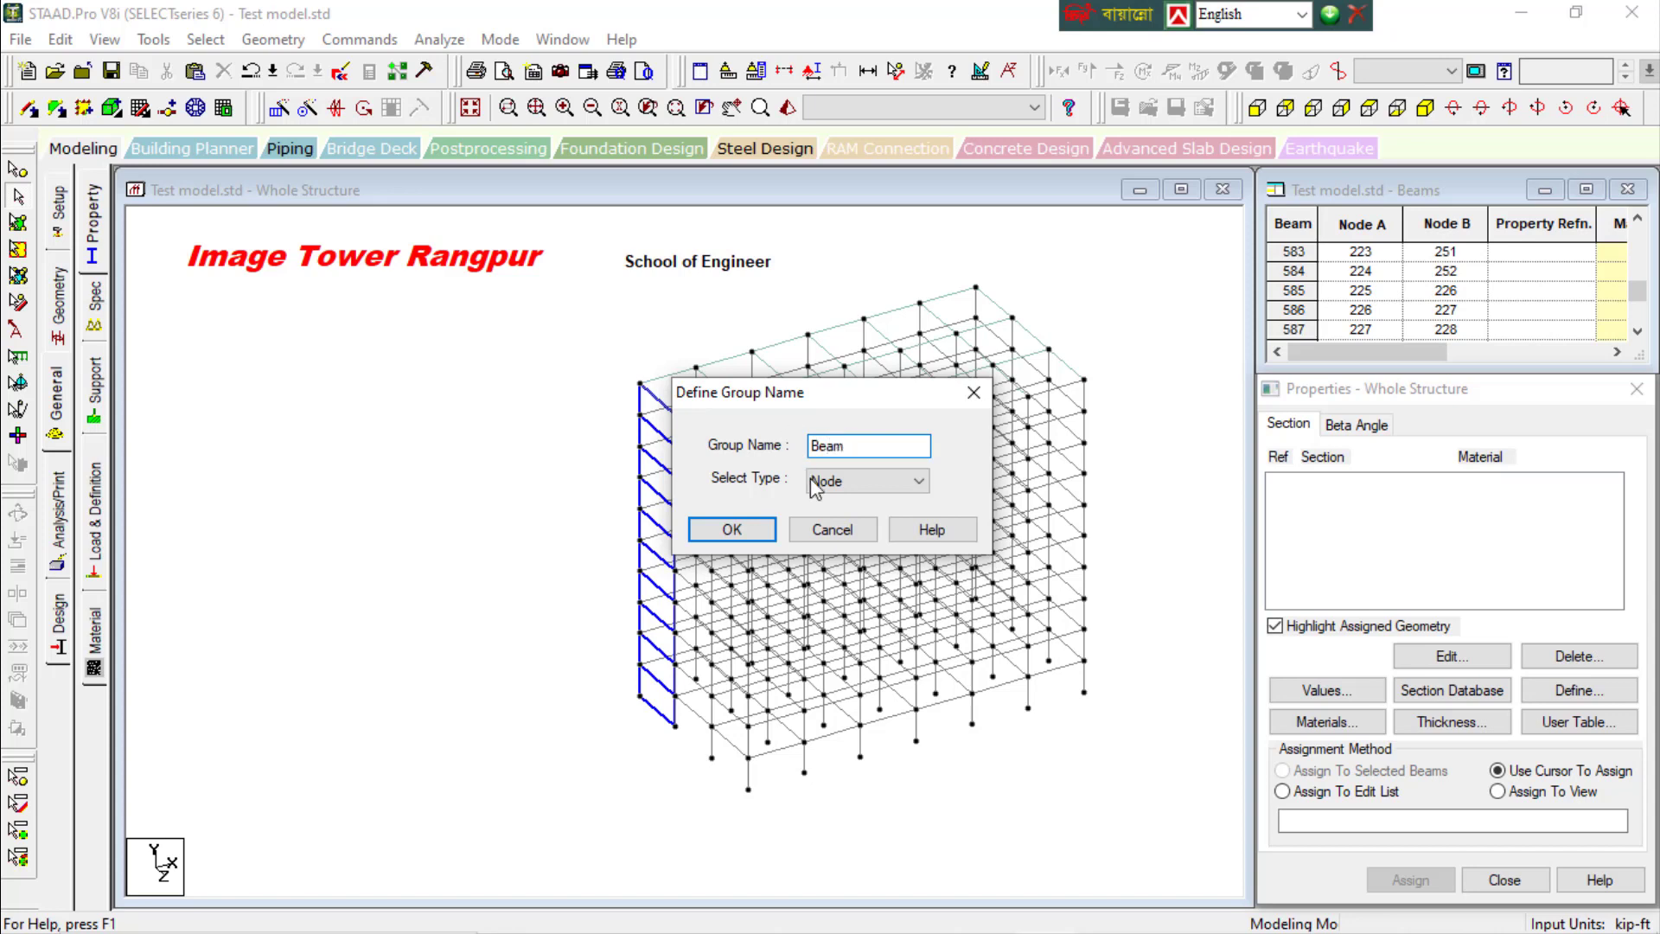
{"action": "left_click", "coordinate": [848, 481]}
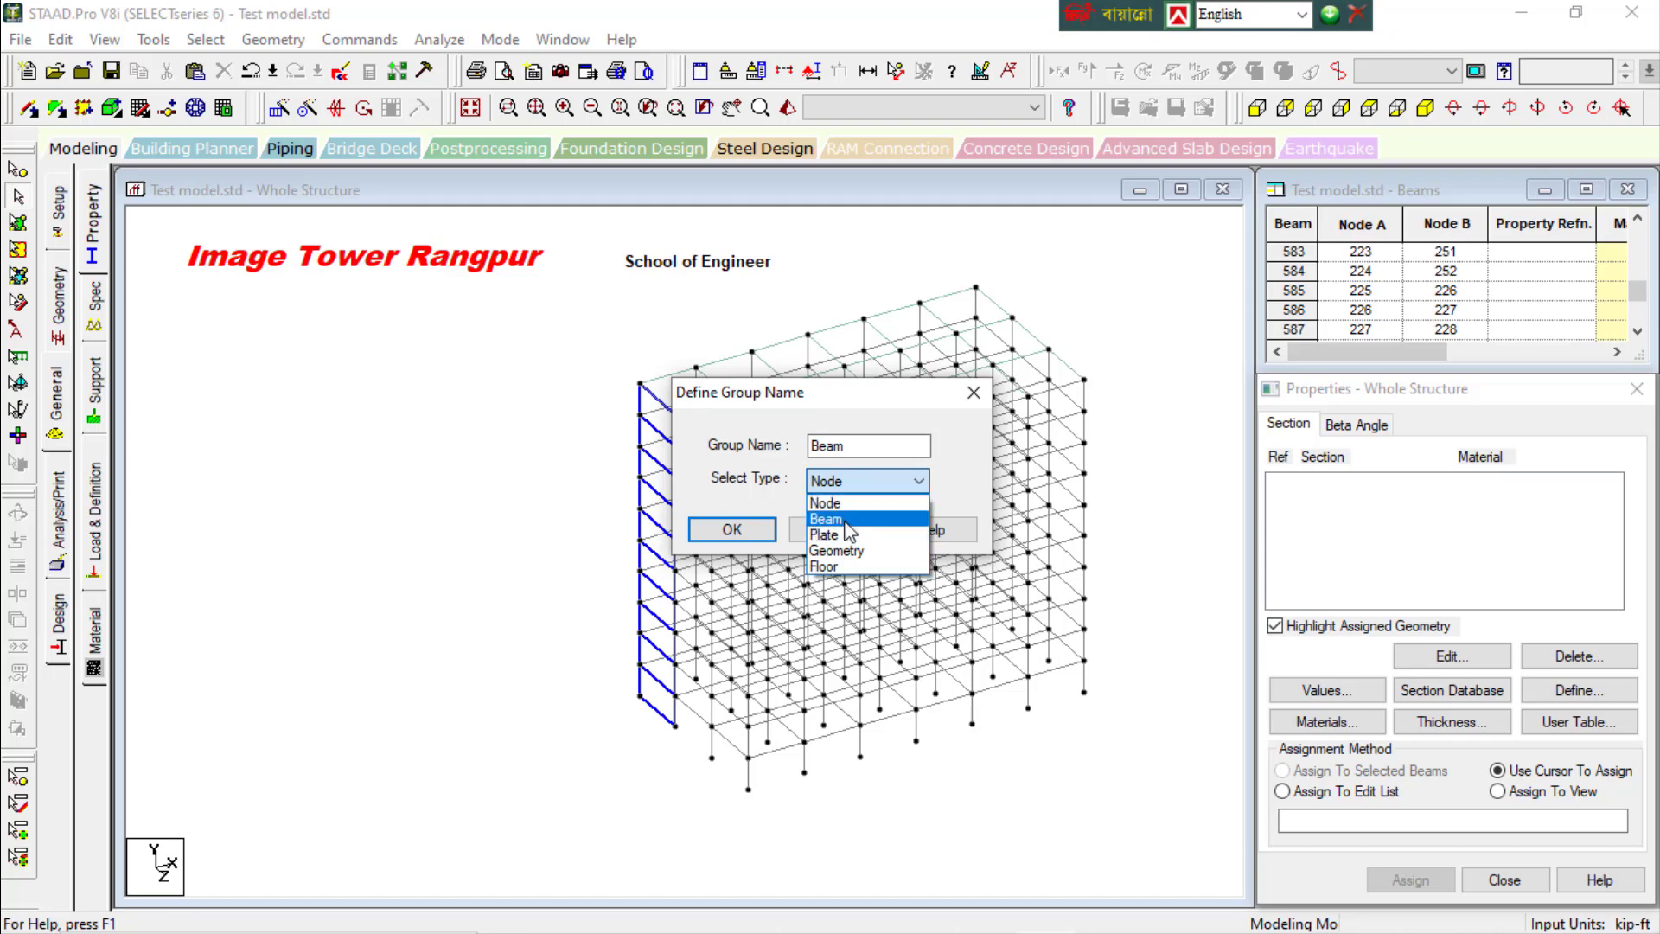
{"action": "left_click", "coordinate": [846, 522]}
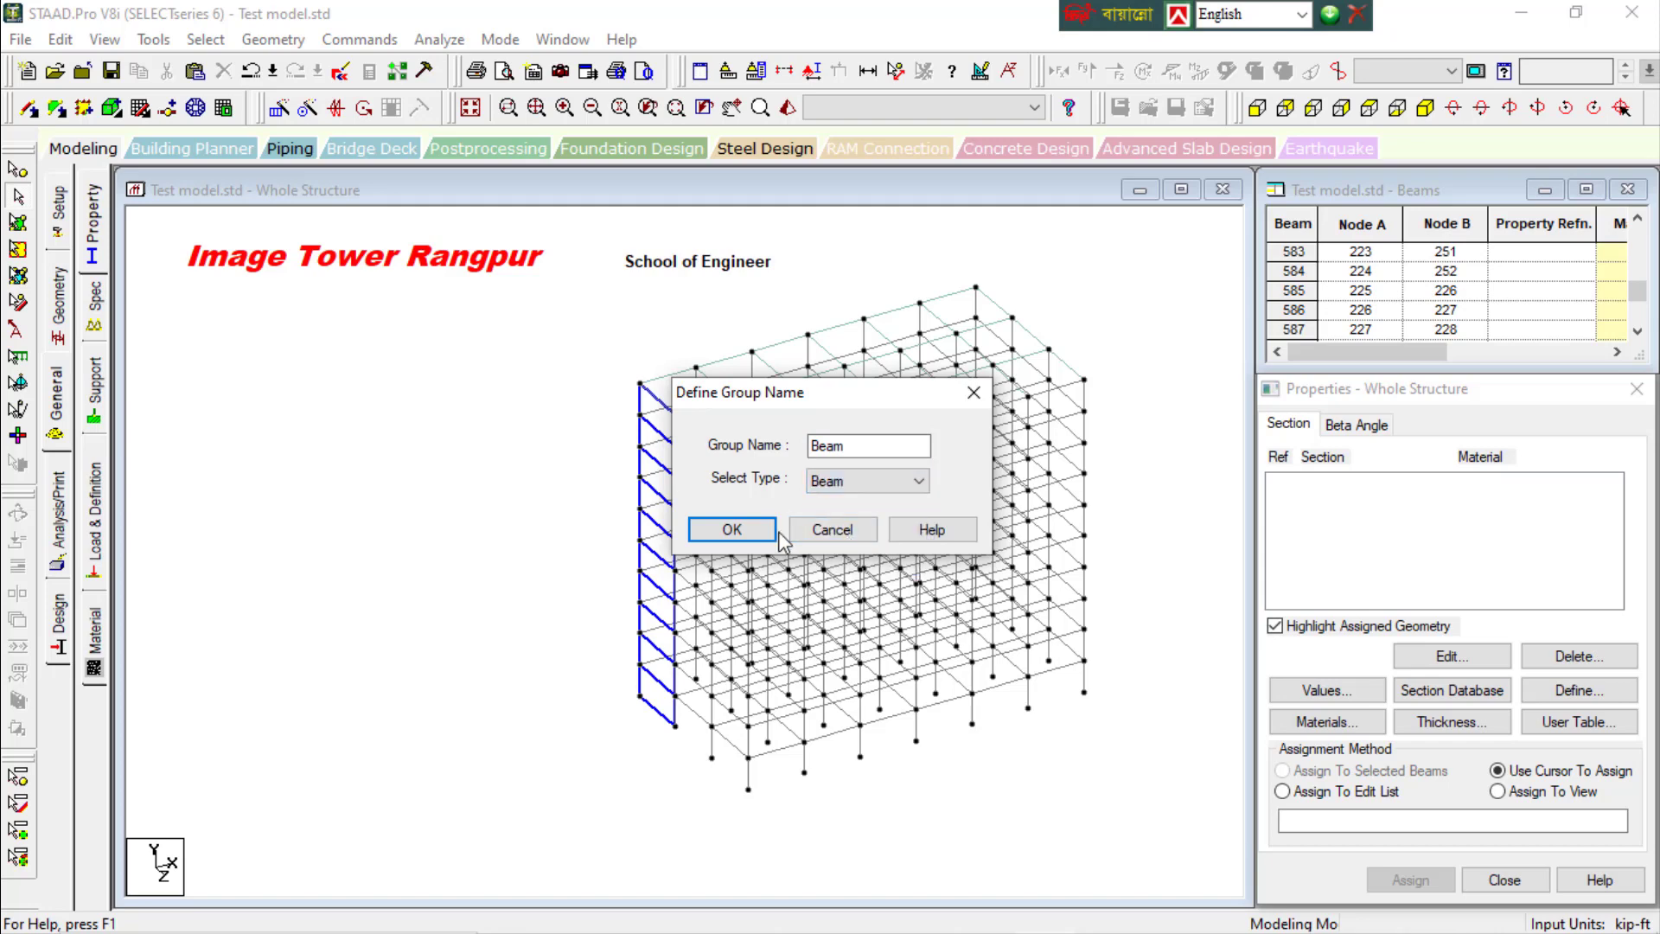
{"action": "left_click", "coordinate": [734, 530]}
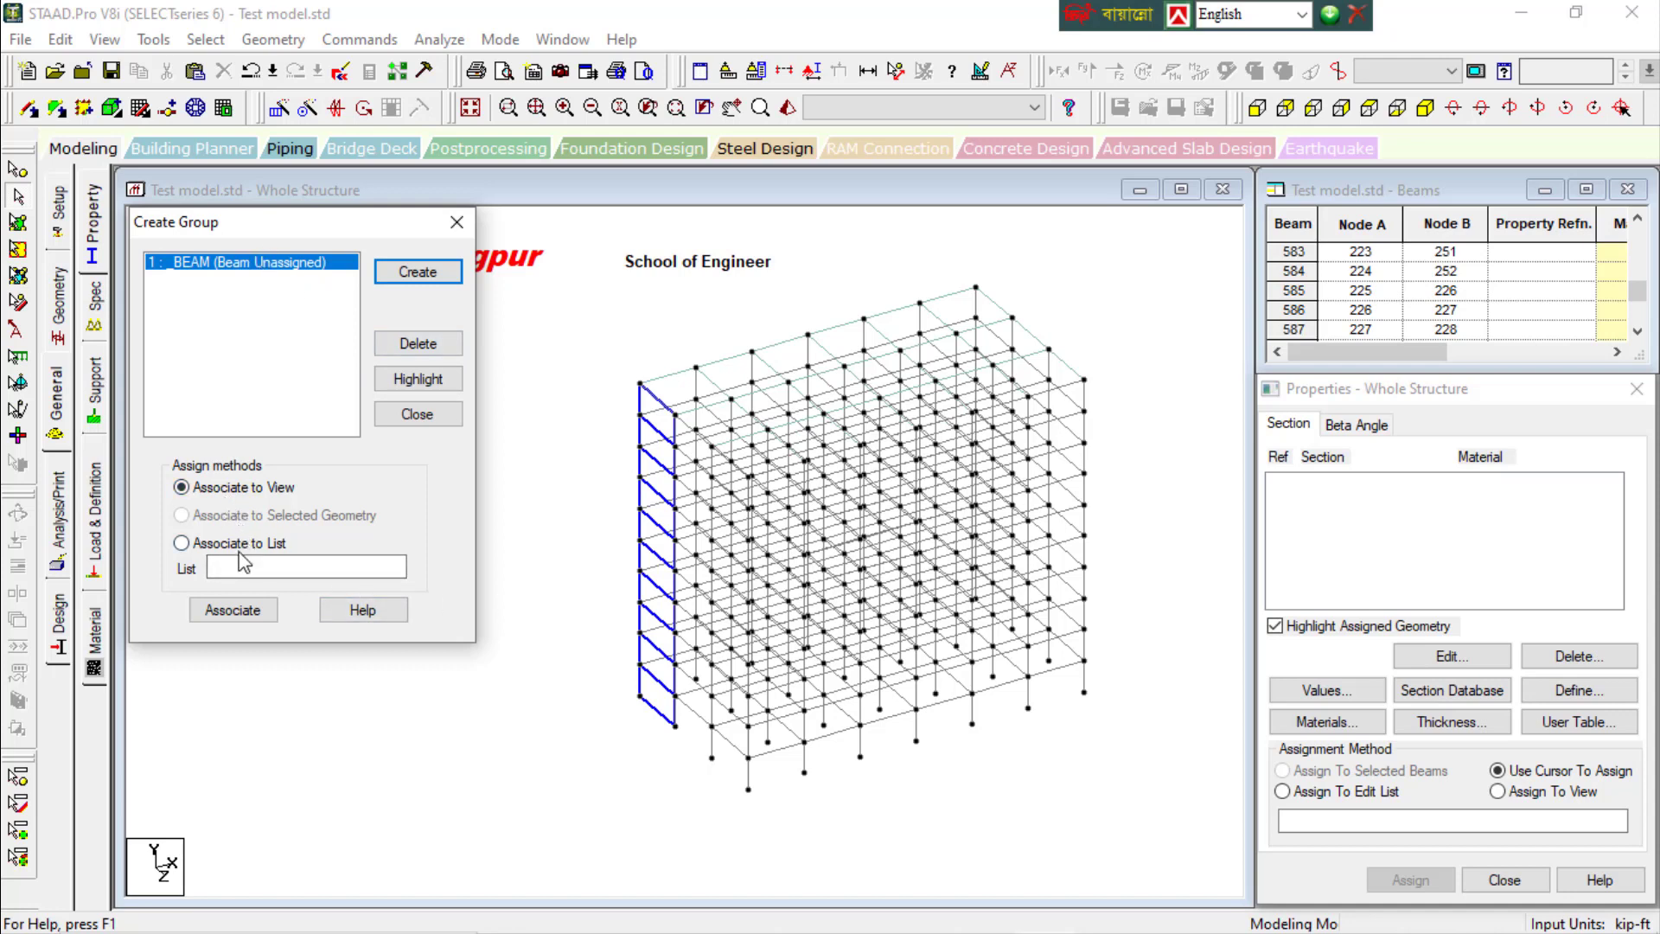
Select the corner column line opposite the blue-outlined wall and associate the Beam group to the view, declining the auto save
{"action": "left_click_drag", "start_coordinate": [1103, 735], "coordinate": [1073, 299]}
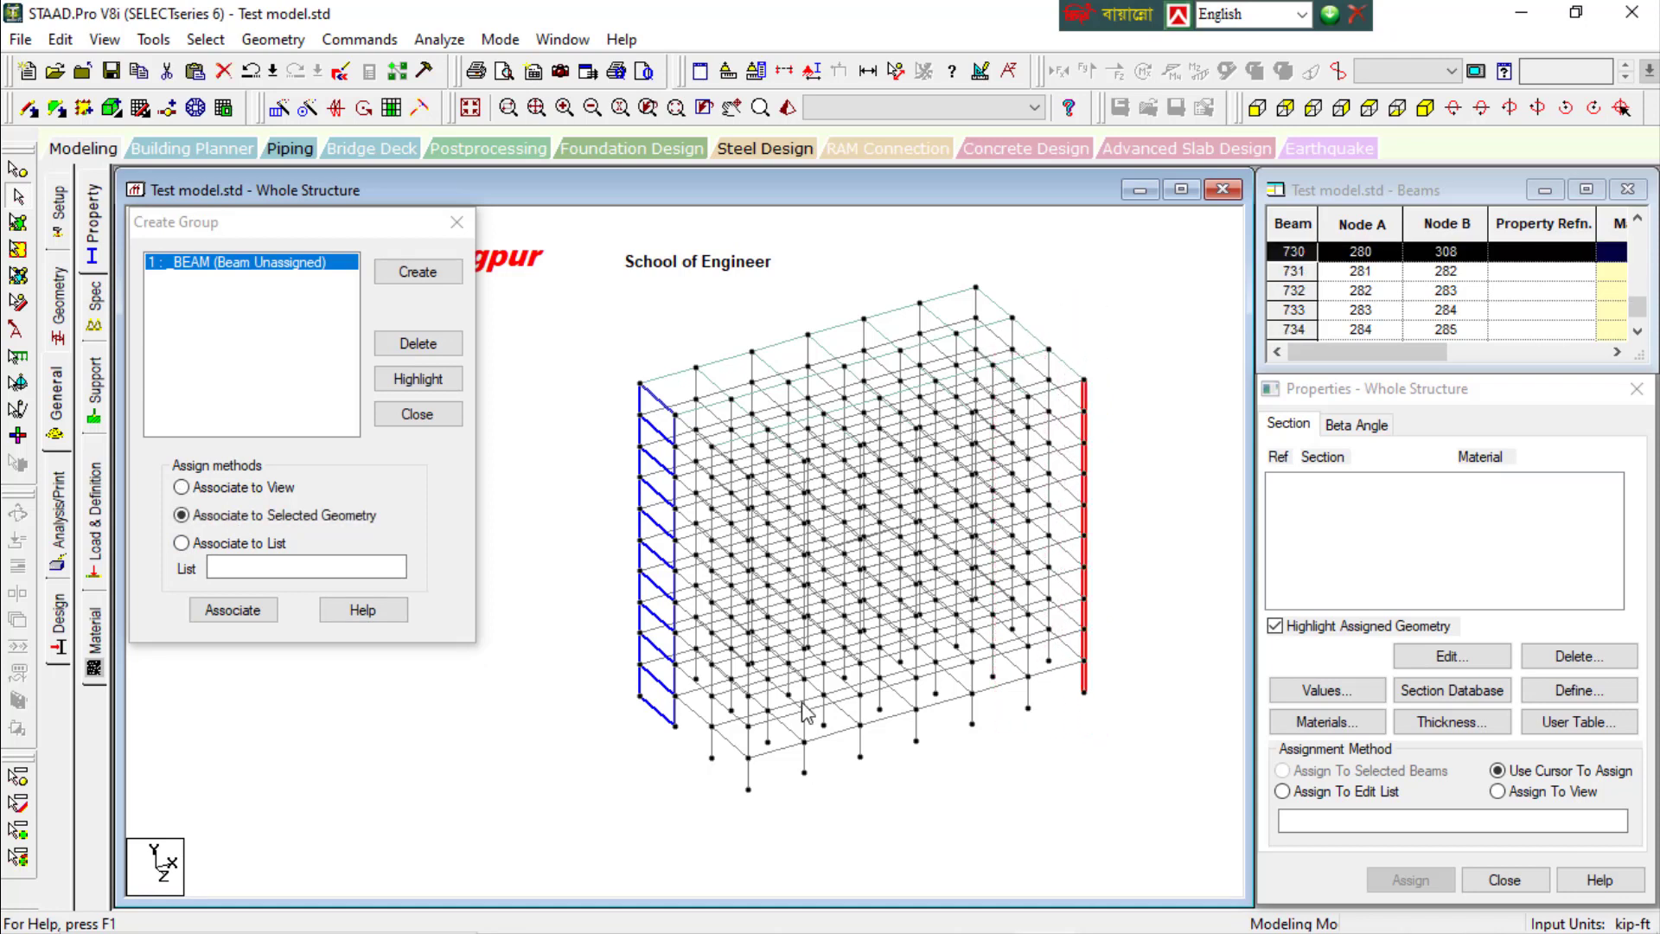
{"action": "left_click", "coordinate": [222, 489]}
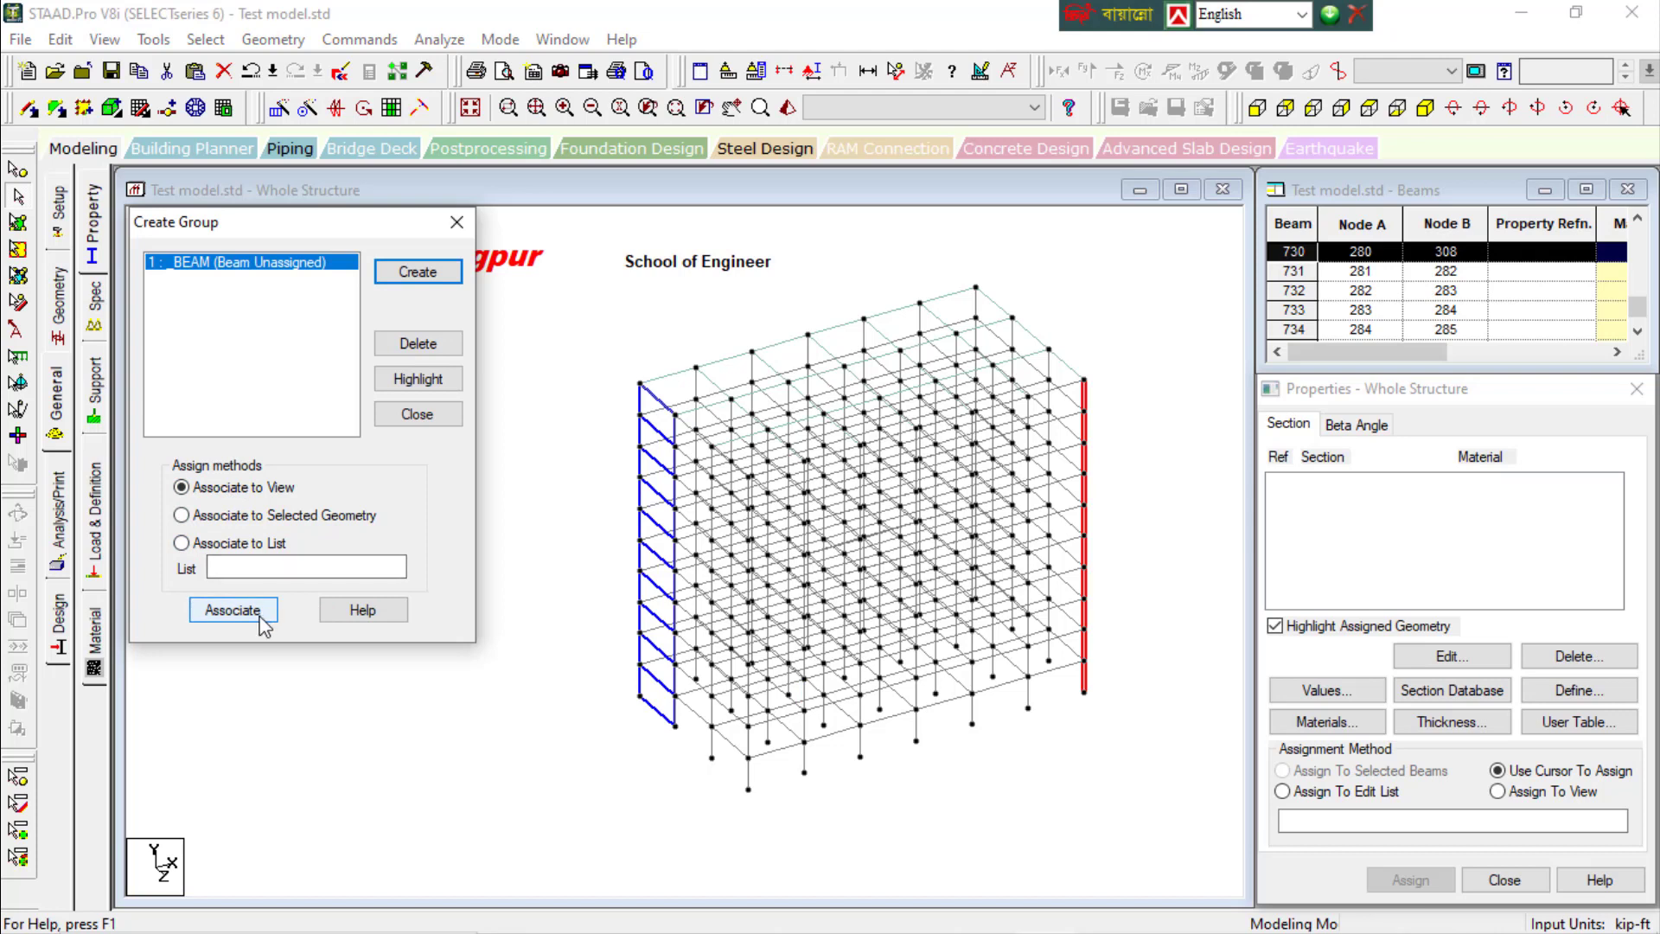
{"action": "left_click", "coordinate": [233, 611]}
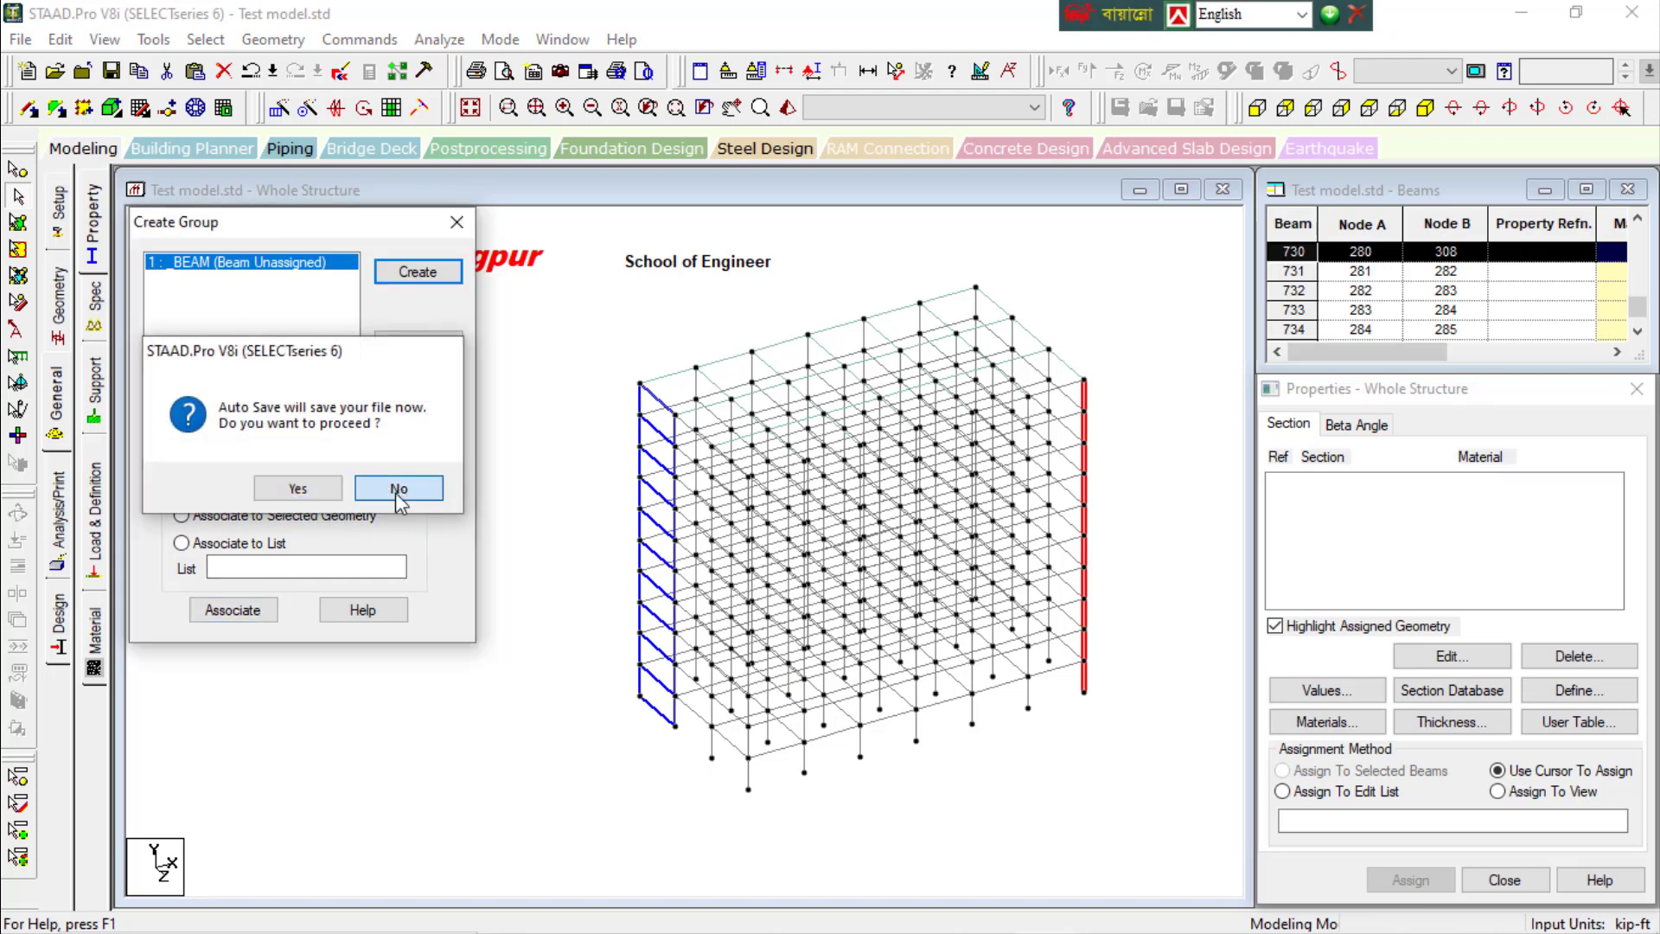
{"action": "left_click", "coordinate": [400, 489]}
{"action": "left_click", "coordinate": [247, 616]}
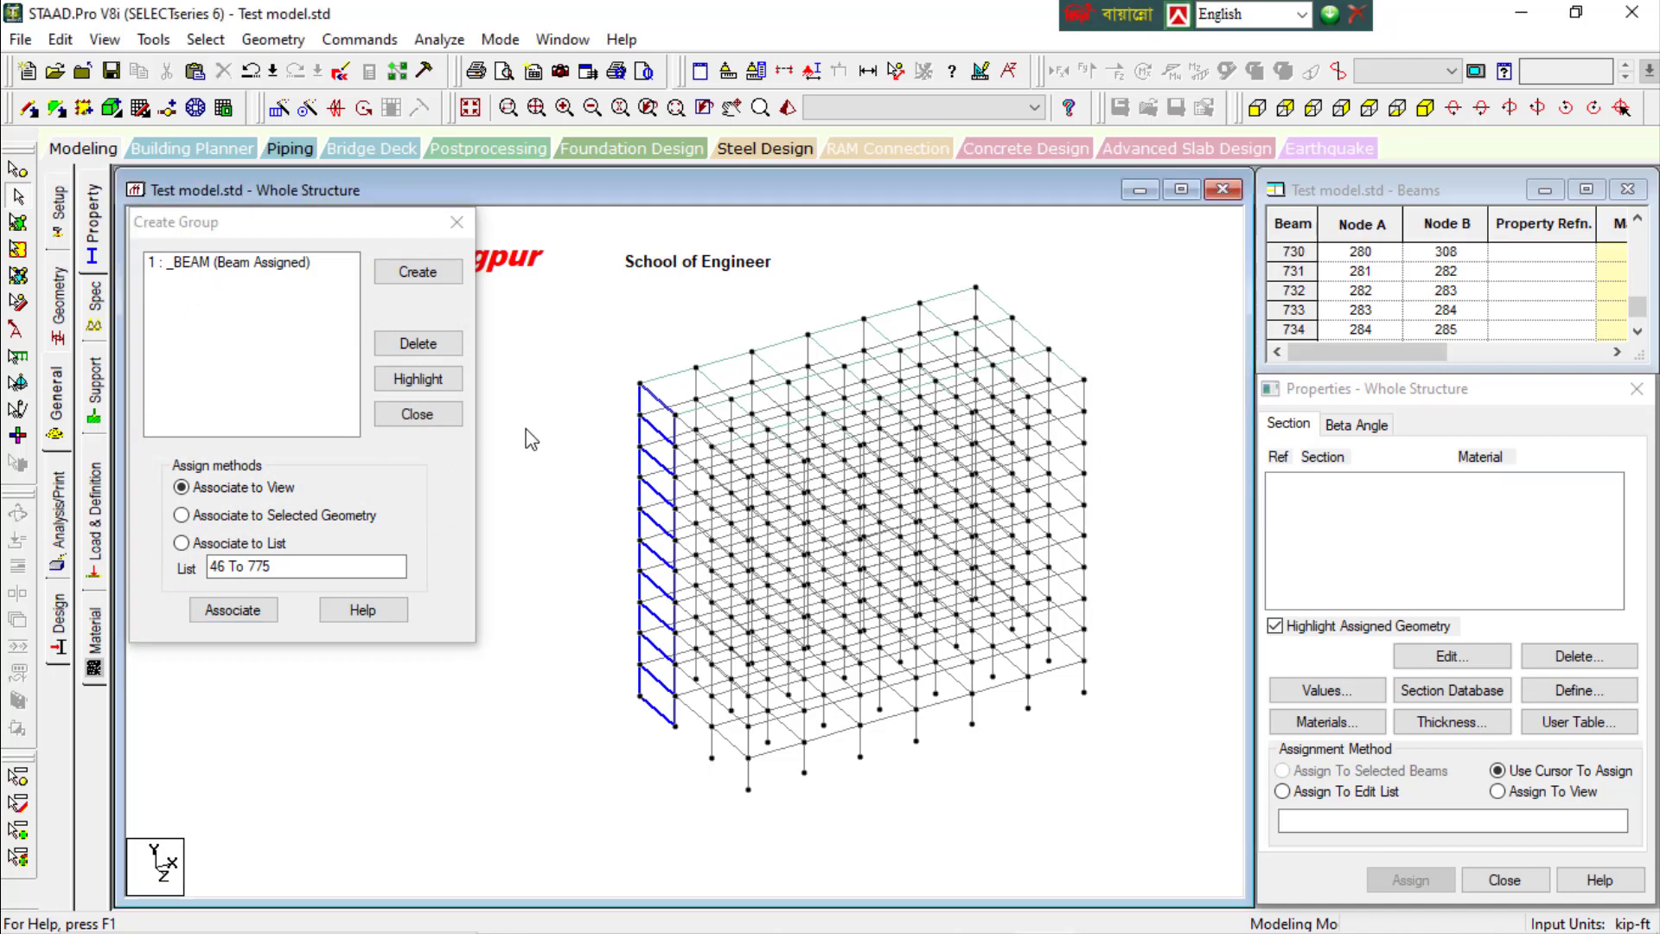
{"action": "left_click", "coordinate": [264, 270]}
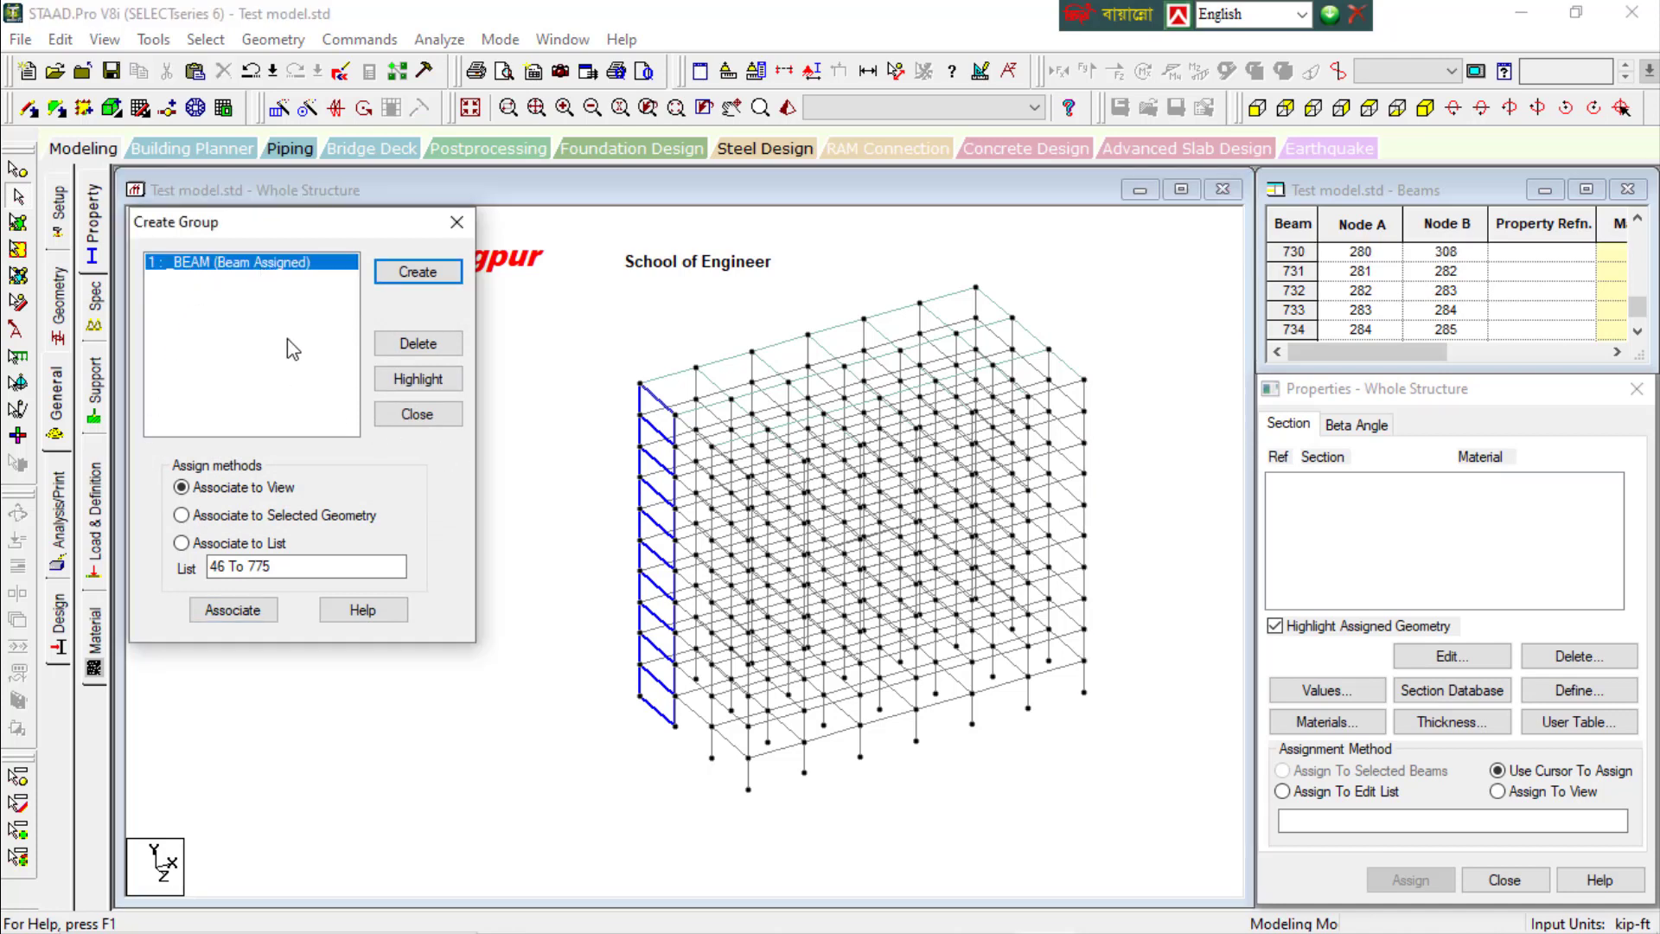
{"action": "left_click", "coordinate": [232, 612]}
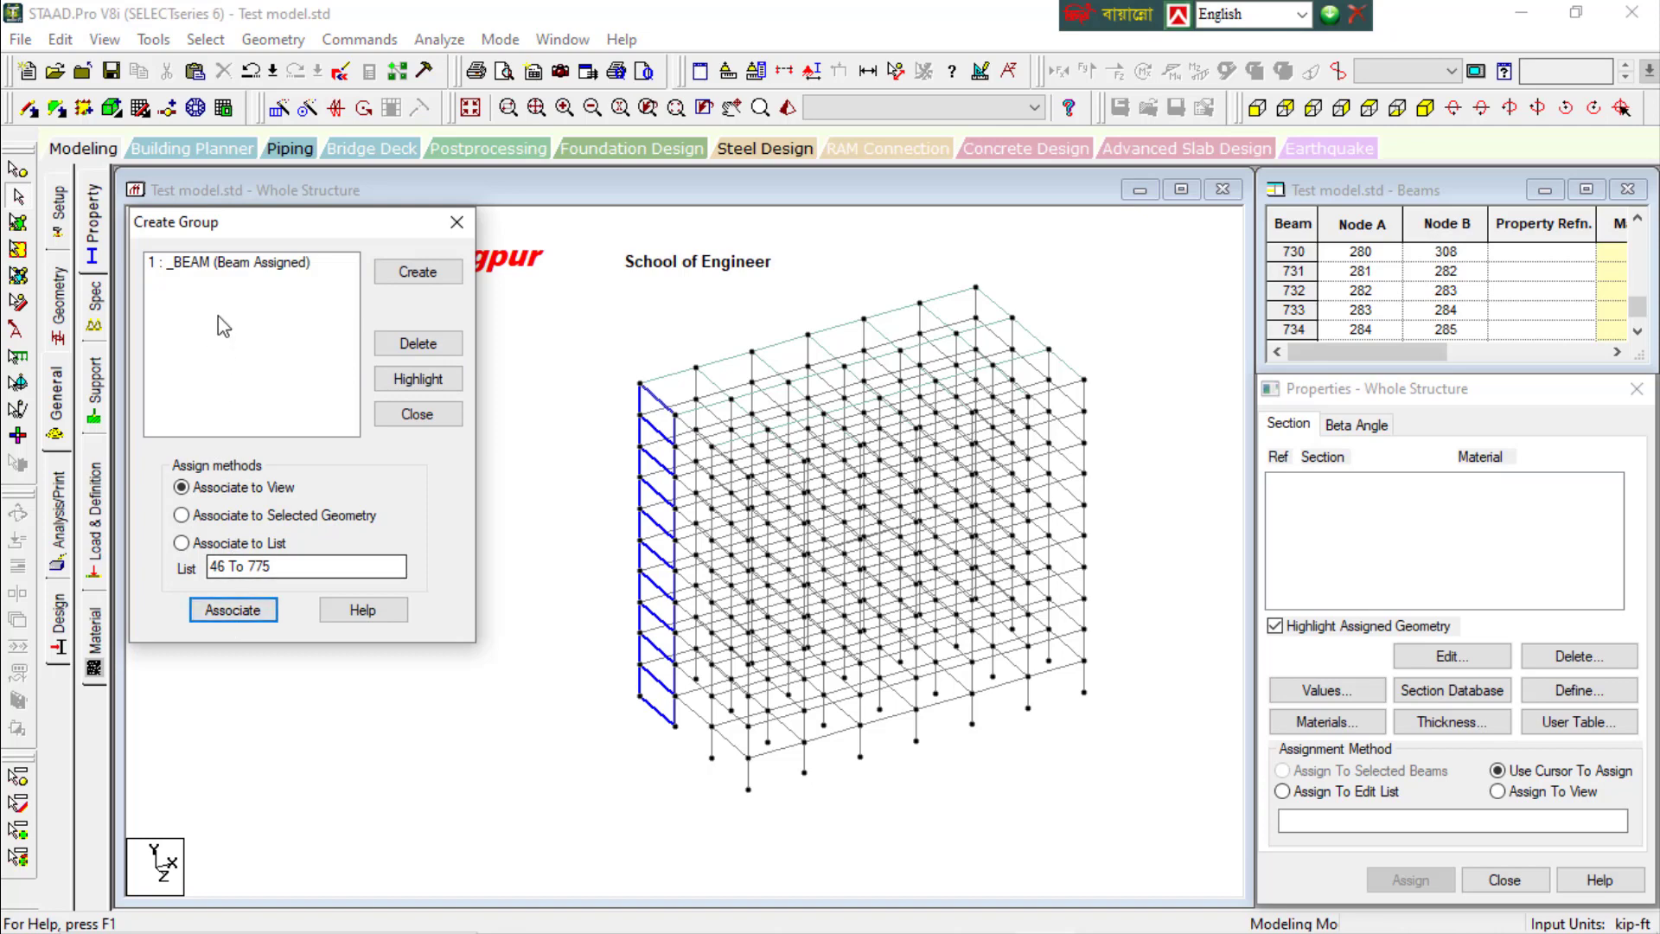
Highlight the Beam group's members in the model, and clear the selection
{"action": "left_click", "coordinate": [226, 264]}
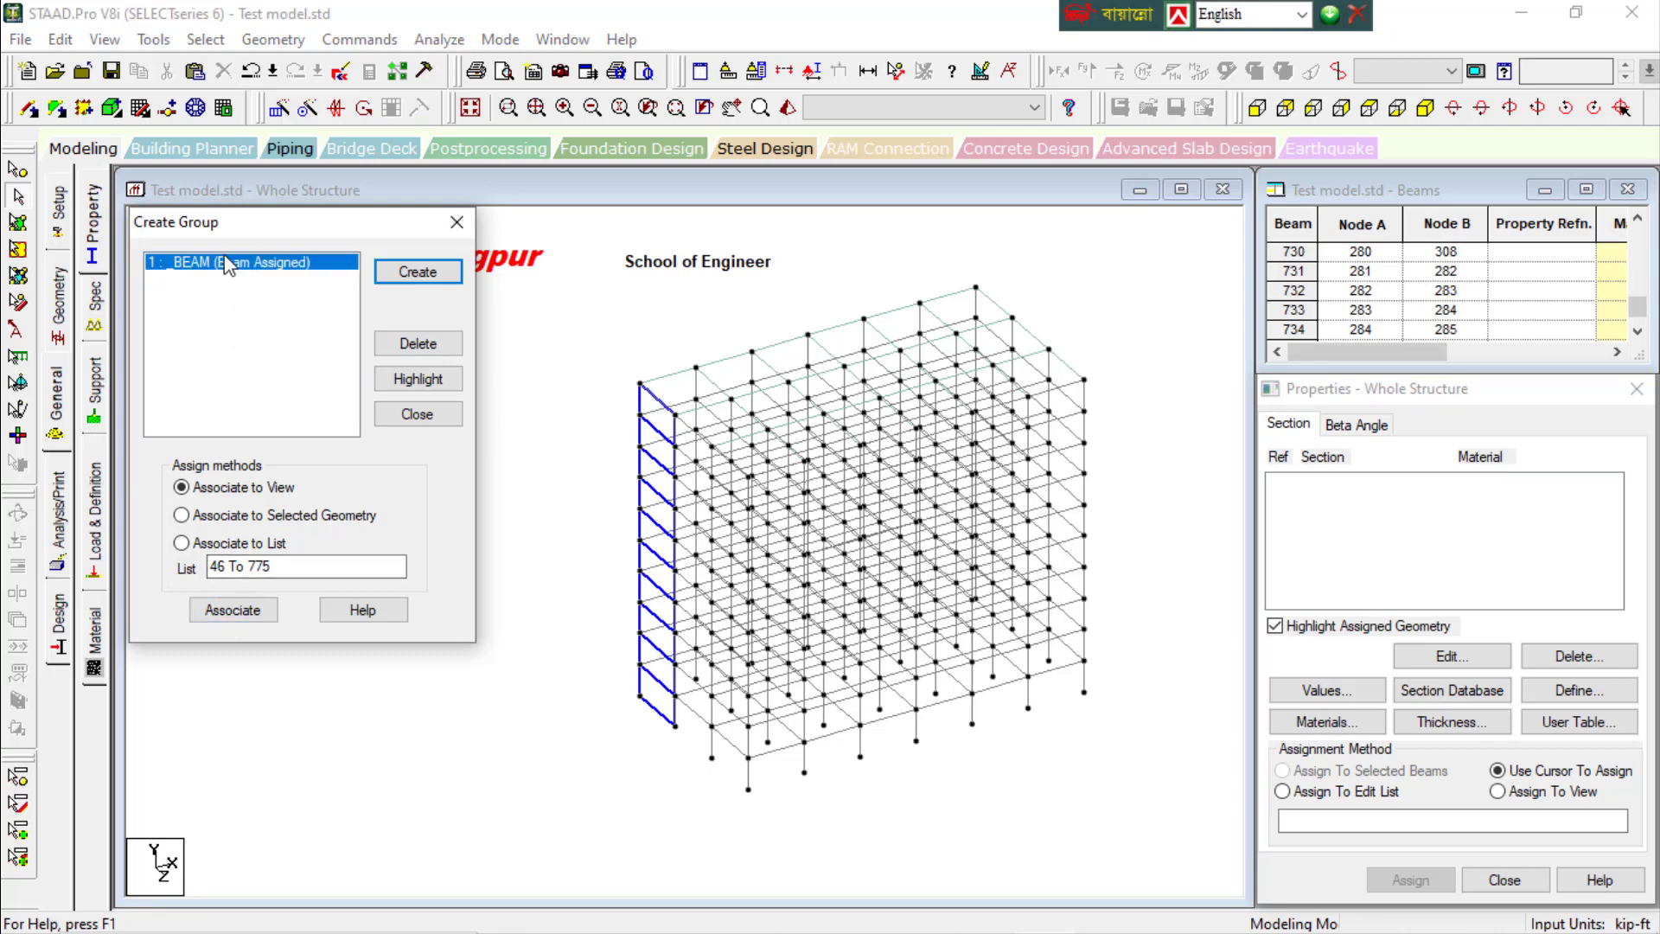
{"action": "left_click", "coordinate": [436, 381]}
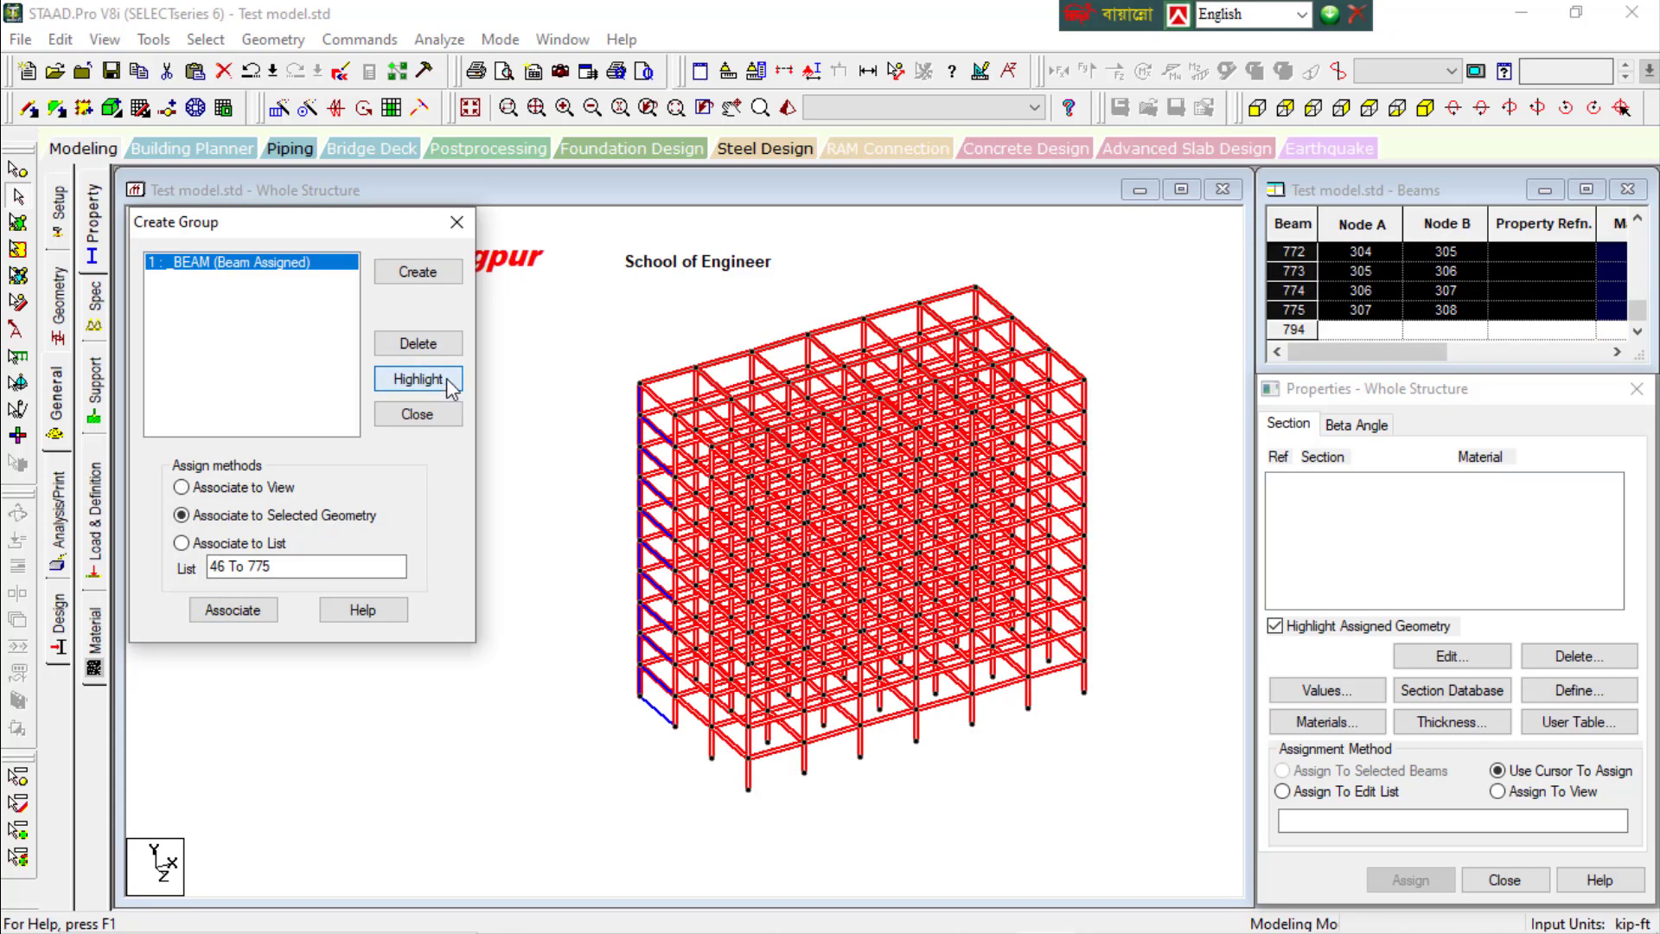
{"action": "left_click", "coordinate": [530, 370]}
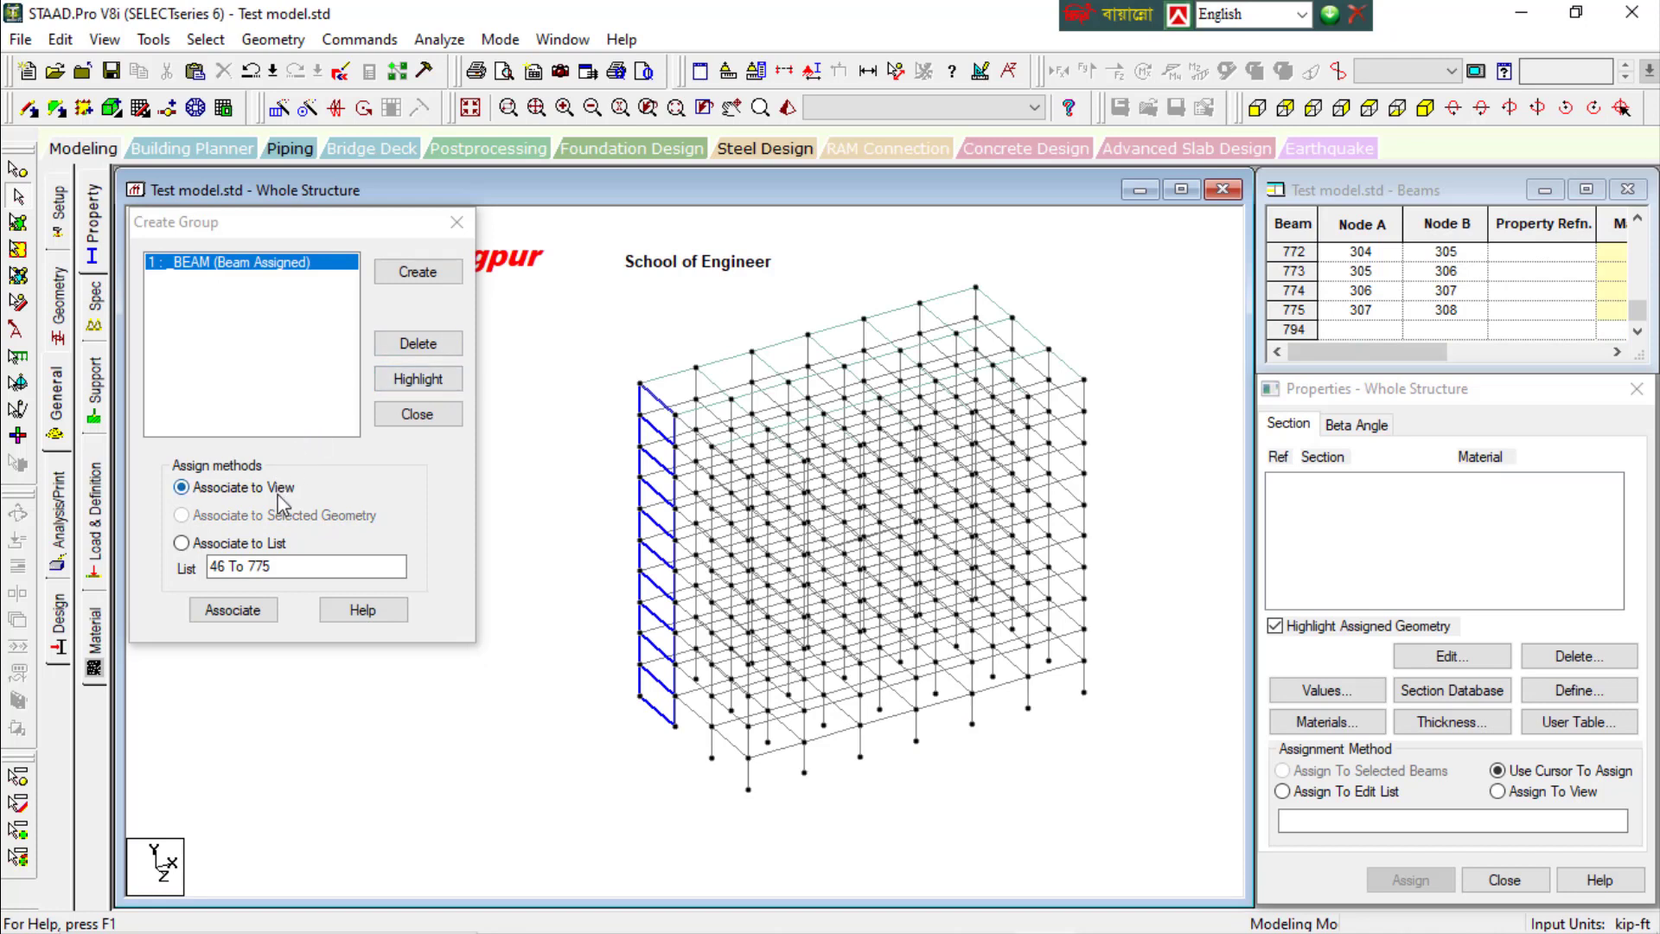
Associate the Beam group to the list 46 To 775 and close the group definition
{"action": "left_click", "coordinate": [179, 556]}
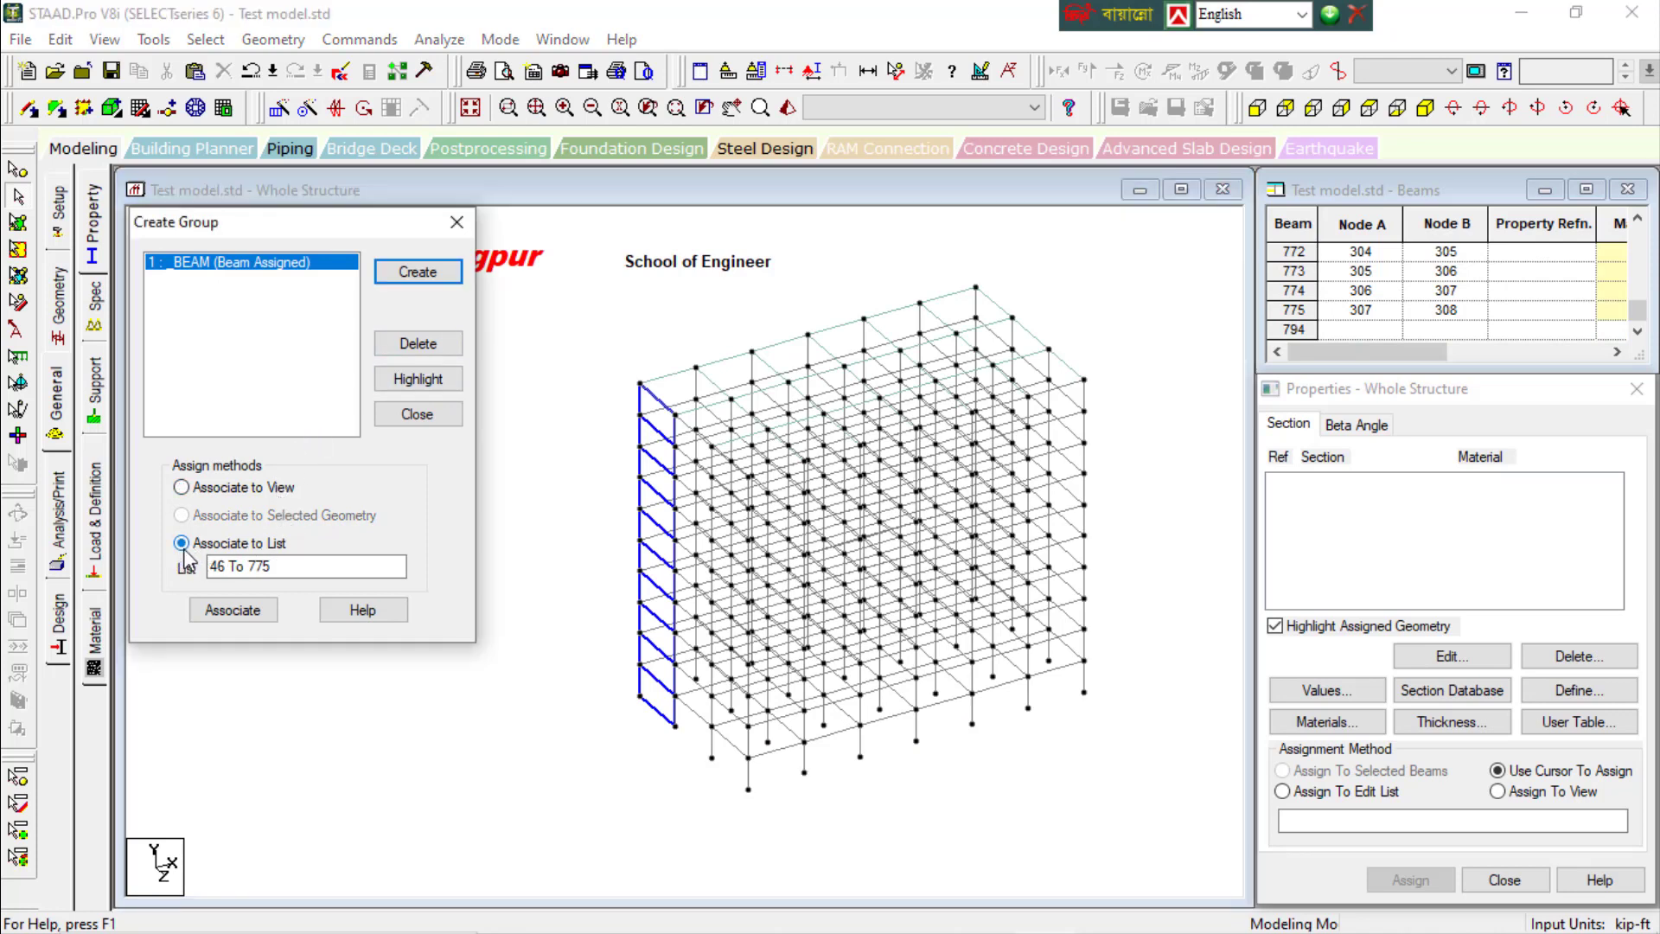
{"action": "left_click", "coordinate": [230, 611]}
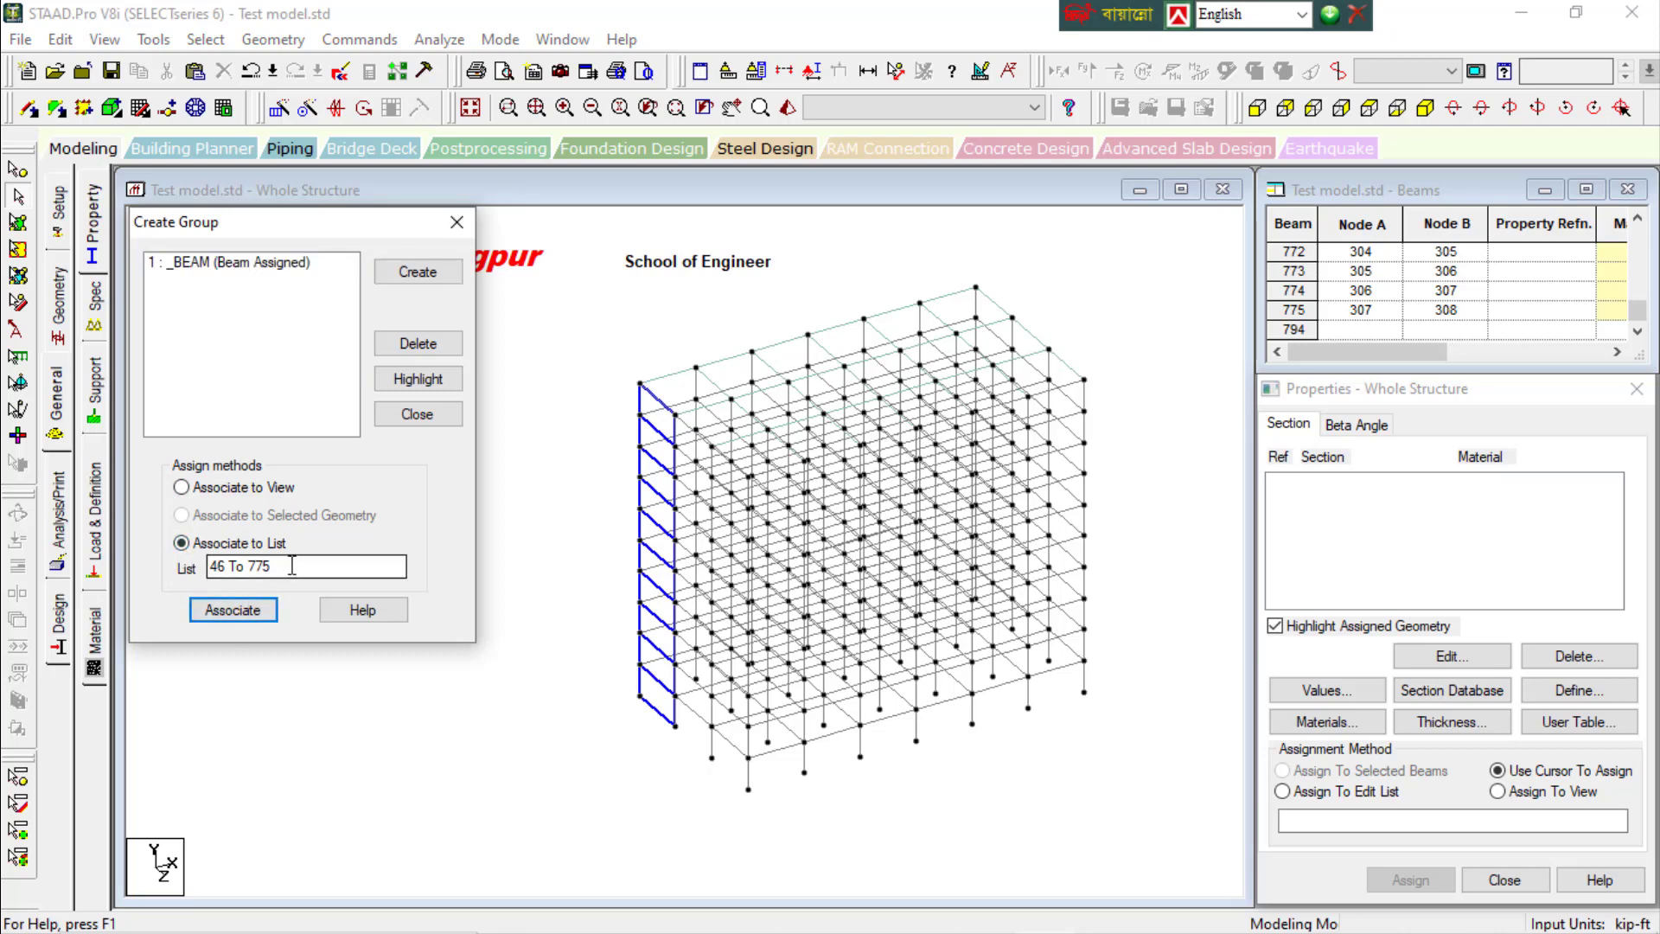
{"action": "left_click", "coordinate": [283, 263]}
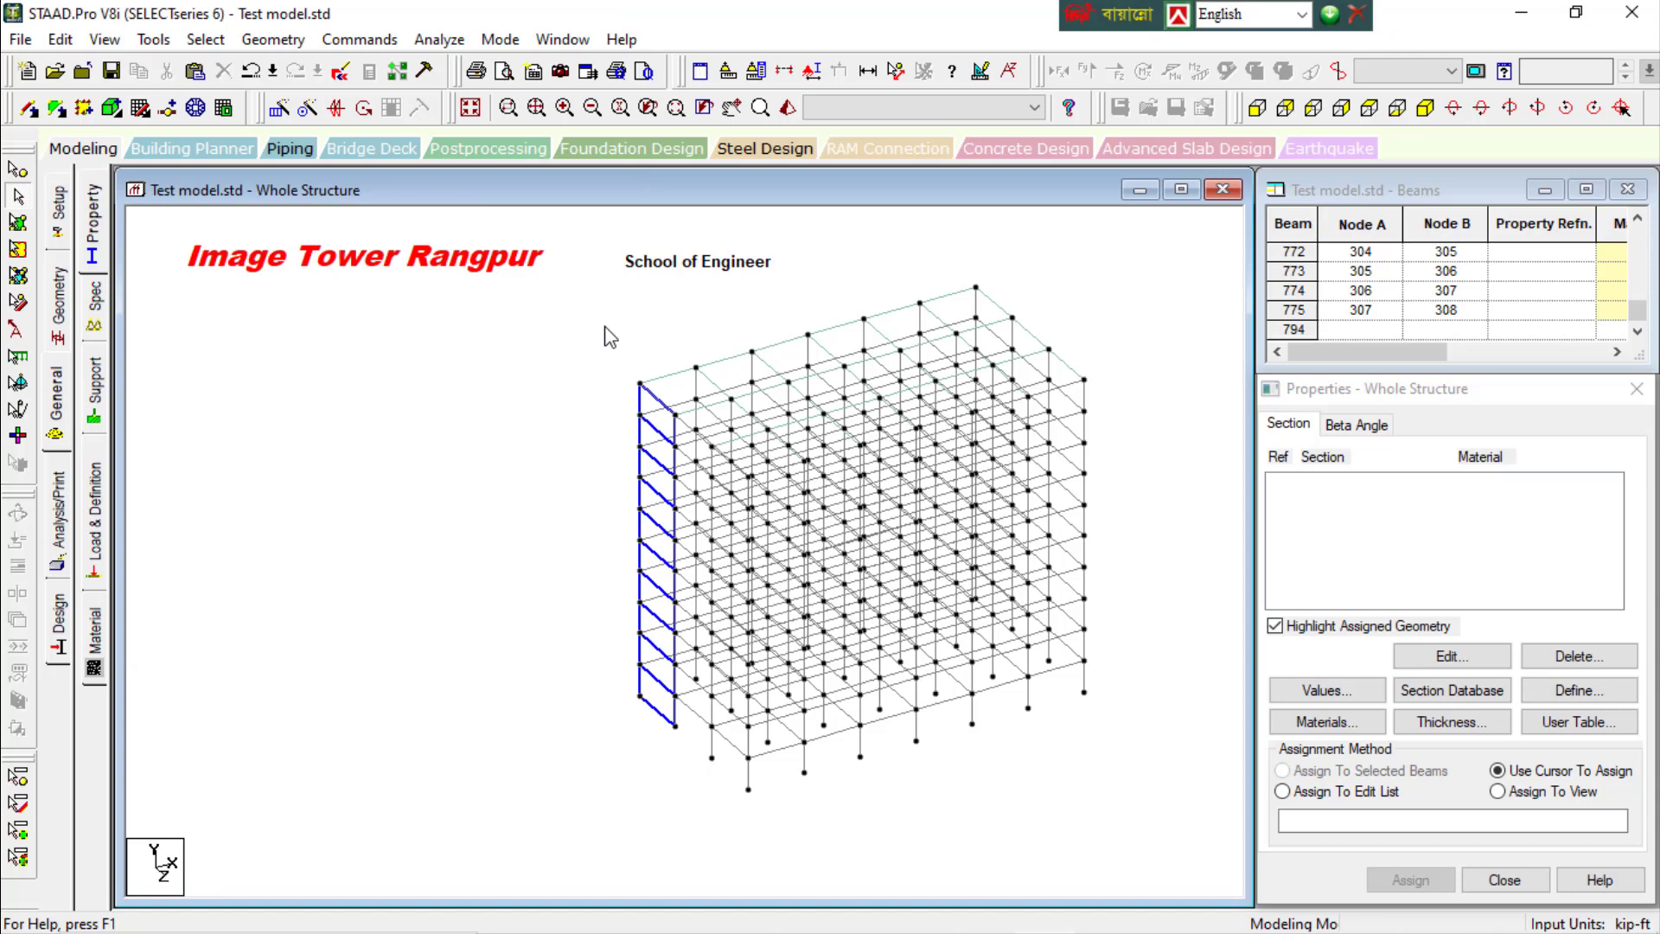